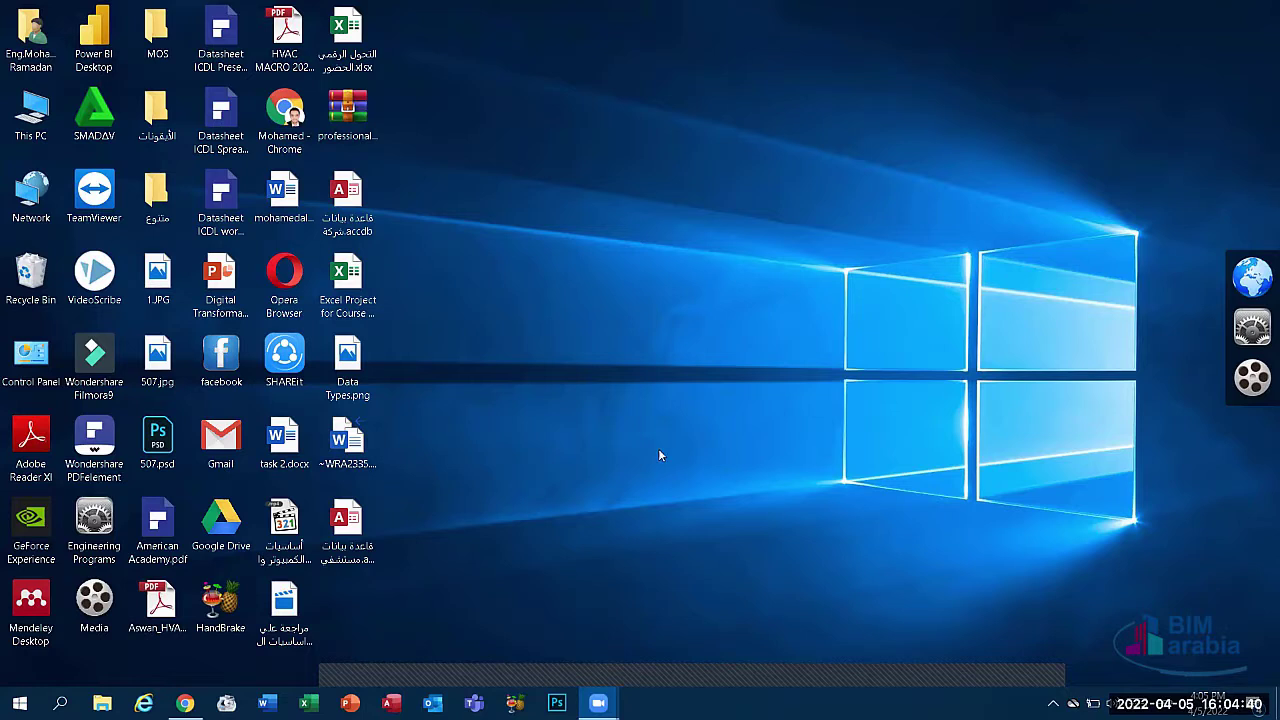
Step: Create 'New Microsoft Word Document.docx' on the desktop from the right-click New menu
right_click(686, 264)
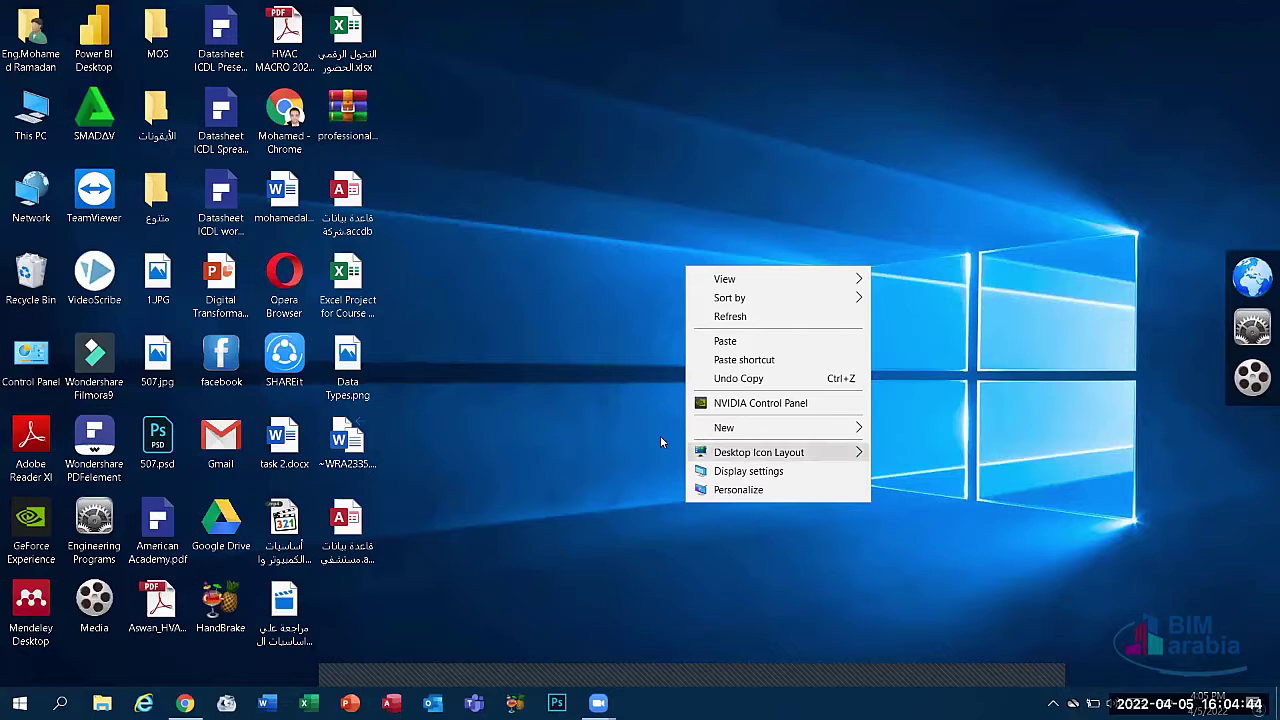
mouse_move(752, 438)
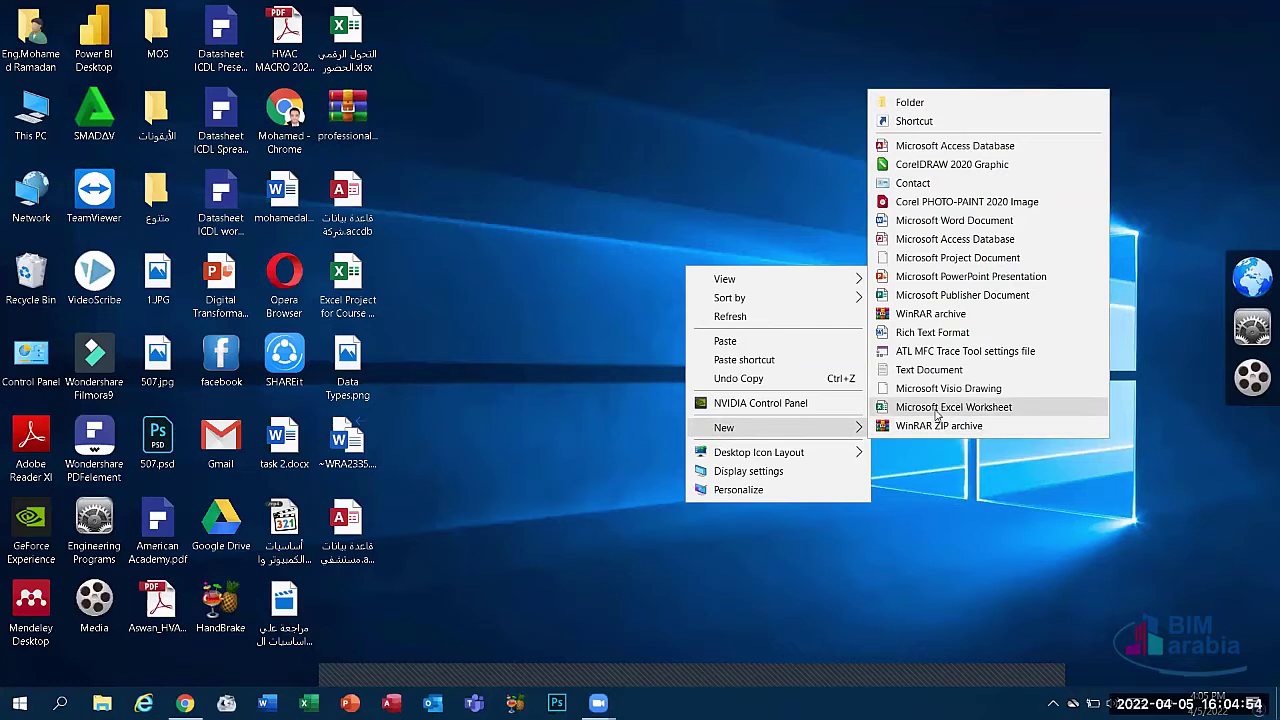
click(946, 221)
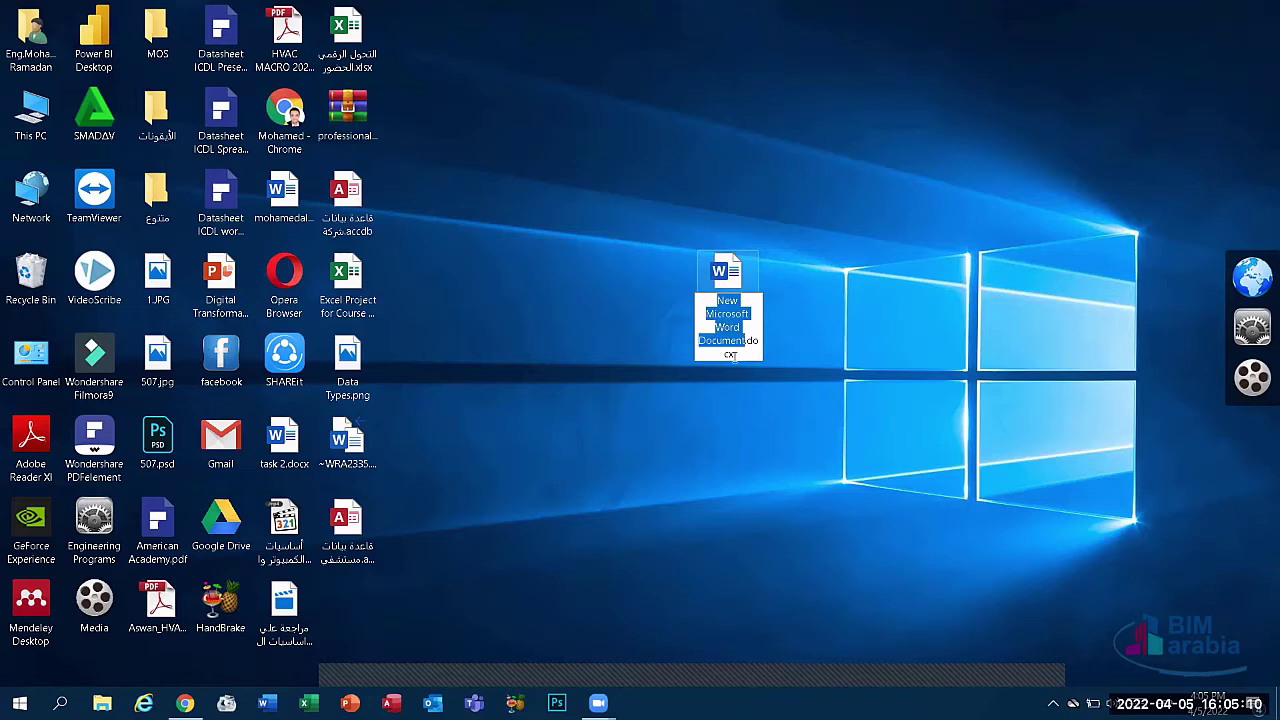
Step: Remove the .docx extension from the new file's name and confirm the extension change
drag(733, 356, 740, 346)
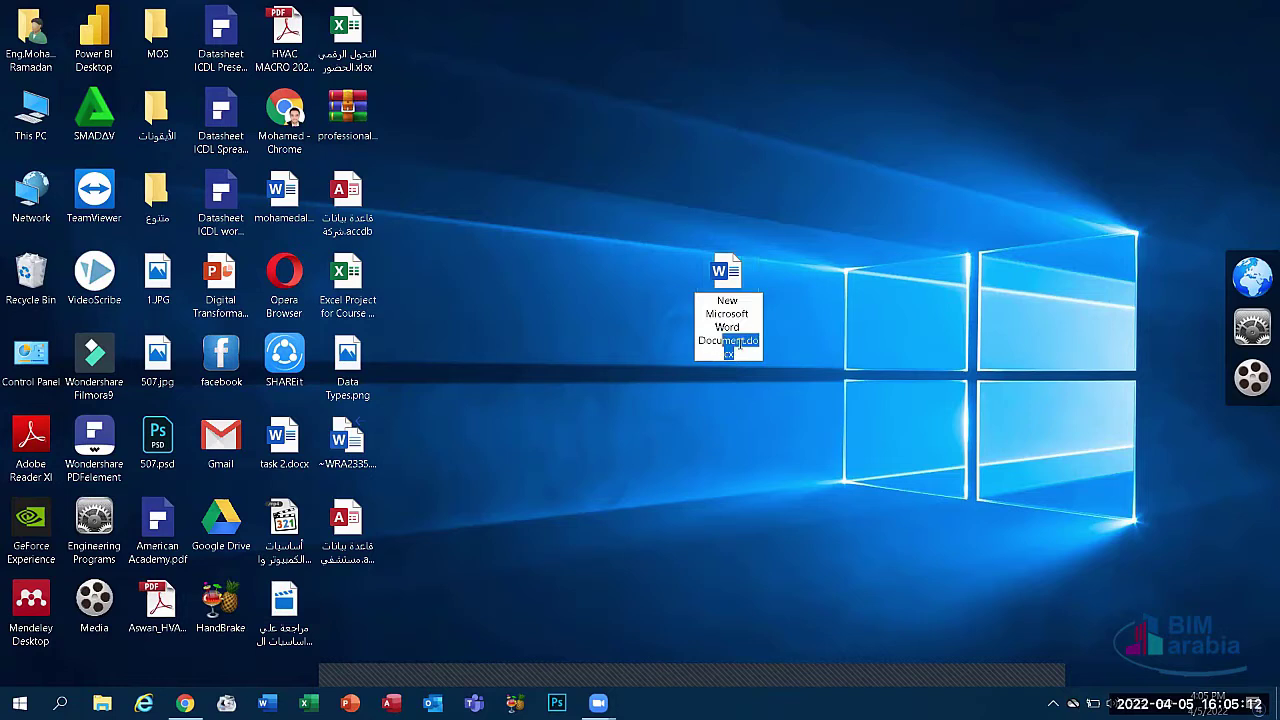
key(BackSpace)
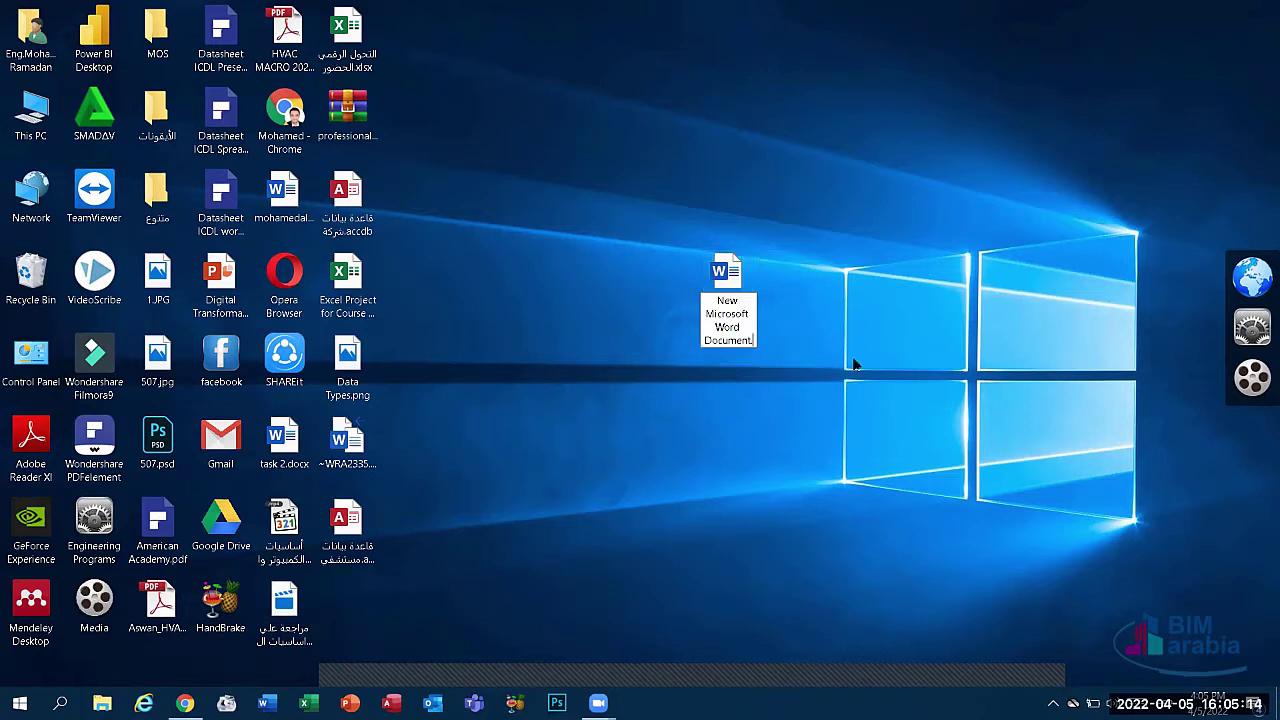
key(Return)
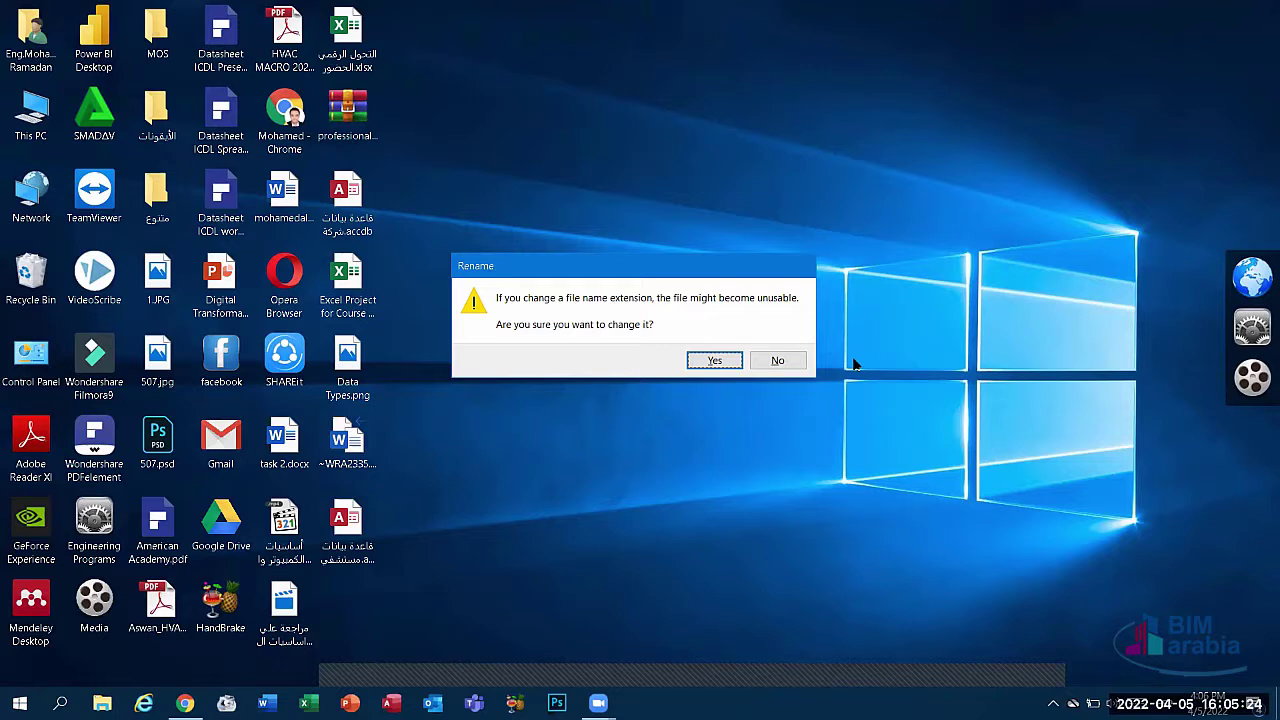
click(715, 360)
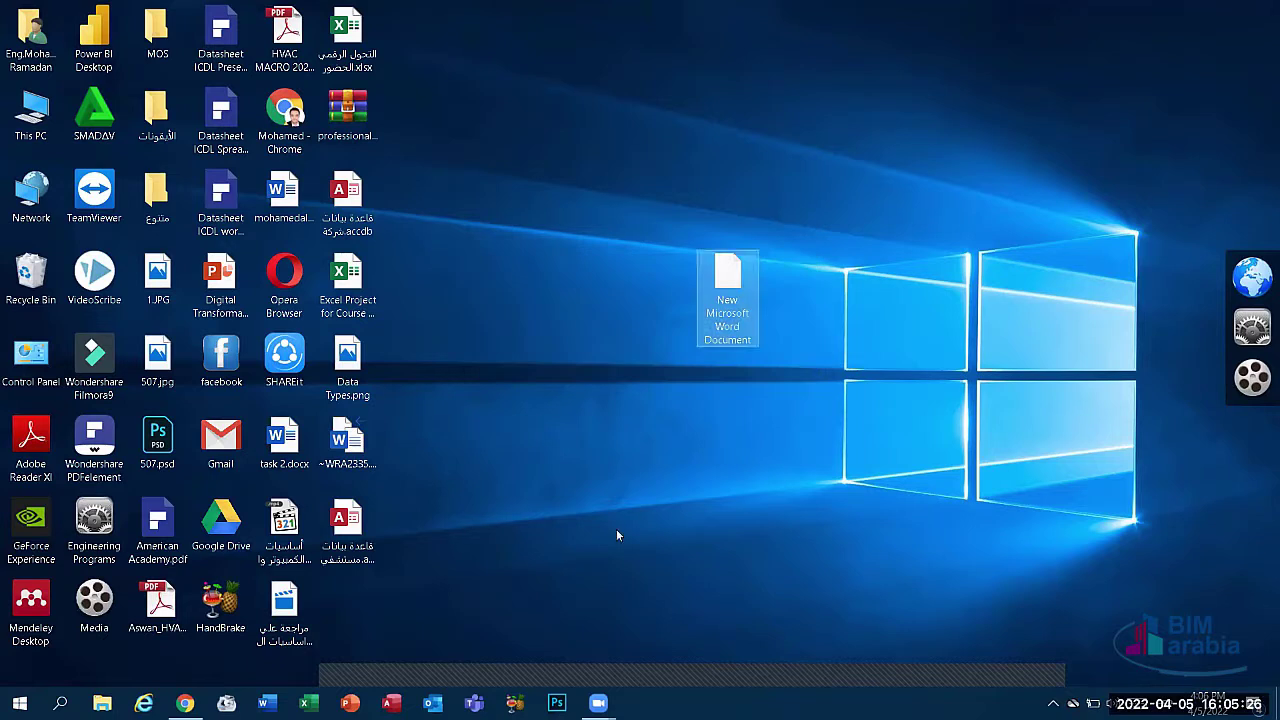
click(797, 404)
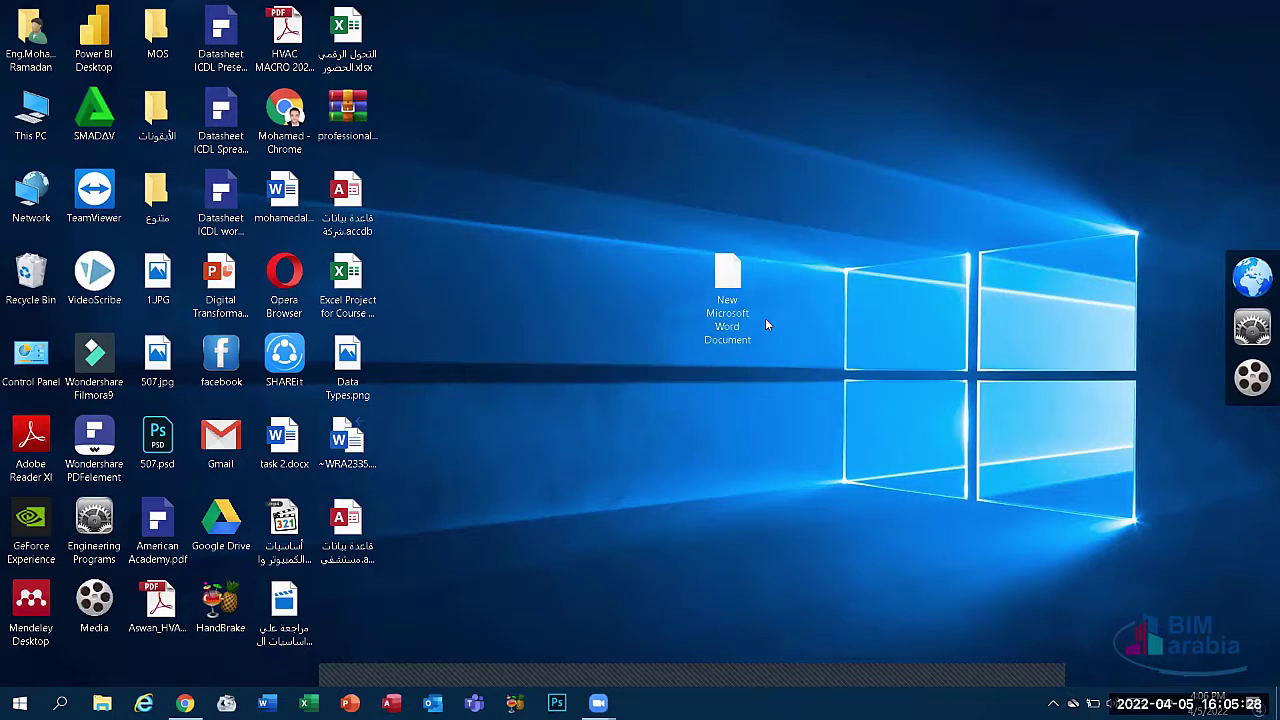
Step: Permanently delete the extensionless file with Shift+Delete
mouse_move(744, 320)
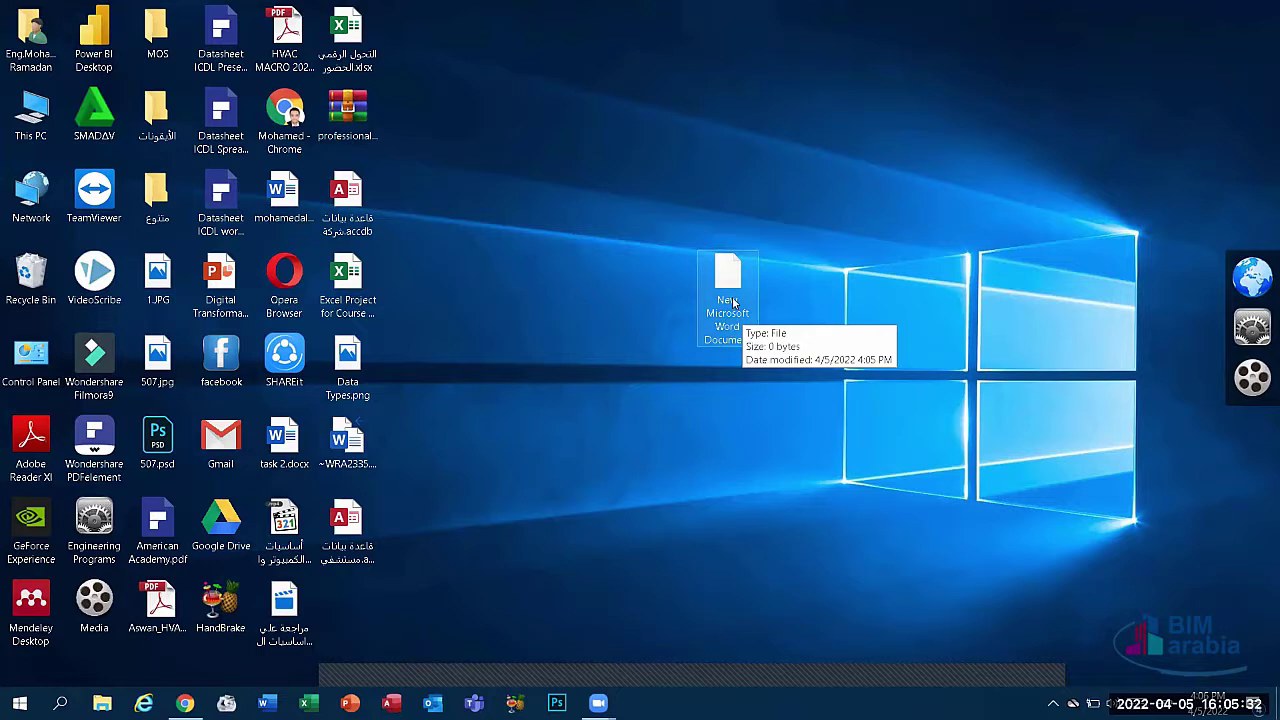
click(756, 336)
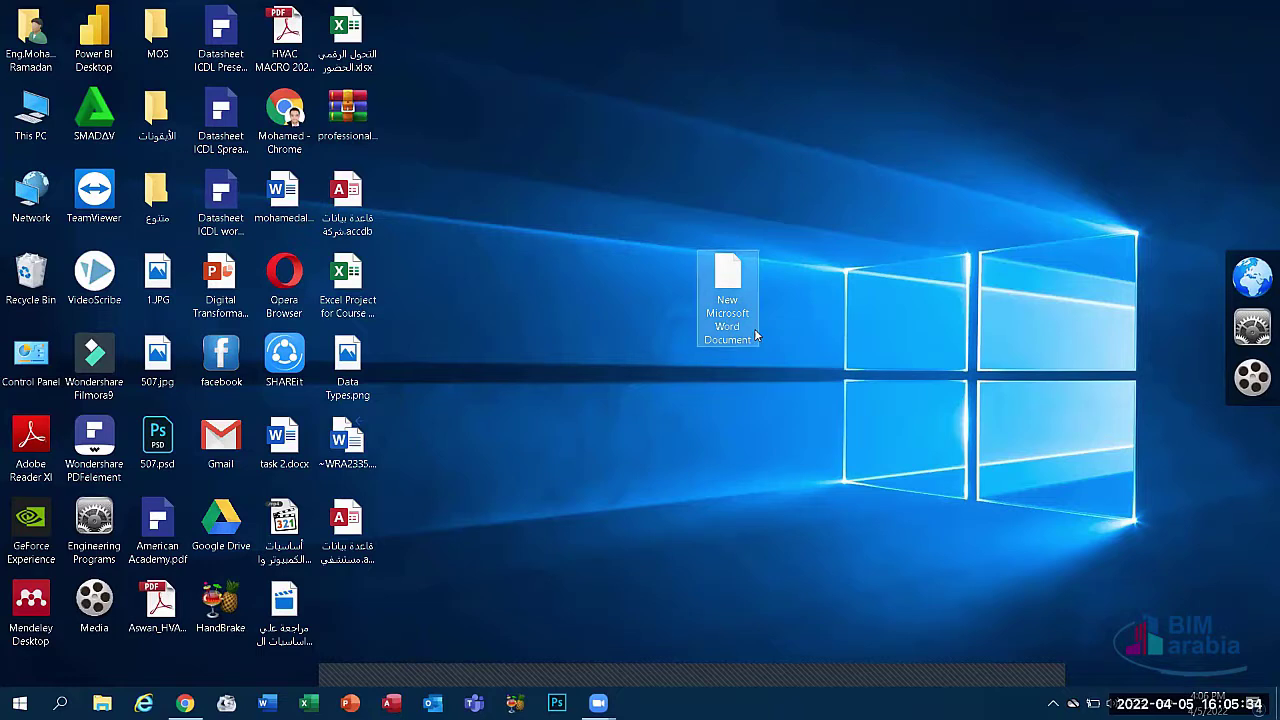
key(shift+Delete)
key(Return)
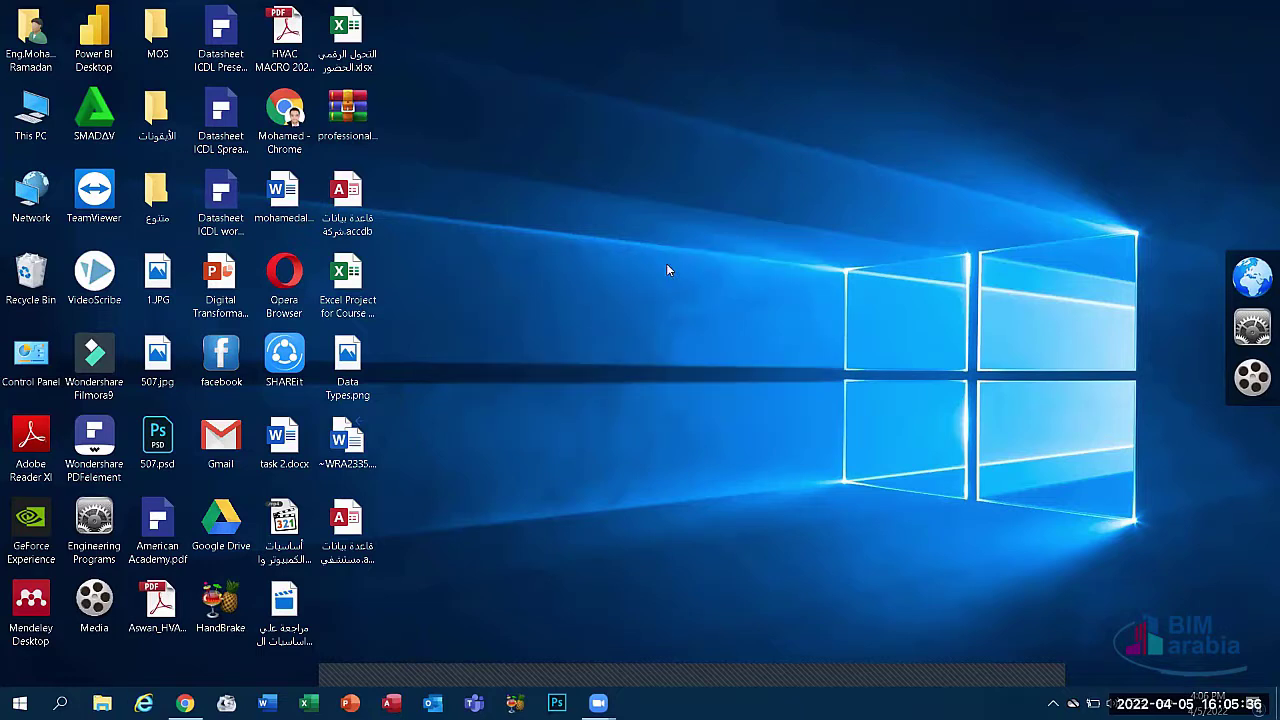
Step: Create another New Microsoft Word Document on the desktop, open it in Word, then close it
right_click(671, 267)
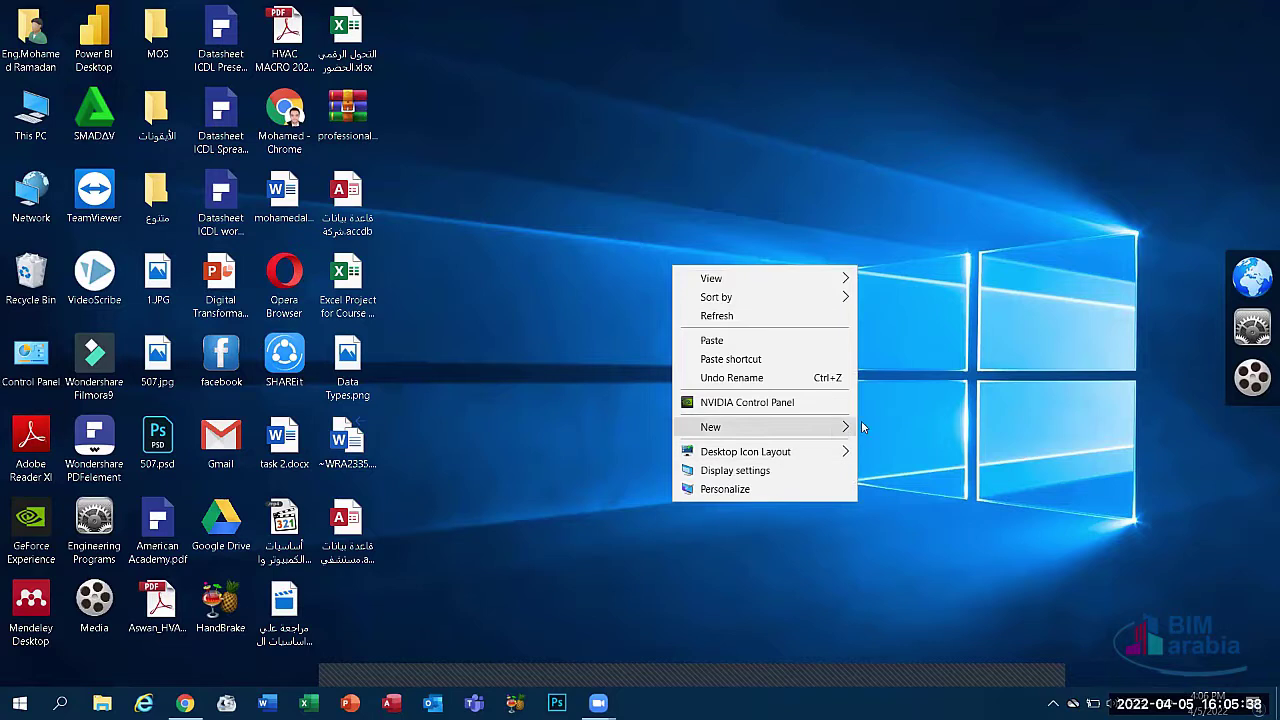
mouse_move(845, 428)
click(890, 222)
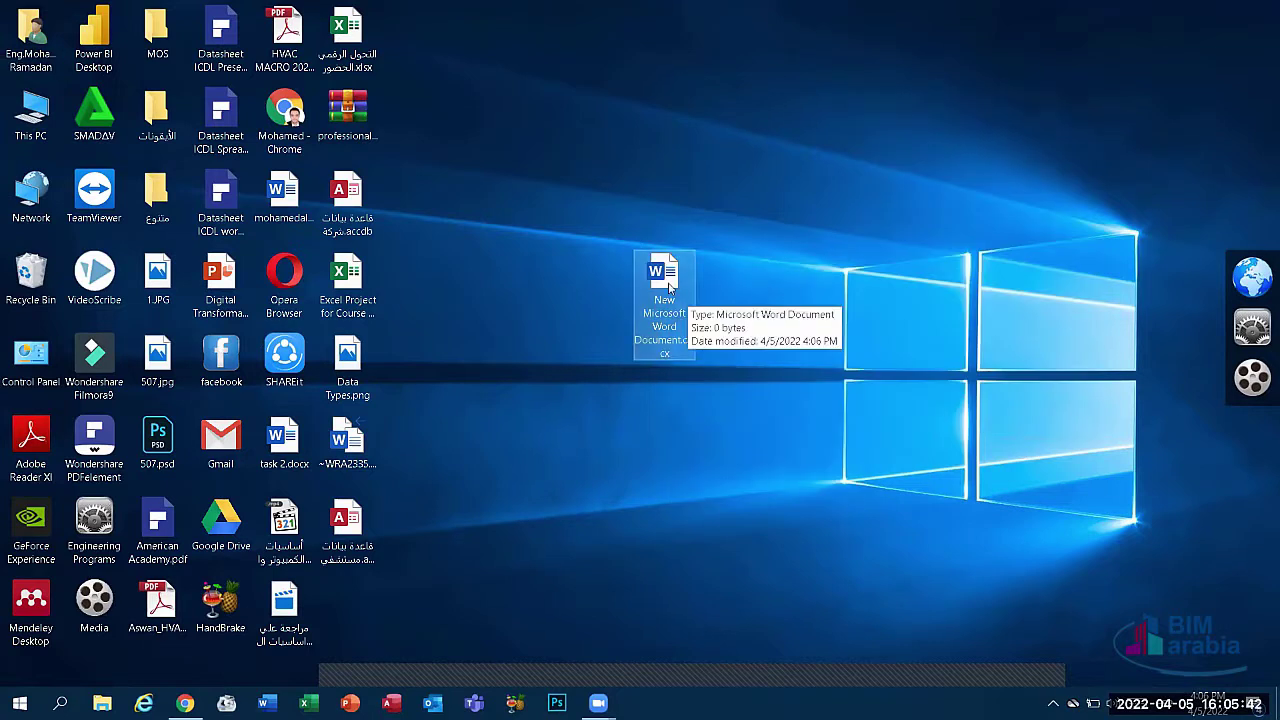
double_click(647, 266)
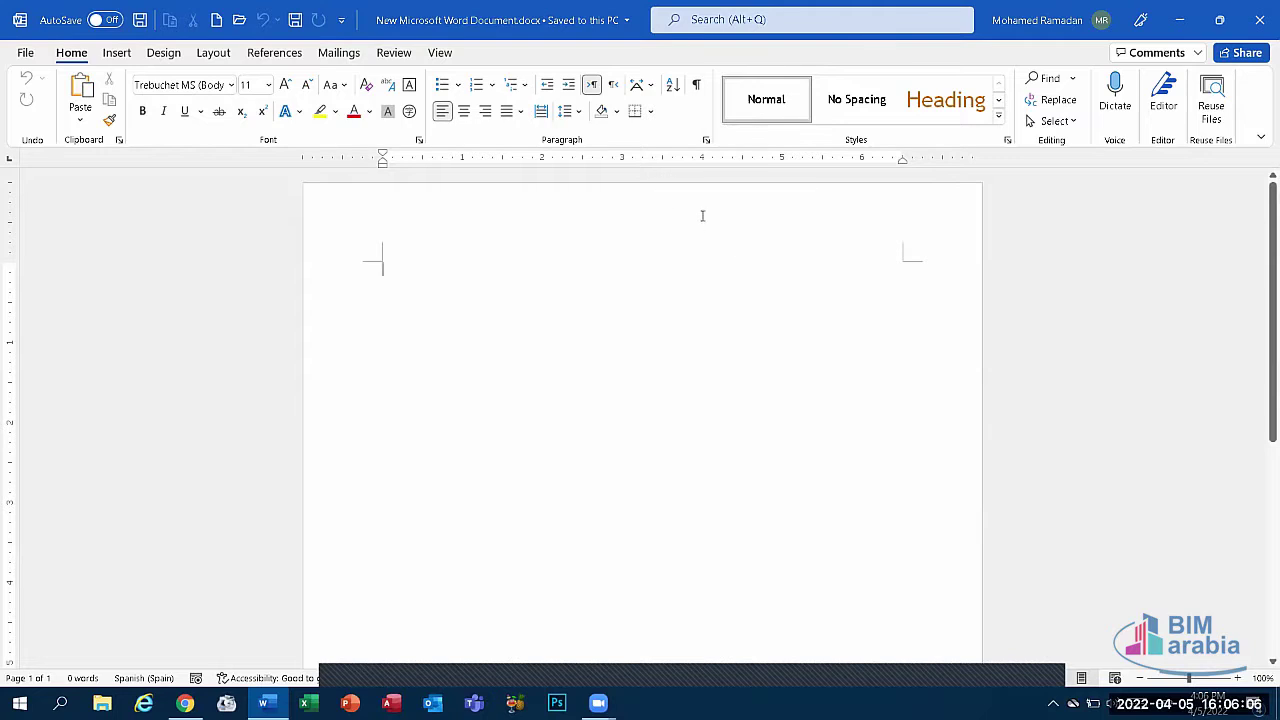
click(1259, 20)
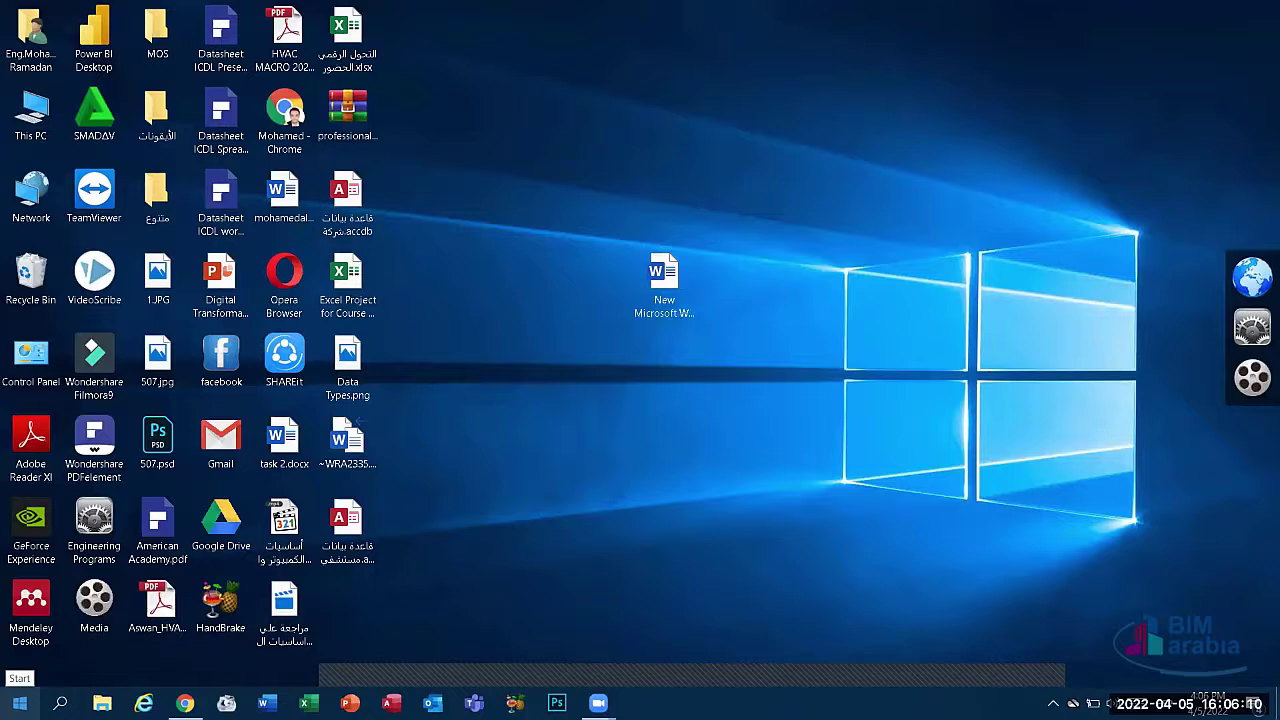
Step: Open the Start menu and scroll the alphabetical app list down toward the later letters
click(20, 703)
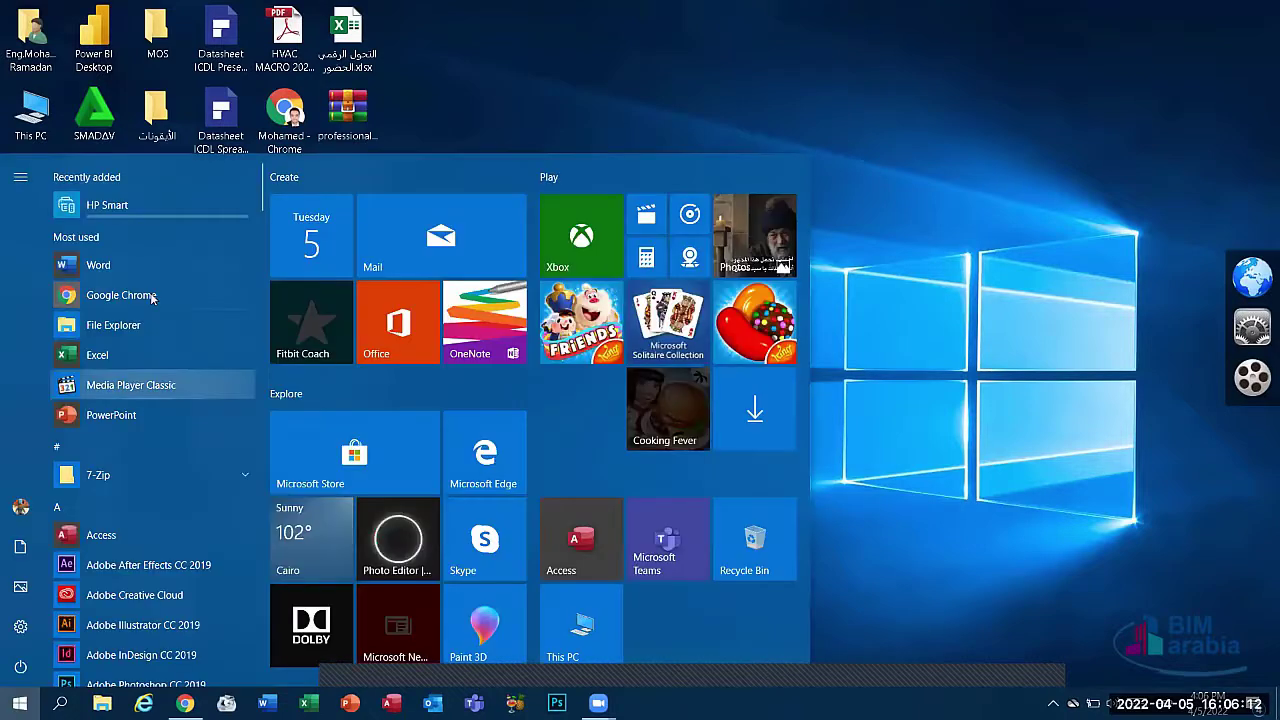
scroll(164, 307, down, 1)
scroll(165, 308, down, 5)
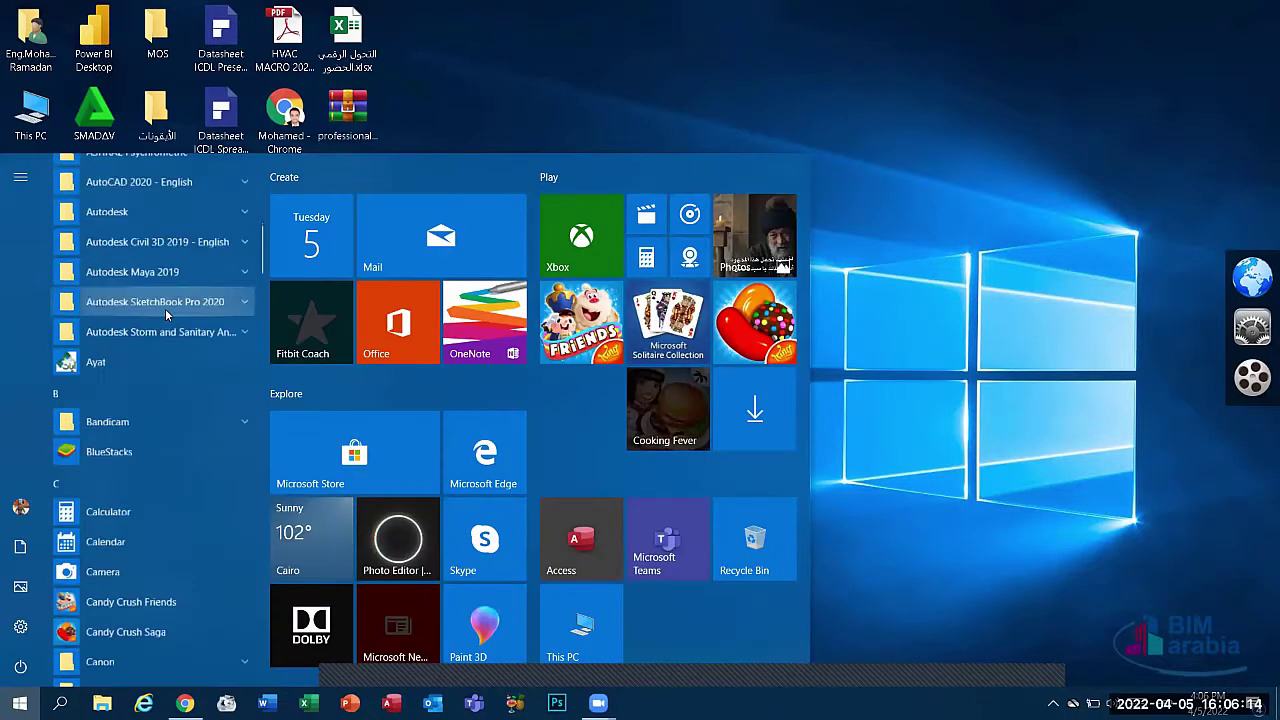
scroll(165, 308, down, 5)
scroll(166, 307, down, 5)
scroll(166, 306, down, 5)
scroll(166, 304, down, 4)
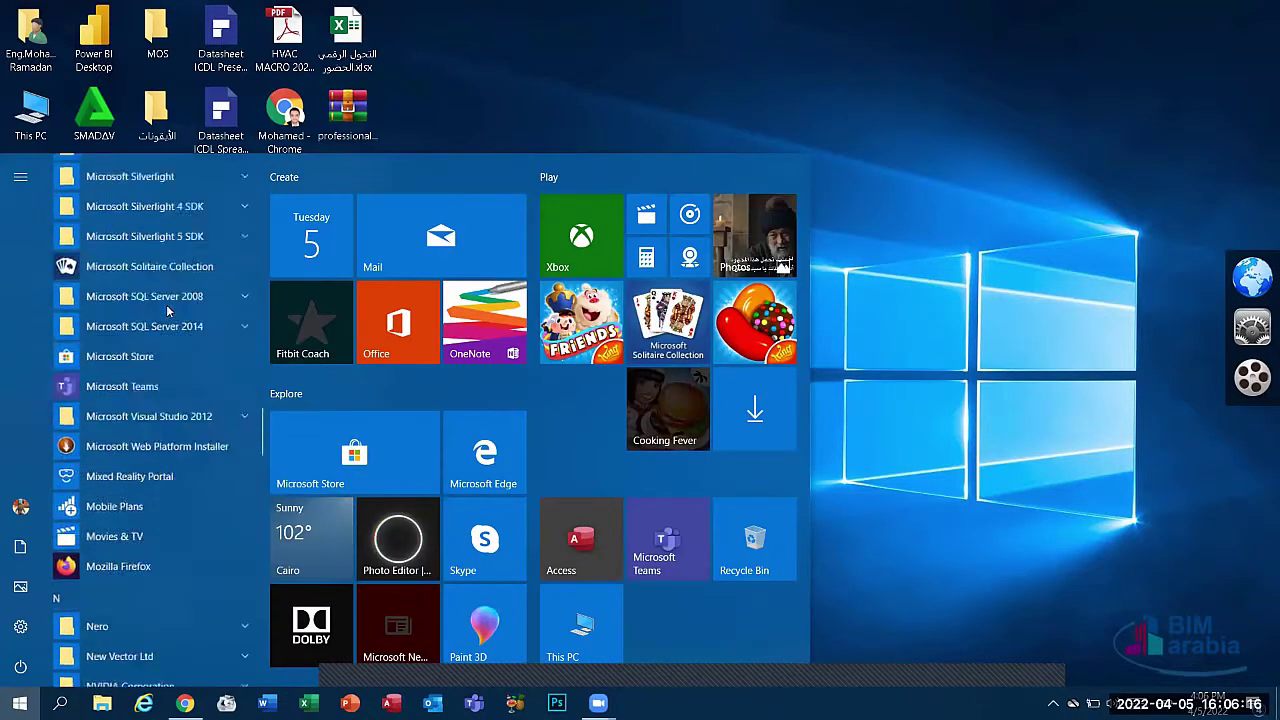
scroll(166, 308, down, 1)
scroll(165, 307, down, 1)
scroll(163, 305, down, 3)
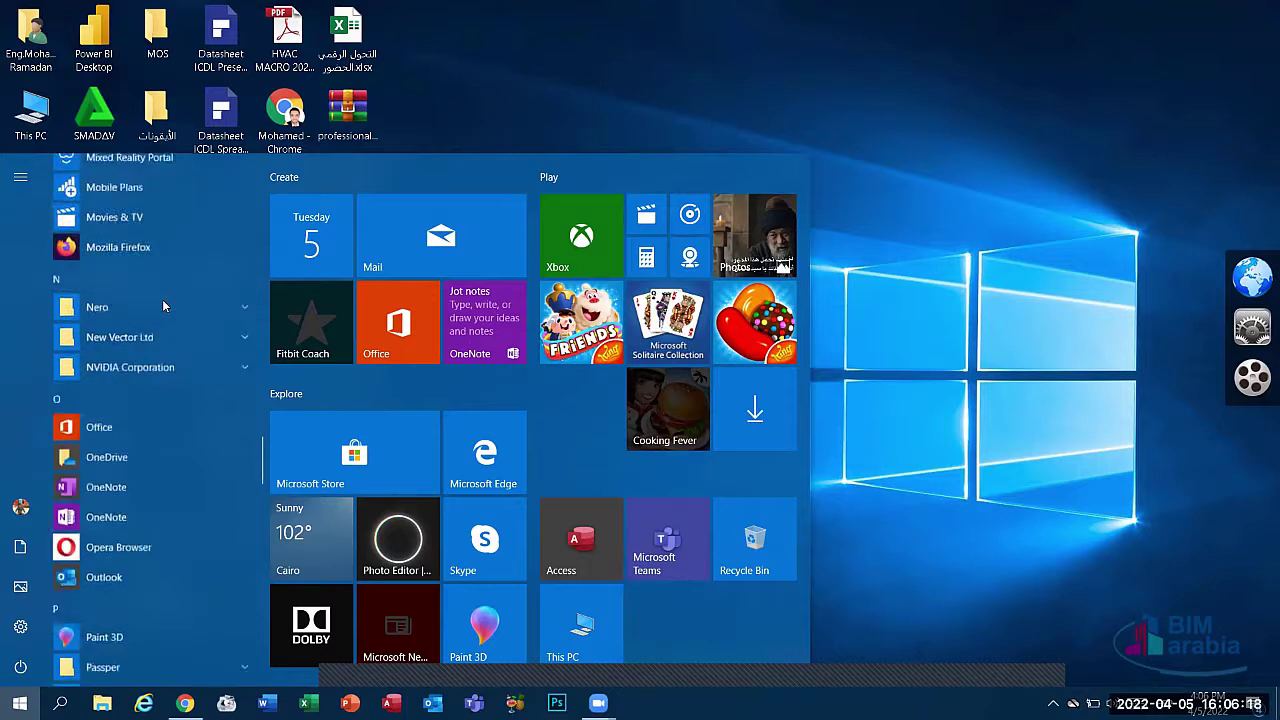
scroll(163, 305, down, 2)
scroll(164, 311, down, 2)
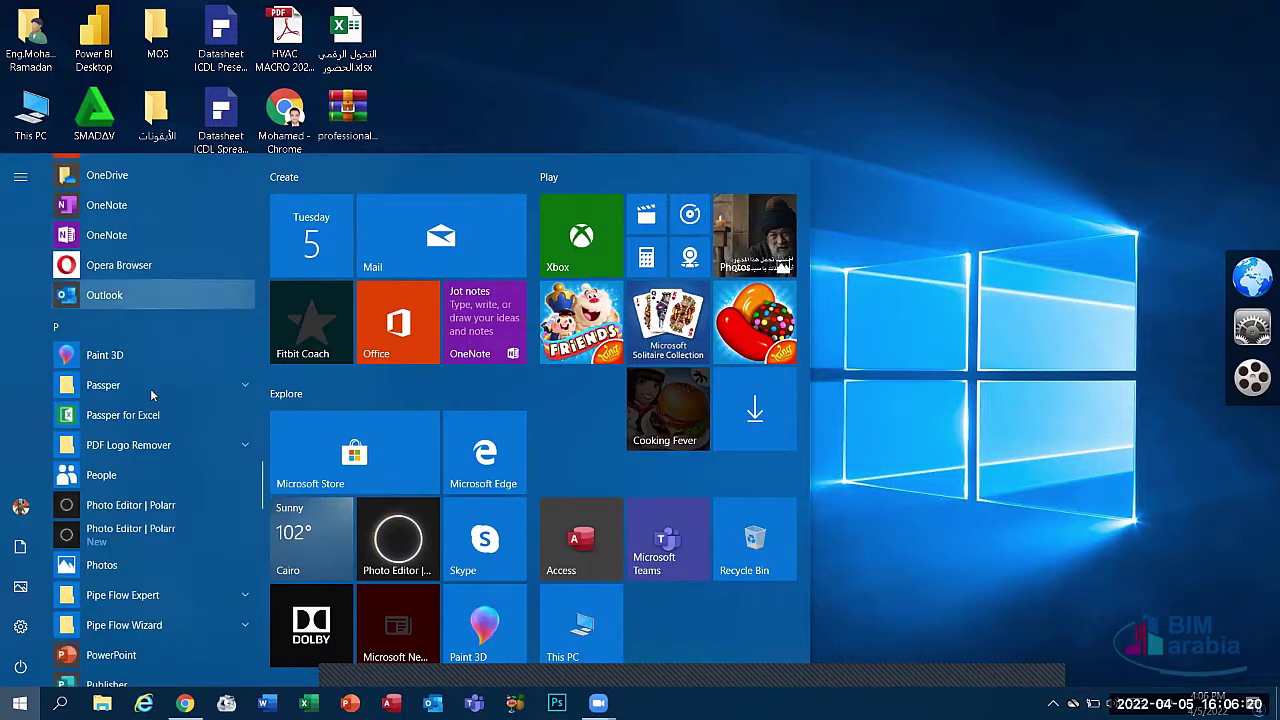
scroll(148, 384, down, 3)
scroll(149, 392, down, 5)
scroll(149, 392, down, 5)
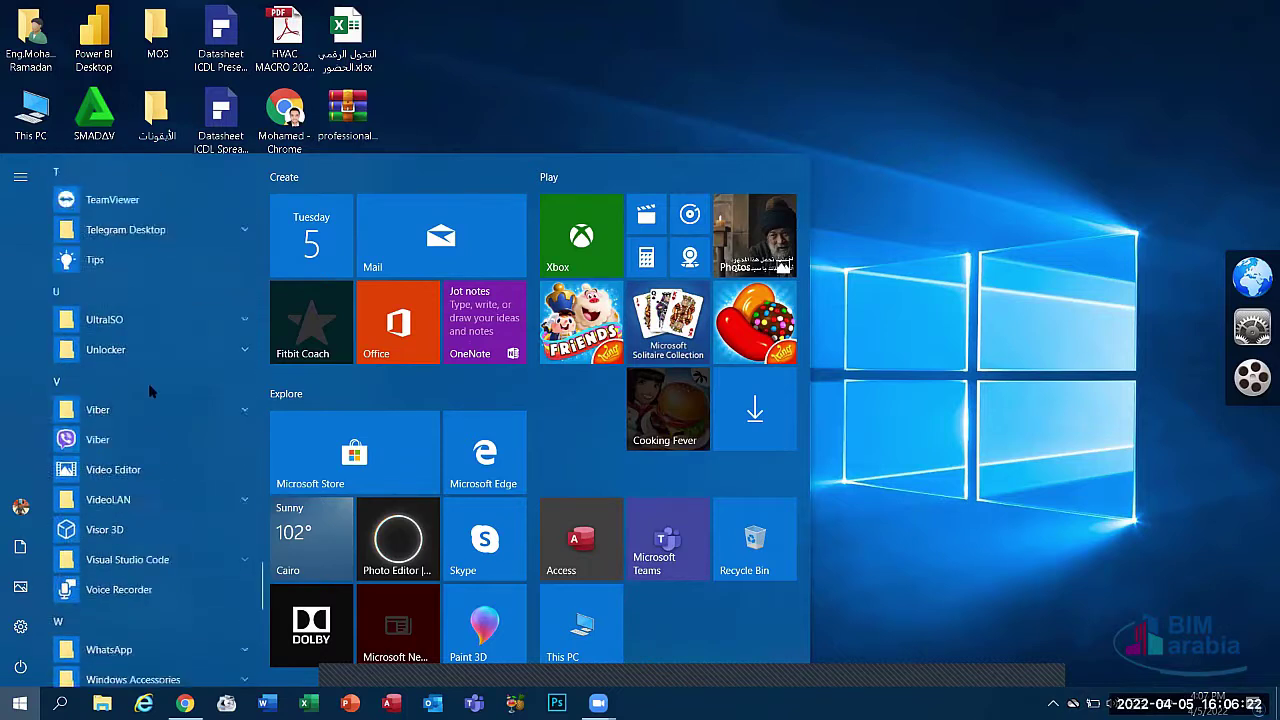
scroll(149, 391, up, 2)
scroll(149, 391, up, 2)
scroll(150, 375, up, 2)
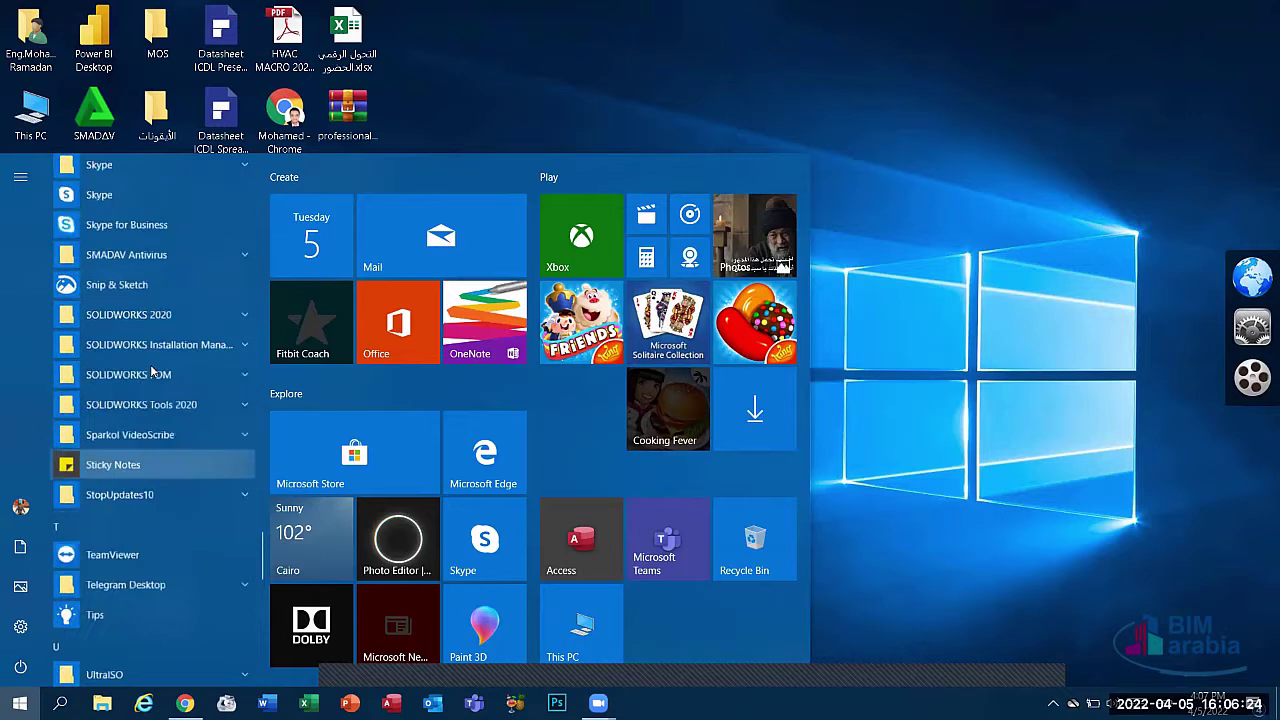
scroll(152, 373, up, 2)
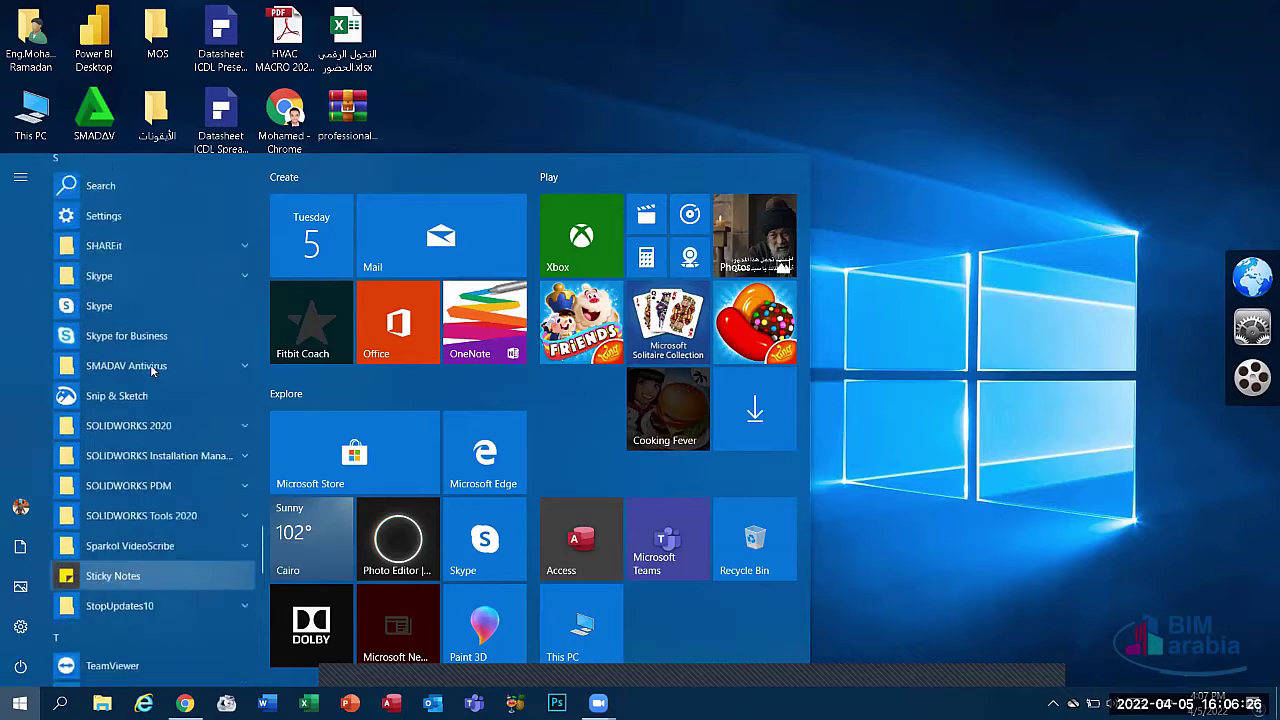
scroll(161, 427, down, 2)
scroll(161, 427, down, 5)
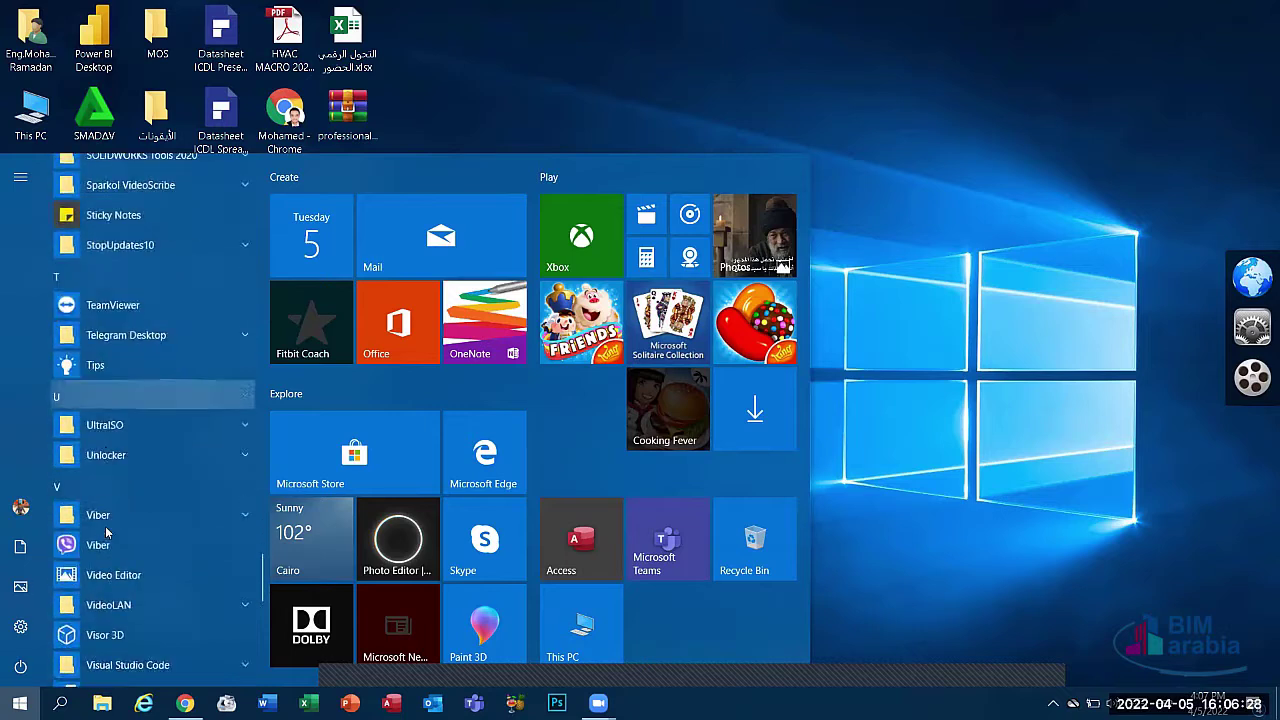
scroll(107, 531, down, 5)
Step: Start a blank document from Word's start screen, then close Word
scroll(107, 531, down, 5)
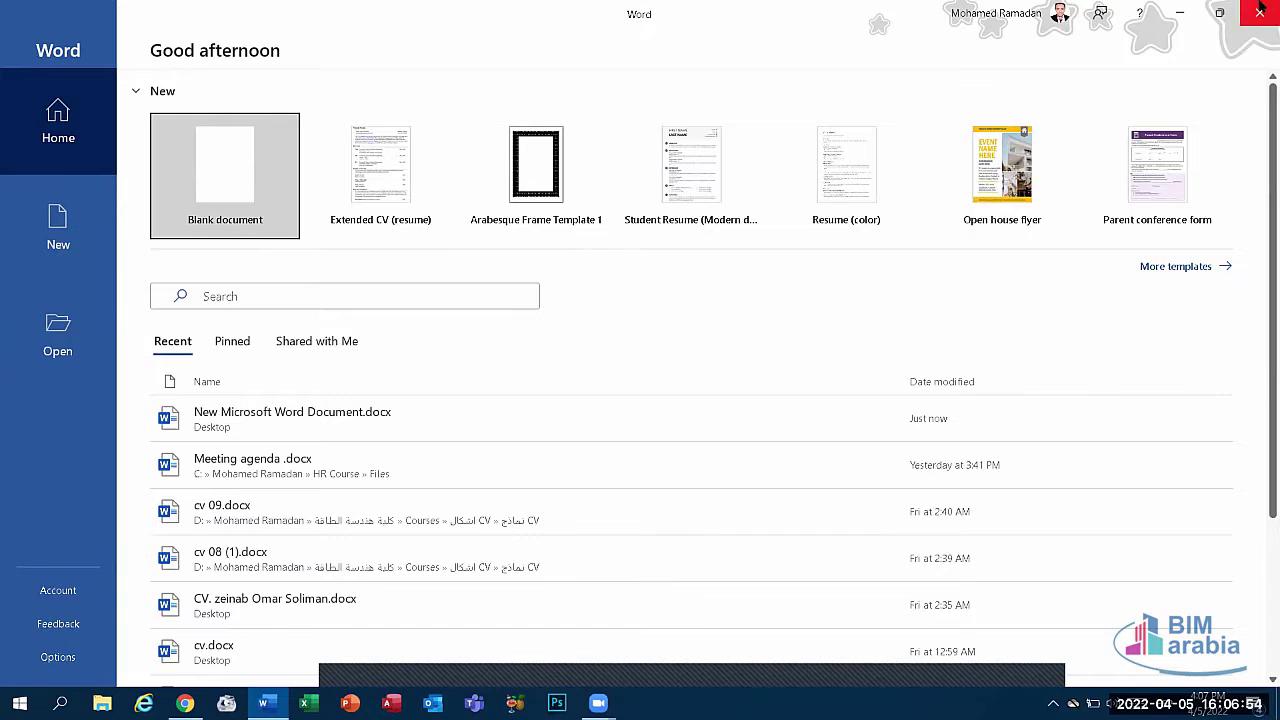
click(271, 203)
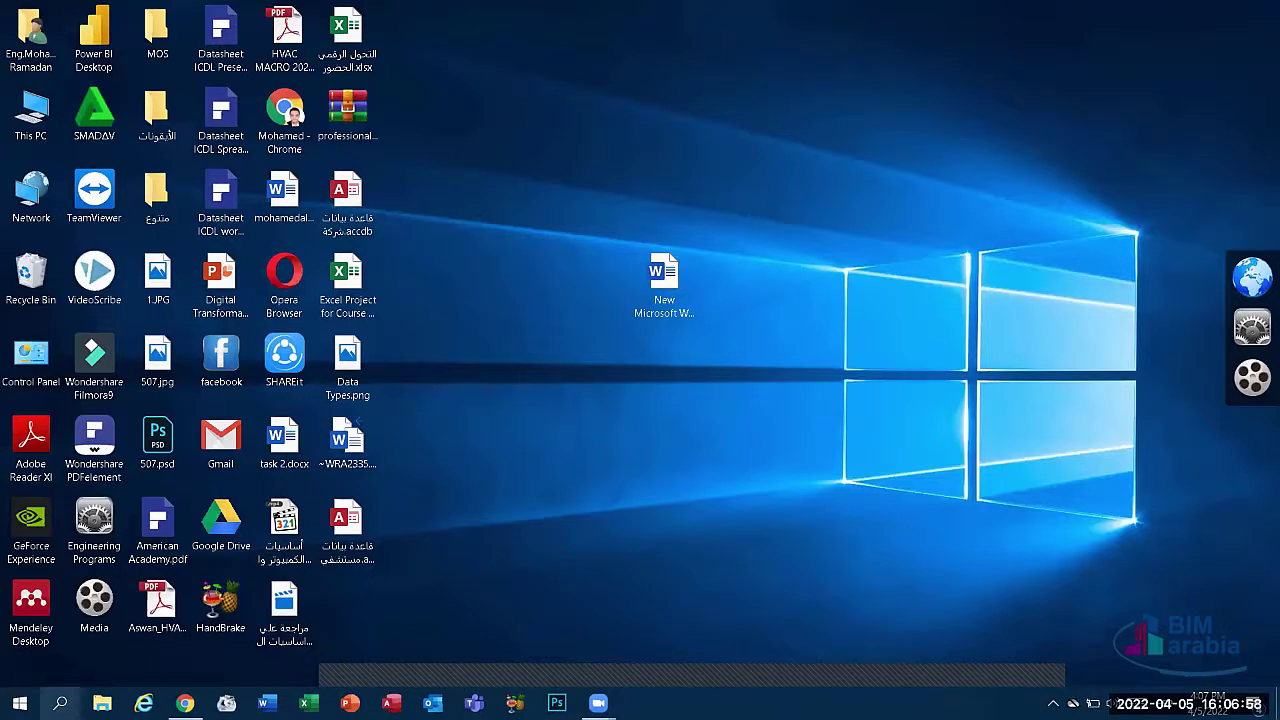
click(20, 703)
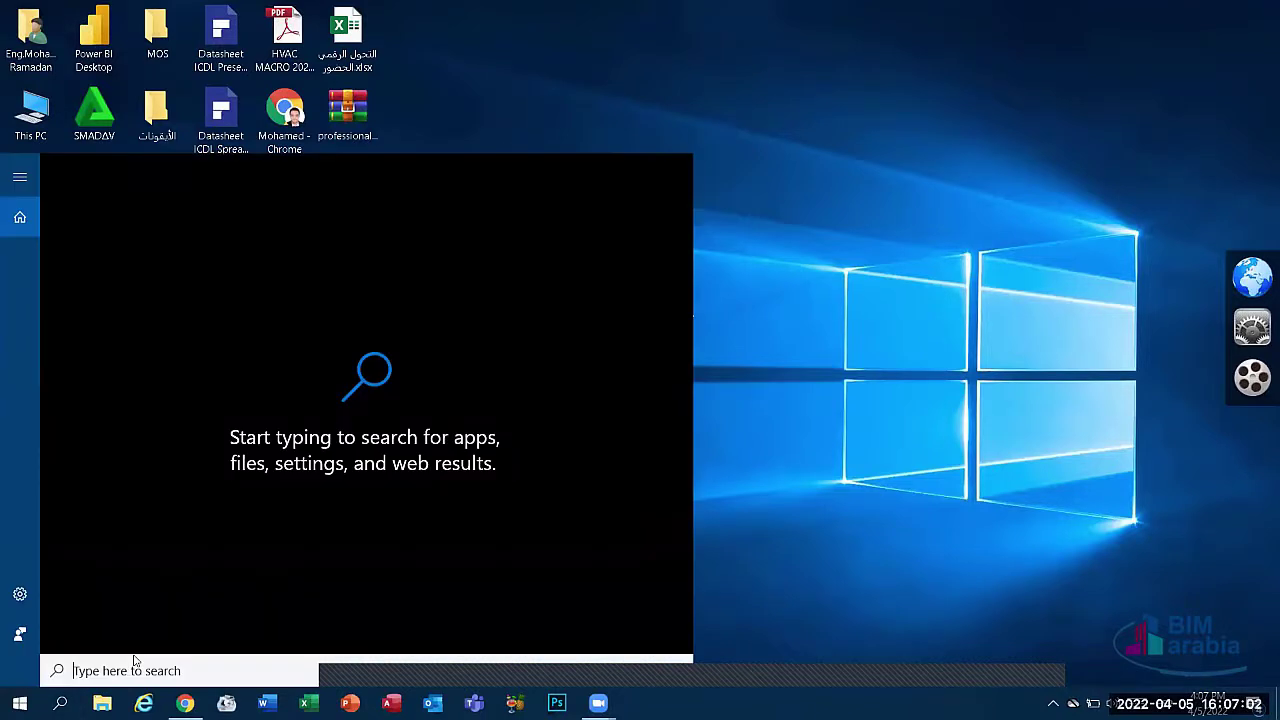
Step: Relaunch Word by searching 'wo' and start a new blank Document1
key(super+space)
click(1114, 555)
text(w)
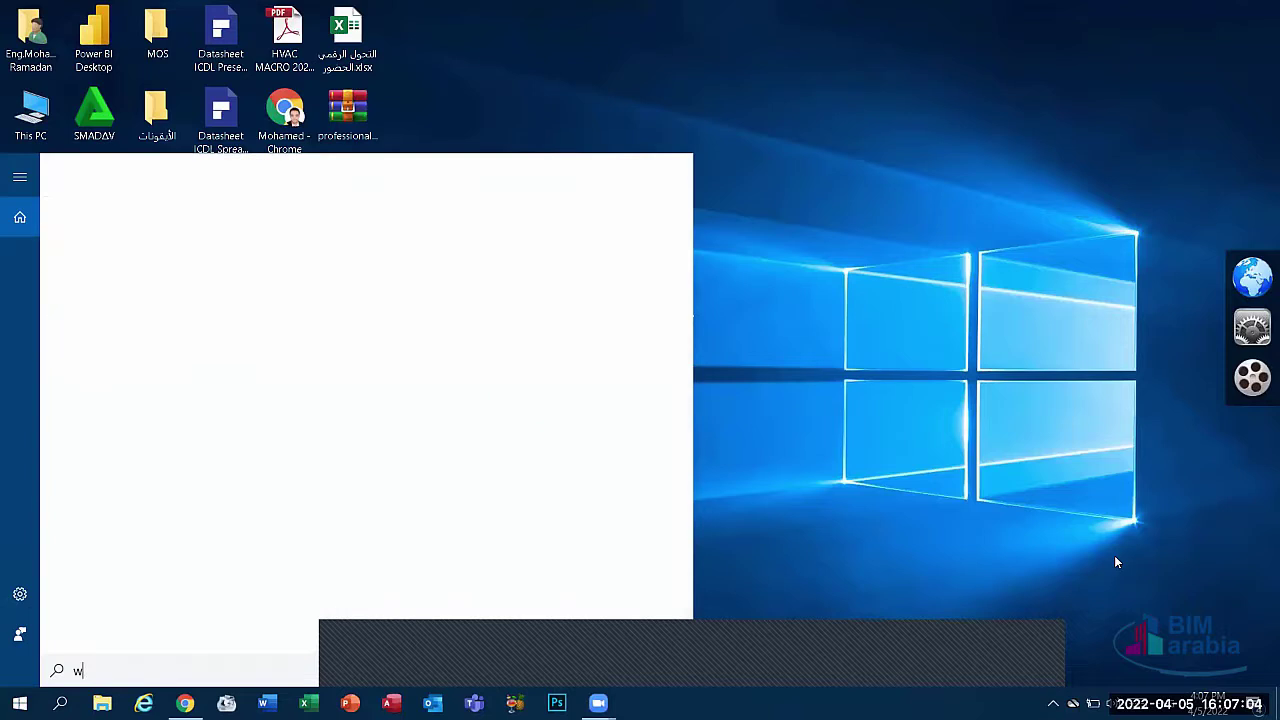
text(o)
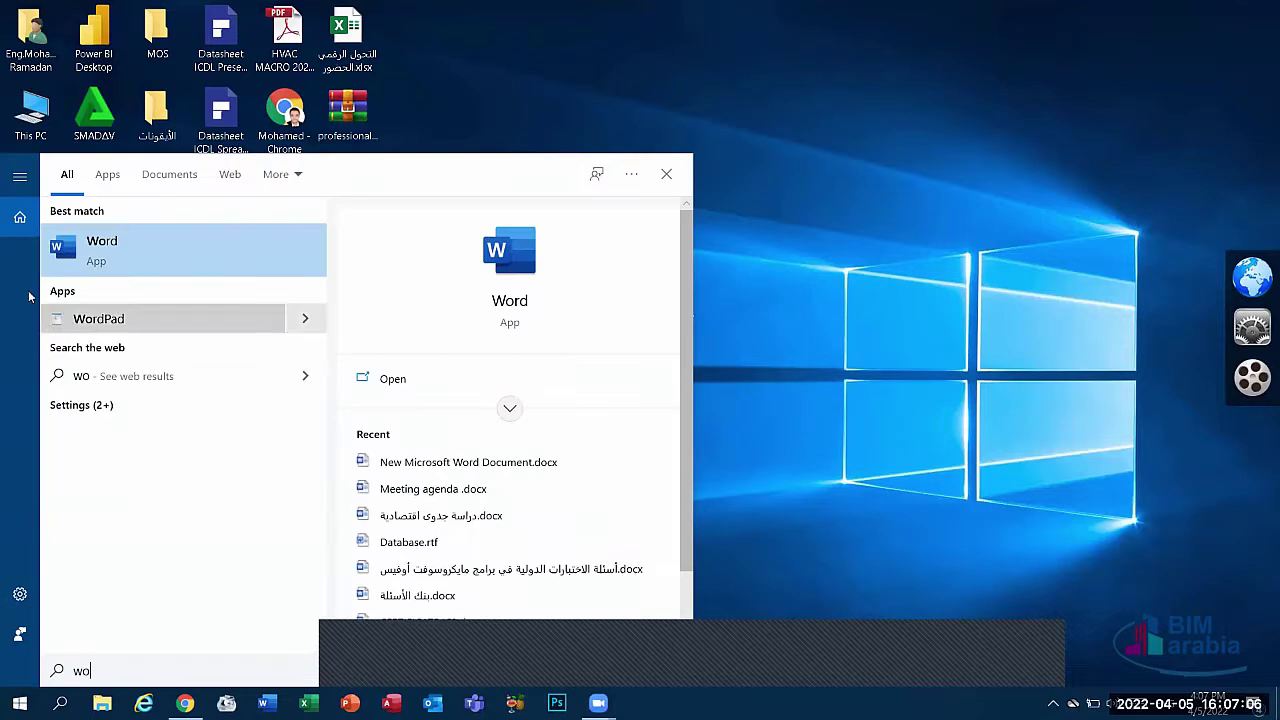
click(103, 262)
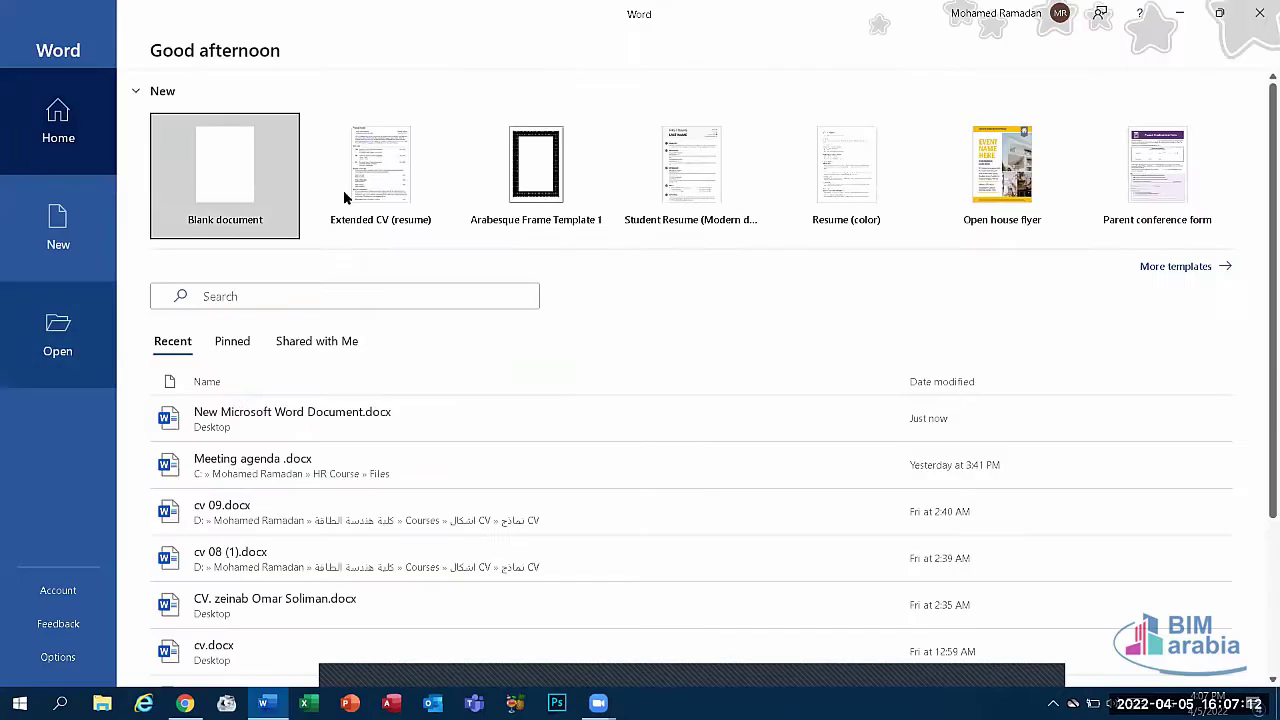
click(259, 200)
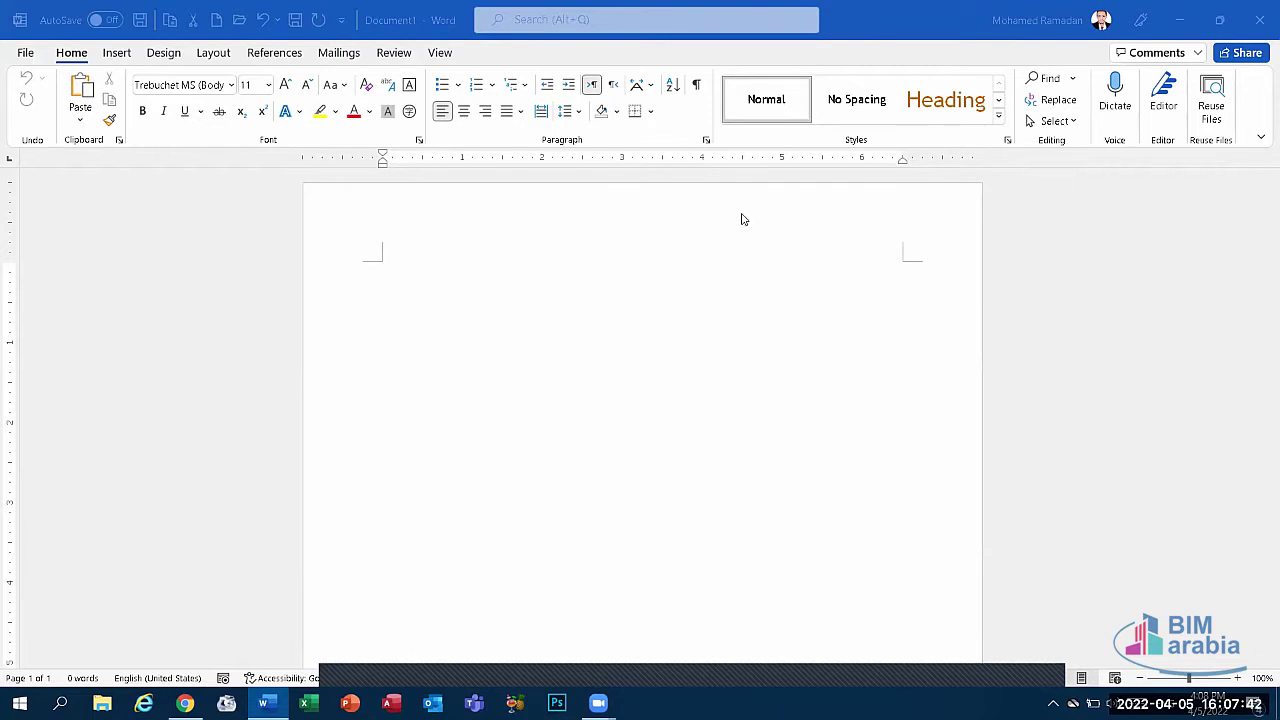
click(460, 8)
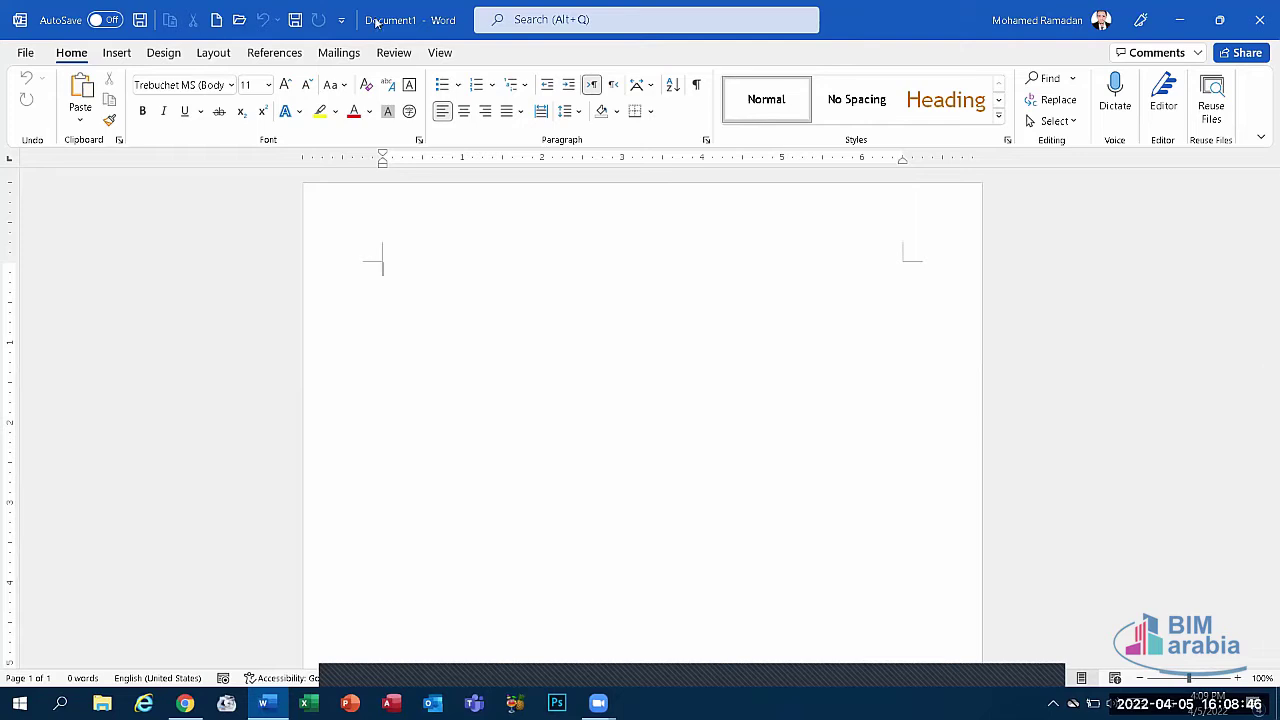
Step: Show the Quick Access Toolbar below the ribbon, then move it back above
right_click(295, 20)
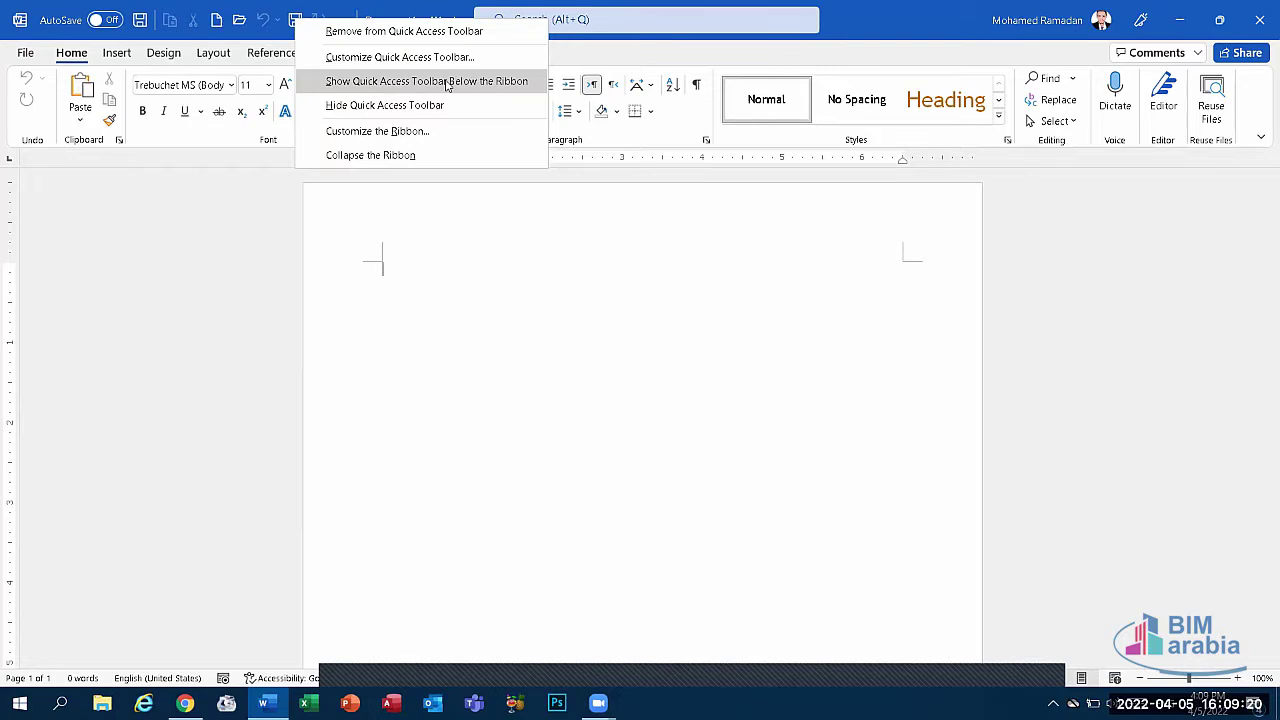
click(447, 84)
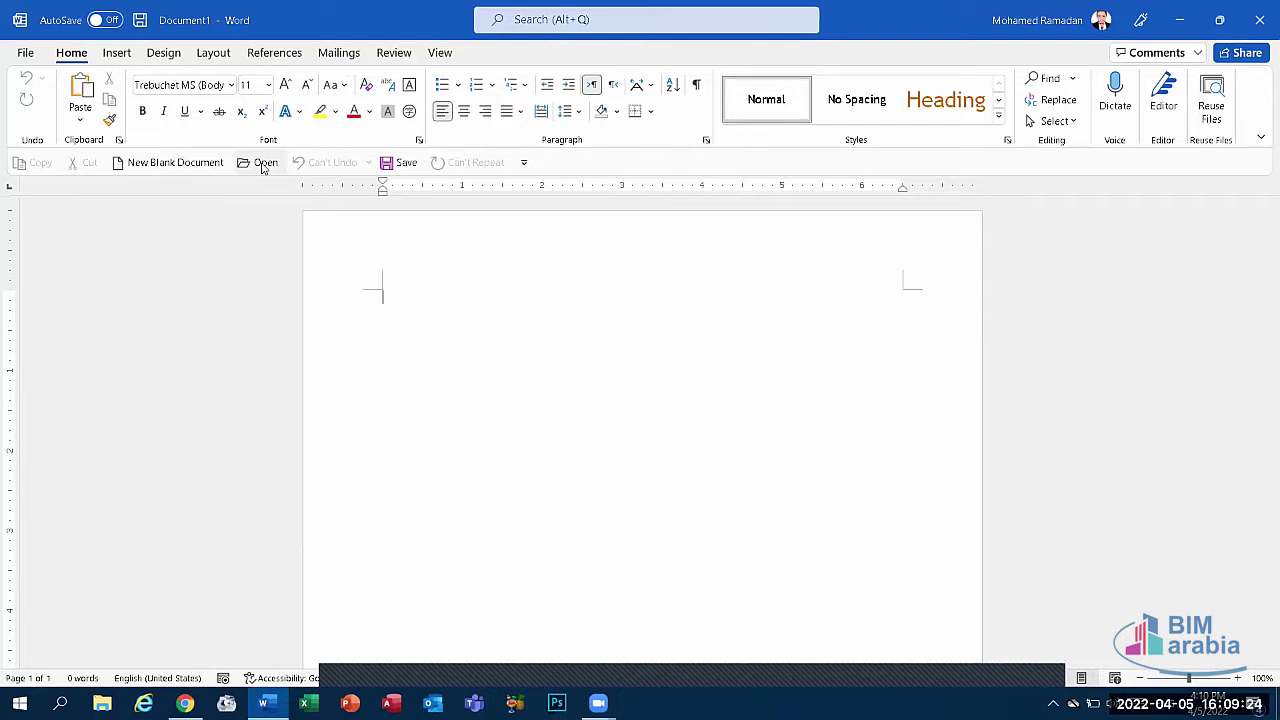
right_click(263, 167)
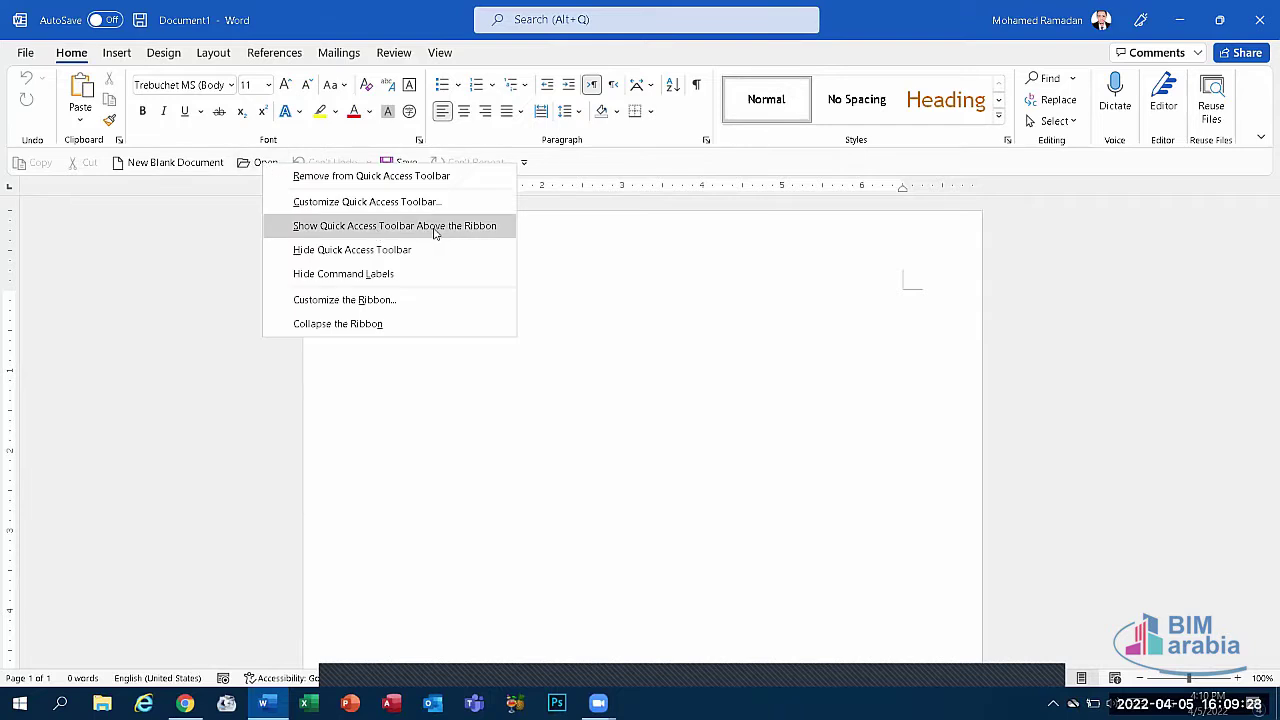
click(435, 227)
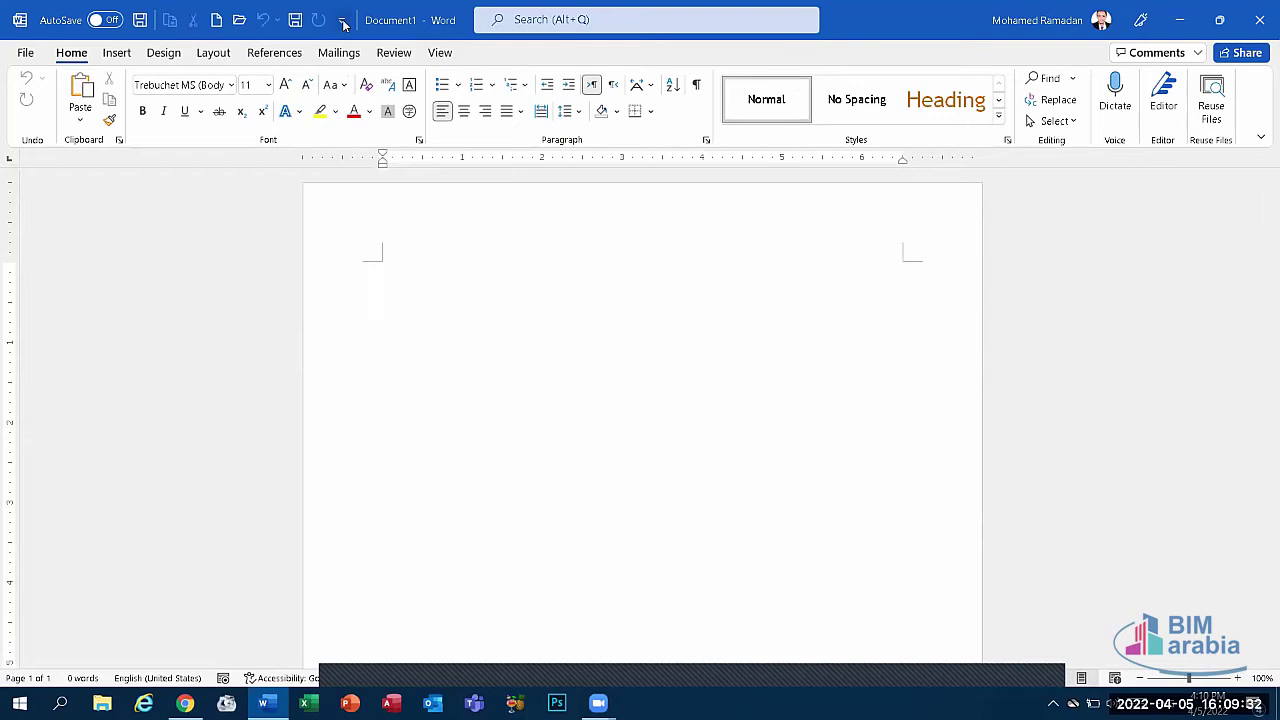
Step: Check the Customize Quick Access Toolbar list, close it unchanged, and open the File backstage
click(342, 22)
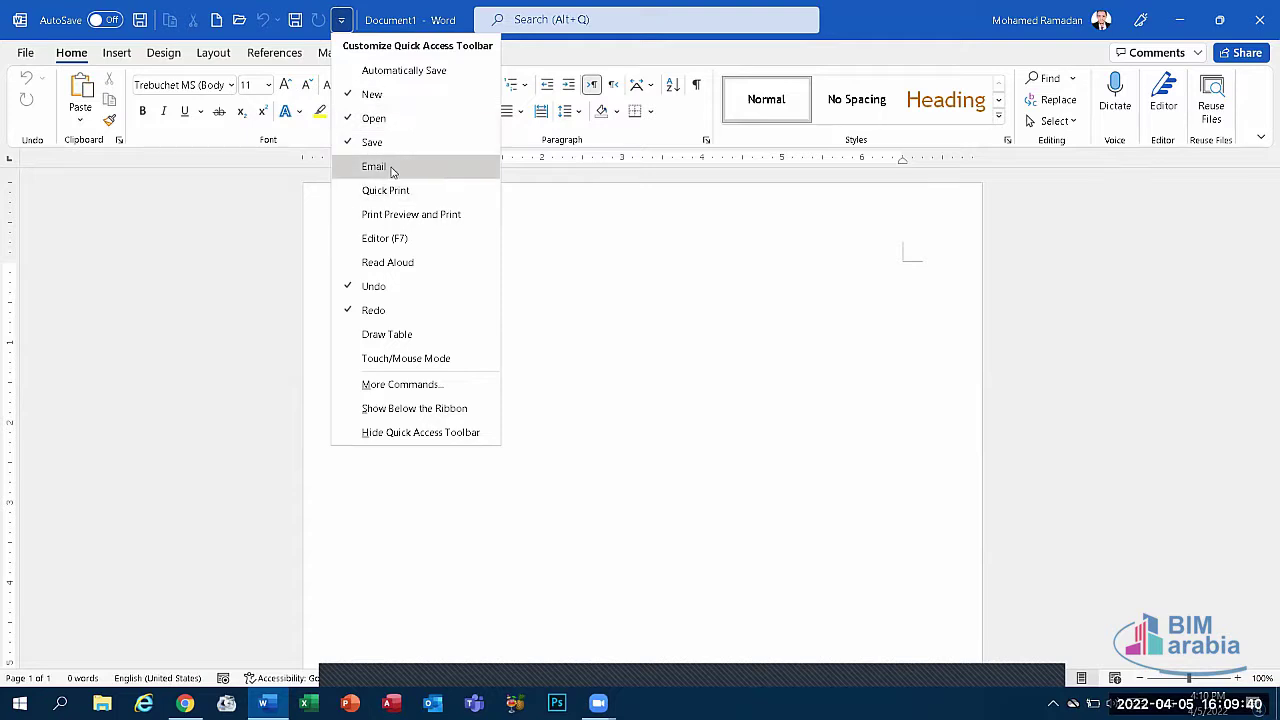
click(343, 20)
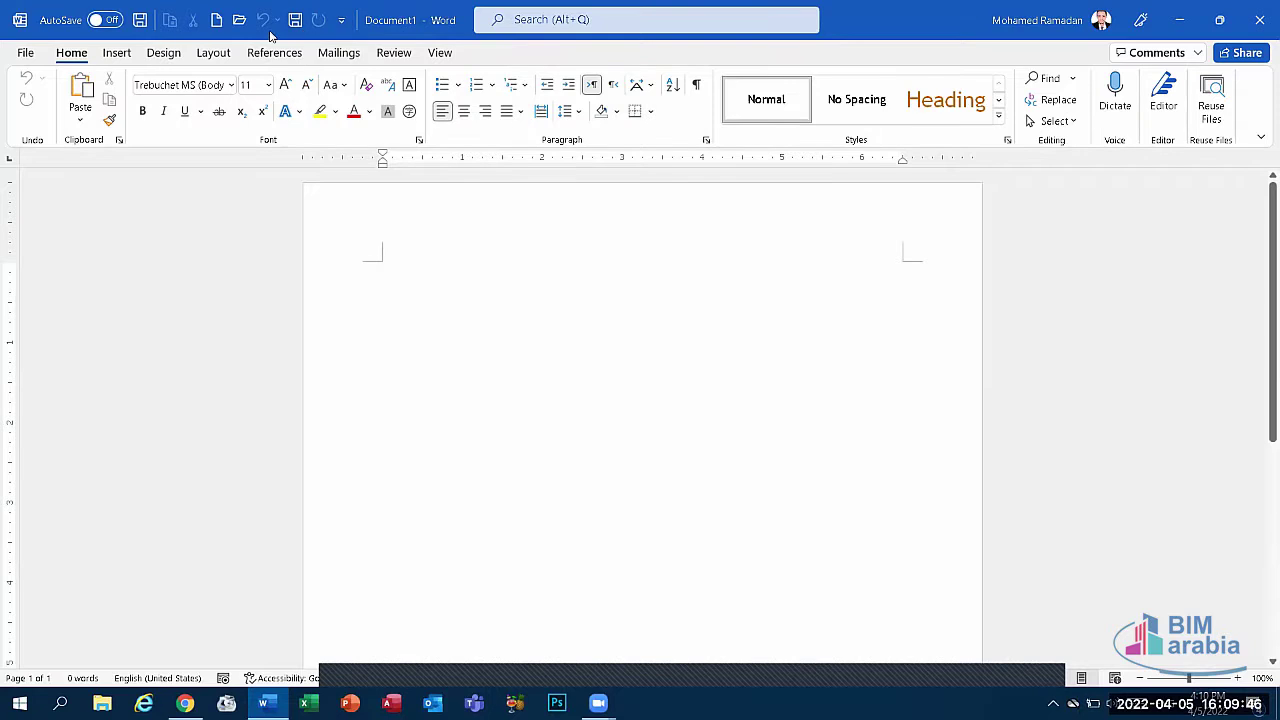
click(26, 55)
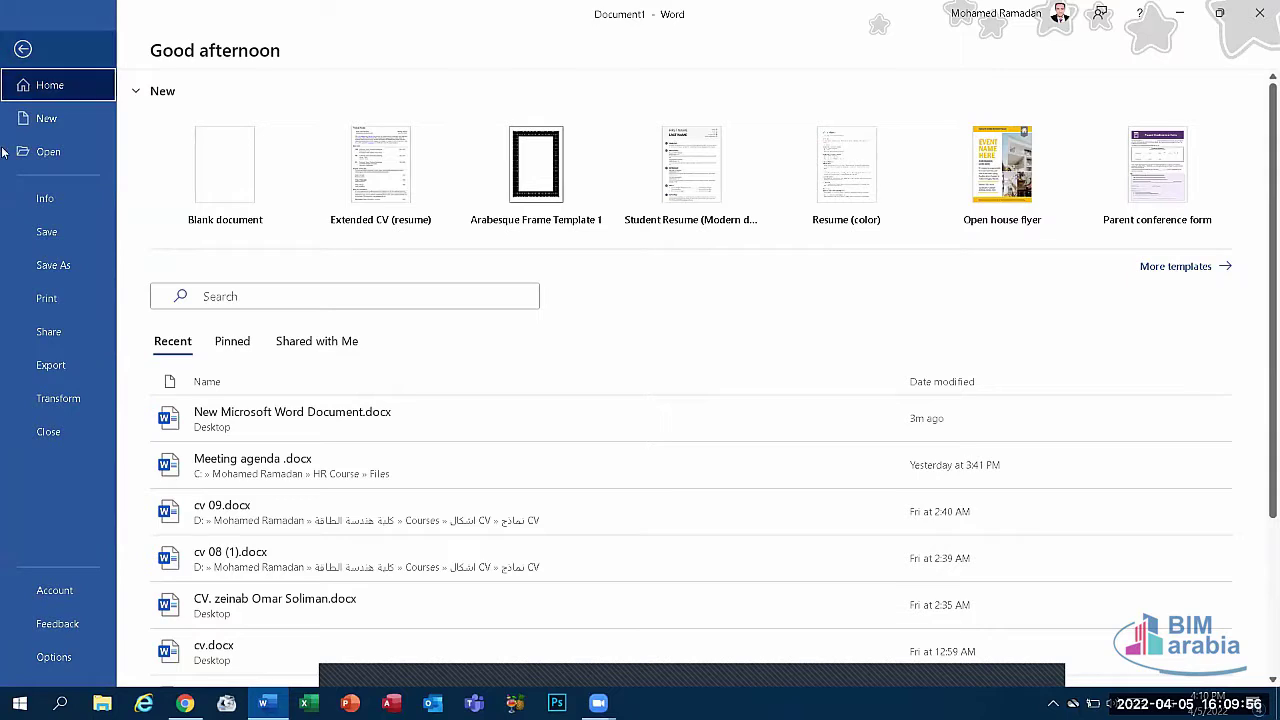
Step: Create a new blank document from the New page, then return to File
click(68, 121)
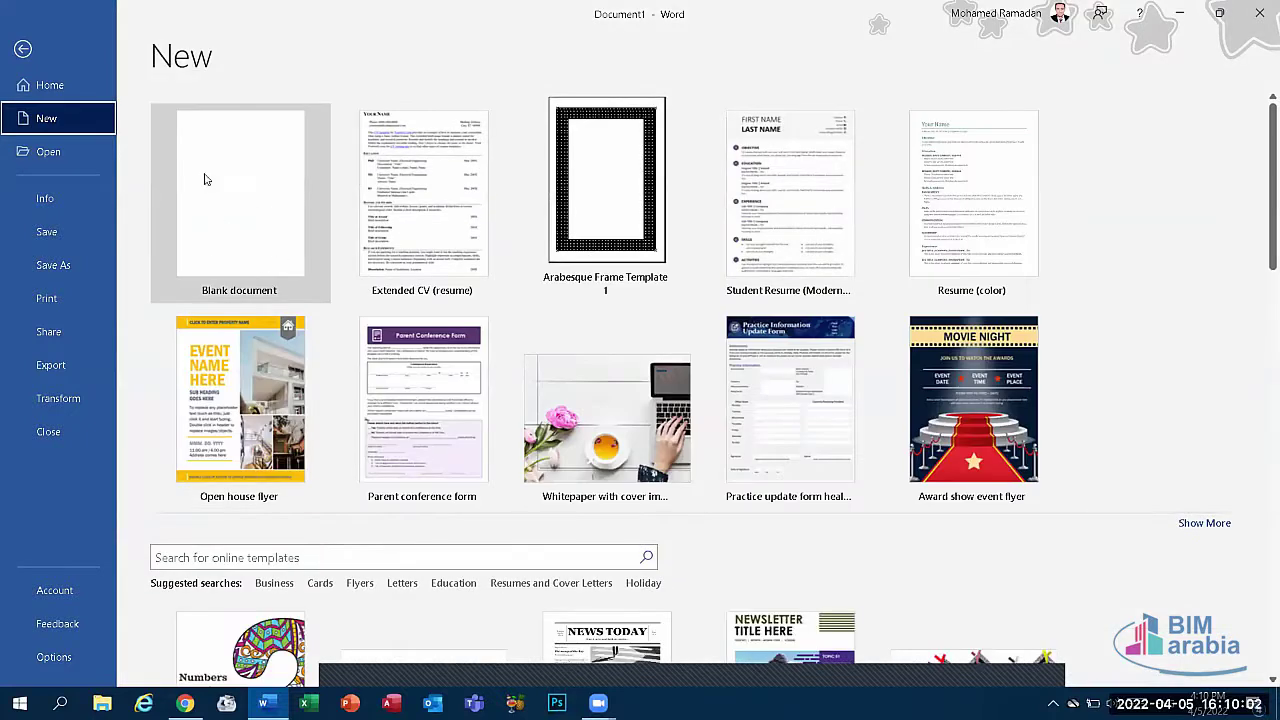
click(237, 223)
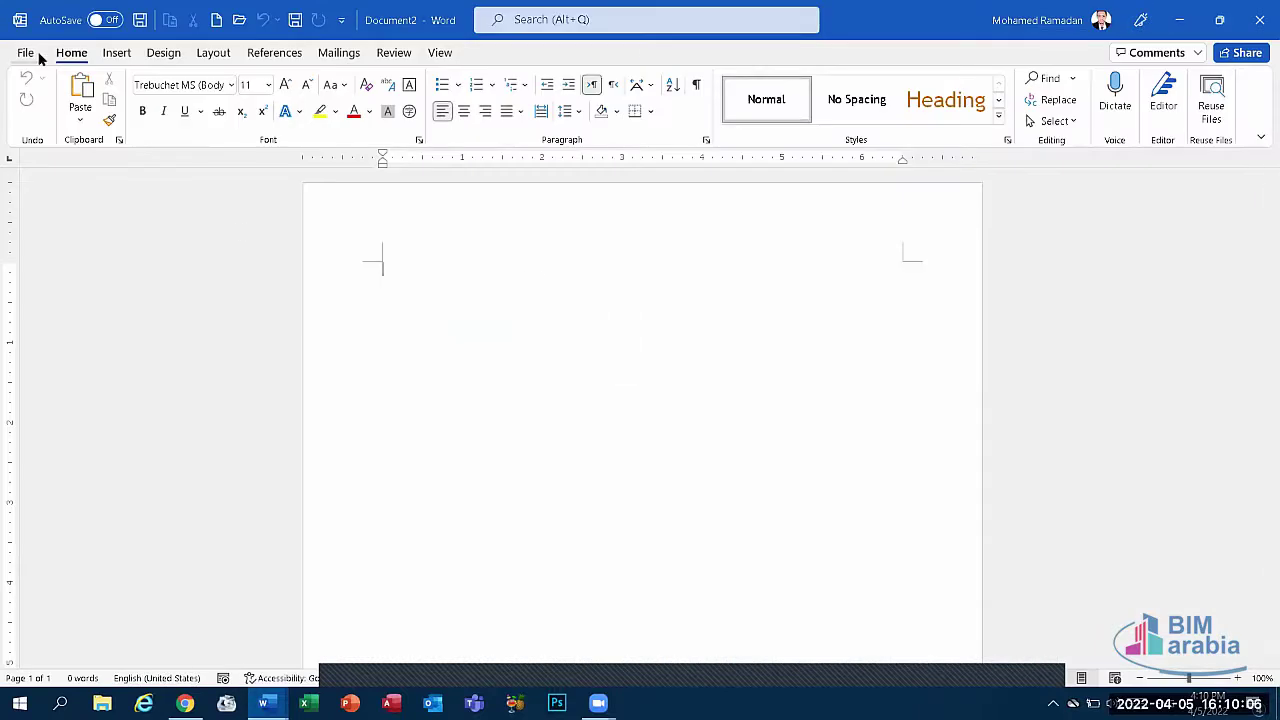
click(38, 56)
Step: Create a document from the Architecture newsletter template in the New gallery
click(61, 130)
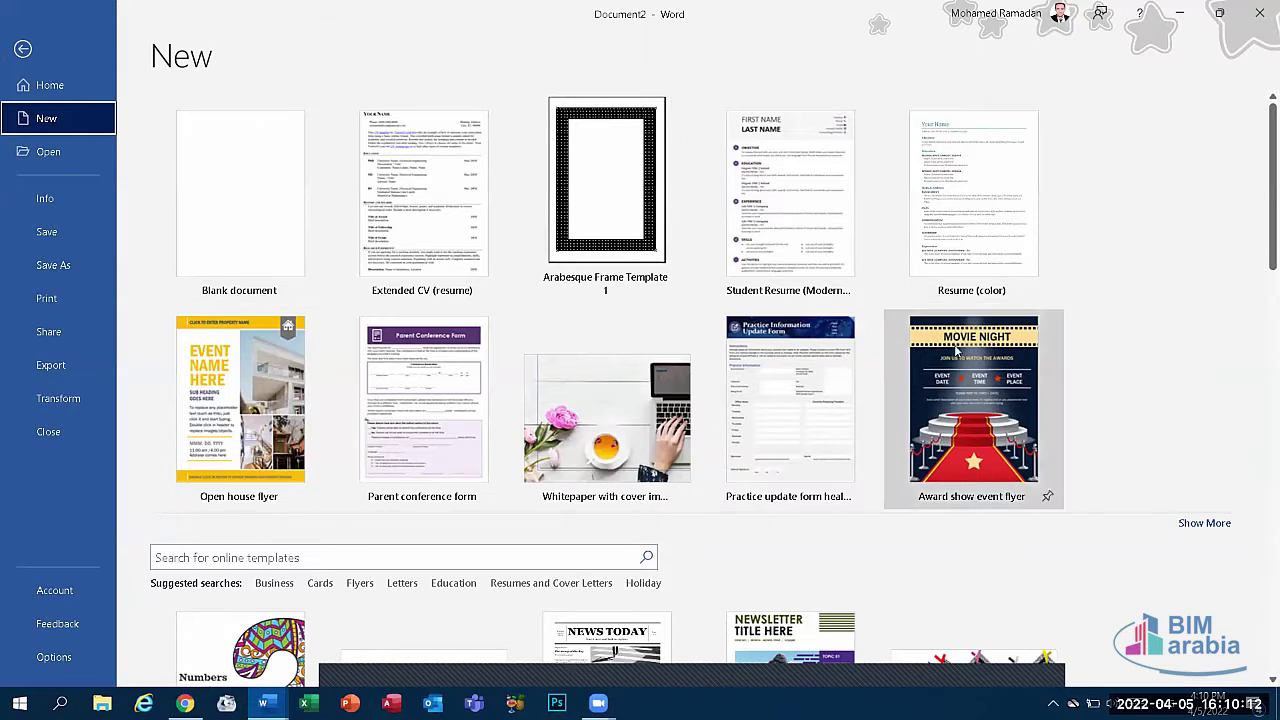
scroll(790, 330, down, 3)
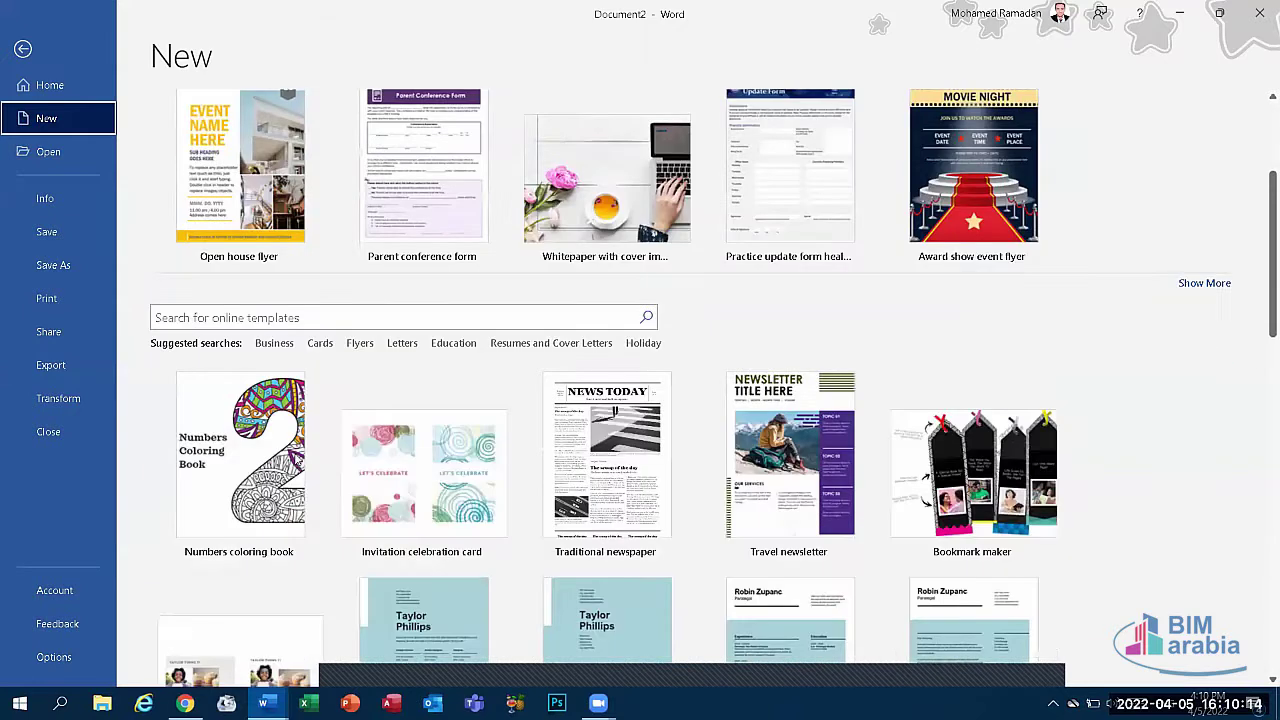
scroll(240, 530, down, 3)
scroll(420, 420, down, 3)
scroll(743, 358, down, 3)
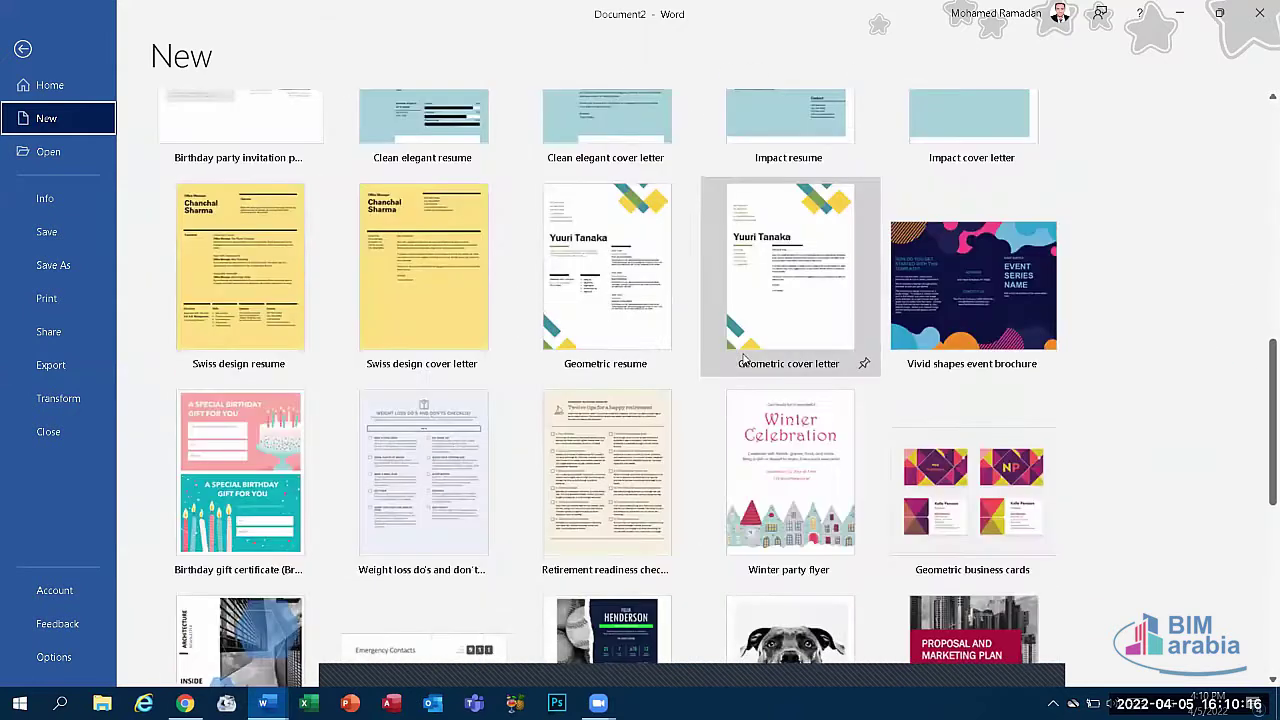
scroll(743, 358, down, 5)
scroll(743, 358, down, 2)
click(778, 410)
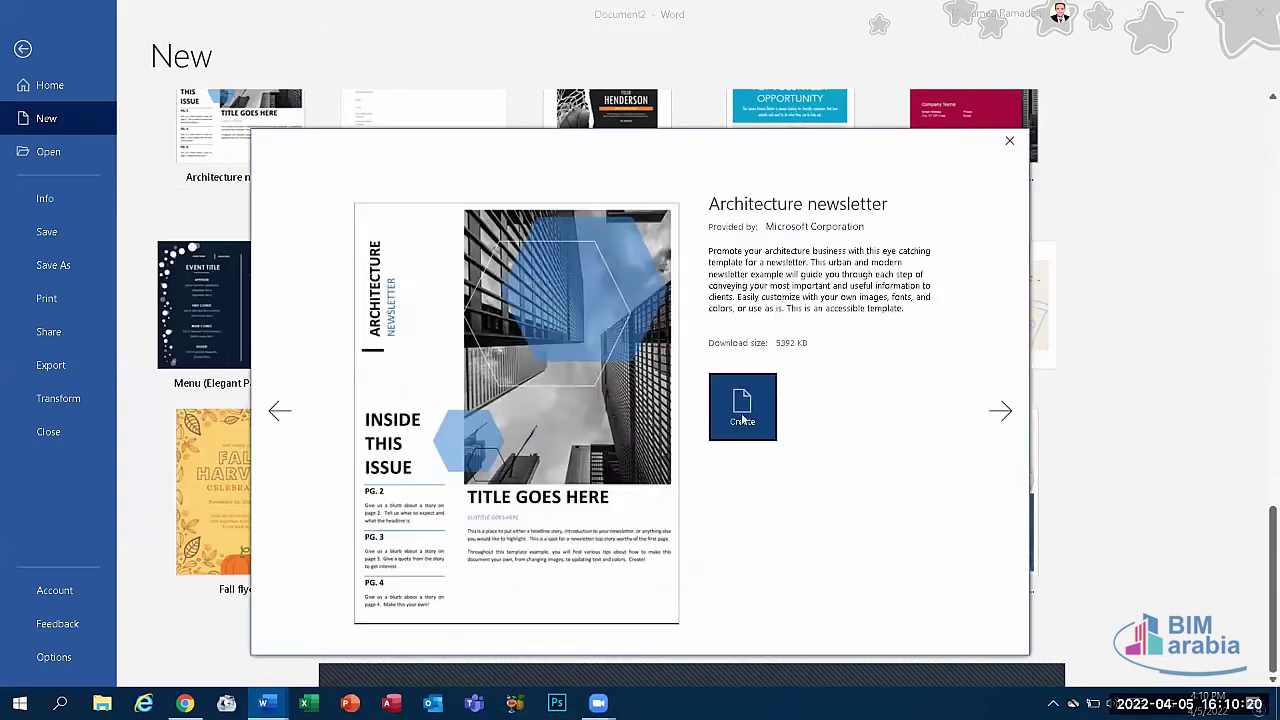
click(727, 420)
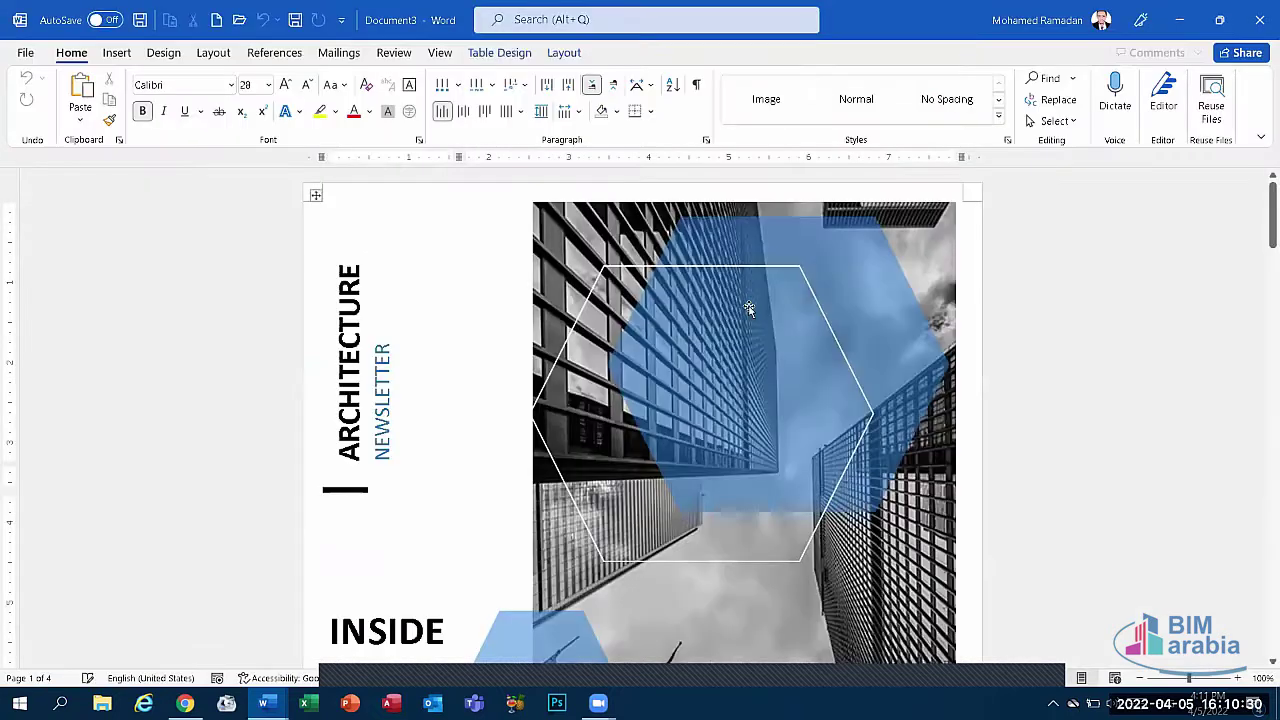
Step: Clear the ARCHITECTURE title beside NEWSLETTER, typing a replacement and then erasing it
double_click(356, 353)
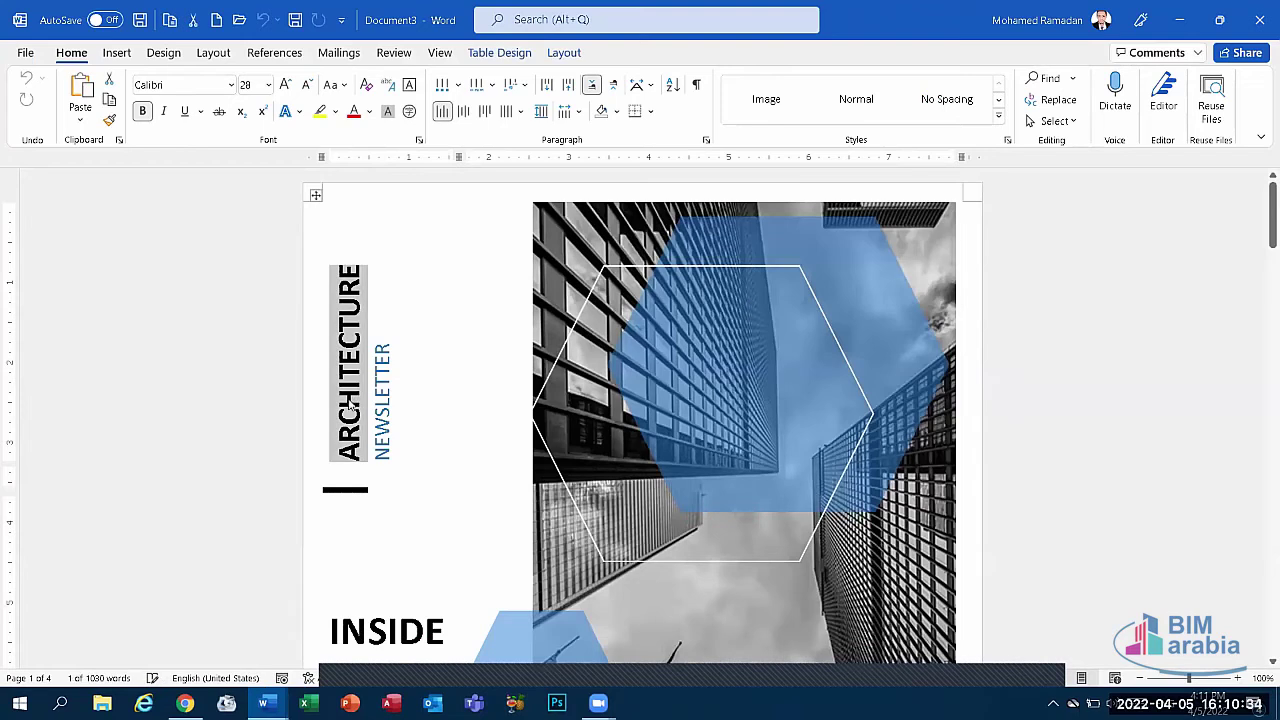
text(e)
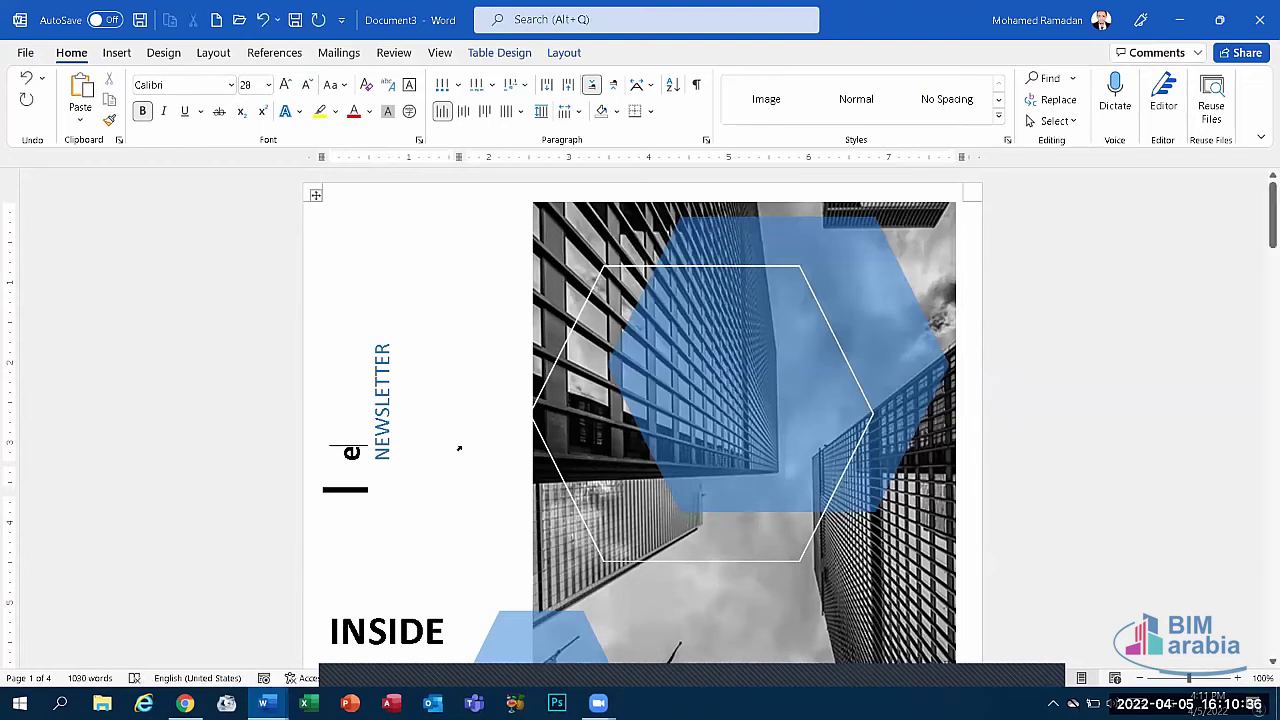
text(m)
key(BackSpace)
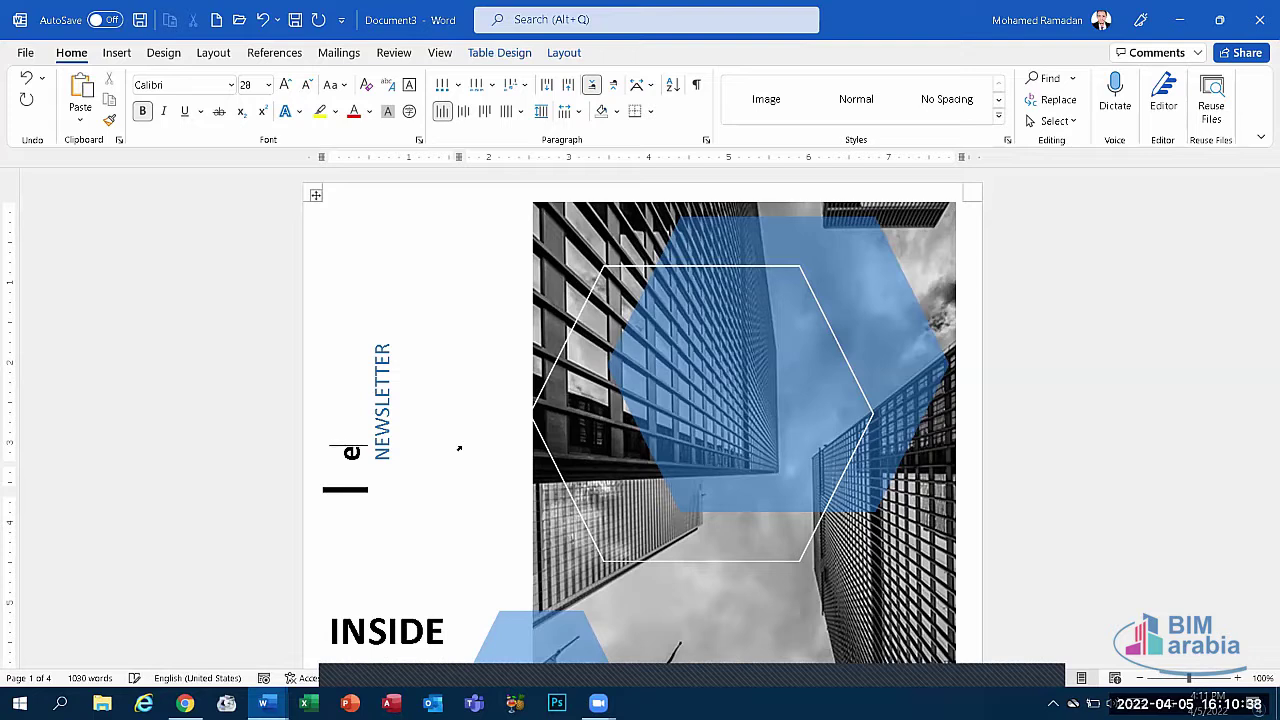
key(BackSpace)
text(E)
text(giee)
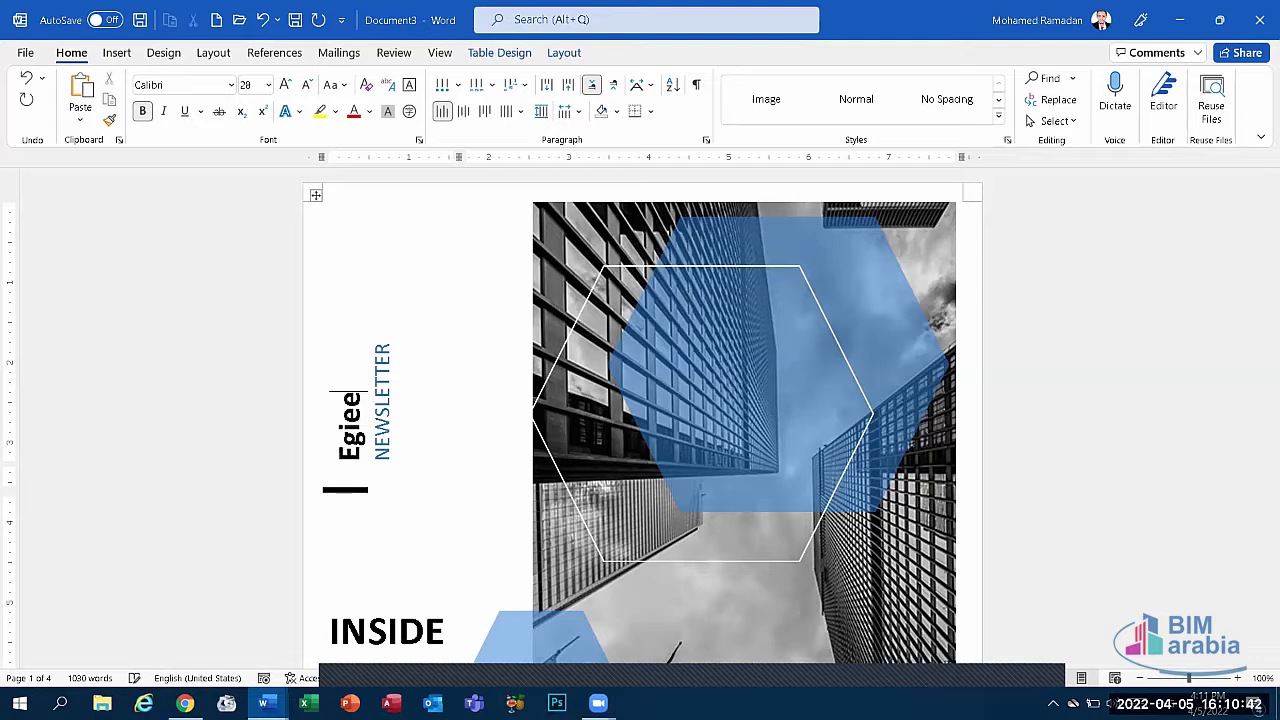
text(rig)
key(BackSpace)
key(BackSpace)
key(BackSpace)
key(BackSpace)
key(BackSpace)
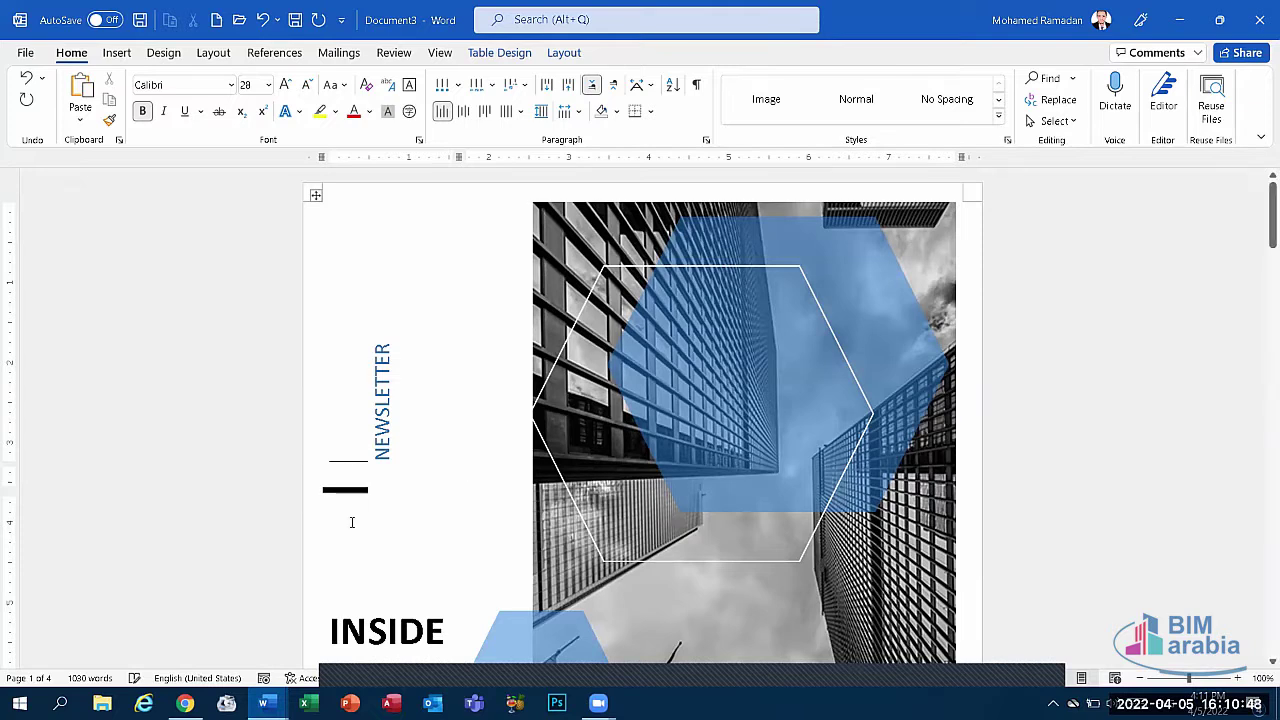
click(380, 630)
Step: Open task 2.docx from the Desktop through File > Open > Browse
click(28, 55)
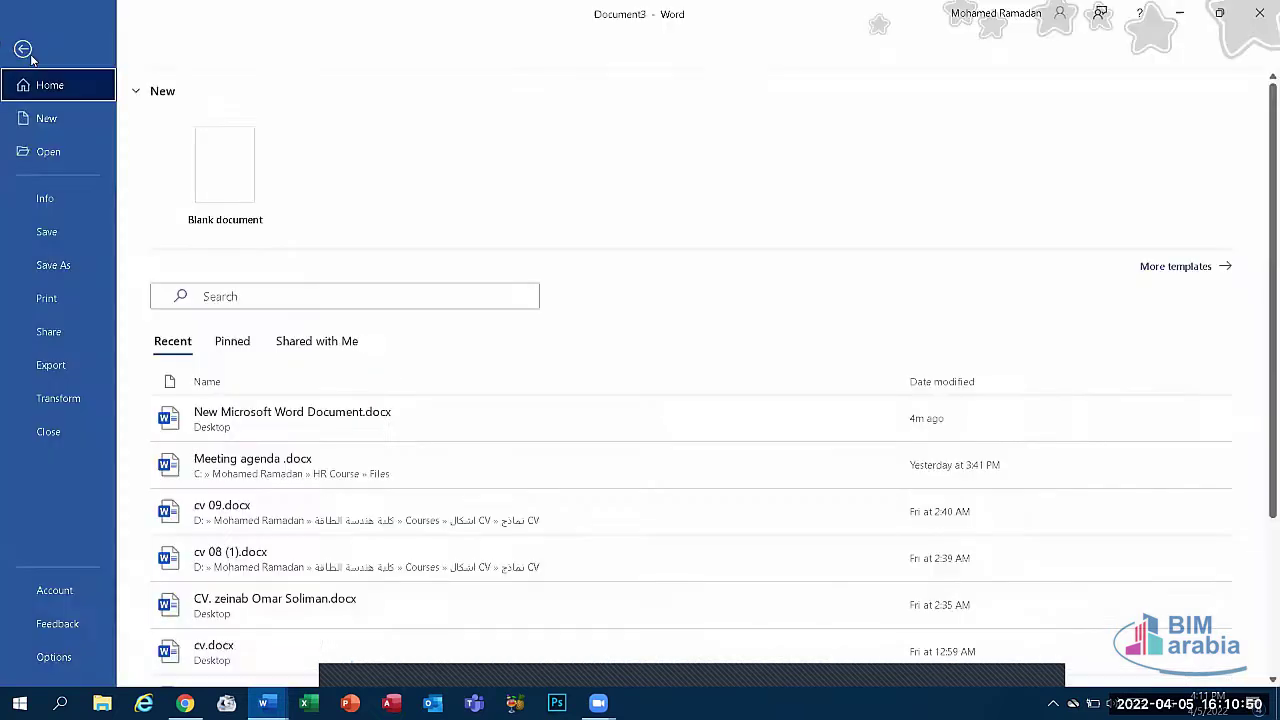
click(62, 118)
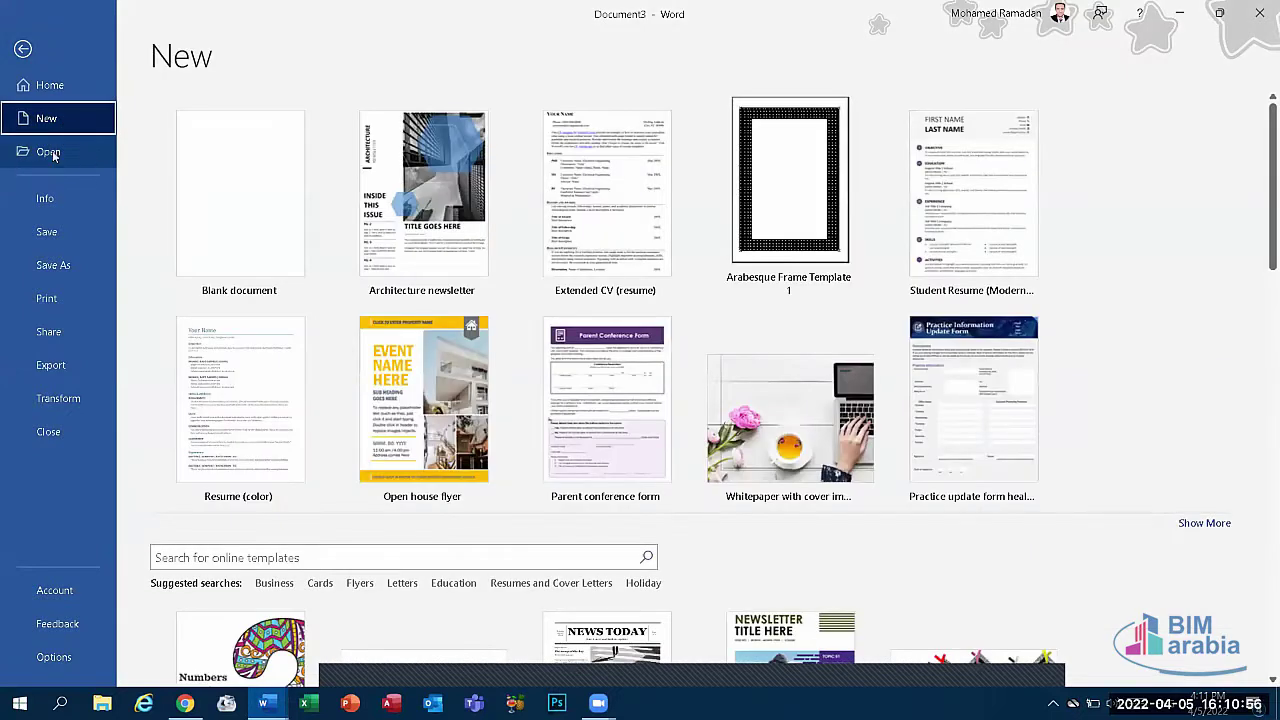
click(57, 155)
click(98, 155)
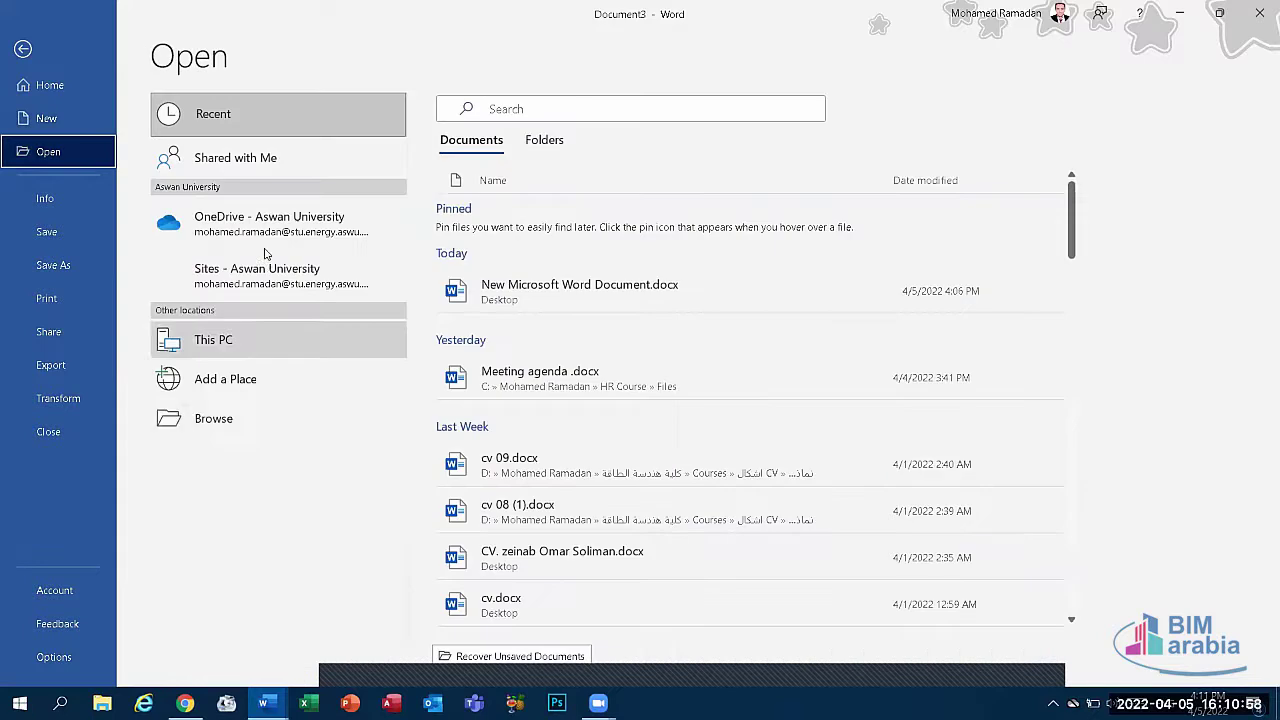
click(244, 418)
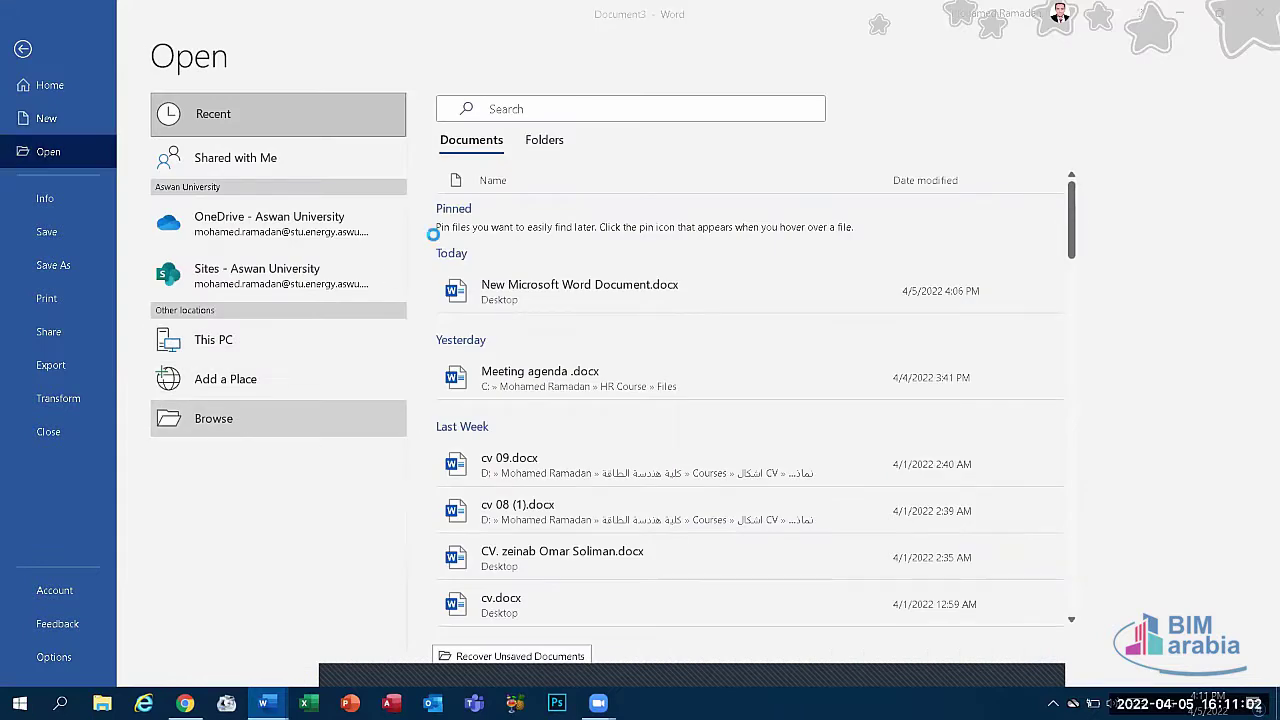
scroll(415, 270, down, 5)
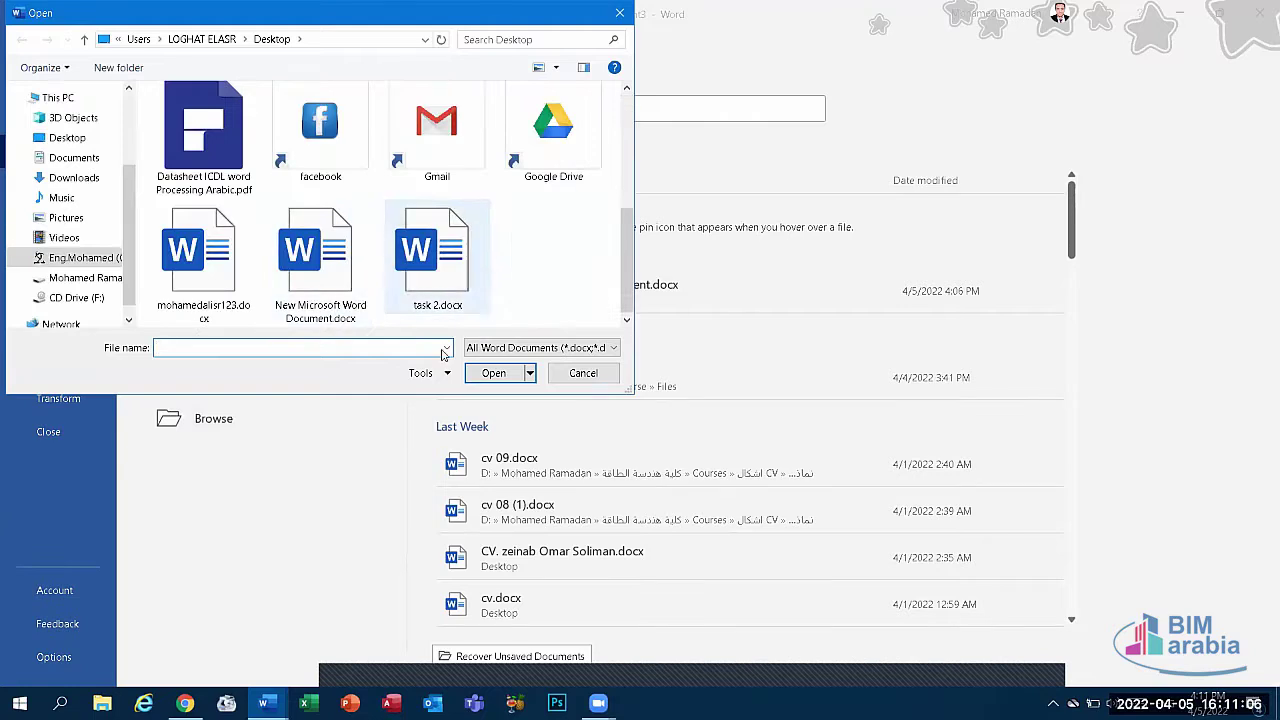
click(400, 270)
click(494, 372)
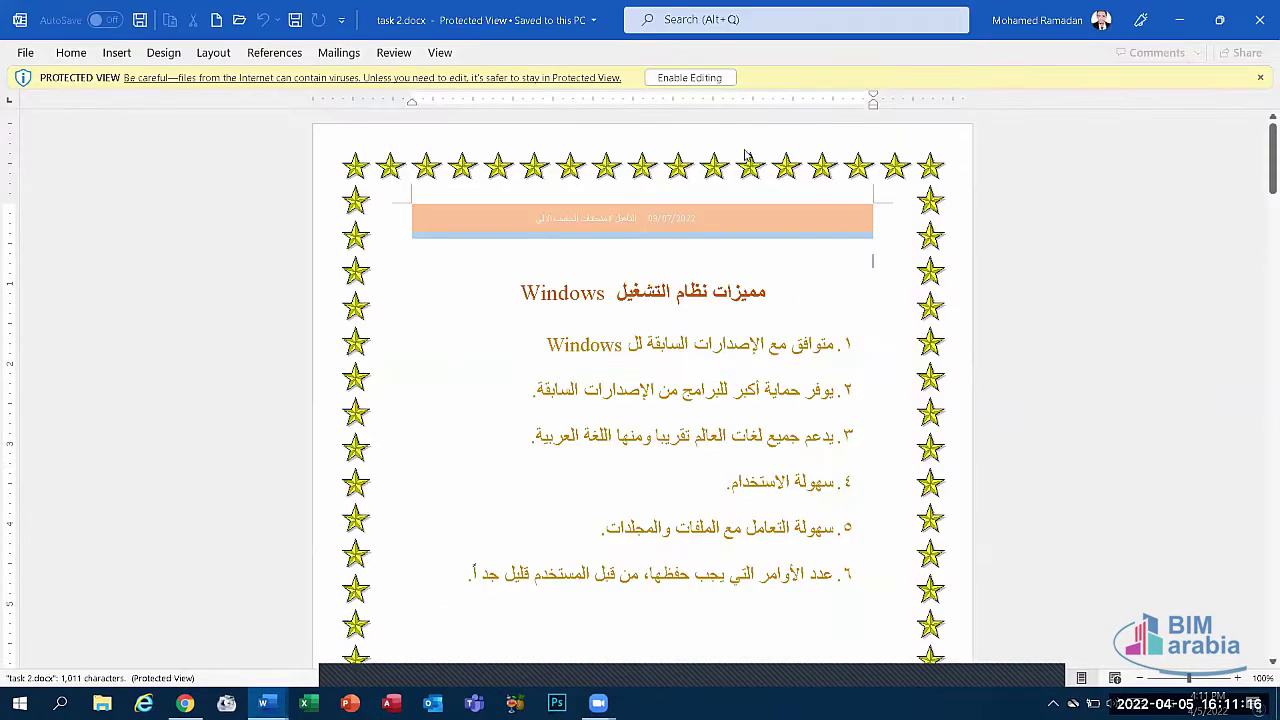
Step: Enable editing in task 2.docx, close its window, and return to the newsletter's File page
click(698, 80)
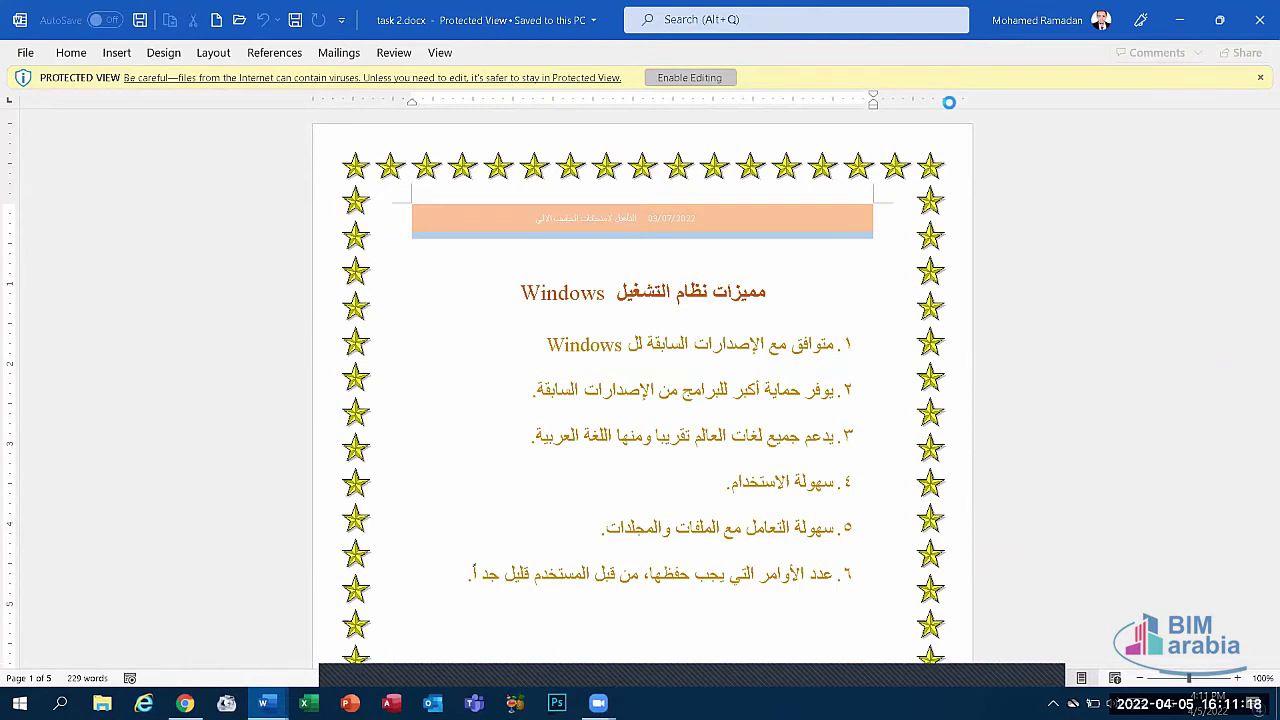
click(1240, 10)
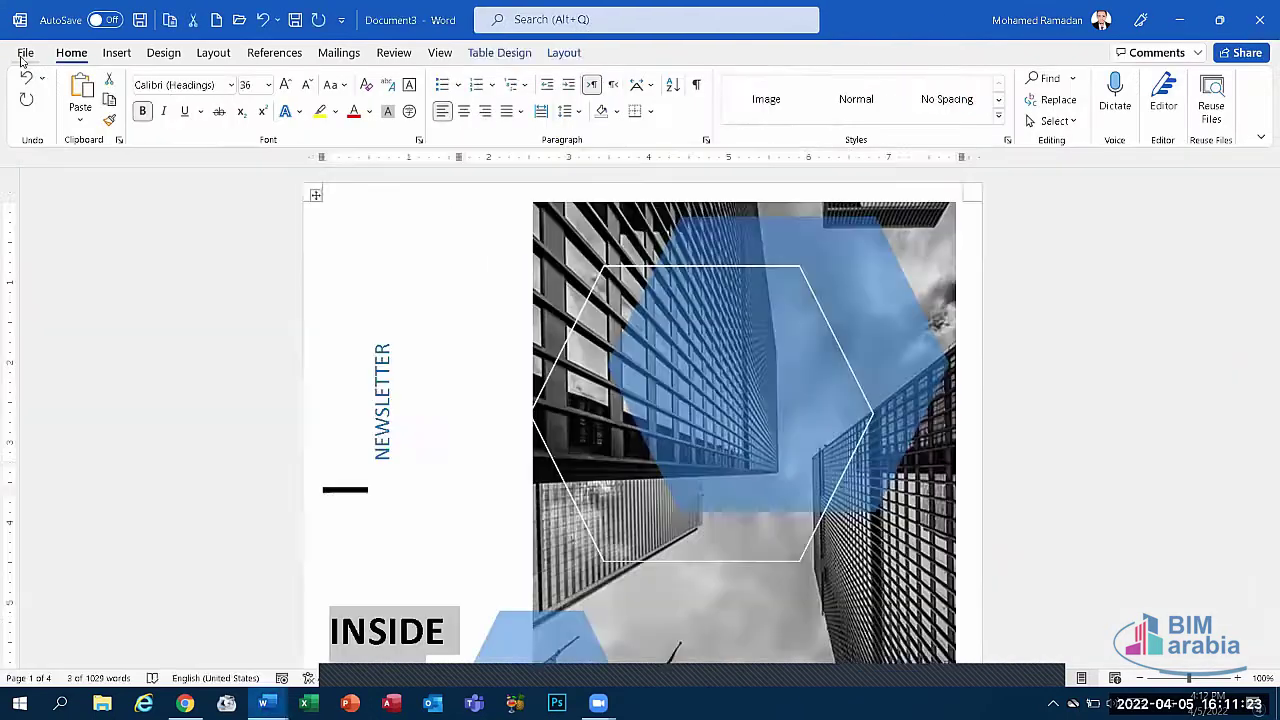
click(24, 56)
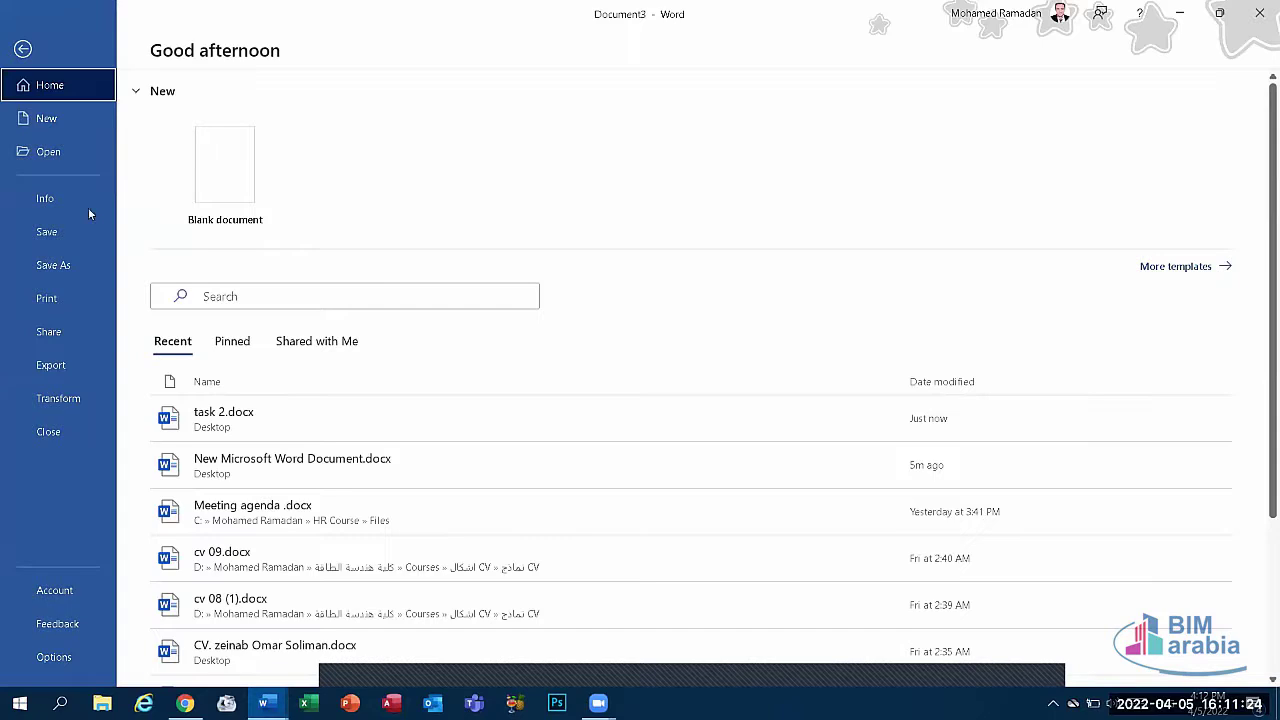
click(56, 202)
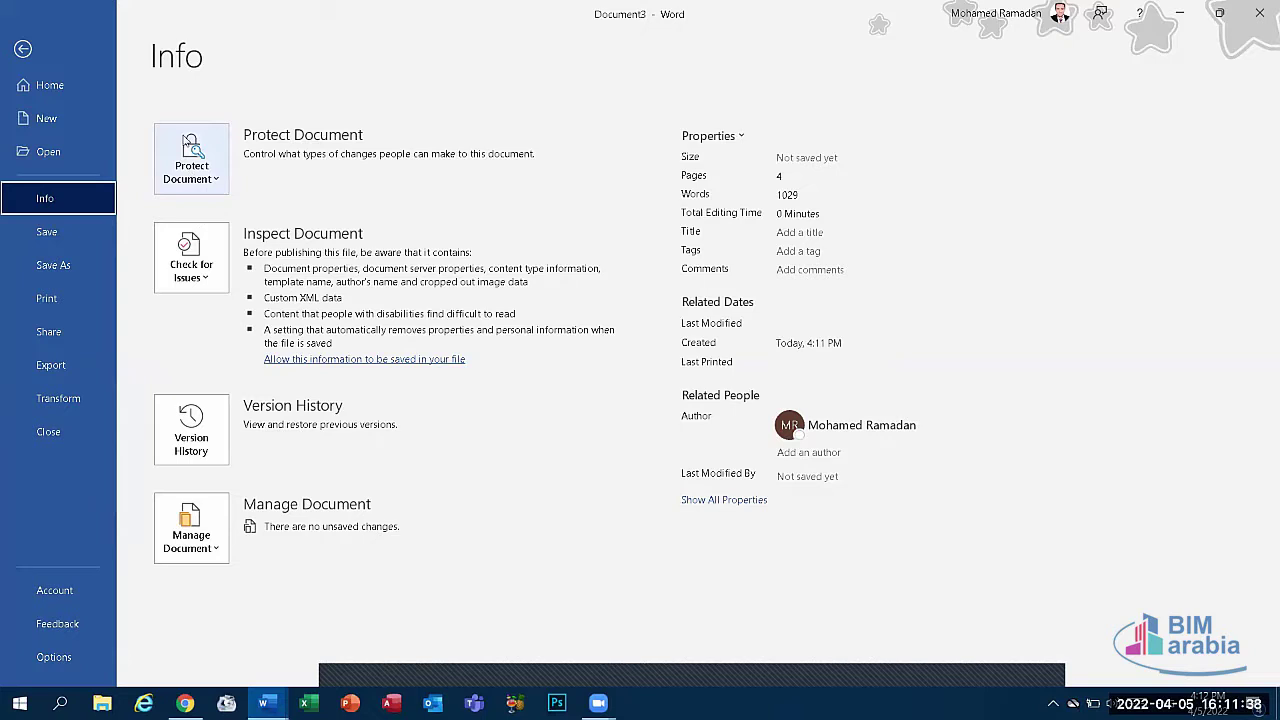
click(208, 170)
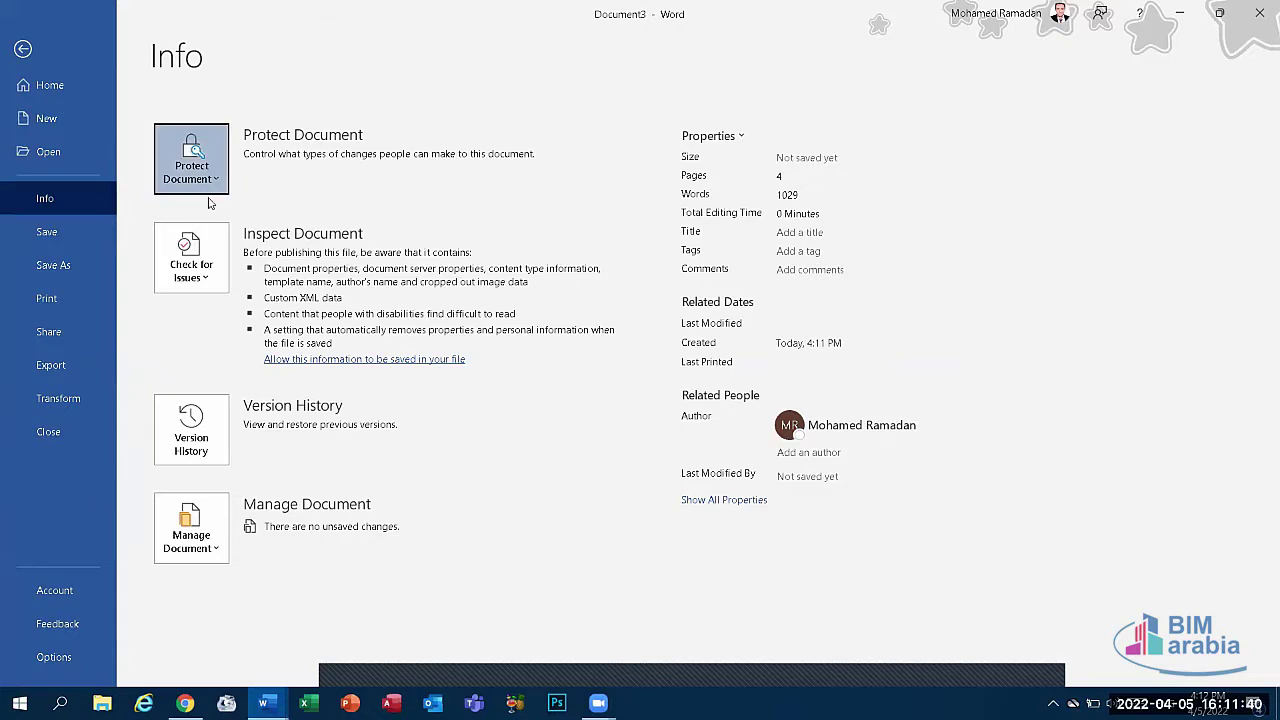
click(208, 168)
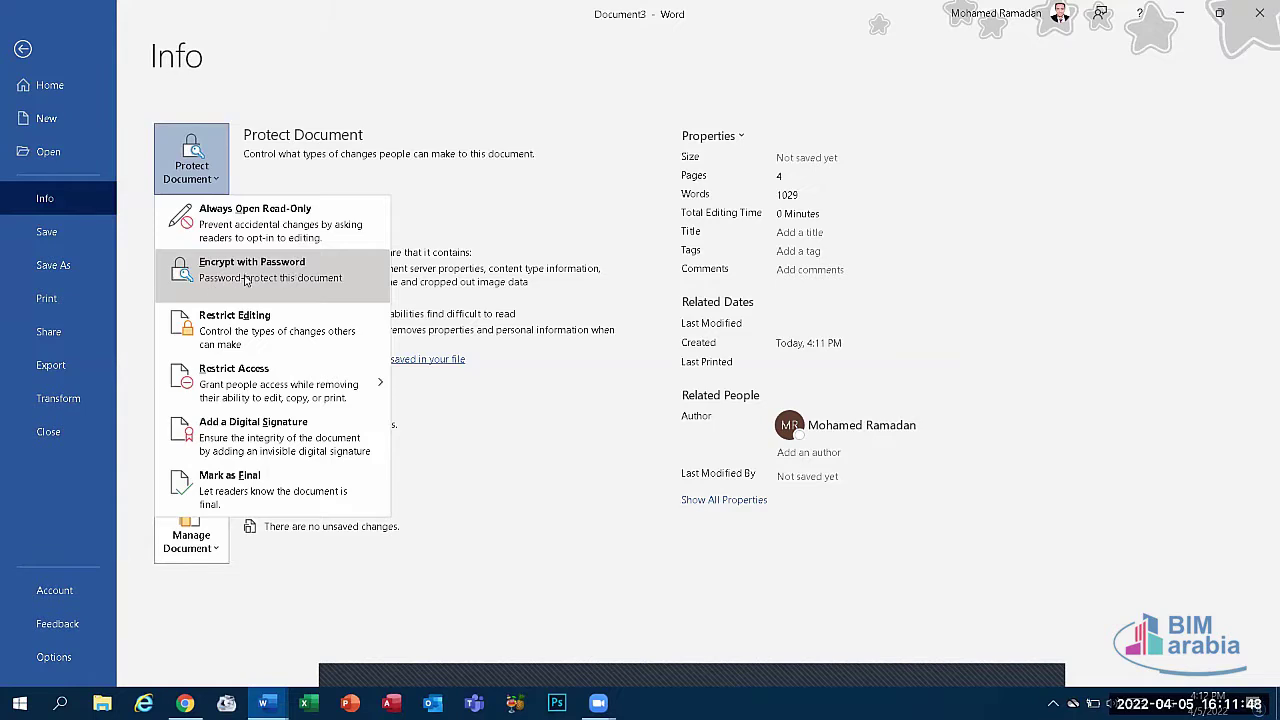
click(590, 290)
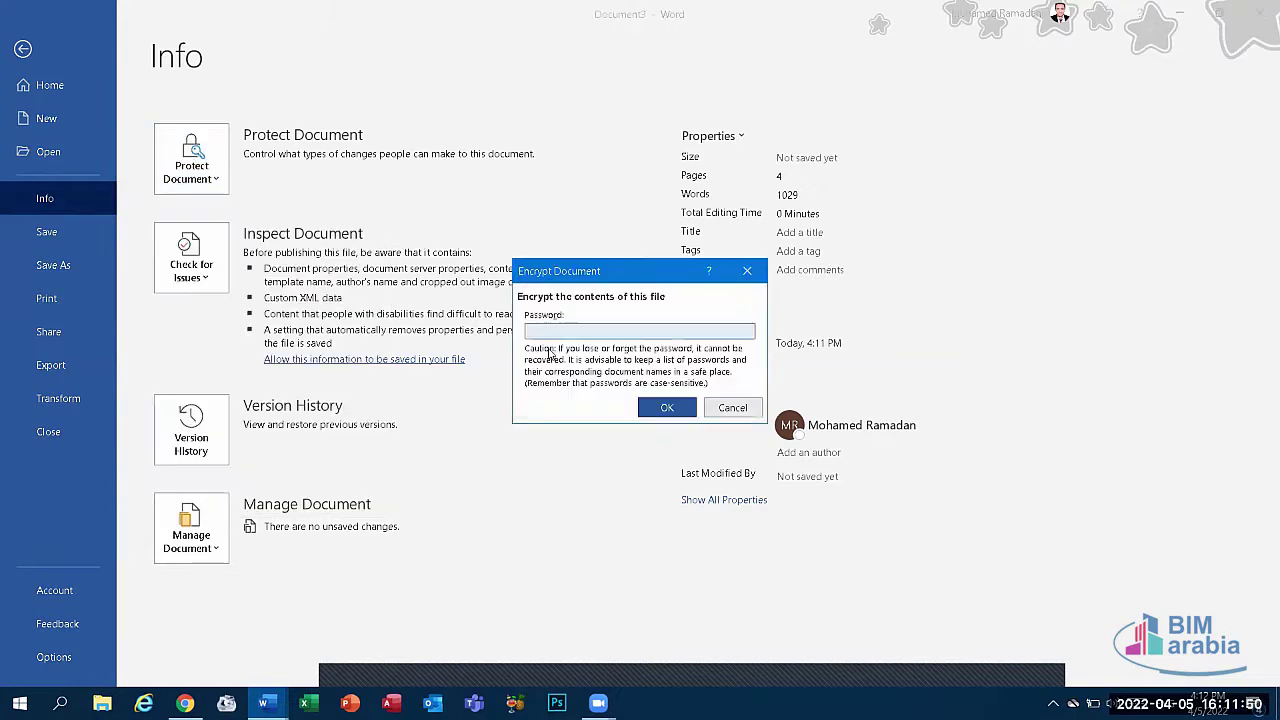
click(745, 407)
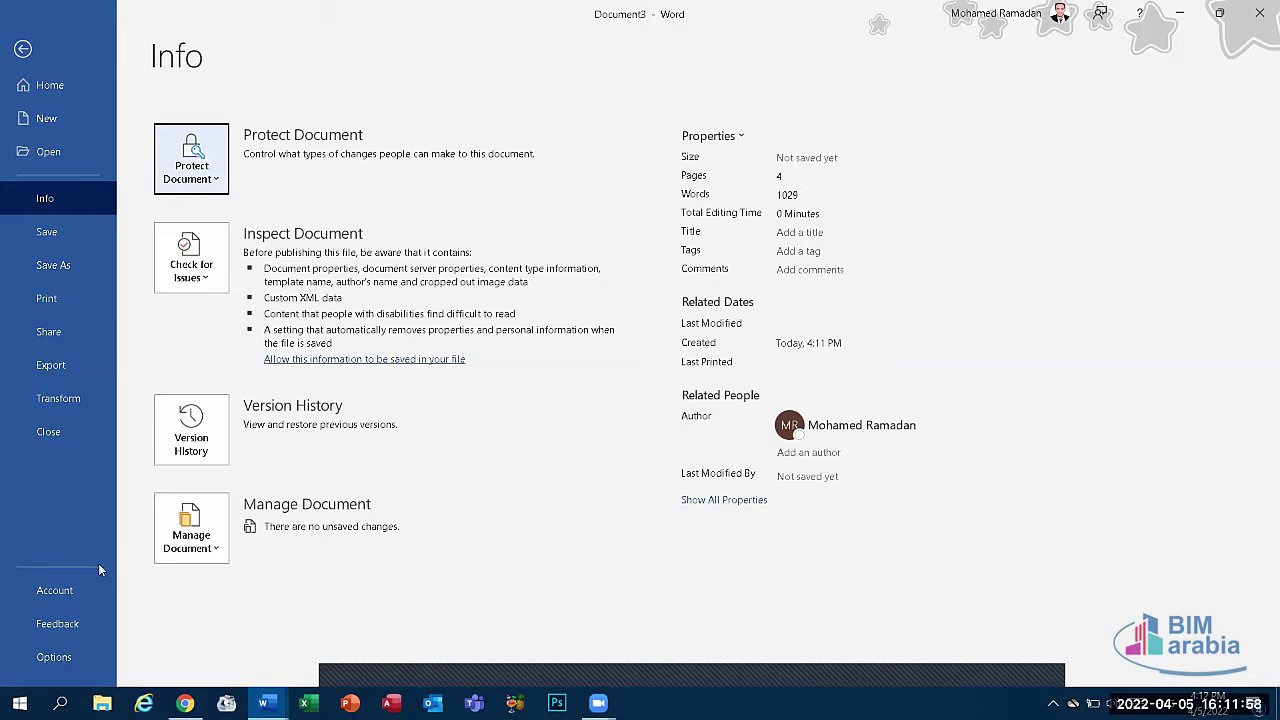
Step: Browse for unsaved versions via Manage Document > Recover Unsaved Documents, then close the browser
click(192, 540)
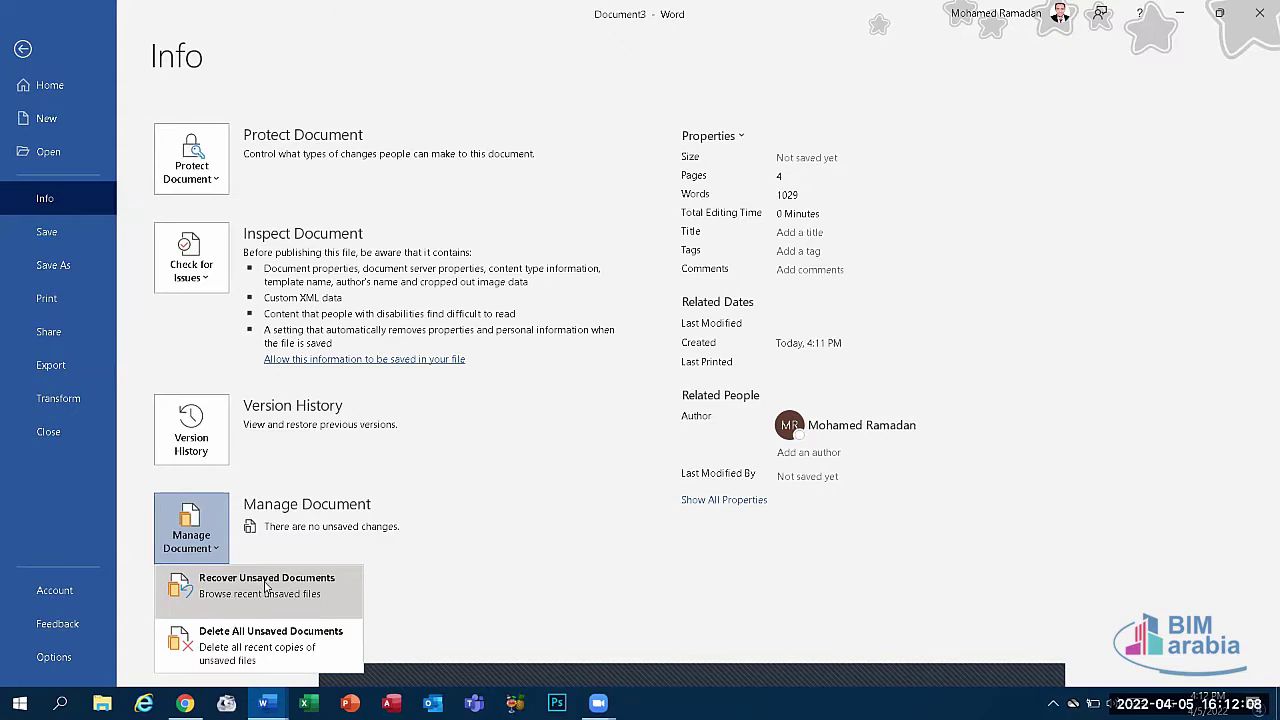
click(300, 580)
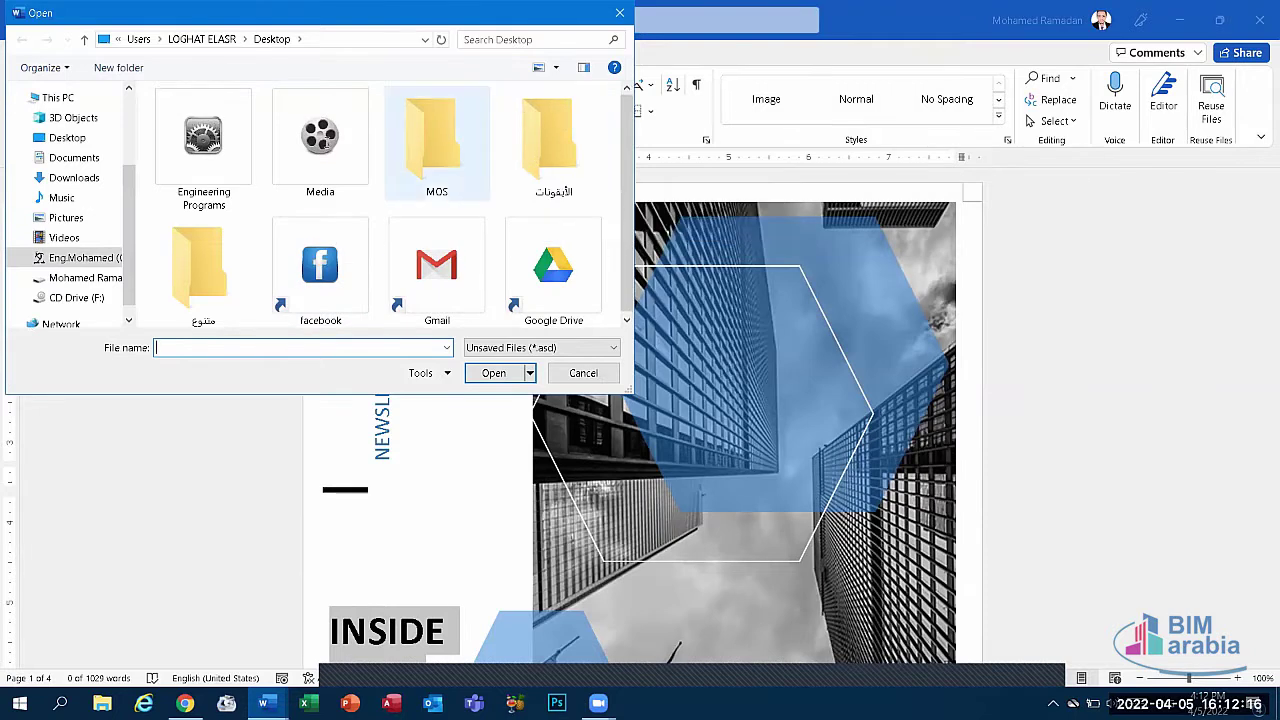
click(620, 13)
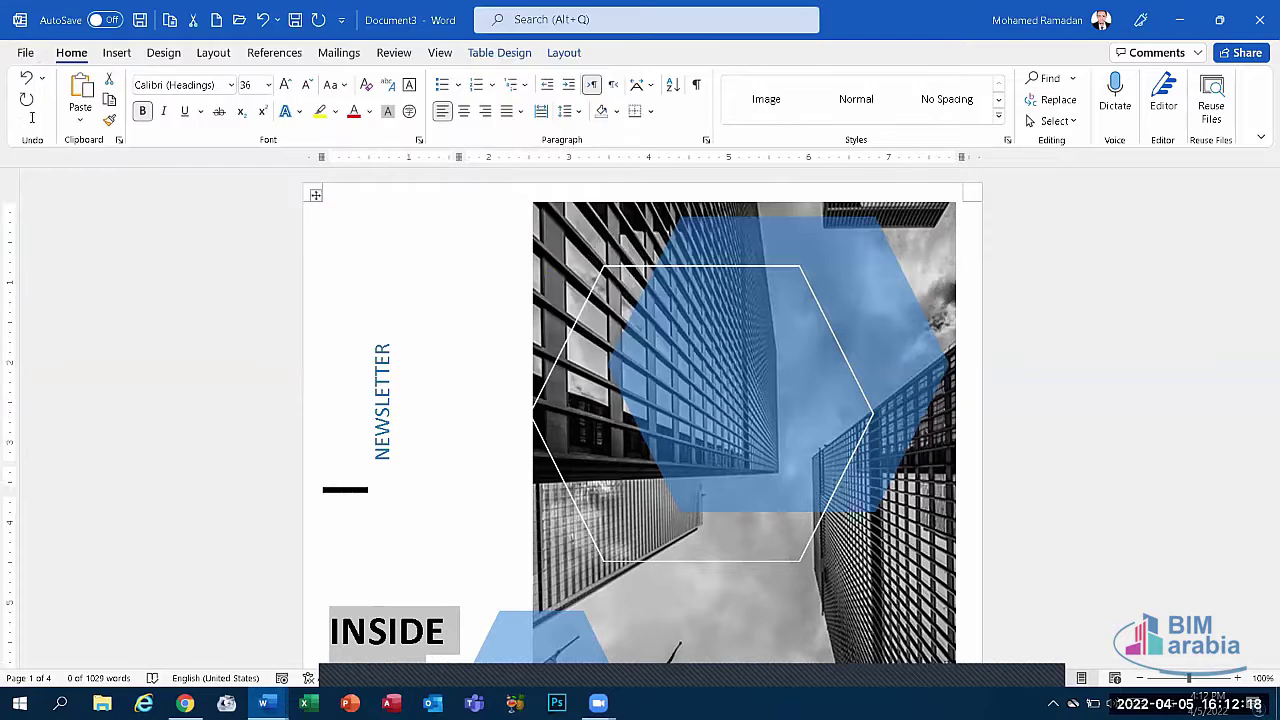
Step: Revisit File > Info and its unsaved-version options, then go to Save As
click(25, 52)
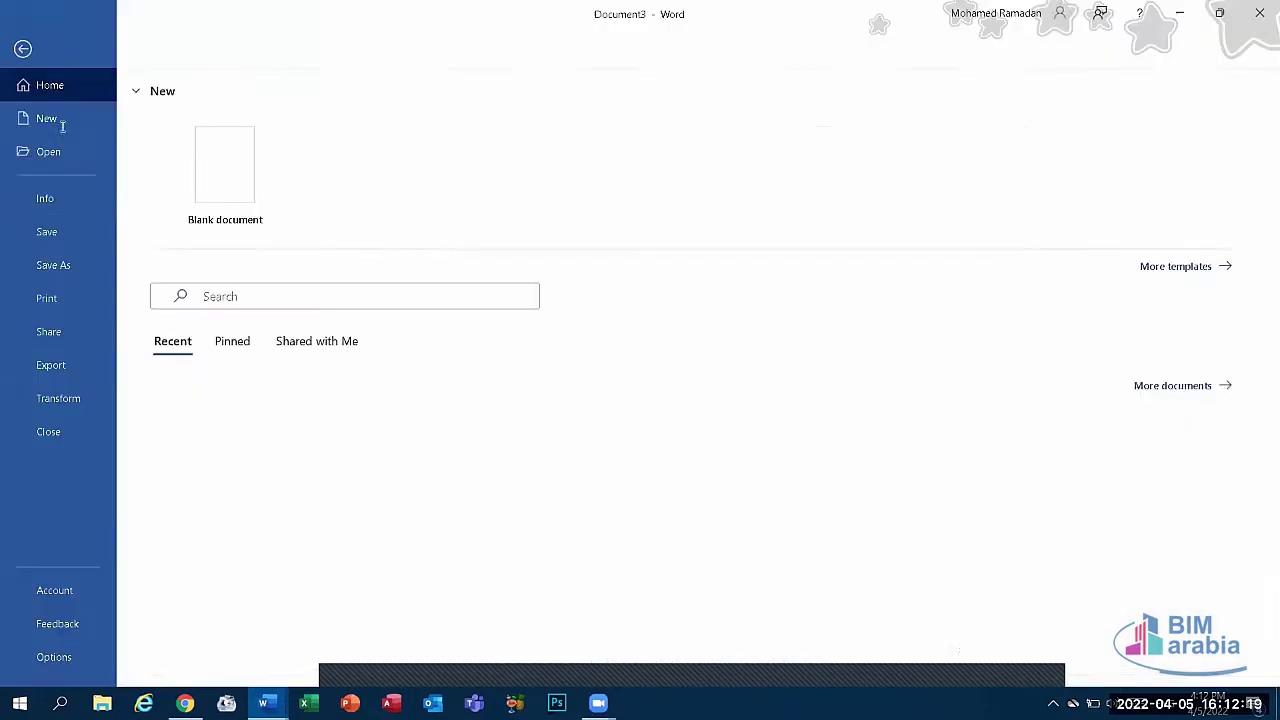
click(46, 196)
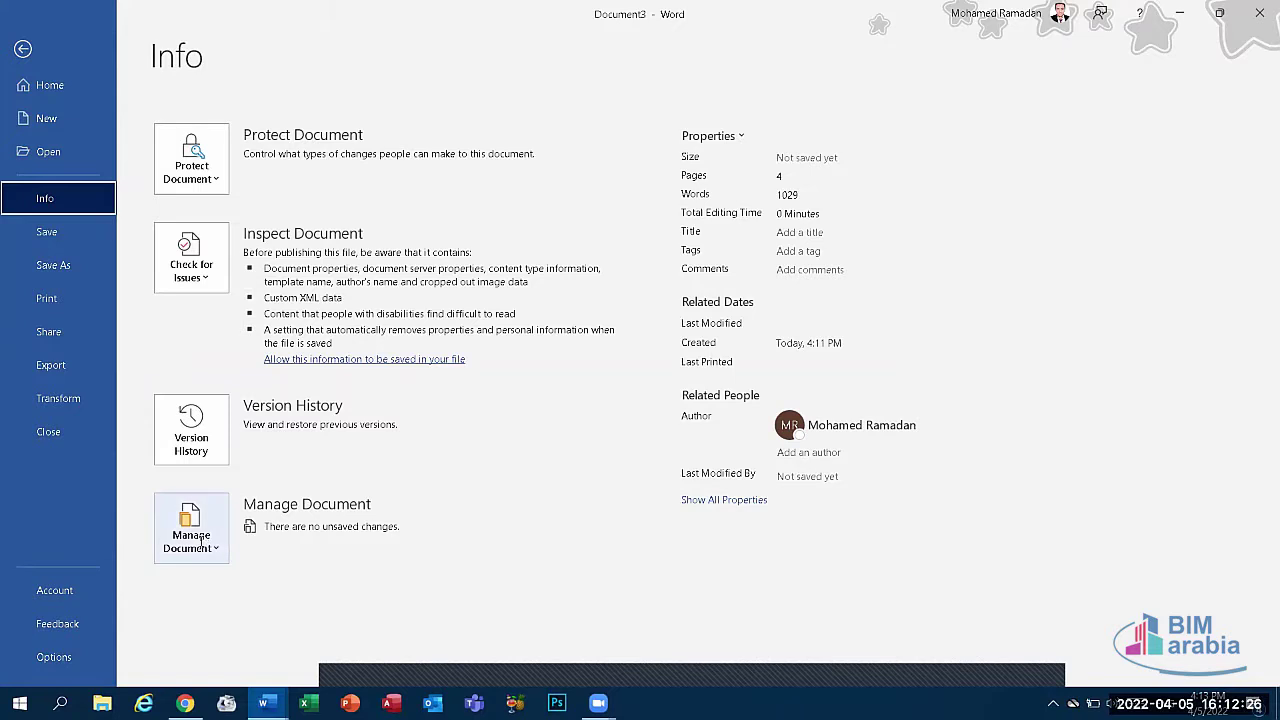
click(201, 541)
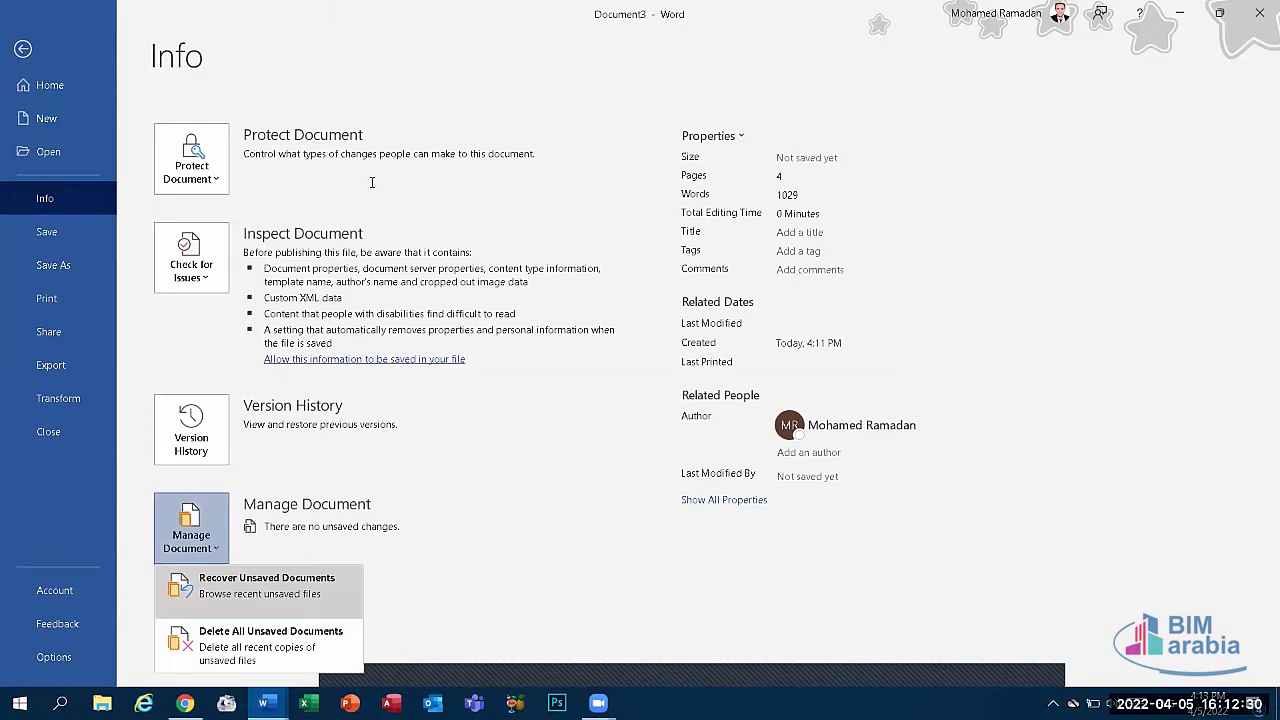
click(99, 200)
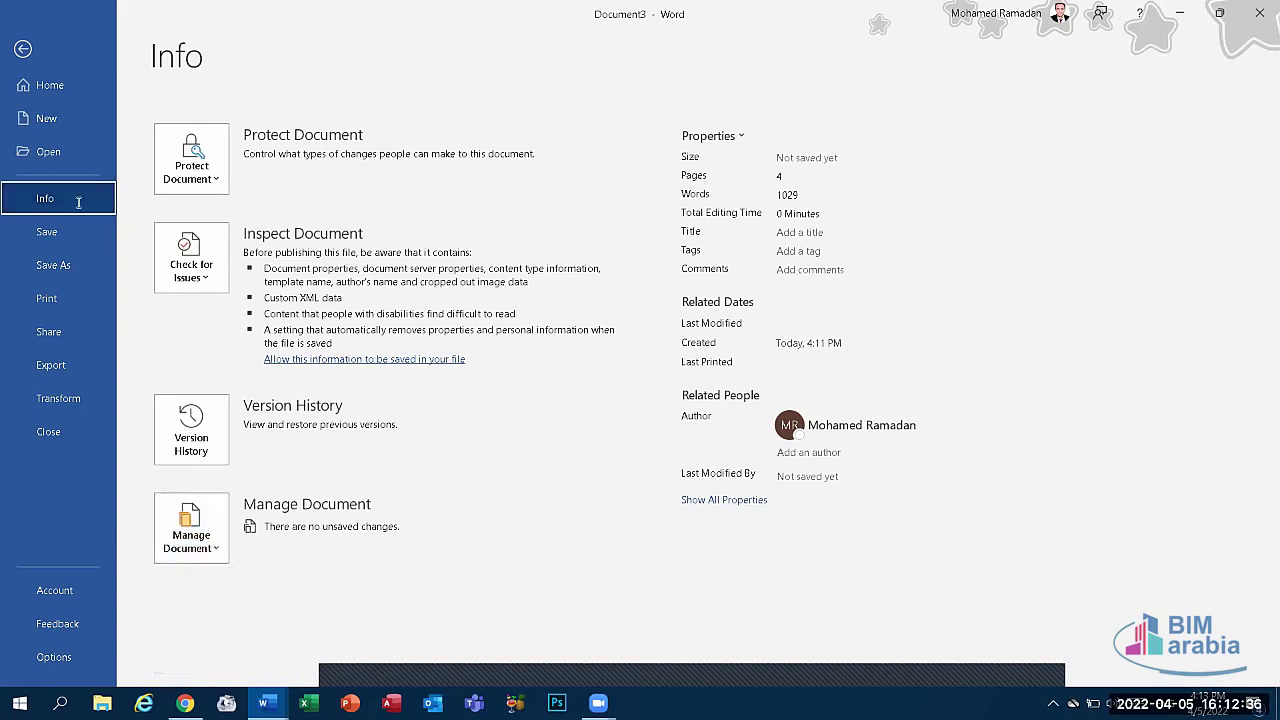
click(67, 232)
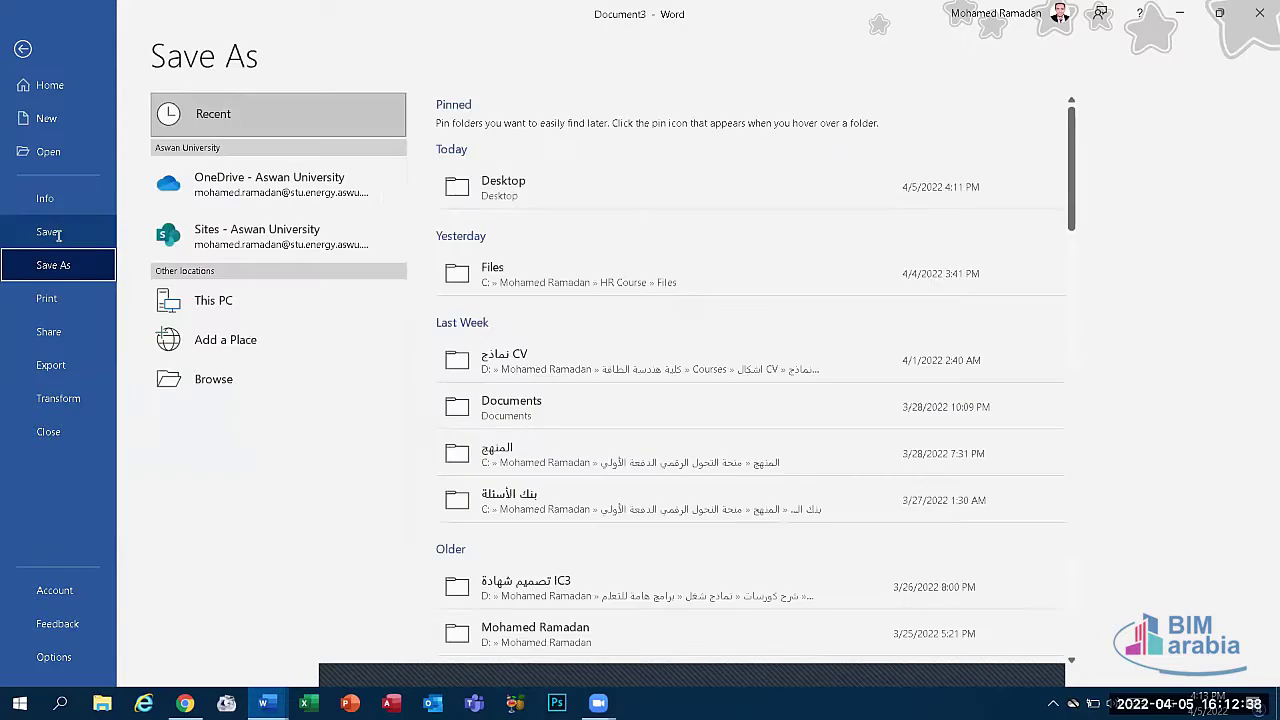
Step: Save the newsletter via Browse so Save As opens on the Desktop with NEWSLETTER.docx proposed
click(59, 232)
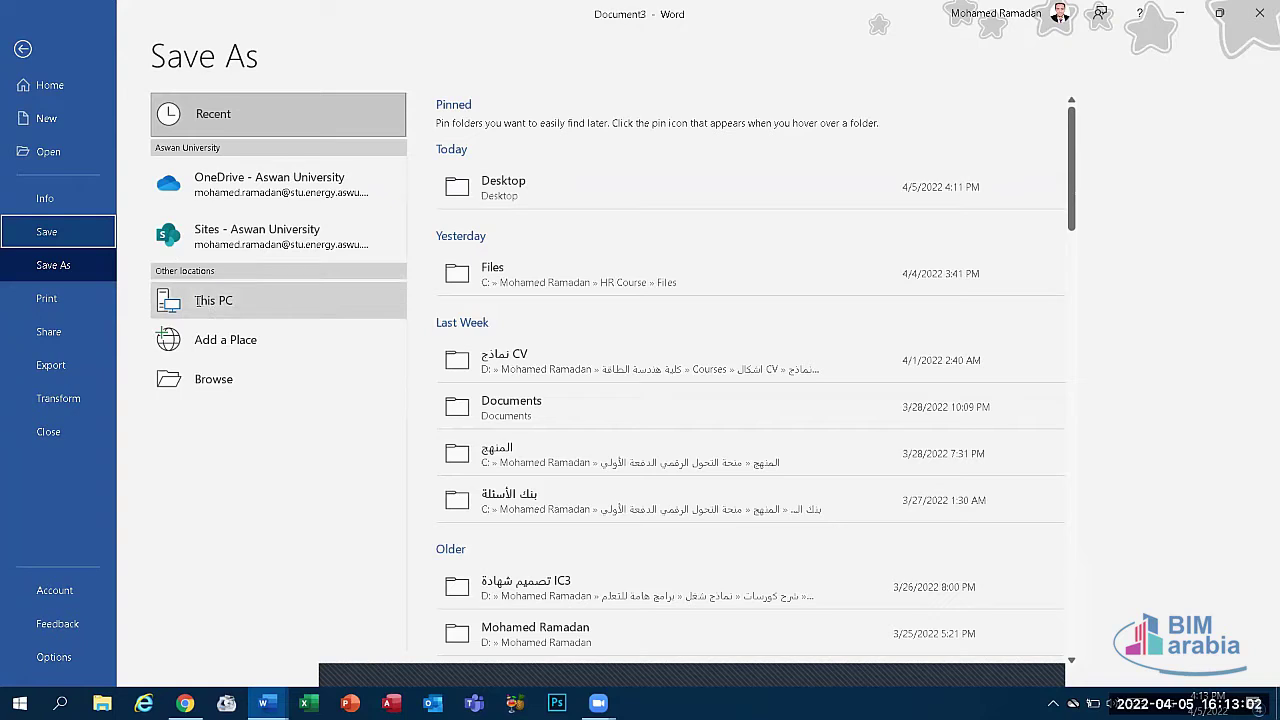
click(44, 233)
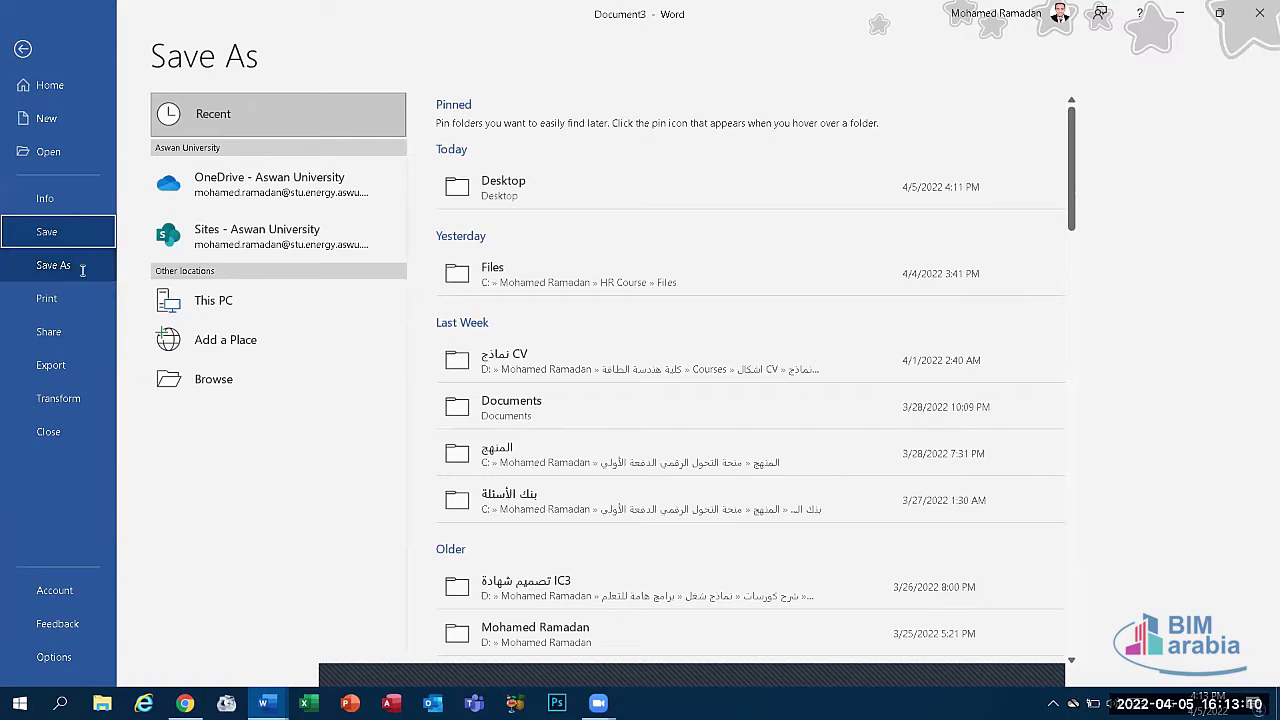
click(200, 388)
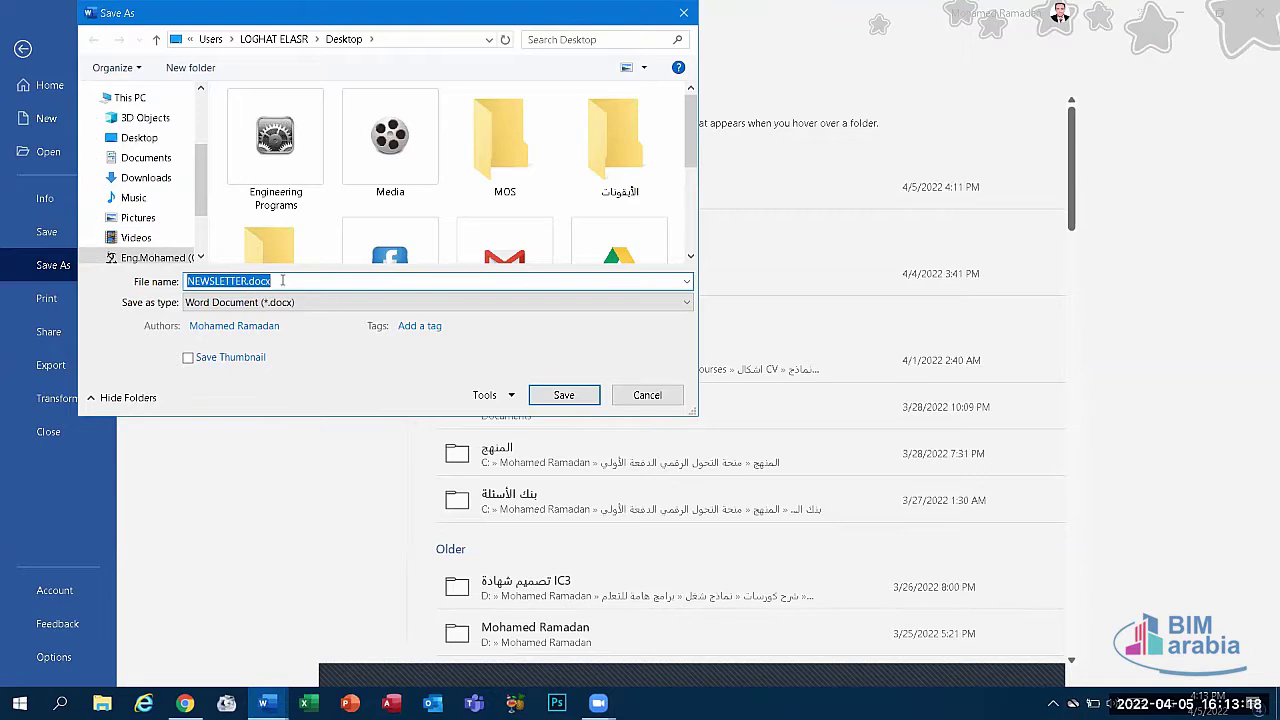
Step: Review the Save as type formats, keep Word Document (*.docx), and cancel the Save As dialog
key(End)
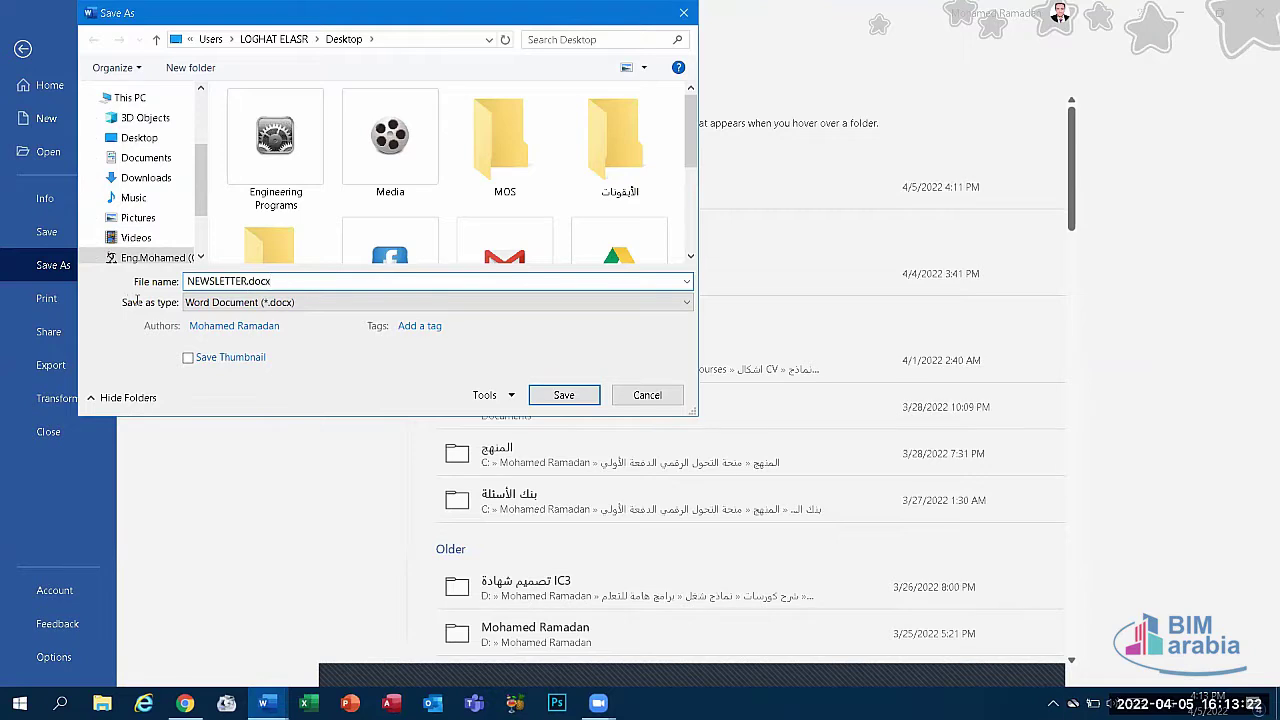
click(189, 302)
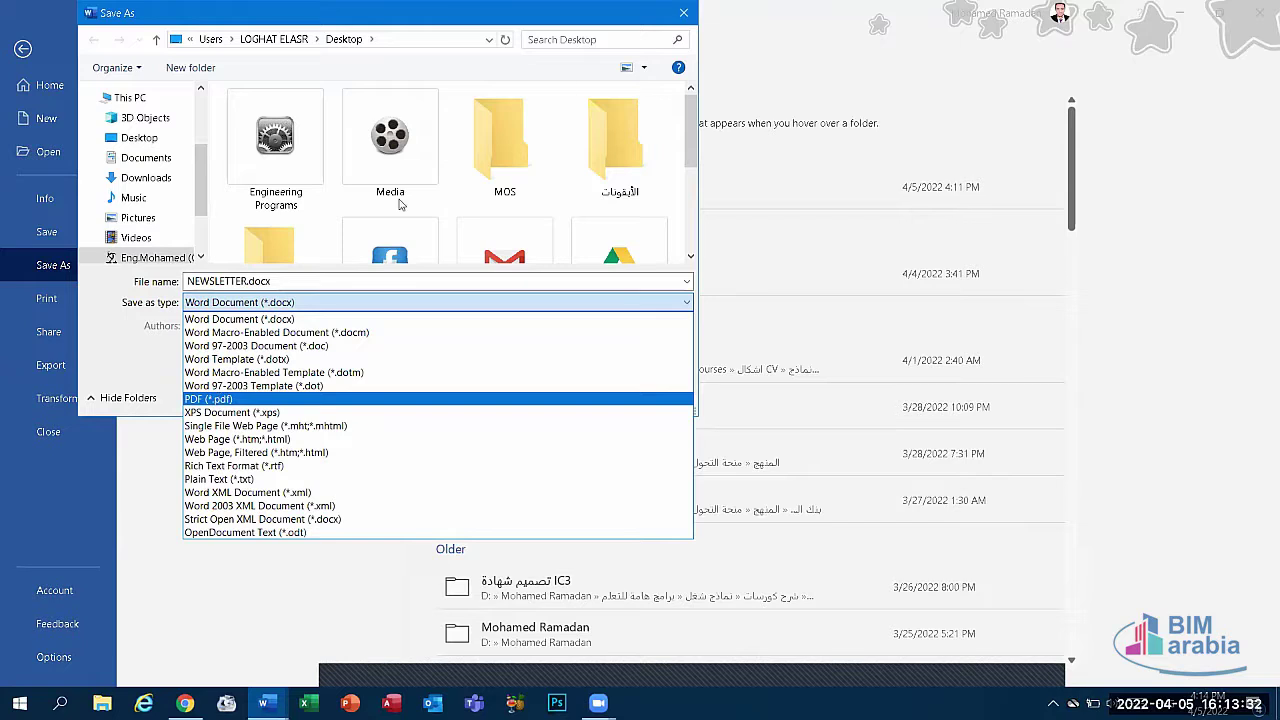
key(Up)
key(Up)
key(Up)
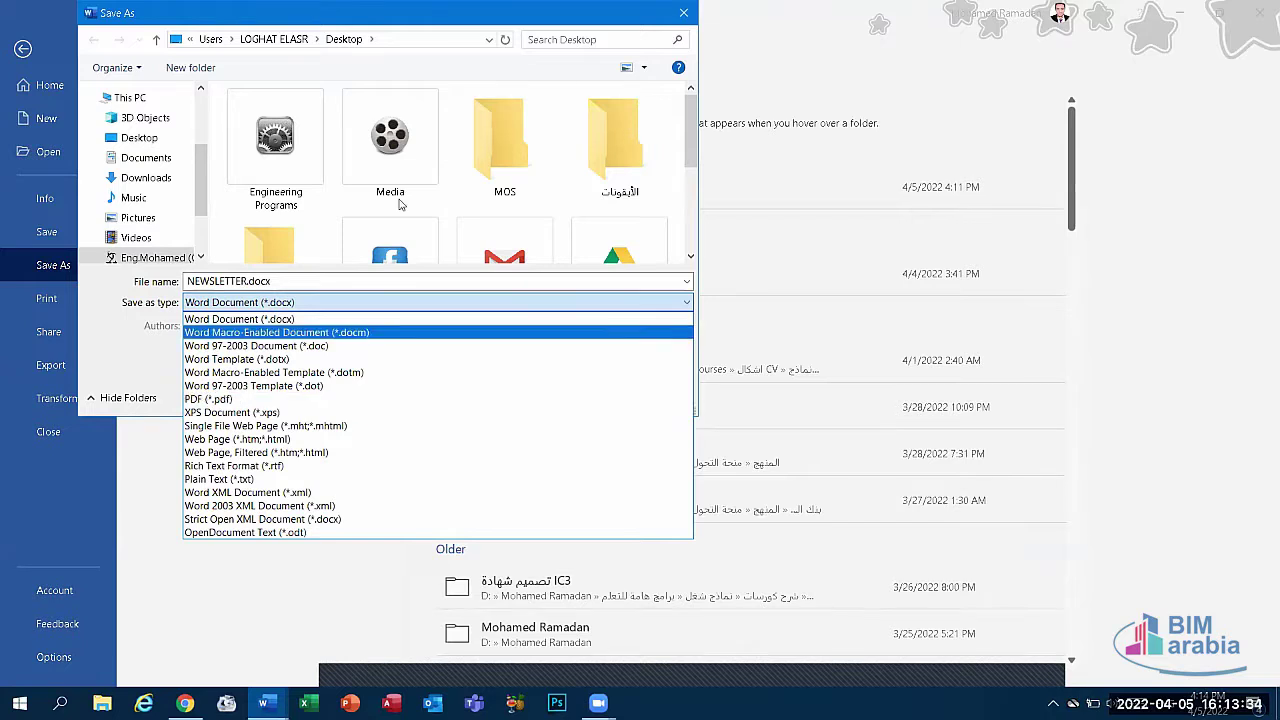
key(Up)
key(Return)
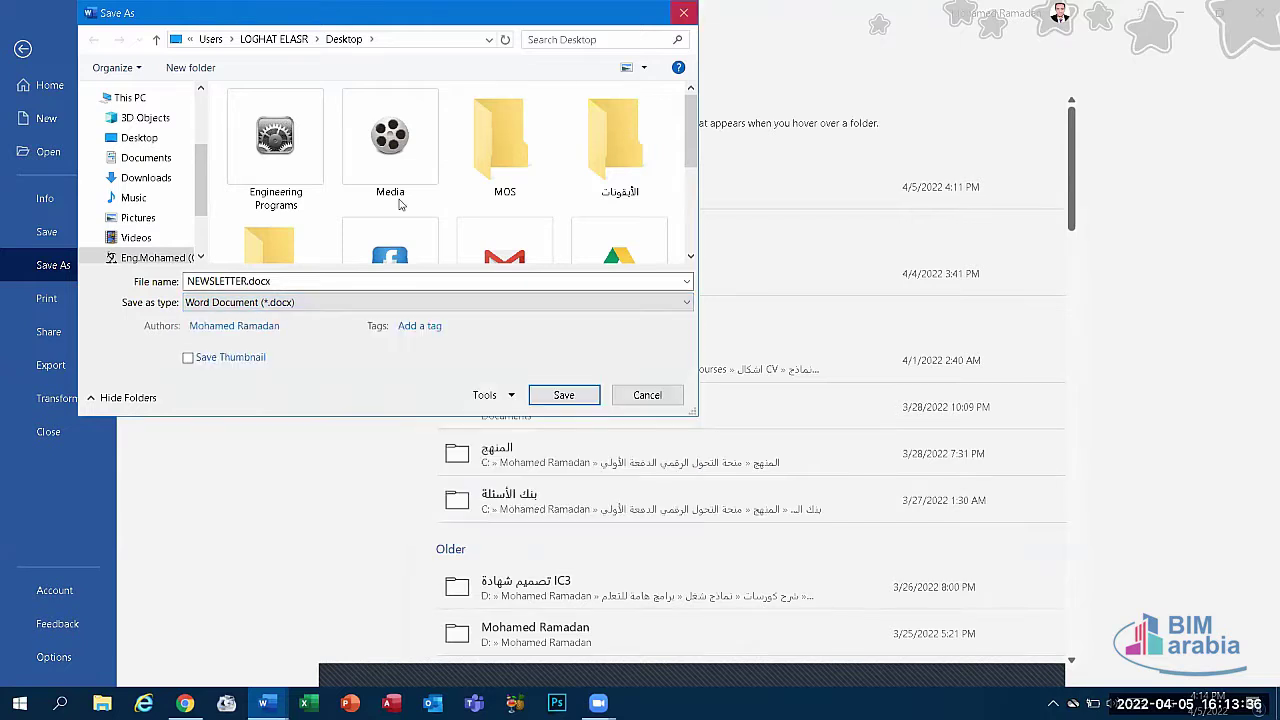
key(Escape)
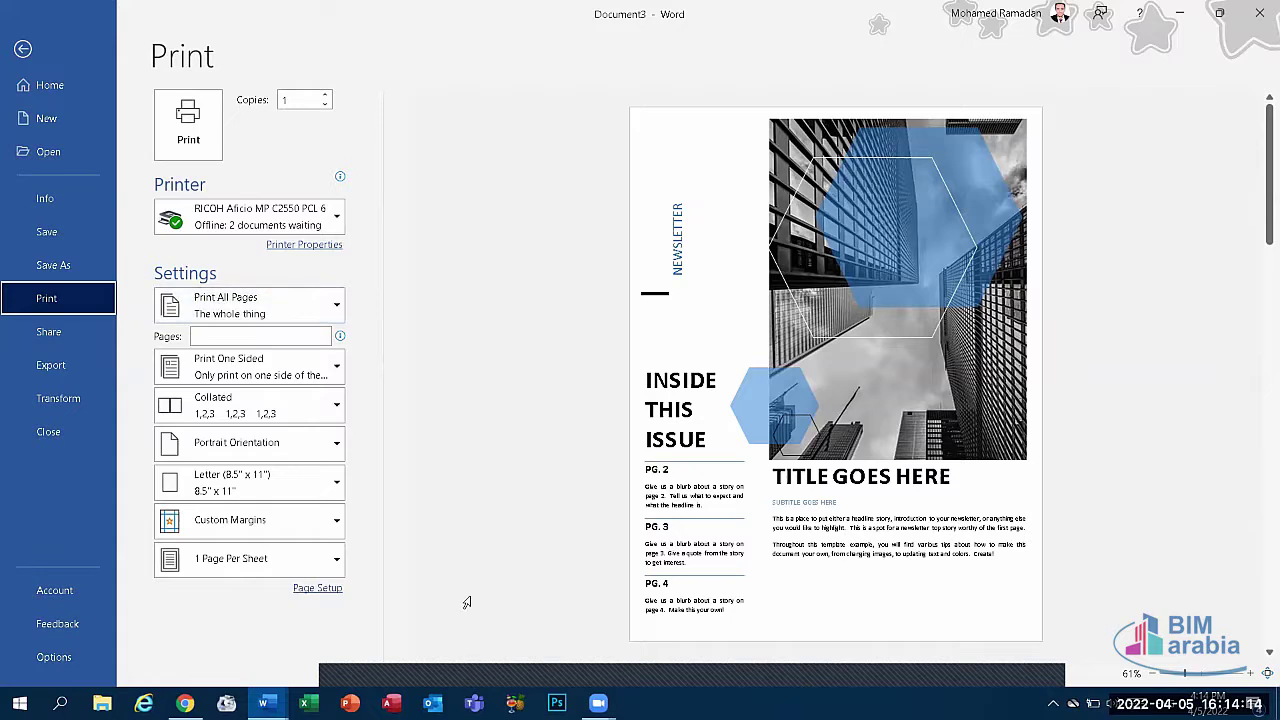
Step: Review the Print All Pages range options without changing them, then create a new blank document
click(281, 311)
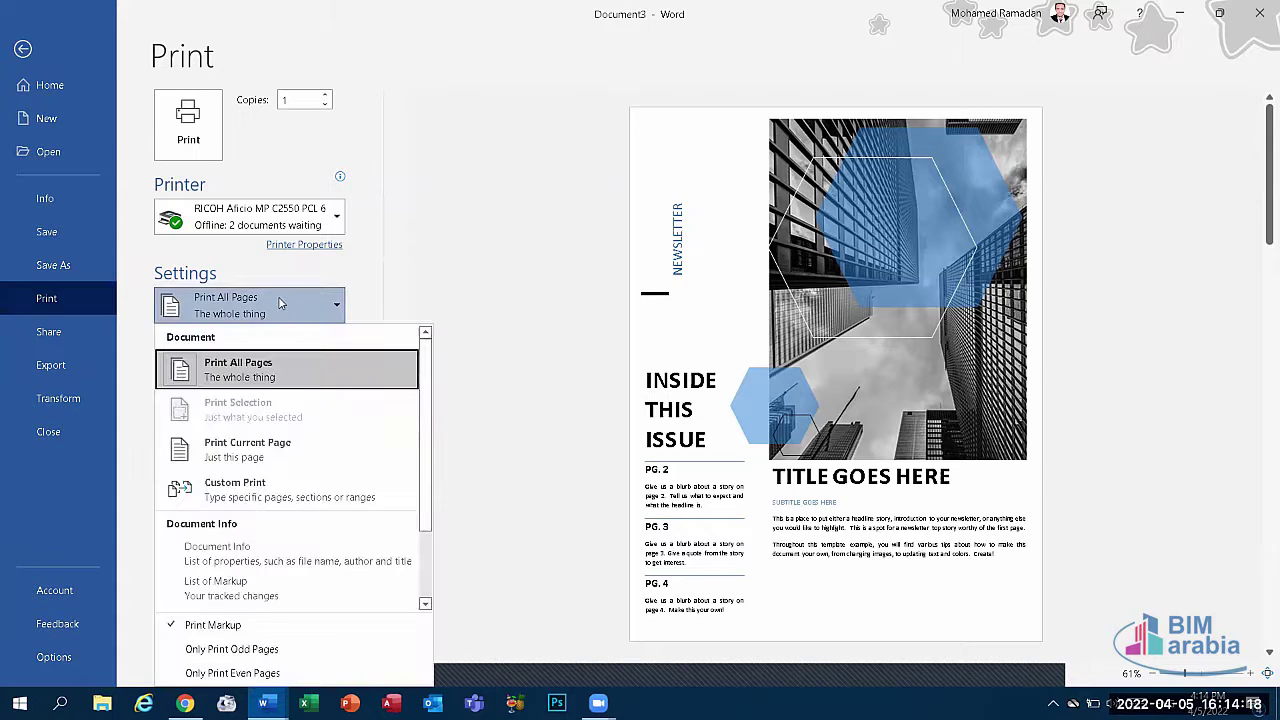
click(281, 307)
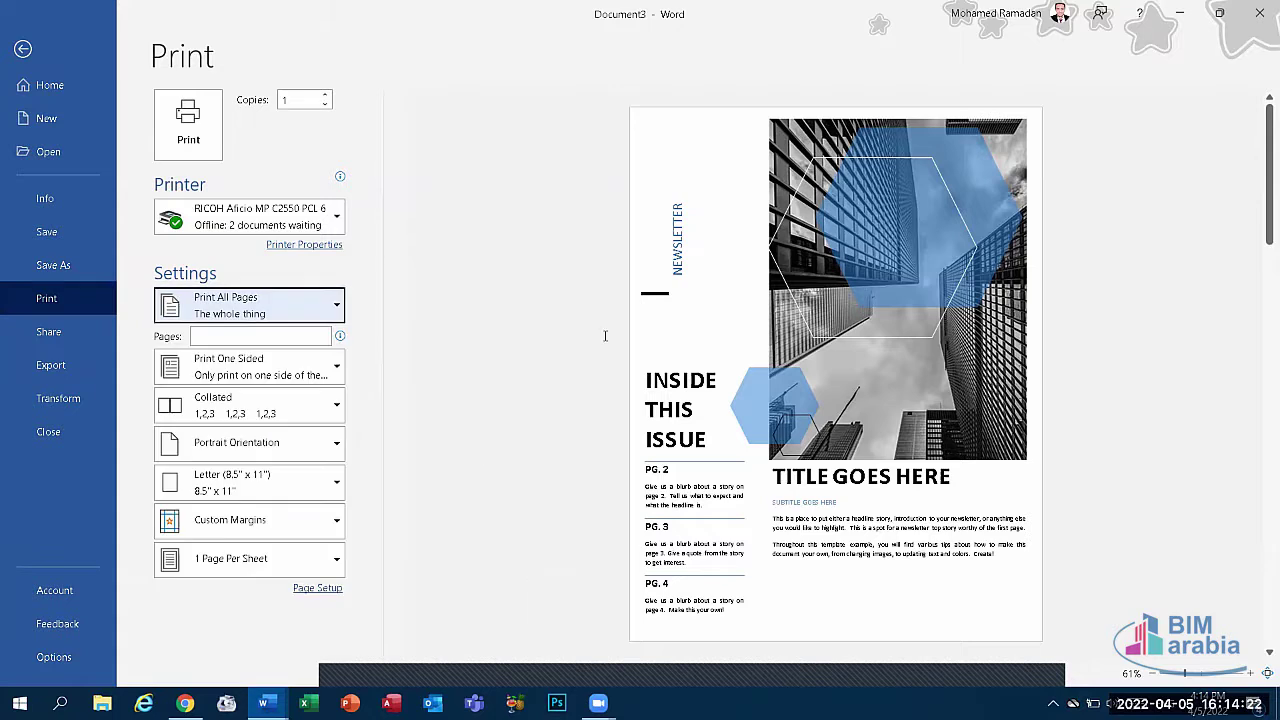
key(Escape)
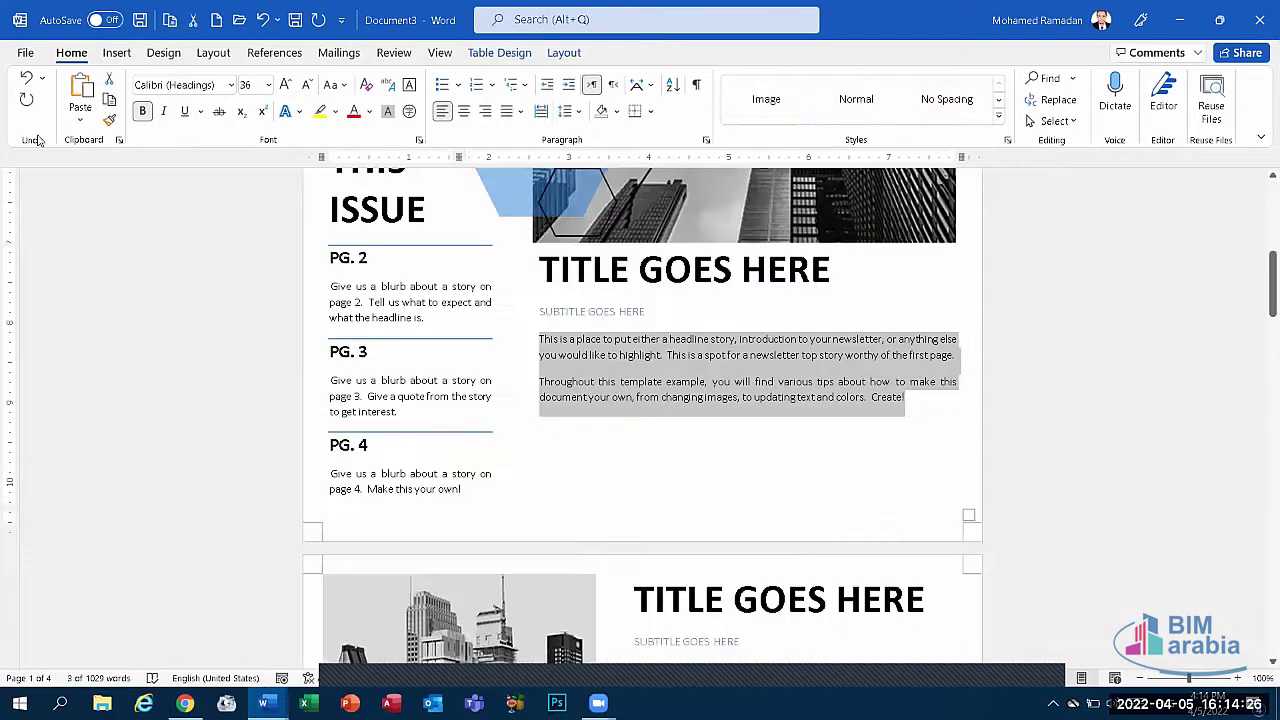
key(alt+f)
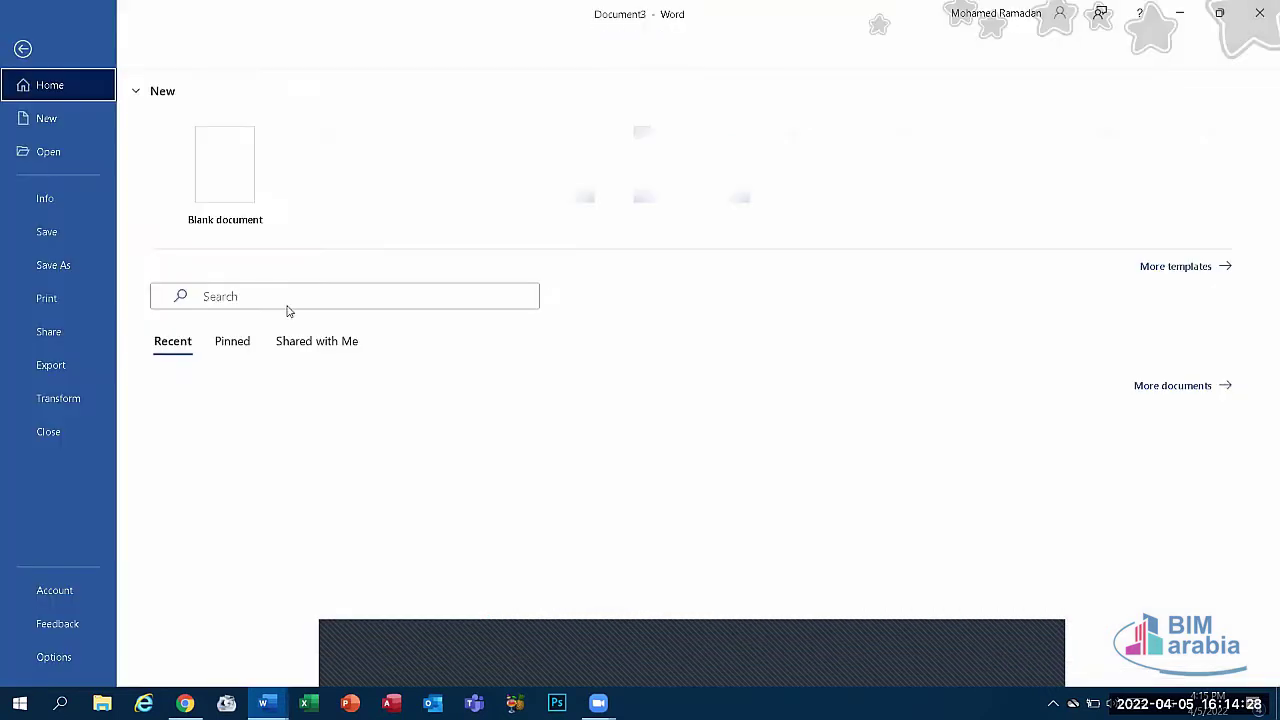
key(ctrl+p)
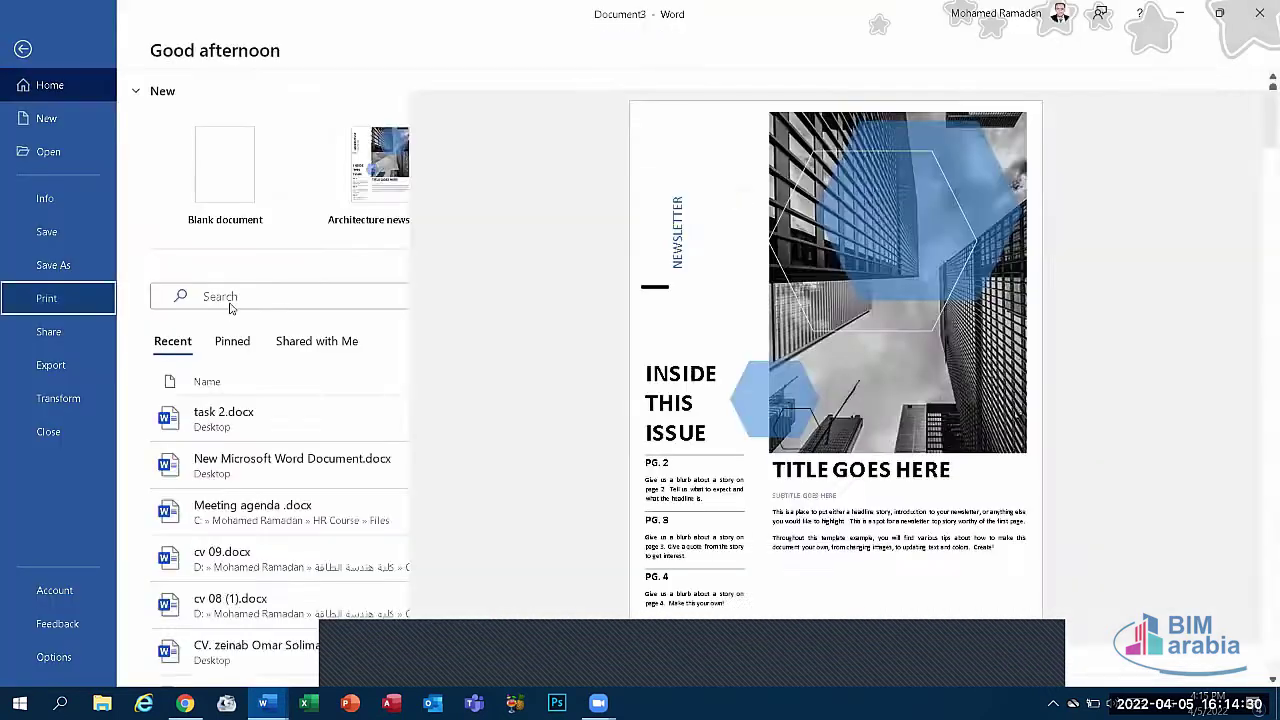
click(234, 306)
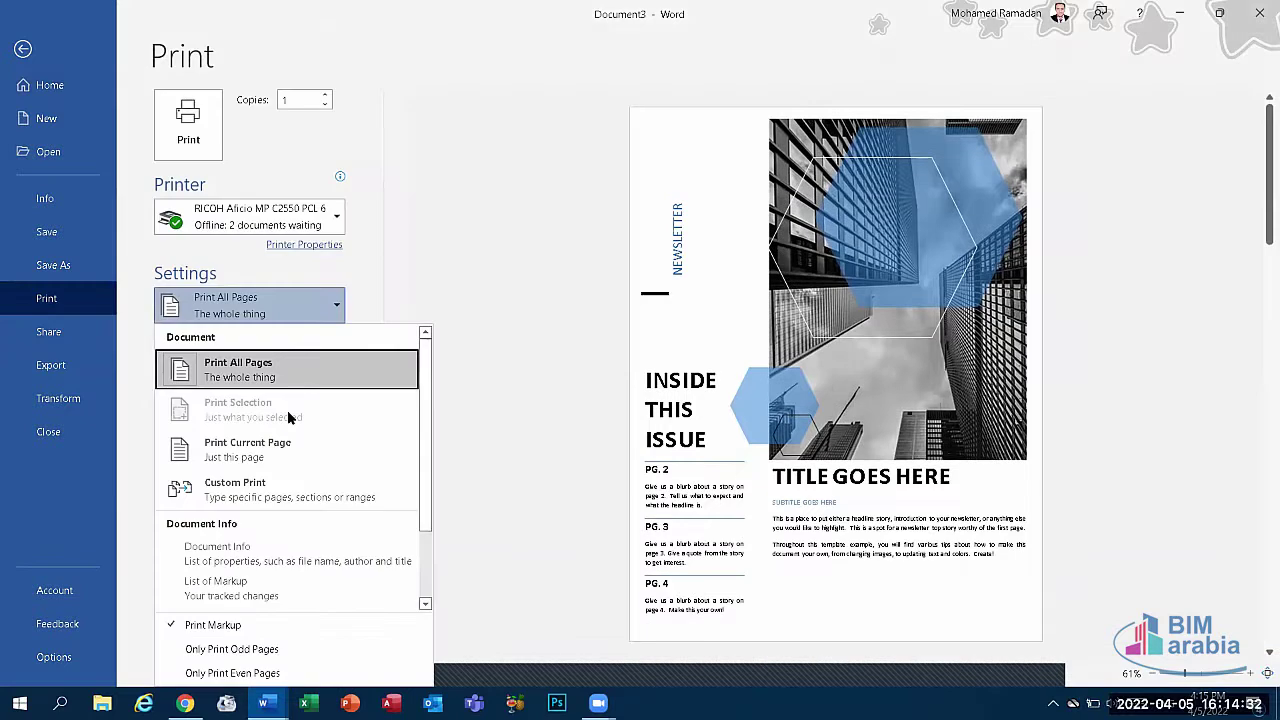
click(218, 228)
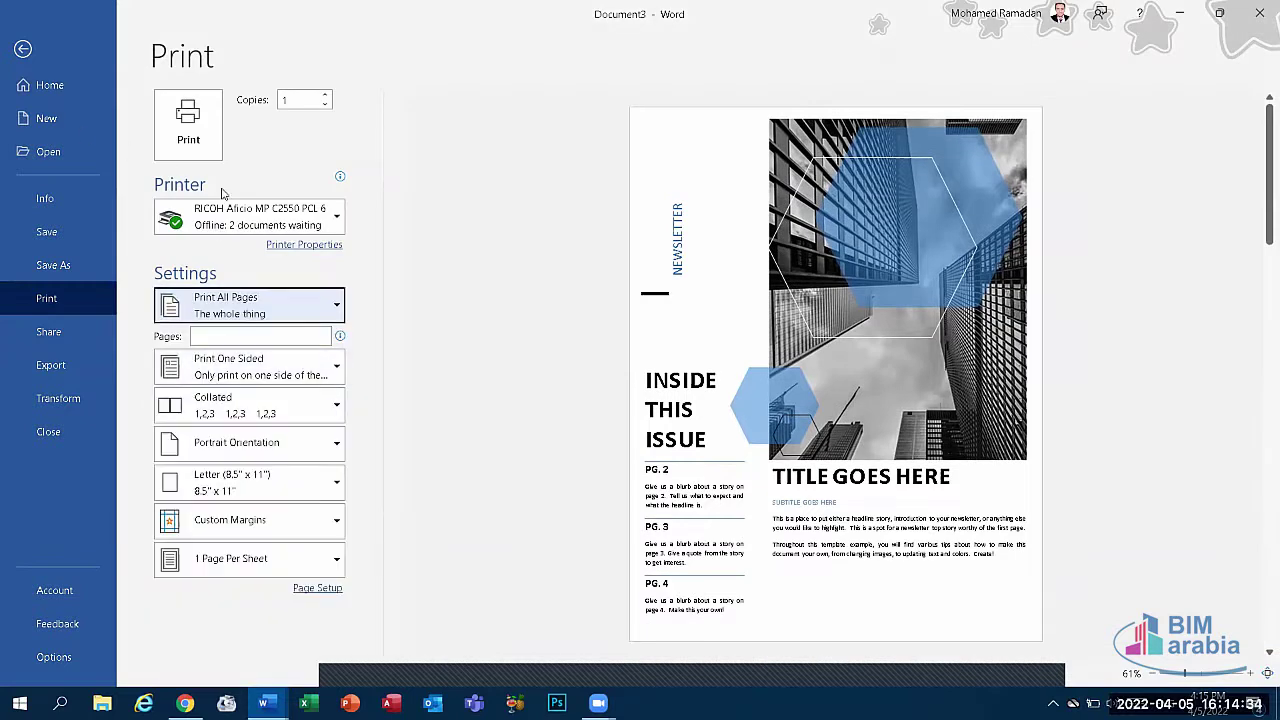
key(ctrl+n)
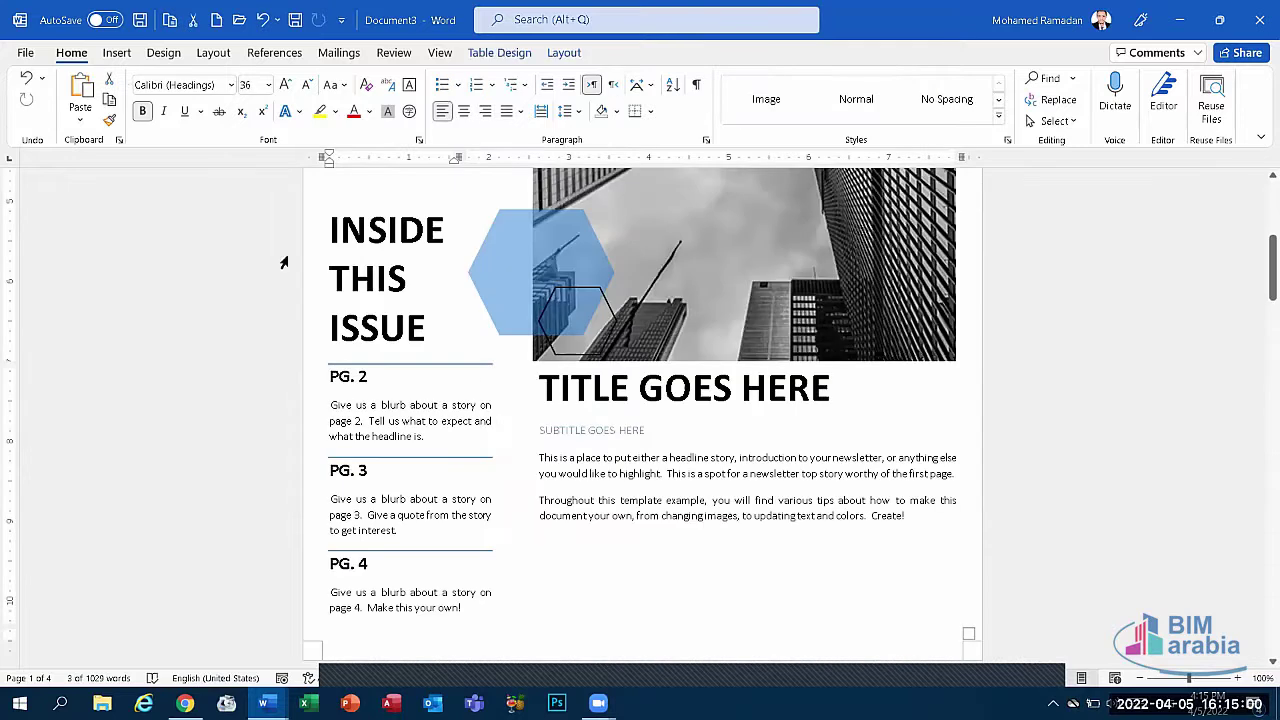
Step: Fill Document2 with =rand() sample paragraphs and select the 'Themes and styles' paragraph
click(297, 244)
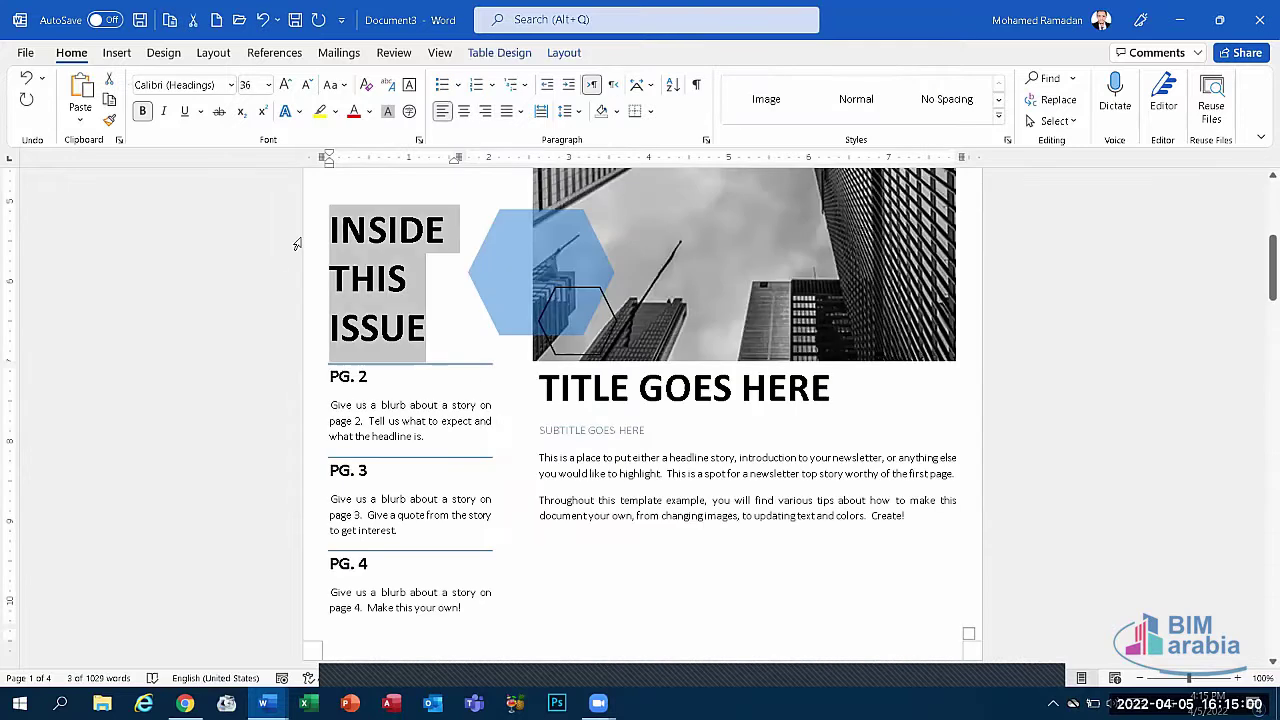
key(ctrl+w)
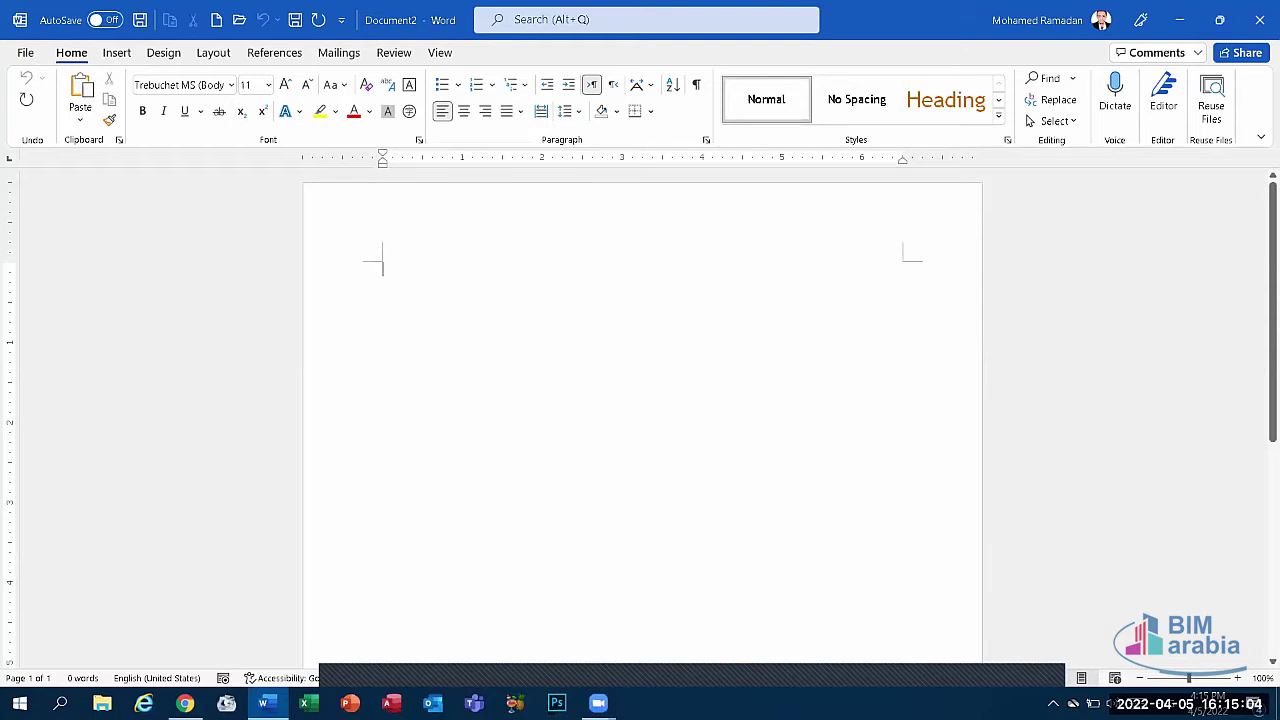
text(=r)
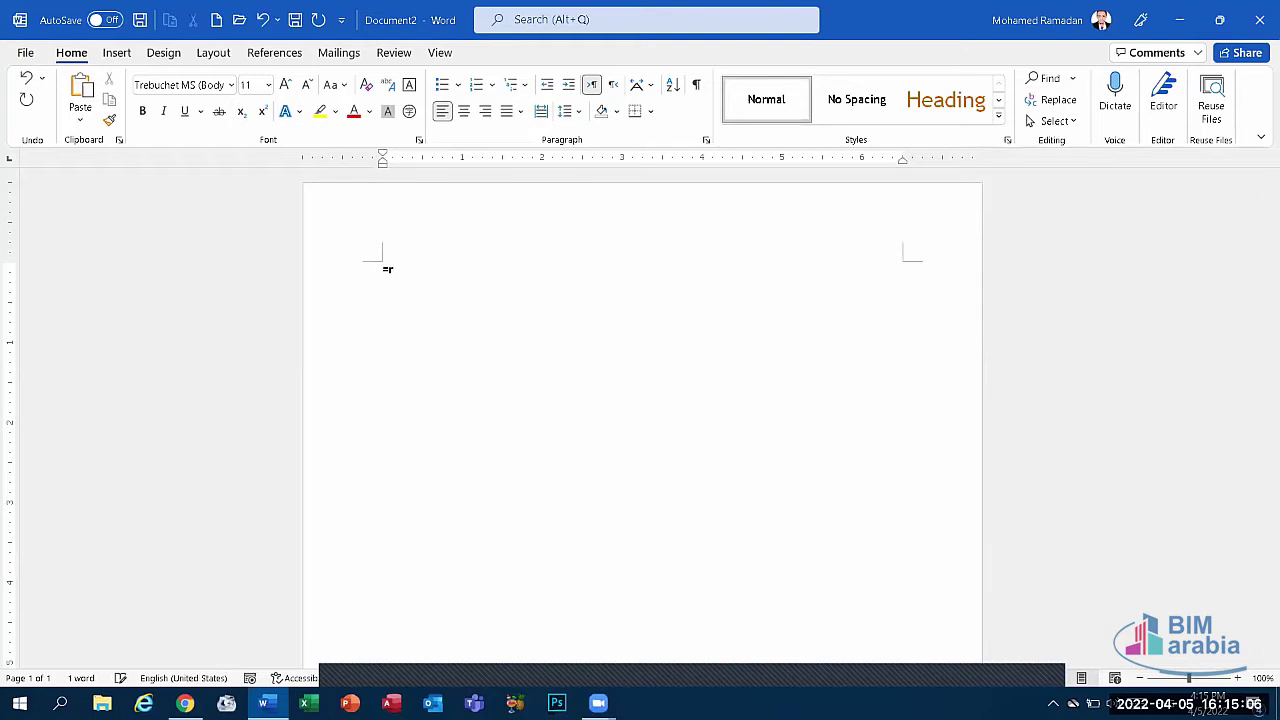
text(a)
text(nd)
text(())
key(Return)
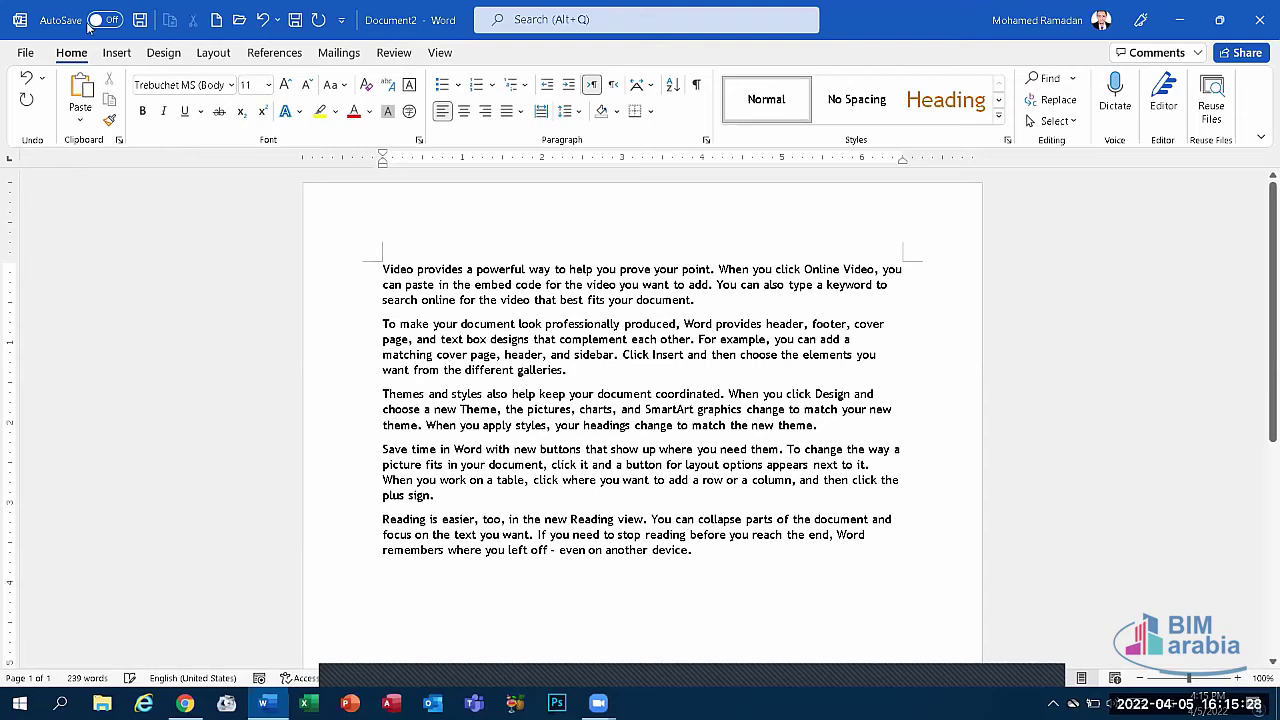
double_click(350, 409)
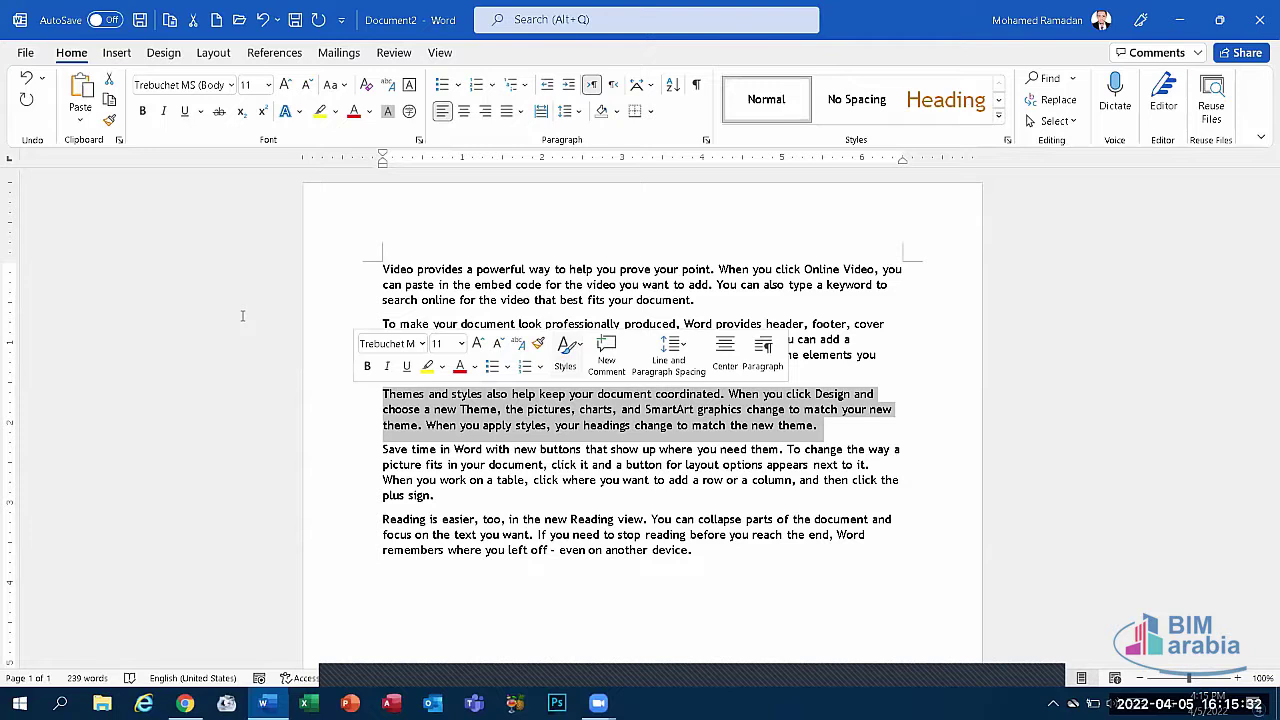
Step: In print settings, choose Custom Print and enter page 2 in the Pages box
key(ctrl+p)
click(245, 305)
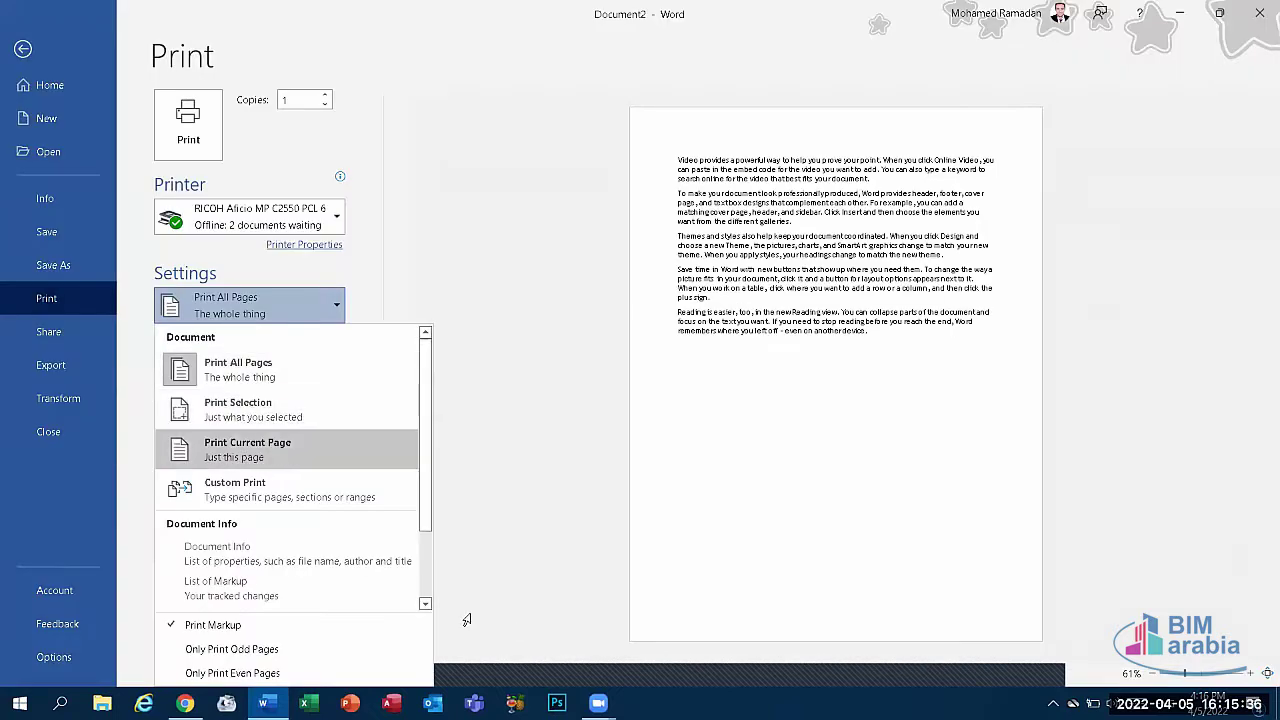
click(466, 620)
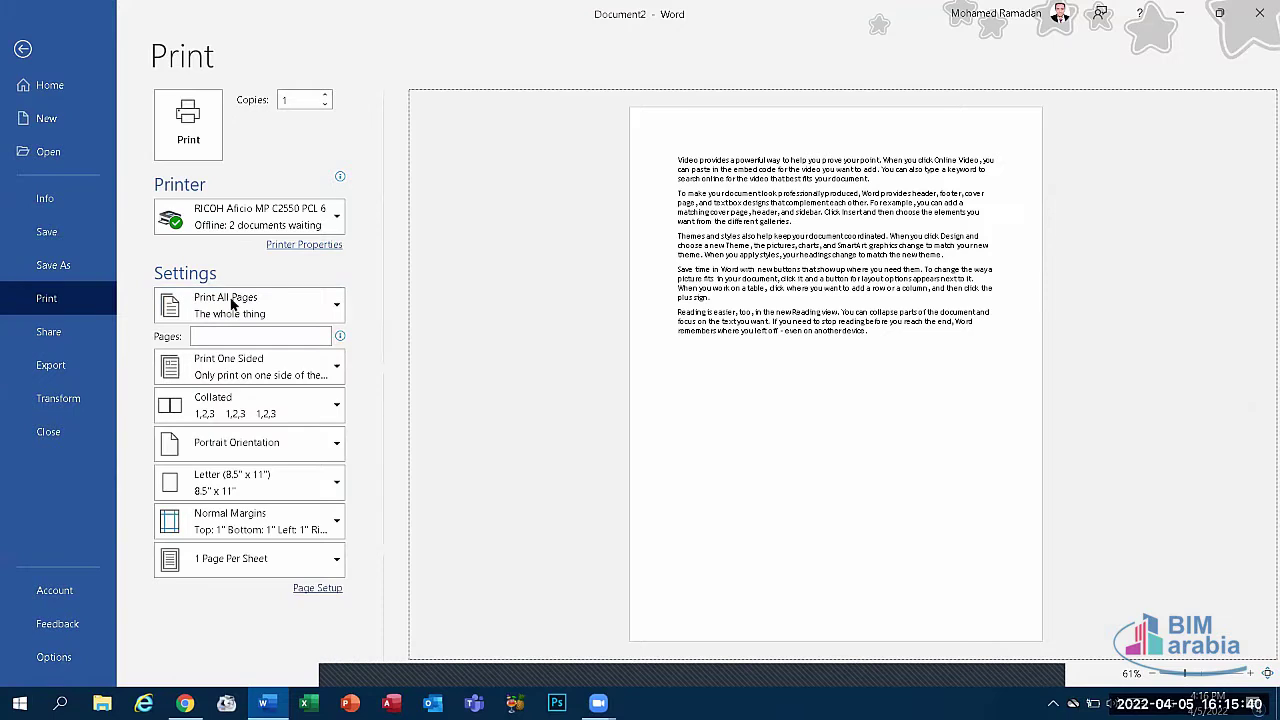
click(260, 305)
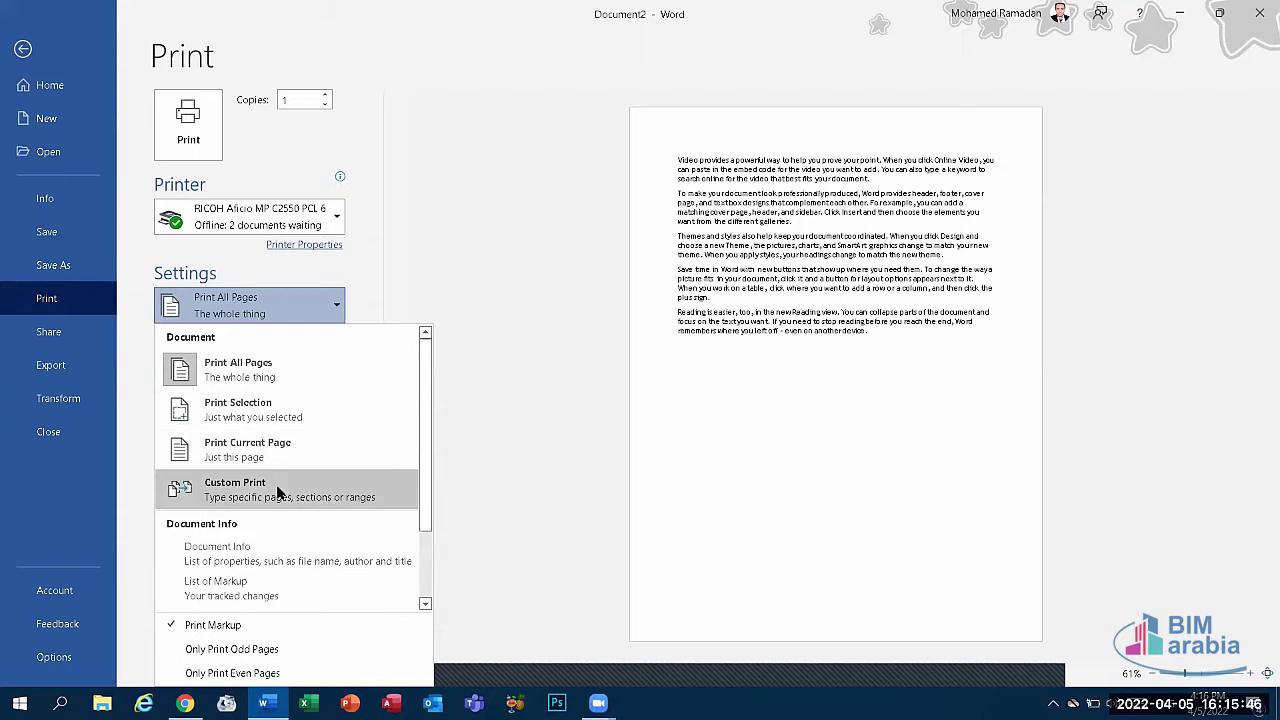
click(278, 492)
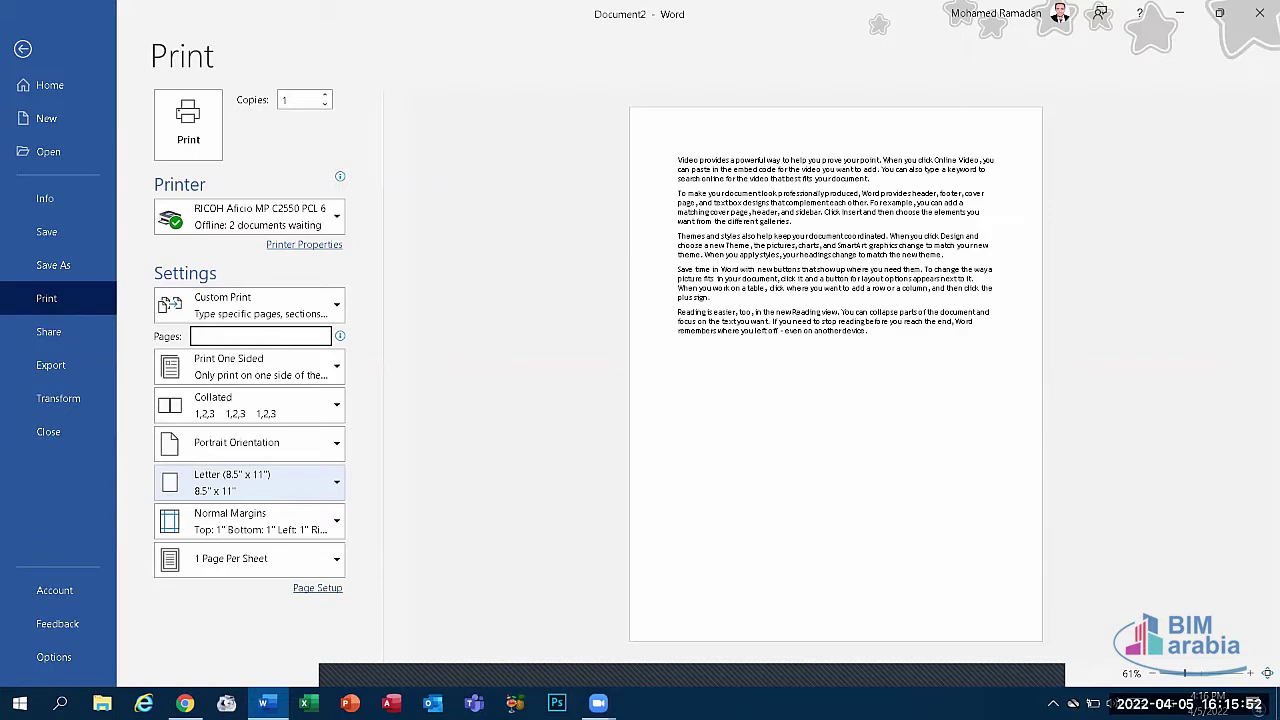
text(21)
key(BackSpace)
text(-8)
key(BackSpace)
key(BackSpace)
text(8)
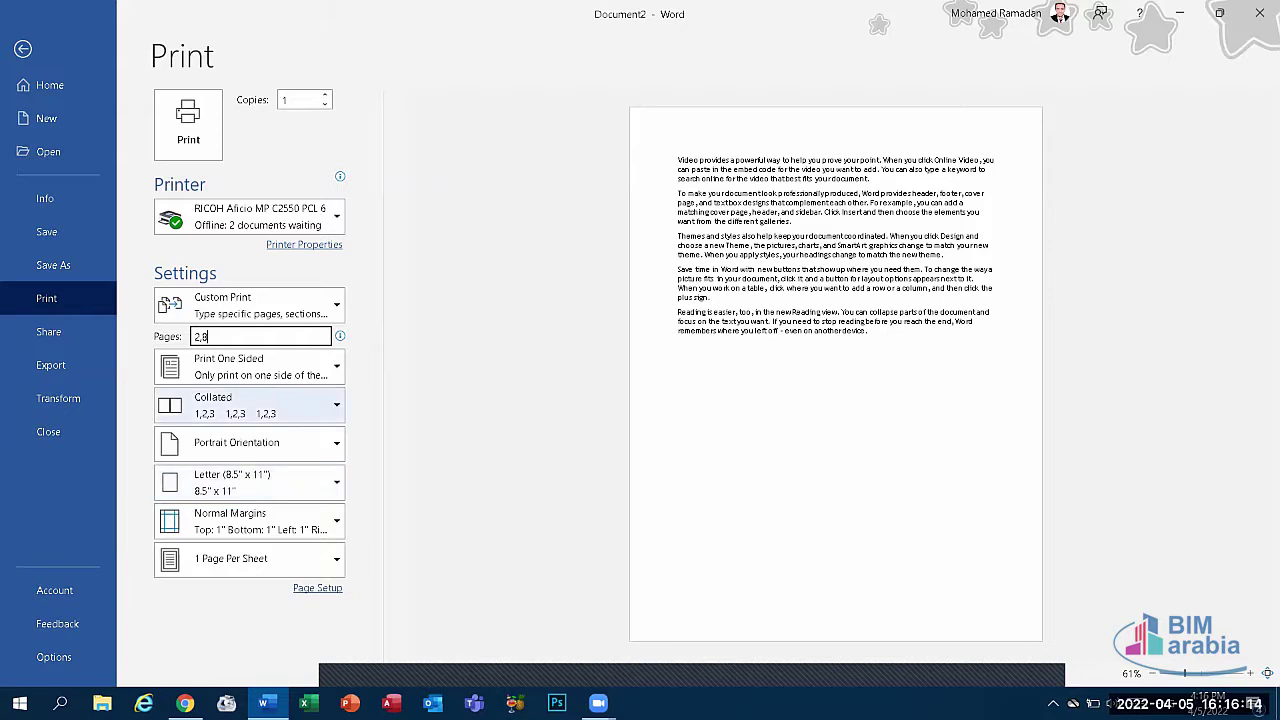
key(BackSpace)
key(BackSpace)
key(BackSpace)
Step: Keep one-sided, collated printing and raise the Copies count to 5
click(325, 370)
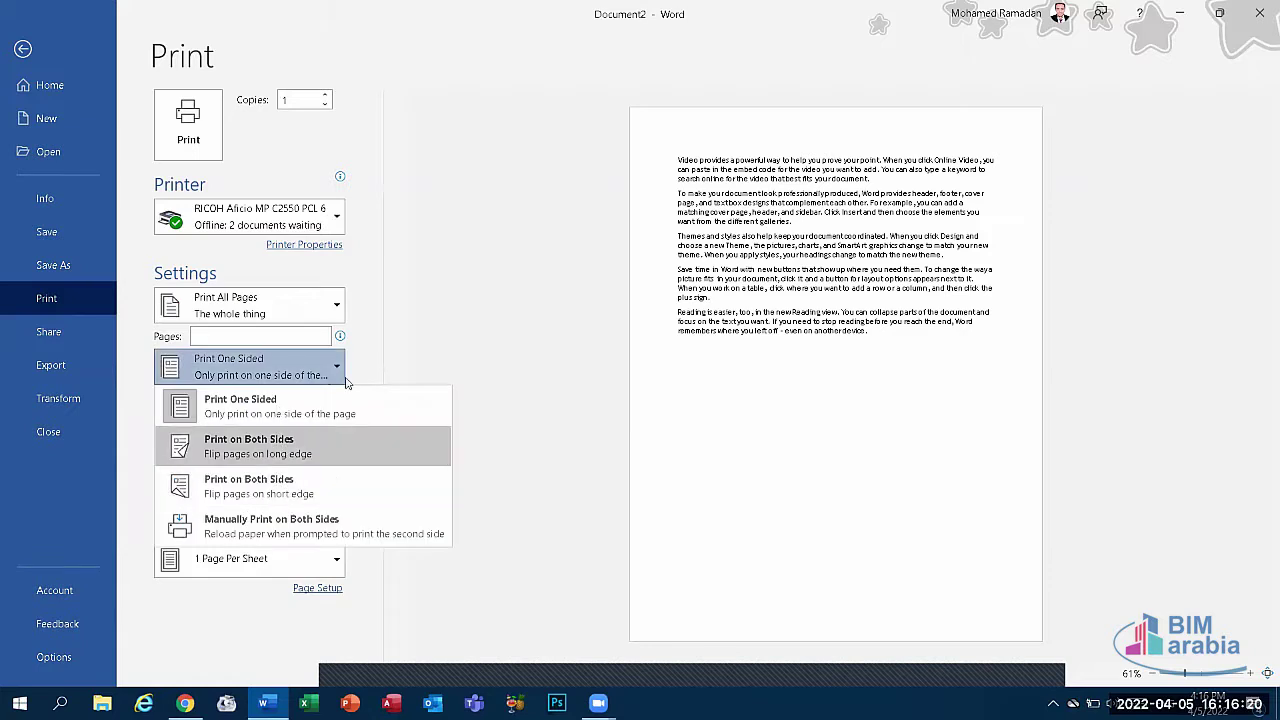
click(325, 377)
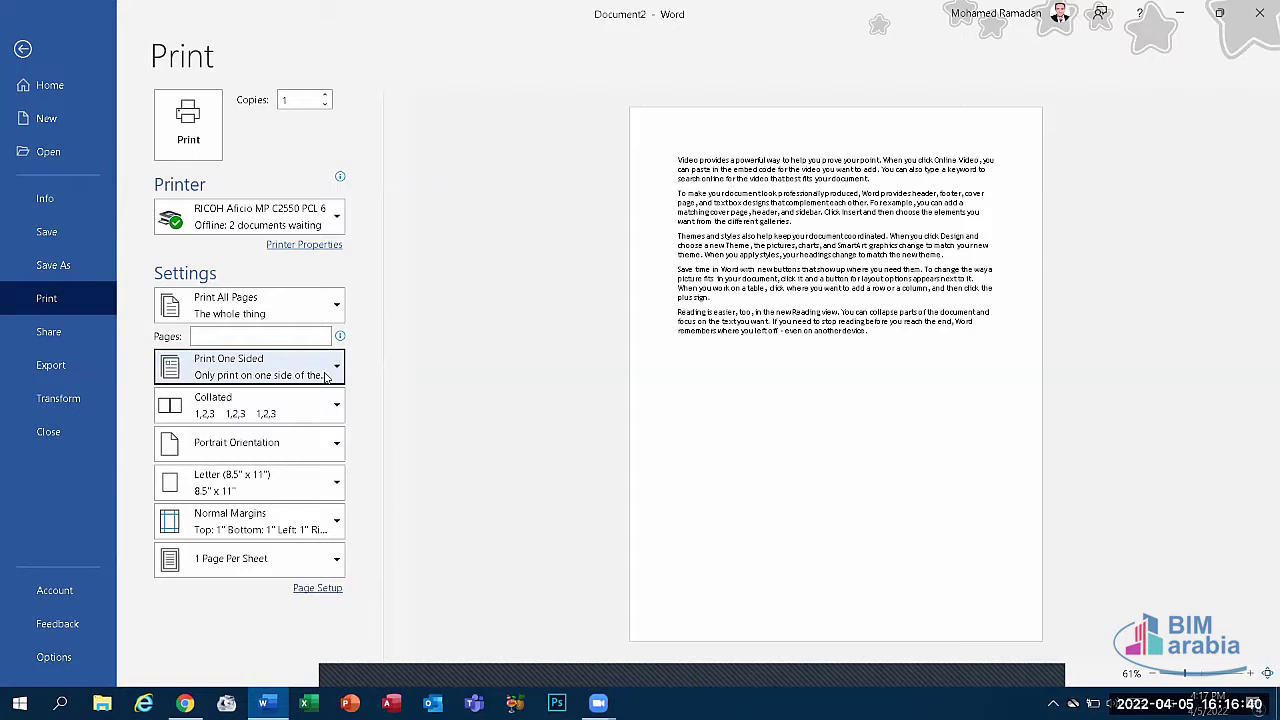
click(226, 408)
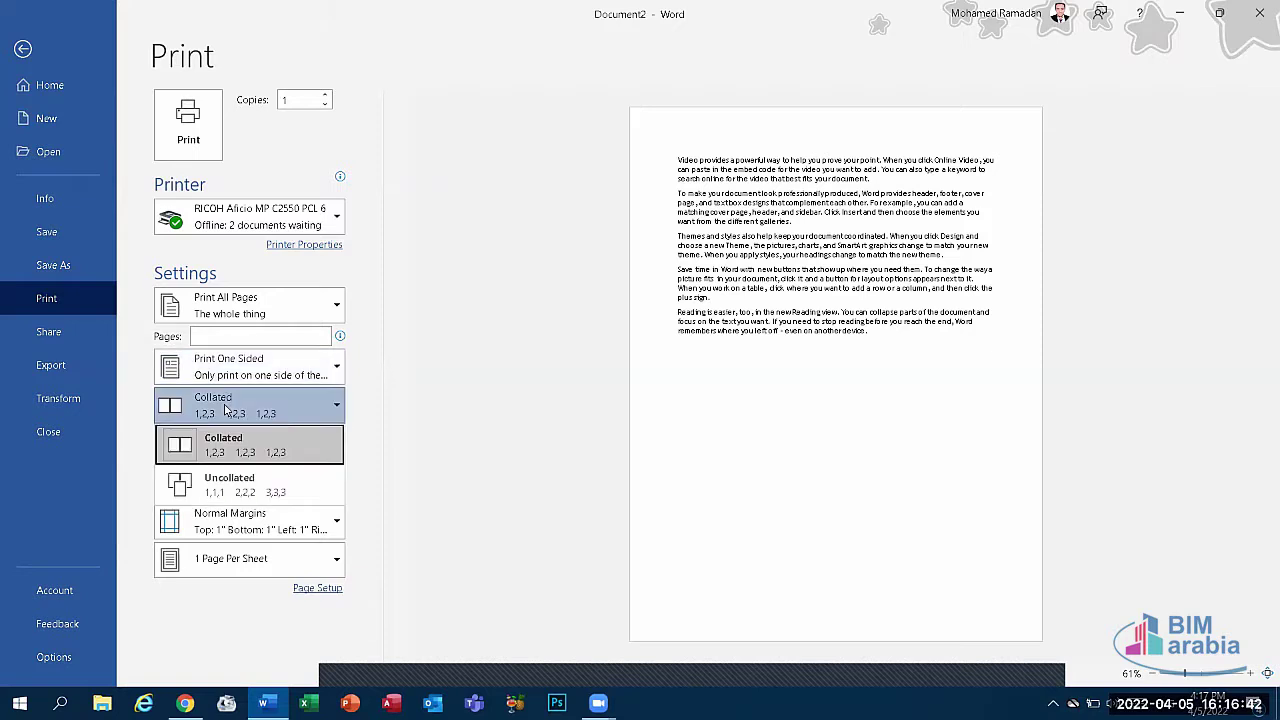
click(226, 408)
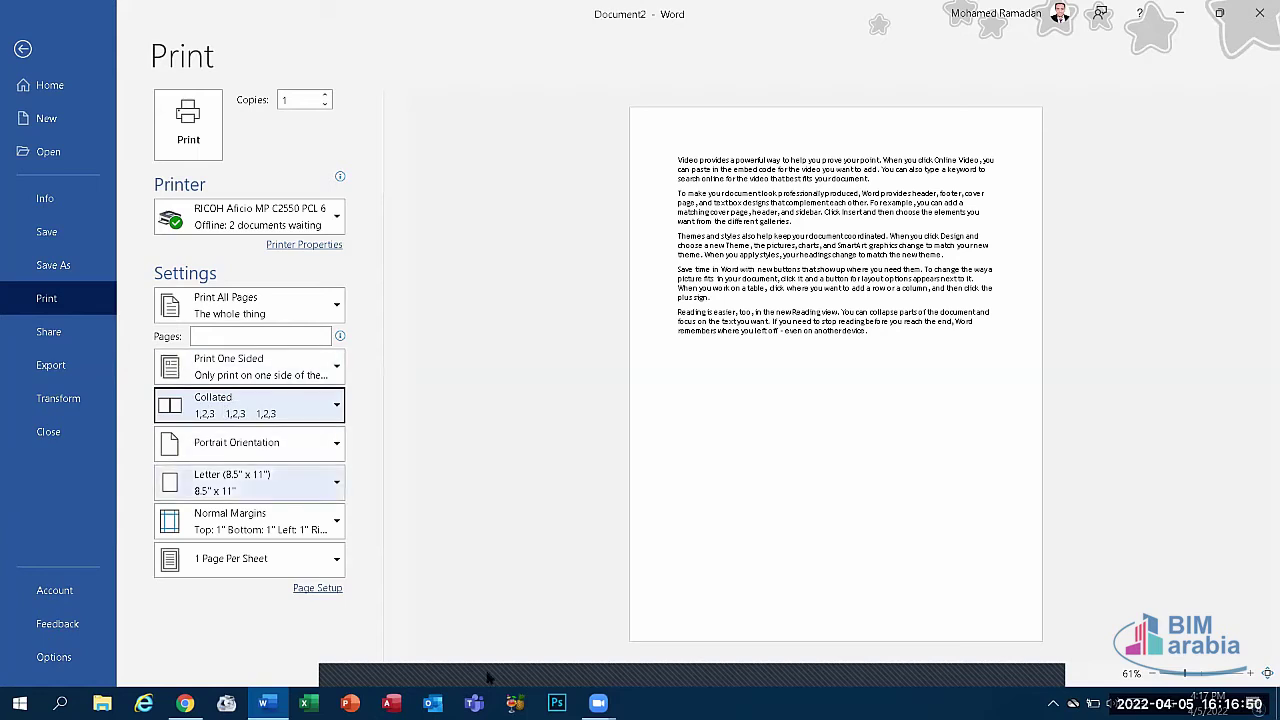
click(325, 96)
click(325, 96)
click(325, 96)
click(325, 96)
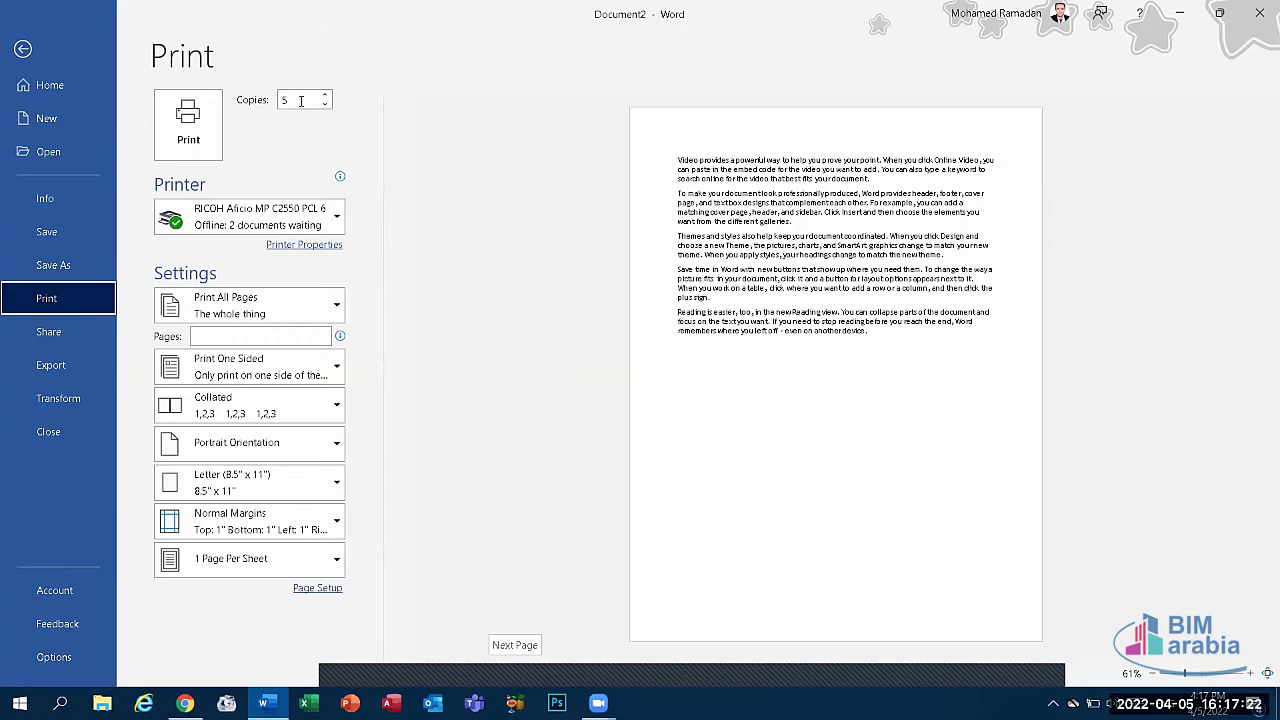
click(338, 457)
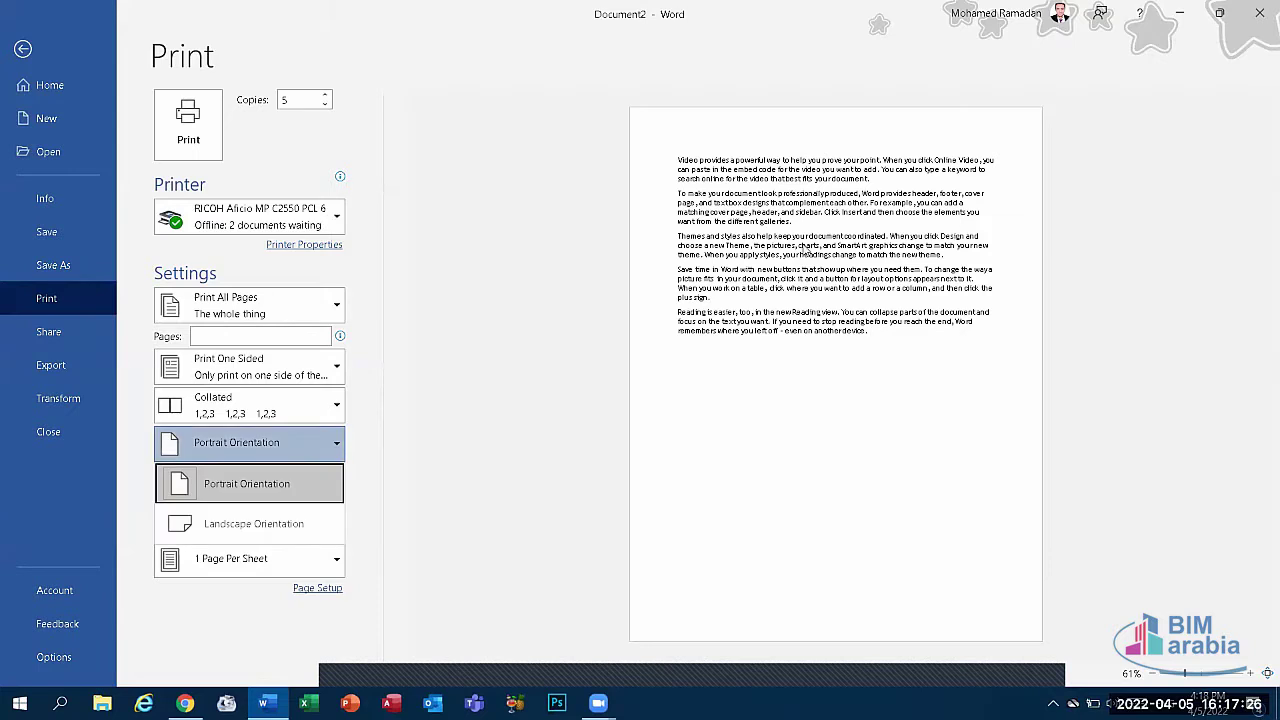
click(296, 528)
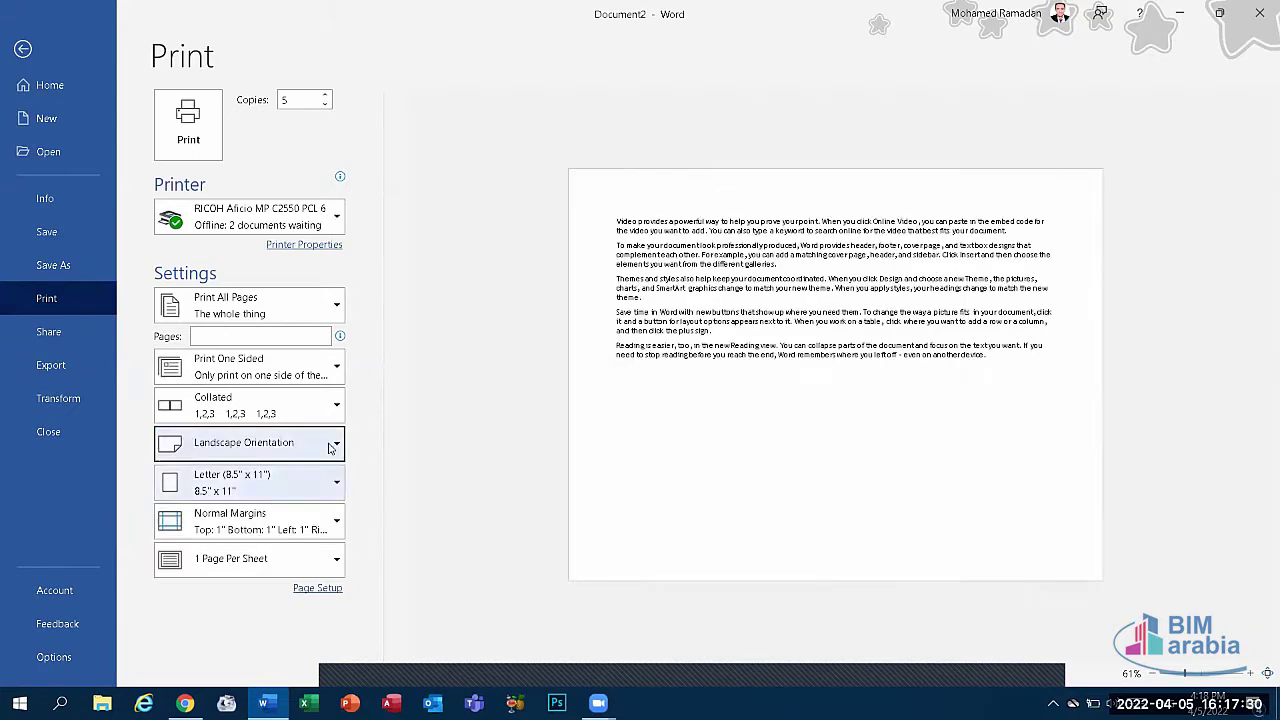
click(329, 450)
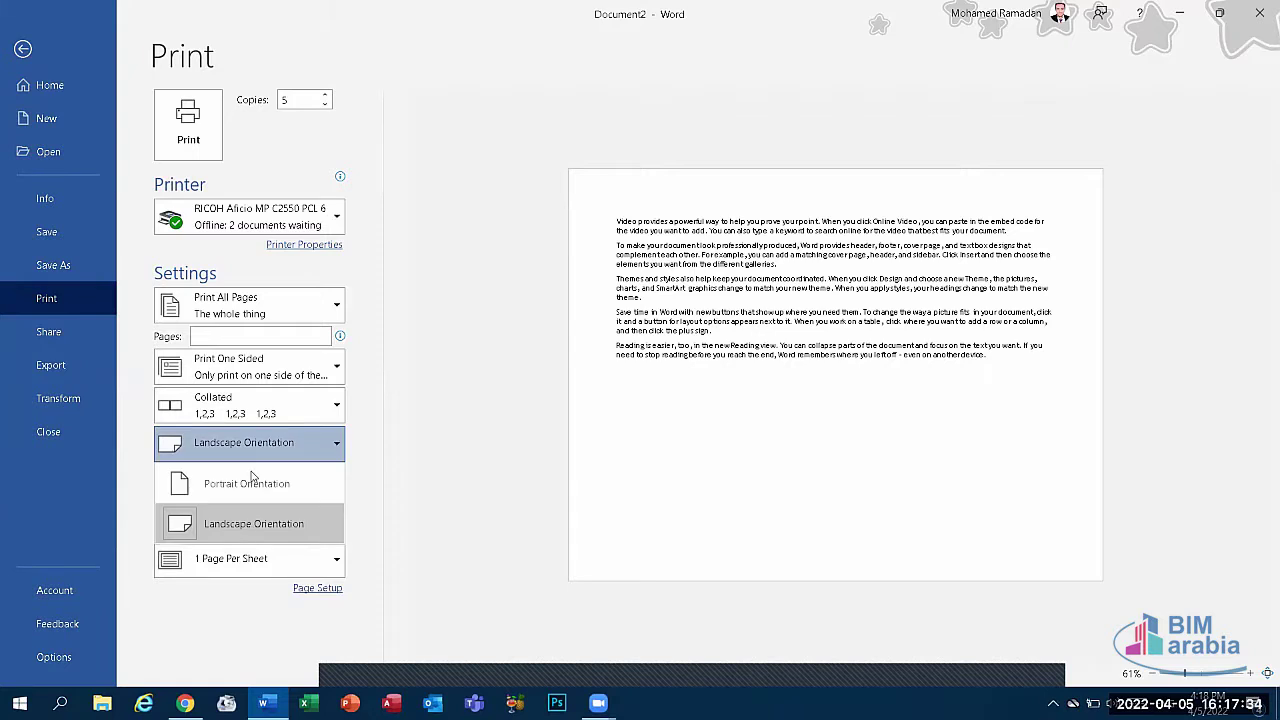
click(250, 483)
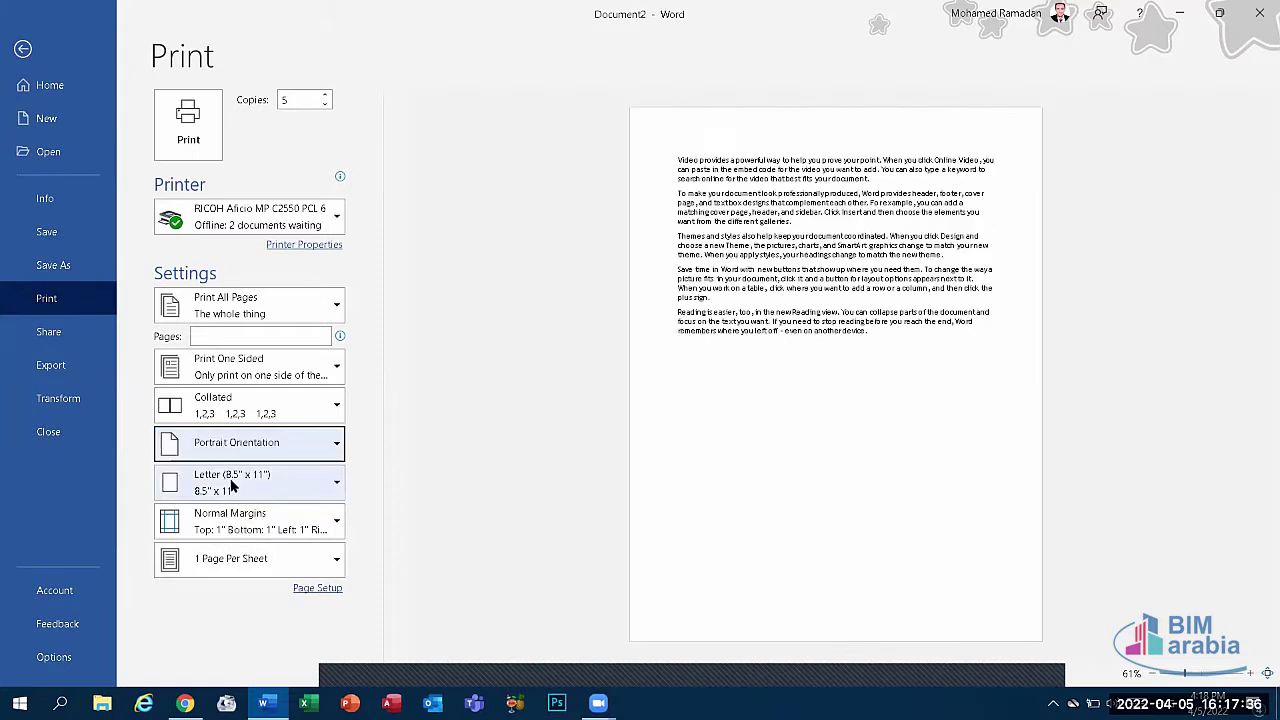
click(231, 485)
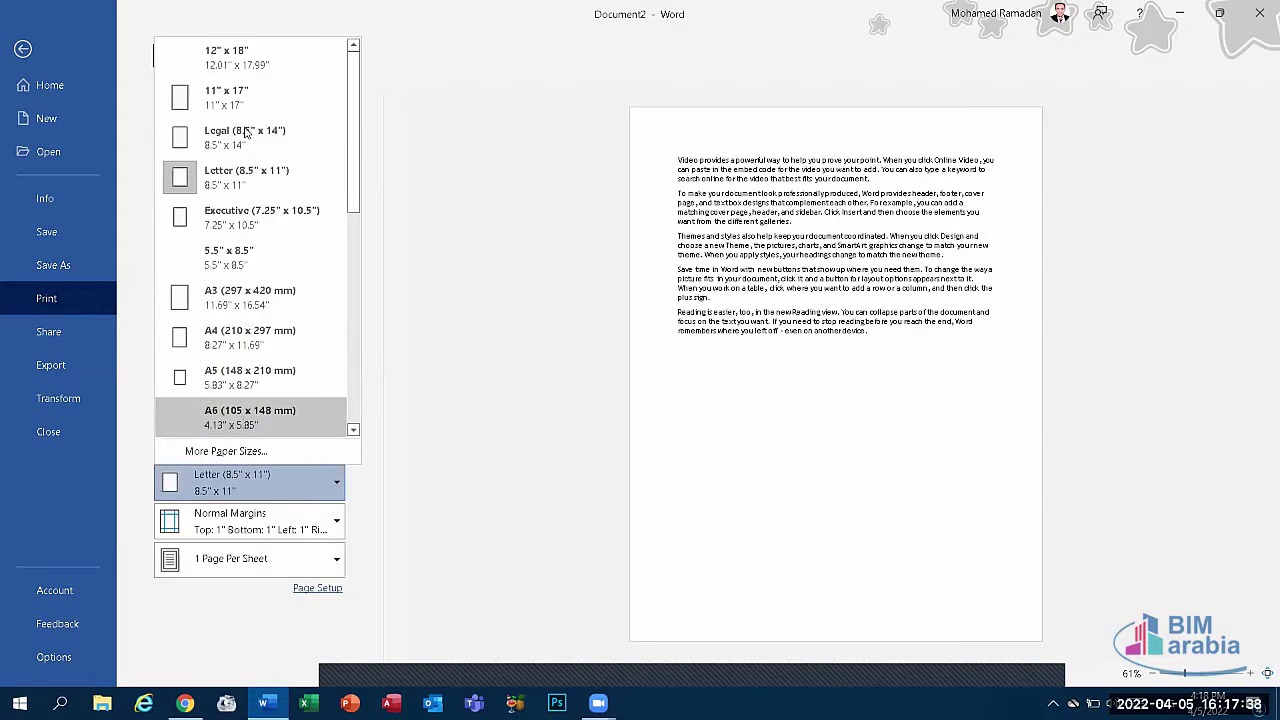
click(310, 523)
click(300, 523)
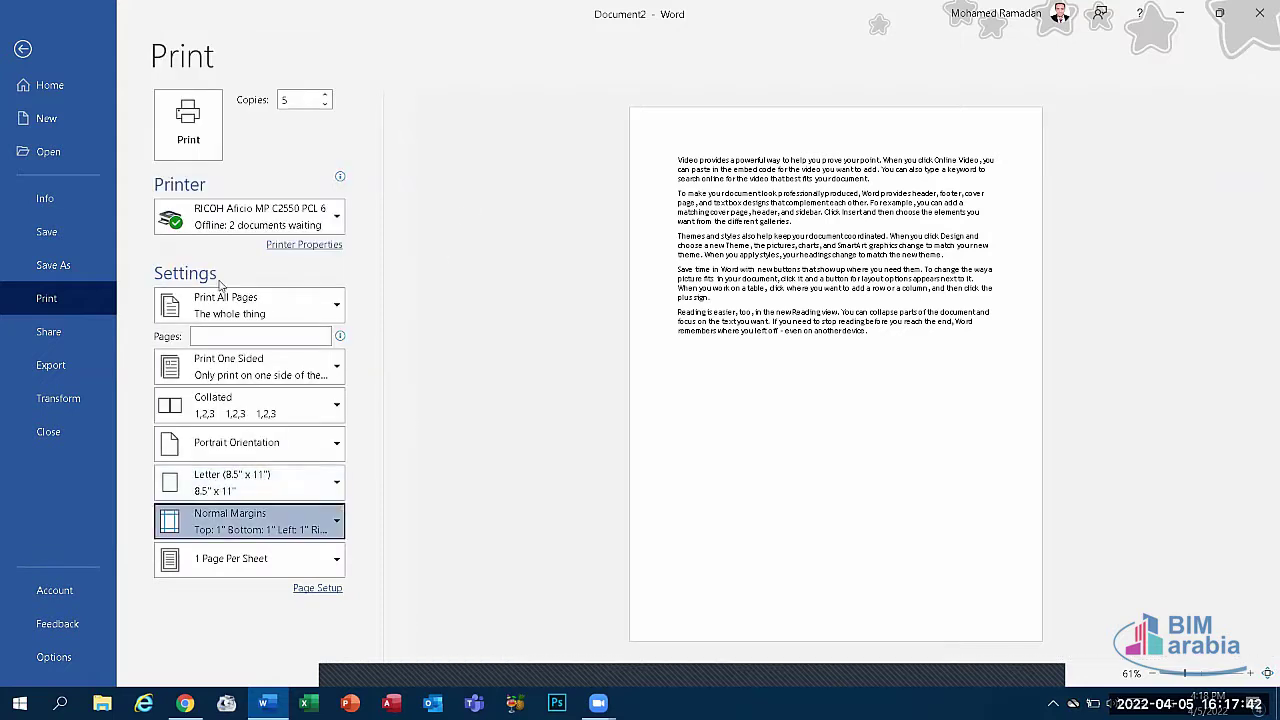
click(670, 222)
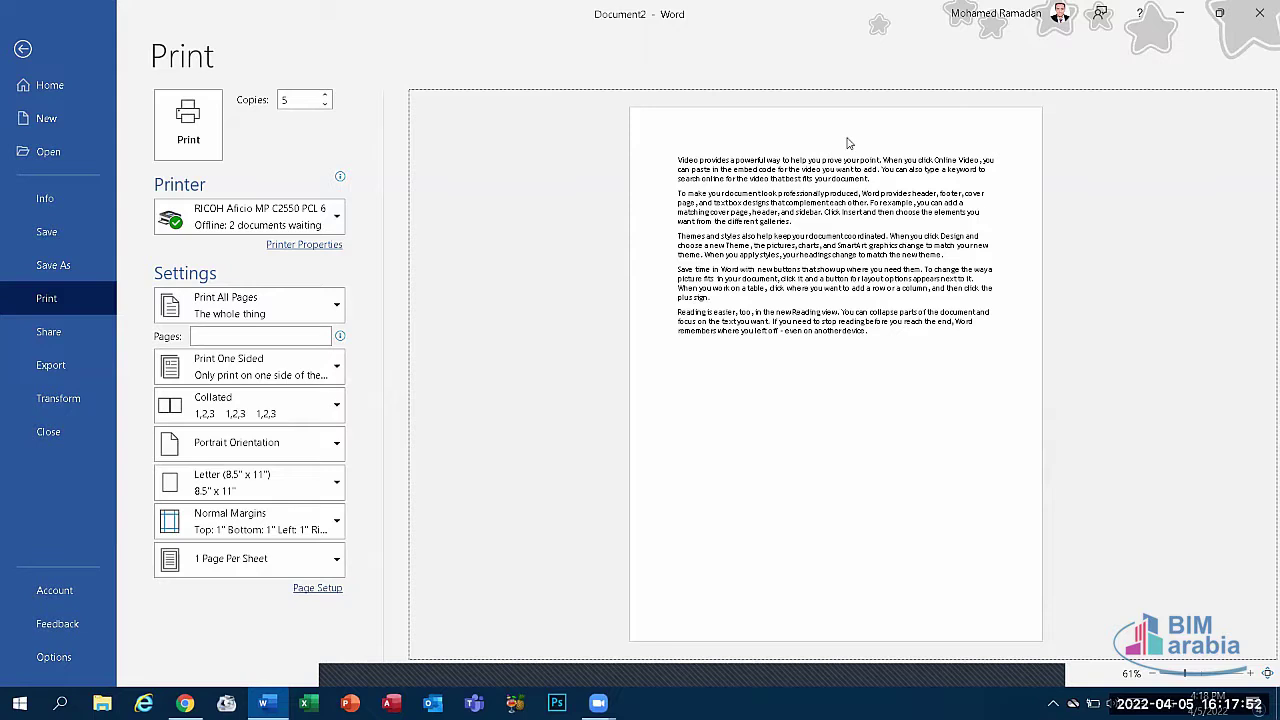
click(268, 558)
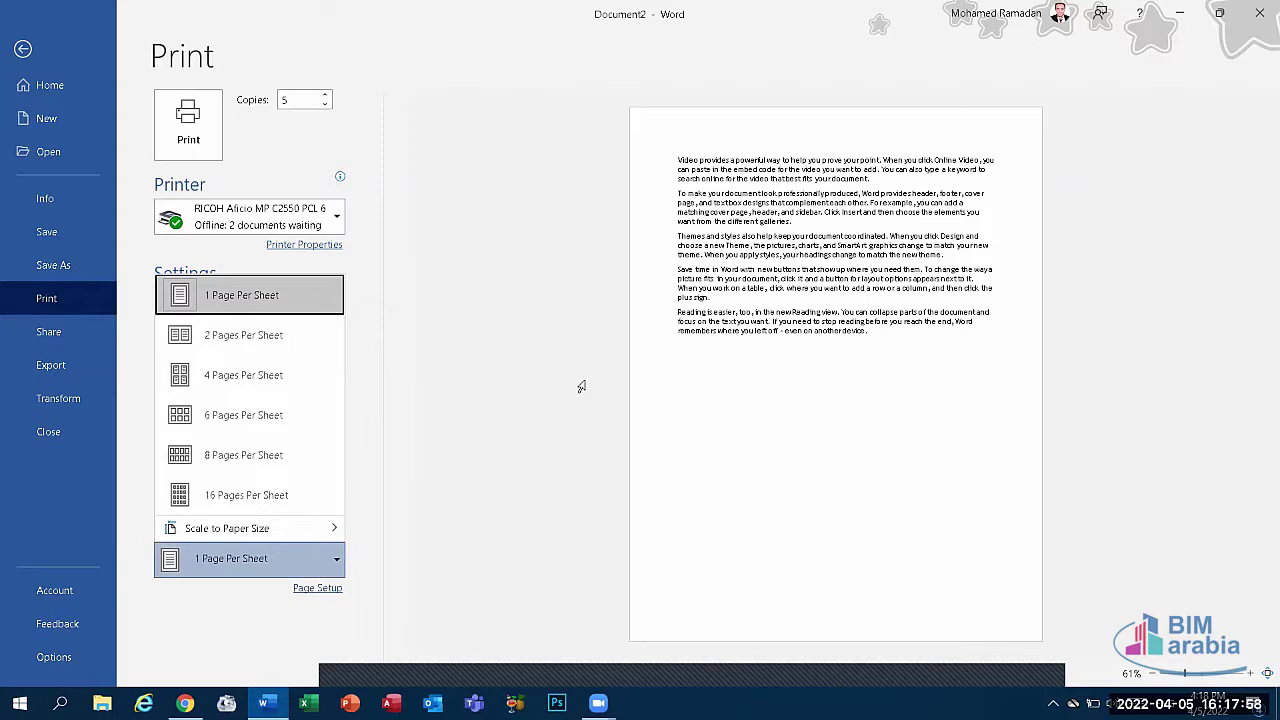
click(581, 386)
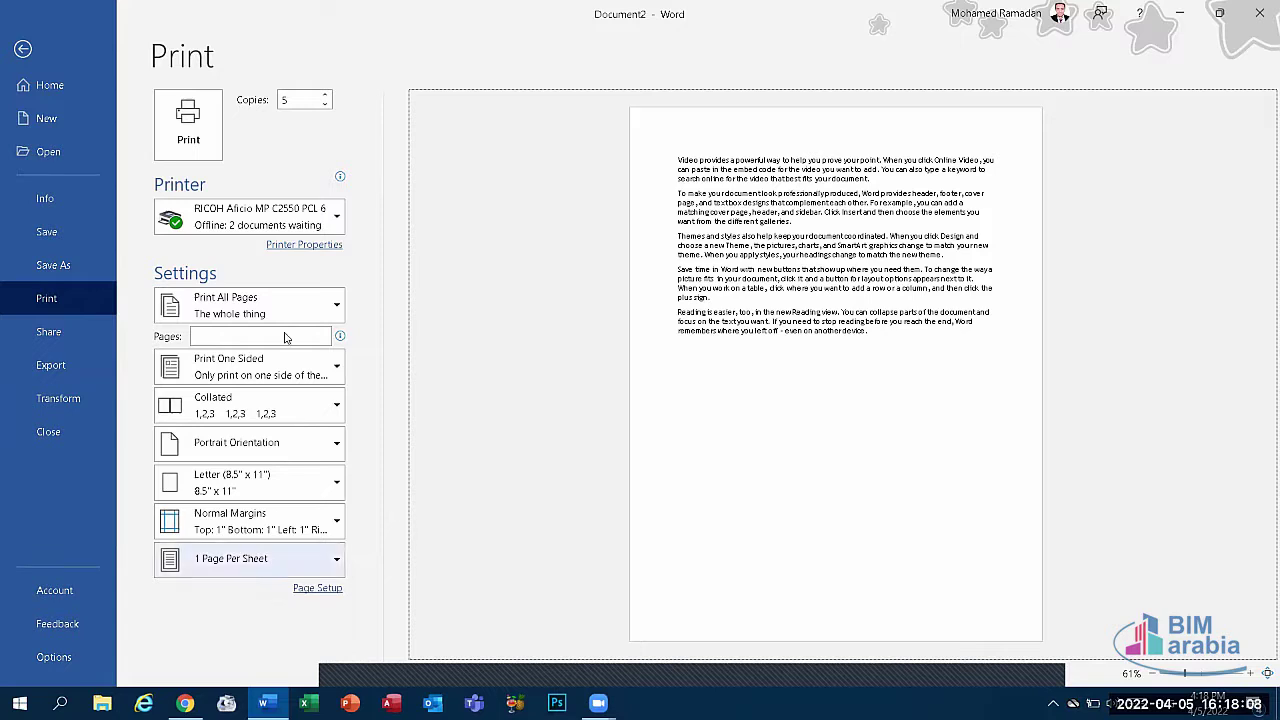
key(Return)
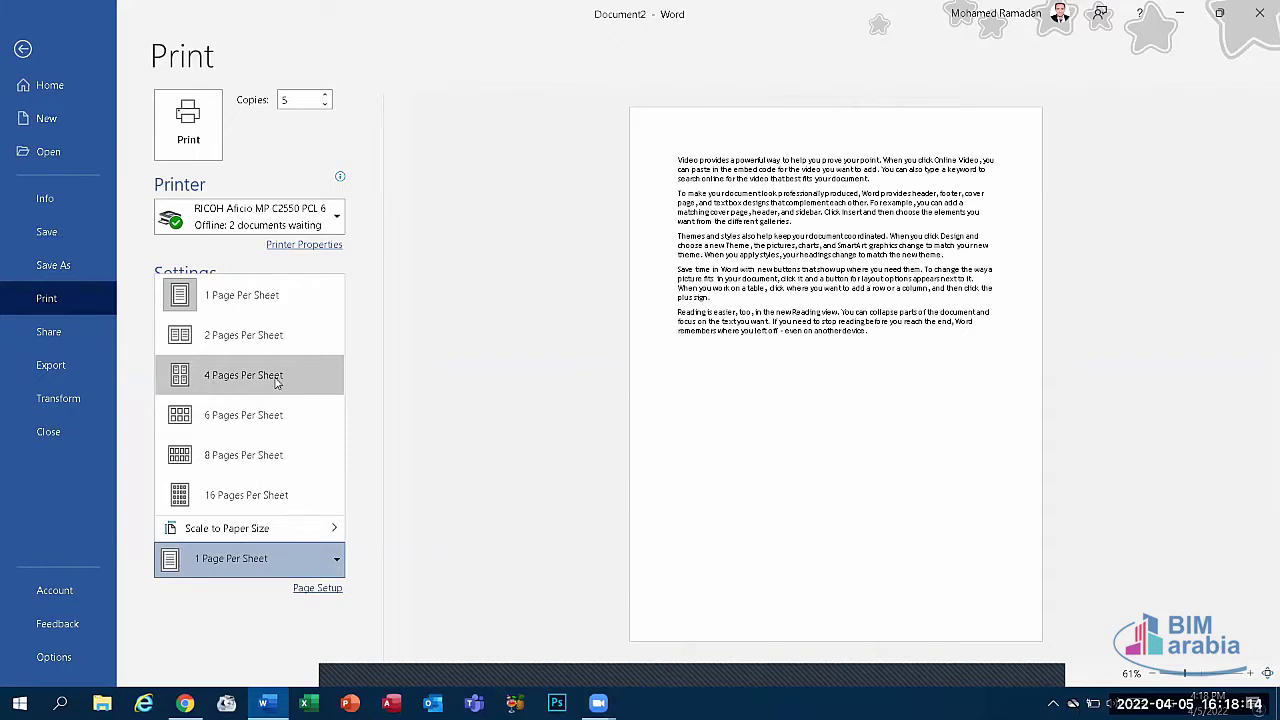
click(427, 358)
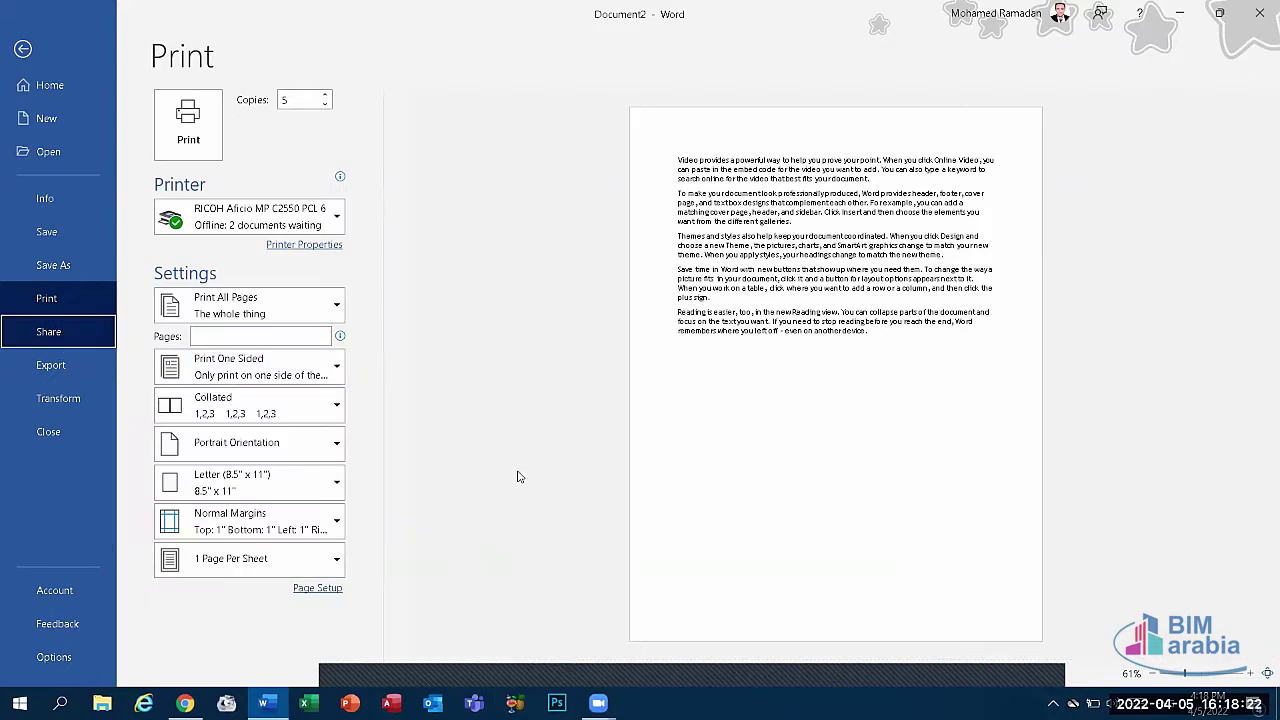
Step: Leave printing, close the sharing panel, and open the Save As dialog from the File menu
key(Escape)
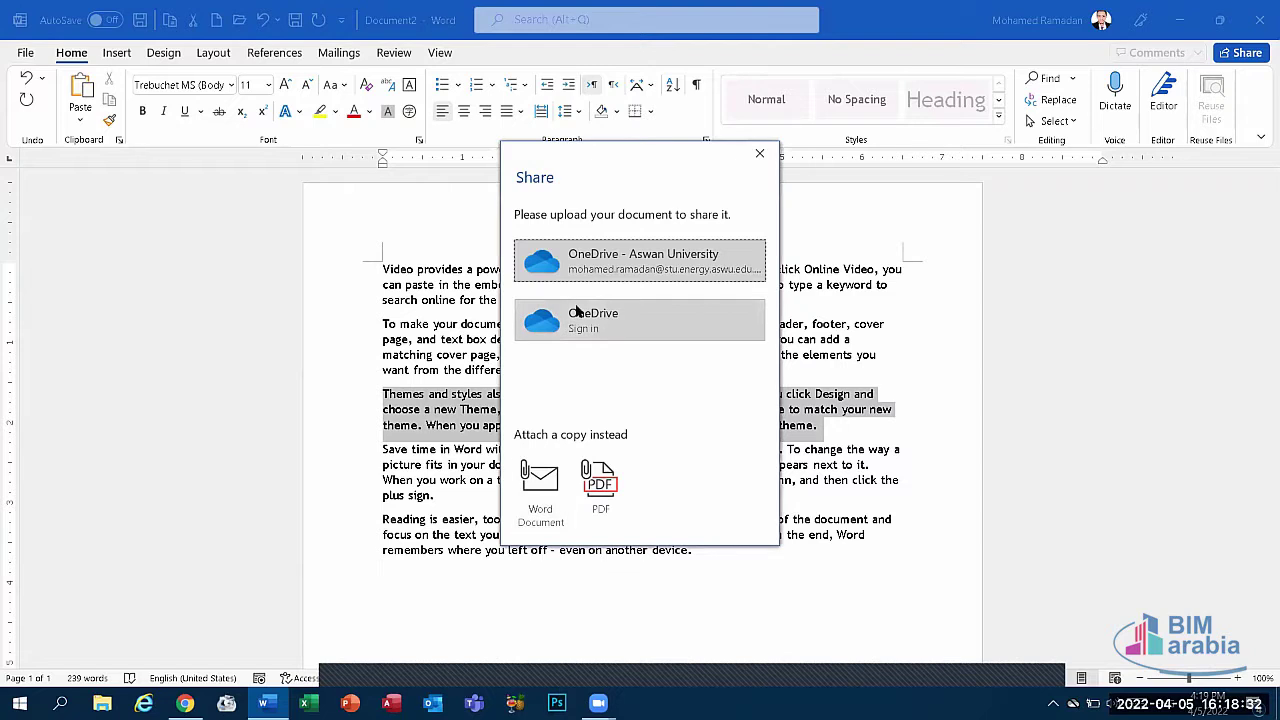
click(758, 156)
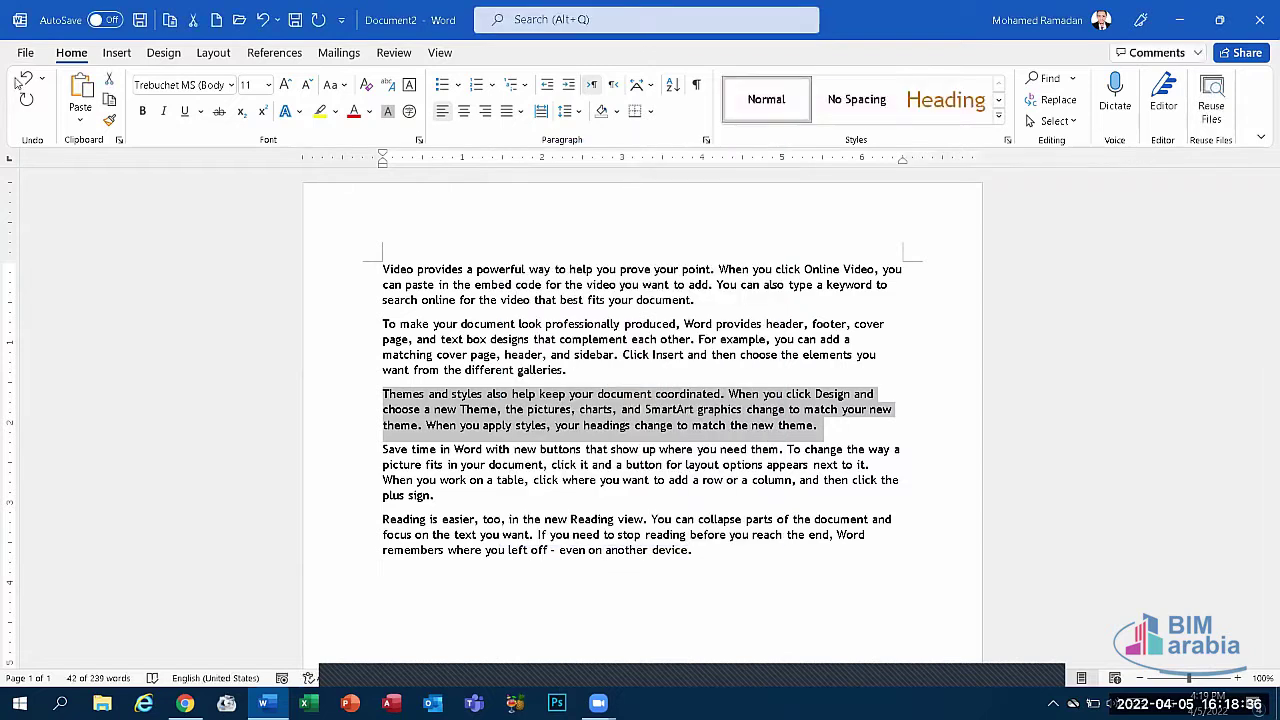
key(alt+f)
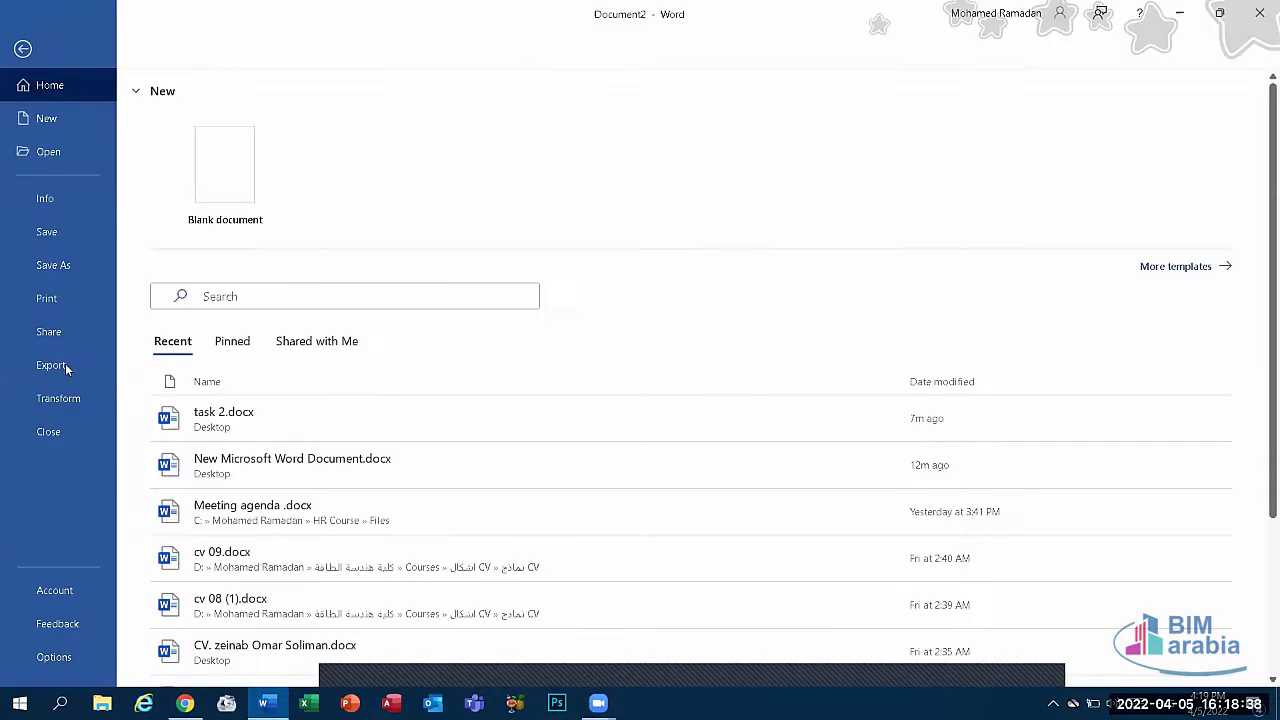
key(e)
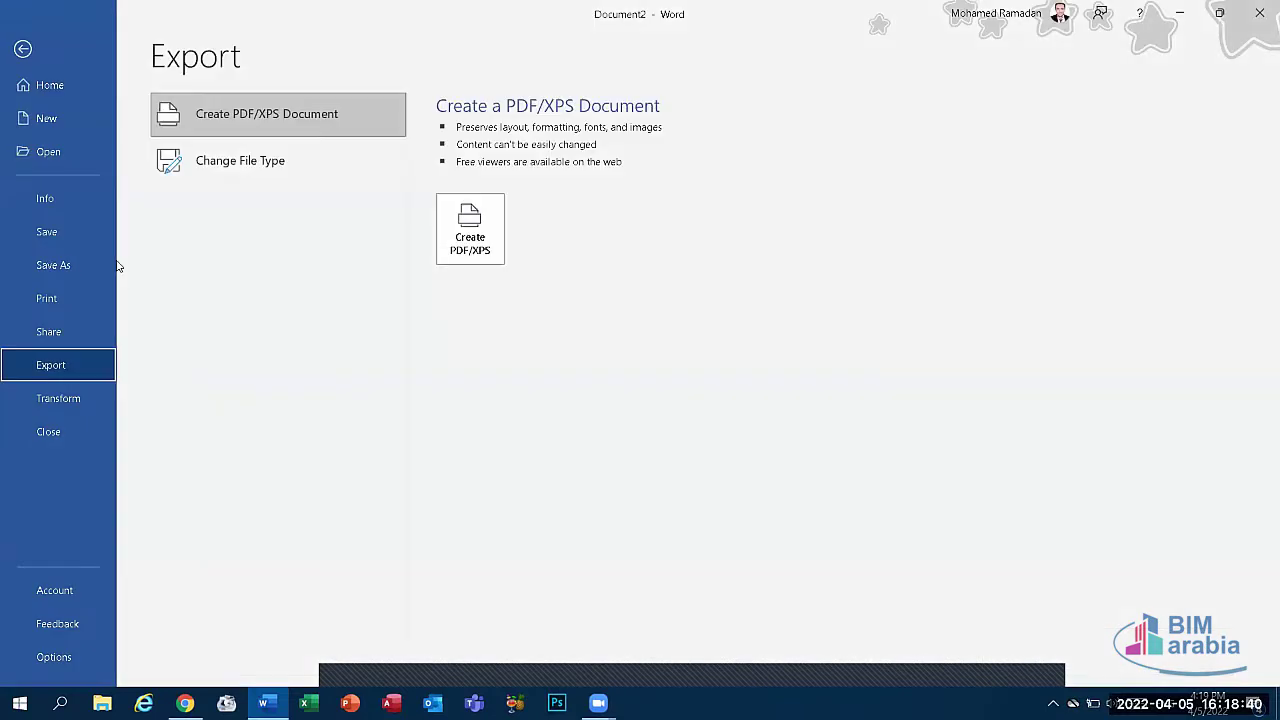
key(a)
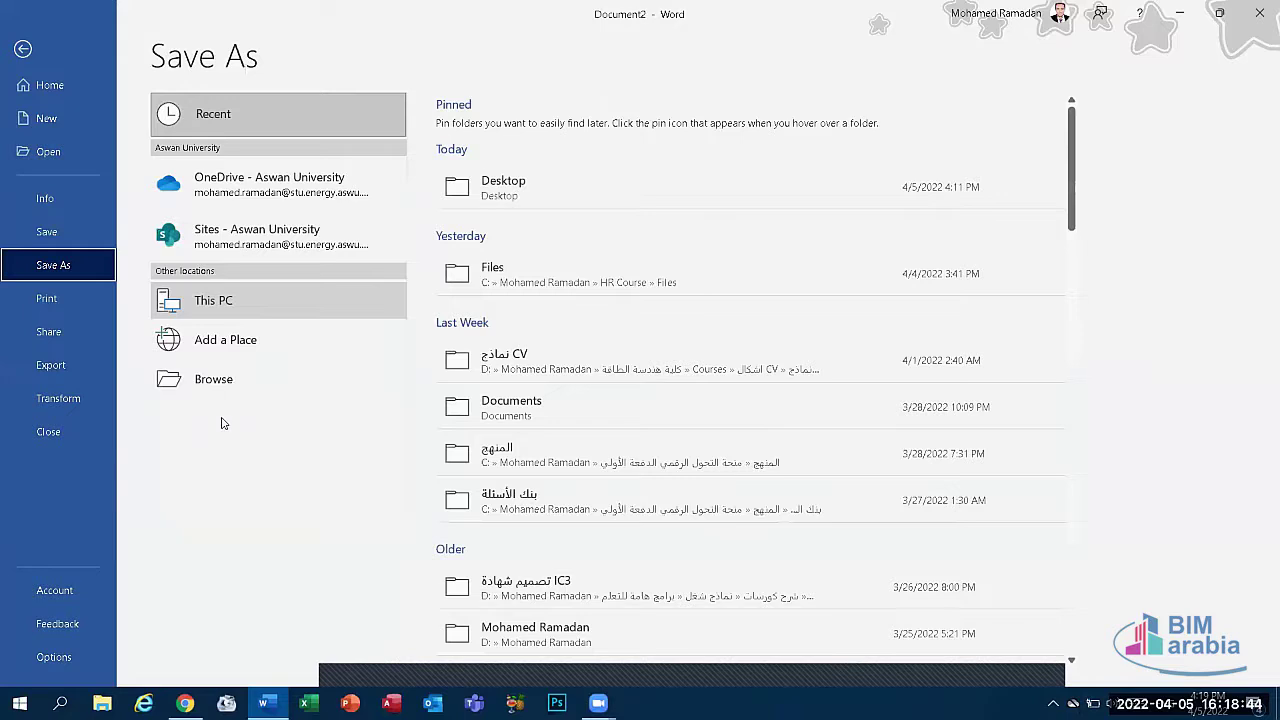
key(o)
Step: Browse the Save as type formats, cancel the dialog, and view the Change File Type options
key(alt+t)
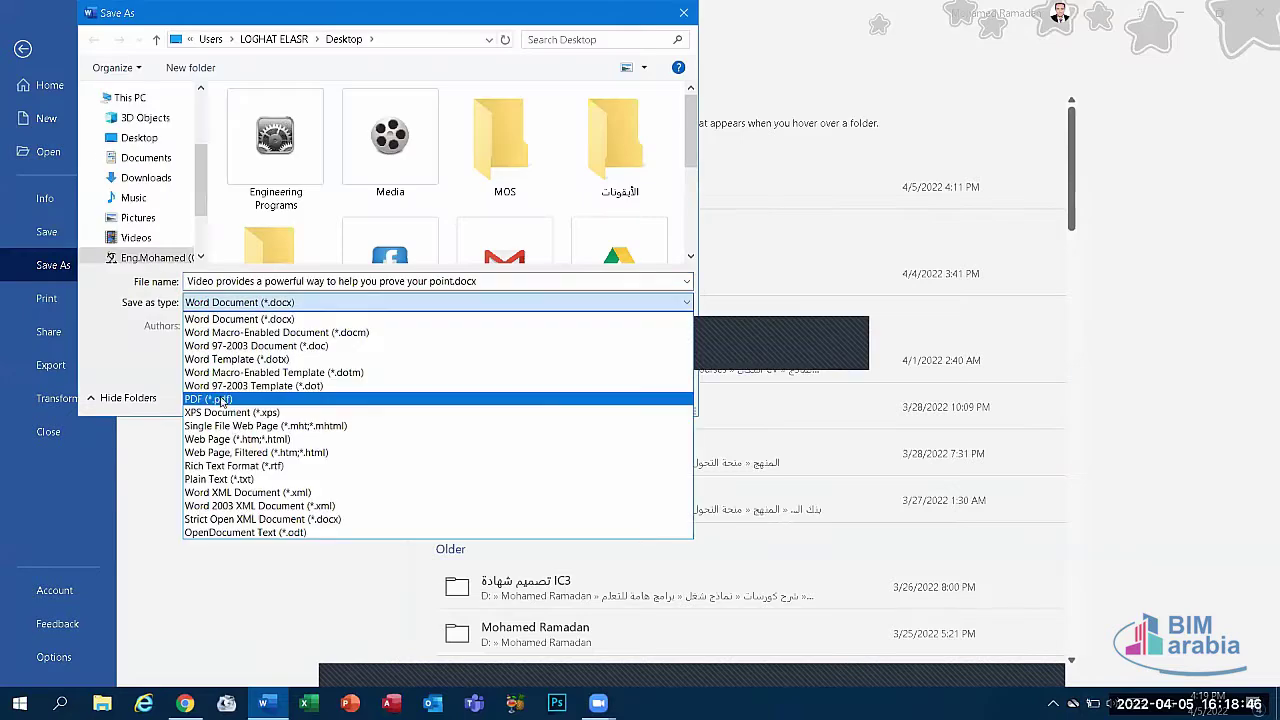
key(r)
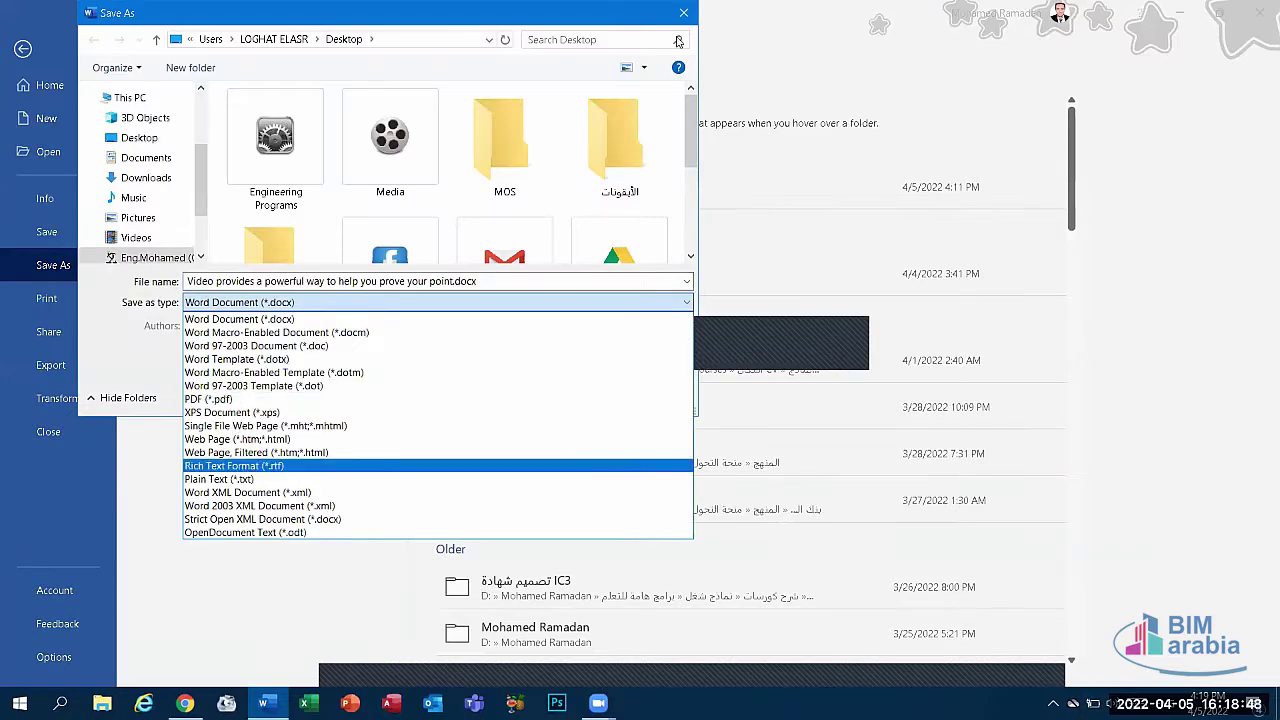
key(Up)
key(Up)
key(Up)
click(681, 14)
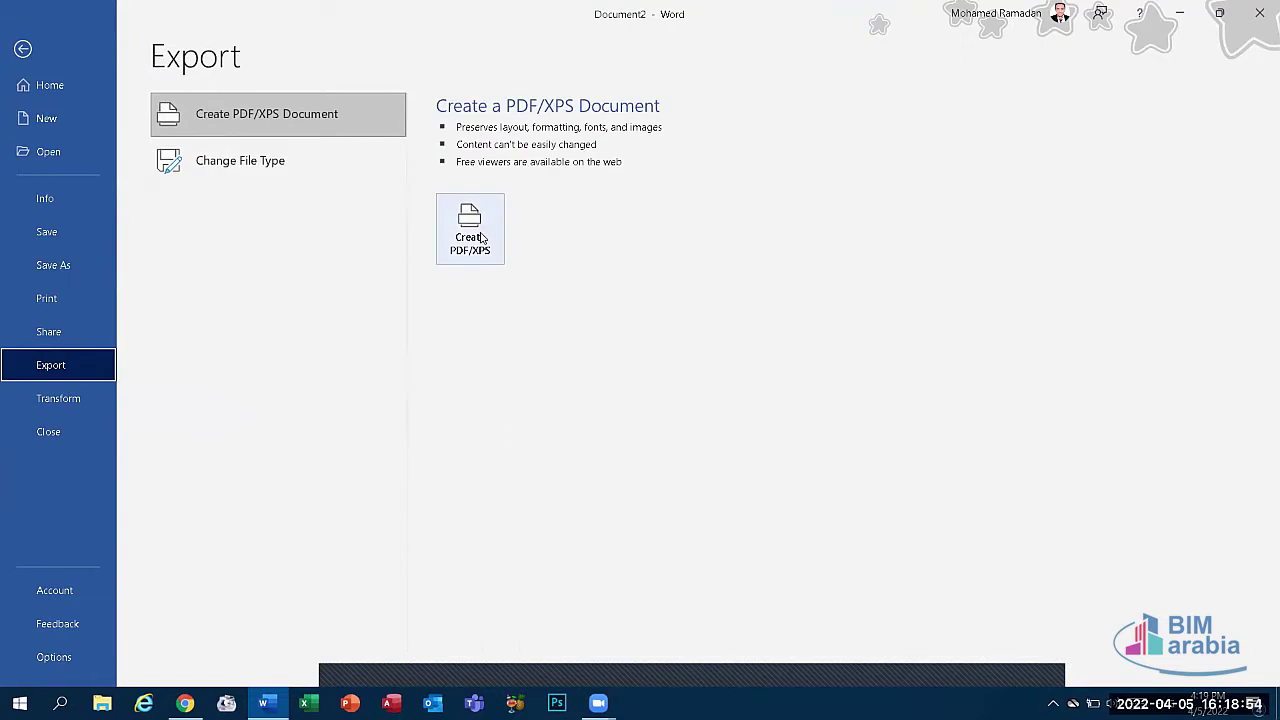
click(228, 167)
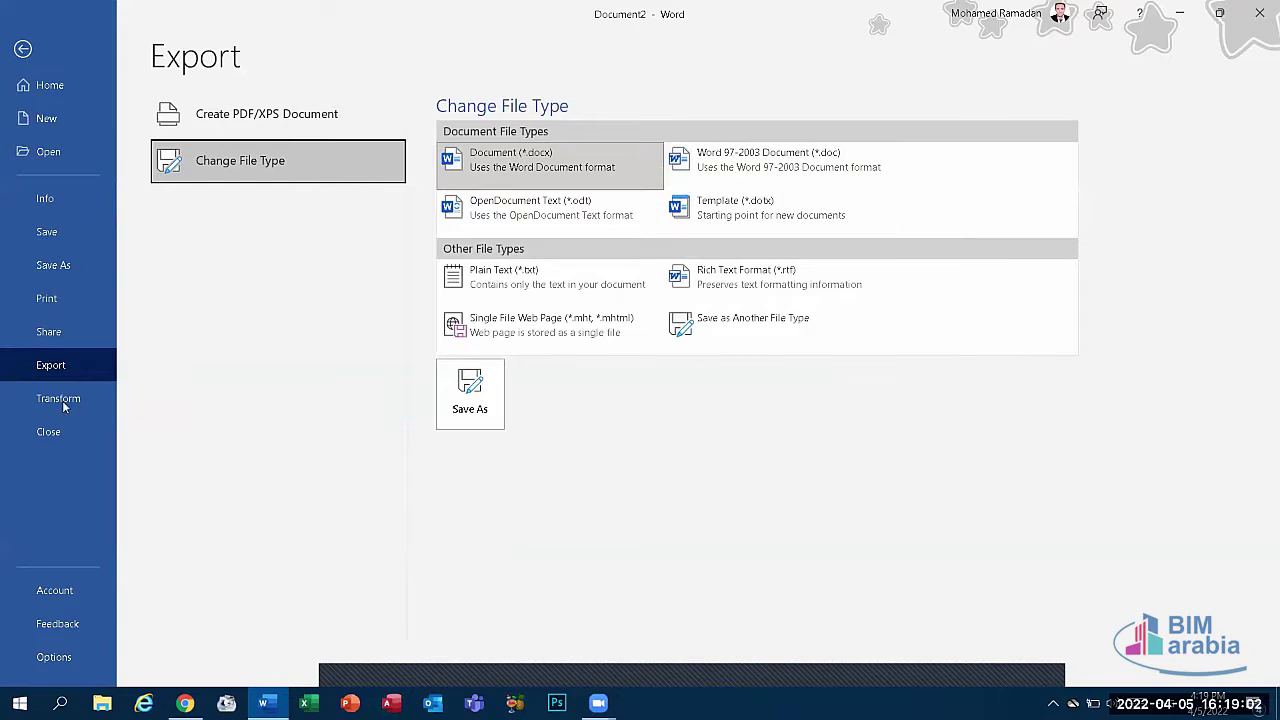
key(Escape)
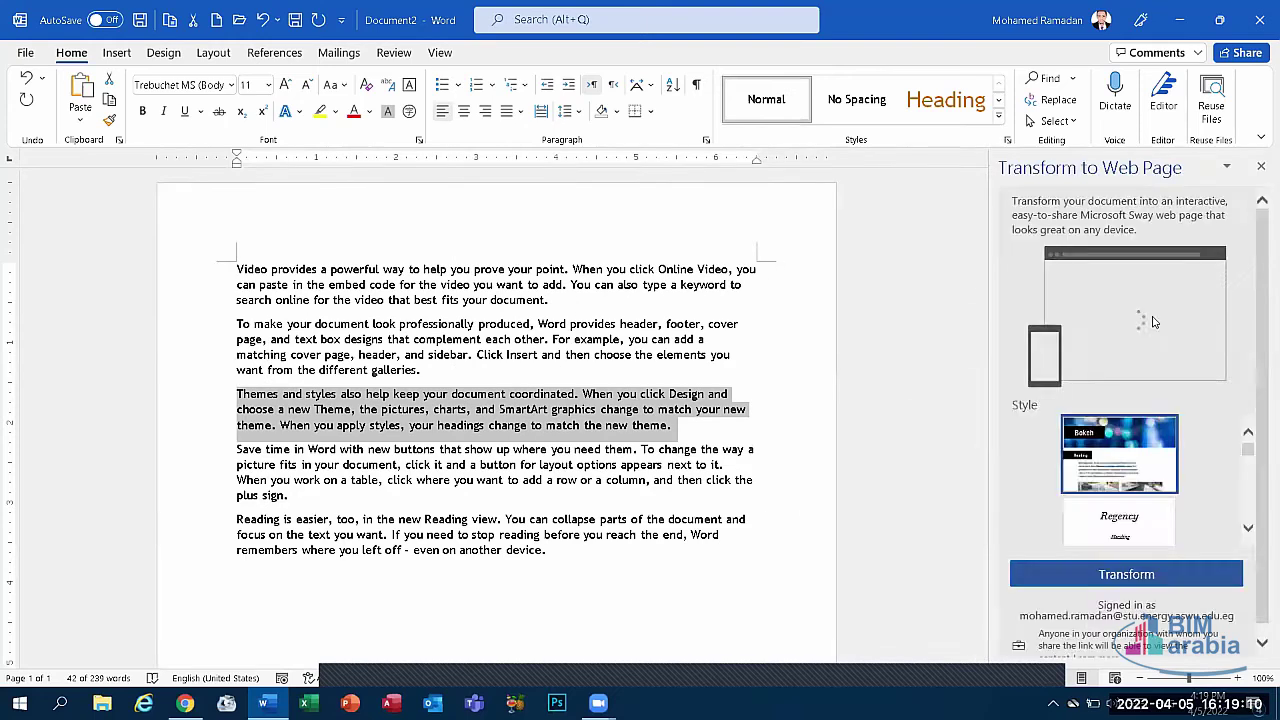
Step: Transform Document2 into a Sway web page, close the Transform pane, and open the File Home page
click(1133, 578)
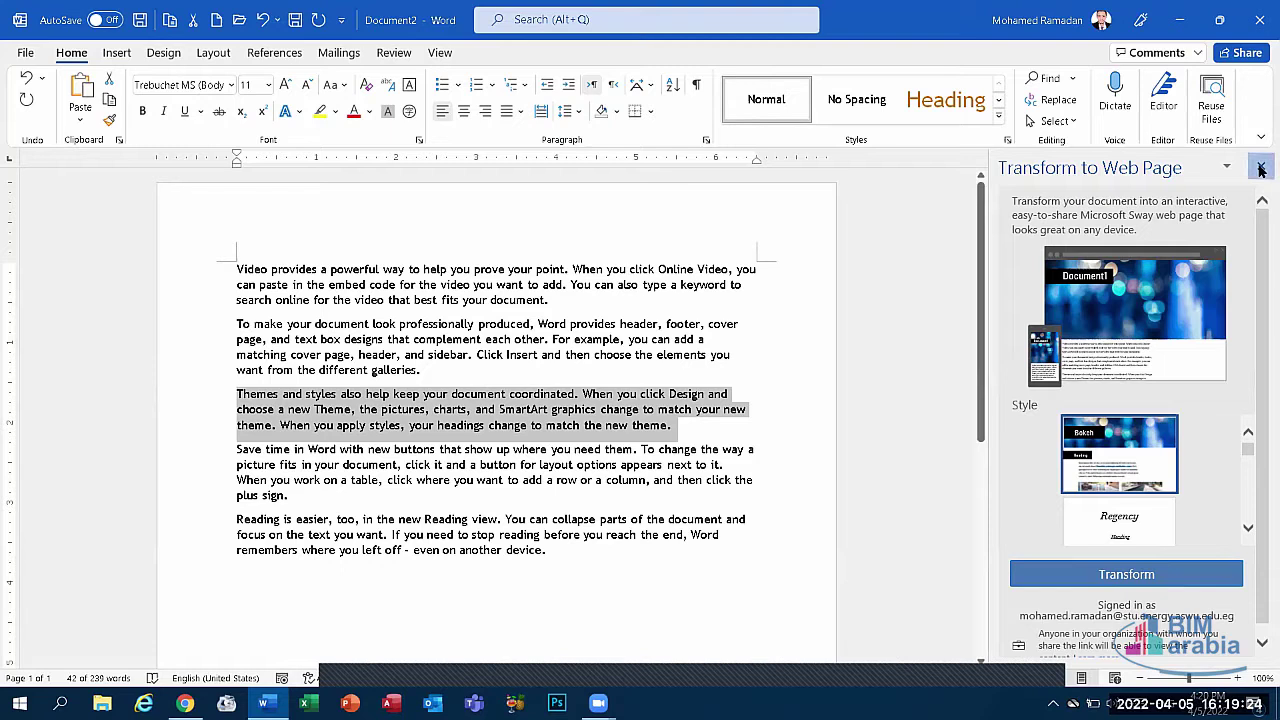
click(1261, 169)
click(22, 52)
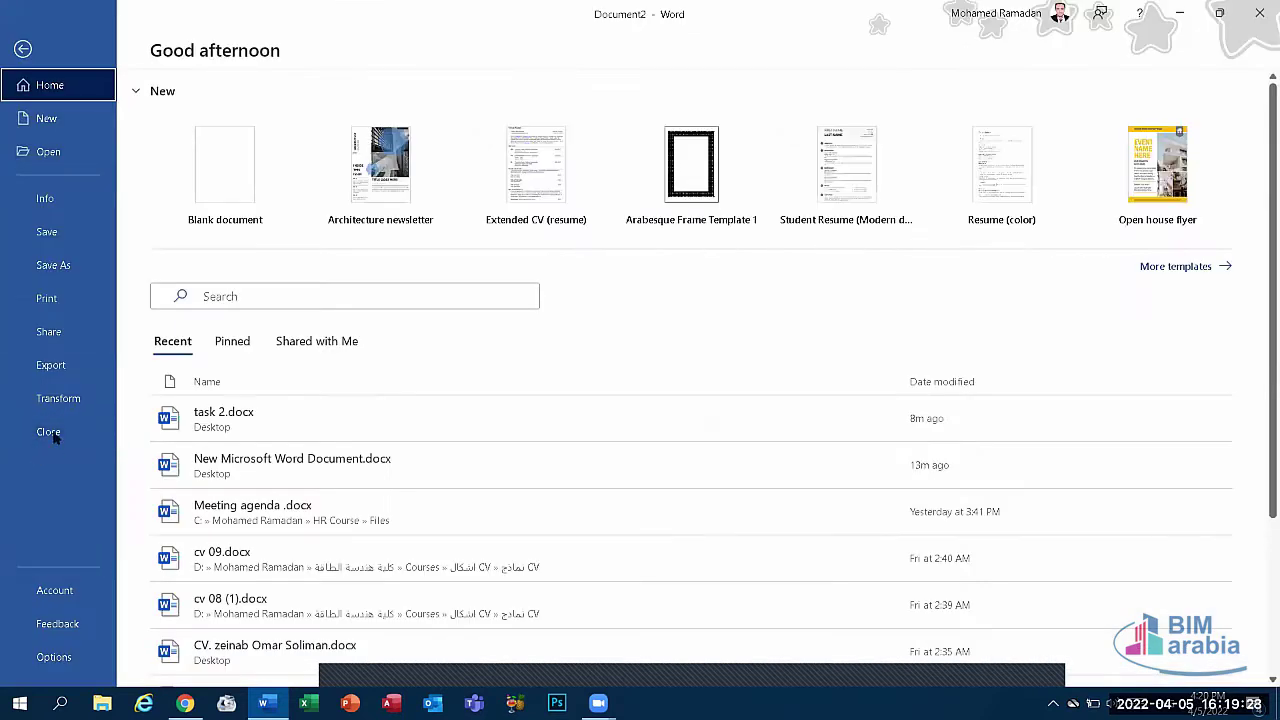
Step: Switch the Office Theme to Black, then back to Colorful, and view the Feedback options
key(Escape)
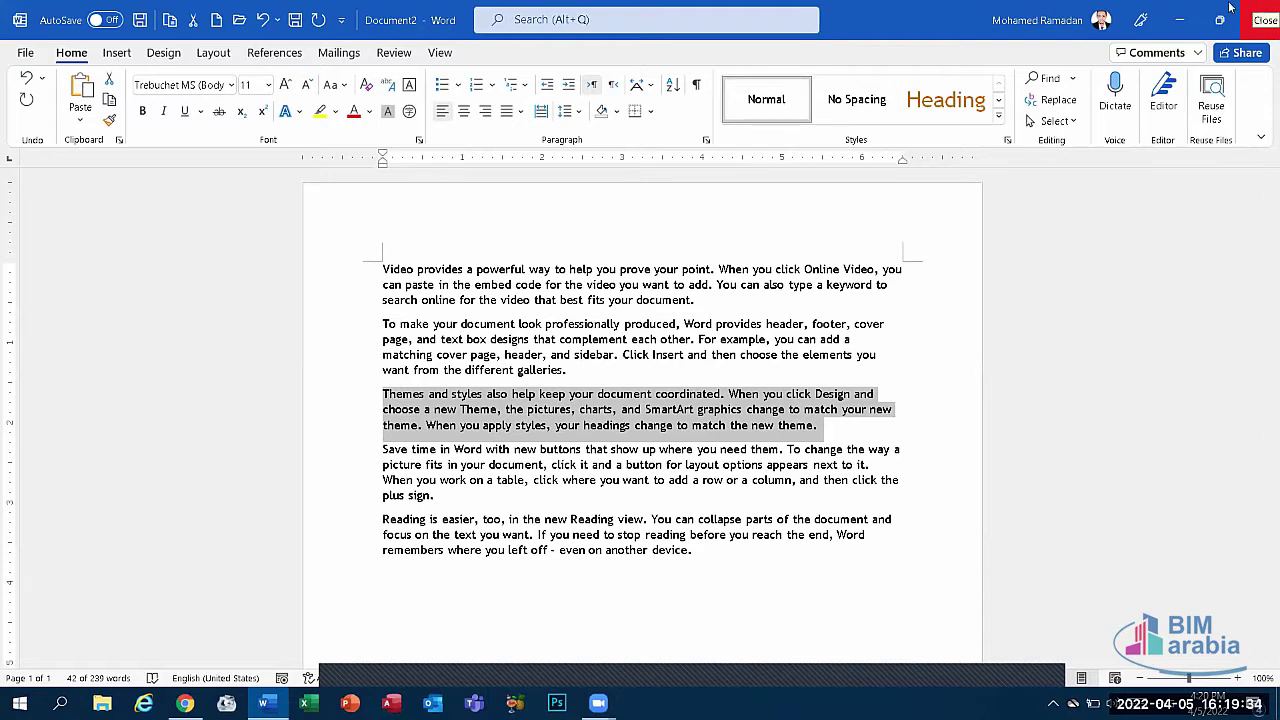
click(25, 53)
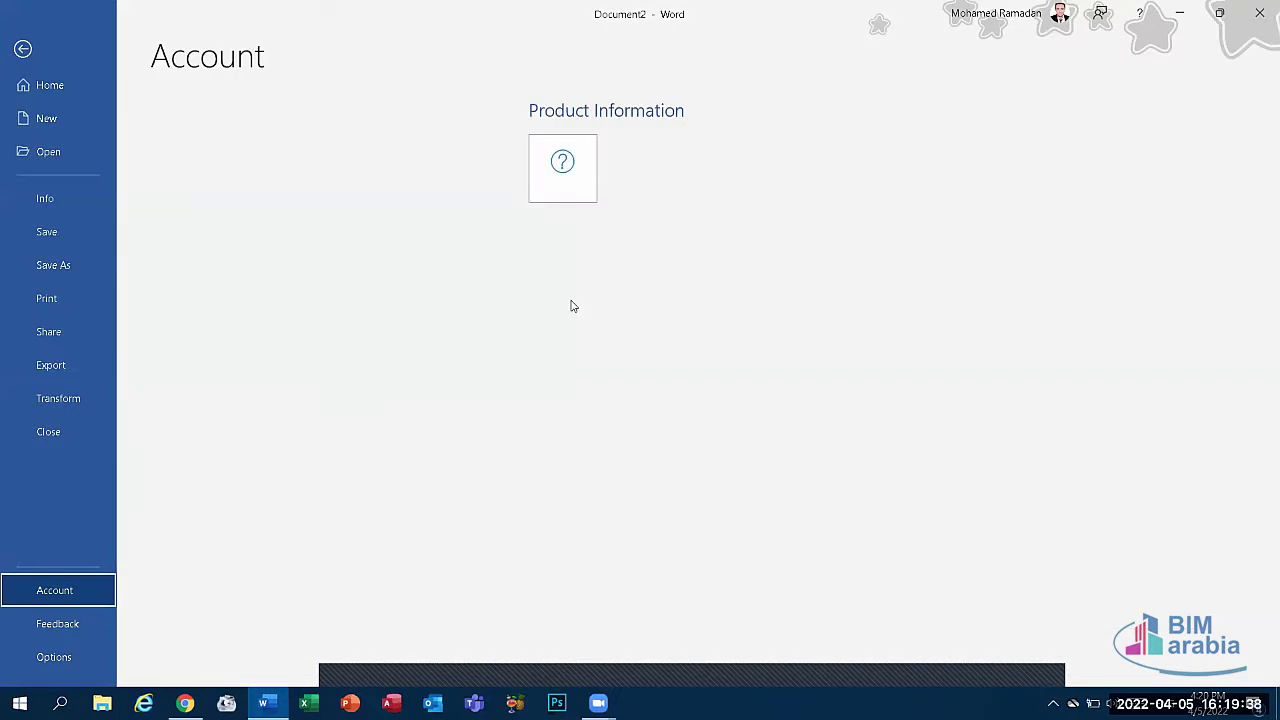
click(259, 392)
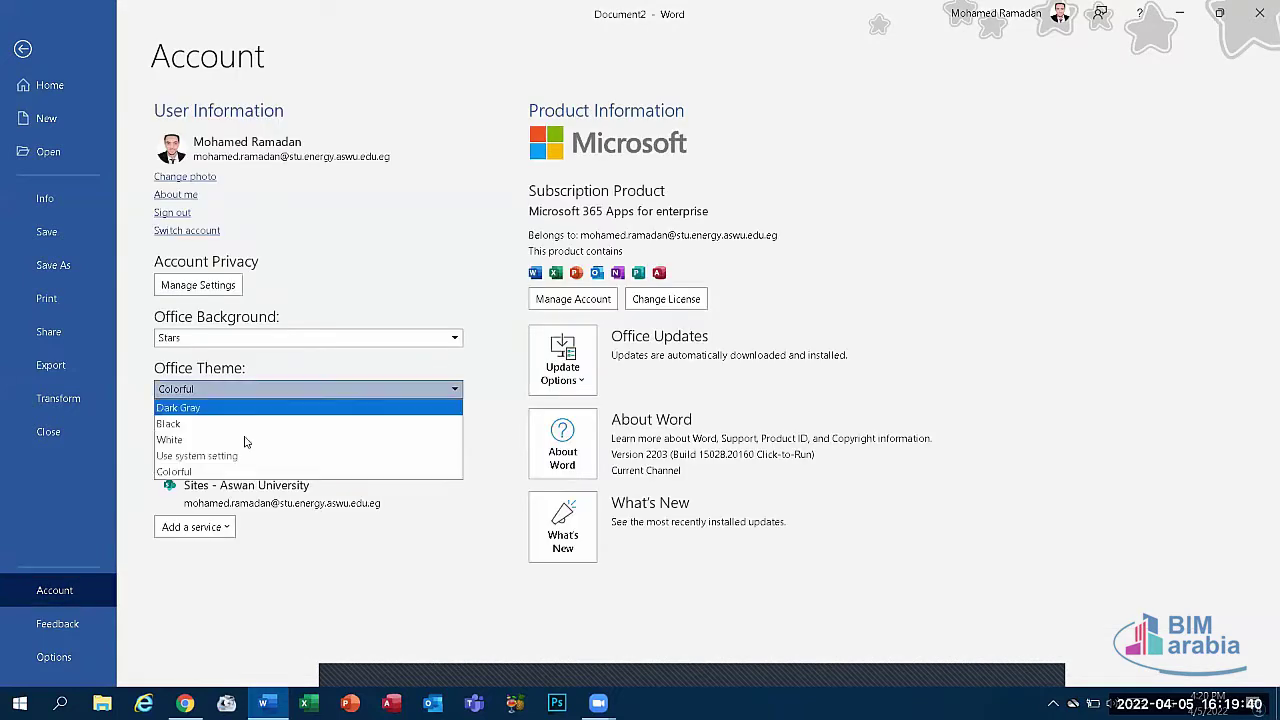
click(230, 424)
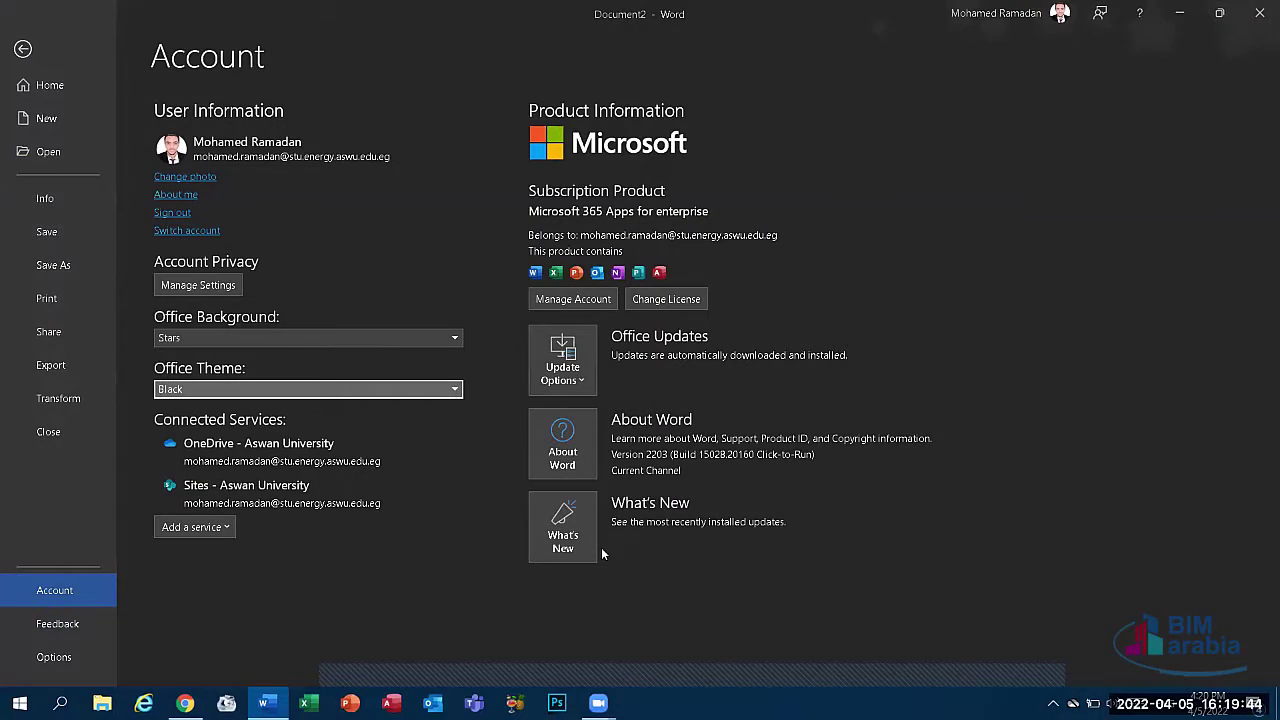
click(337, 405)
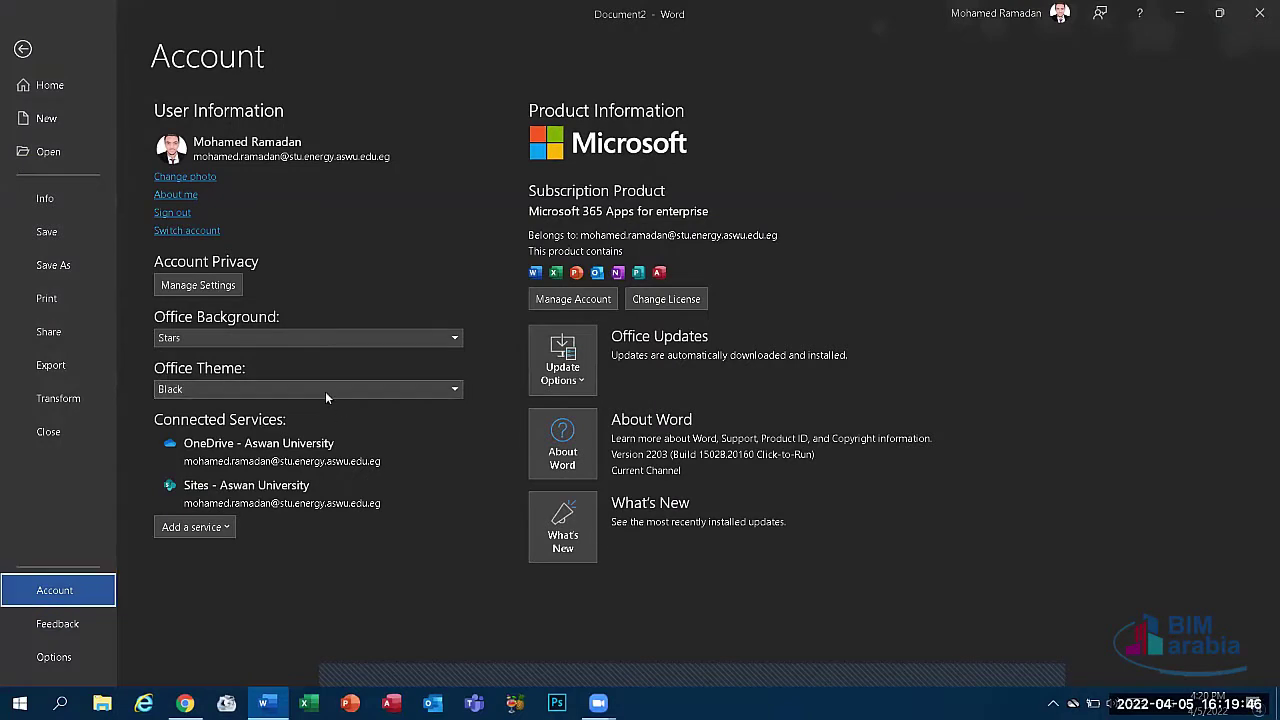
click(325, 391)
click(249, 470)
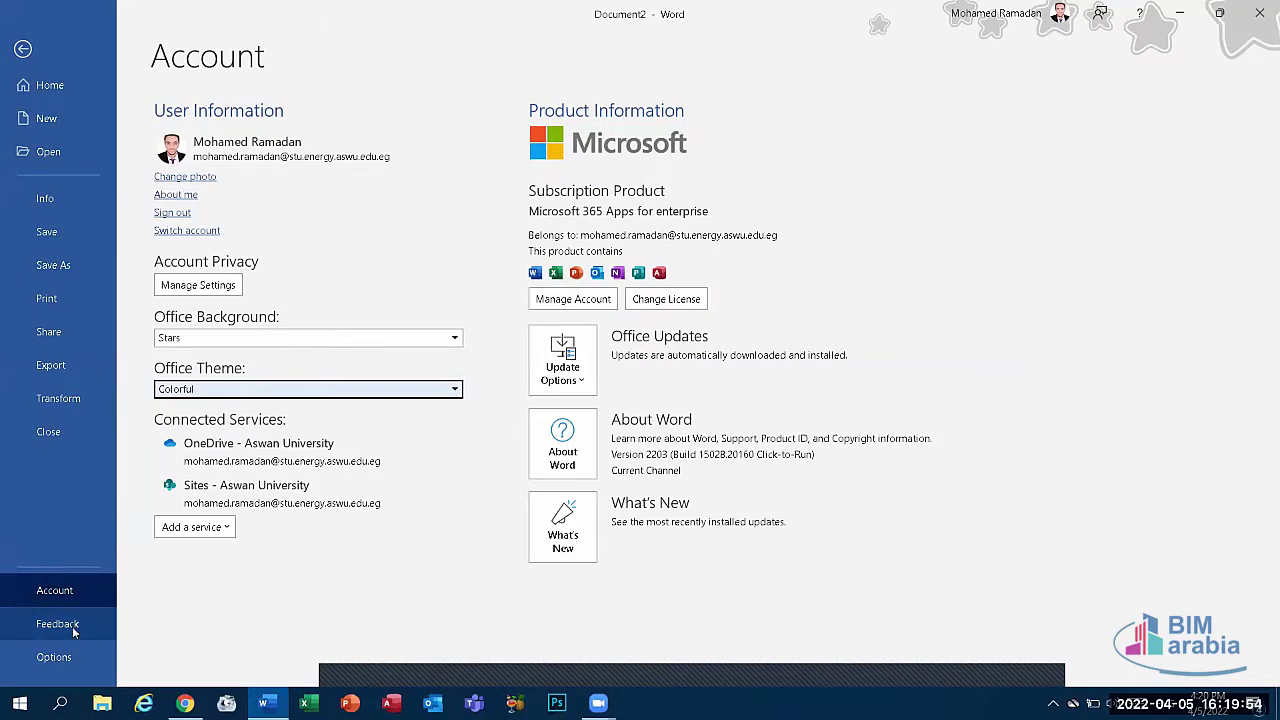
click(38, 624)
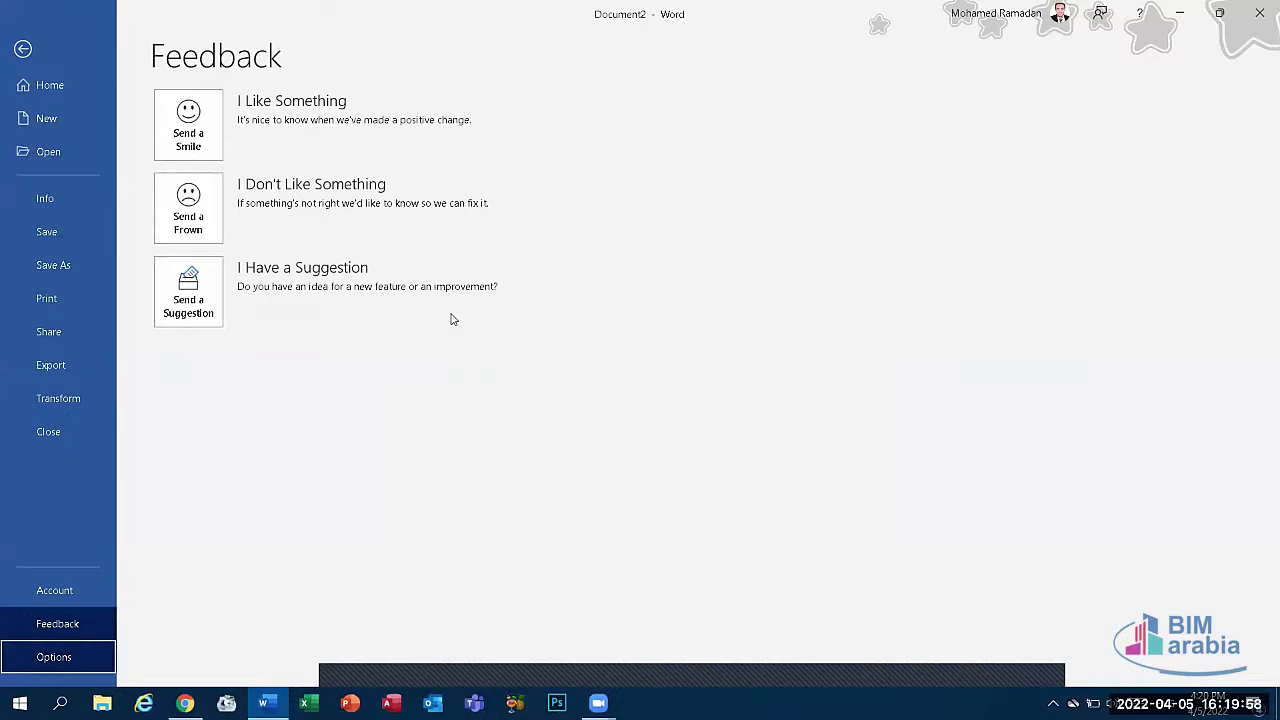
key(Escape)
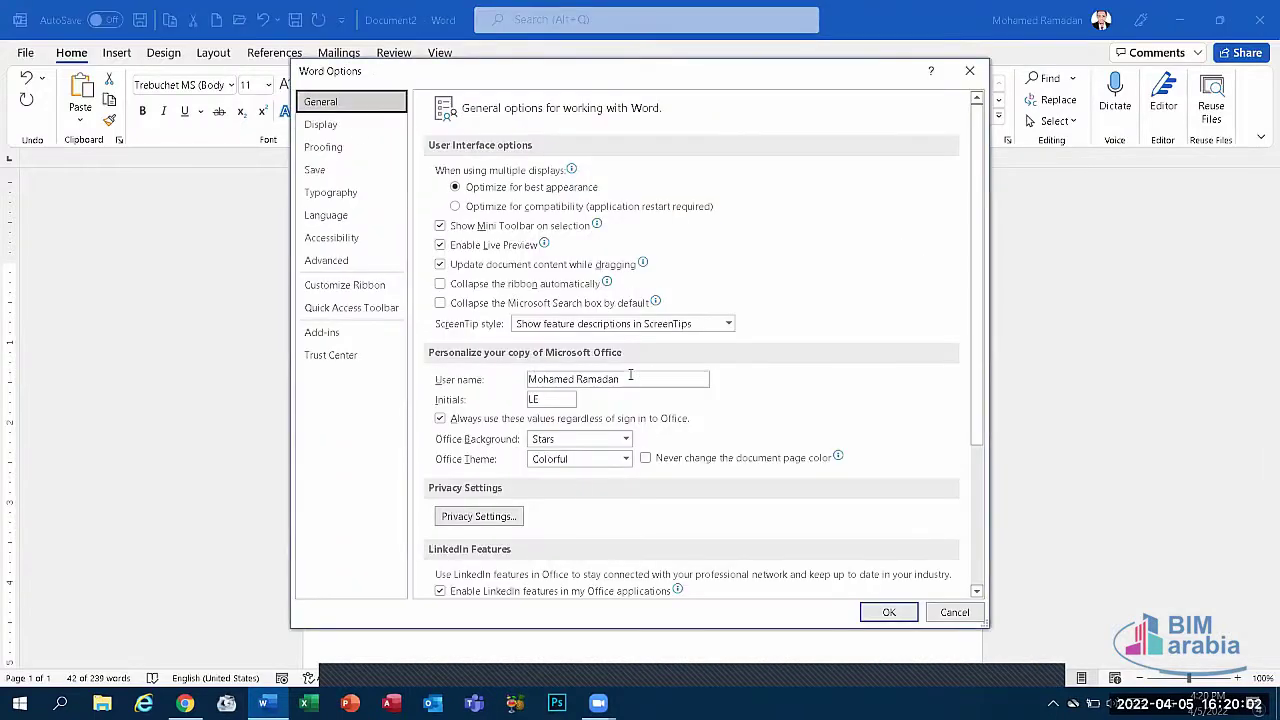
Step: Select the user name, go to Save settings, and select the AutoRecover minutes value for 5
drag(630, 379, 607, 380)
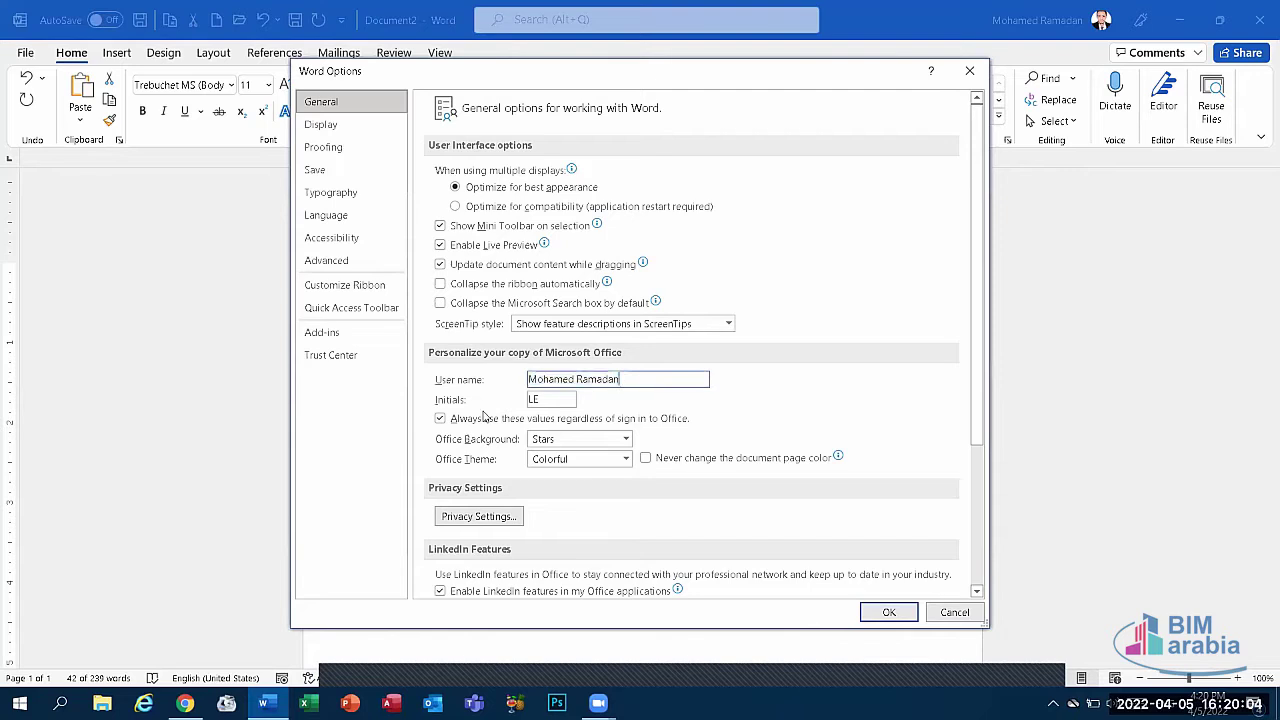
double_click(634, 380)
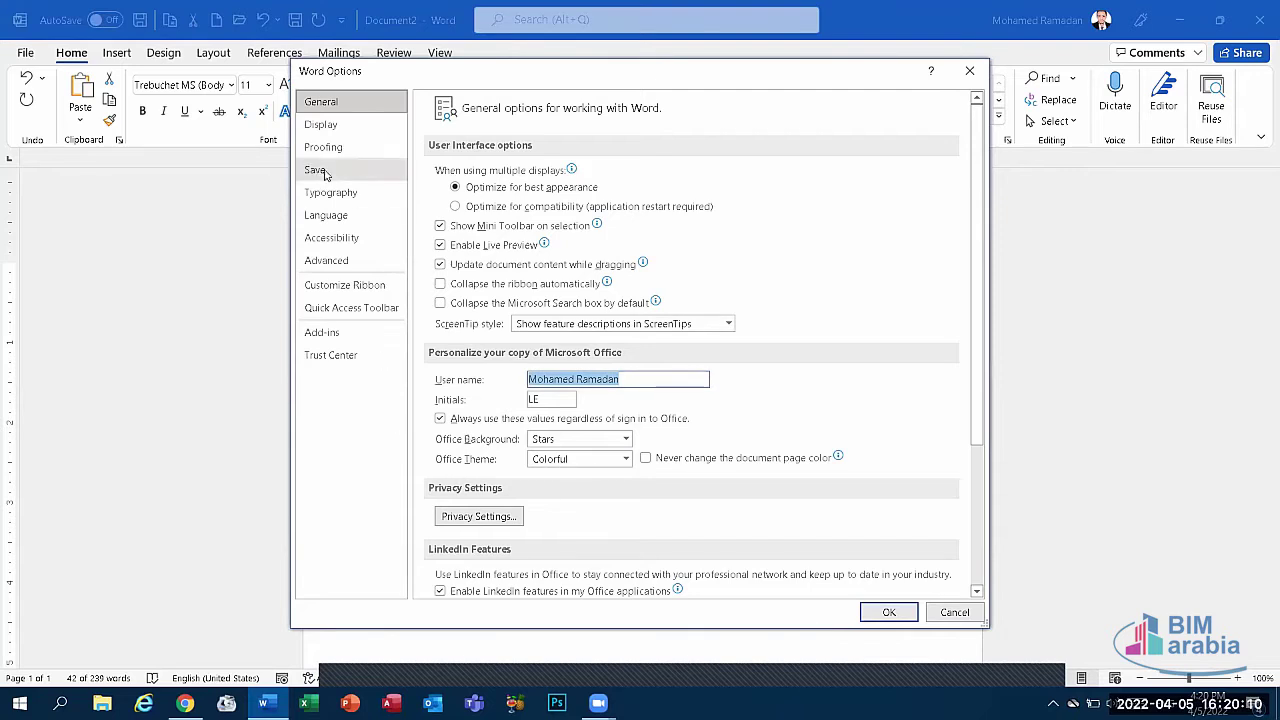
click(362, 177)
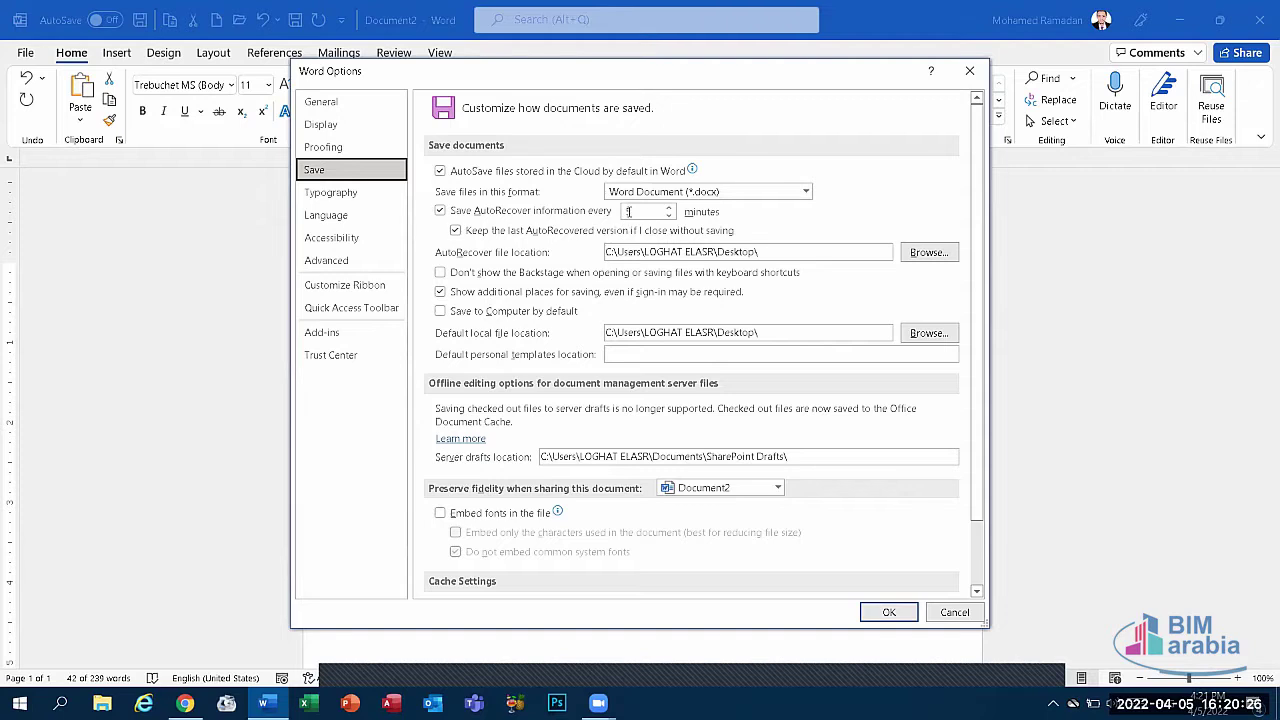
double_click(628, 211)
text(5)
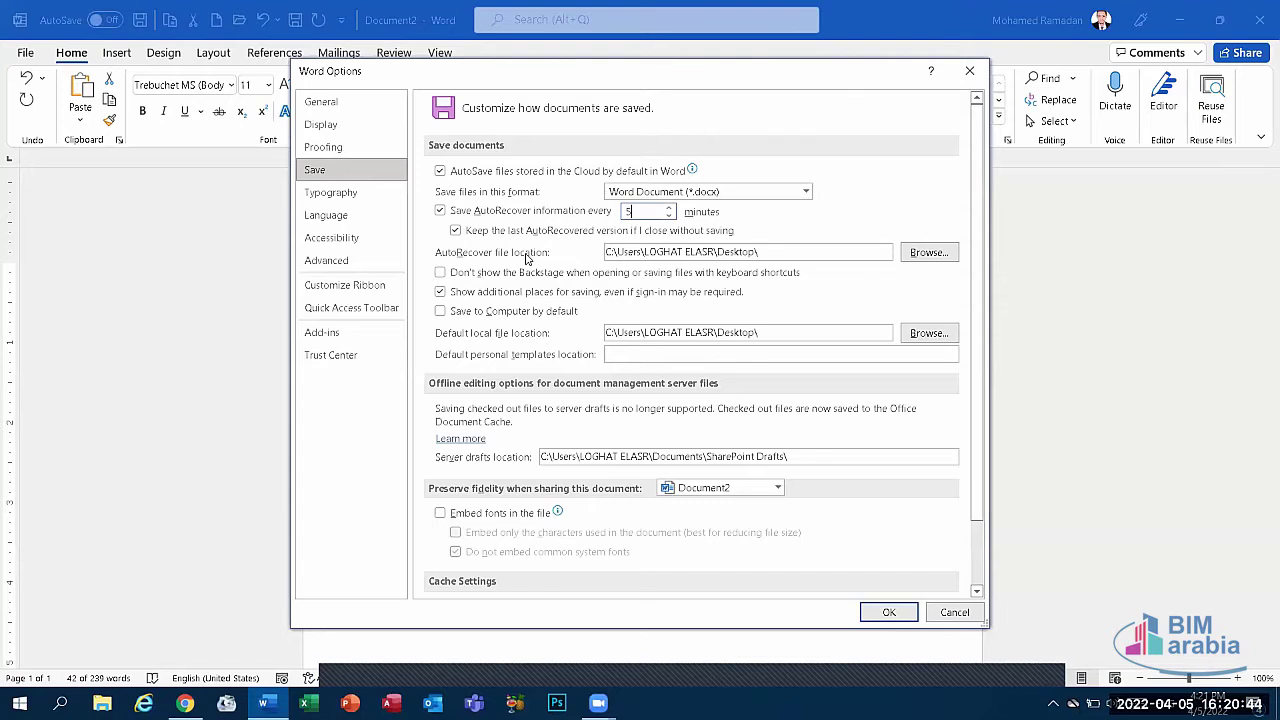
Step: Close Word Options, look at the Save As Browse folder window, then cancel back to the document
click(969, 70)
click(25, 52)
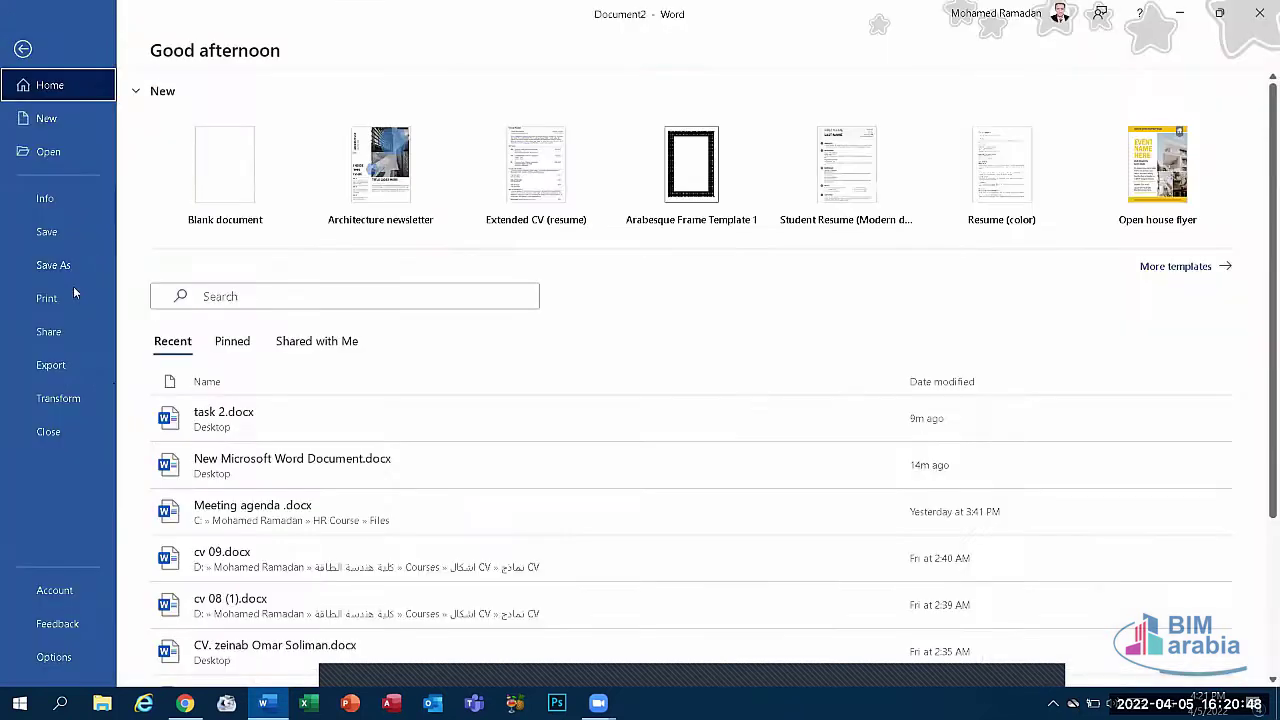
click(70, 266)
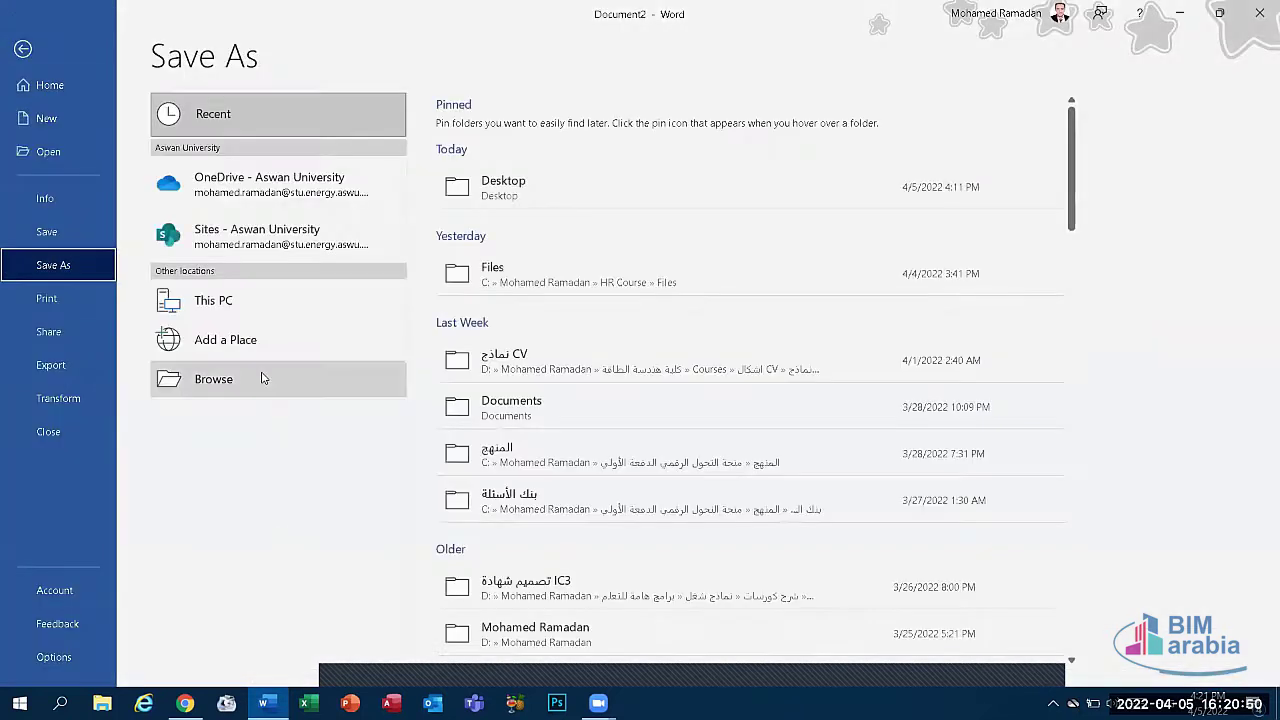
click(263, 378)
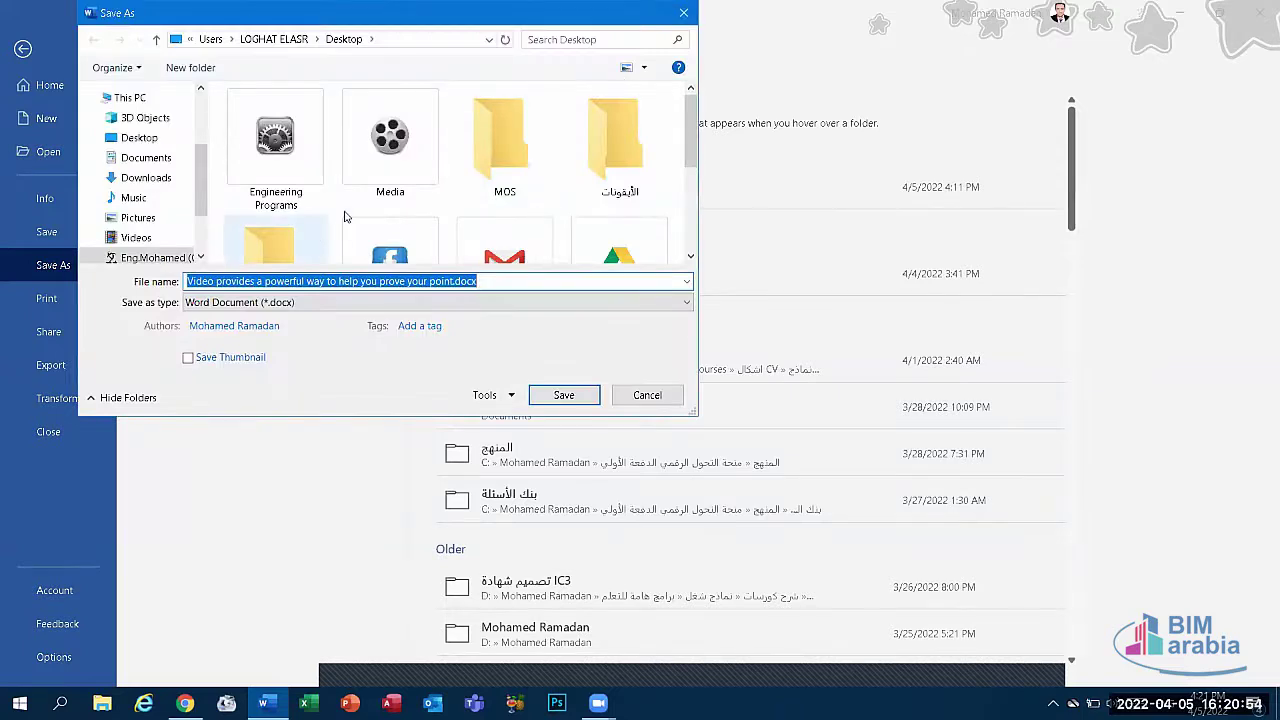
click(684, 13)
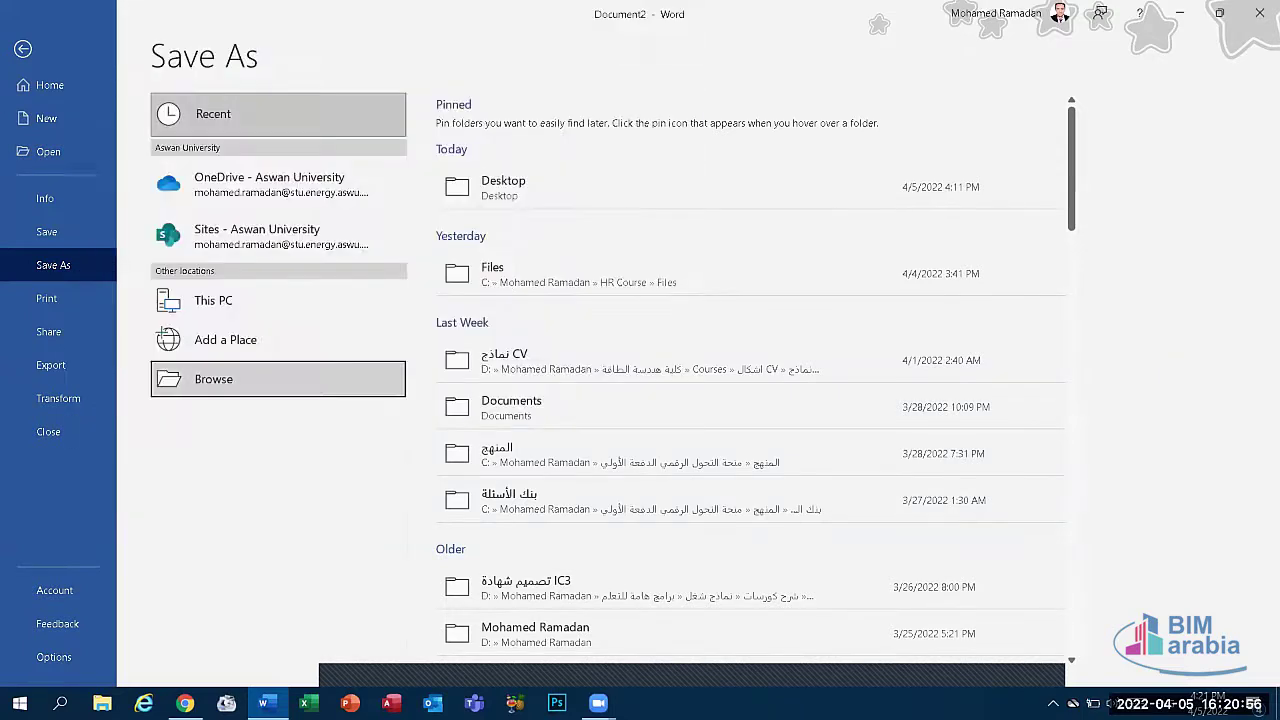
key(Escape)
Step: Confirm Desktop as the default local file location in Save options, then view Language preferences
click(318, 170)
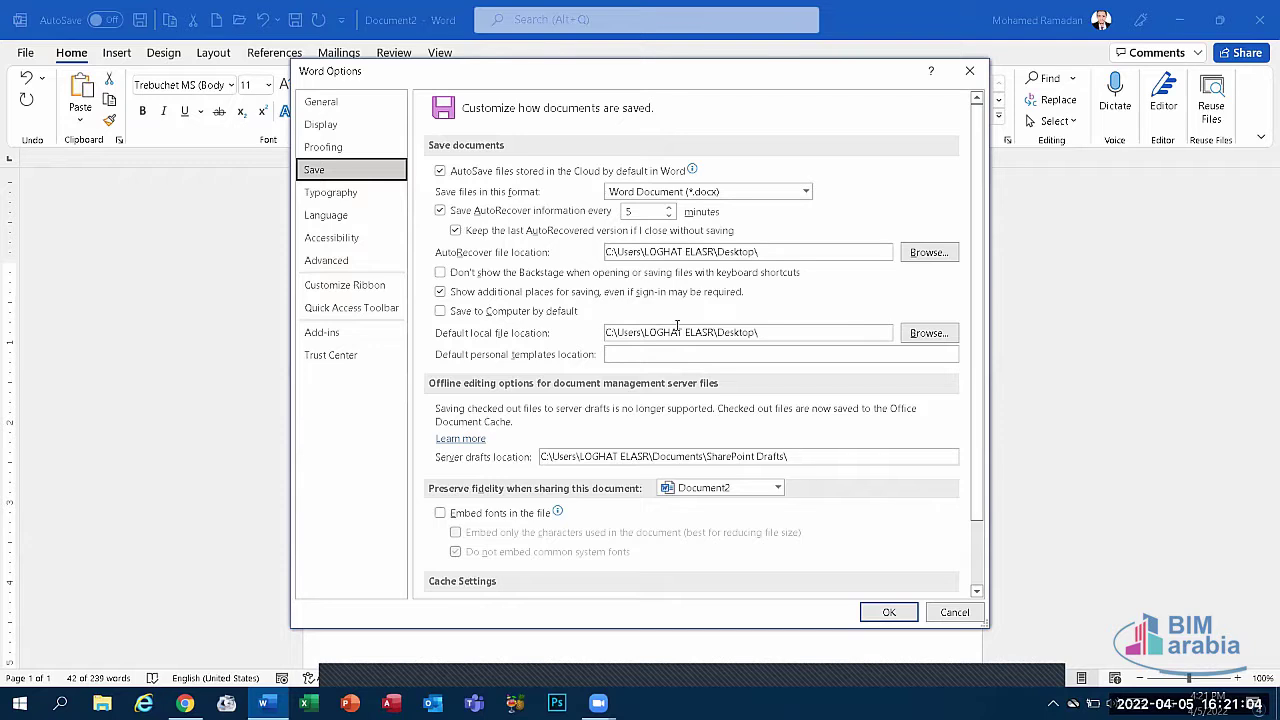
click(929, 335)
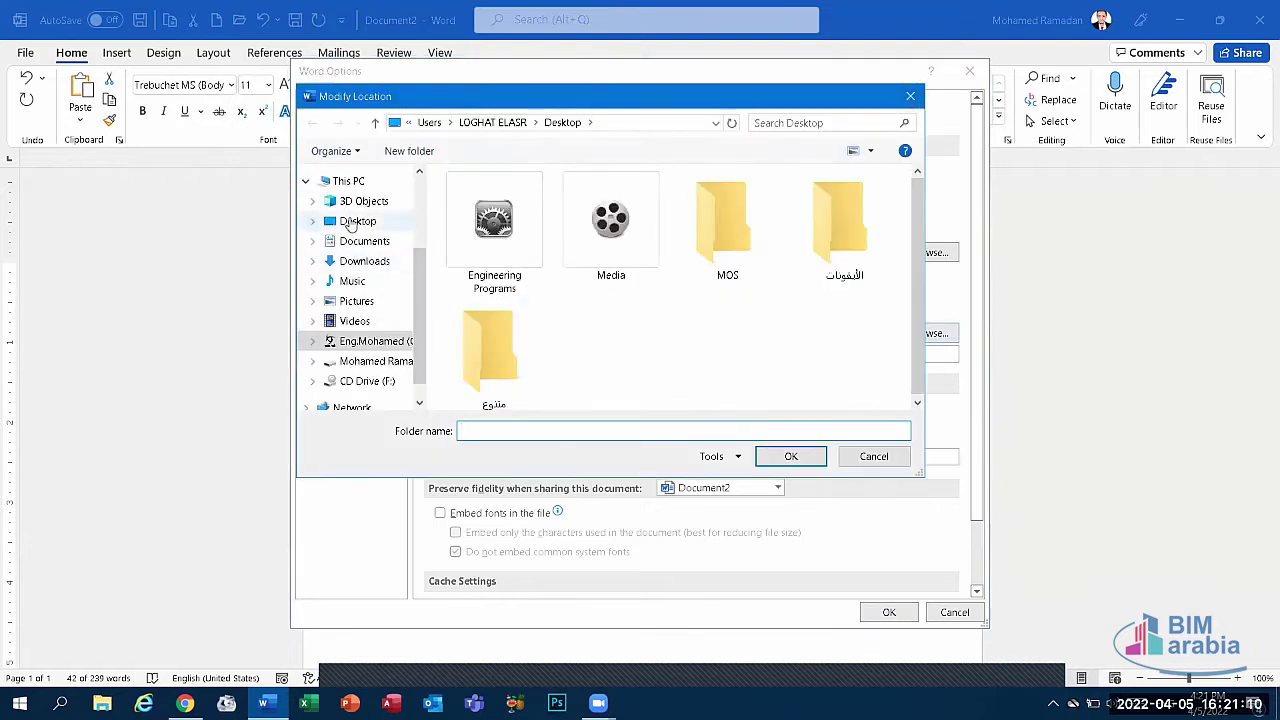
click(791, 457)
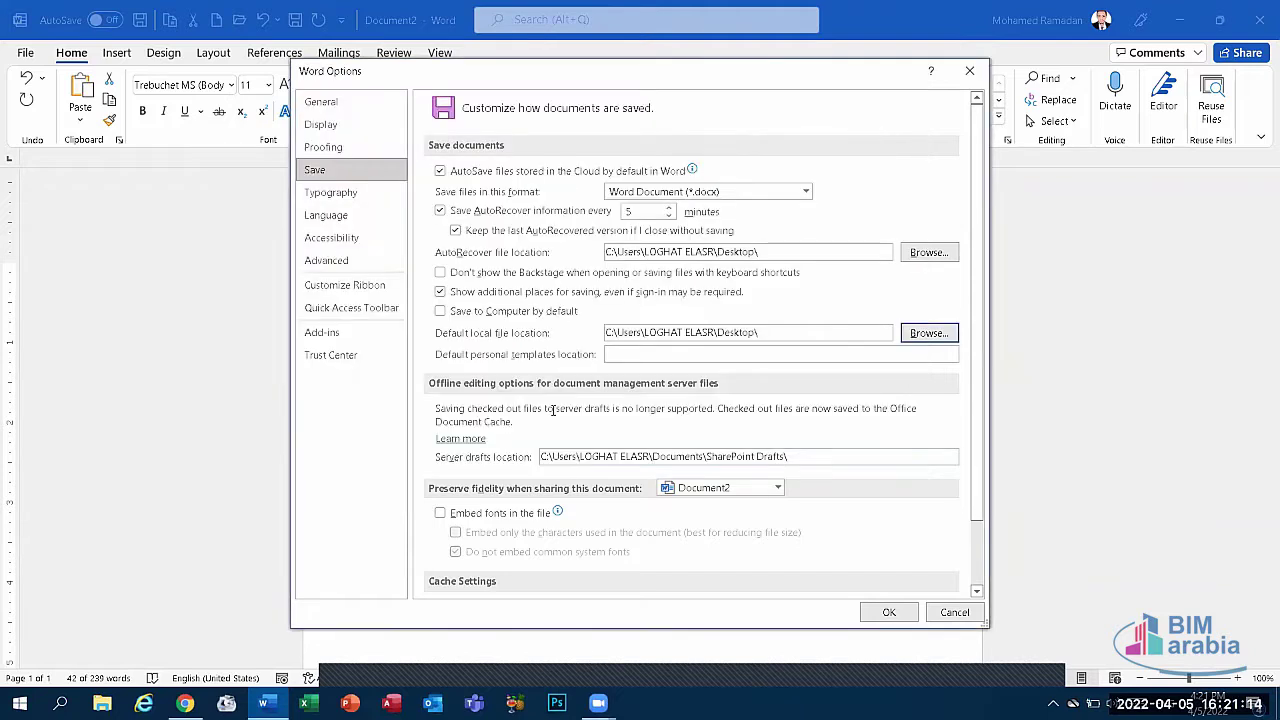
click(326, 216)
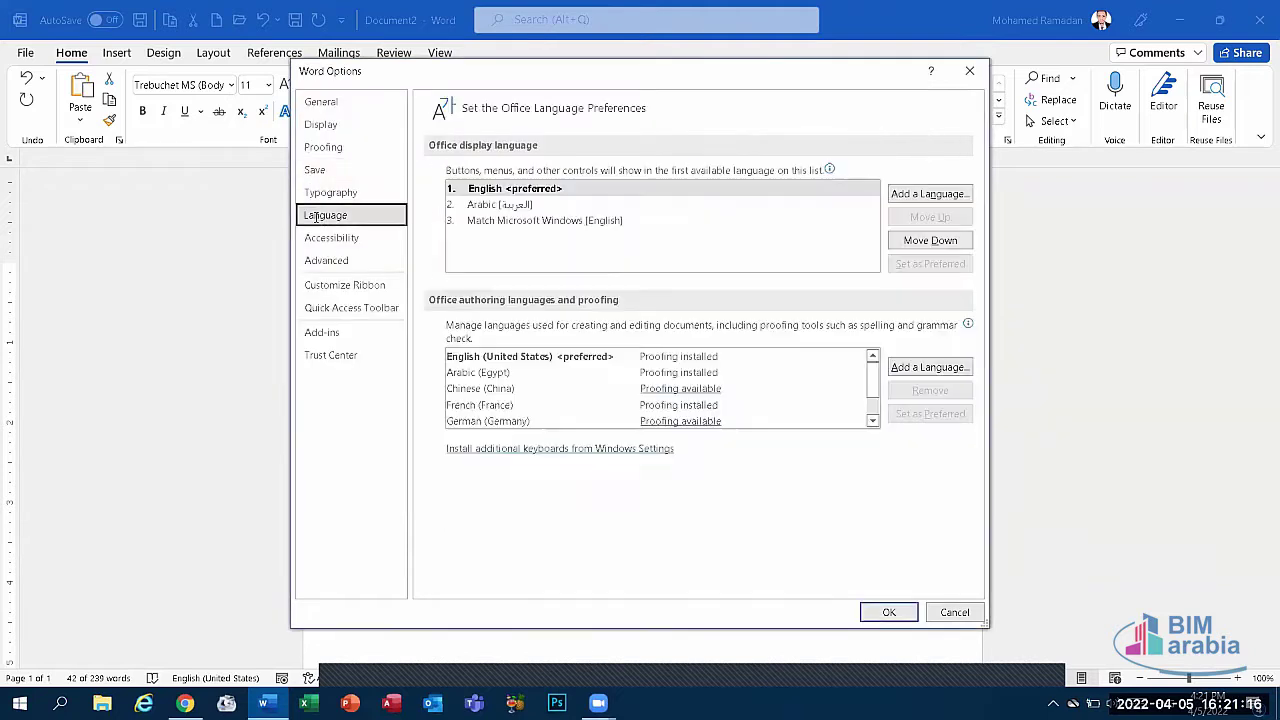
Step: Set Arabic as preferred display language and Arabic (Egypt) as preferred authoring language, accepting the restart notice
click(533, 208)
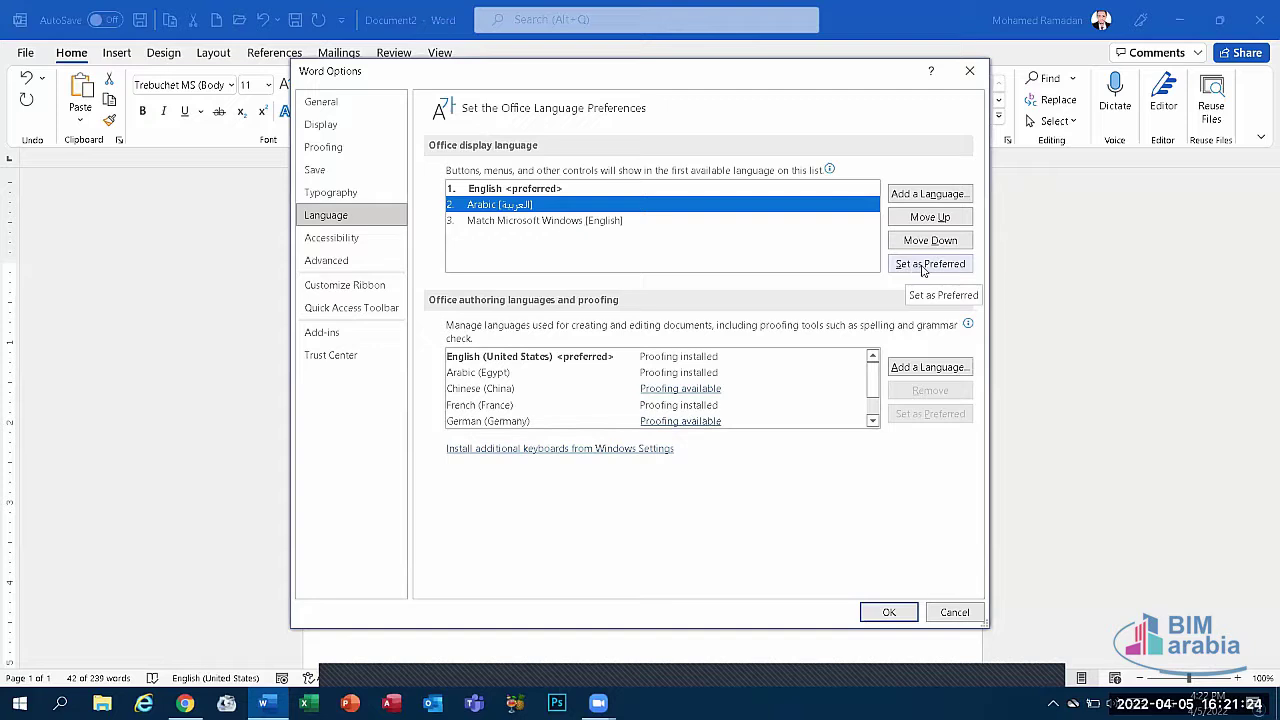
click(922, 266)
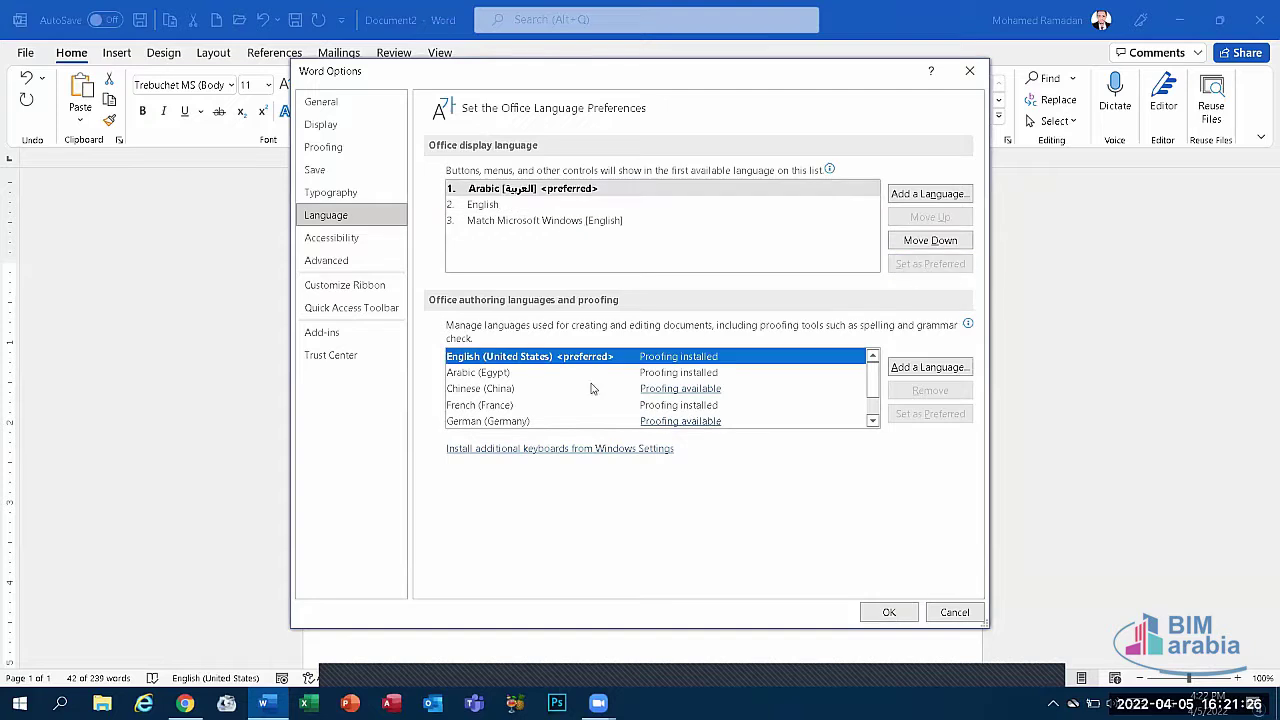
click(468, 374)
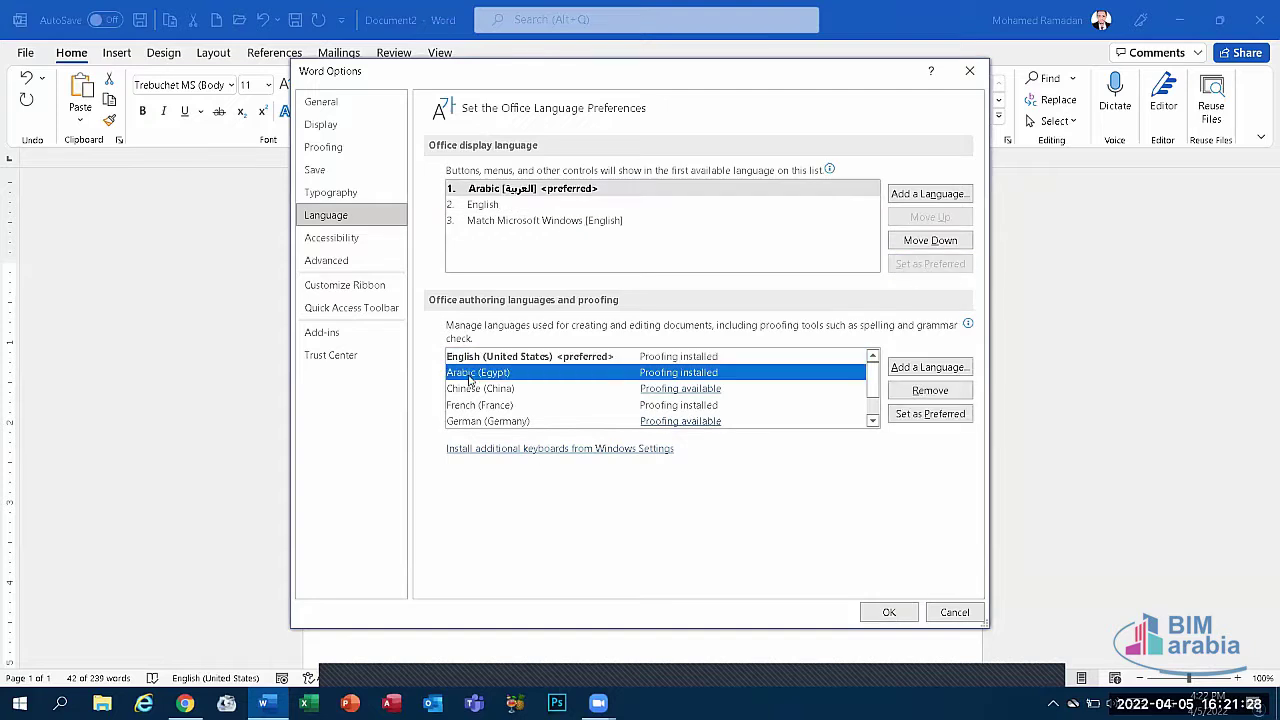
click(922, 418)
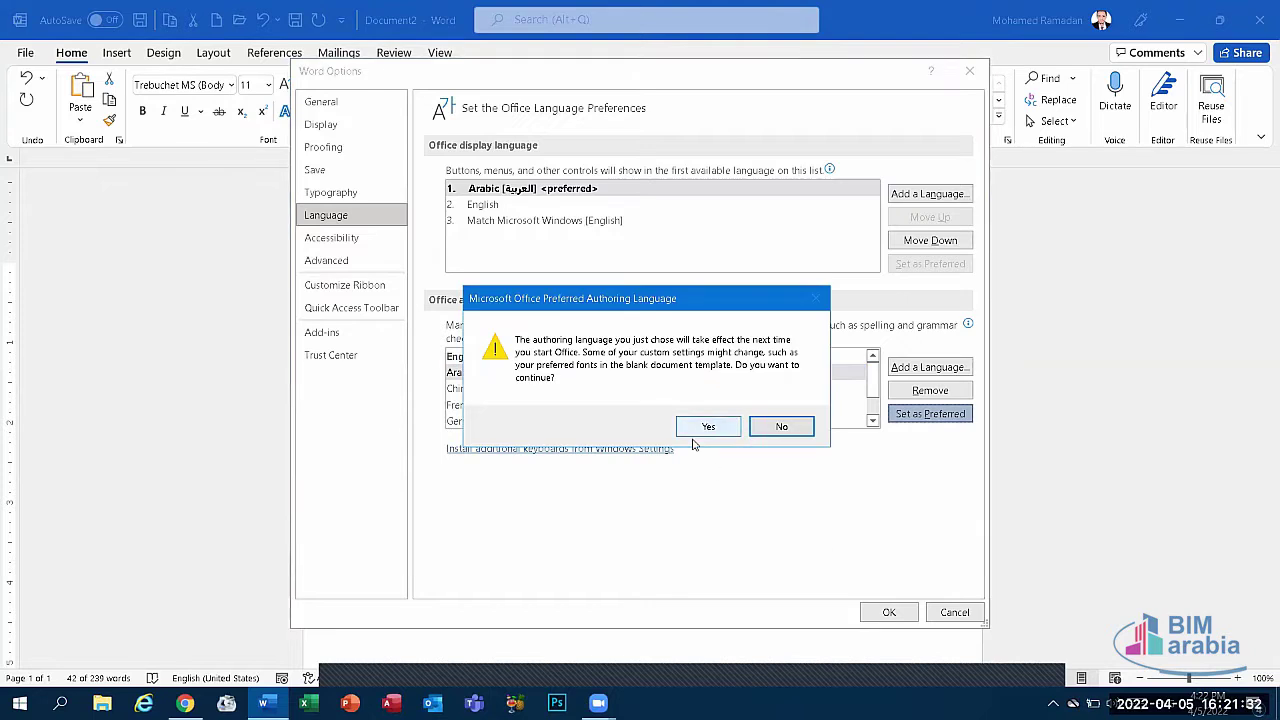
click(699, 433)
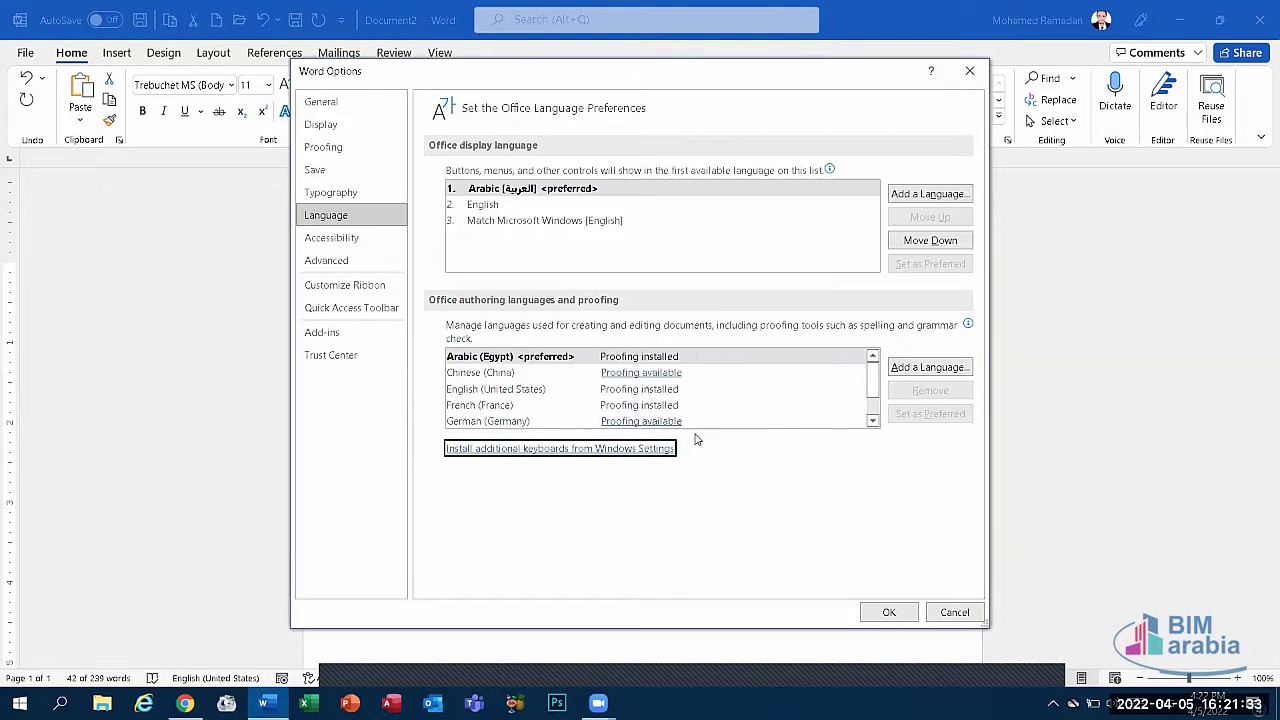
click(886, 610)
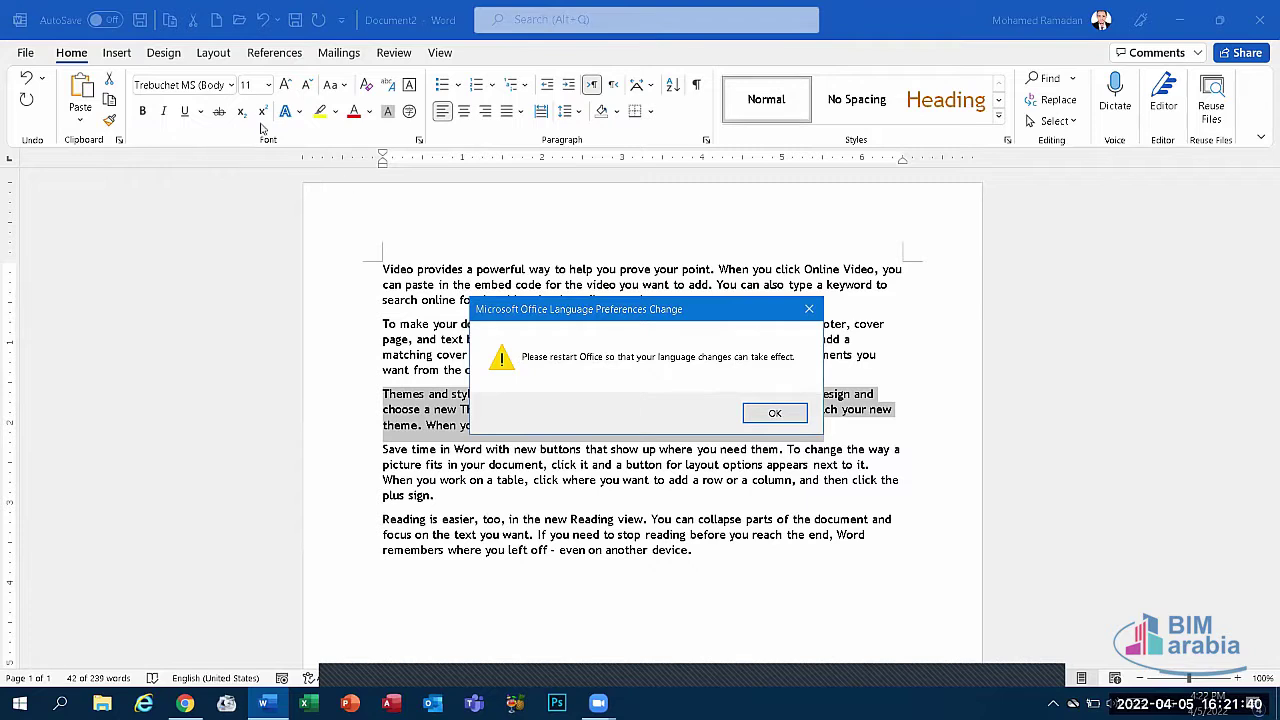
click(768, 430)
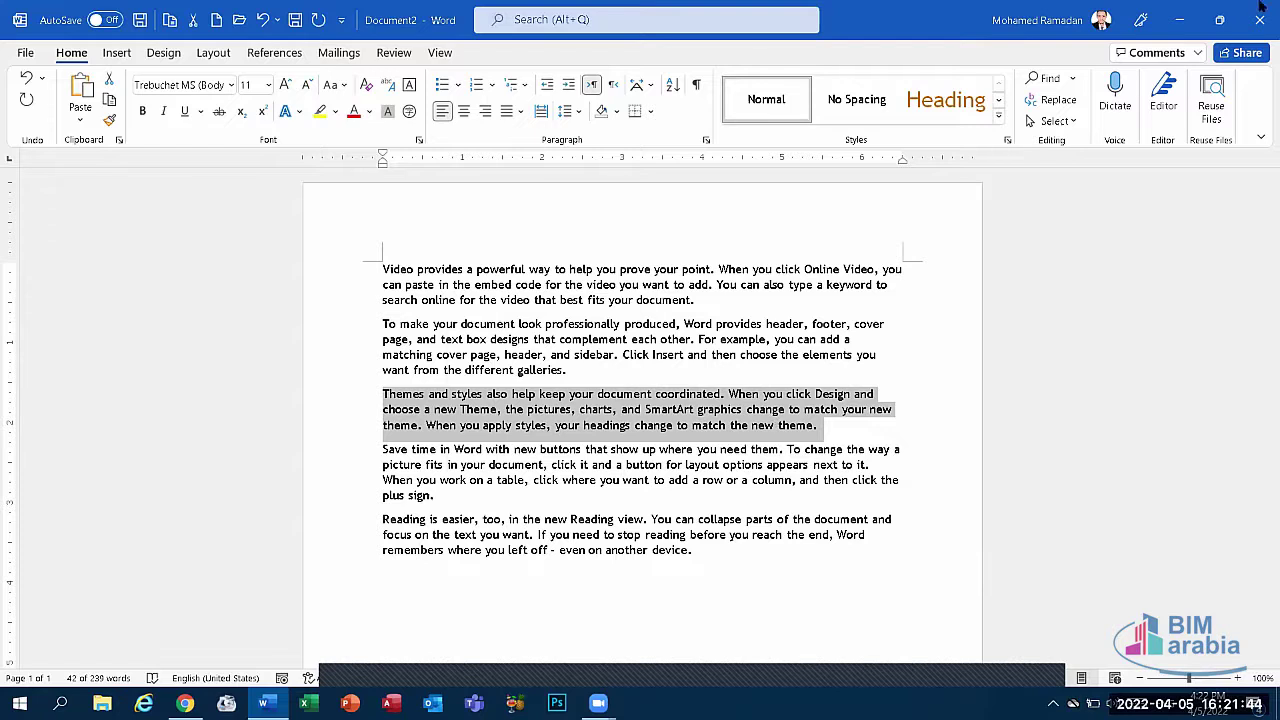
key(alt+F4)
Step: Close Word without saving, reopen New Microsoft Word Document from the desktop, and view Review
click(745, 443)
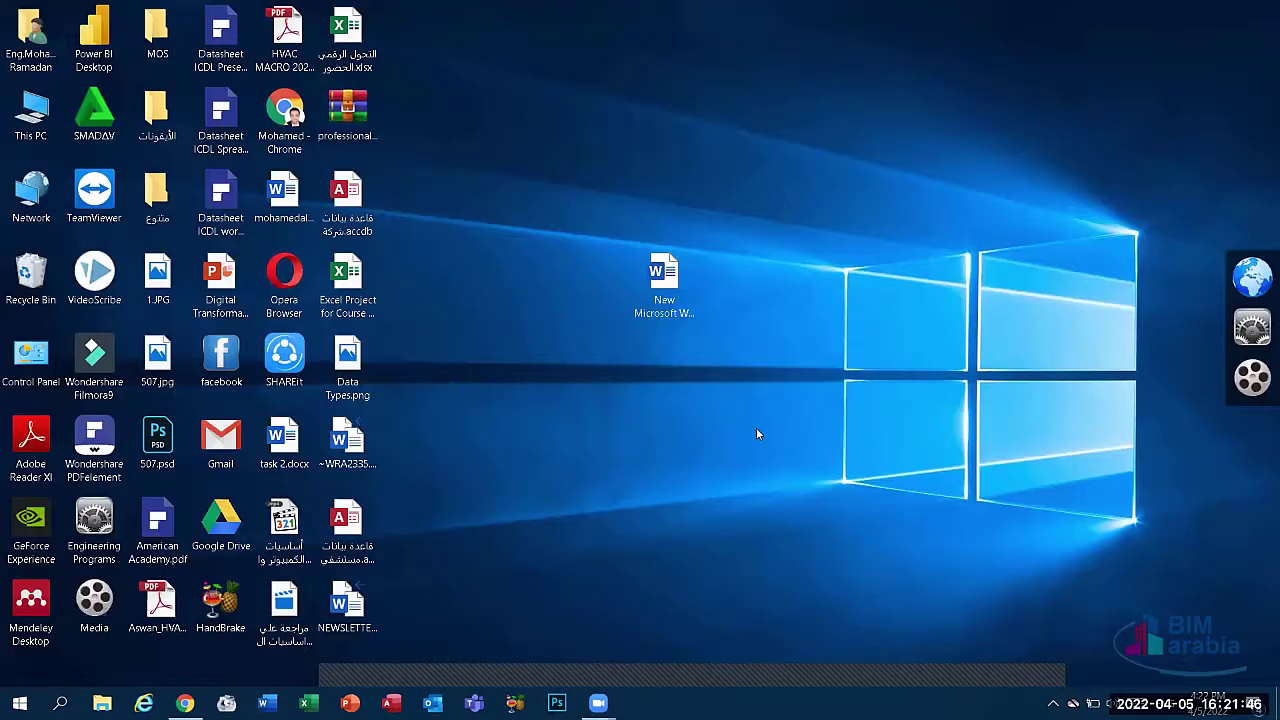
double_click(664, 278)
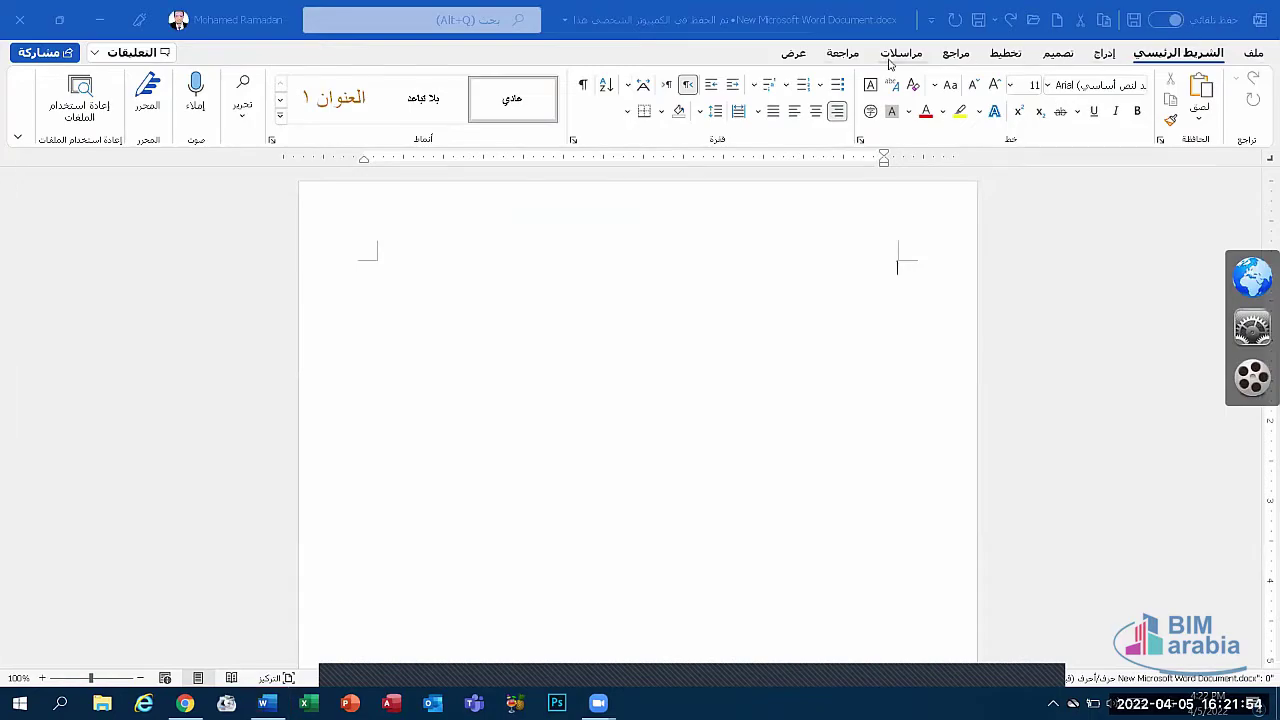
click(847, 58)
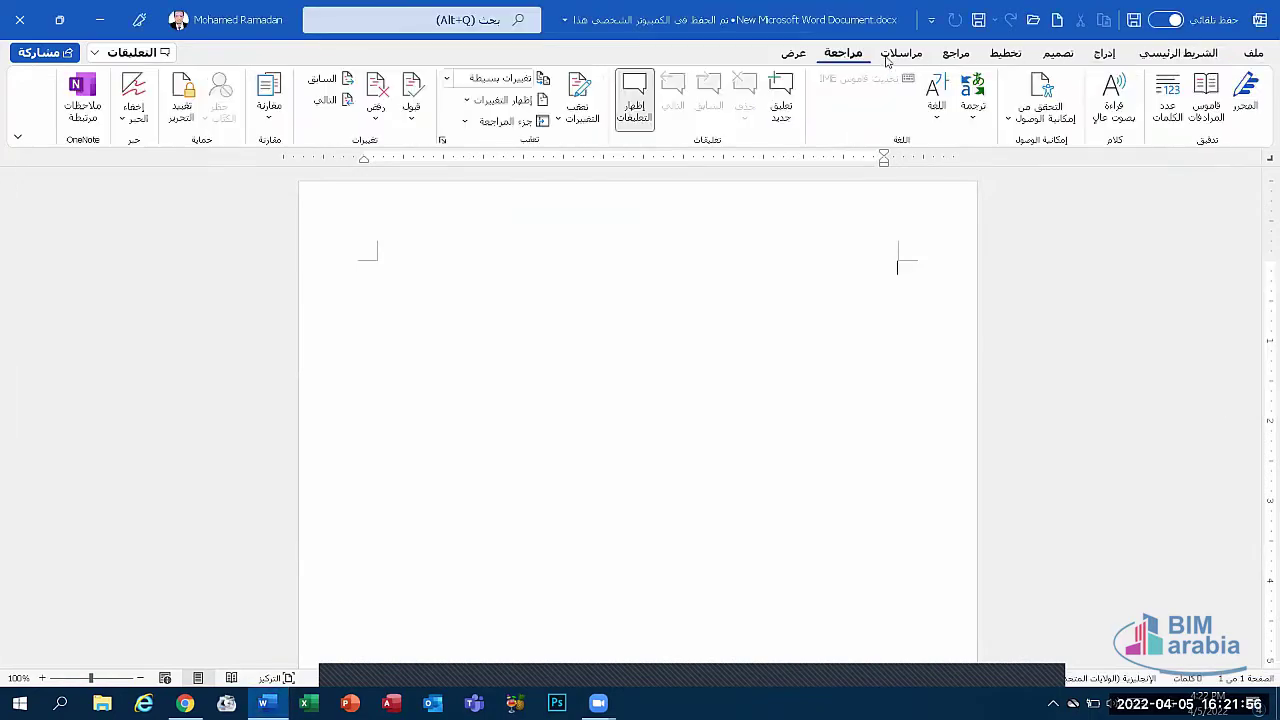
Step: In Word Options Language, select Spanish proofing and launch the Windows keyboard settings
click(1253, 55)
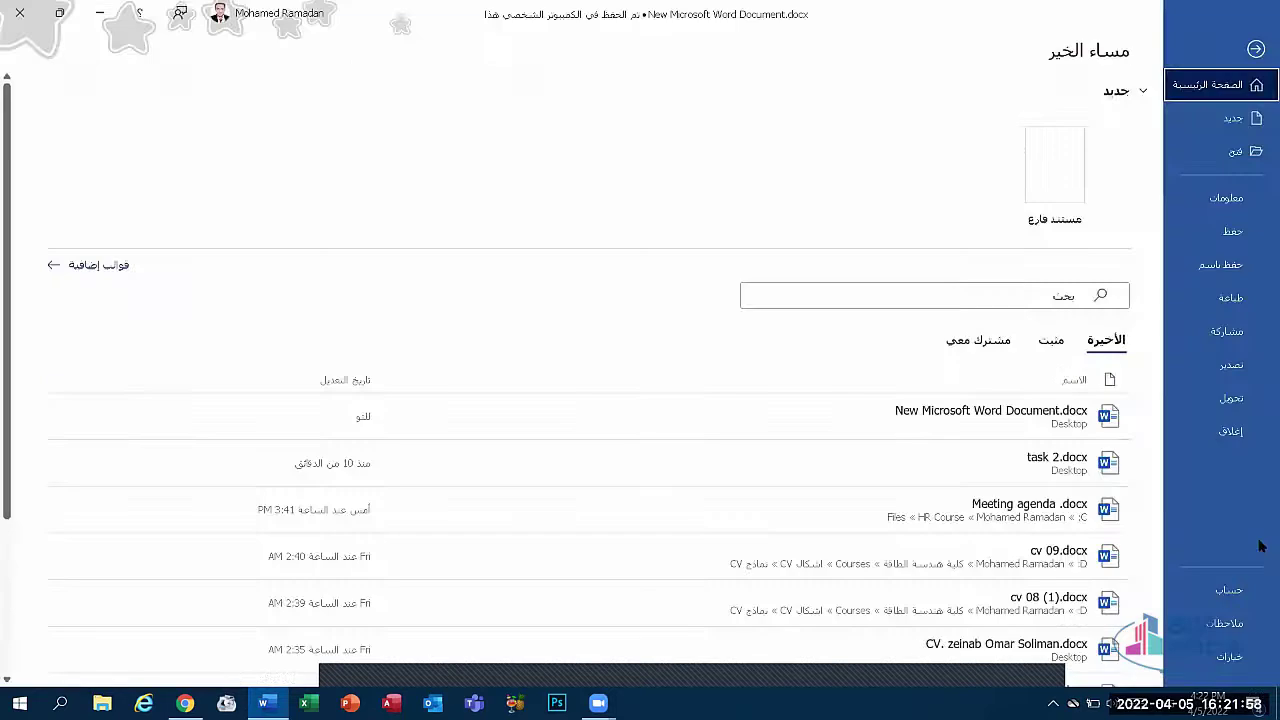
click(1249, 662)
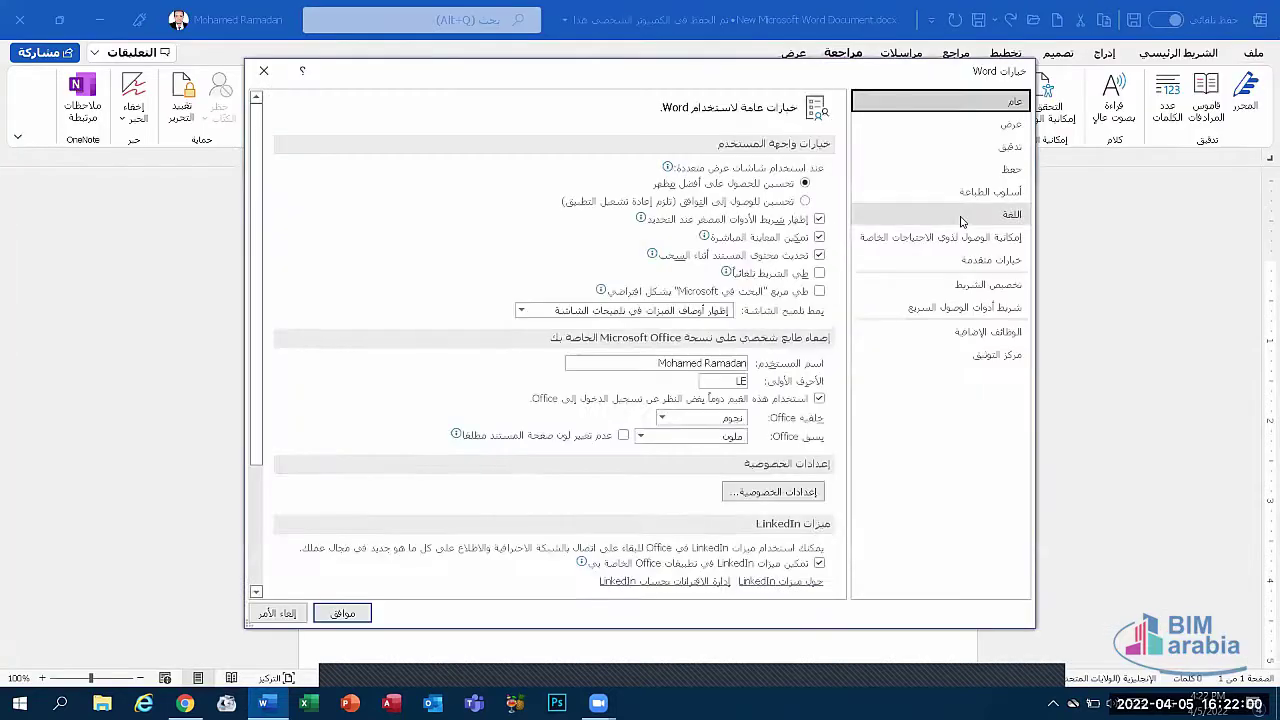
click(1000, 214)
click(776, 347)
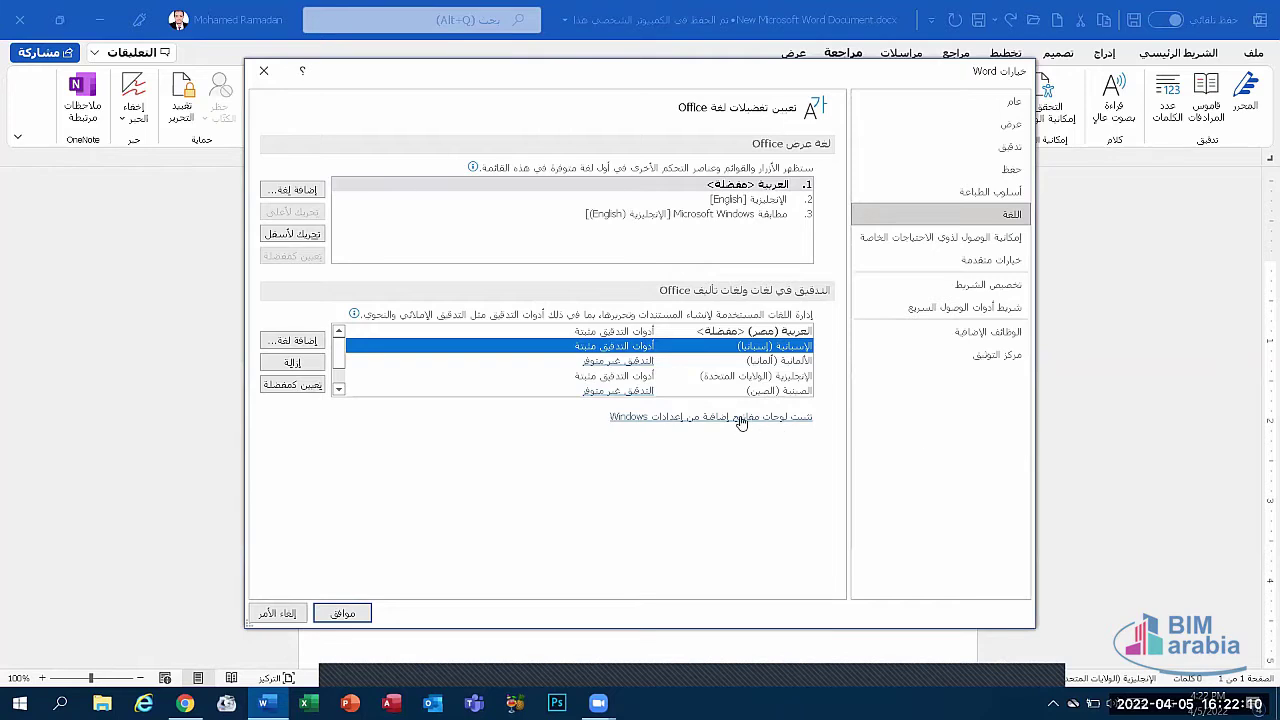
click(741, 421)
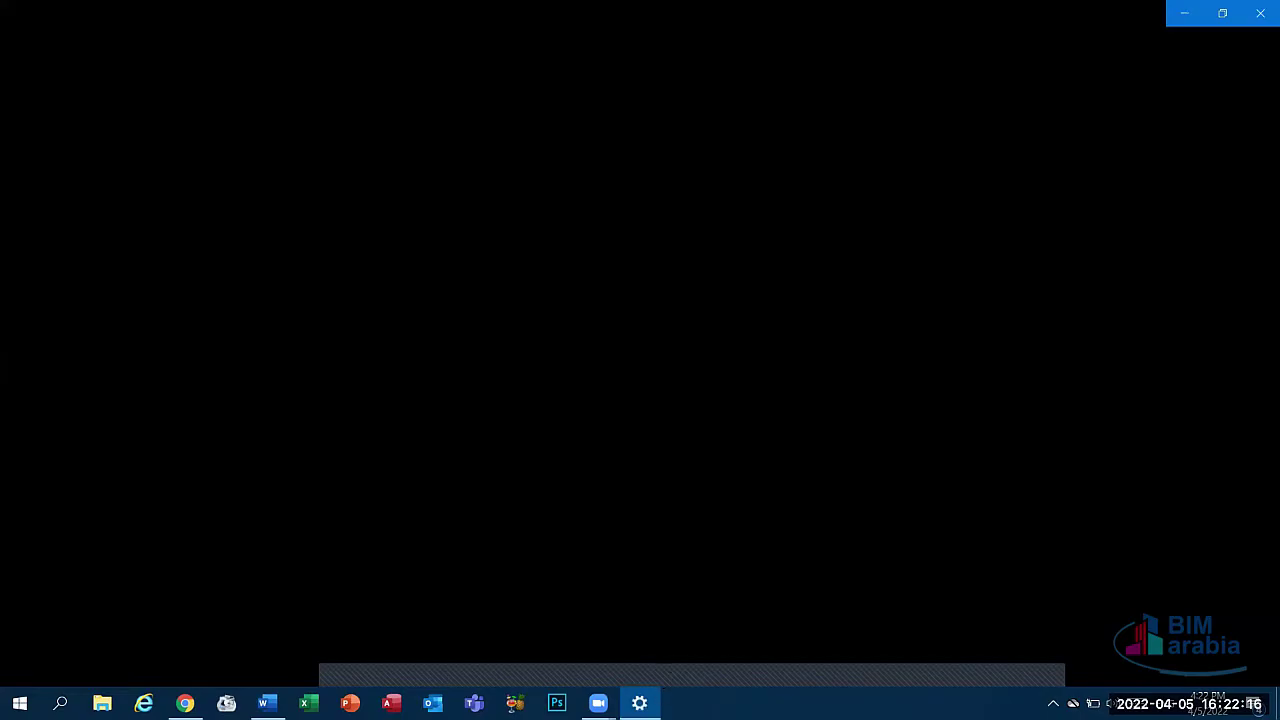
Step: Start adding Arabic (Algeria) as a Windows language, then cancel the installation
mouse_move(640, 703)
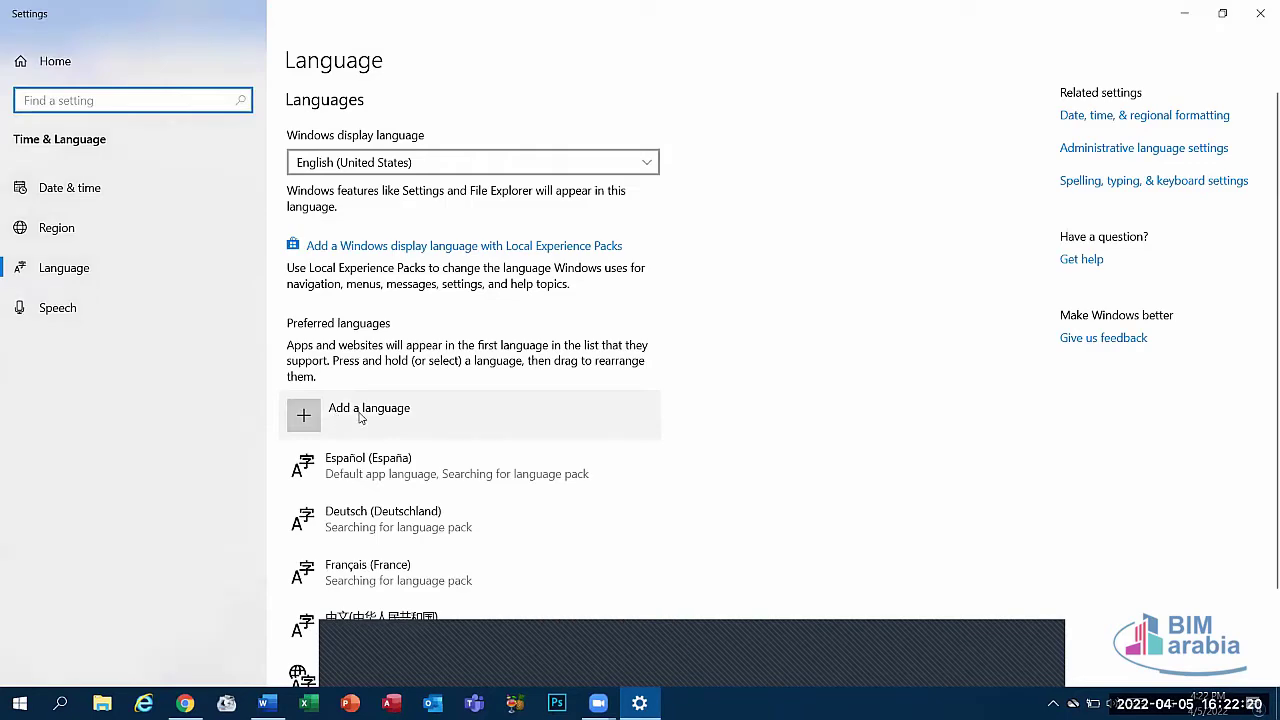
click(361, 418)
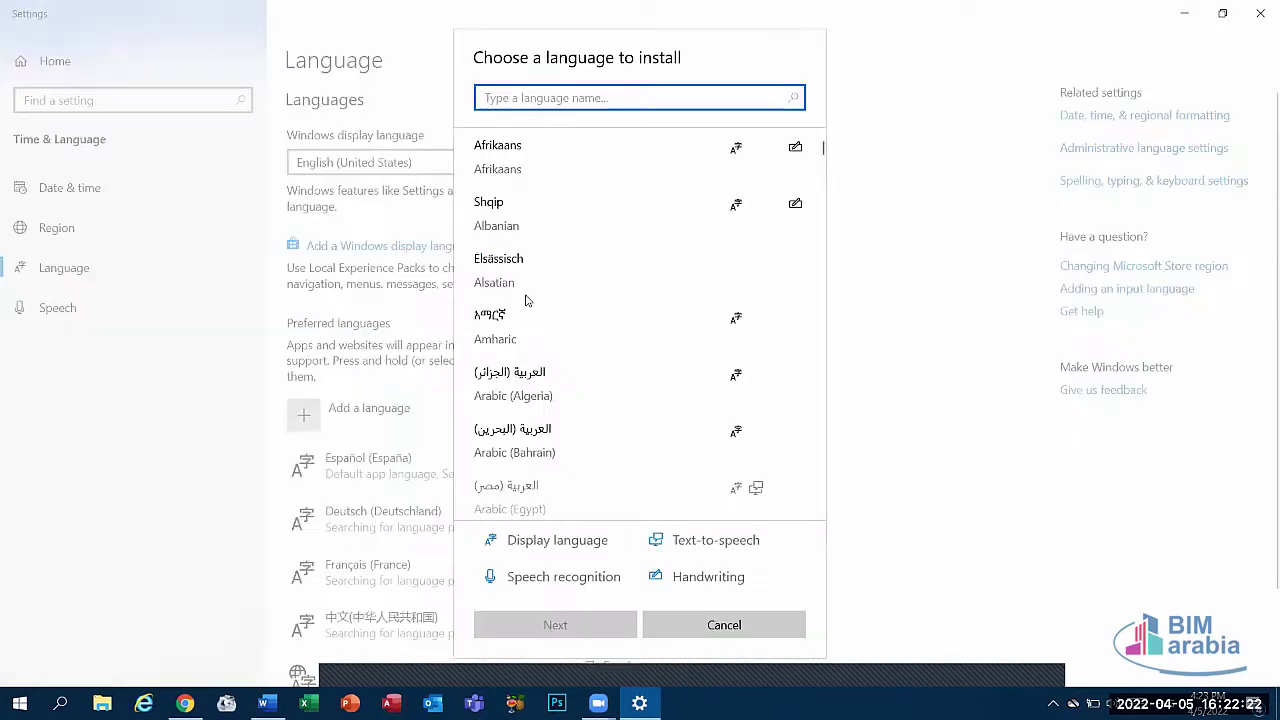
click(510, 384)
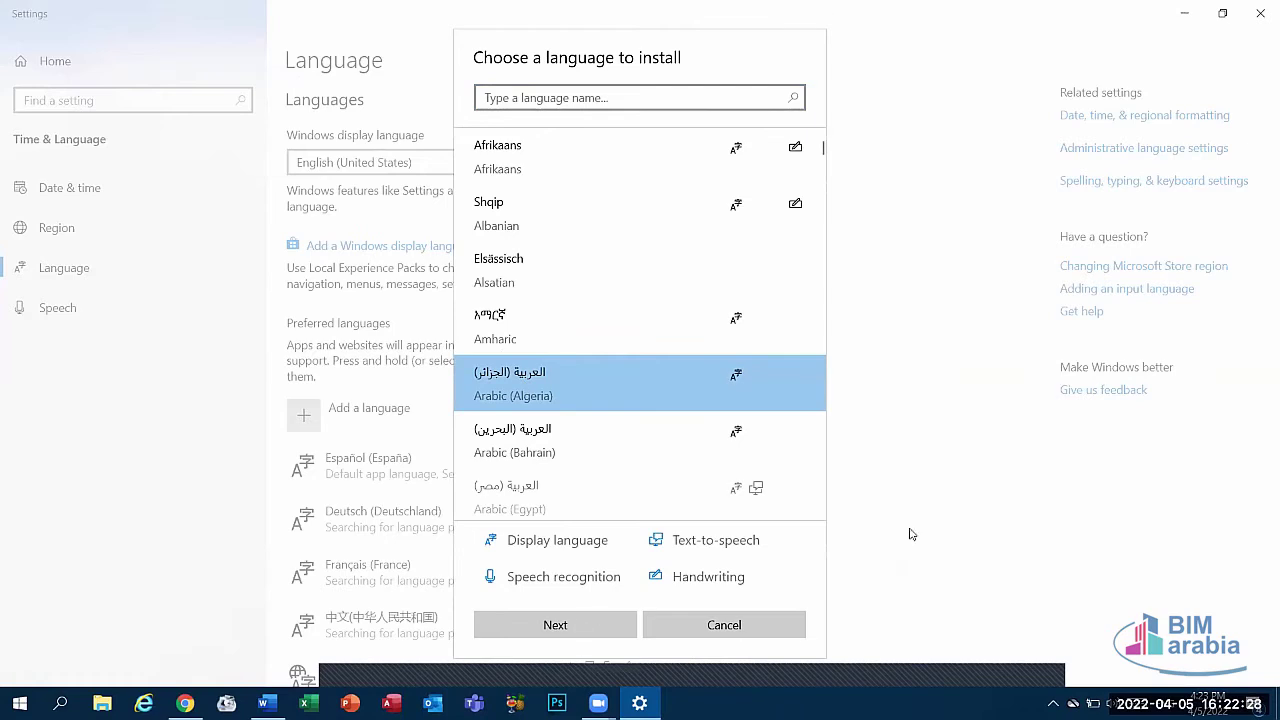
click(733, 628)
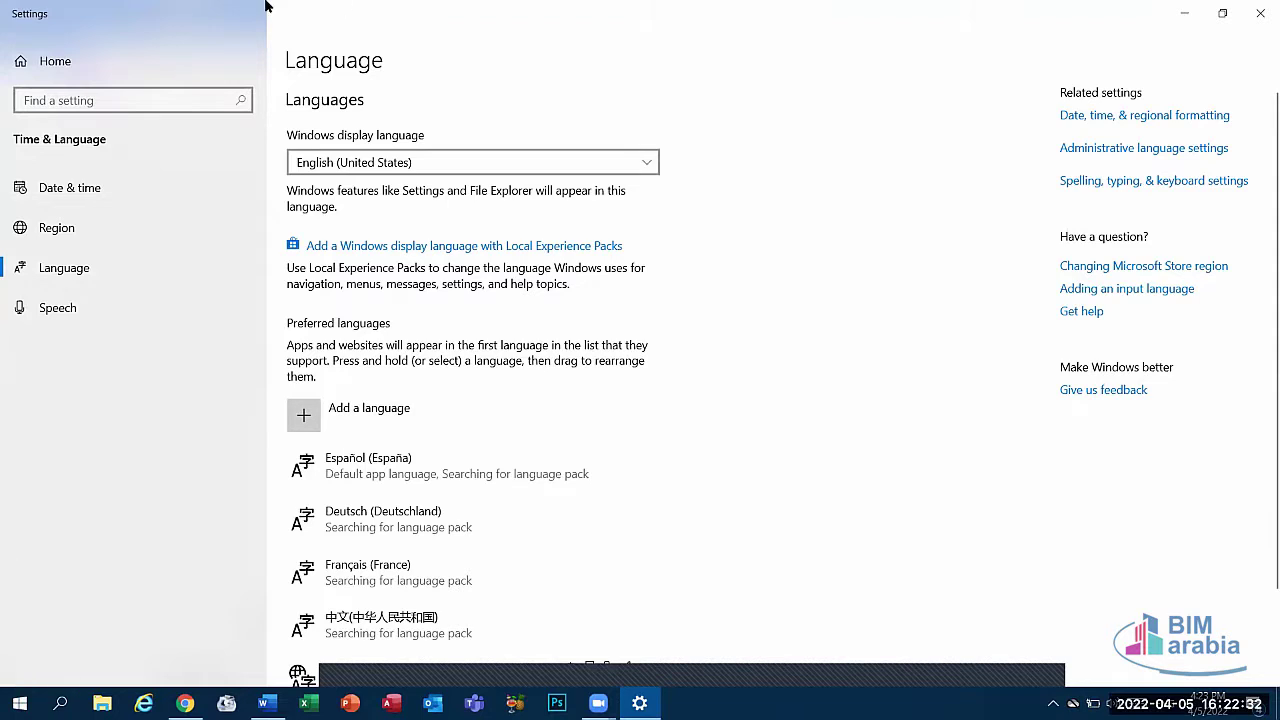
Step: Go from Settings Home through Time & Language to the Windows Language page
click(53, 62)
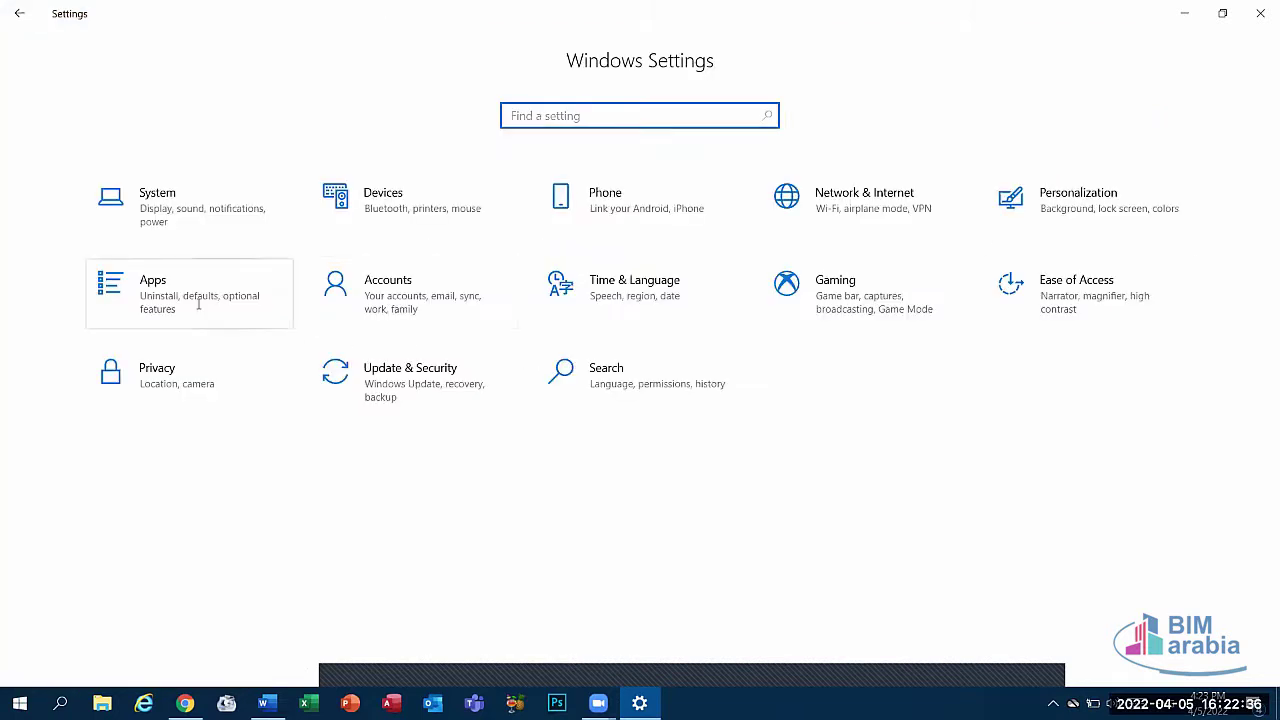
click(631, 280)
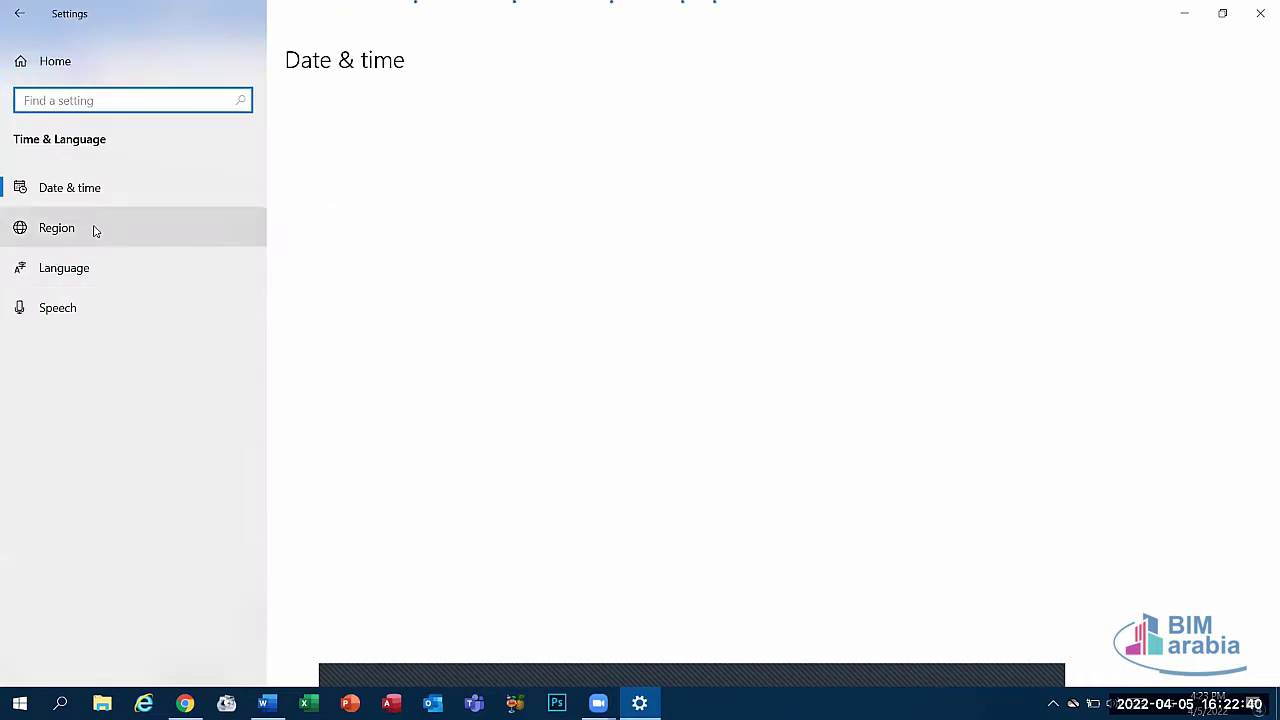
click(90, 267)
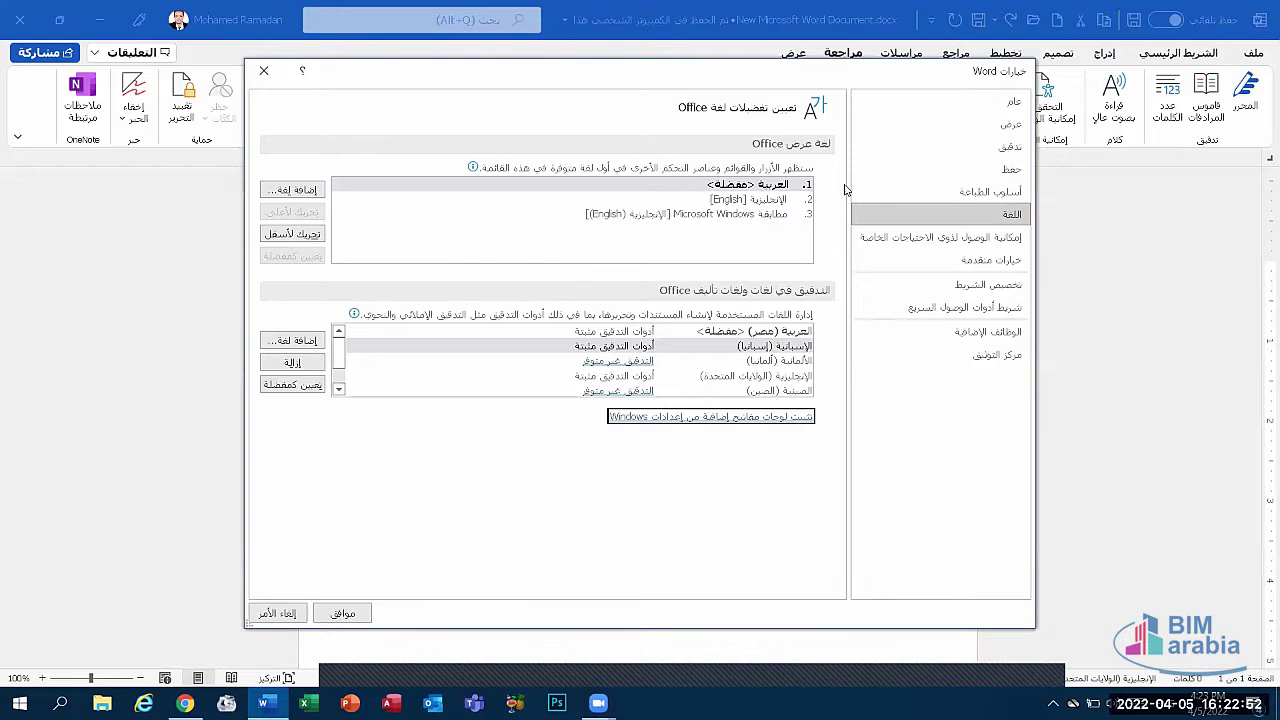
Step: Move English to the top of display languages and make English (United States) the default authoring language
click(757, 203)
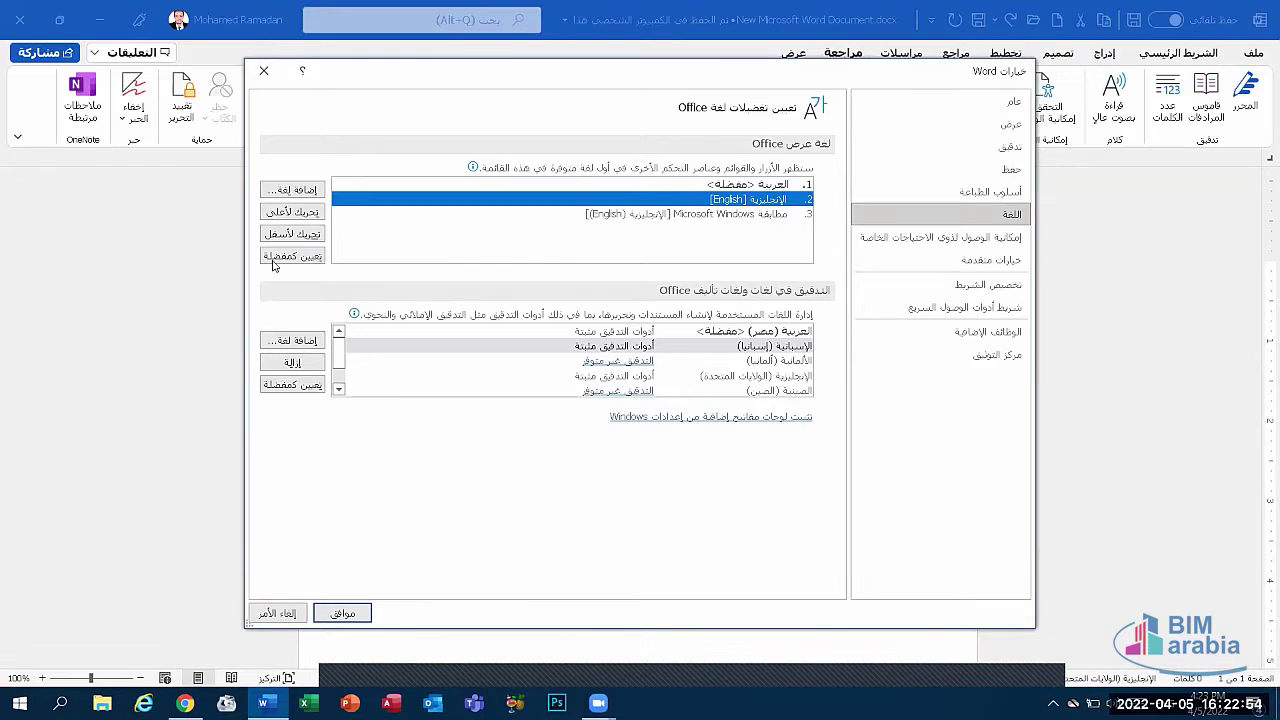
click(292, 257)
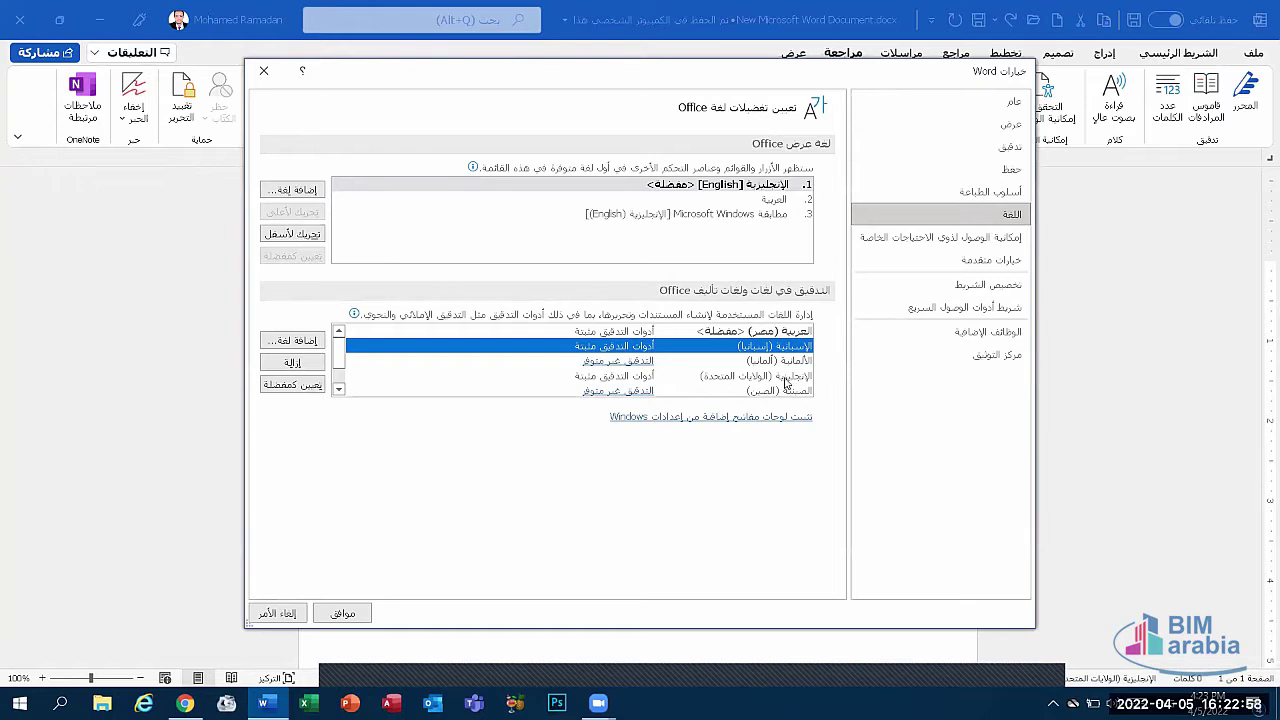
click(787, 377)
click(292, 384)
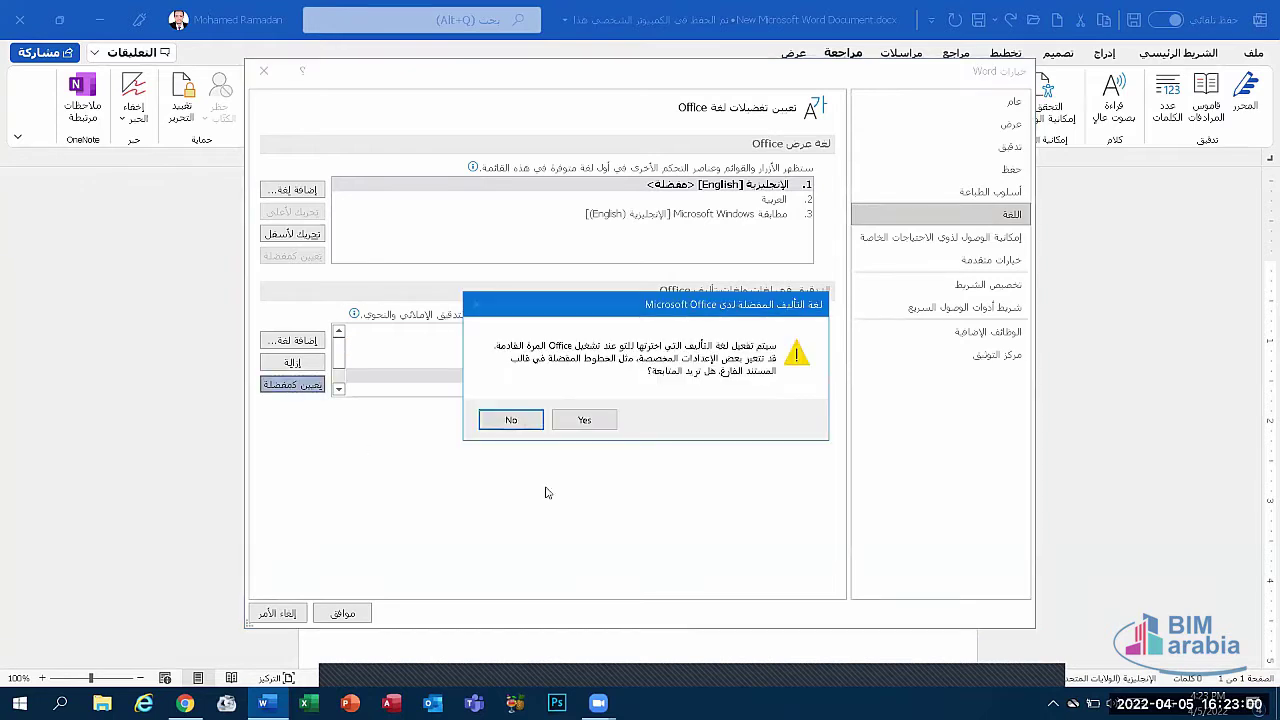
click(569, 421)
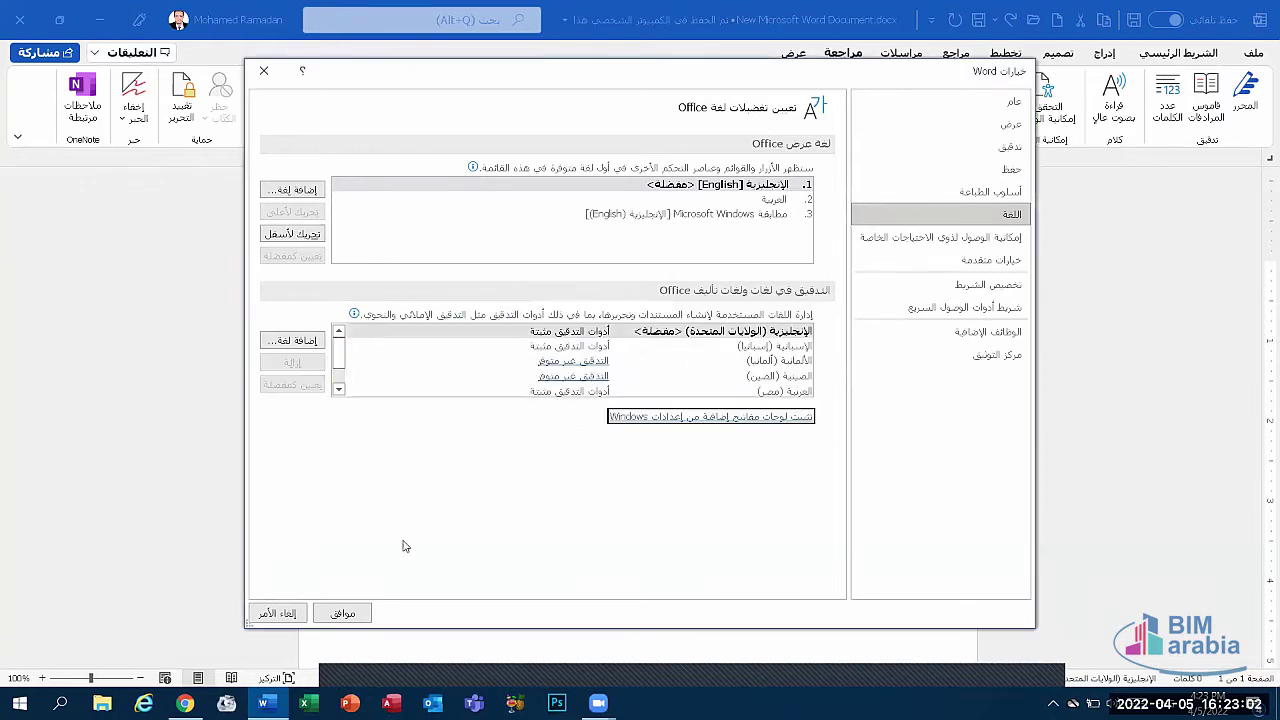
Step: Apply the language changes, acknowledge the restart notice, and reopen Word Options
click(345, 613)
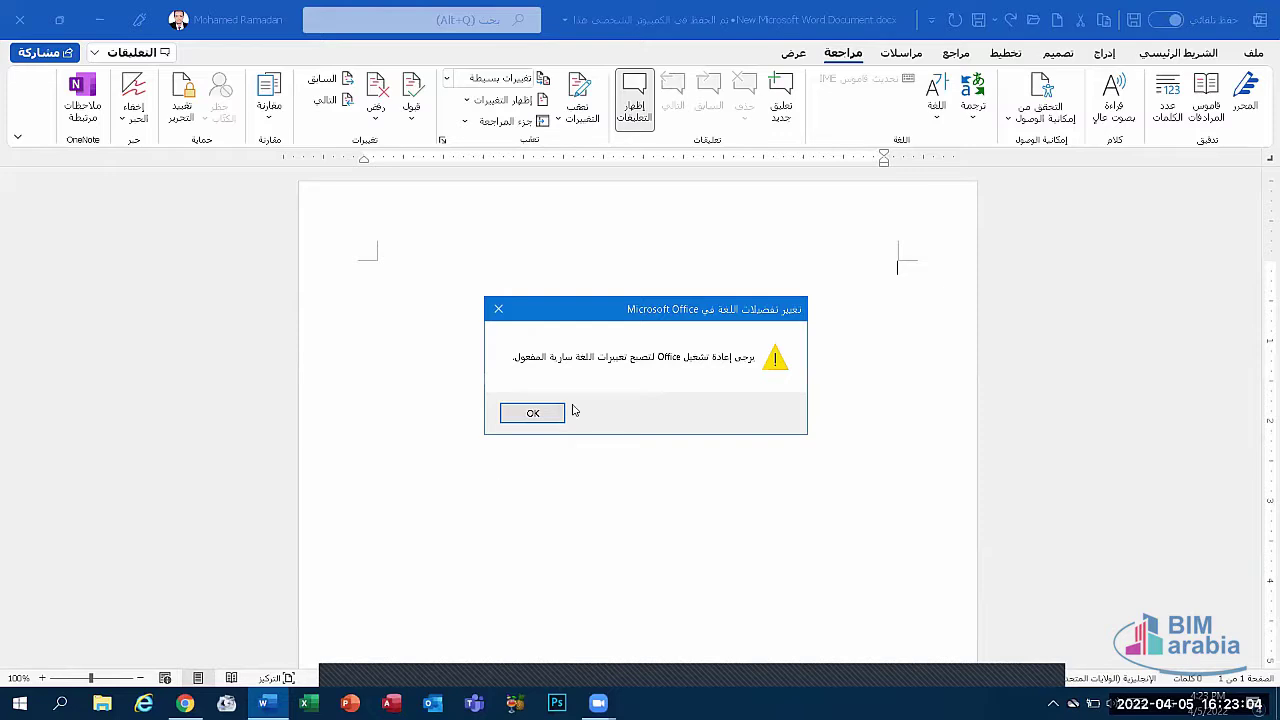
click(545, 413)
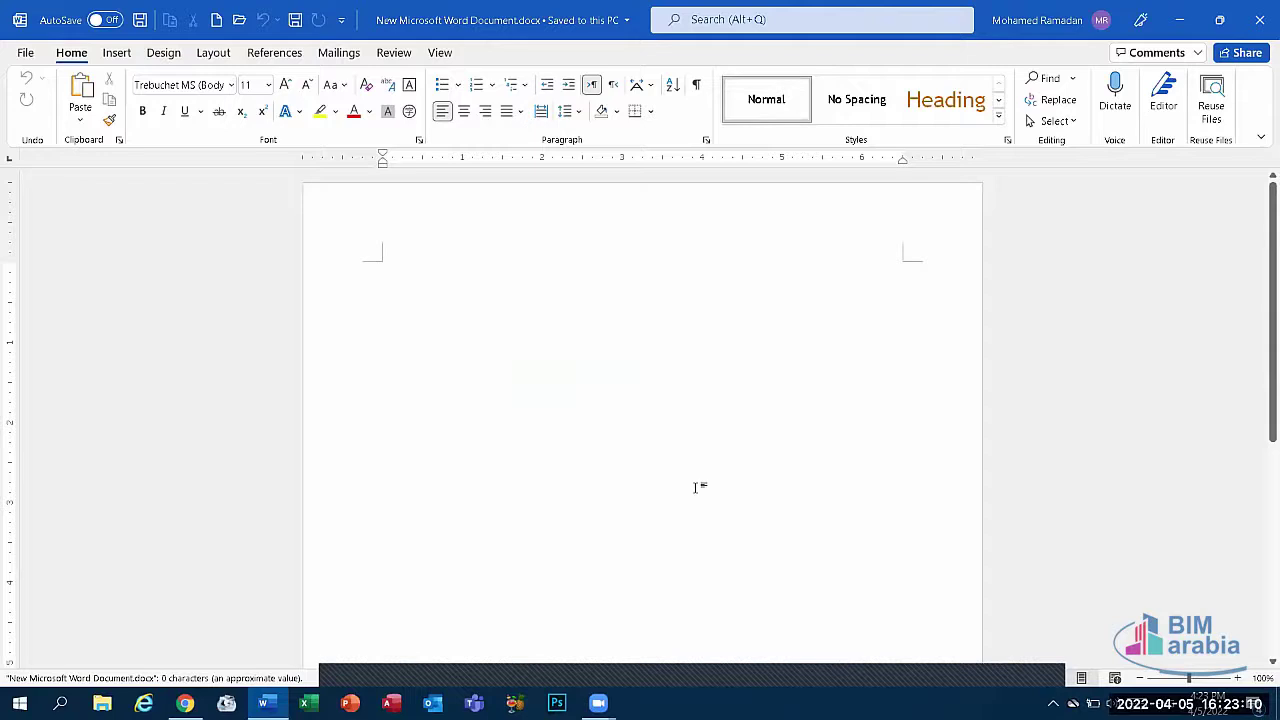
click(22, 53)
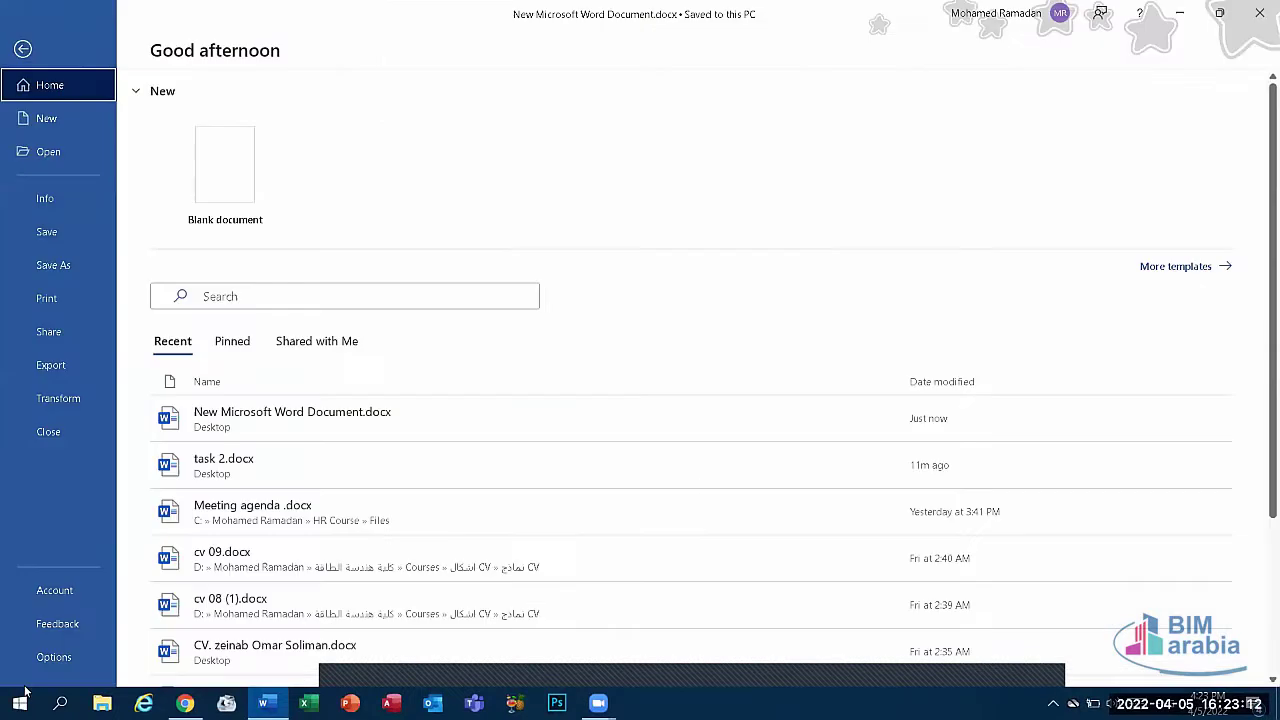
click(45, 657)
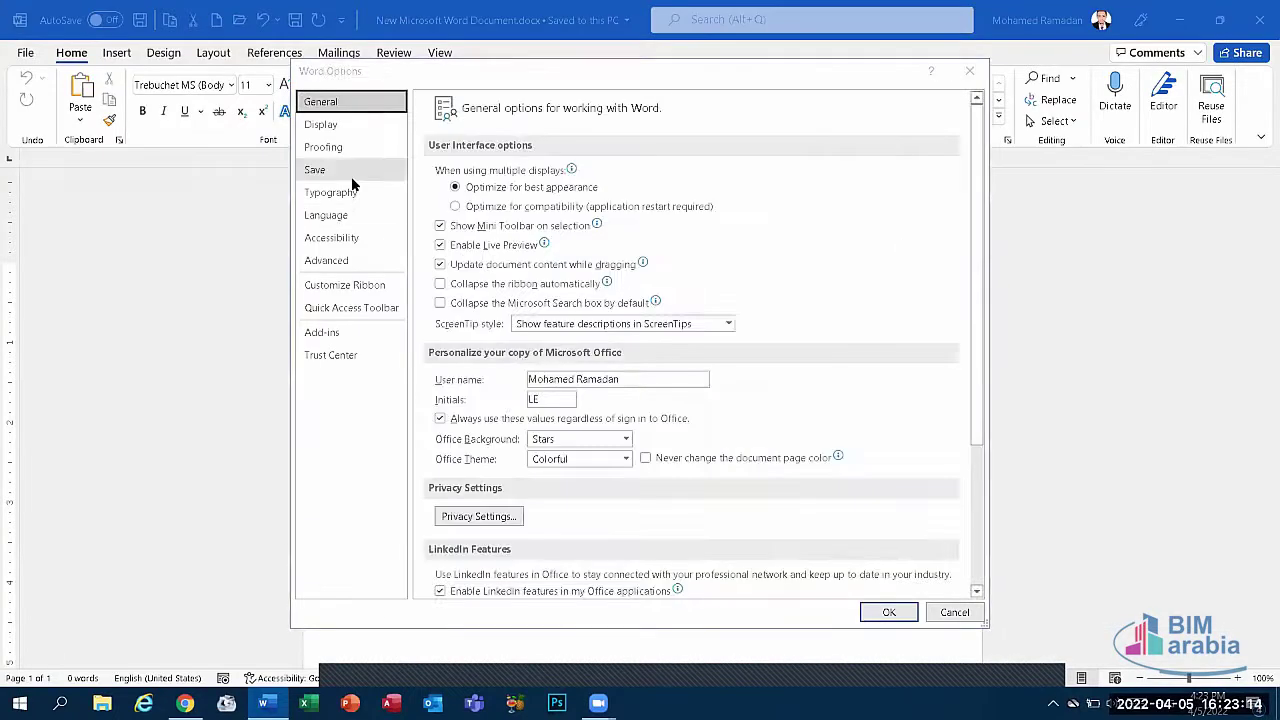
Step: Check Language, then in Advanced scroll to Show document content and open the Numeral dropdown
click(359, 217)
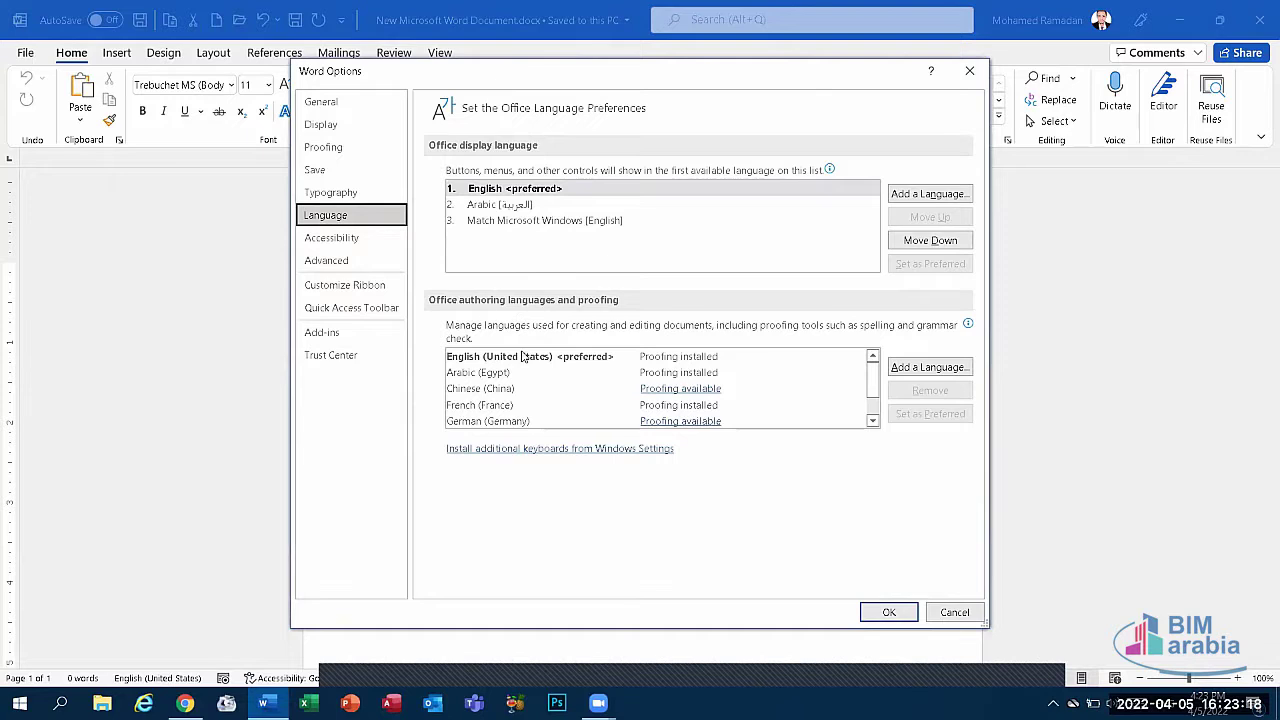
mouse_move(701, 338)
click(340, 261)
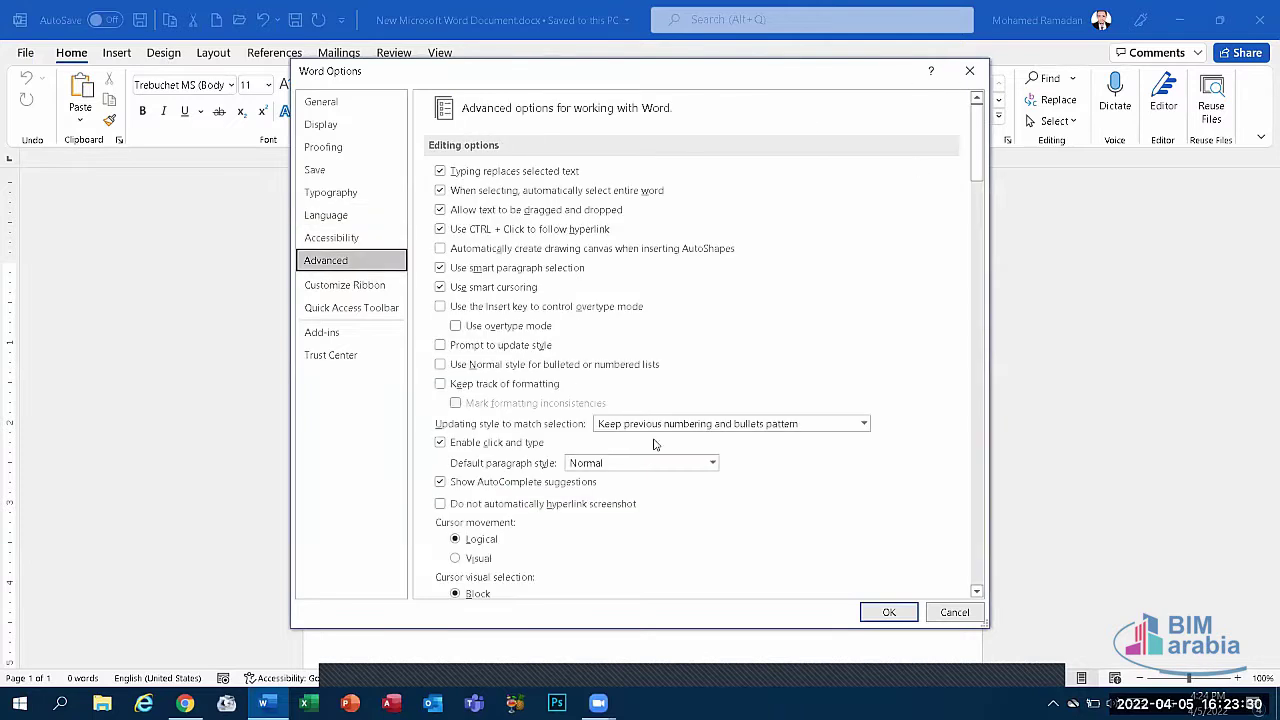
scroll(643, 394, down, 3)
scroll(634, 394, down, 3)
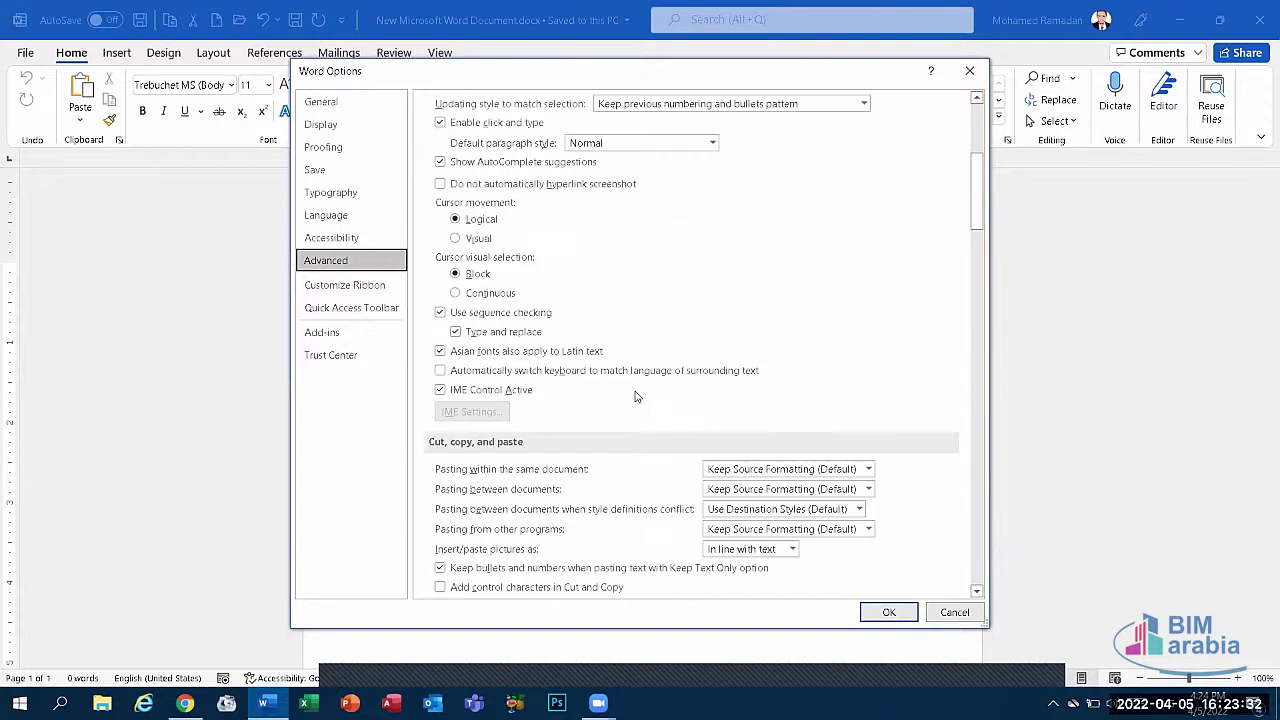
scroll(634, 394, down, 10)
scroll(618, 400, down, 3)
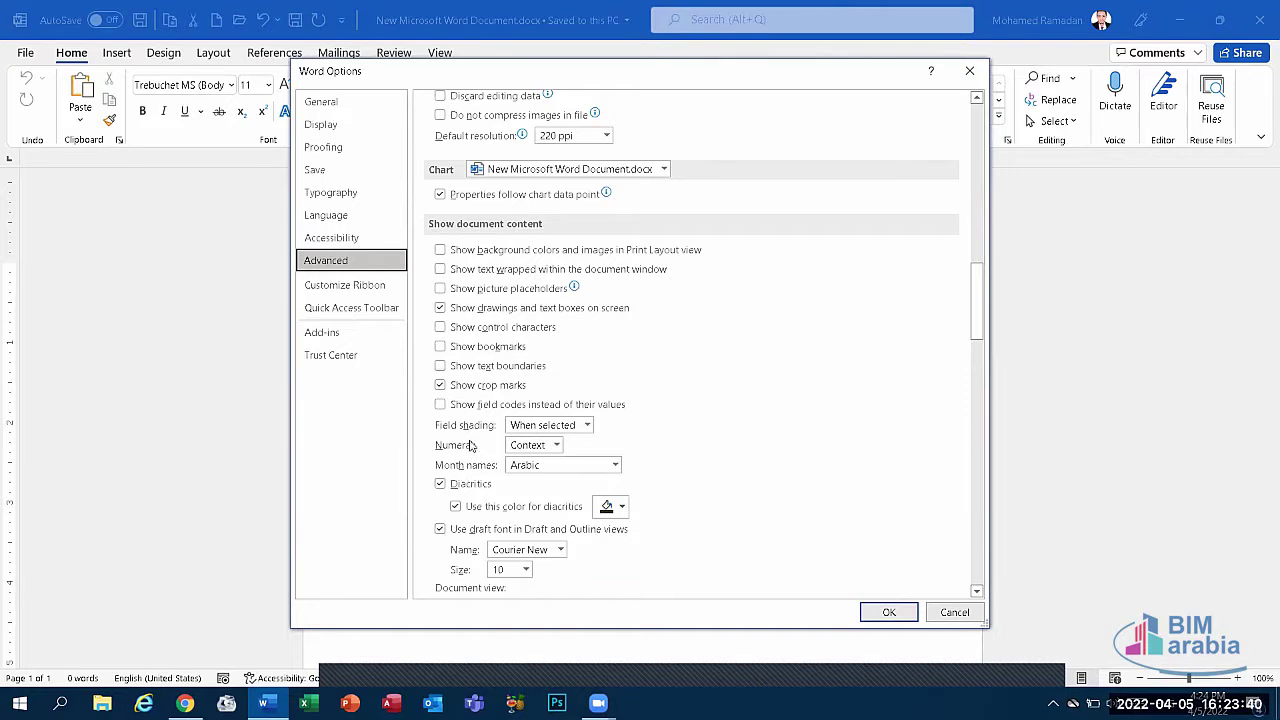
click(556, 445)
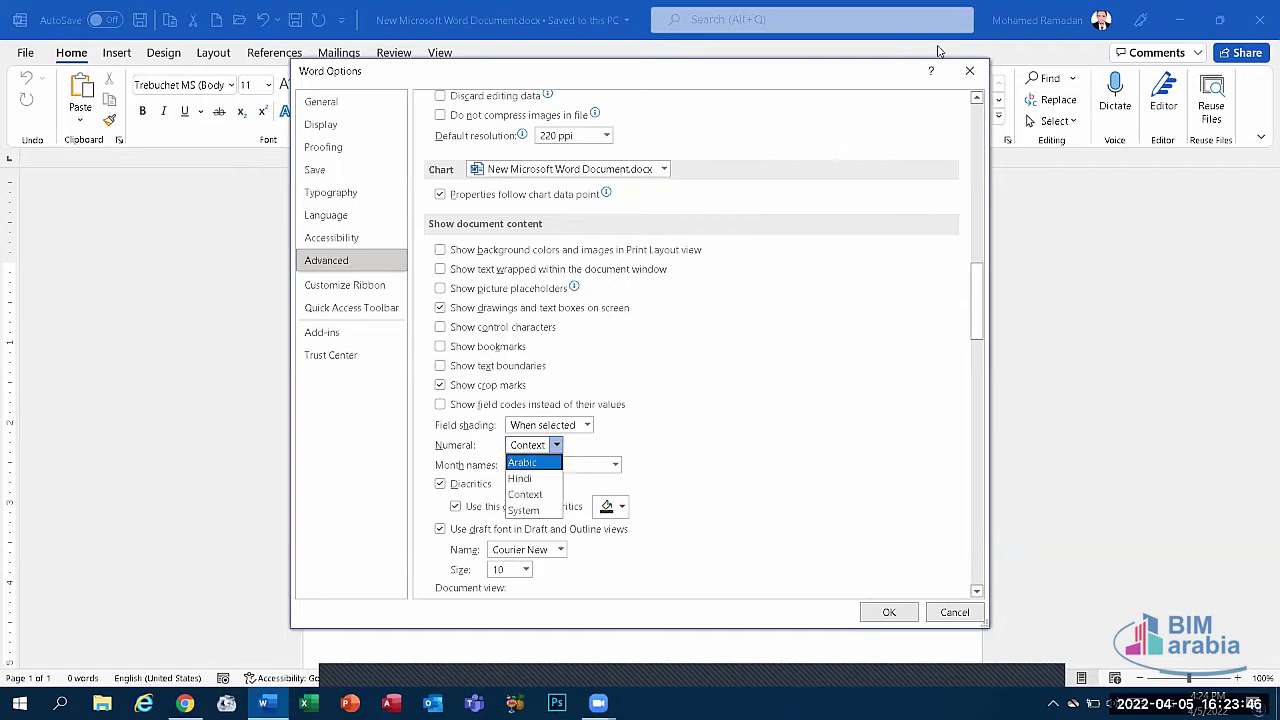
Step: Close Word Options, type 12 on the first line, then select and delete it
click(968, 75)
click(968, 75)
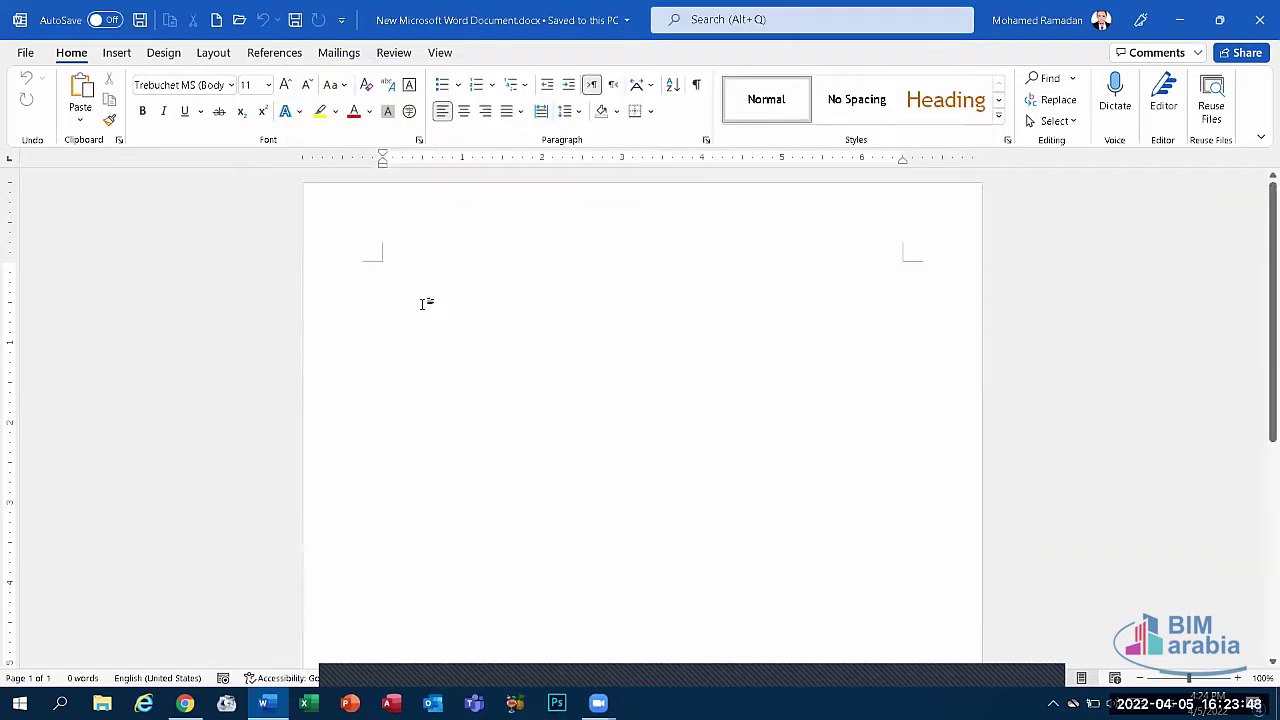
text(12)
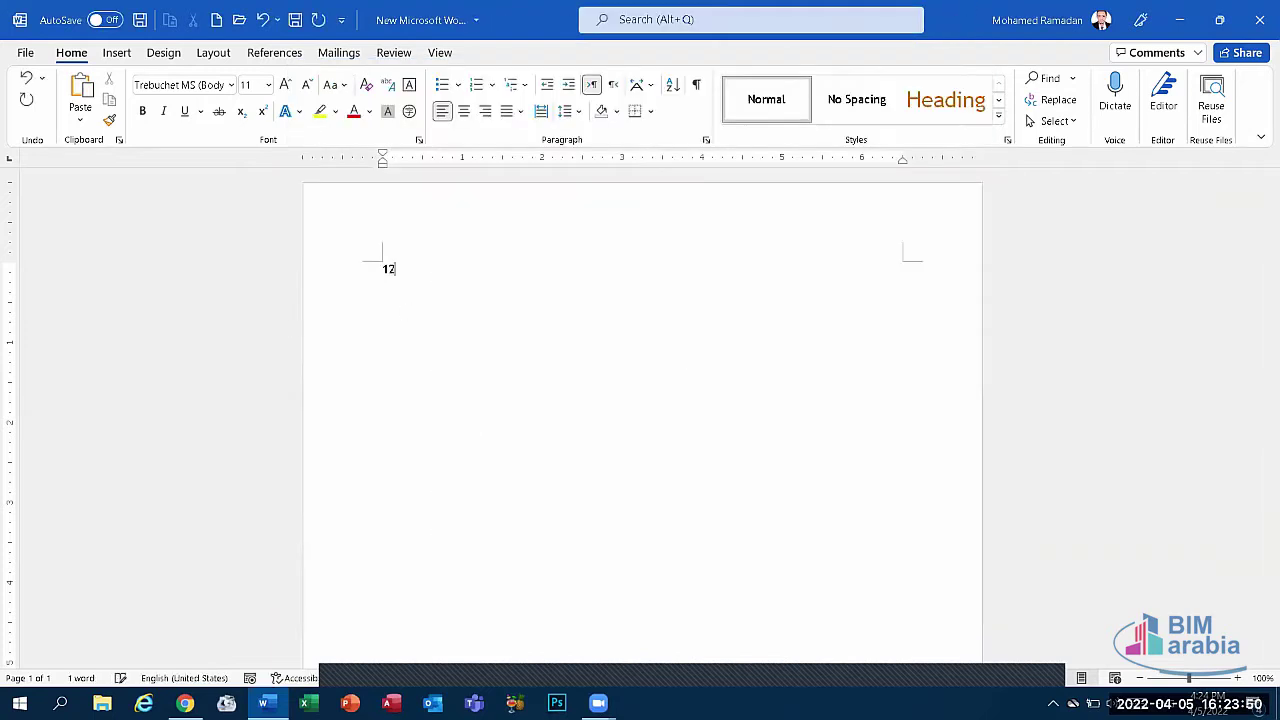
drag(404, 265, 338, 265)
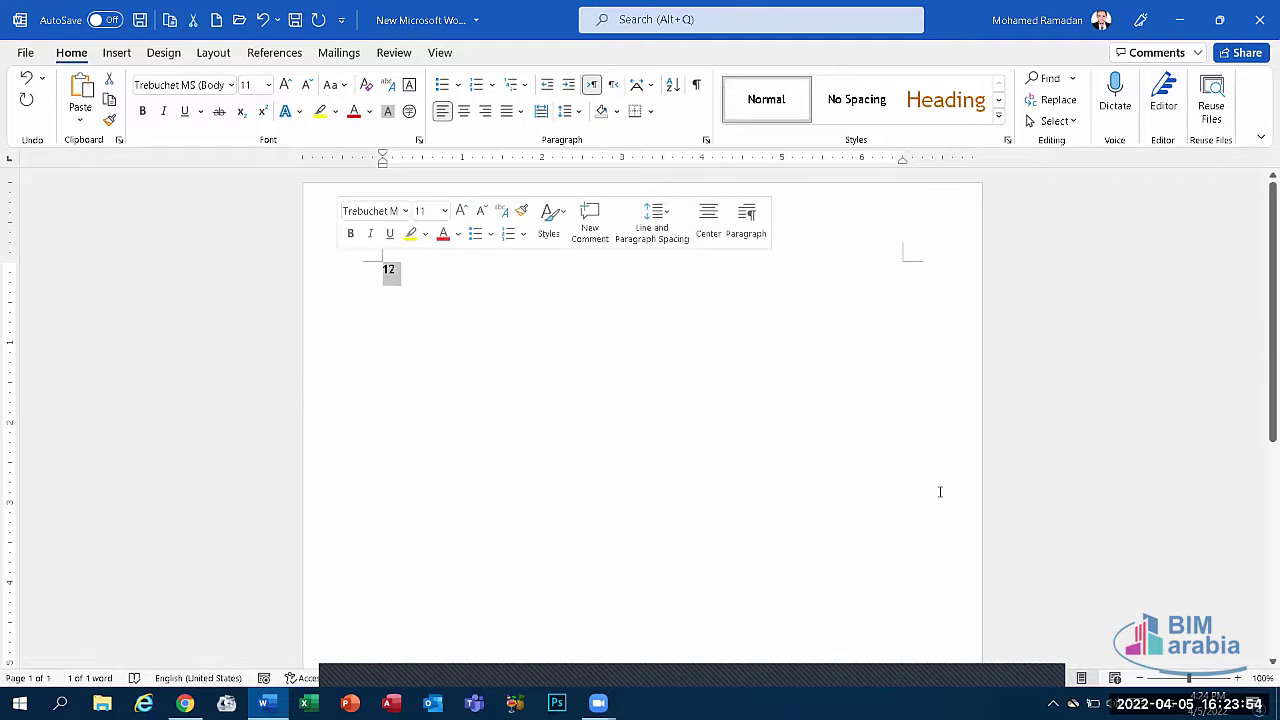
click(500, 271)
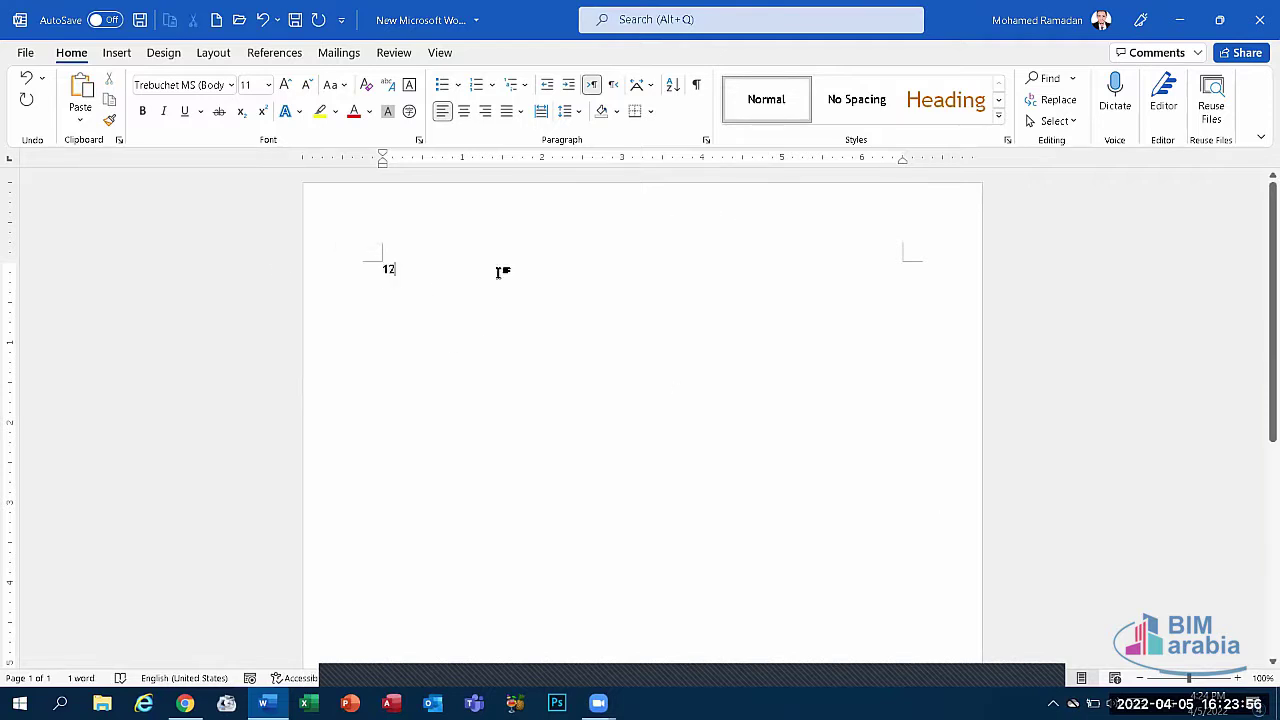
click(280, 271)
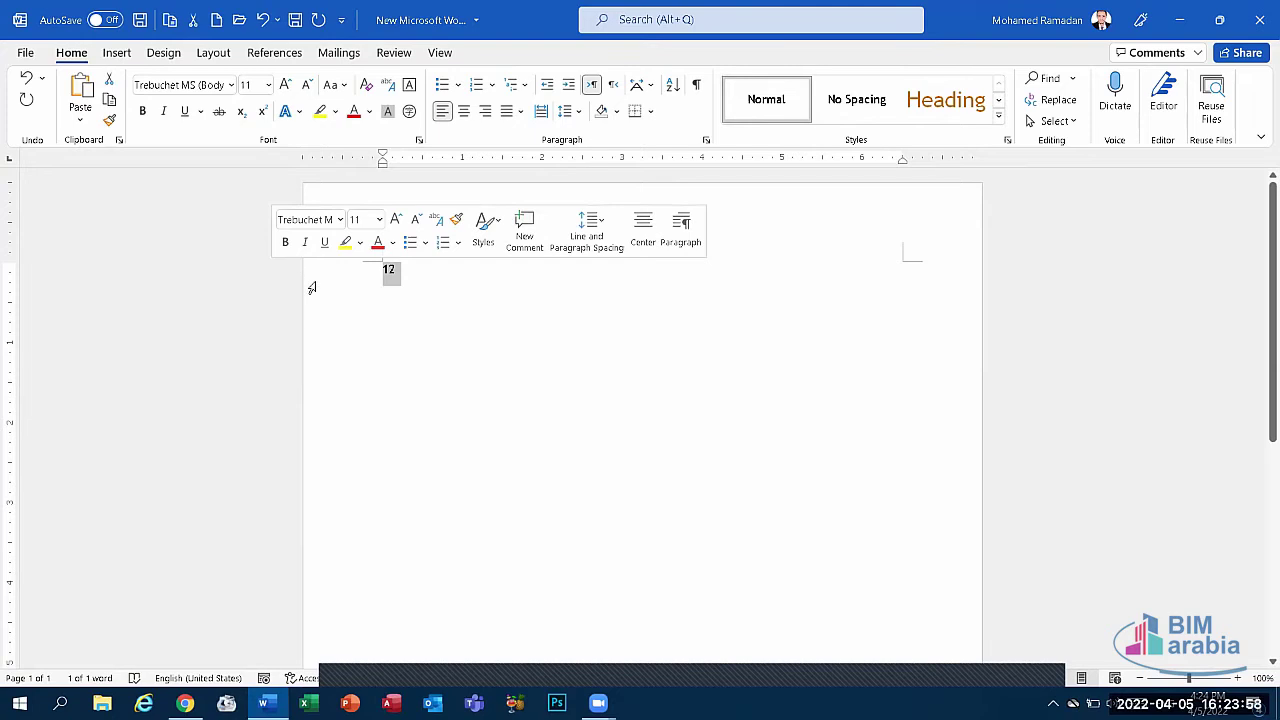
key(Delete)
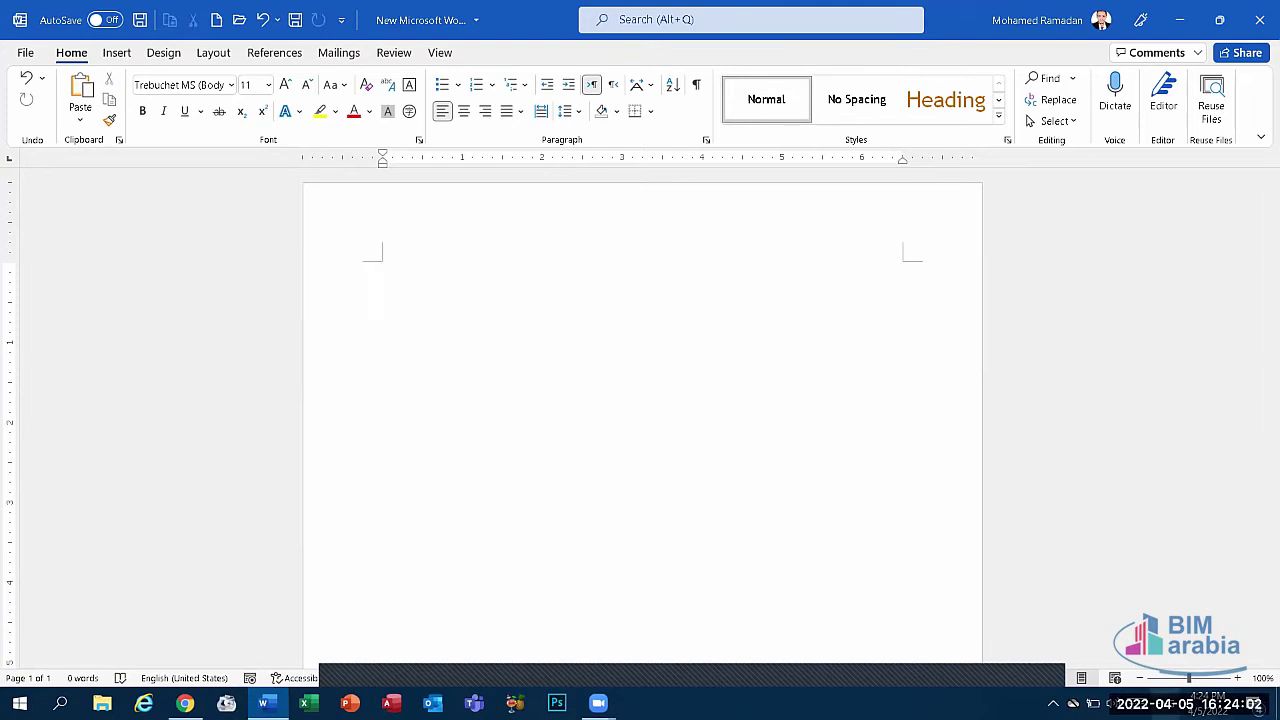
Step: Switch input to Arabic (Egypt), type 12 in Arabic-Indic digits, and select it
key(super+space)
text(12)
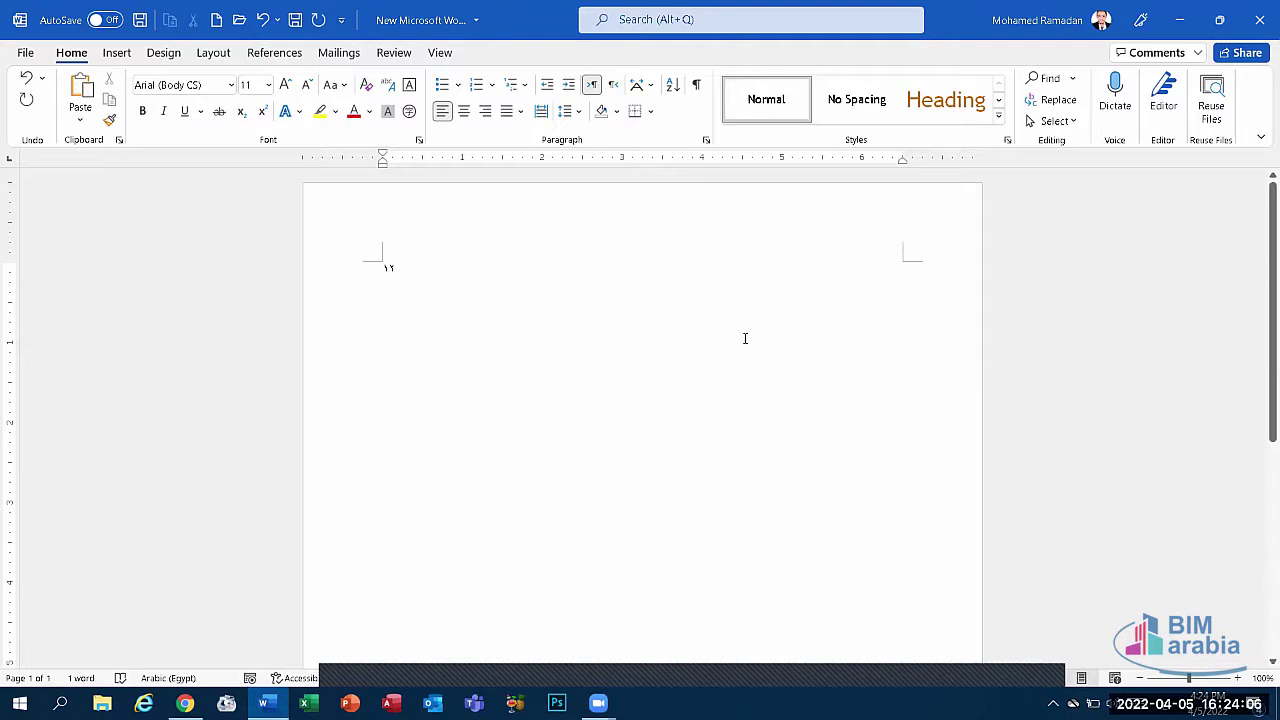
double_click(414, 270)
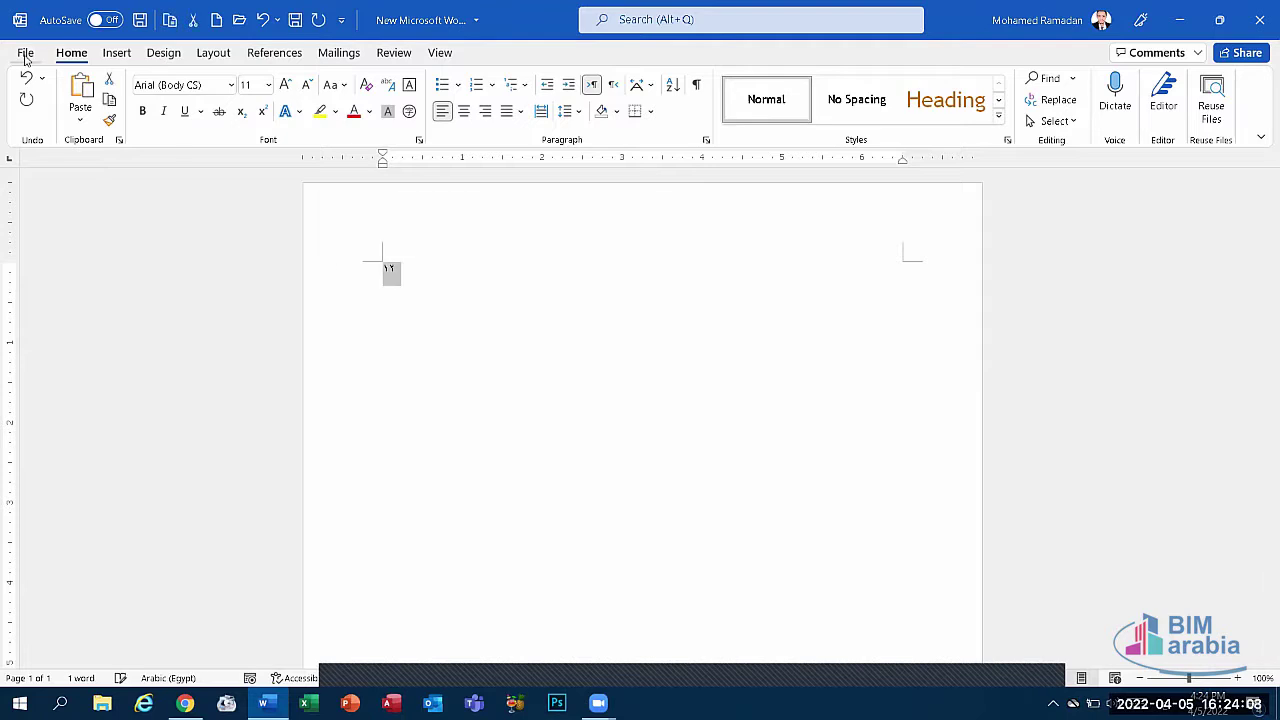
click(407, 264)
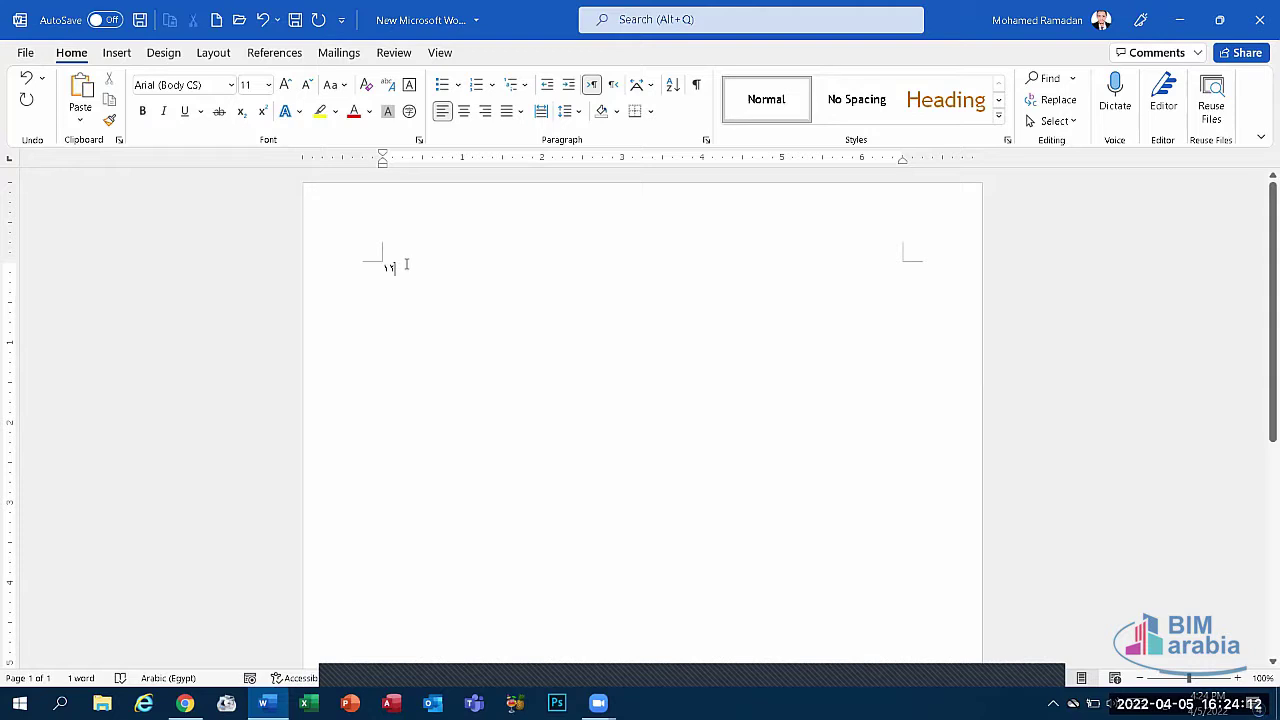
drag(382, 268, 432, 270)
Step: In Word Options Advanced, scroll to Display and check the measurement units list, keeping Inches
click(25, 52)
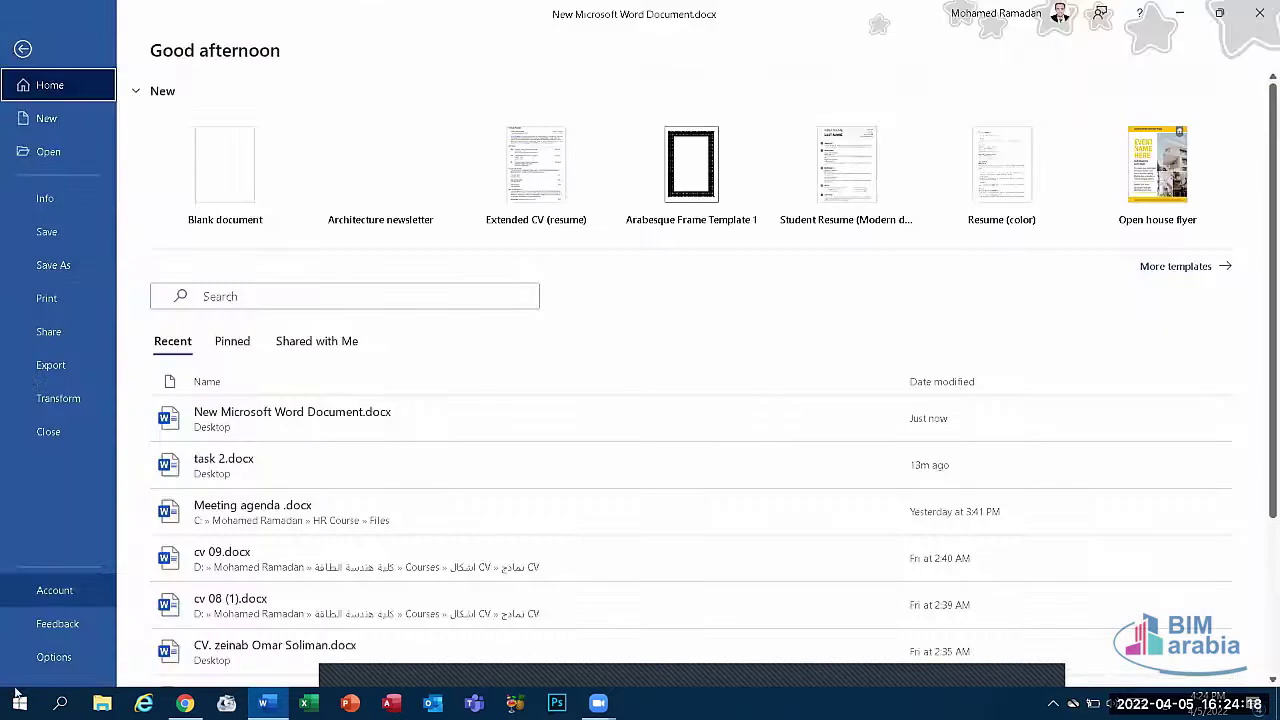
click(54, 657)
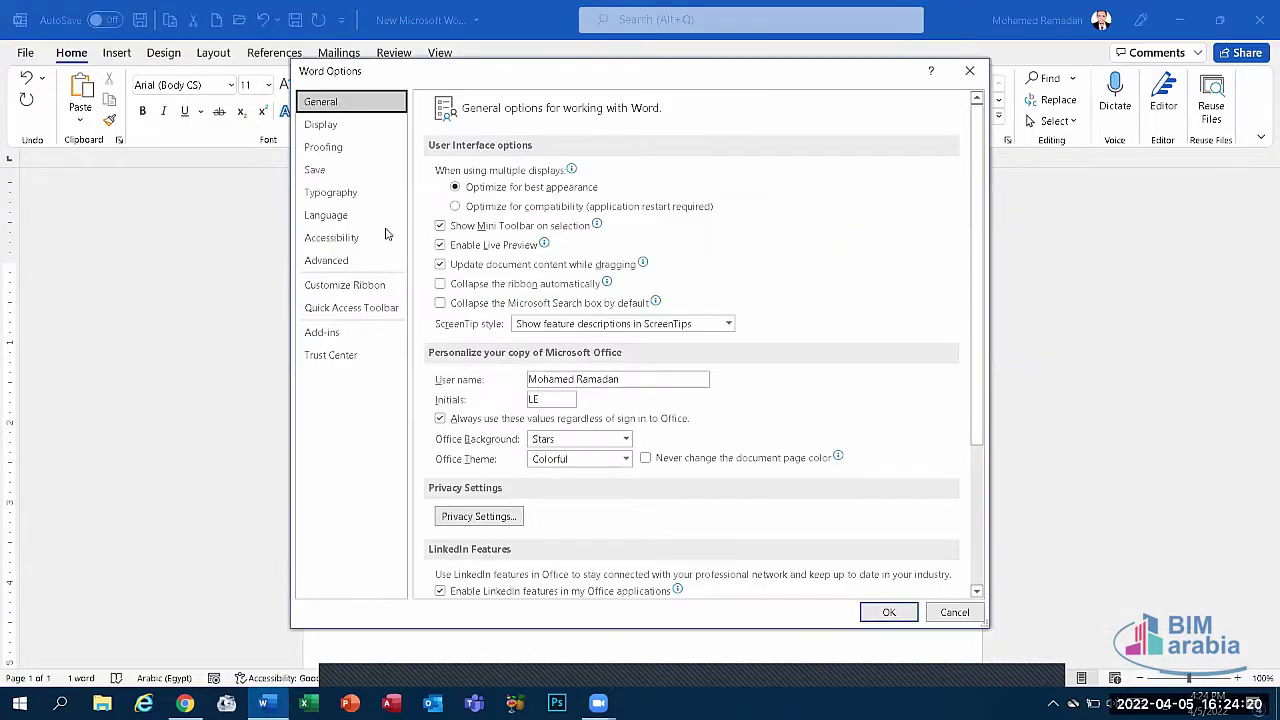
click(328, 260)
scroll(530, 313, down, 5)
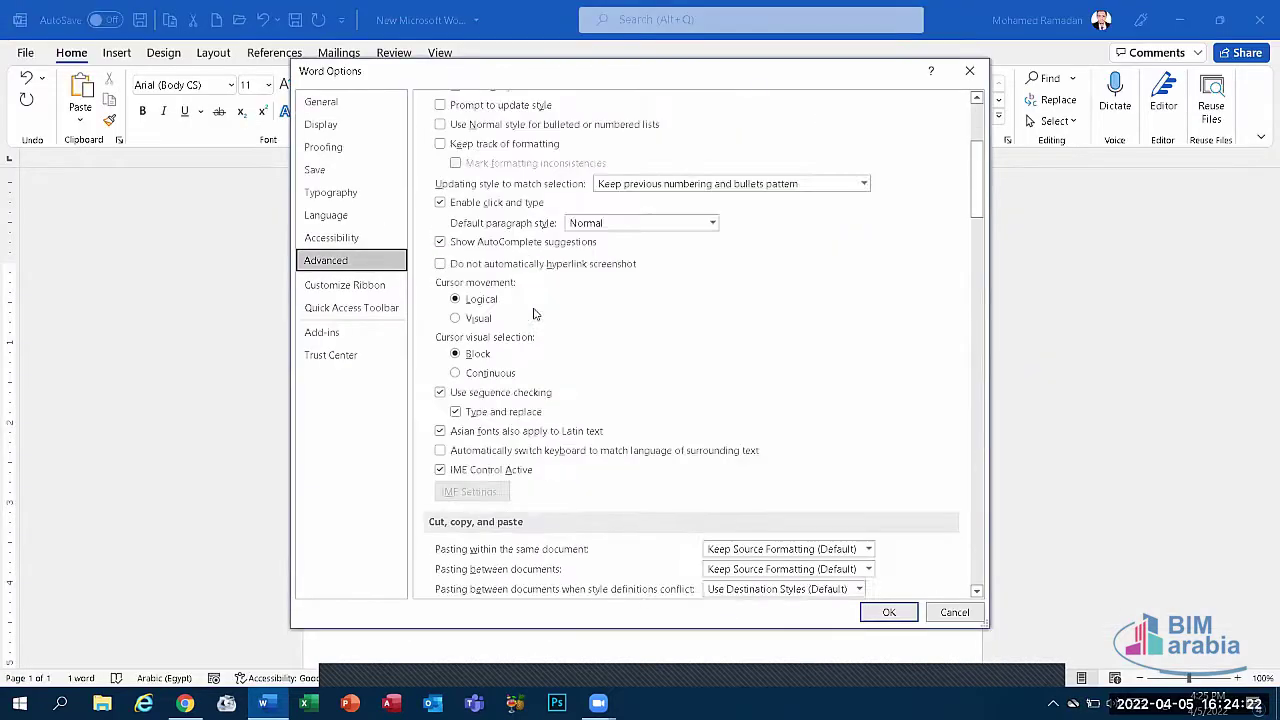
scroll(532, 313, down, 5)
scroll(535, 313, down, 5)
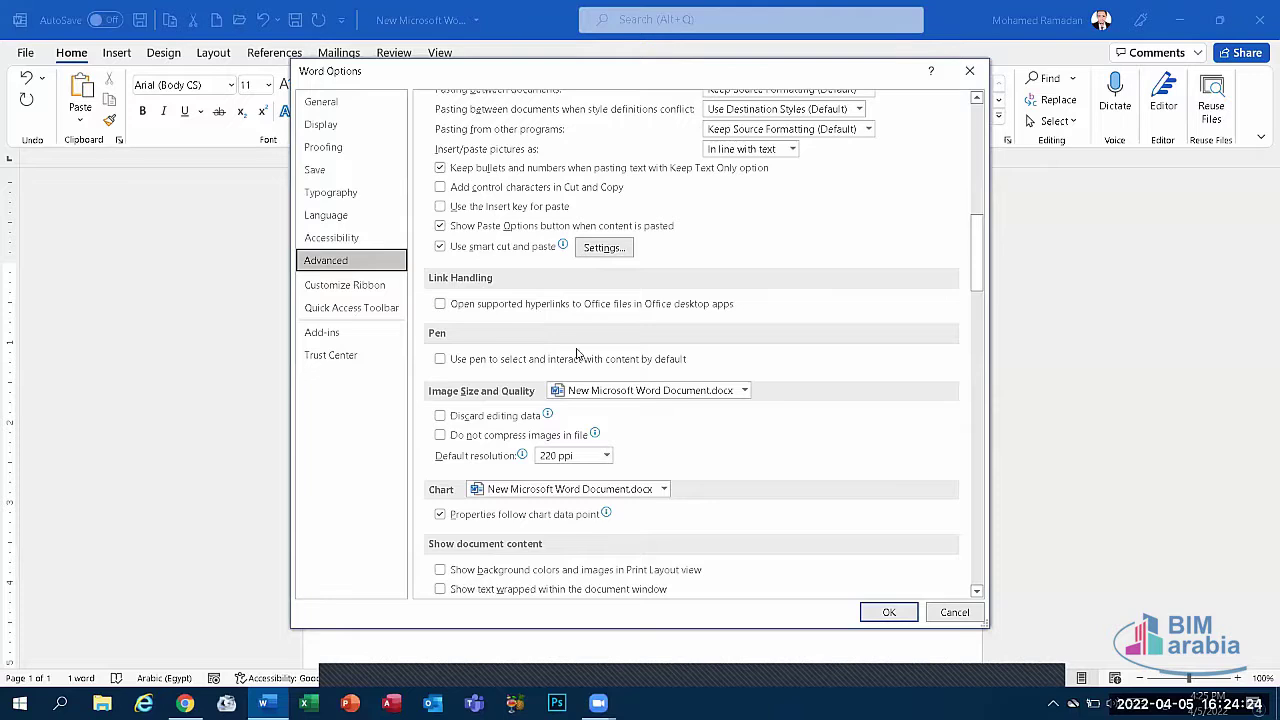
scroll(587, 383, down, 2)
scroll(587, 383, down, 5)
scroll(587, 383, down, 2)
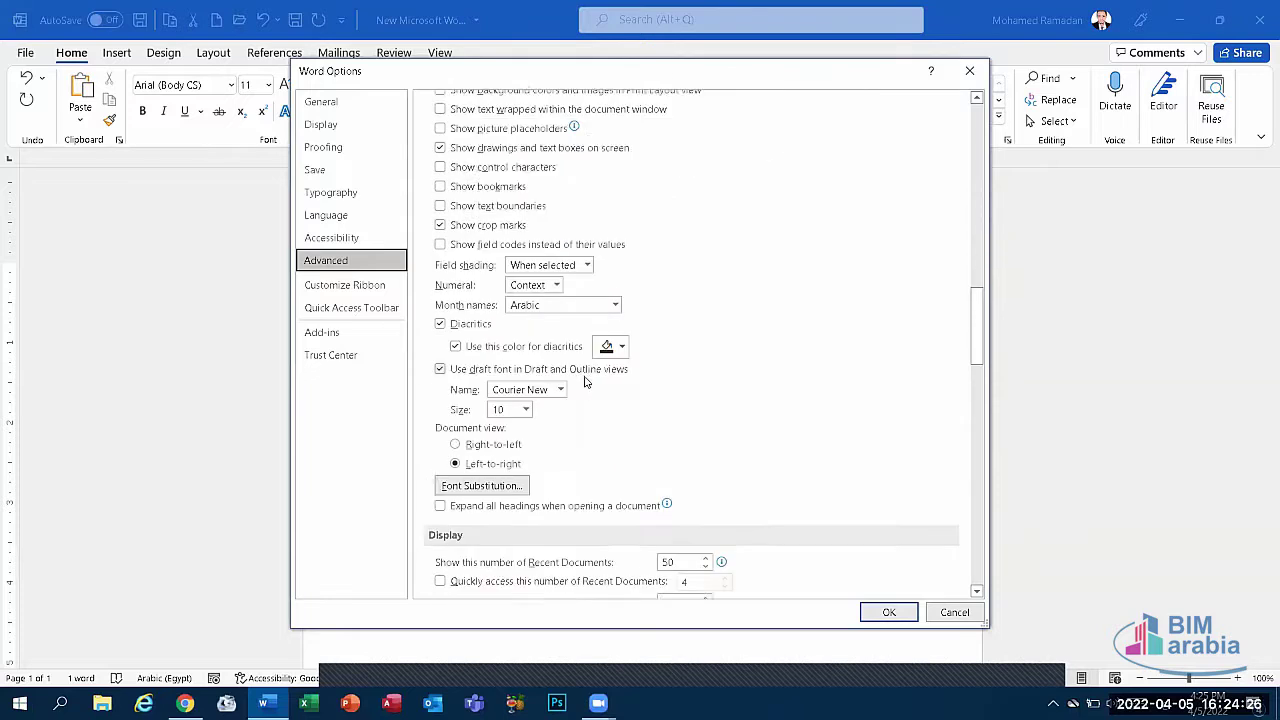
scroll(585, 381, down, 3)
scroll(585, 381, down, 3)
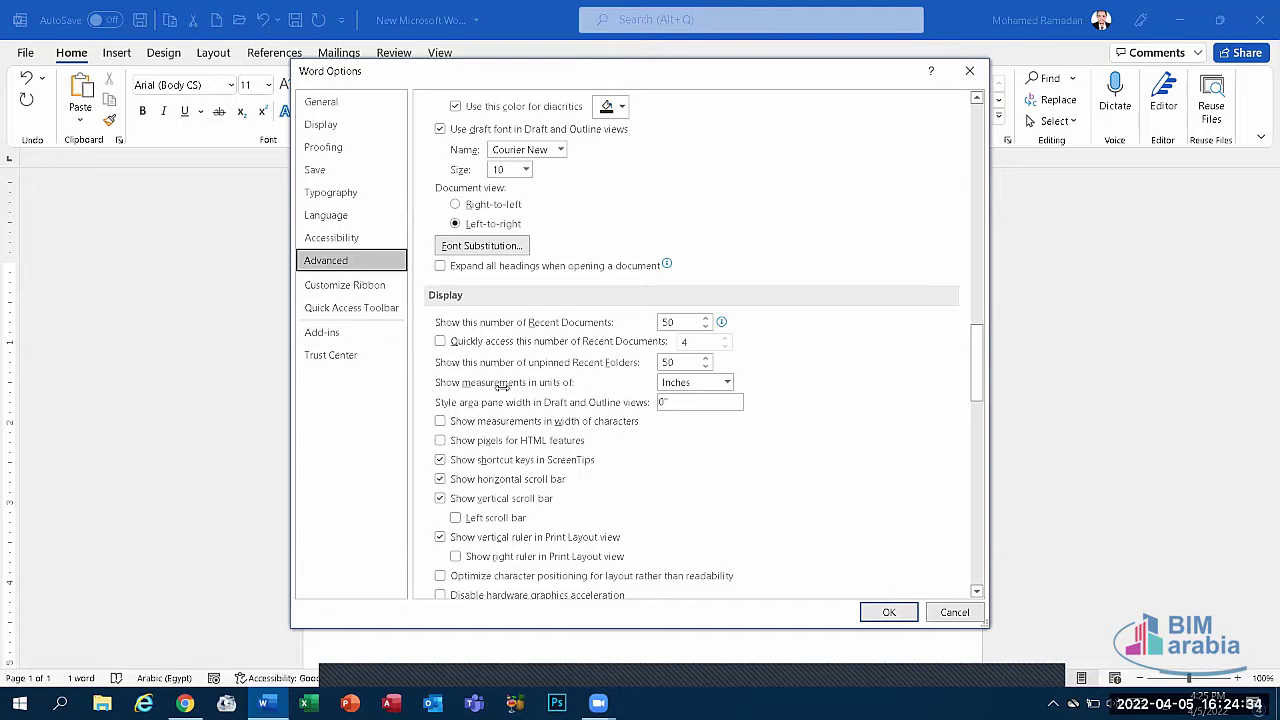
click(727, 382)
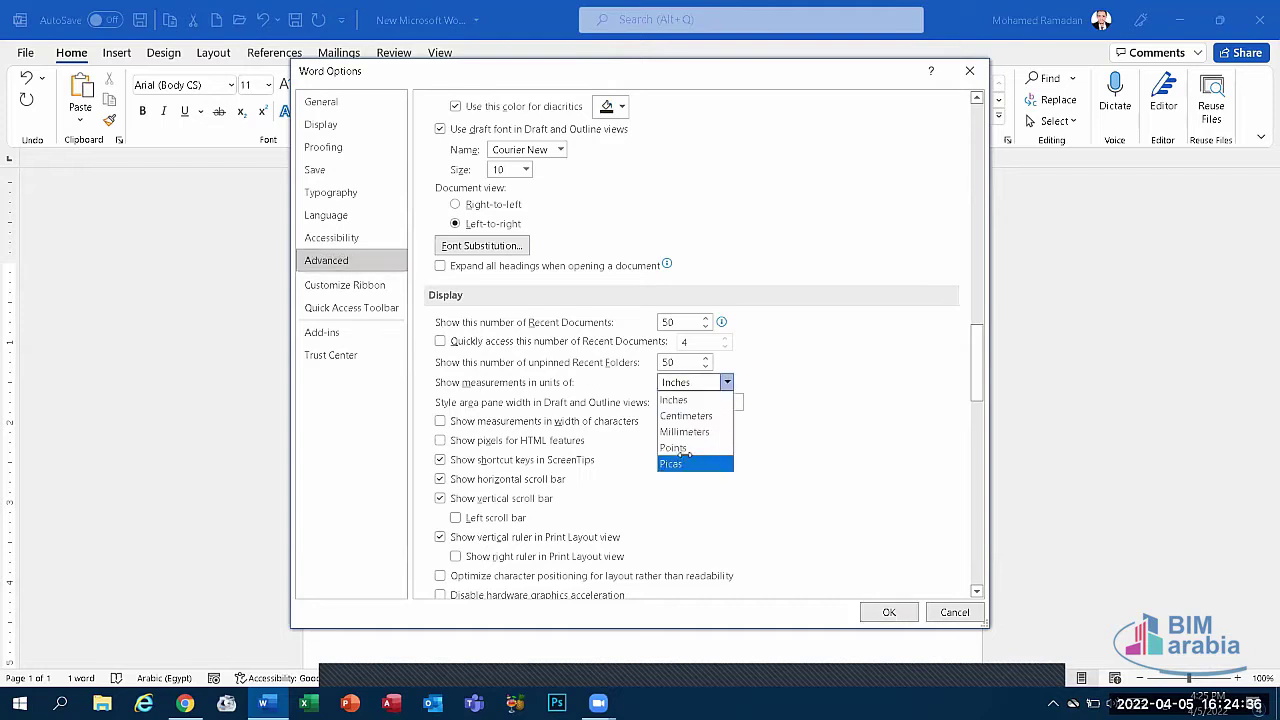
click(757, 404)
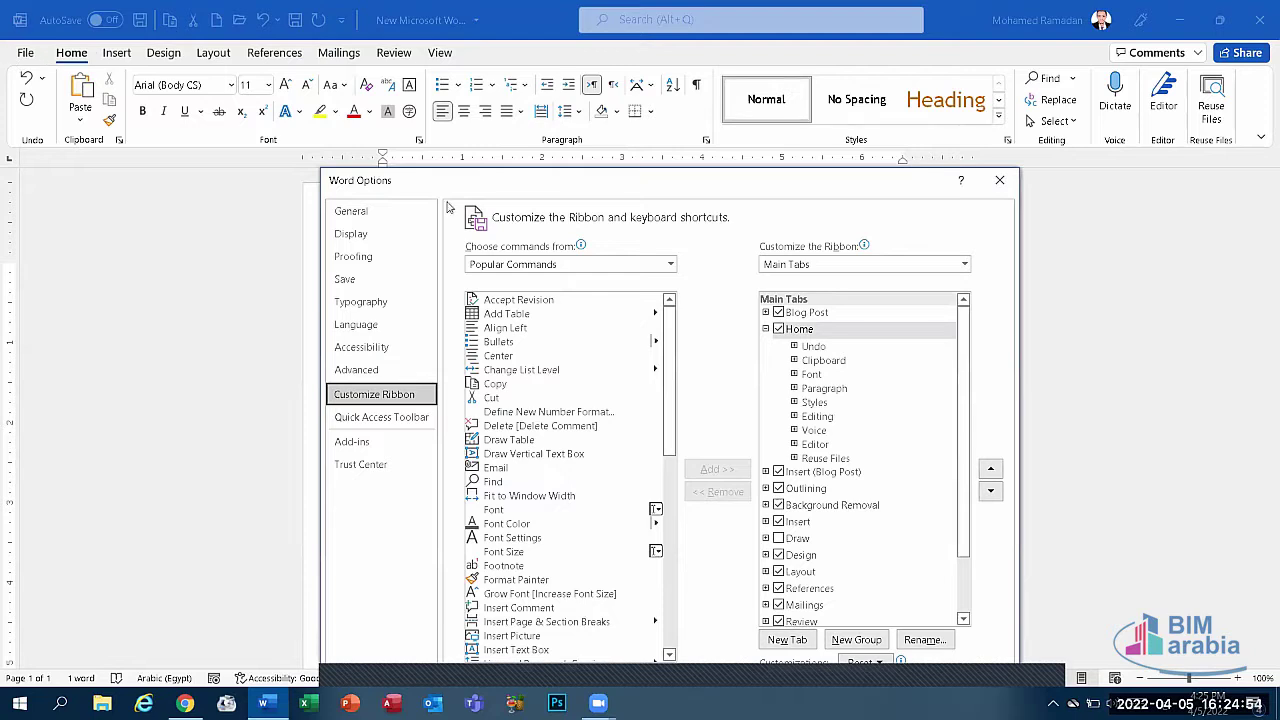
Step: Uncheck the Home tab under Main Tabs and move the Options dialog up
click(785, 334)
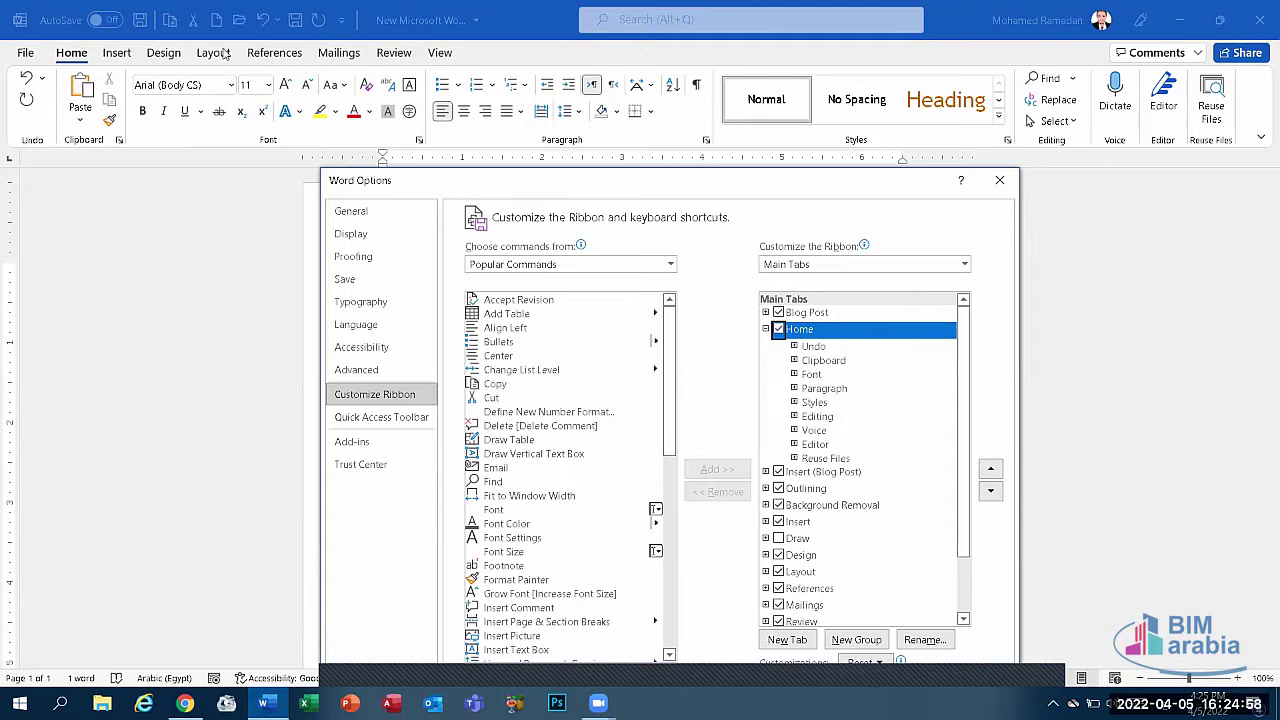
click(779, 330)
drag(768, 180, 755, 35)
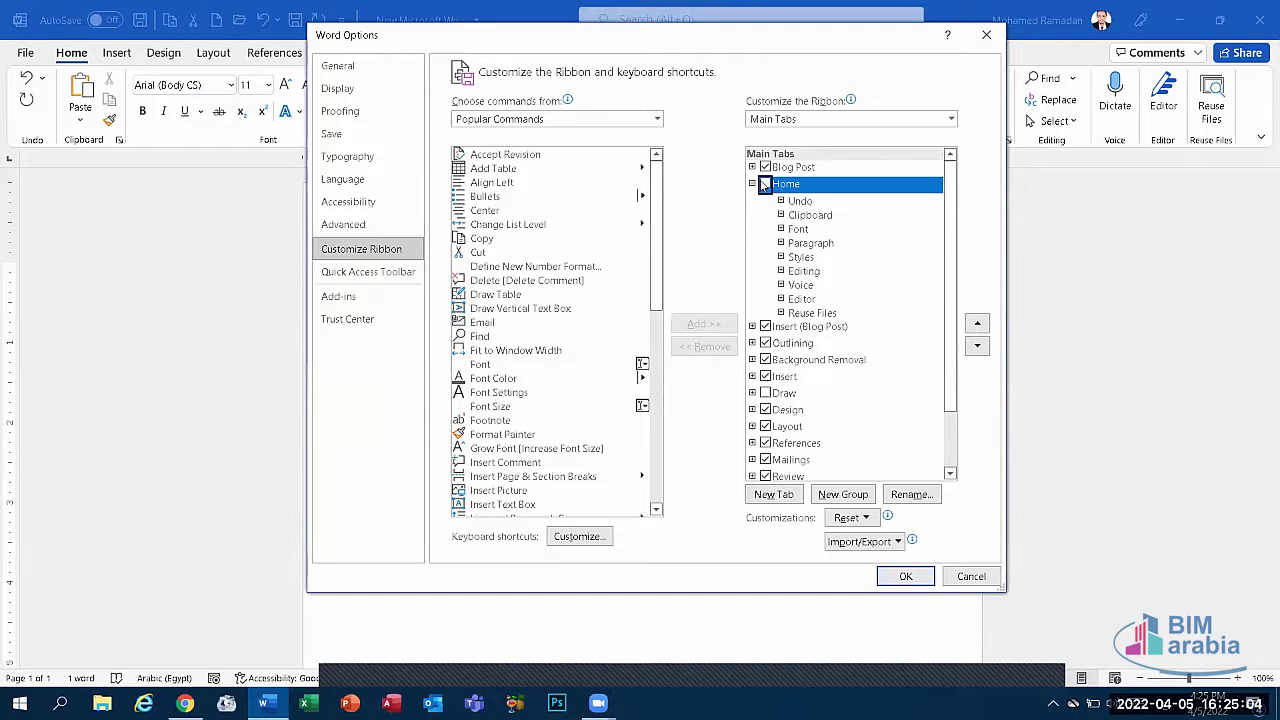
Step: Add Center to the Quick Access Toolbar, remove it again, and close Word Options
click(368, 272)
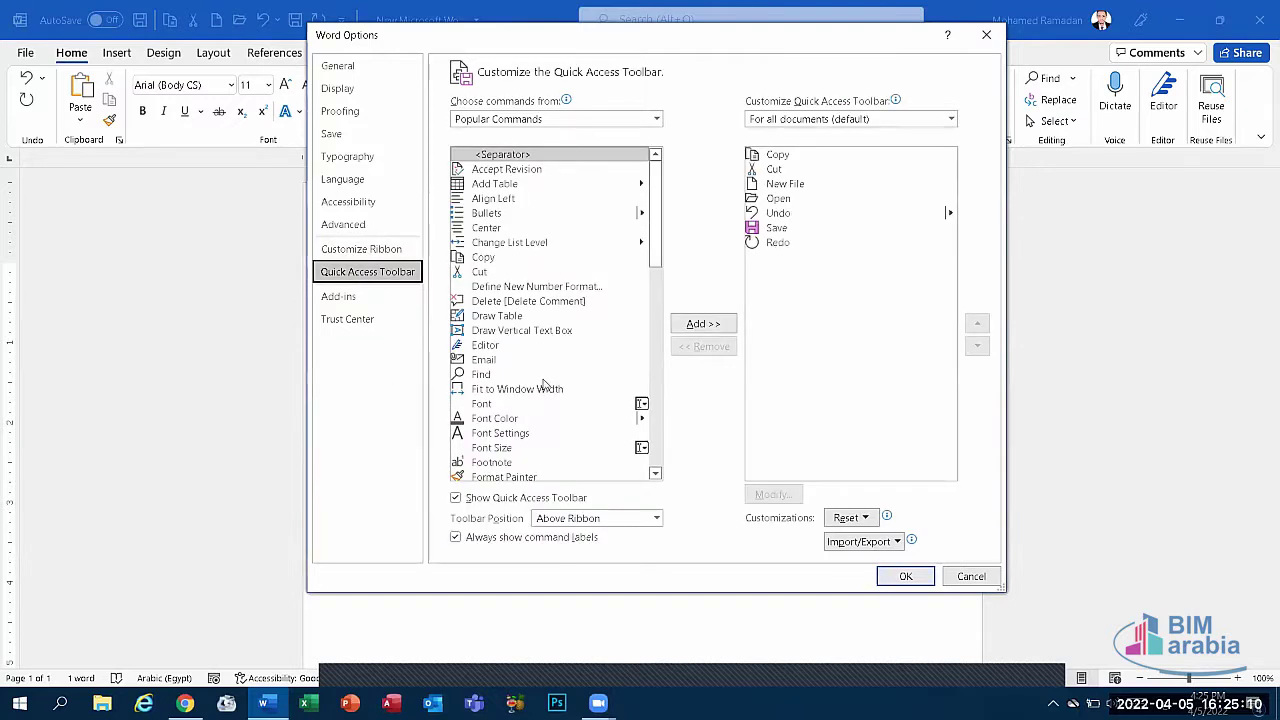
click(487, 228)
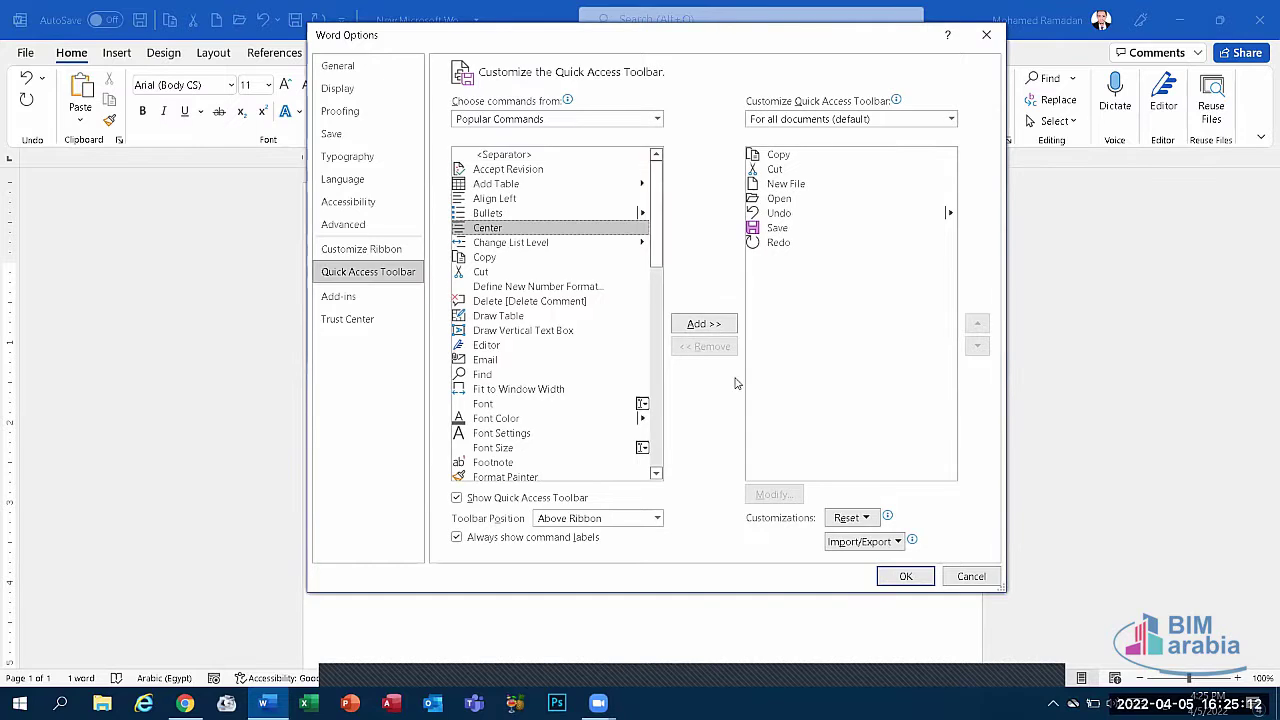
click(728, 324)
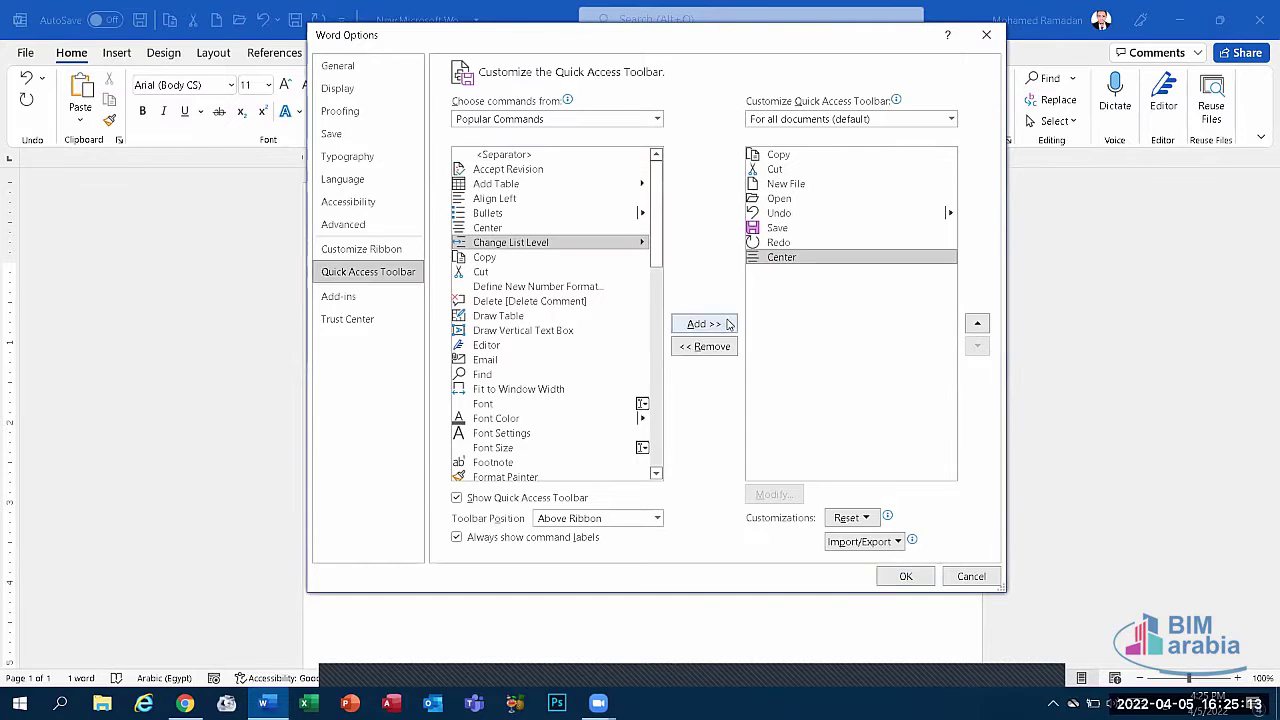
click(793, 259)
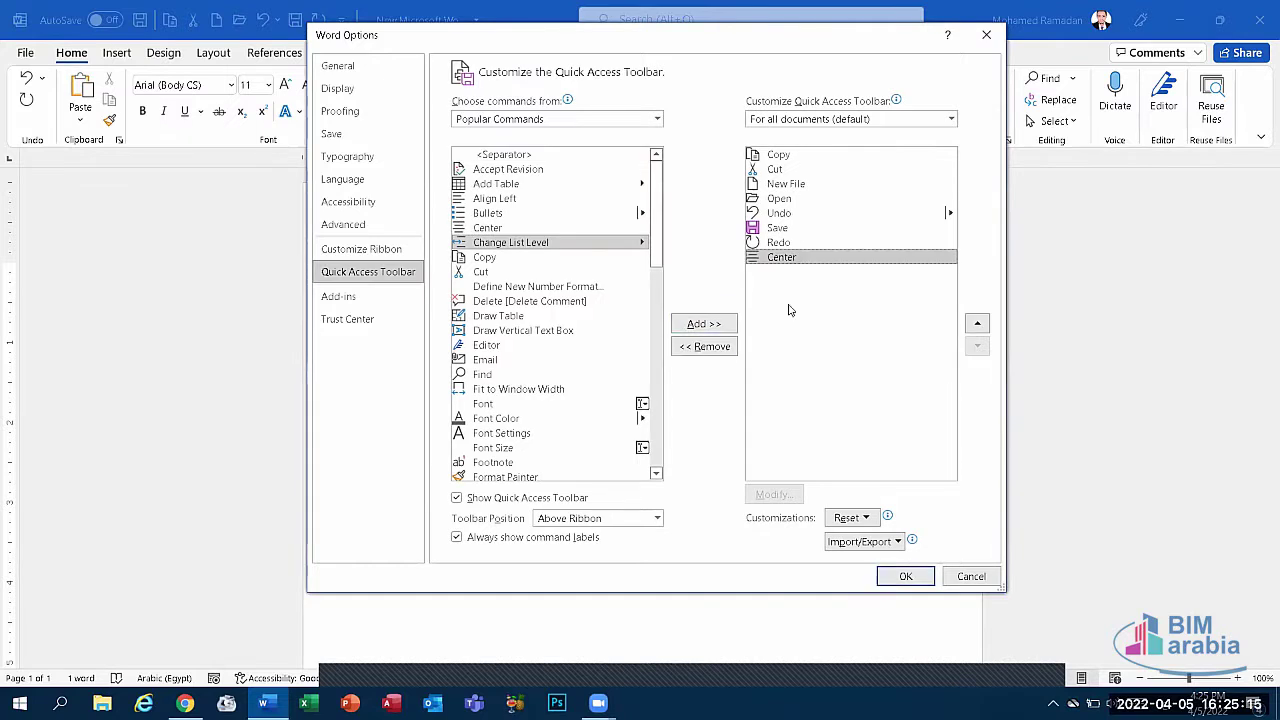
click(720, 347)
click(972, 576)
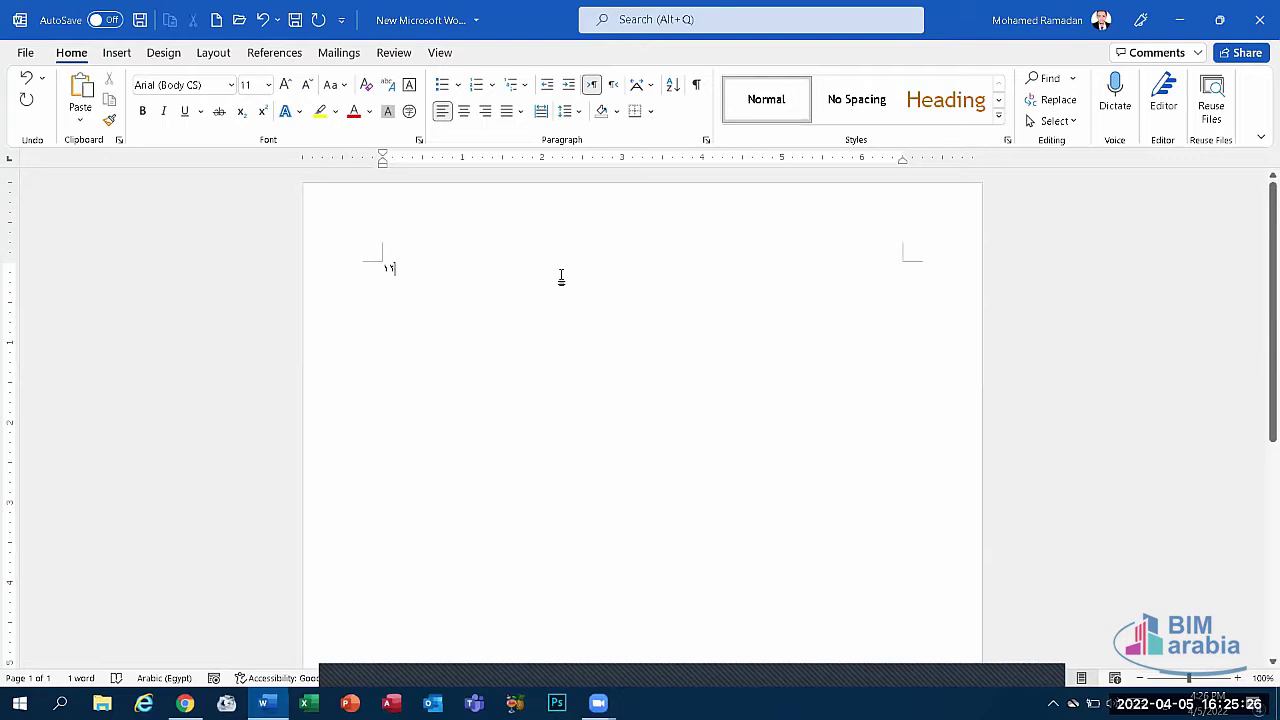
Step: Delete the Arabic digits and a mistyped 3 from the first line
key(BackSpace)
key(BackSpace)
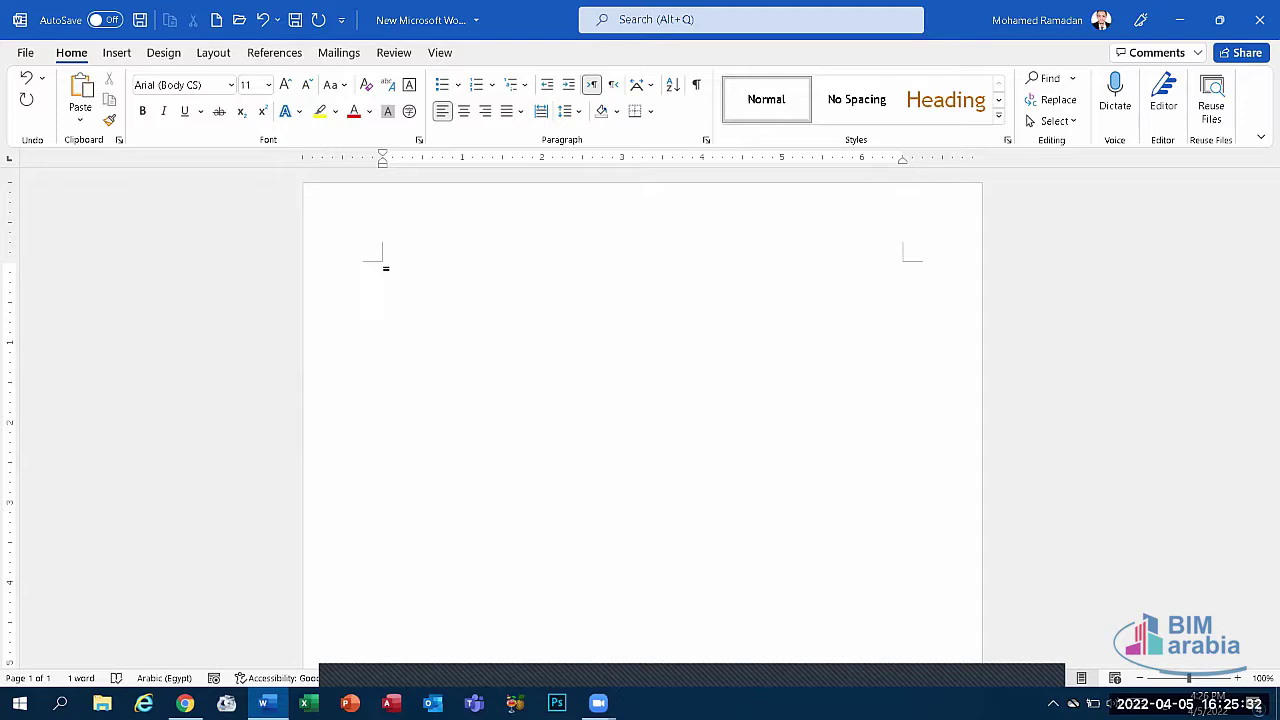
text(3)
key(BackSpace)
key(BackSpace)
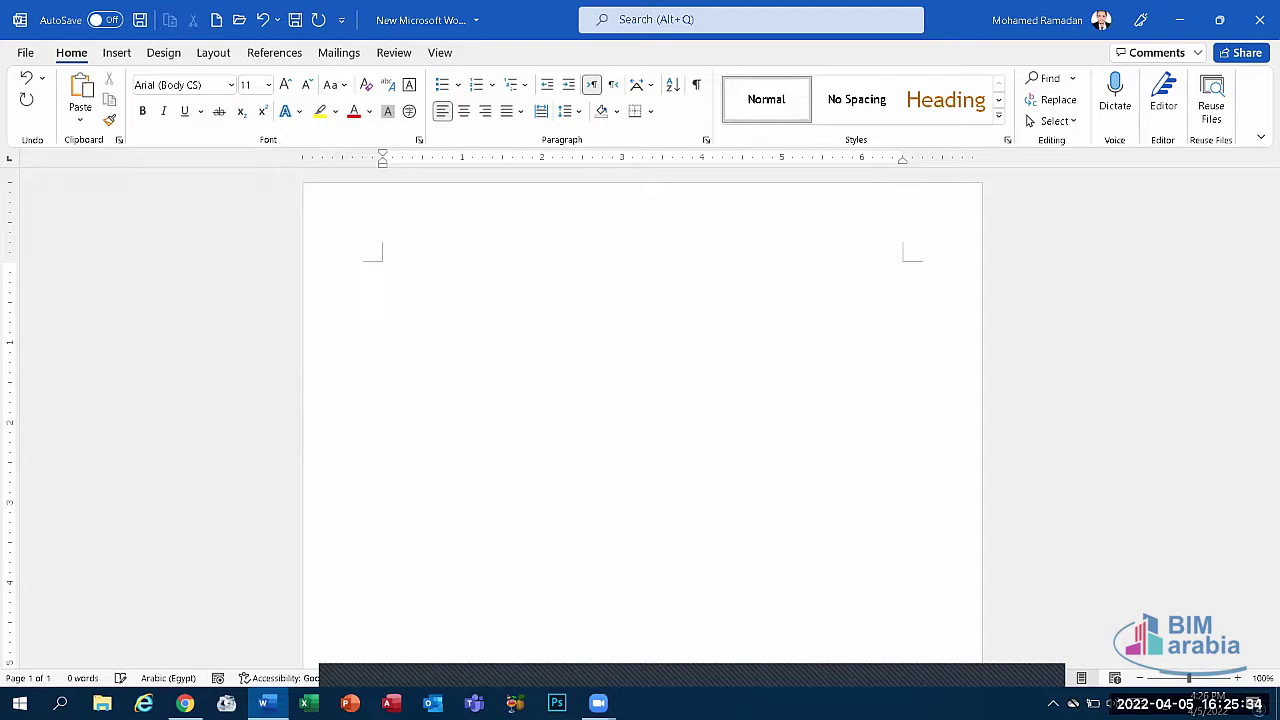
Step: Switch input to English (United States), type =ravd() and start a new line
click(1107, 703)
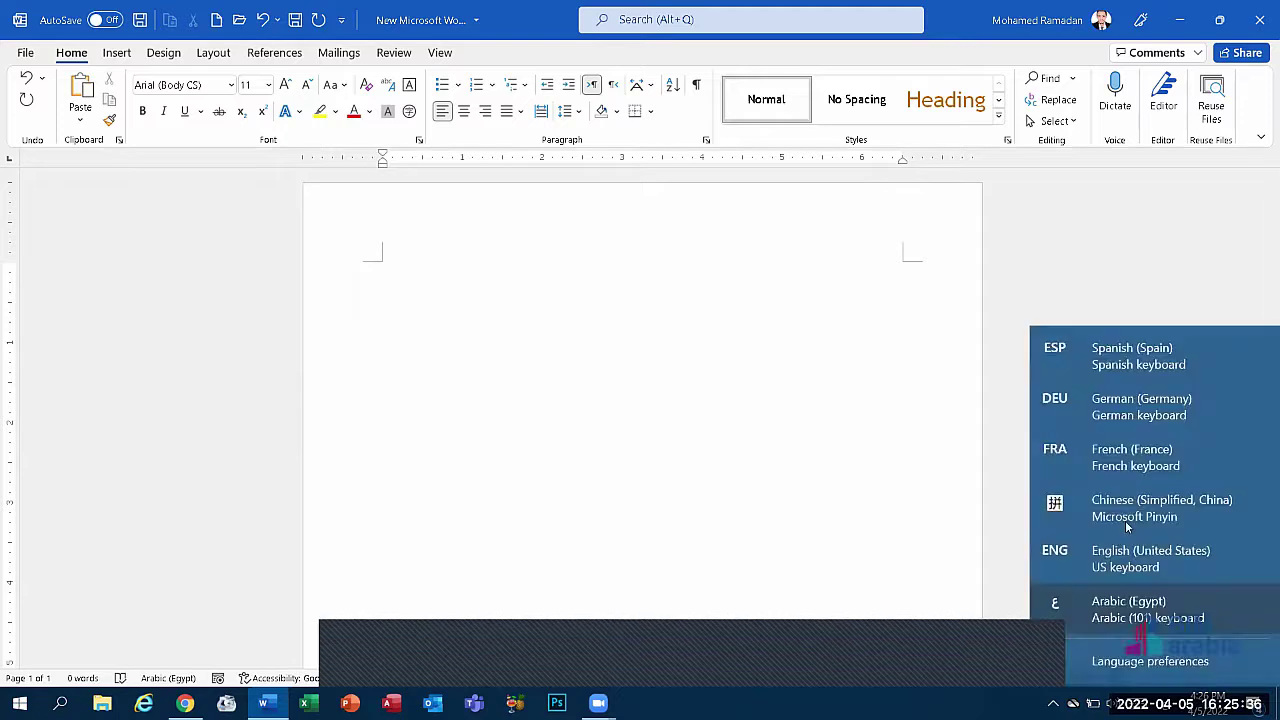
click(1100, 543)
text(=)
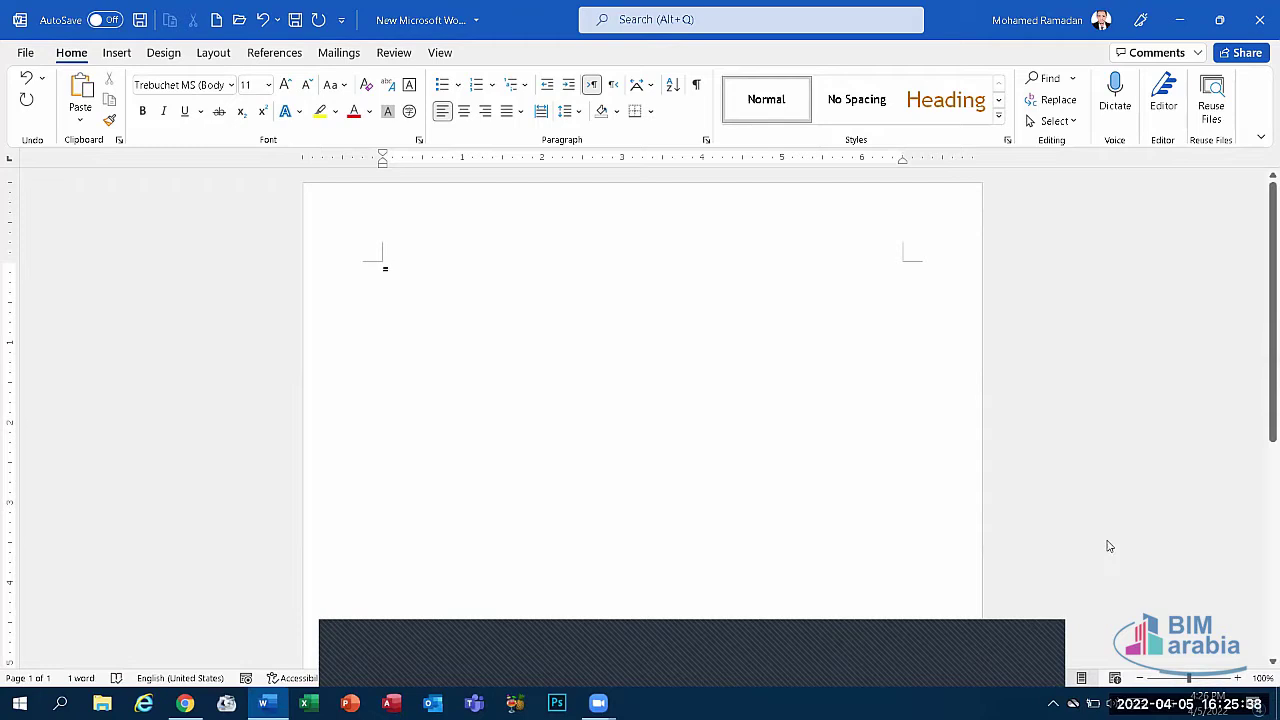
text(rad)
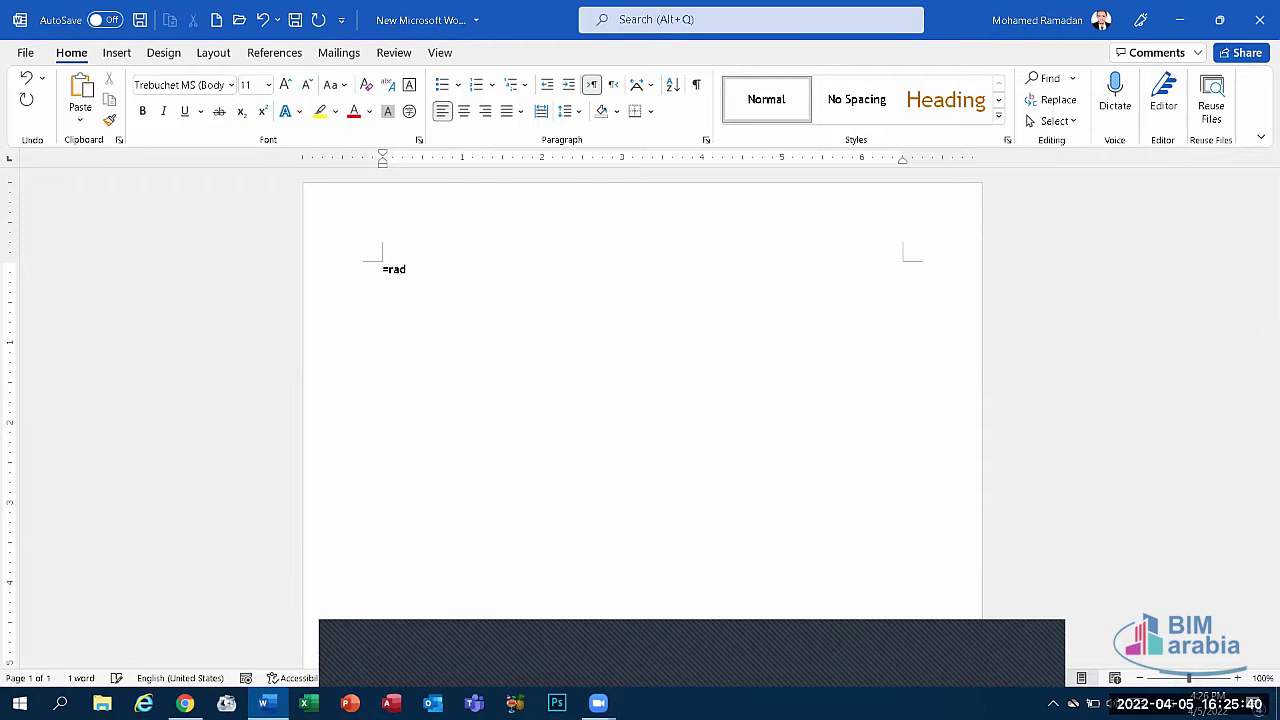
key(BackSpace)
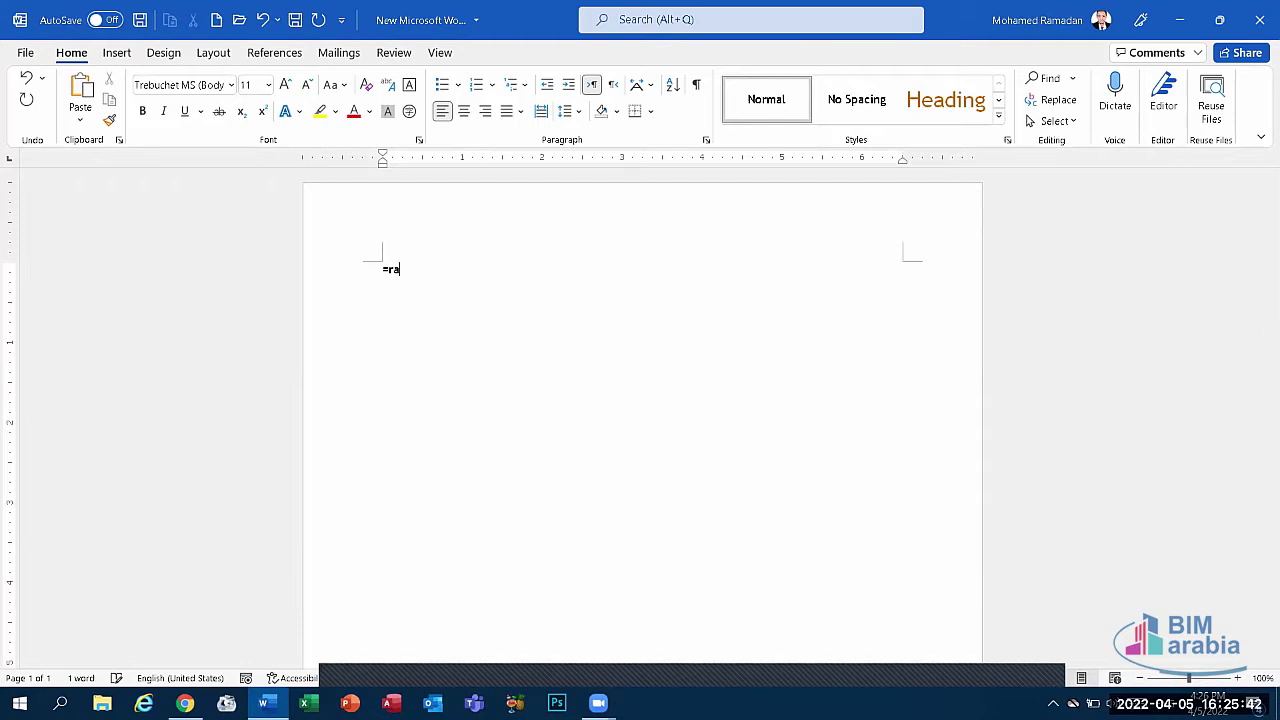
text(vd)
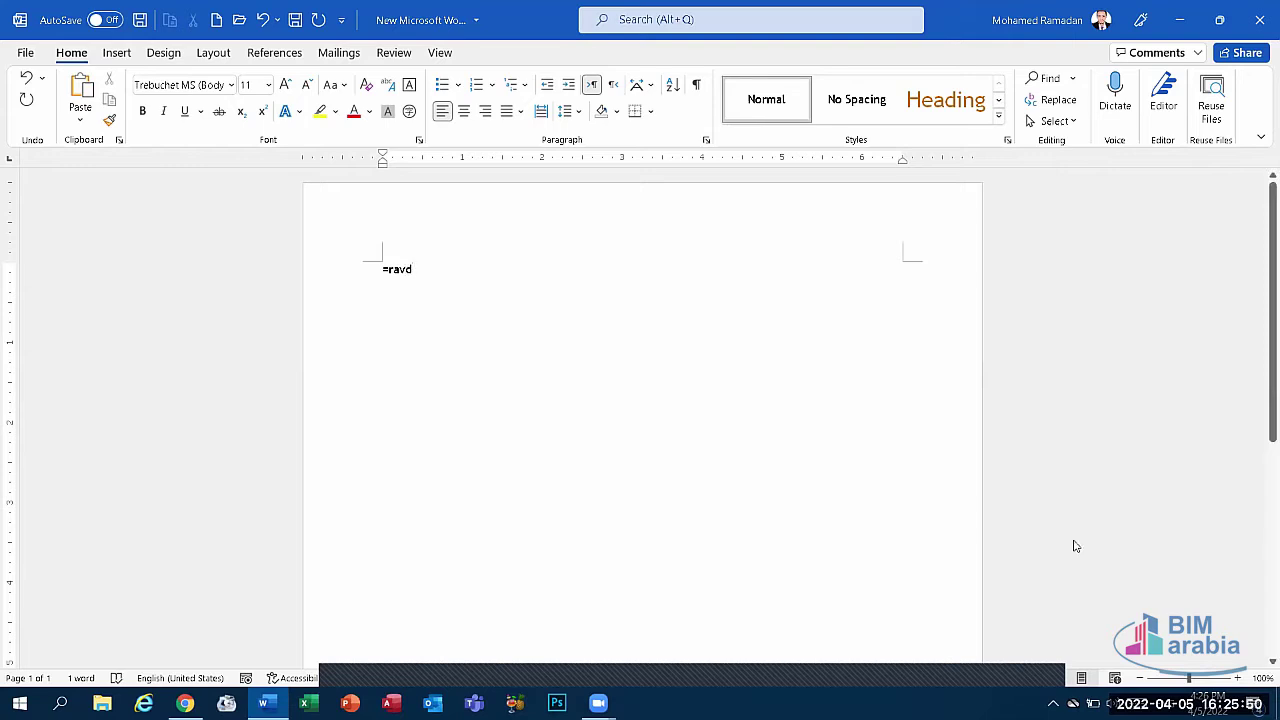
text(()
key(Return)
Step: Fix the typo to =rand(), expand it into five sample paragraphs (239 words), and select all the text
click(406, 270)
key(BackSpace)
text(n)
key(Return)
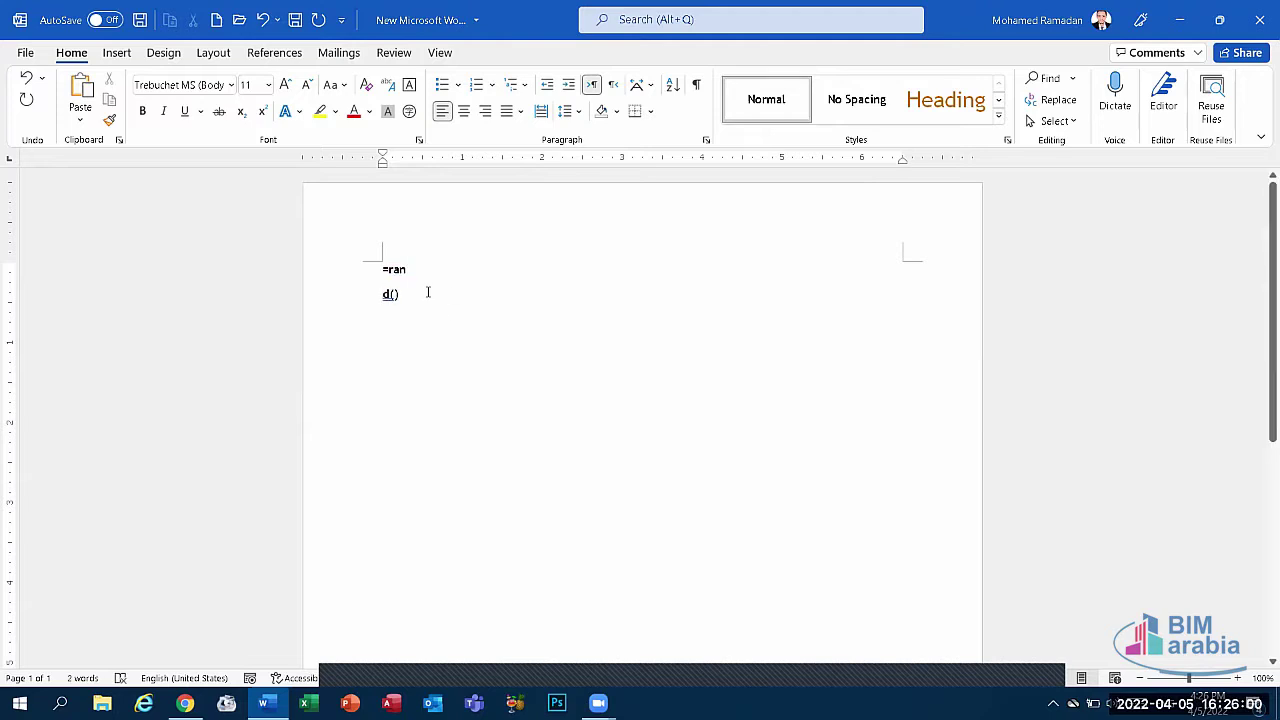
key(BackSpace)
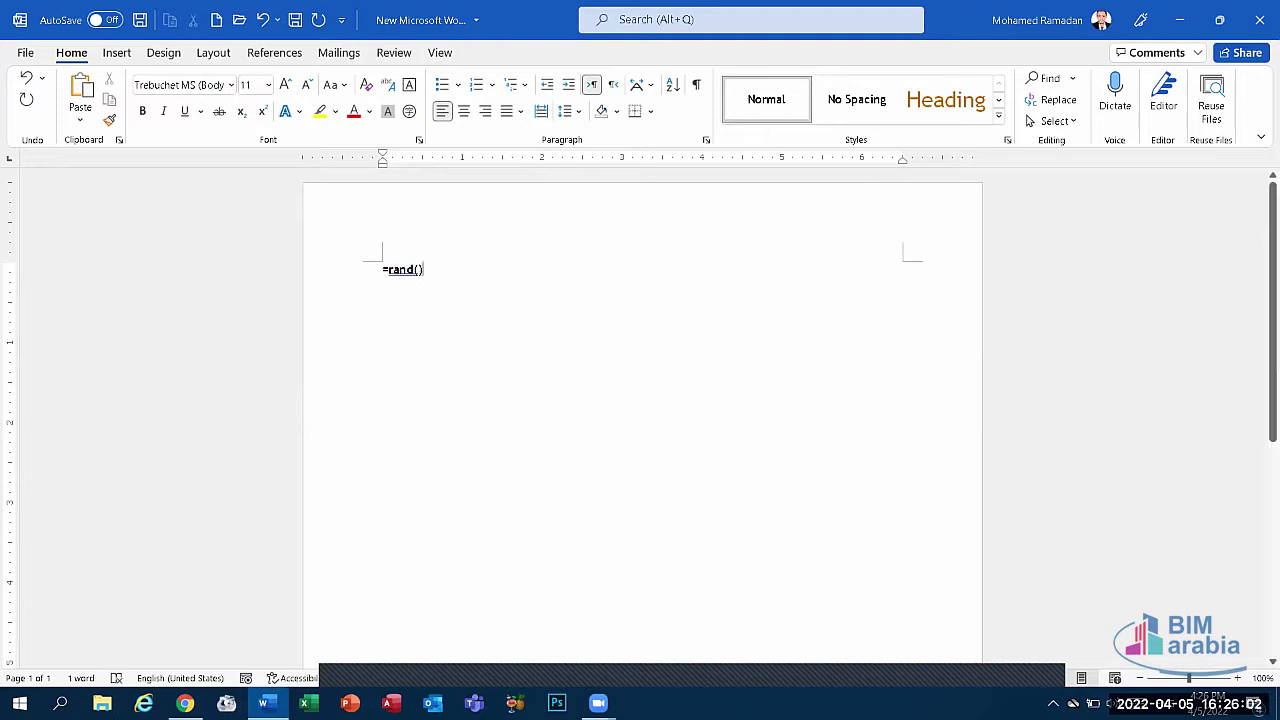
key(Return)
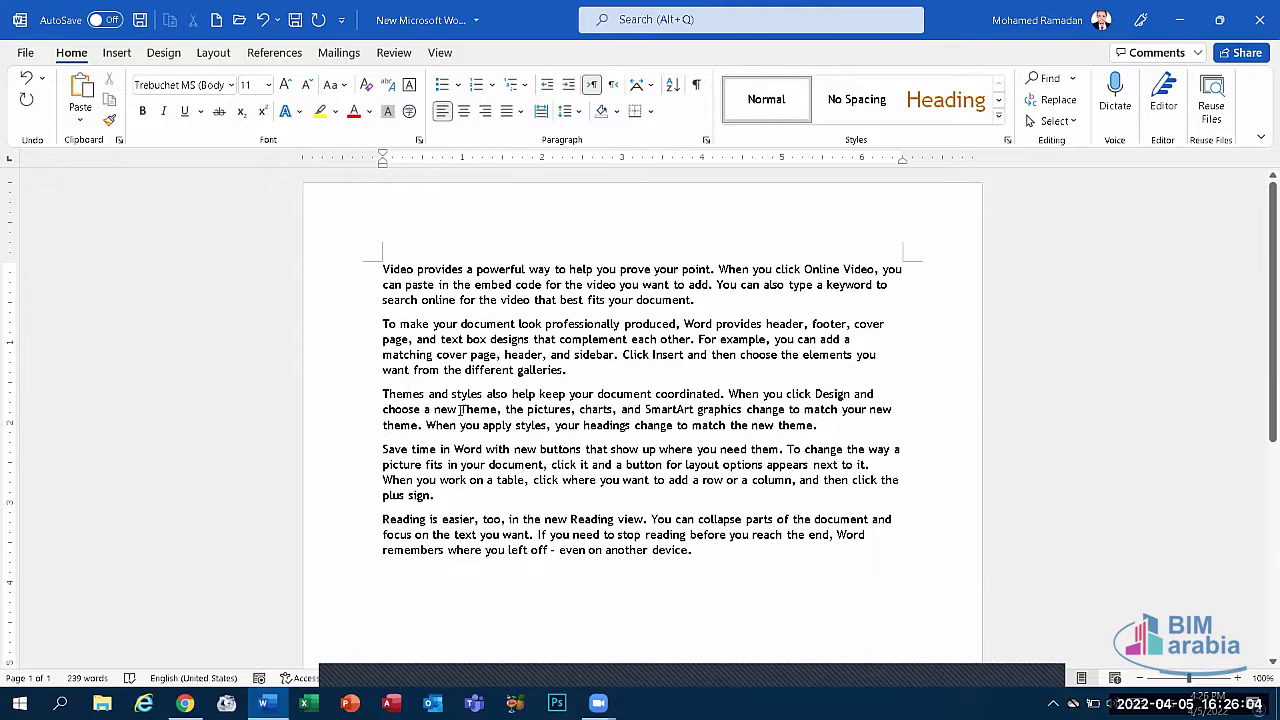
key(ctrl+a)
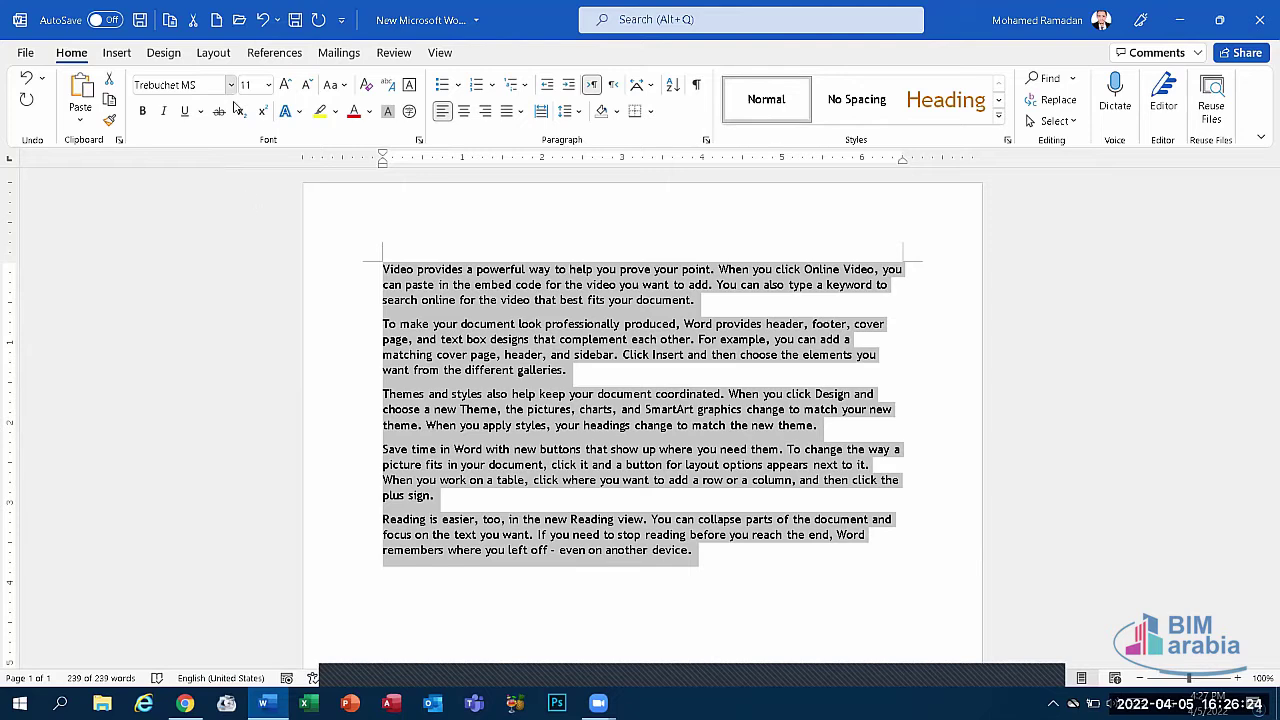
Step: Apply Amasis MT Pro Black to all the sample text, then switch it to Times New Roman
click(230, 86)
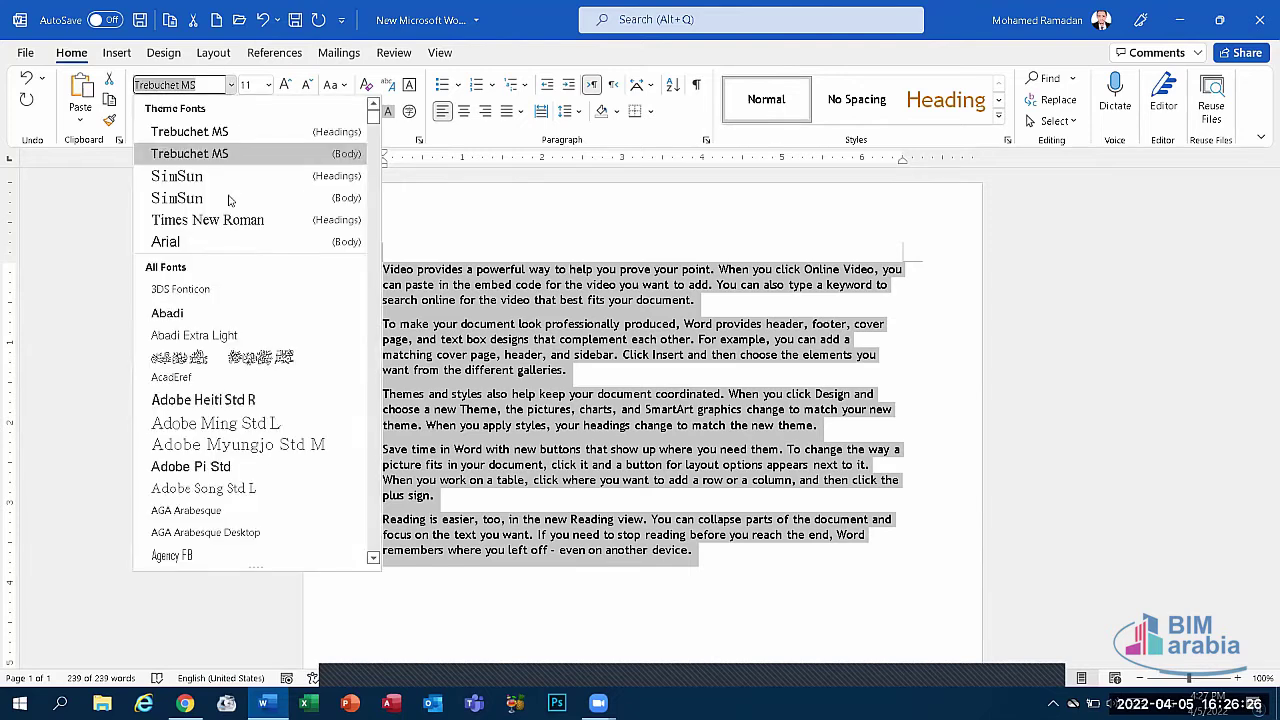
scroll(230, 378, down, 5)
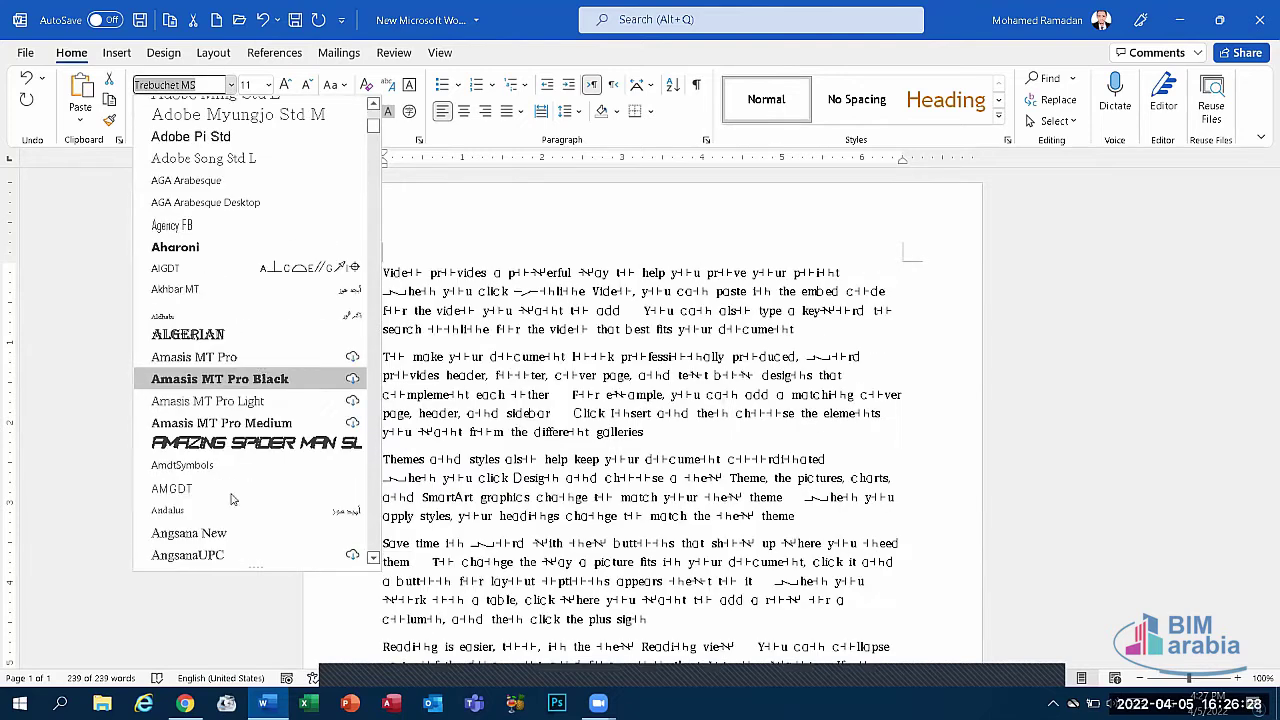
scroll(258, 376, down, 4)
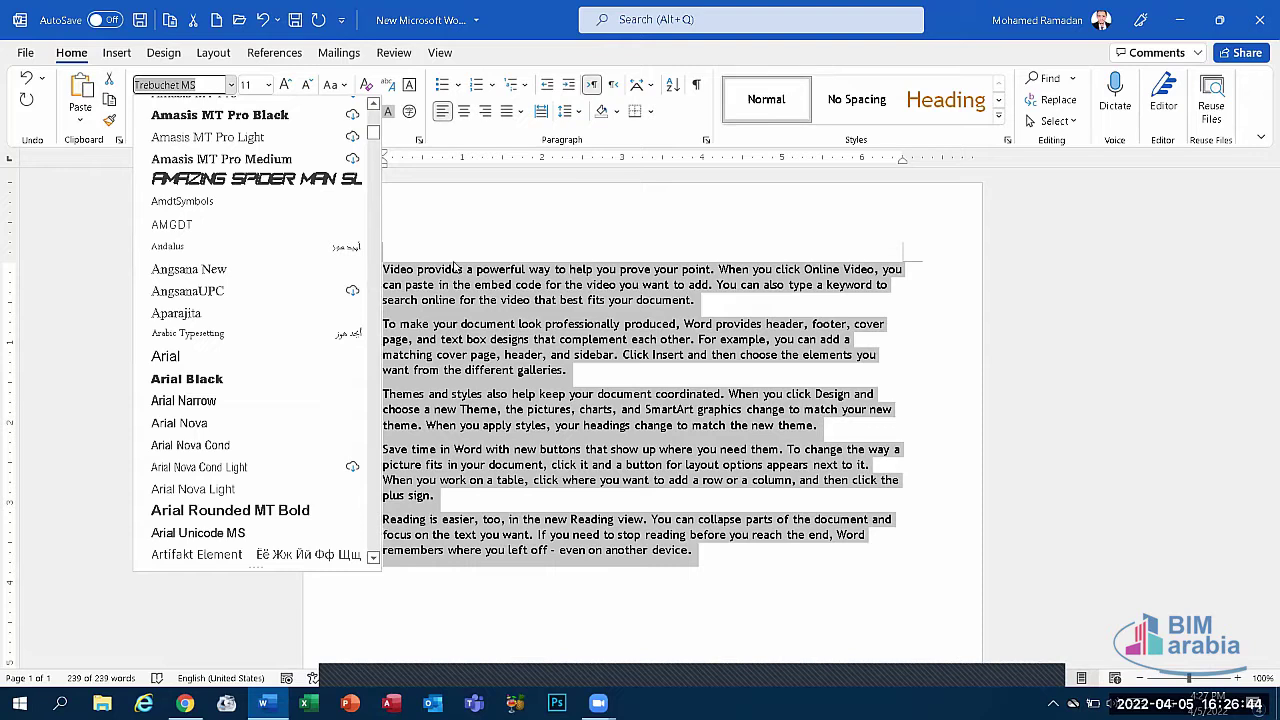
scroll(250, 175, up, 4)
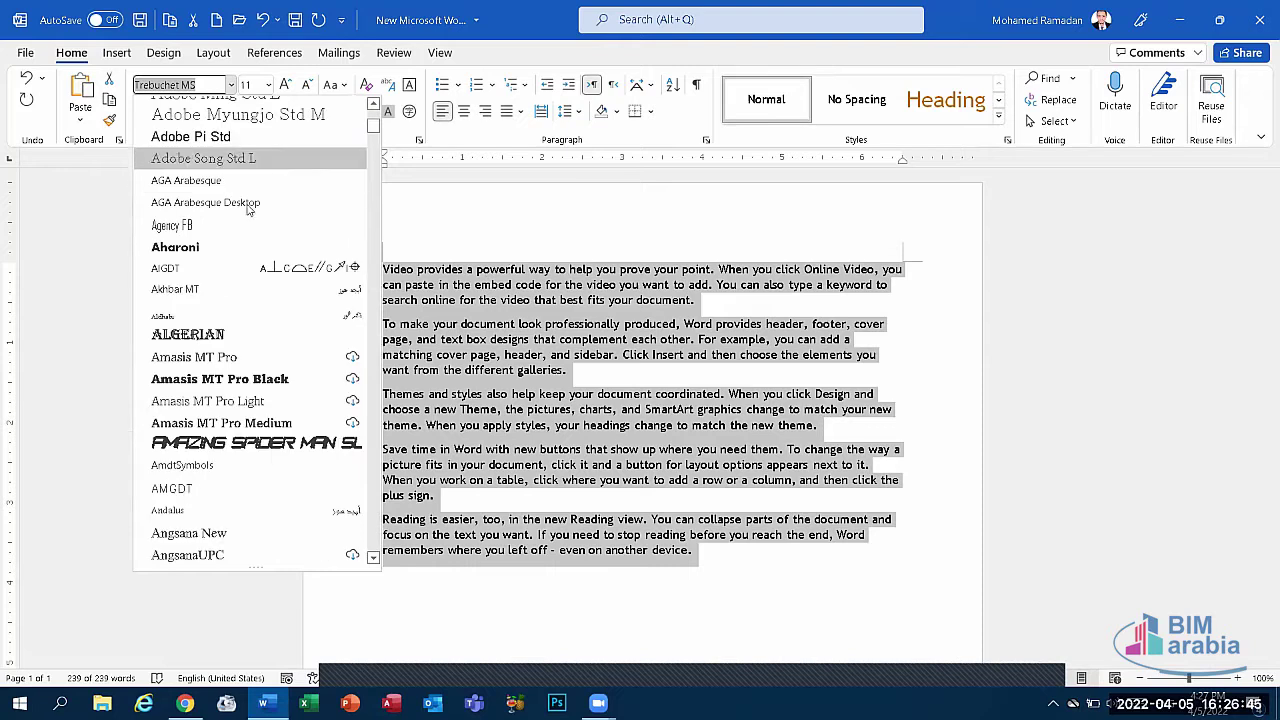
click(260, 381)
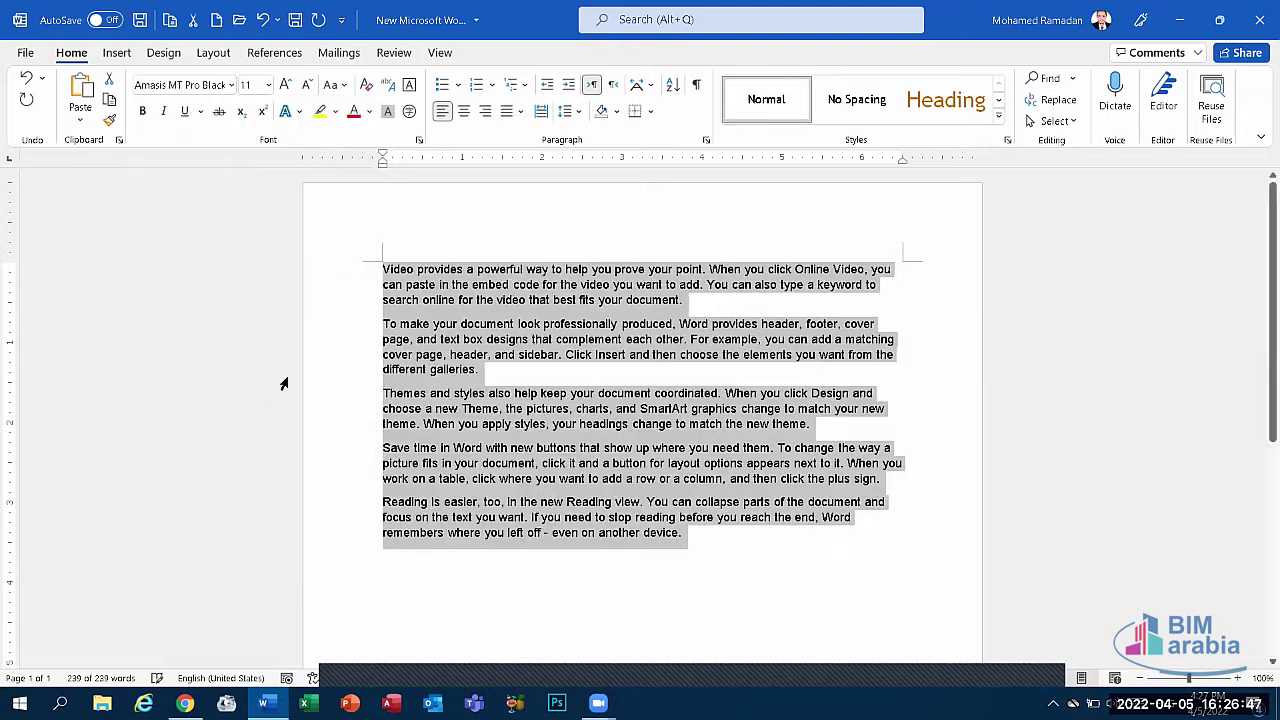
click(231, 85)
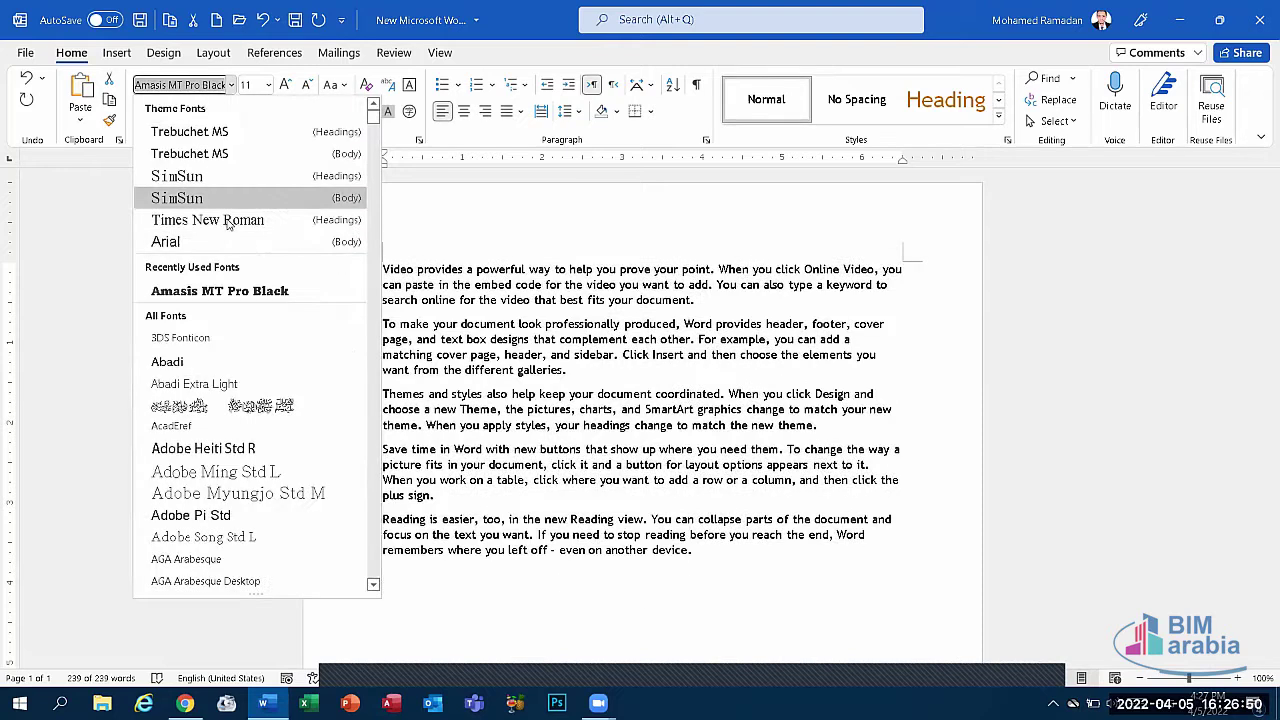
click(208, 224)
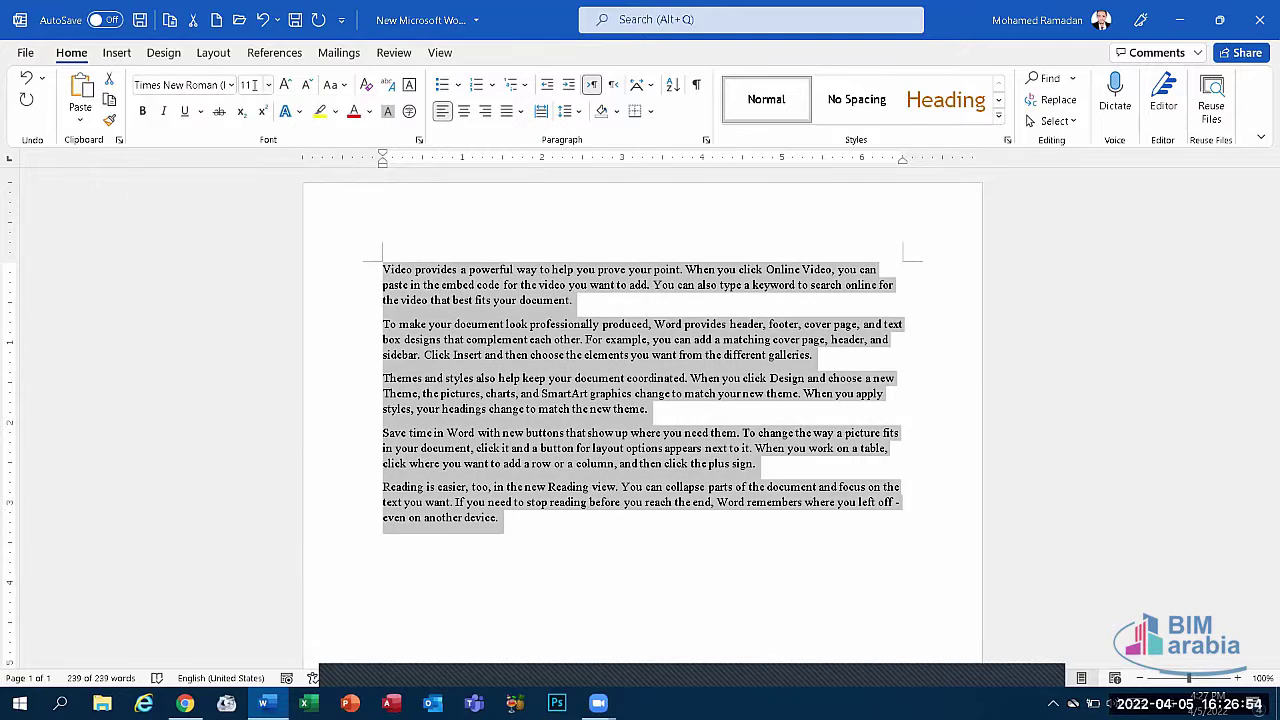
Step: Resize the selected body text from 28 pt, grow and shrink it, and settle at 18 pt
click(268, 85)
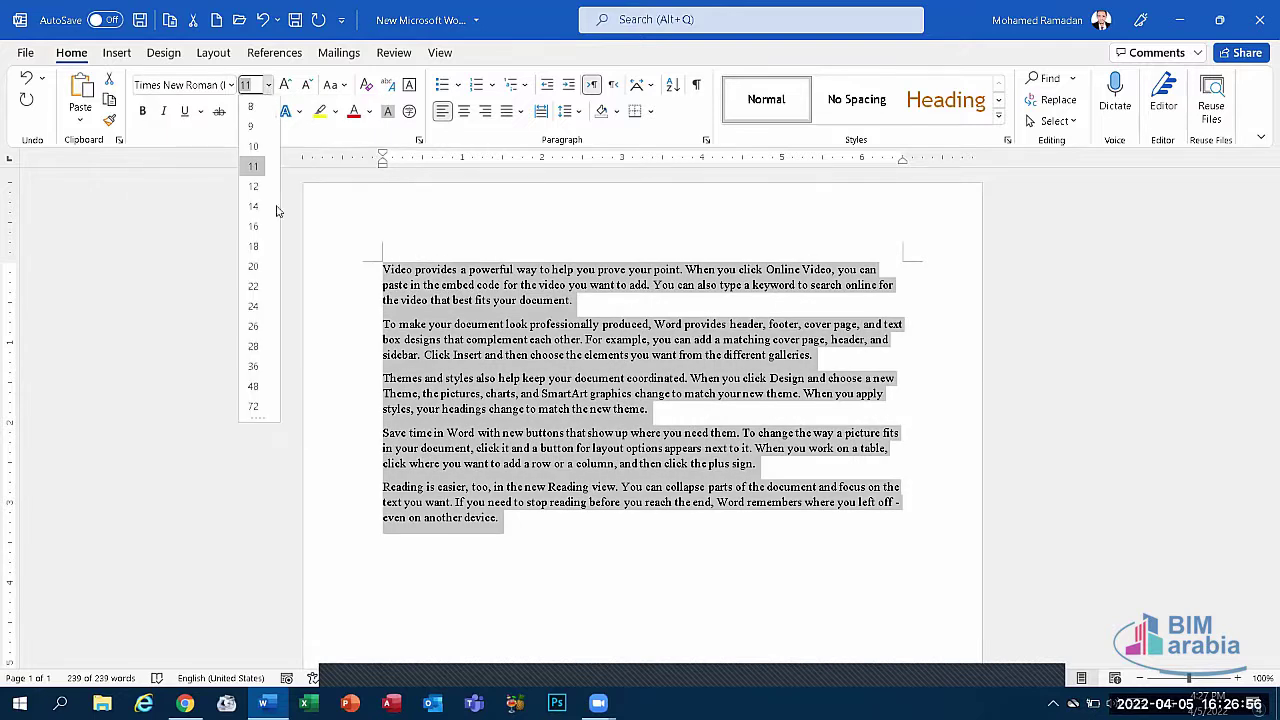
click(254, 347)
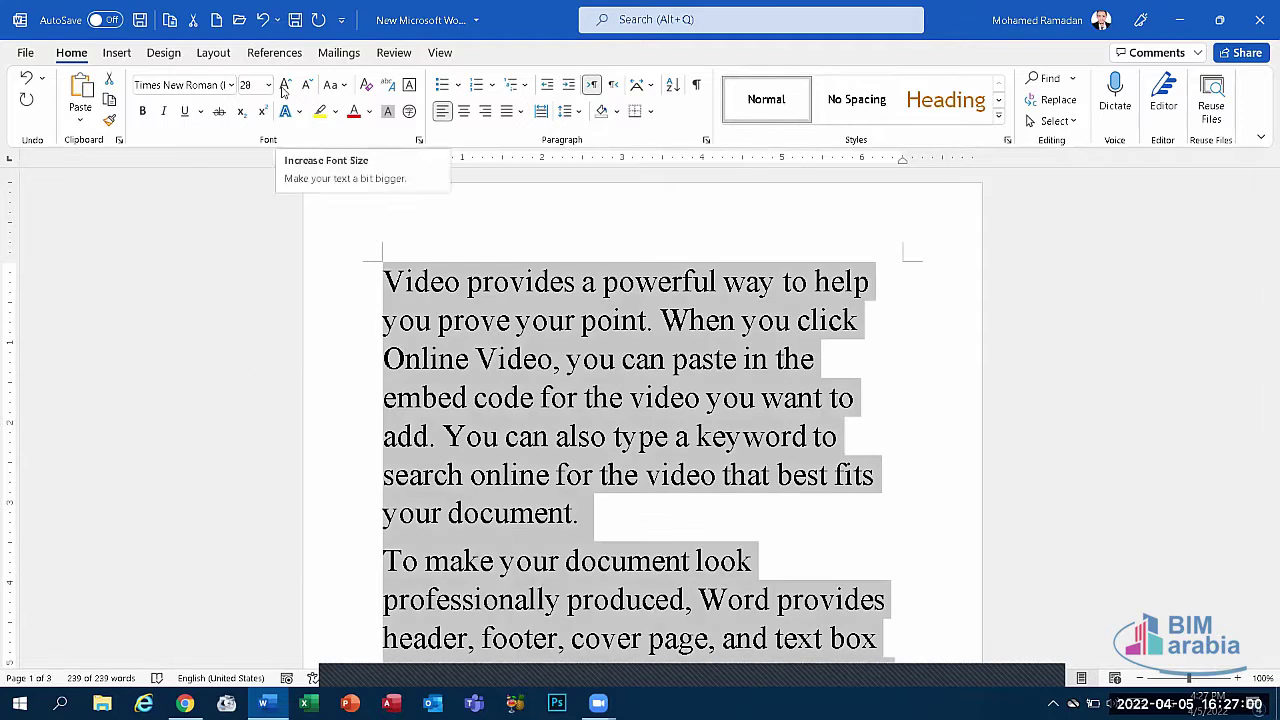
click(284, 85)
click(284, 85)
click(284, 85)
click(284, 85)
click(284, 85)
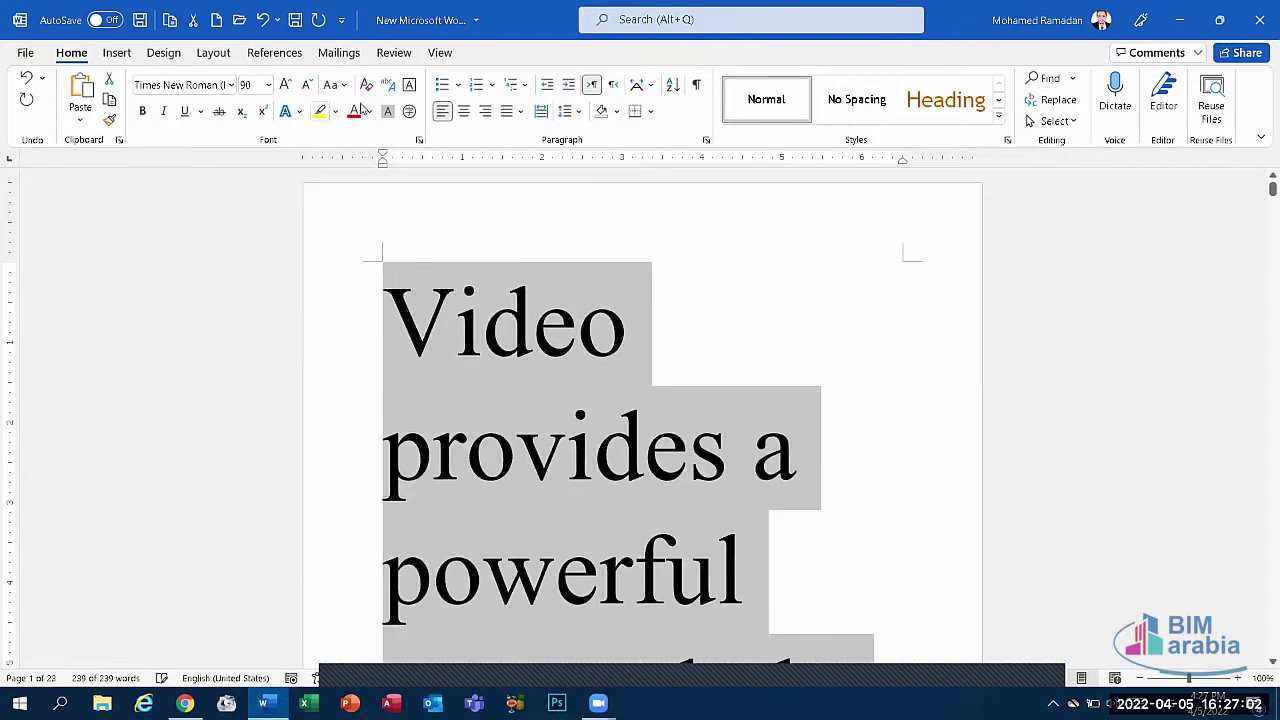
click(308, 85)
click(308, 85)
click(308, 85)
click(308, 85)
click(308, 85)
click(308, 85)
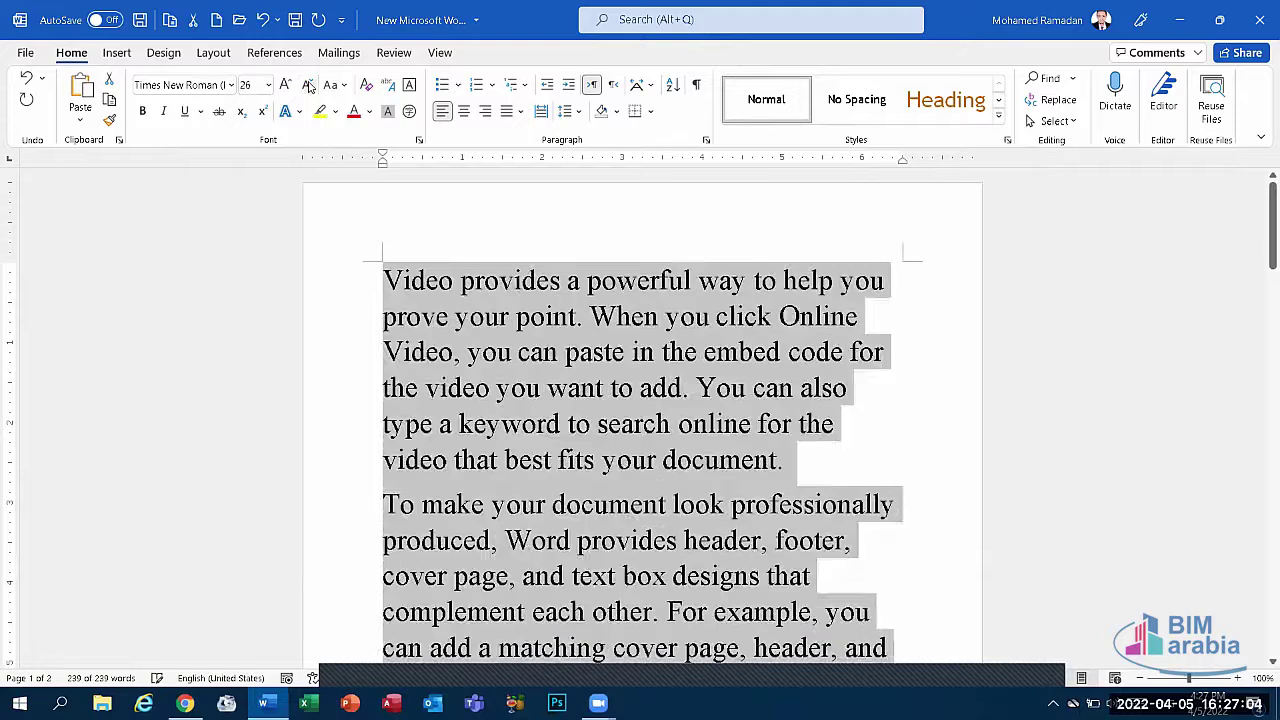
click(308, 85)
click(308, 85)
click(308, 85)
click(308, 85)
click(422, 274)
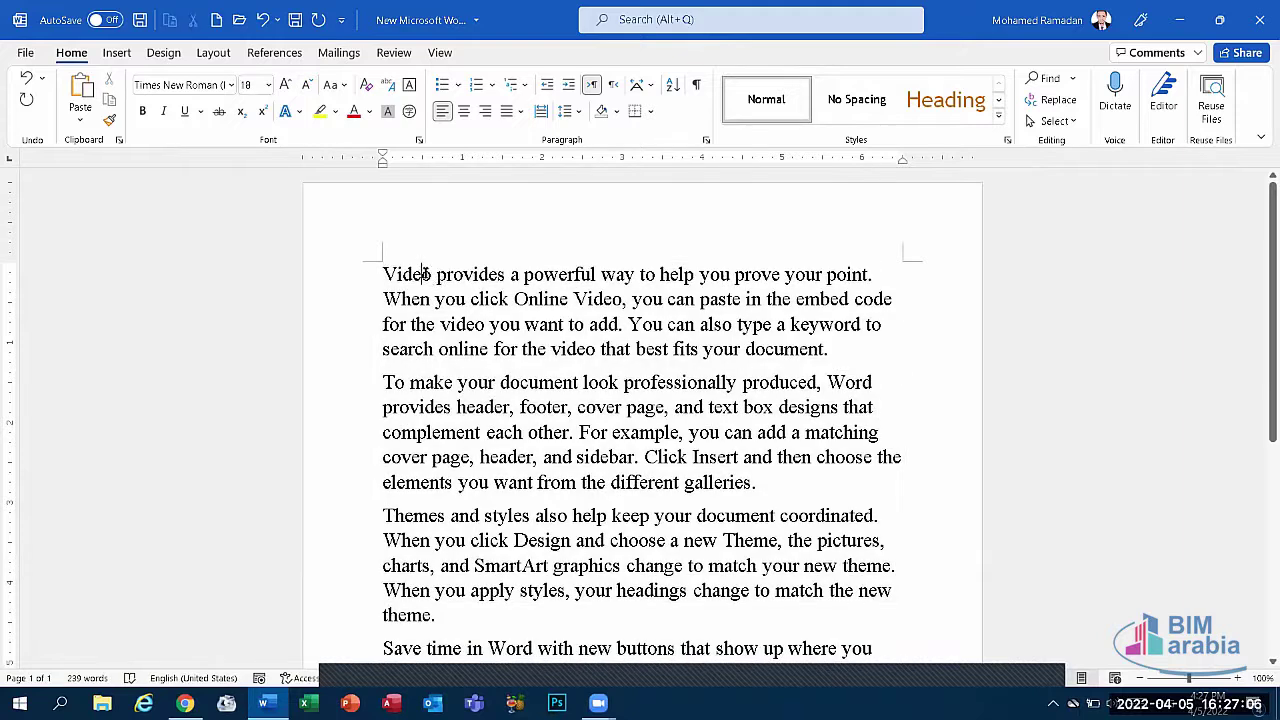
Step: Select the opening word Video and grow it to 72 pt
click(436, 276)
drag(431, 274, 382, 274)
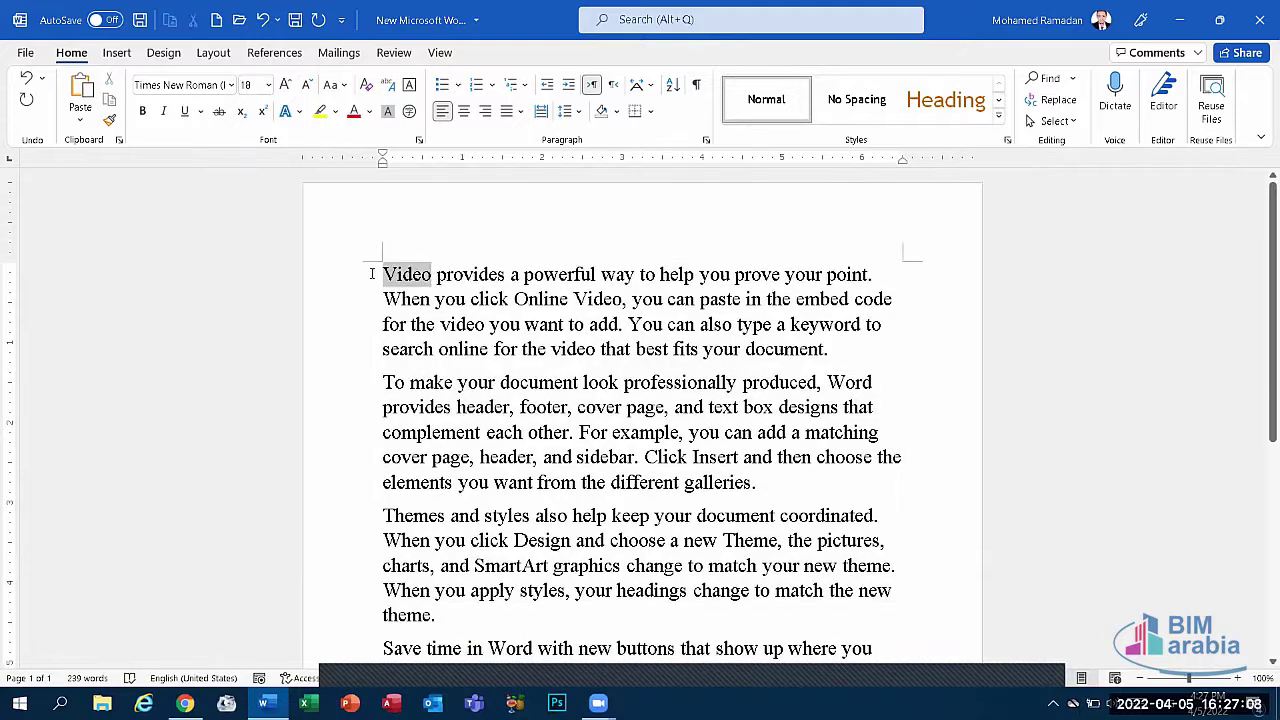
click(285, 85)
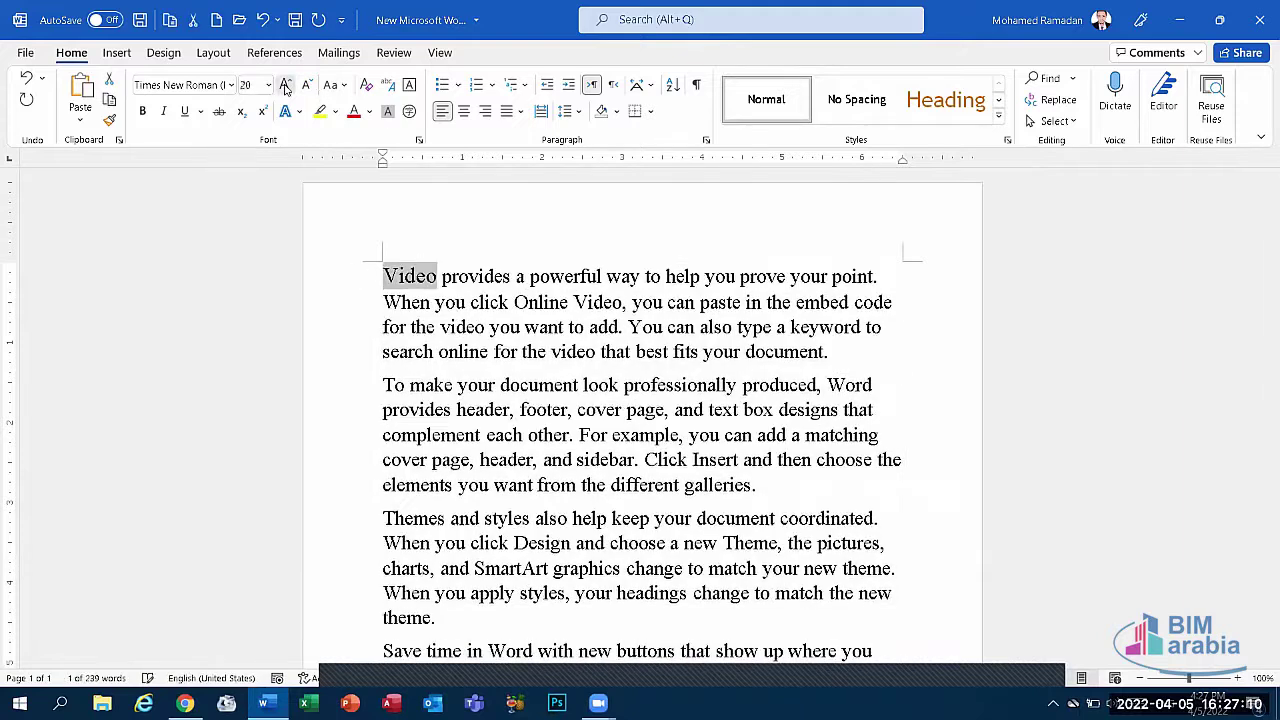
click(285, 85)
click(285, 85)
click(285, 85)
click(285, 85)
click(285, 85)
click(579, 347)
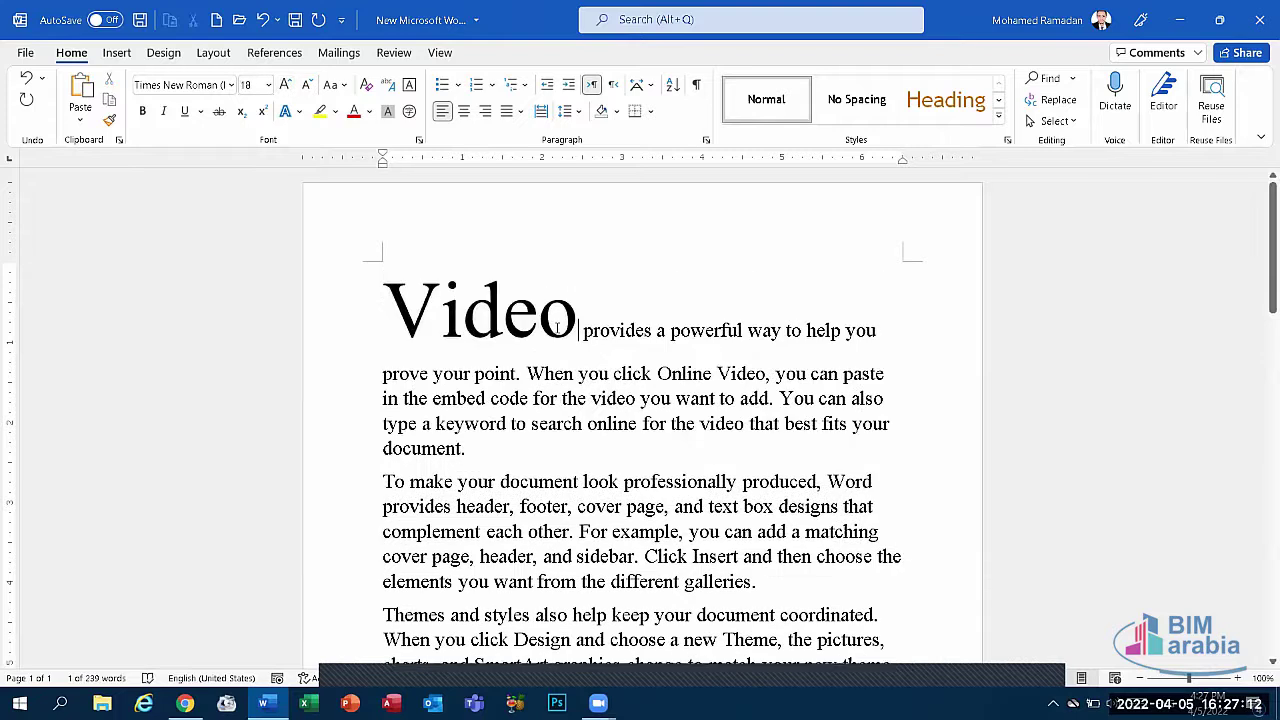
drag(578, 340, 366, 314)
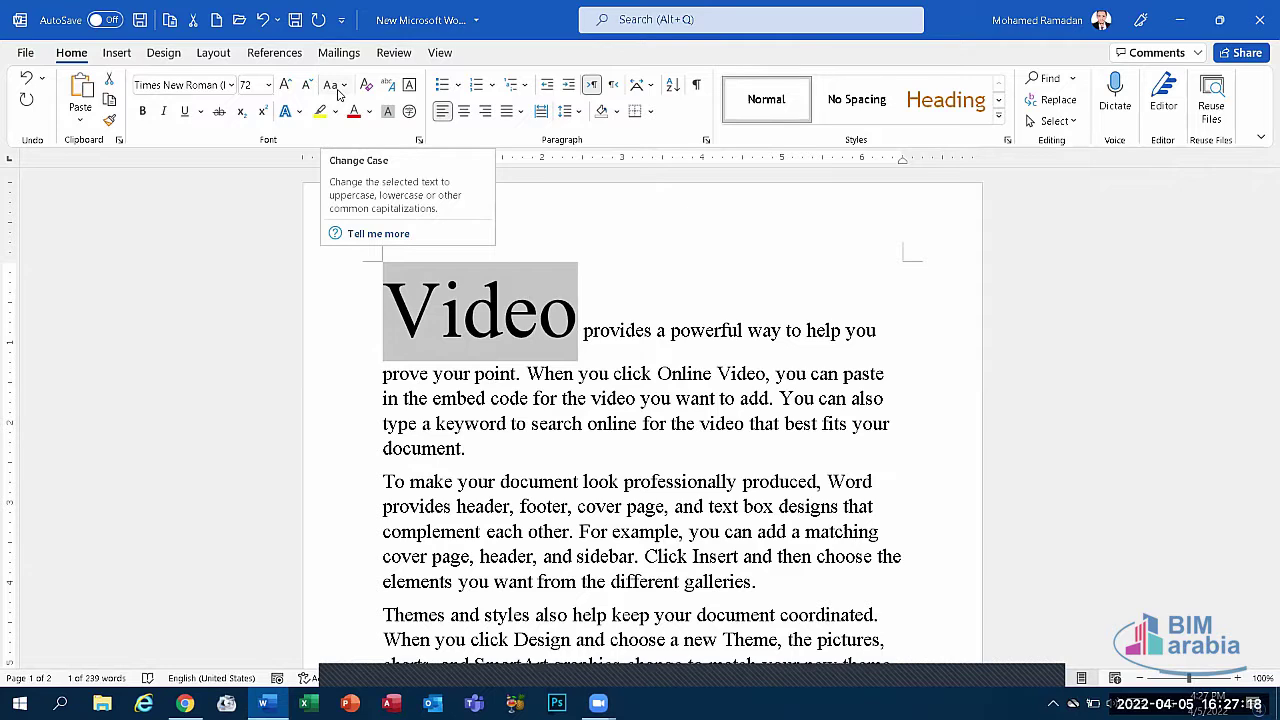
click(339, 90)
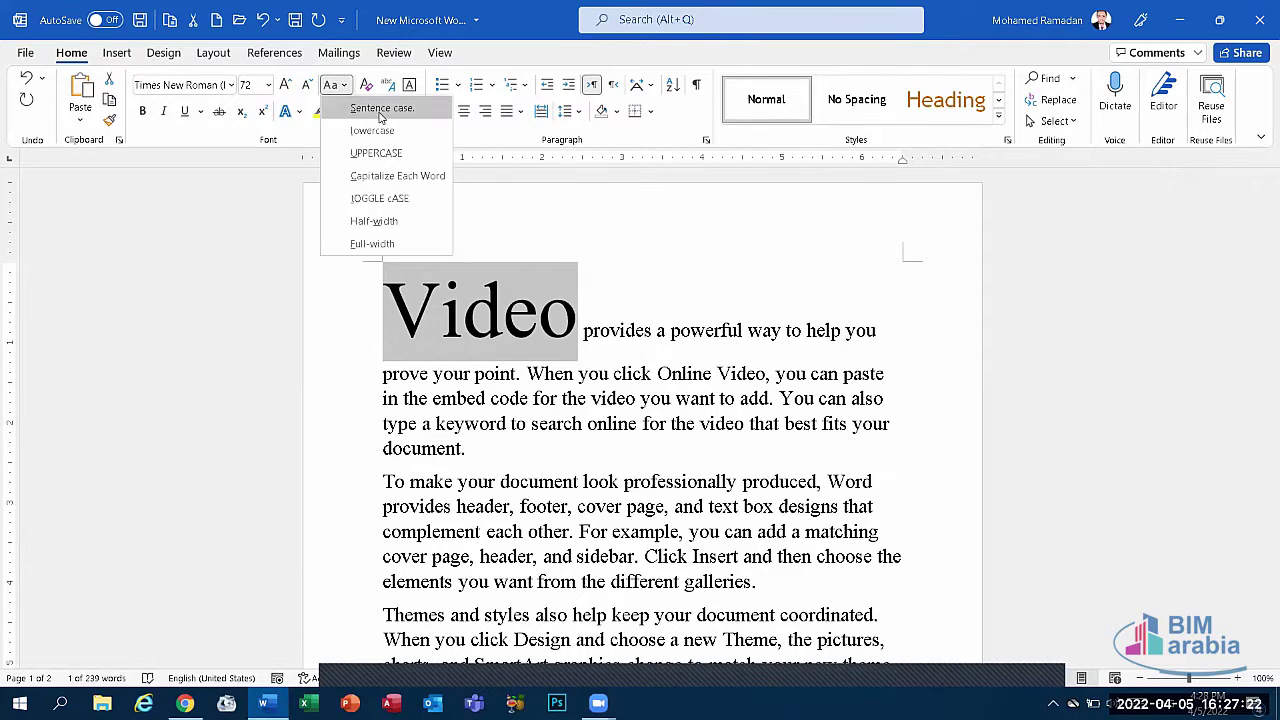
click(381, 115)
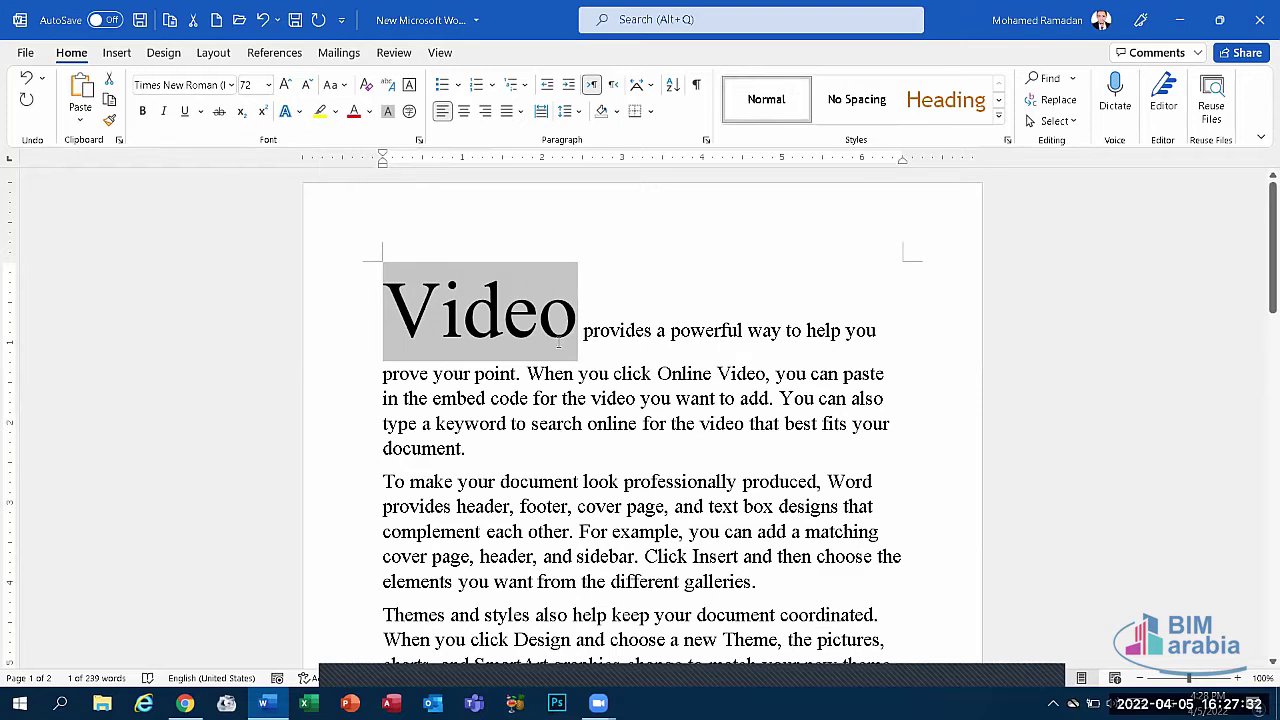
click(341, 86)
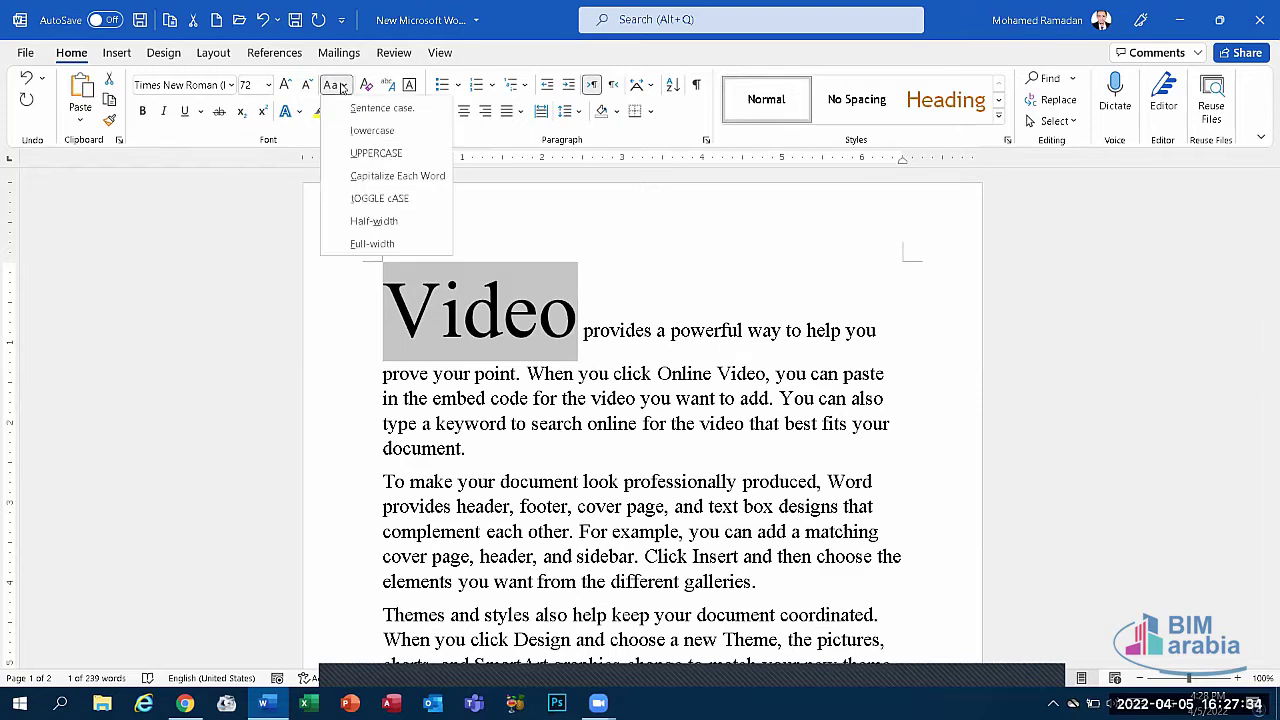
click(373, 131)
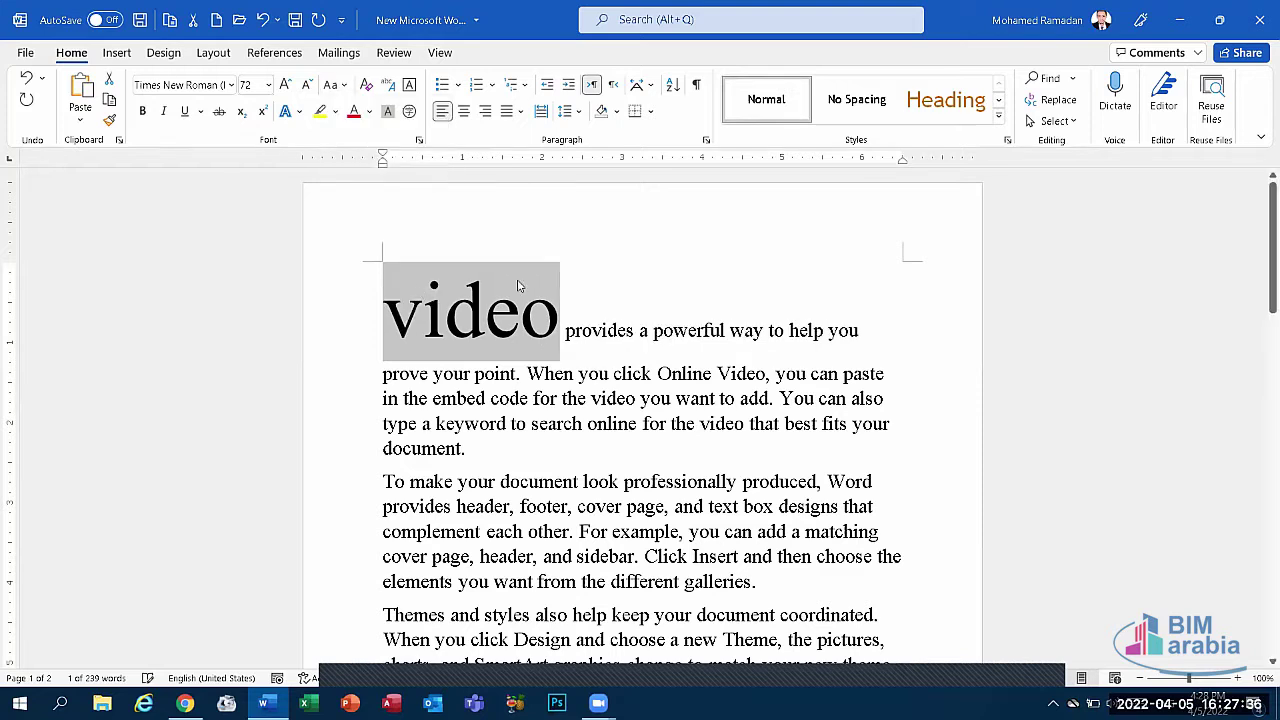
click(344, 88)
click(378, 151)
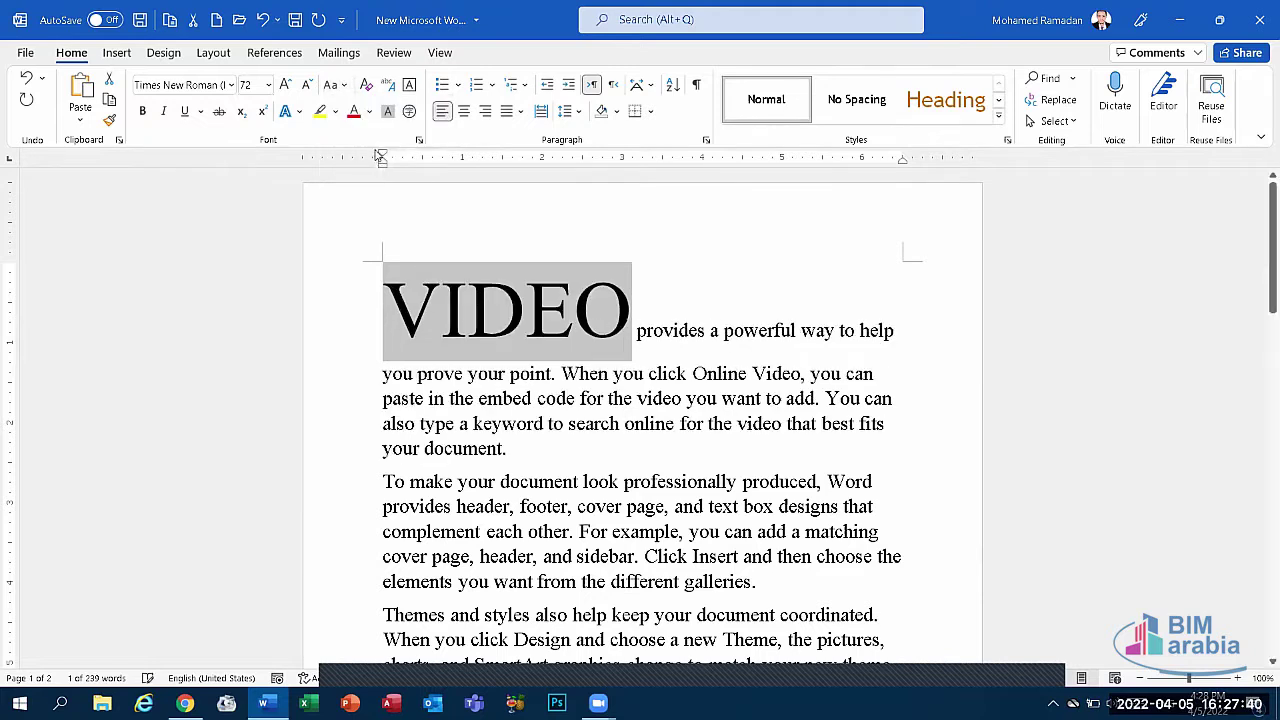
click(334, 86)
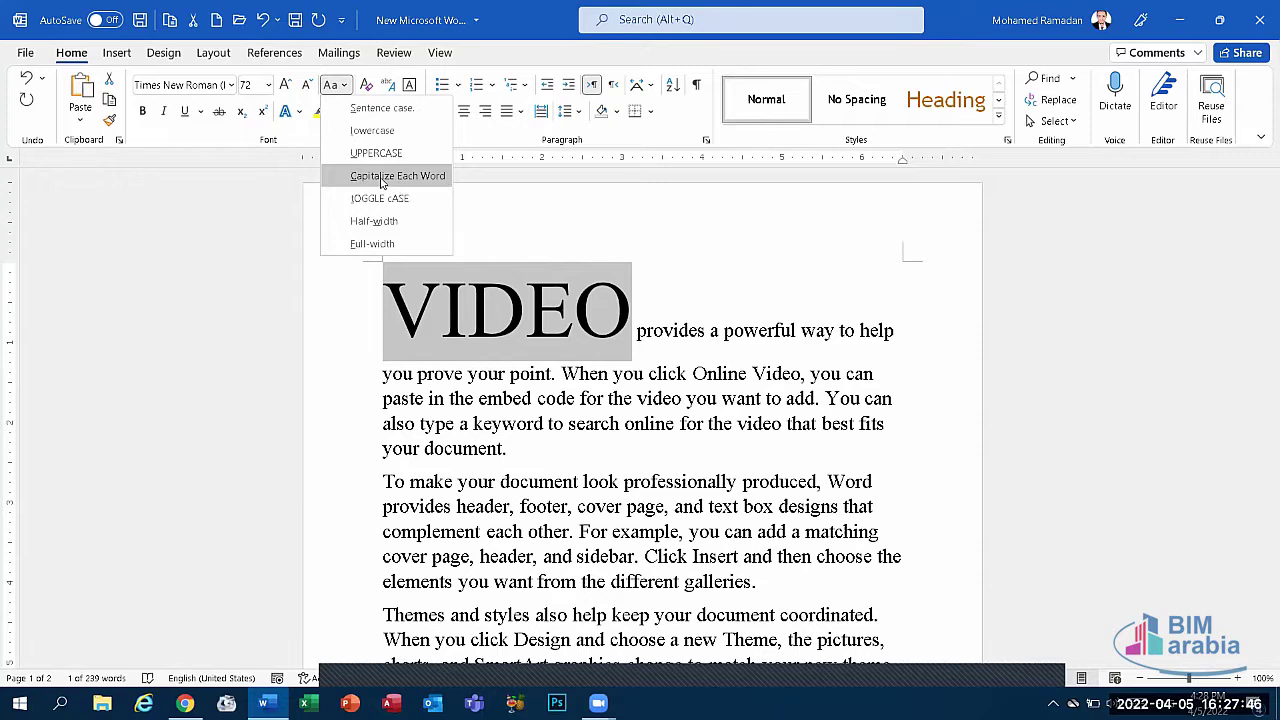
click(381, 177)
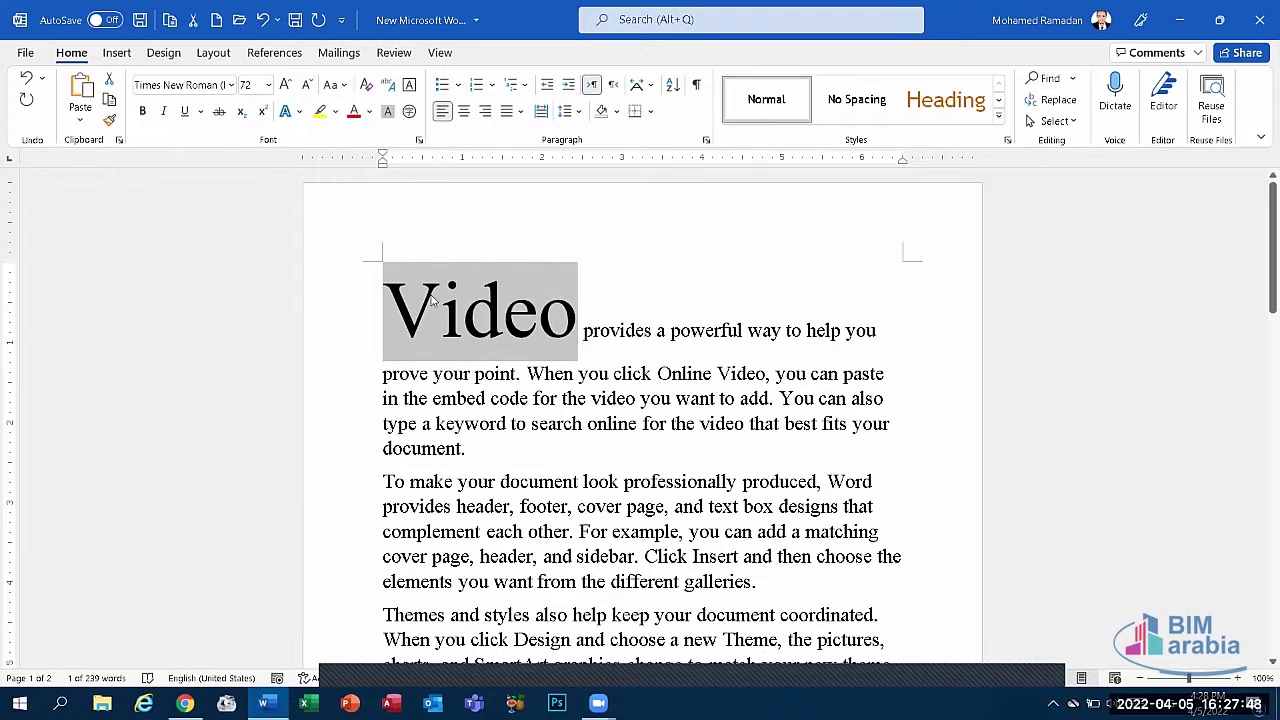
click(337, 90)
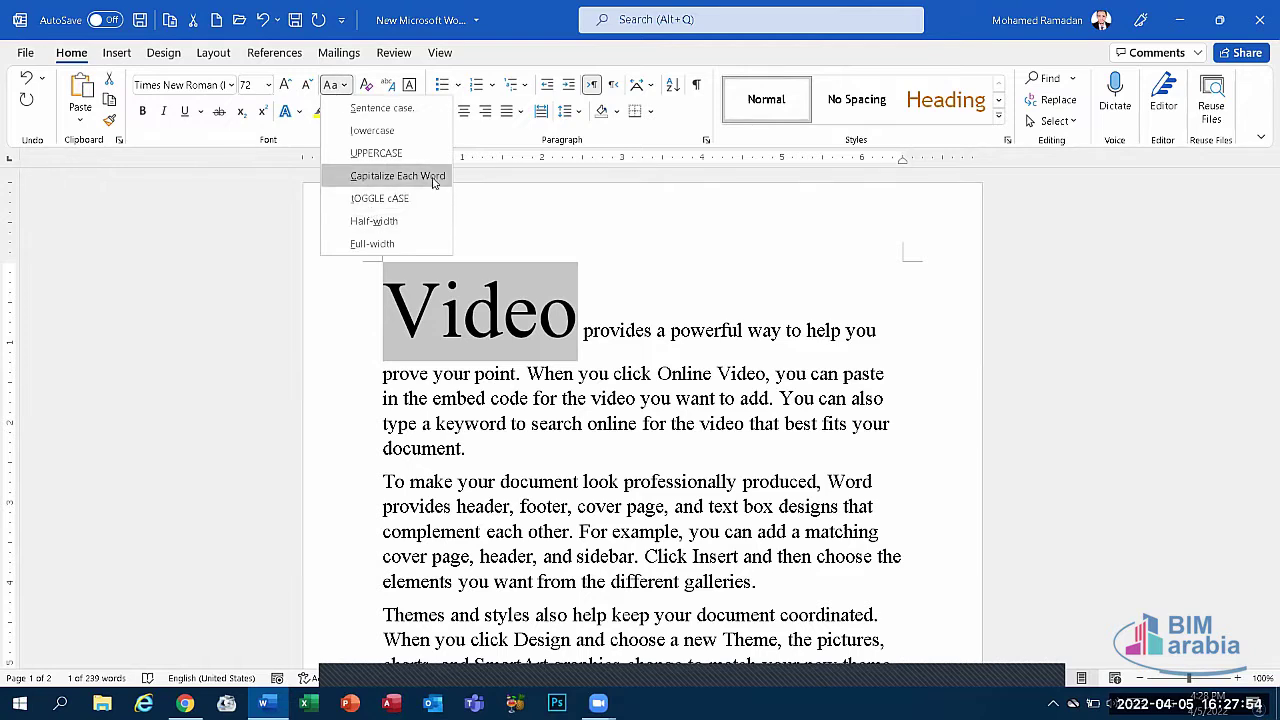
click(406, 199)
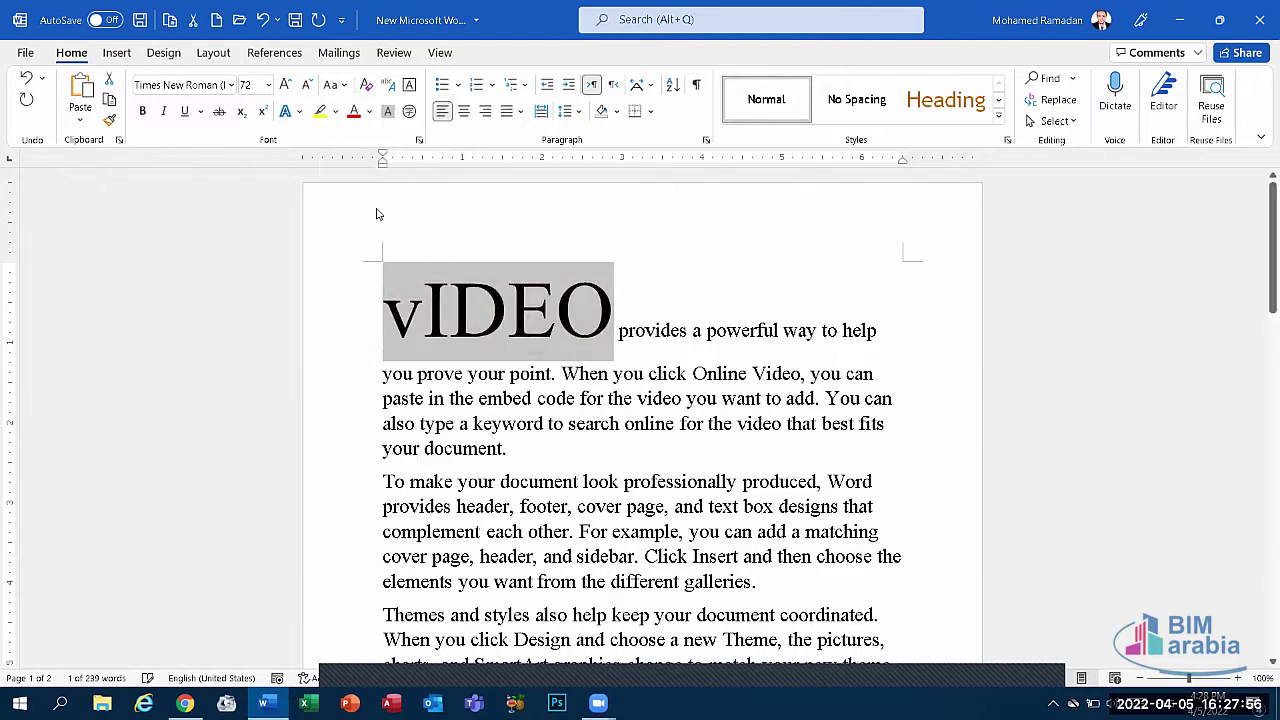
click(451, 326)
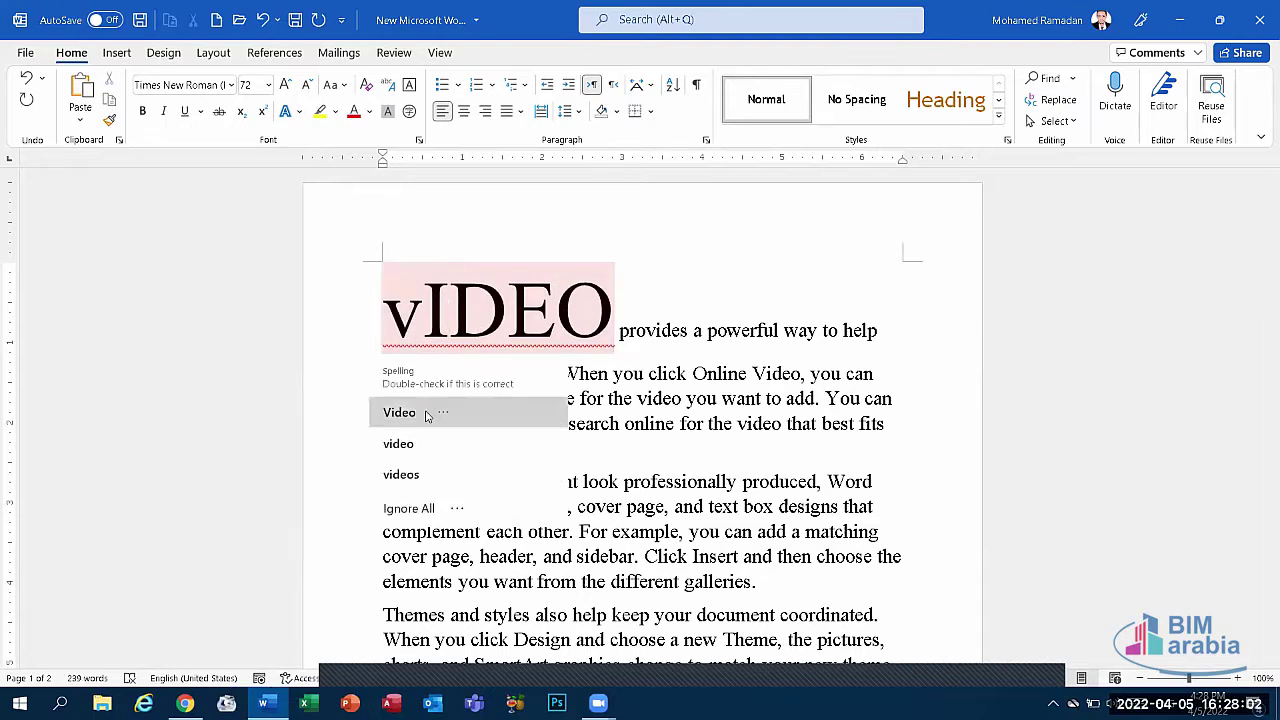
right_click(495, 333)
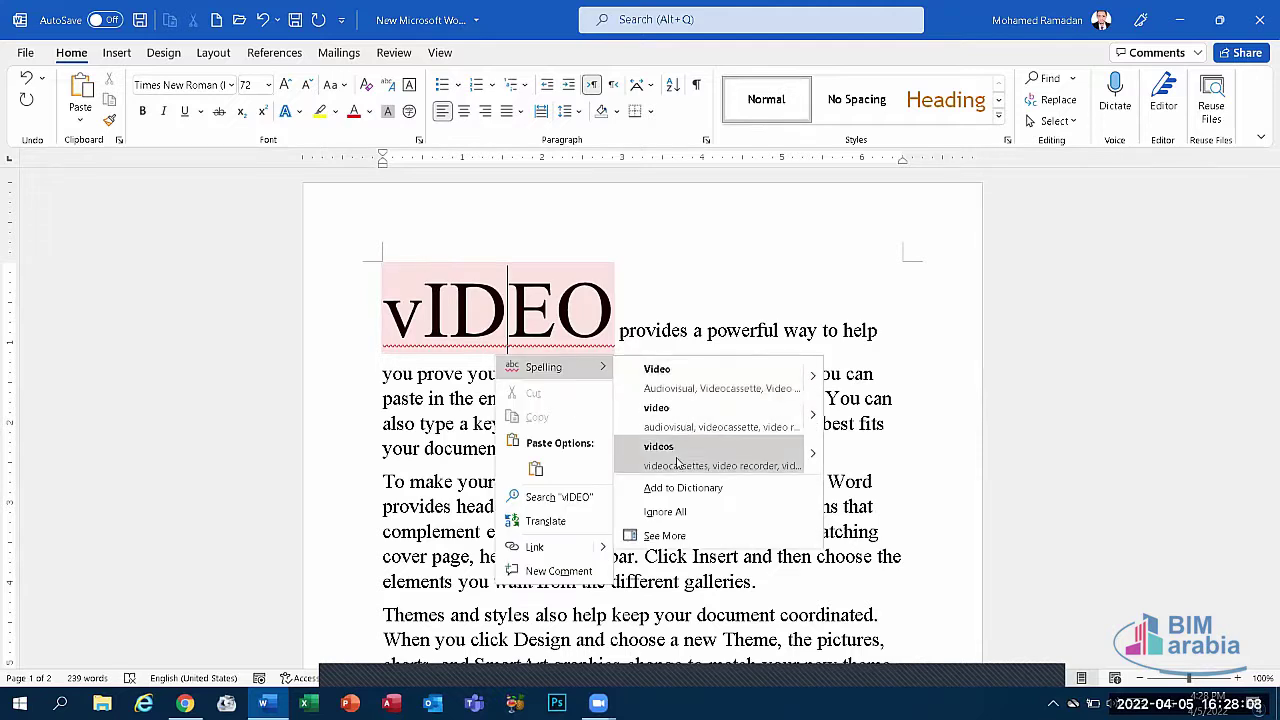
click(677, 372)
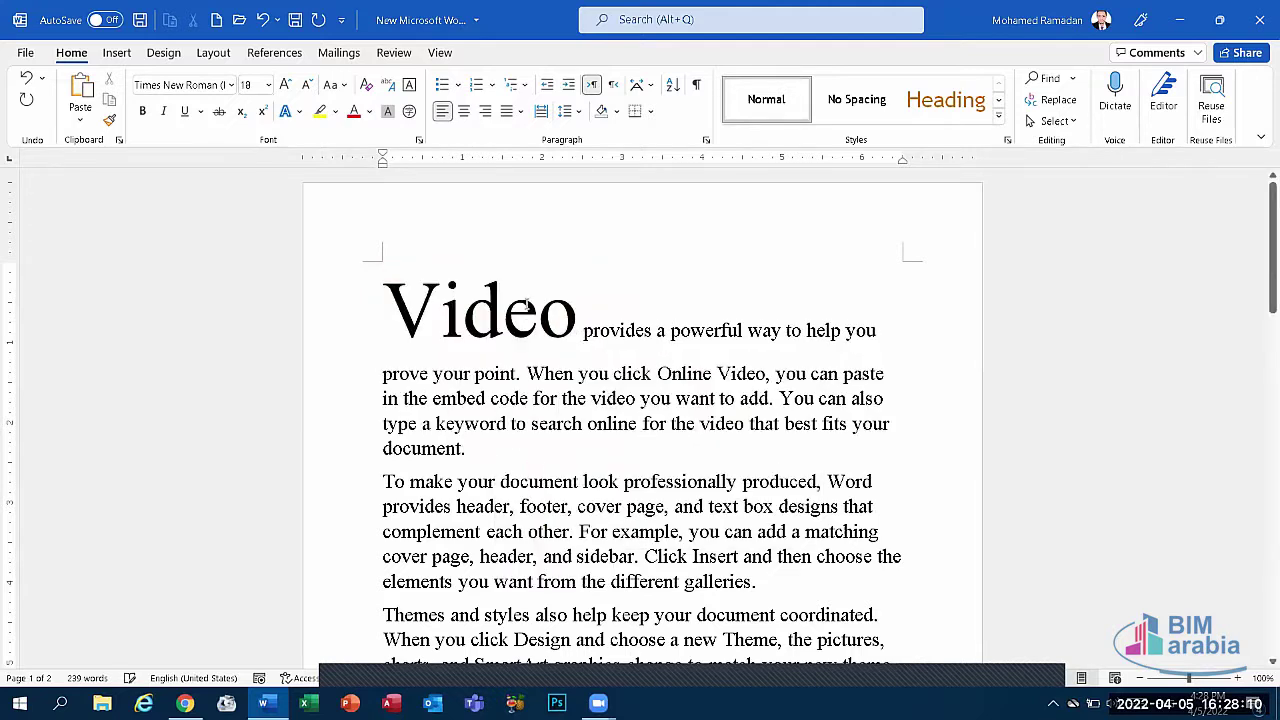
drag(578, 318, 383, 318)
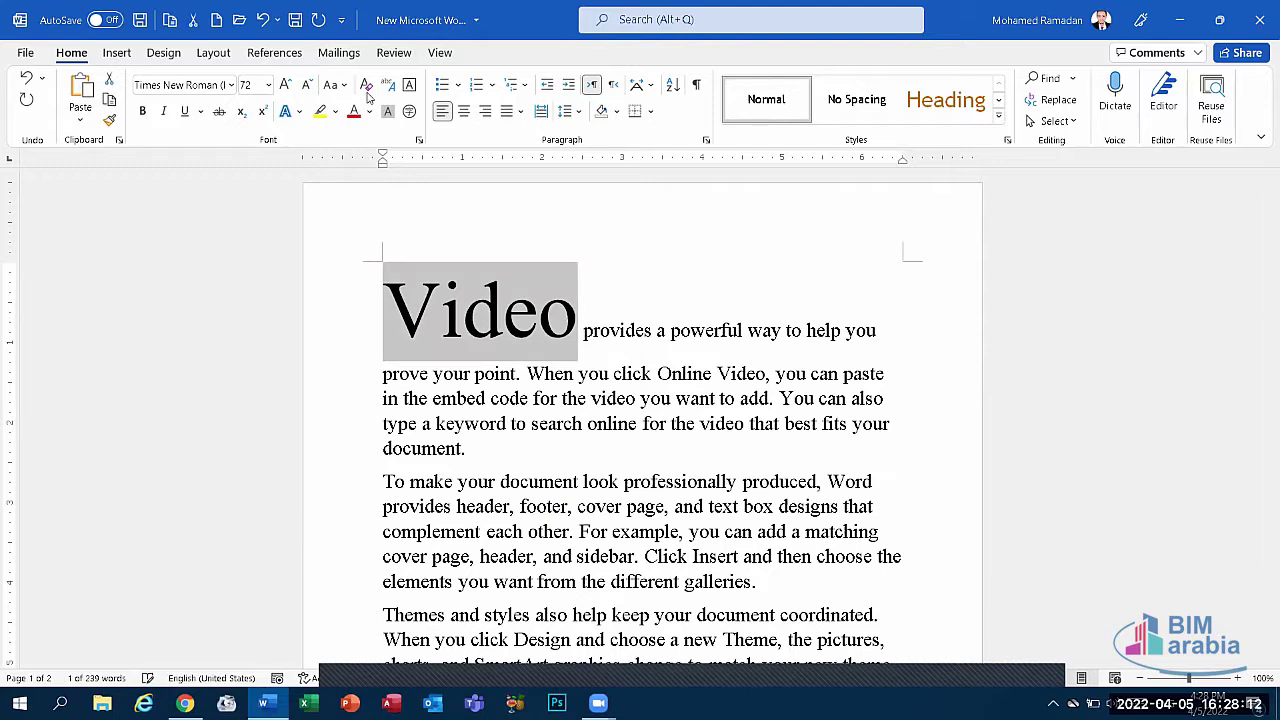
Step: Make Video red, bold and 100 pt, then clear all its formatting back to plain 11 pt
click(333, 86)
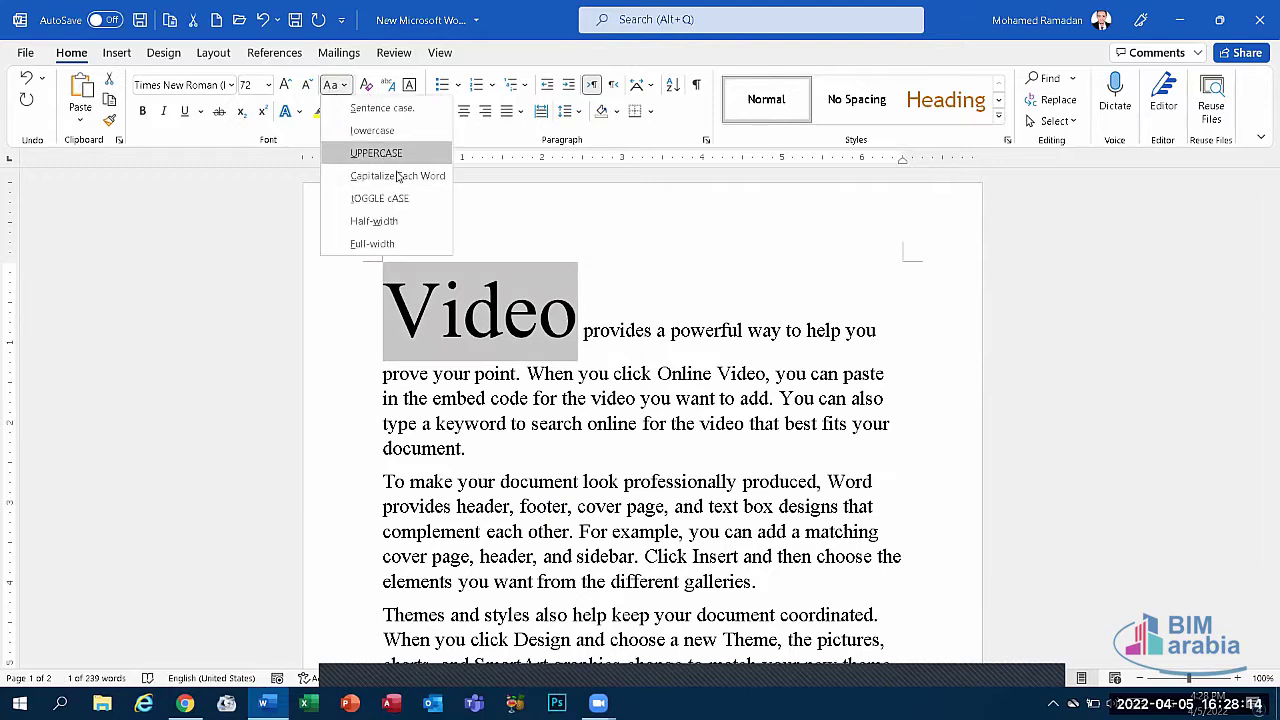
click(373, 221)
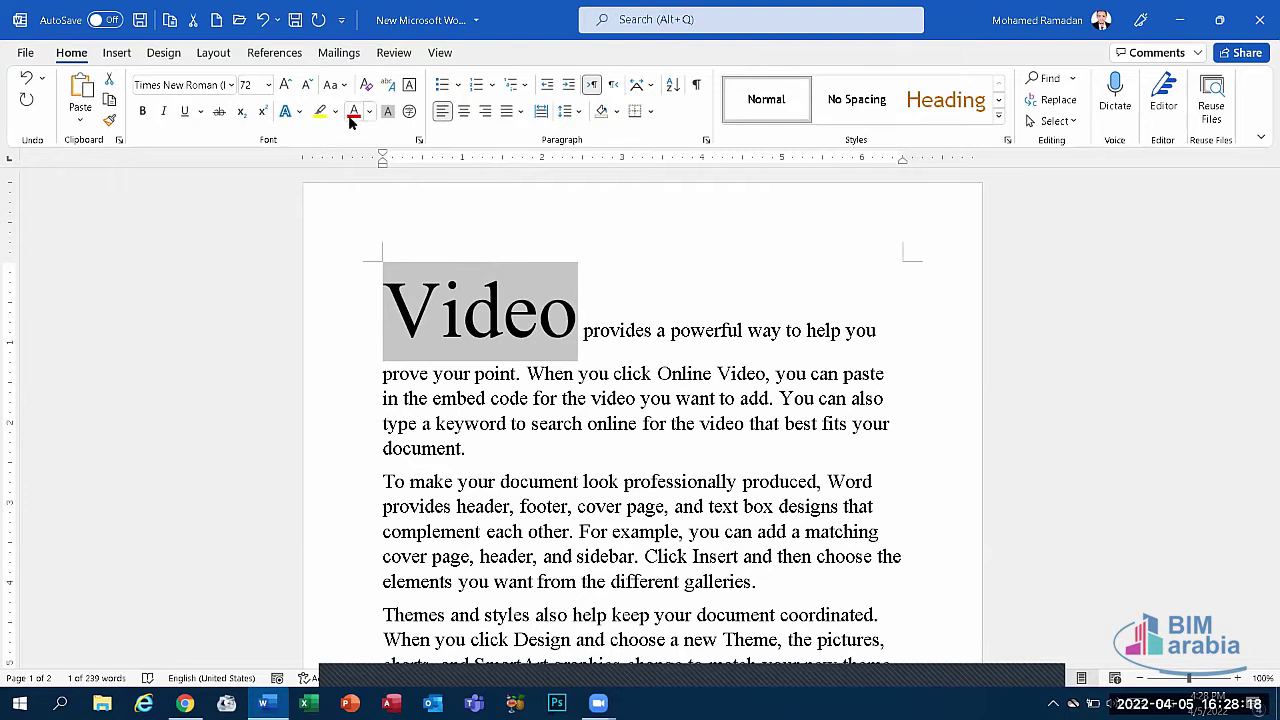
click(352, 113)
click(142, 111)
click(286, 84)
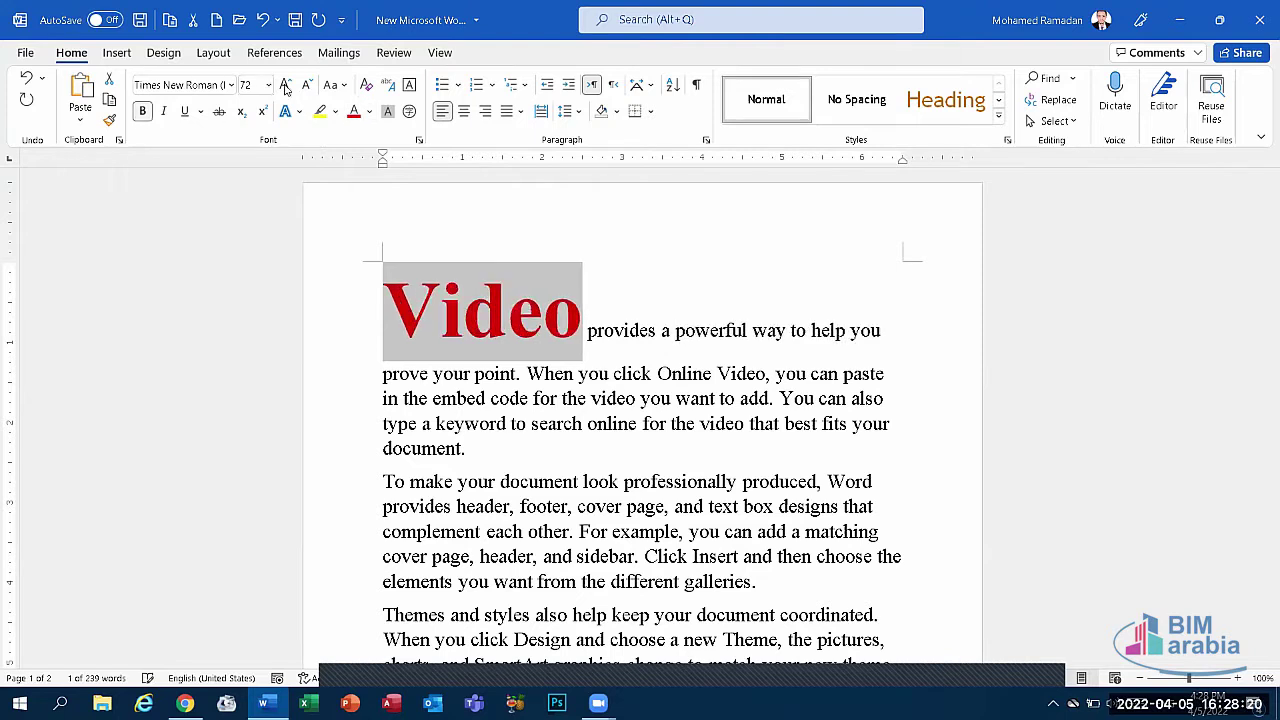
click(286, 84)
click(286, 84)
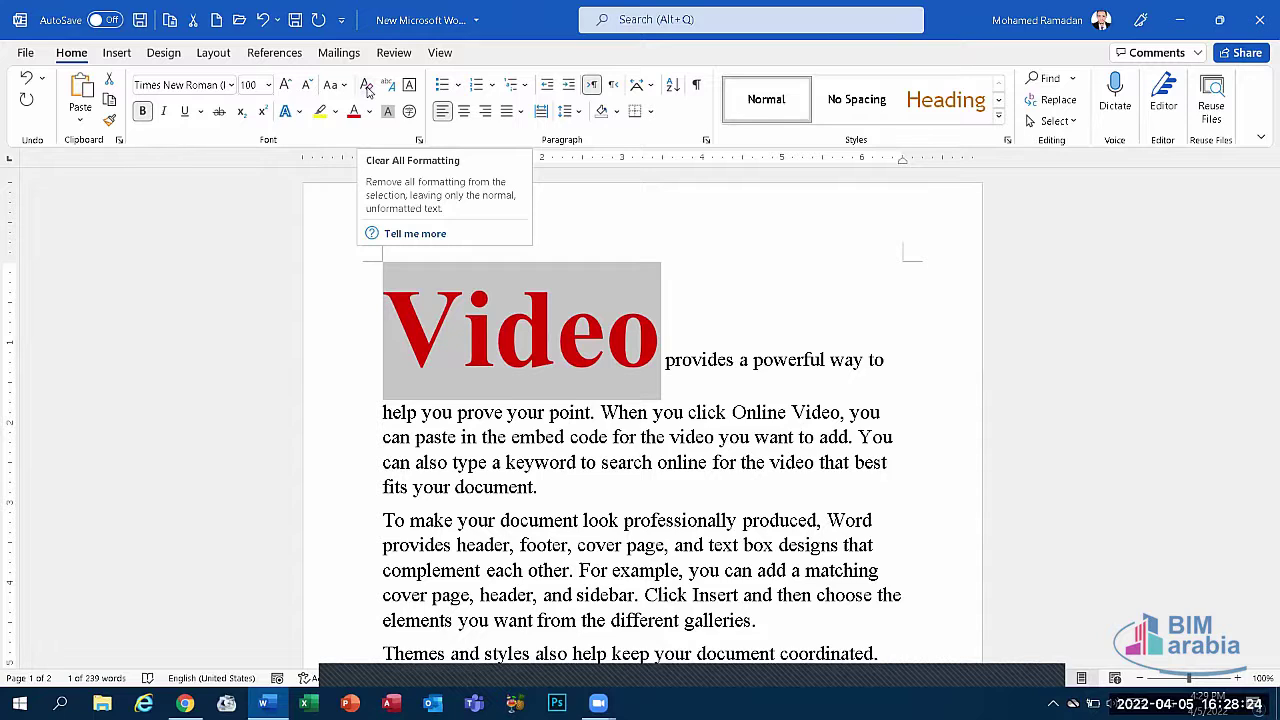
click(368, 88)
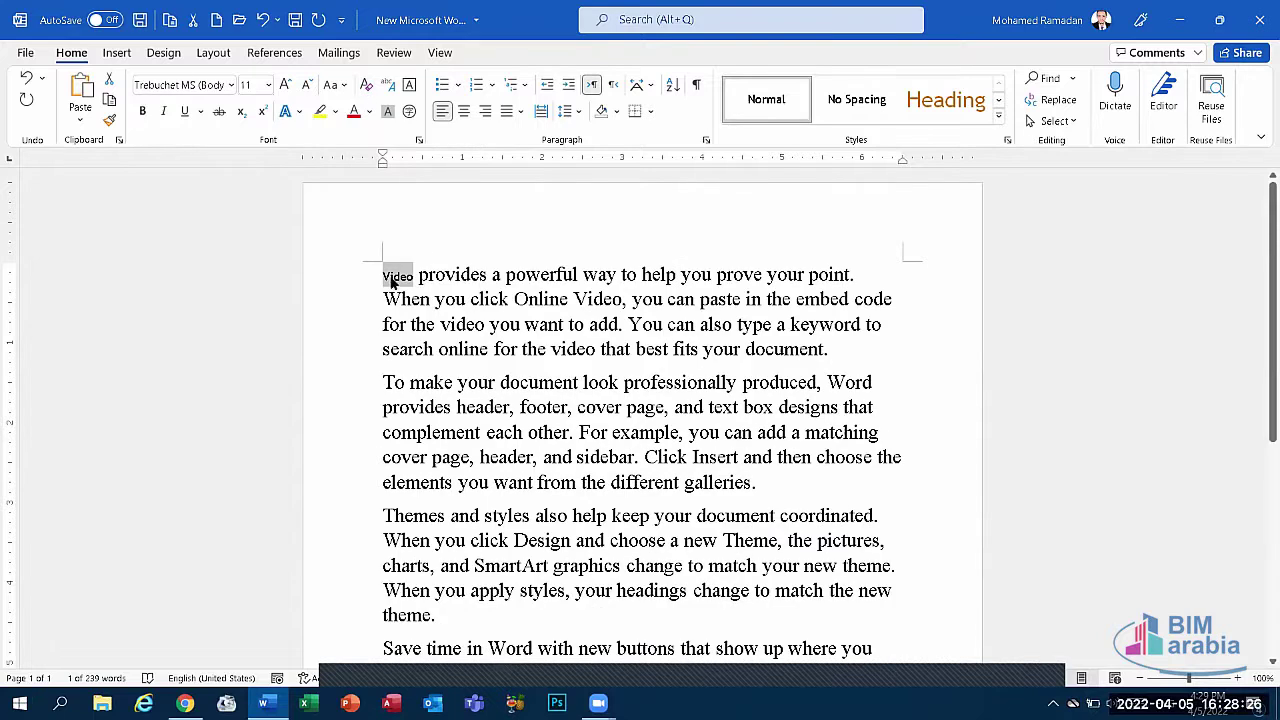
Step: Enlarge Video to 36 pt and make it bold and italic
key(ctrl+b)
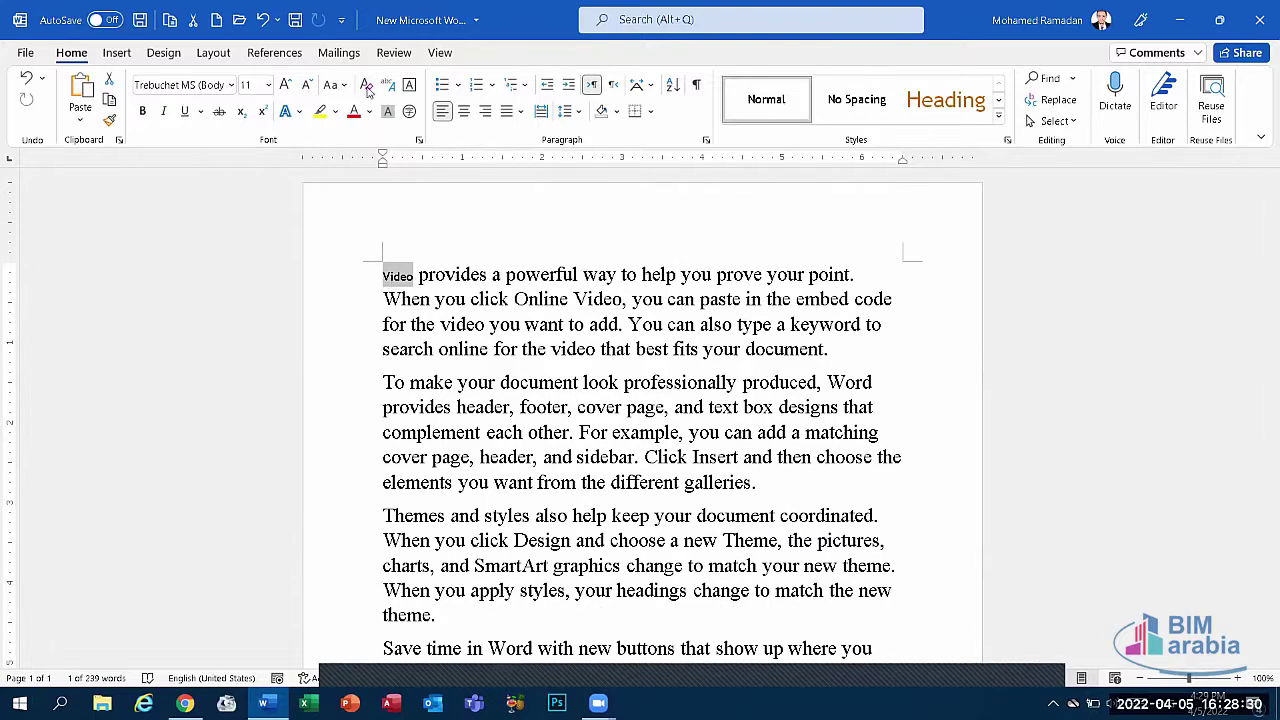
click(292, 88)
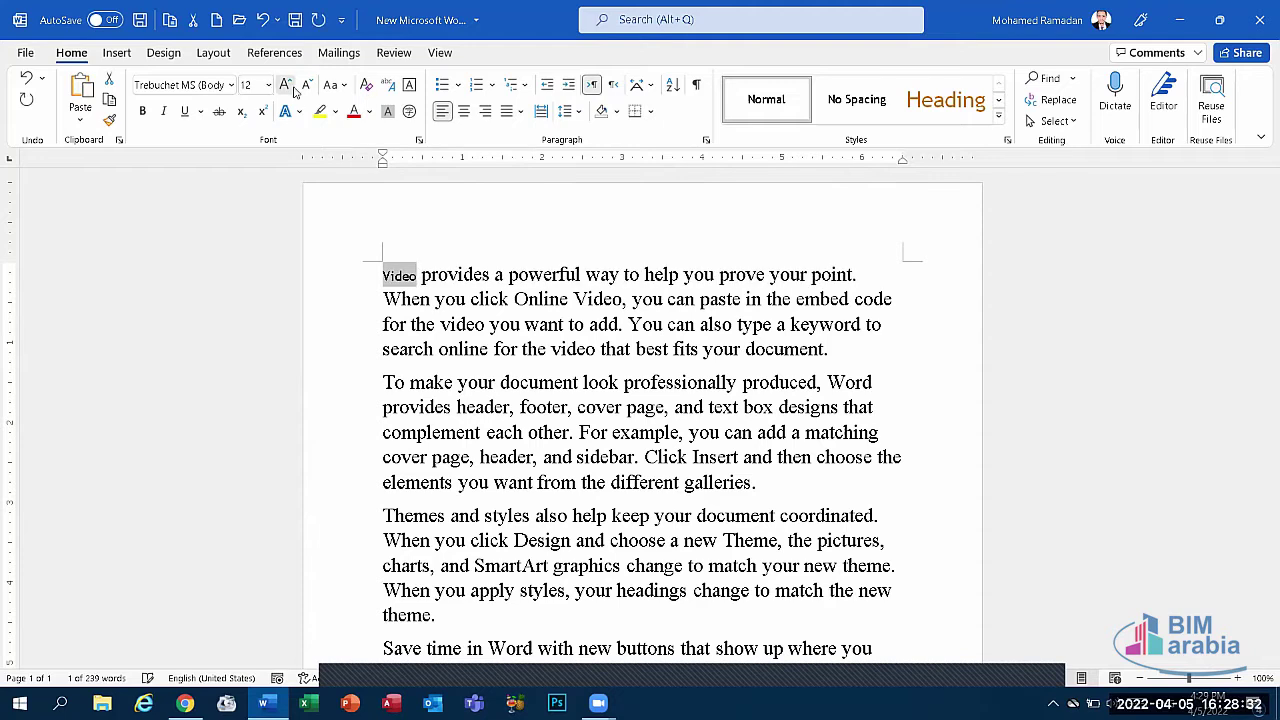
click(286, 85)
click(286, 85)
click(286, 85)
click(286, 85)
click(286, 85)
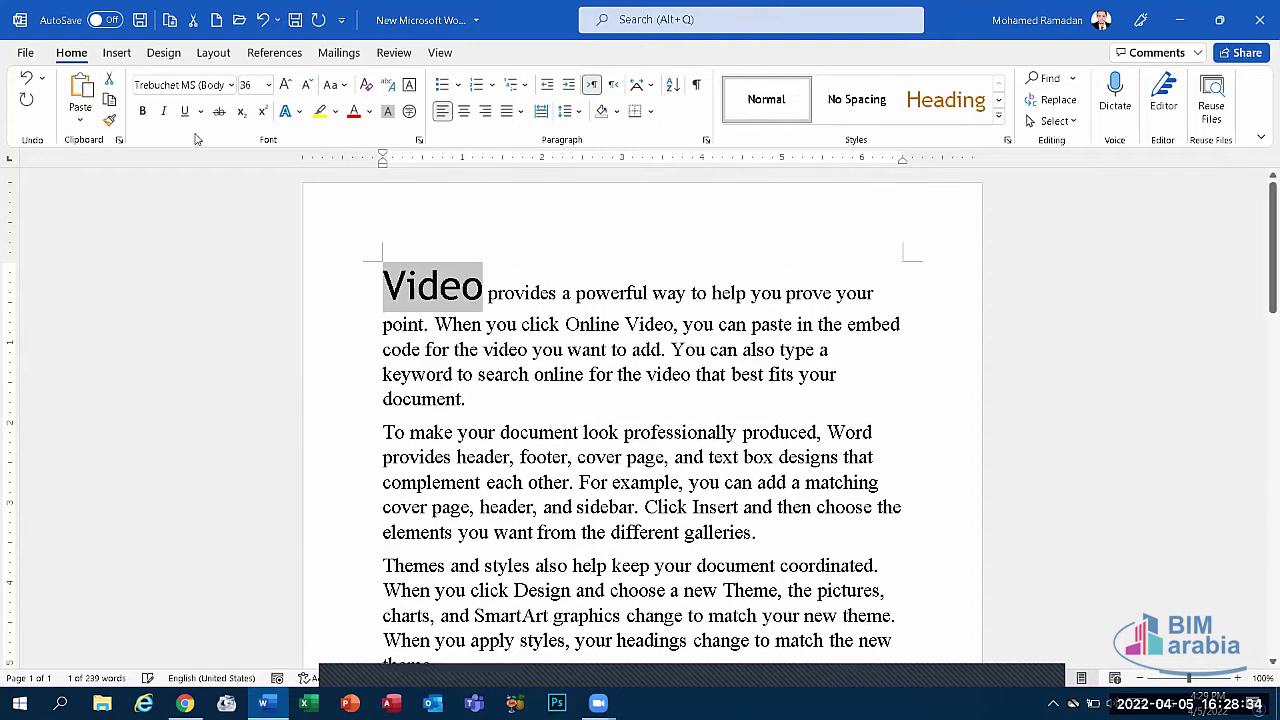
click(147, 114)
click(150, 116)
click(153, 117)
click(165, 112)
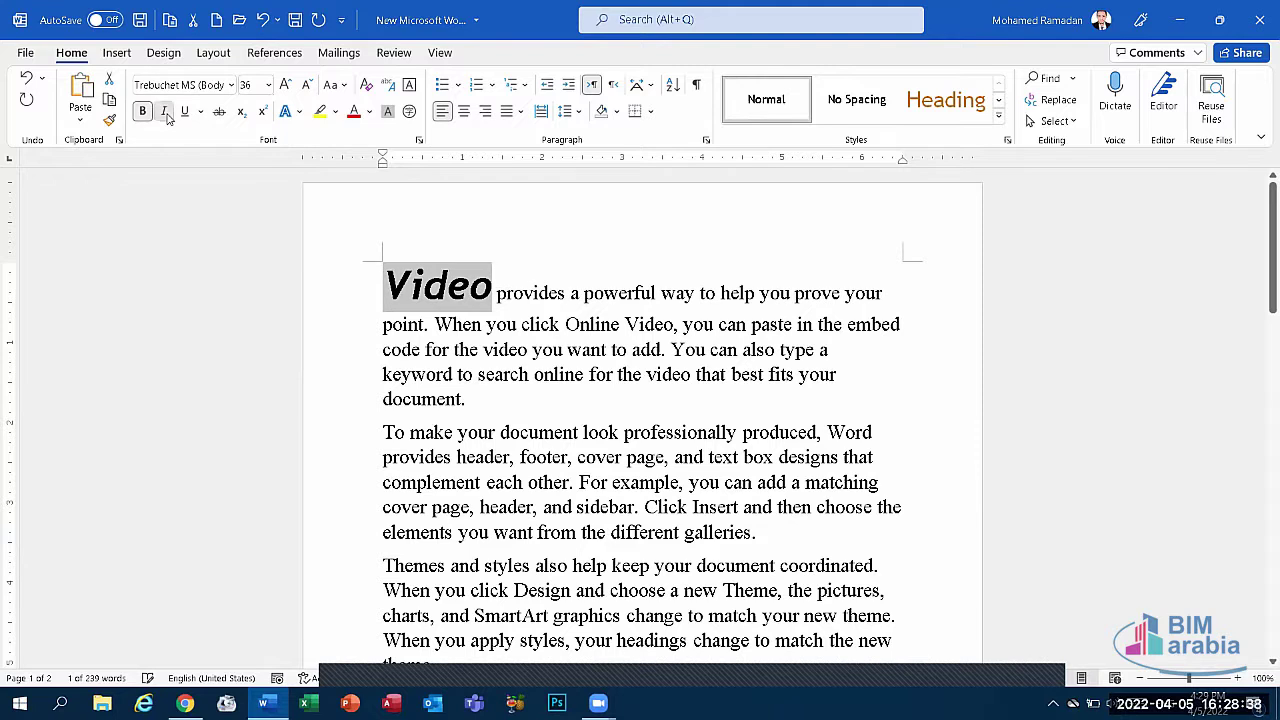
click(165, 112)
click(165, 112)
Step: Underline Video and set the underline colour to red
click(184, 112)
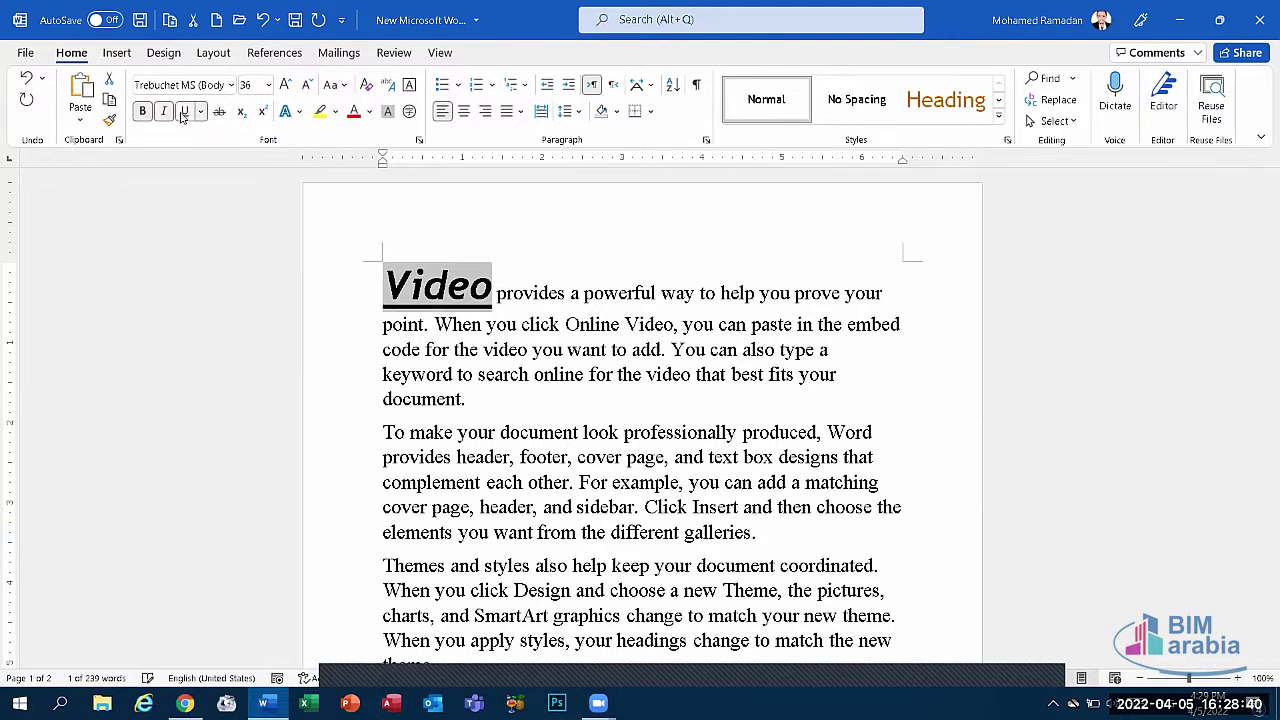
click(184, 112)
click(184, 112)
click(184, 112)
click(184, 112)
click(201, 111)
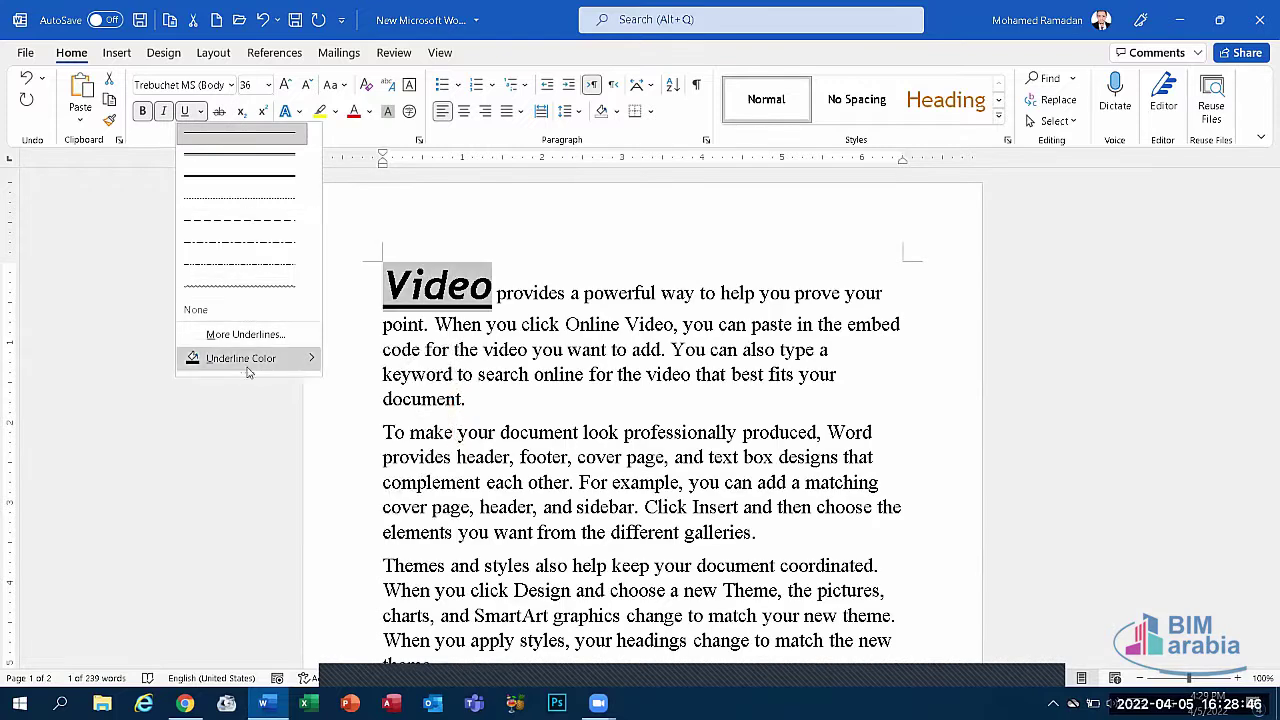
mouse_move(246, 360)
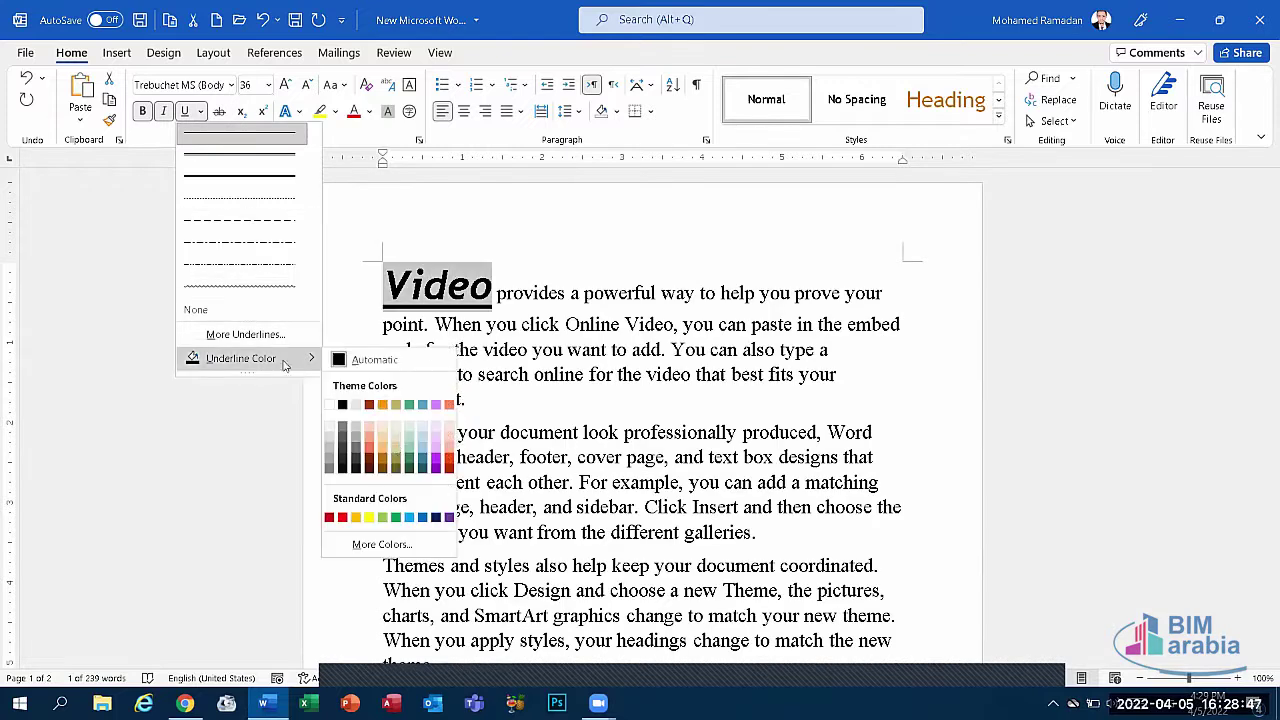
click(342, 517)
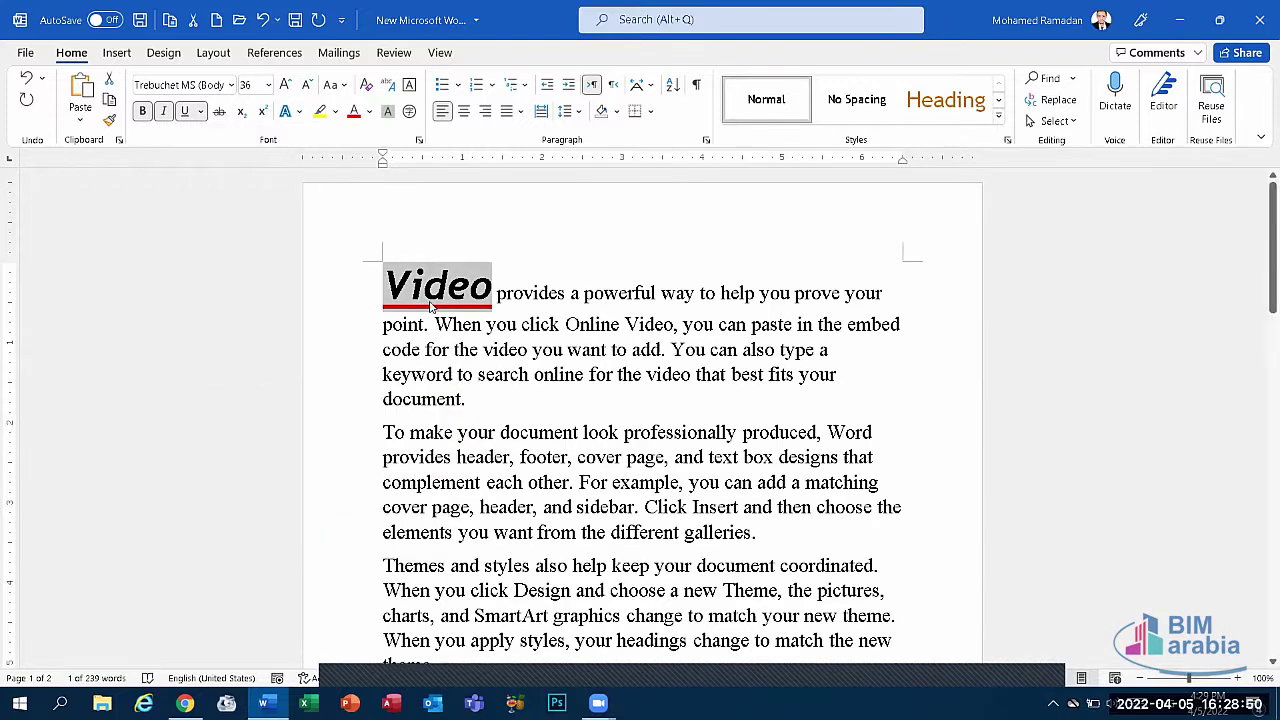
Step: Apply strikethrough to Video and deselect it to view the result
click(219, 111)
click(219, 111)
click(219, 111)
click(219, 111)
click(219, 111)
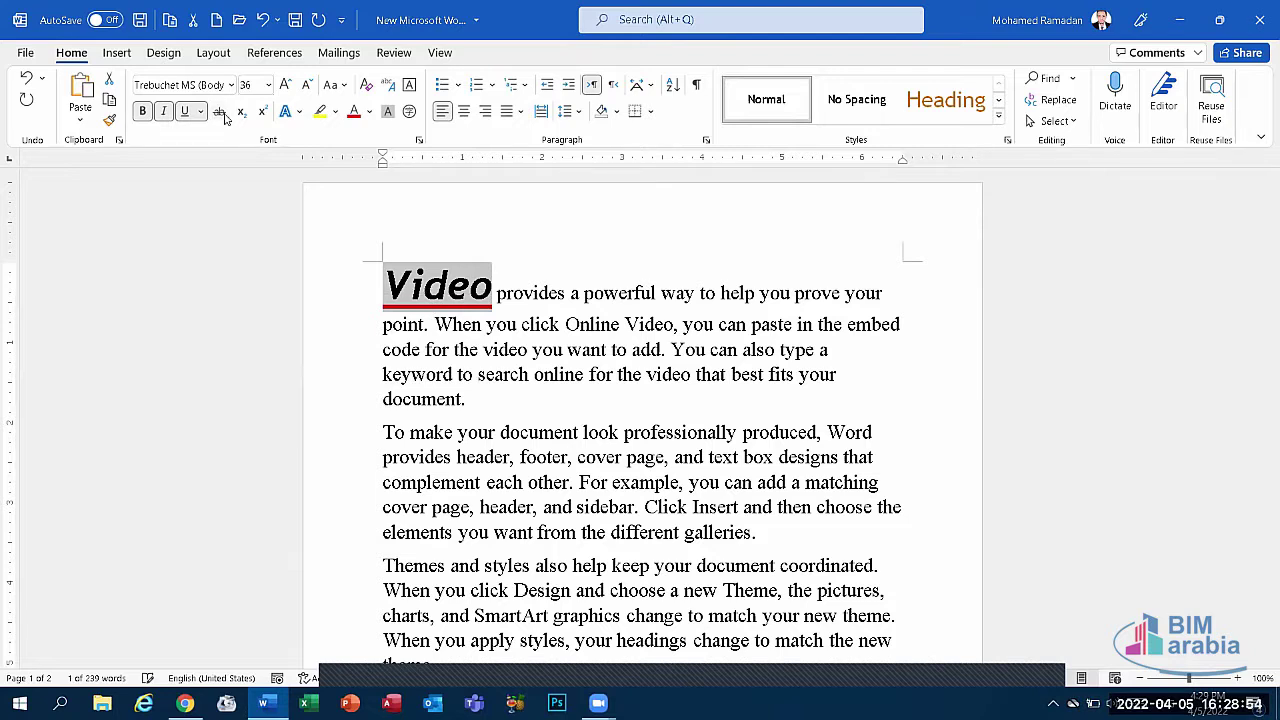
click(225, 116)
click(225, 116)
click(219, 111)
click(505, 283)
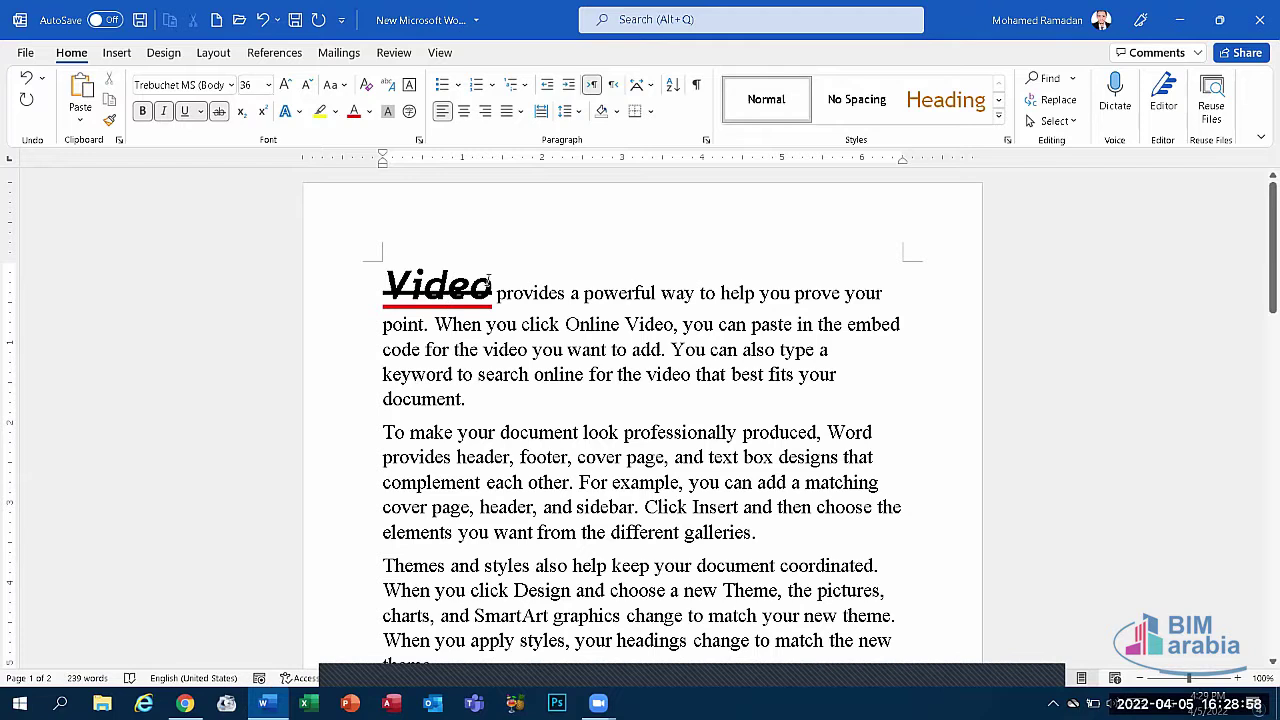
Step: Put Video on its own line, type x2 below it, and select the 2
key(Return)
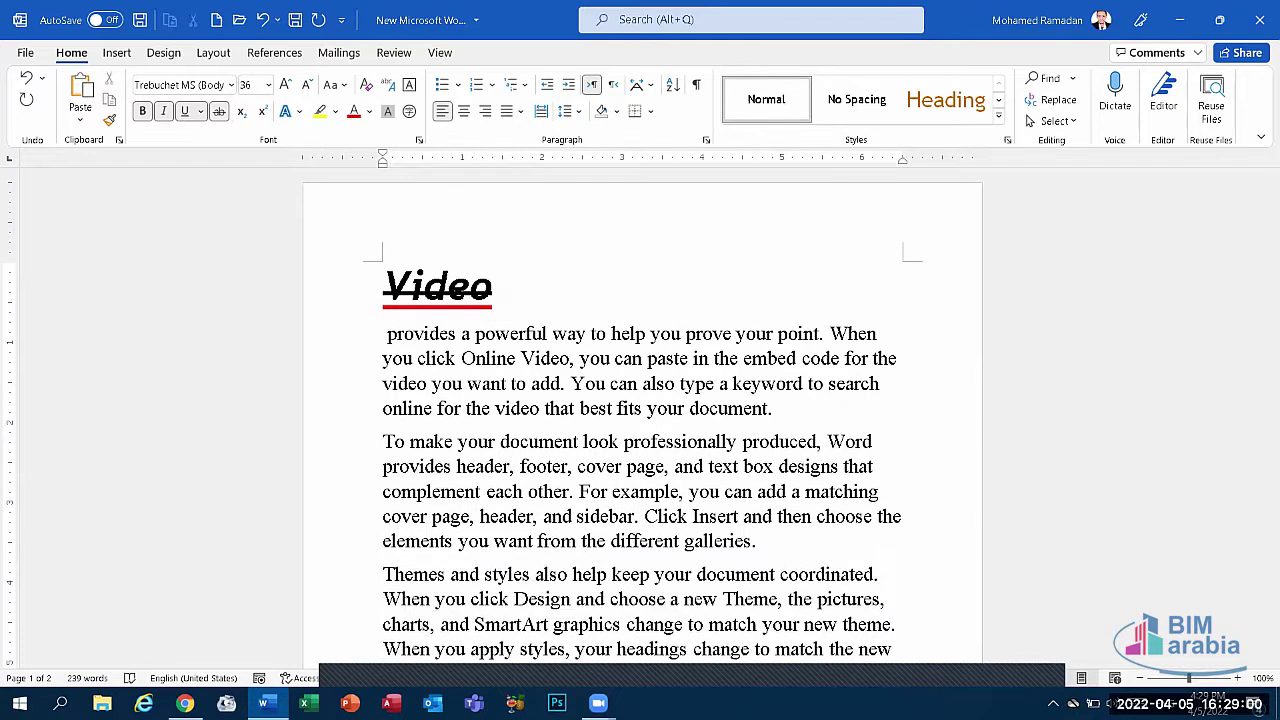
key(Return)
key(Return)
key(Return)
key(Up)
key(Up)
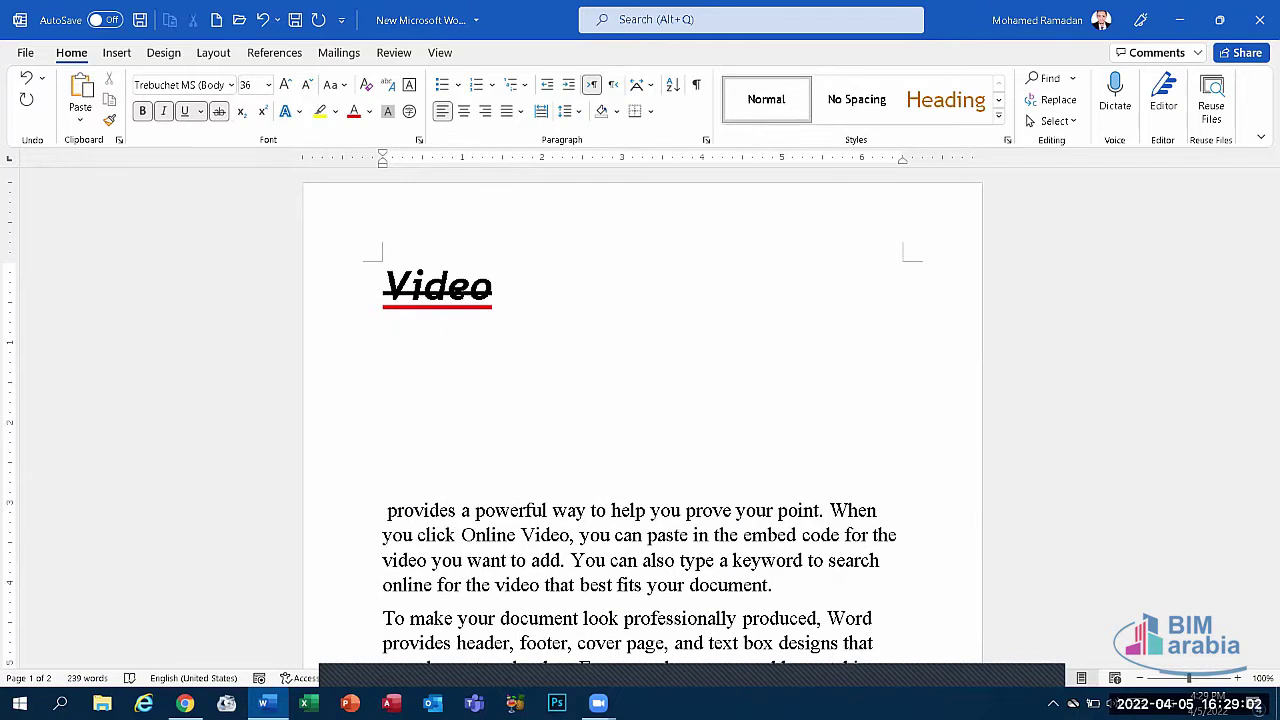
text(x2)
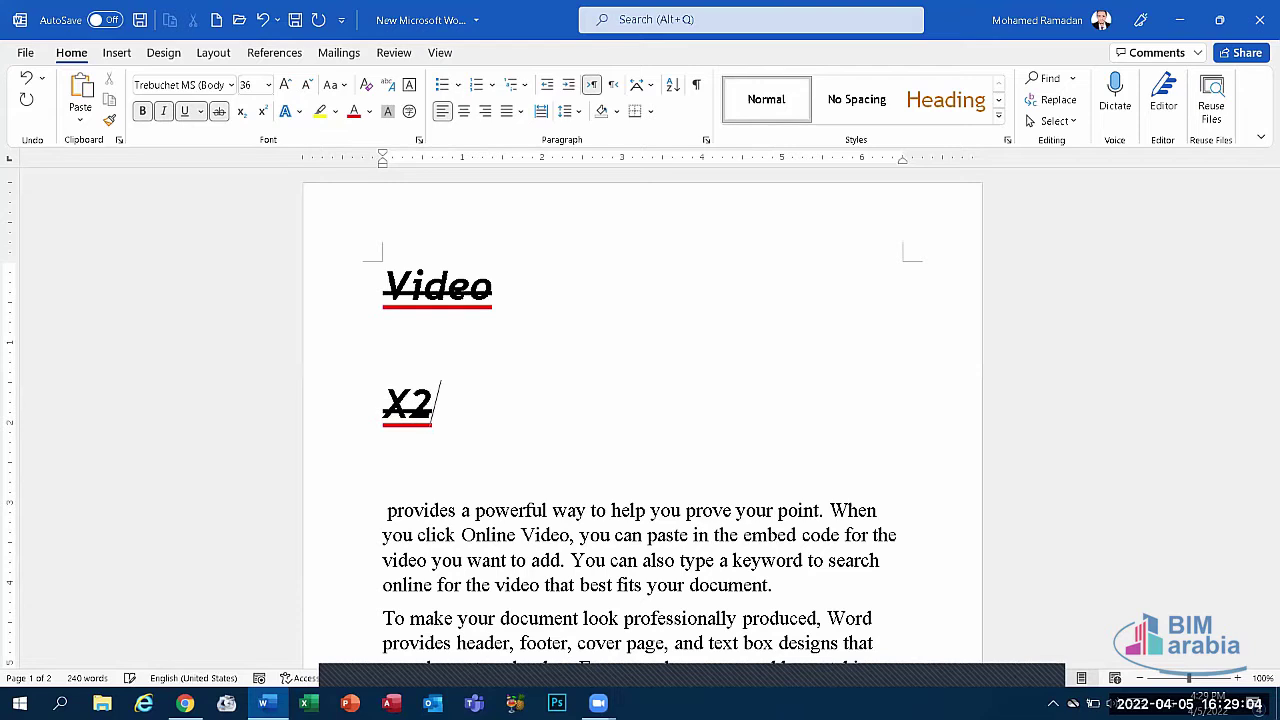
drag(409, 405, 432, 405)
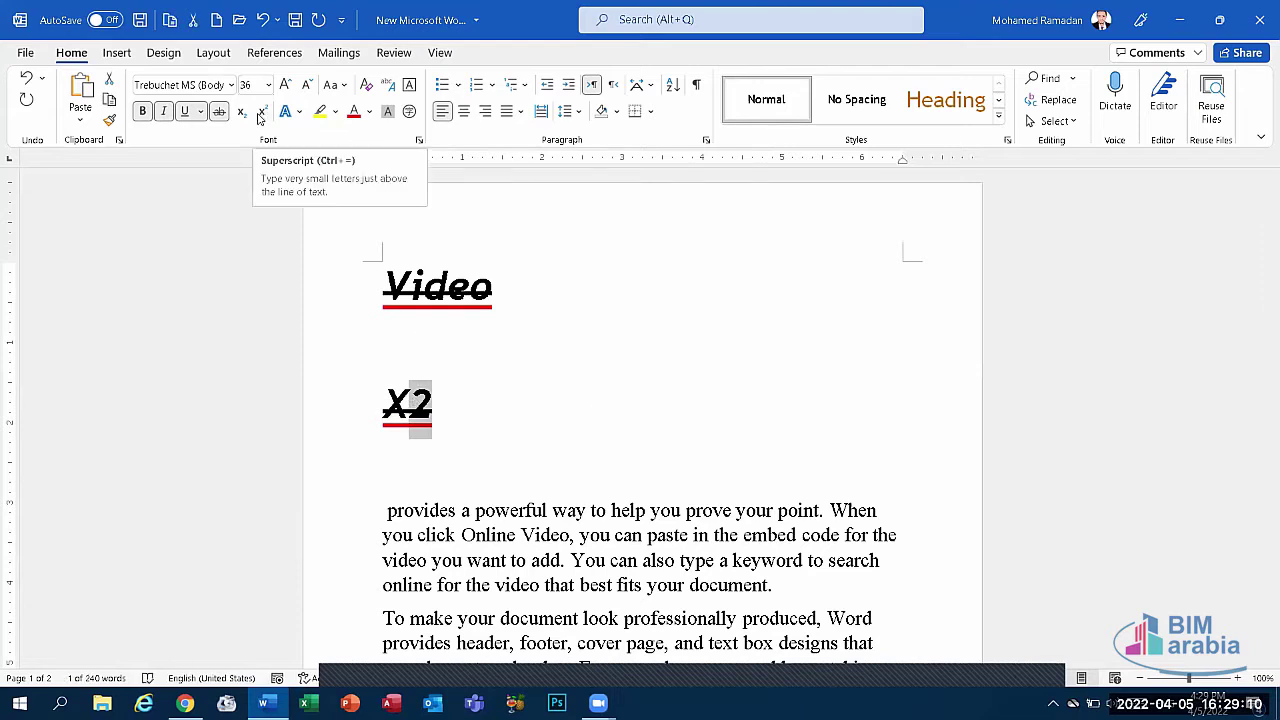
Step: Make the 2 in X2 a subscript after trying superscript, then select the Video line
click(260, 113)
click(260, 113)
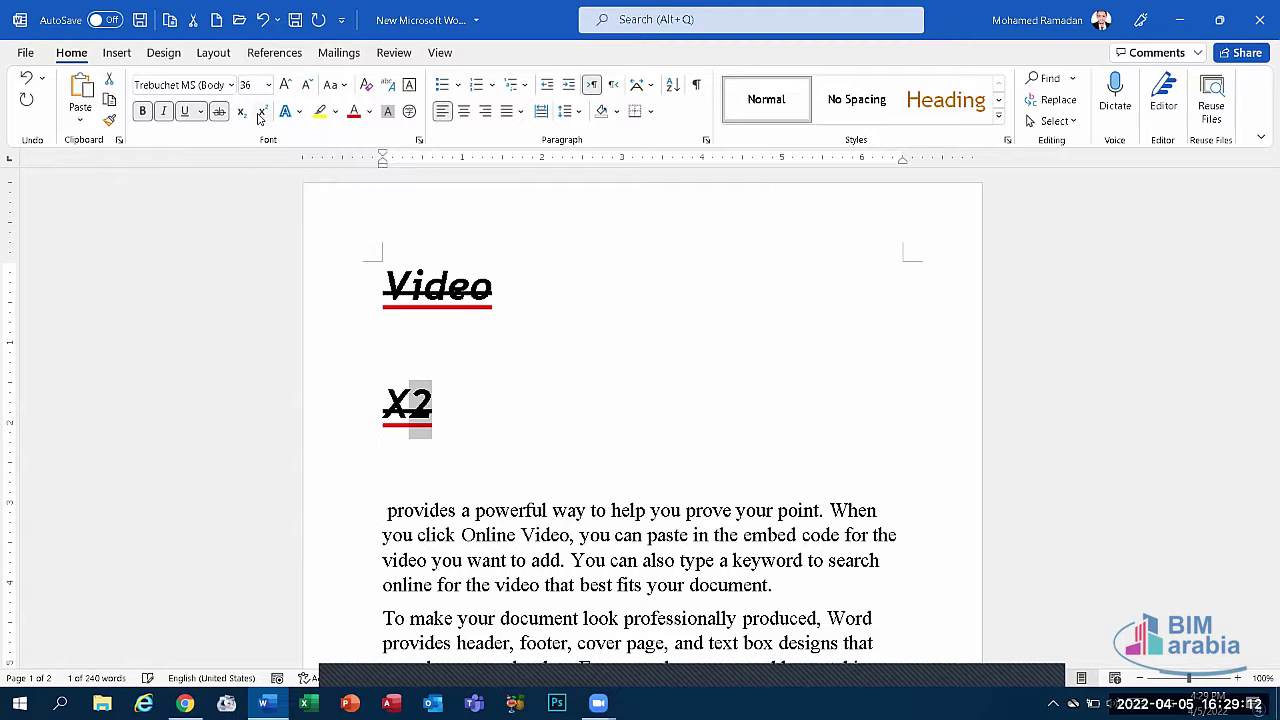
click(260, 113)
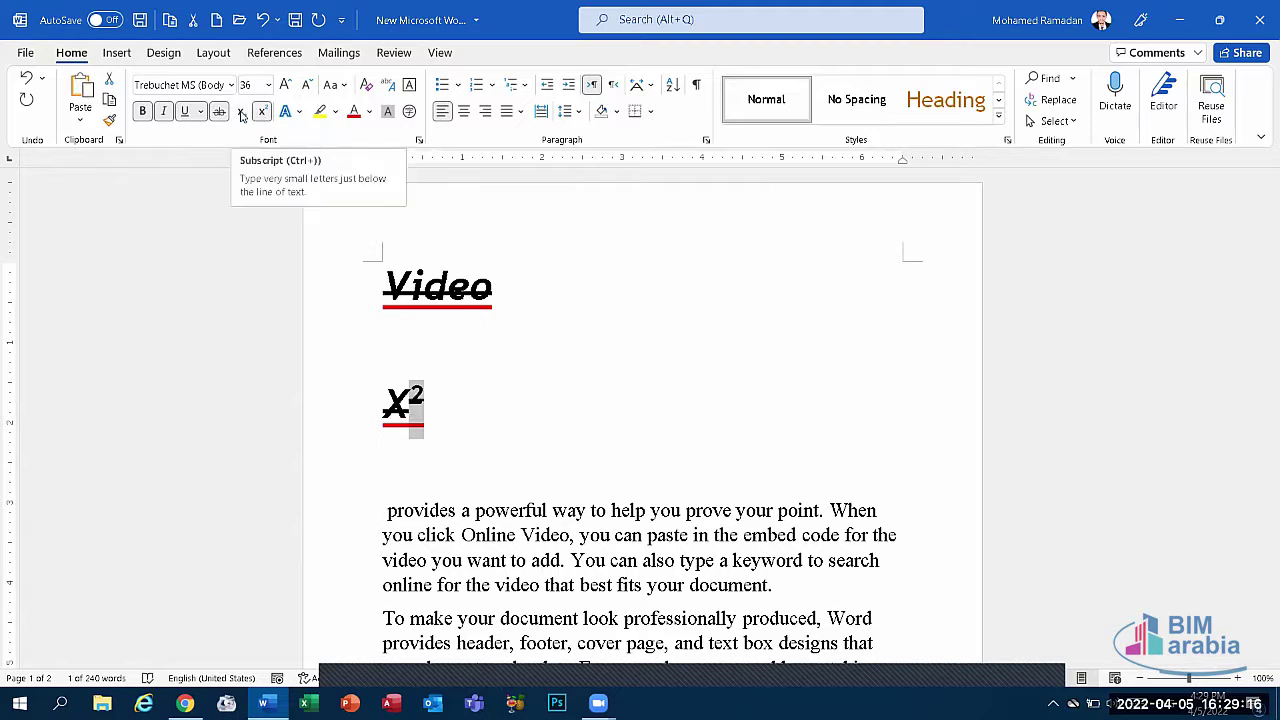
click(241, 112)
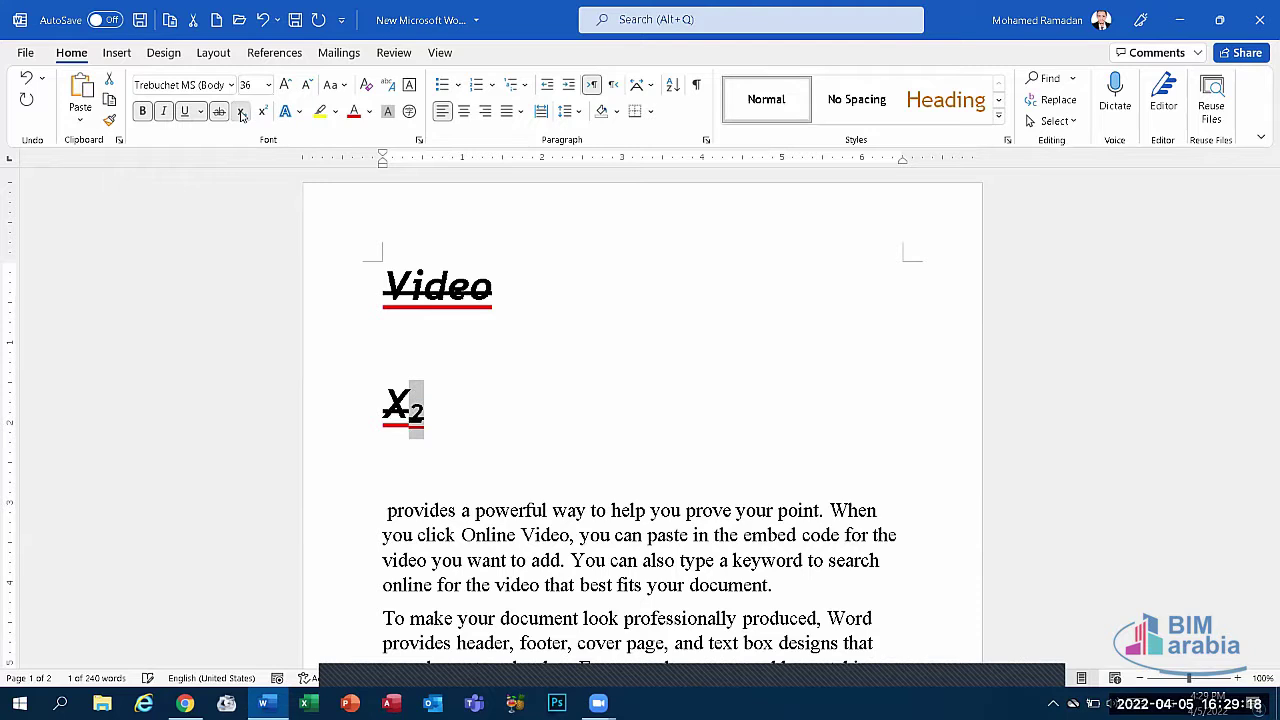
click(241, 112)
click(241, 112)
click(241, 112)
click(241, 112)
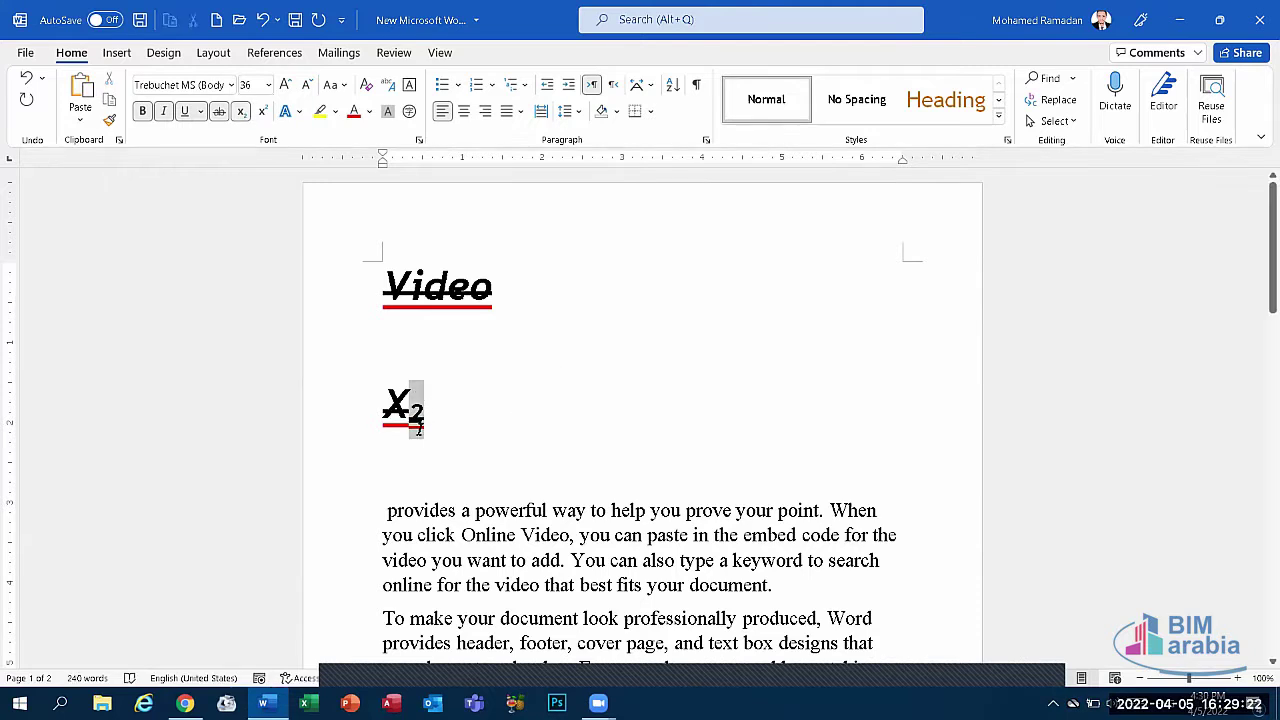
drag(409, 415, 427, 418)
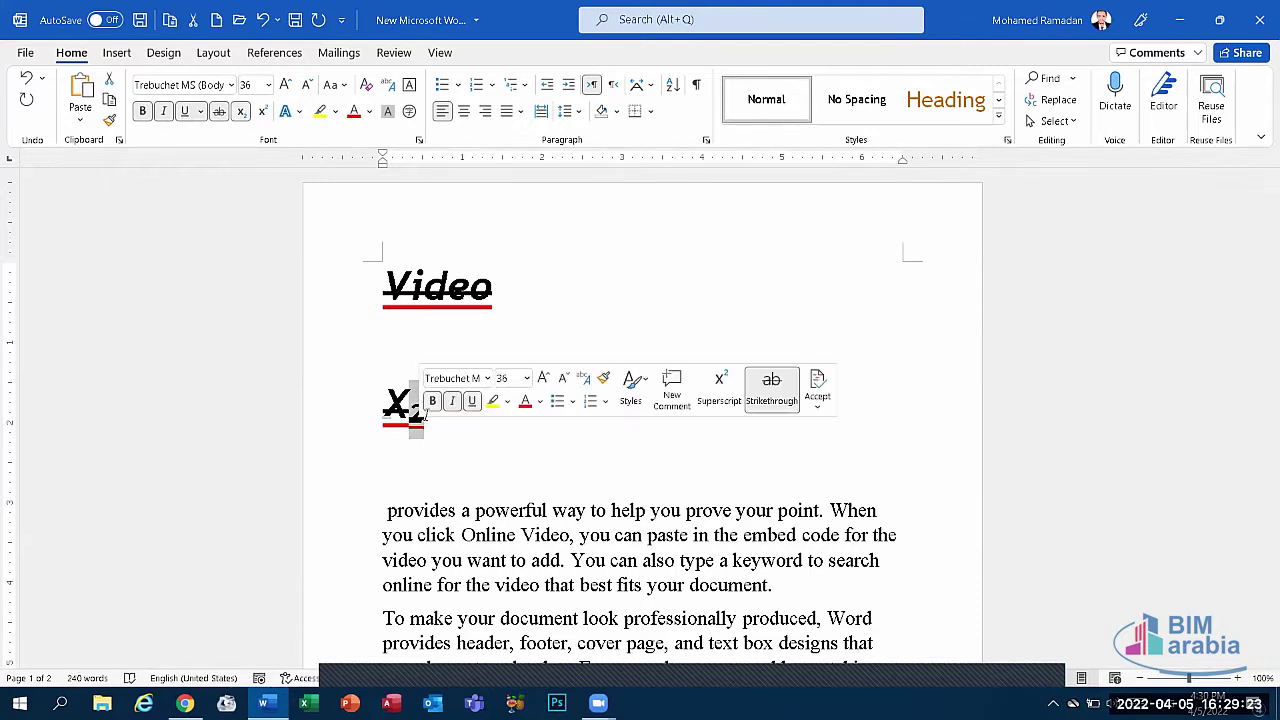
click(471, 419)
drag(512, 307, 306, 287)
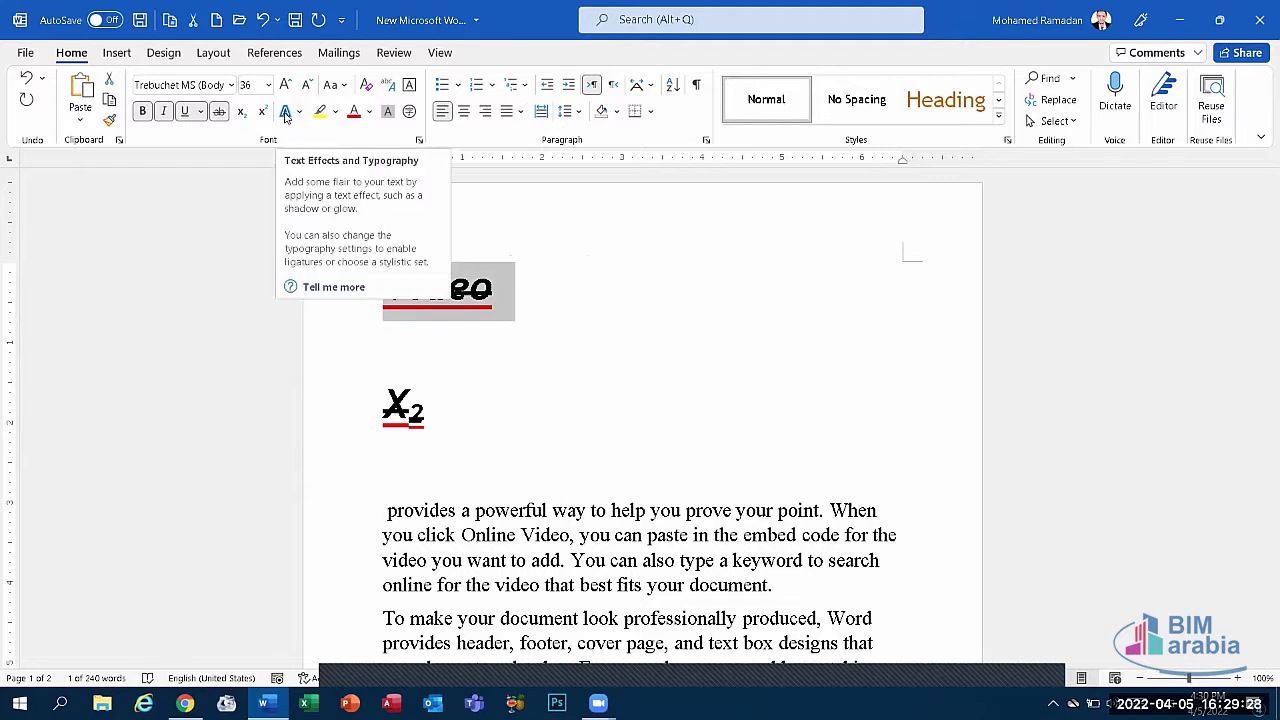
Step: Apply a gold text effect and an inner shadow to the Video heading
click(286, 113)
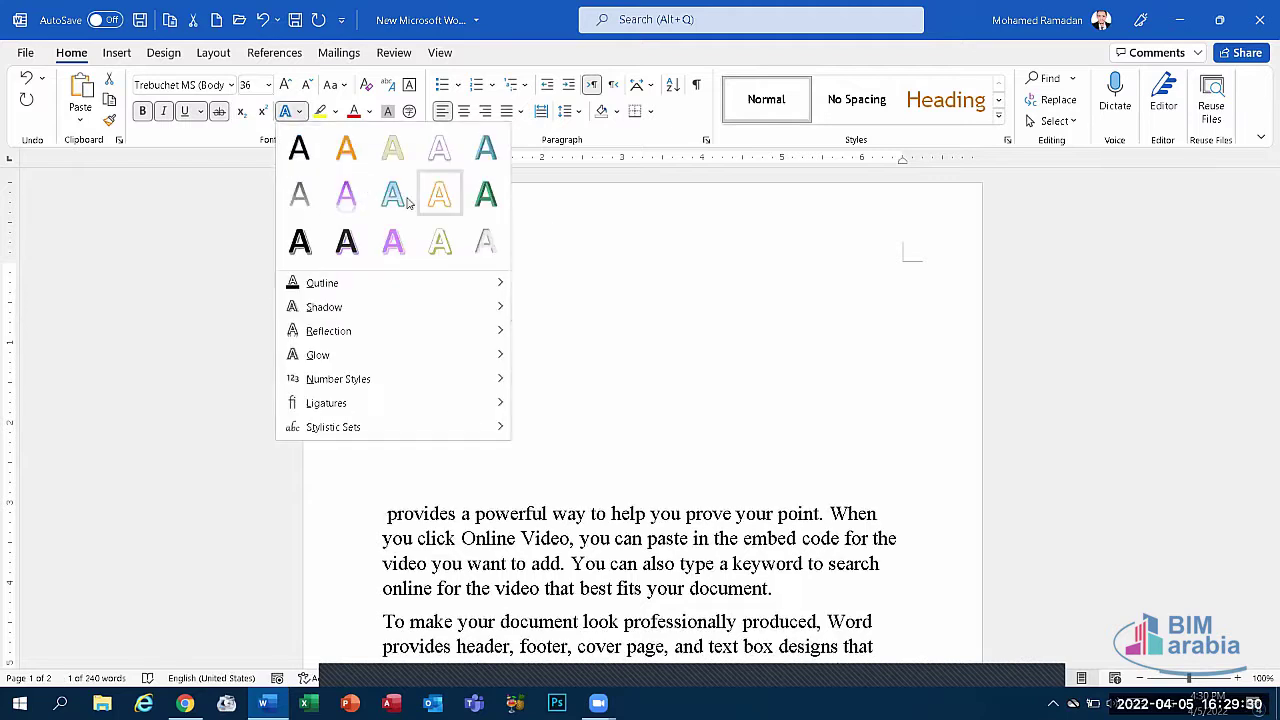
click(392, 146)
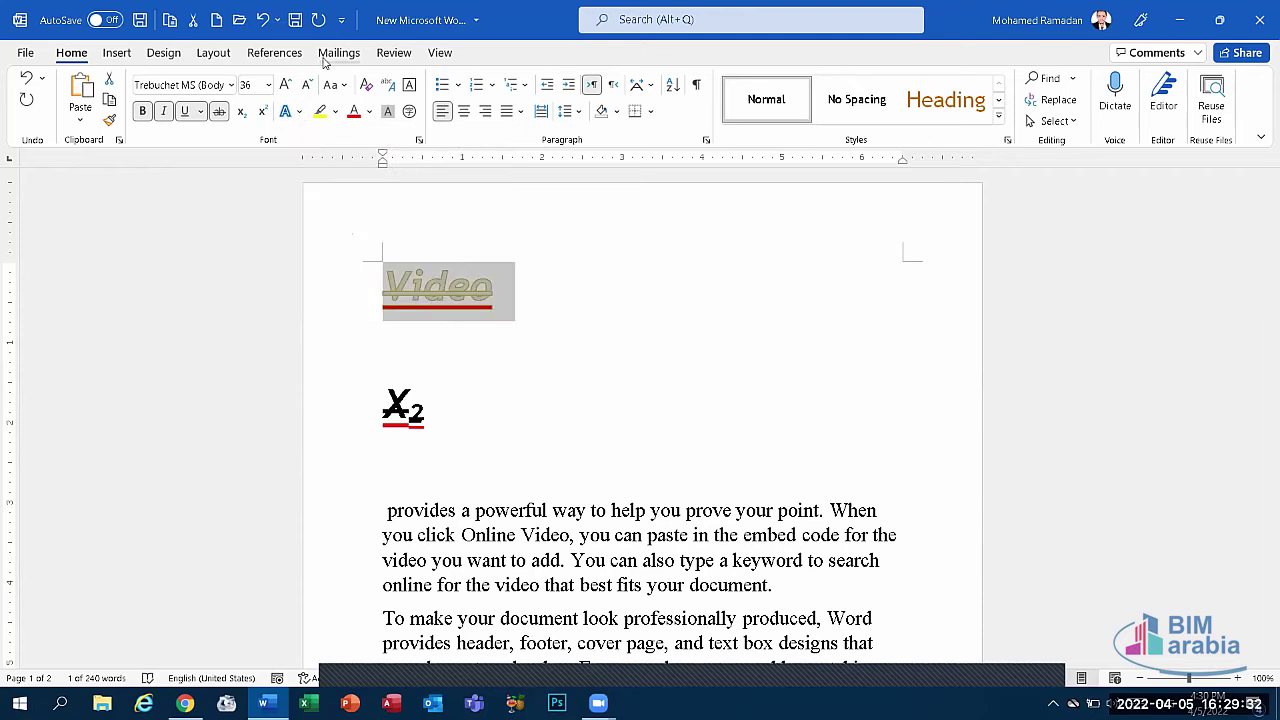
click(286, 111)
mouse_move(408, 285)
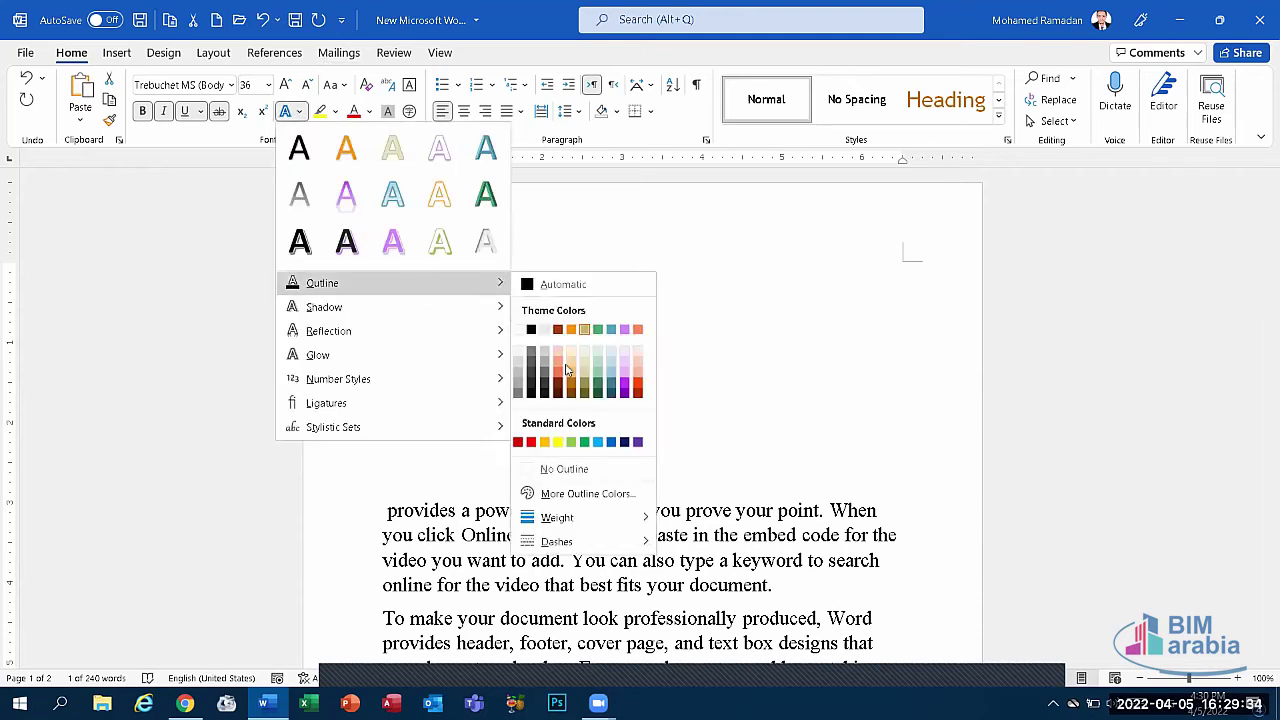
mouse_move(425, 308)
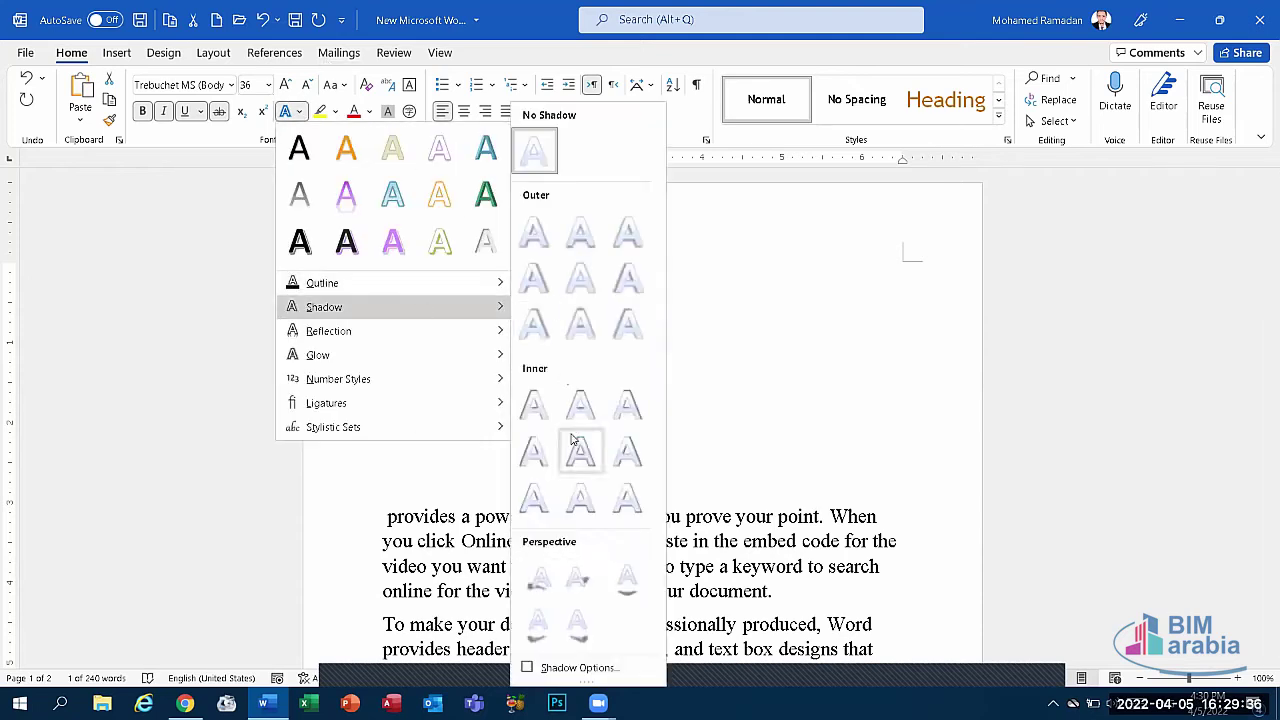
click(573, 440)
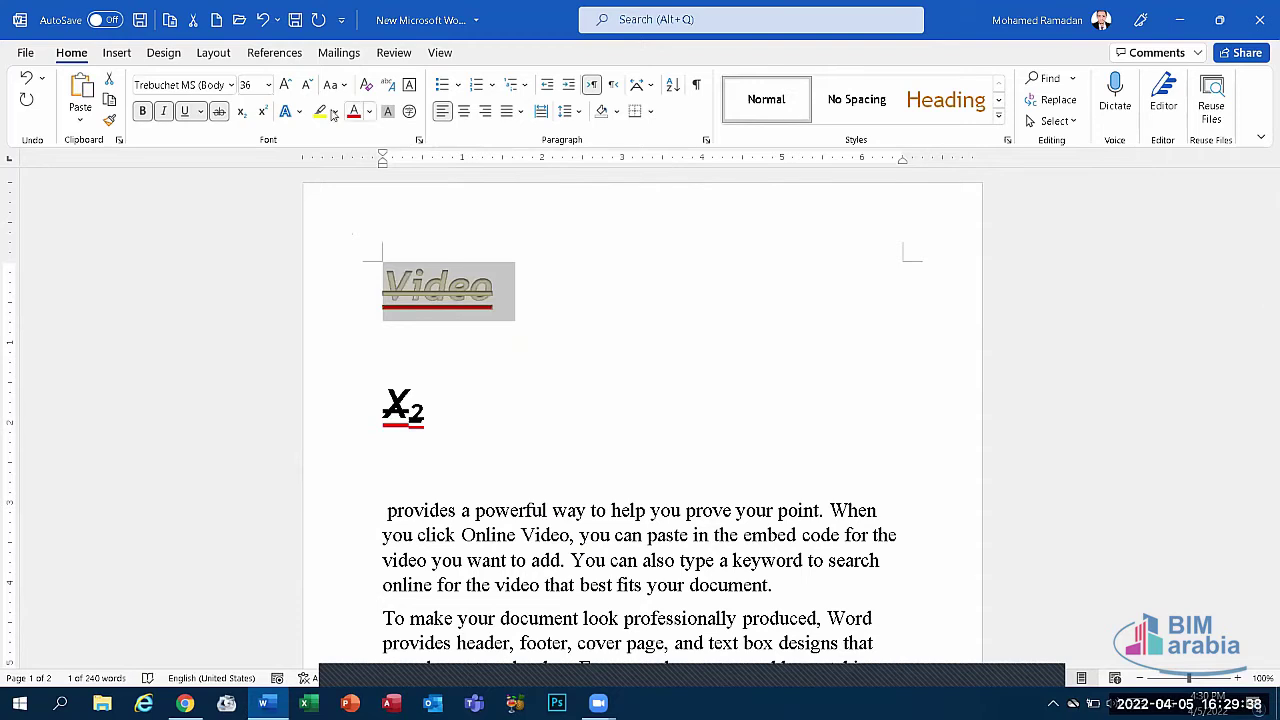
Step: Add a reflection and a gold glow to the Video heading and colour it dark red
click(286, 111)
mouse_move(414, 331)
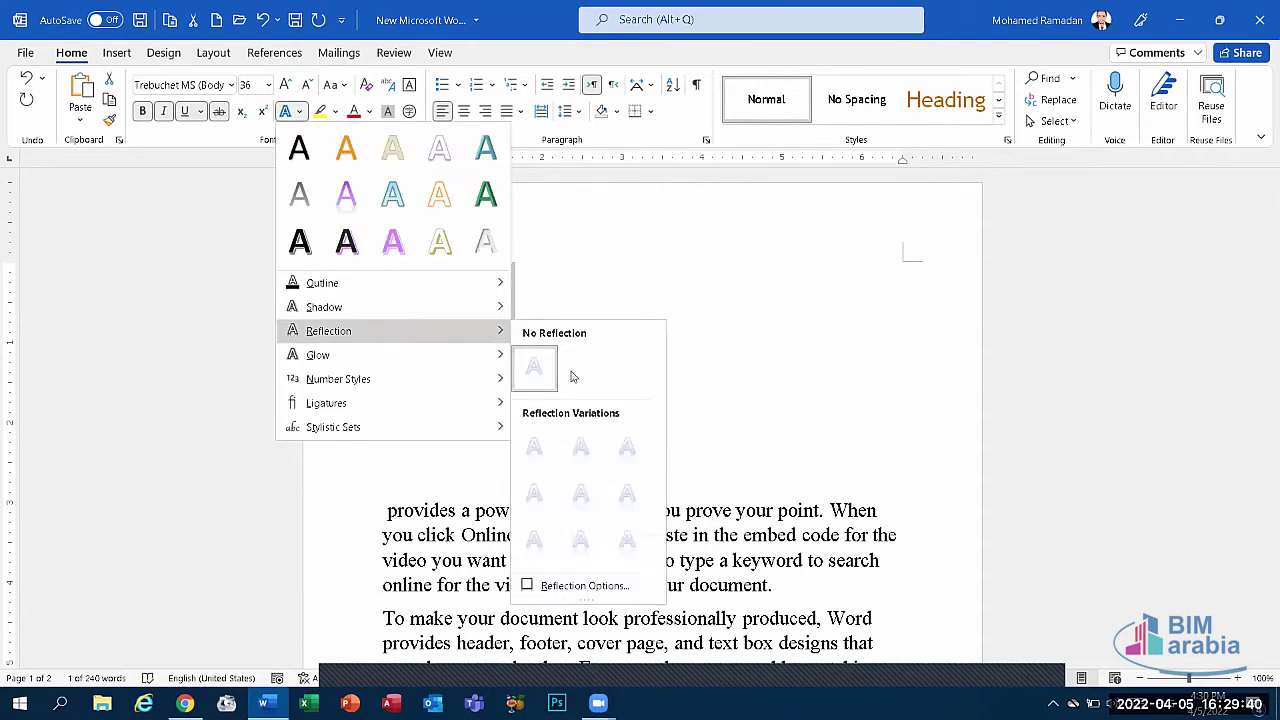
click(580, 493)
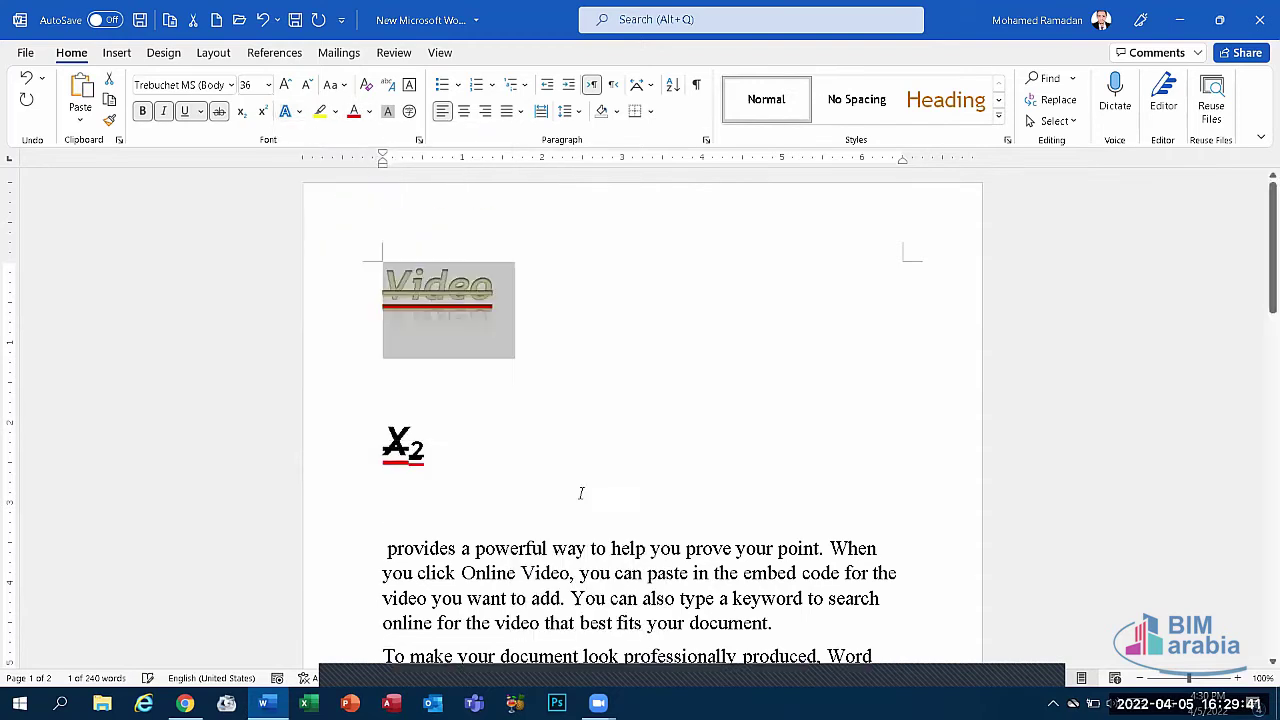
click(286, 111)
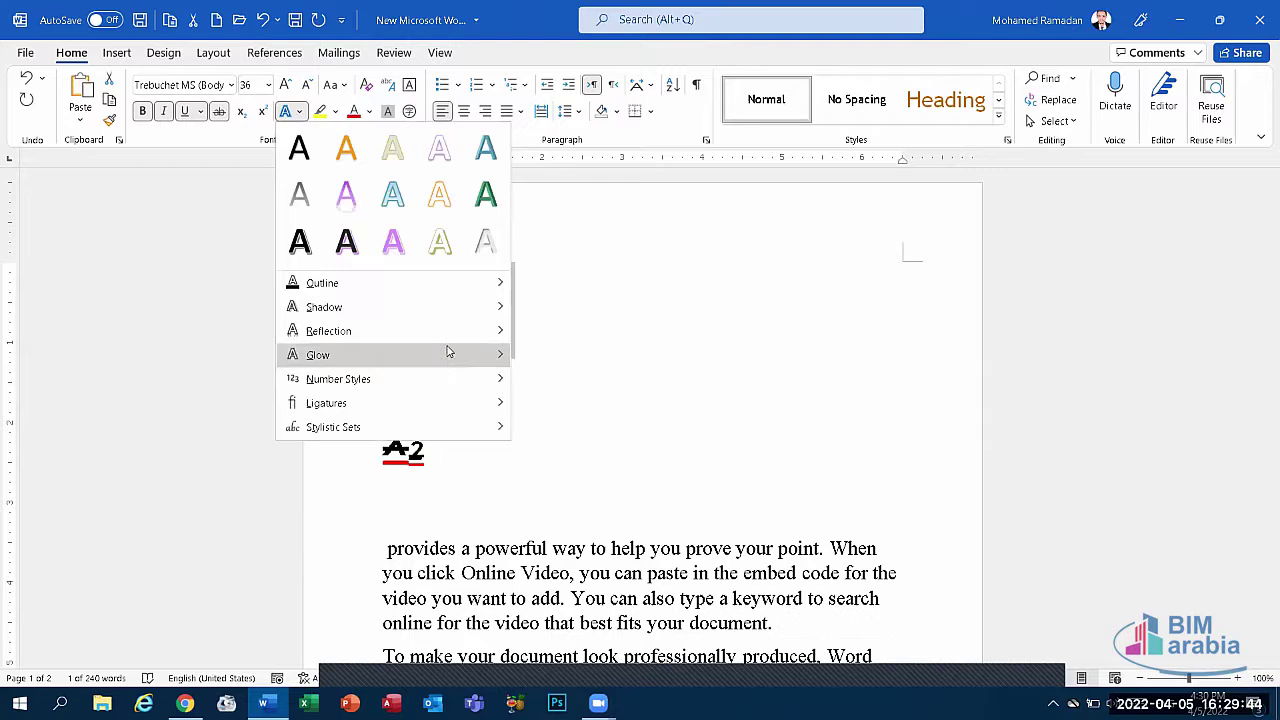
mouse_move(448, 354)
click(566, 565)
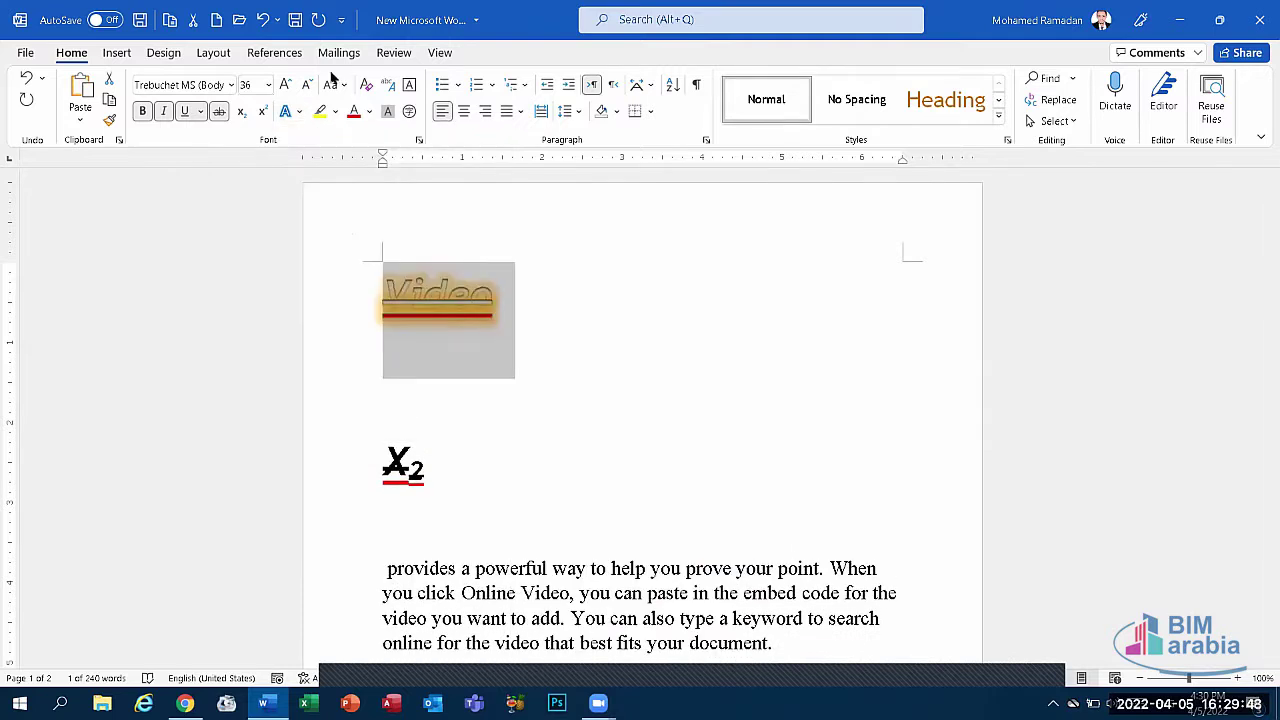
click(371, 112)
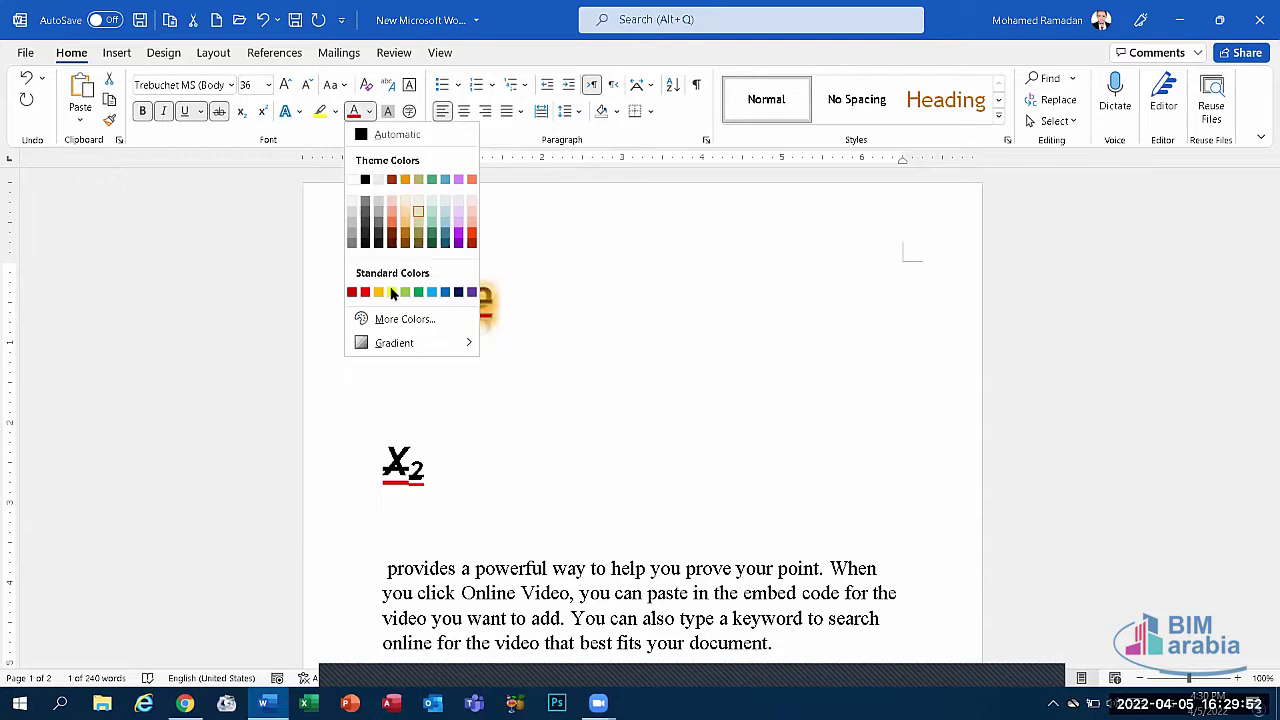
click(351, 292)
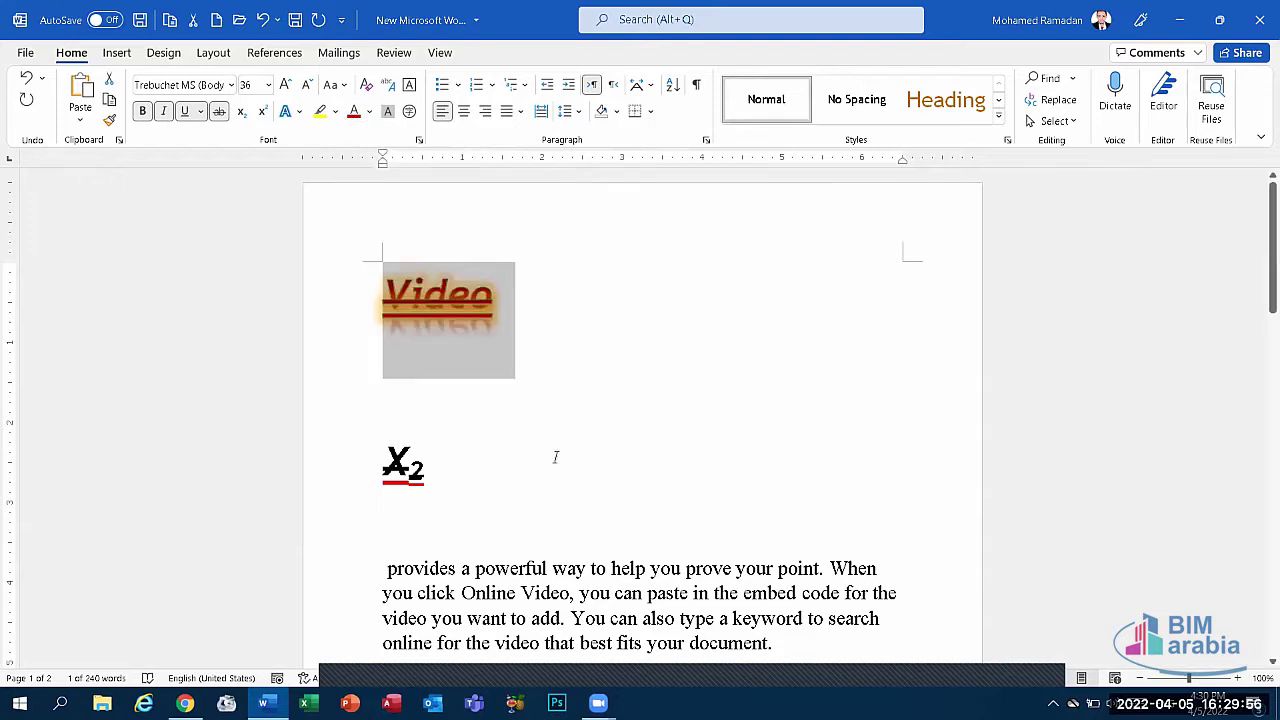
Step: Apply yellow text highlight to the 'provides a powerful way' paragraph, then select the 'To make your document' paragraph
scroll(554, 451, down, 3)
drag(772, 443, 257, 340)
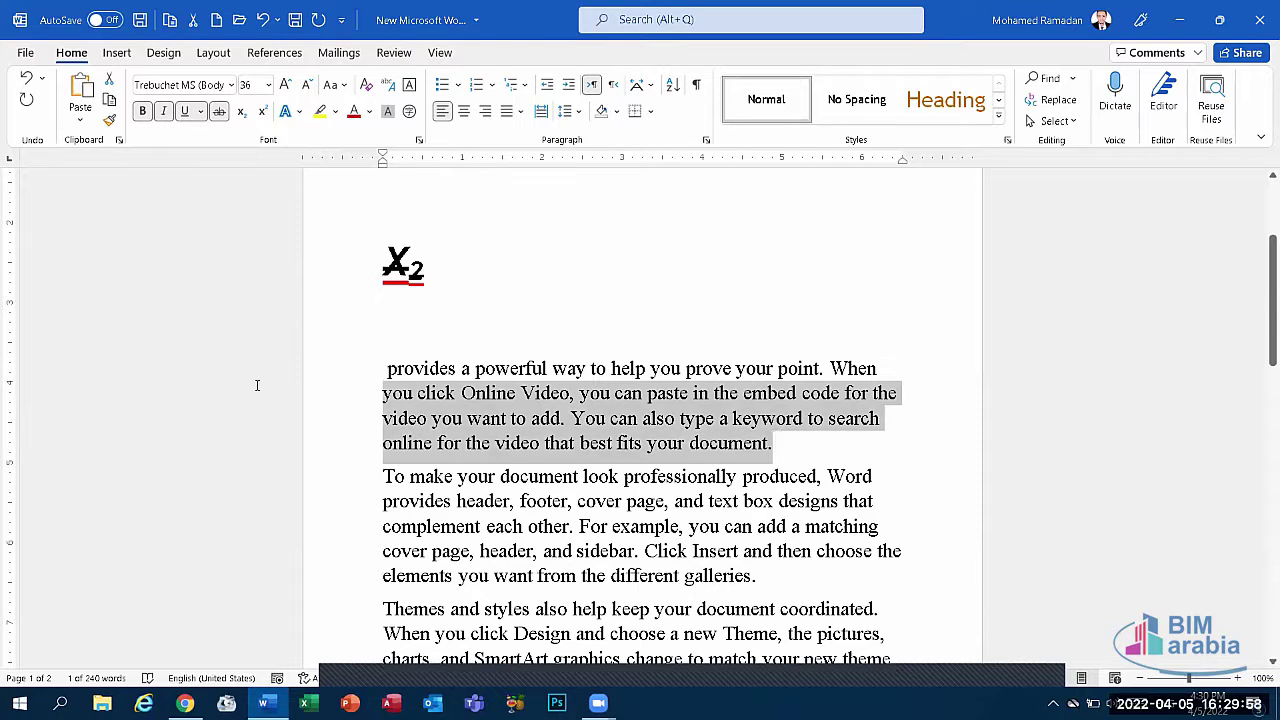
click(322, 113)
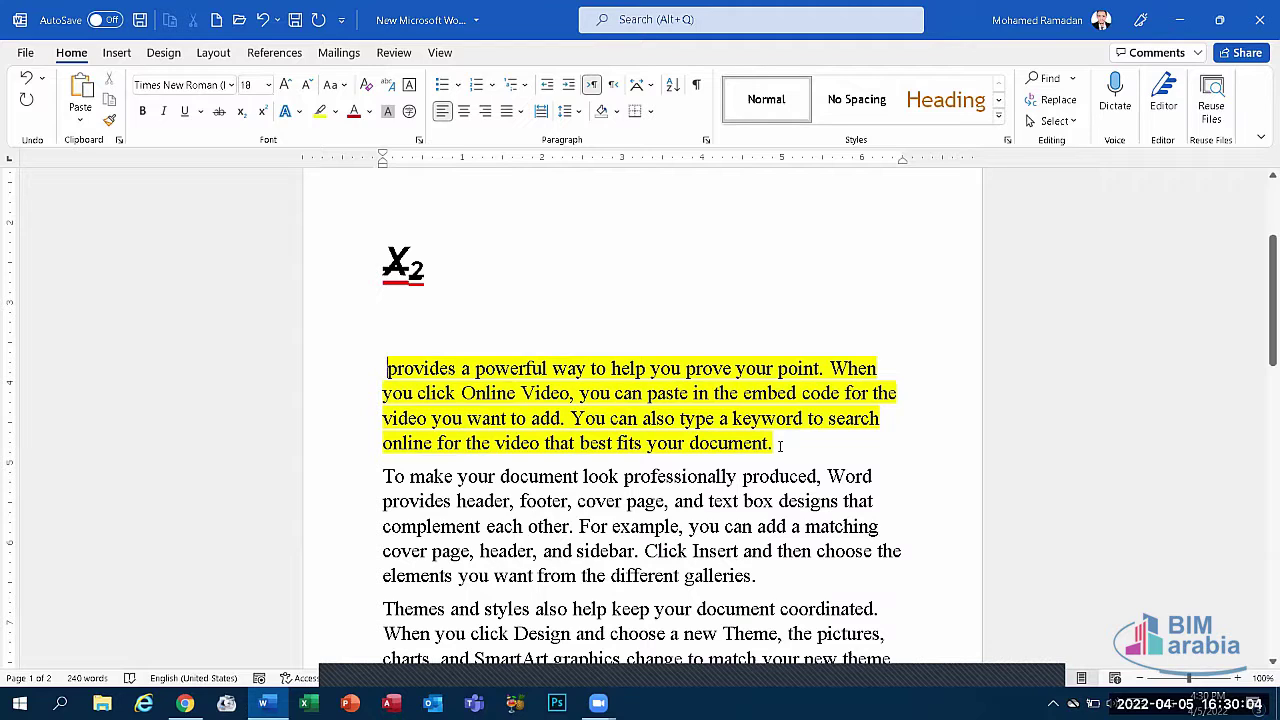
drag(780, 446, 352, 362)
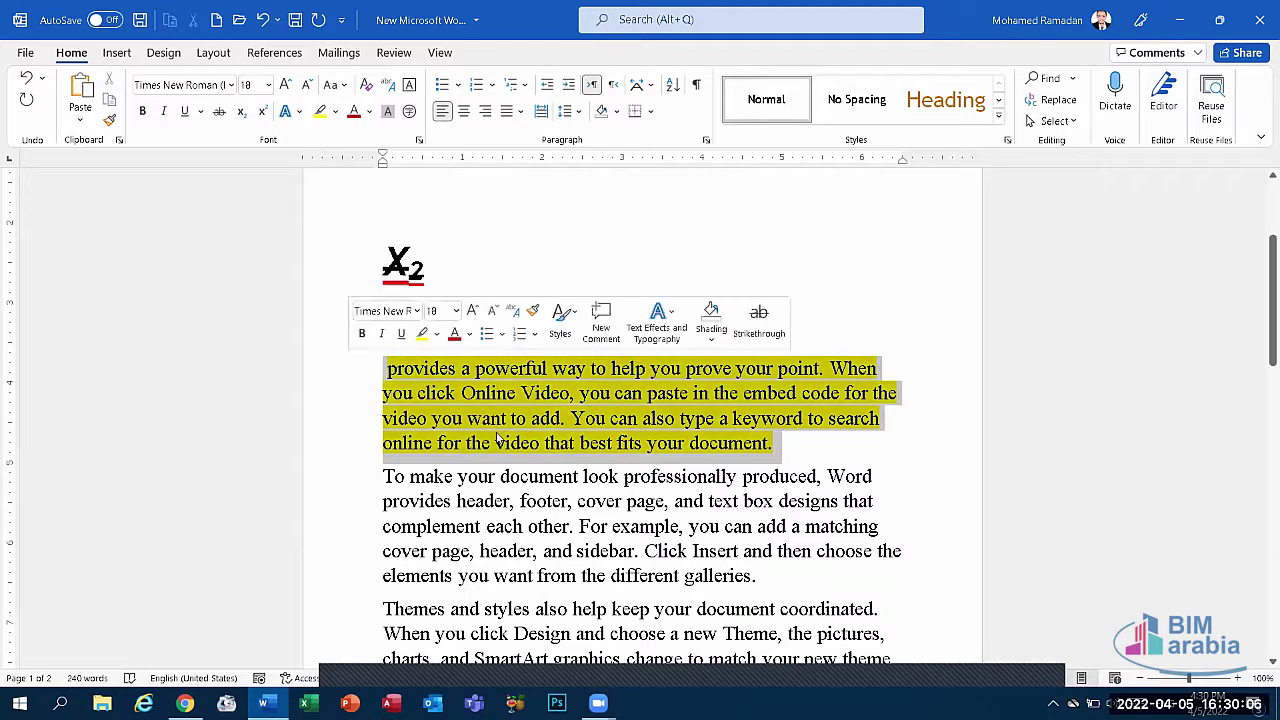
click(616, 443)
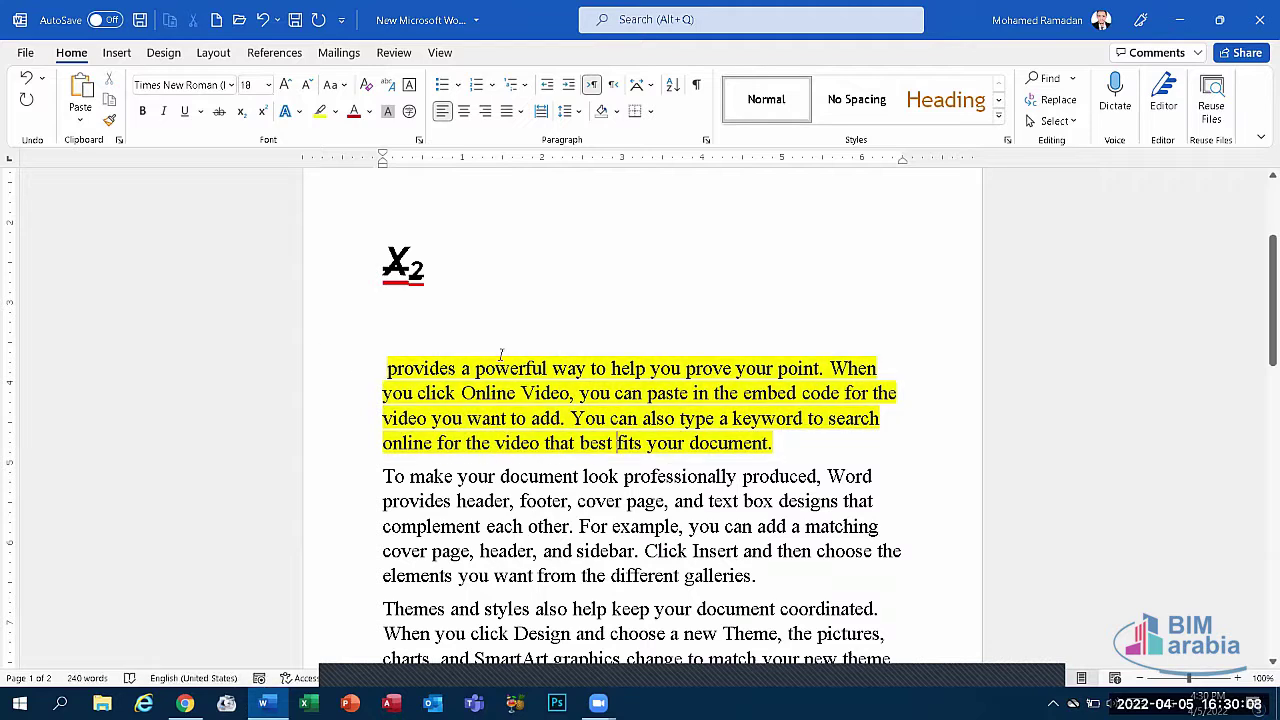
scroll(660, 450, down, 3)
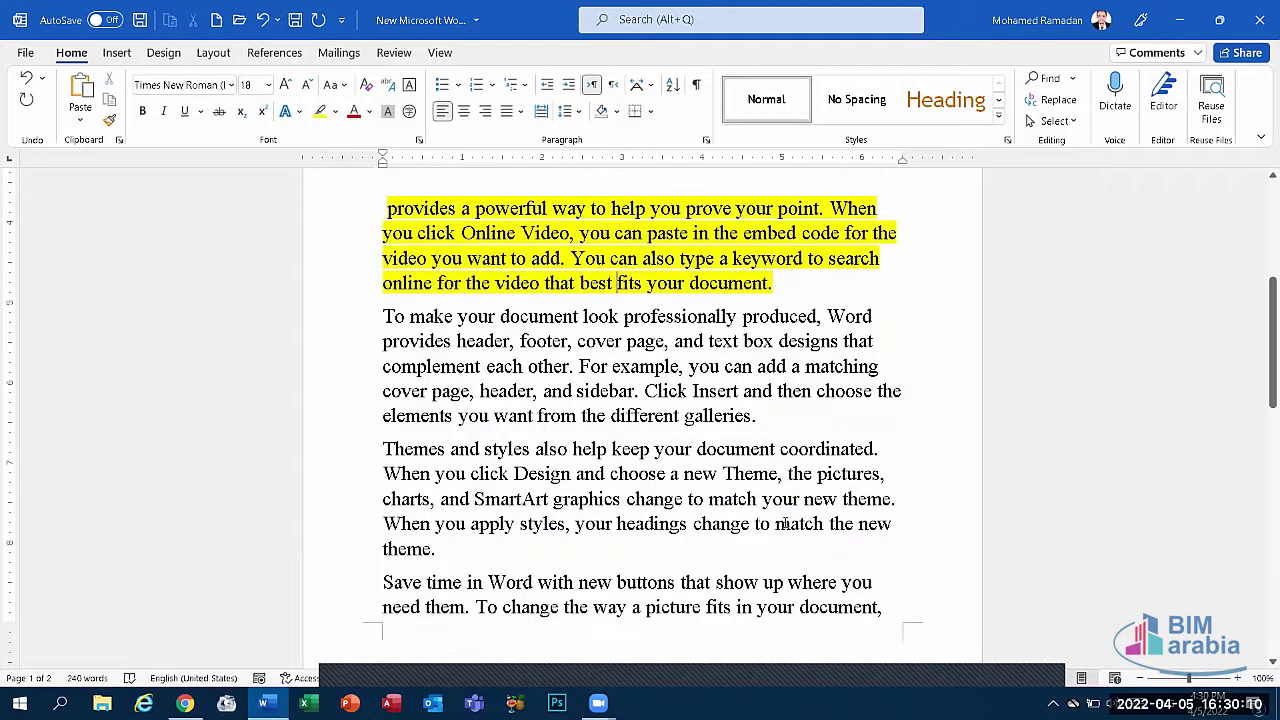
triple_click(566, 391)
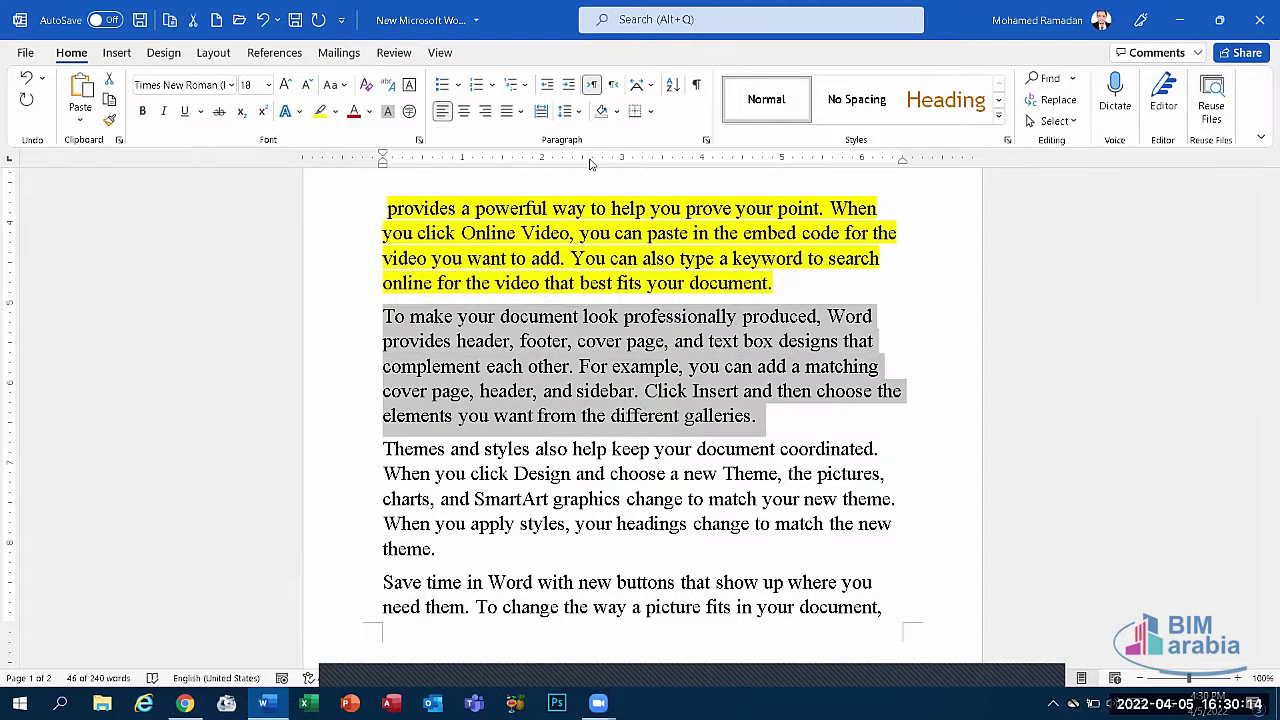
Step: Apply Yellow paragraph shading to the 'To make your document' paragraph
click(617, 112)
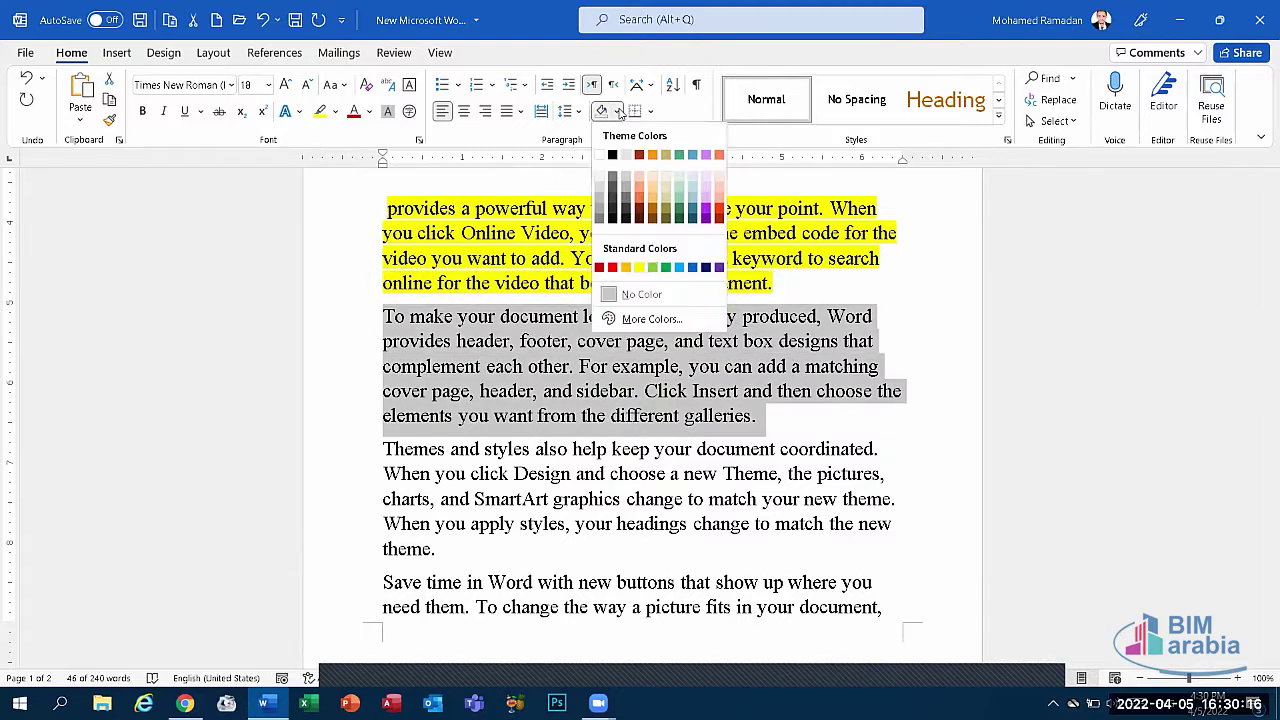
click(643, 268)
click(803, 407)
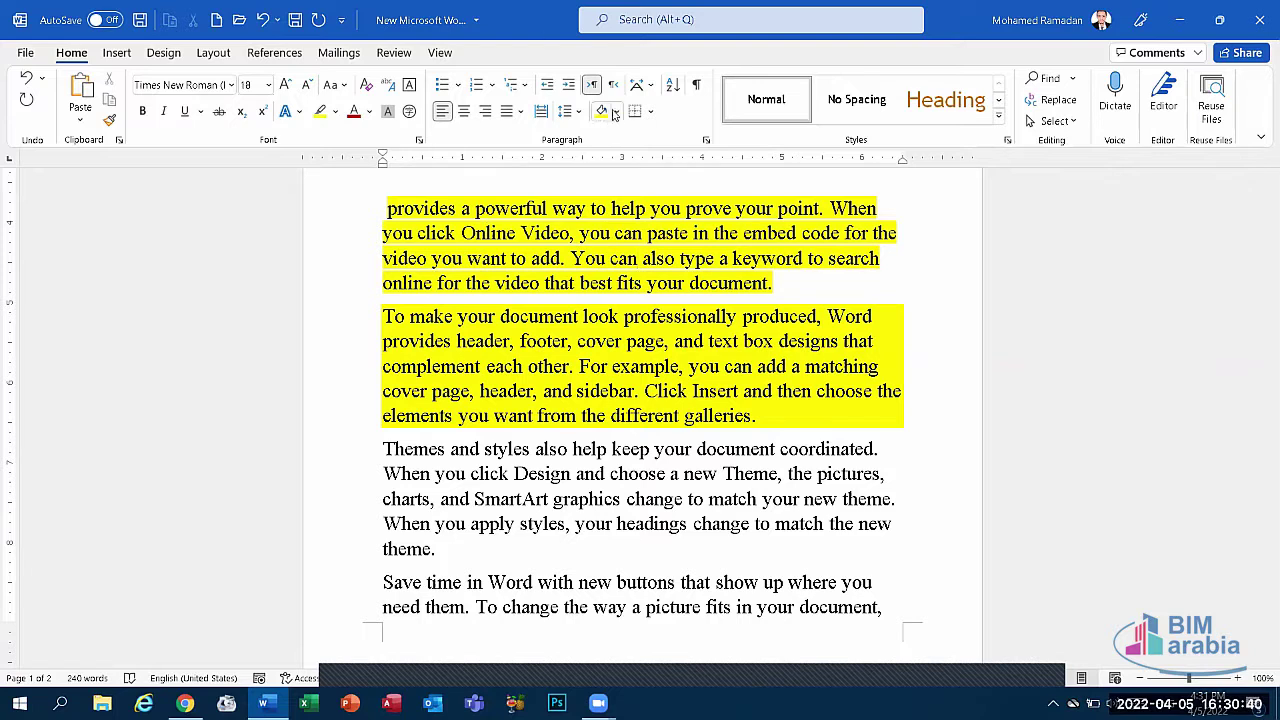
Step: Split 'Themes', 'And' and 'Styles' onto three separate lines, then select those lines
drag(764, 420, 383, 317)
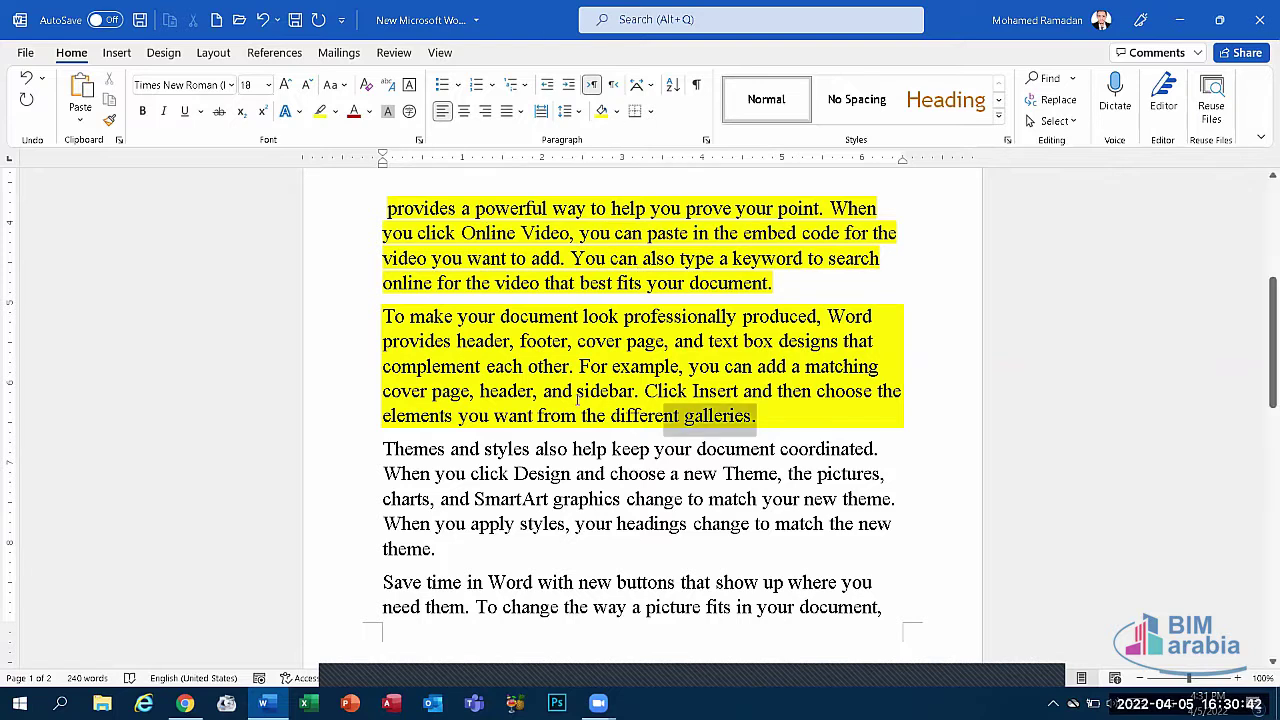
click(573, 524)
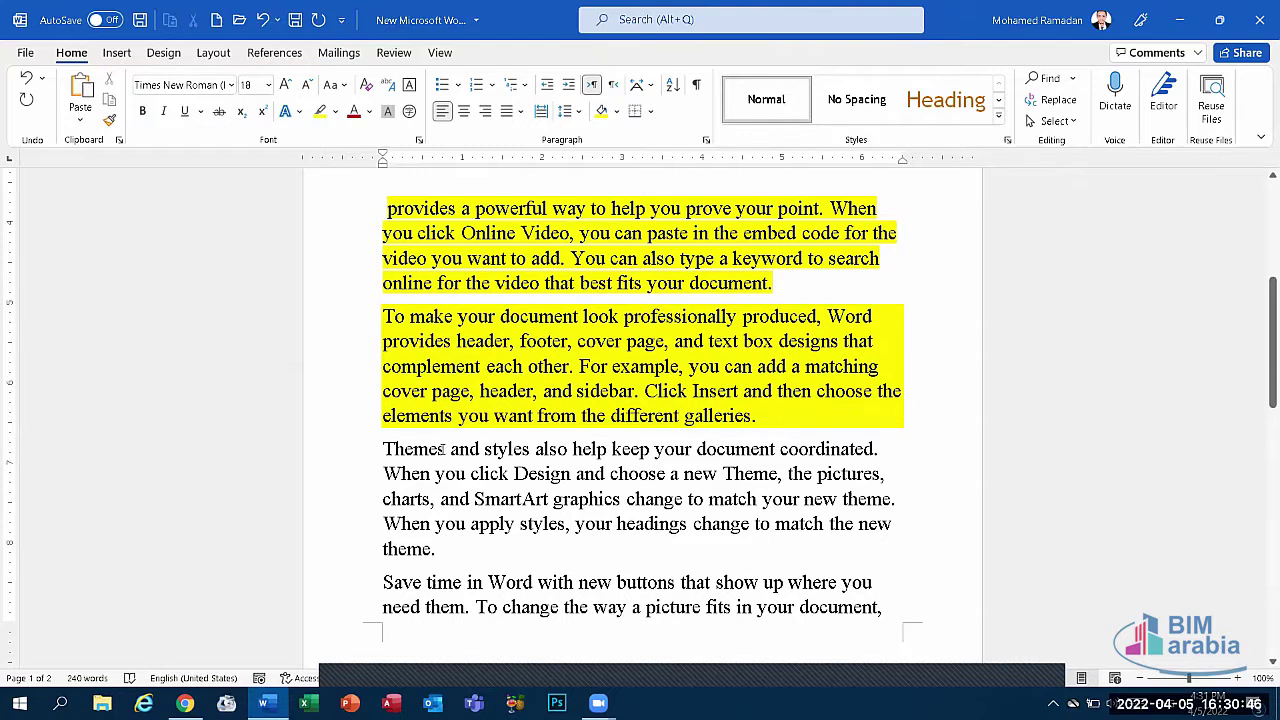
key(Return)
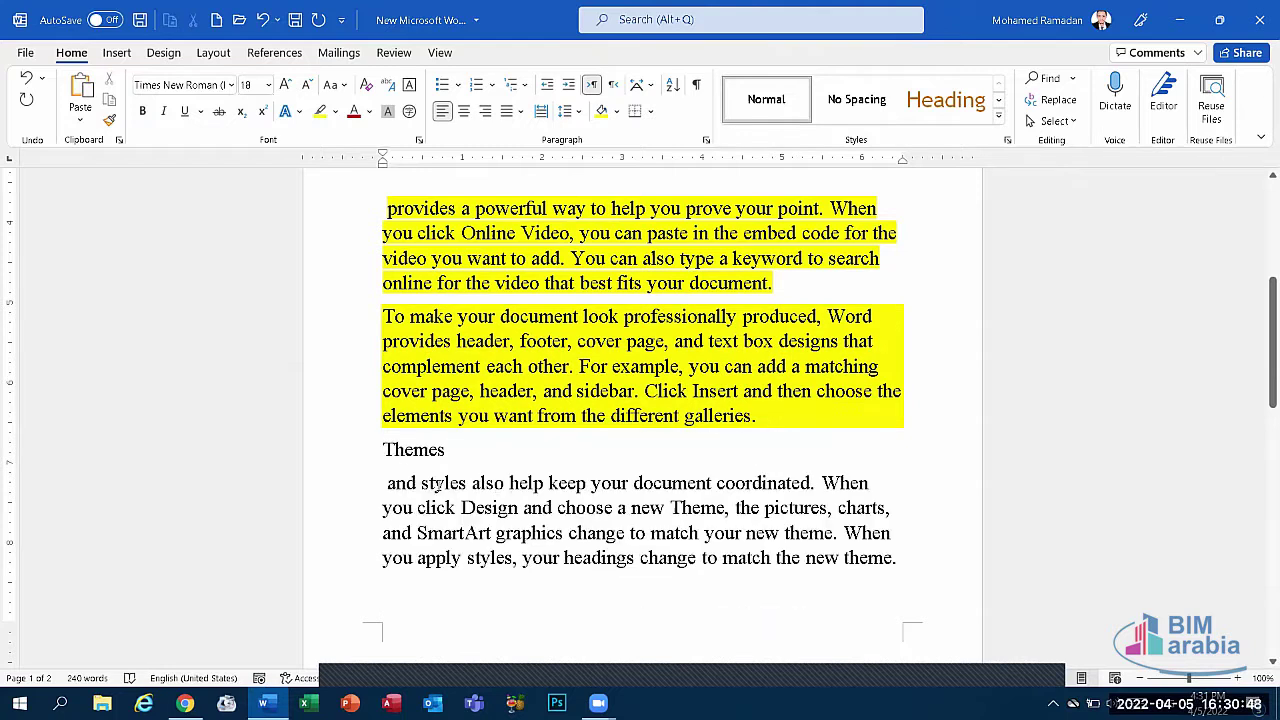
click(418, 483)
key(Return)
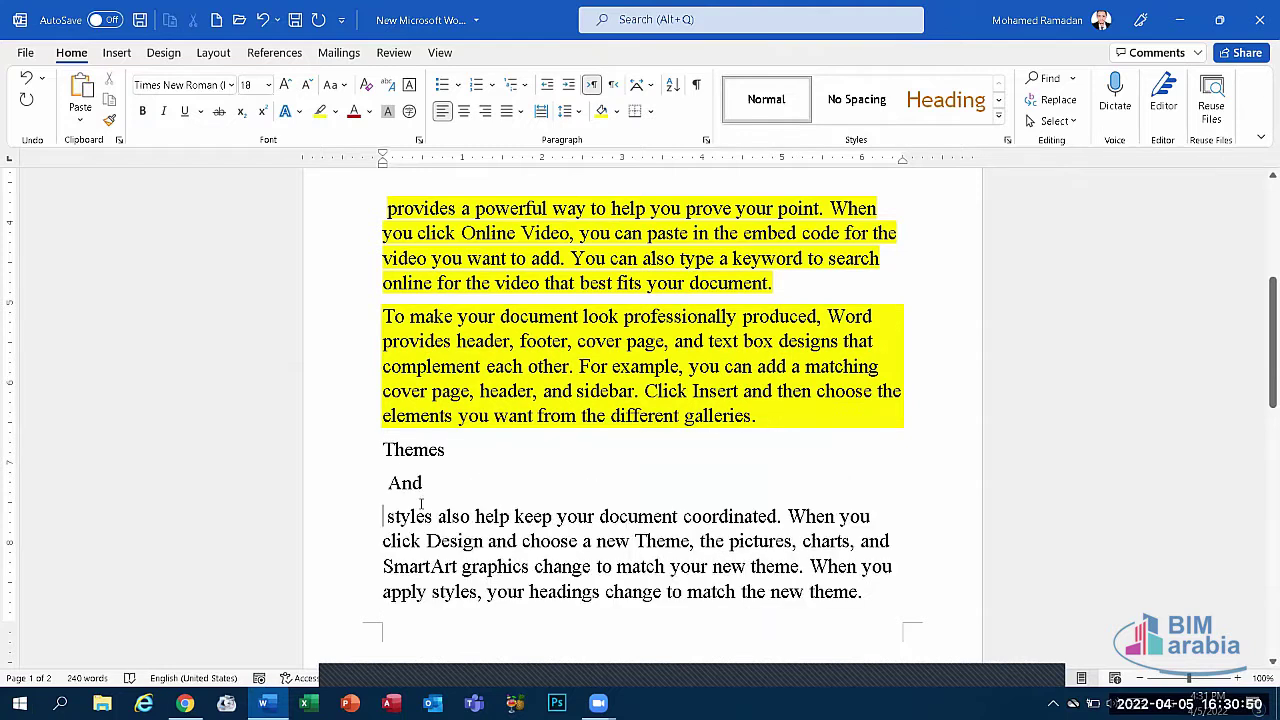
click(433, 516)
key(Return)
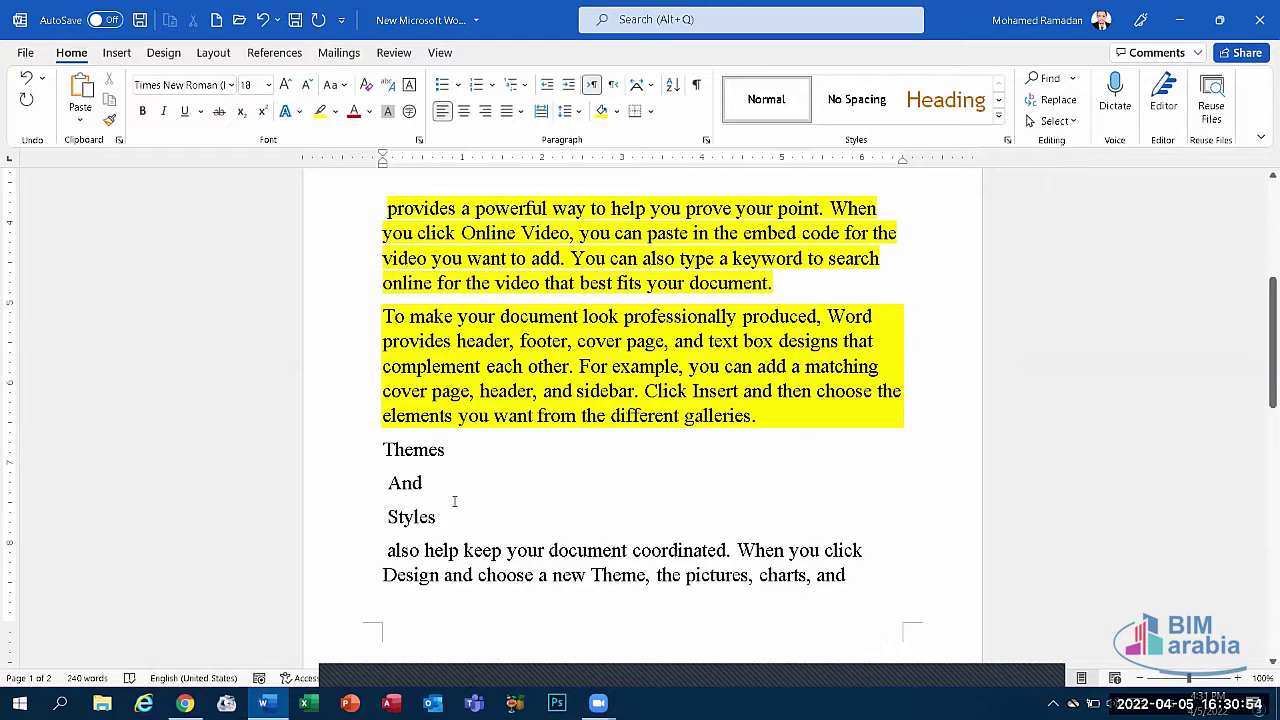
drag(366, 496, 345, 452)
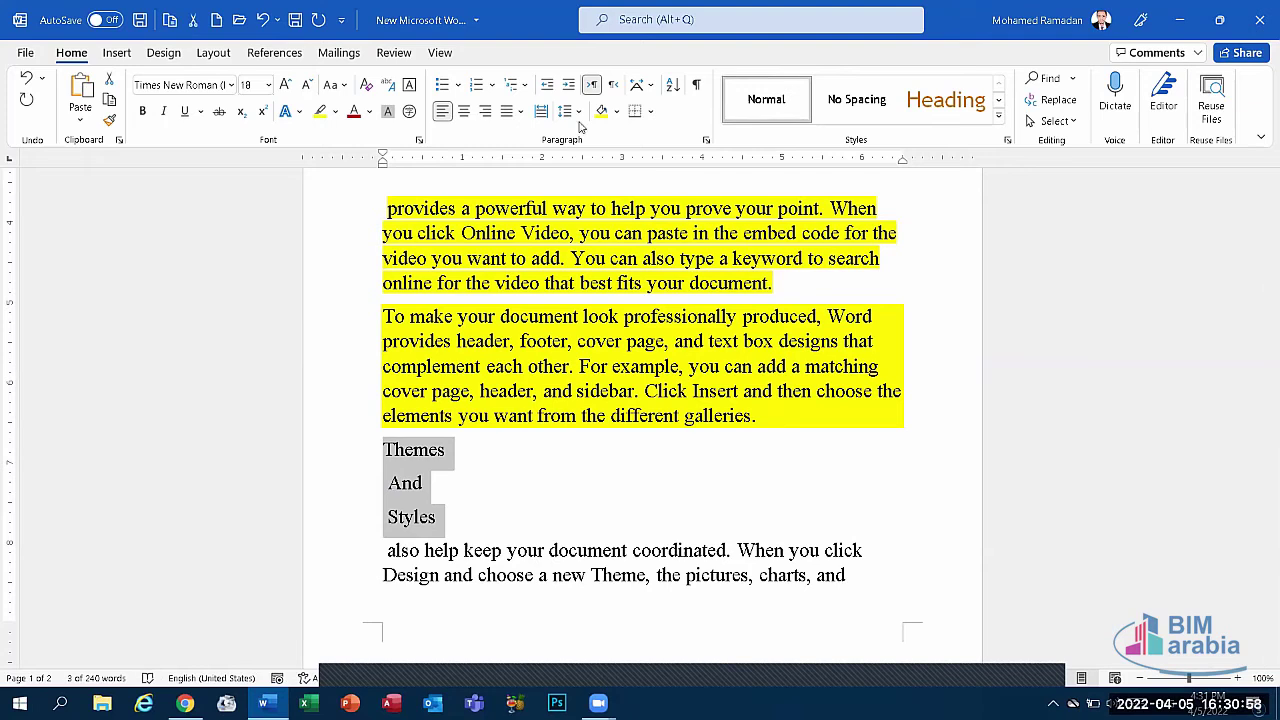
Step: Give the three lines round bullets, then switch to 1., 2., 3. numbering
click(461, 86)
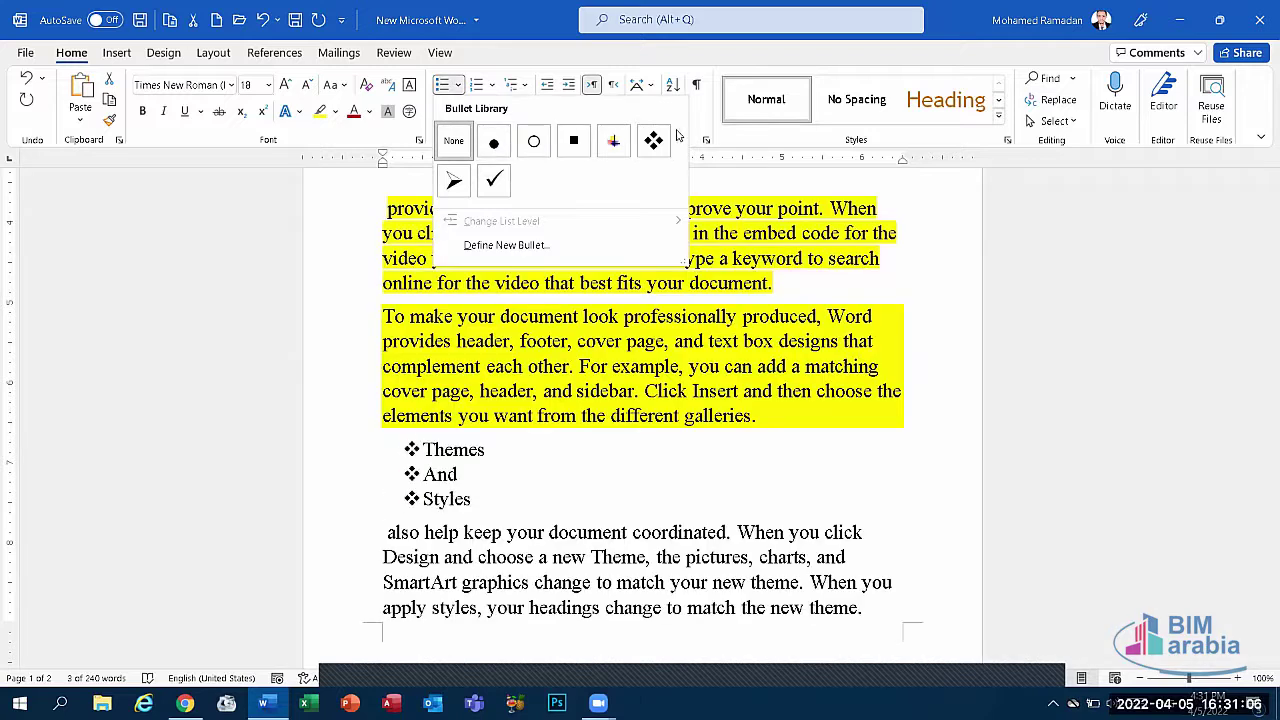
click(494, 143)
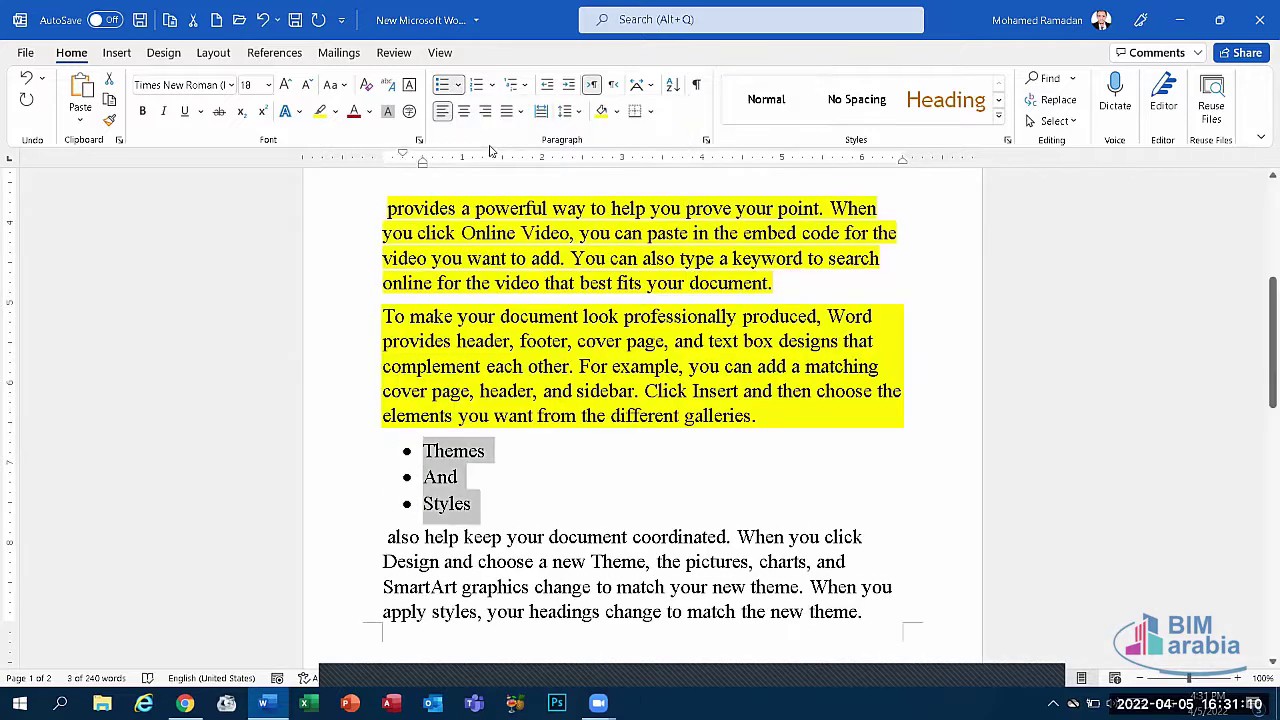
click(491, 85)
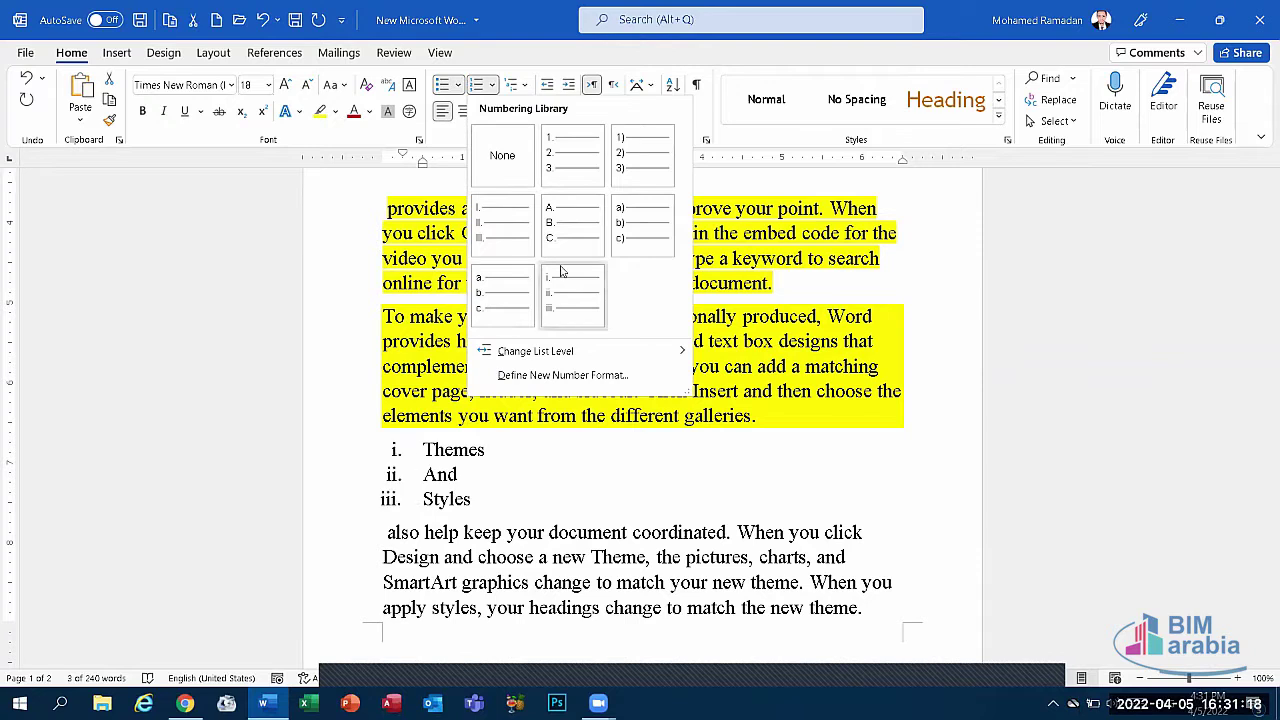
click(582, 172)
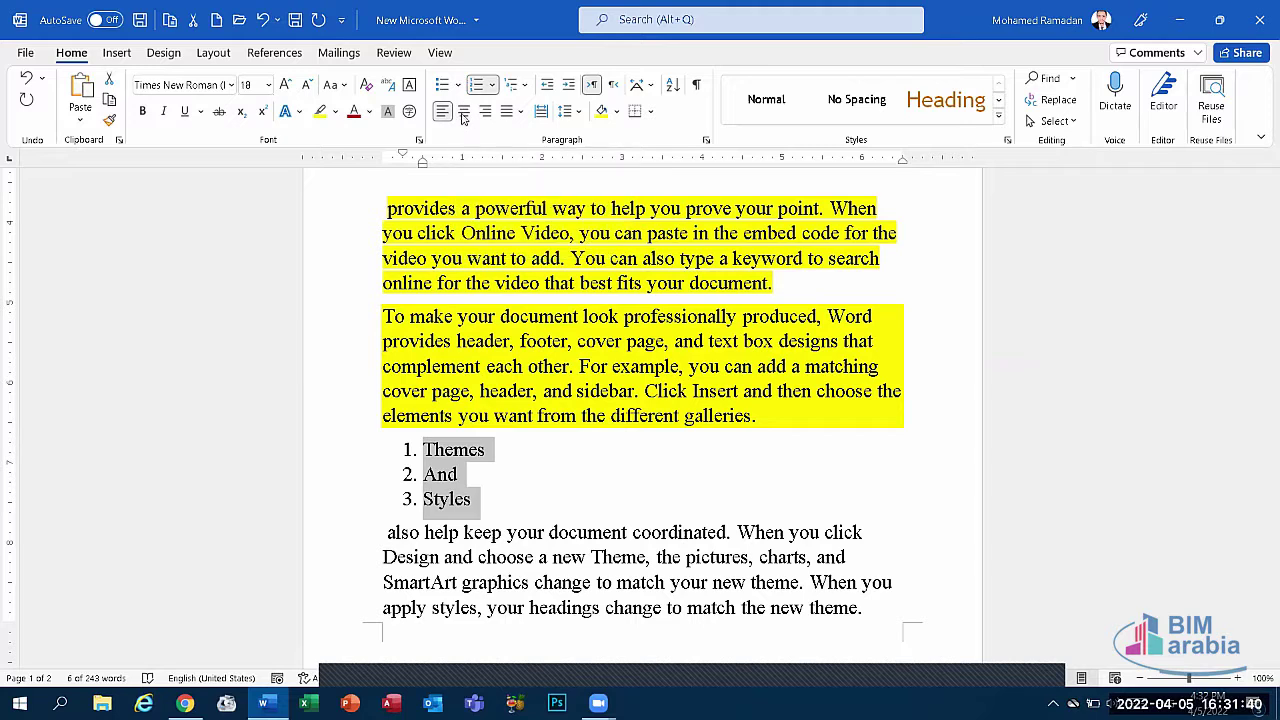
Step: Centre the numbered list, briefly trying right alignment and an undo before re-centring
click(463, 116)
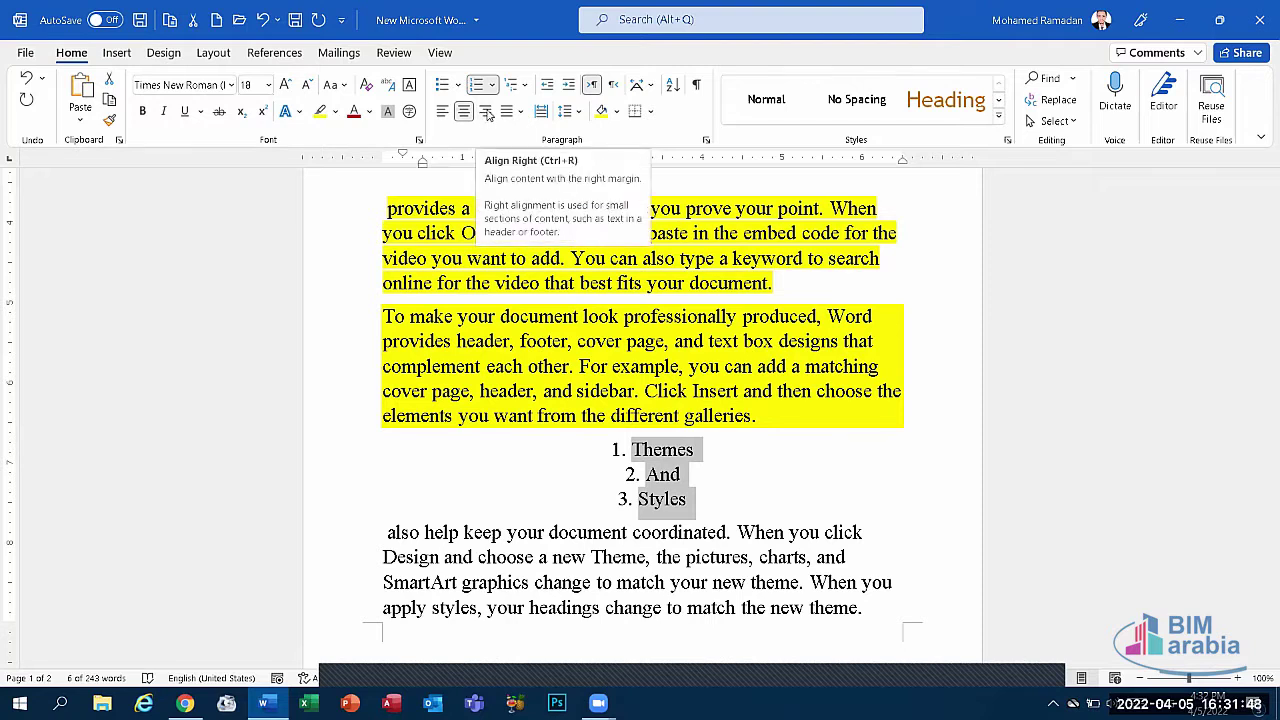
click(486, 112)
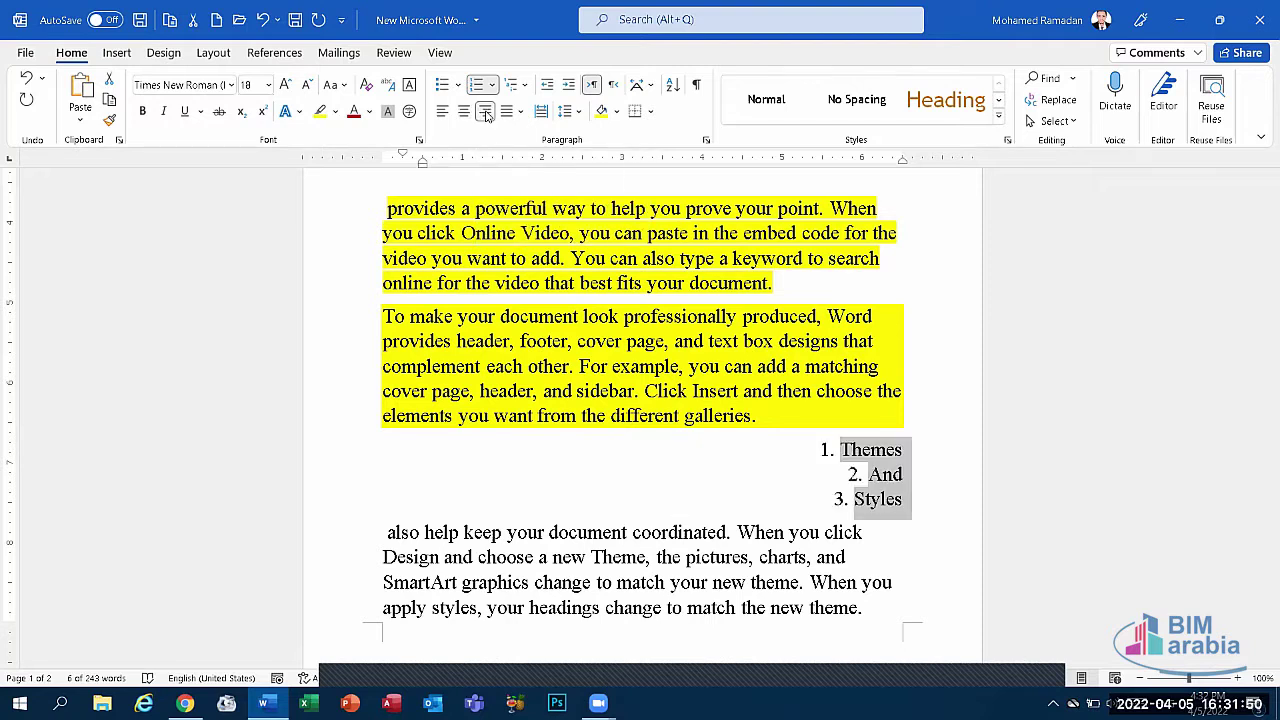
click(464, 112)
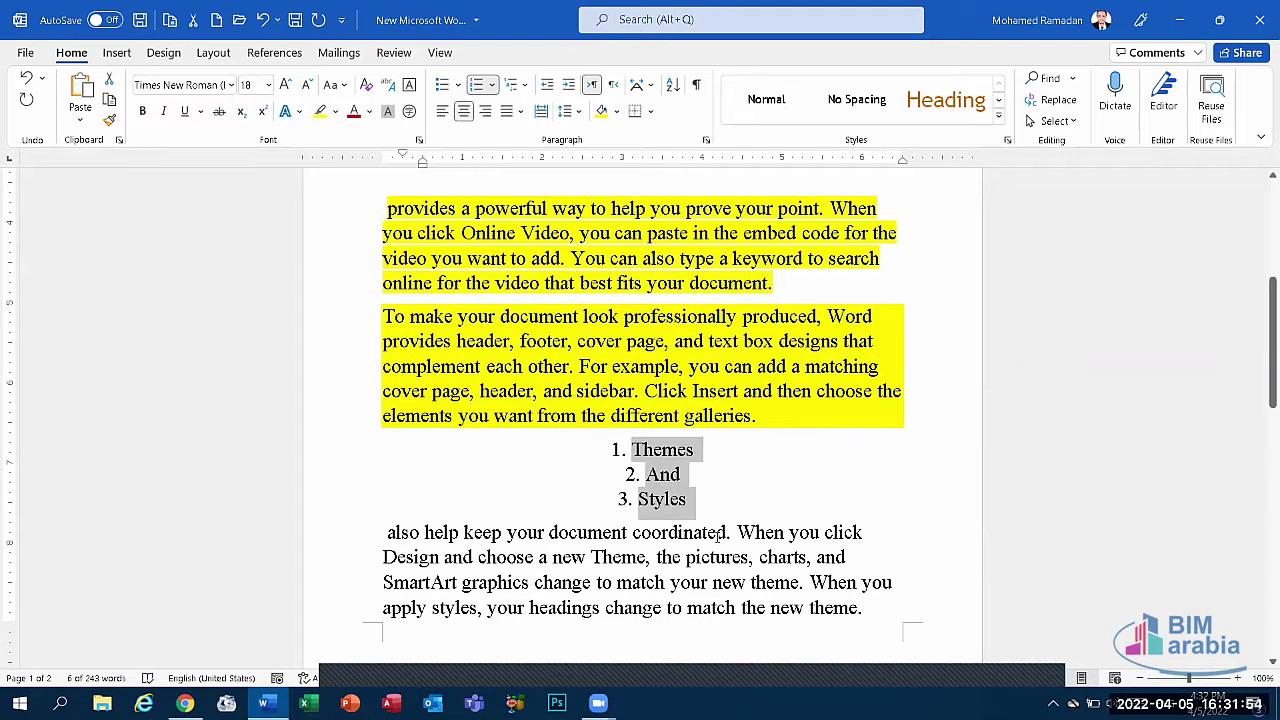
scroll(717, 537, down, 2)
click(690, 365)
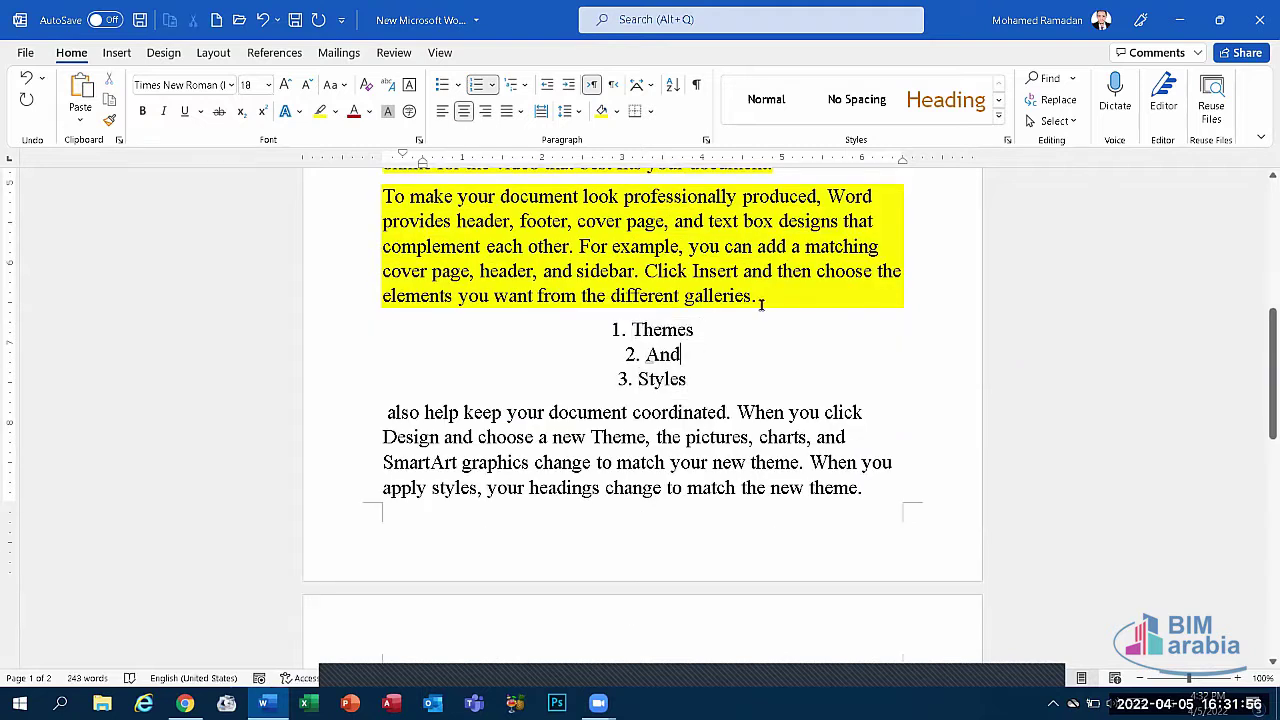
drag(760, 305, 383, 196)
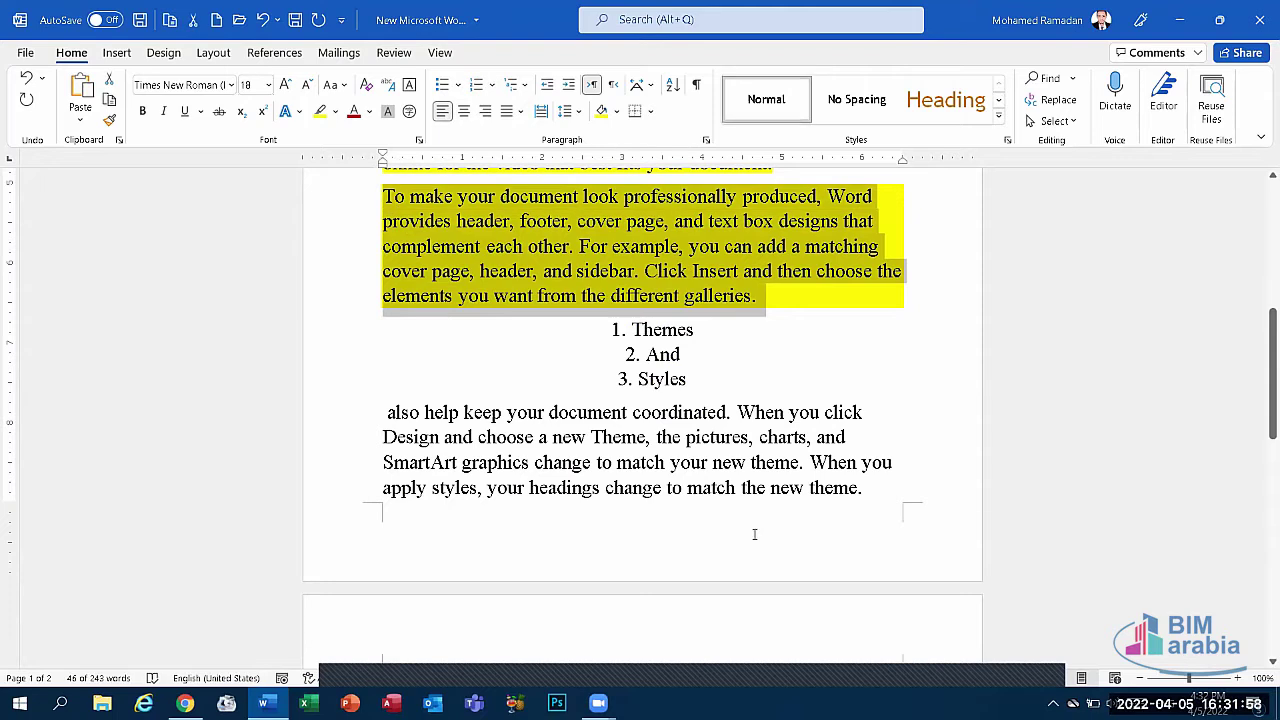
scroll(780, 500, down, 3)
key(ctrl+z)
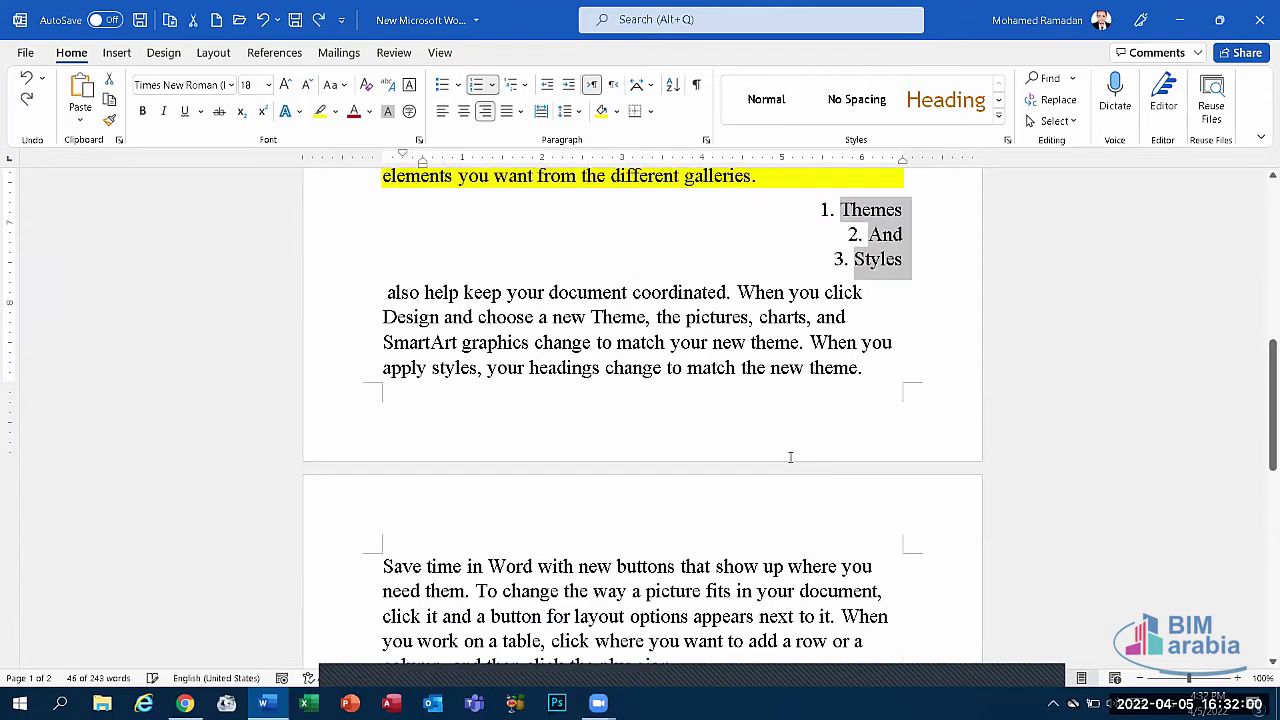
key(ctrl+e)
ctrl+scroll(790, 457, up, 4)
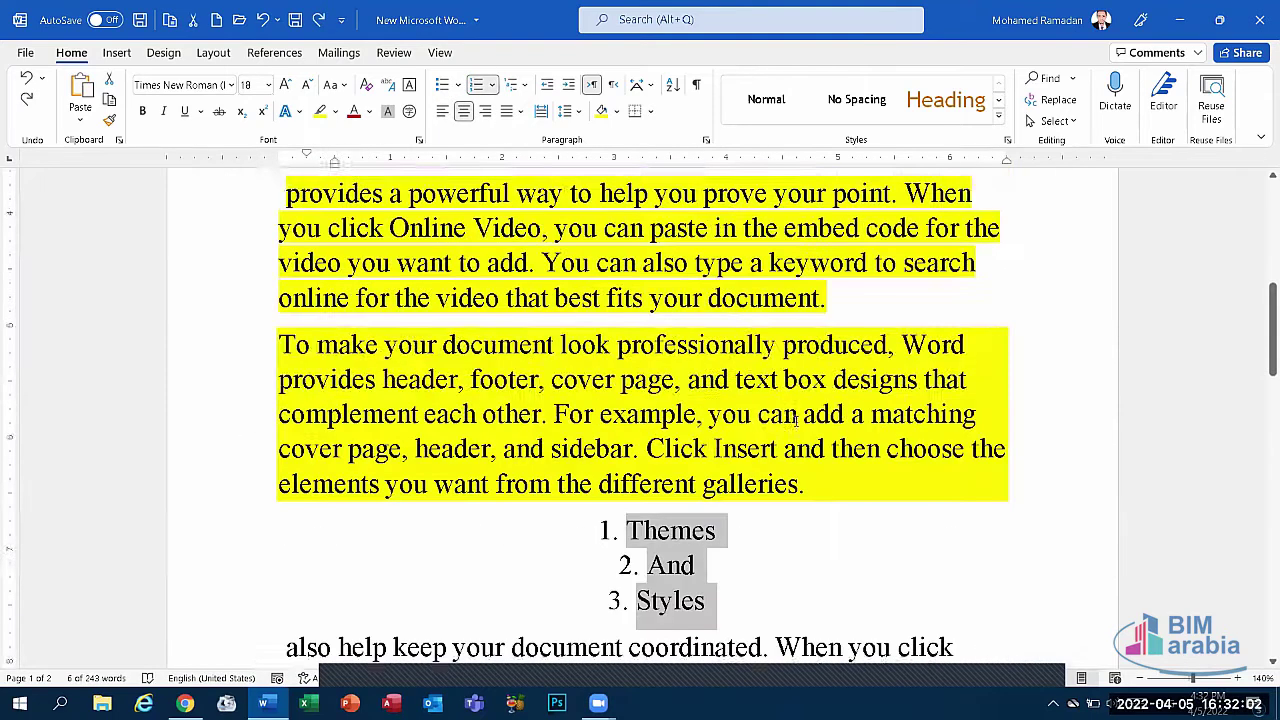
Step: Undo the numbered list, X² superscript and Video heading formatting back to plain text
key(ctrl+z)
key(ctrl+z)
key(ctrl+z)
key(ctrl+z)
key(ctrl+z)
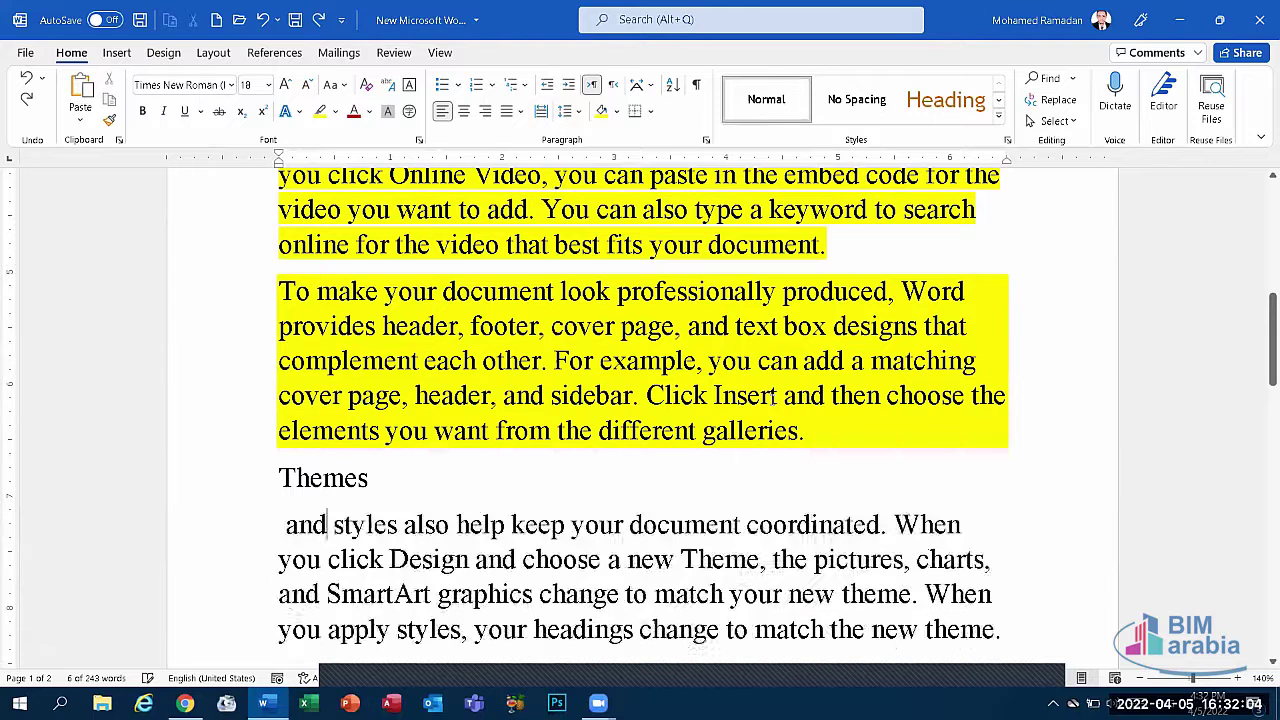
key(ctrl+z)
key(ctrl+z)
key(ctrl+z)
key(ctrl+z)
key(ctrl+z)
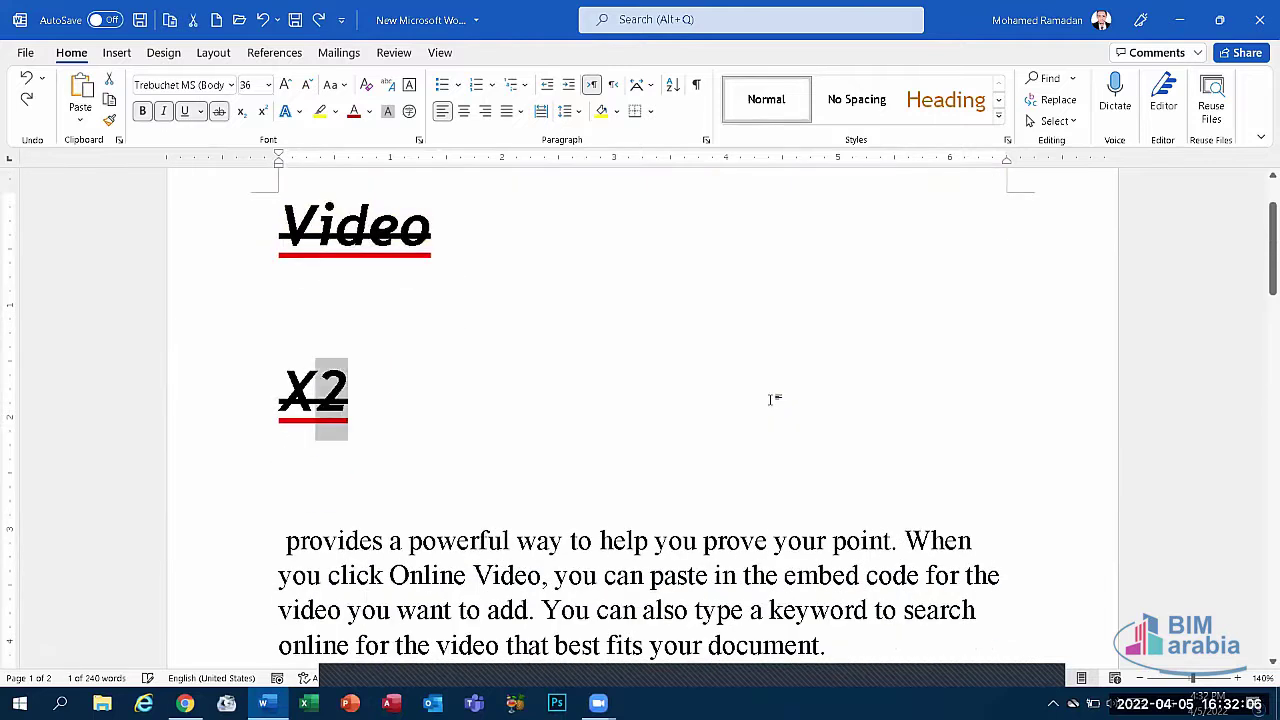
key(ctrl+equal)
key(ctrl+equal)
key(ctrl+equal)
key(ctrl+shift+equal)
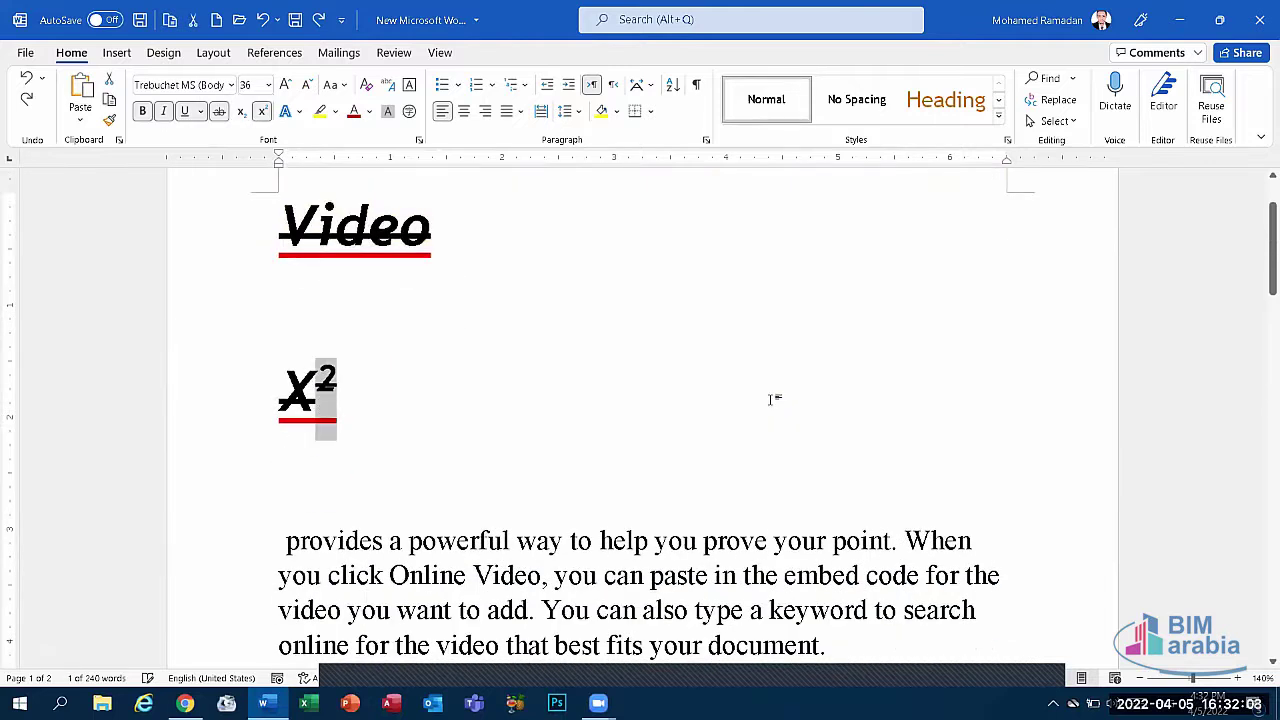
key(ctrl+z)
key(ctrl+z)
key(ctrl+z)
key(ctrl+z)
key(ctrl+z)
key(ctrl+z)
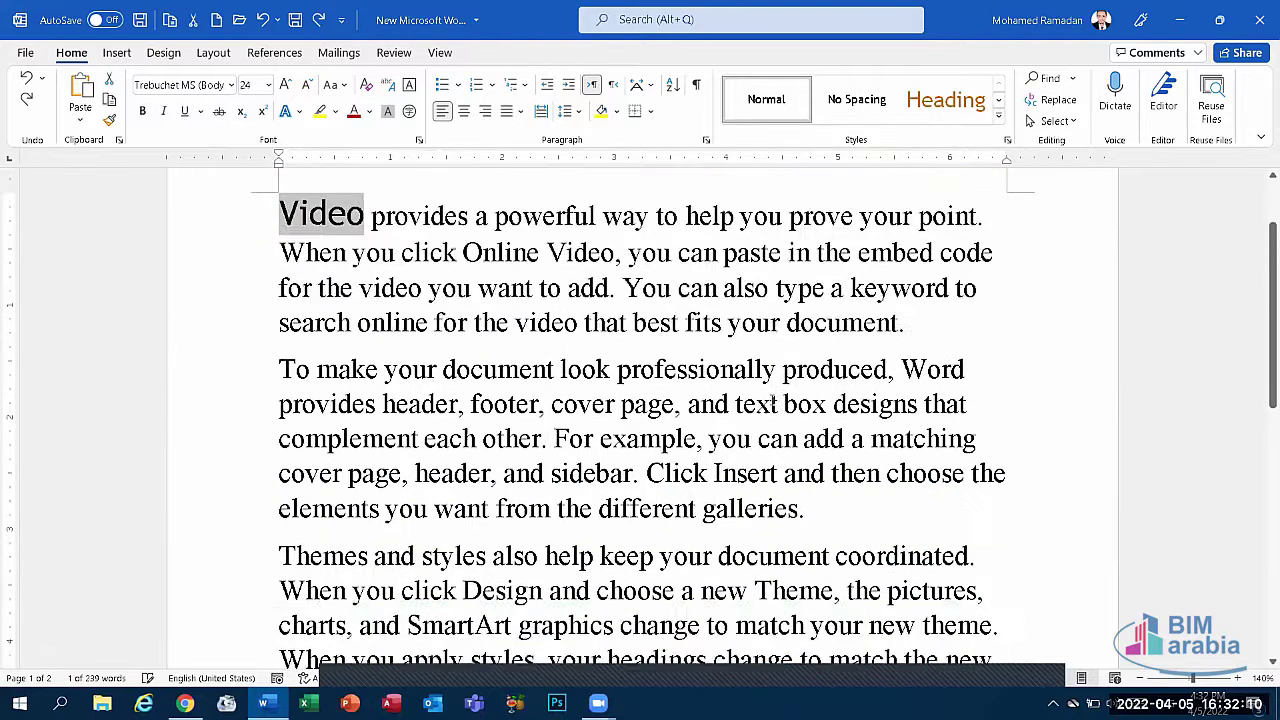
key(ctrl+z)
key(ctrl+z)
key(ctrl+z)
key(ctrl+z)
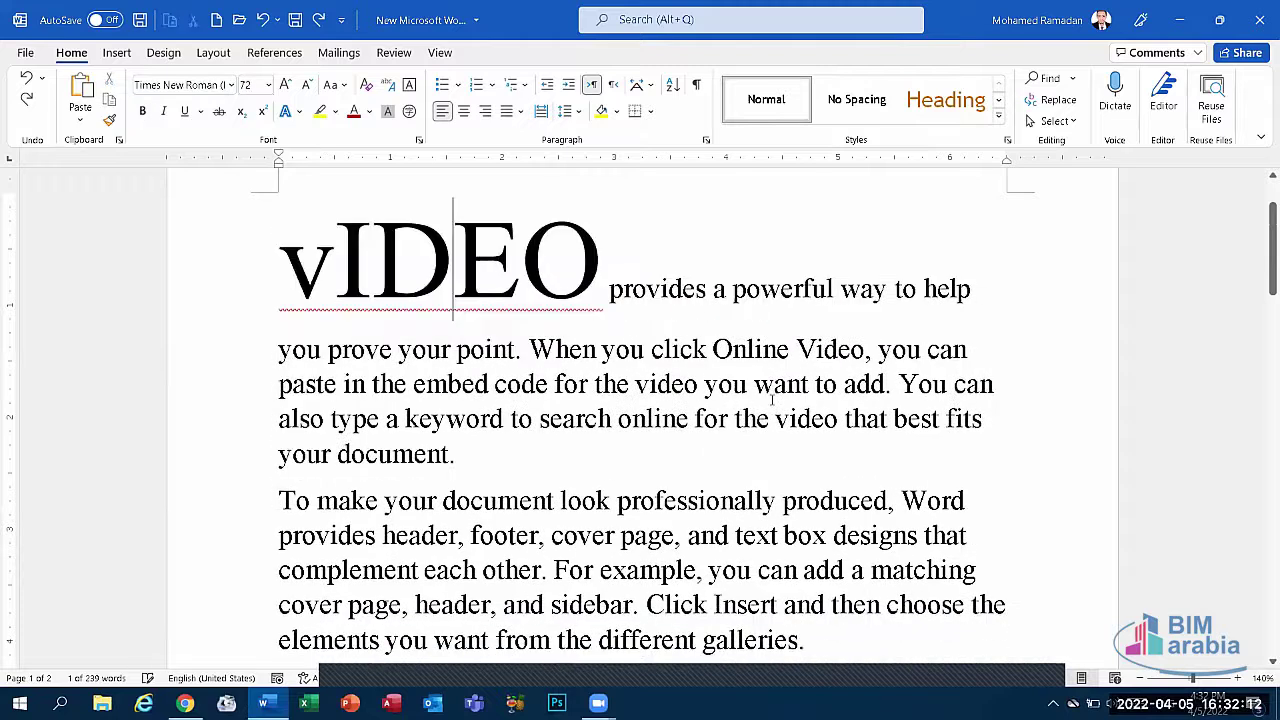
key(ctrl+z)
key(ctrl+z)
key(ctrl+z)
key(ctrl+z)
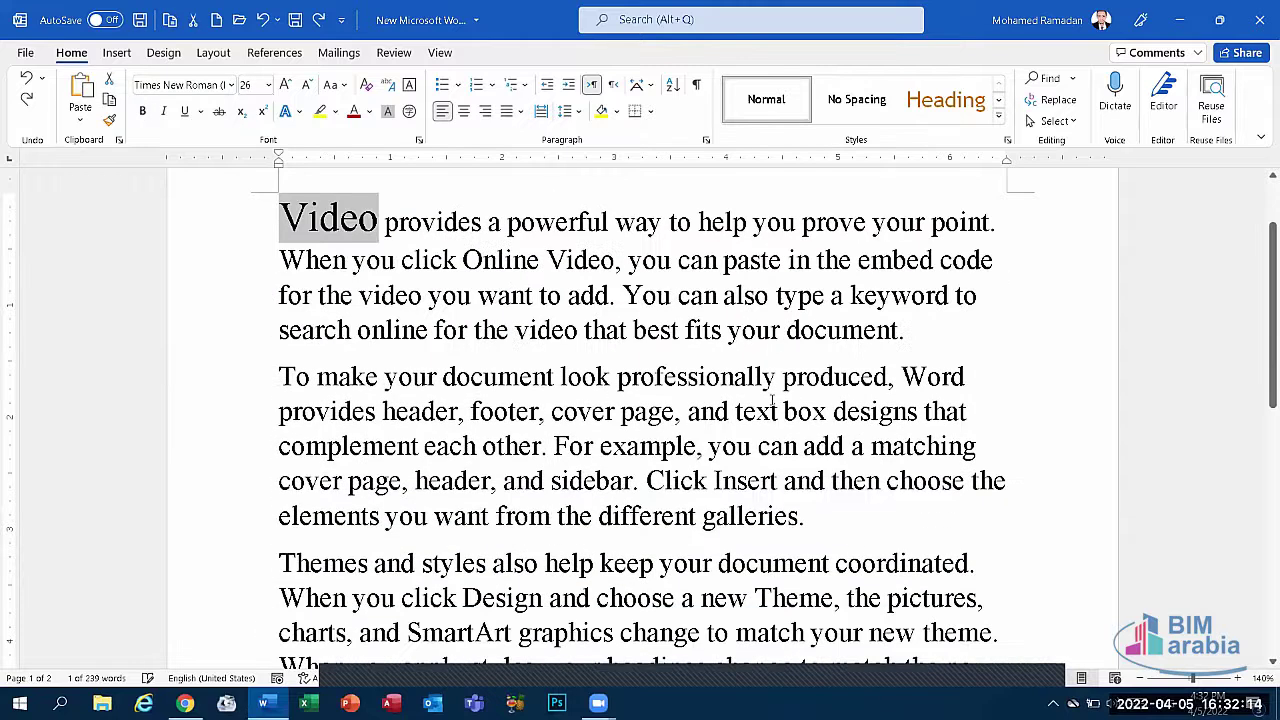
key(ctrl+z)
key(ctrl+z)
key(ctrl+z)
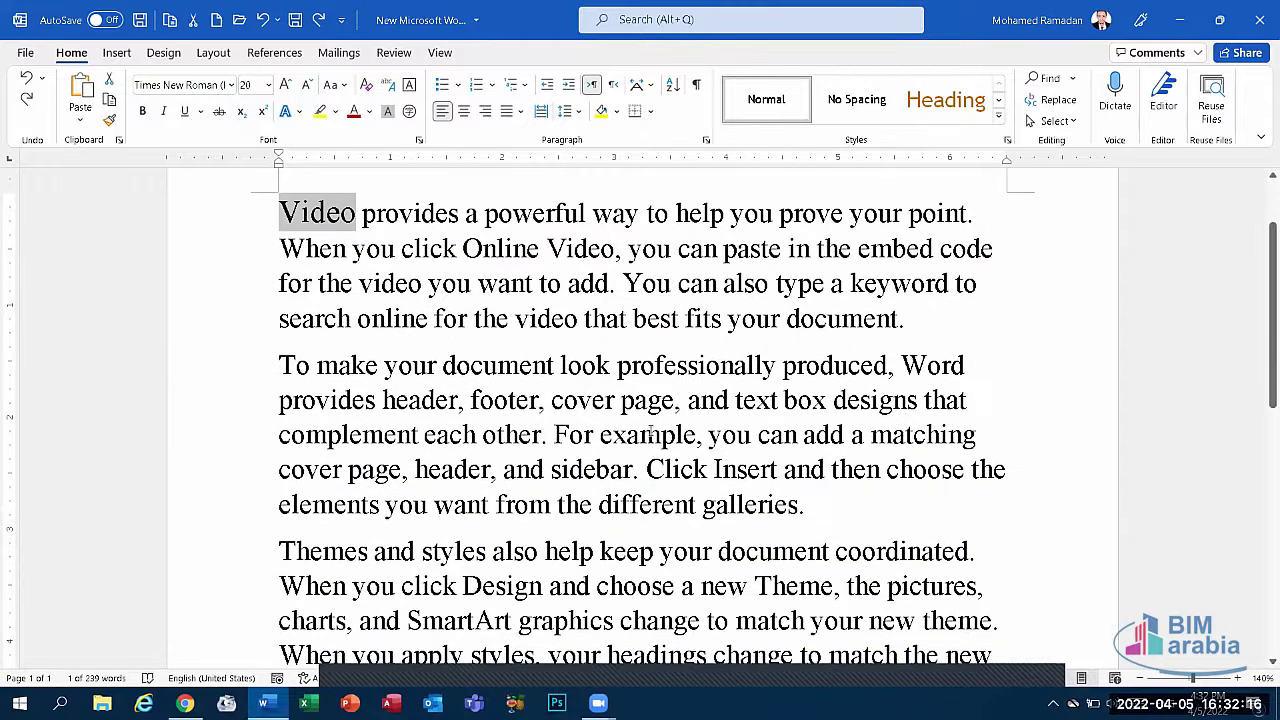
Step: Zoom the page back out to 100% and deselect the word Video
scroll(650, 432, down, 2)
click(1139, 678)
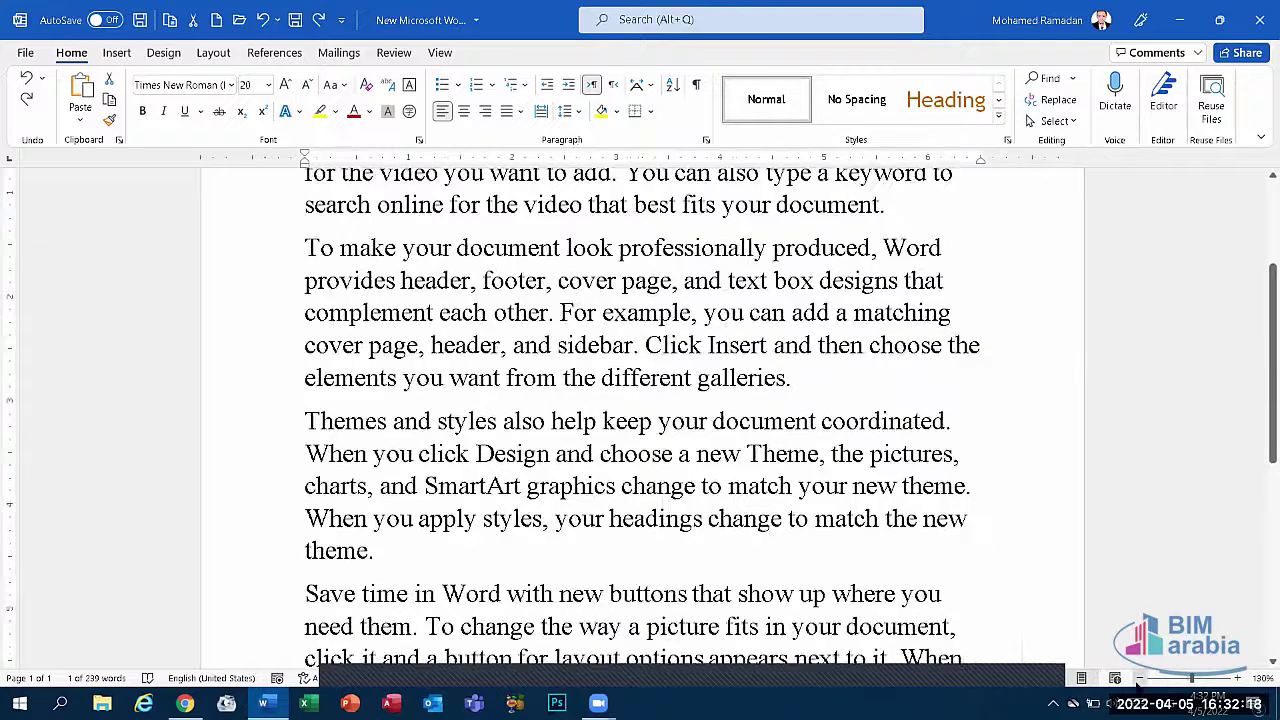
click(1139, 678)
click(1139, 678)
click(1139, 678)
scroll(551, 388, up, 3)
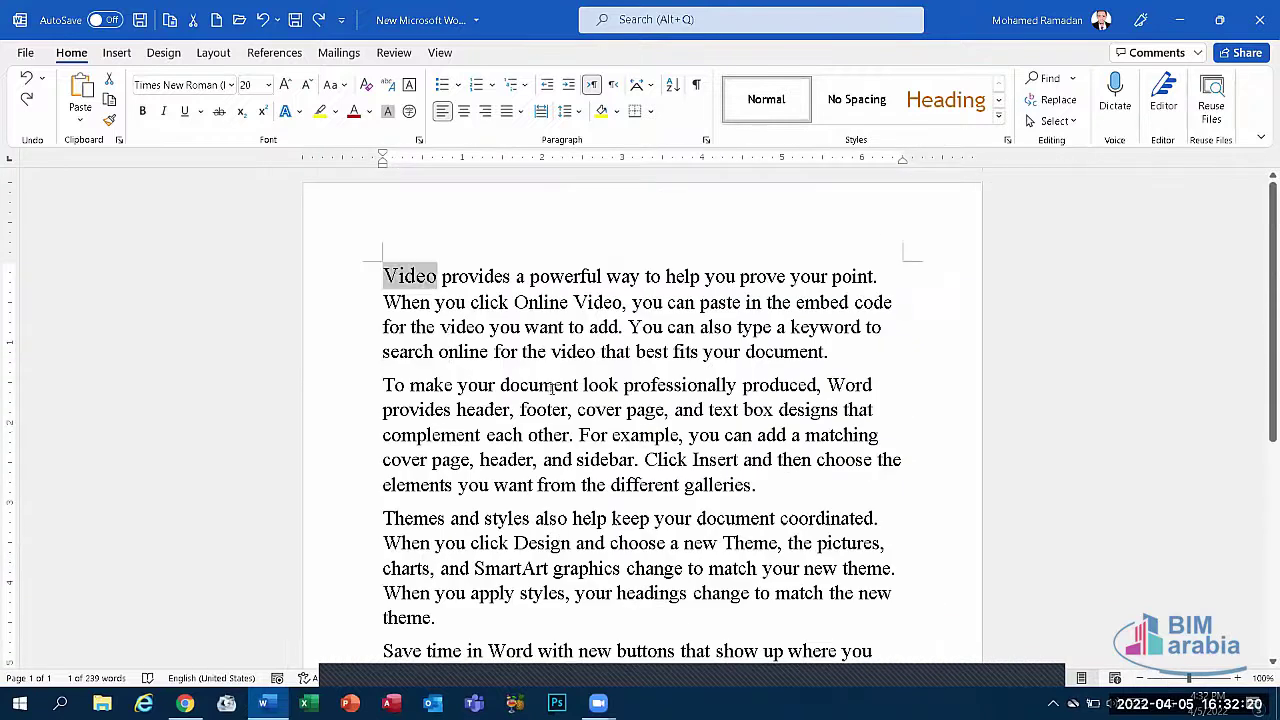
click(446, 340)
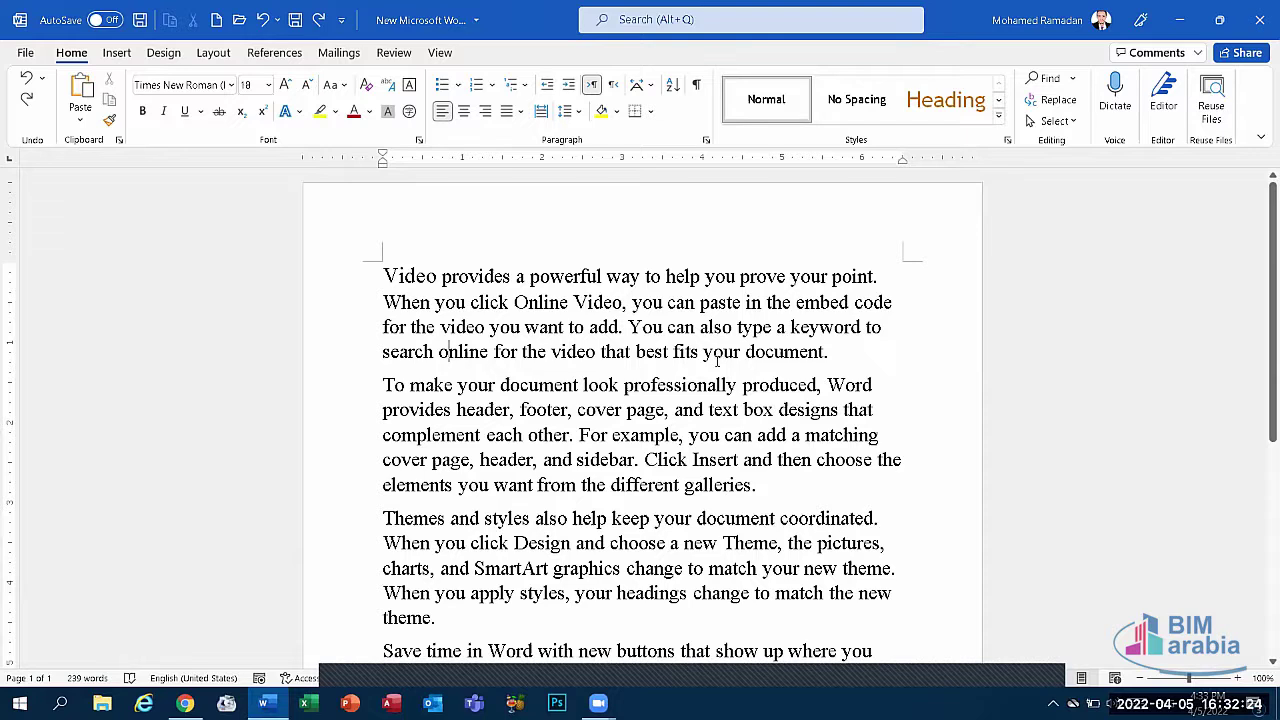
Step: Select the whole document and justify its paragraphs, comparing against left alignment
key(ctrl+a)
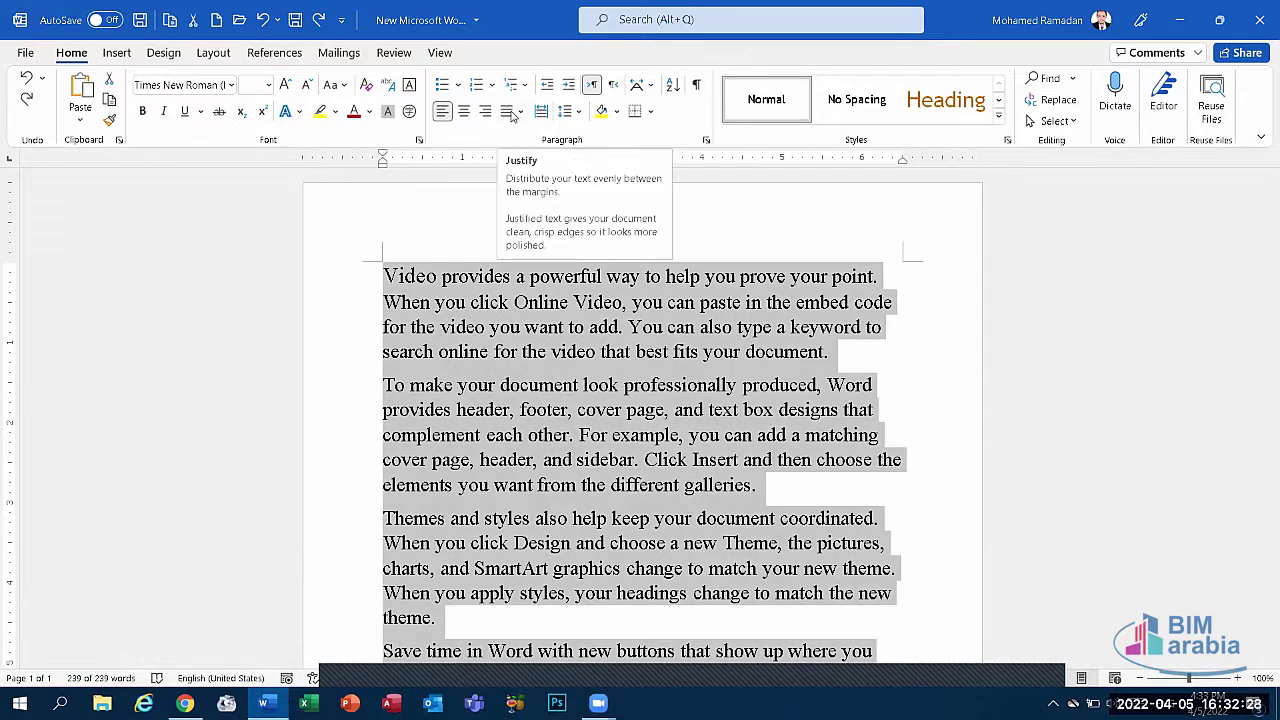
click(520, 112)
click(535, 132)
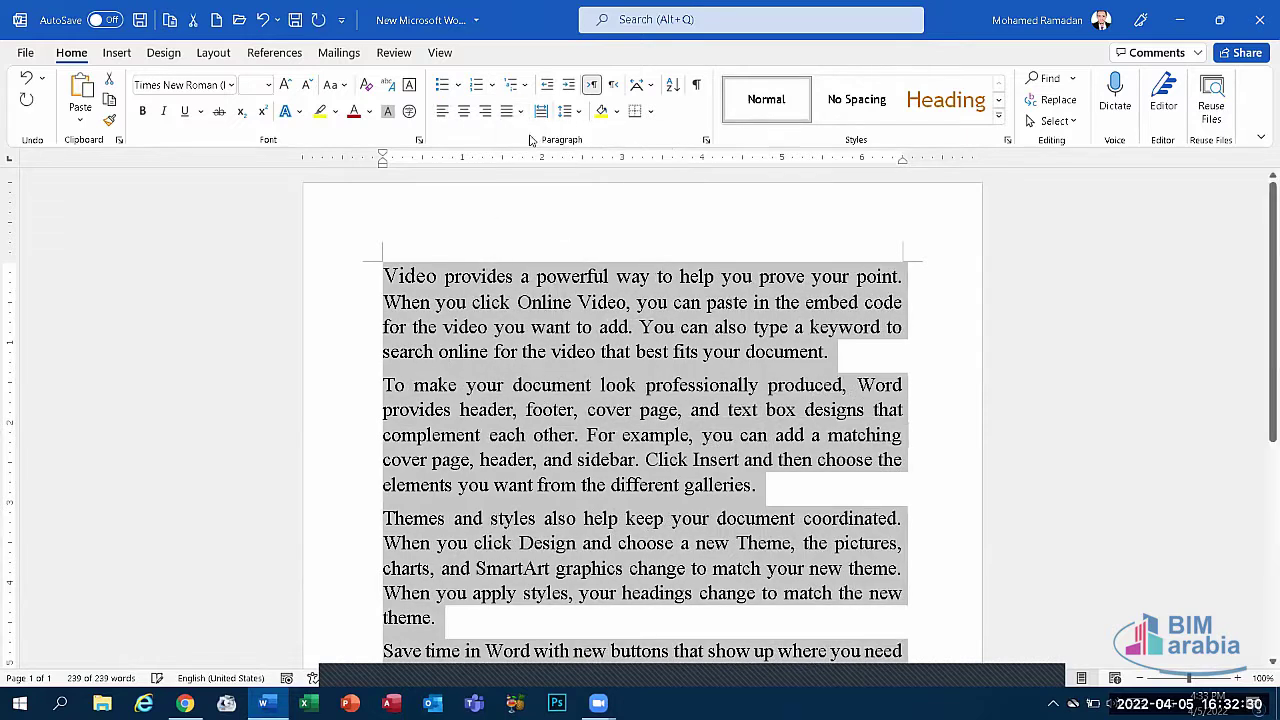
key(ctrl+l)
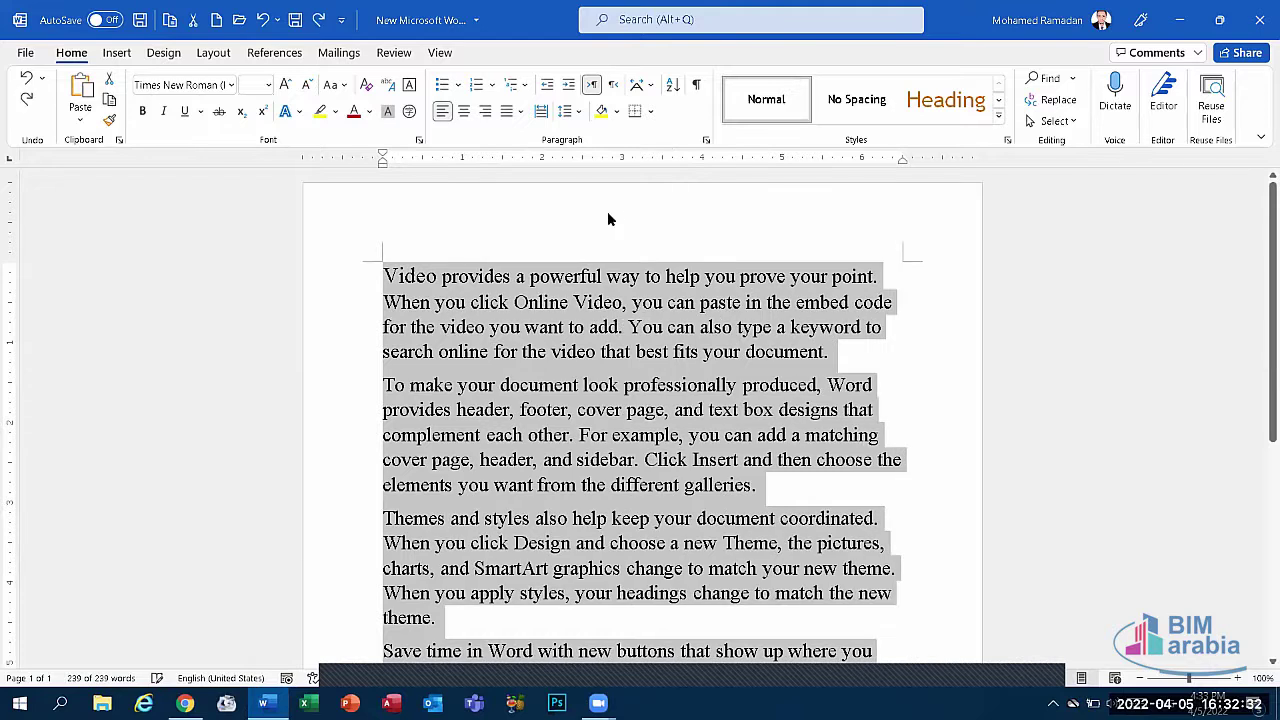
key(ctrl+j)
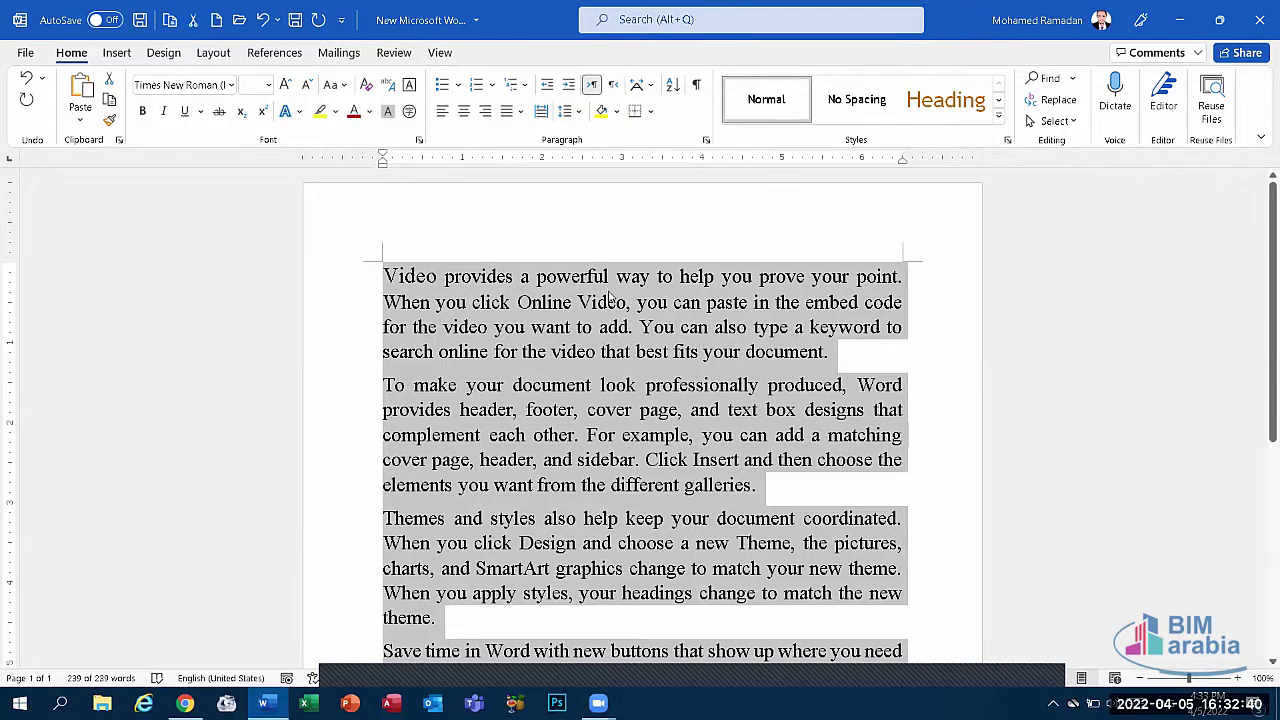
key(ctrl+l)
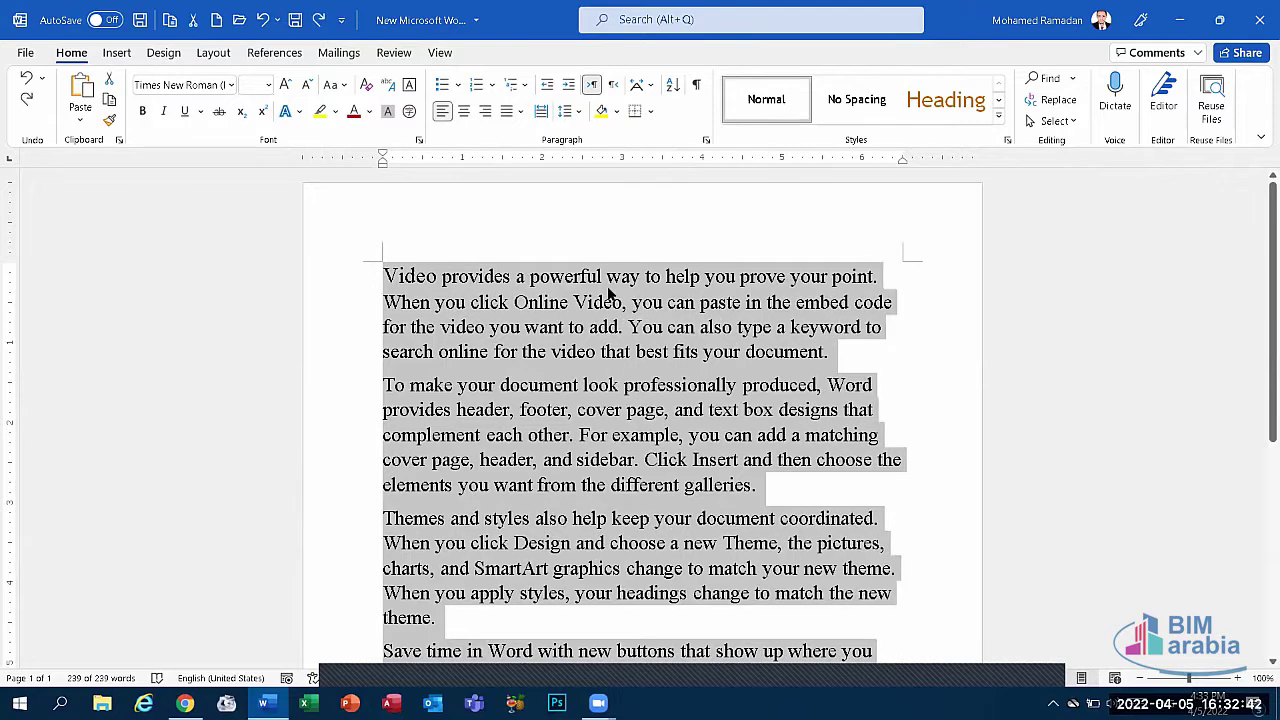
key(ctrl+j)
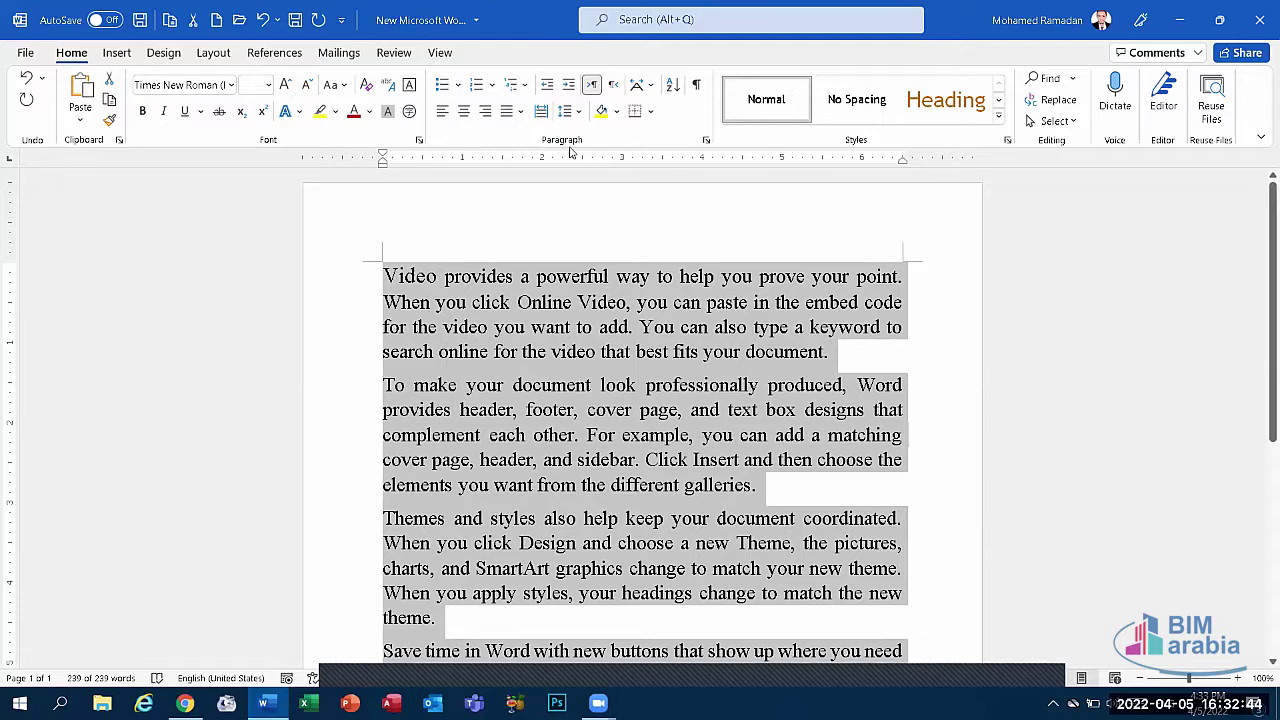
Step: Look through the justification variants list without choosing one
click(512, 112)
click(513, 112)
click(517, 112)
click(517, 112)
click(517, 113)
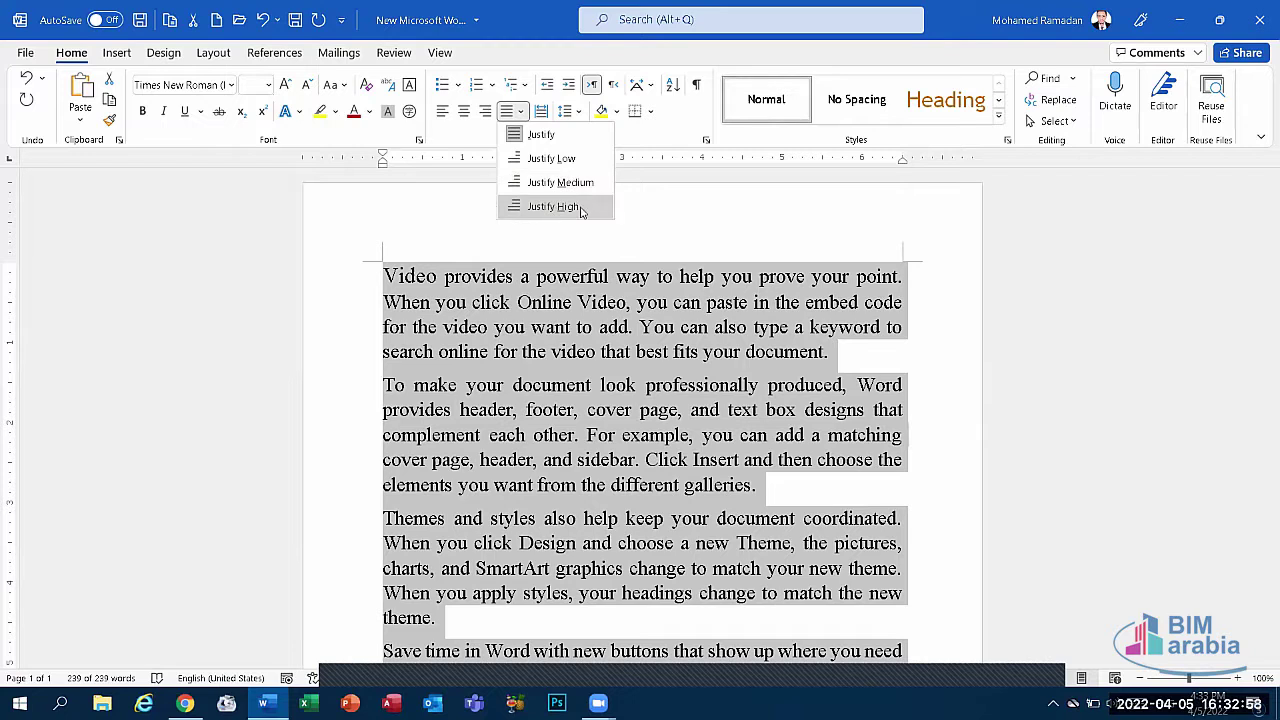
click(555, 160)
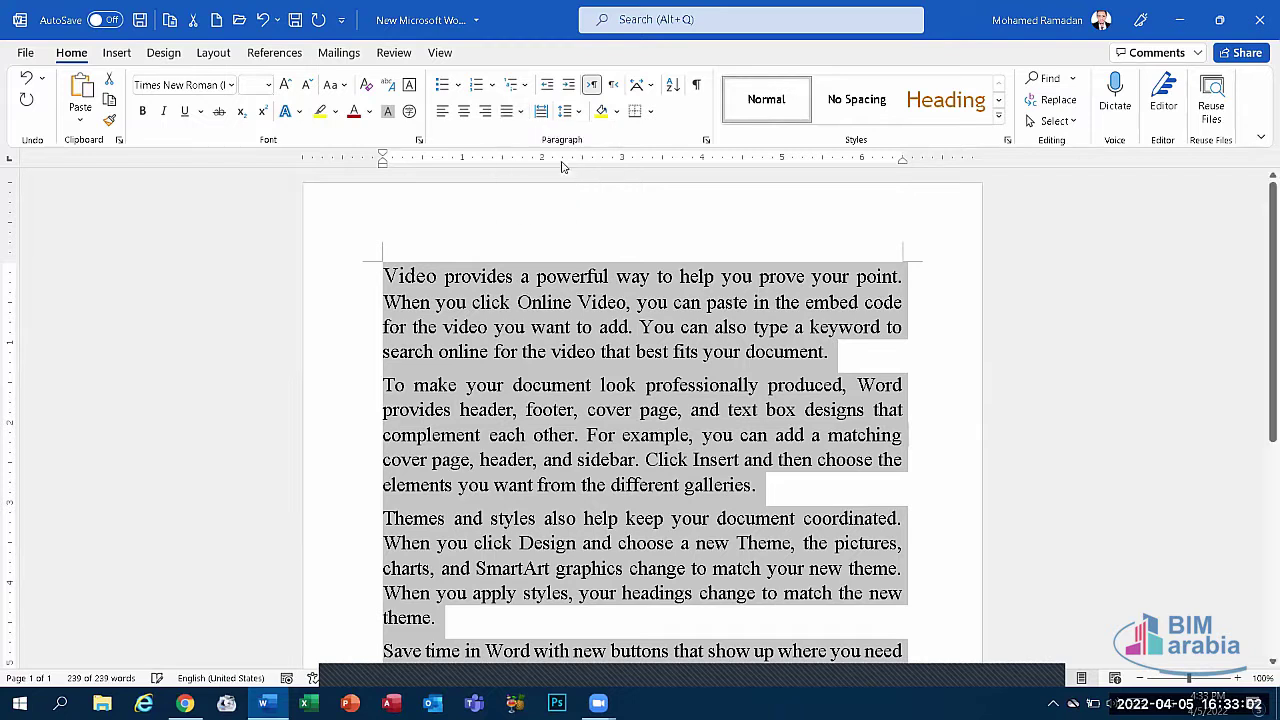
click(521, 111)
click(562, 184)
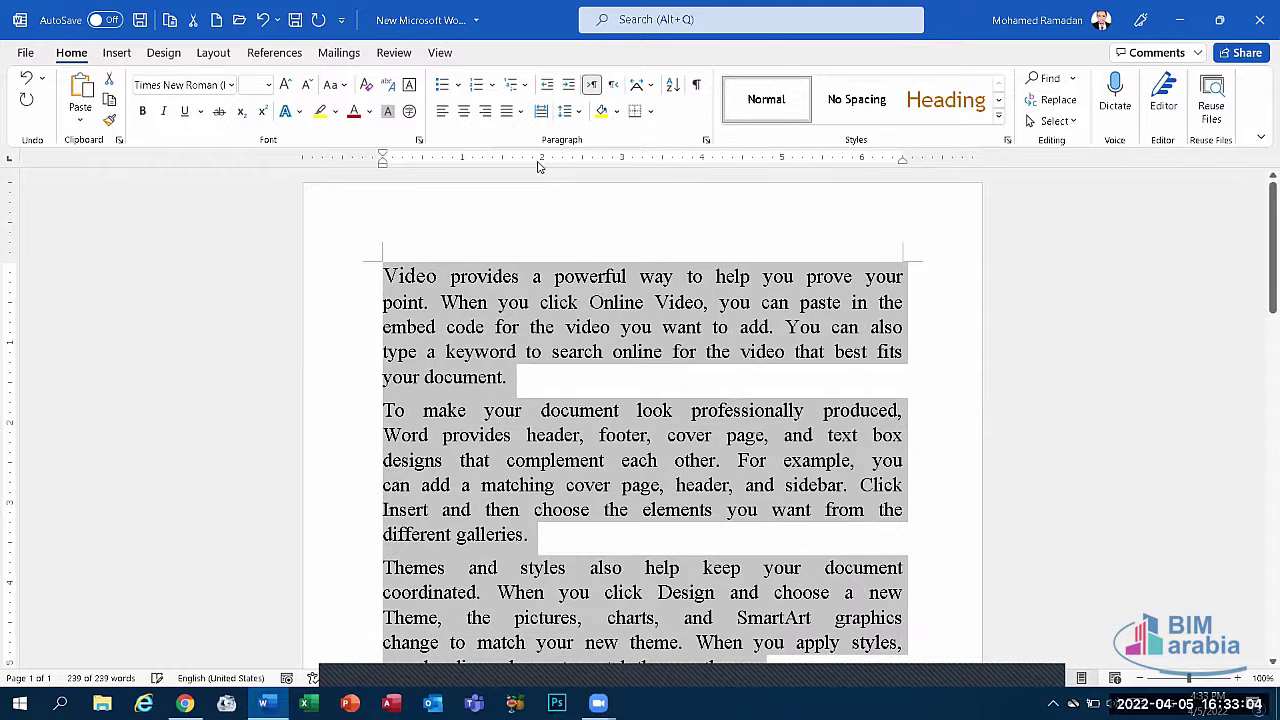
click(521, 111)
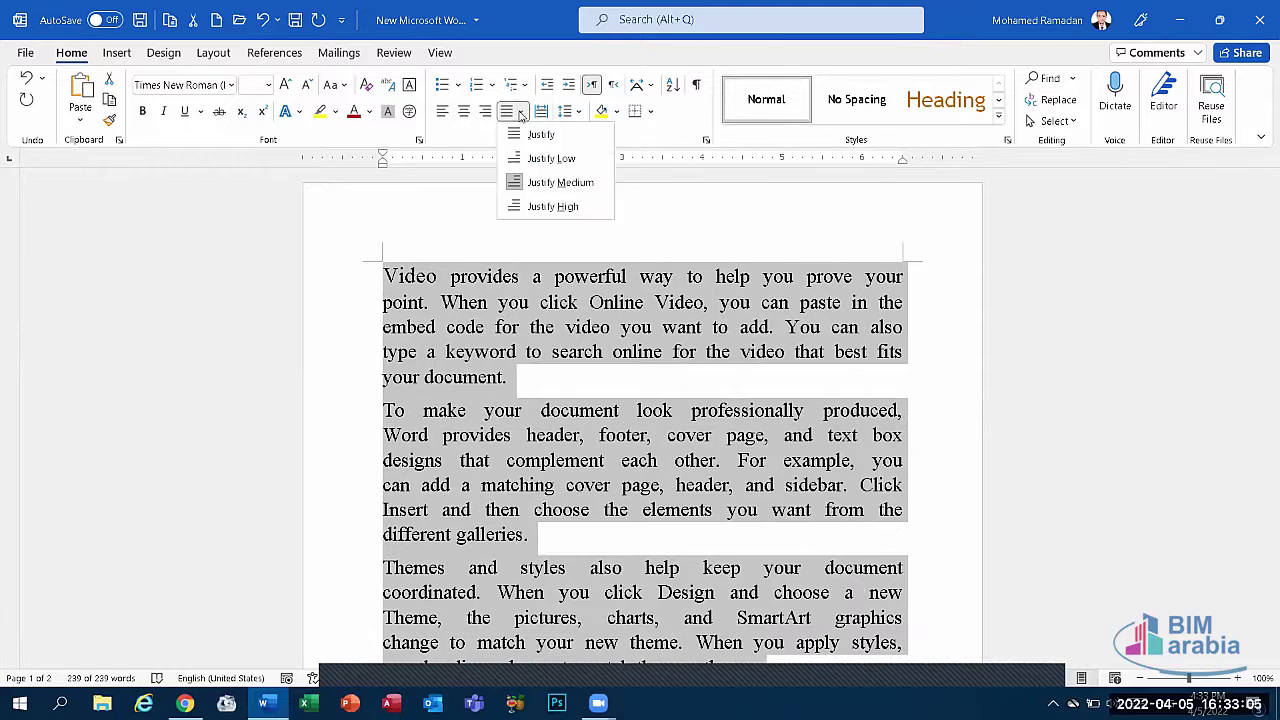
click(566, 208)
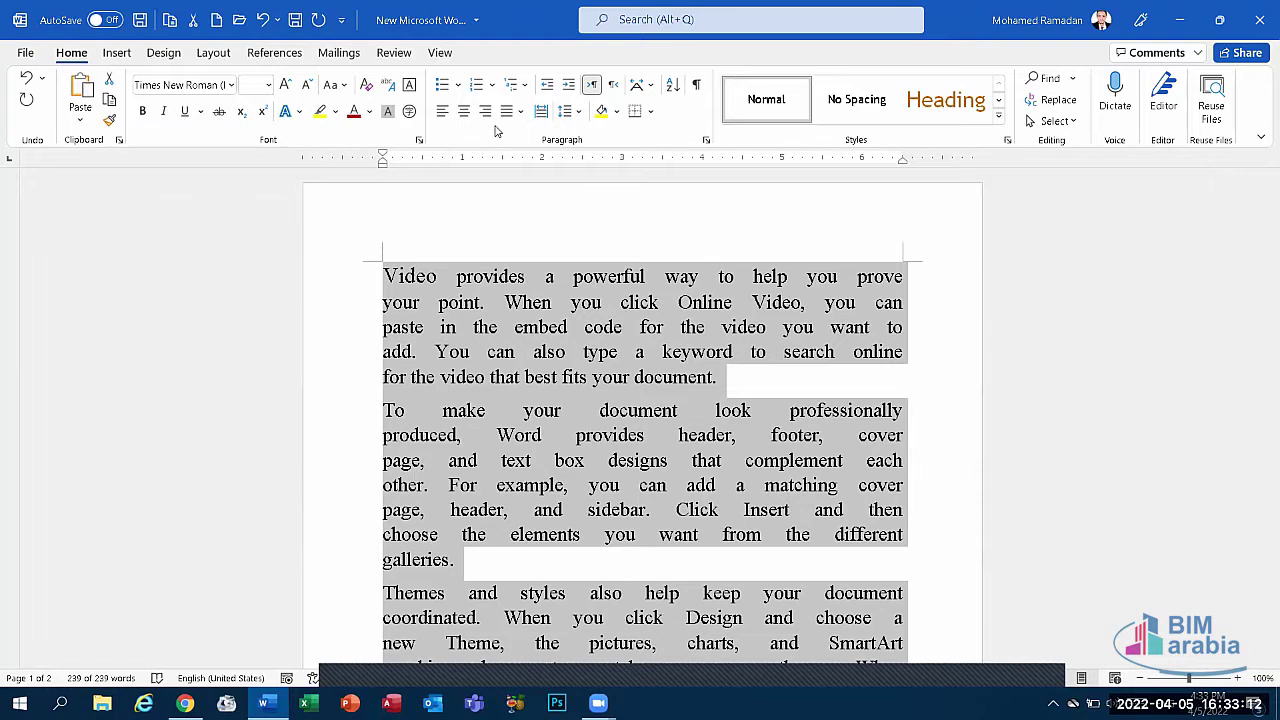
key(ctrl+z)
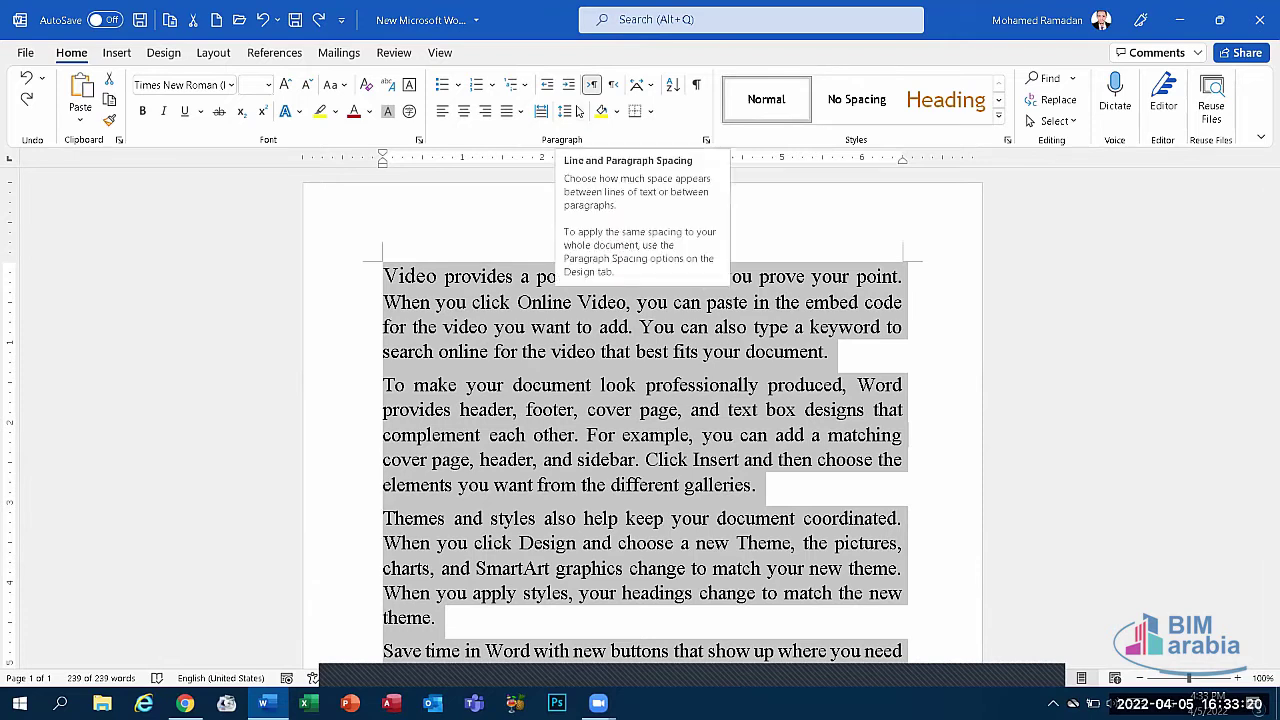
Step: Check the line spacing choices unchanged, then select the paragraph beginning 'Video provides a powerful way'
click(578, 111)
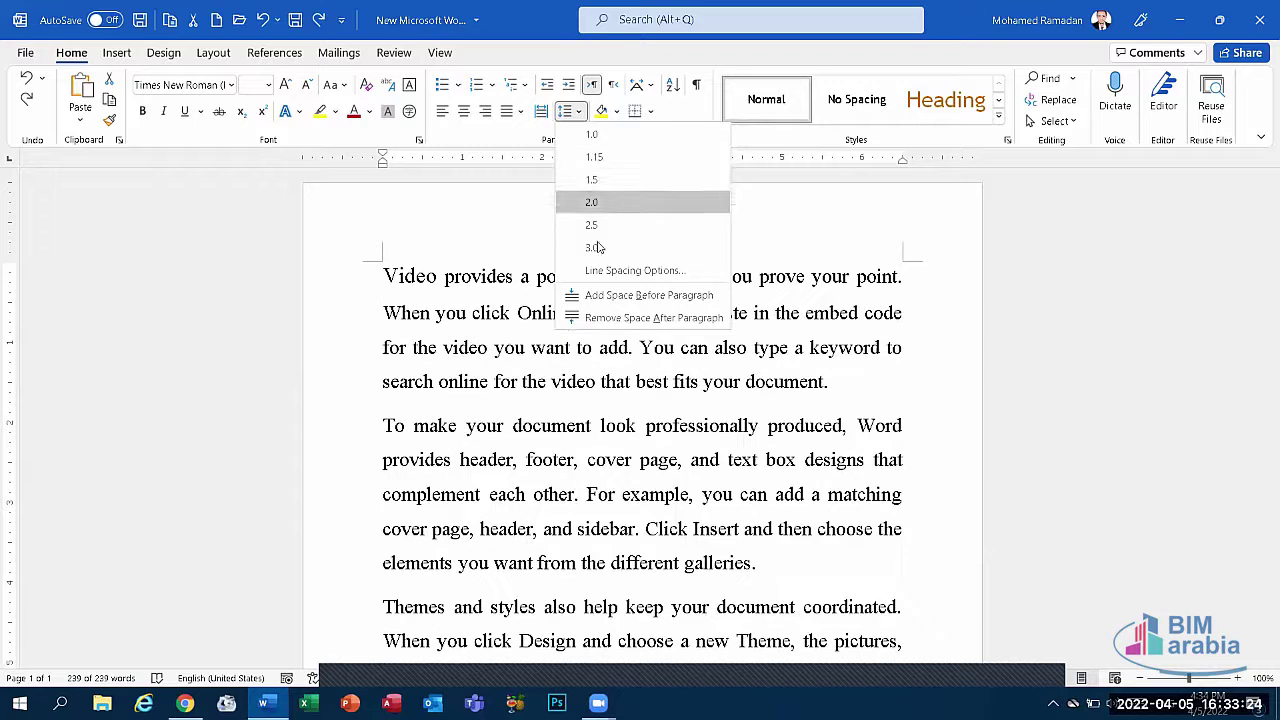
click(560, 378)
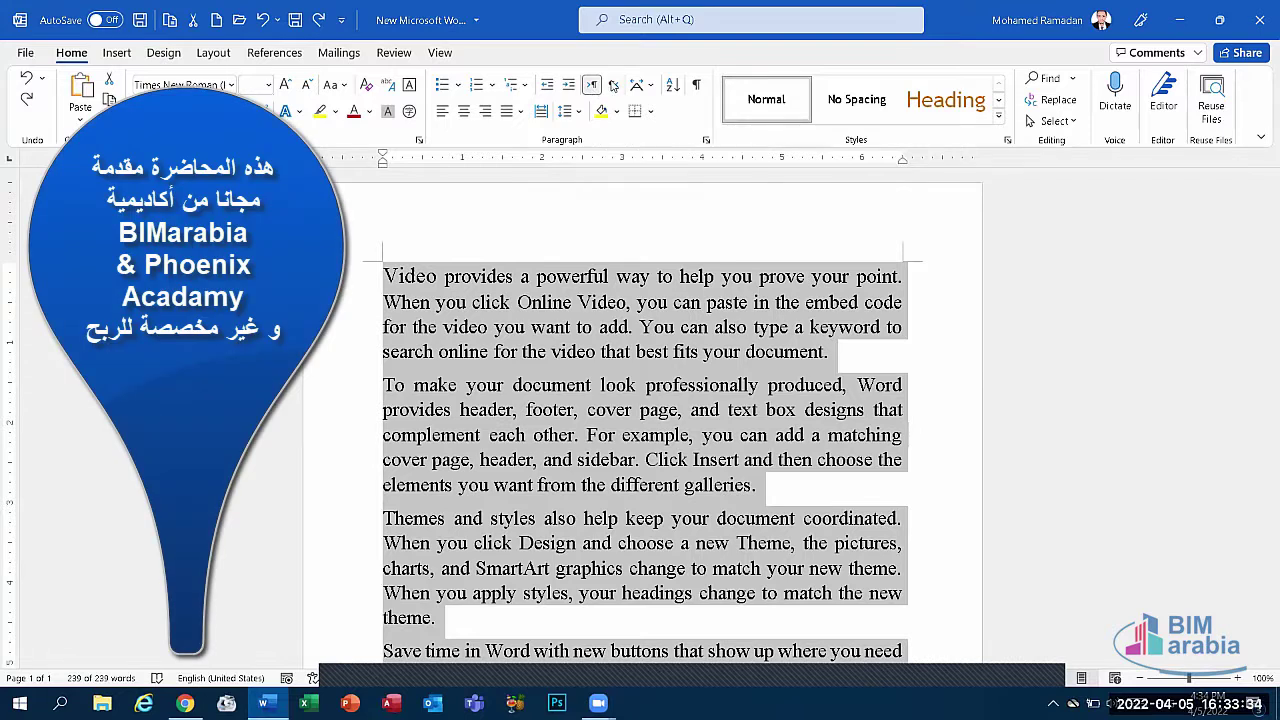
click(720, 383)
drag(608, 343, 336, 276)
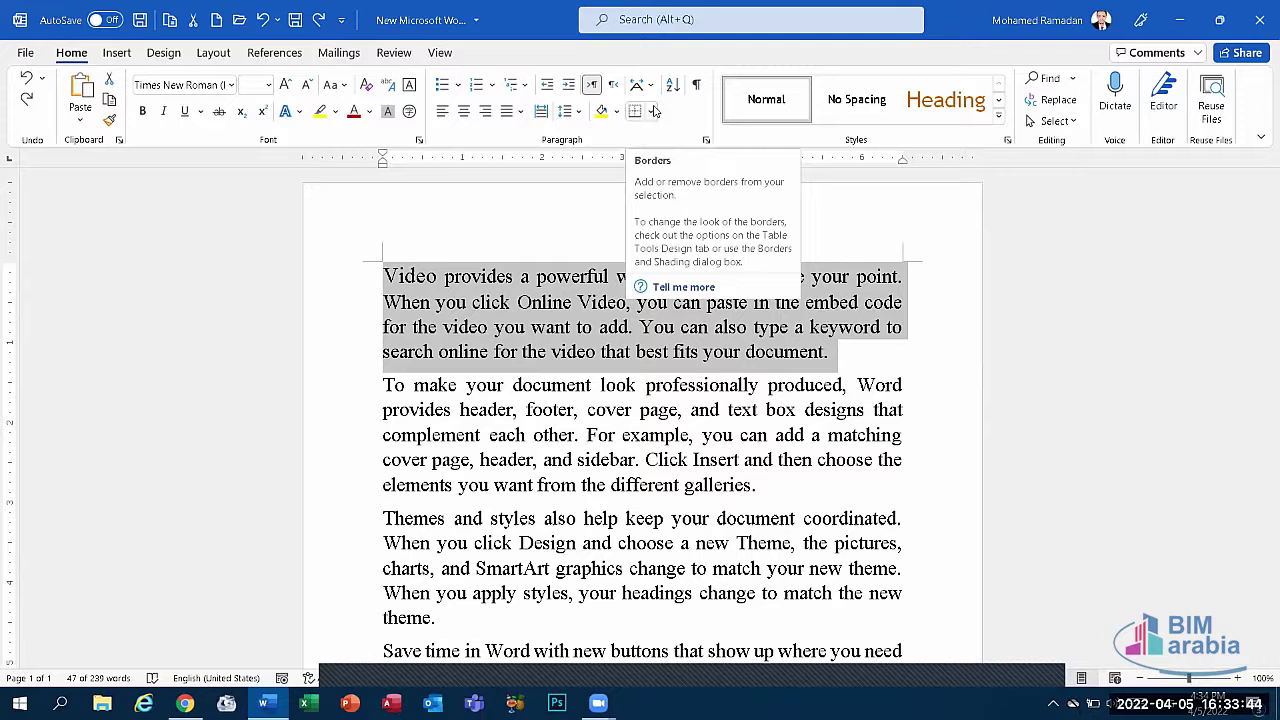
Step: Apply an outside box border to the first paragraph and reselect it
click(651, 112)
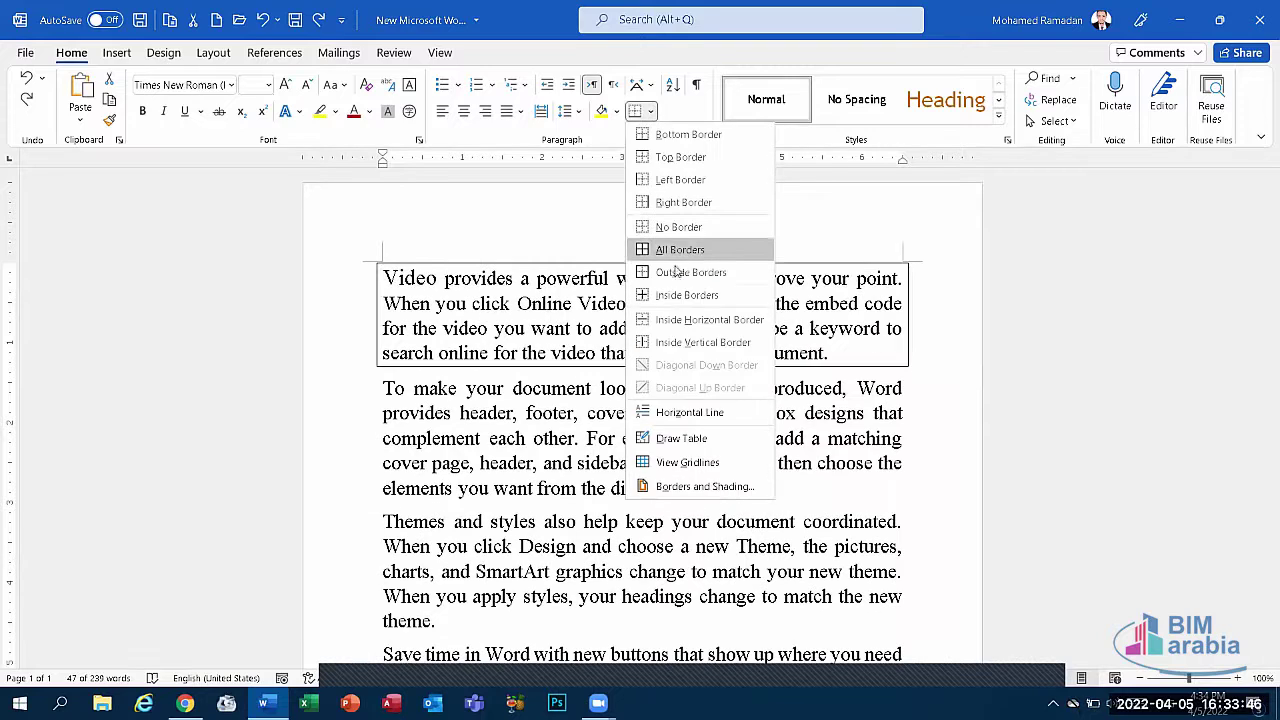
click(677, 279)
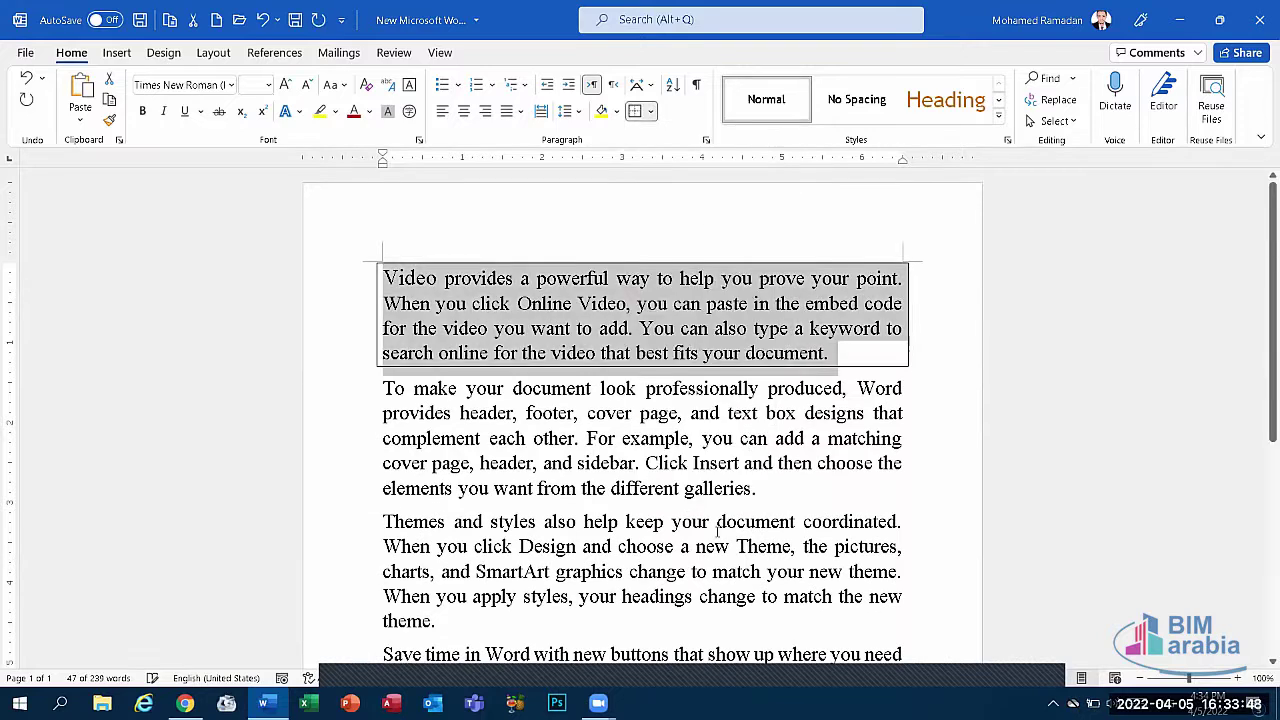
click(780, 370)
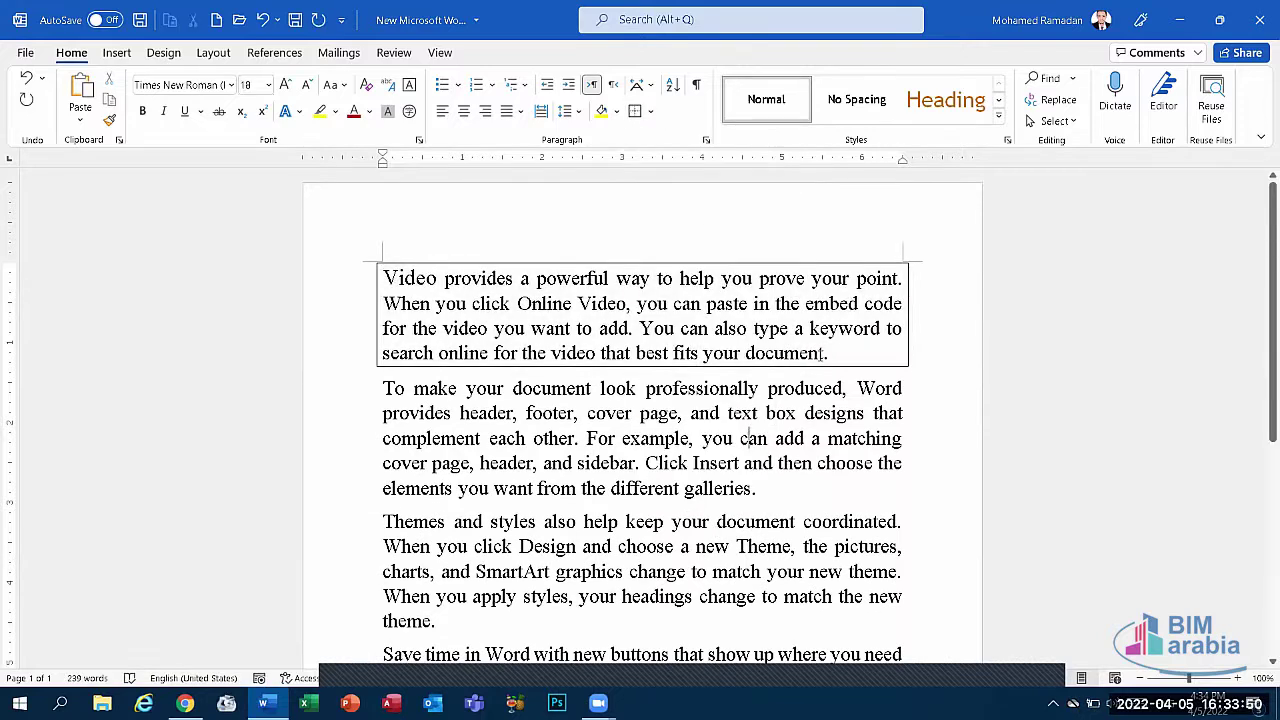
drag(830, 353, 392, 280)
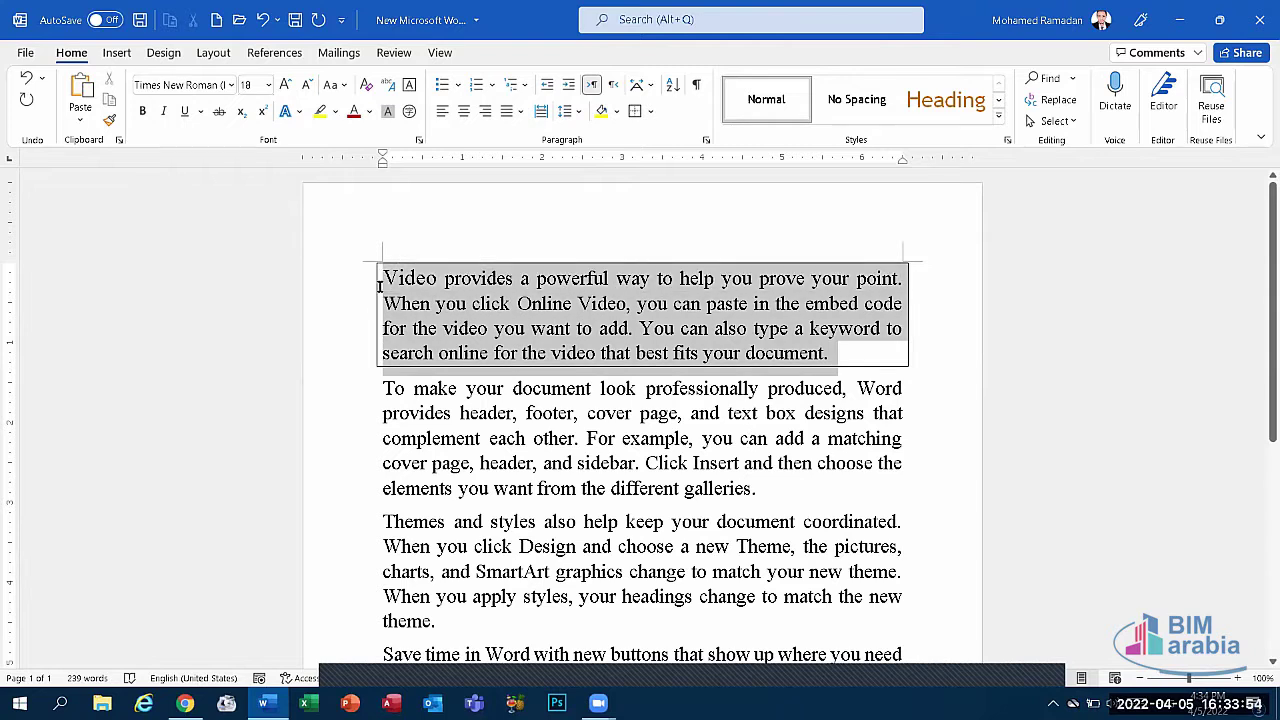
Step: Fill the boxed first paragraph with yellow shading
click(614, 111)
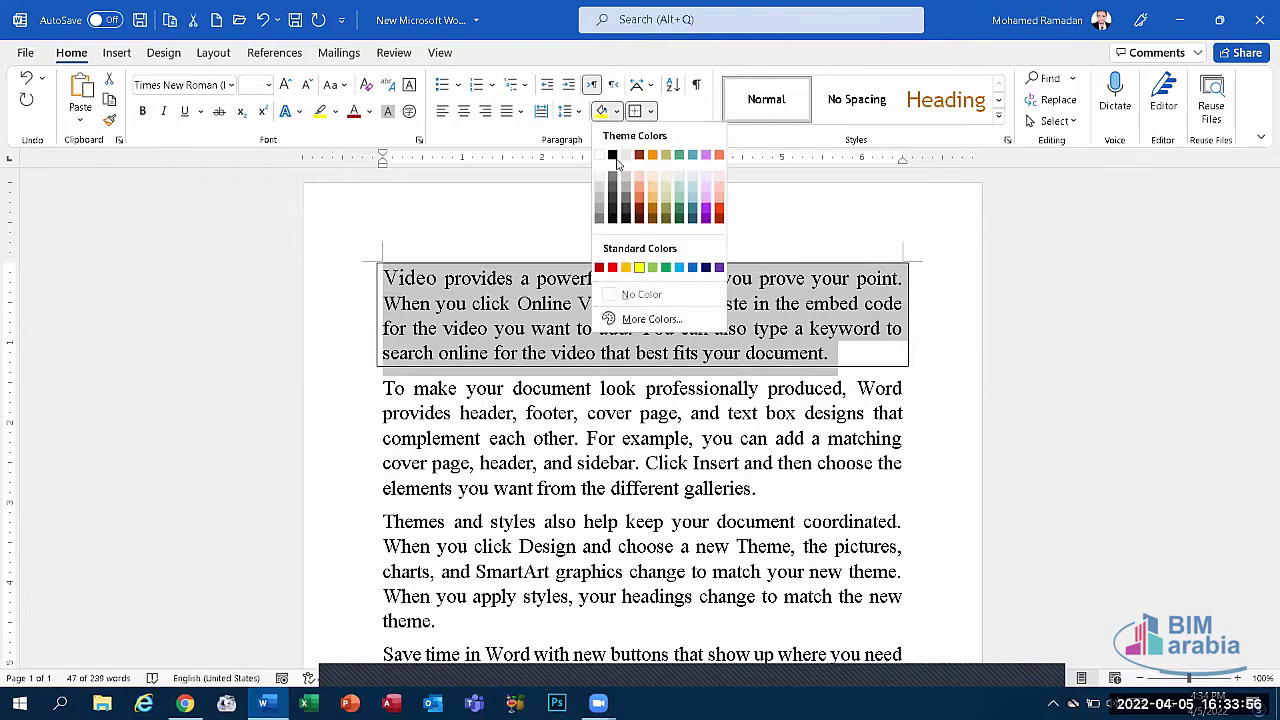
click(638, 268)
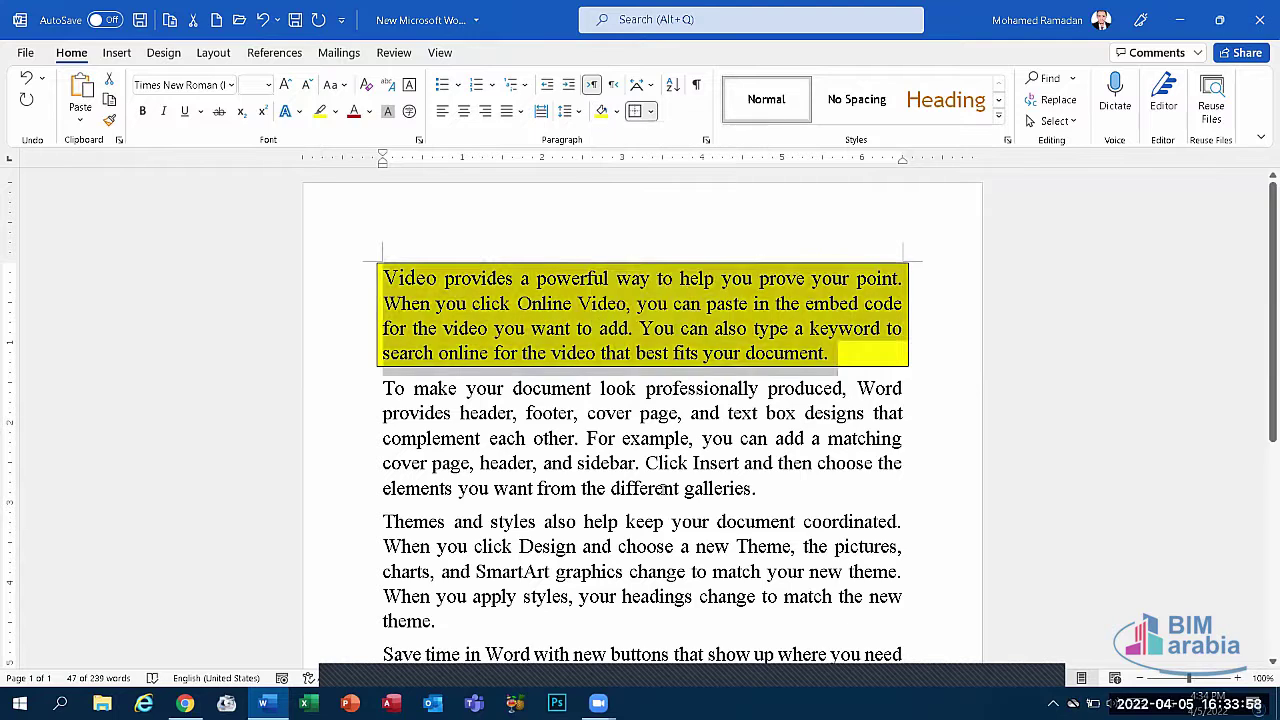
click(762, 488)
Step: Select the second paragraph and view its border choices without applying one
drag(762, 488, 300, 392)
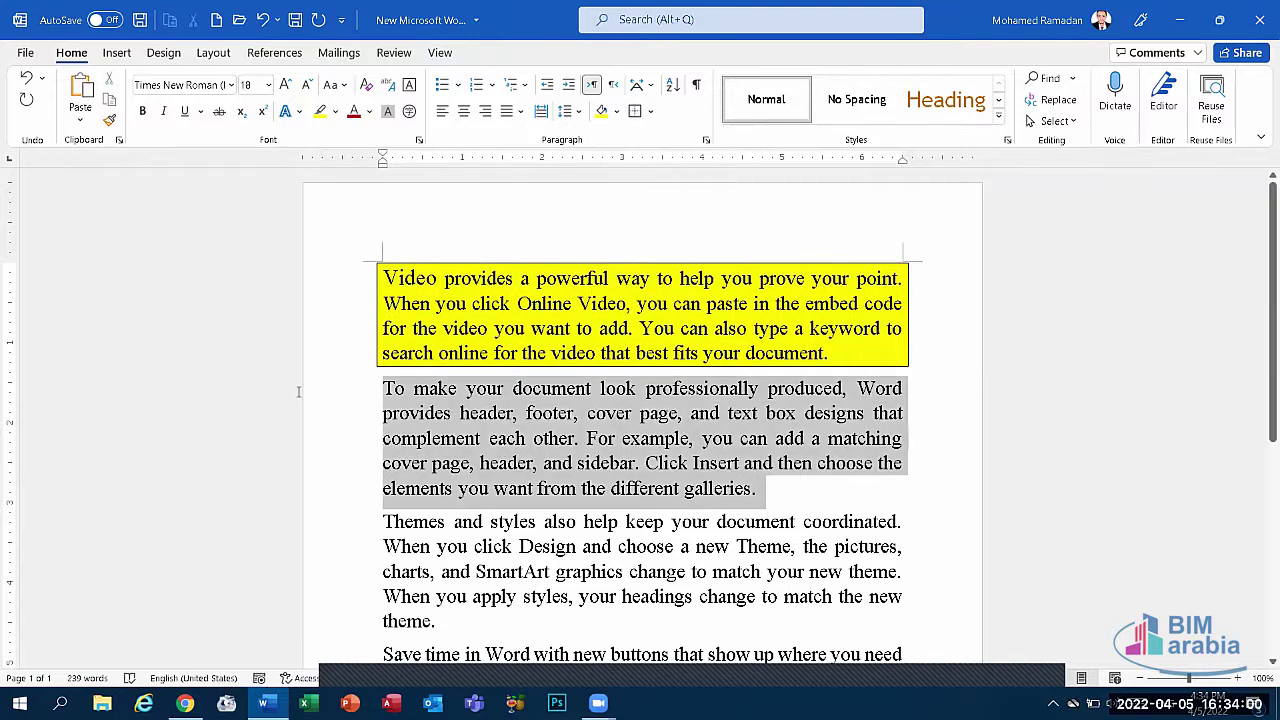
click(651, 111)
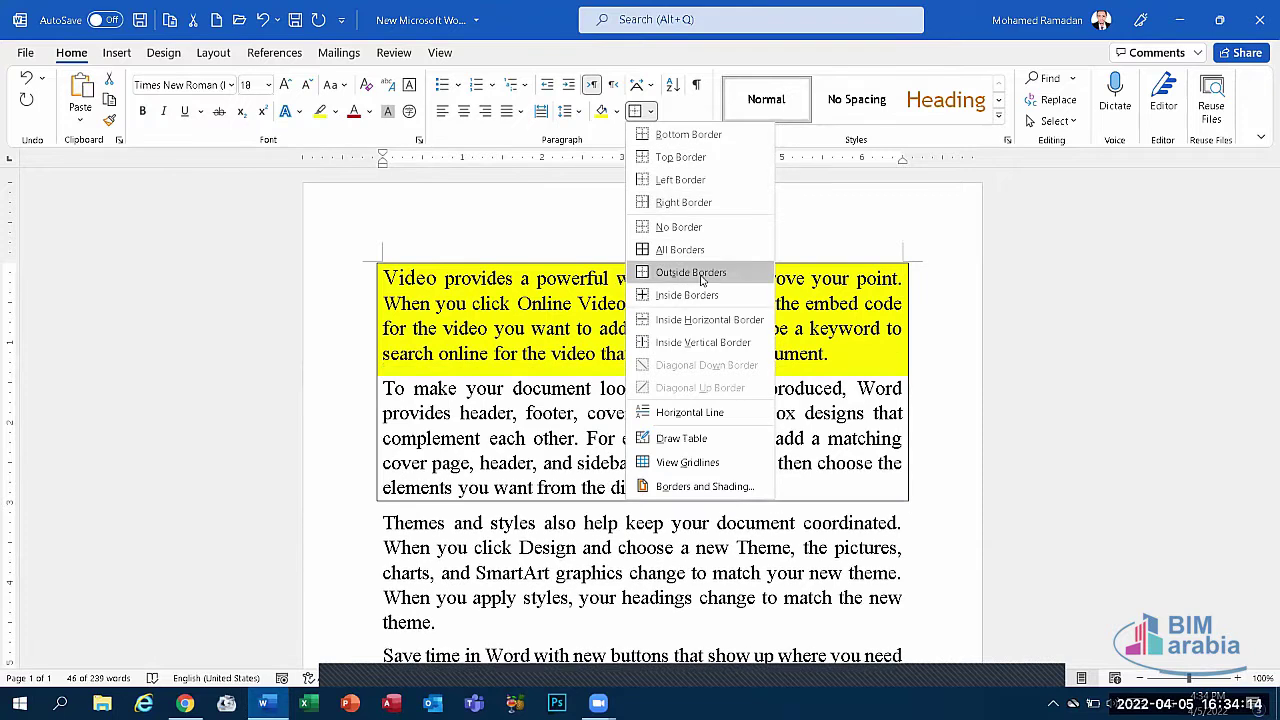
click(831, 333)
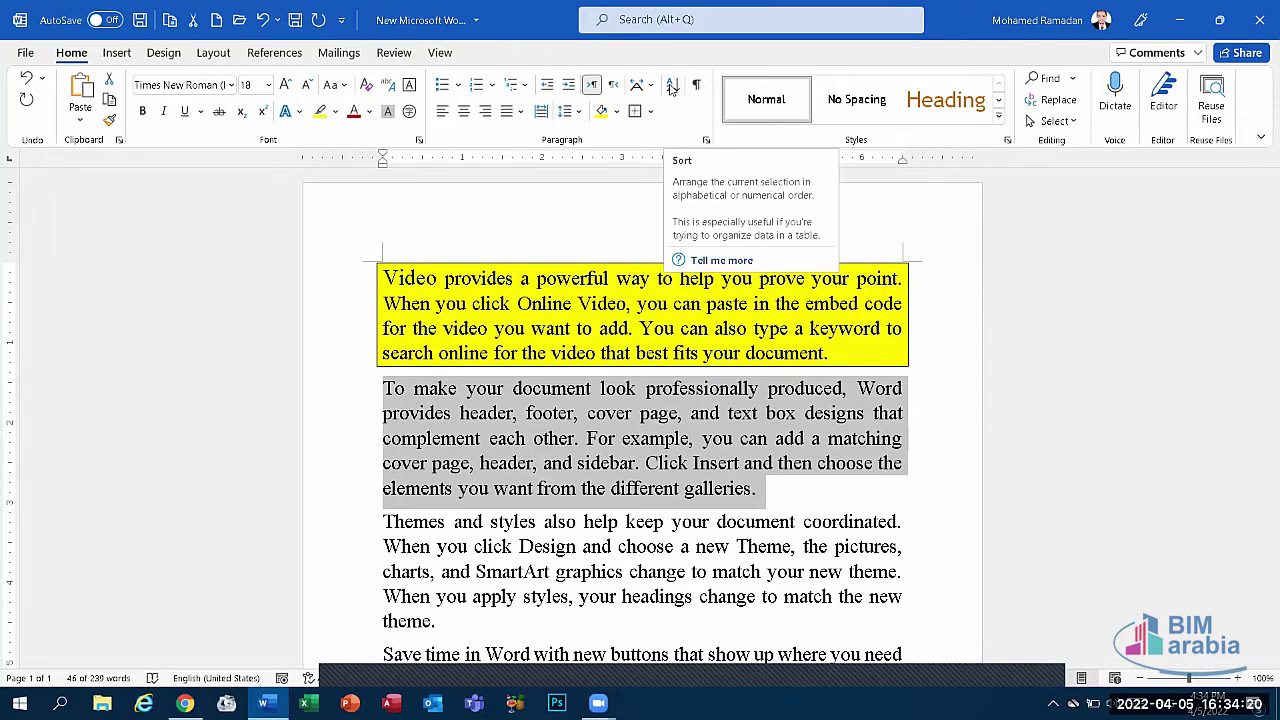
Step: Undo the yellow shading and border, then left-align all the text
click(557, 245)
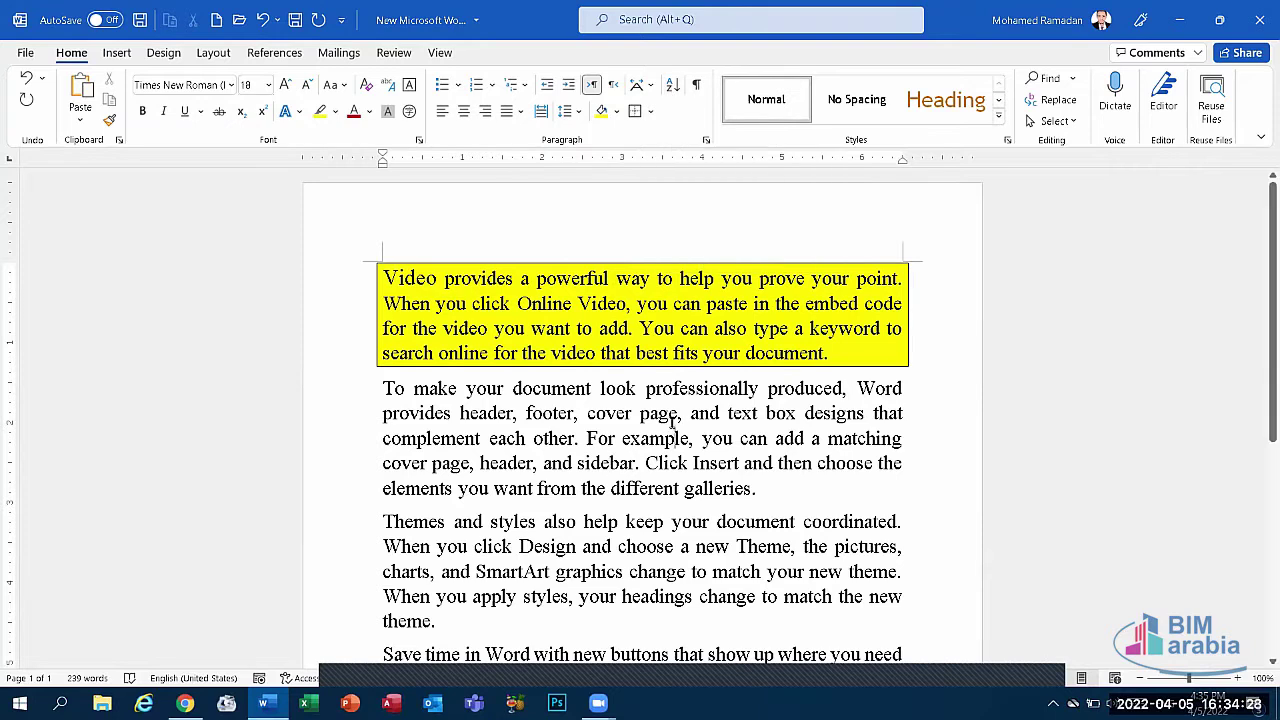
key(ctrl+z)
key(ctrl+a)
key(ctrl+l)
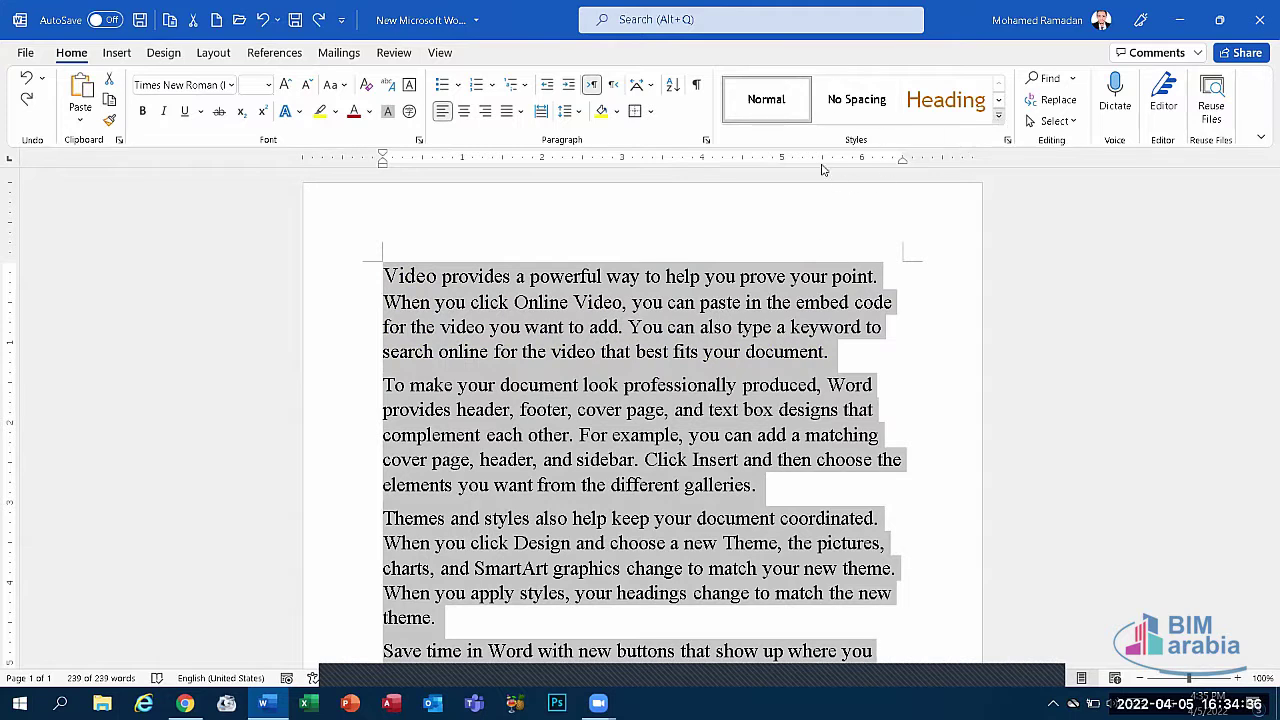
Step: Apply a Styles gallery style to all text, making it centred Trebuchet MS
scroll(766, 100, down, 1)
click(766, 104)
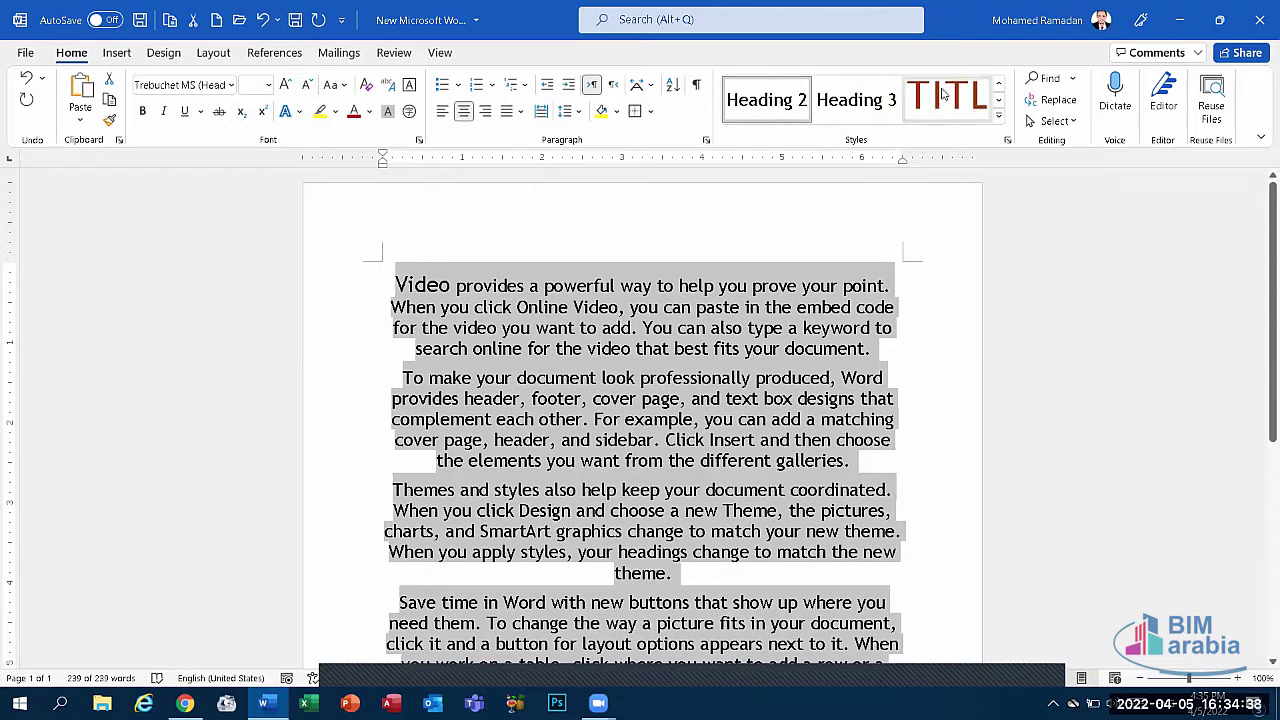
click(998, 115)
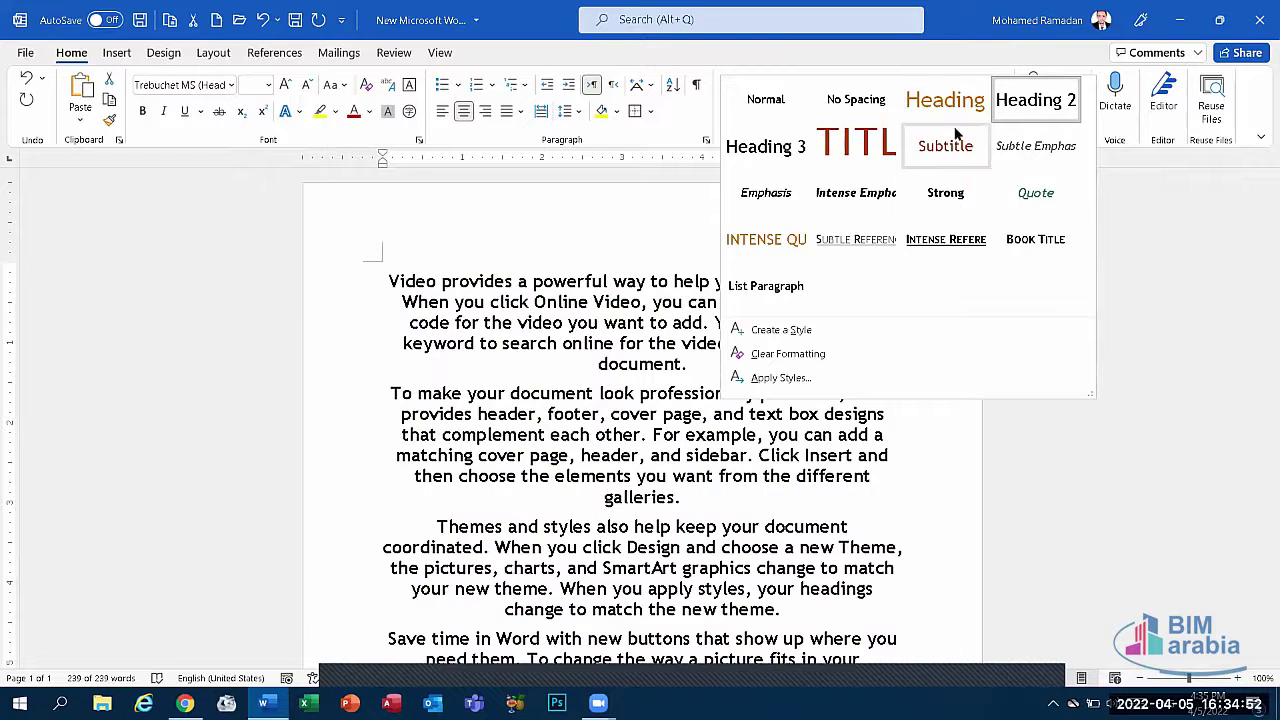
key(ctrl+a)
key(Escape)
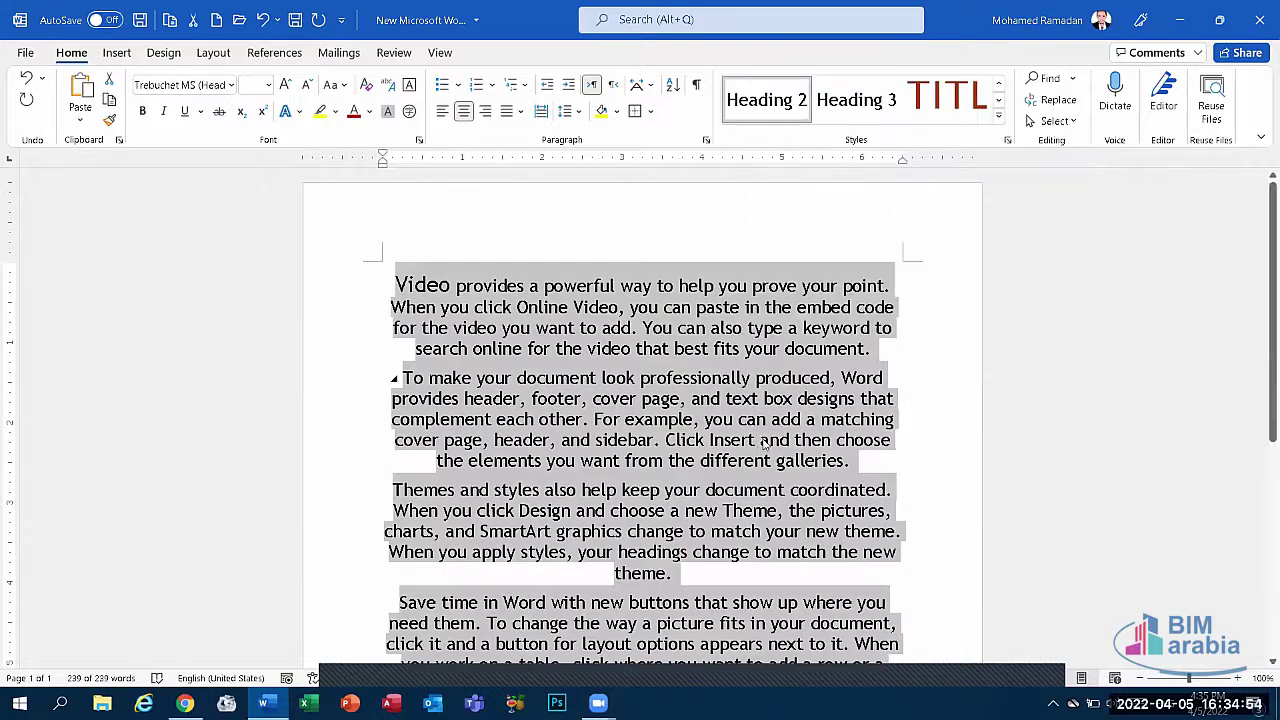
click(655, 330)
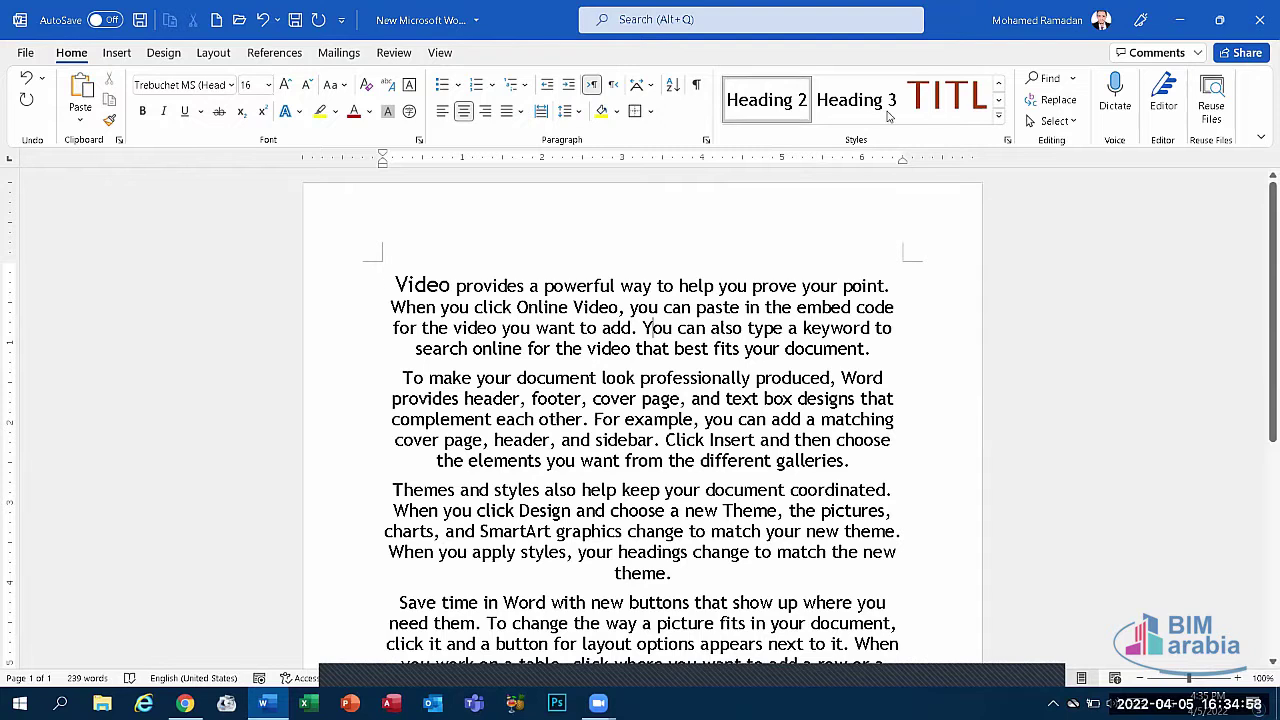
Step: Search for 'video' in the Navigation pane, then clear the search box
click(1049, 80)
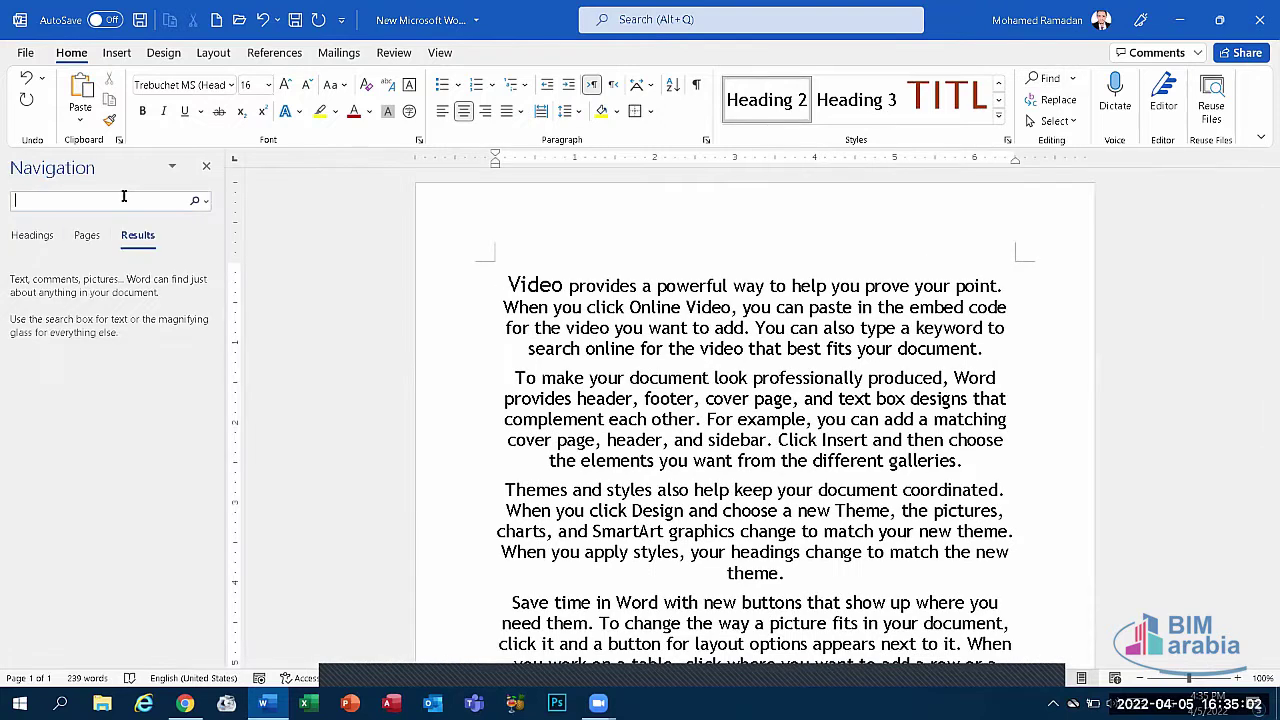
text(vide)
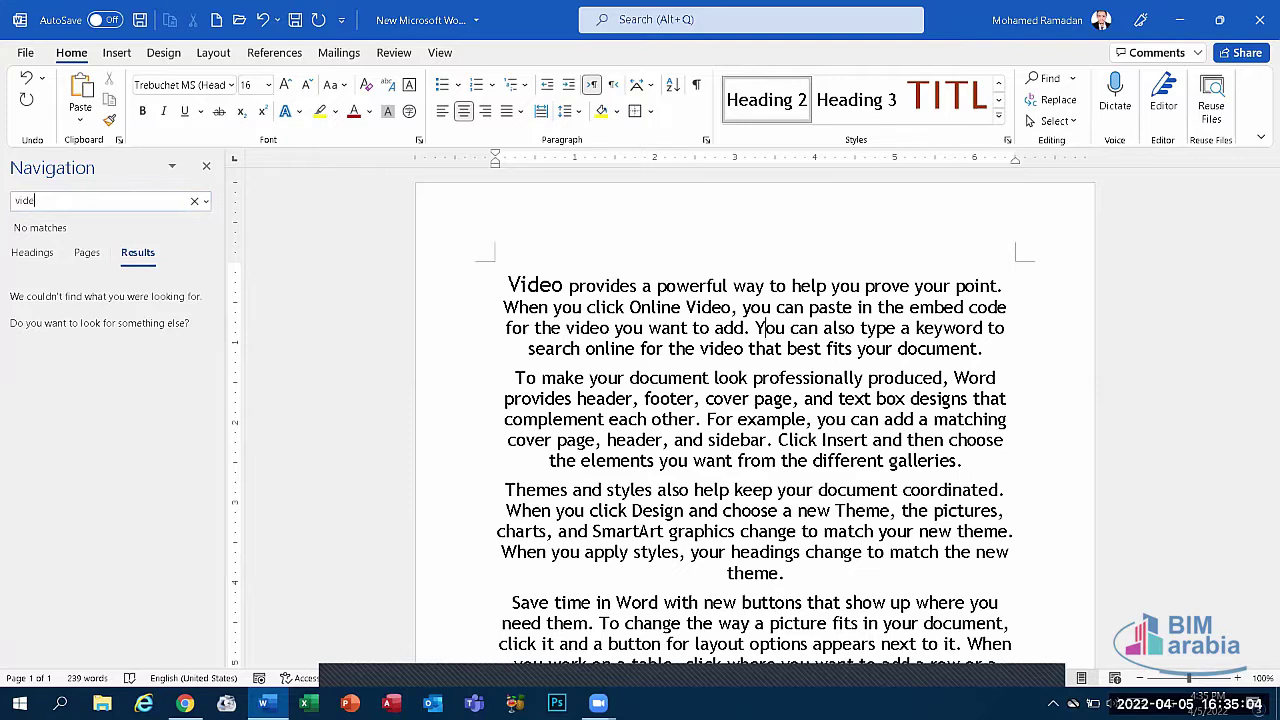
text(o)
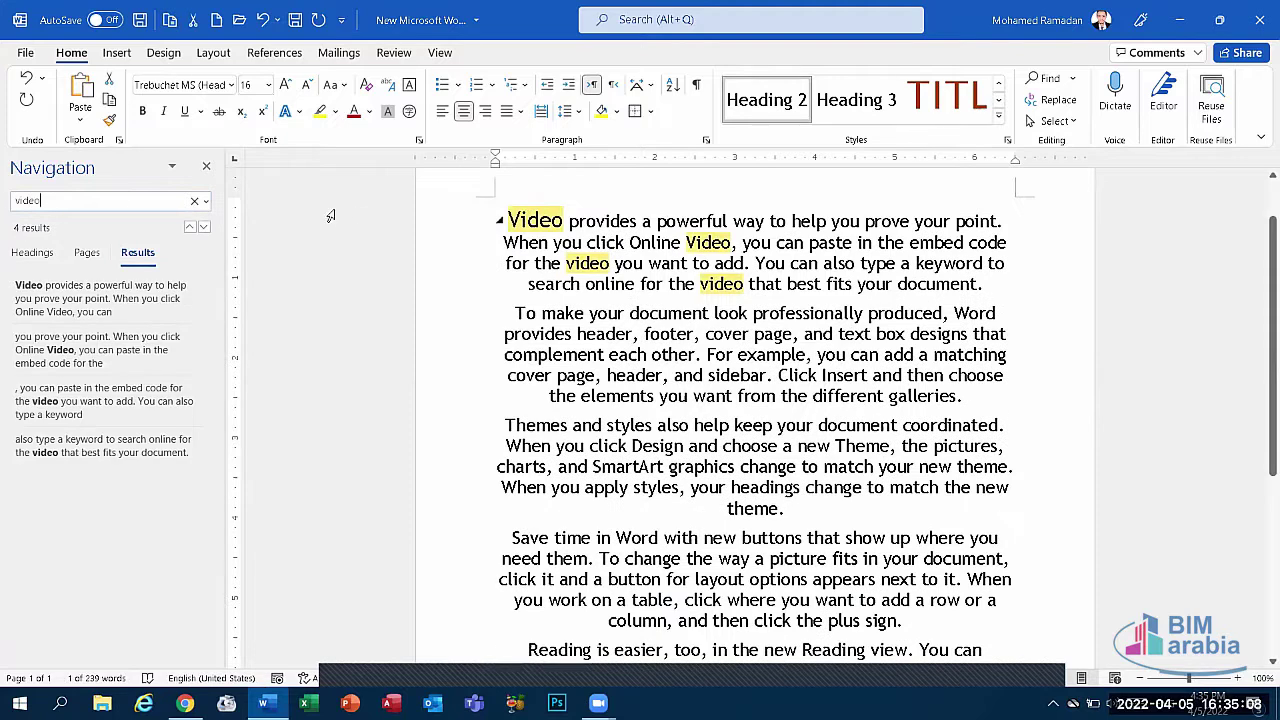
key(ctrl+f)
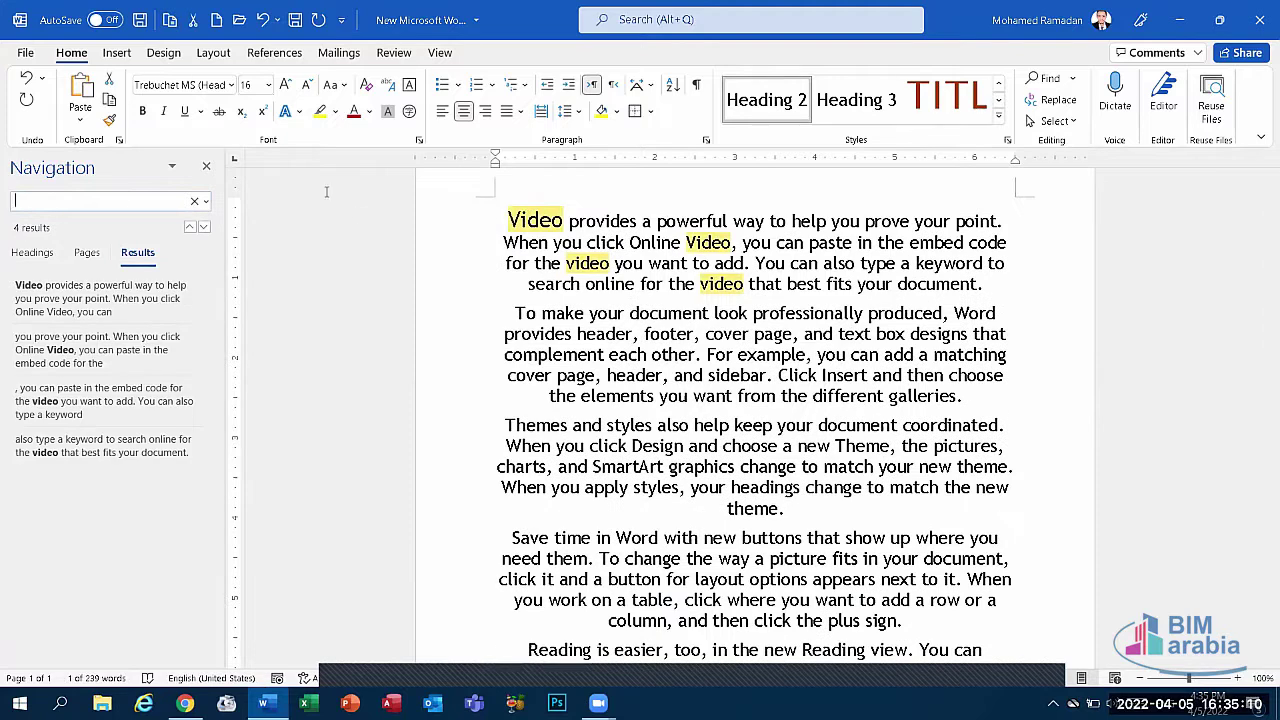
key(BackSpace)
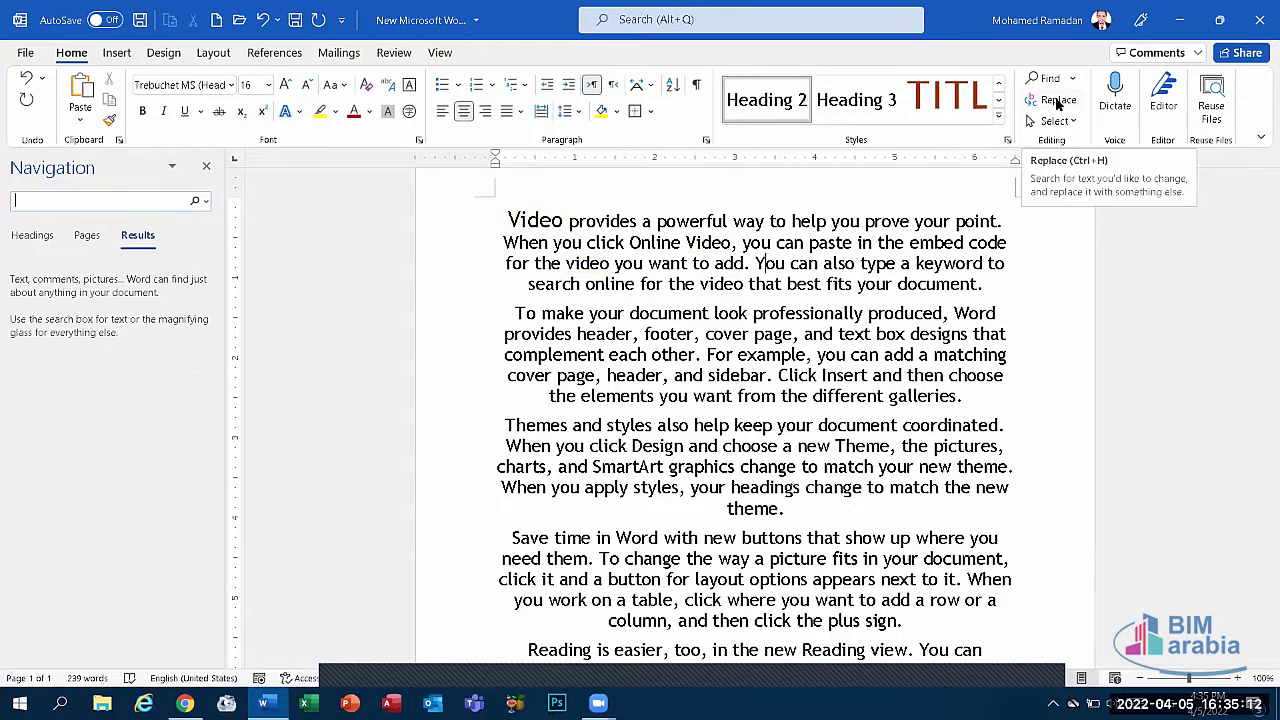
Step: Replace all four occurrences of 'video' with 'film' and close the dialog
click(1055, 102)
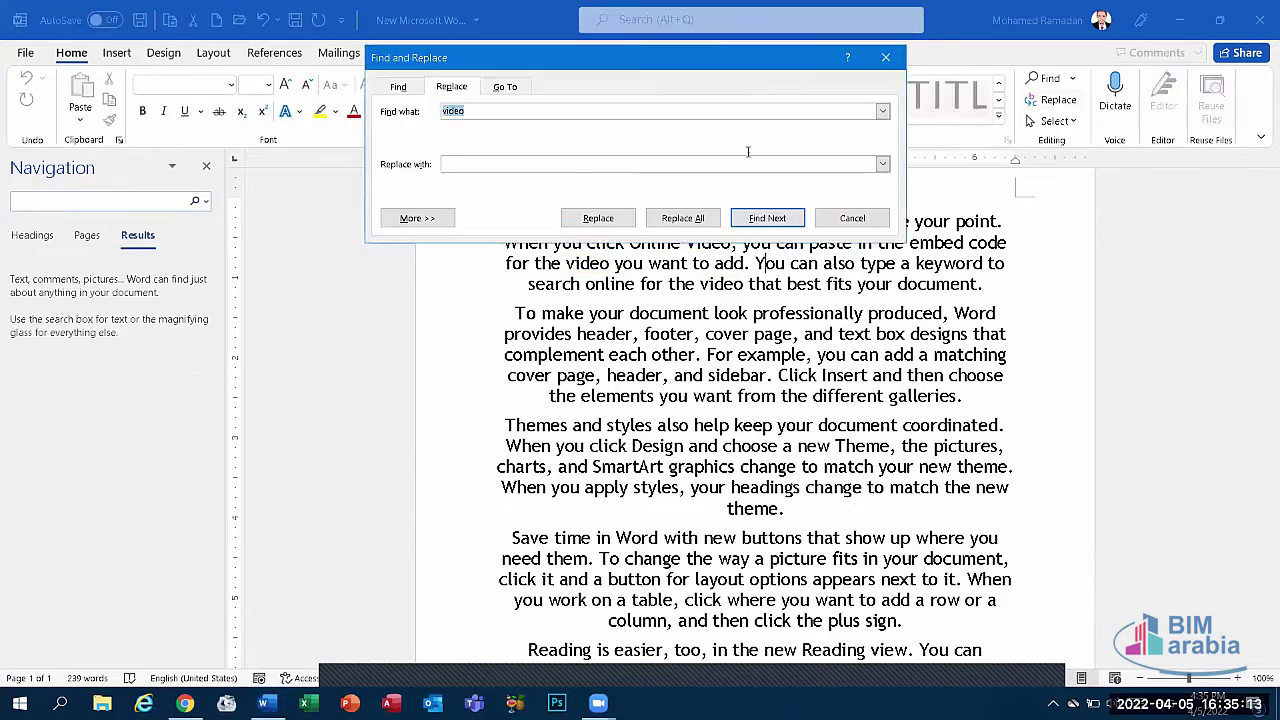
click(472, 110)
text(film)
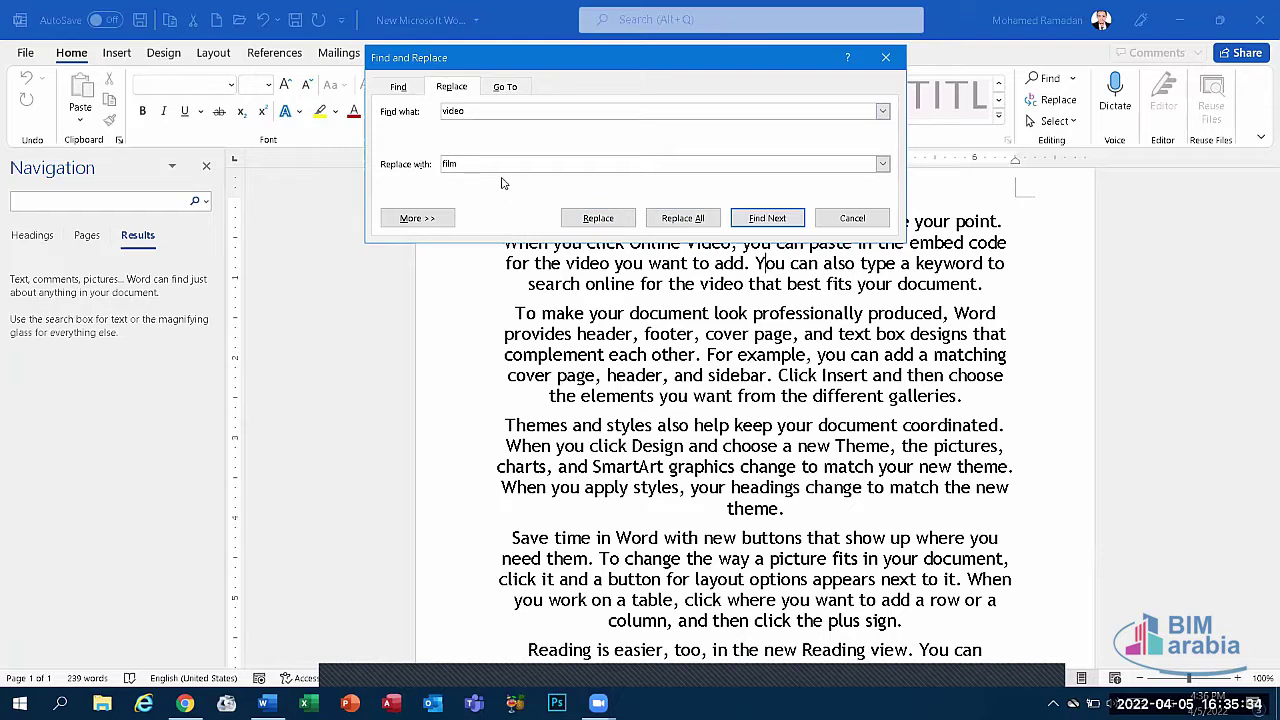
click(666, 220)
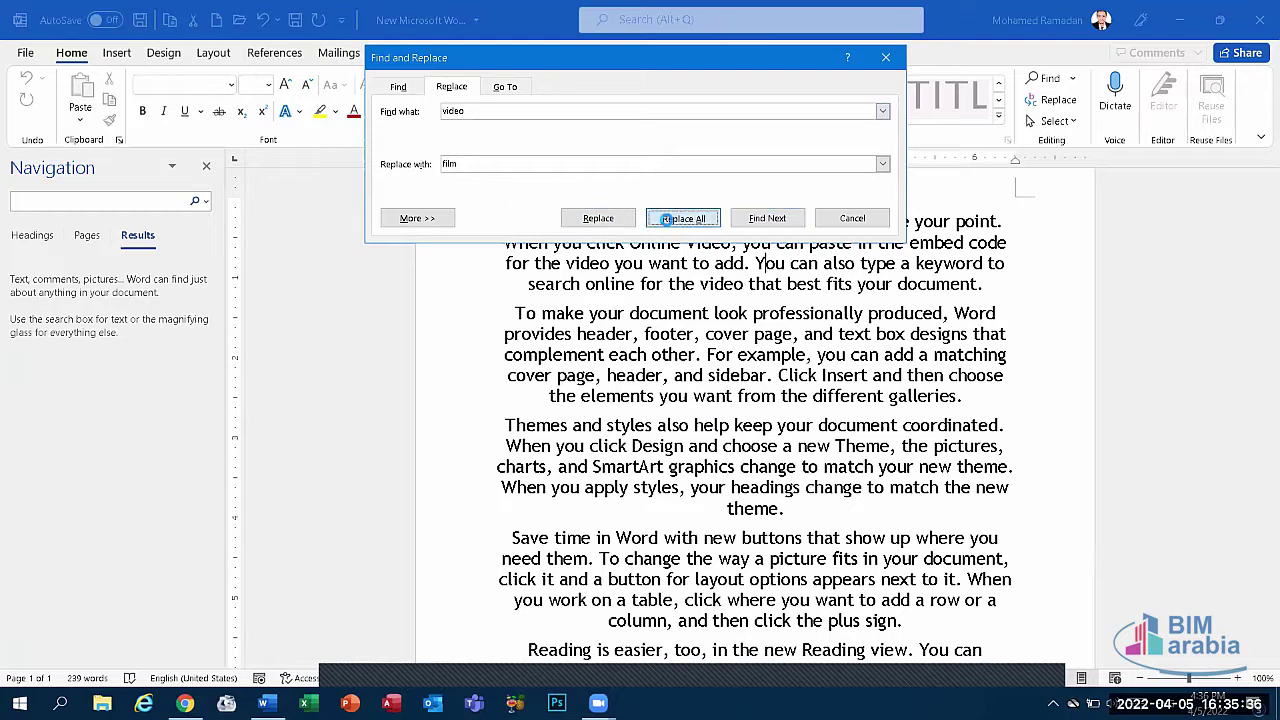
click(657, 404)
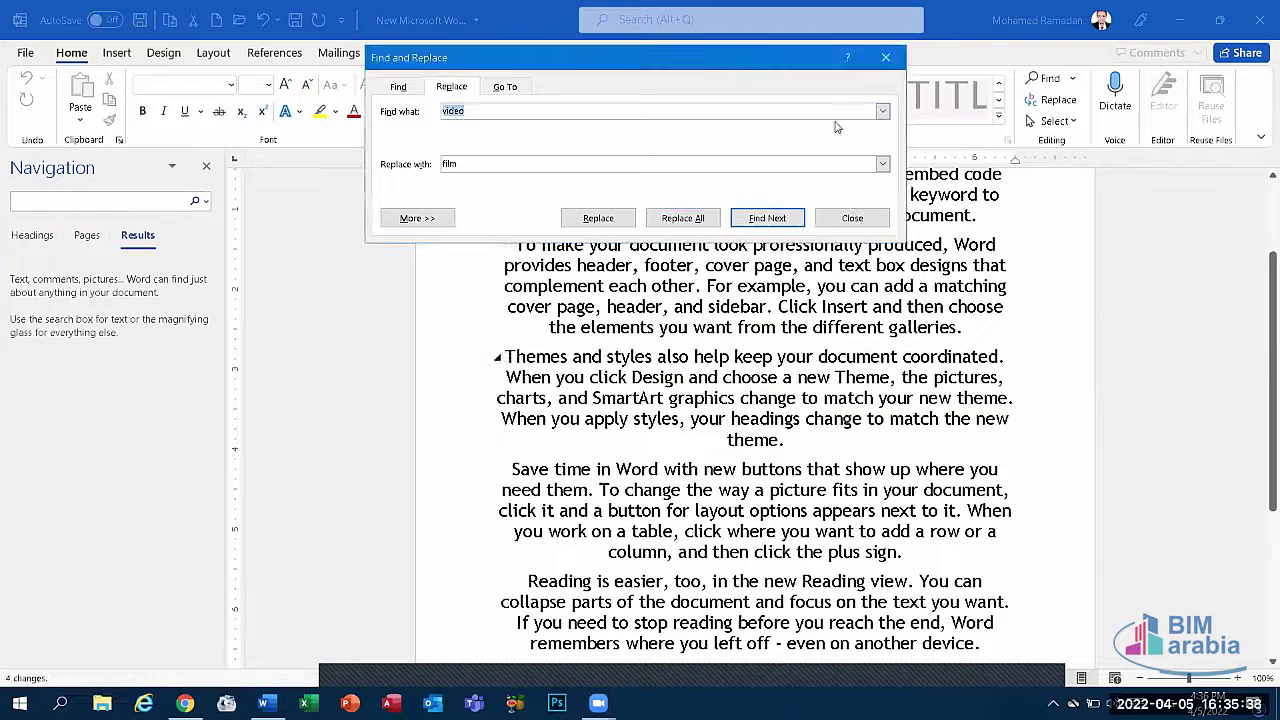
click(886, 59)
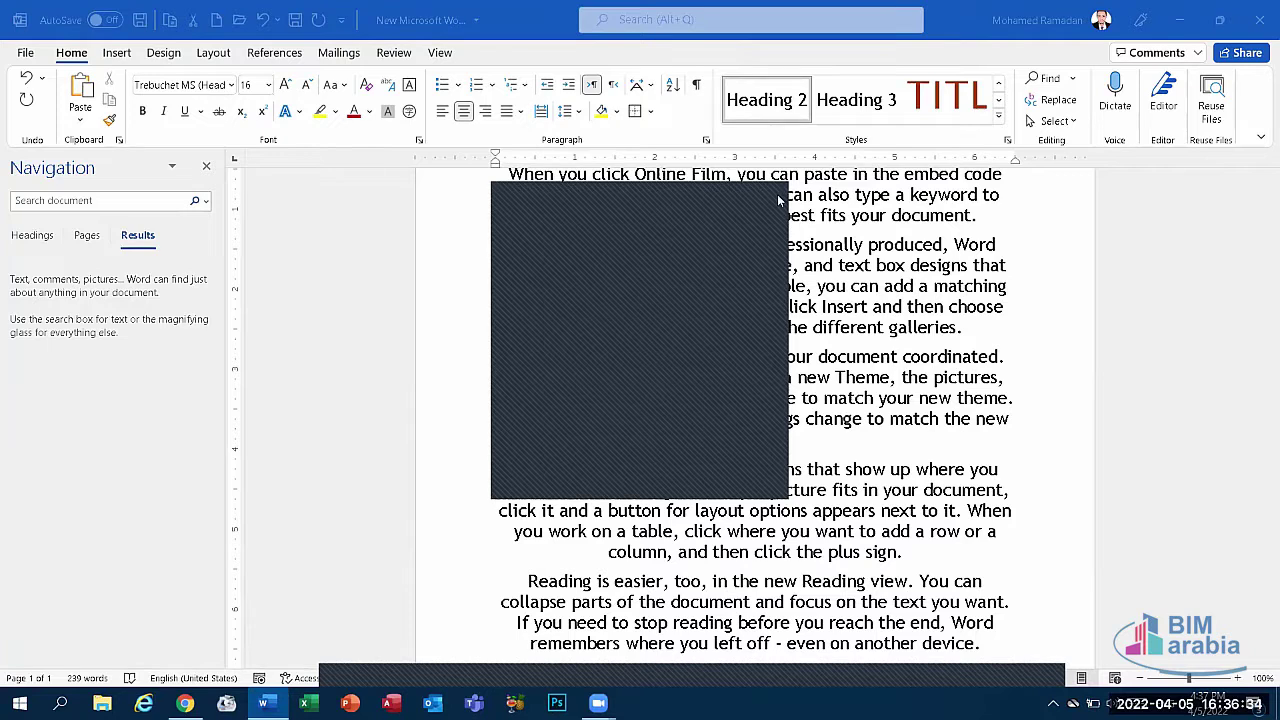
Step: Close the search pane and browse the built-in cover page designs
click(209, 167)
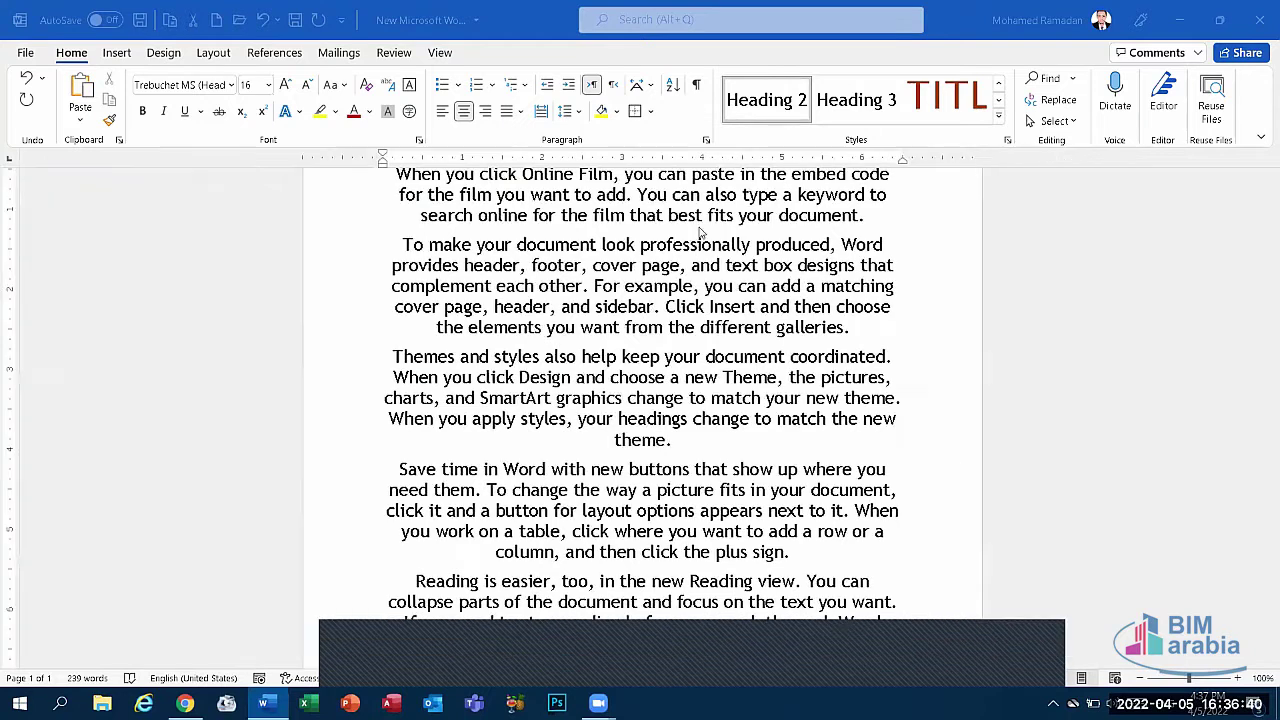
click(108, 53)
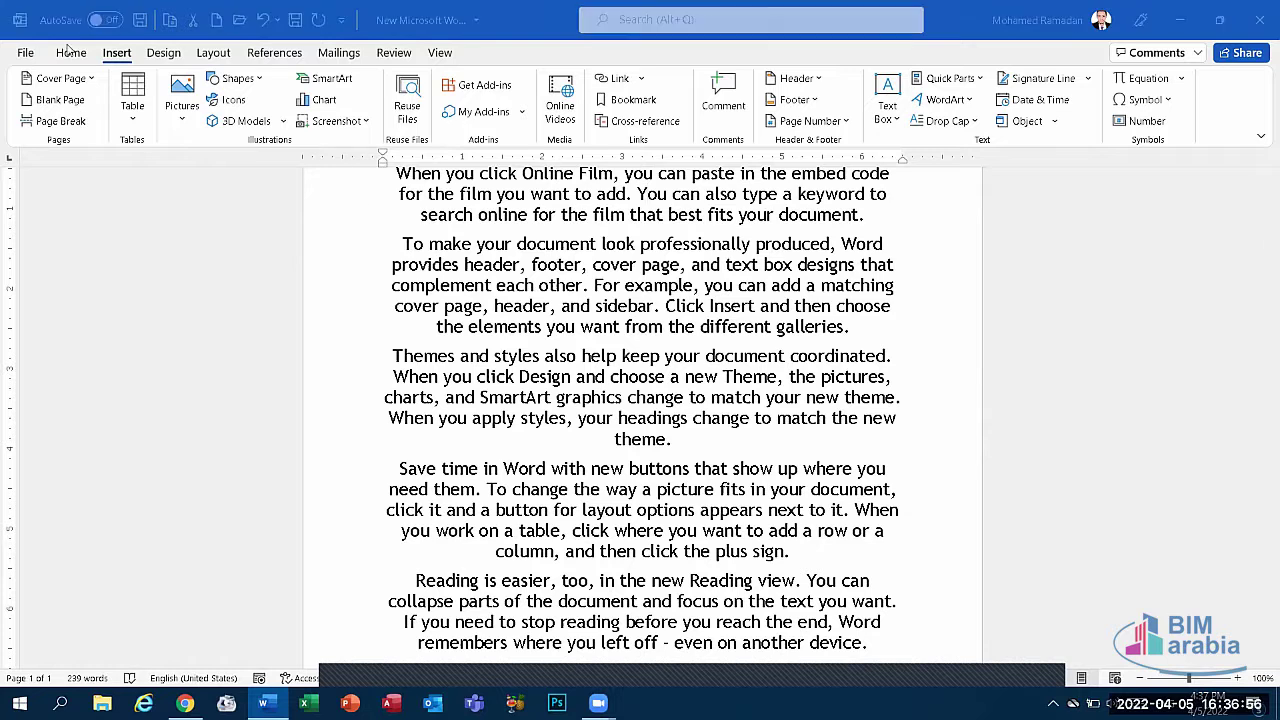
click(44, 84)
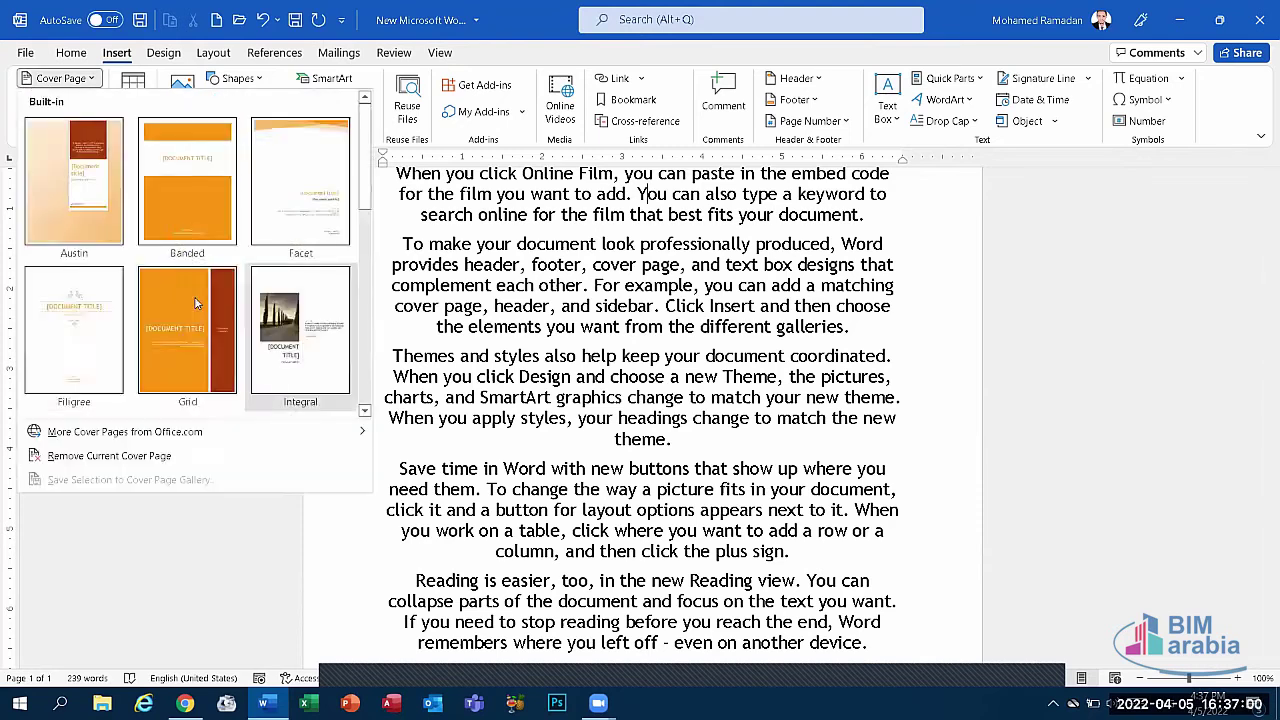
scroll(231, 258, down, 5)
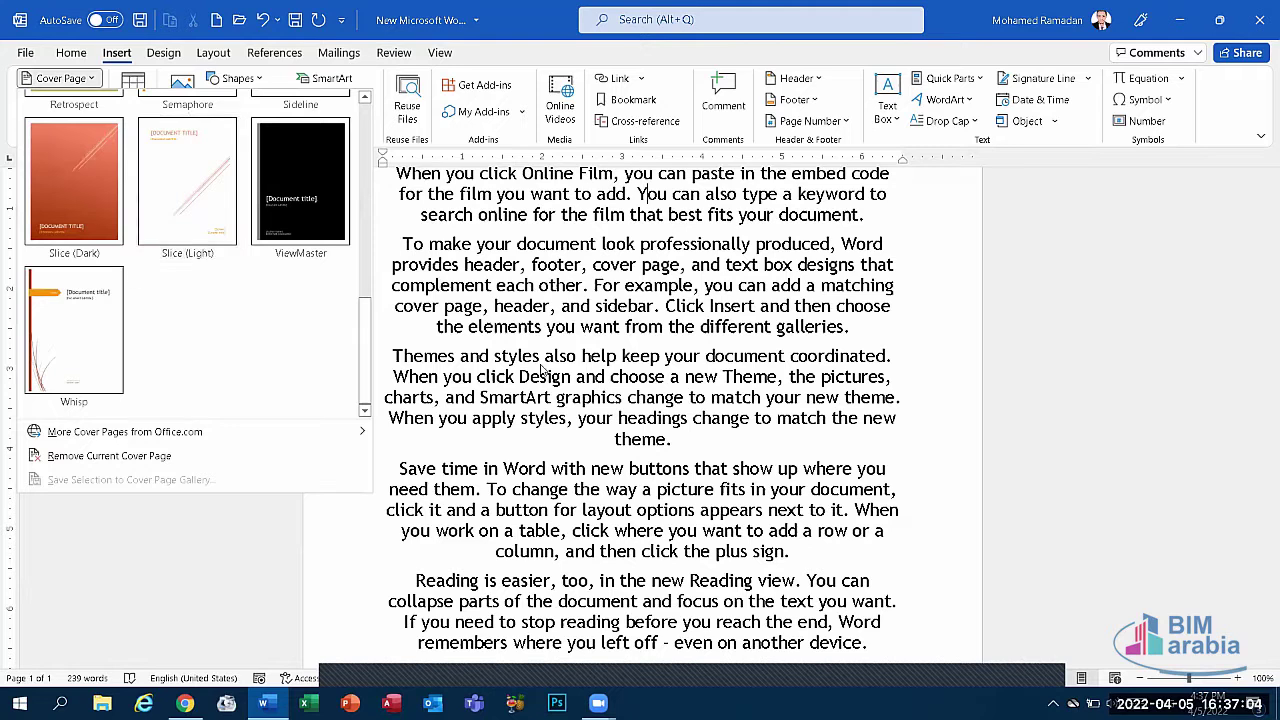
scroll(540, 365, down, 2)
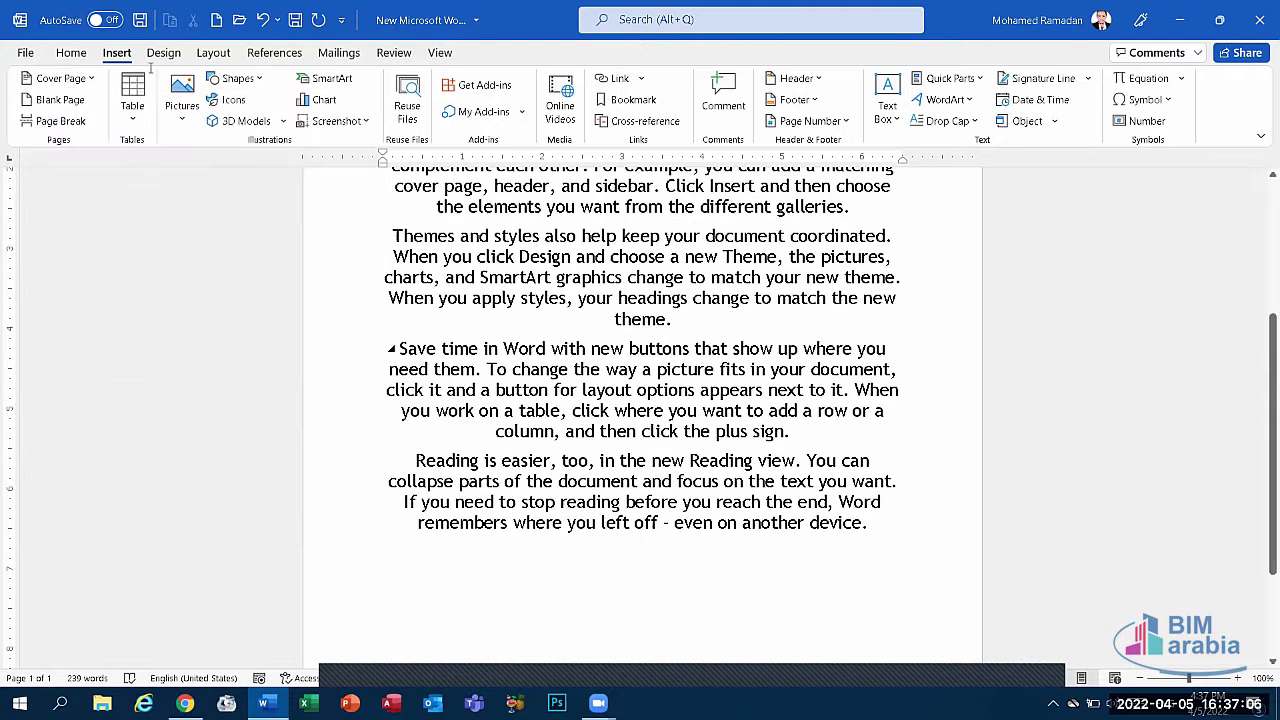
click(654, 690)
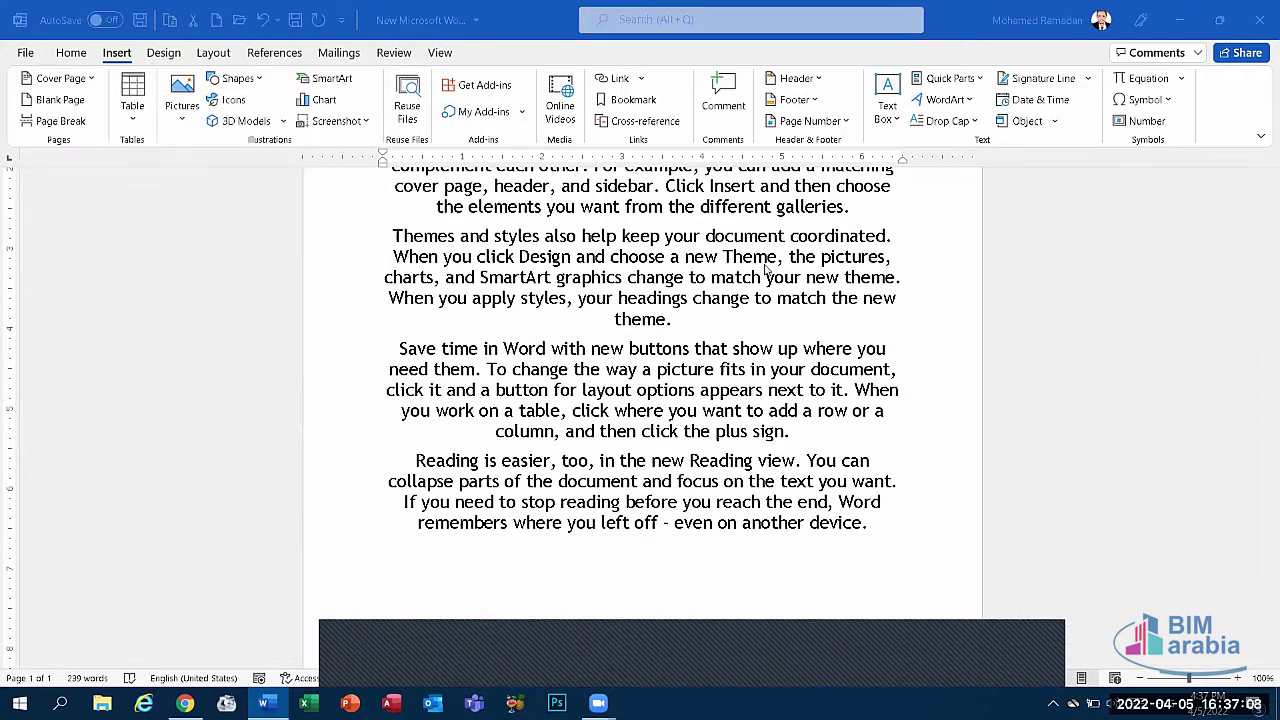
Step: Insert the orange Banded cover page, then undo it
click(57, 78)
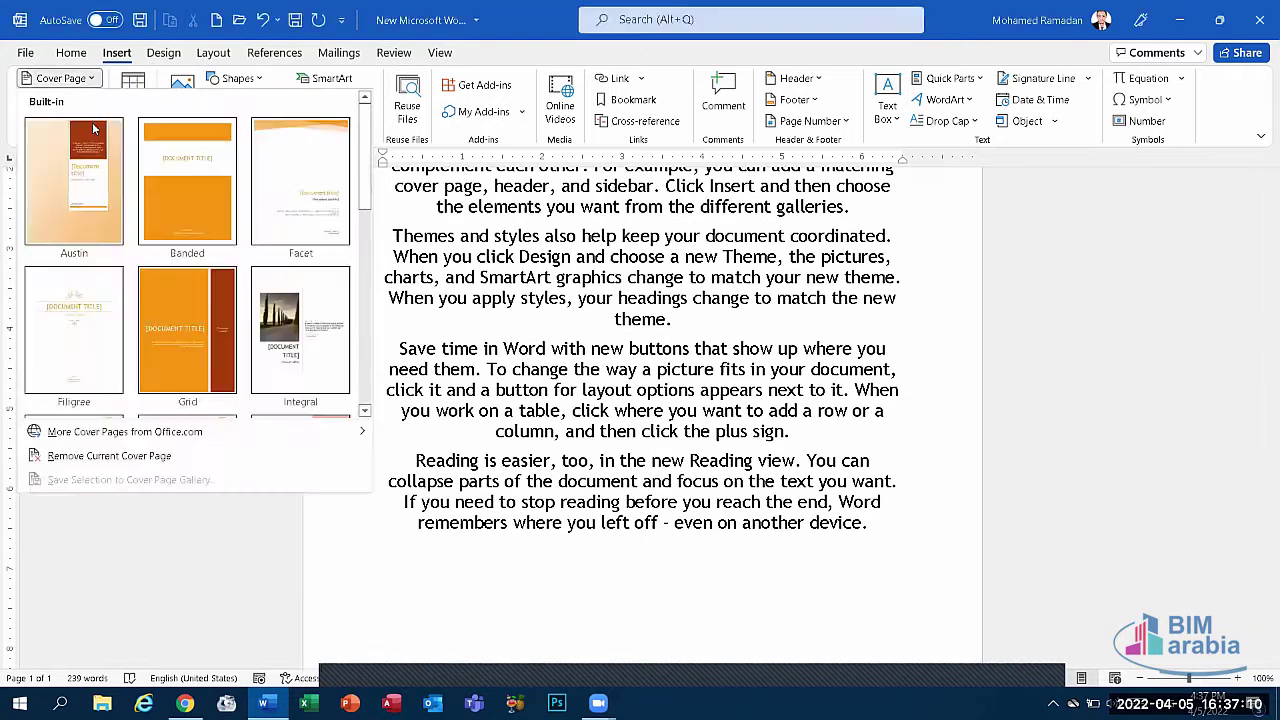
click(522, 338)
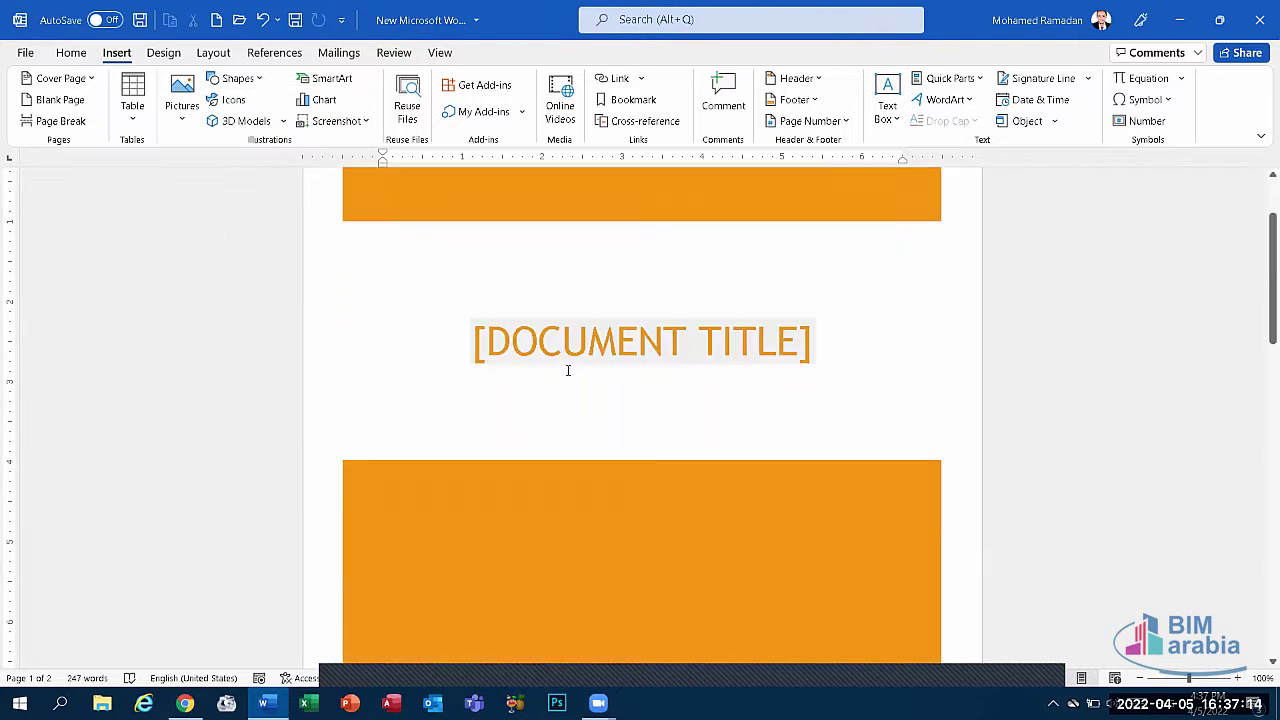
key(ctrl+z)
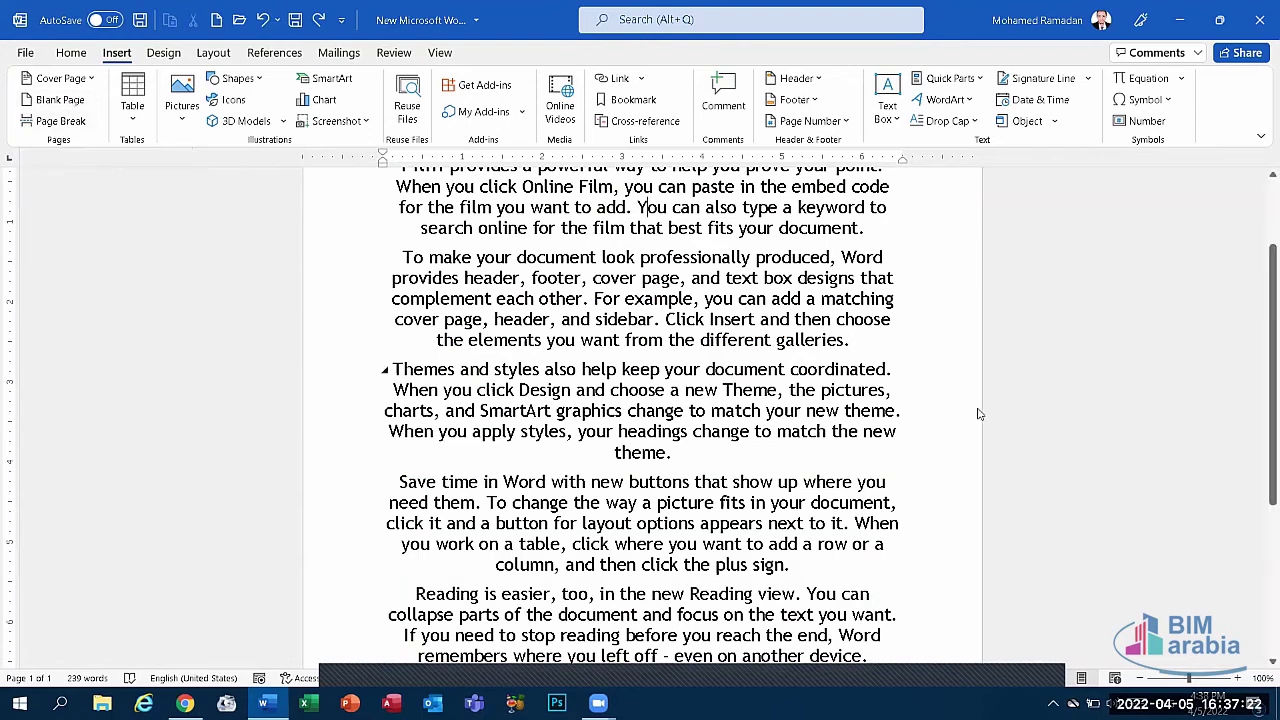
Step: Delete all the document text and insert a 5-column, 4-row table
key(ctrl+a)
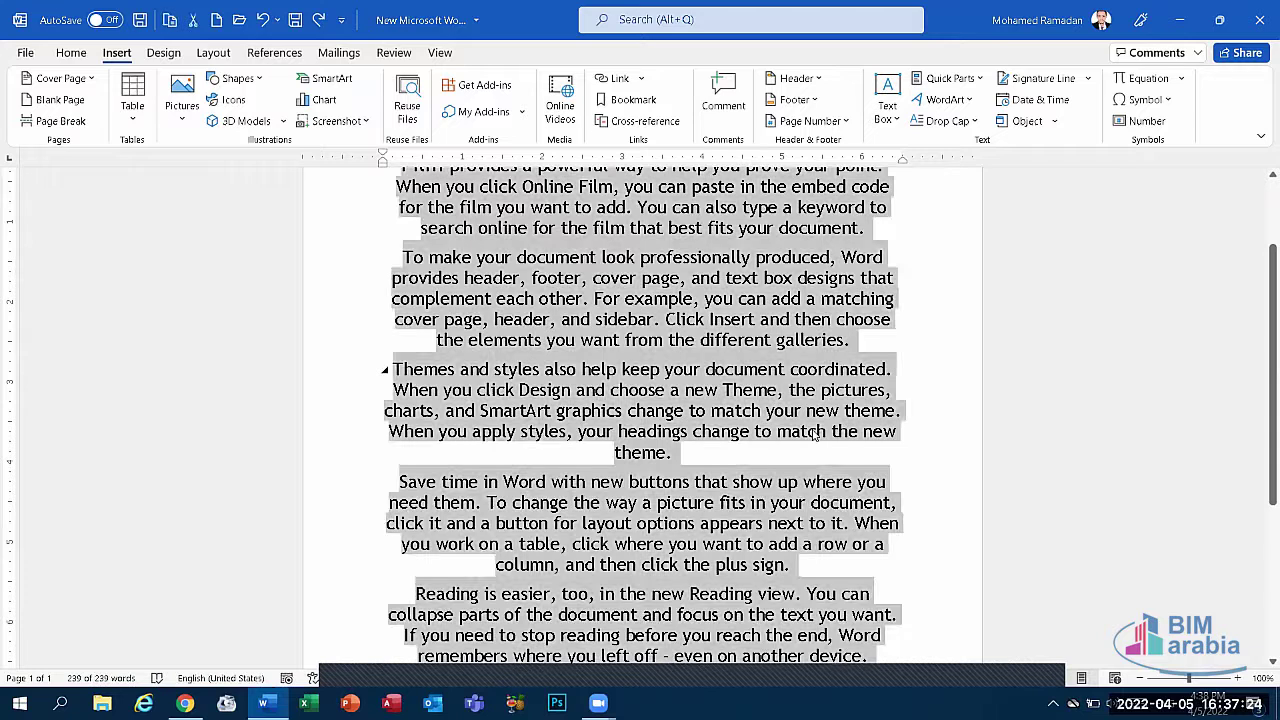
key(Delete)
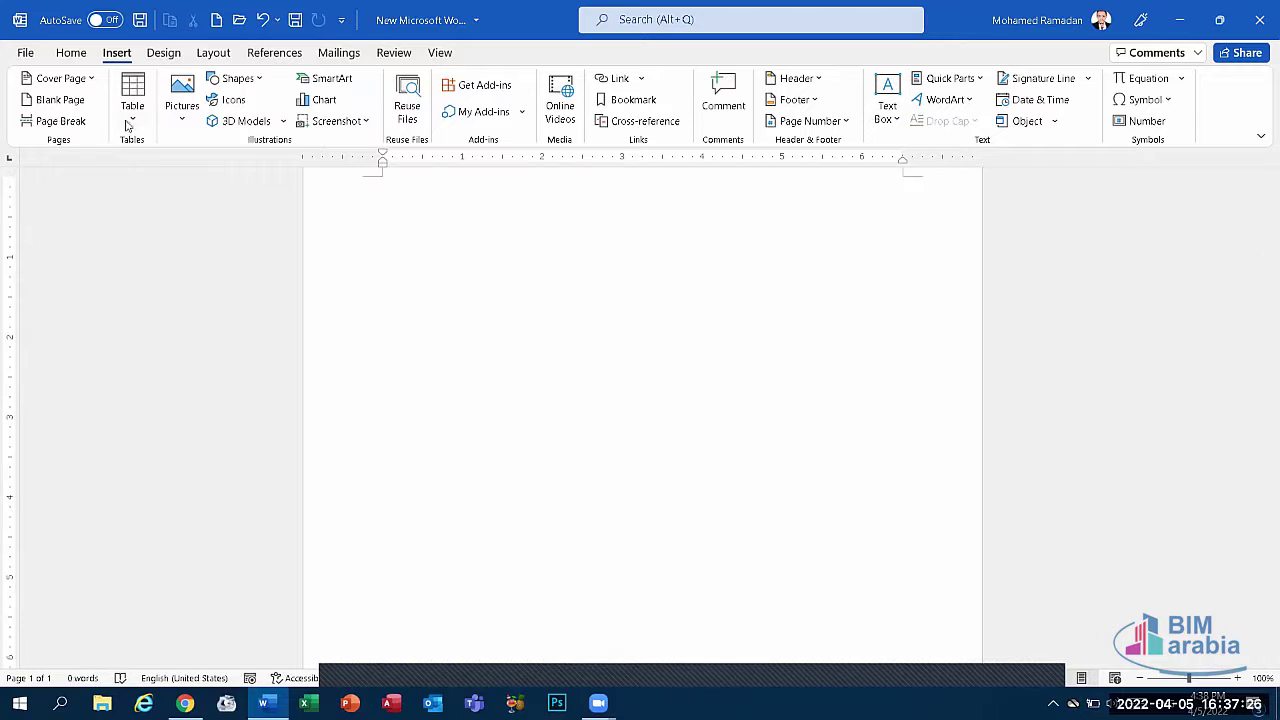
click(132, 104)
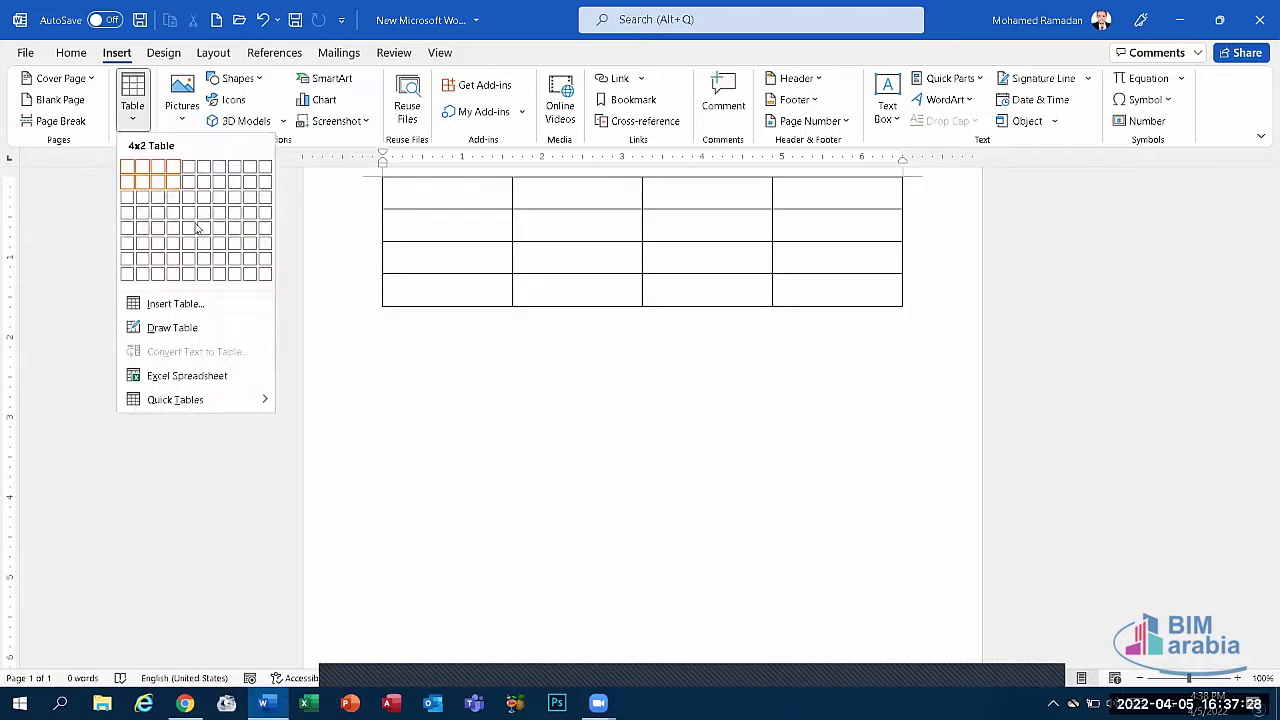
click(189, 212)
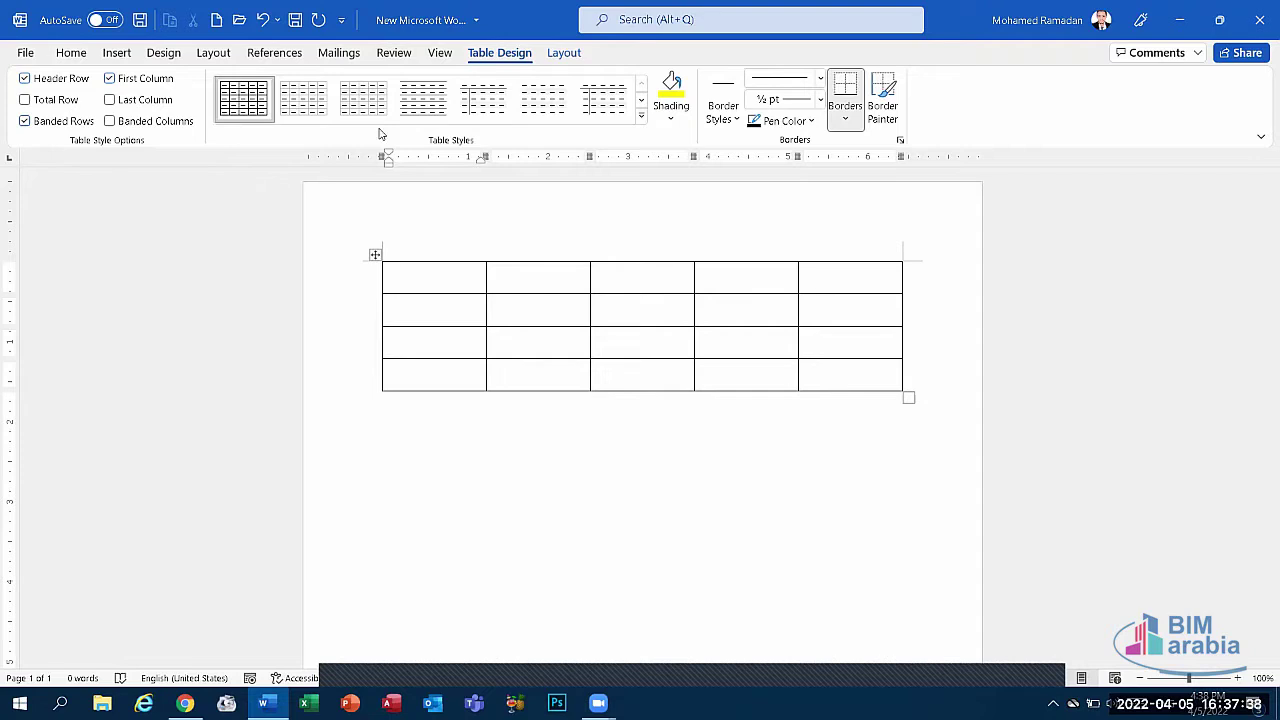
Step: Style the table with orange Grid Table 4 Accent 2, keeping the header row and no total row
click(642, 118)
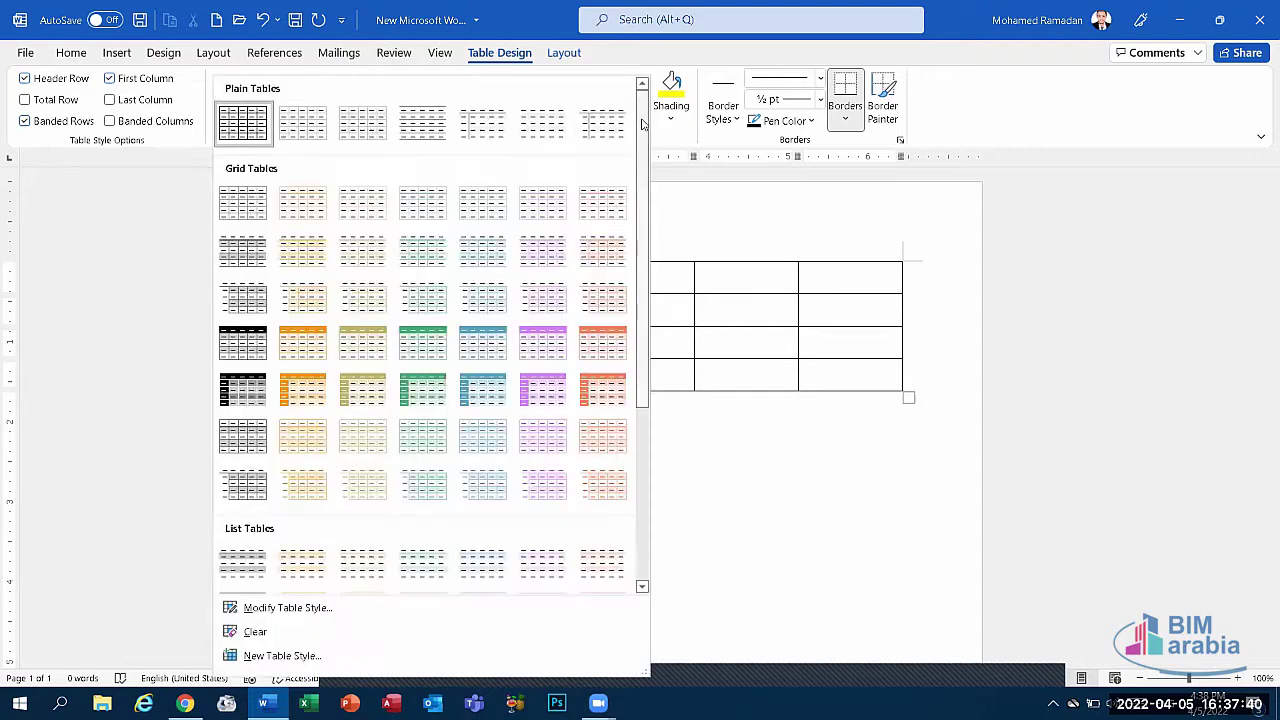
click(302, 340)
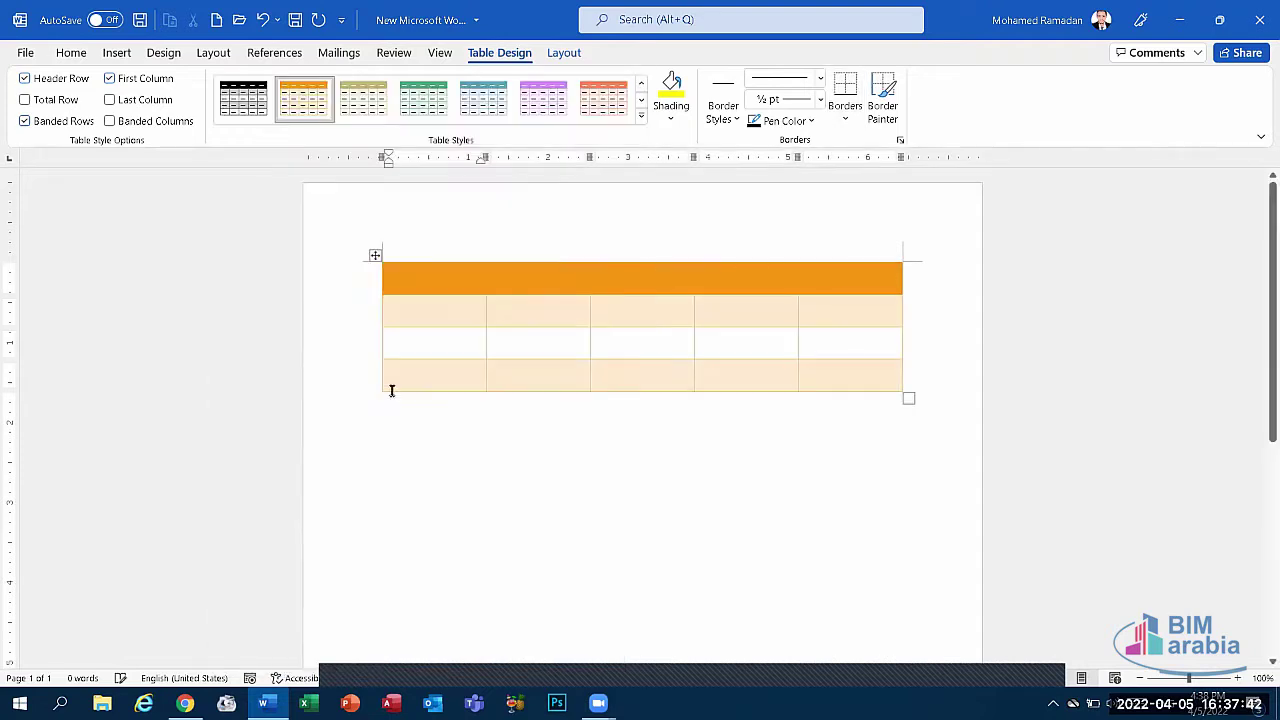
click(24, 79)
click(24, 79)
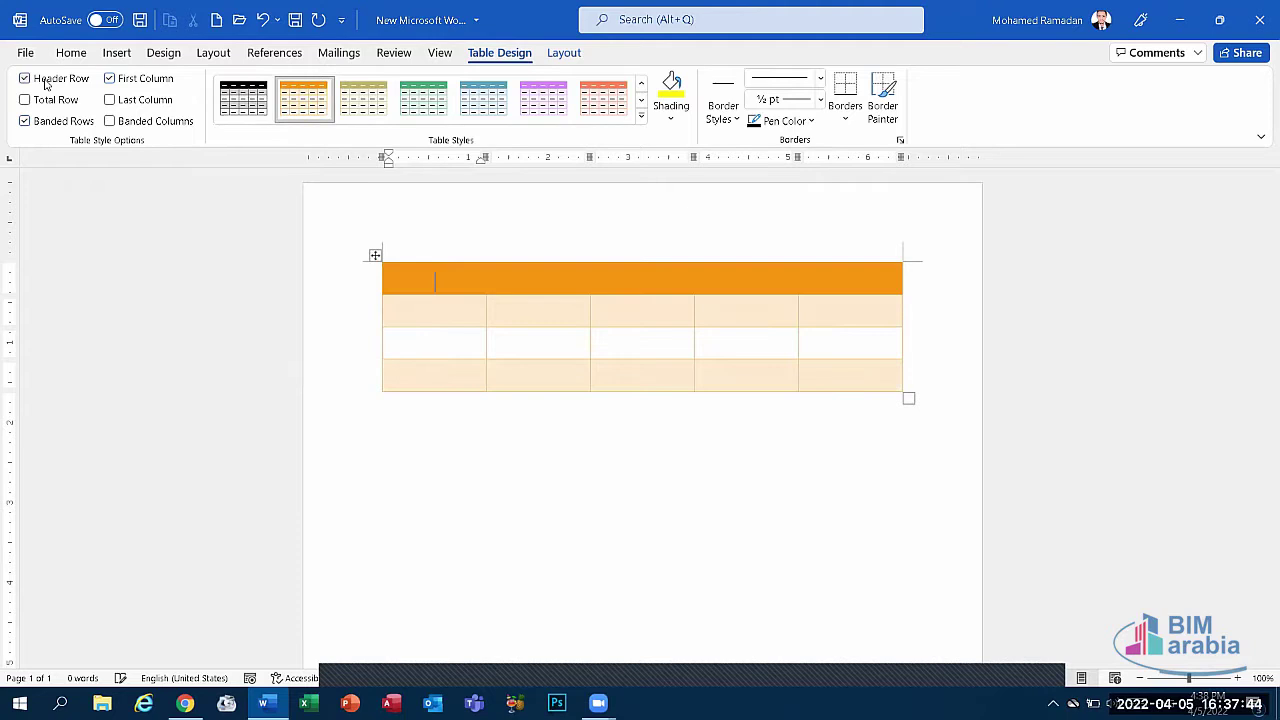
click(24, 79)
click(24, 79)
click(45, 101)
click(45, 101)
click(546, 342)
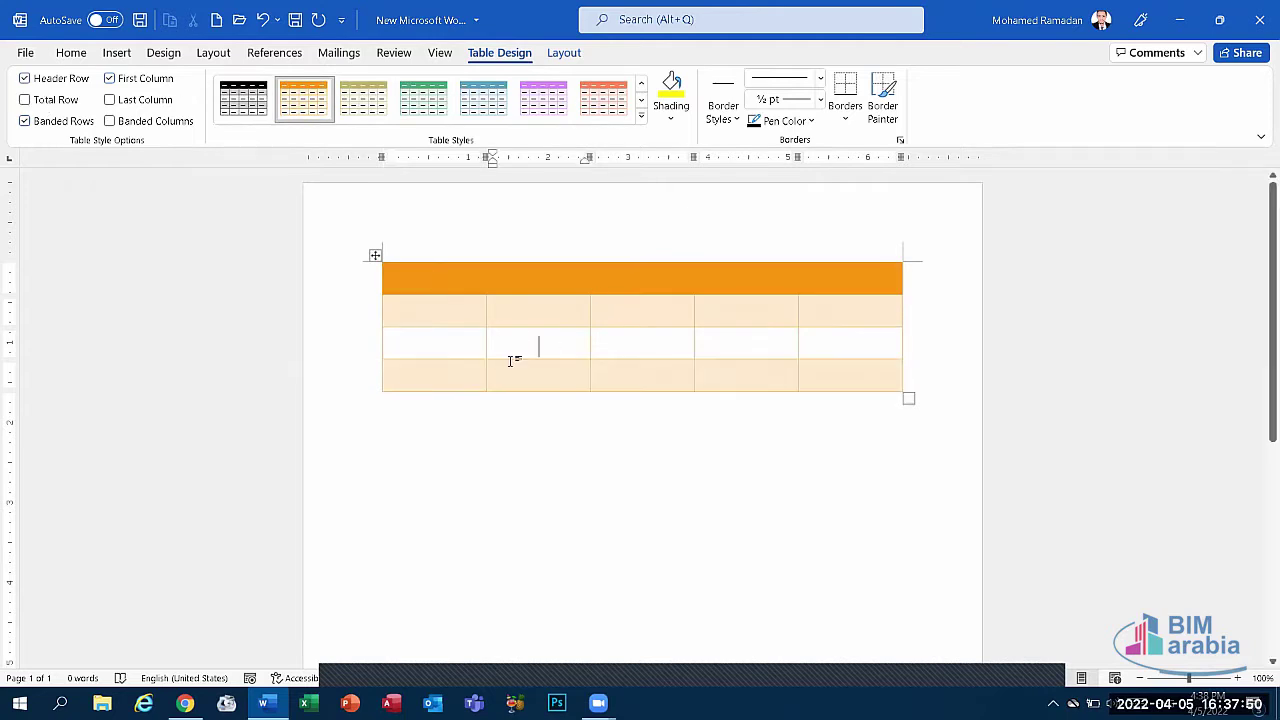
click(671, 118)
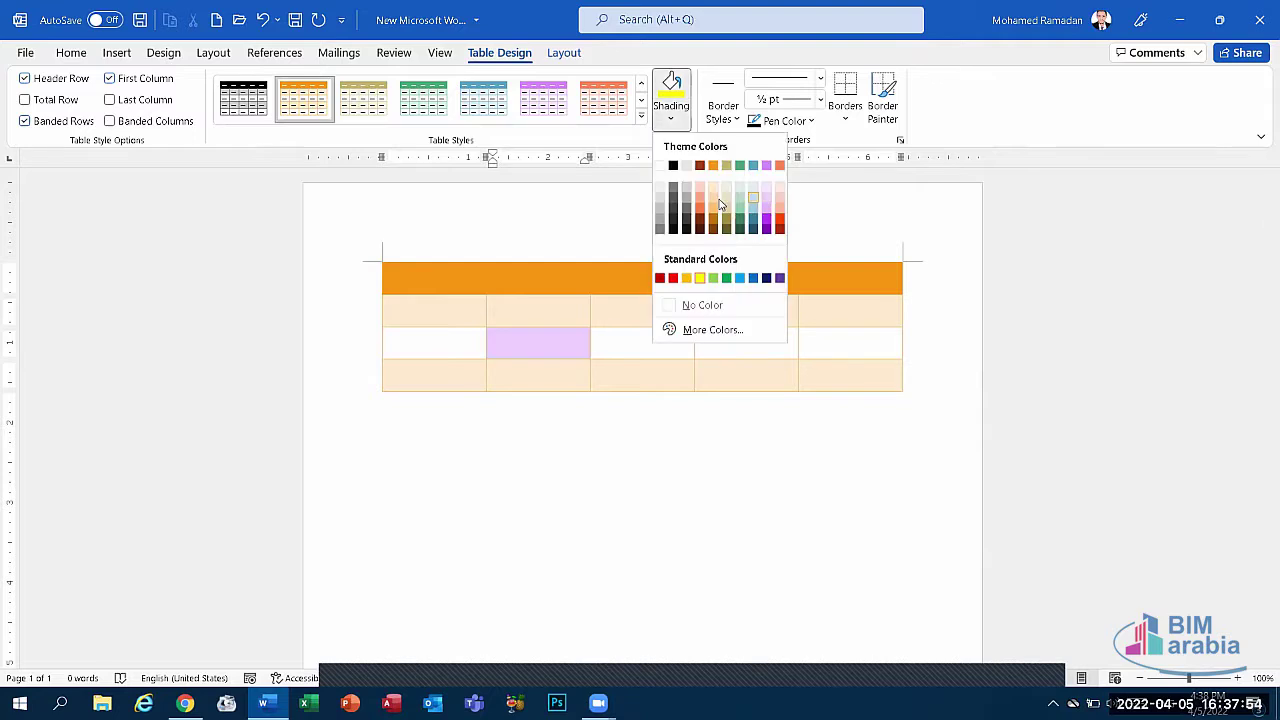
click(634, 349)
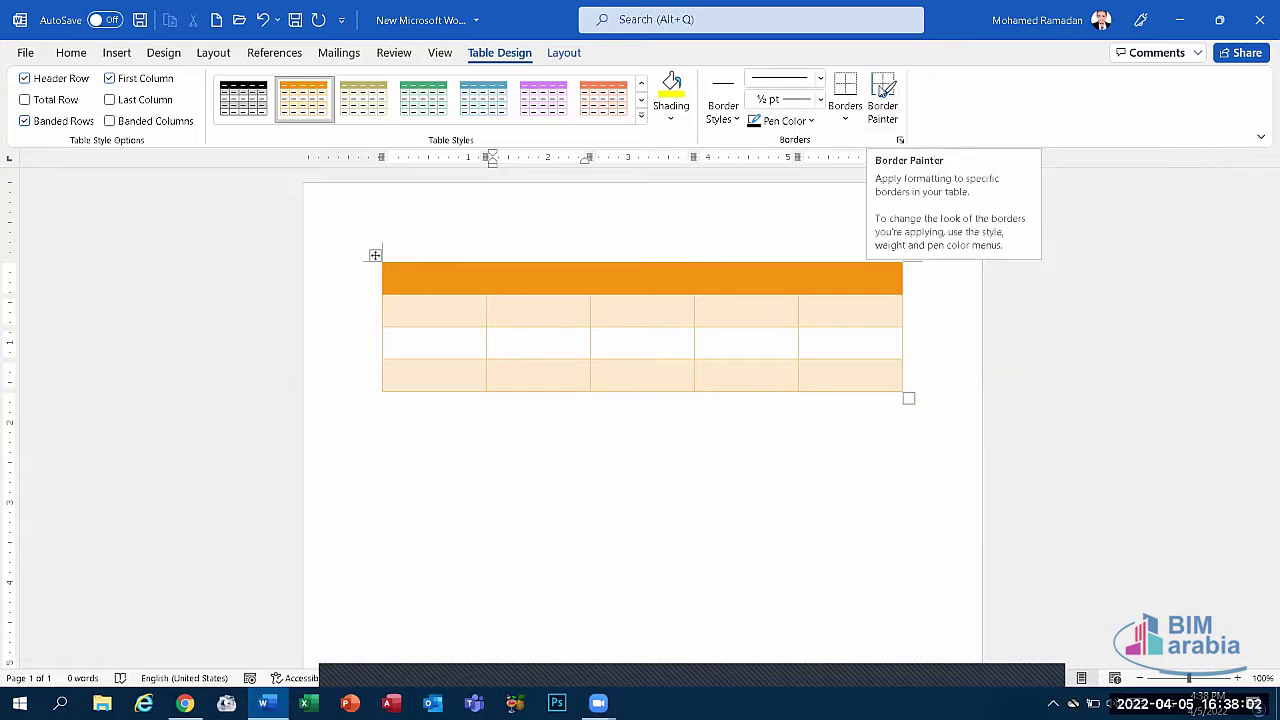
click(880, 90)
drag(880, 258, 466, 249)
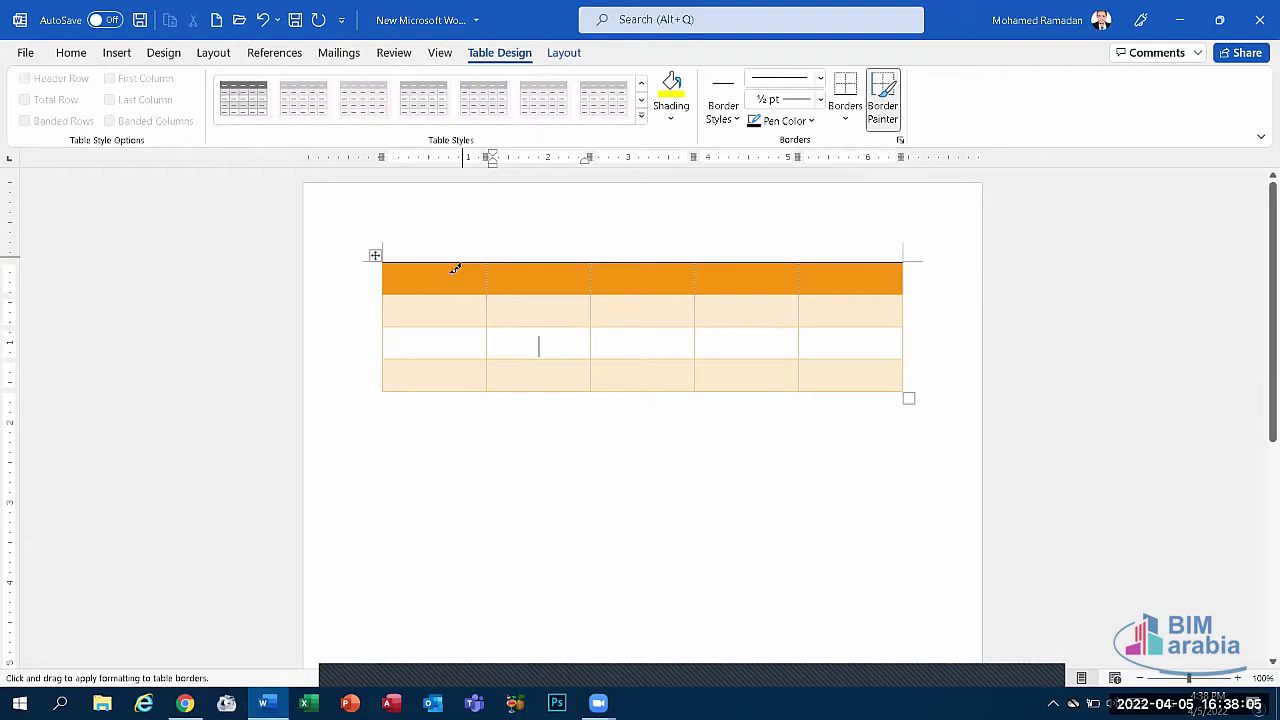
click(821, 100)
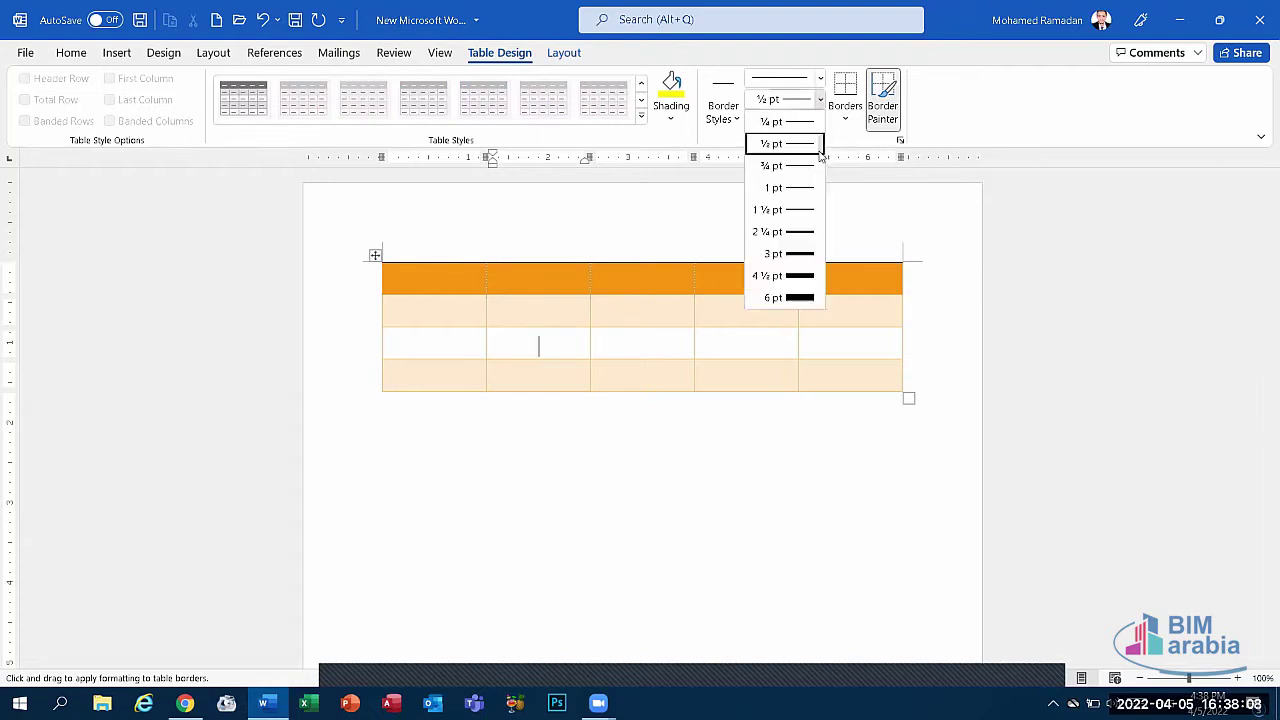
click(782, 295)
drag(866, 257, 423, 251)
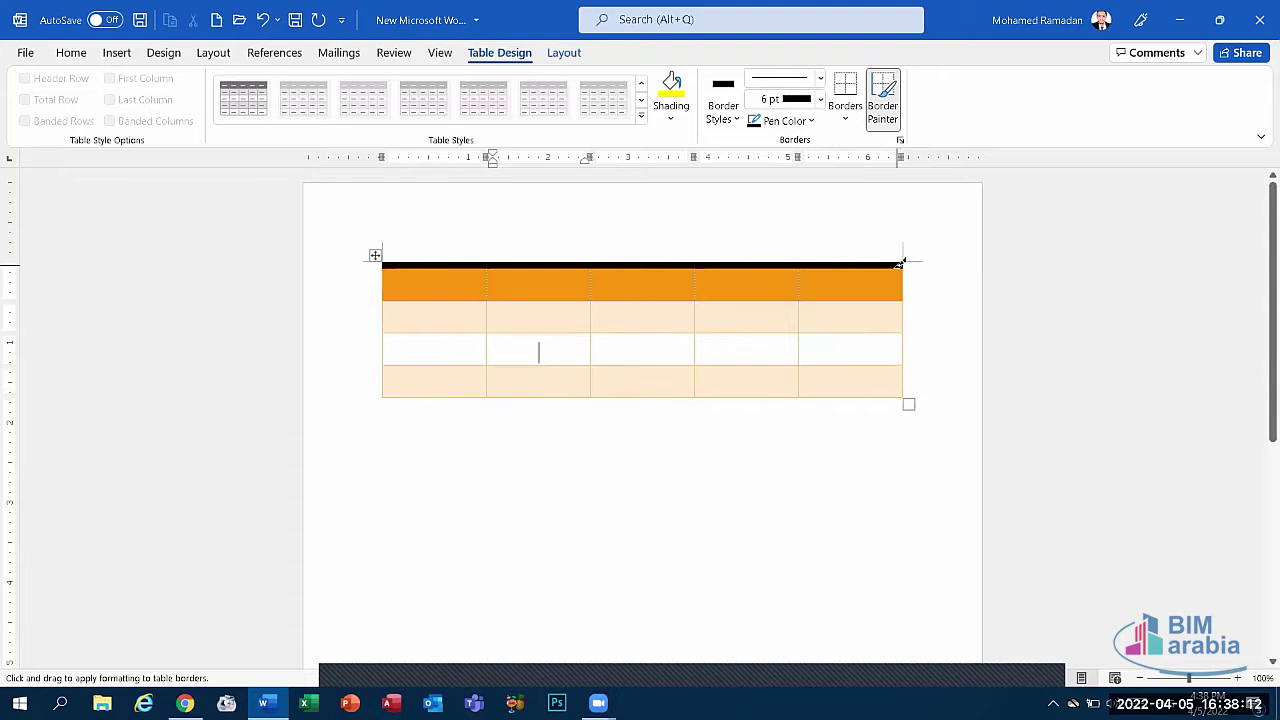
drag(901, 262, 896, 391)
mouse_move(905, 261)
mouse_down()
mouse_move(895, 390)
mouse_move(405, 402)
mouse_up()
drag(387, 268, 388, 391)
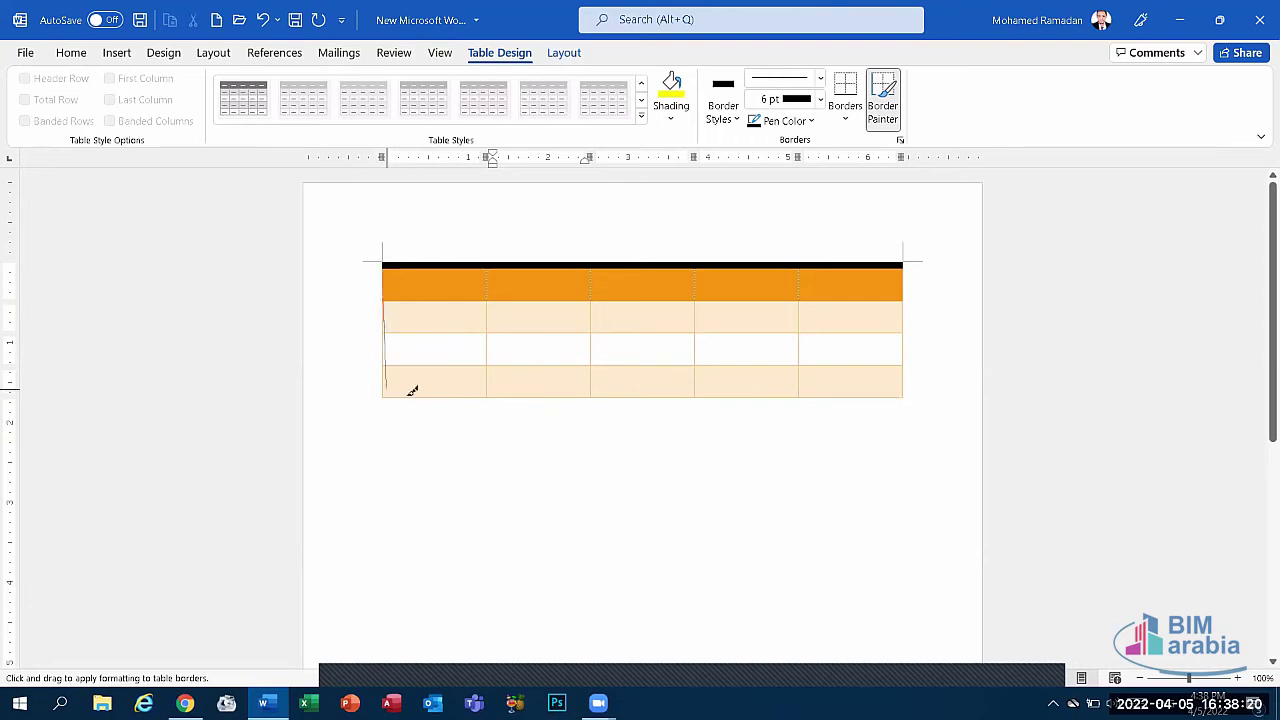
mouse_move(388, 268)
mouse_down()
mouse_move(390, 394)
mouse_move(896, 396)
mouse_up()
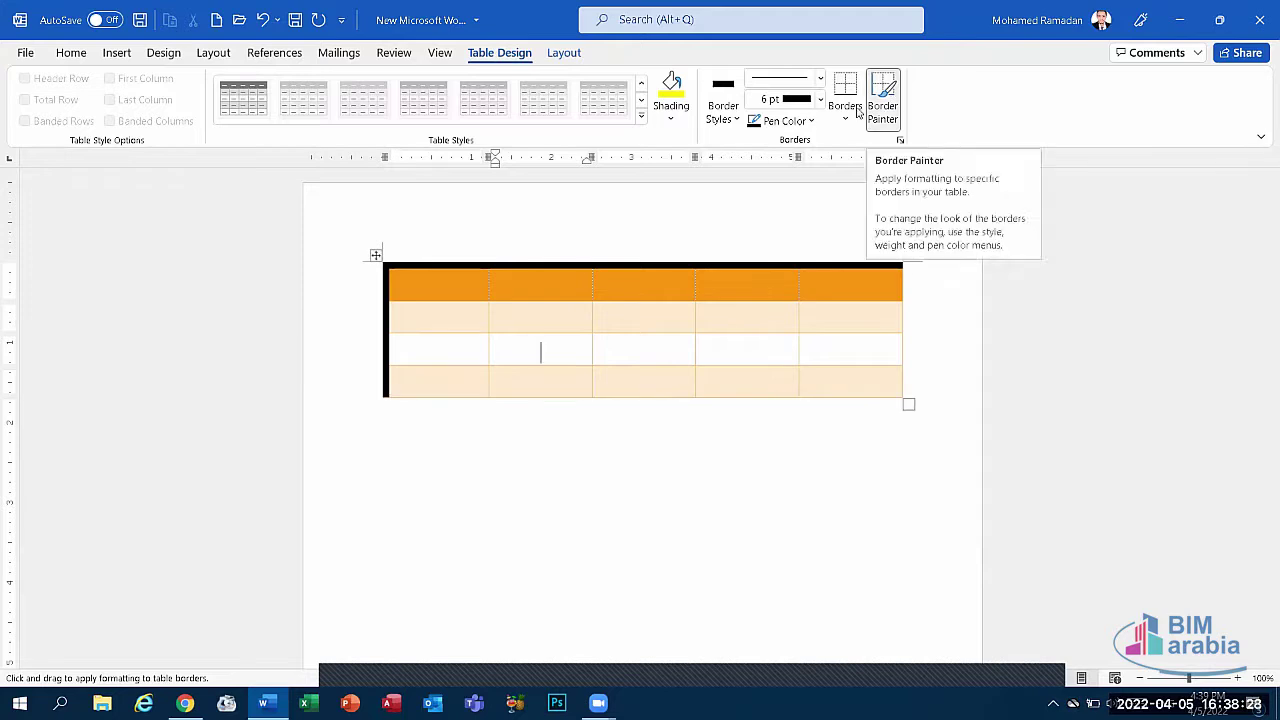
click(845, 112)
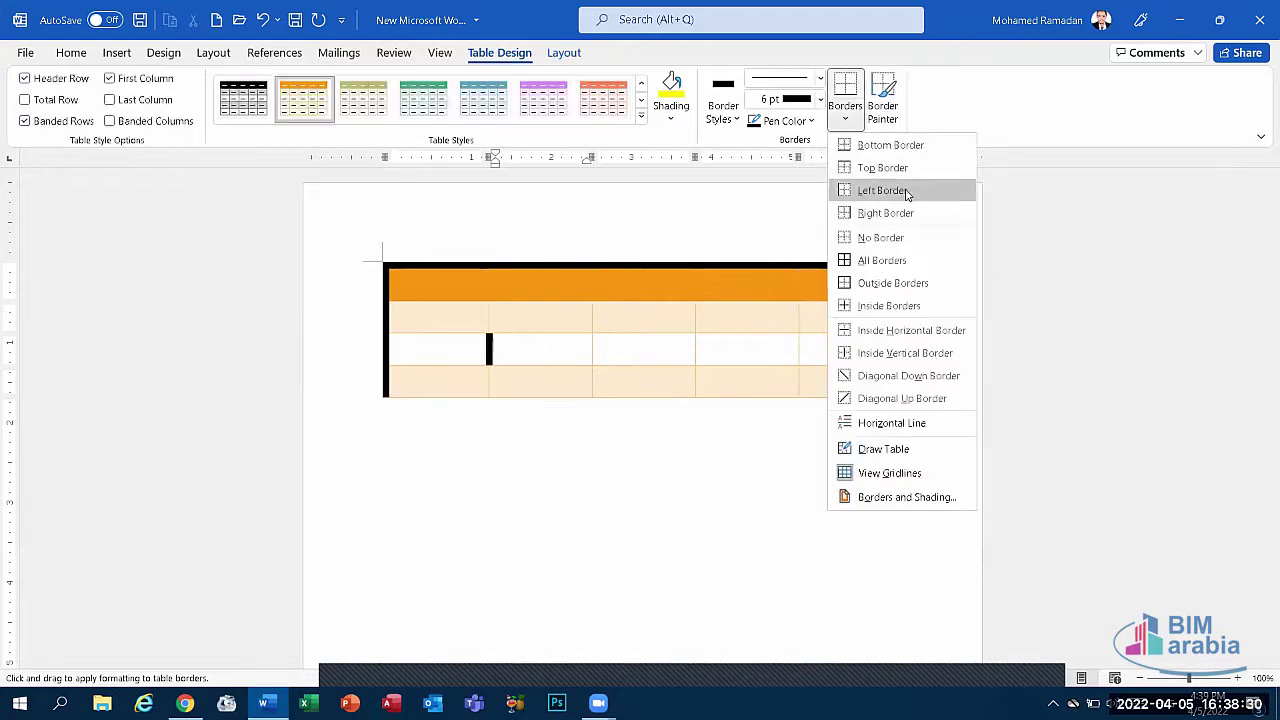
click(800, 122)
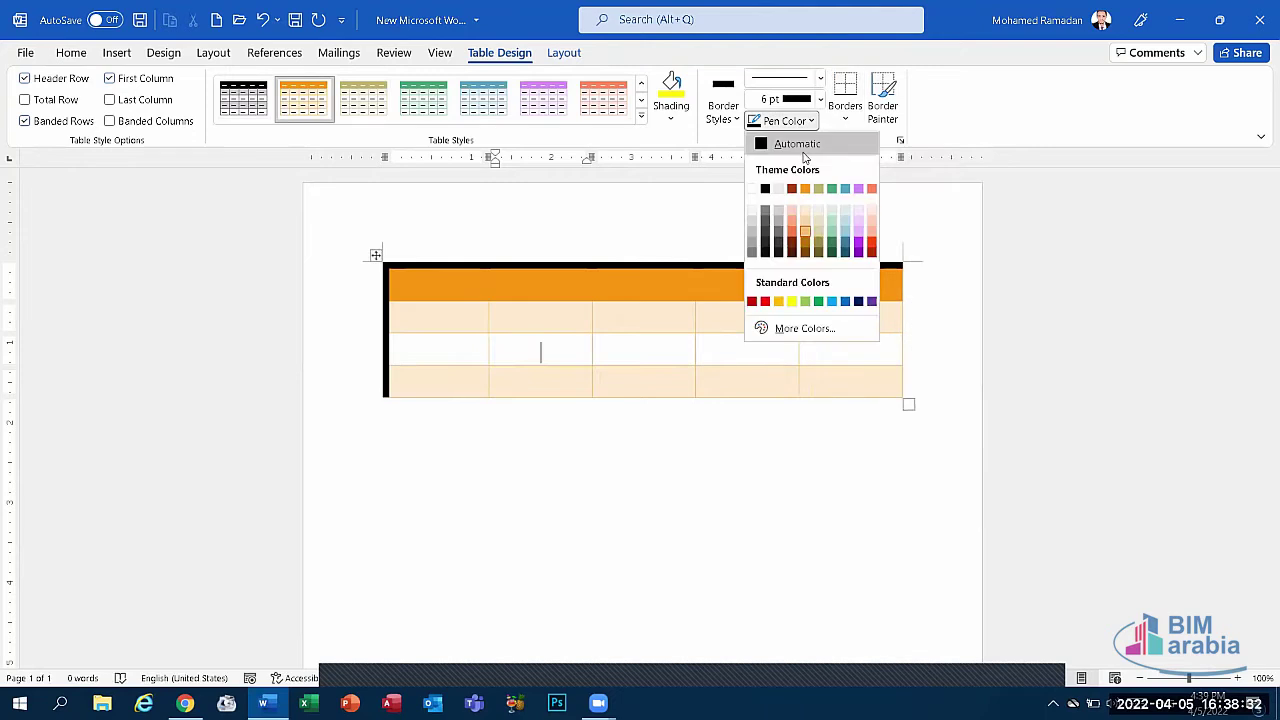
click(792, 302)
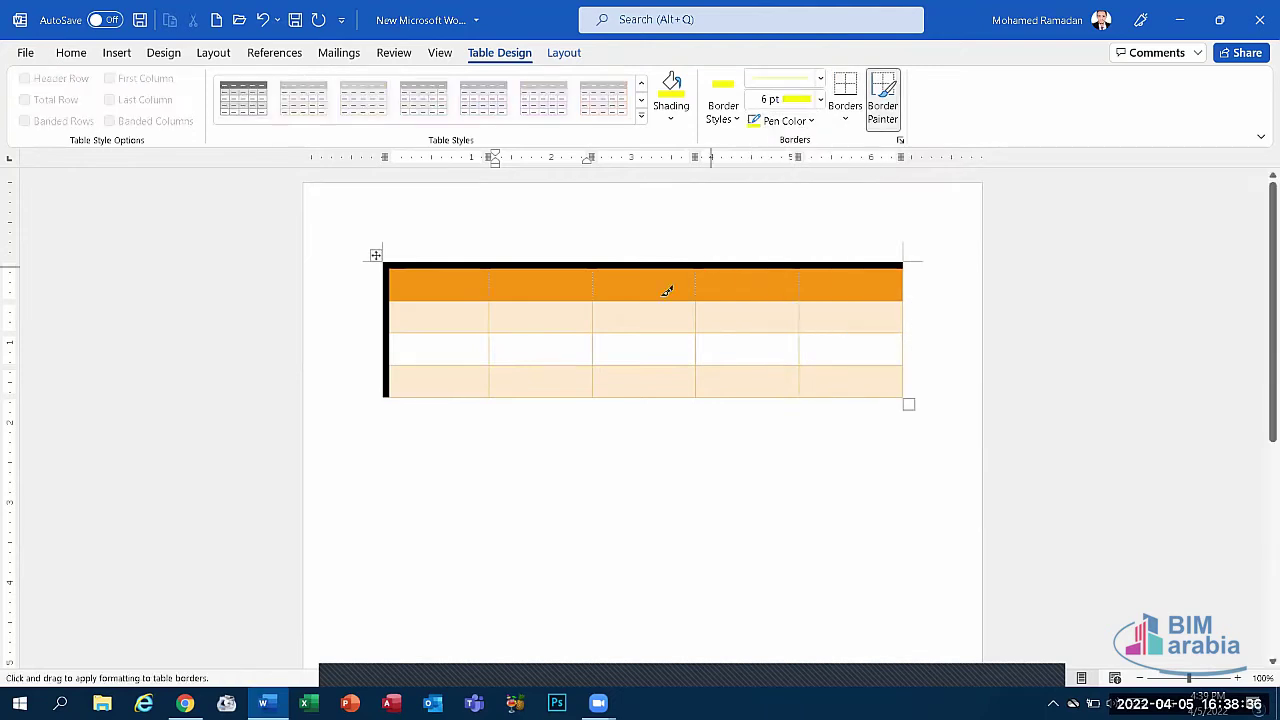
drag(842, 308, 906, 302)
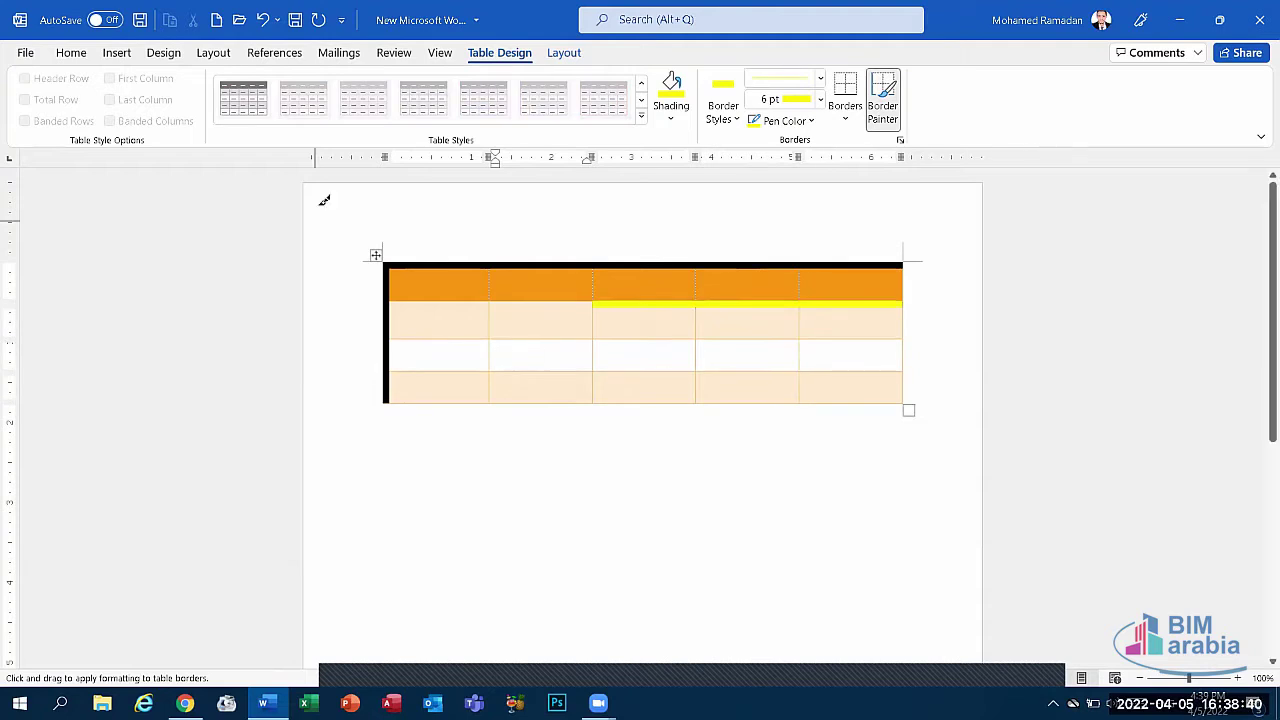
key(ctrl+z)
key(ctrl+z)
key(ctrl+z)
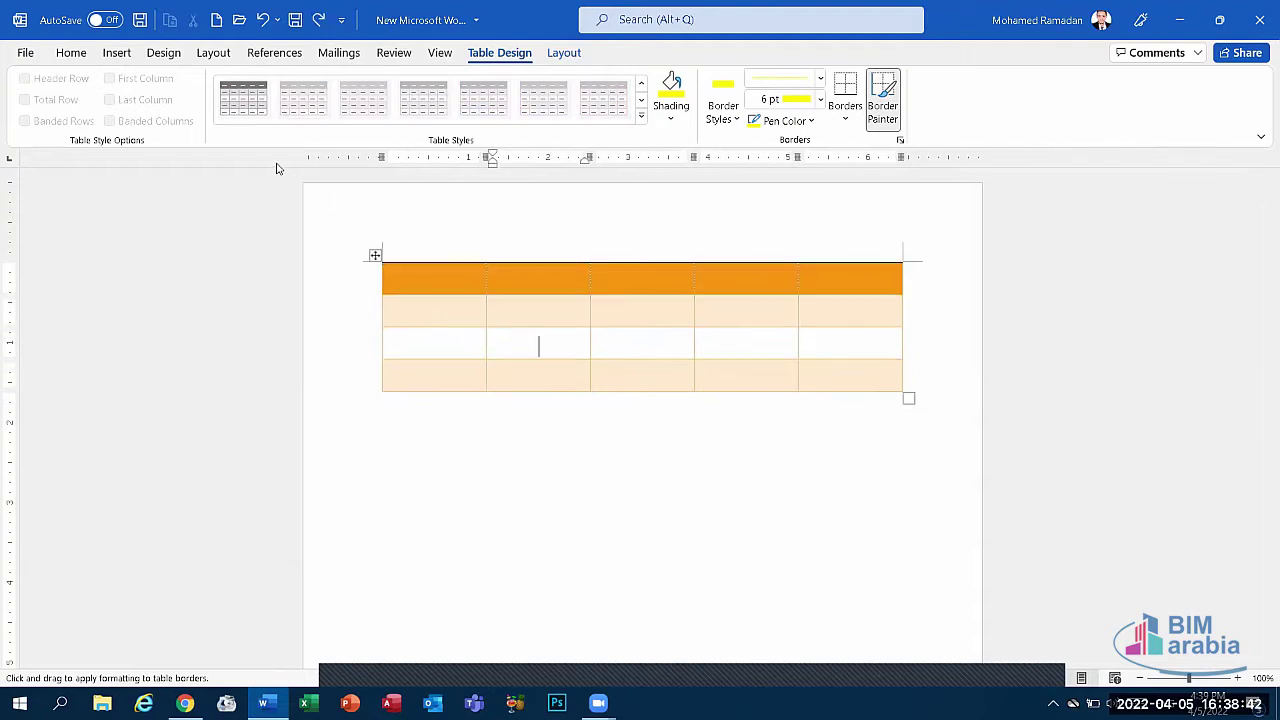
key(ctrl+z)
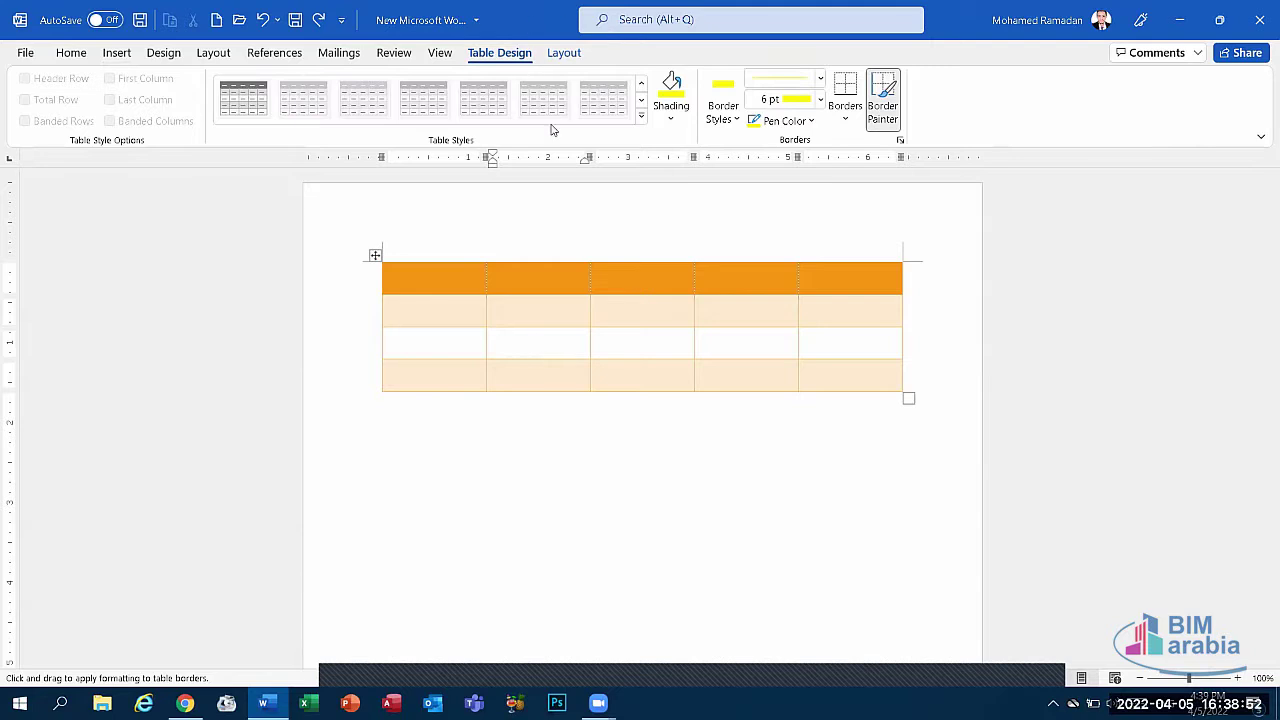
click(893, 90)
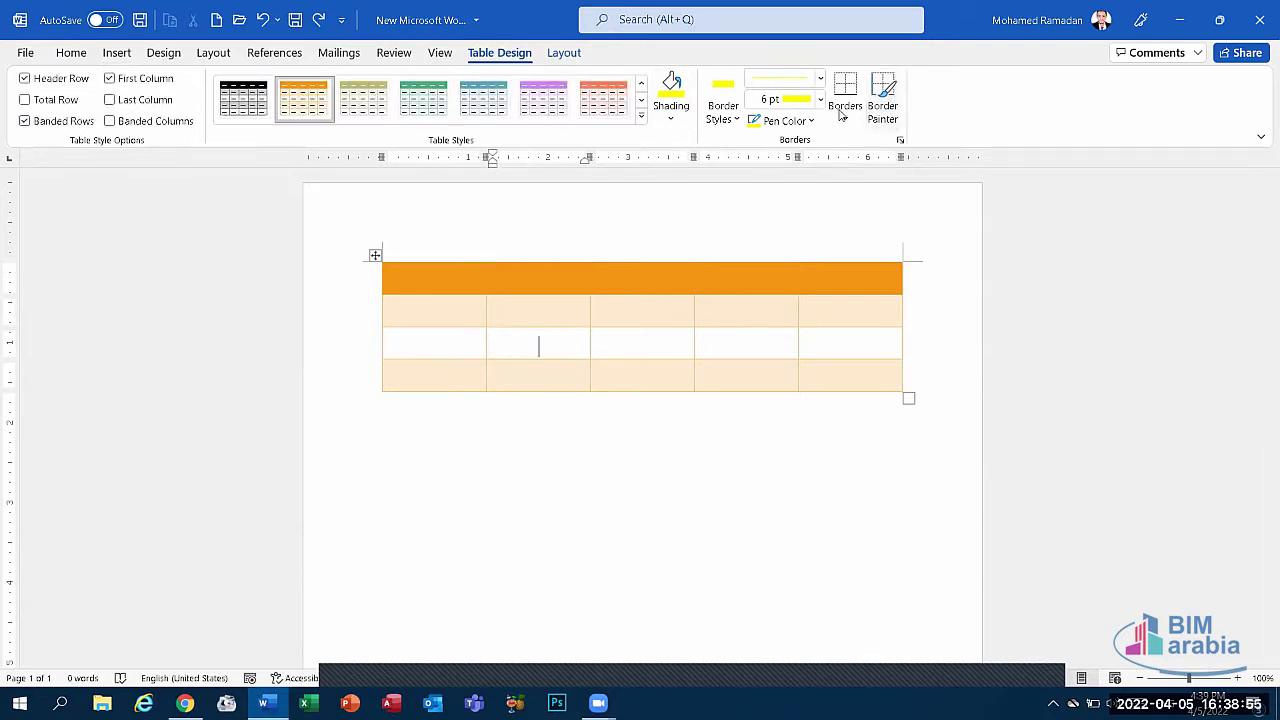
Step: Browse the Table Layout Select and Delete options, leaving the table unchanged
click(563, 53)
click(34, 118)
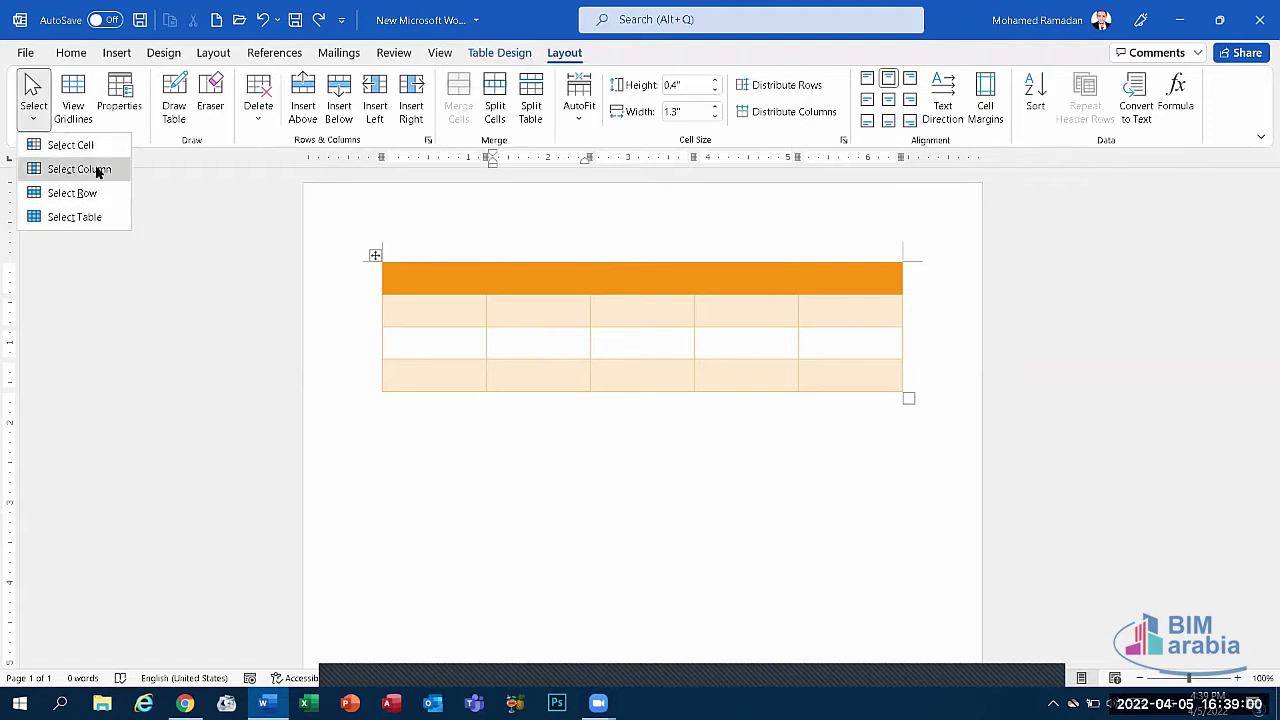
click(497, 260)
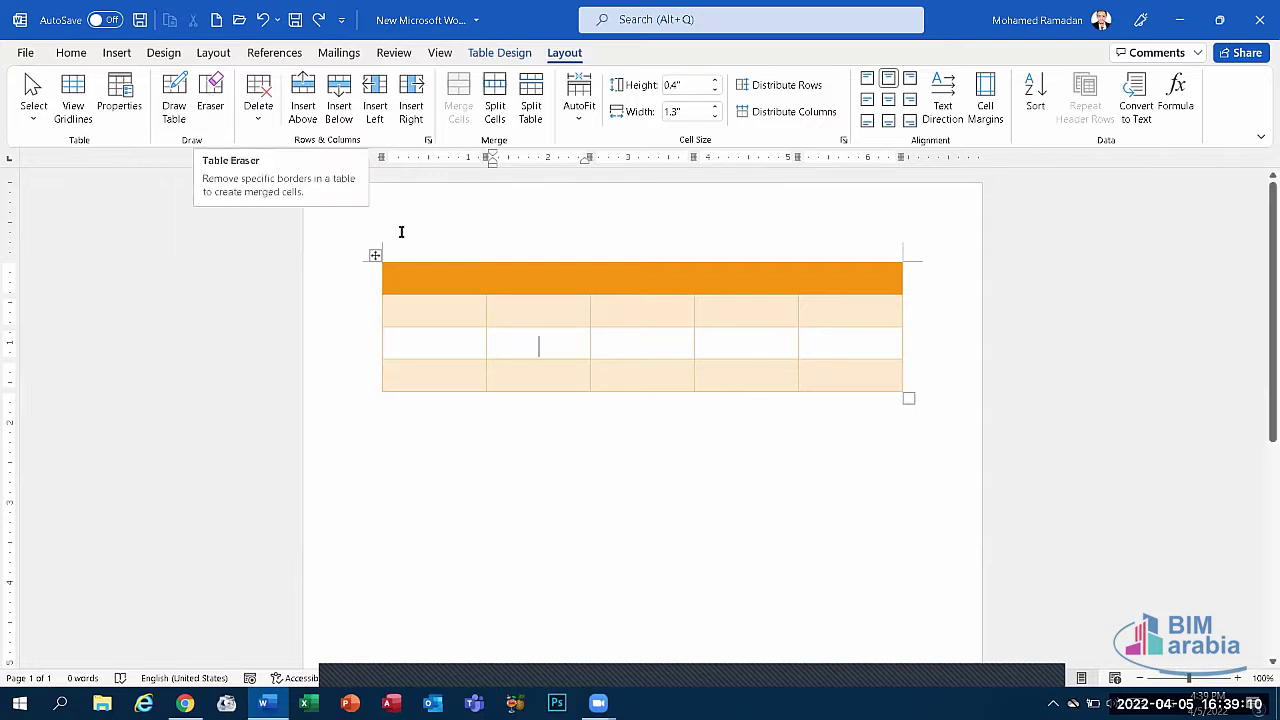
click(258, 115)
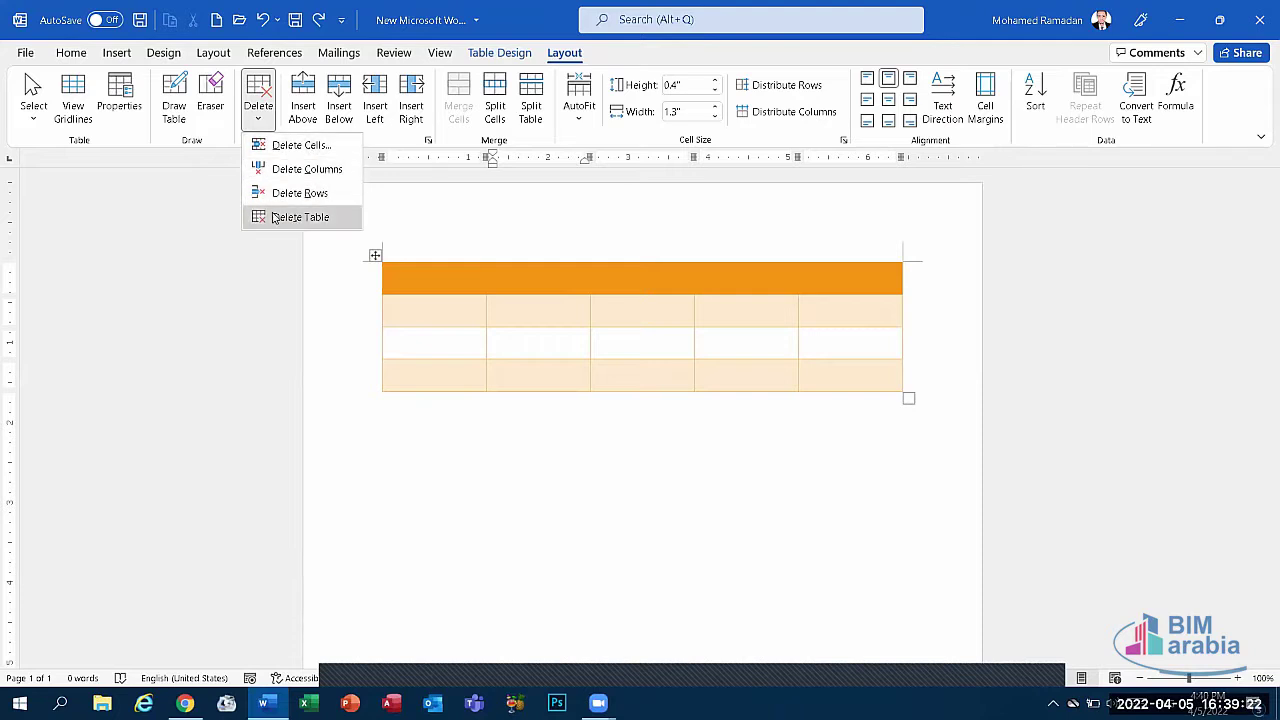
click(441, 305)
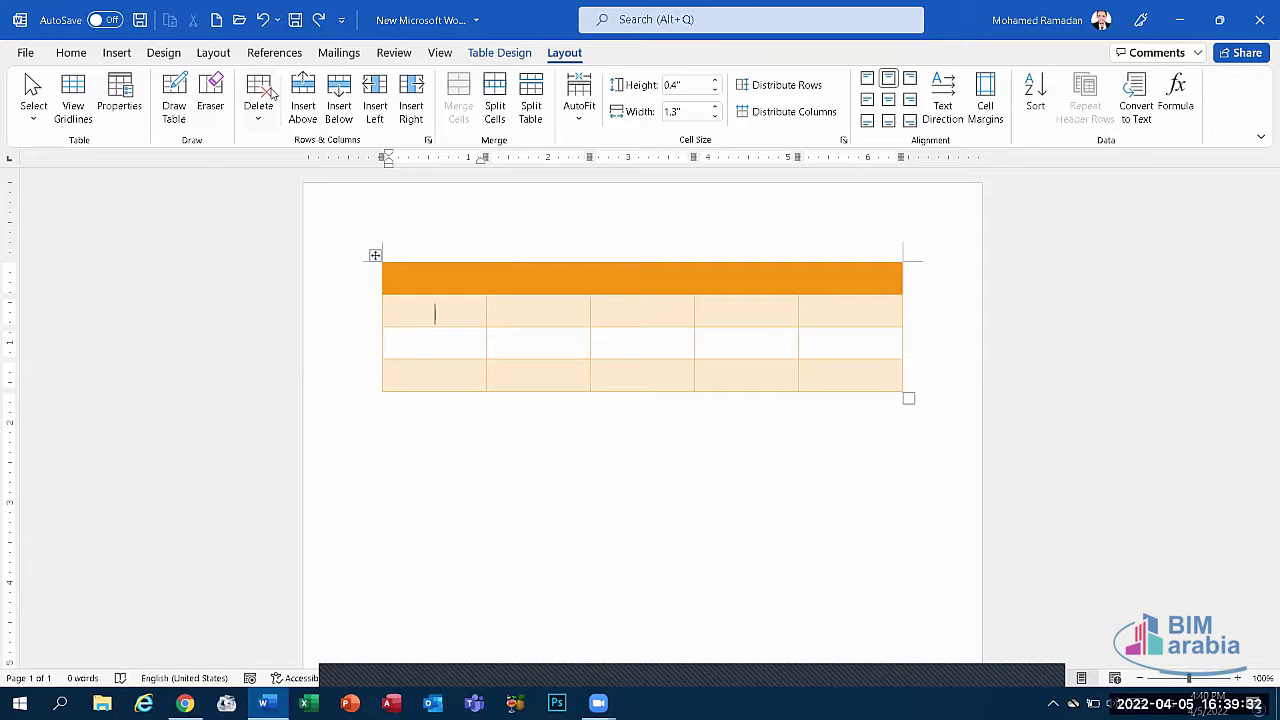
Step: Insert blank rows above and below the selected row, undoing back to one added row
click(304, 100)
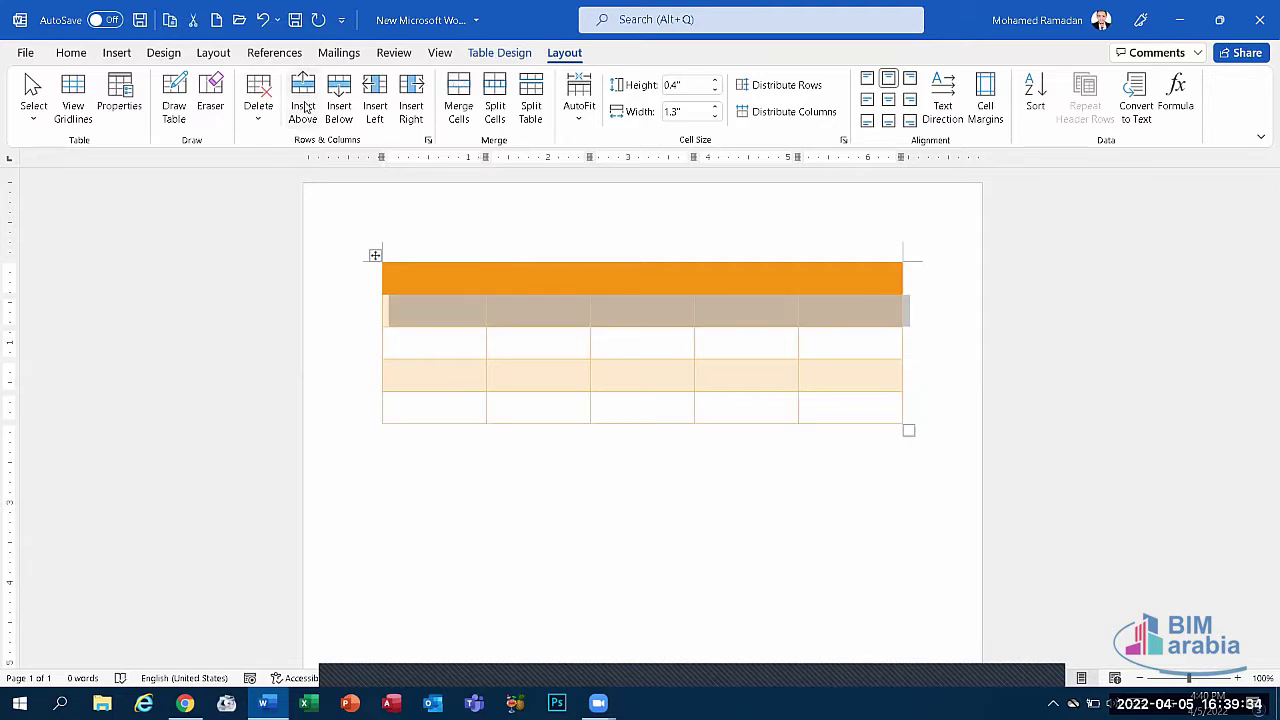
click(306, 104)
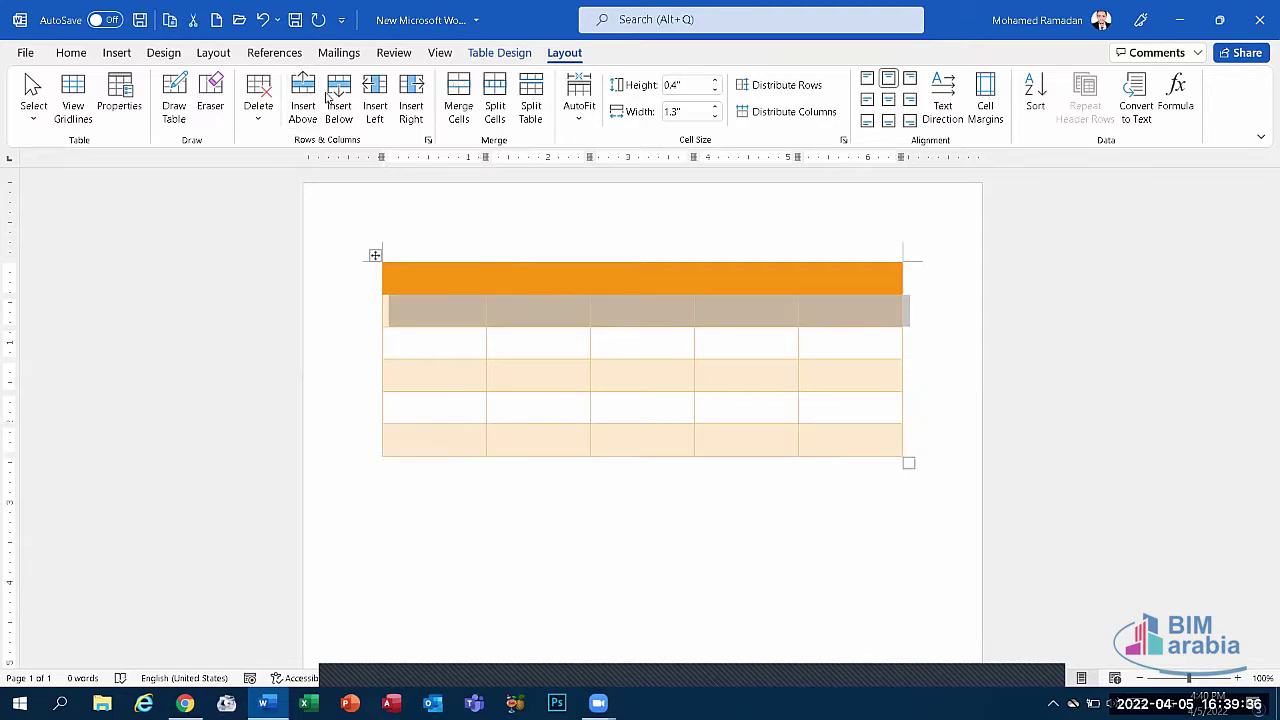
click(334, 96)
click(334, 96)
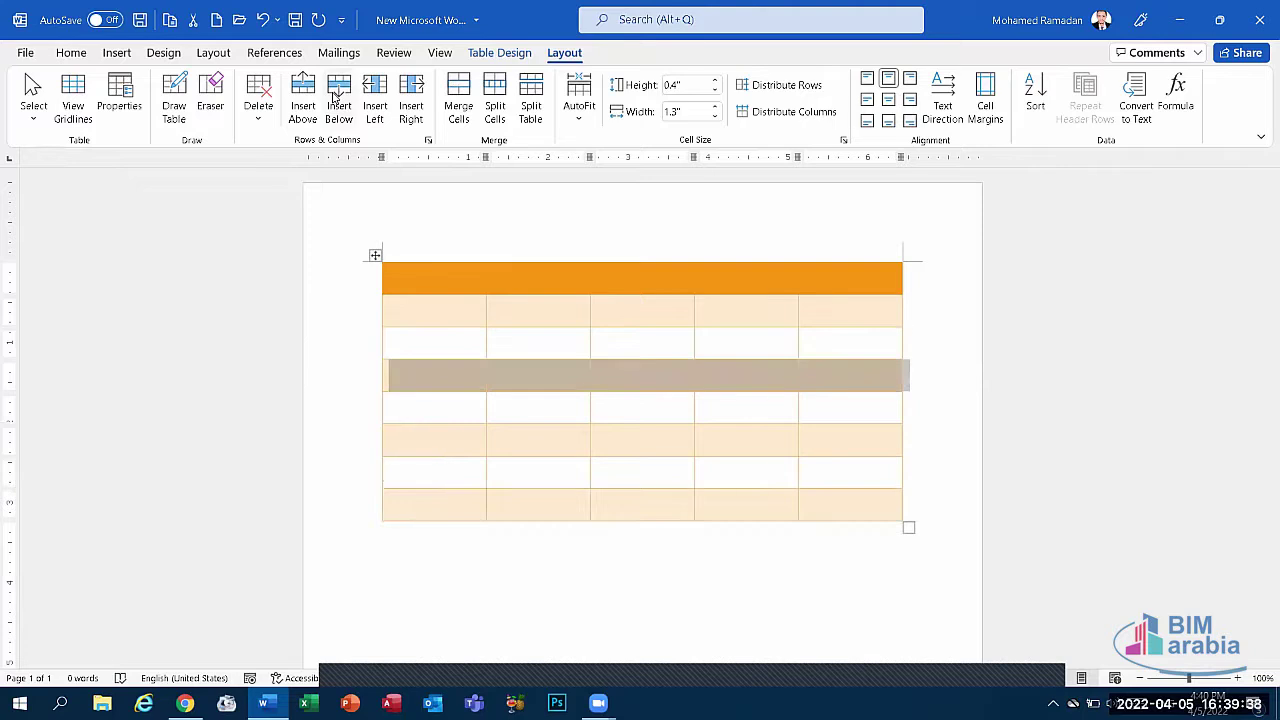
key(ctrl+z)
key(ctrl+z)
key(ctrl+z)
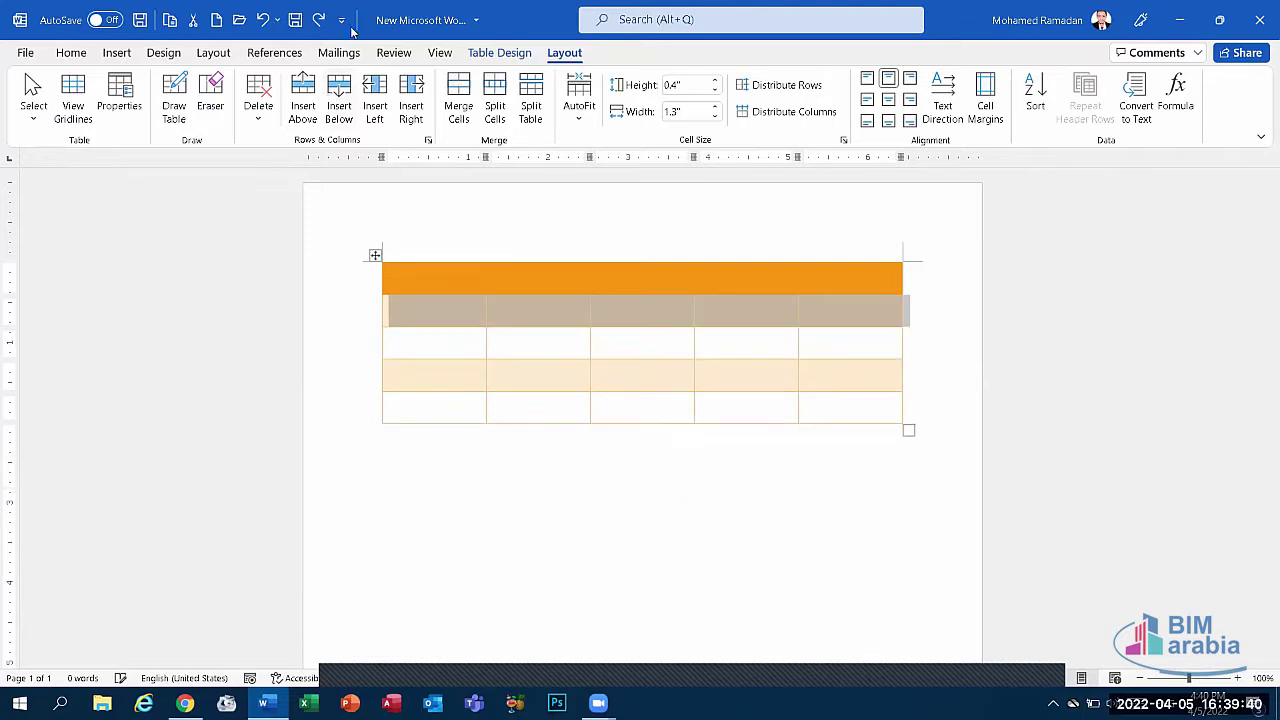
click(524, 307)
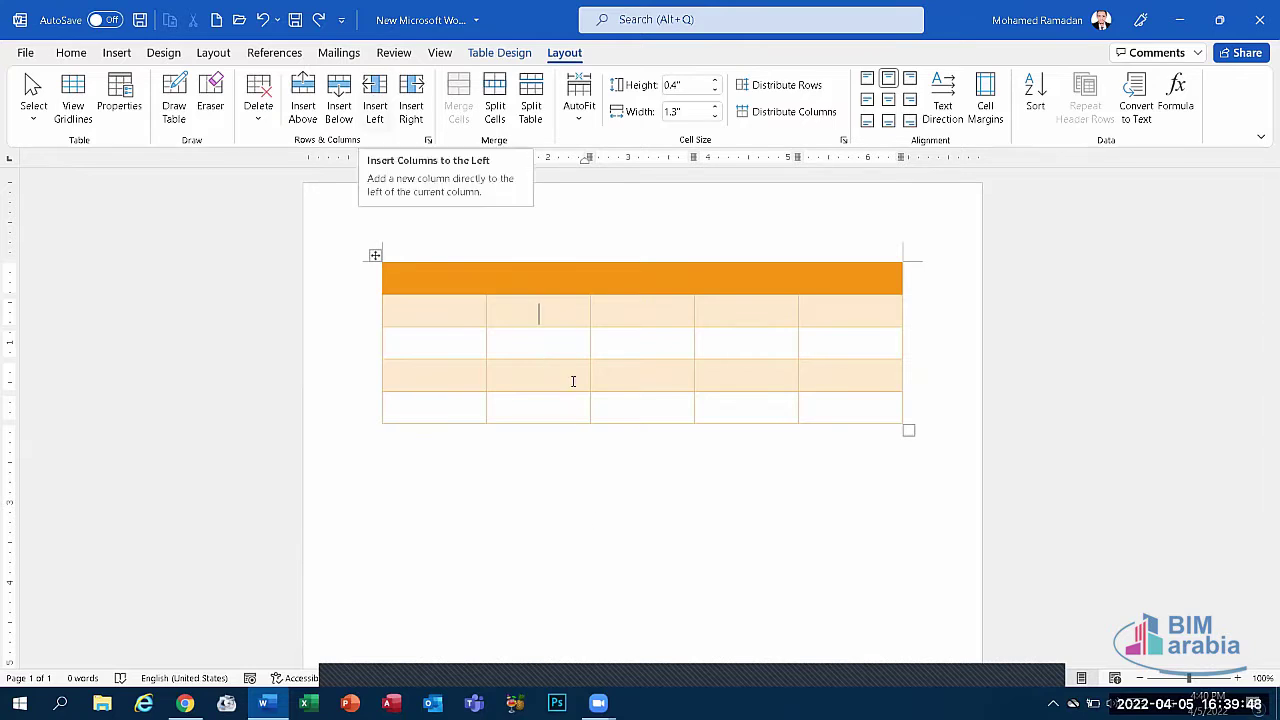
Step: Try inserting a column left and right, undoing each to keep five columns
click(374, 110)
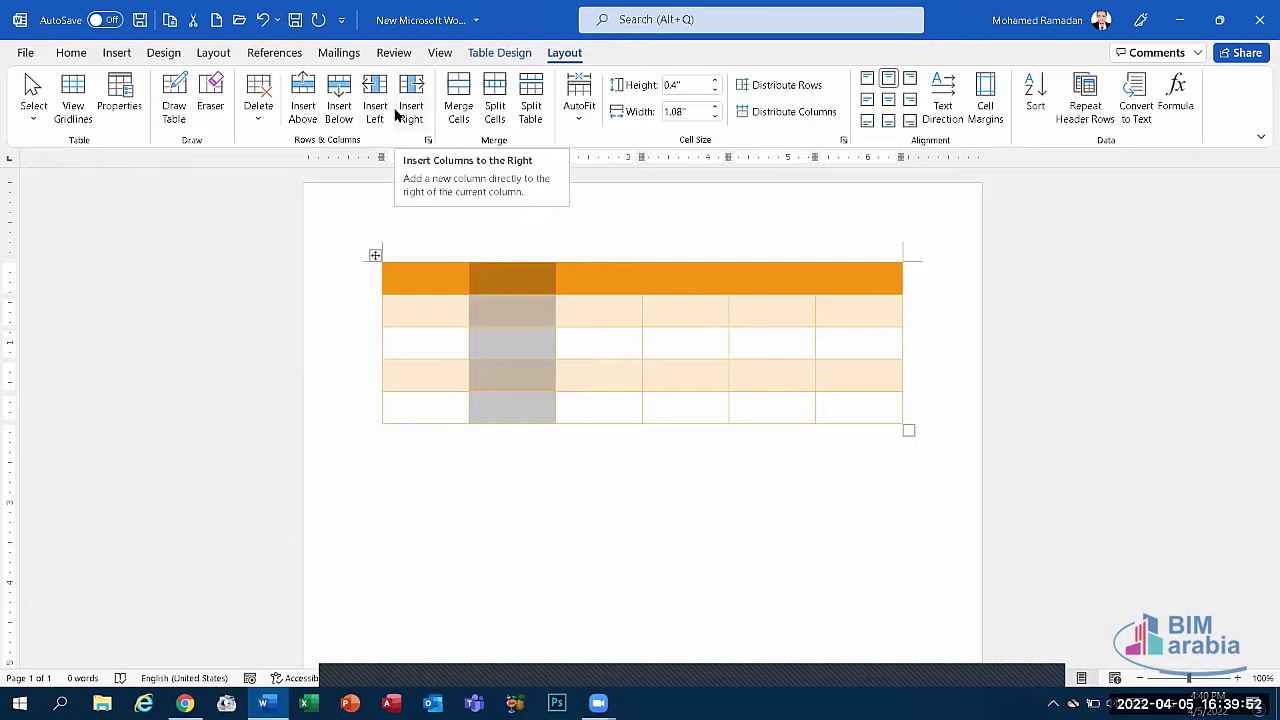
key(ctrl+z)
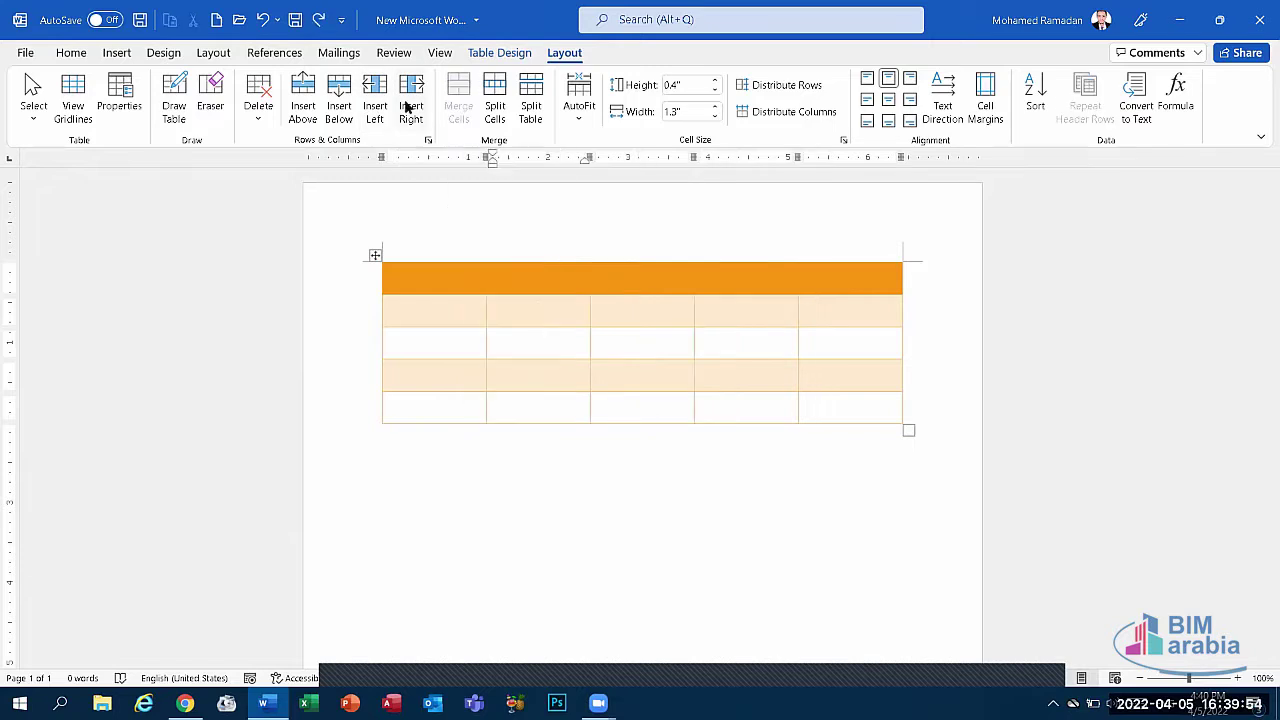
click(409, 110)
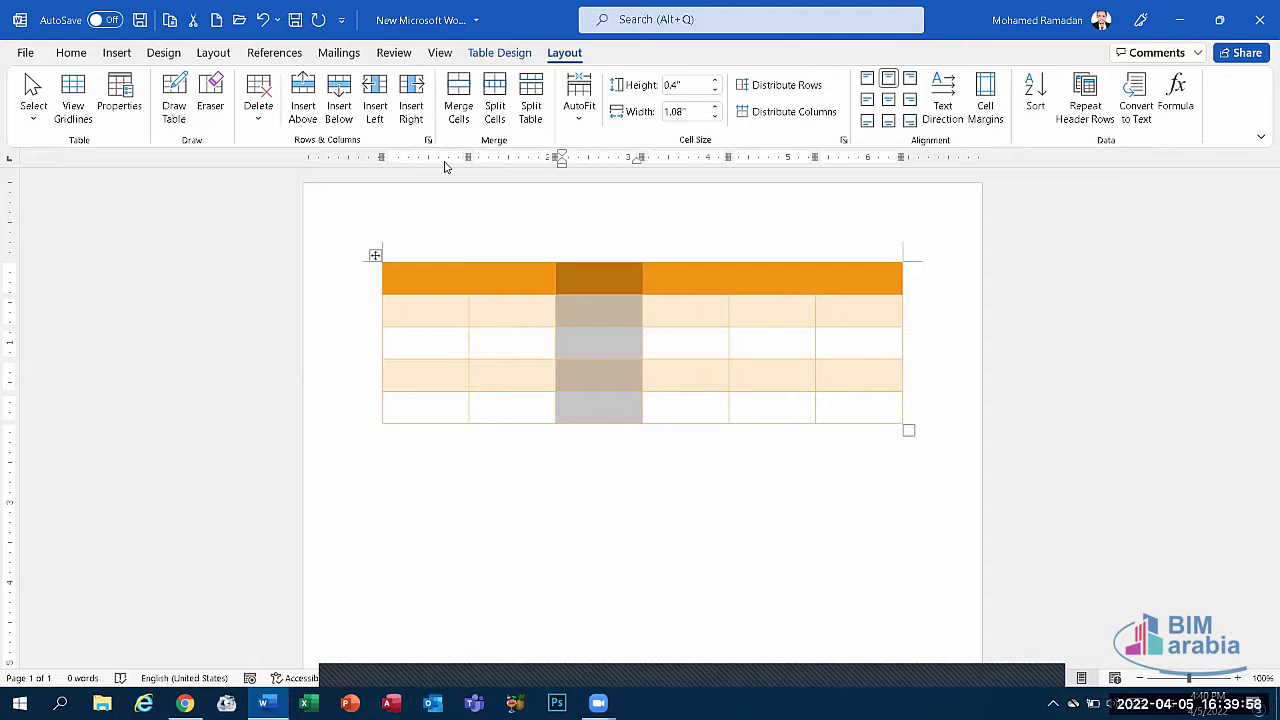
key(ctrl+z)
key(Left)
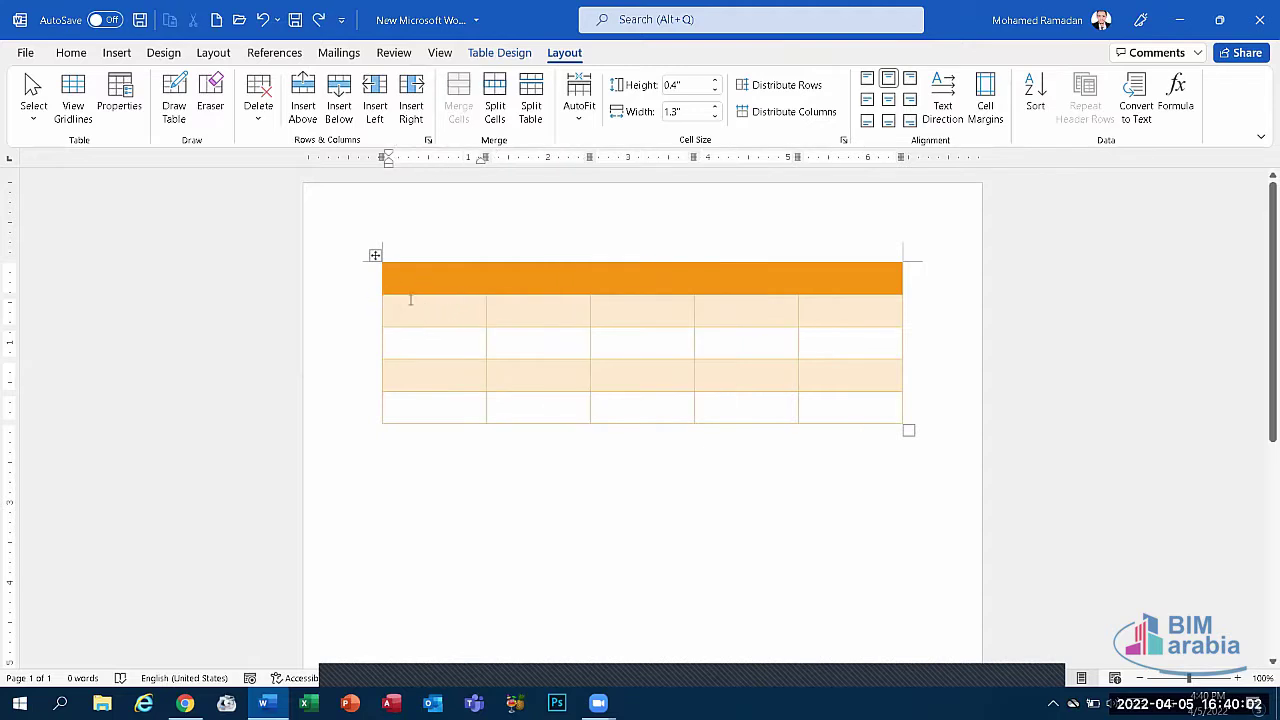
mouse_move(378, 298)
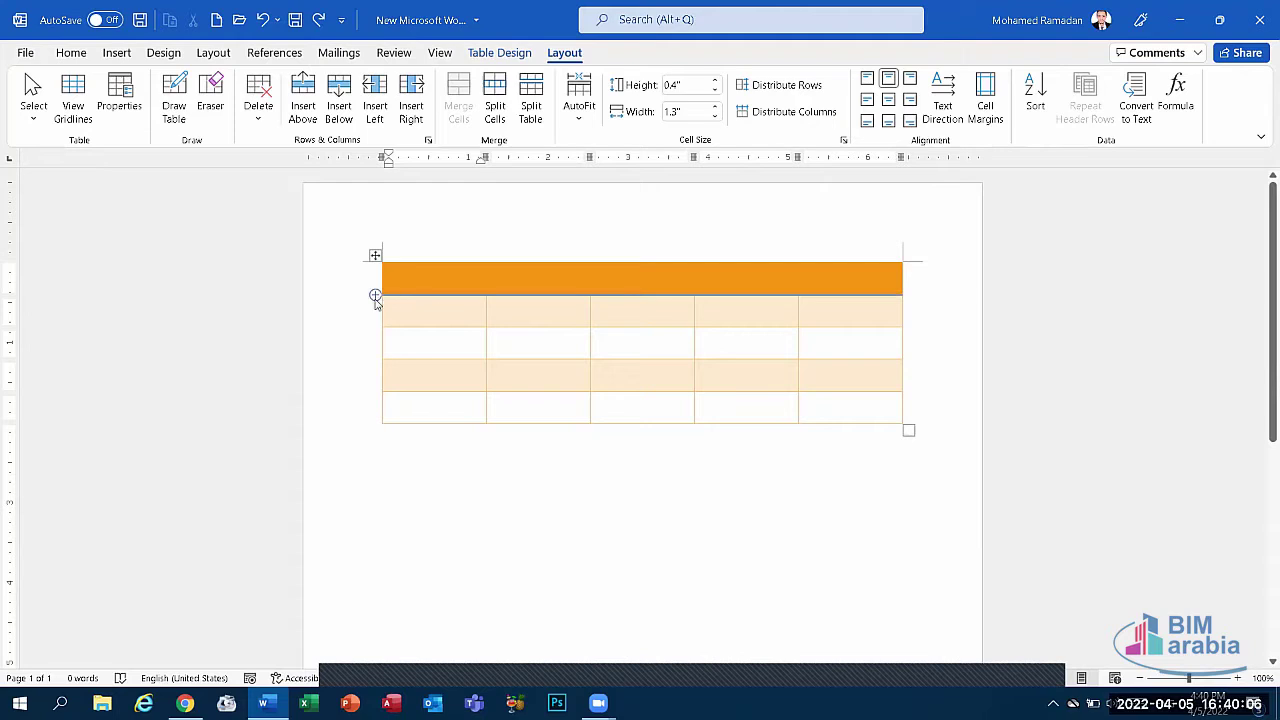
click(375, 296)
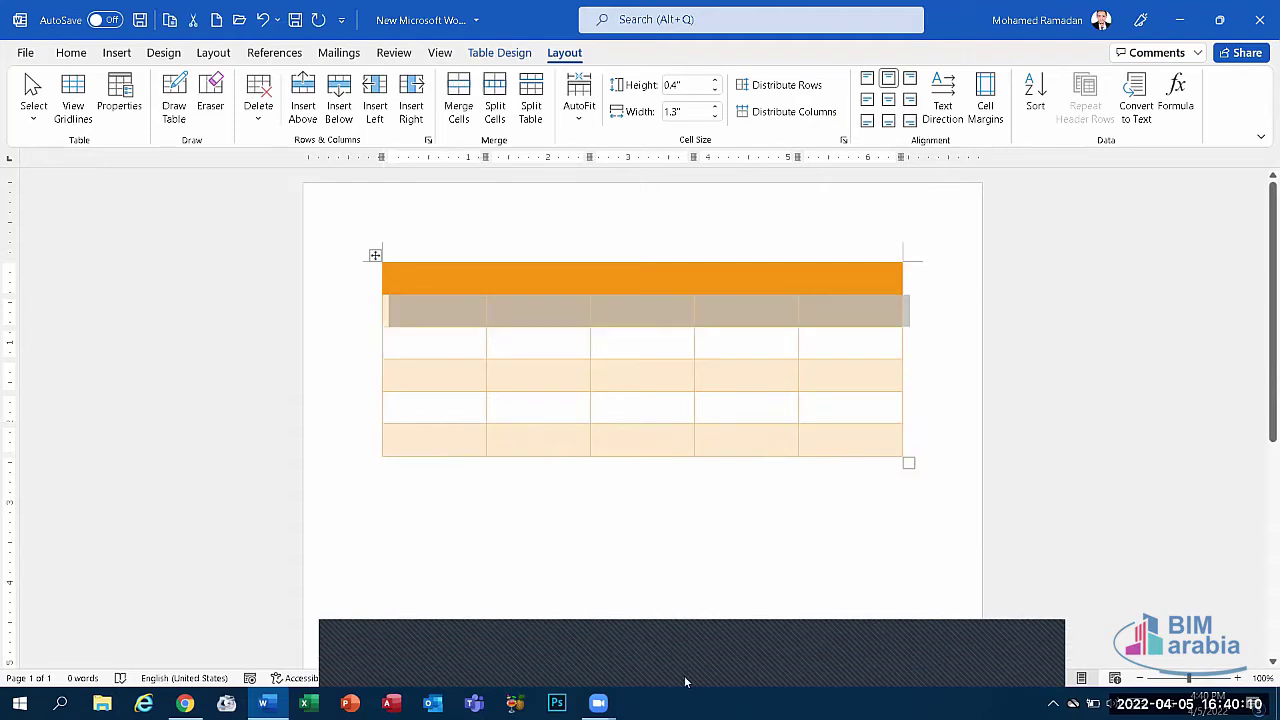
key(ctrl+z)
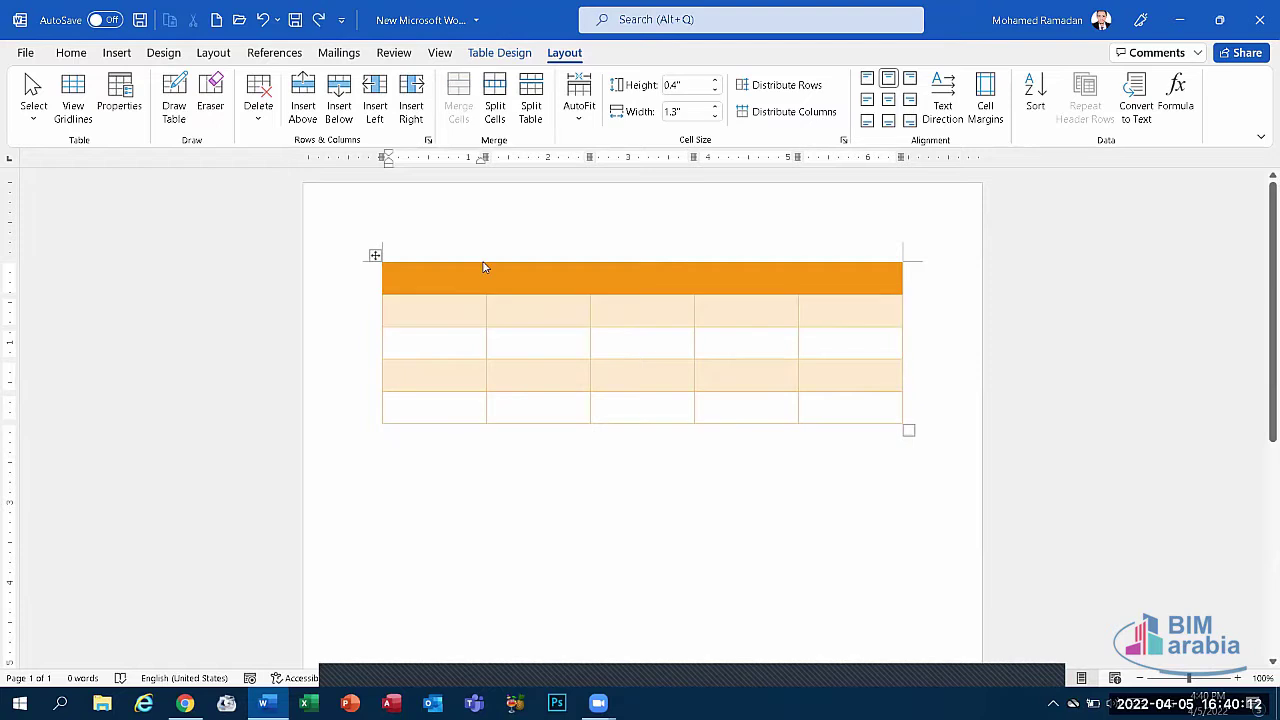
click(486, 257)
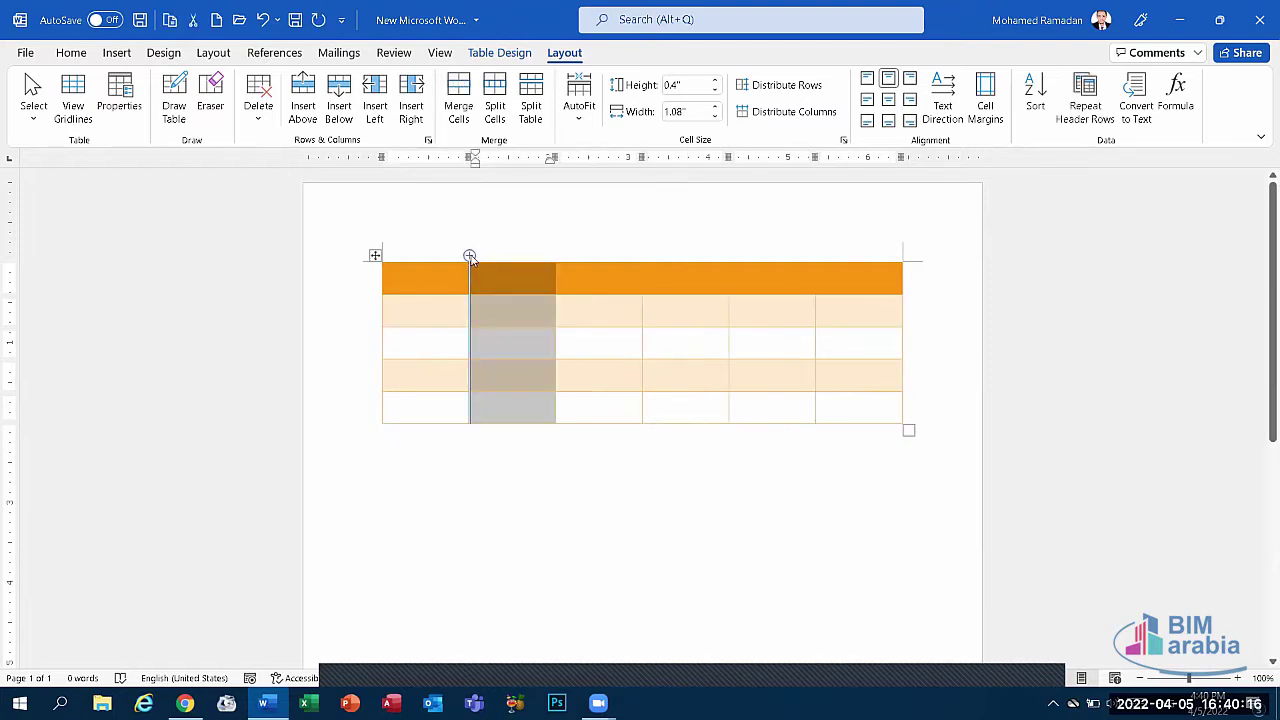
click(470, 256)
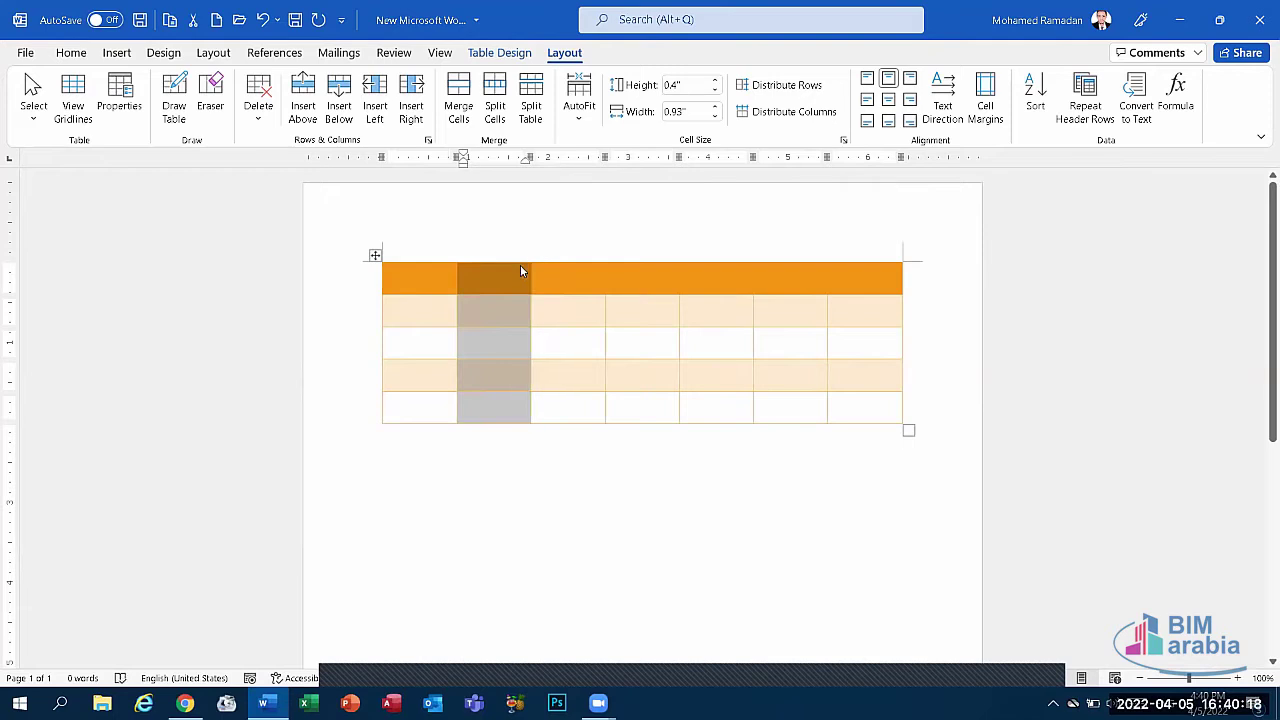
key(ctrl+z)
key(ctrl+z)
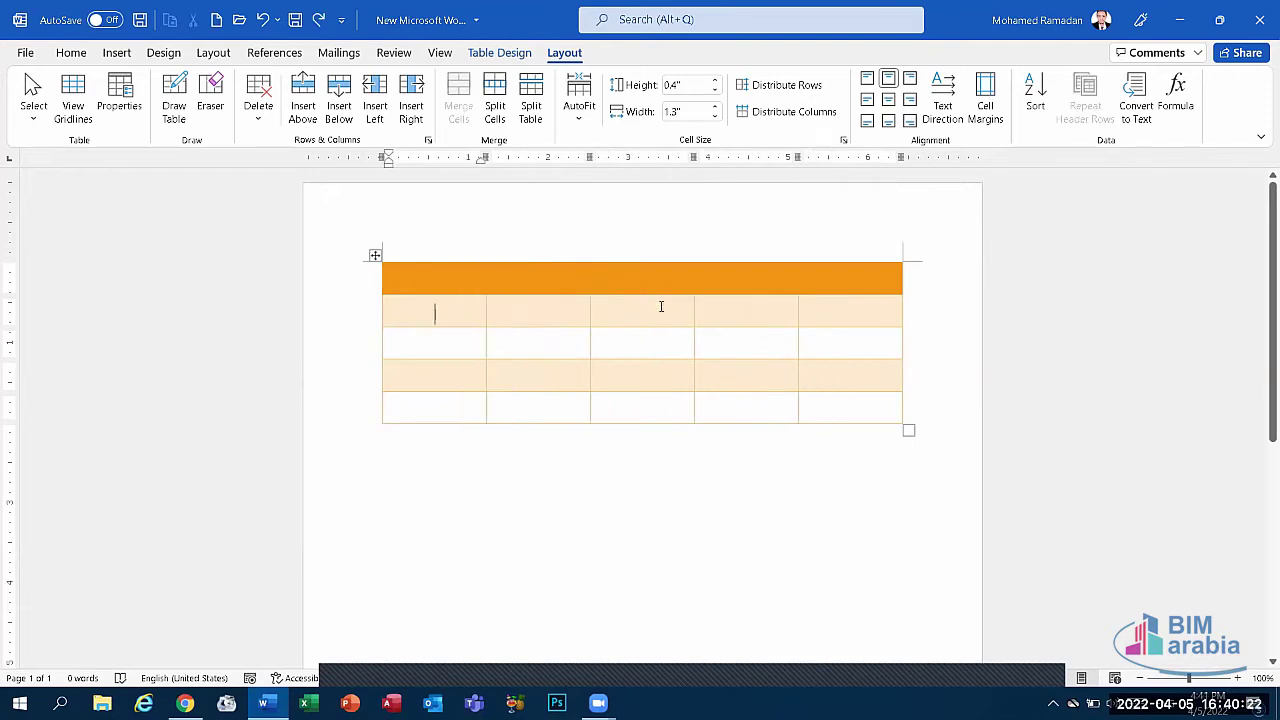
click(372, 255)
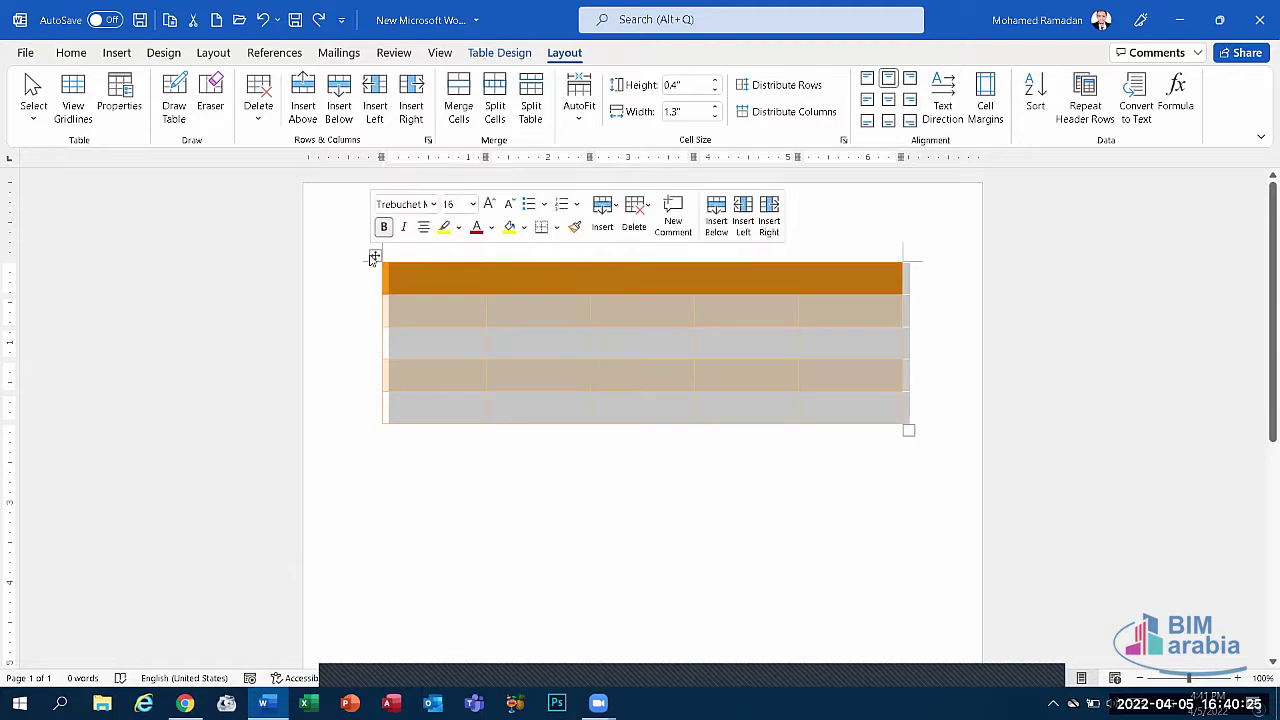
click(533, 343)
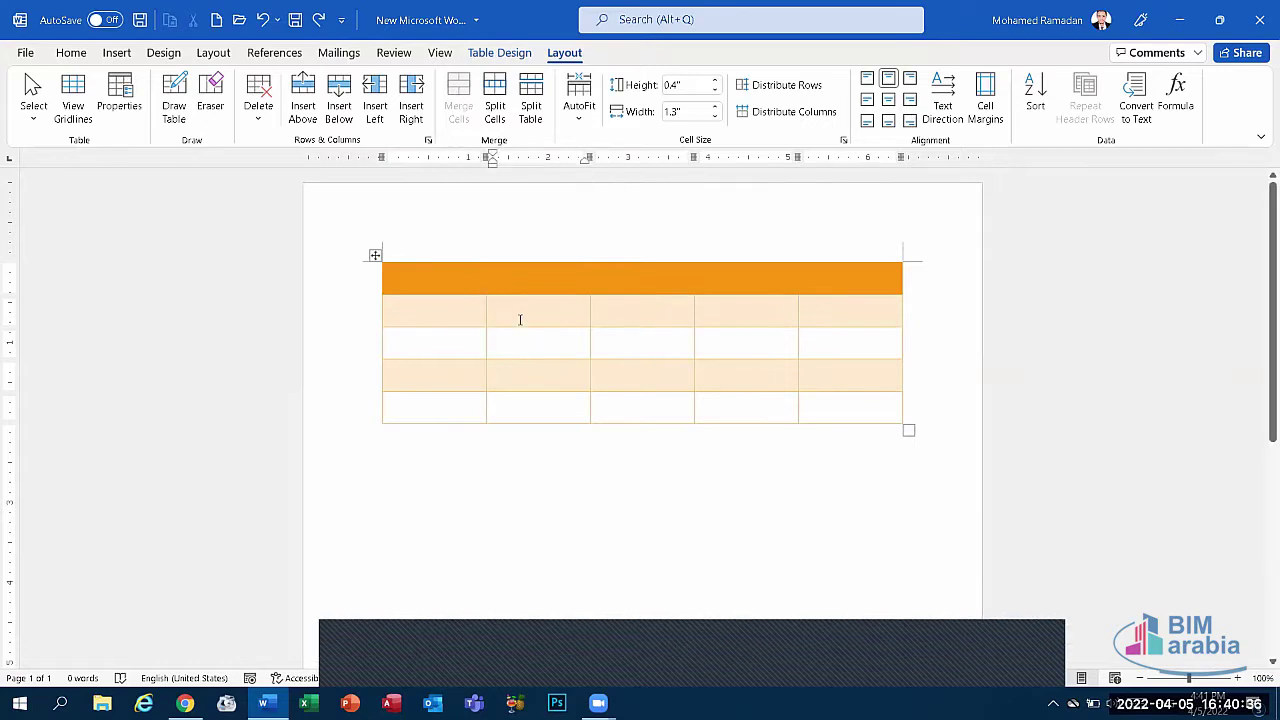
drag(522, 306, 530, 343)
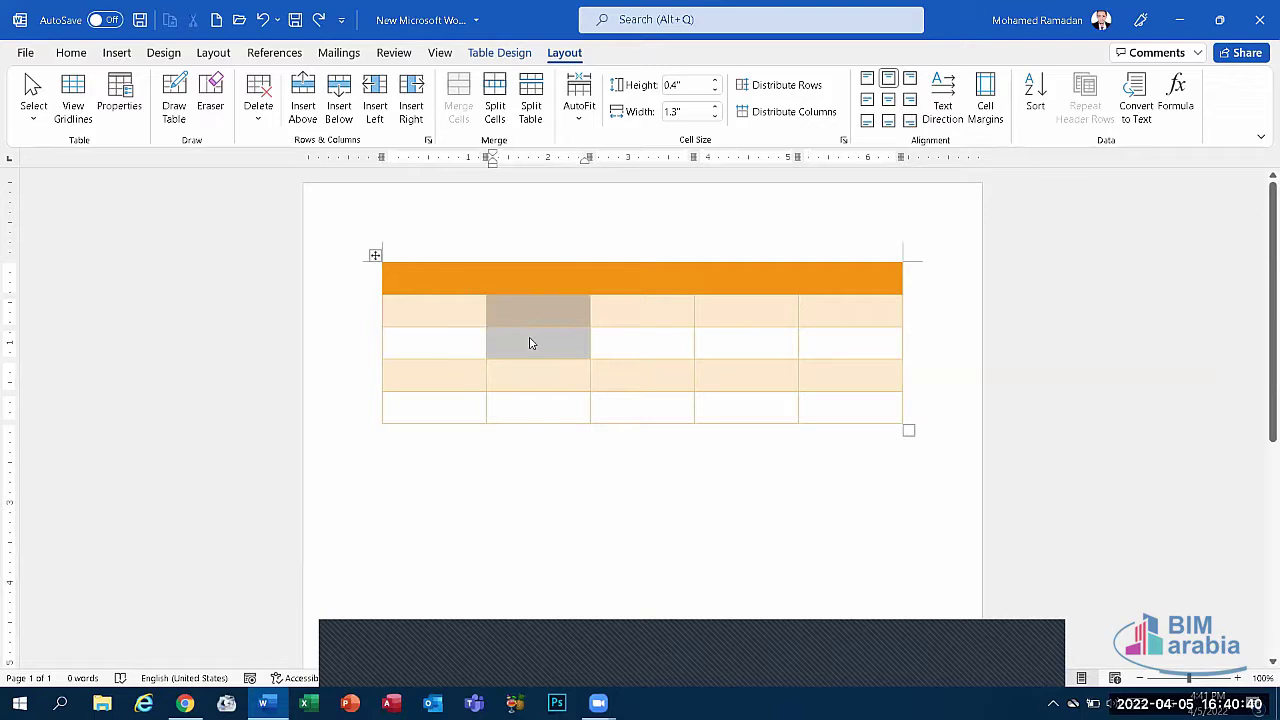
click(576, 337)
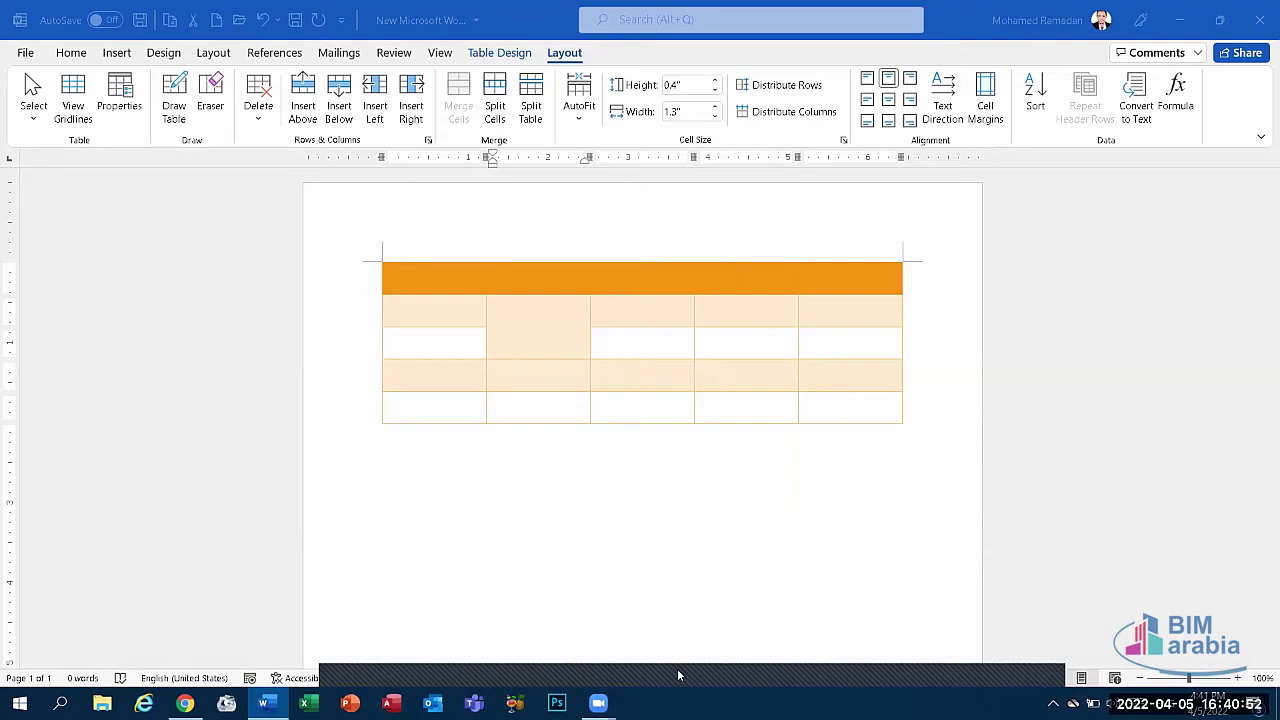
click(548, 338)
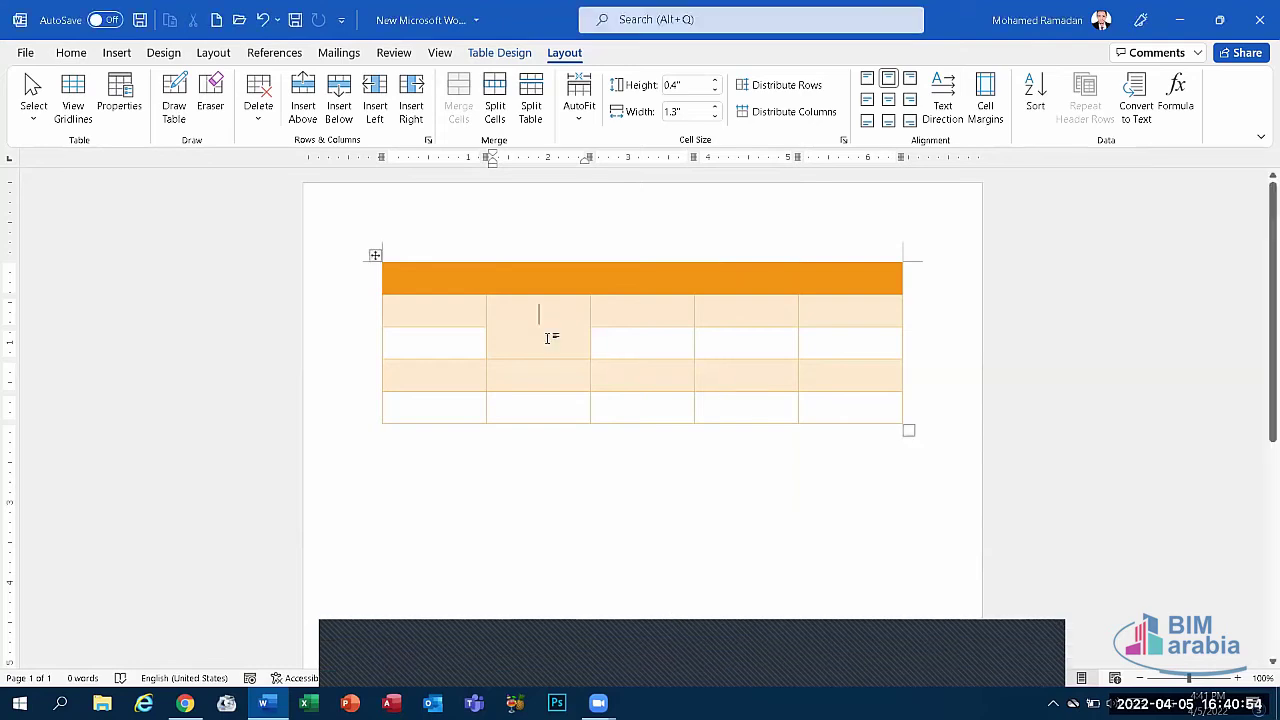
key(ctrl+z)
drag(545, 343, 538, 310)
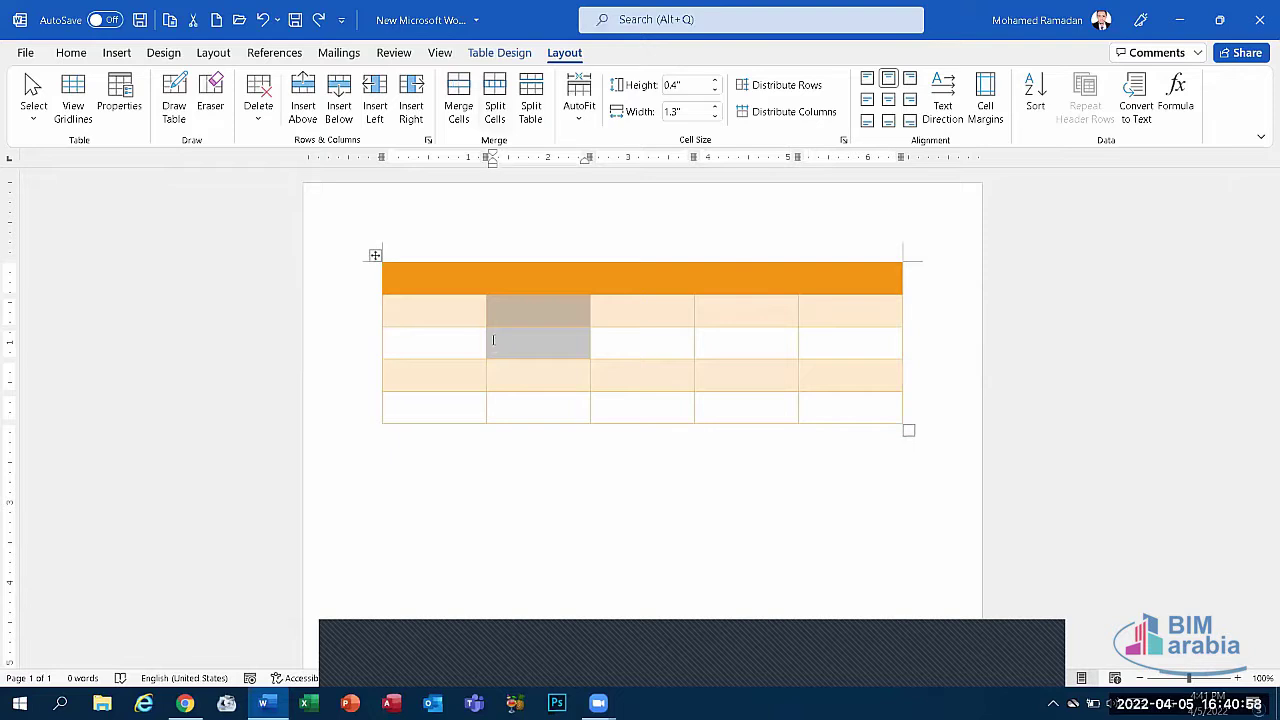
click(436, 344)
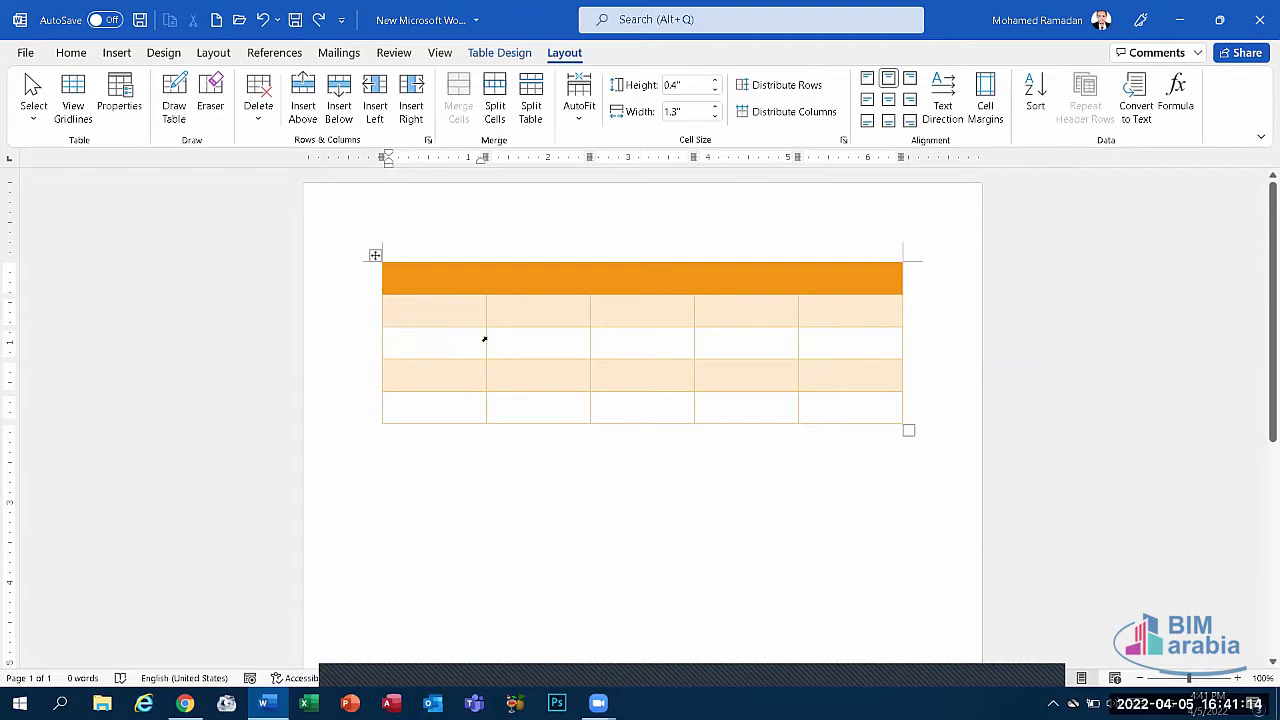
Step: Split the orange table into two tables at the selected row
click(532, 93)
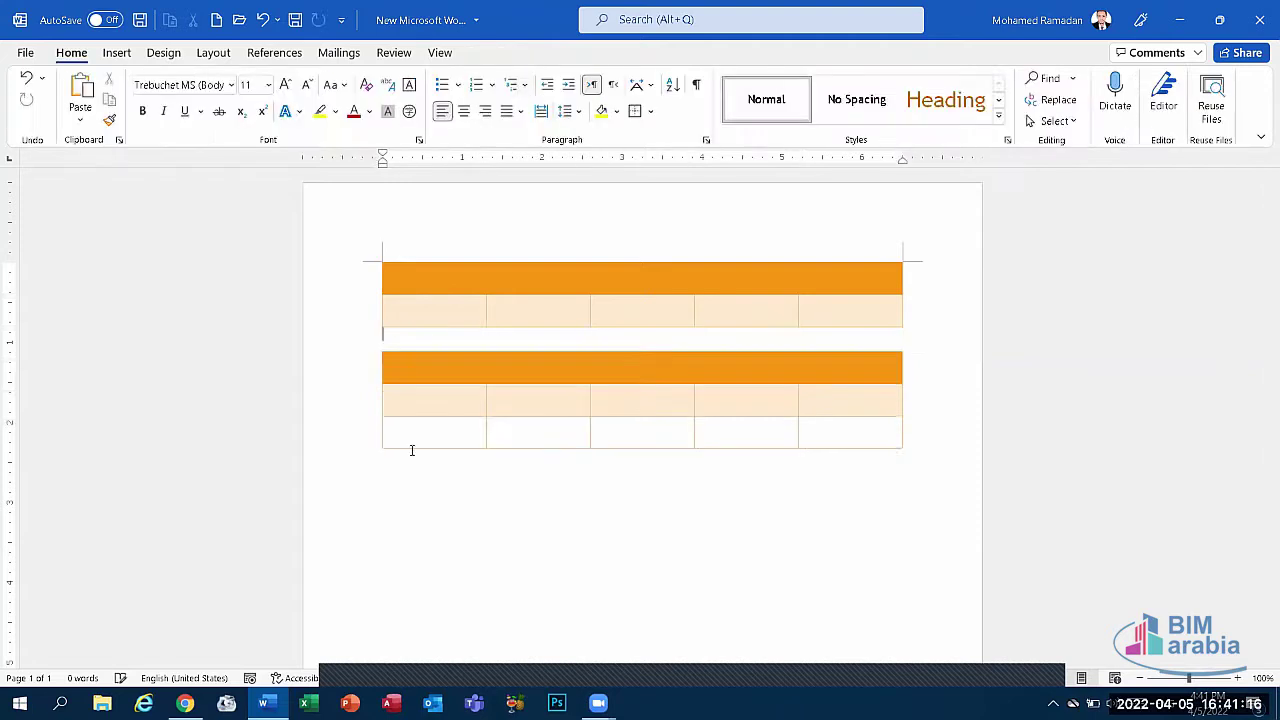
drag(374, 366, 374, 451)
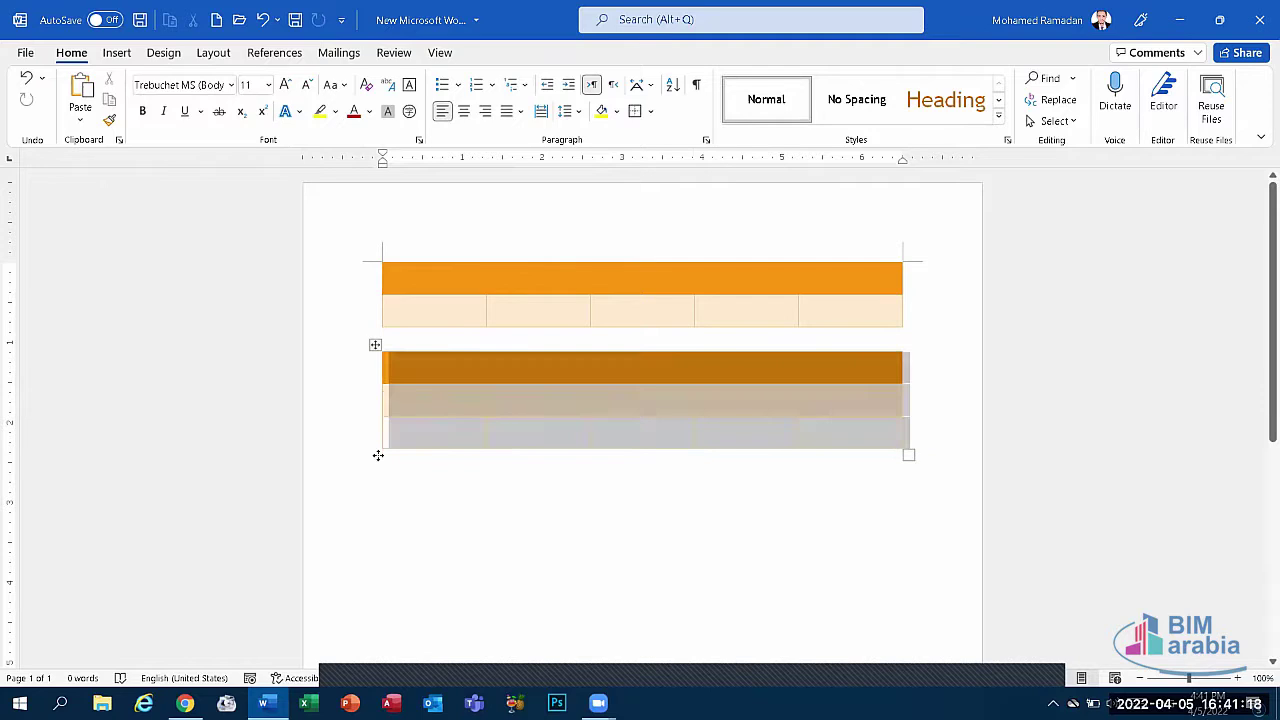
click(417, 343)
Step: Delete the empty paragraph between the two tables so they rejoin into one
key(Return)
click(434, 306)
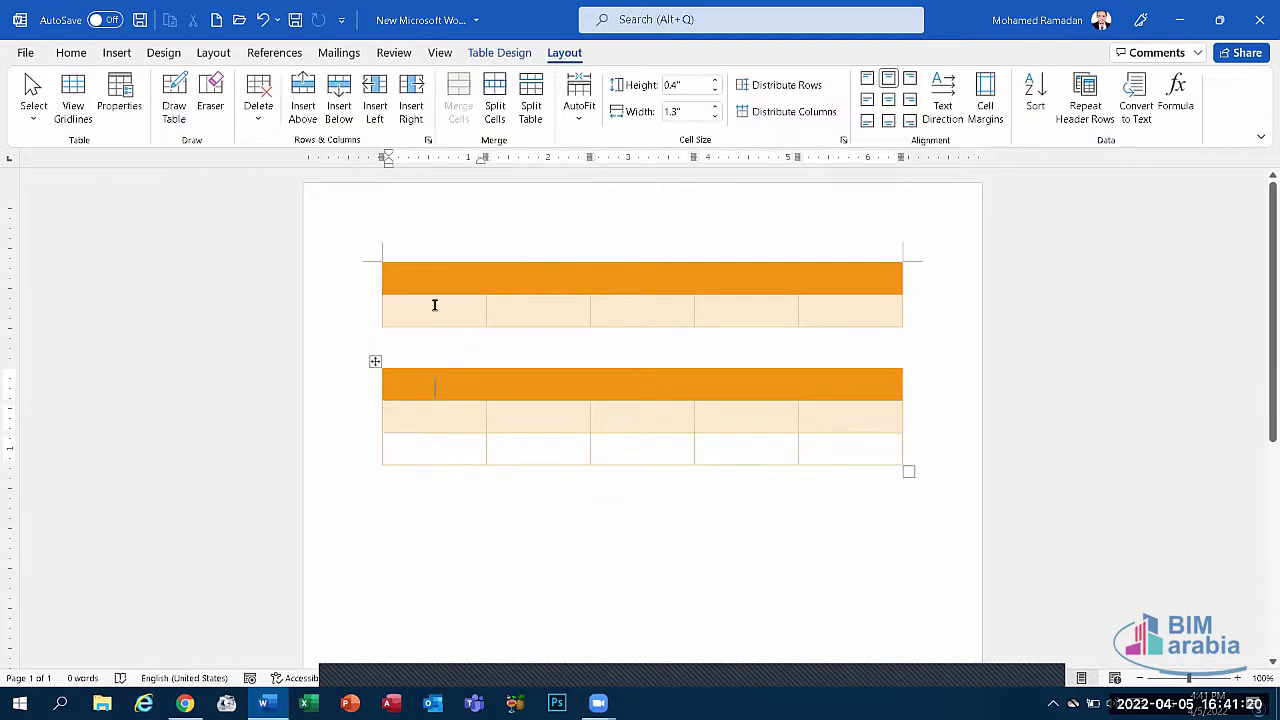
click(446, 350)
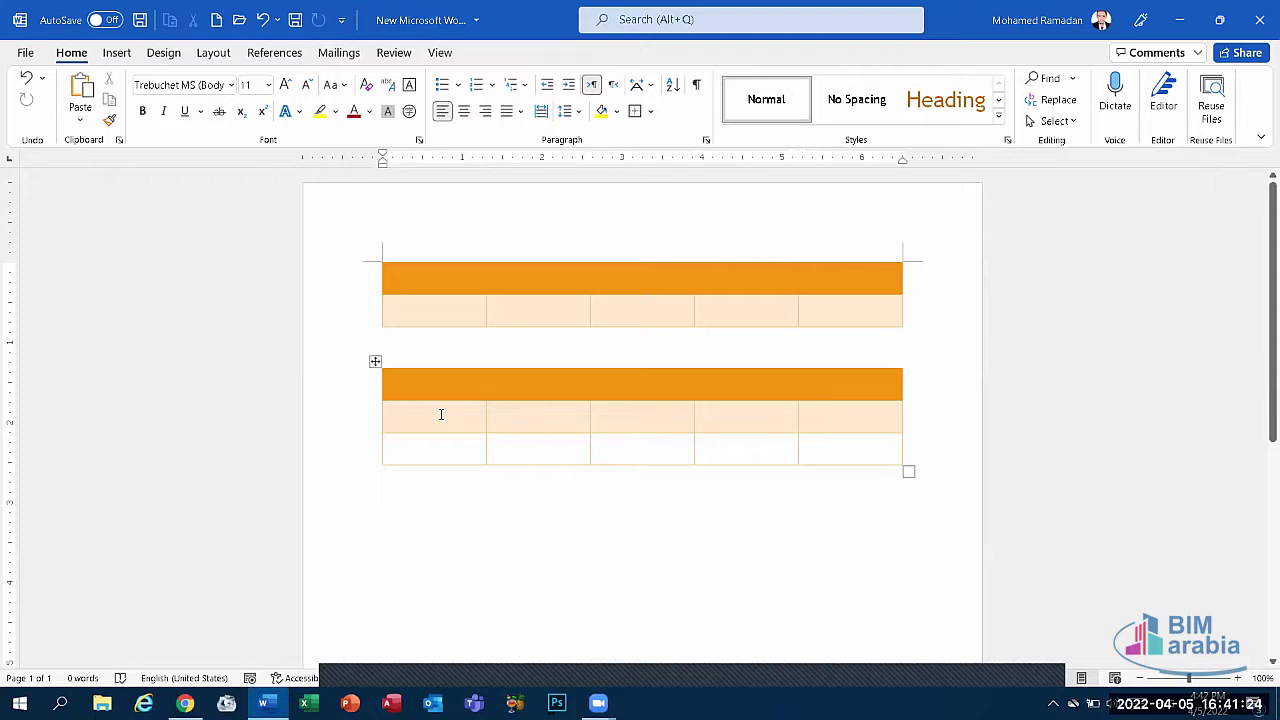
key(Delete)
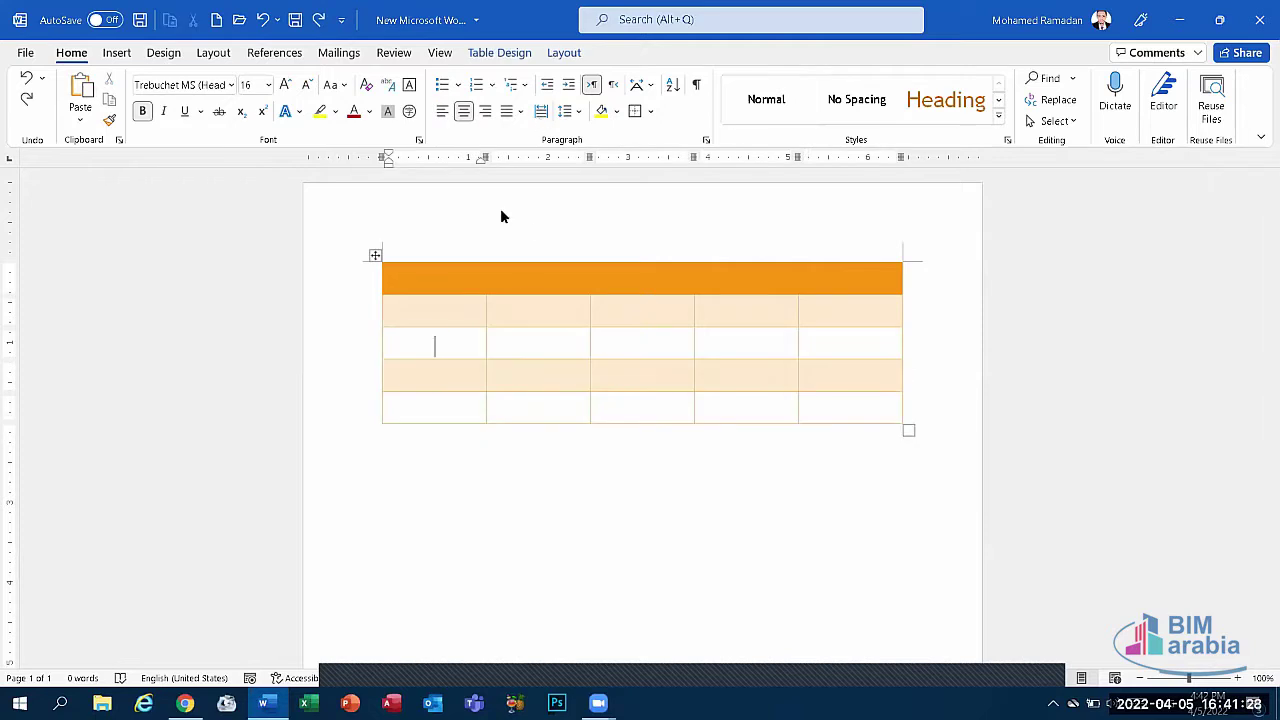
key(alt+j)
key(l)
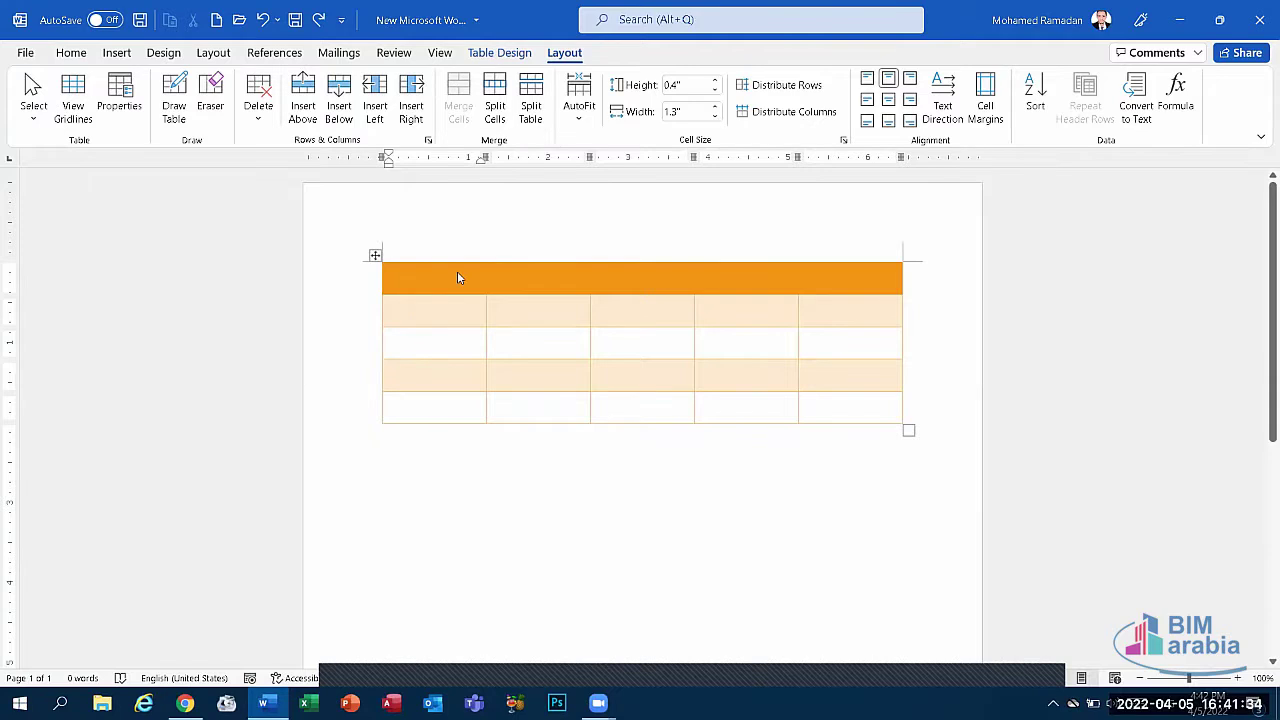
Step: Split the third row's first cell into 2 columns and 1 row with Split Cells
key(alt+j)
key(l)
key(p)
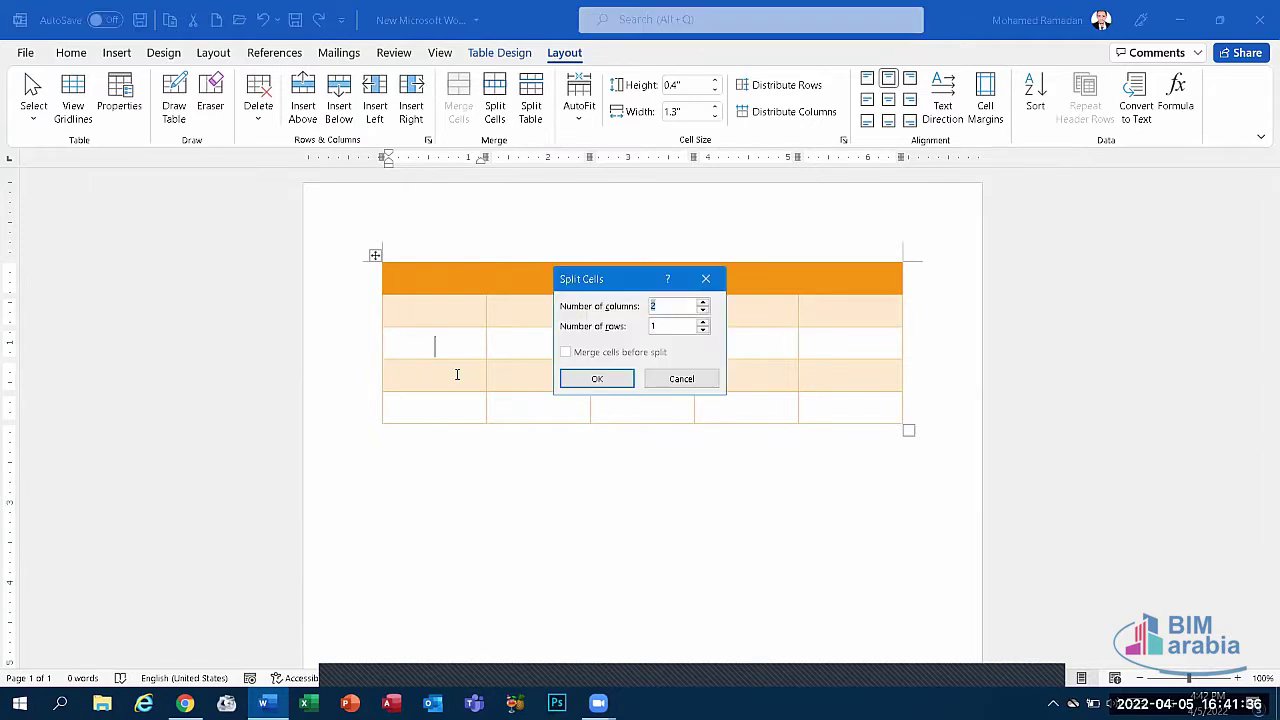
key(Return)
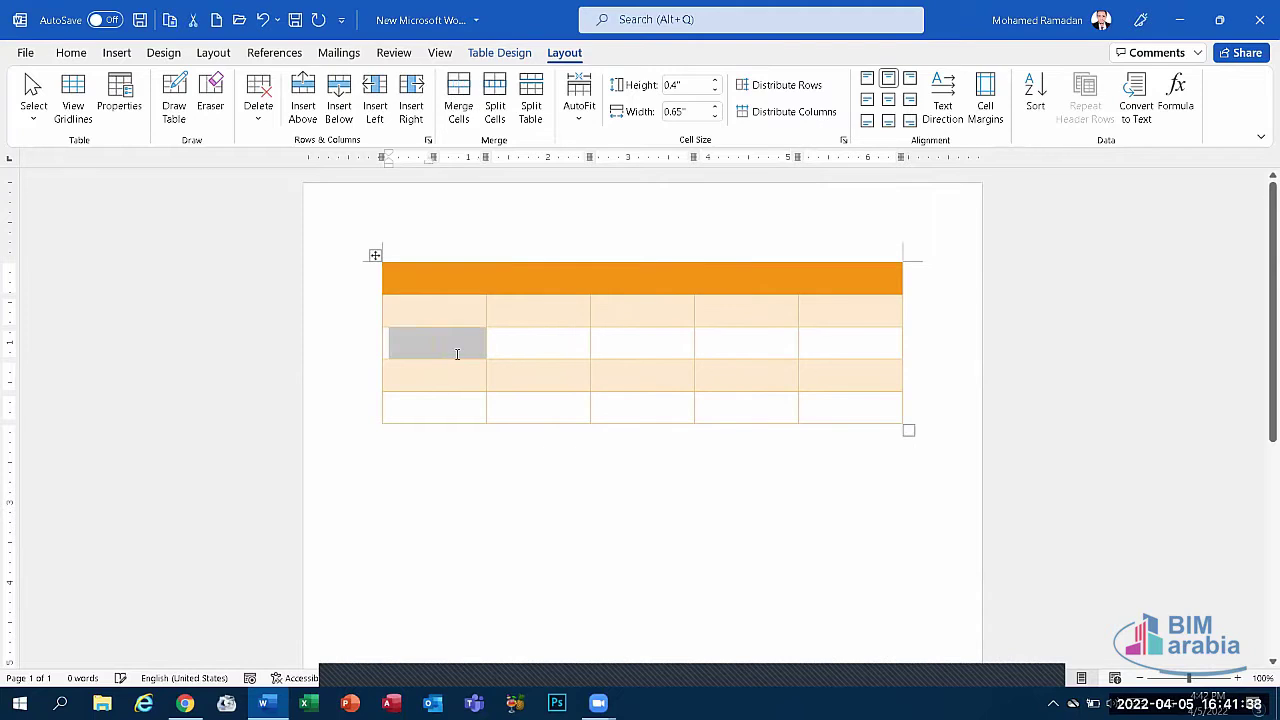
click(457, 354)
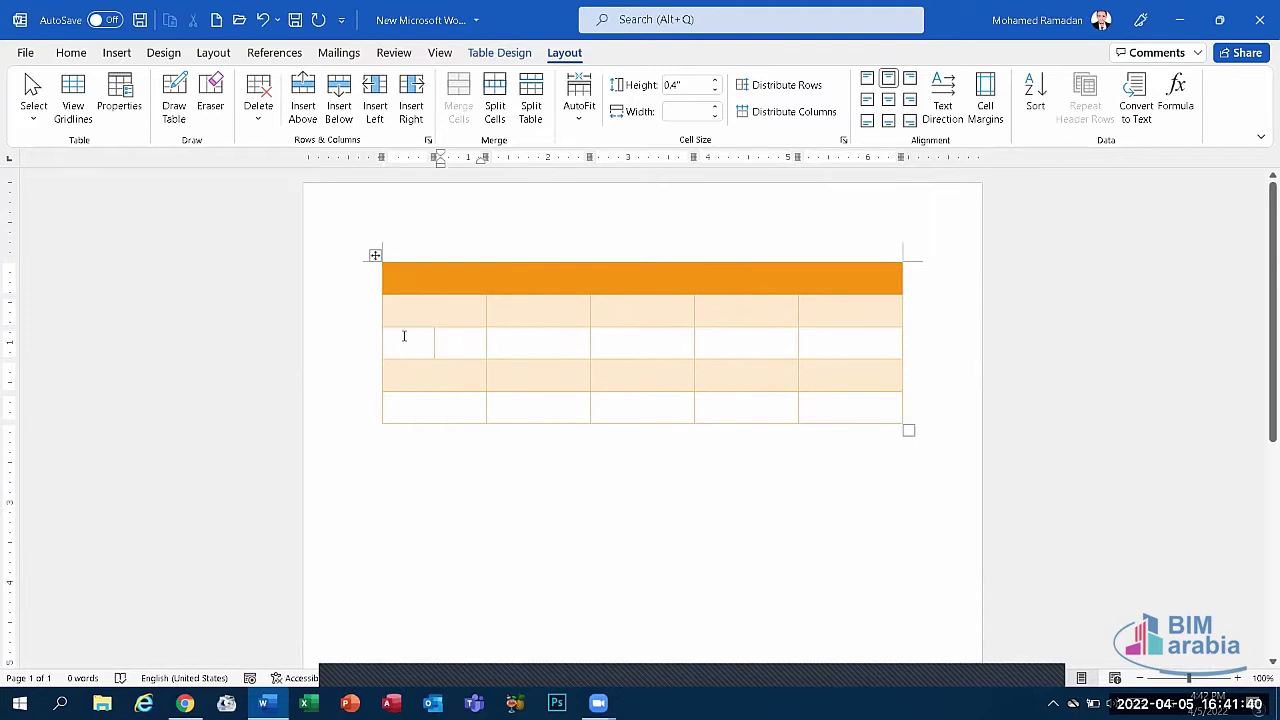
click(583, 127)
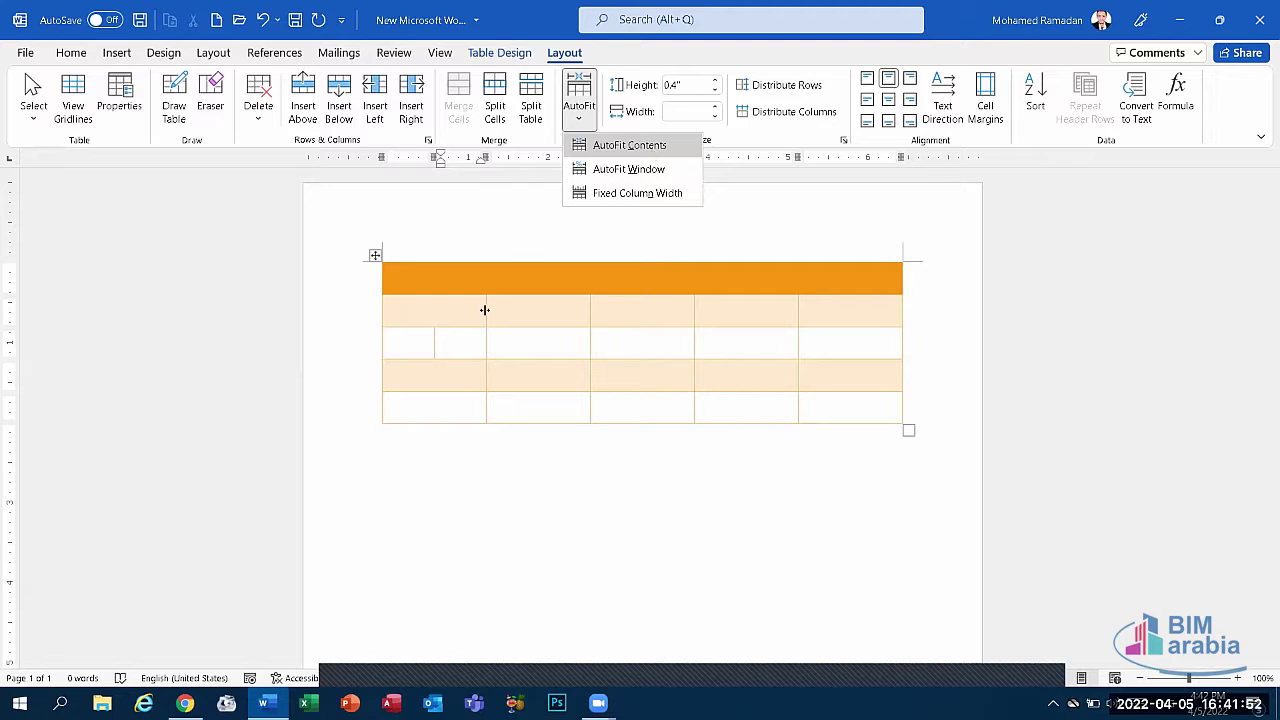
key(Return)
text(vnbvbvvcv)
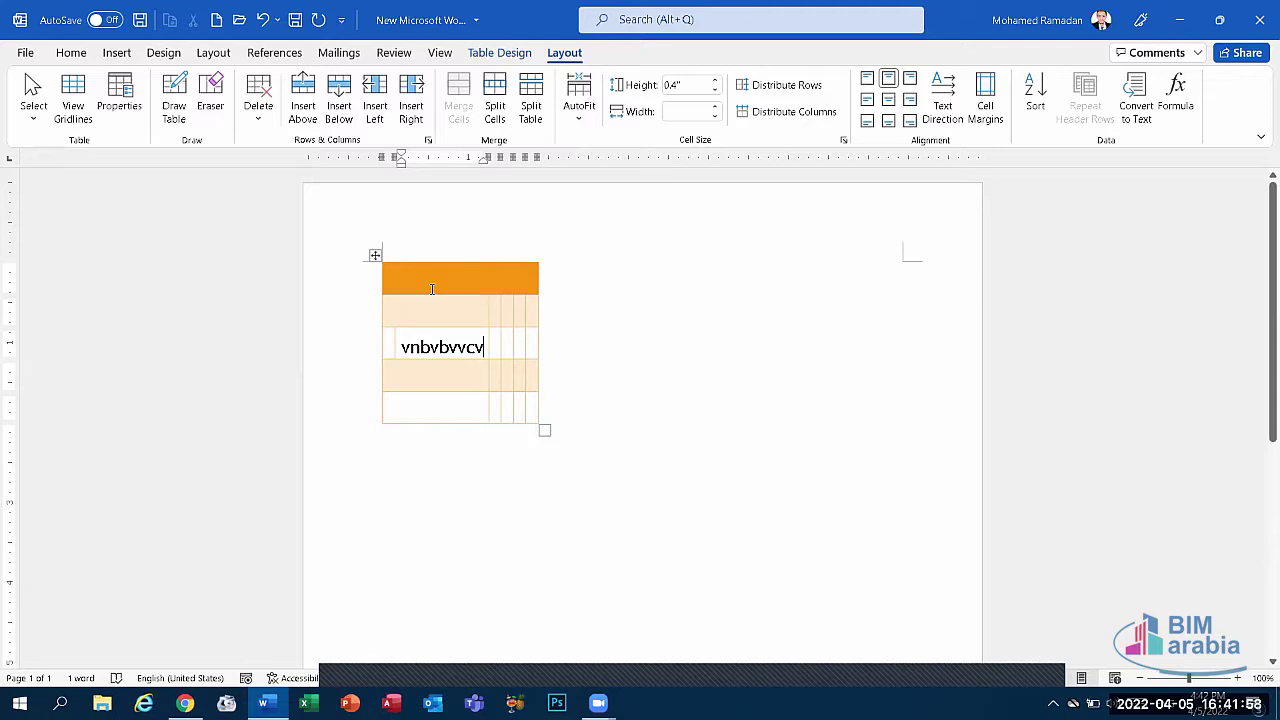
text(ho)
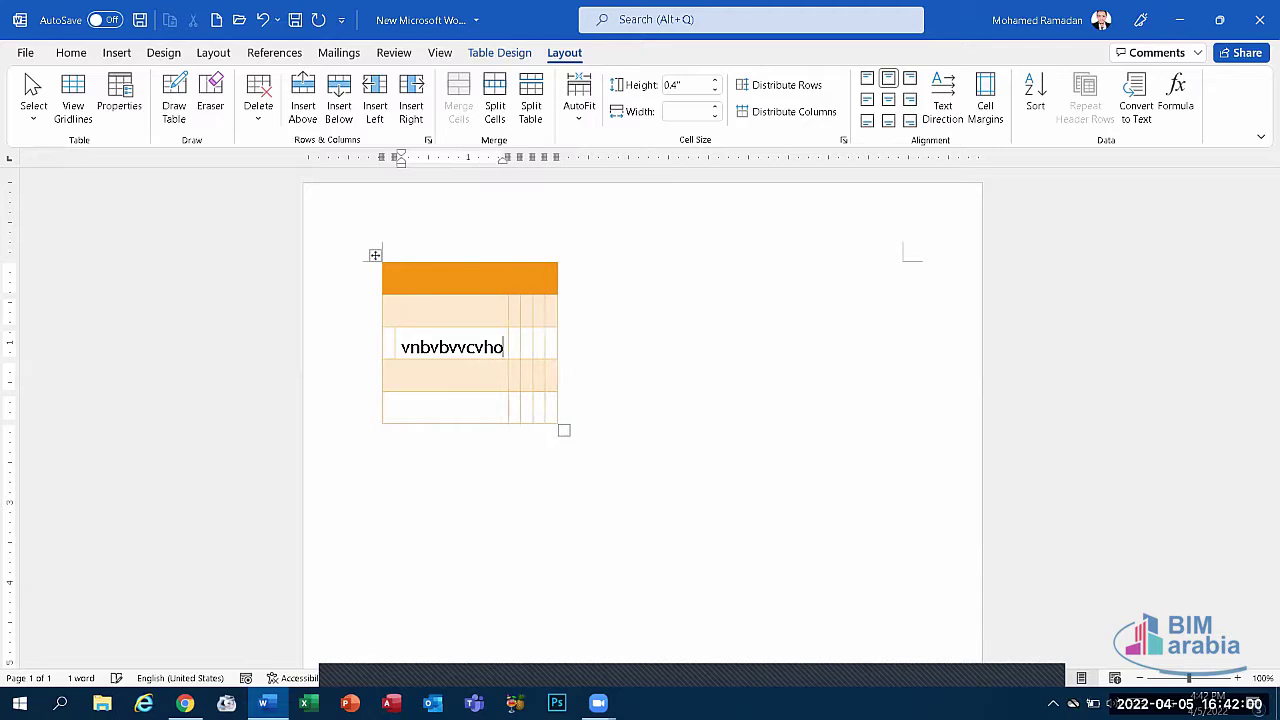
text(lkhlkhlklkhlkhlh)
key(ctrl+z)
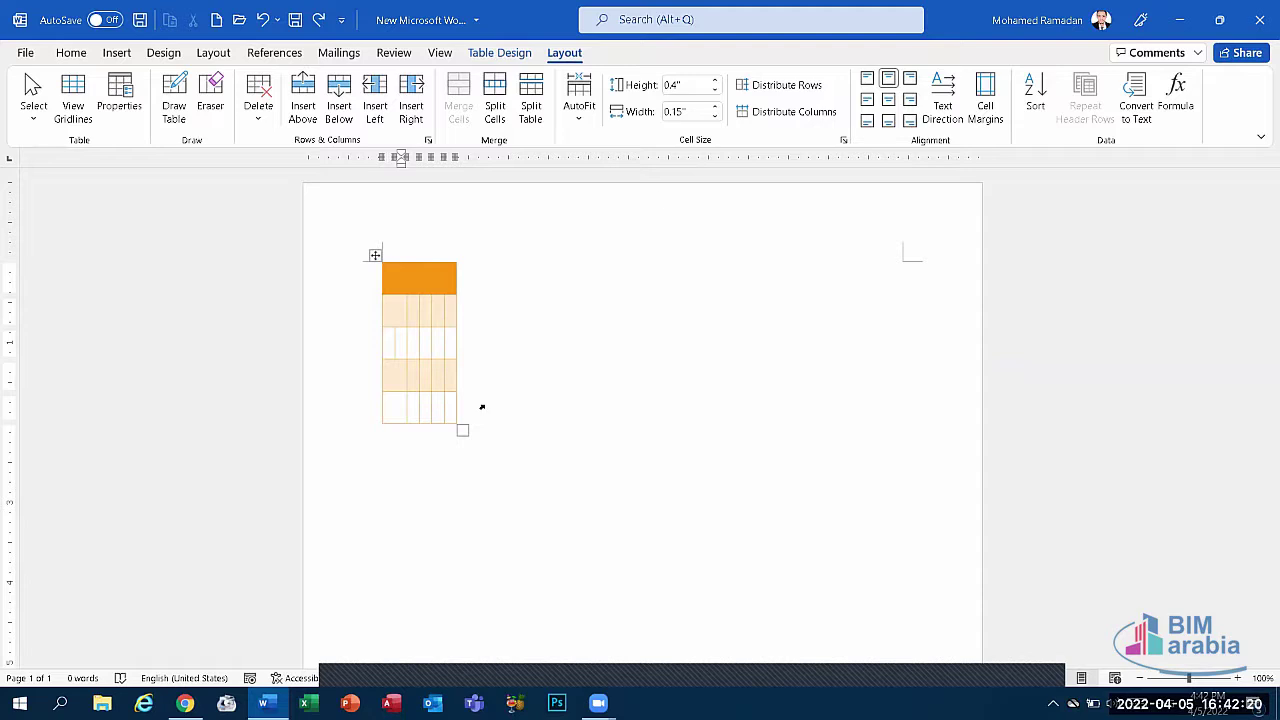
key(ctrl+z)
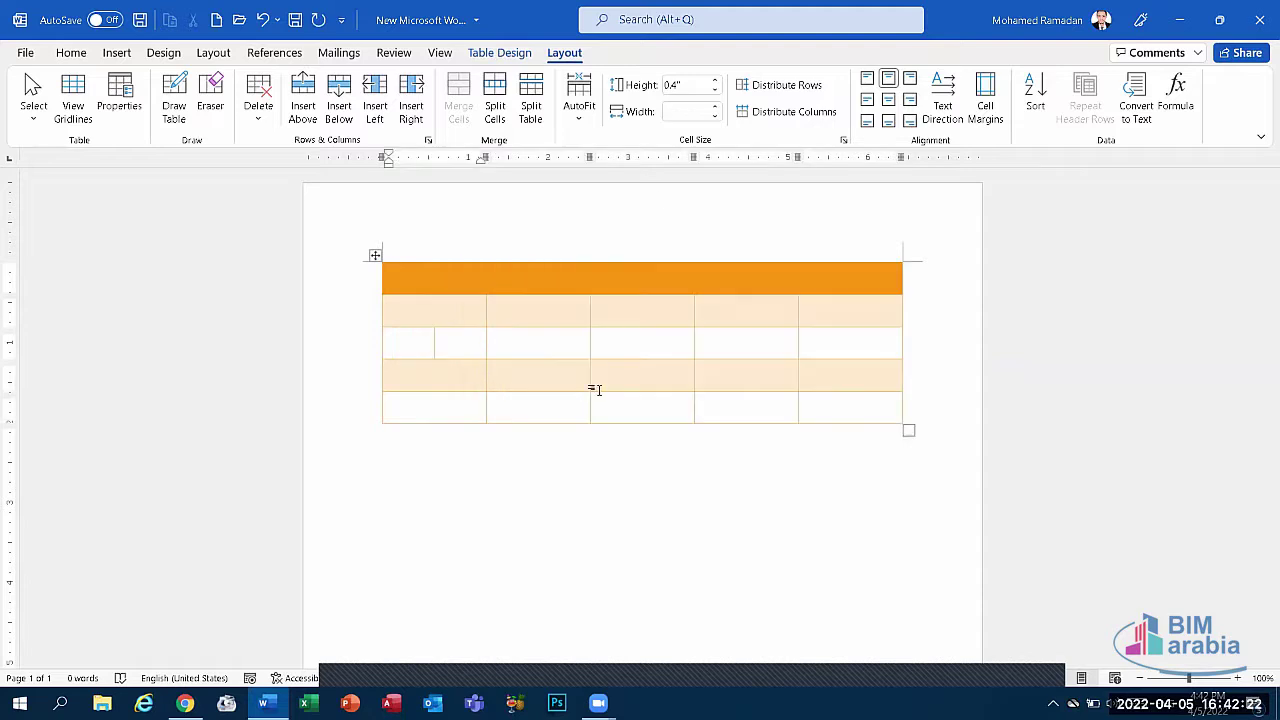
Step: Restore the taller header row, nudge a column border, then distribute rows and columns evenly
key(ctrl+z)
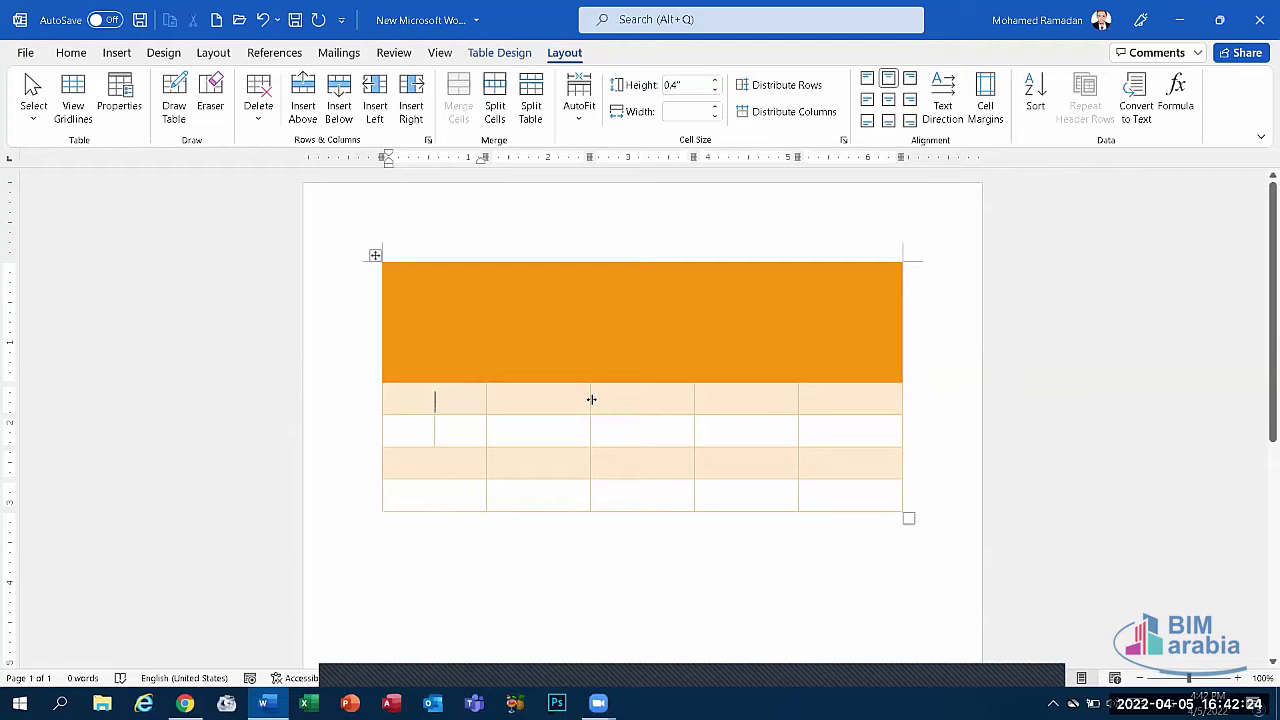
drag(591, 400, 609, 399)
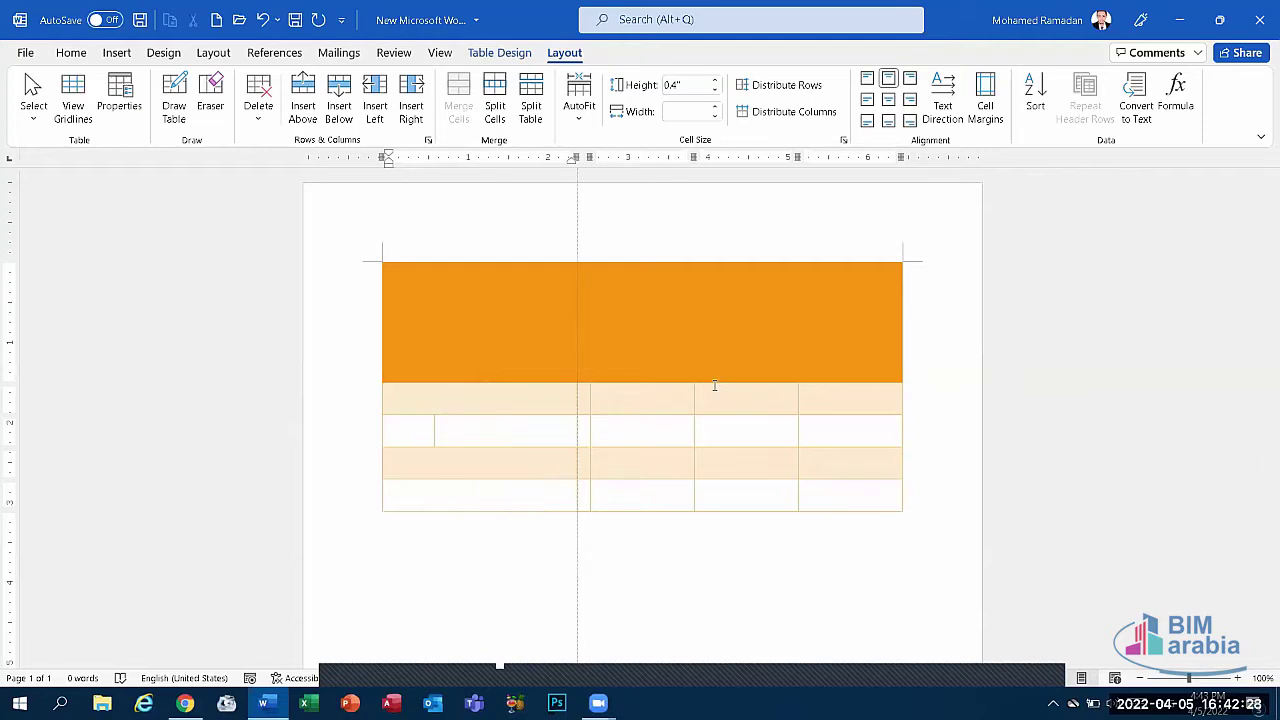
drag(715, 385, 713, 386)
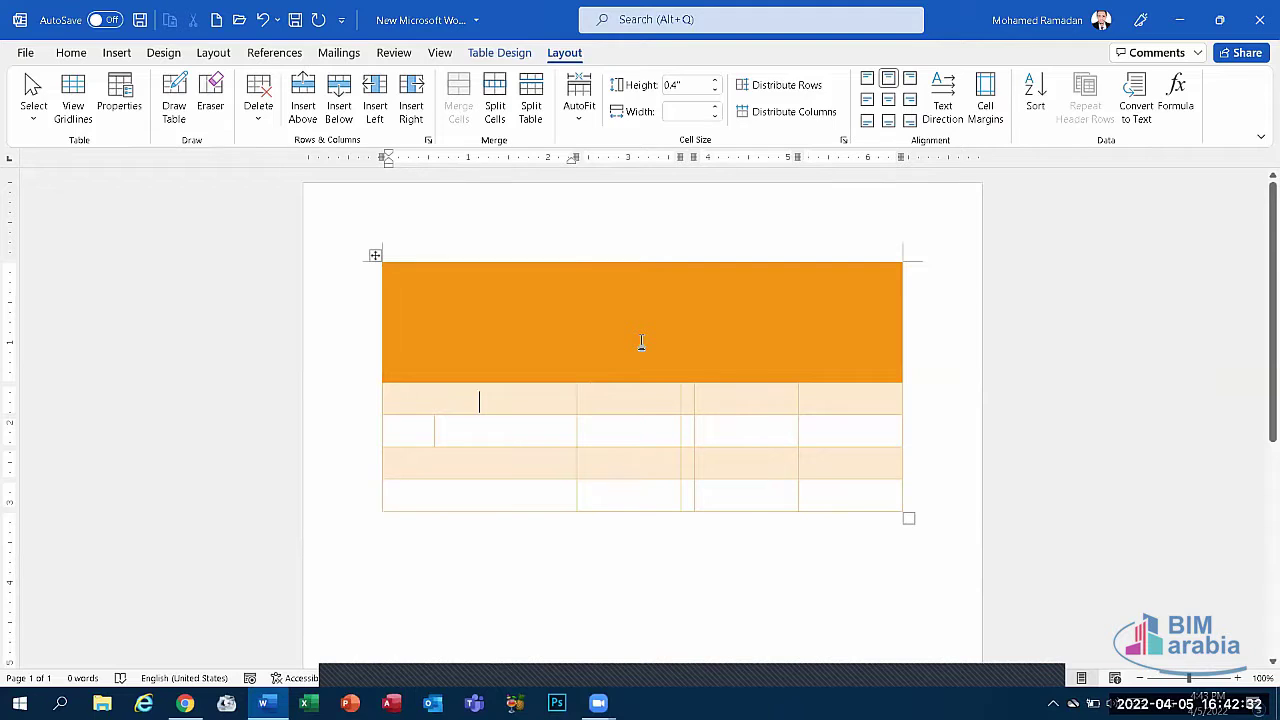
click(792, 87)
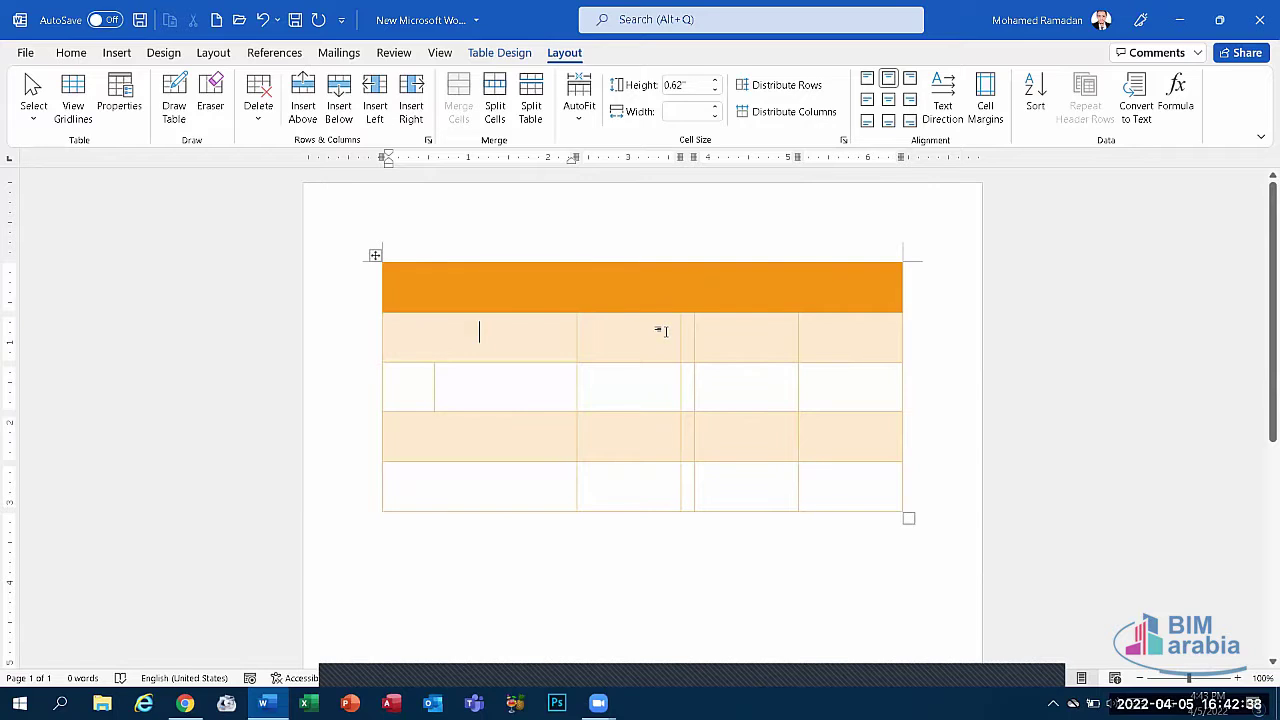
click(806, 112)
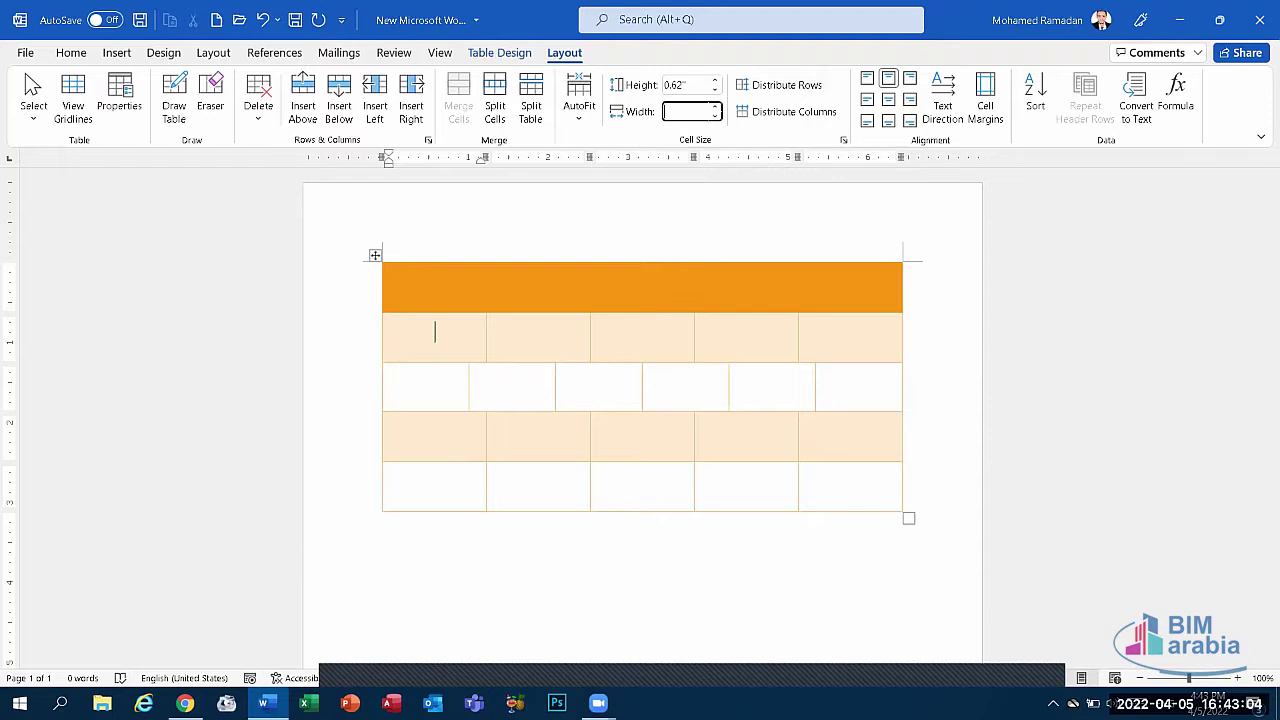
Step: Type 'mohamed' in the orange header row, try middle alignments, and make the row taller
click(692, 284)
text(mo)
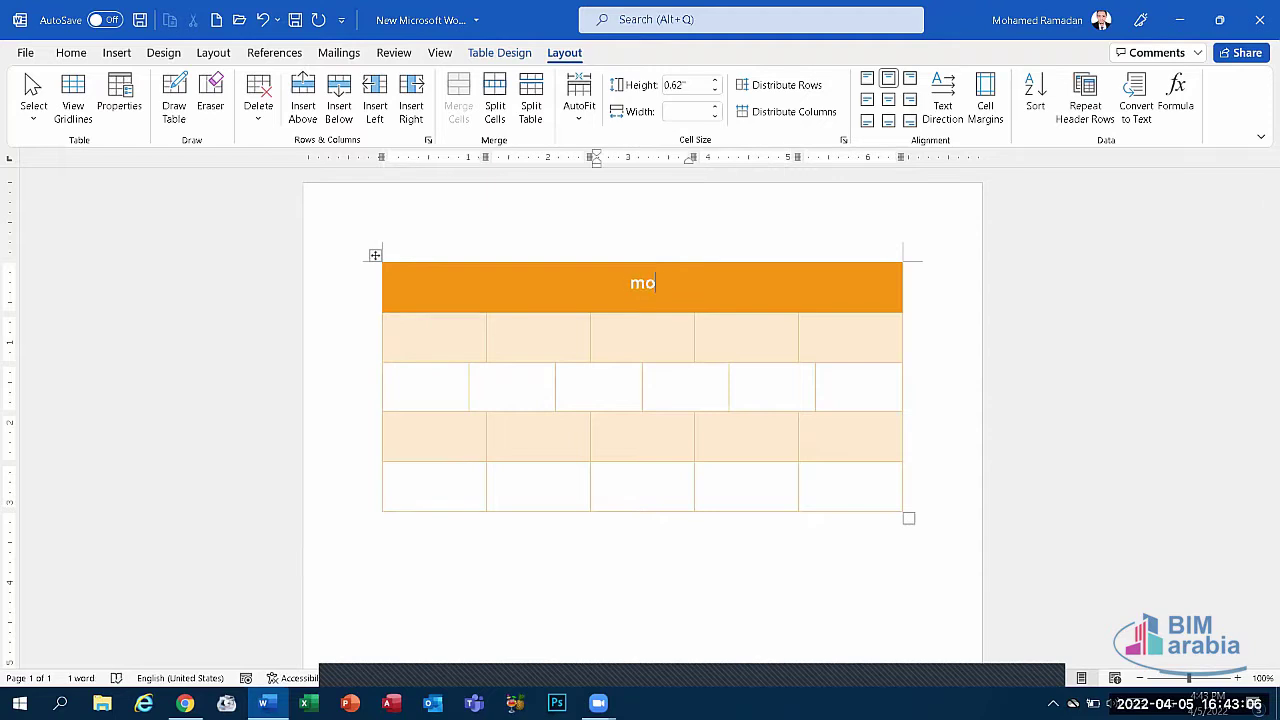
text(hamed)
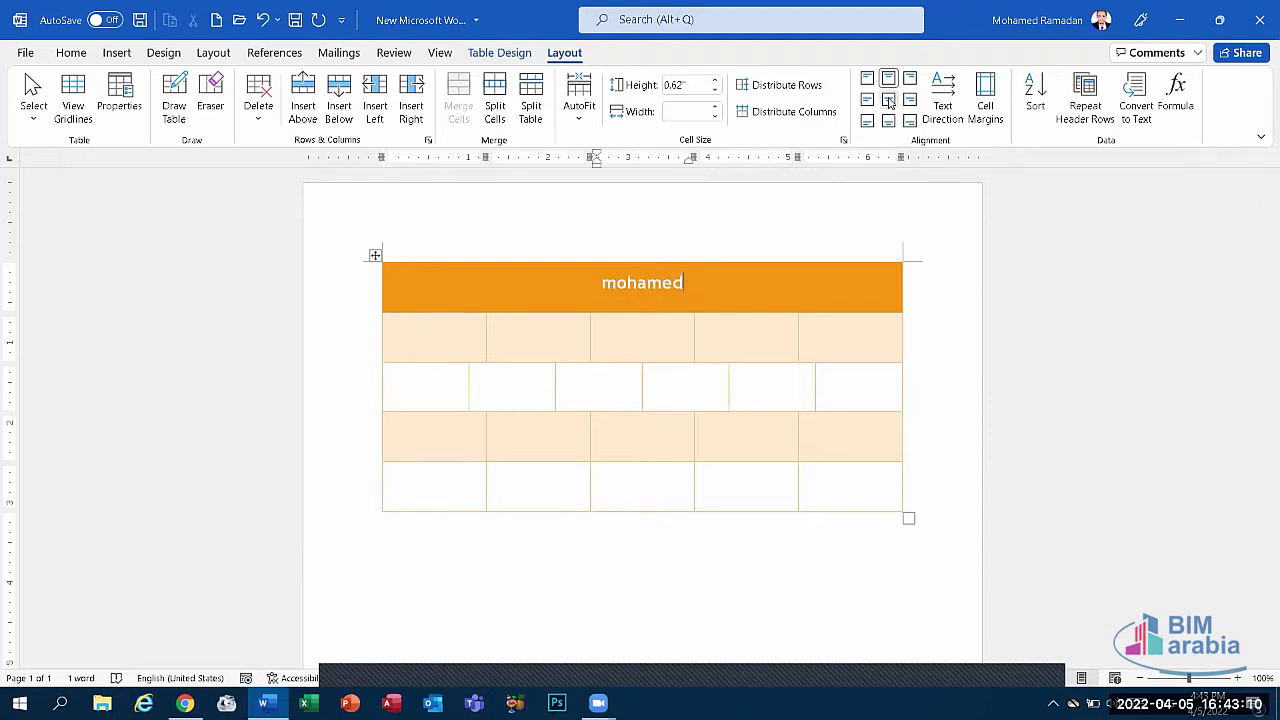
click(889, 103)
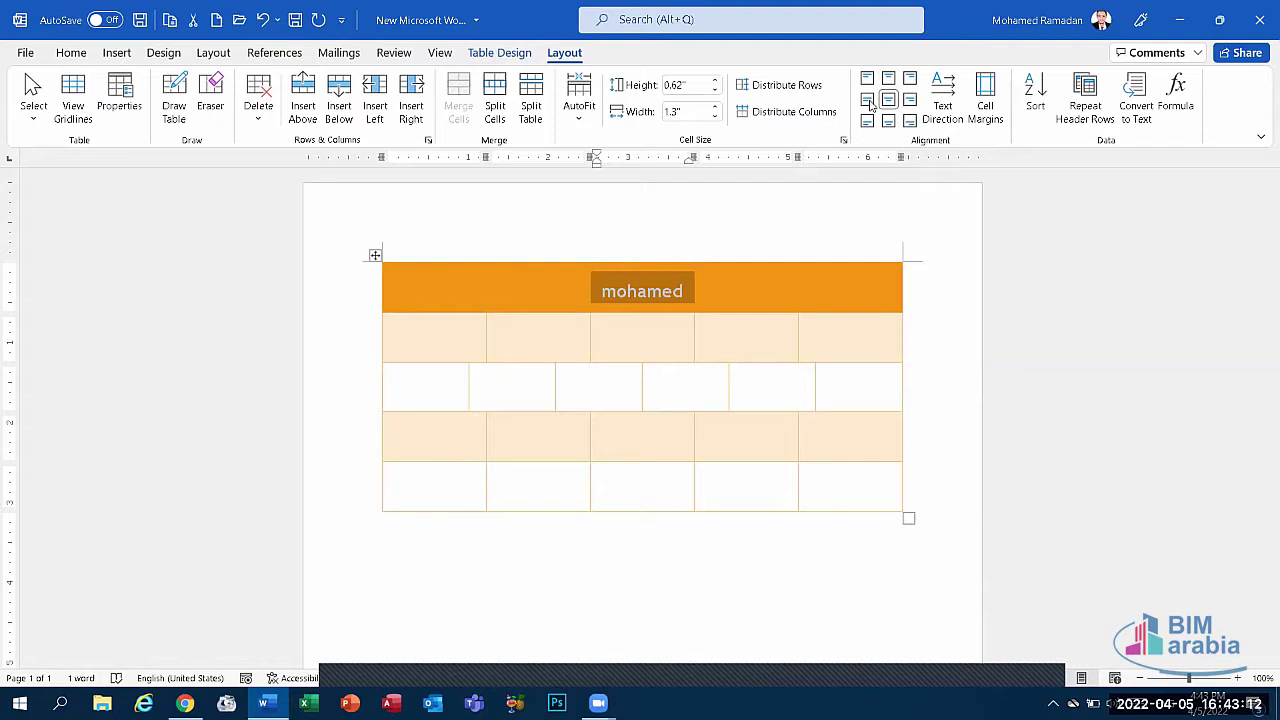
click(868, 101)
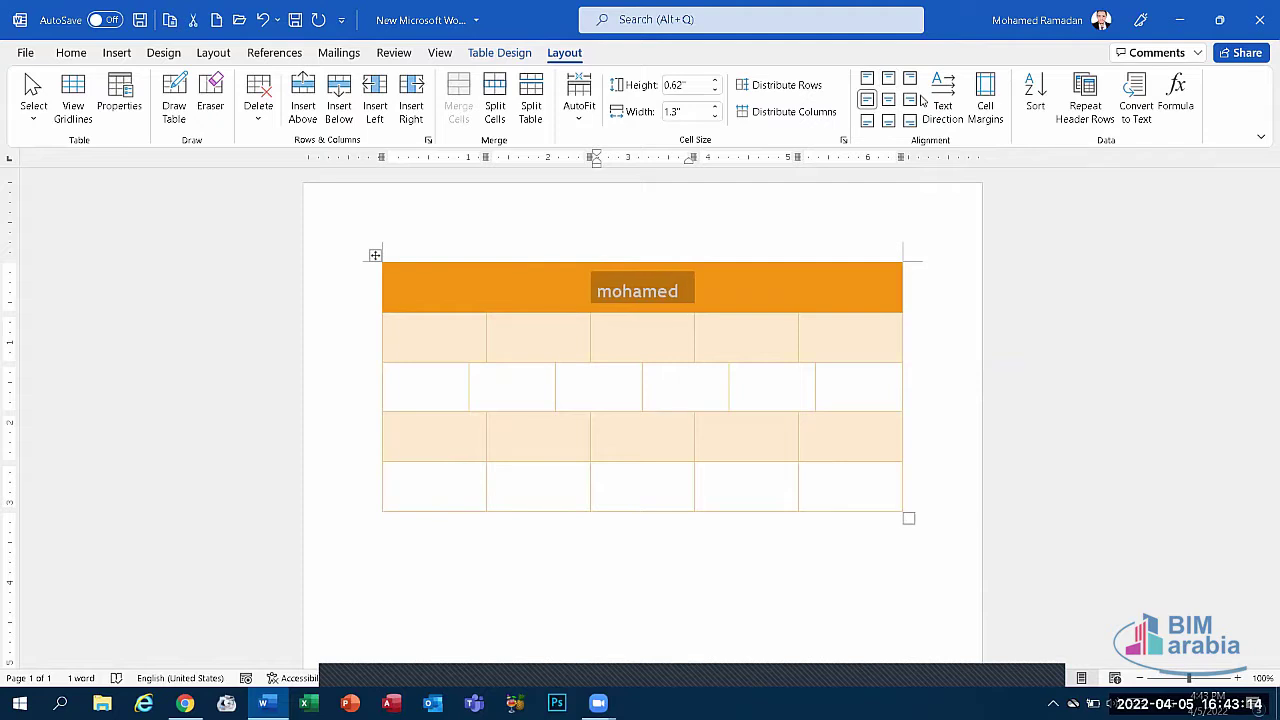
key(ctrl+r)
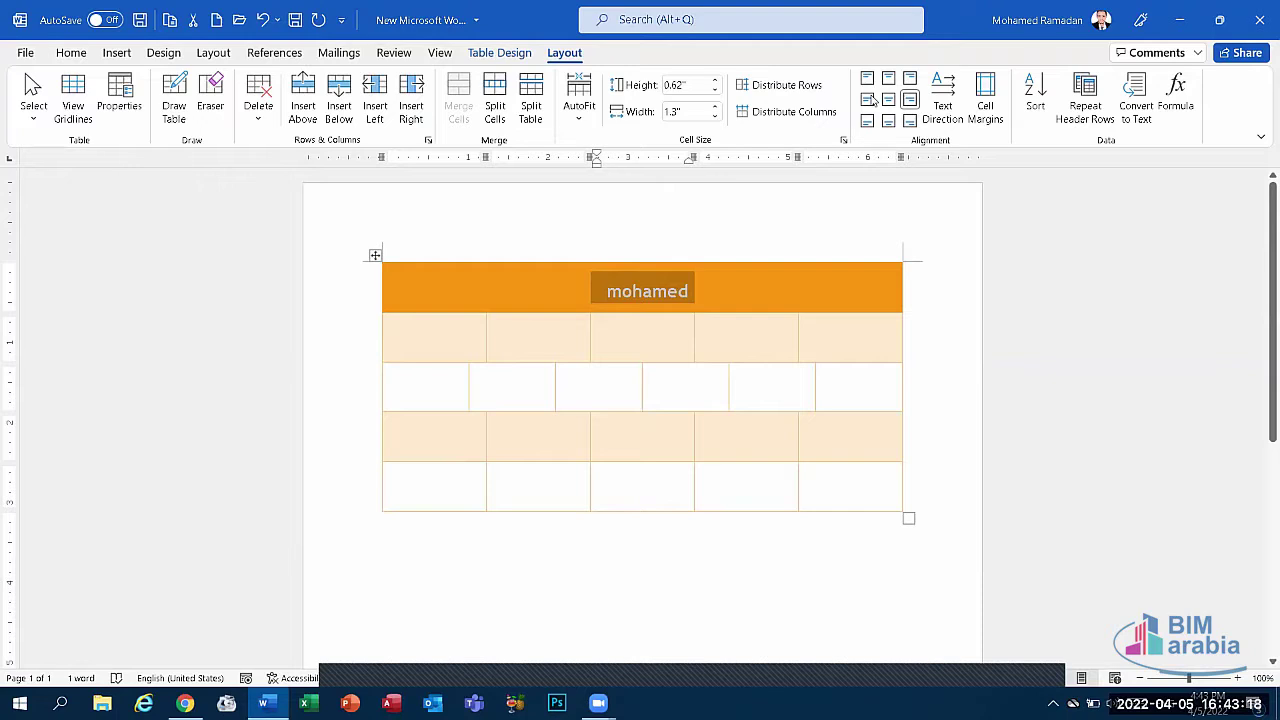
key(Return)
key(Return)
key(Return)
key(Return)
key(Return)
key(Return)
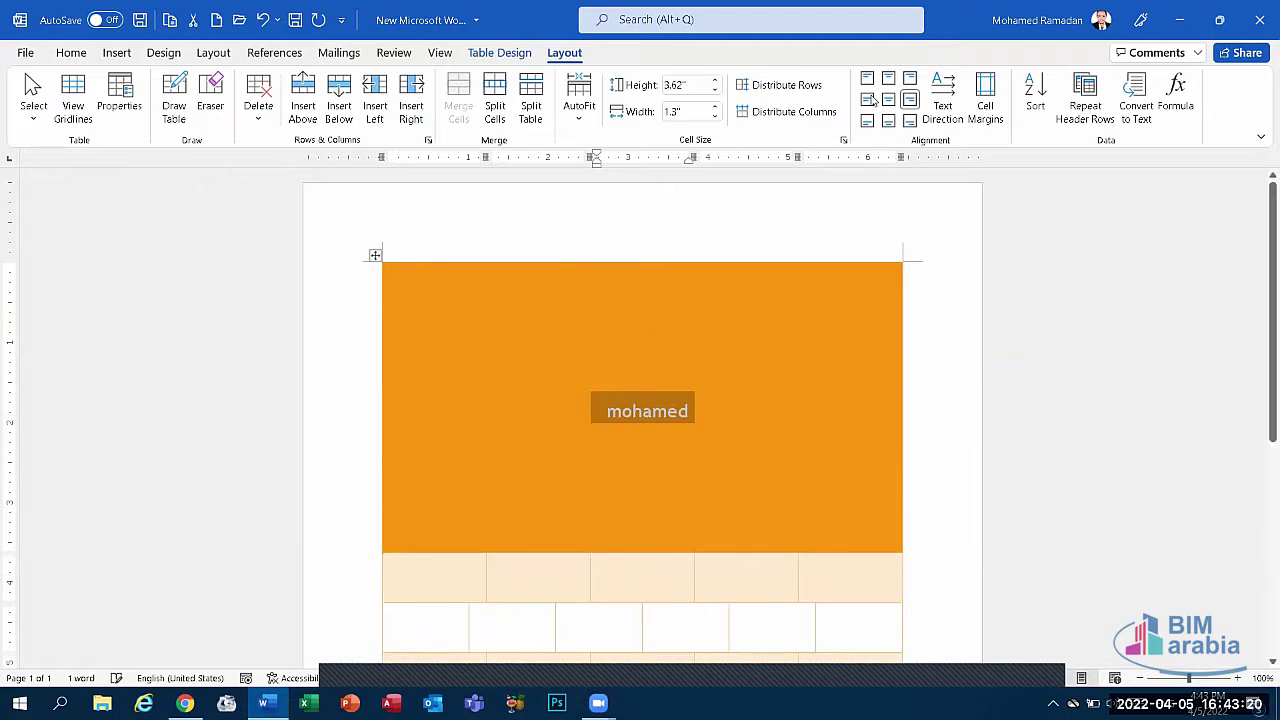
Step: Try top and middle alignments, settle on bottom centre, and turn the header text vertical
click(868, 100)
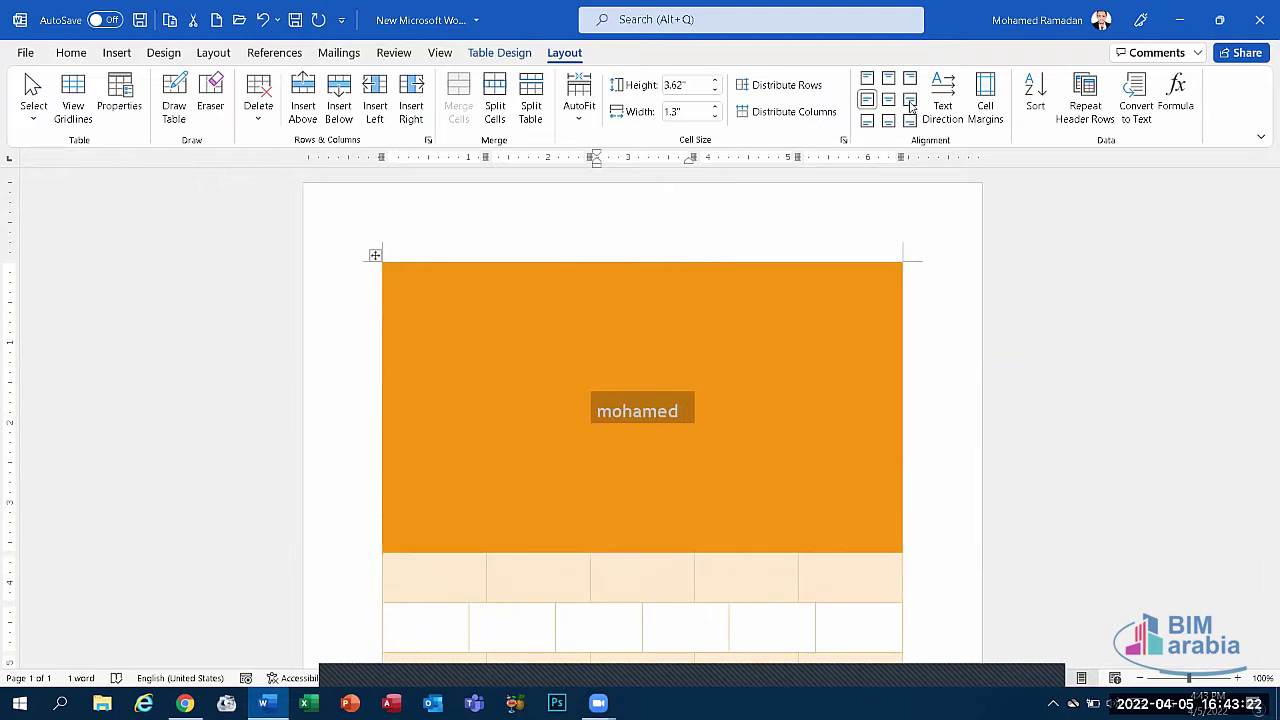
click(888, 100)
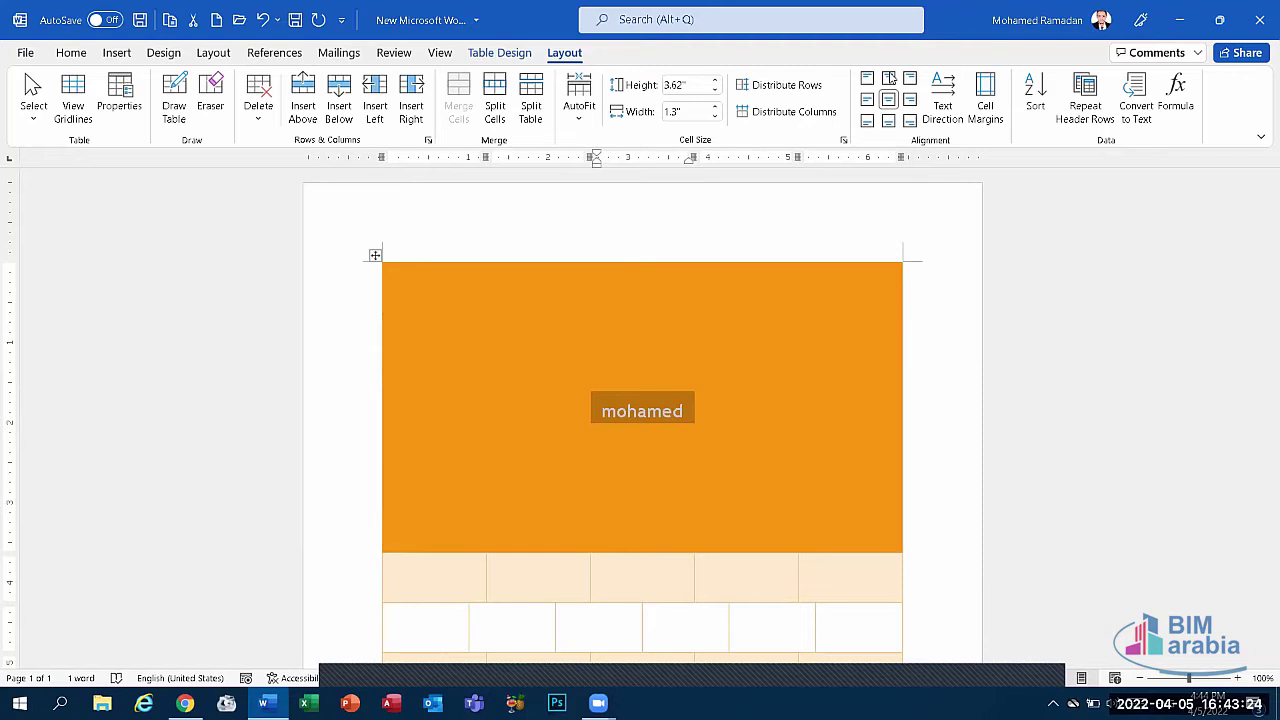
click(889, 78)
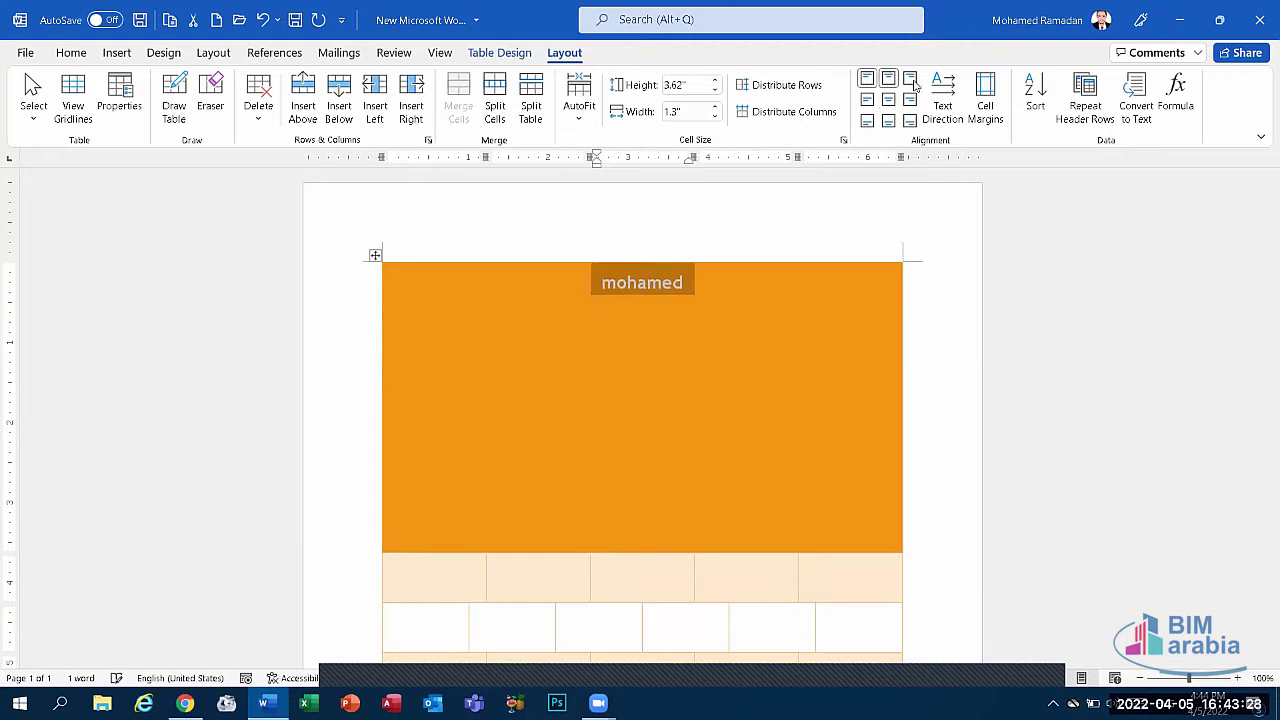
click(868, 79)
click(910, 80)
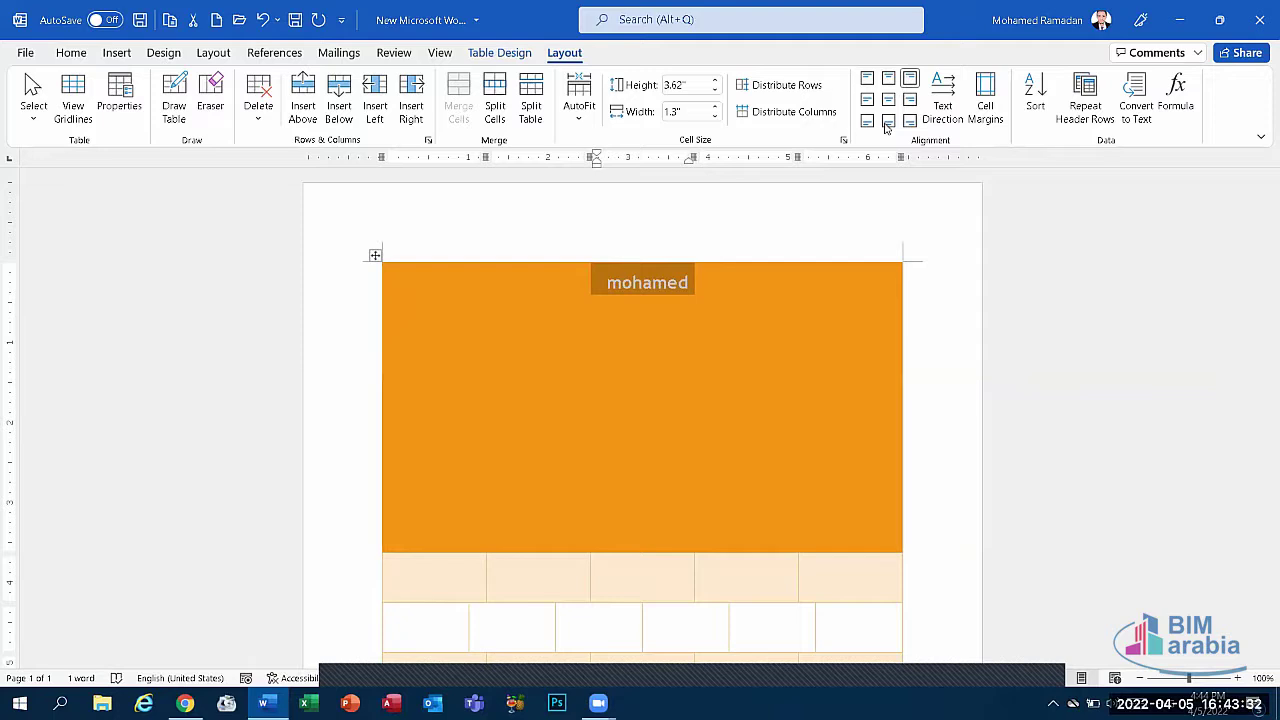
click(888, 121)
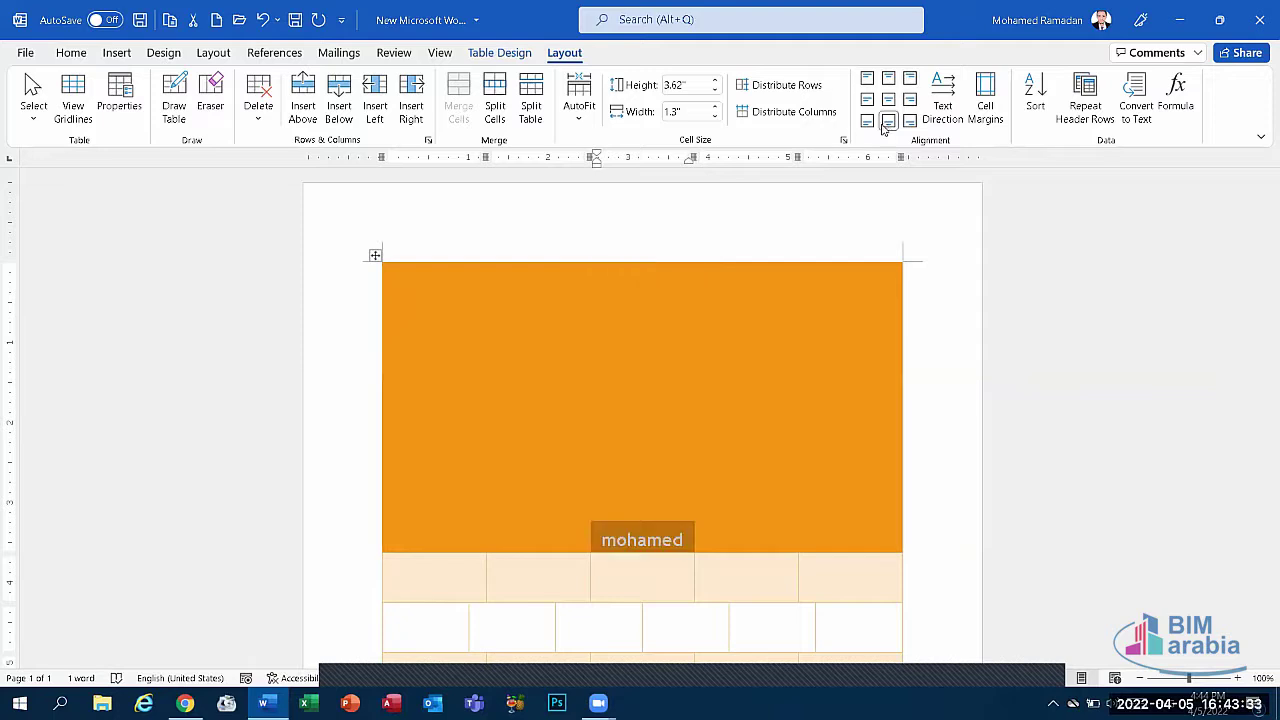
click(944, 107)
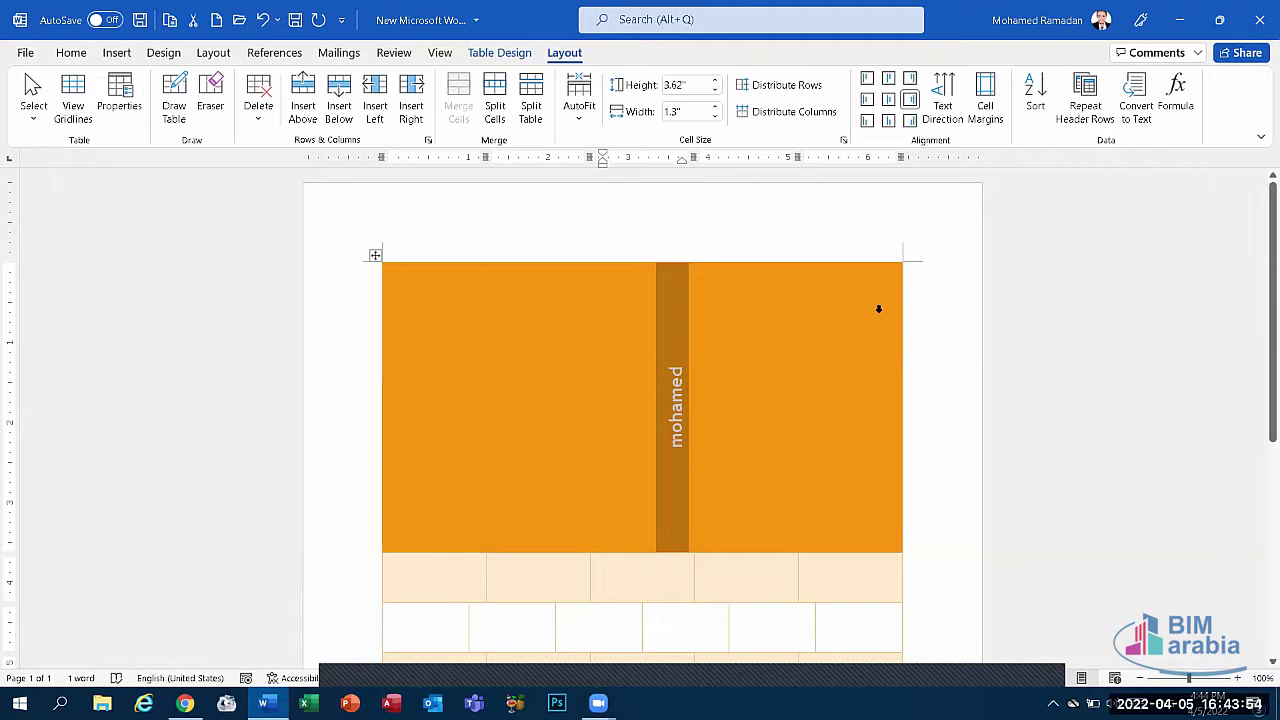
Step: Undo and redo the column change, then select the whole table
key(ctrl+z)
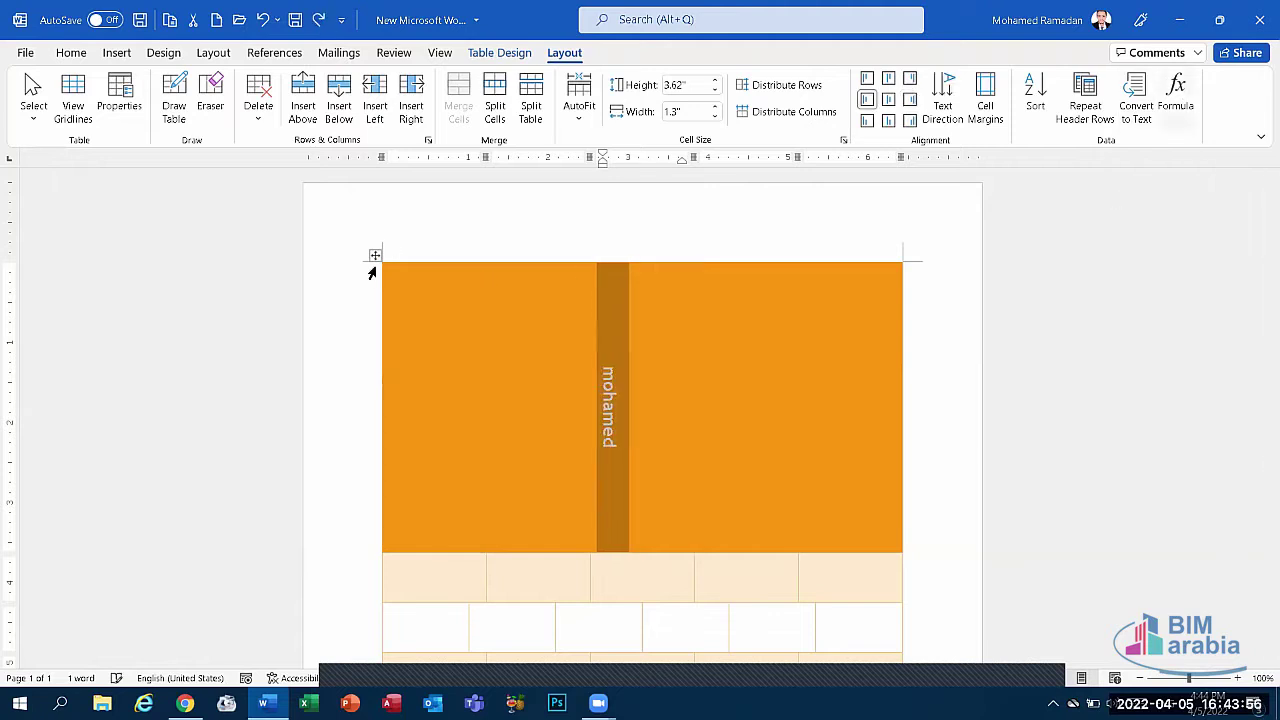
key(ctrl+y)
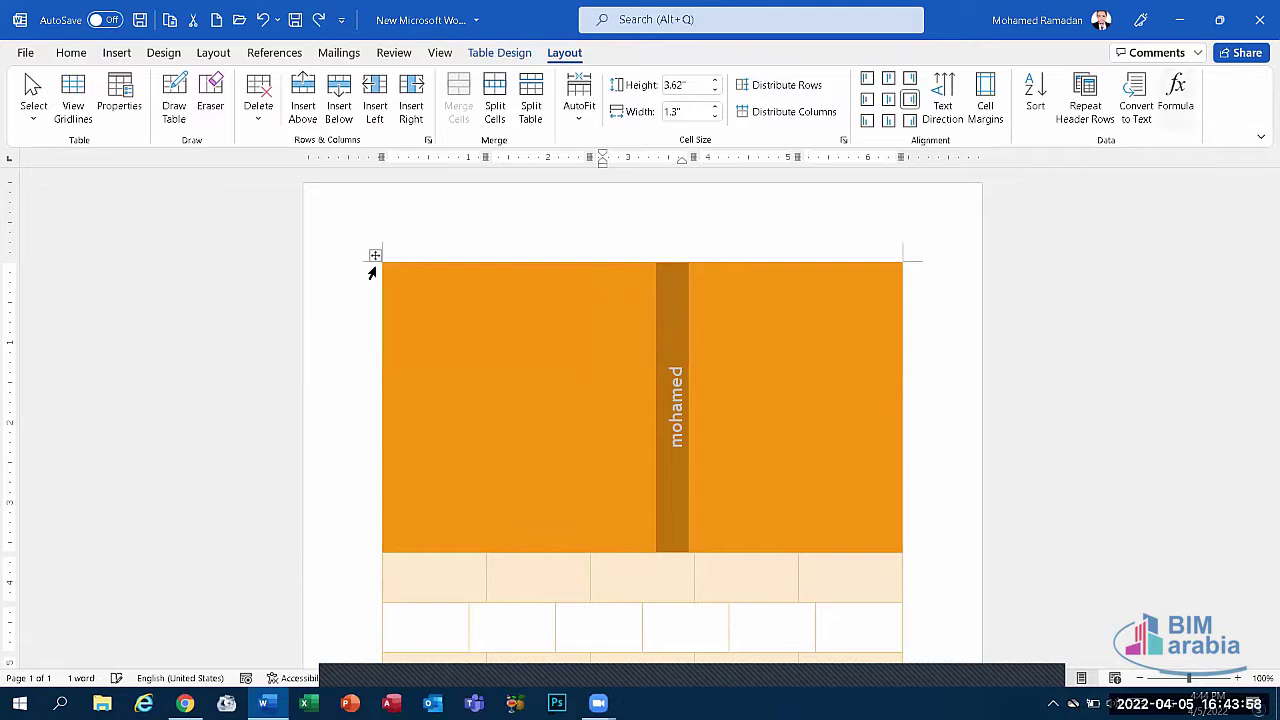
key(ctrl+a)
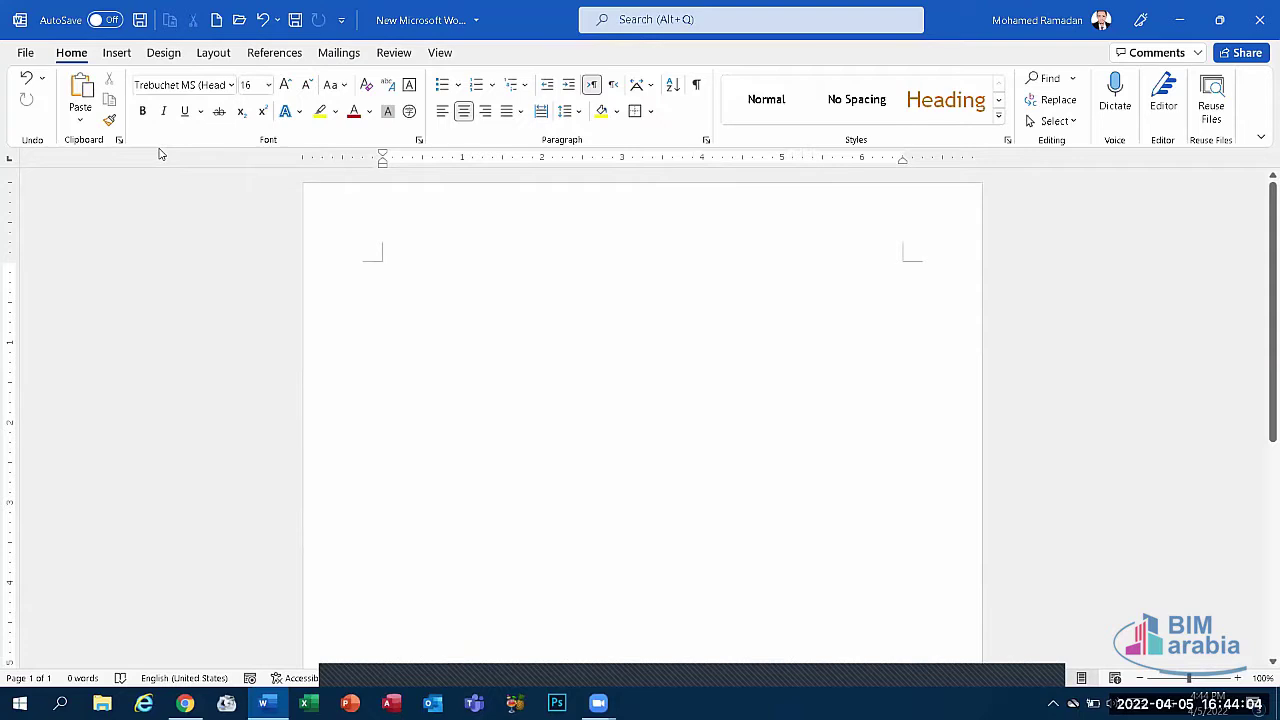
Step: Paste the oval-framed photo with Arabic subtitles onto the emptied page
click(116, 52)
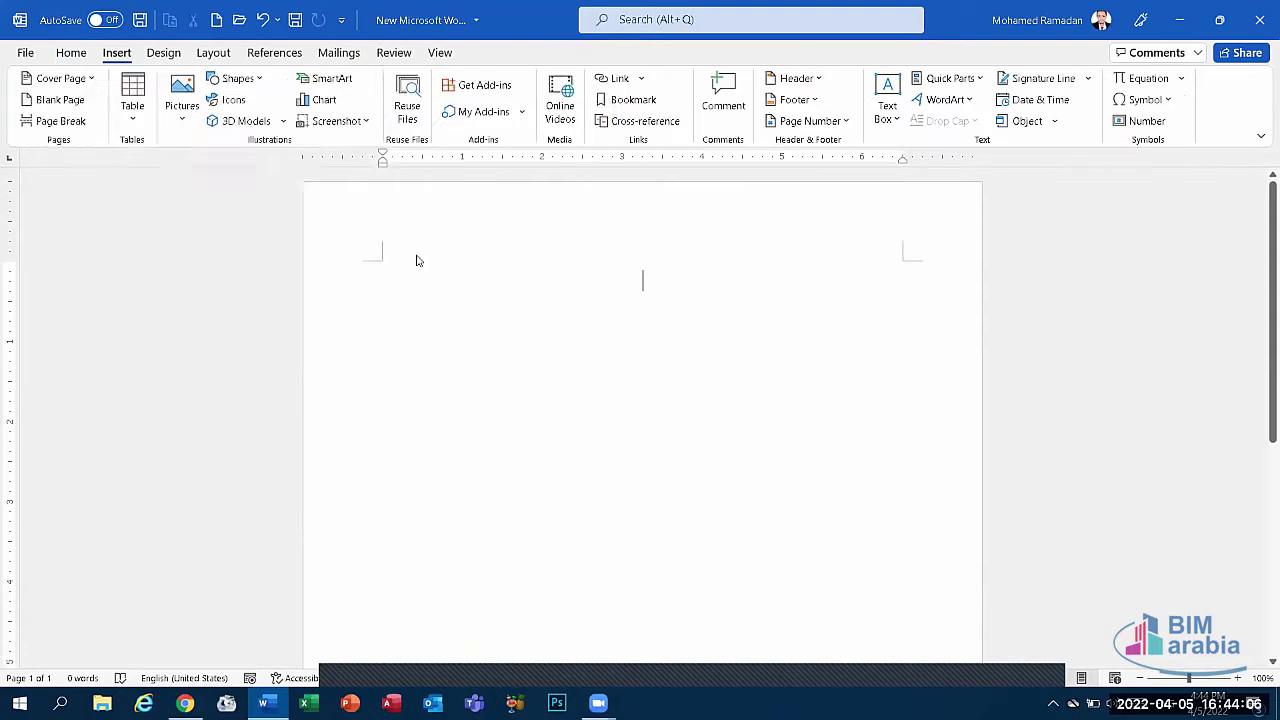
key(ctrl+v)
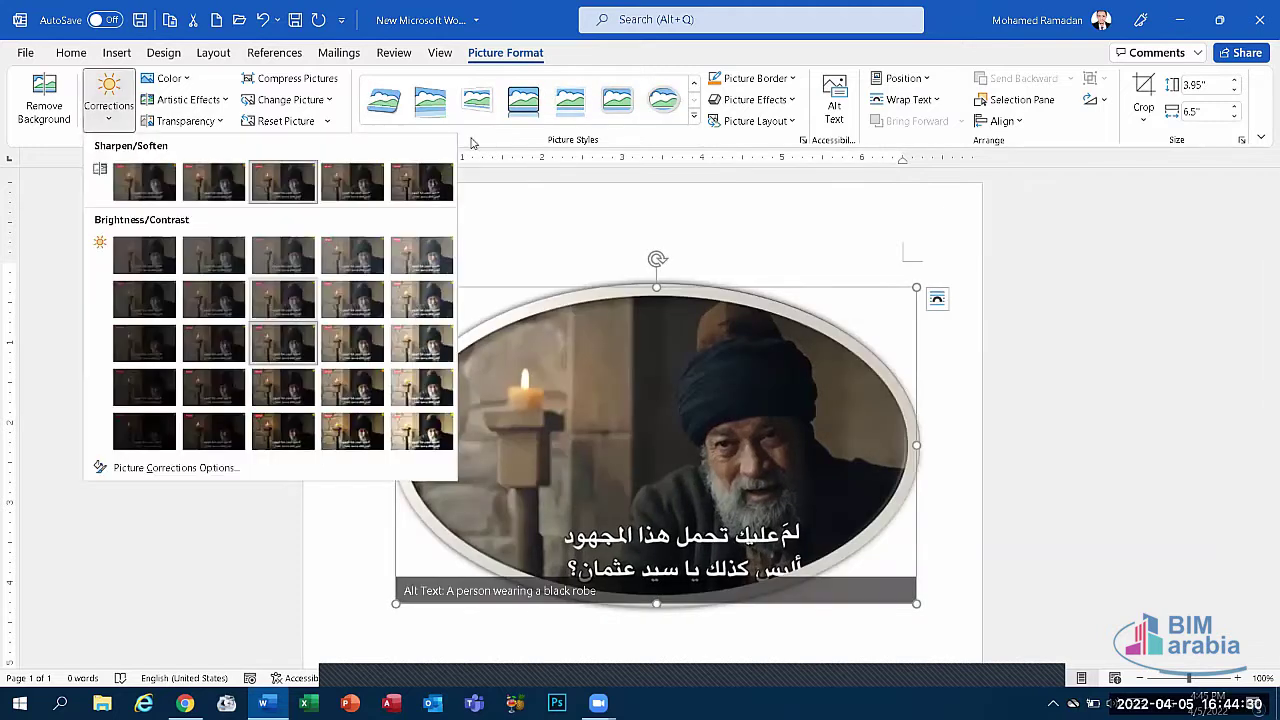
Step: Preview colour options and apply a pastel artistic effect, then undo it
click(168, 78)
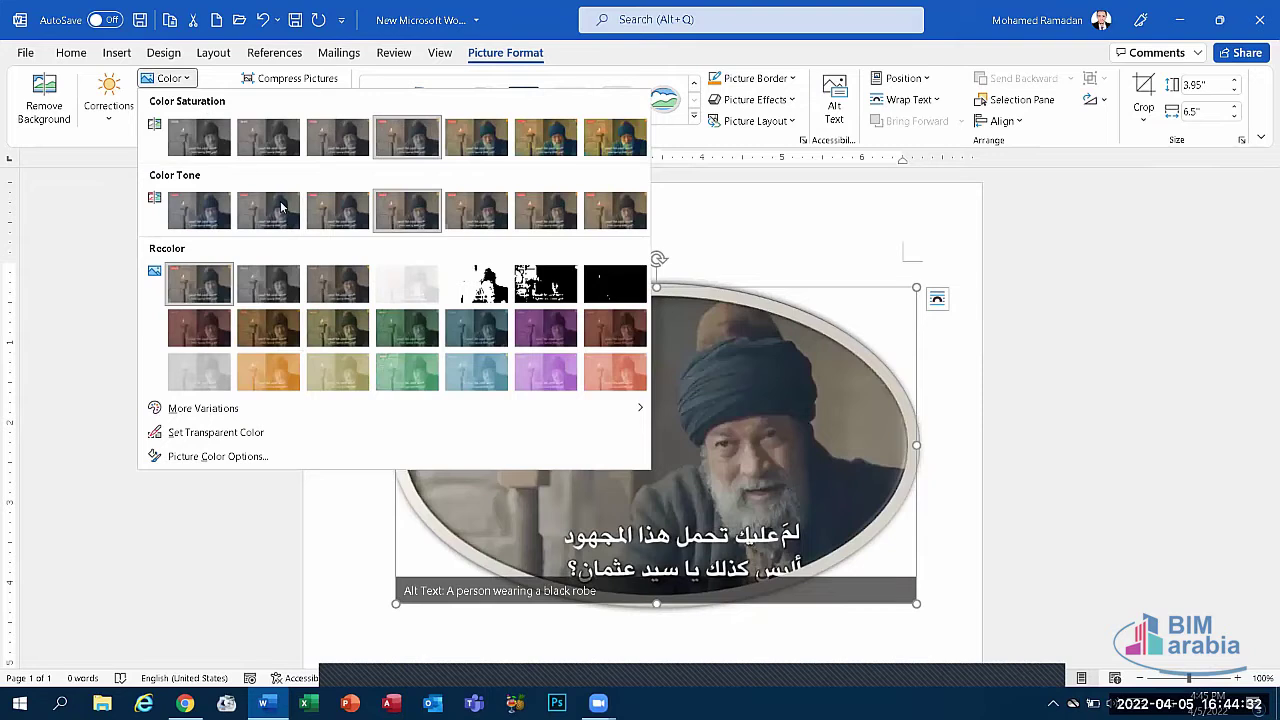
key(Escape)
click(188, 99)
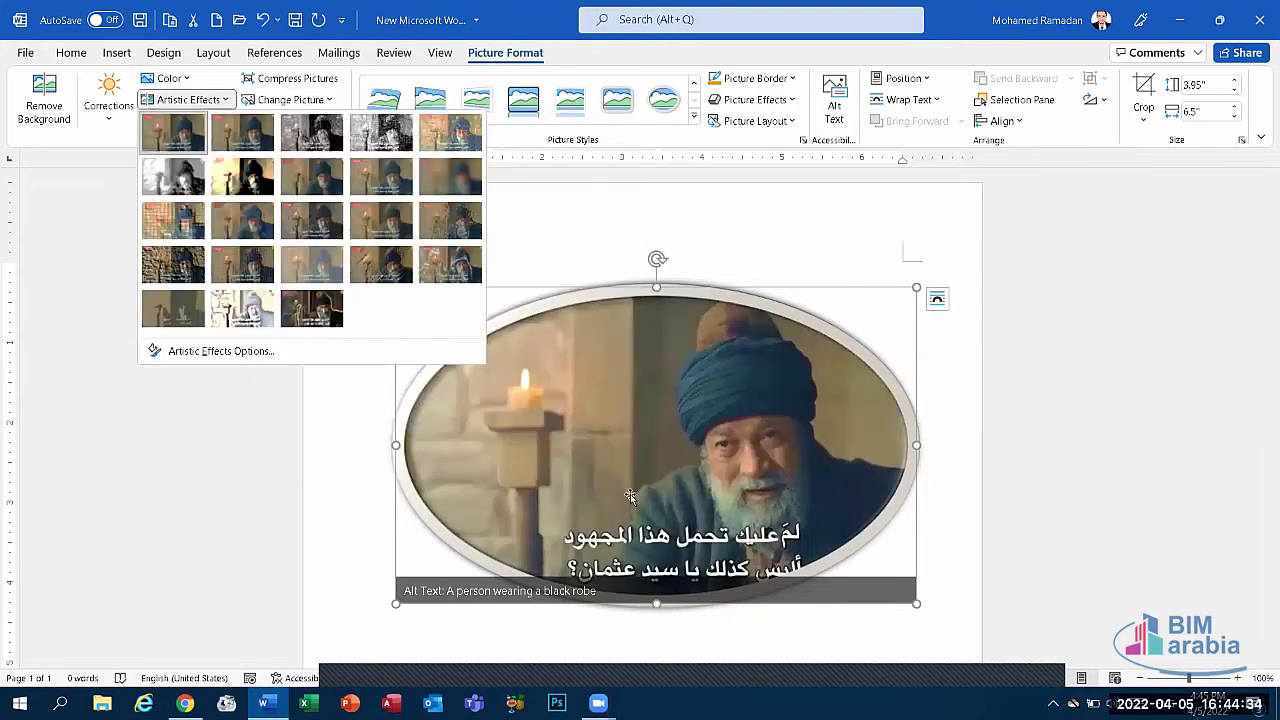
click(242, 308)
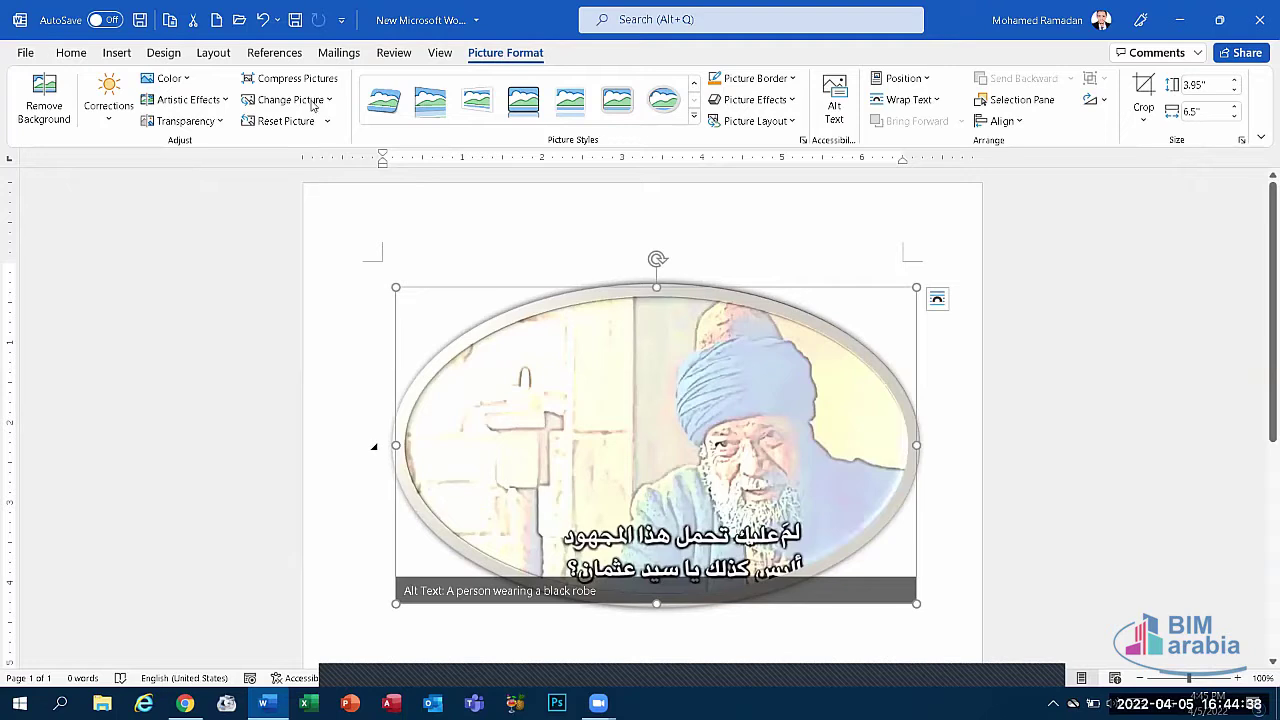
key(ctrl+z)
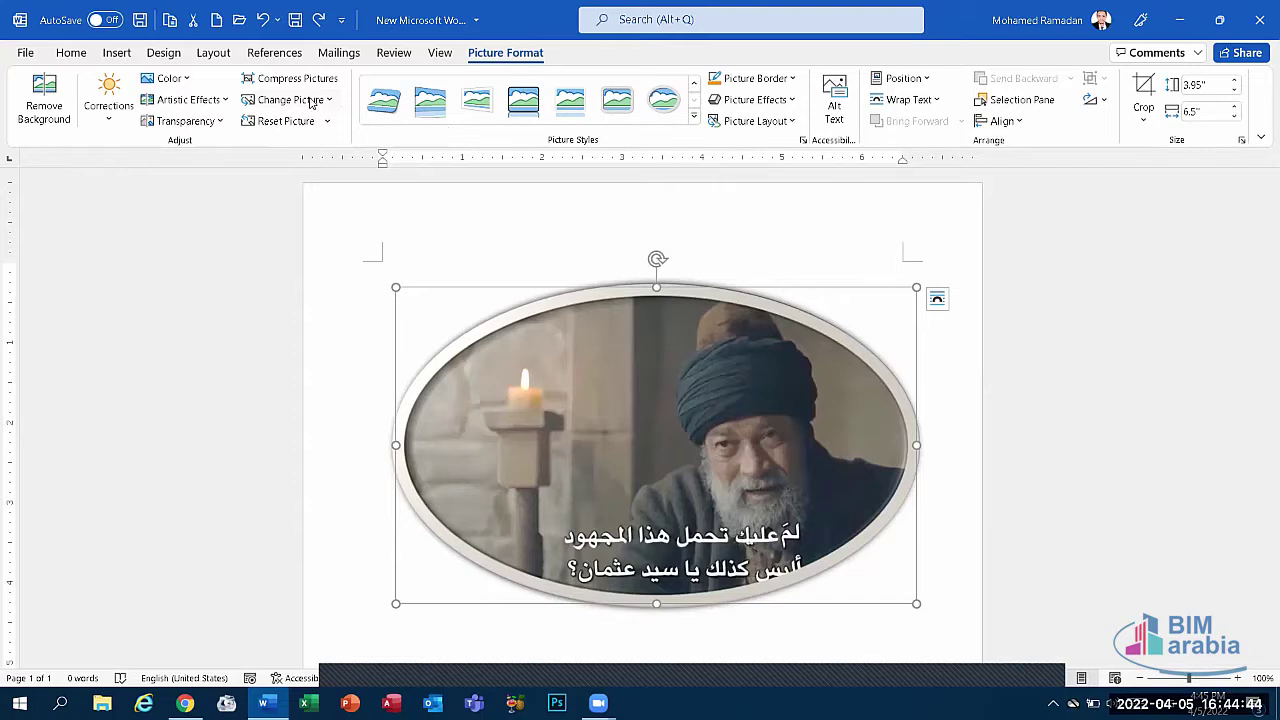
Step: Give the oval picture a red outline and replace its photo with Data Types.png
click(793, 79)
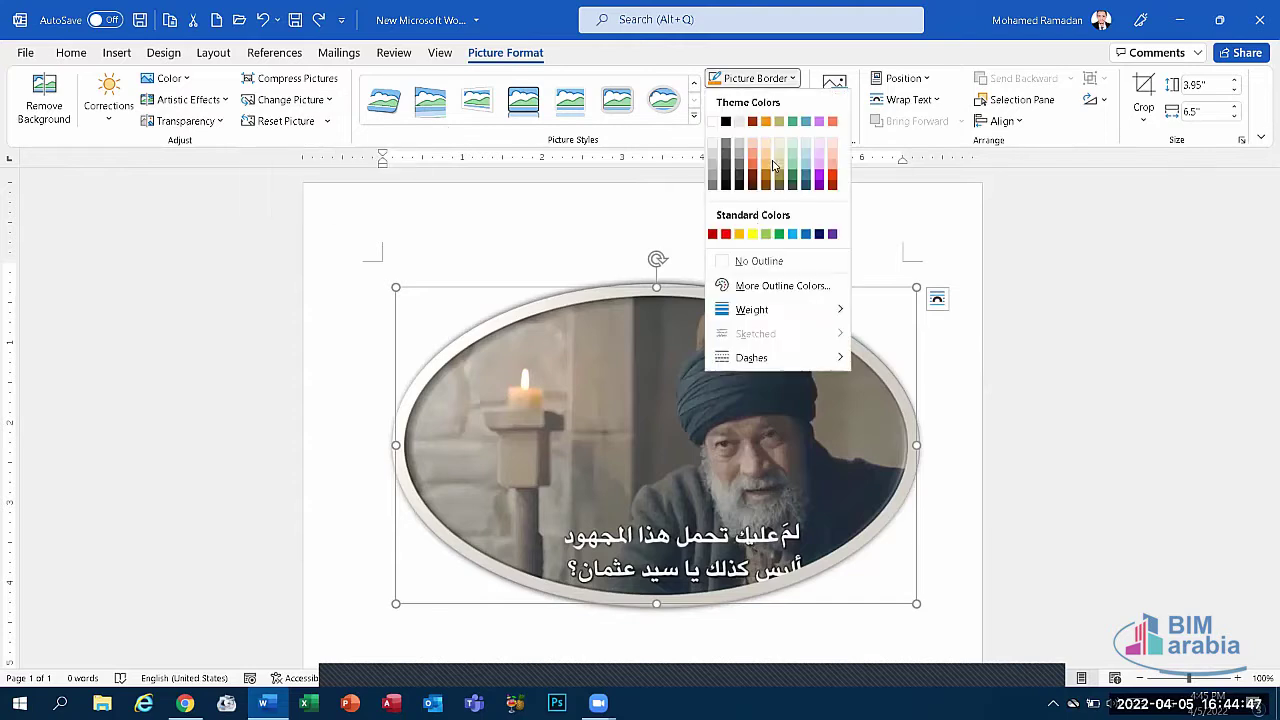
click(726, 235)
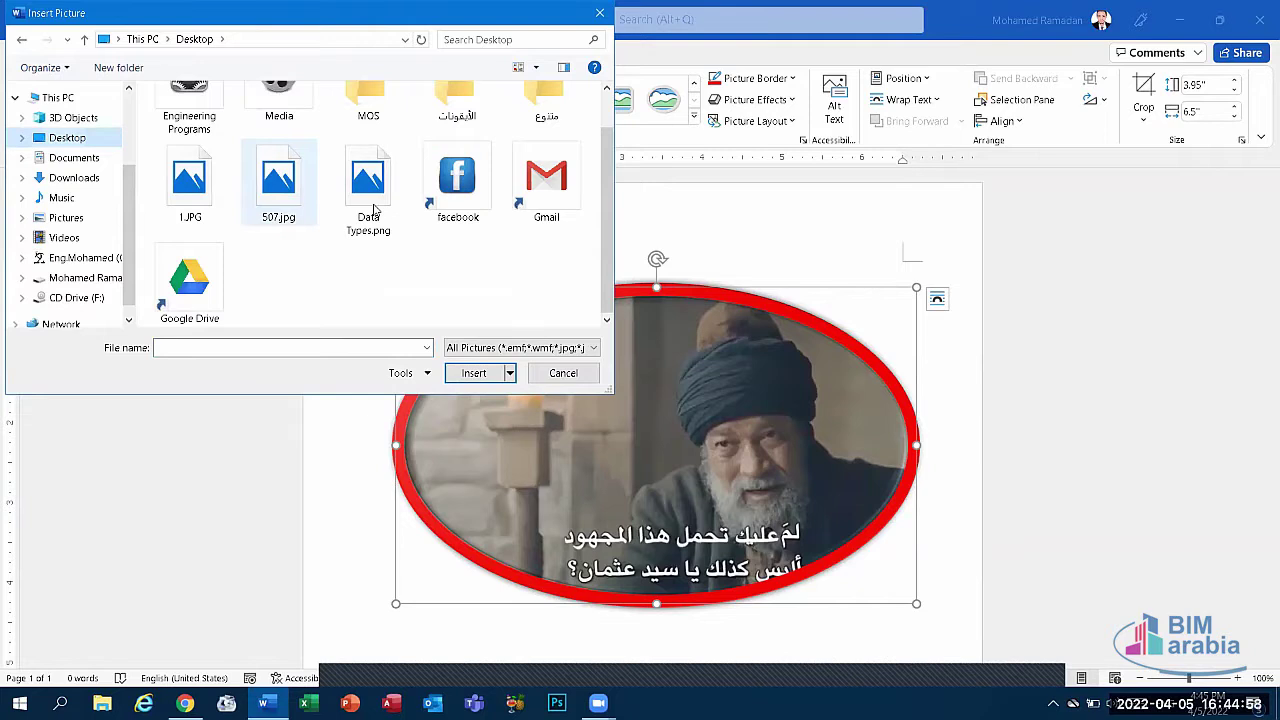
double_click(368, 185)
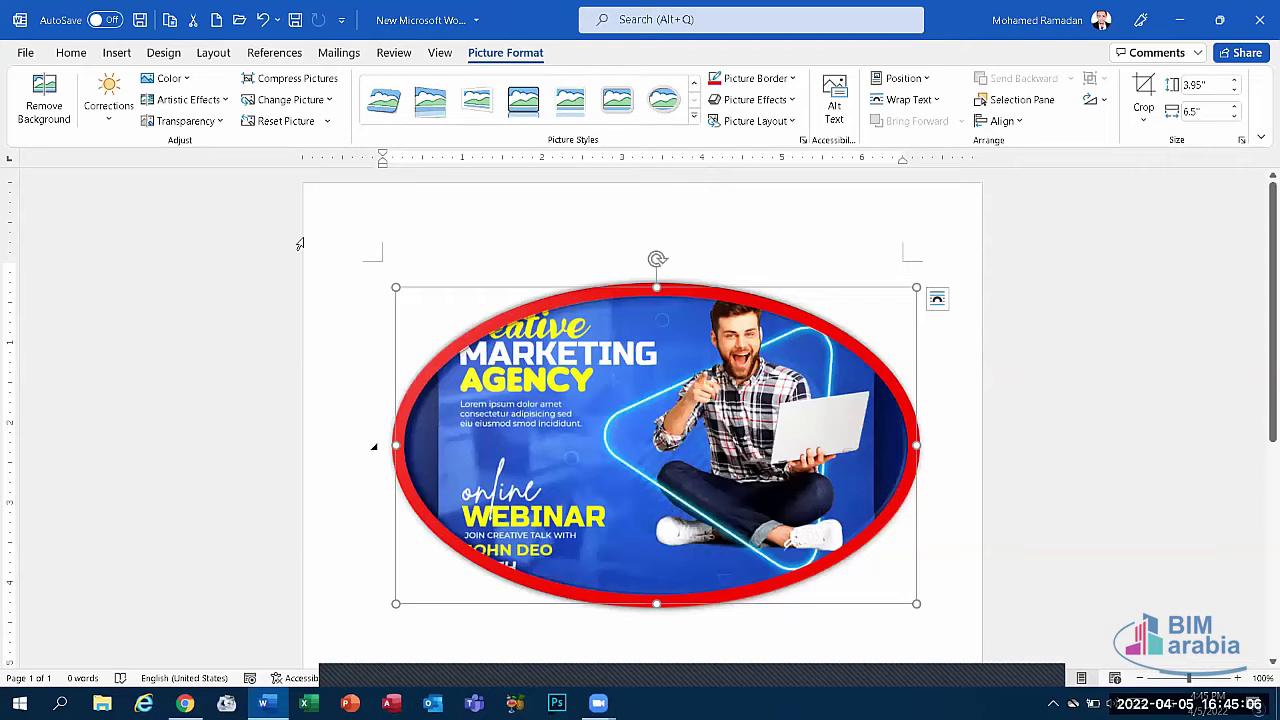
Step: Try Reset Picture and transparency previews, undoing to keep the red oval unchanged
click(290, 121)
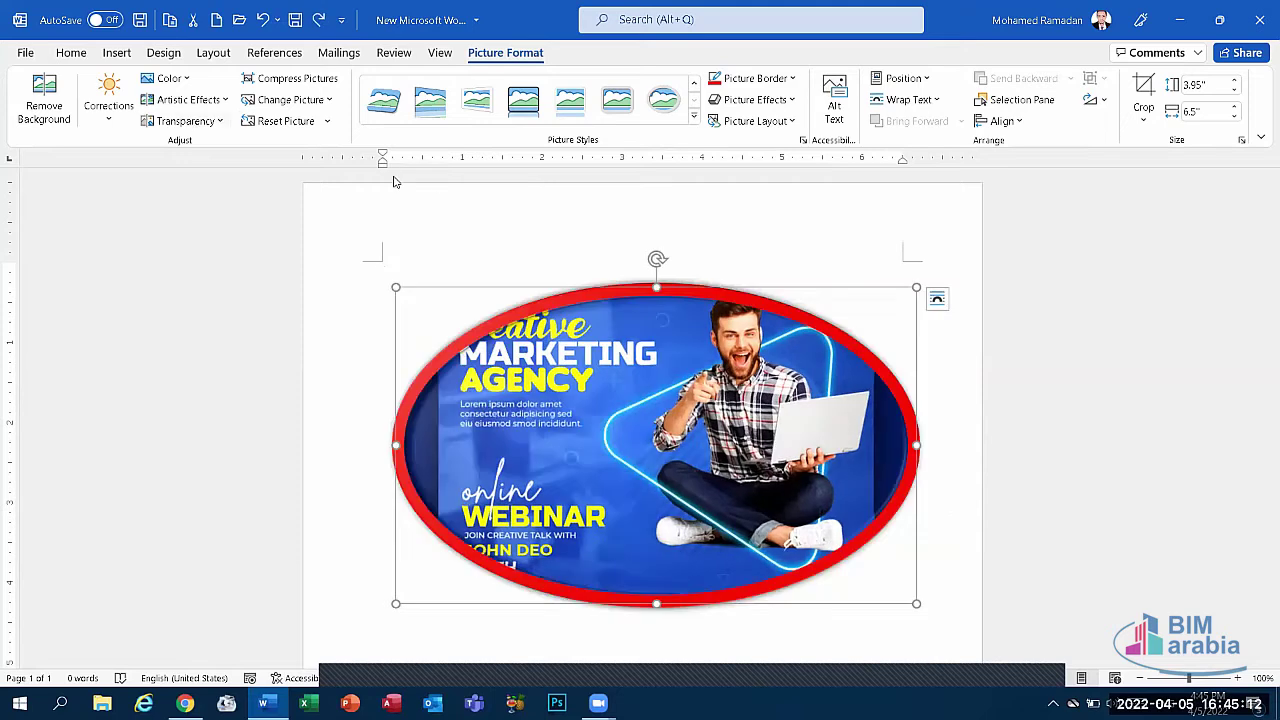
key(ctrl+z)
click(185, 121)
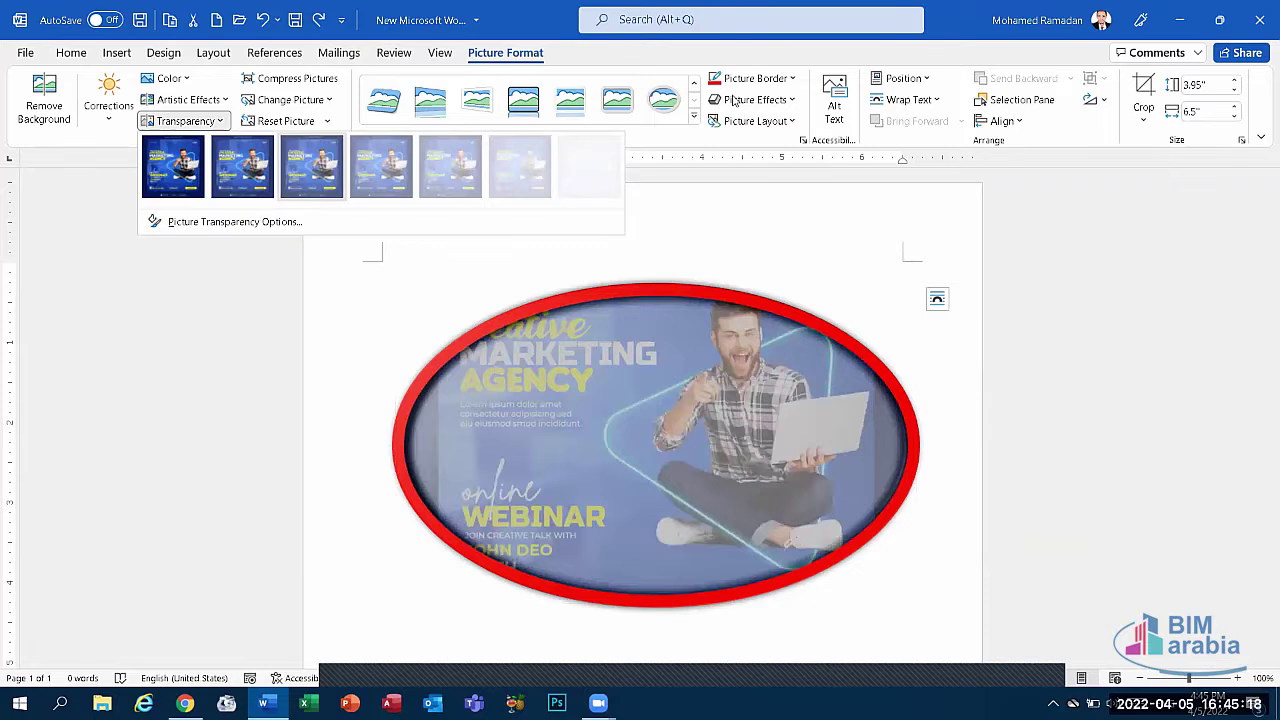
click(755, 78)
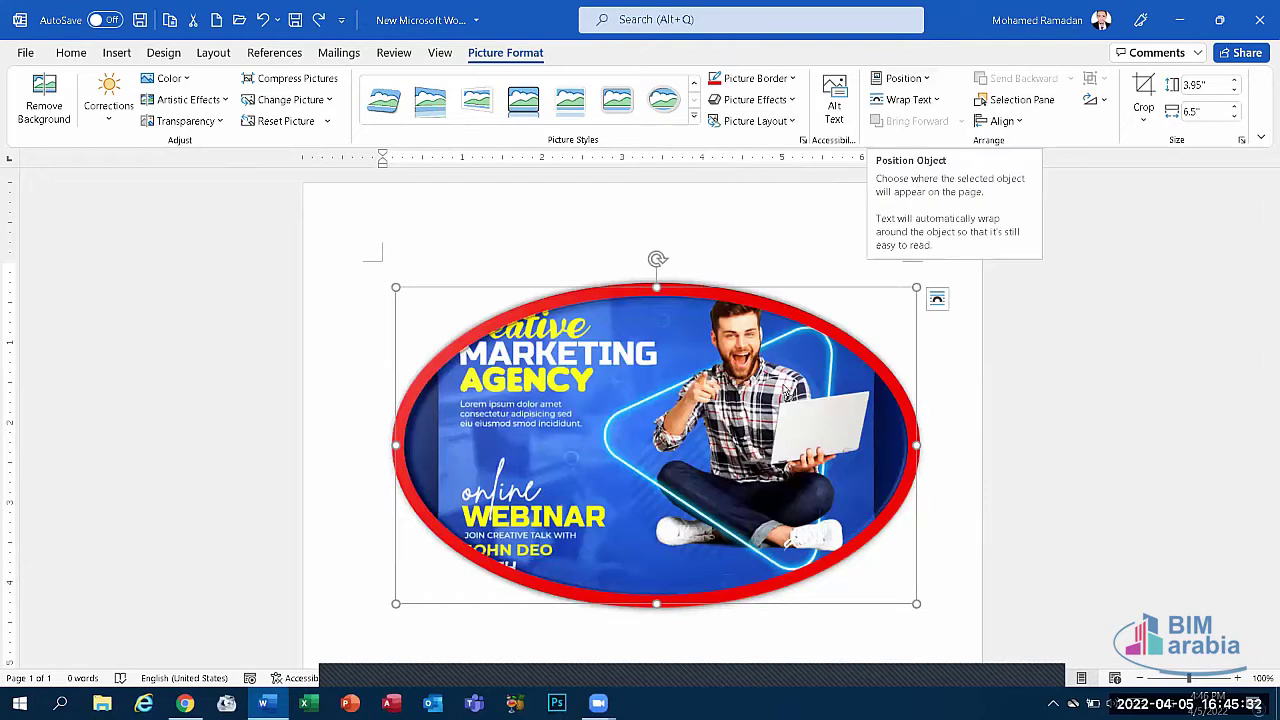
Step: Position the picture at the bottom centre of the page with text wrapping
click(920, 80)
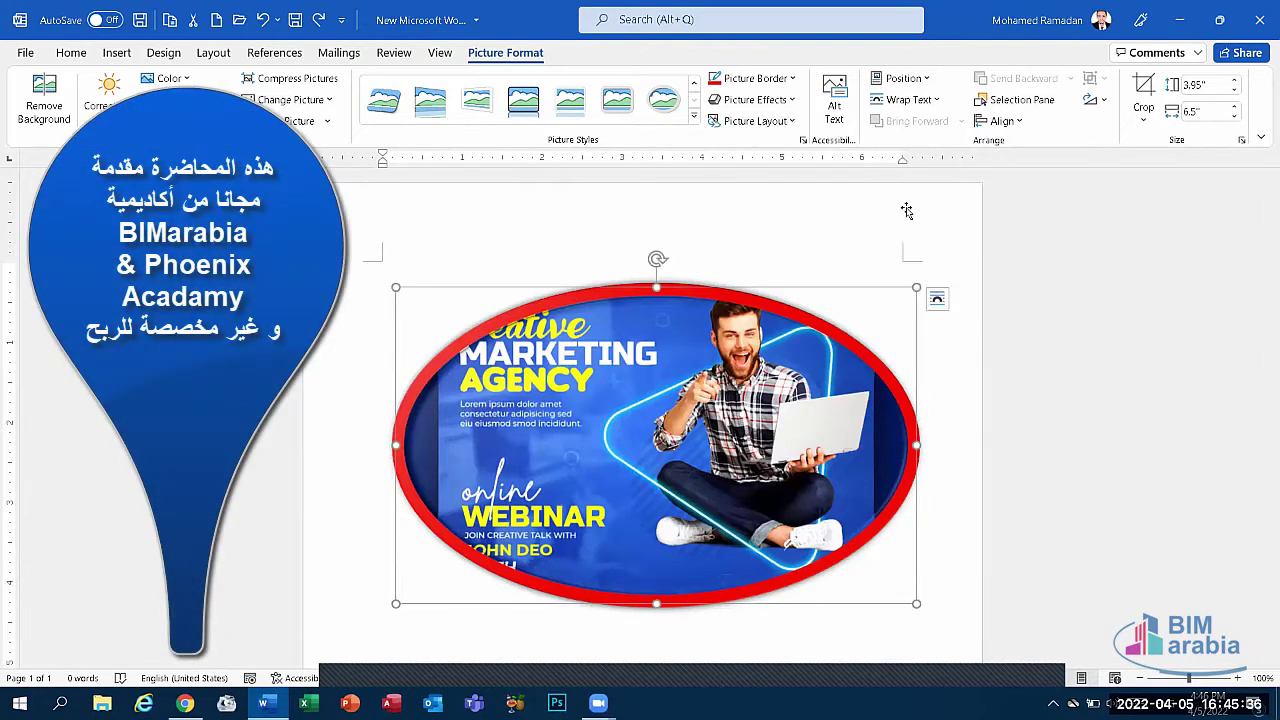
click(920, 80)
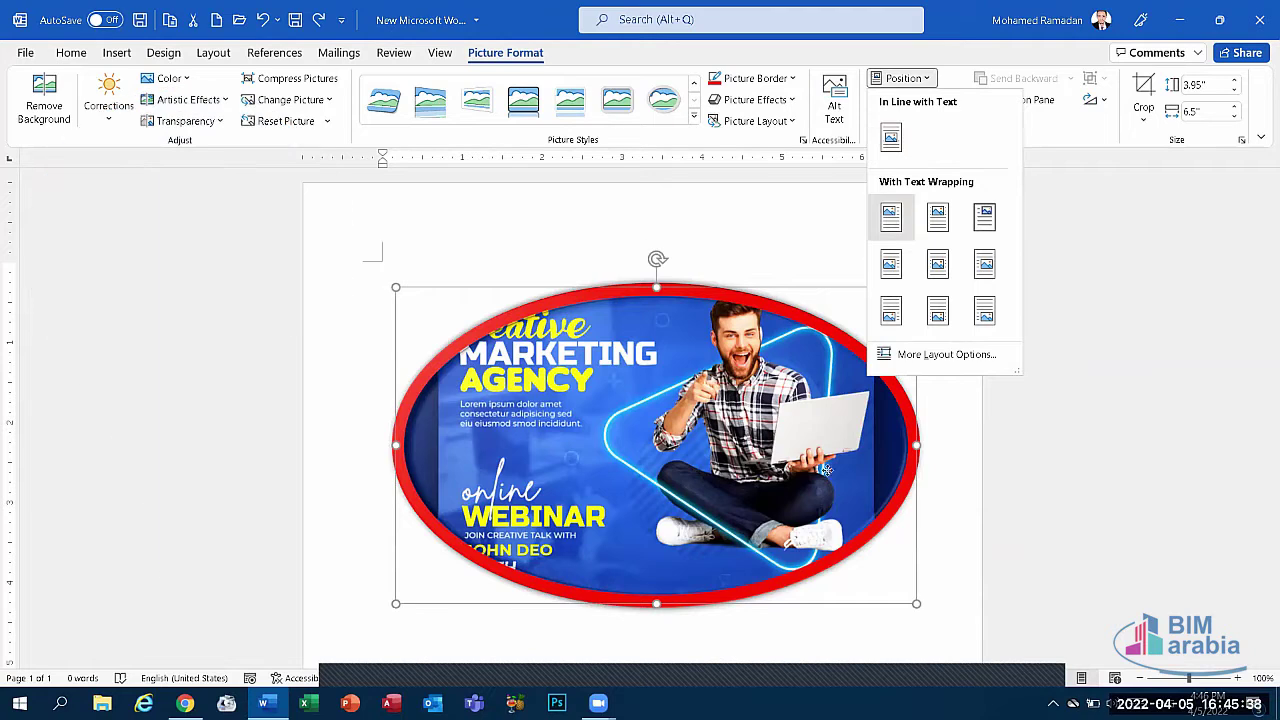
click(675, 413)
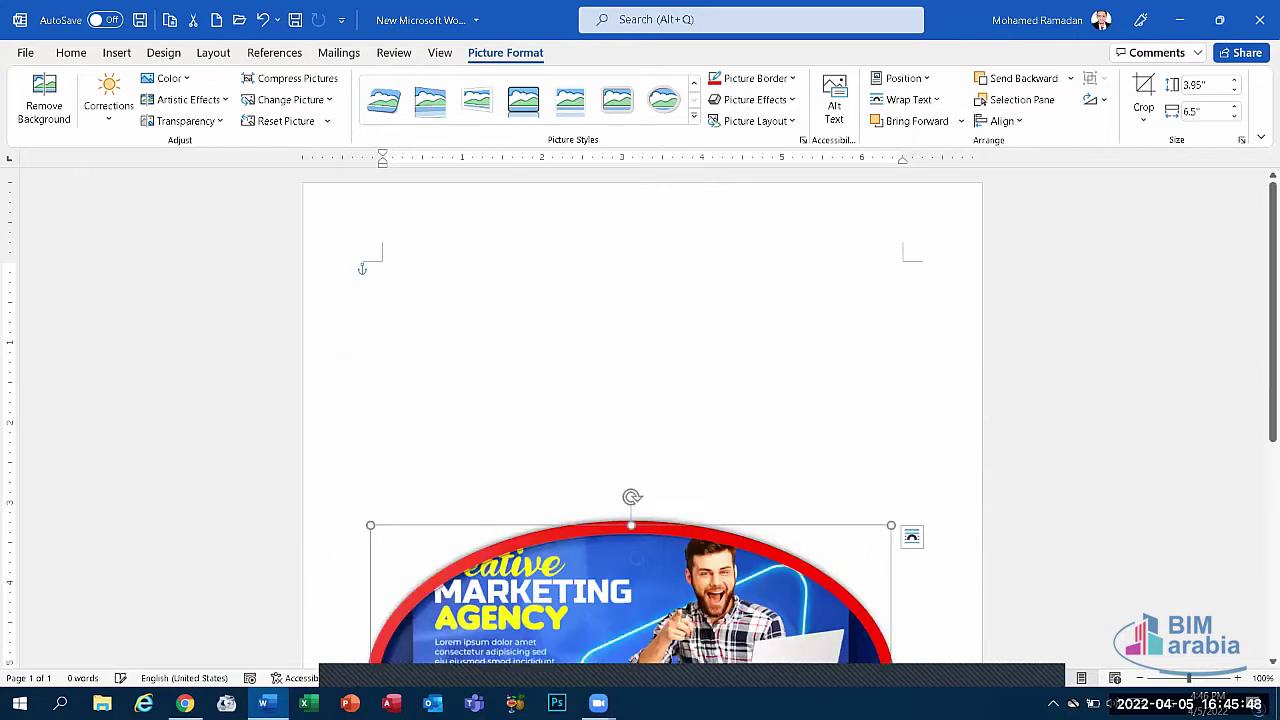
Step: Generate sample paragraphs by entering =rand on the page's first line
key(Escape)
text(=)
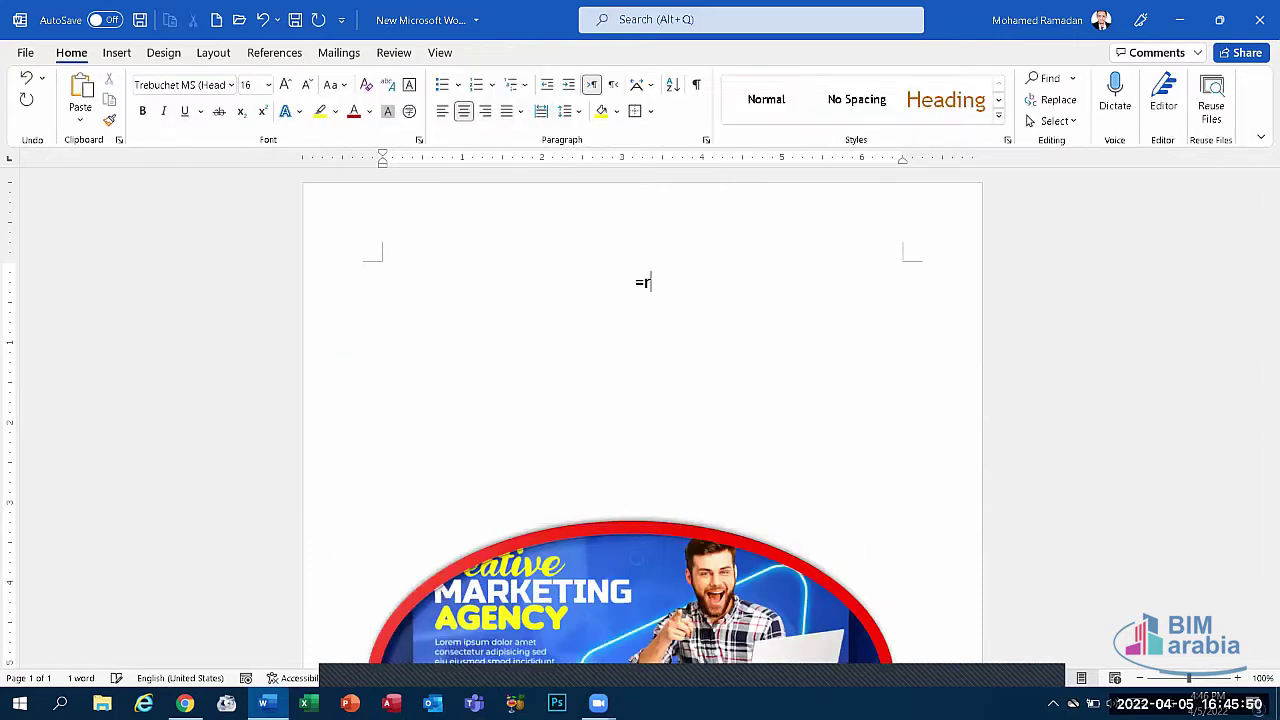
text(rand)
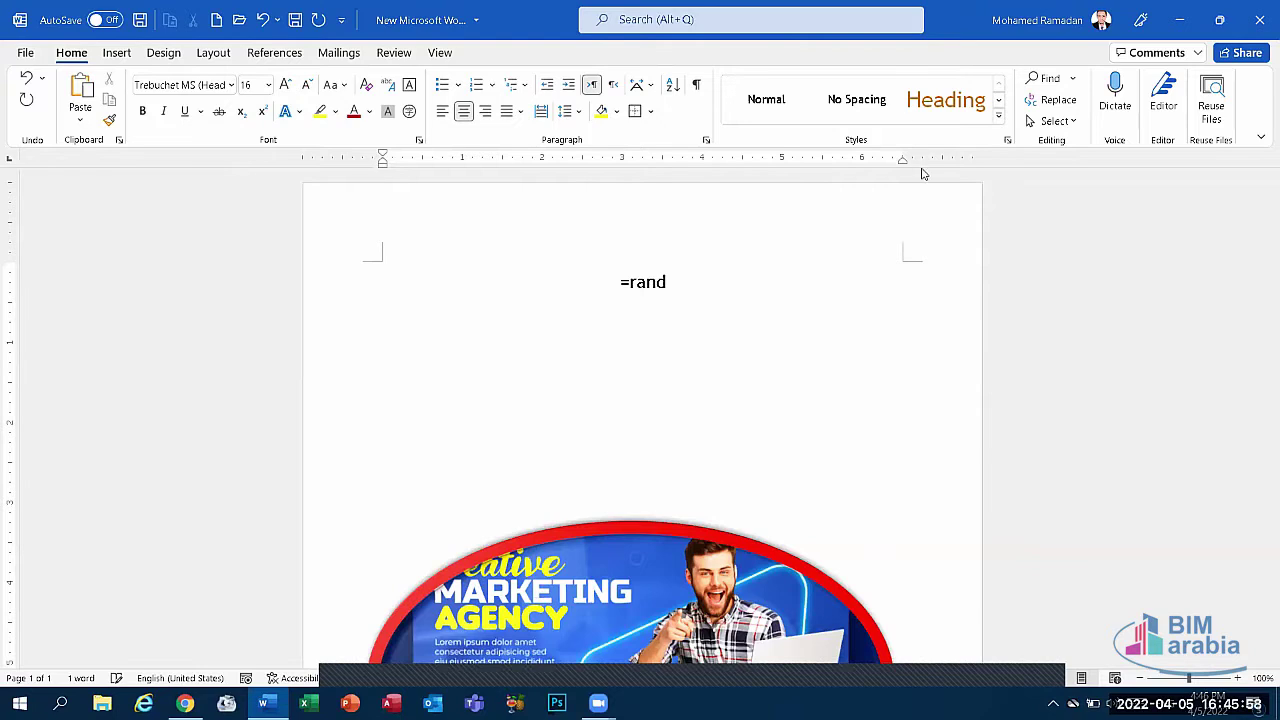
key(Return)
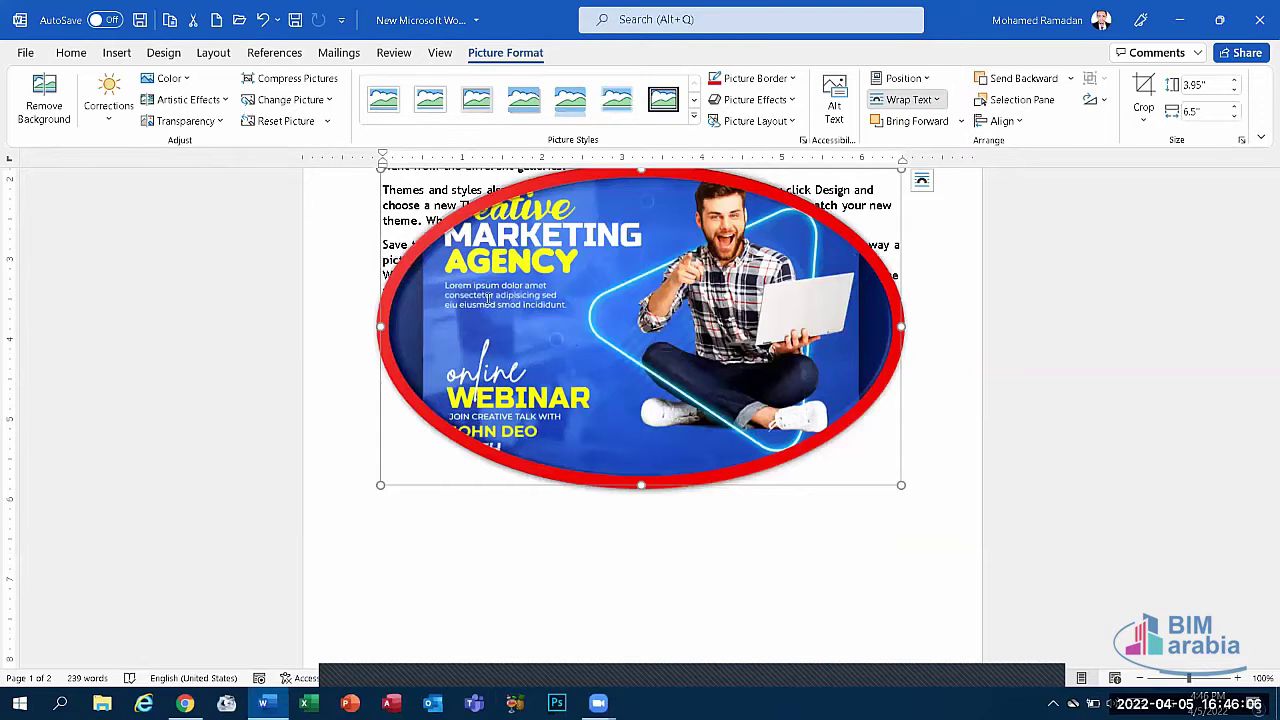
Step: Undo the last layout change and send the oval picture behind the text
key(ctrl+z)
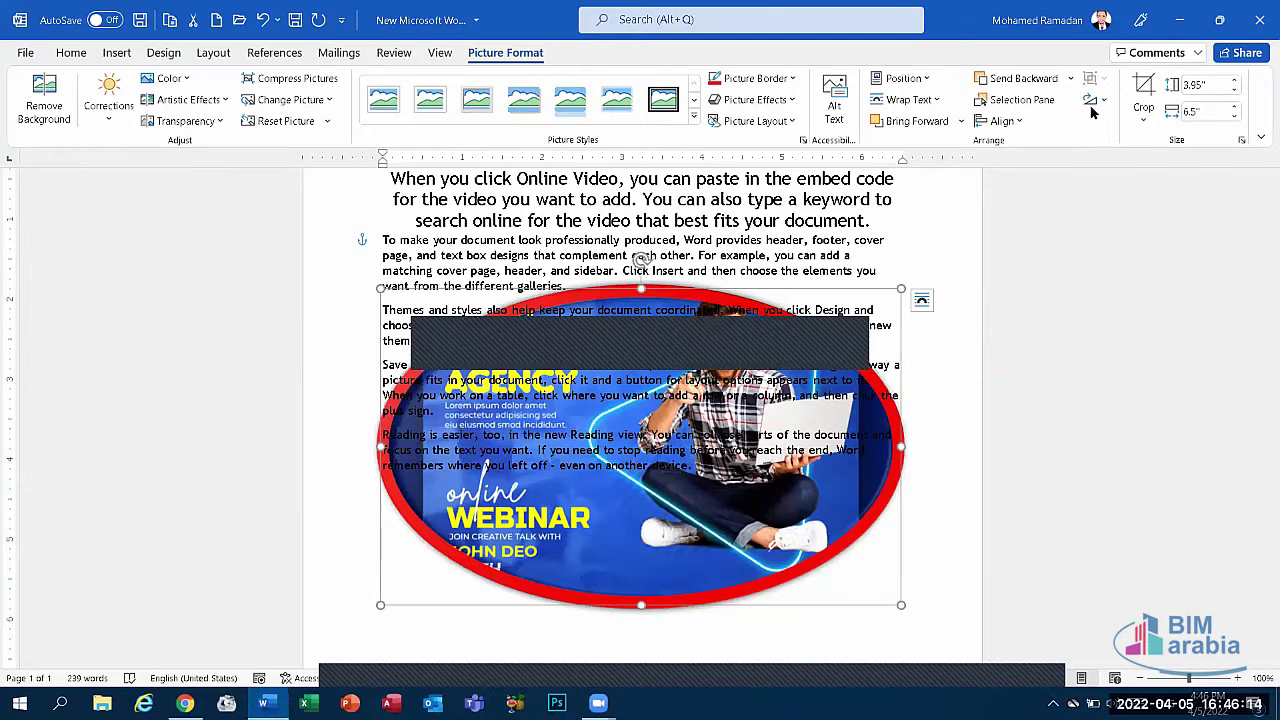
click(1038, 88)
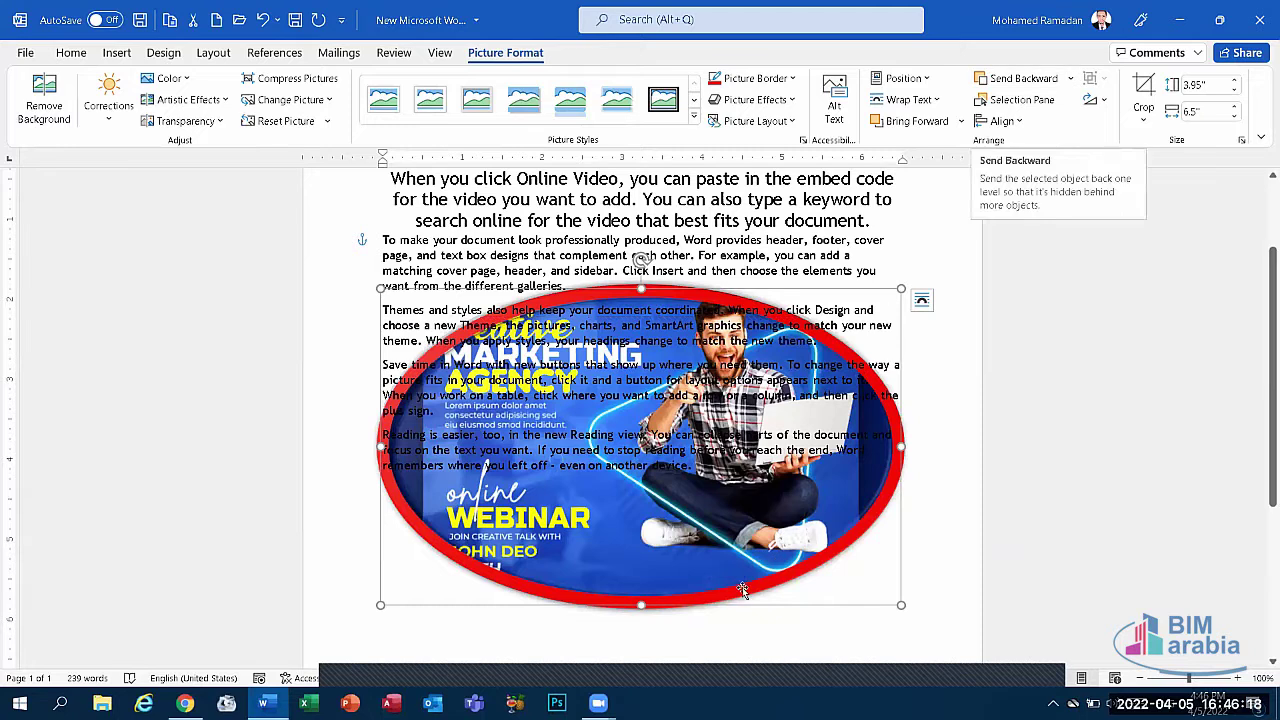
click(1005, 102)
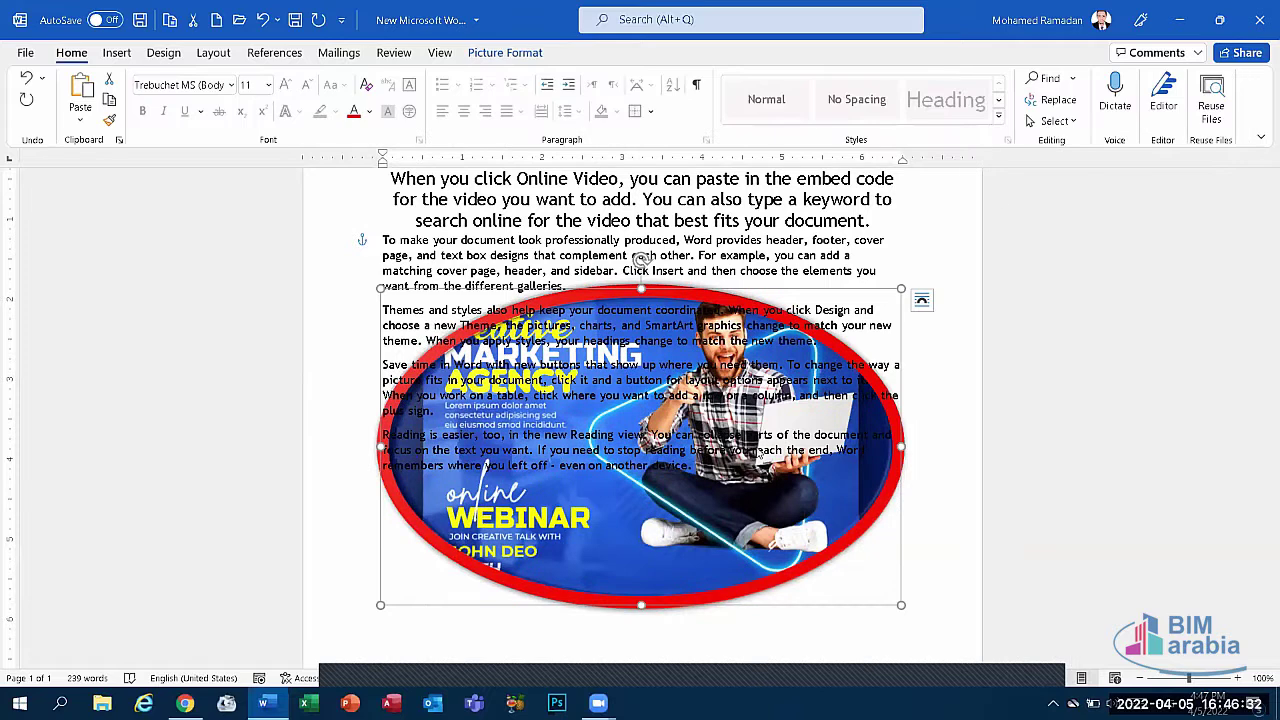
Step: Extend the oval picture's crop upward and enlarge its height to 5.1 inches
click(1100, 100)
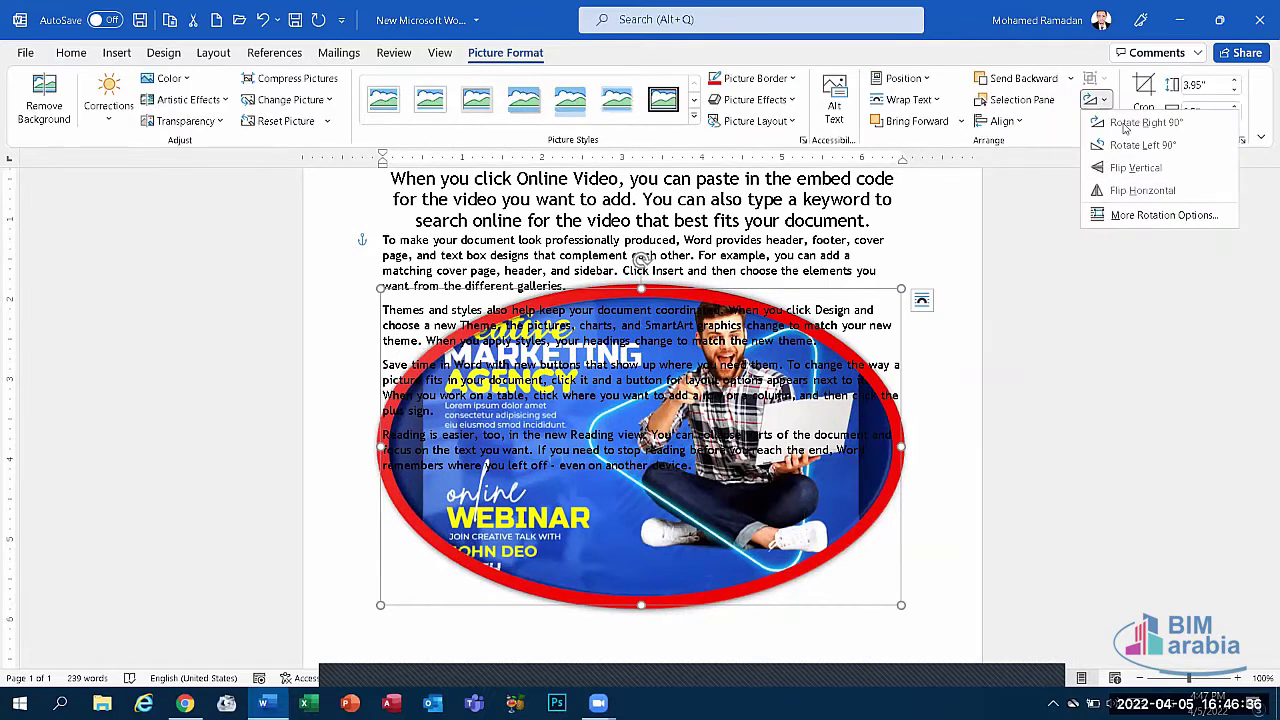
key(Escape)
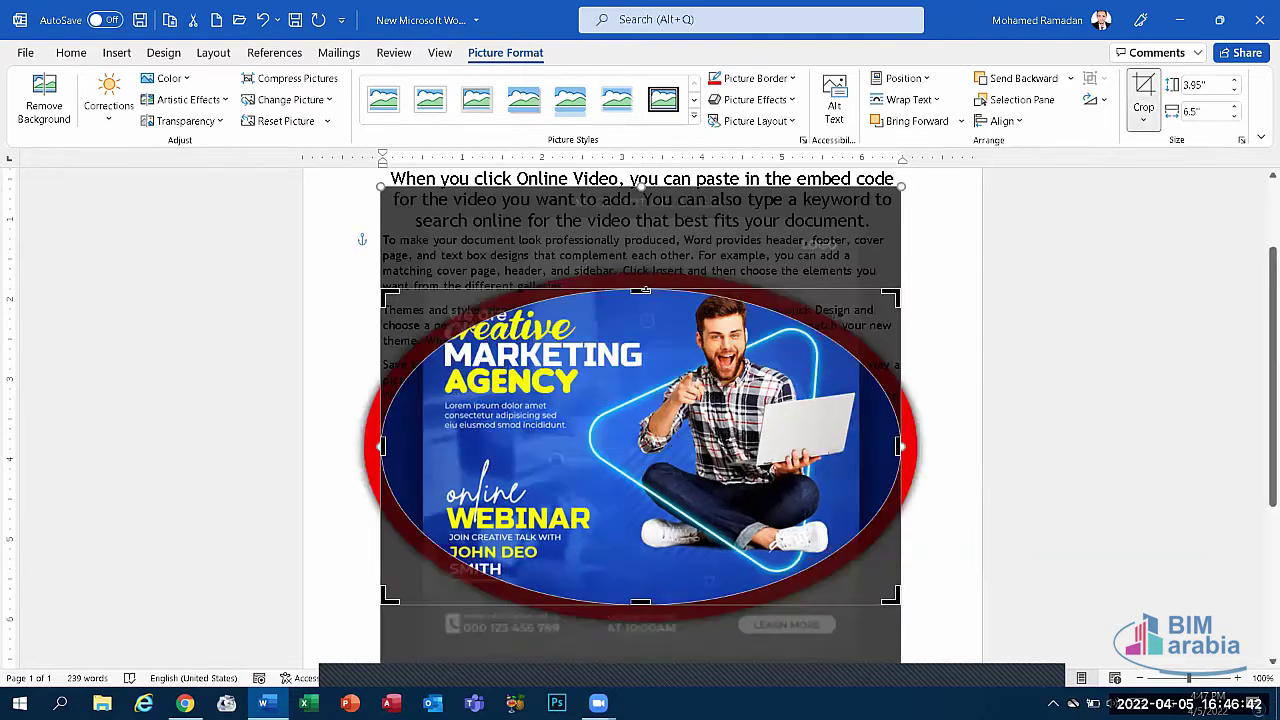
mouse_move(641, 291)
mouse_down()
mouse_move(650, 388)
mouse_move(626, 232)
mouse_move(640, 268)
mouse_up()
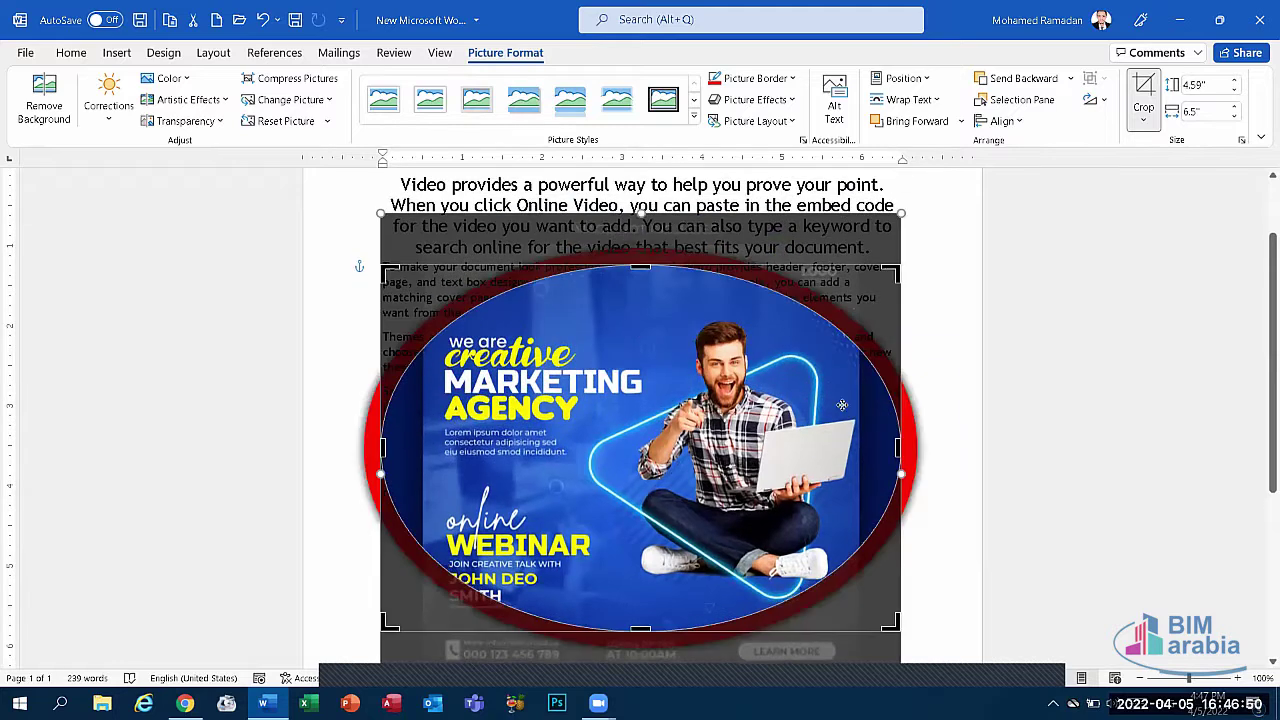
click(959, 302)
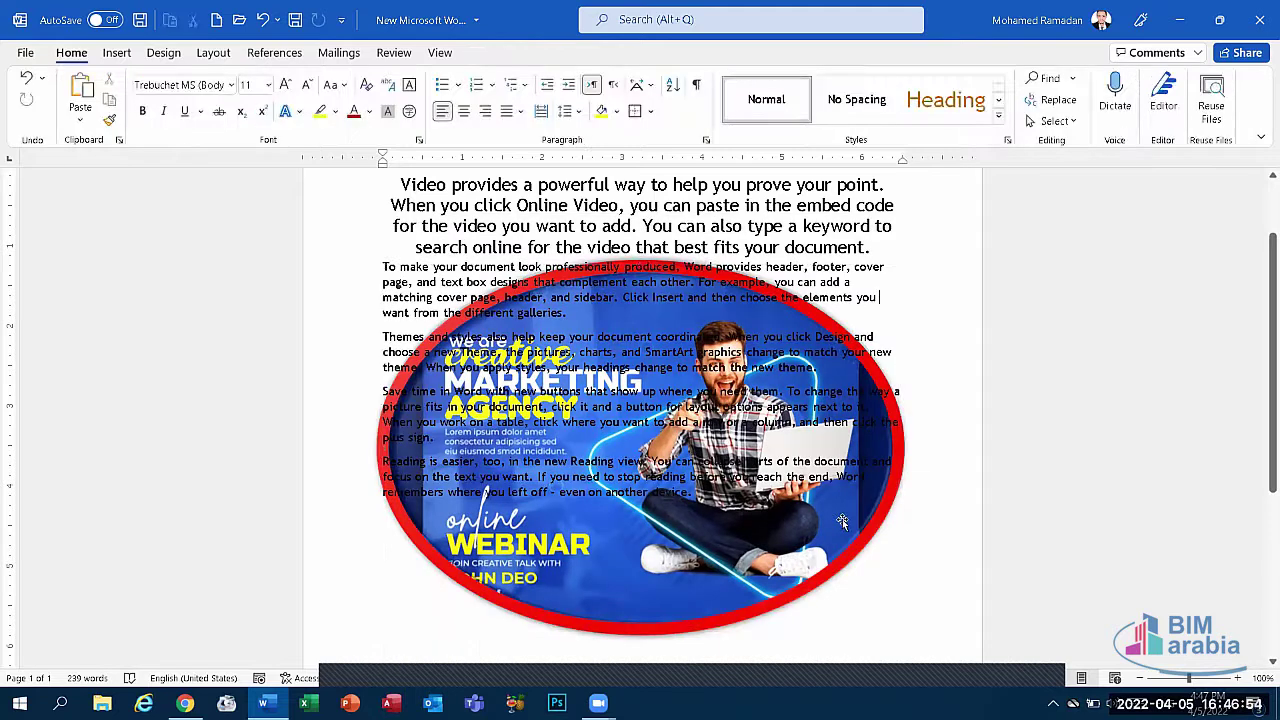
click(842, 519)
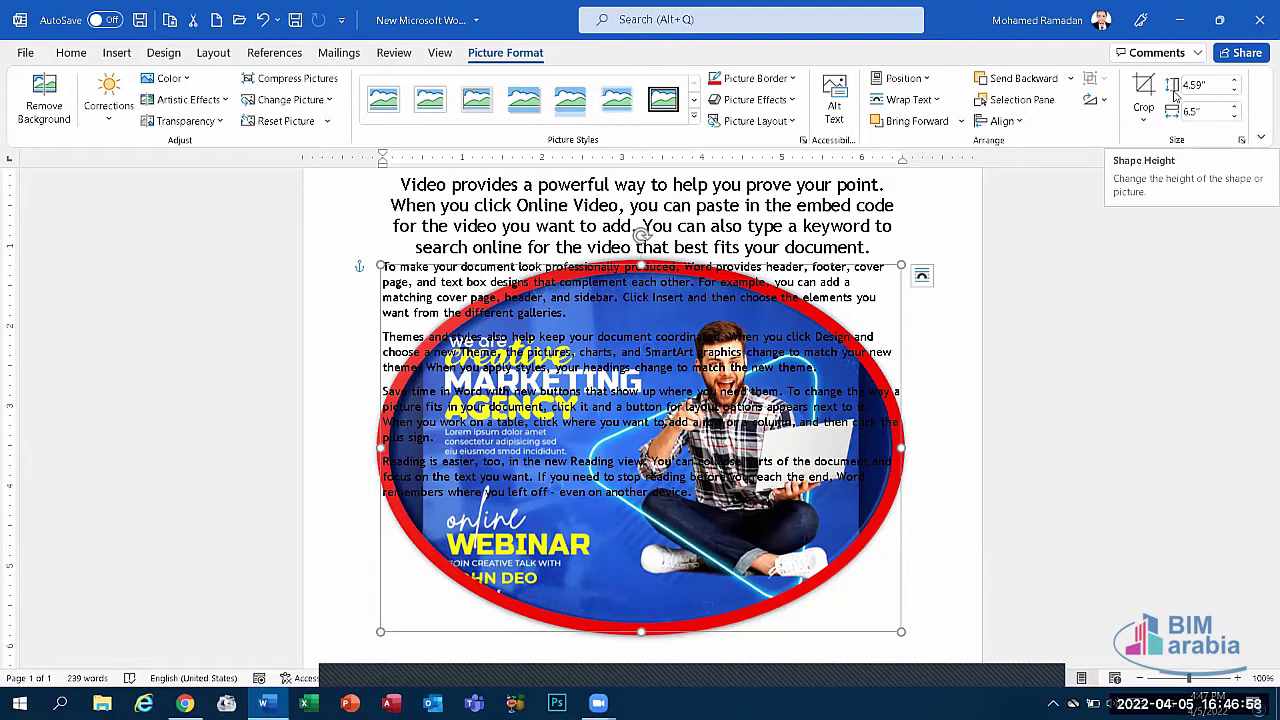
click(1234, 84)
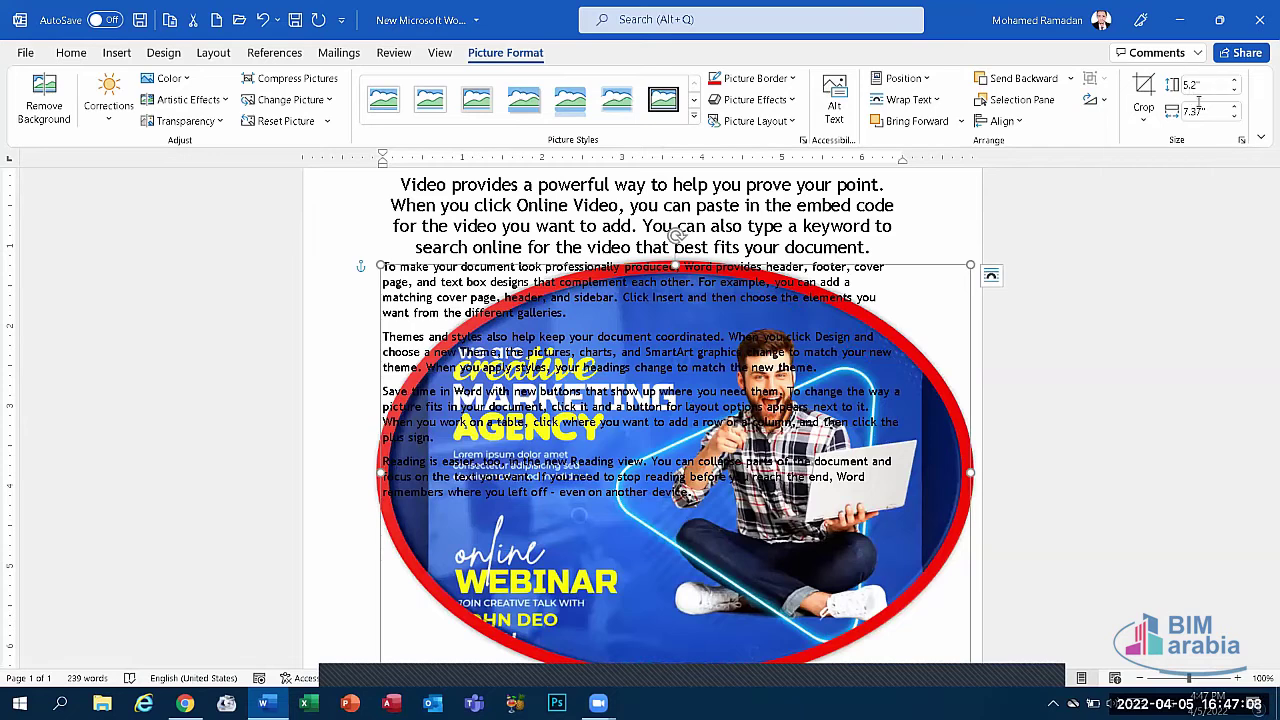
Step: Unlock the picture's aspect ratio and raise its height with the spinner
click(1241, 140)
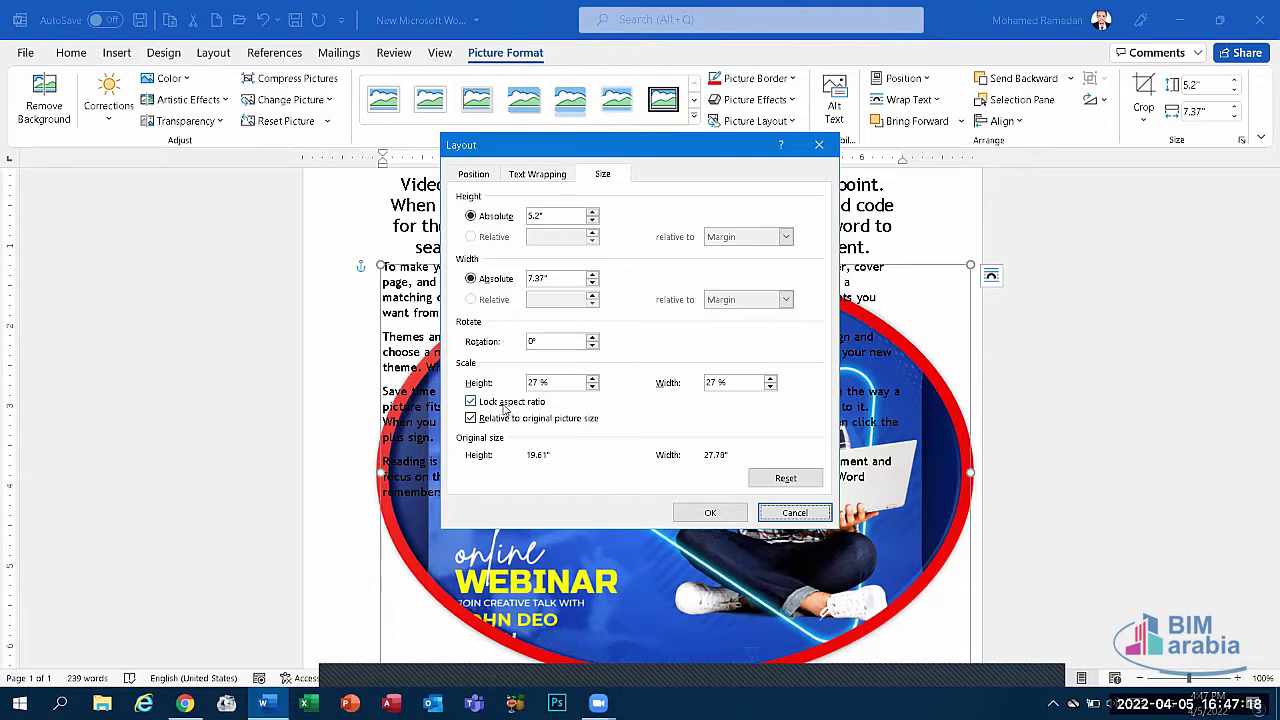
click(505, 404)
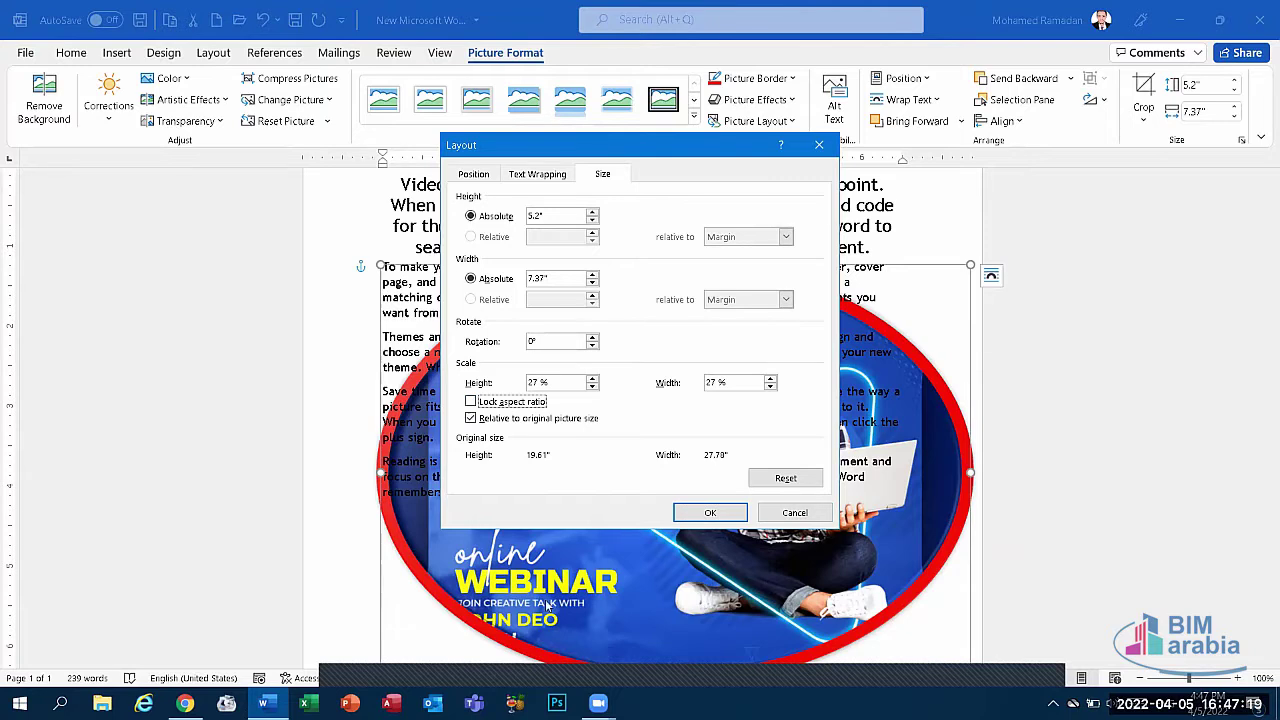
click(711, 513)
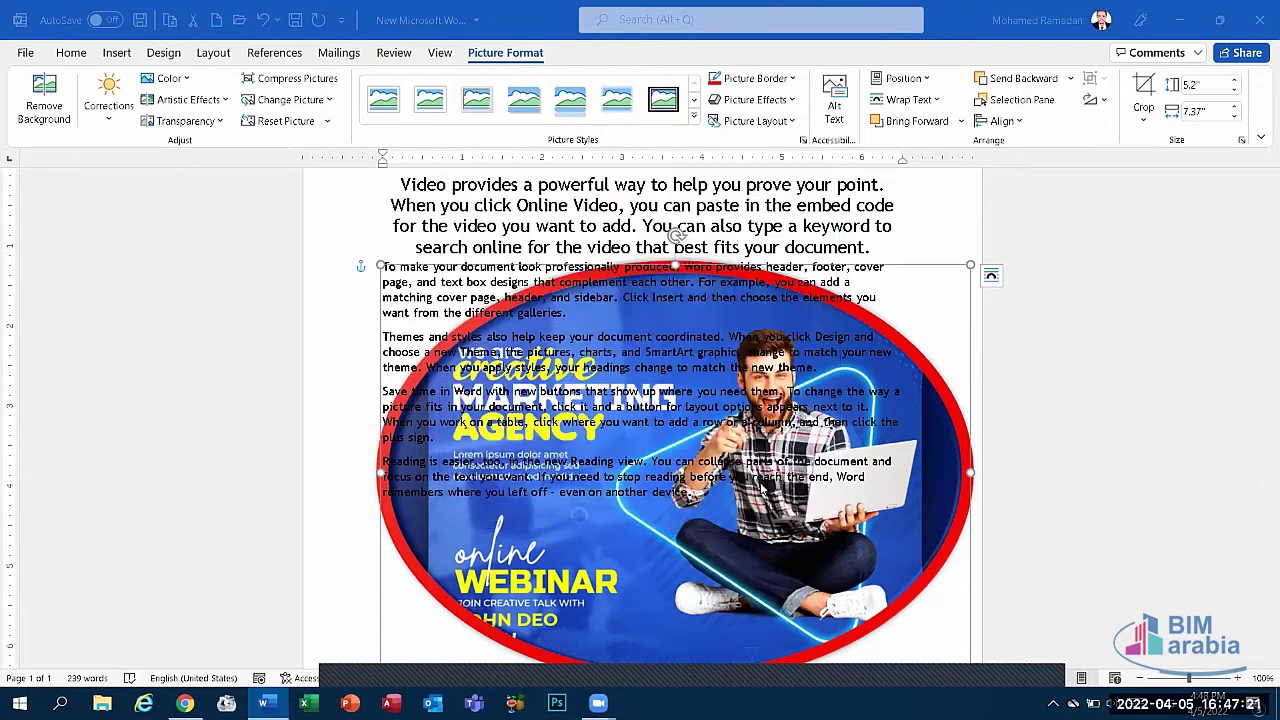
click(1207, 85)
click(1235, 84)
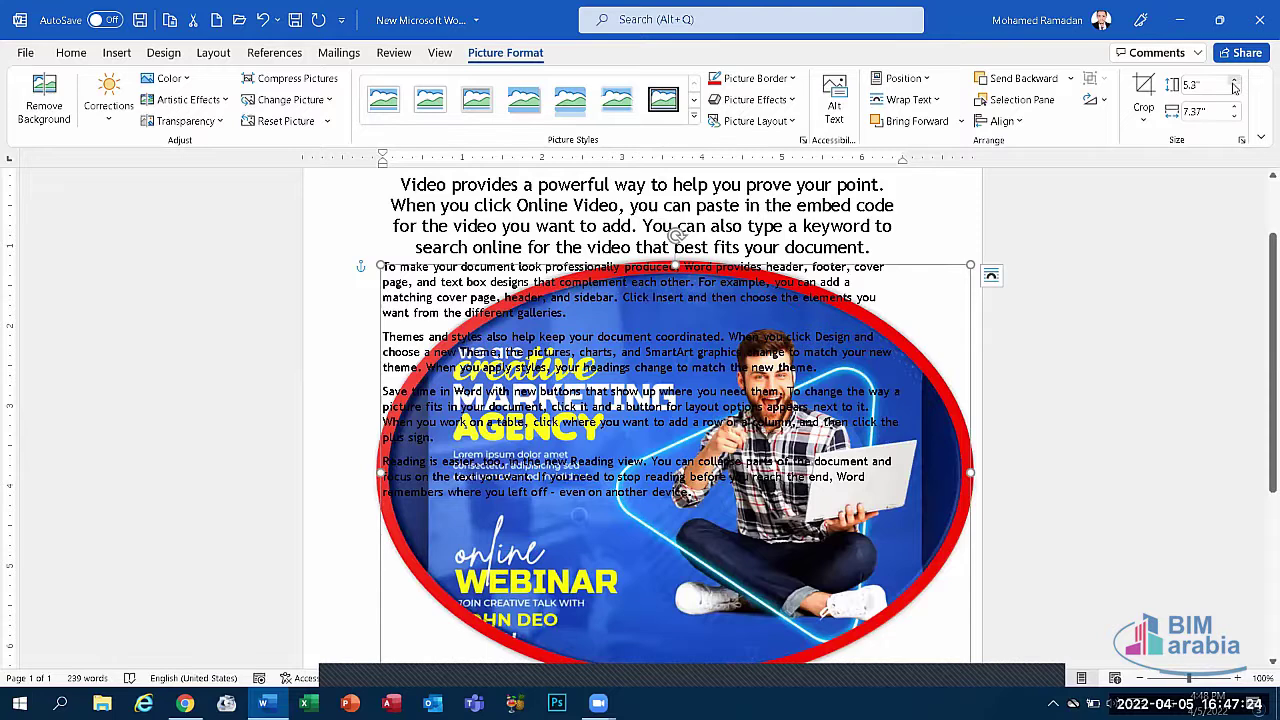
click(1235, 84)
click(1235, 84)
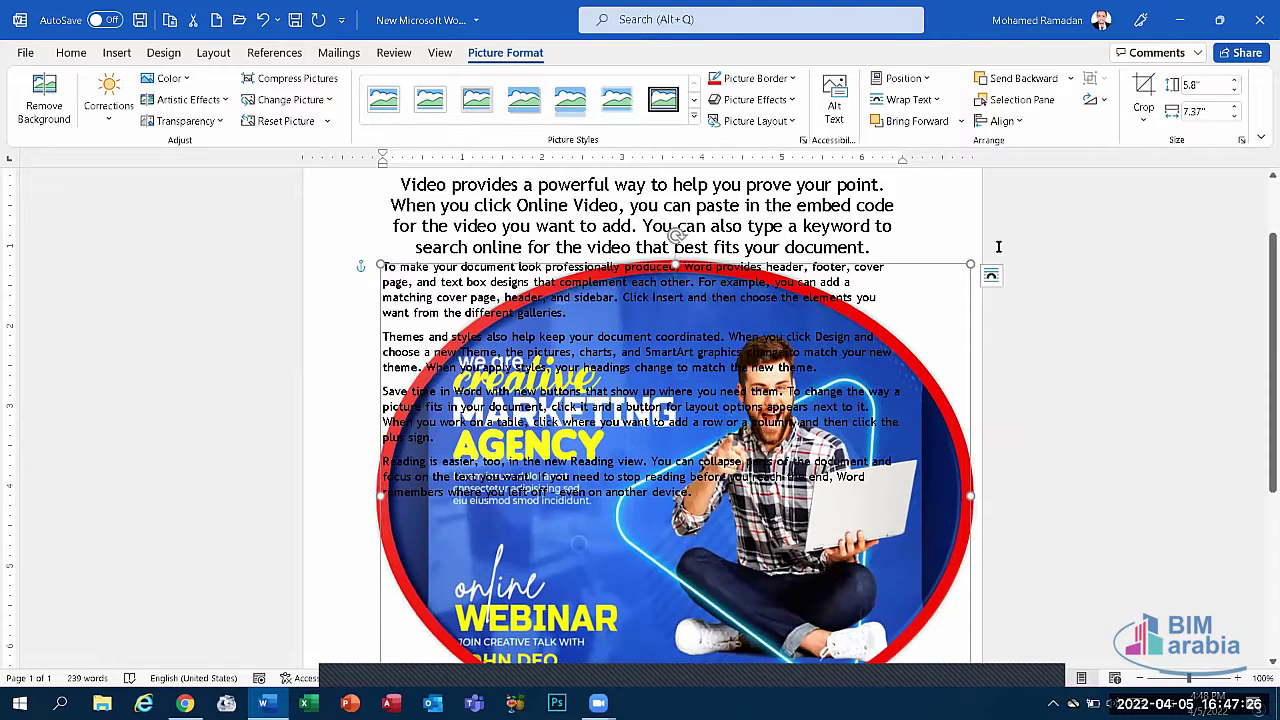
Step: Delete the oval webinar picture from the page
click(829, 355)
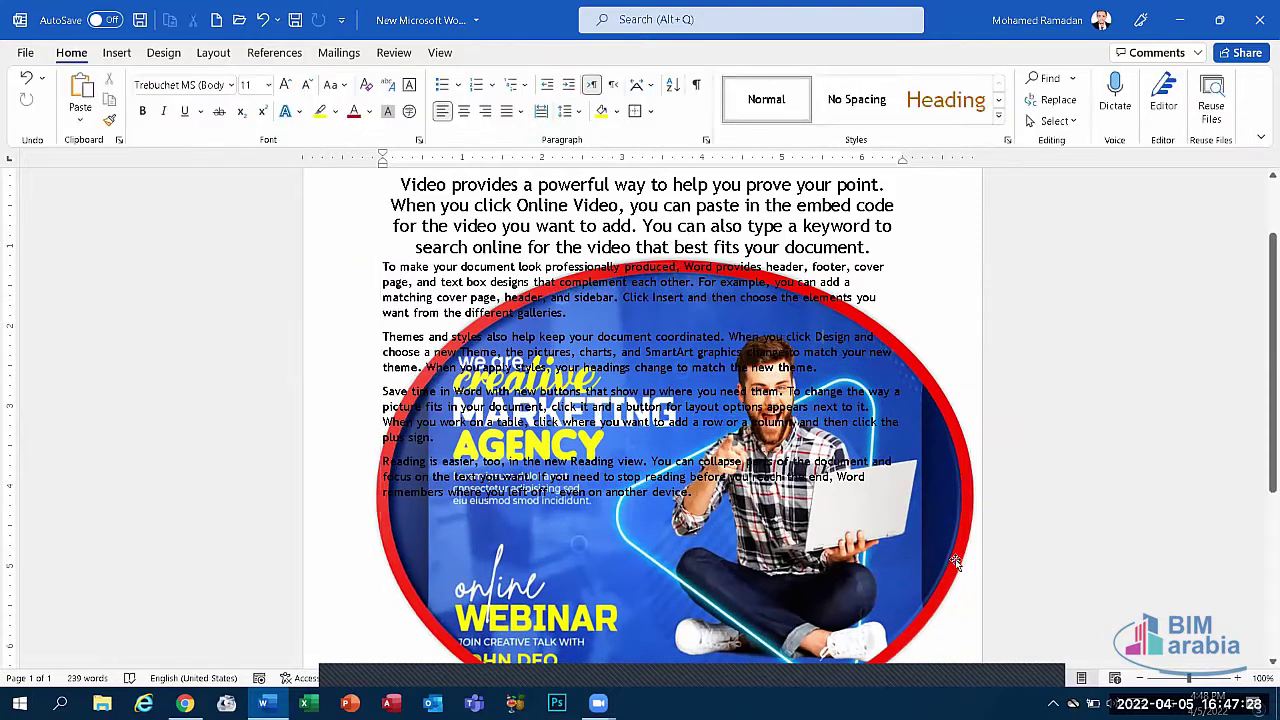
click(946, 535)
key(Delete)
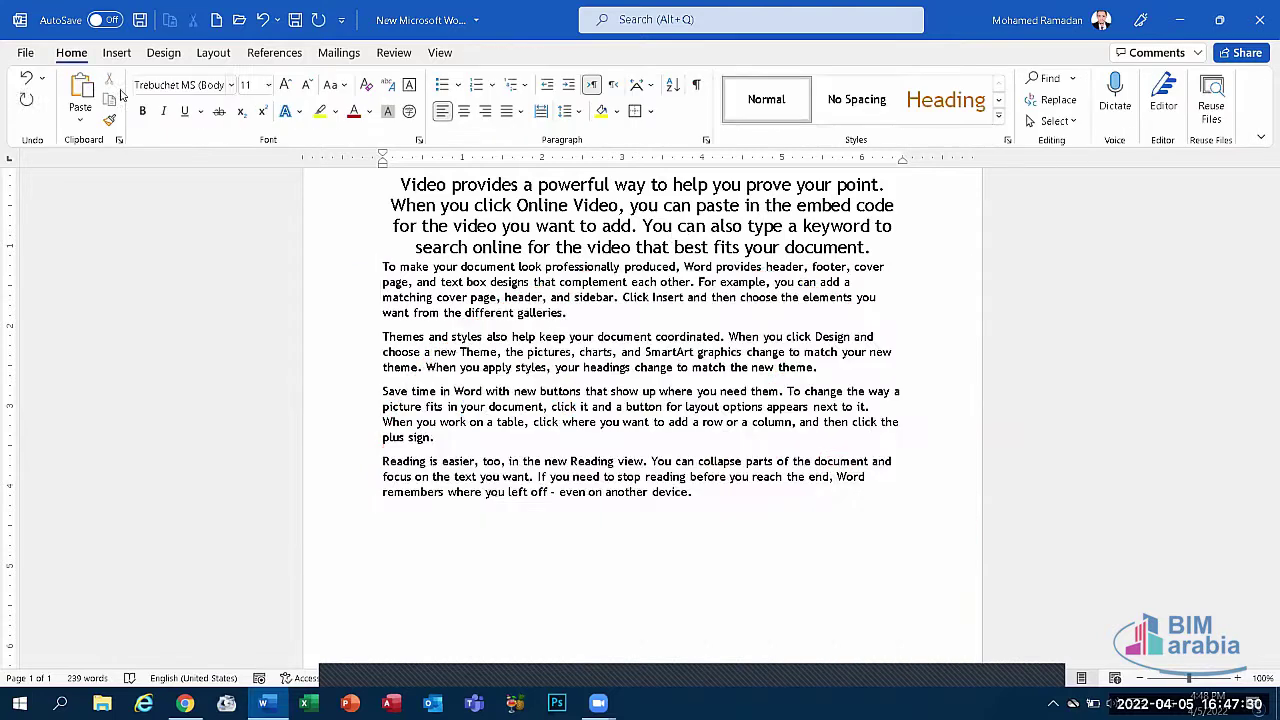
Step: Insert a Basic Block List SmartArt graphic
click(118, 53)
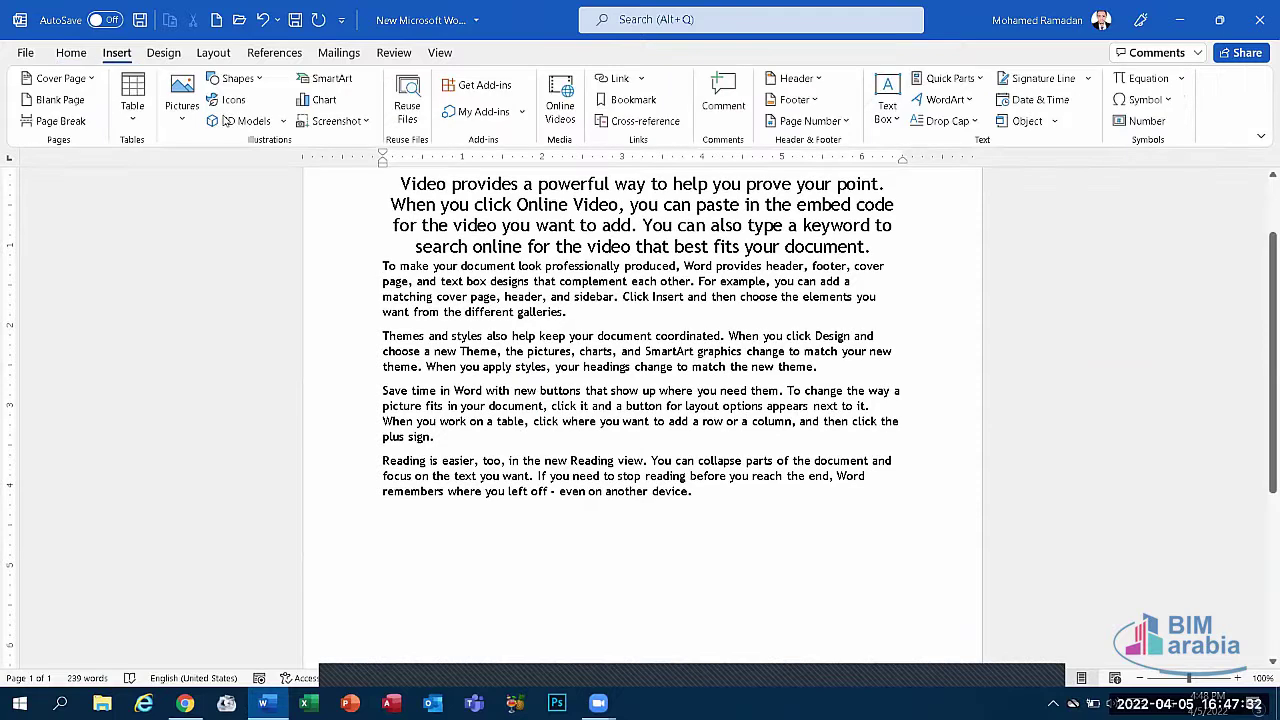
click(310, 80)
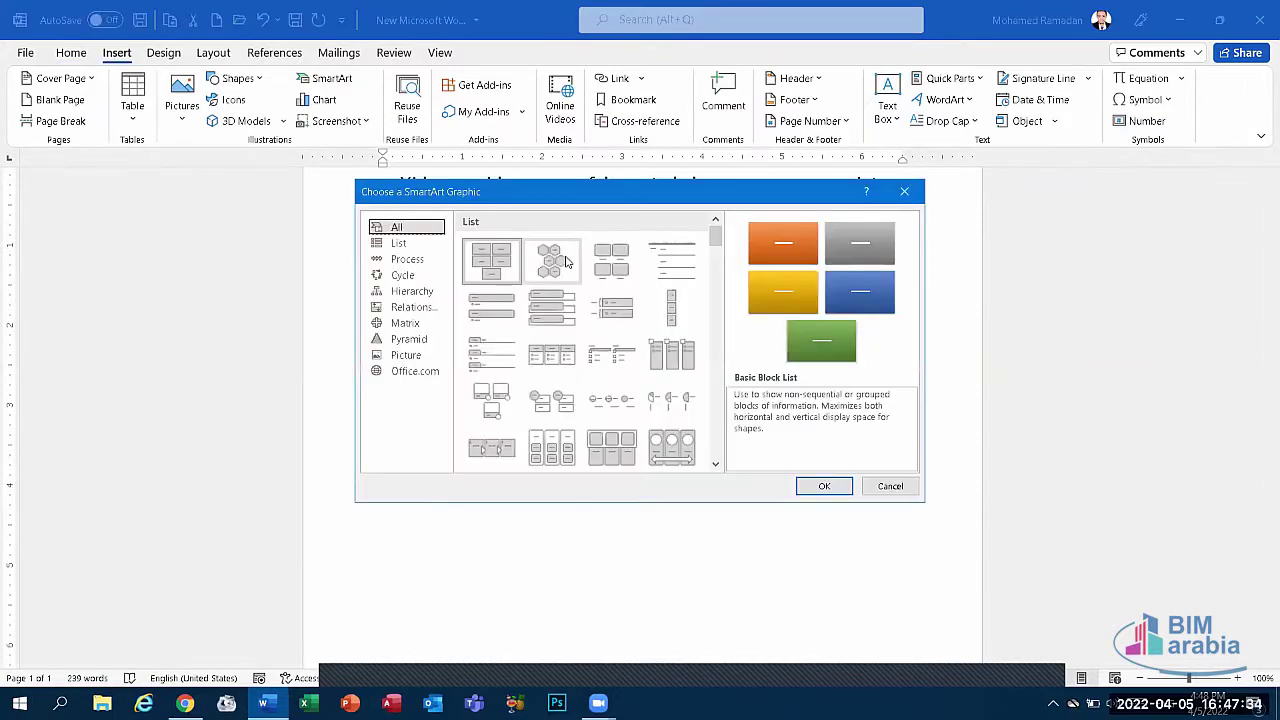
click(826, 488)
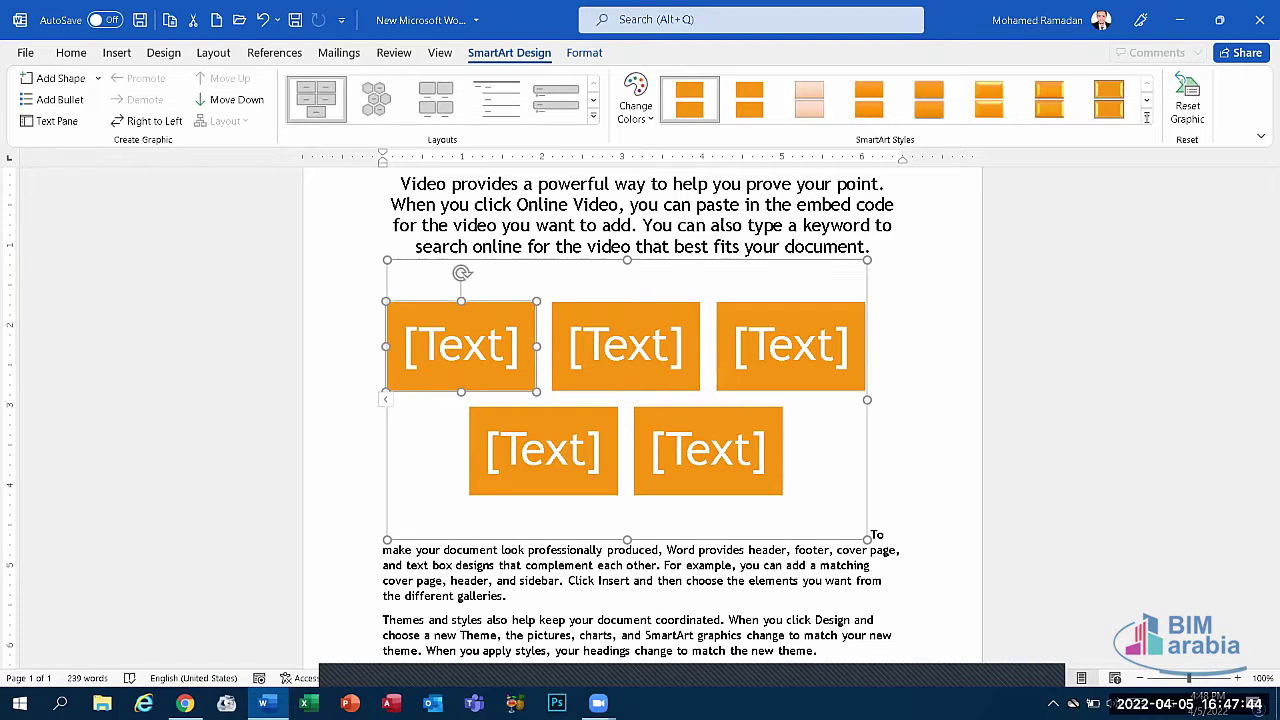
Step: Try the 3-D Brick Scene style and a Colorful scheme, then undo them
click(1146, 116)
click(690, 255)
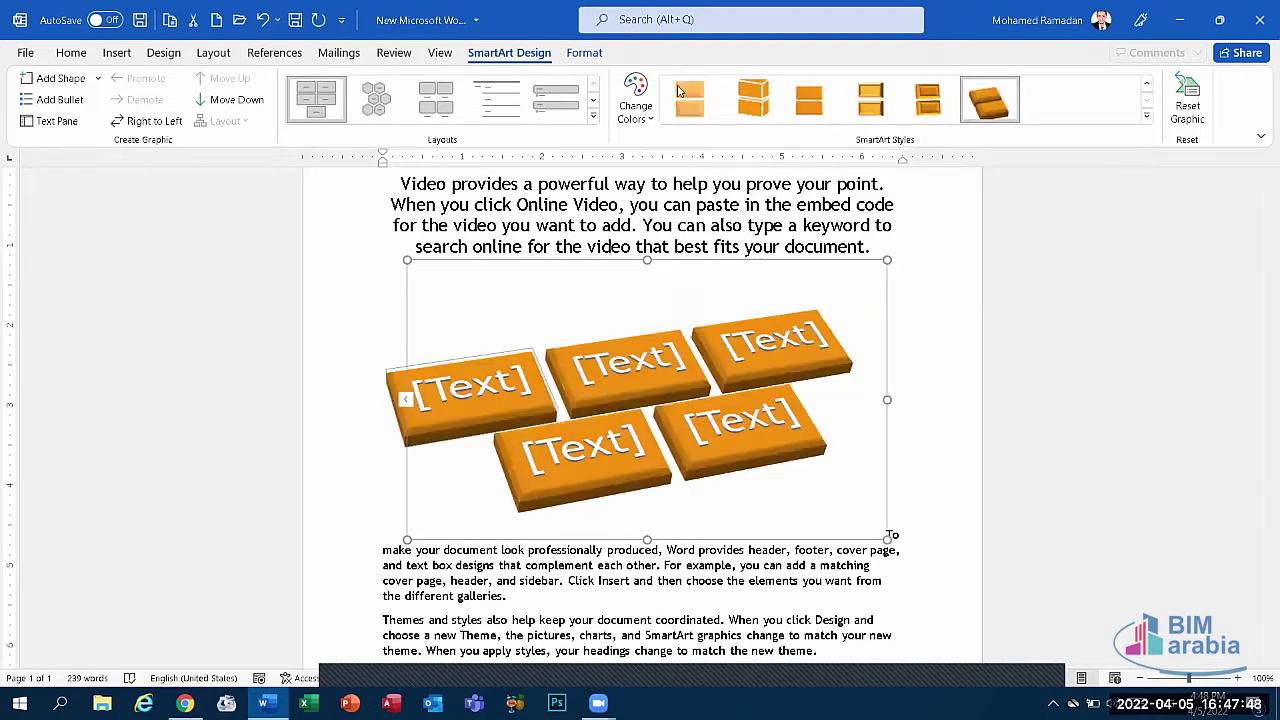
click(640, 112)
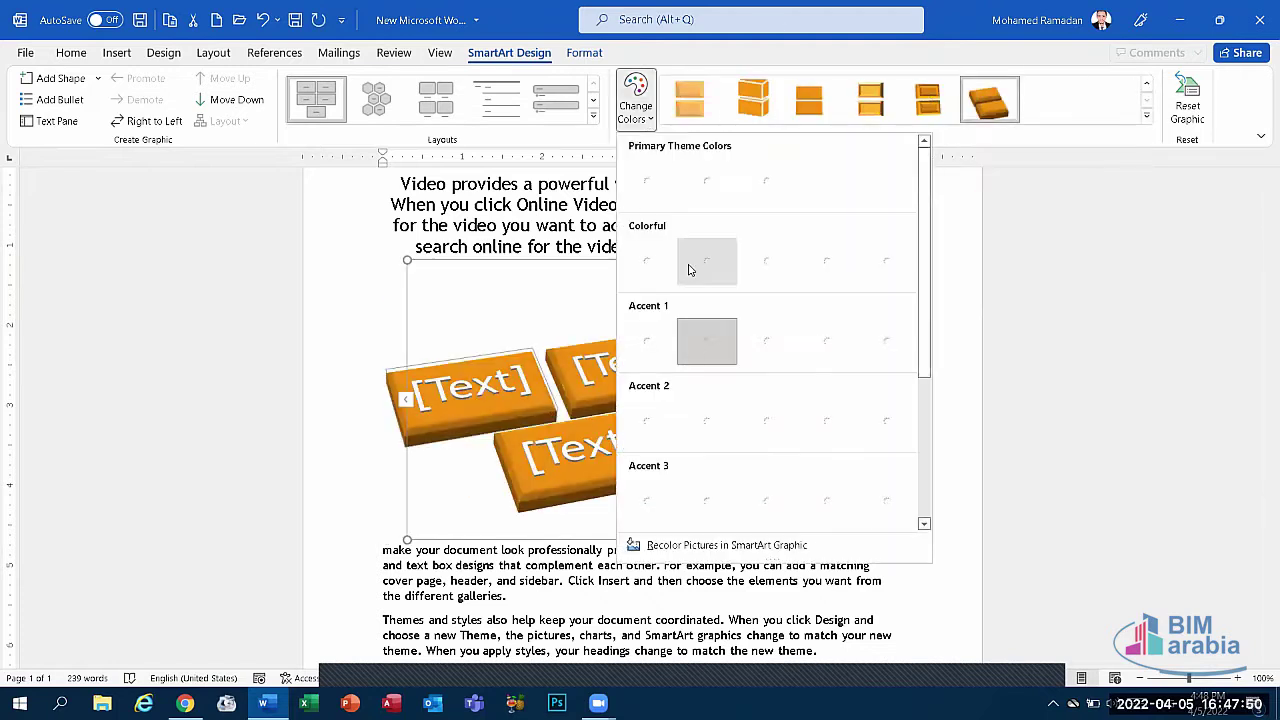
click(886, 266)
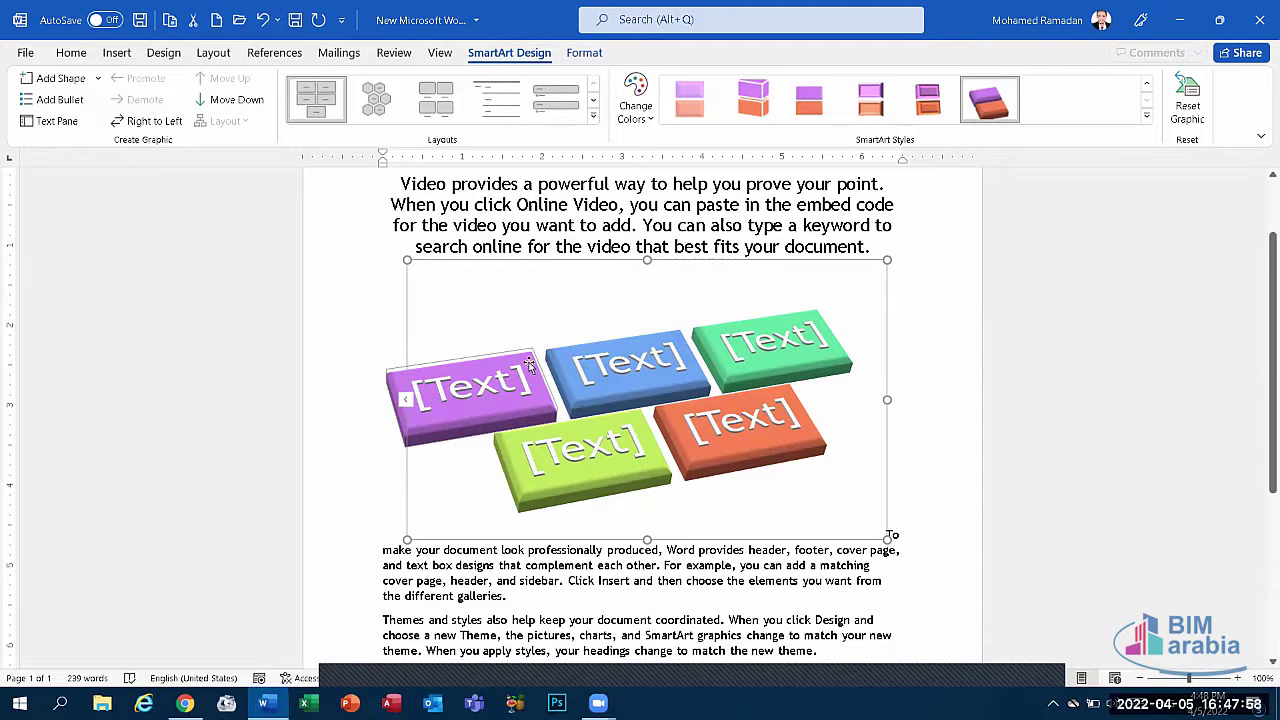
key(ctrl+z)
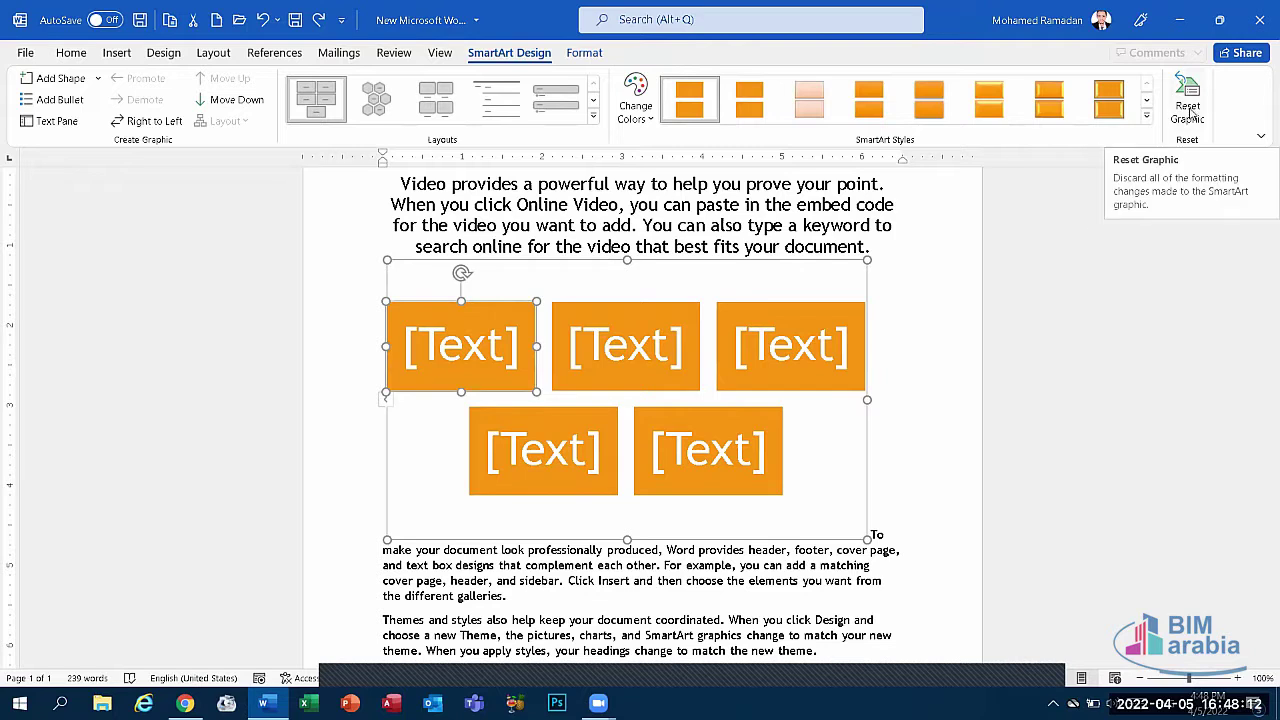
Step: Delete the Basic Block List SmartArt graphic
click(584, 53)
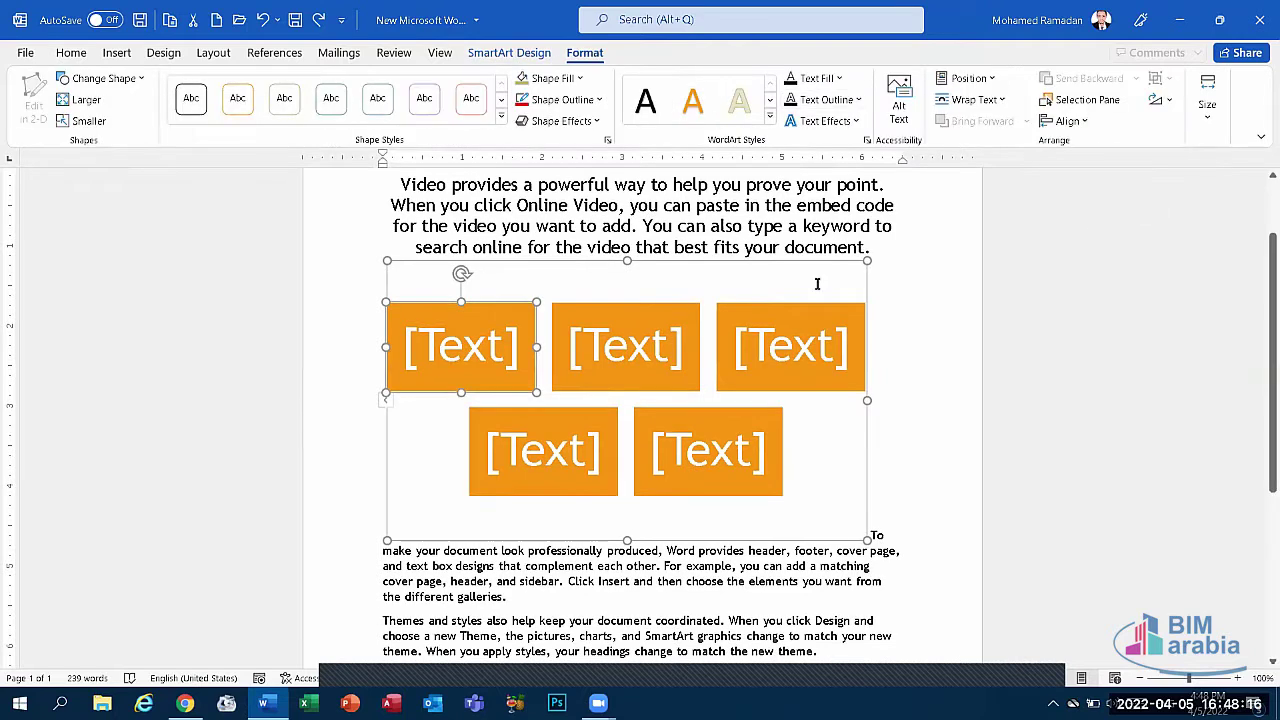
click(772, 263)
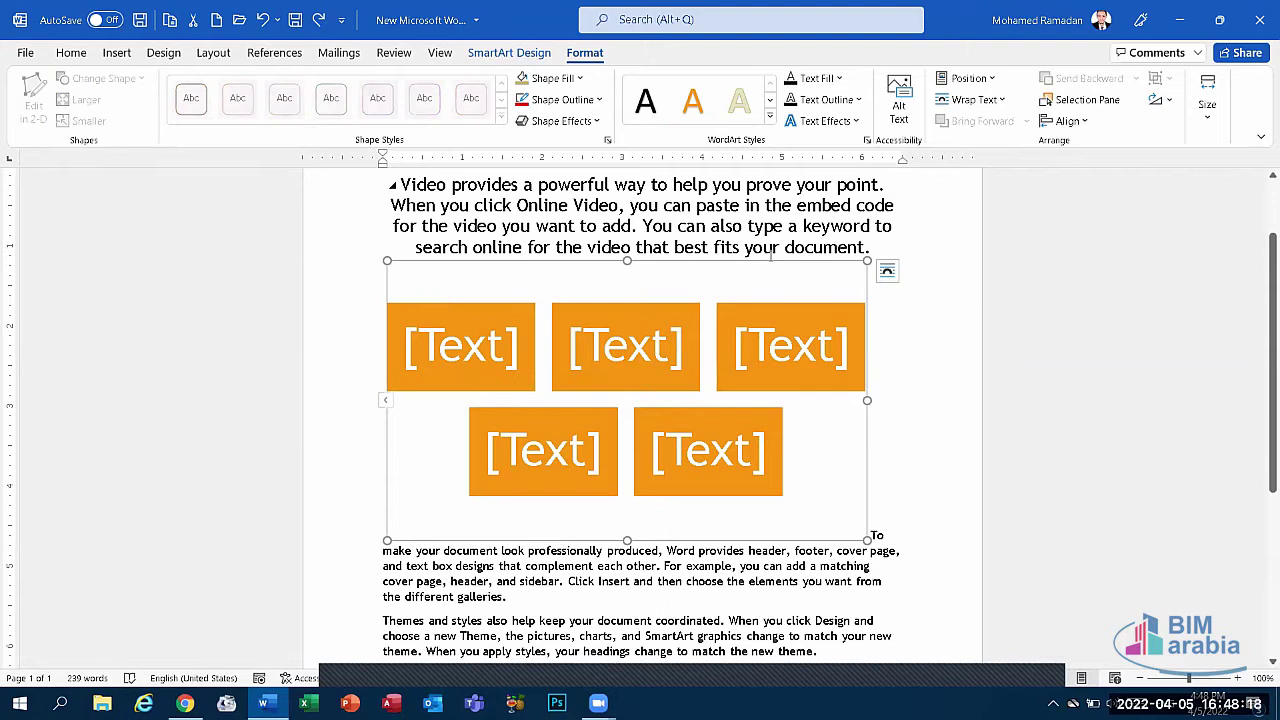
key(Delete)
Step: Insert a Clustered Column chart and close its data sheet window
click(116, 53)
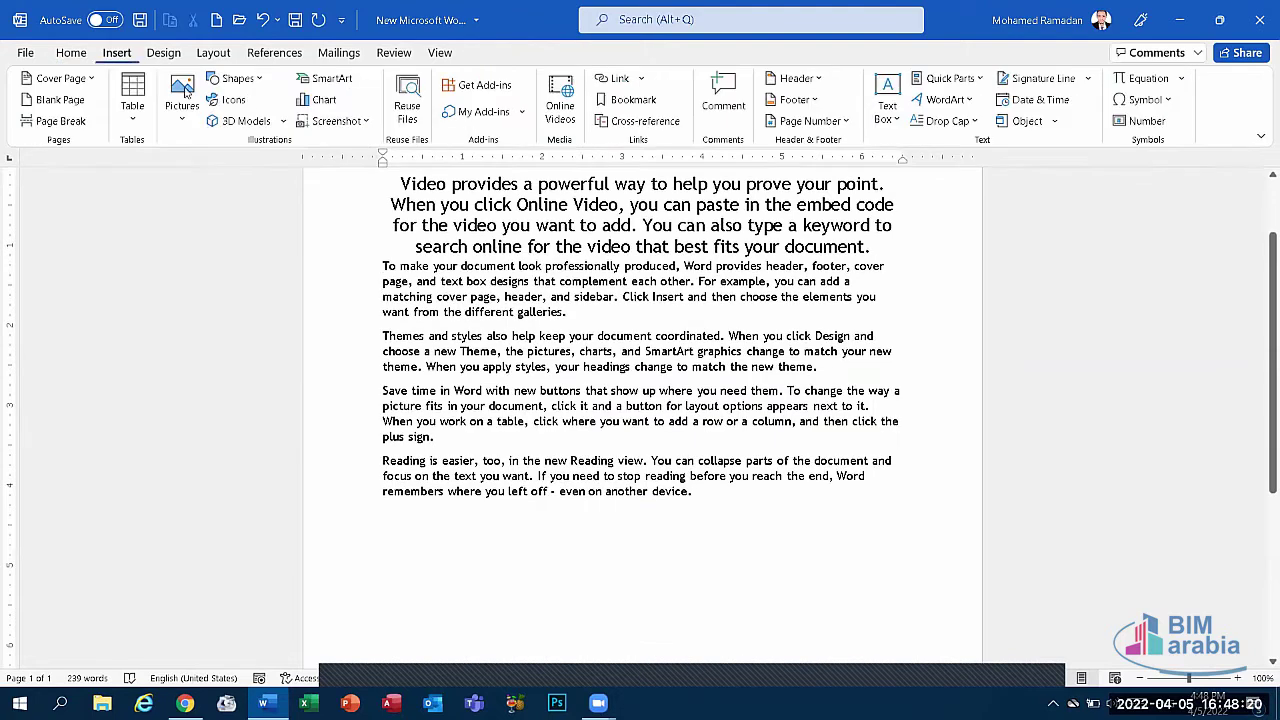
click(324, 99)
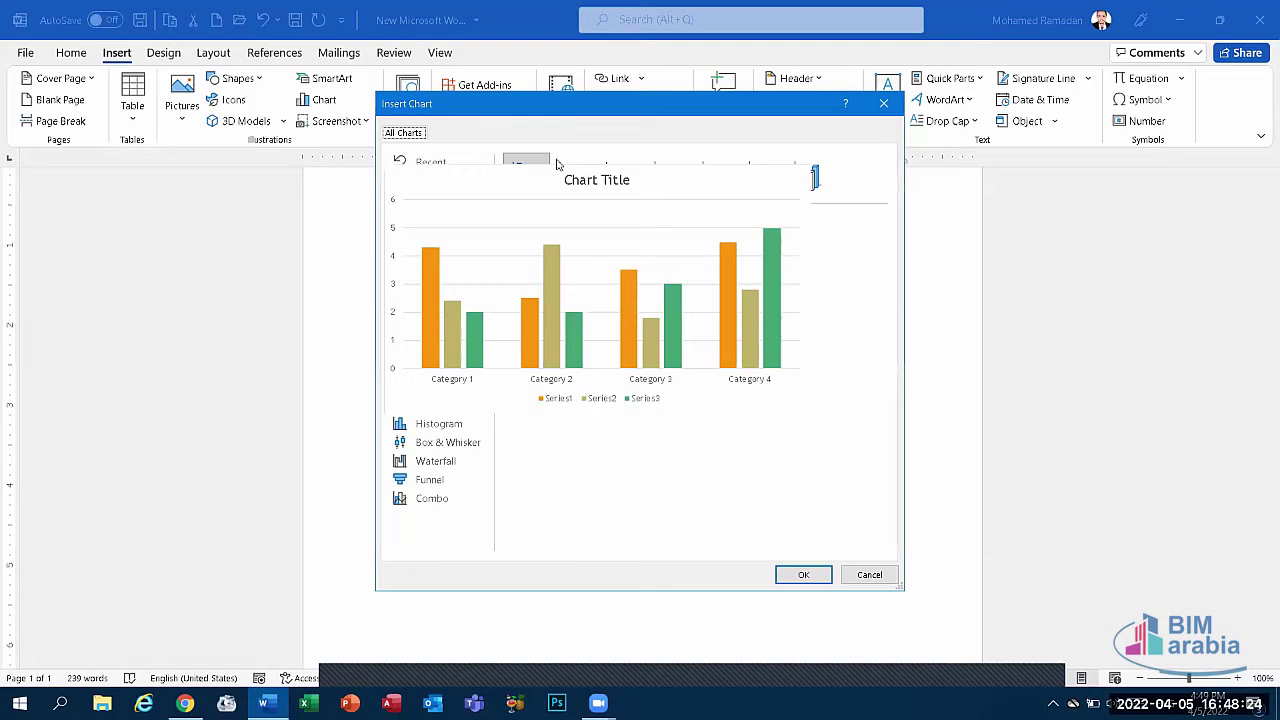
click(806, 578)
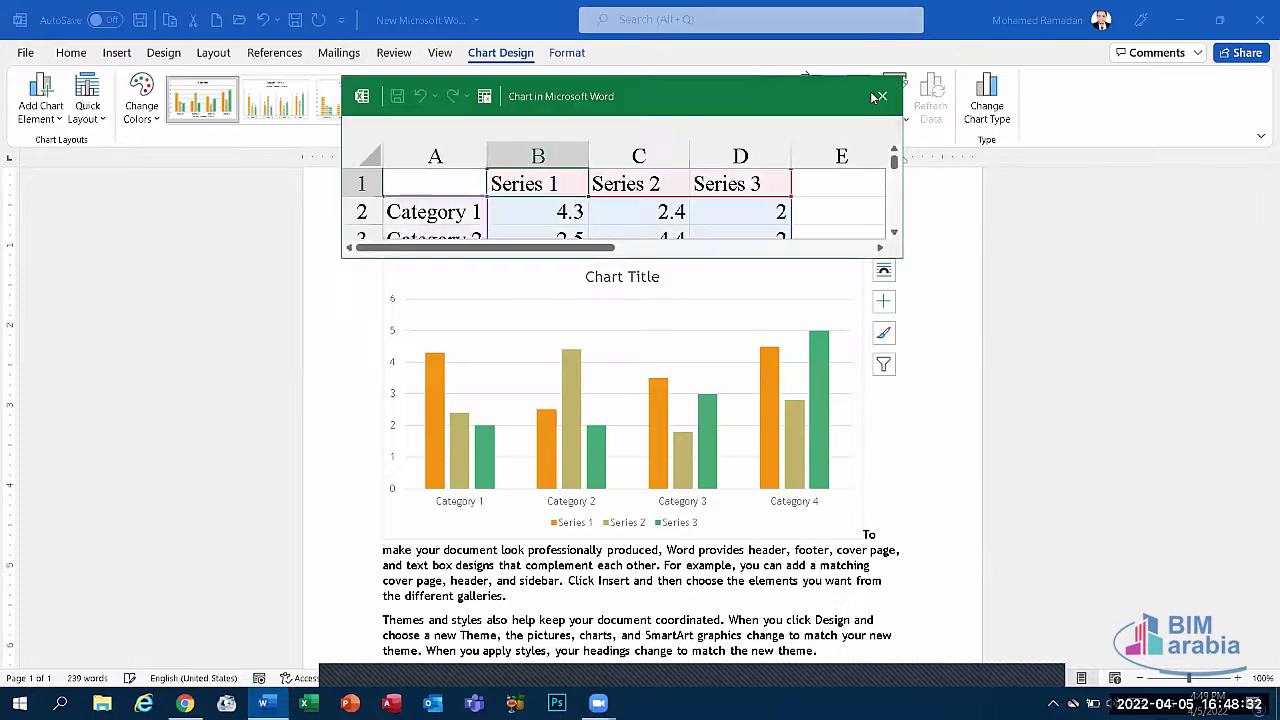
click(880, 96)
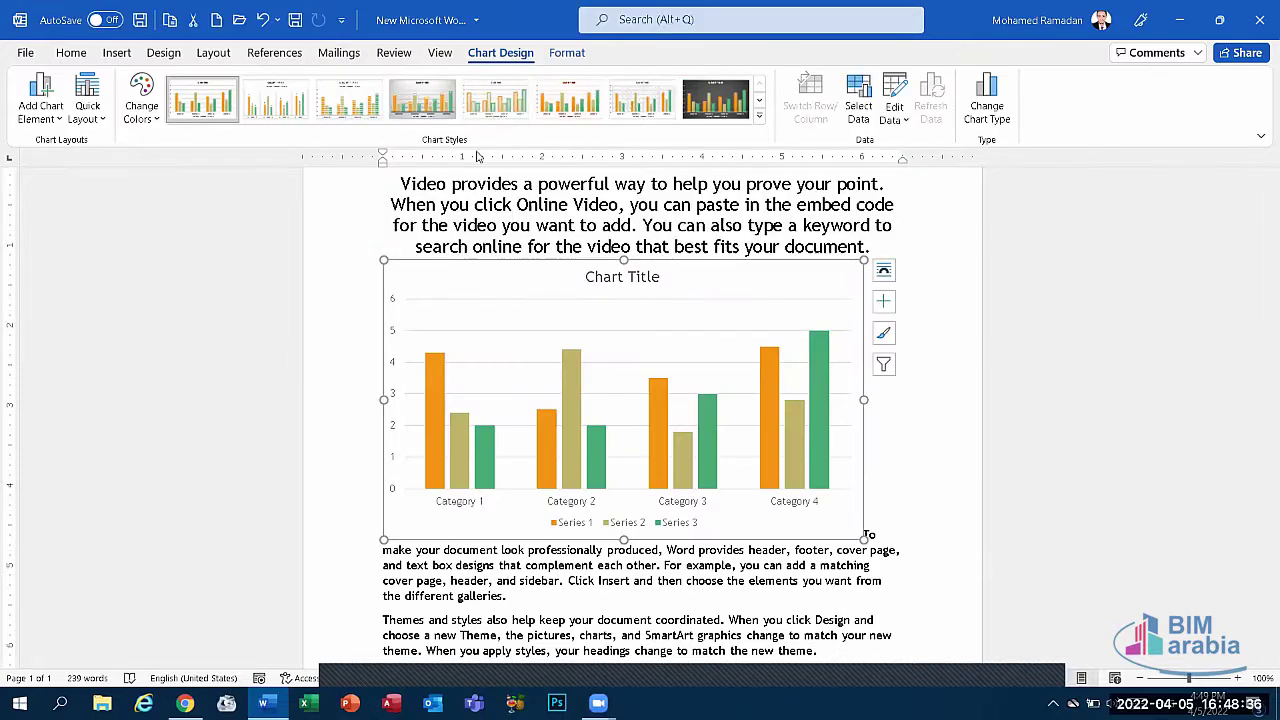
Step: Apply the dark chart style and recolour the series orange, pink and blue
click(724, 106)
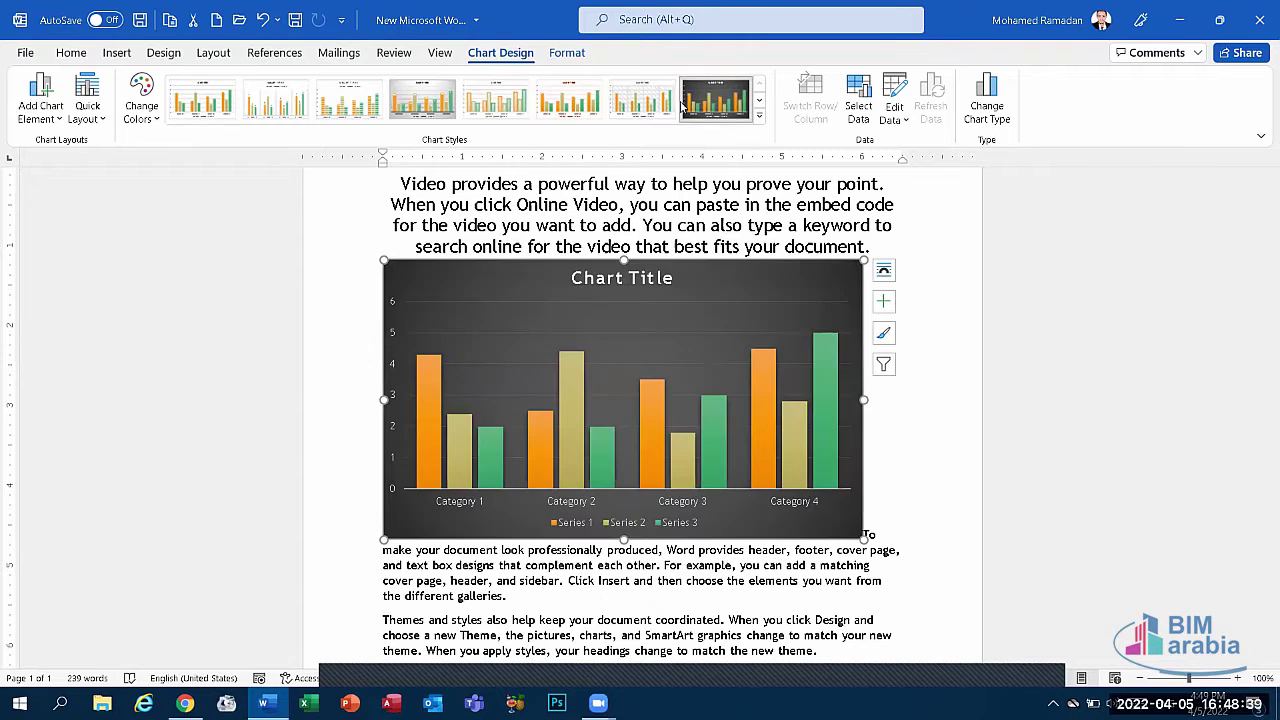
click(142, 108)
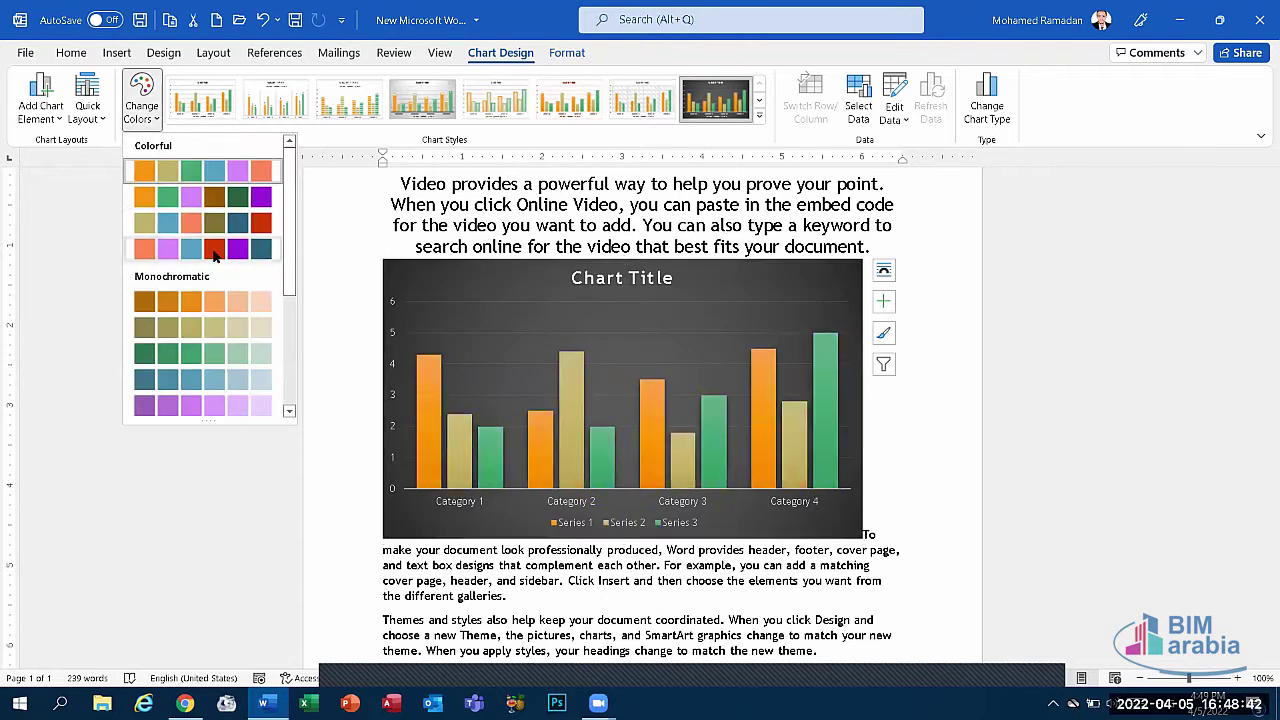
click(214, 256)
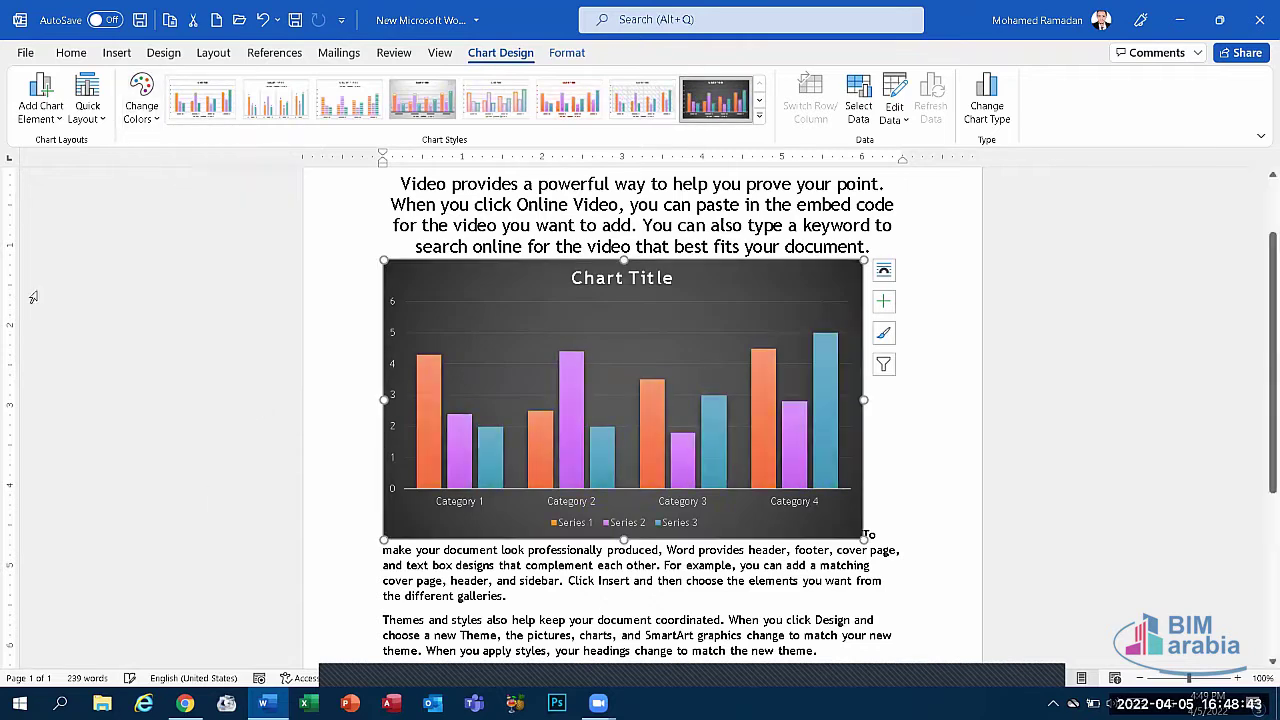
Step: Add a data table with legend keys to the chart, then delete the chart
click(40, 110)
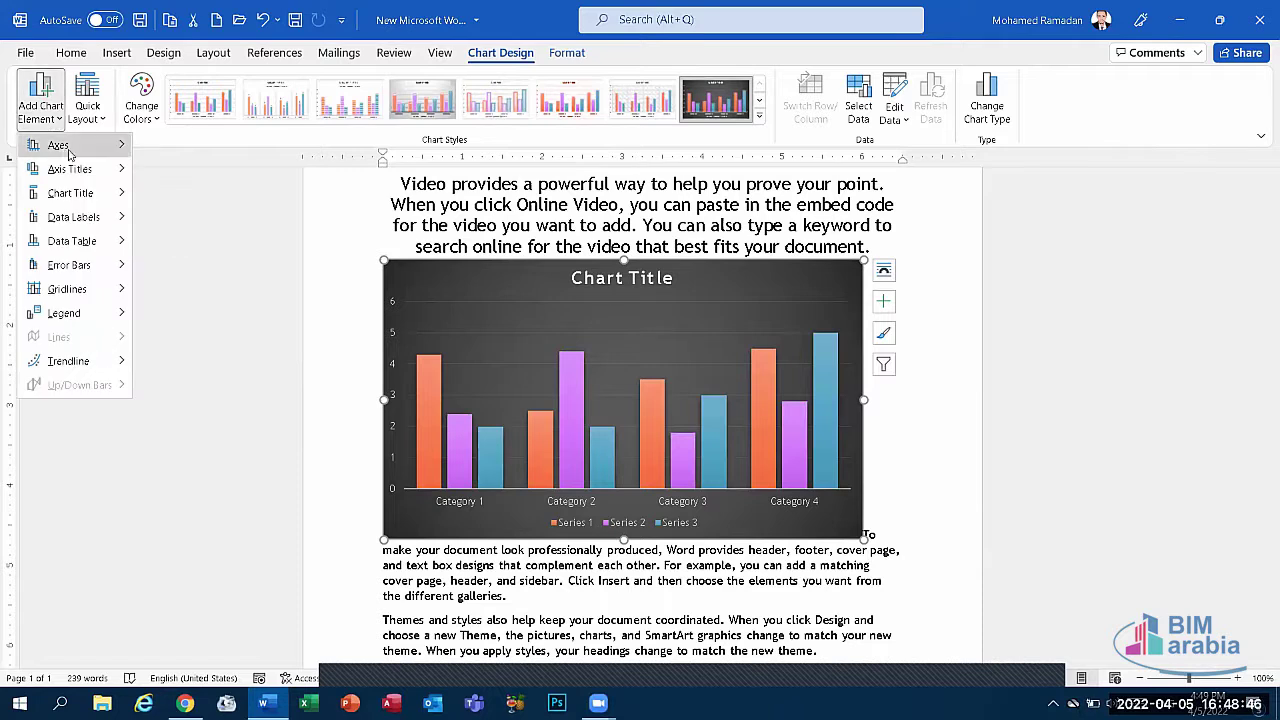
mouse_move(100, 169)
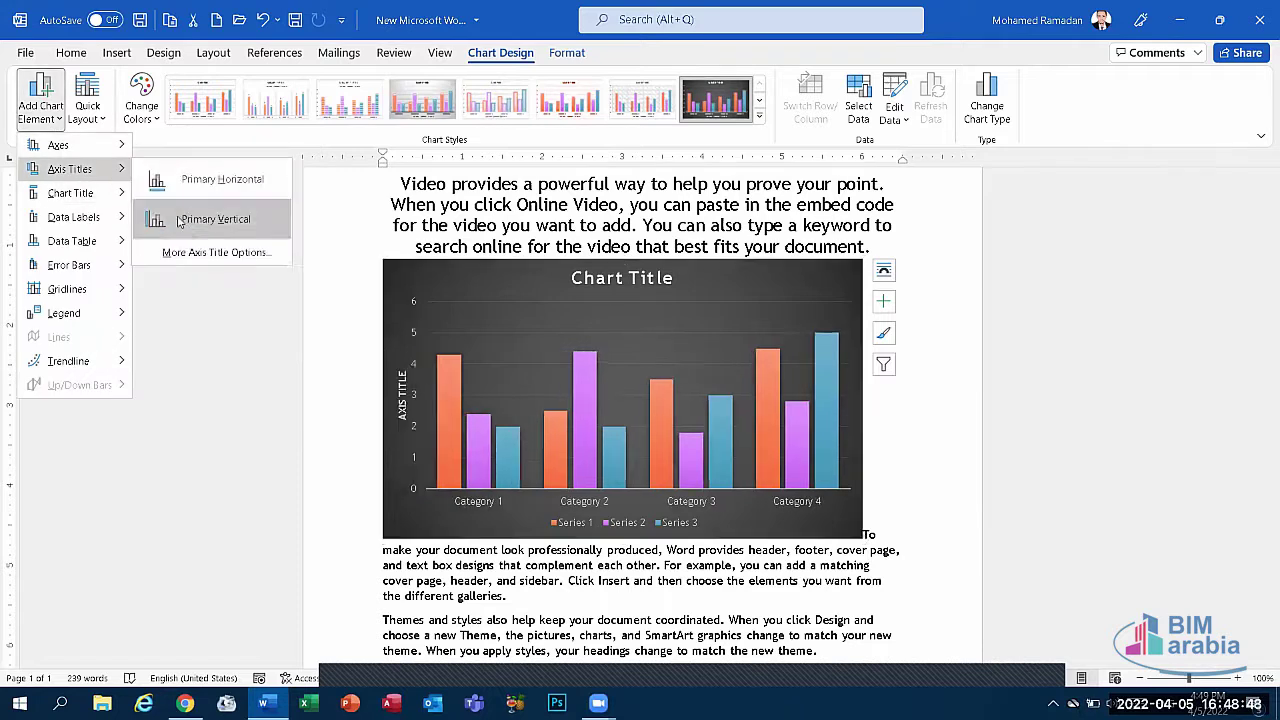
mouse_move(134, 278)
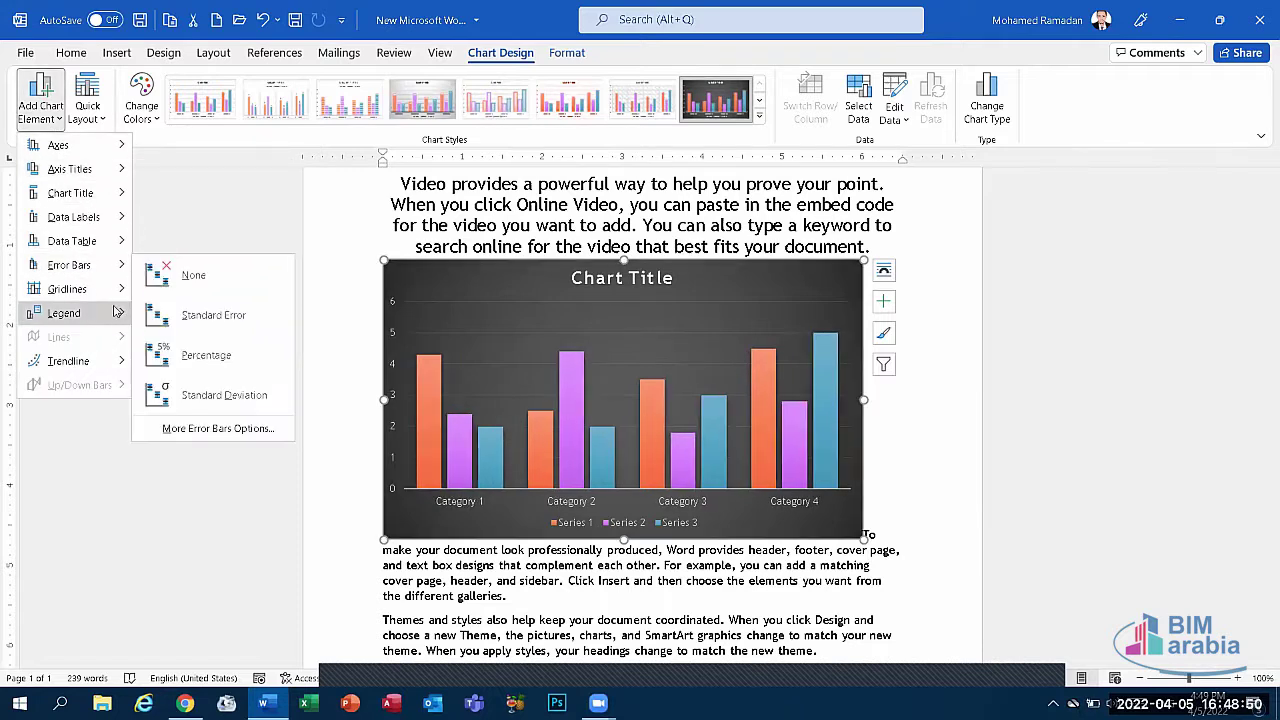
mouse_move(100, 224)
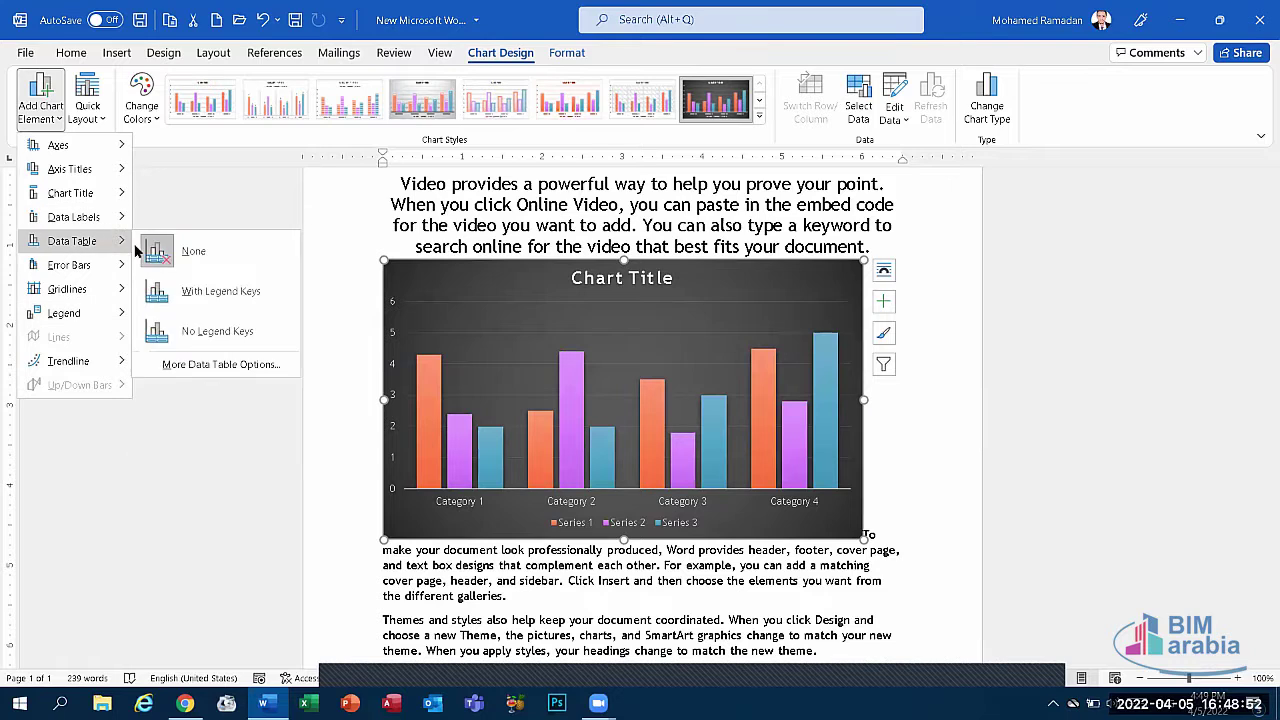
click(182, 291)
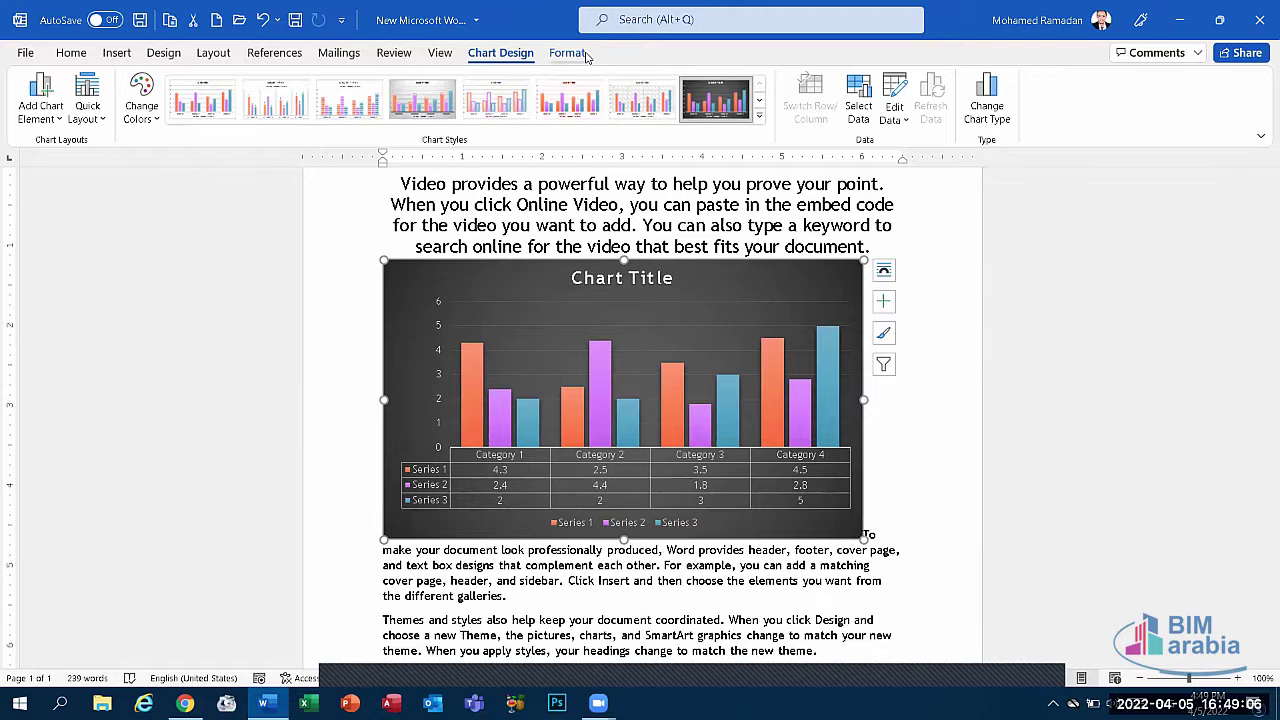
click(584, 55)
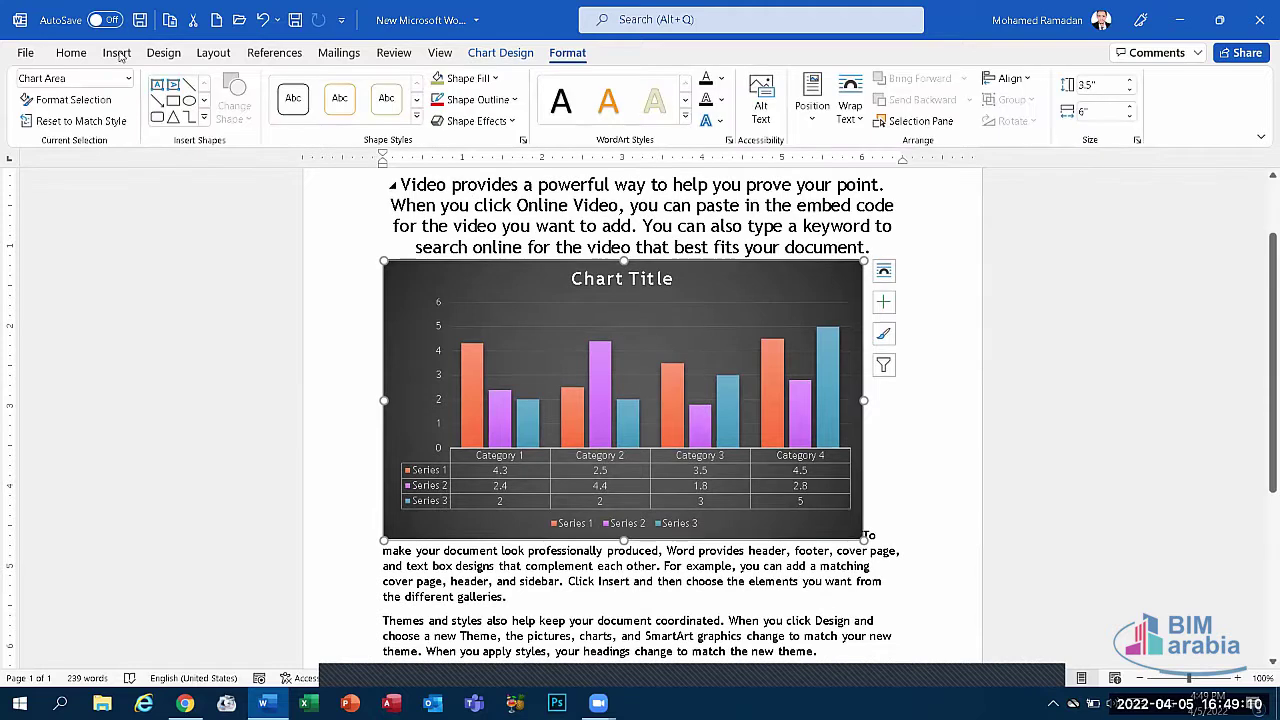
key(Delete)
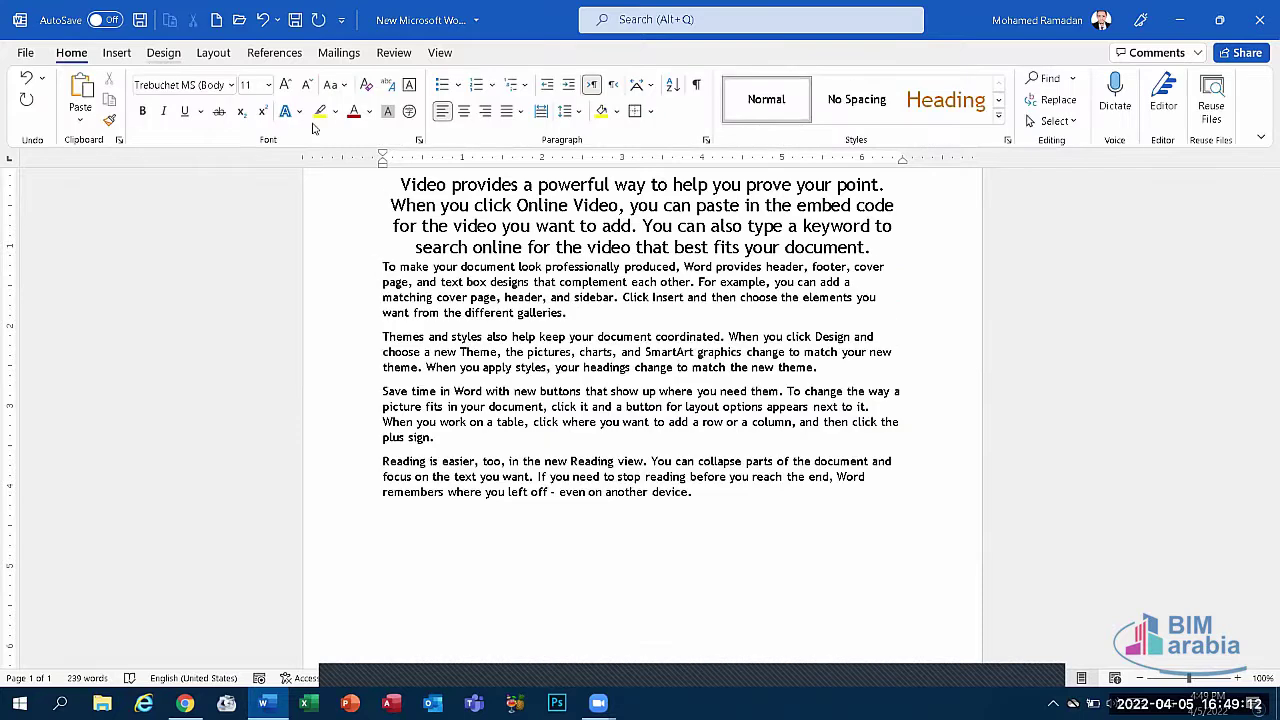
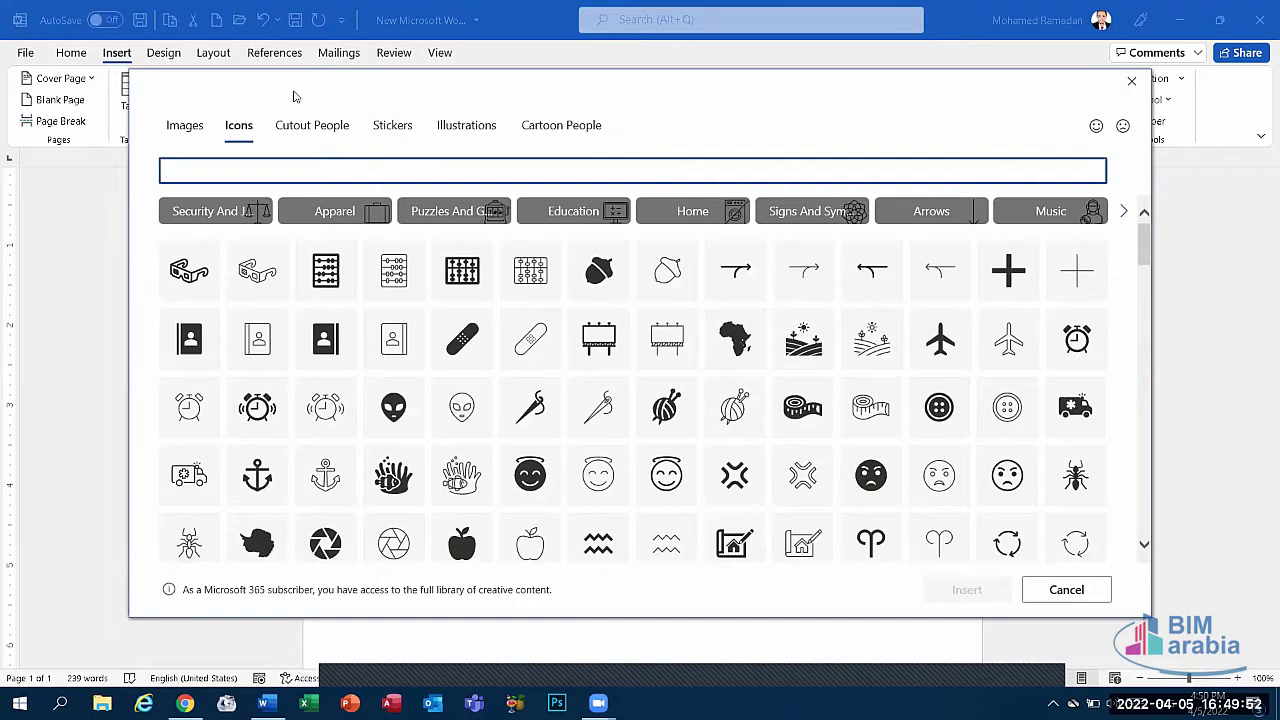
Step: Insert the smiley-face icon and move it to the centre above the paragraph
click(668, 477)
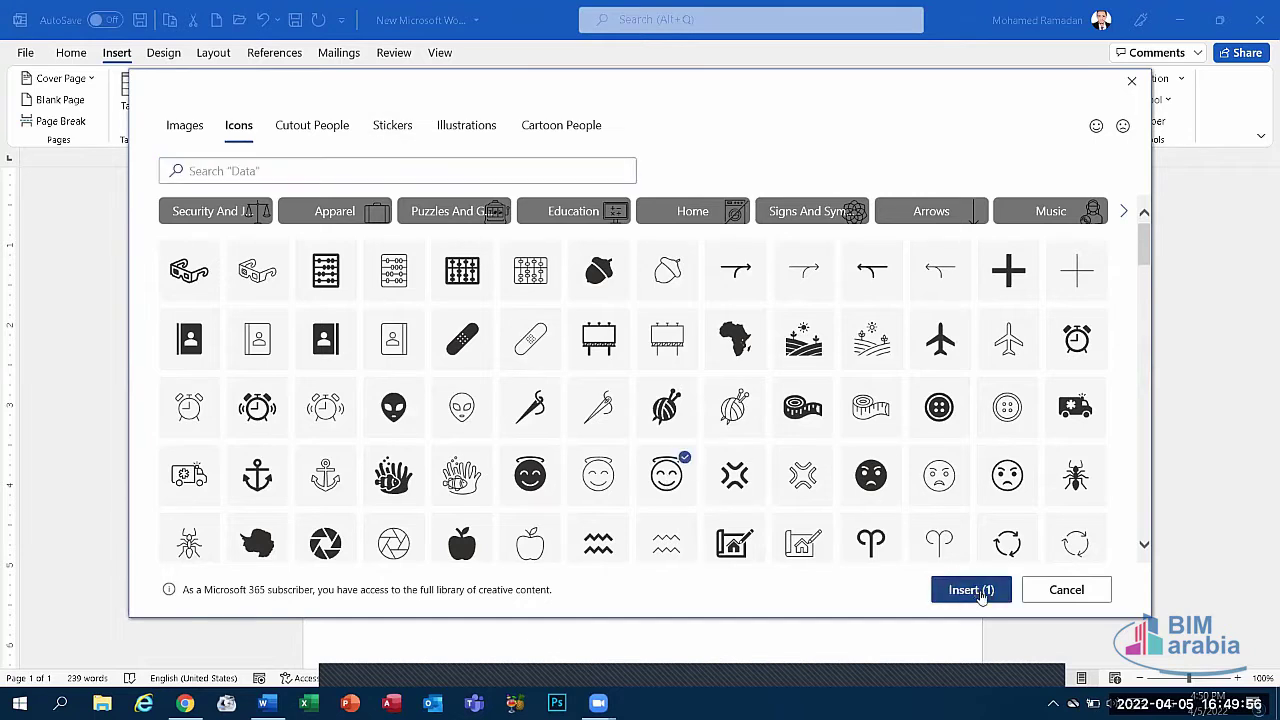
click(980, 592)
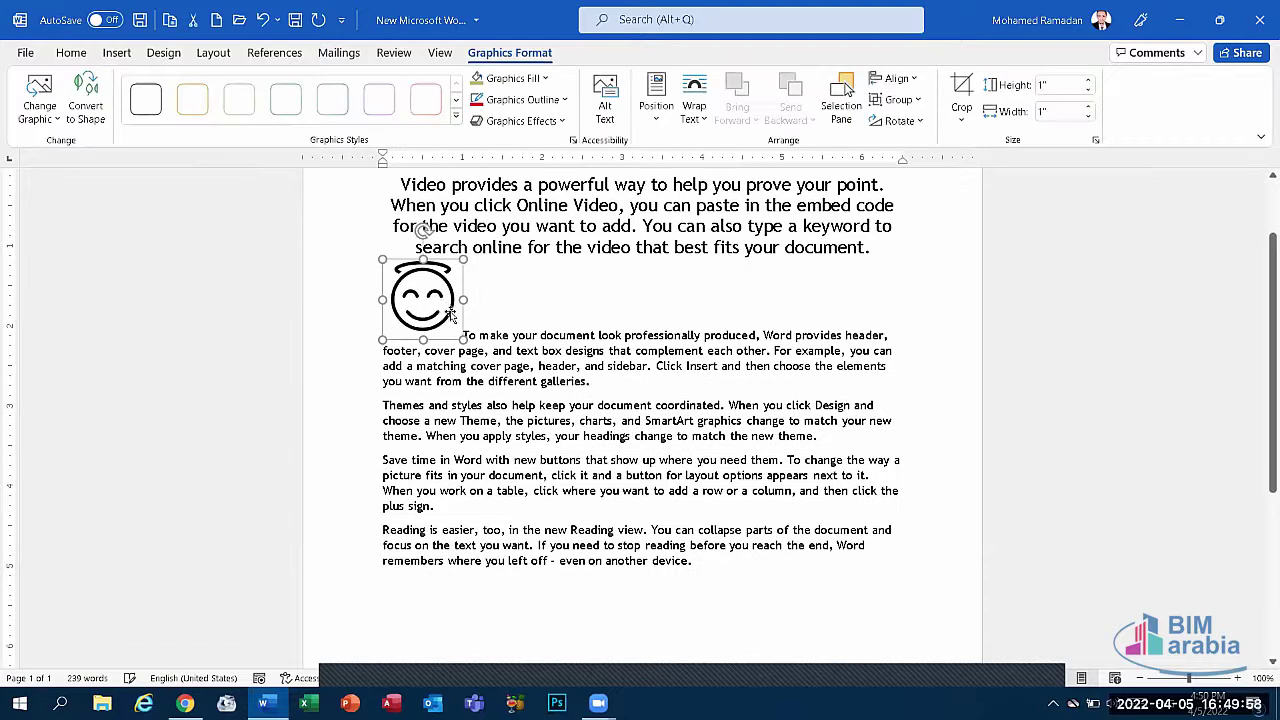
drag(445, 307, 602, 325)
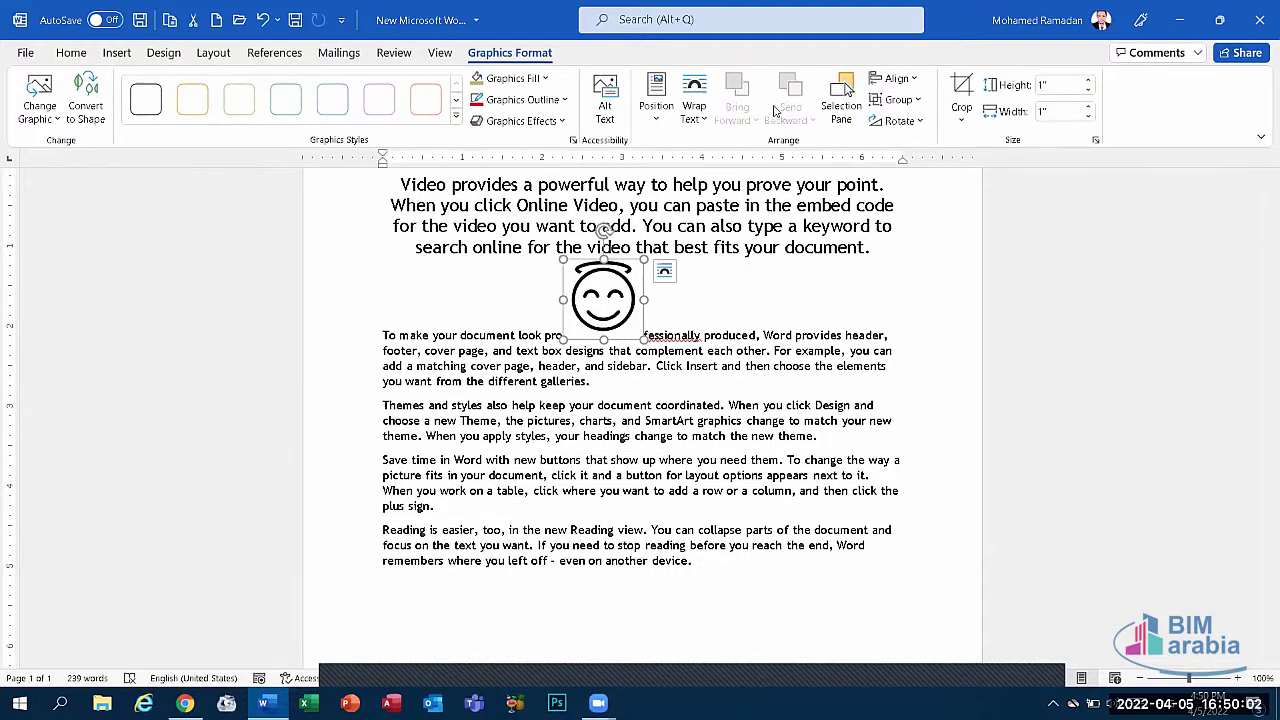
Step: Set the smiley to top-left with text wrapping, drag it into paragraph two, then delete it
click(657, 105)
click(664, 252)
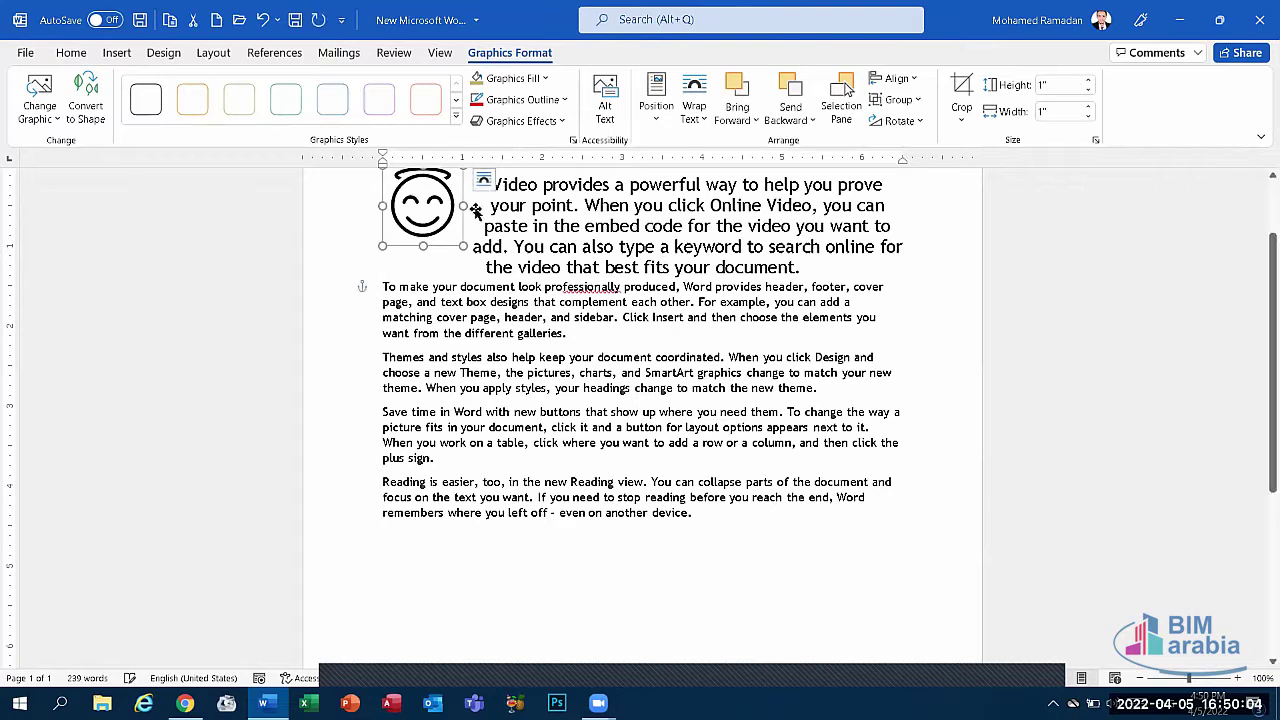
drag(476, 211, 690, 329)
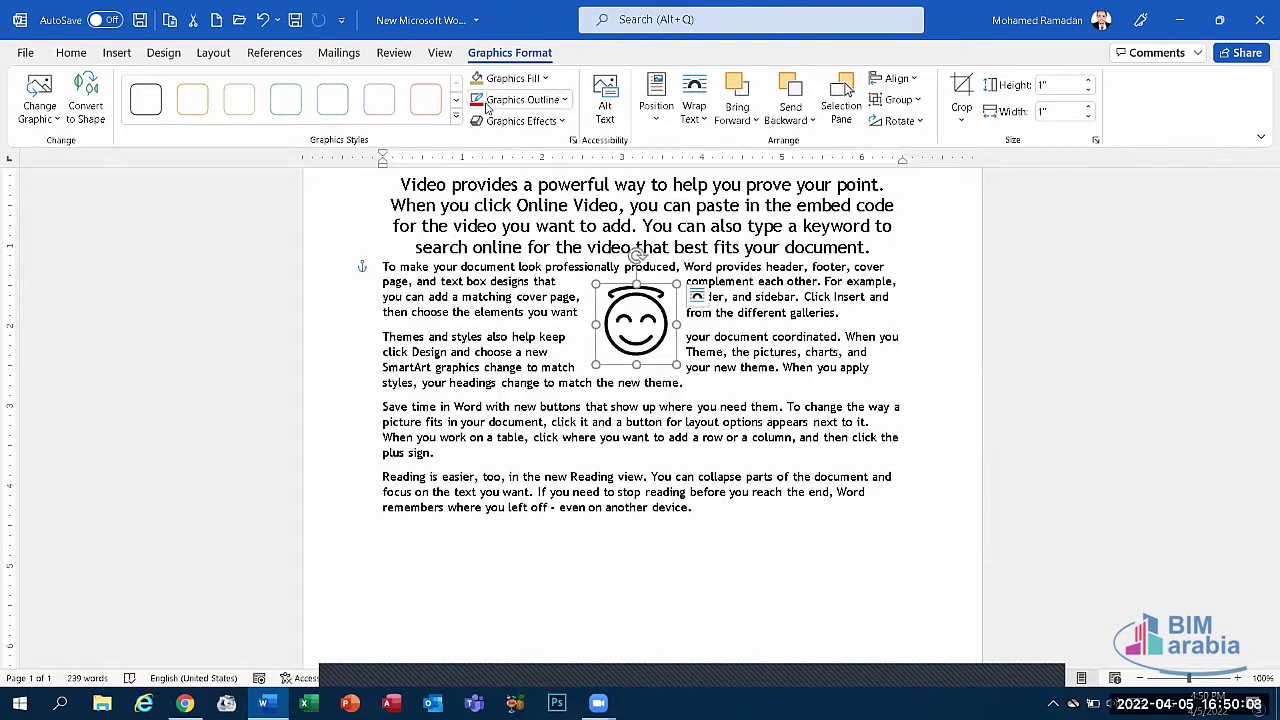
key(Delete)
click(117, 52)
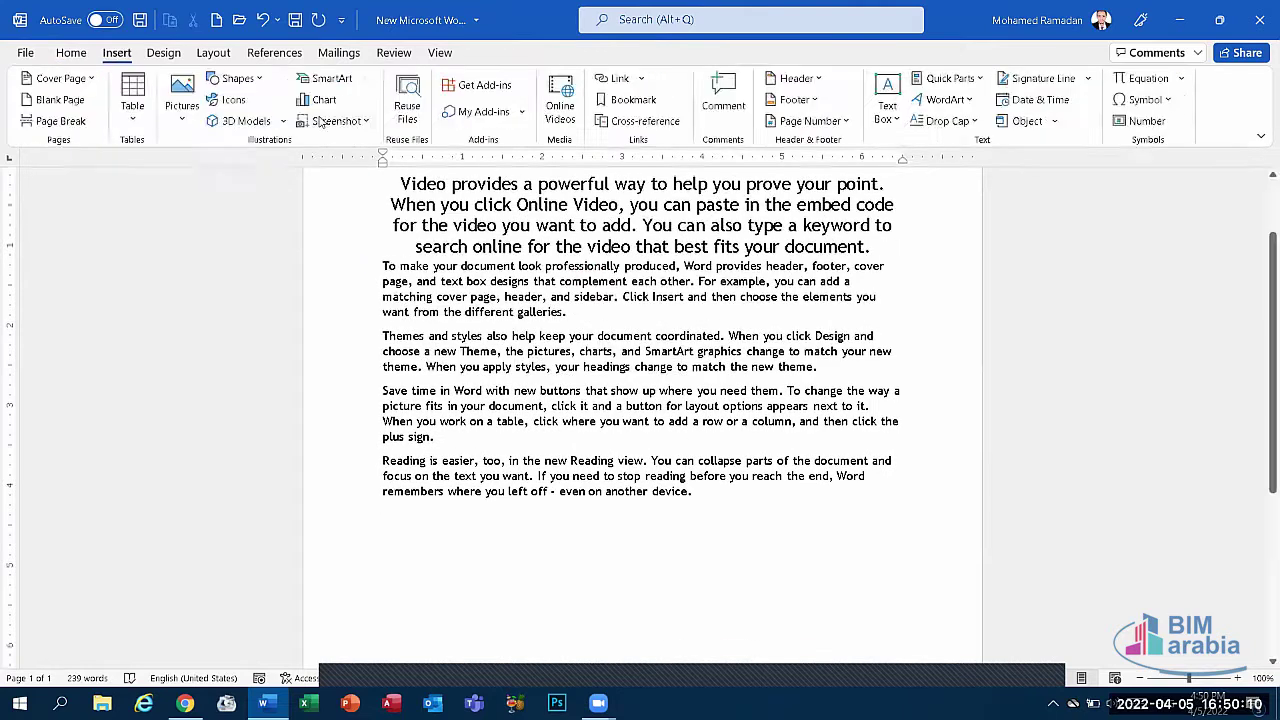
click(214, 122)
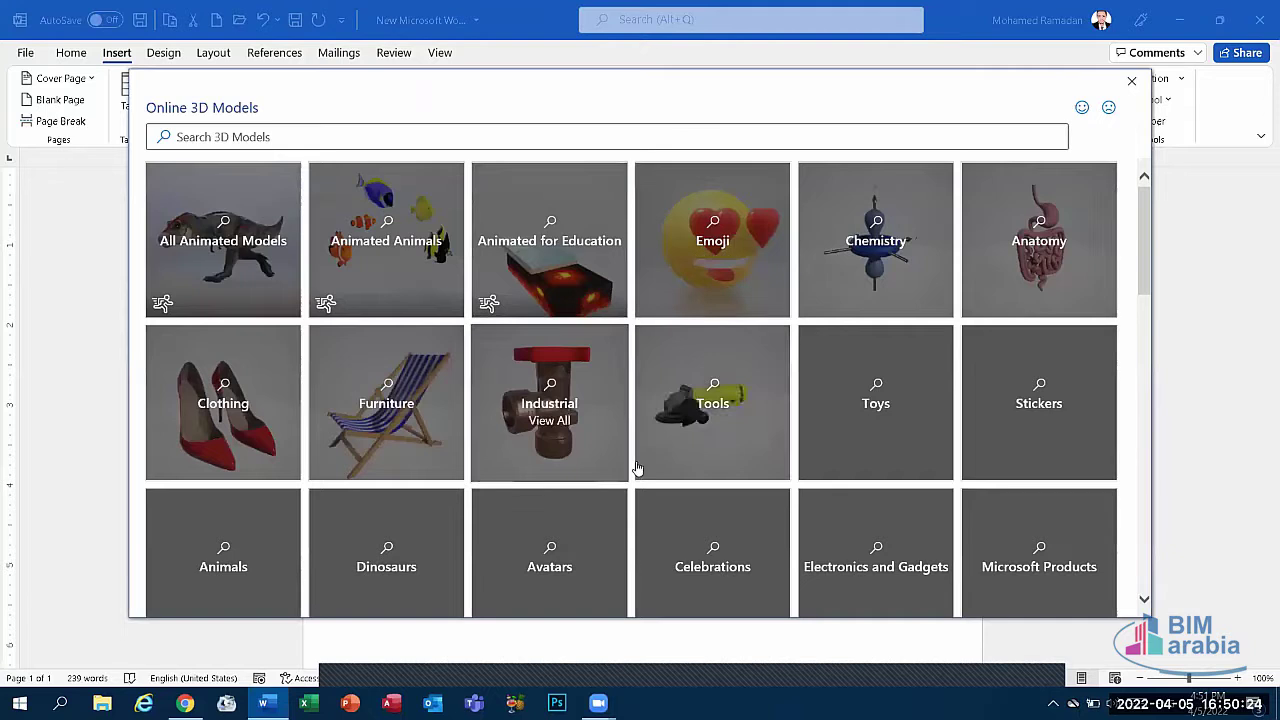
click(374, 398)
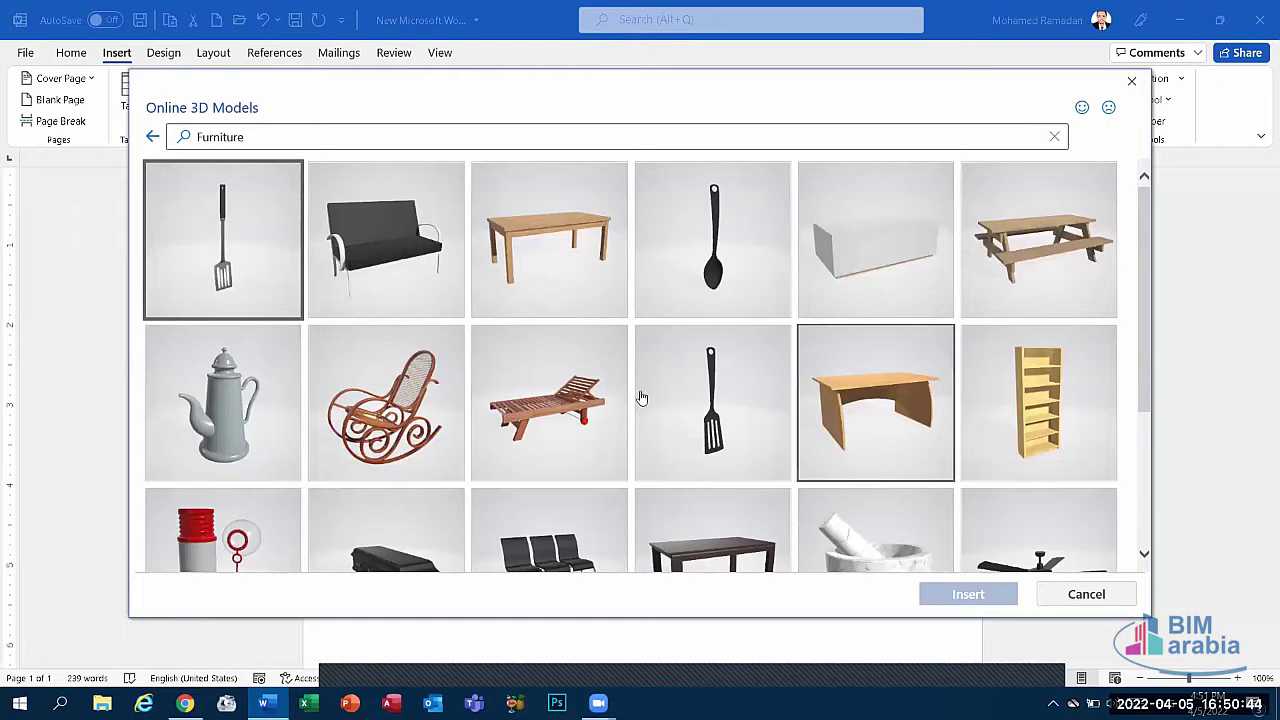
click(414, 382)
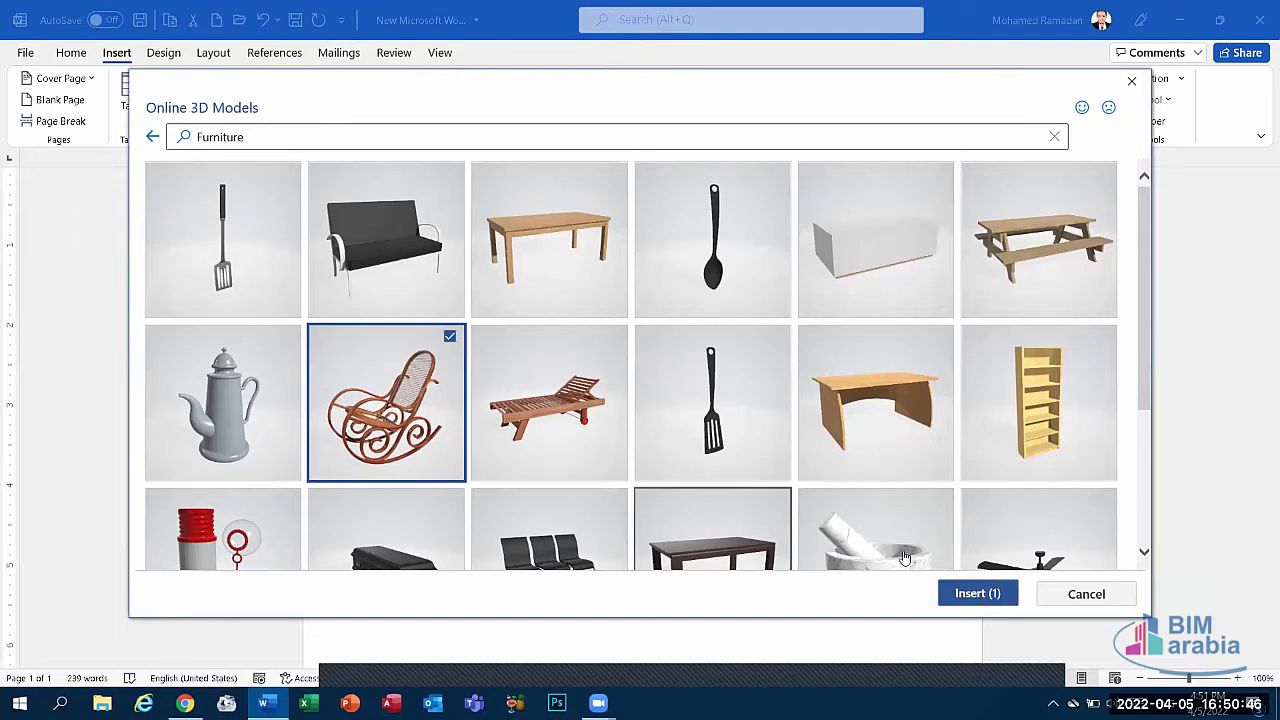
click(977, 593)
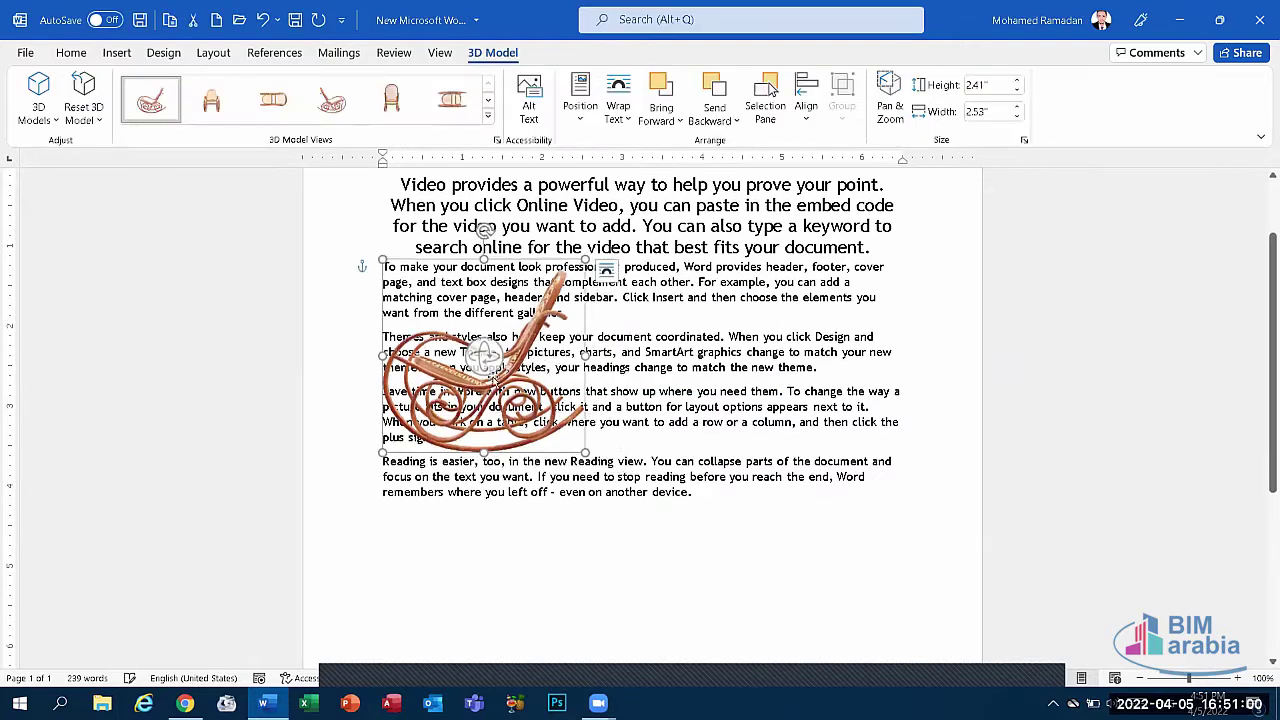
mouse_move(484, 368)
mouse_down()
mouse_move(606, 455)
mouse_move(826, 272)
mouse_move(608, 594)
mouse_move(710, 410)
mouse_up()
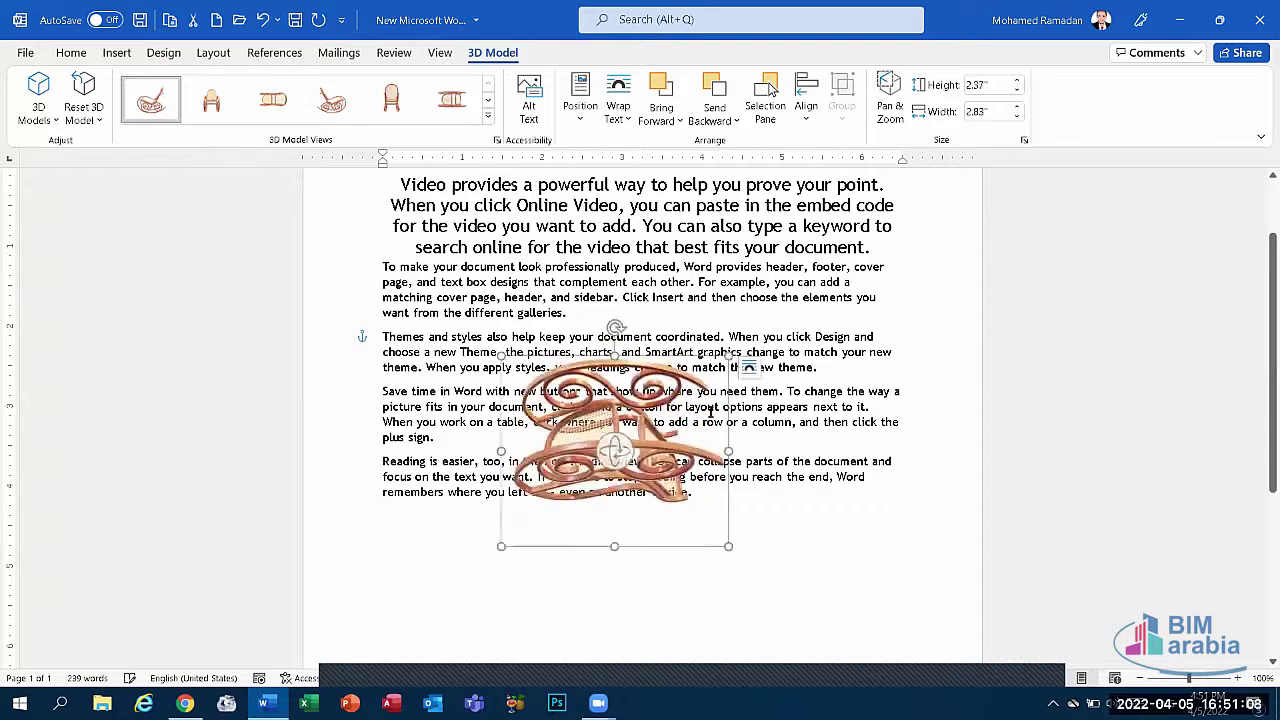
key(Delete)
click(116, 52)
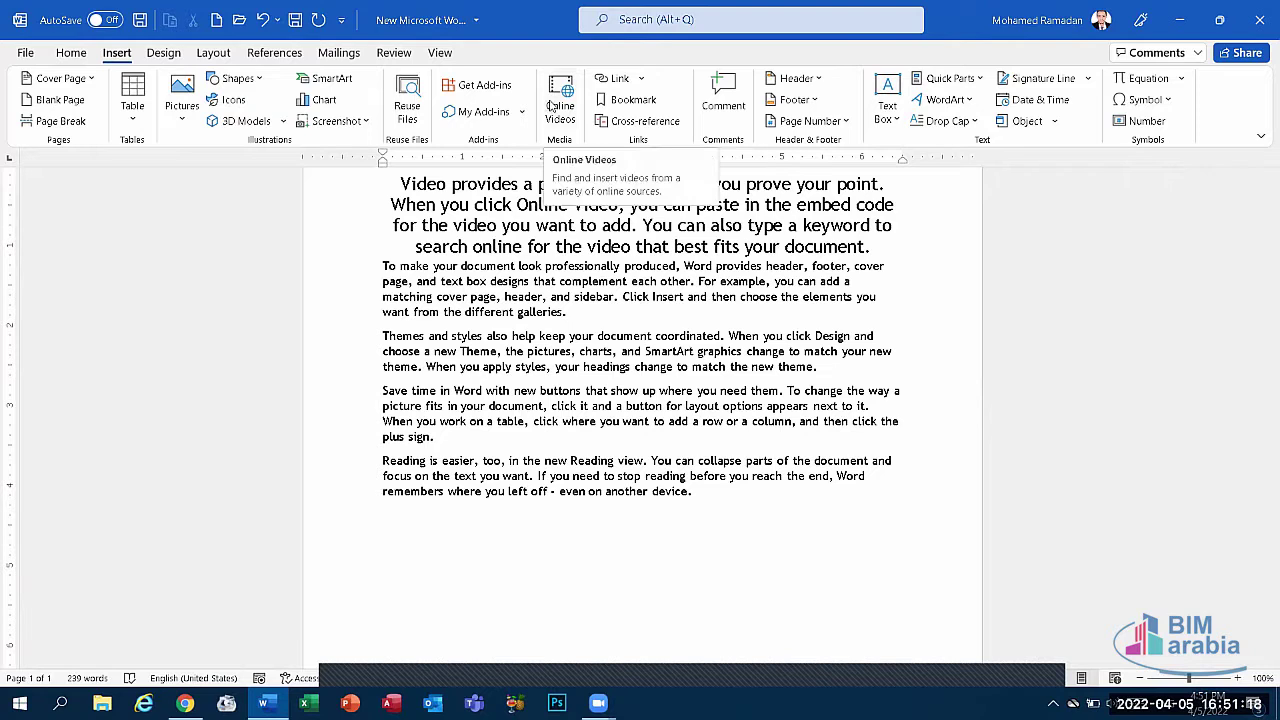
Step: Add a blank header containing the author's first name
click(794, 80)
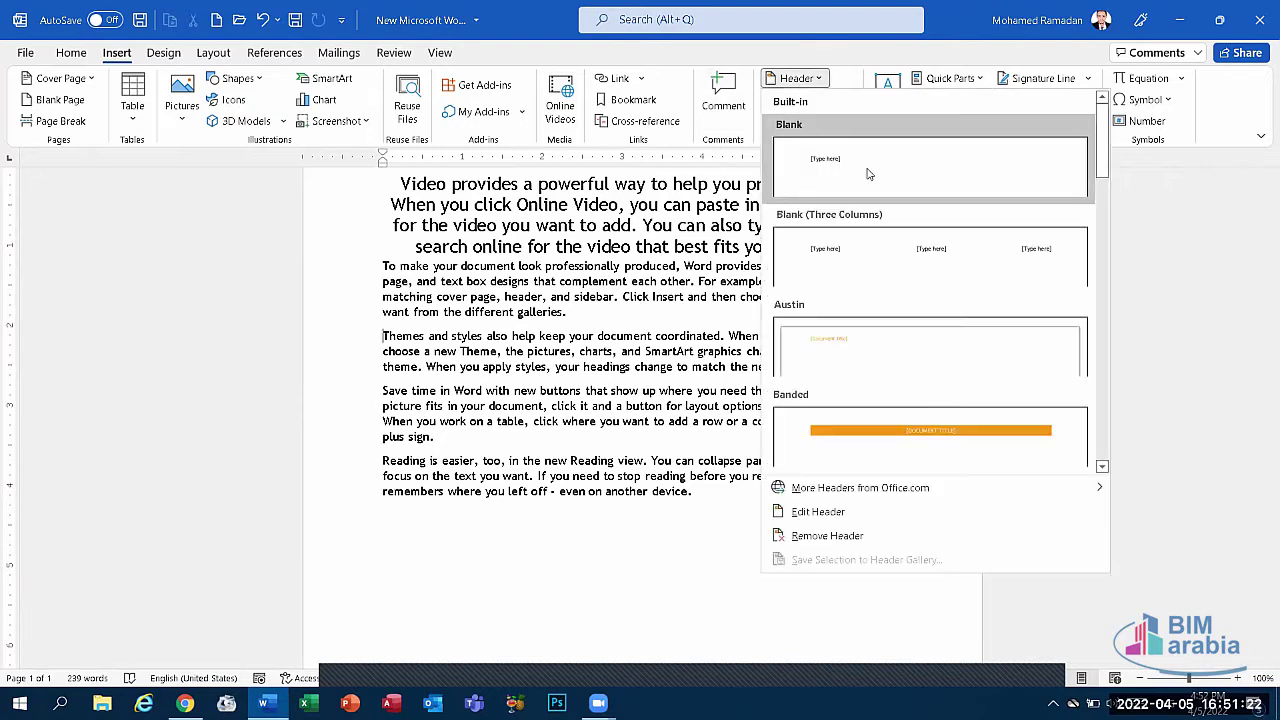
click(828, 174)
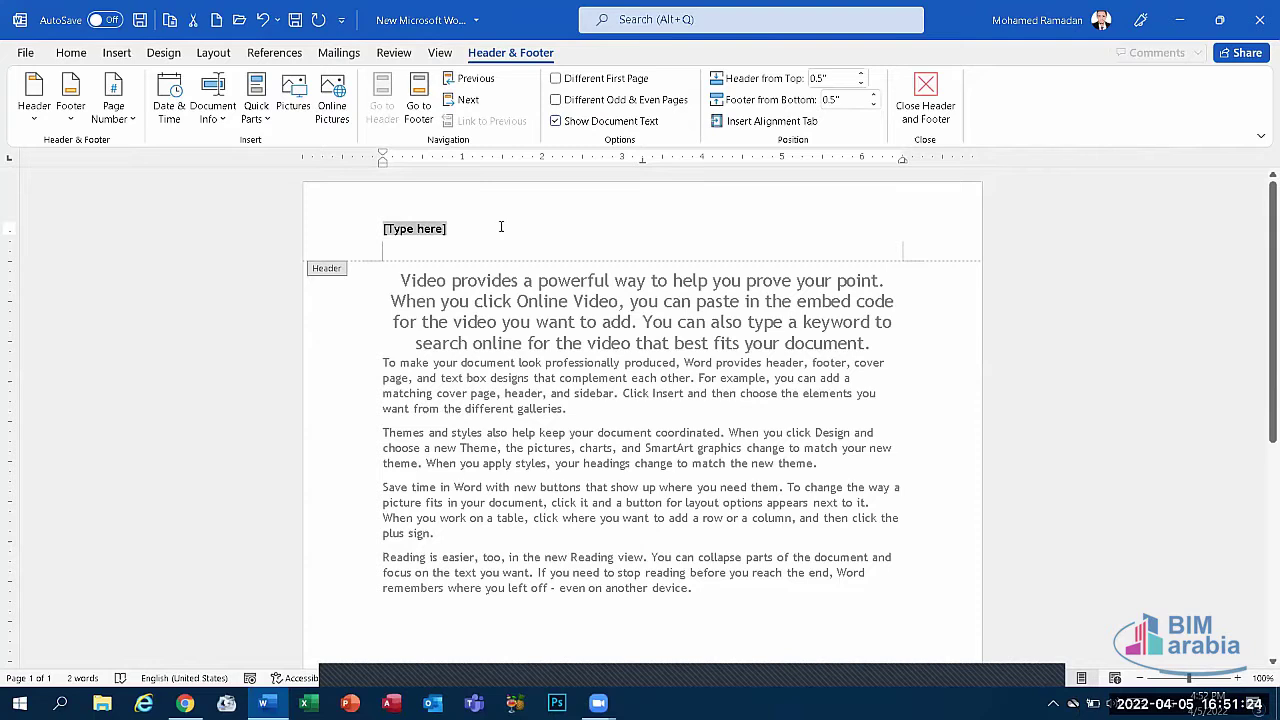
text(mohamed)
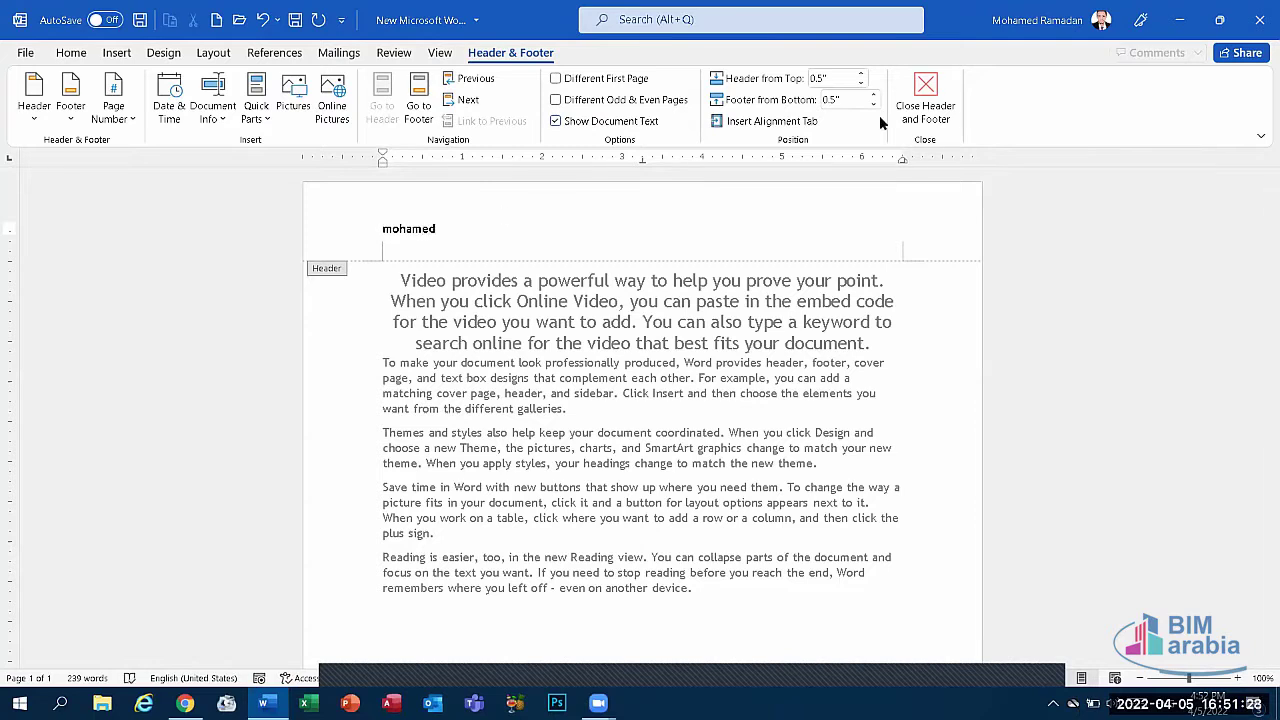
click(924, 100)
scroll(412, 314, down, 5)
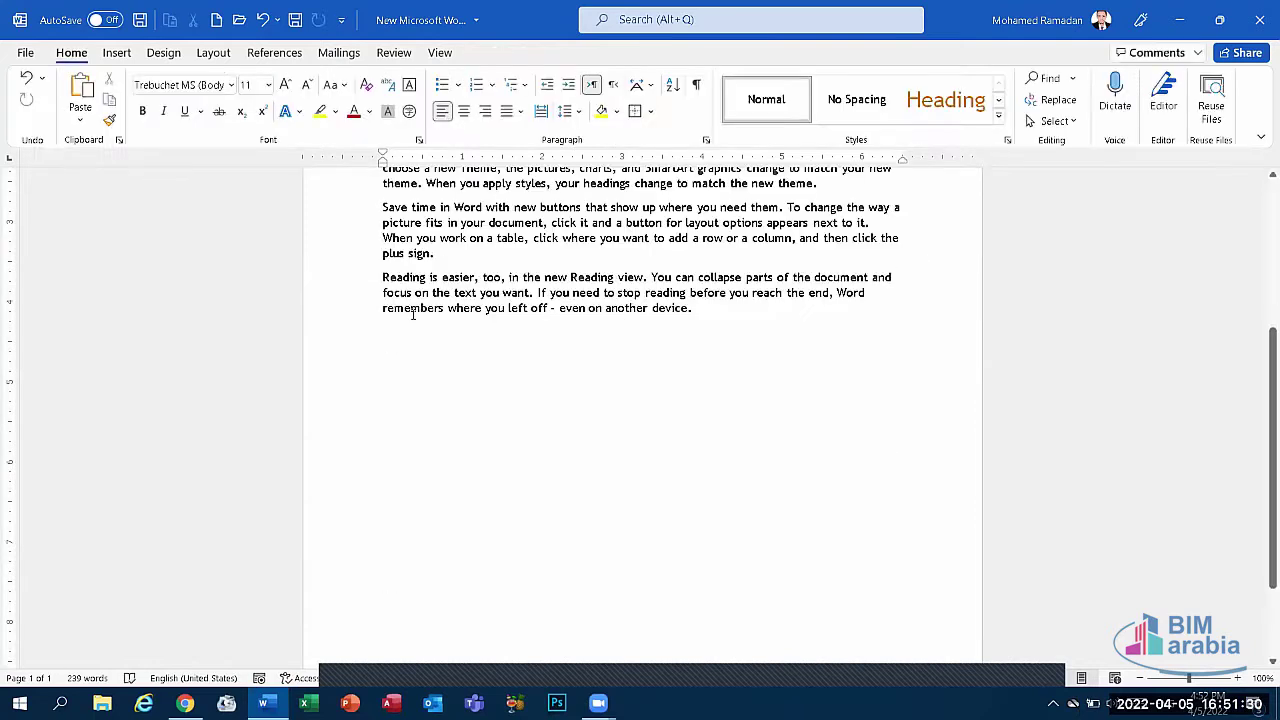
scroll(434, 289, up, 4)
scroll(437, 256, up, 3)
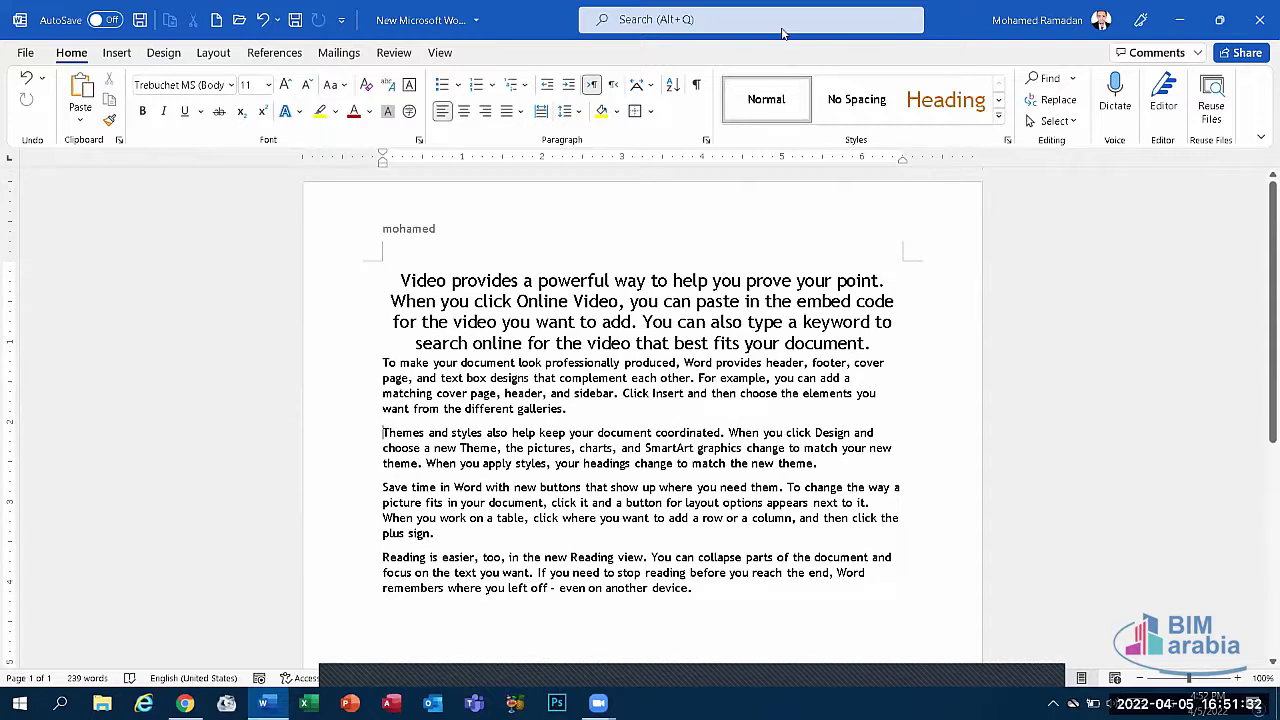
Step: Add a centred Plain Number 2 page number at the bottom of the page
click(116, 55)
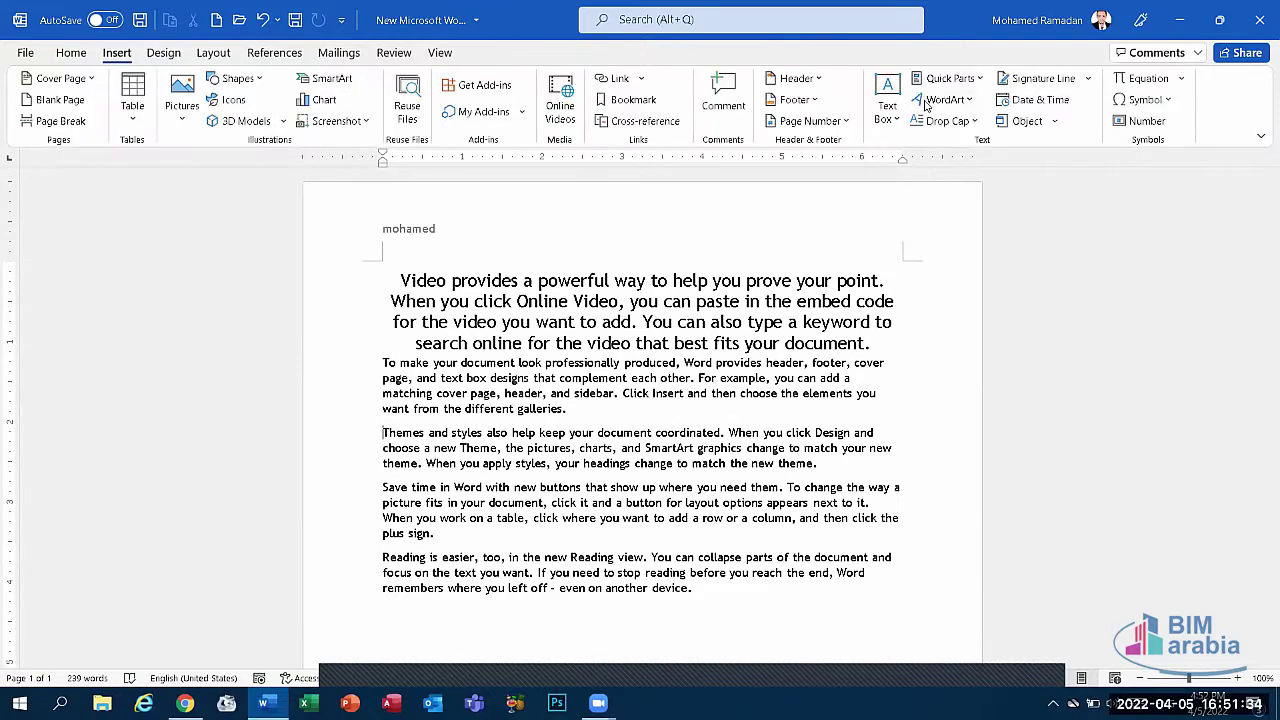
click(816, 102)
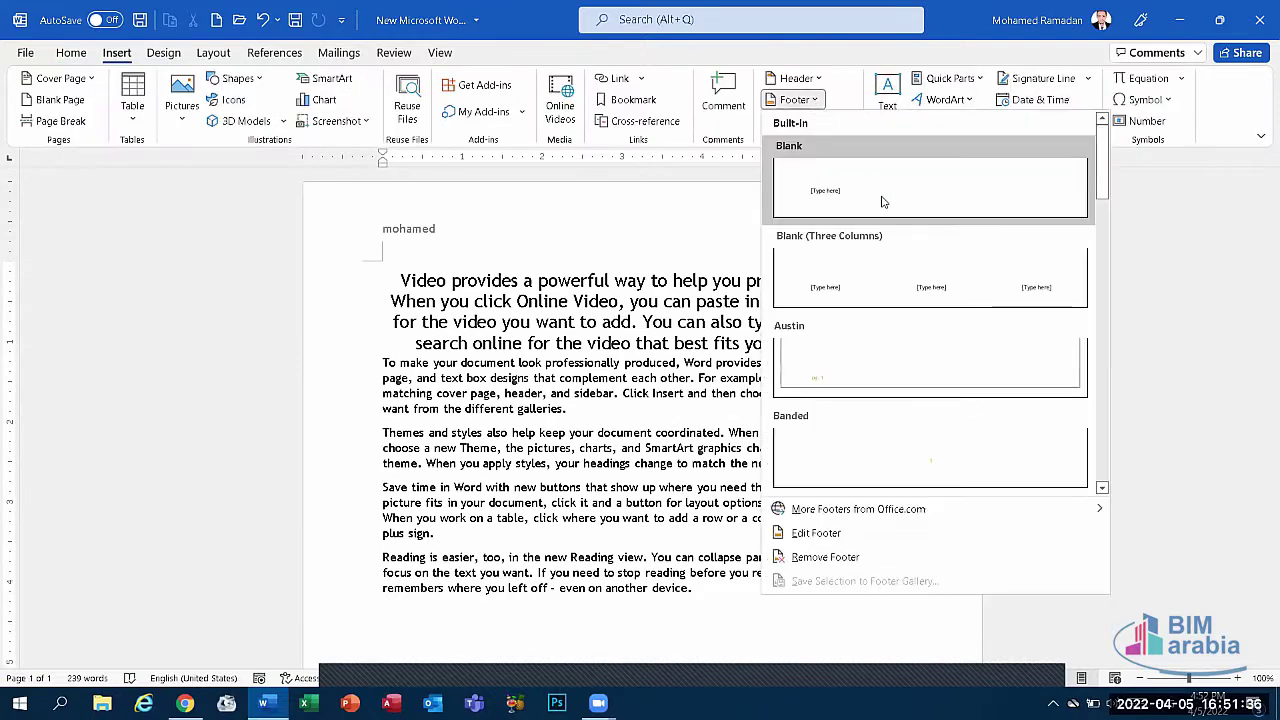
click(816, 100)
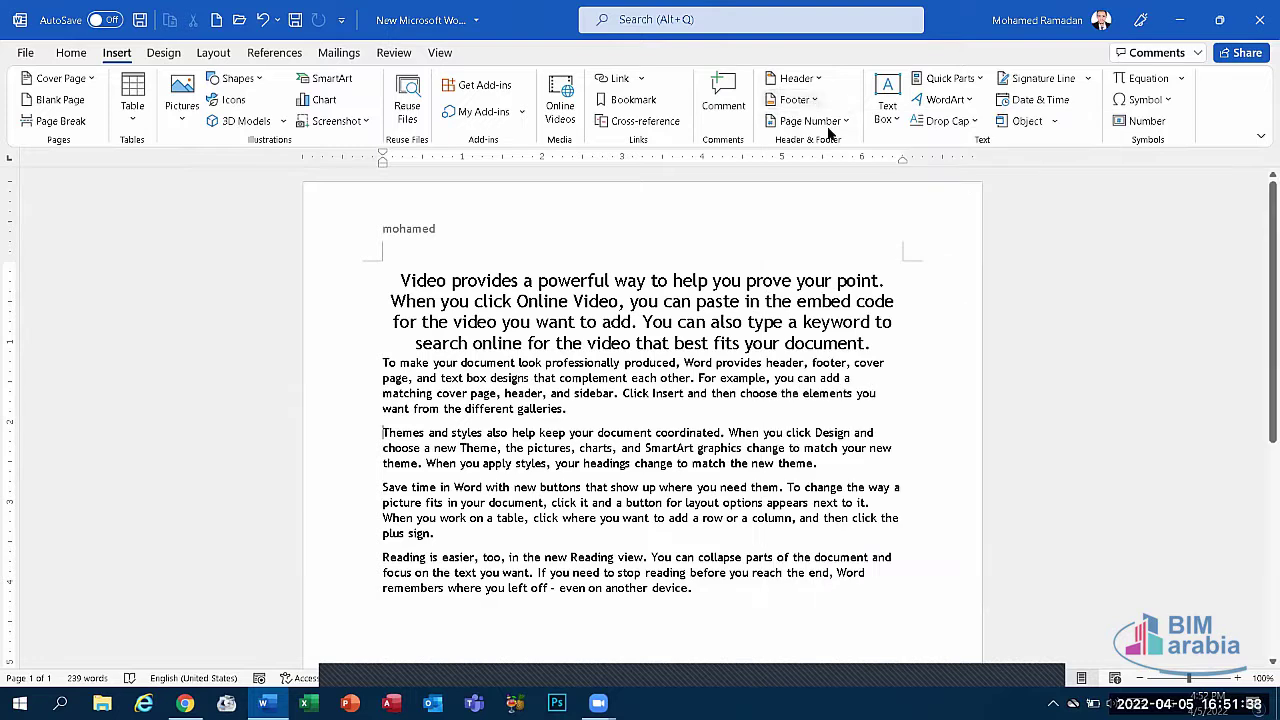
click(818, 121)
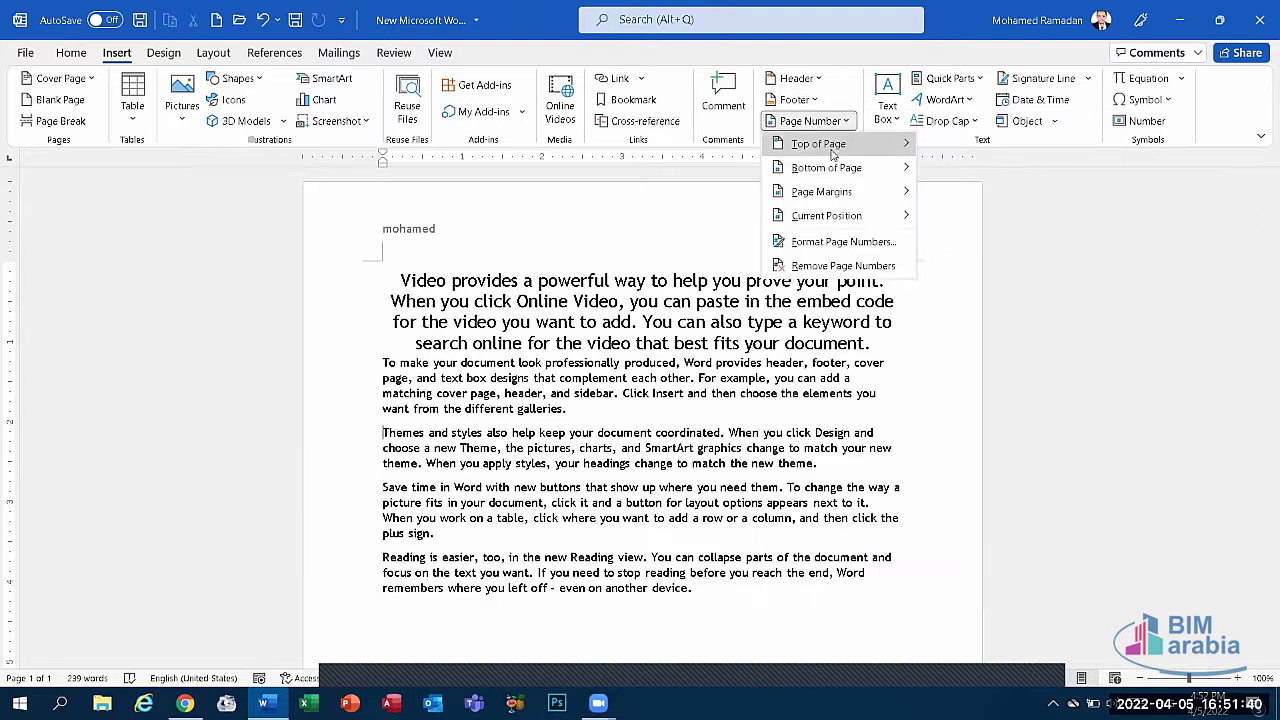
mouse_move(828, 168)
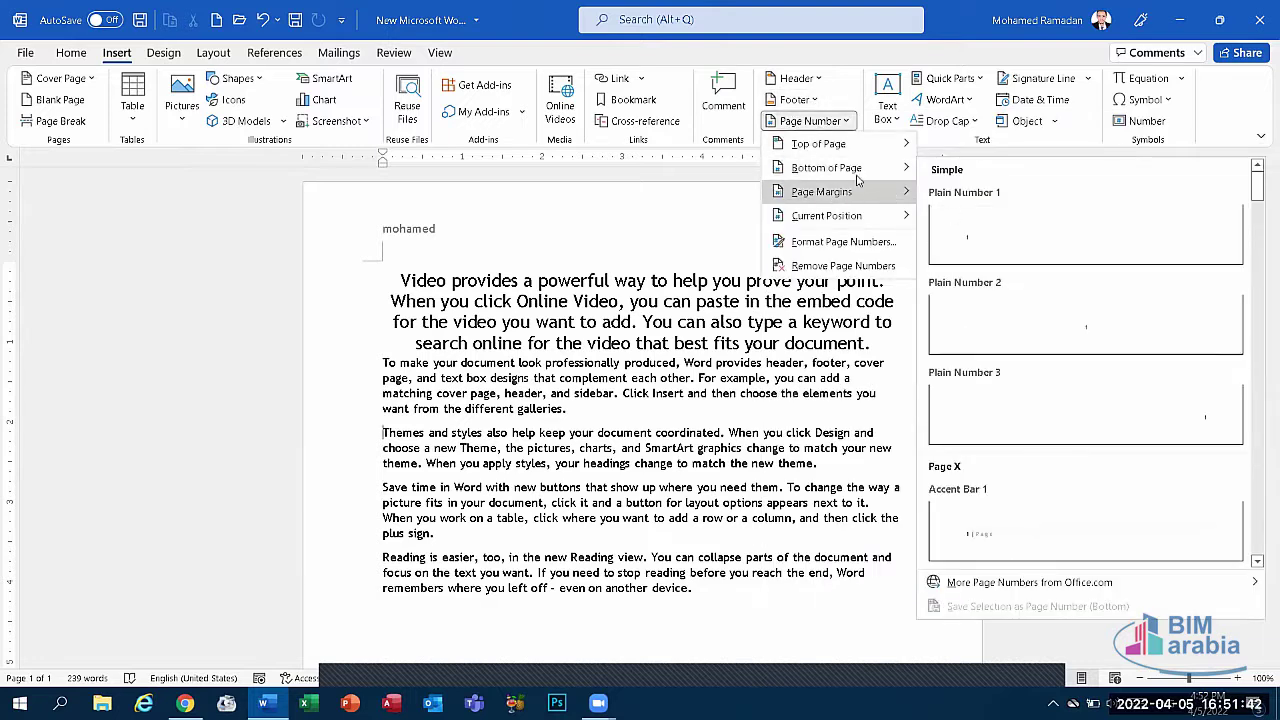
click(1022, 302)
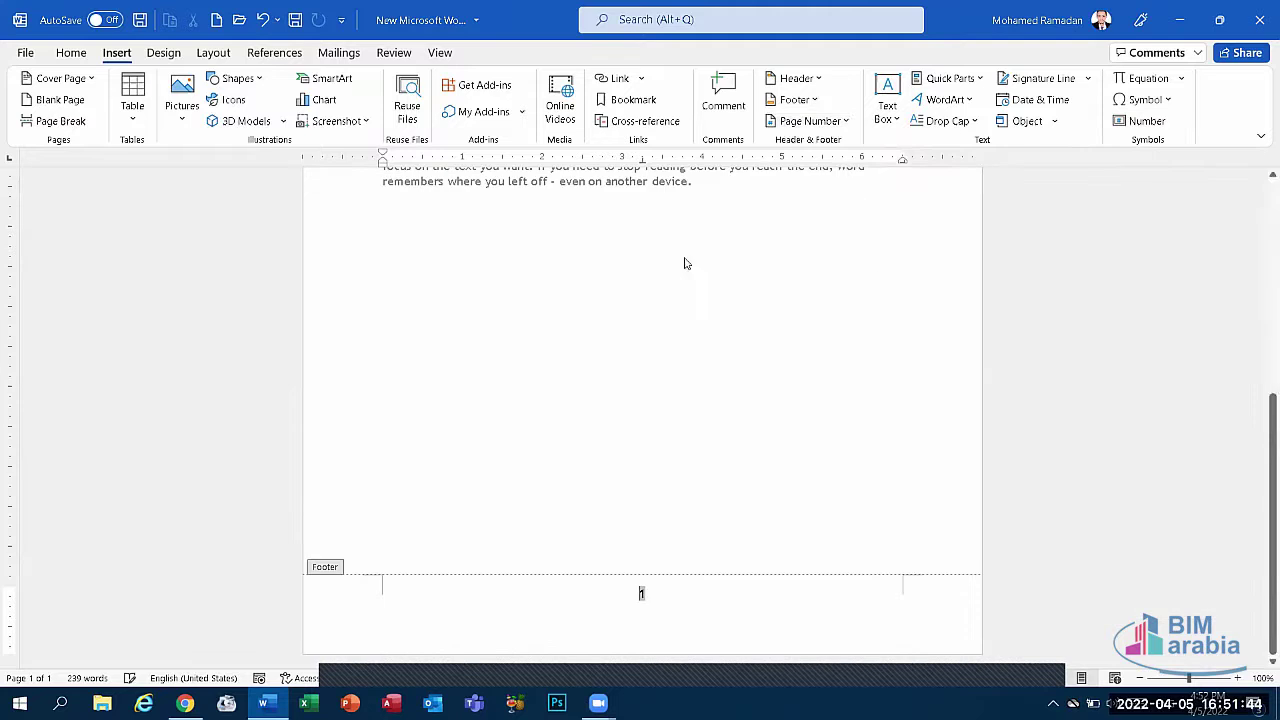
click(928, 108)
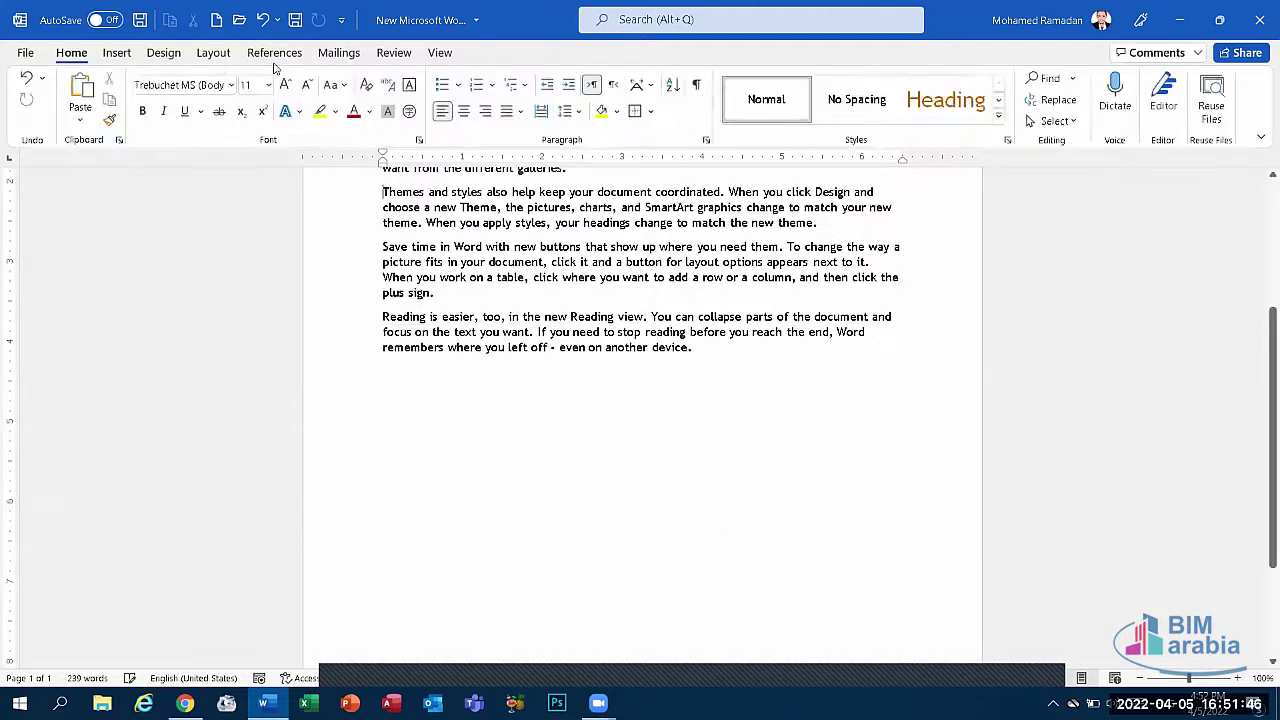
click(117, 52)
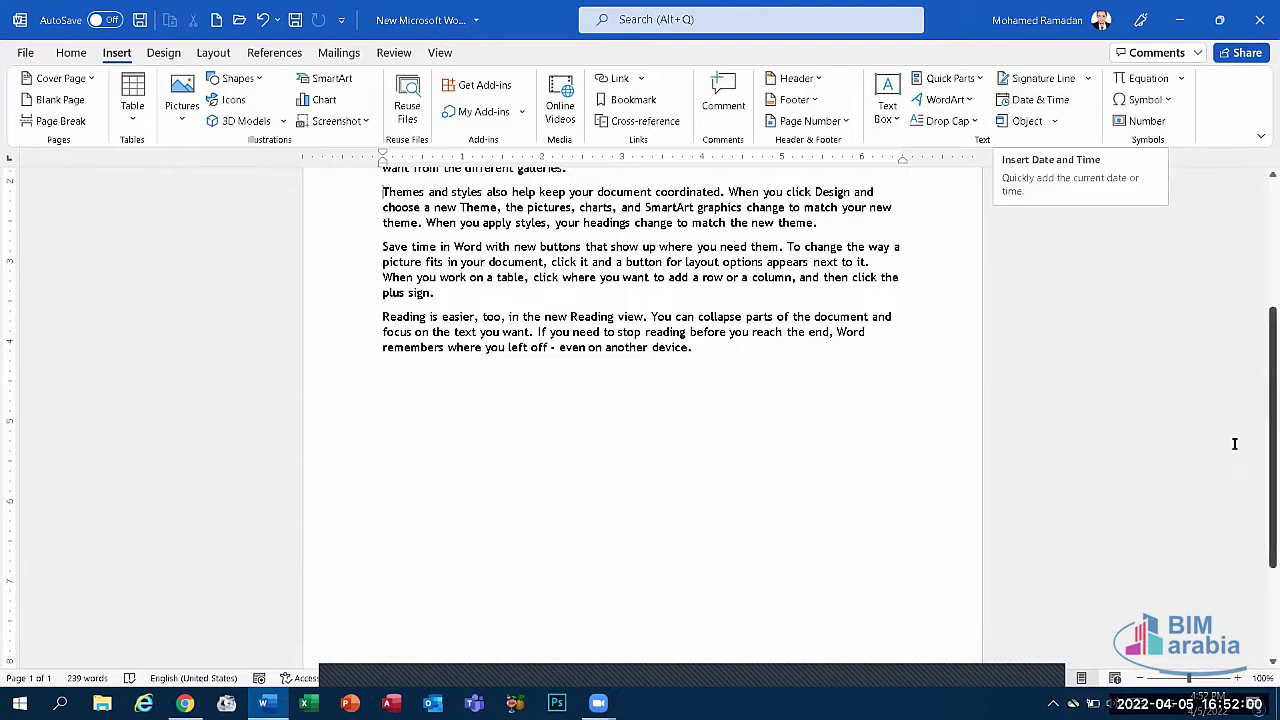
click(1182, 78)
click(1100, 200)
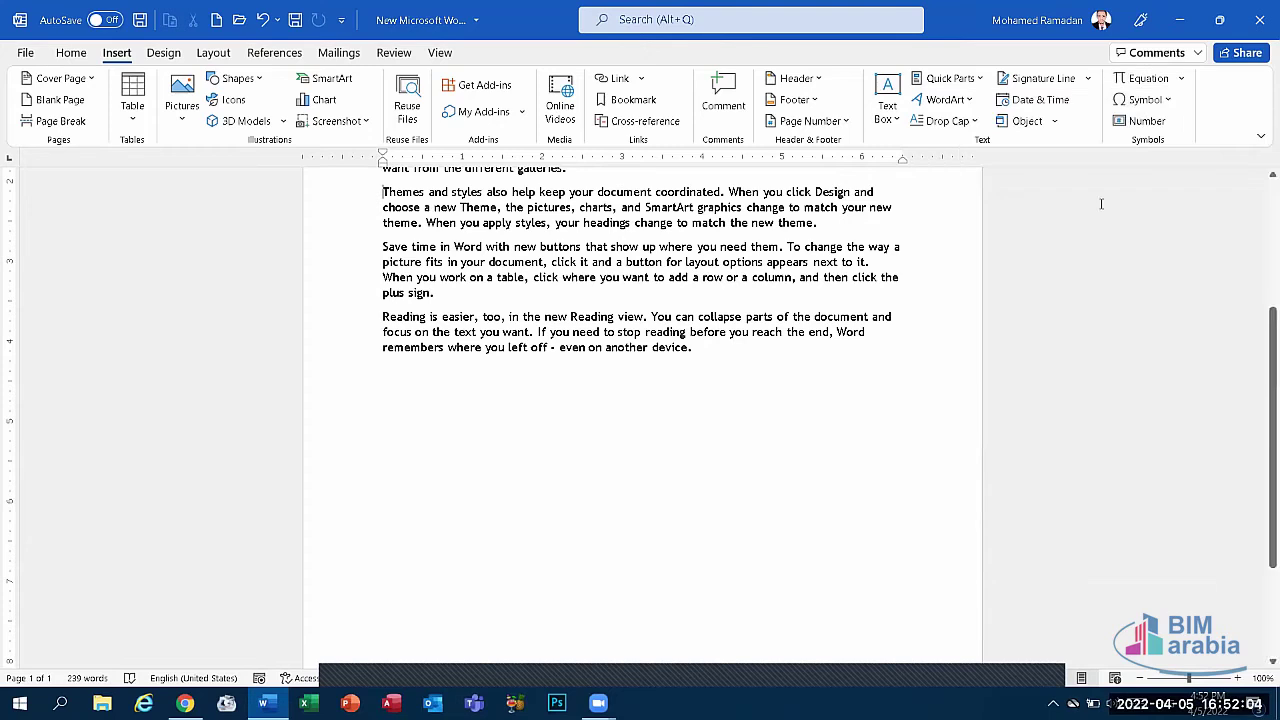
click(1143, 99)
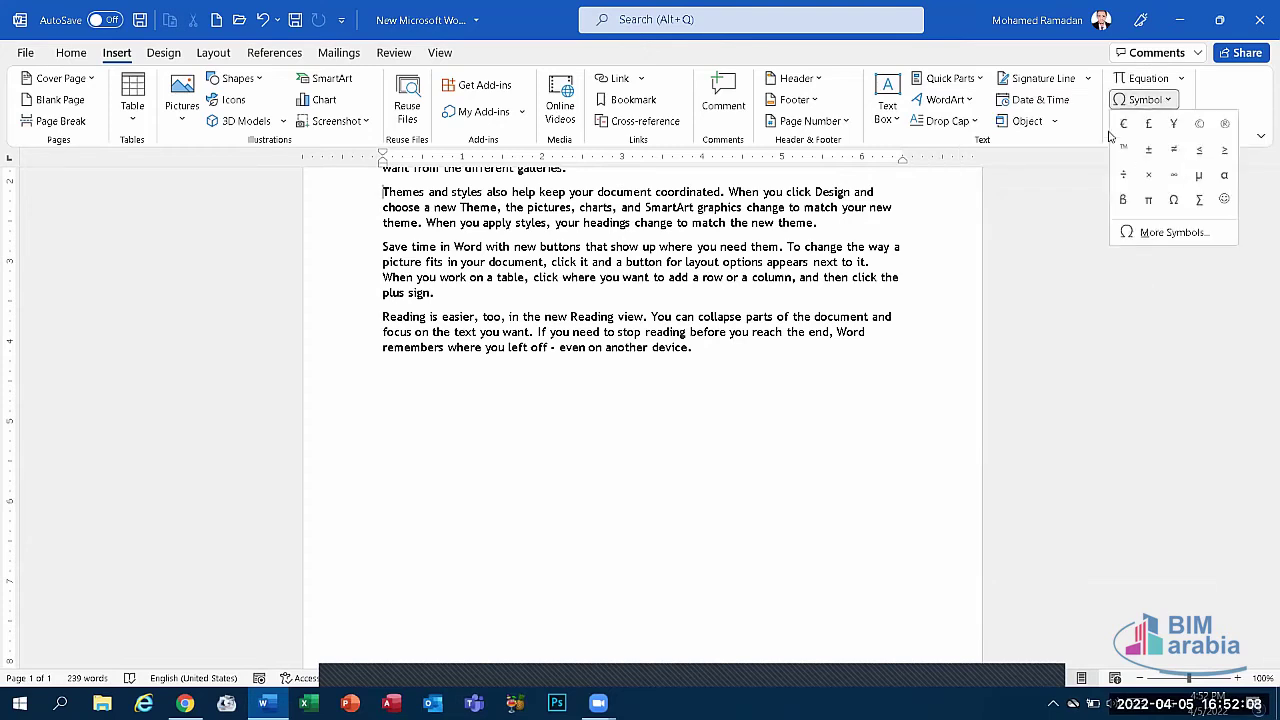
click(817, 436)
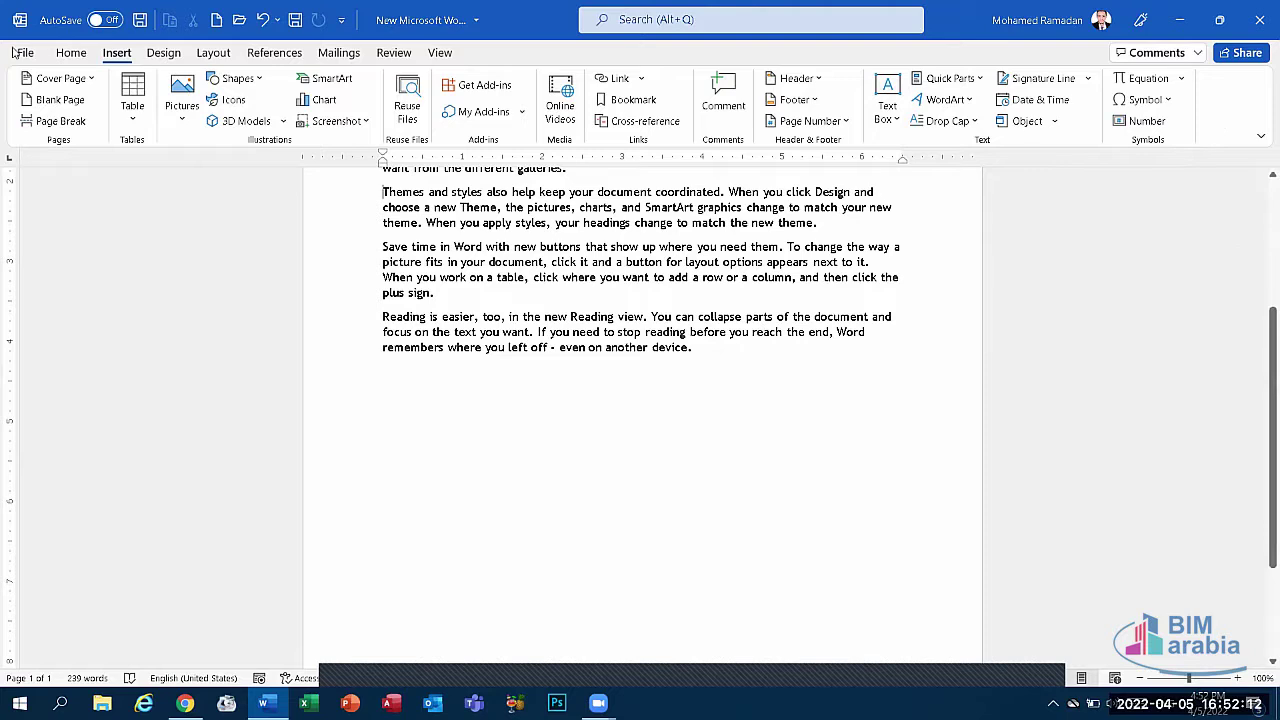
Step: Undo the header text, the chart, the webinar picture and other earlier insertions
click(164, 53)
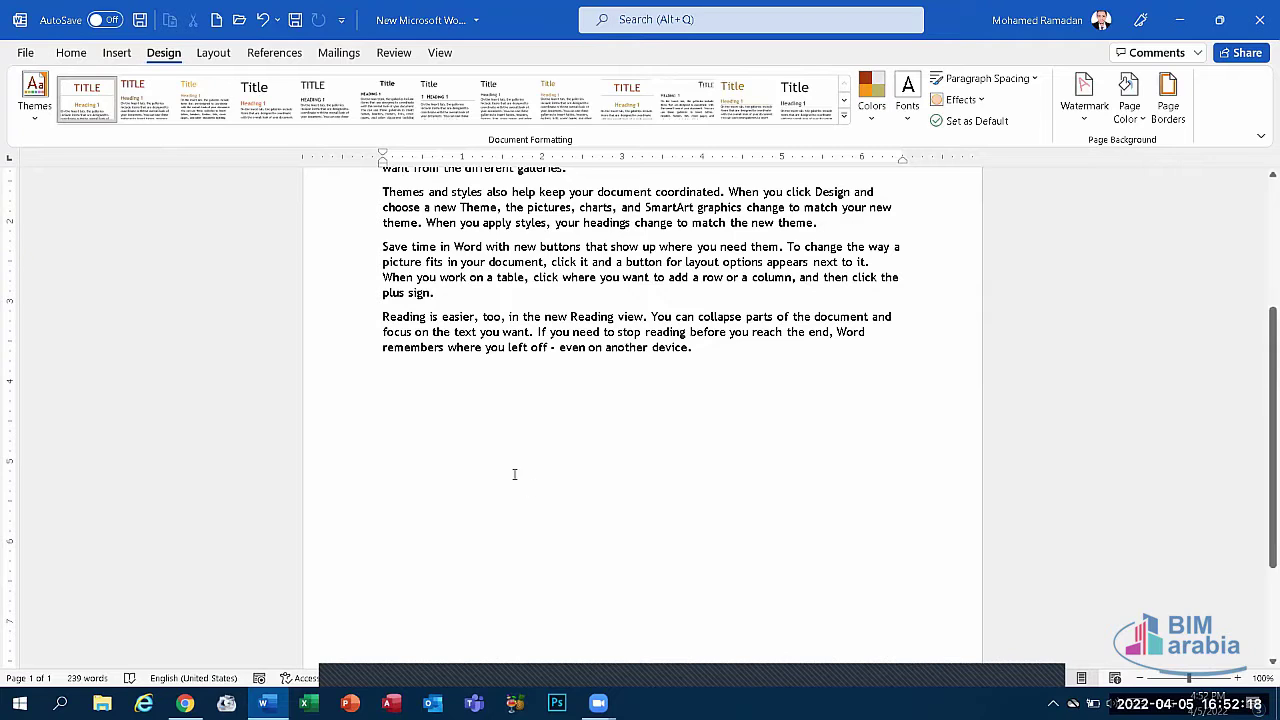
scroll(514, 474, up, 4)
key(ctrl+z)
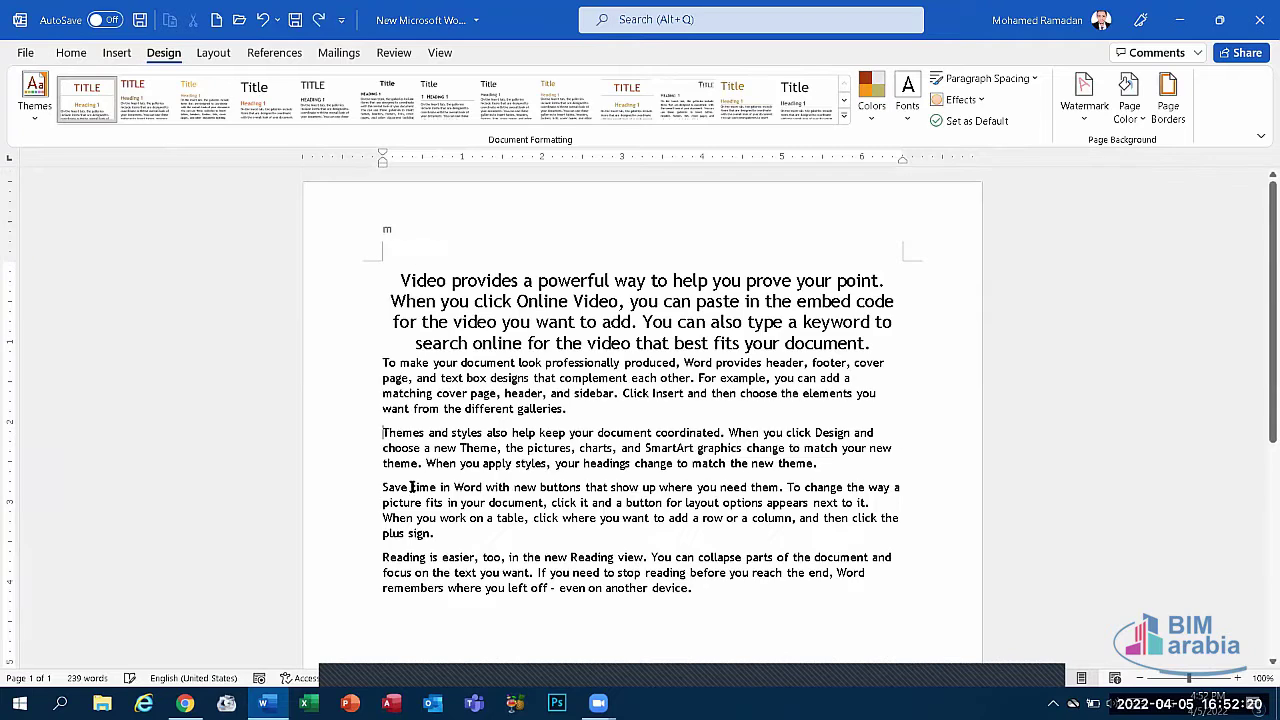
key(ctrl+z)
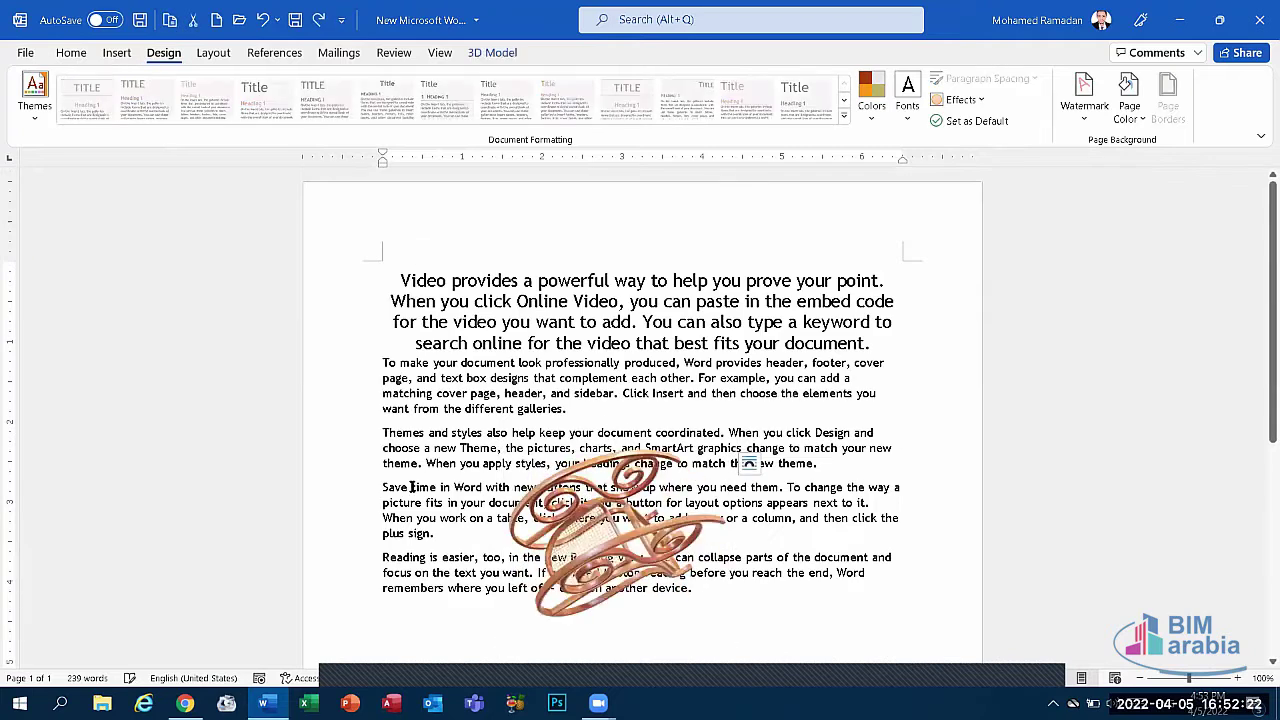
key(ctrl+z)
key(ctrl+z)
key(ctrl+z)
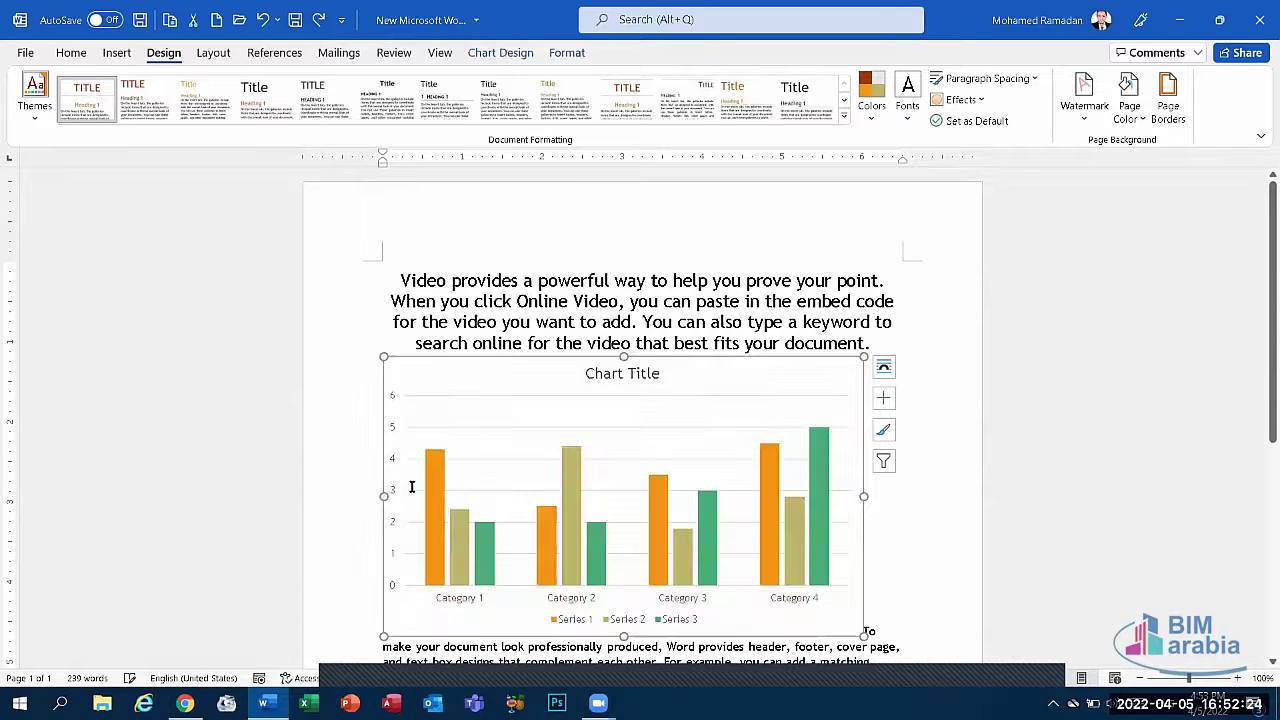
key(ctrl+z)
key(ctrl+z)
key(ctrl+z)
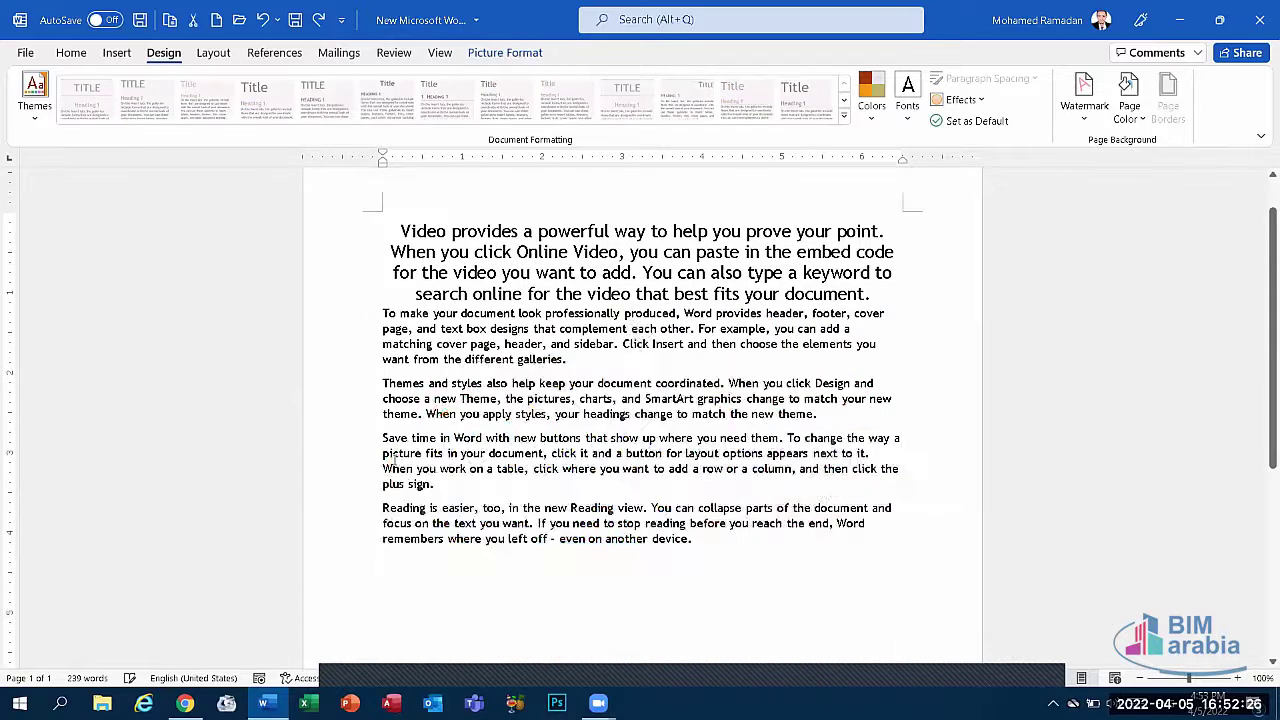
key(ctrl+z)
key(ctrl+z)
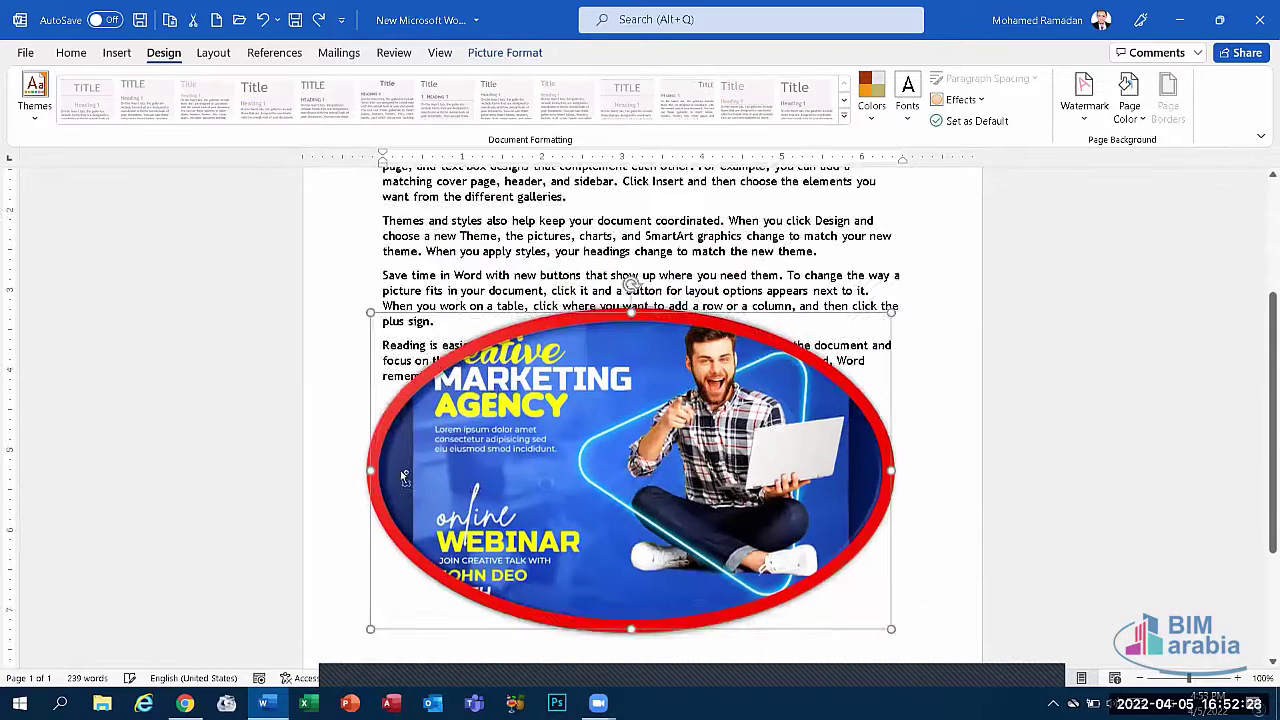
key(ctrl+z)
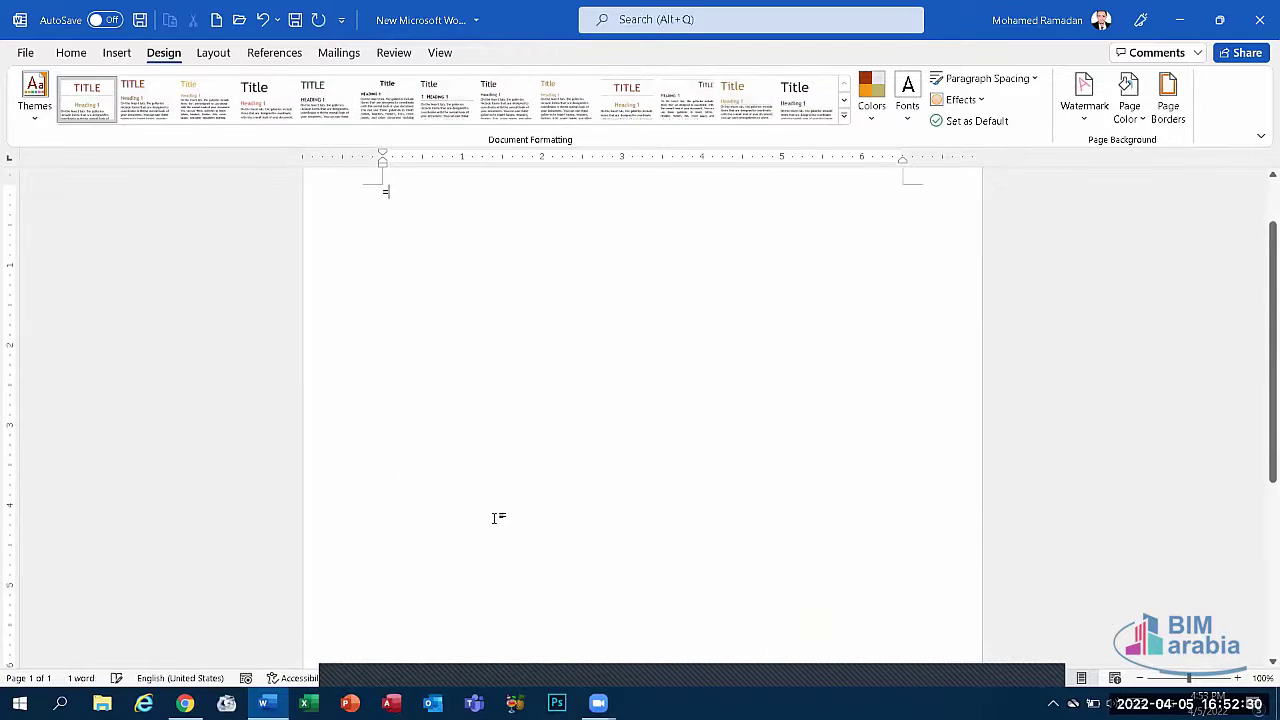
Step: Generate five paragraphs of sample text with =rand()
text(rand)
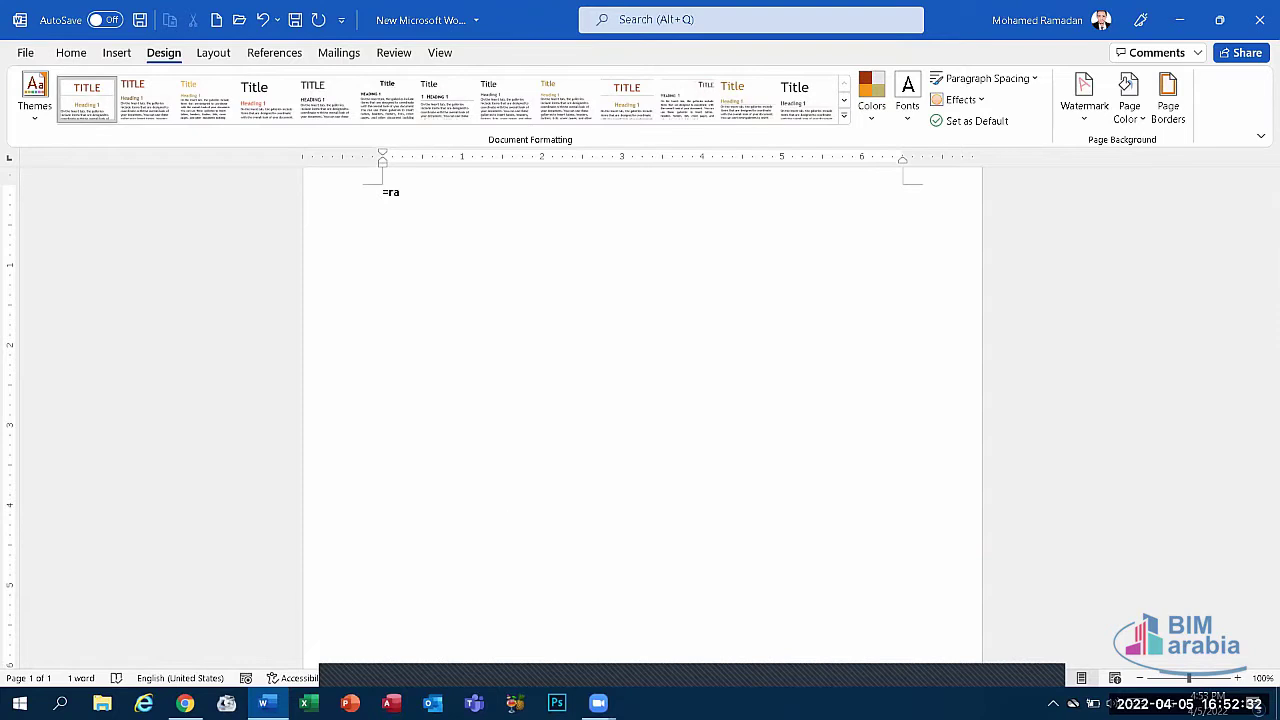
text(()
key(Return)
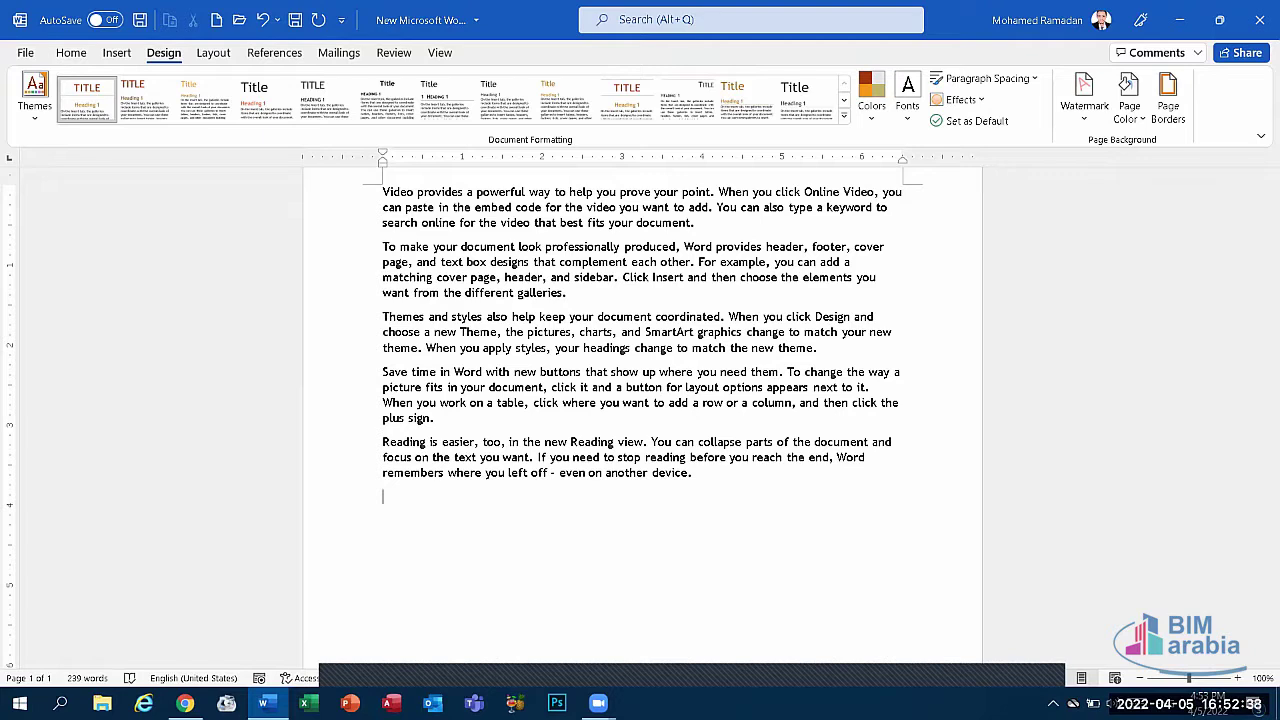
scroll(480, 519, up, 2)
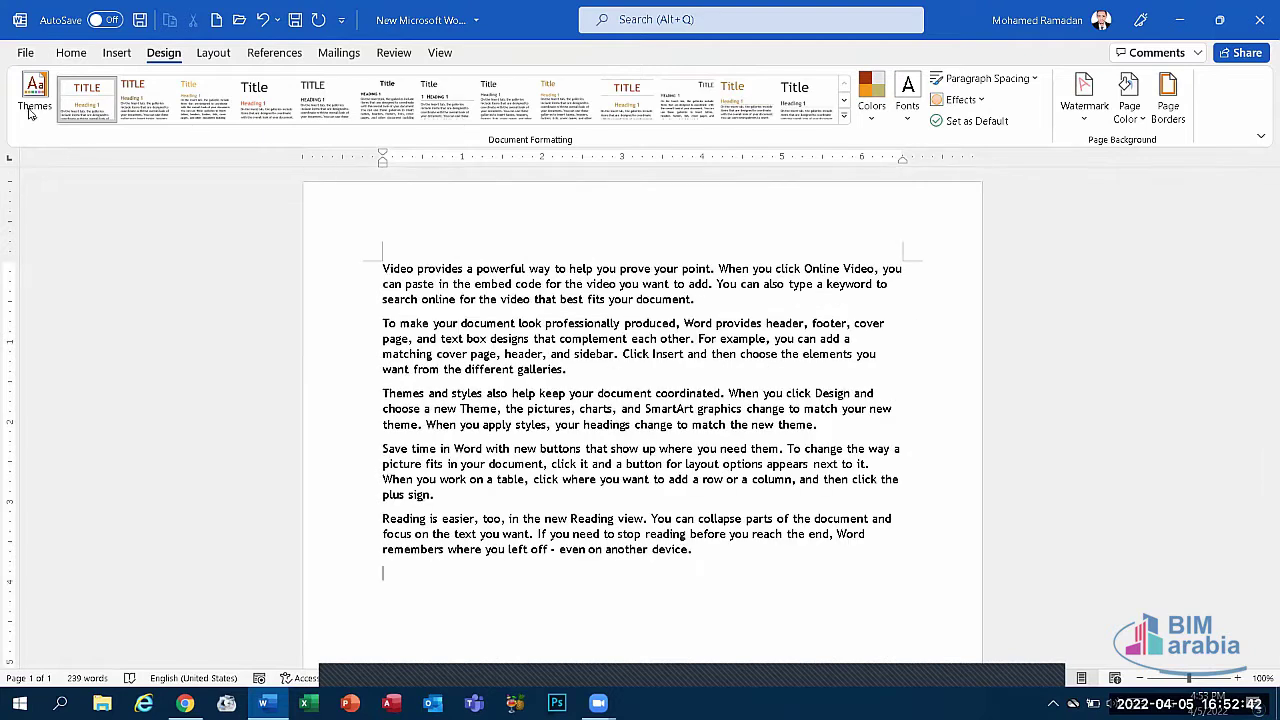
click(77, 55)
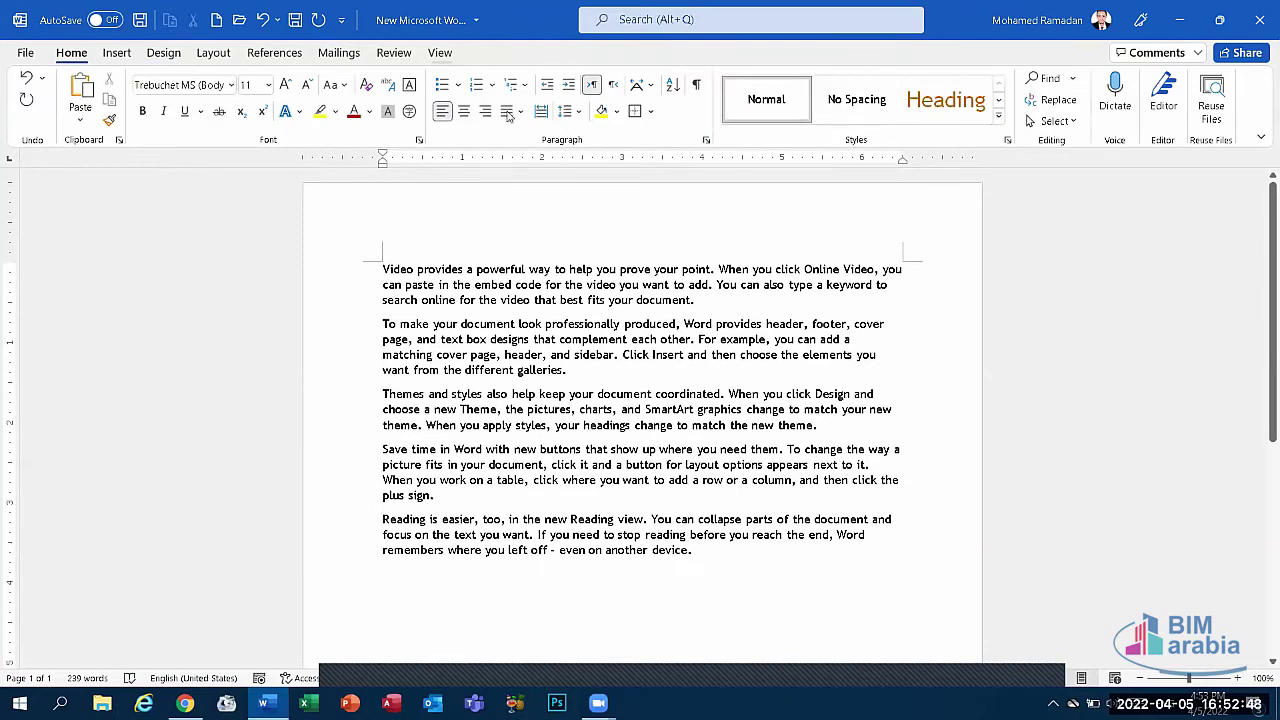
click(166, 54)
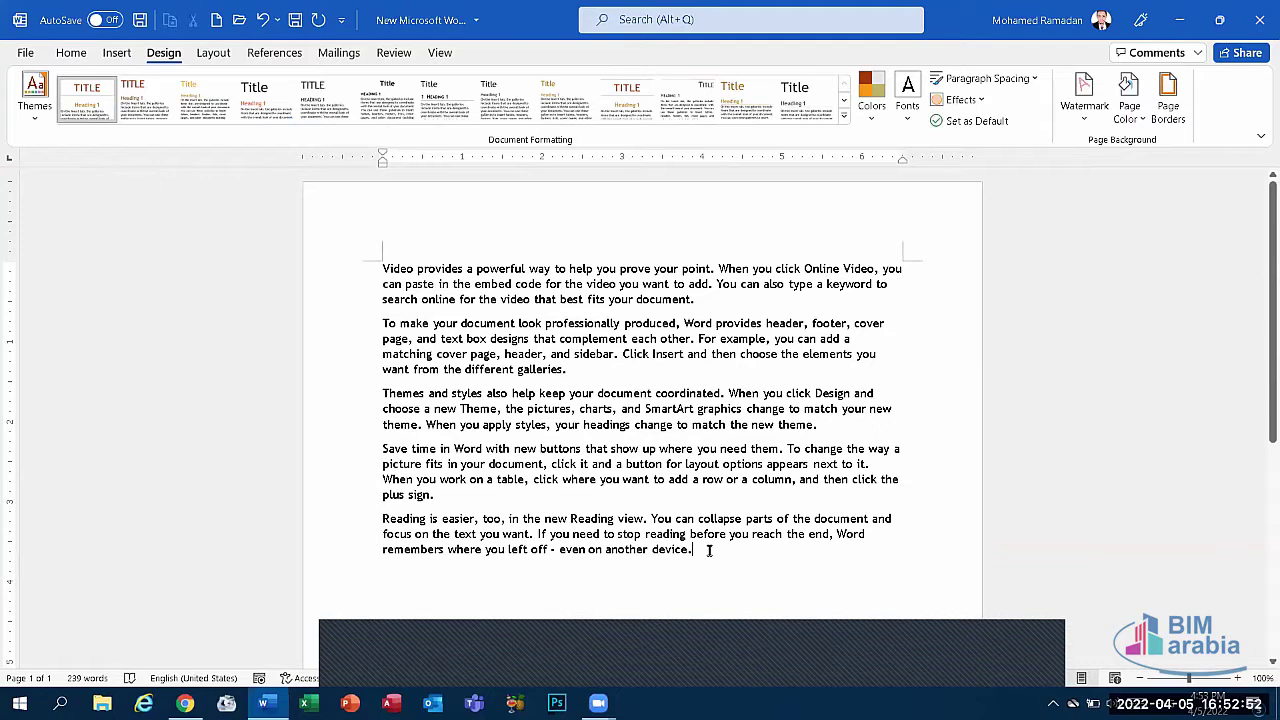
drag(702, 550, 185, 187)
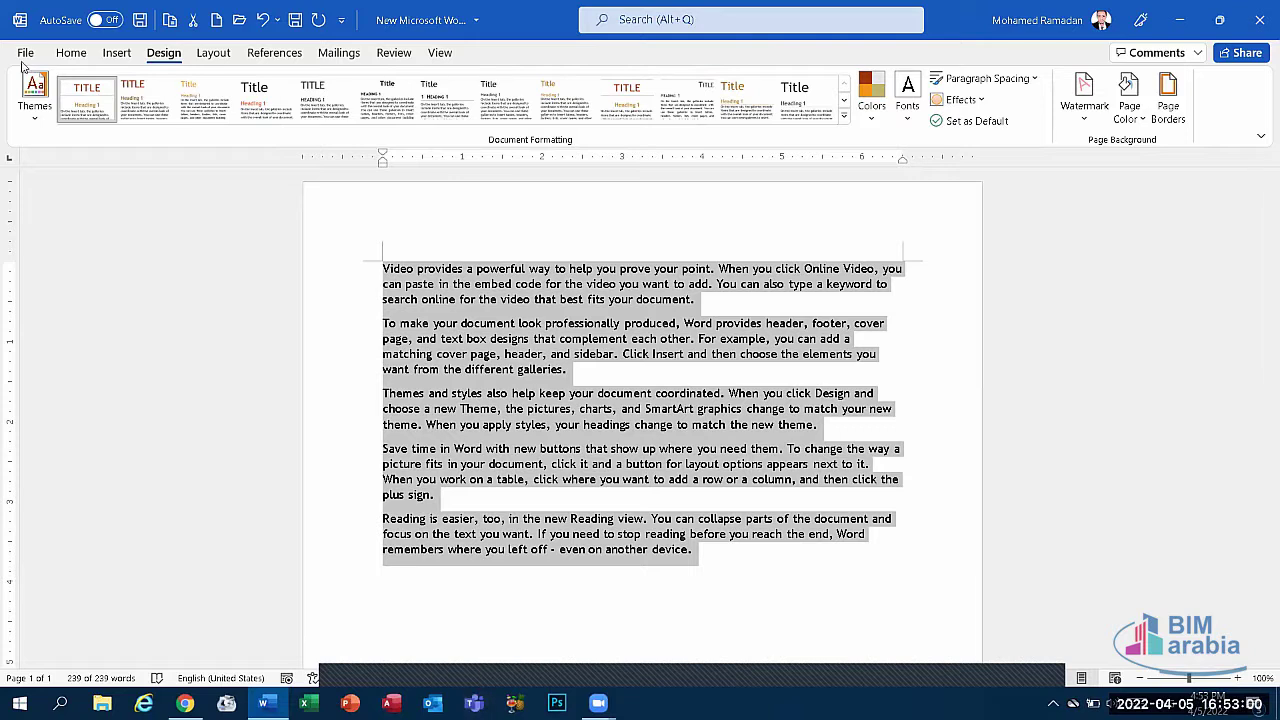
click(34, 100)
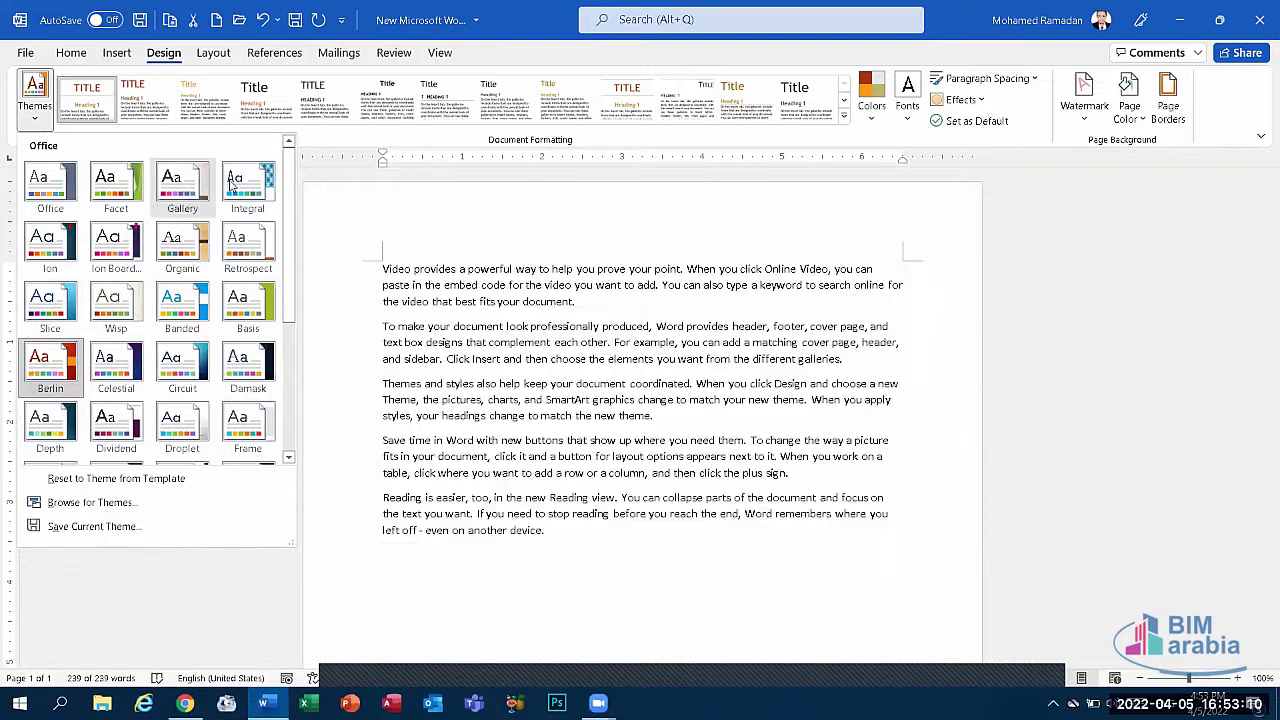
triple_click(351, 432)
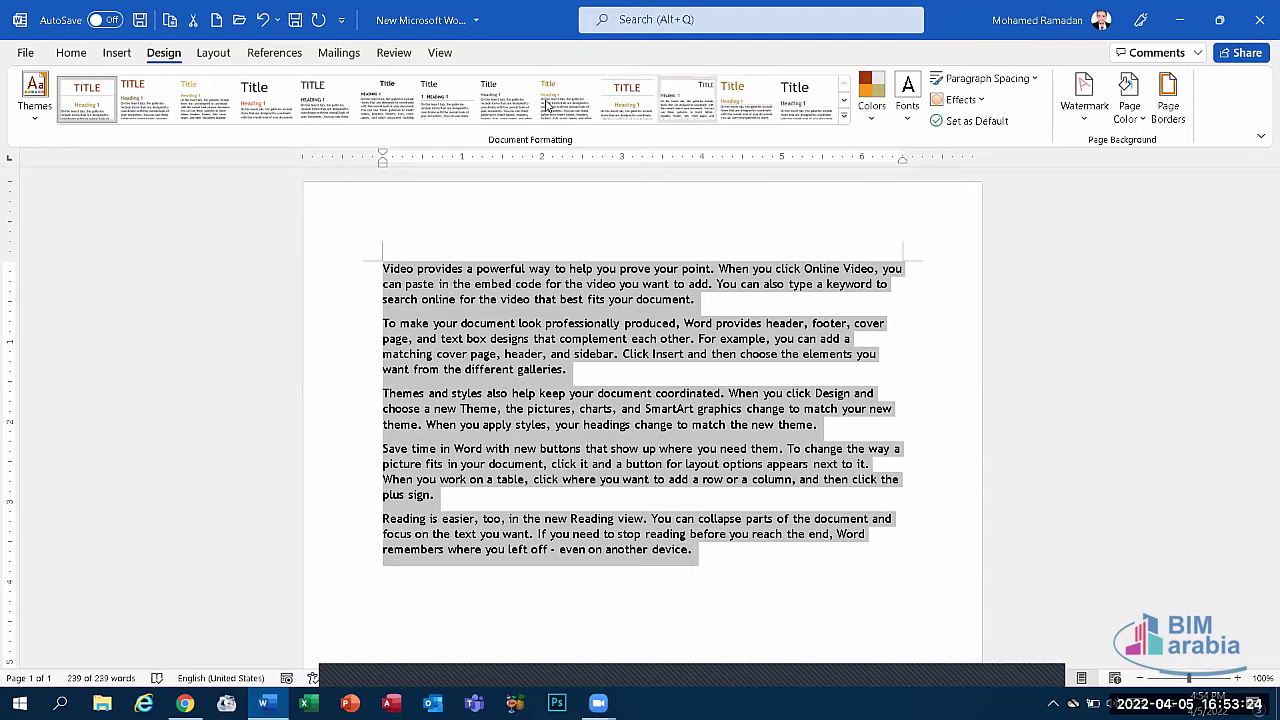
click(35, 100)
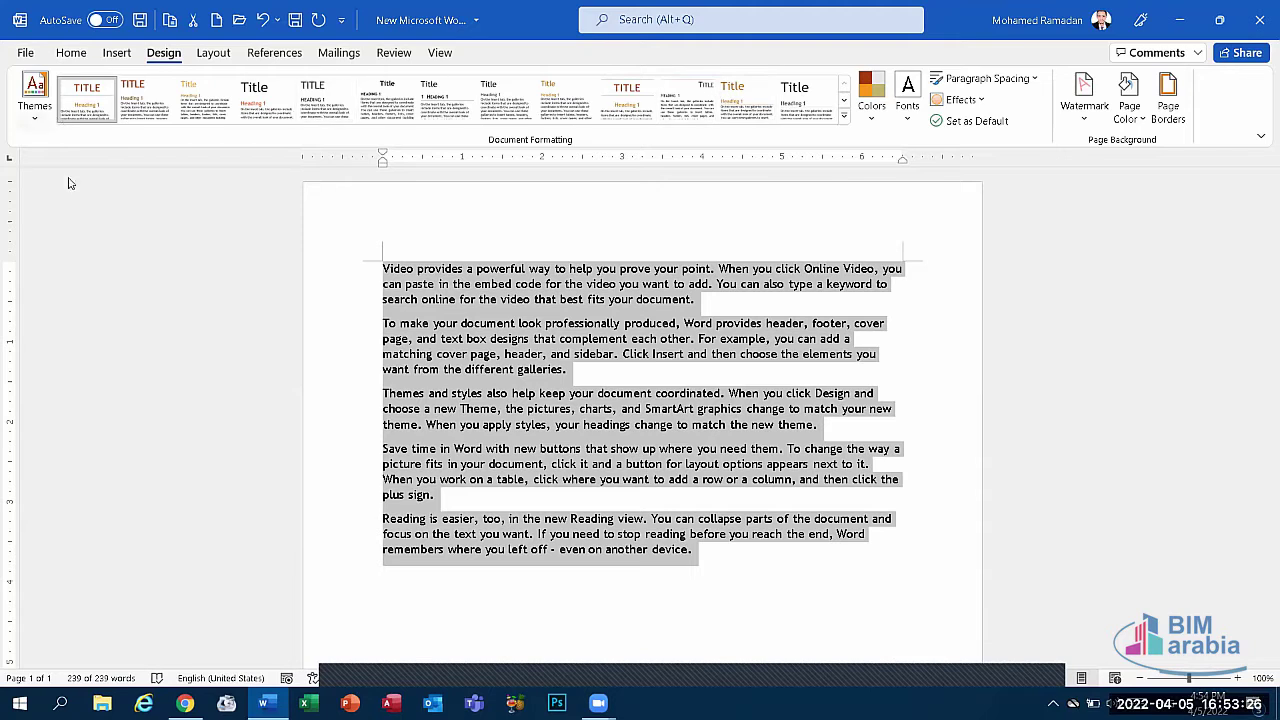
click(549, 437)
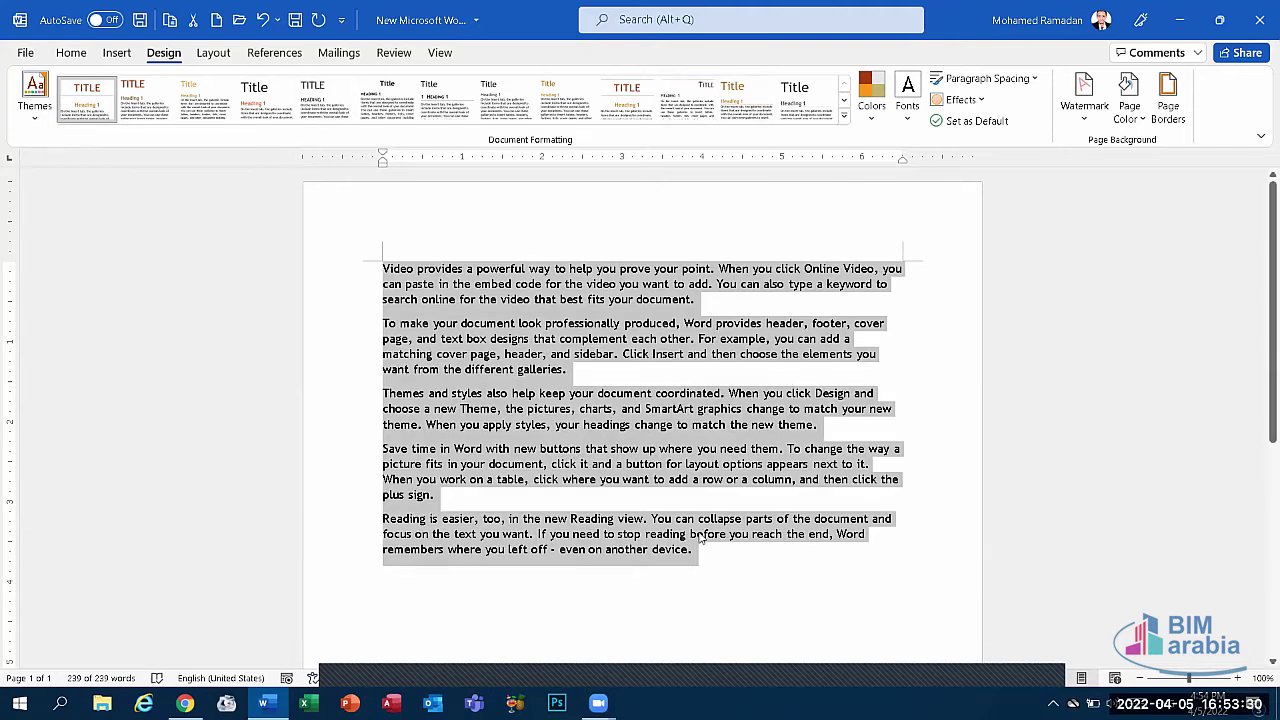
click(89, 55)
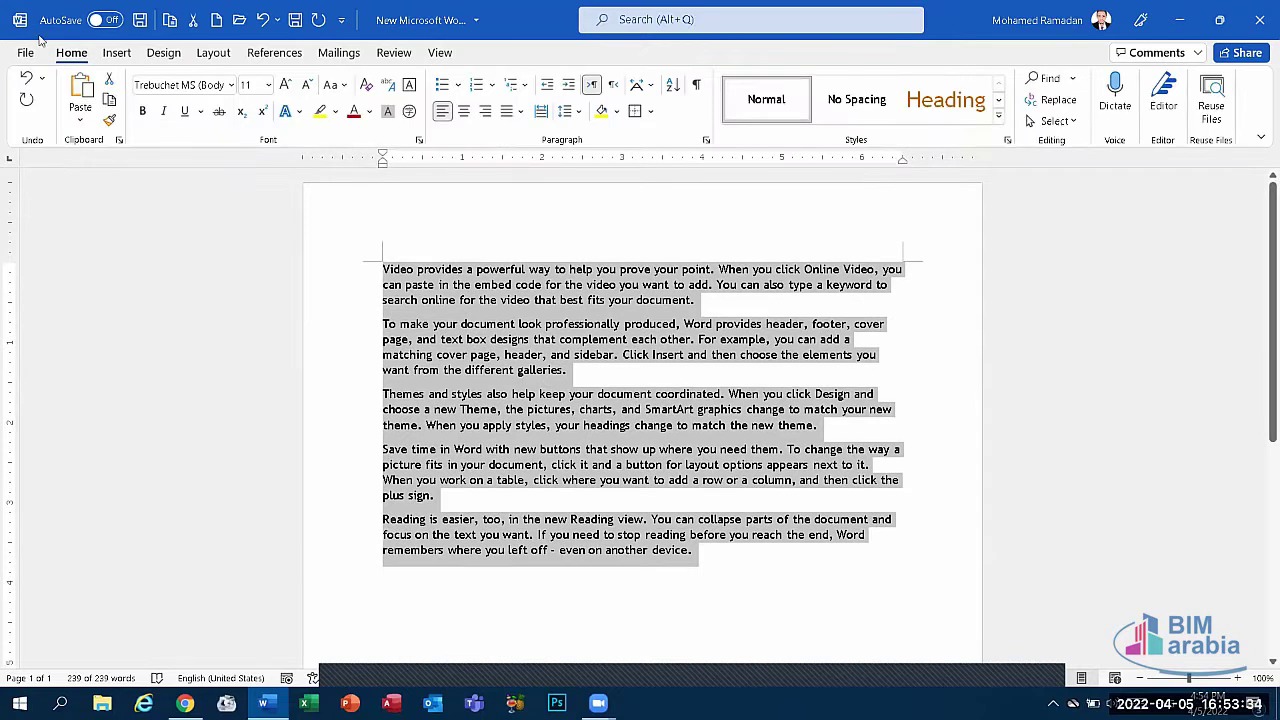
click(369, 111)
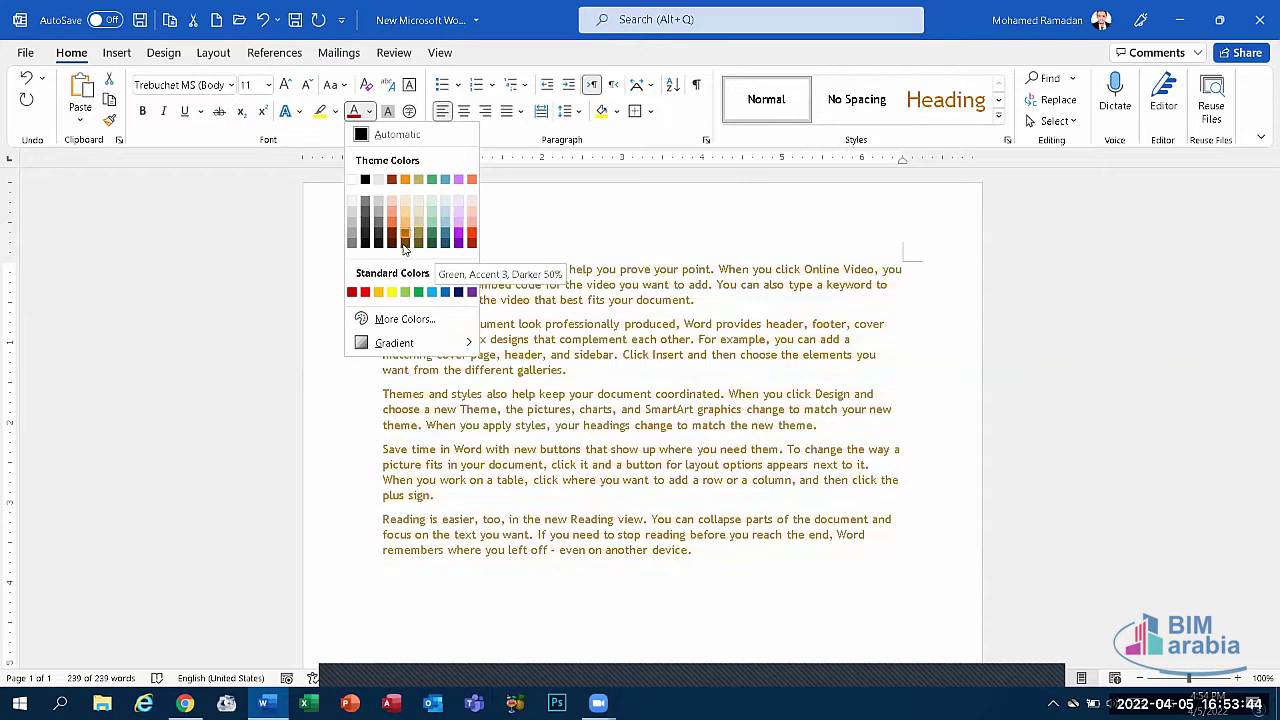
click(168, 57)
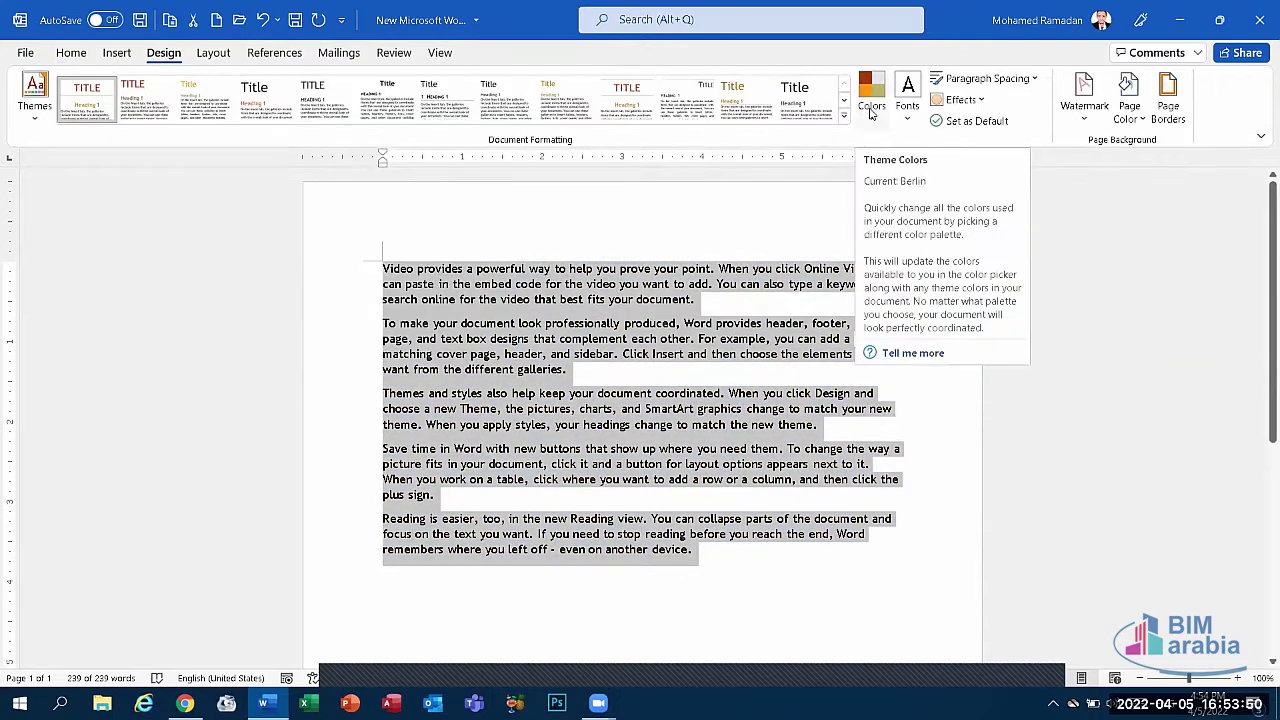
Step: Apply the Marquee theme colour palette and check the font colour choices
click(870, 110)
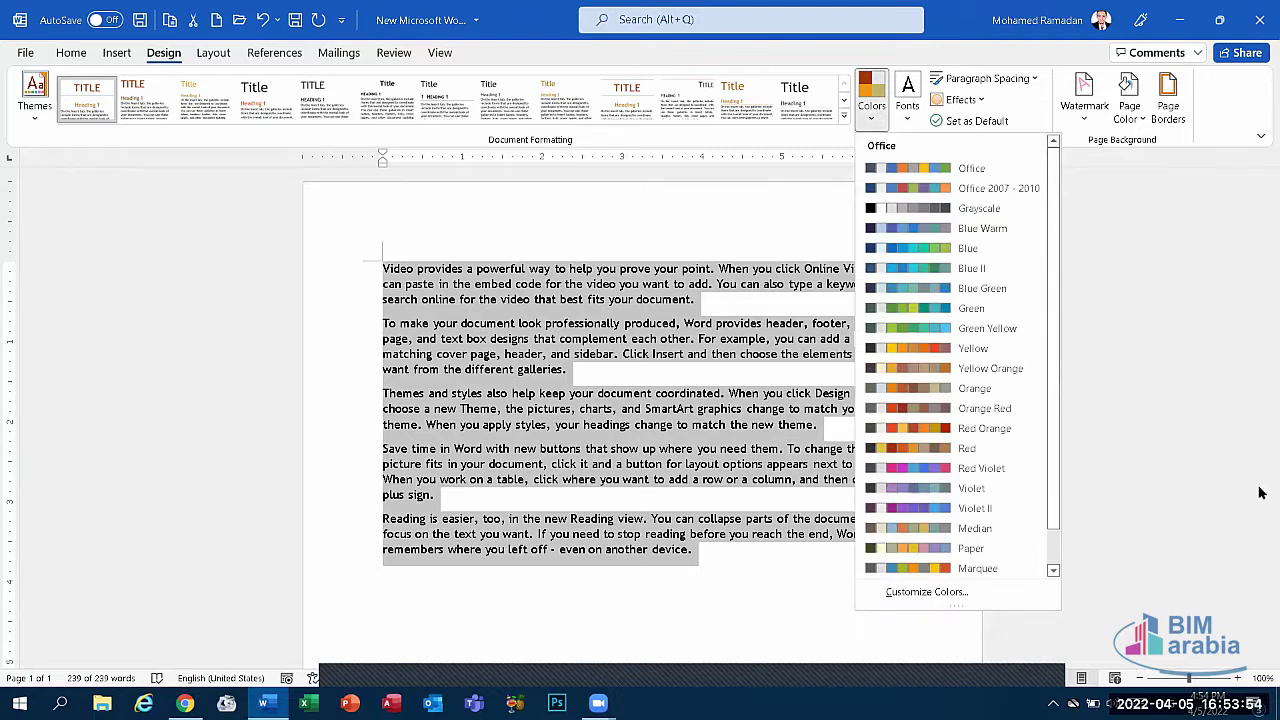
scroll(1262, 590, down, 1)
scroll(1262, 590, down, 1)
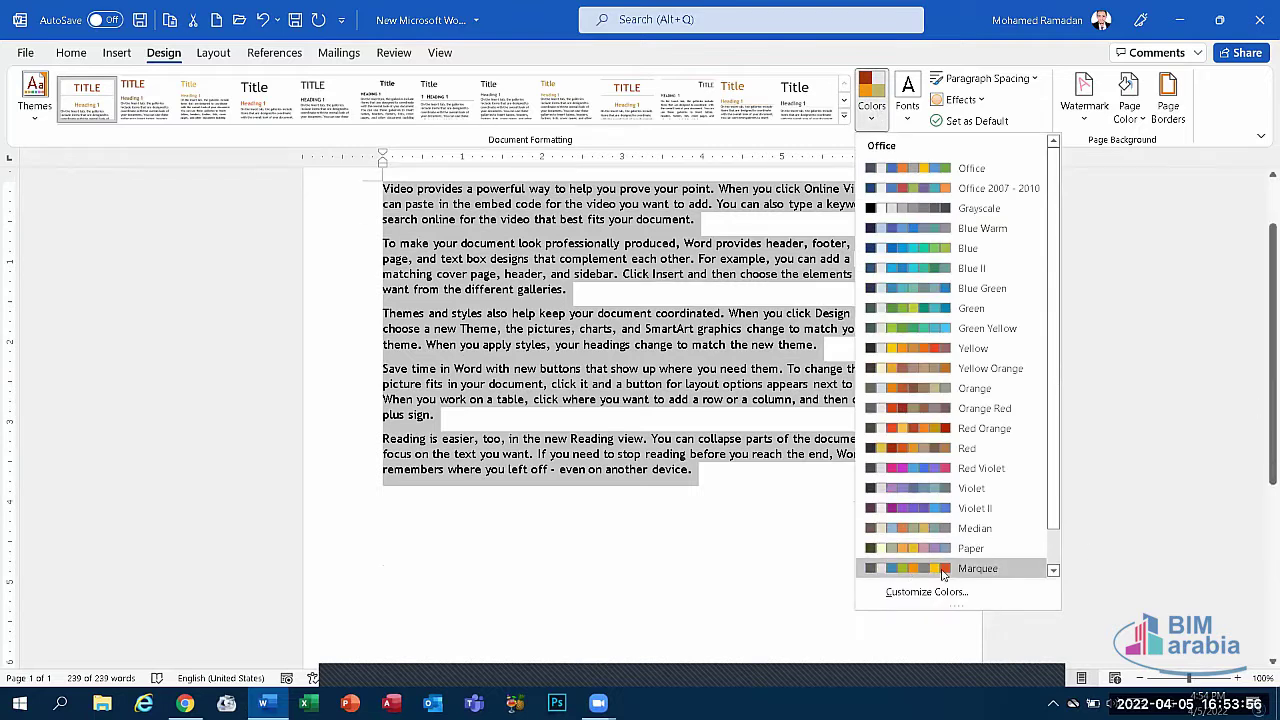
click(943, 570)
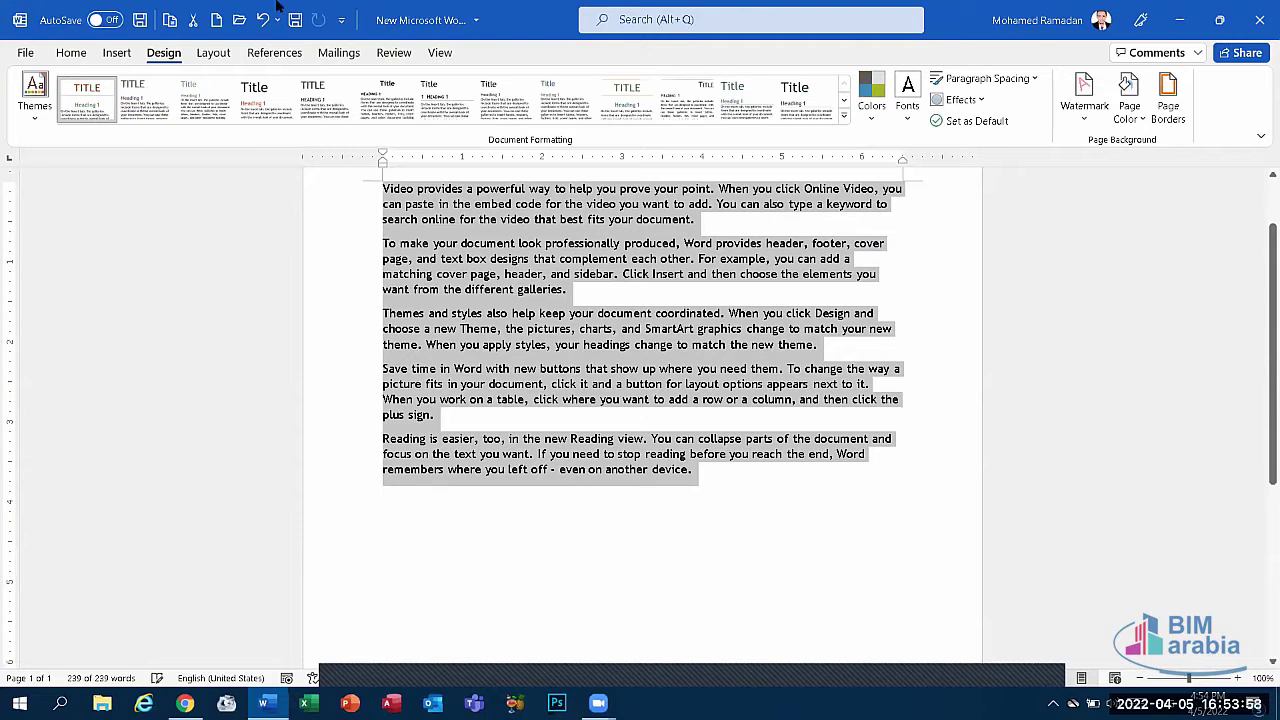
click(63, 55)
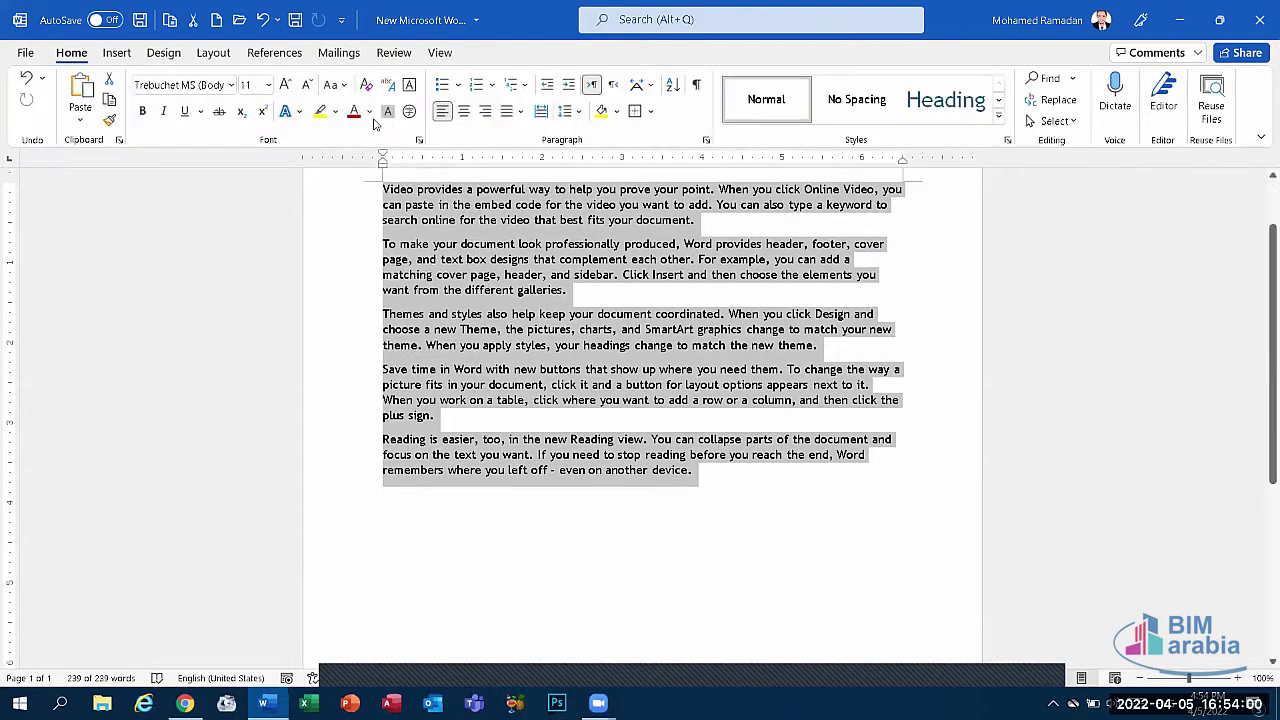
click(369, 112)
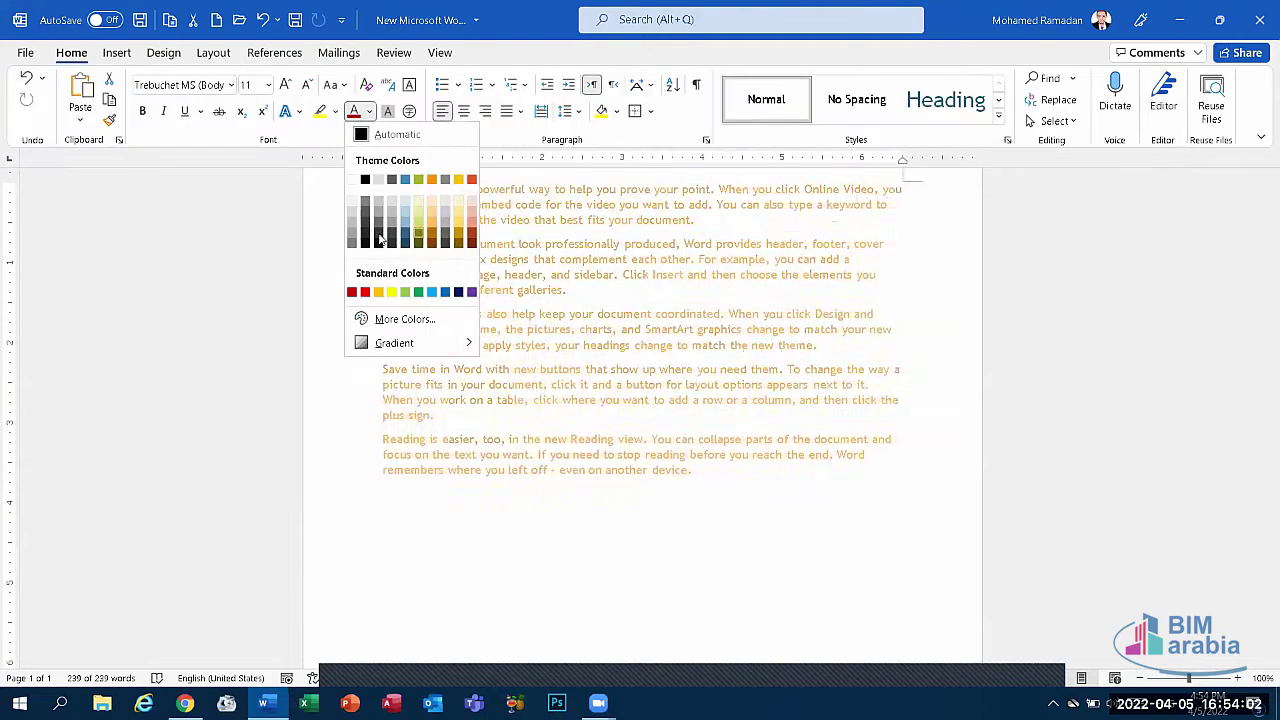
Step: Switch the palette to Red Orange and preview font colours without changing the text
click(163, 56)
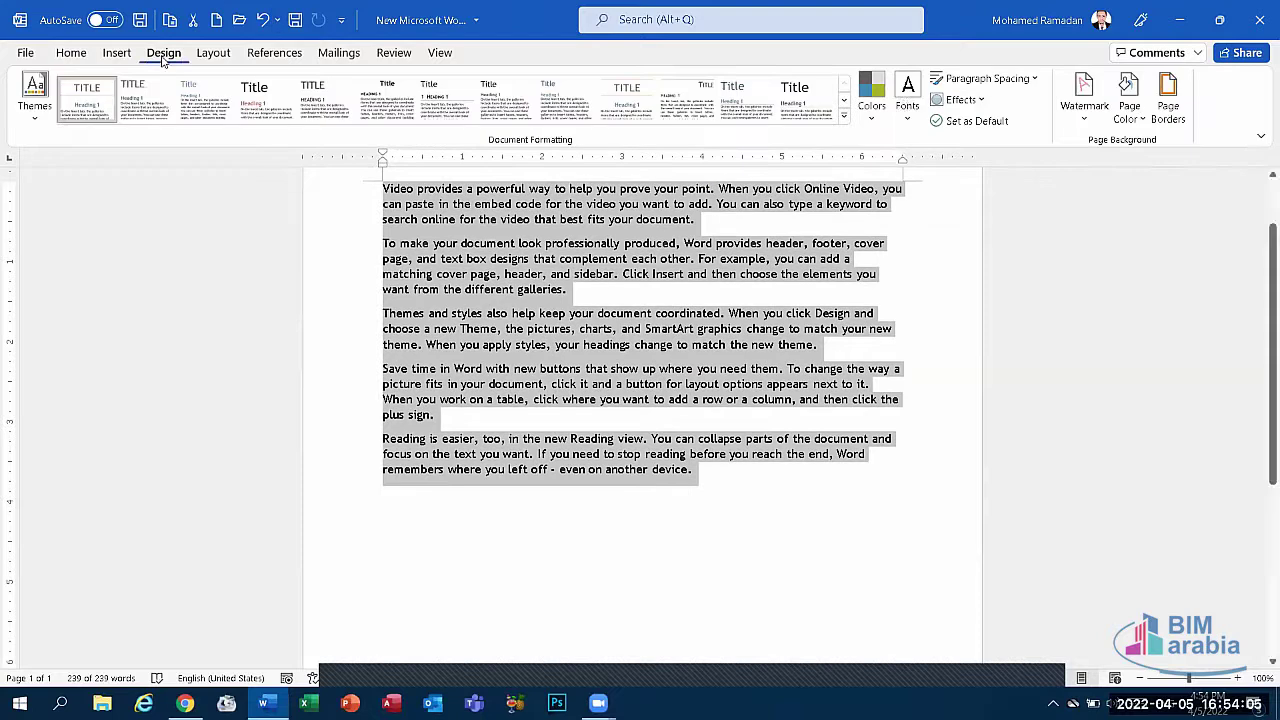
click(866, 117)
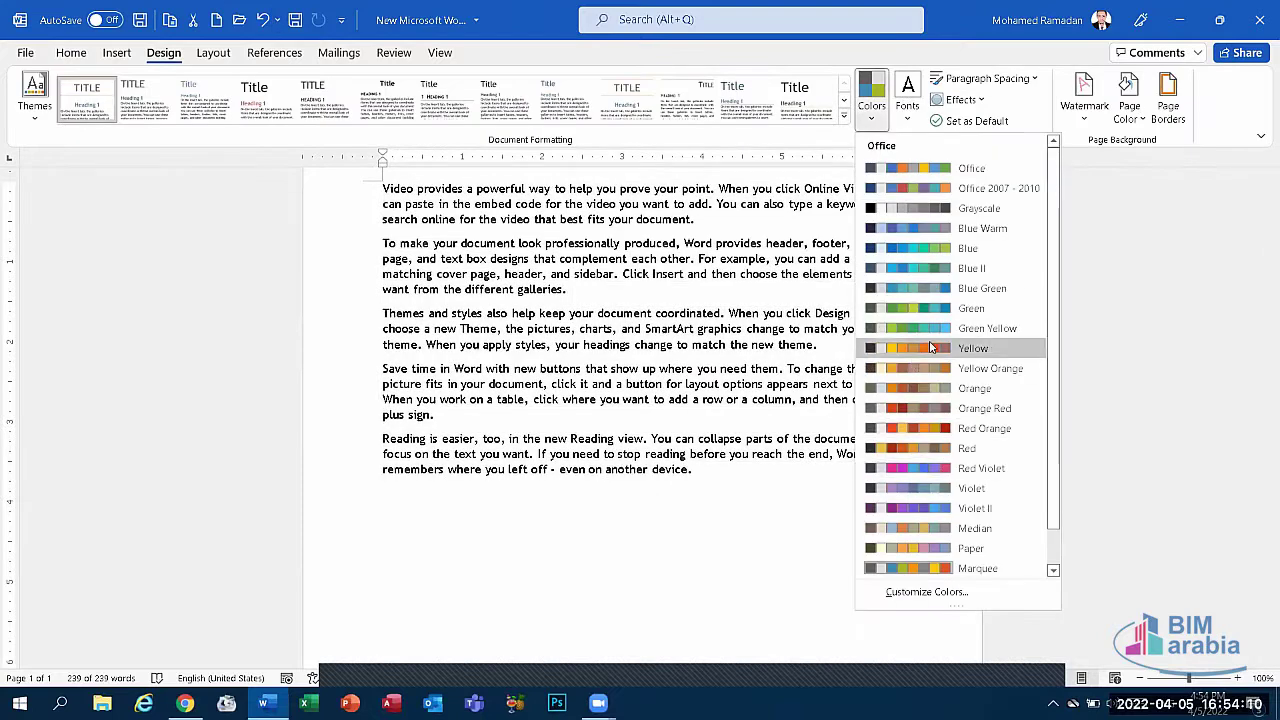
scroll(930, 420, down, 1)
scroll(900, 420, down, 1)
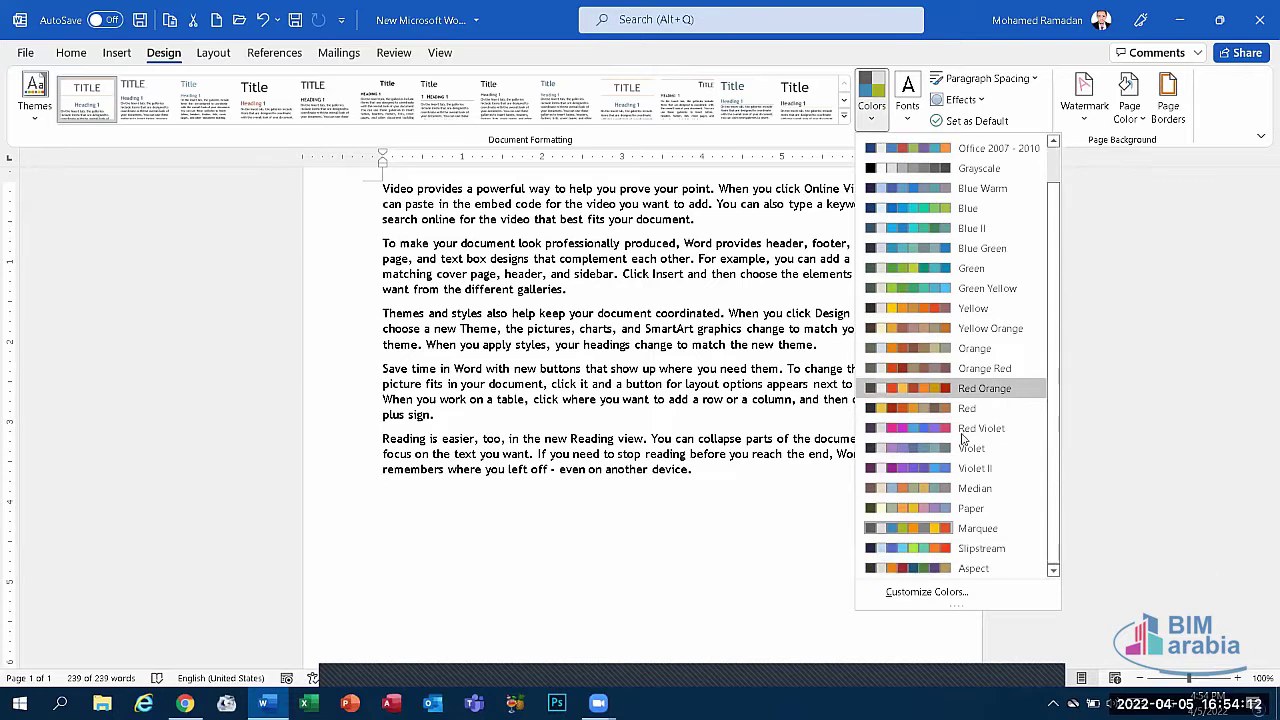
click(935, 395)
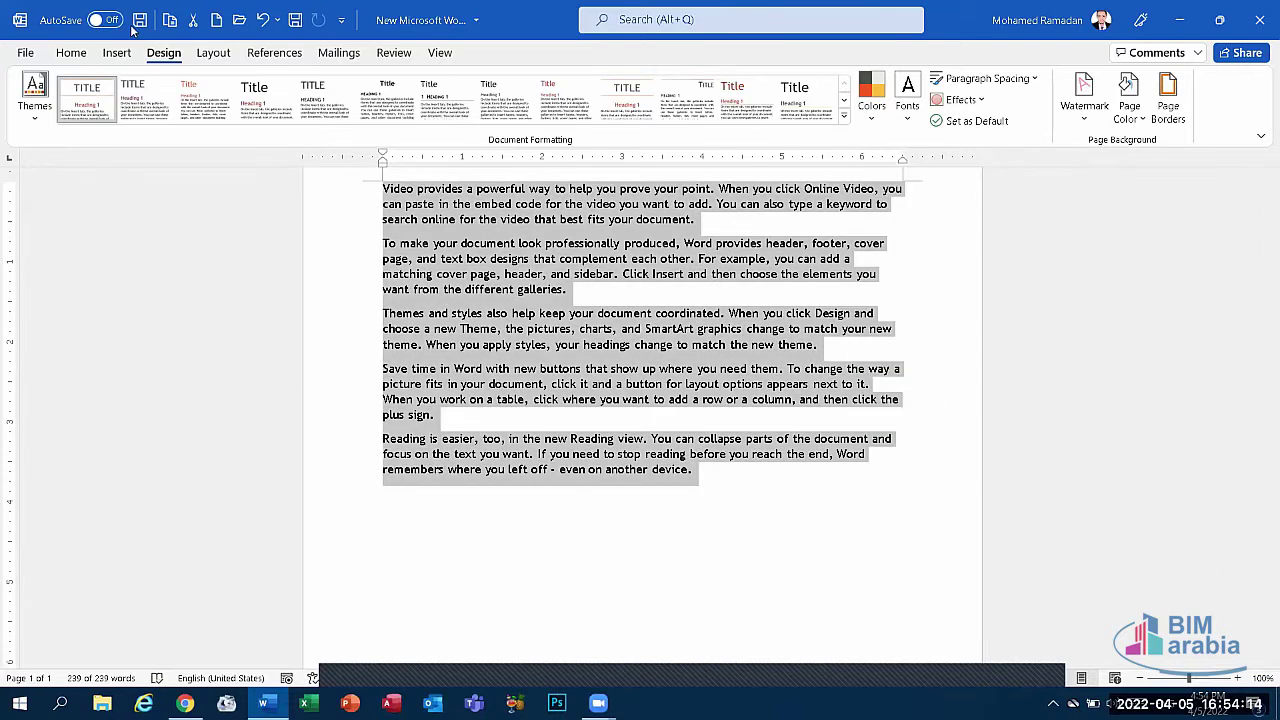
click(80, 53)
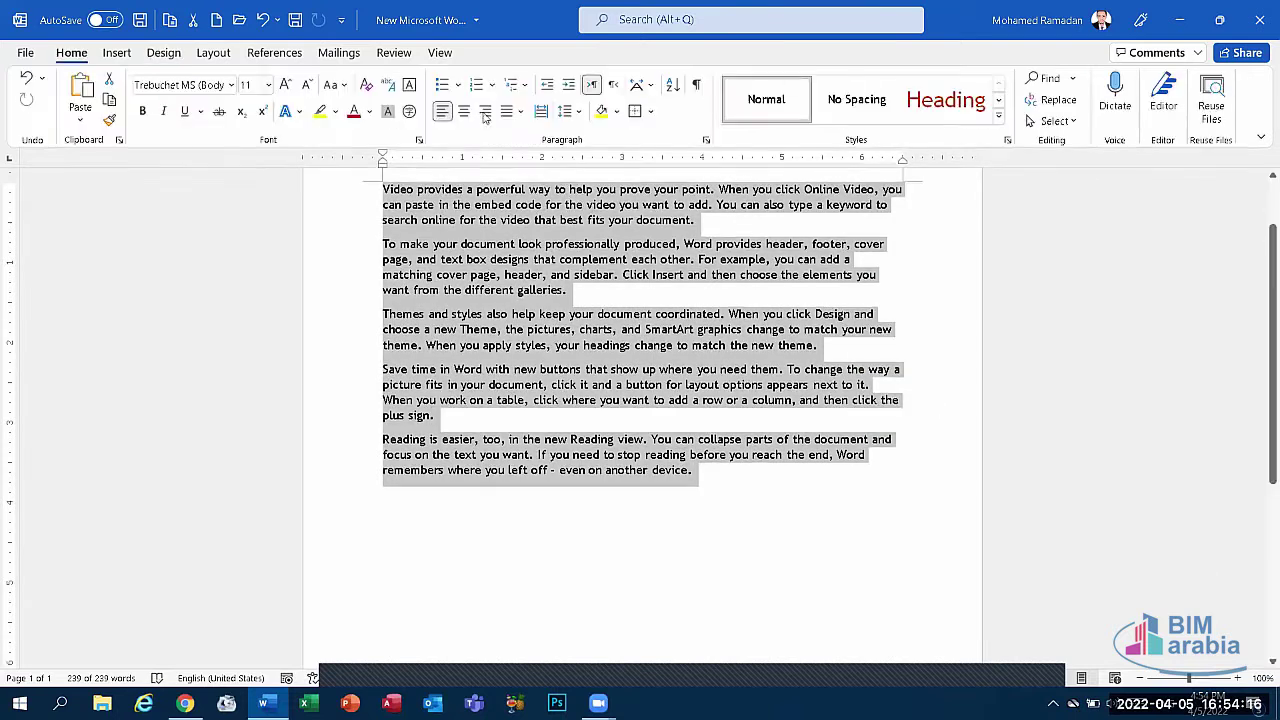
click(370, 113)
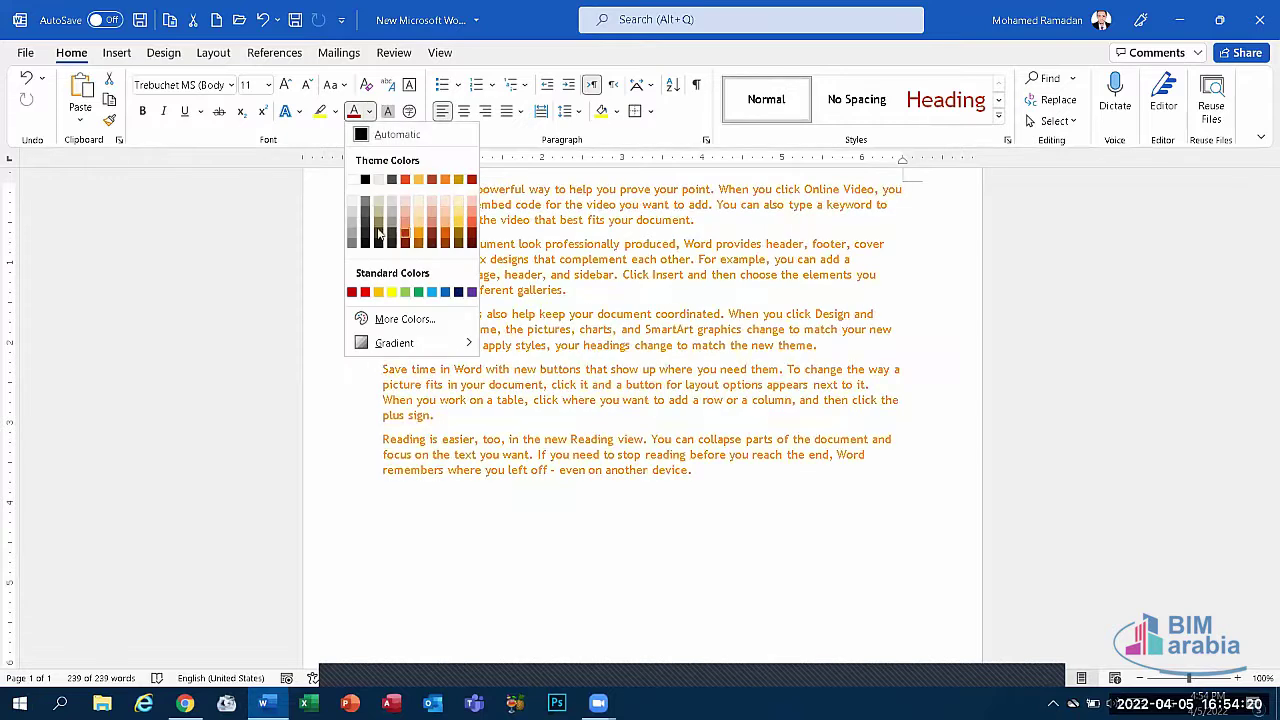
key(Escape)
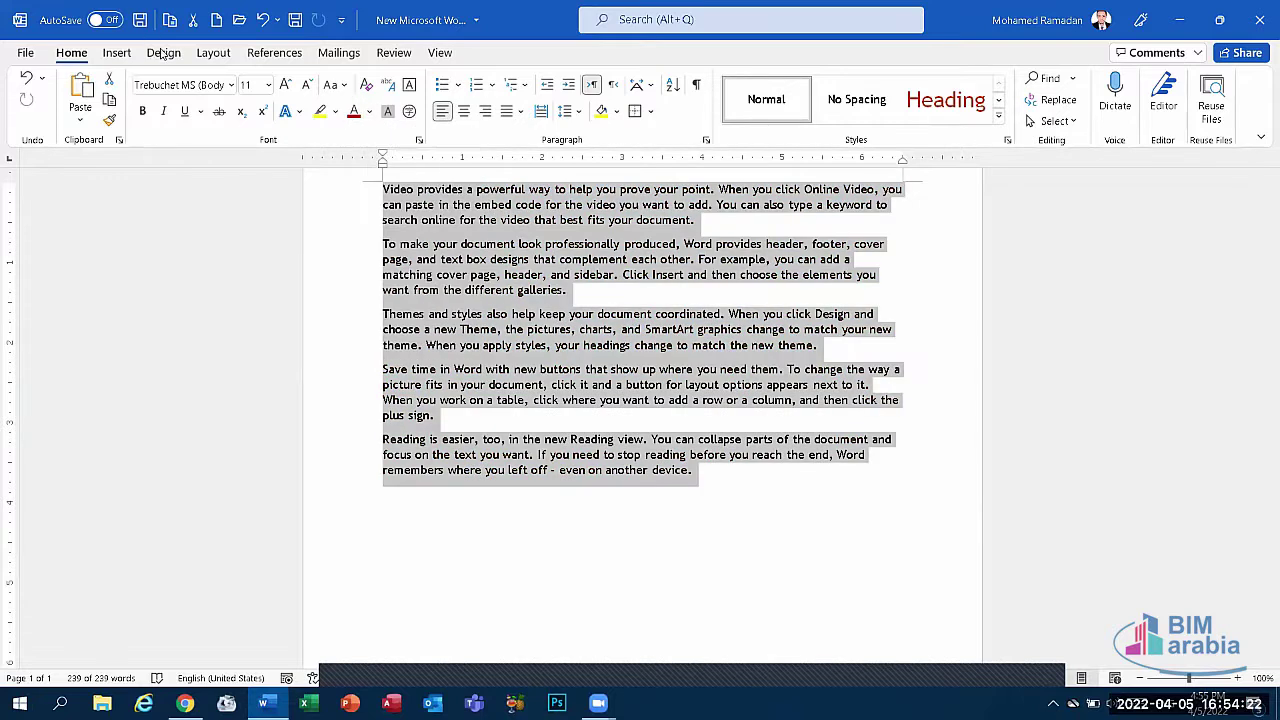
Step: Look at the theme colour schemes again and leave them unchanged
click(163, 52)
click(876, 110)
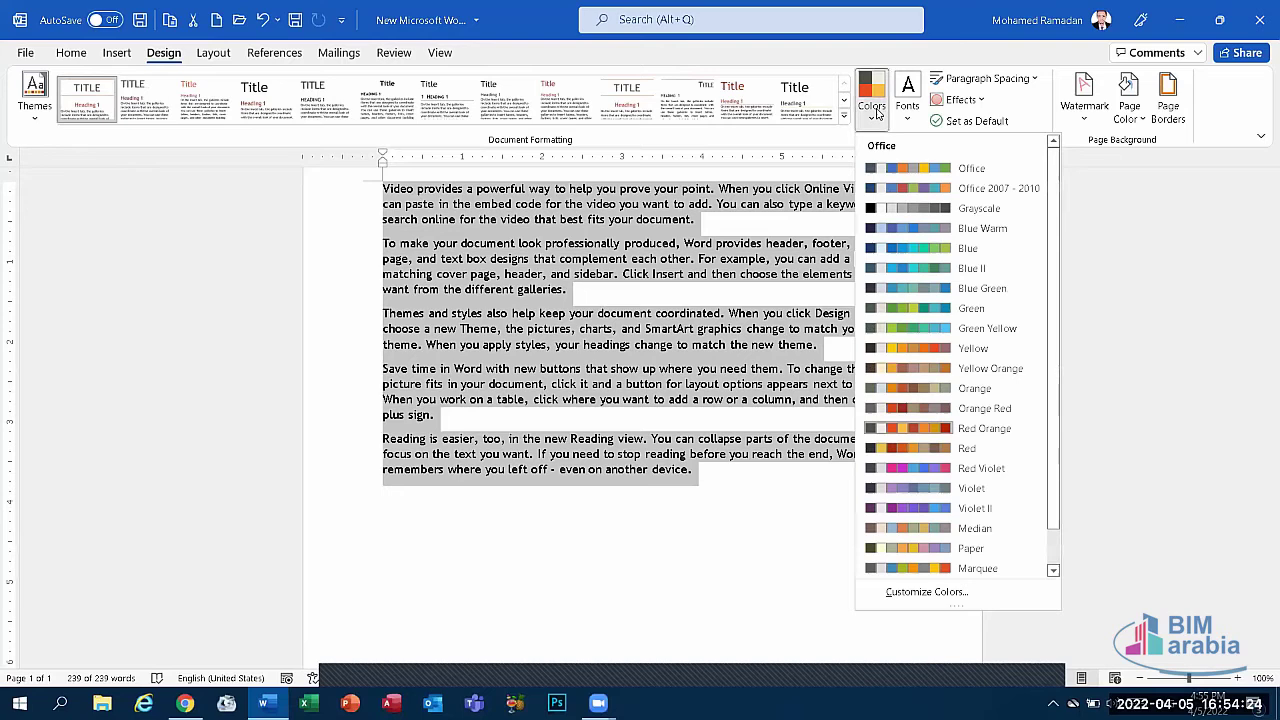
click(876, 112)
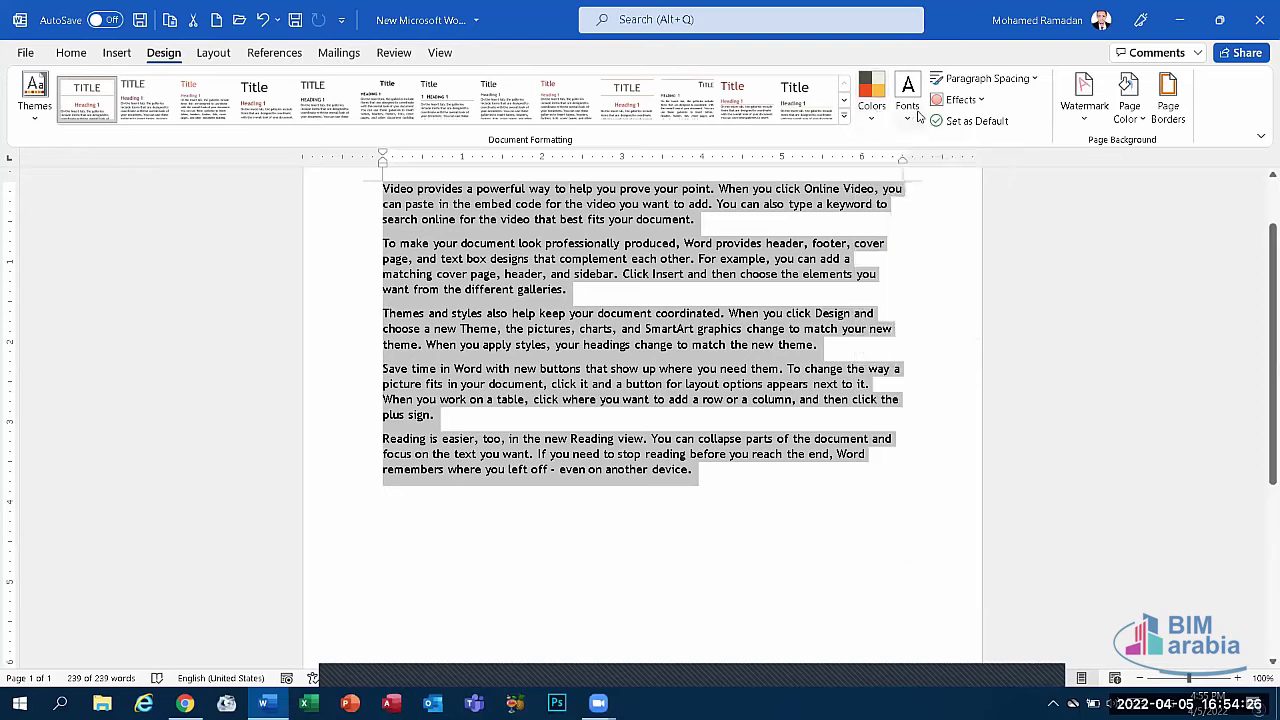
Step: Preview the theme font sets, keep Trebuchet MS, and select all the document text
click(920, 115)
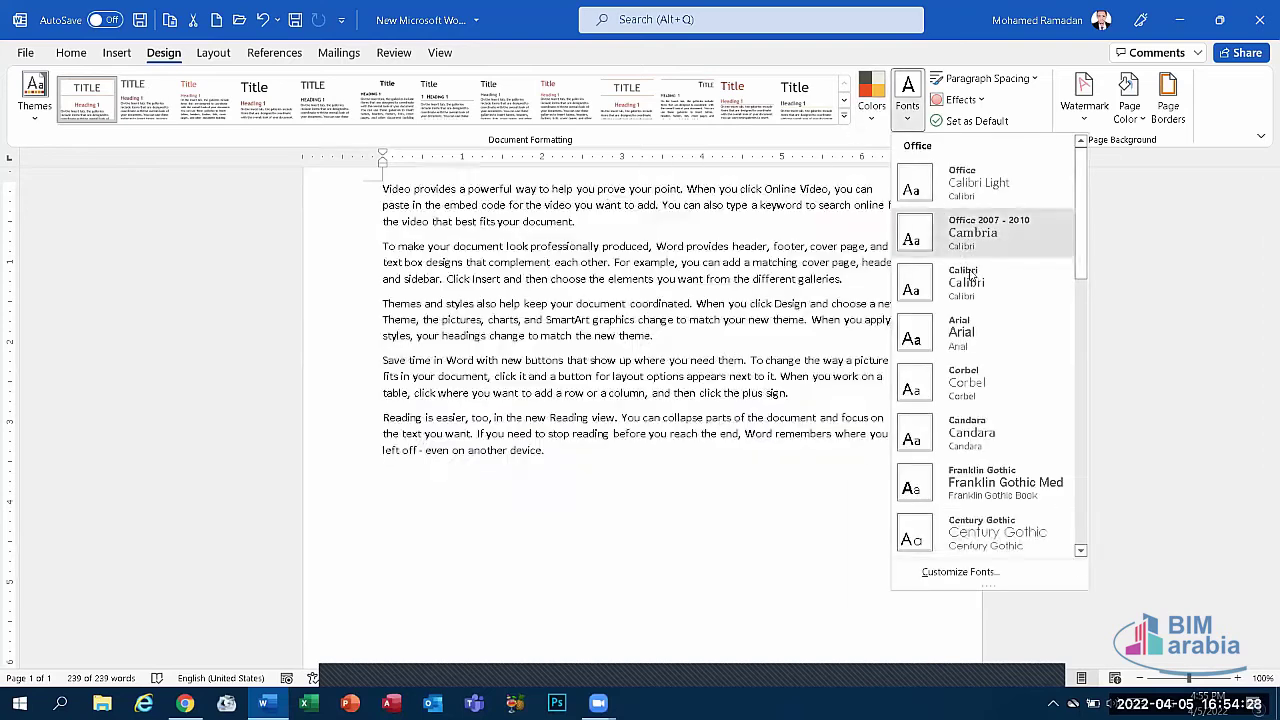
click(966, 540)
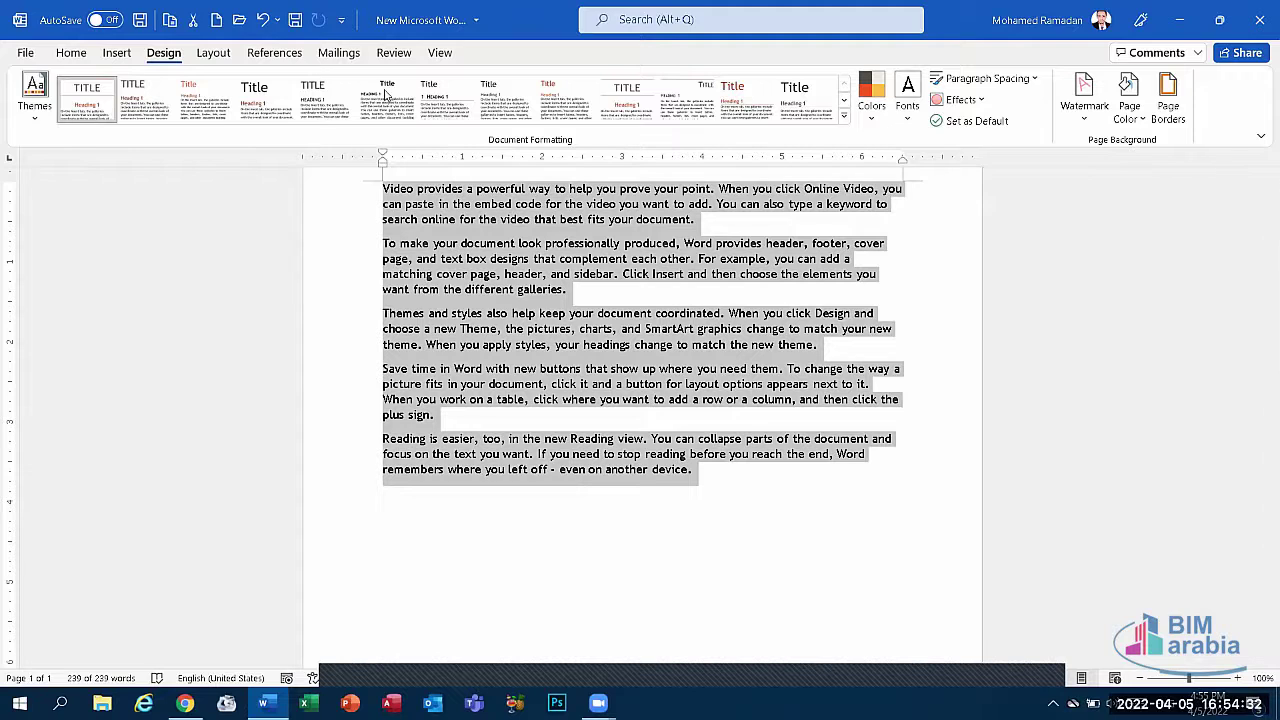
click(907, 92)
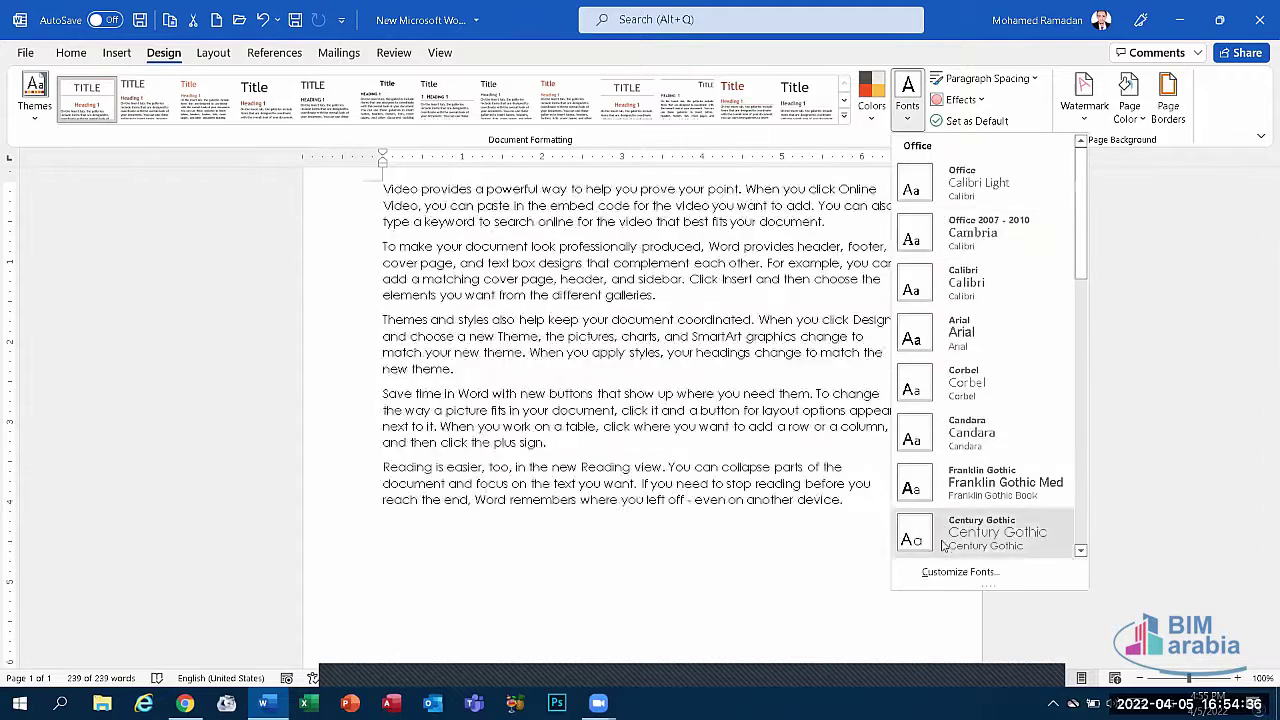
click(708, 393)
key(ctrl+a)
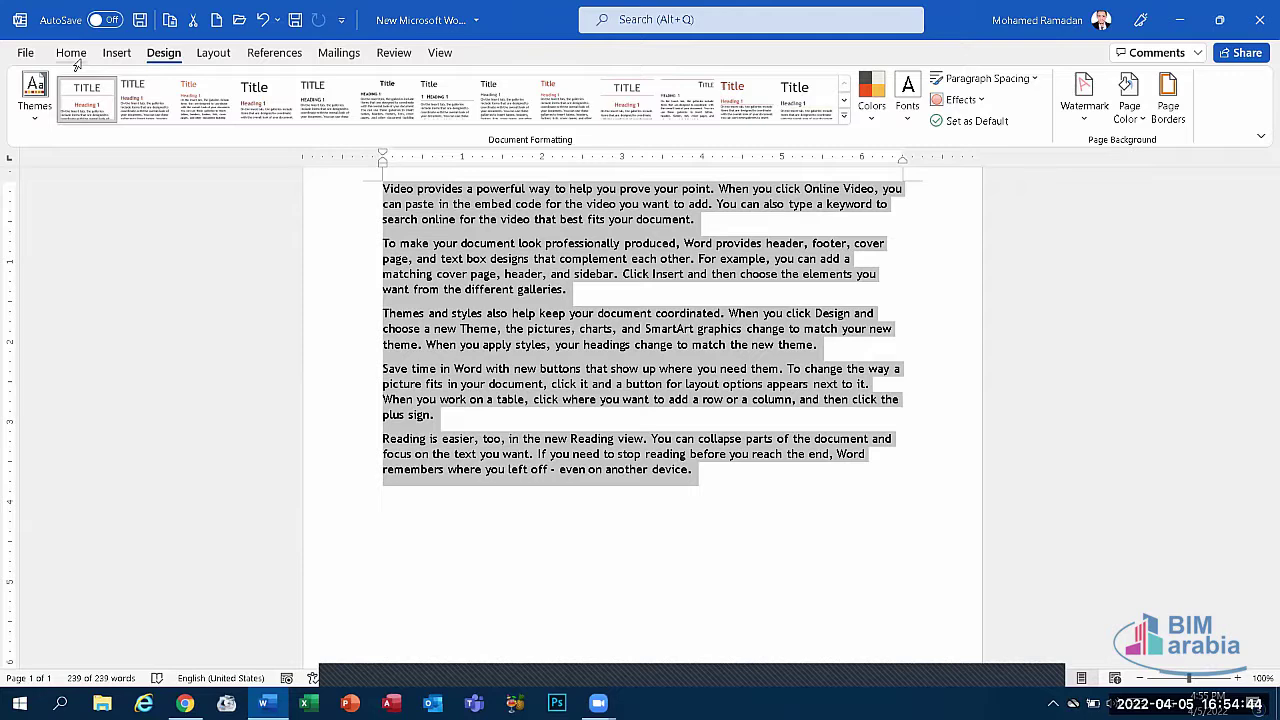
click(74, 56)
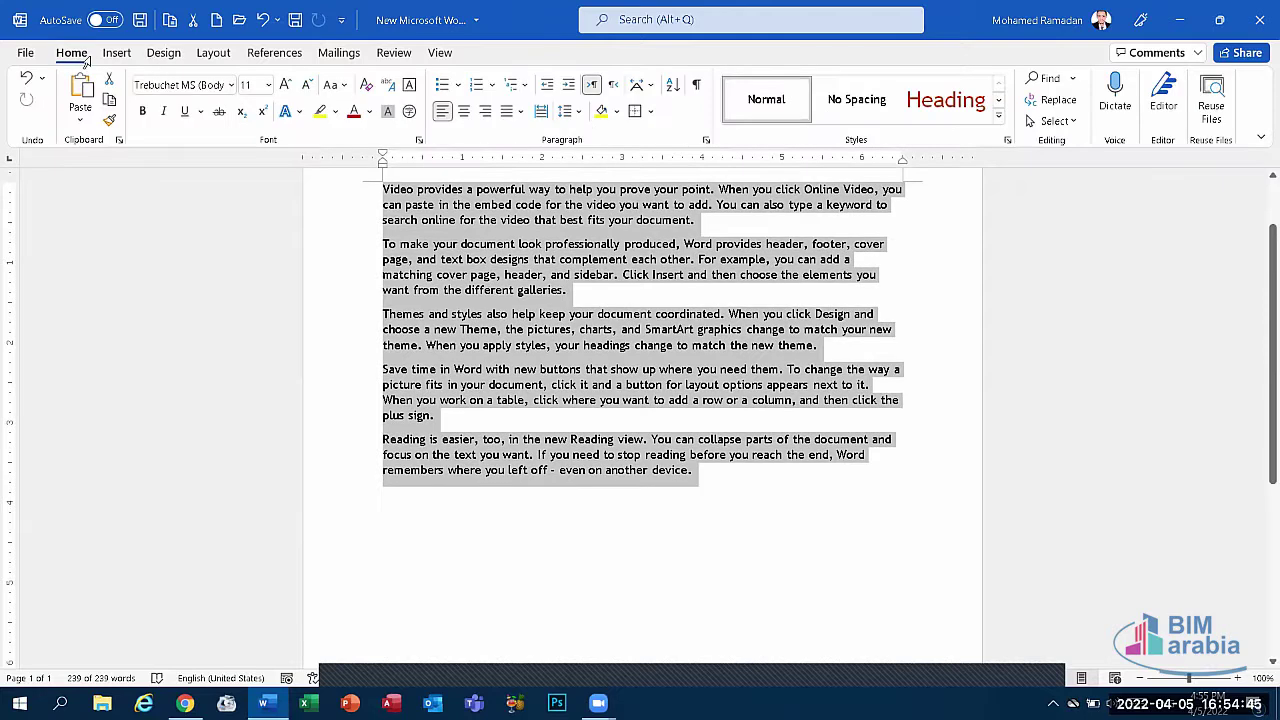
Step: Check the line spacing choices, then bring up the Design tab's Paragraph Spacing presets
click(563, 112)
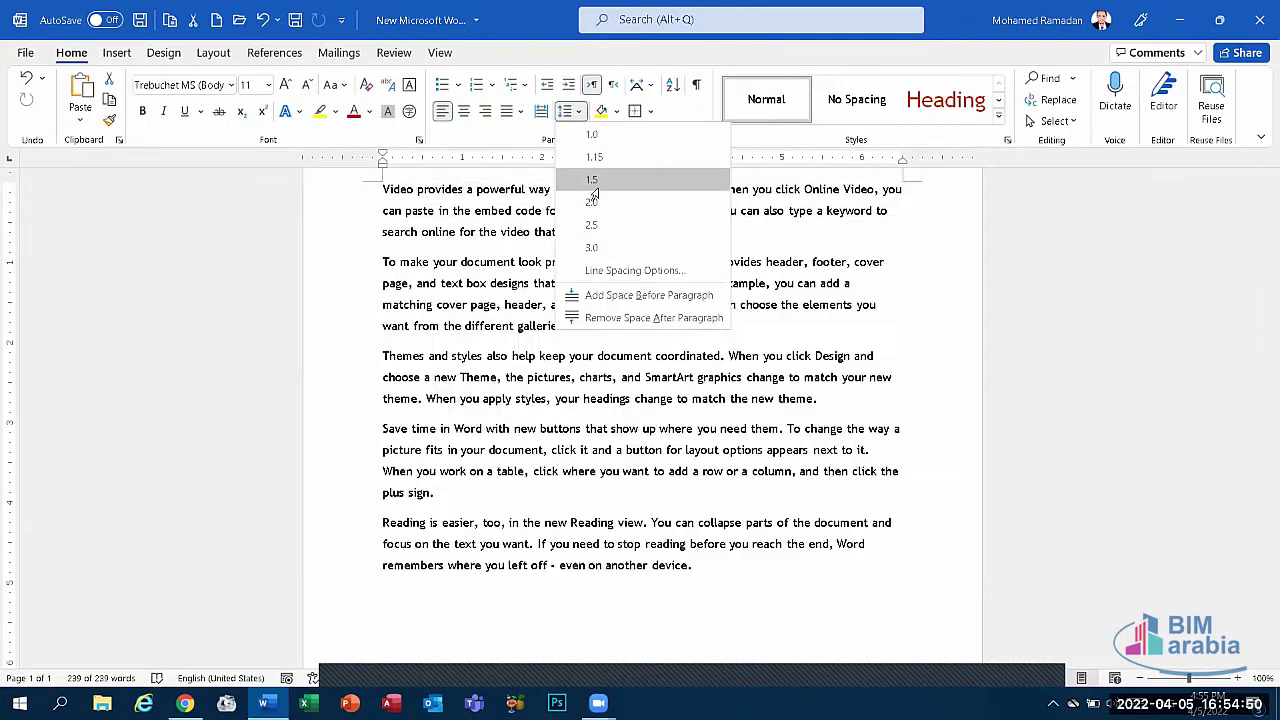
click(165, 55)
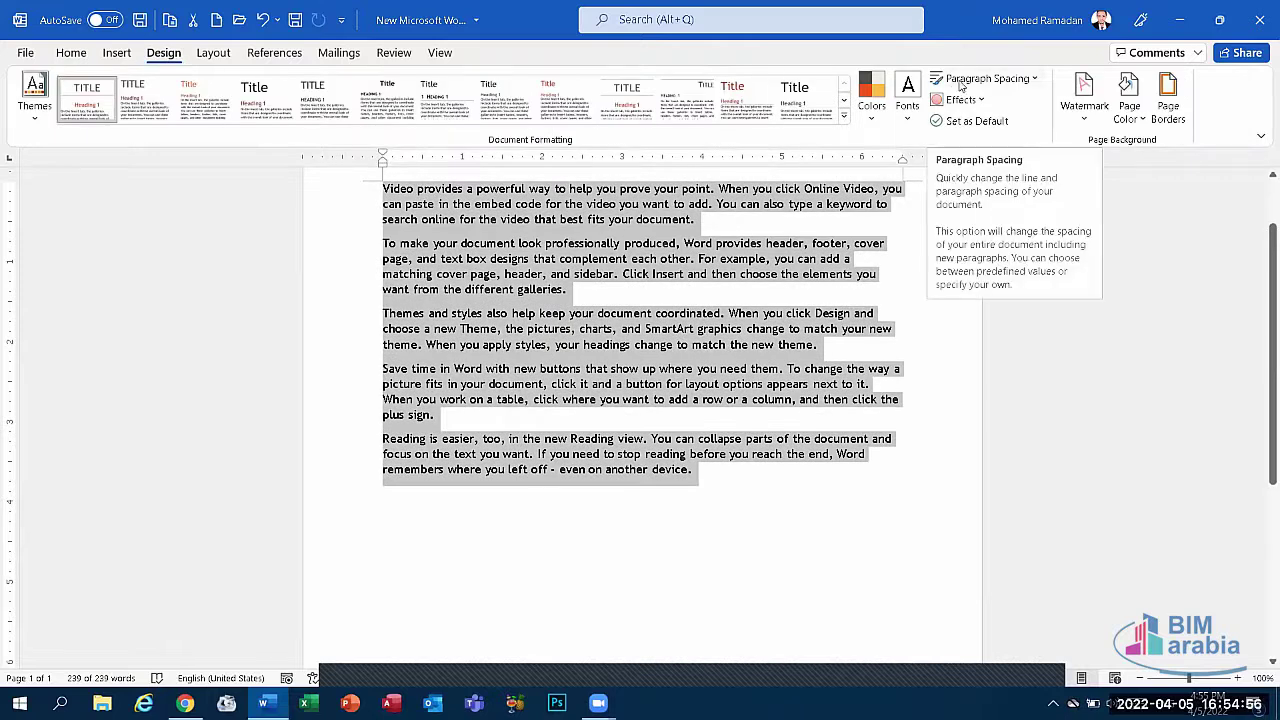
click(990, 80)
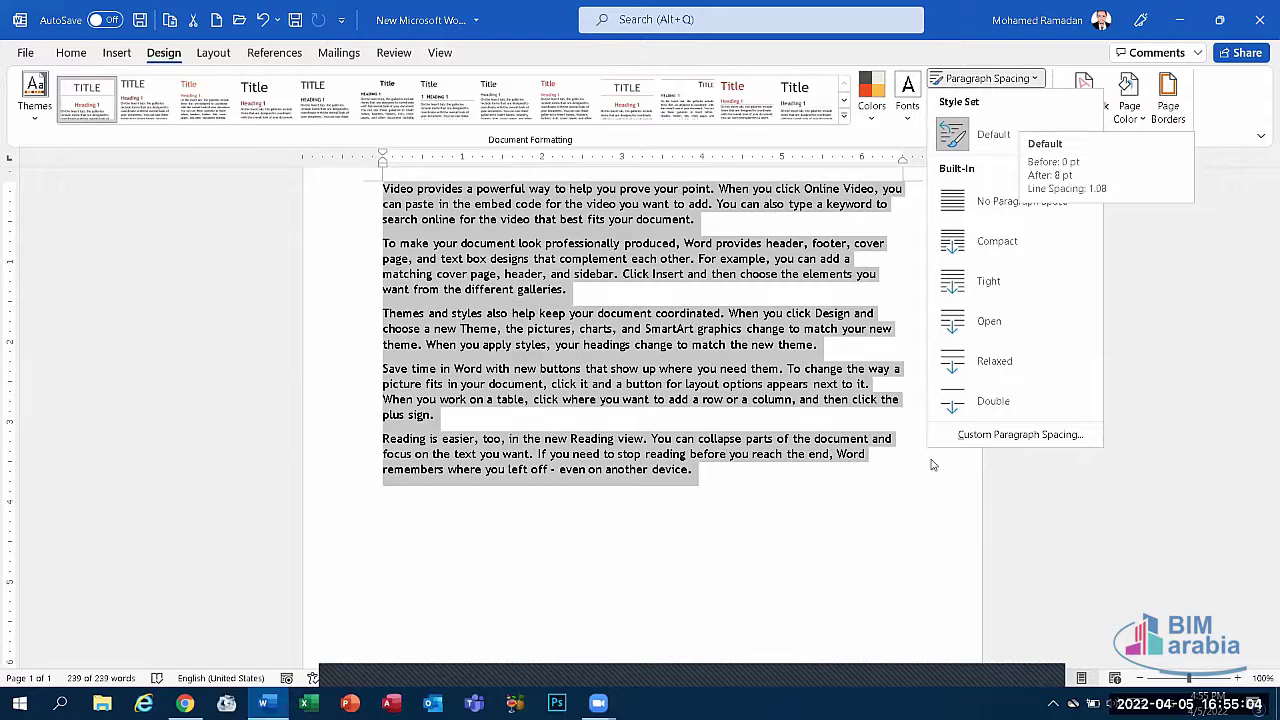
click(996, 436)
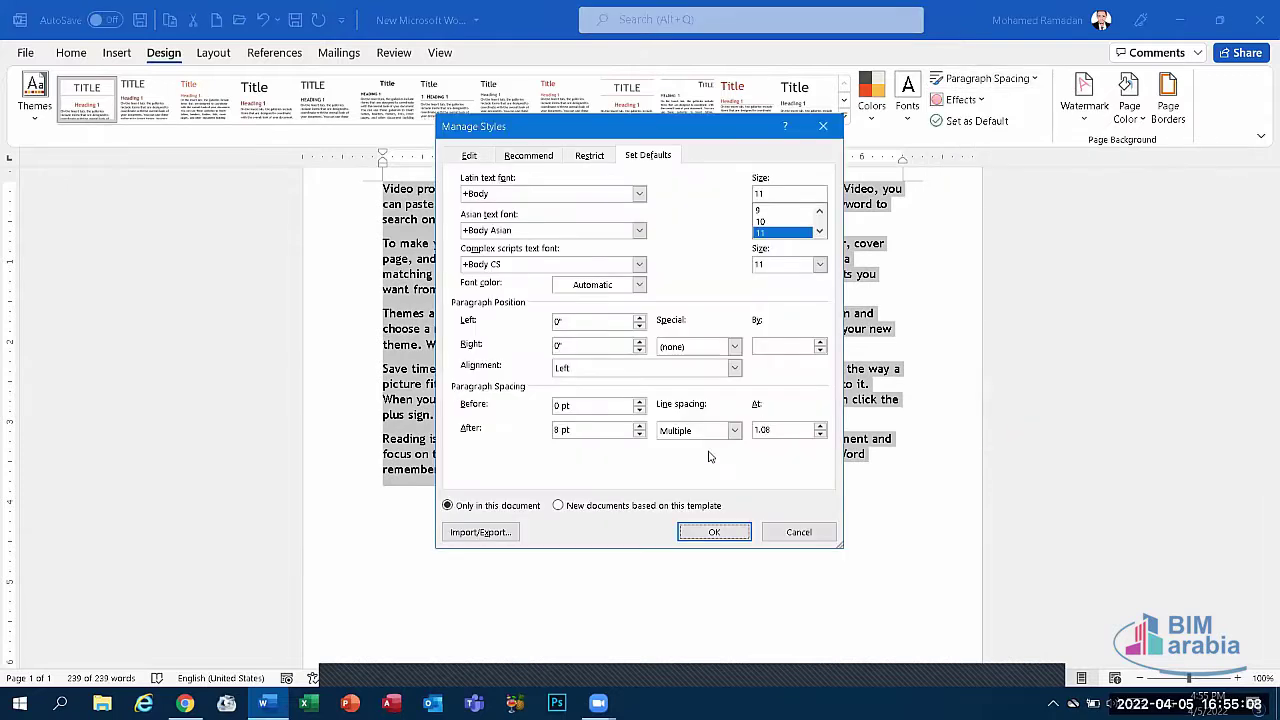
drag(780, 431, 729, 431)
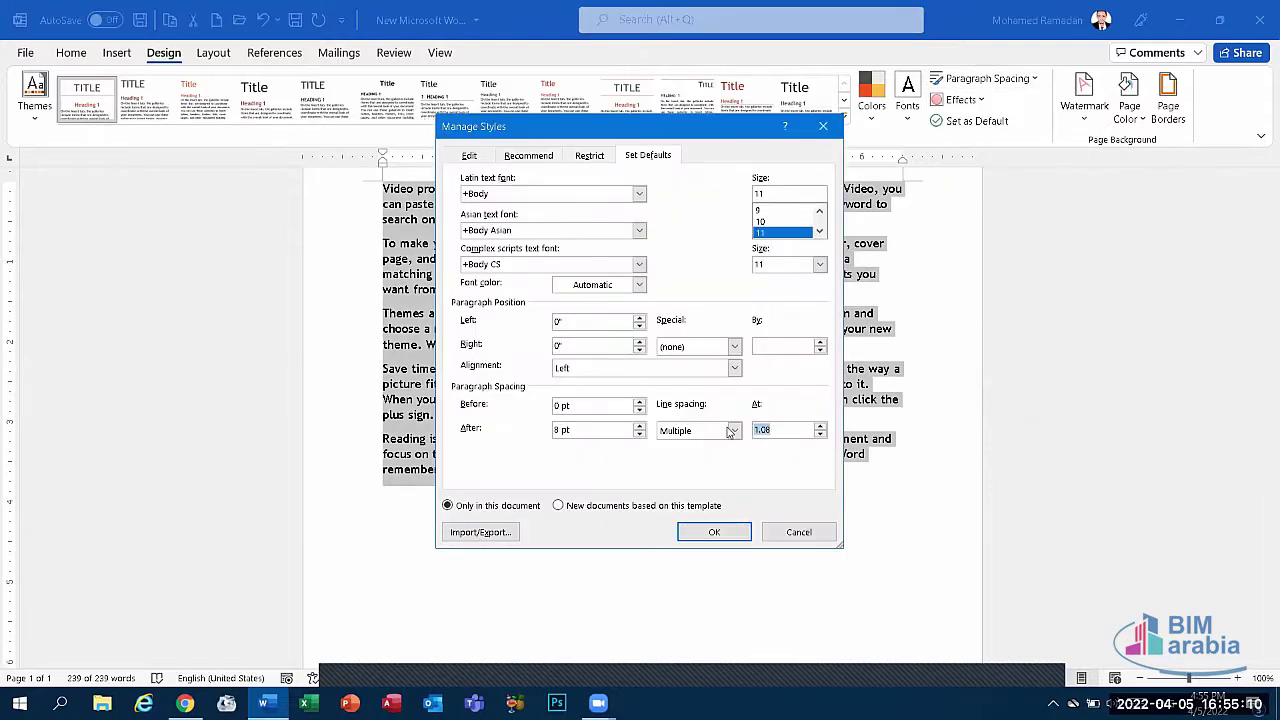
text(6)
click(713, 535)
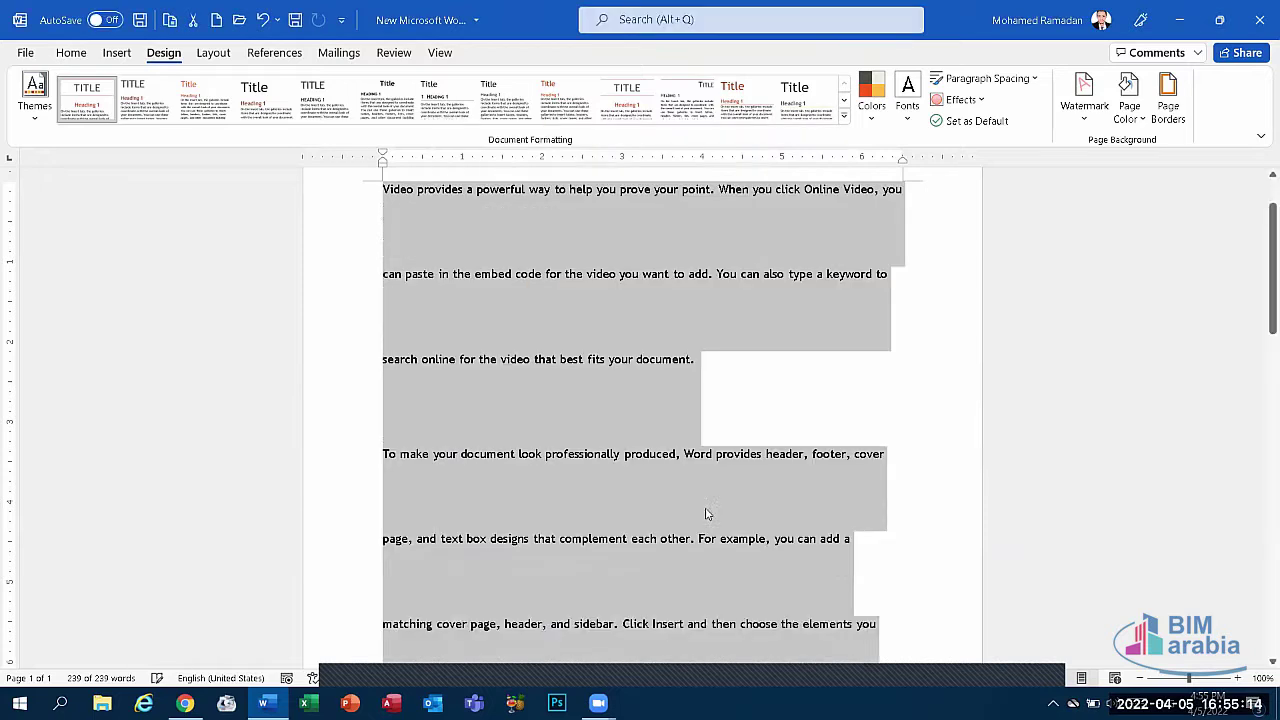
scroll(620, 345, up, 2)
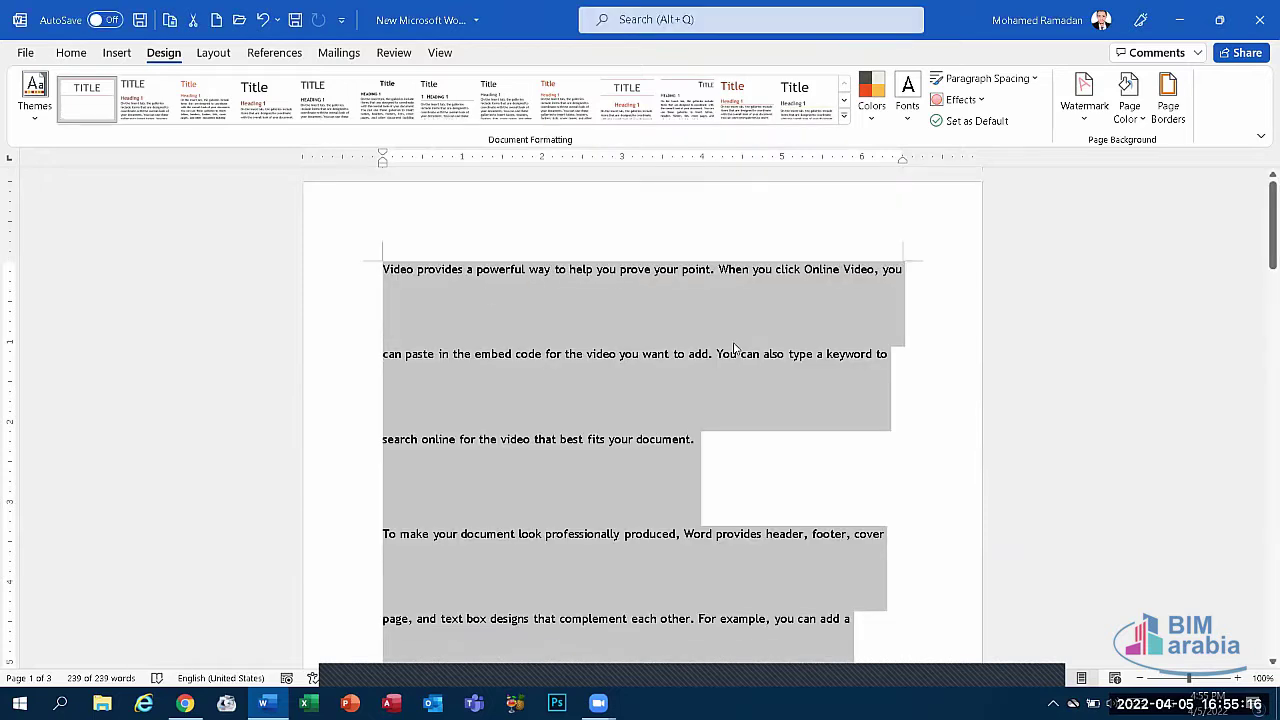
key(ctrl+z)
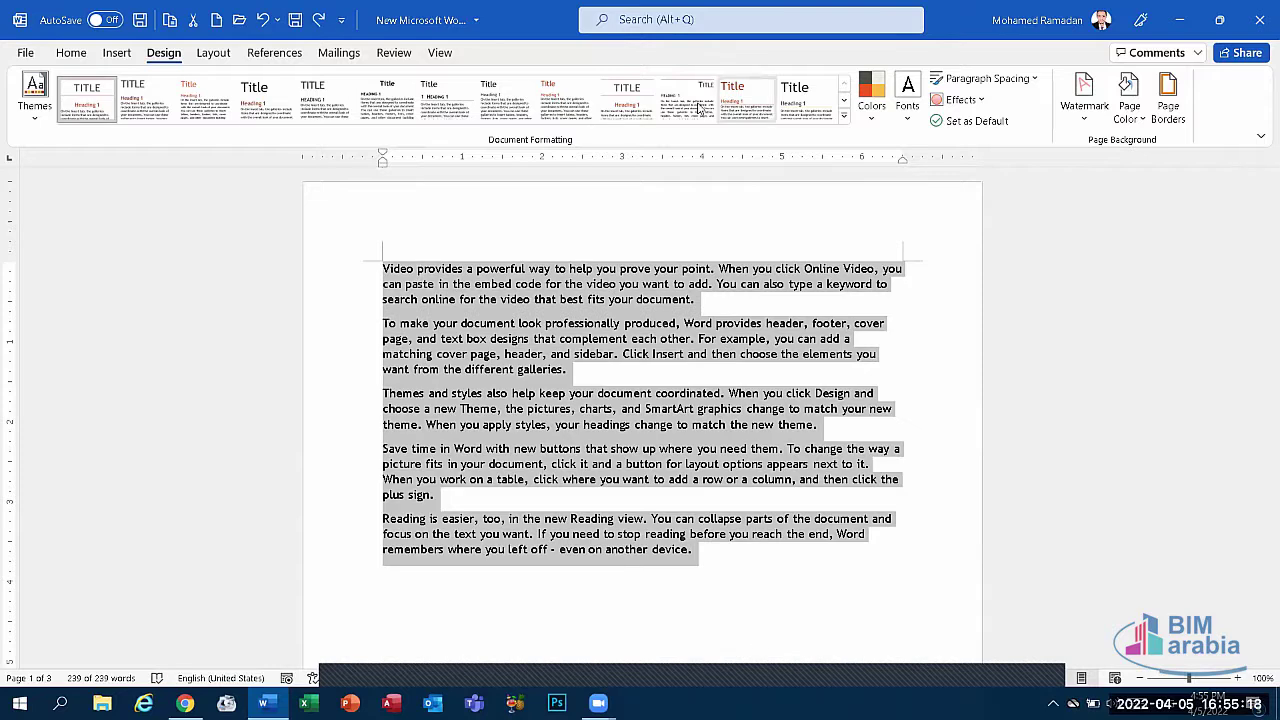
click(1010, 82)
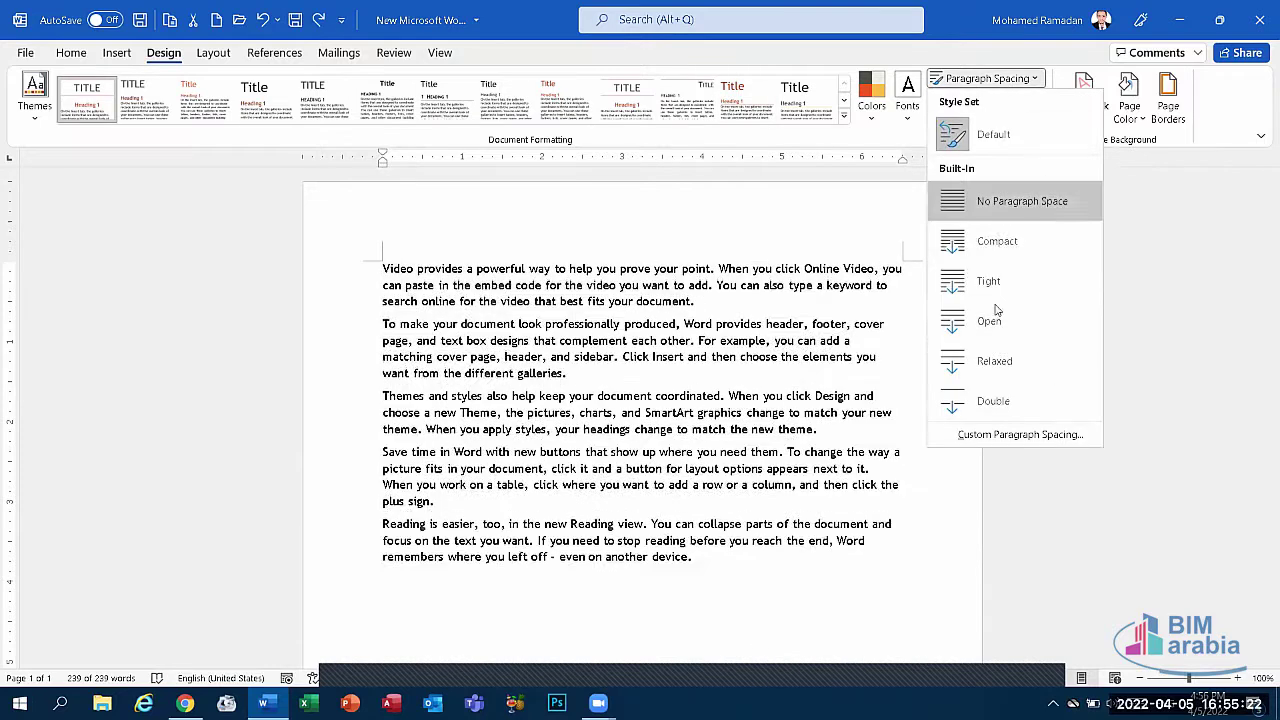
click(1004, 434)
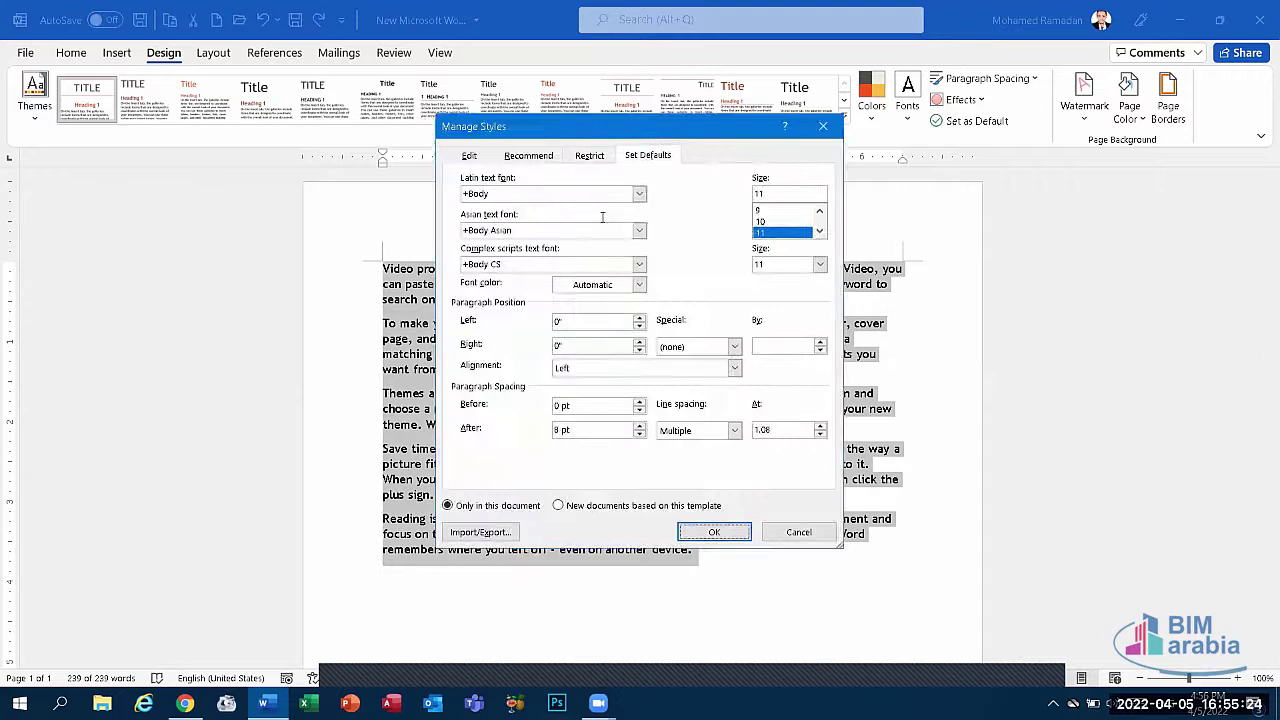
key(Escape)
click(968, 84)
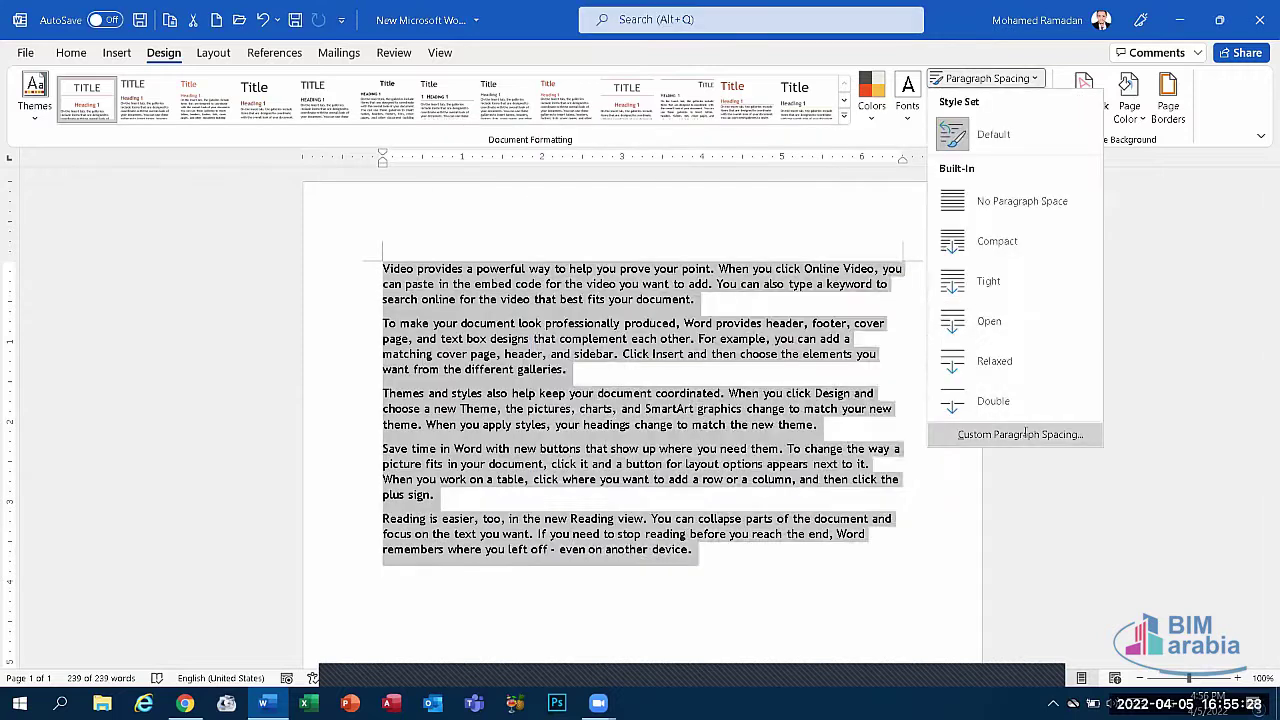
click(1025, 434)
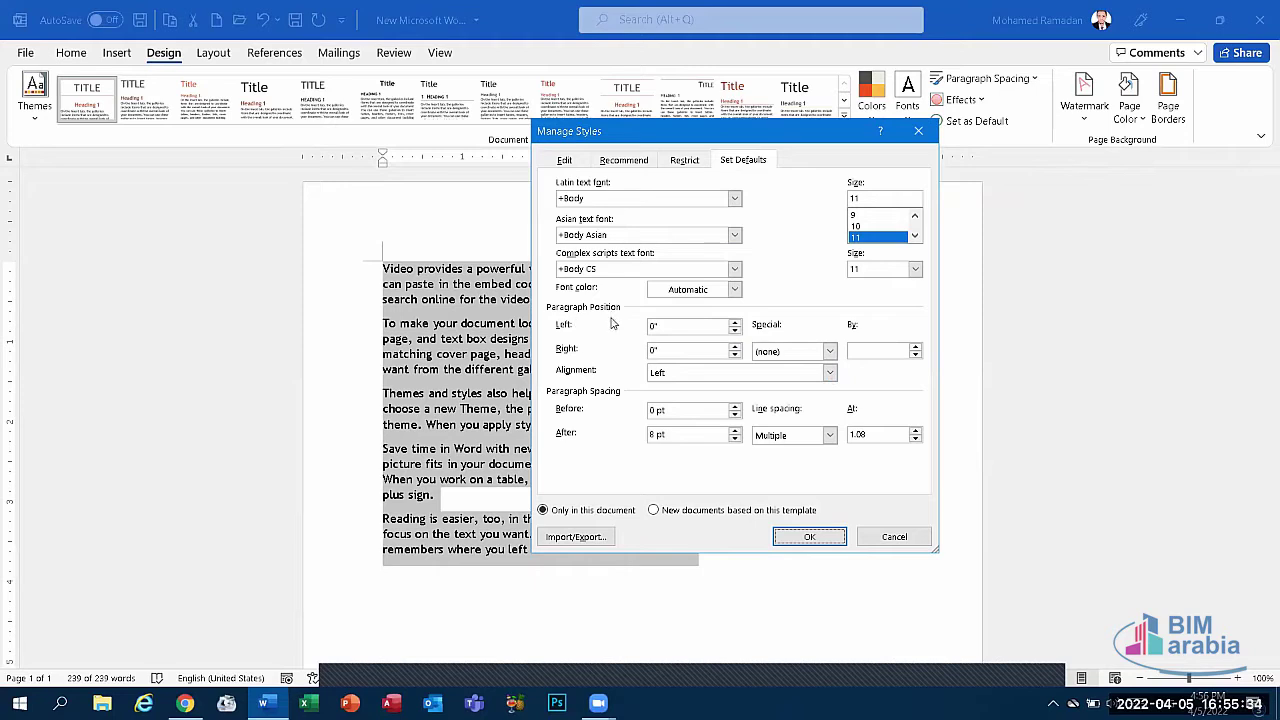
click(735, 321)
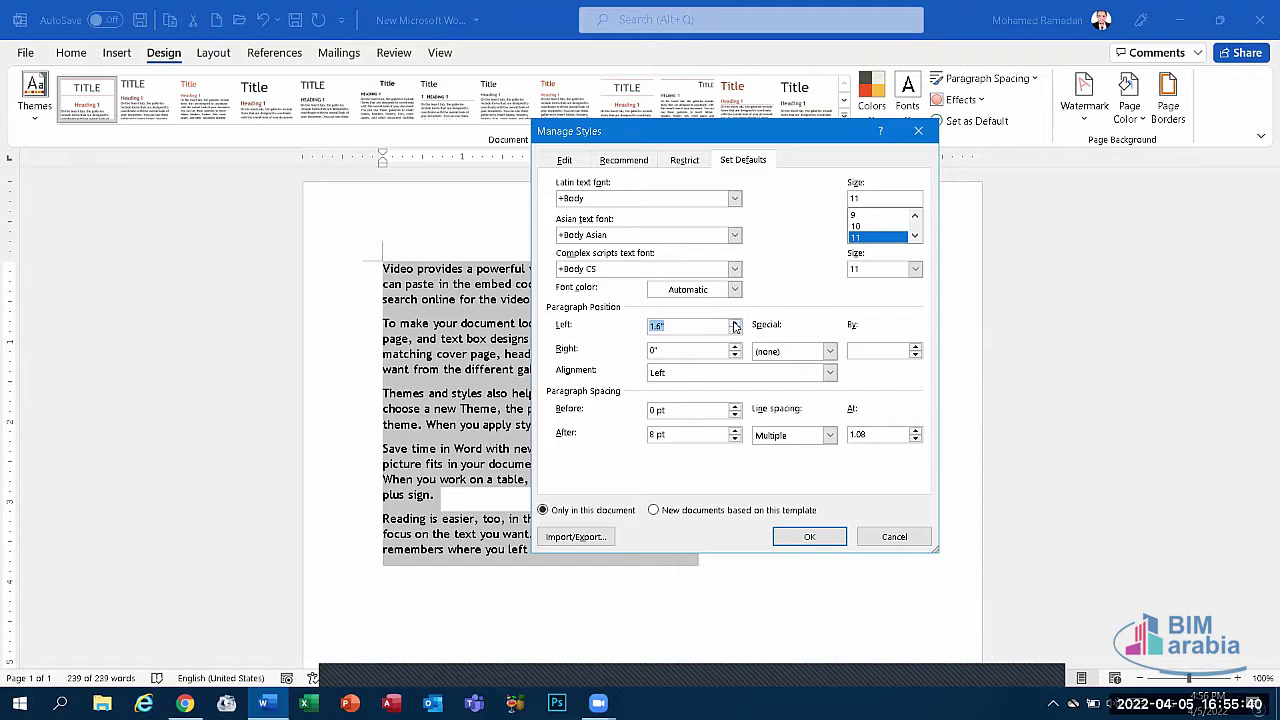
click(809, 537)
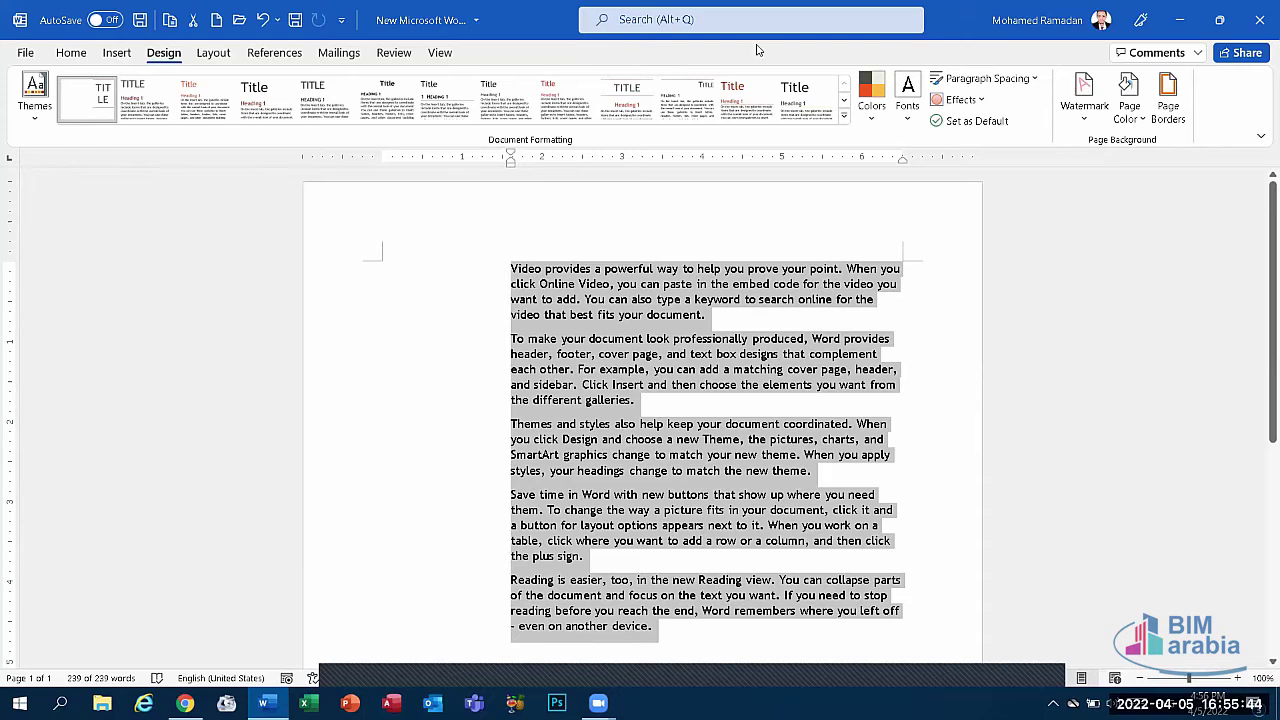
click(985, 80)
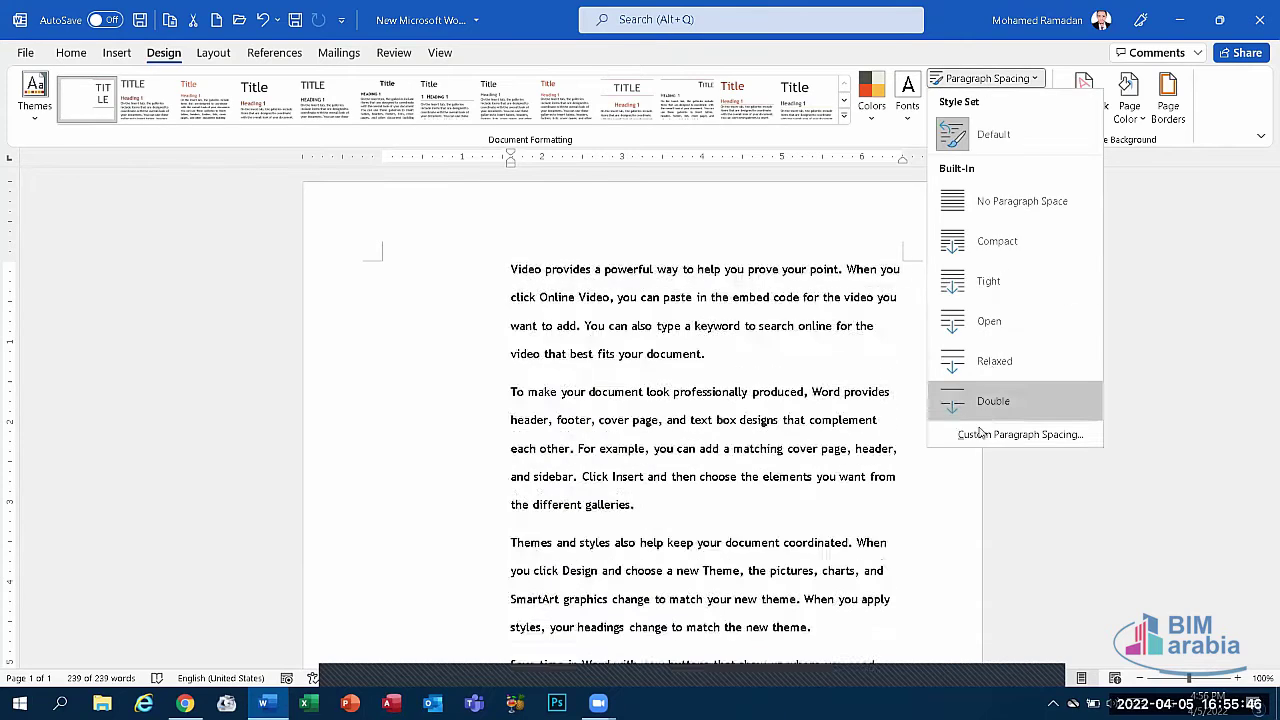
click(1010, 434)
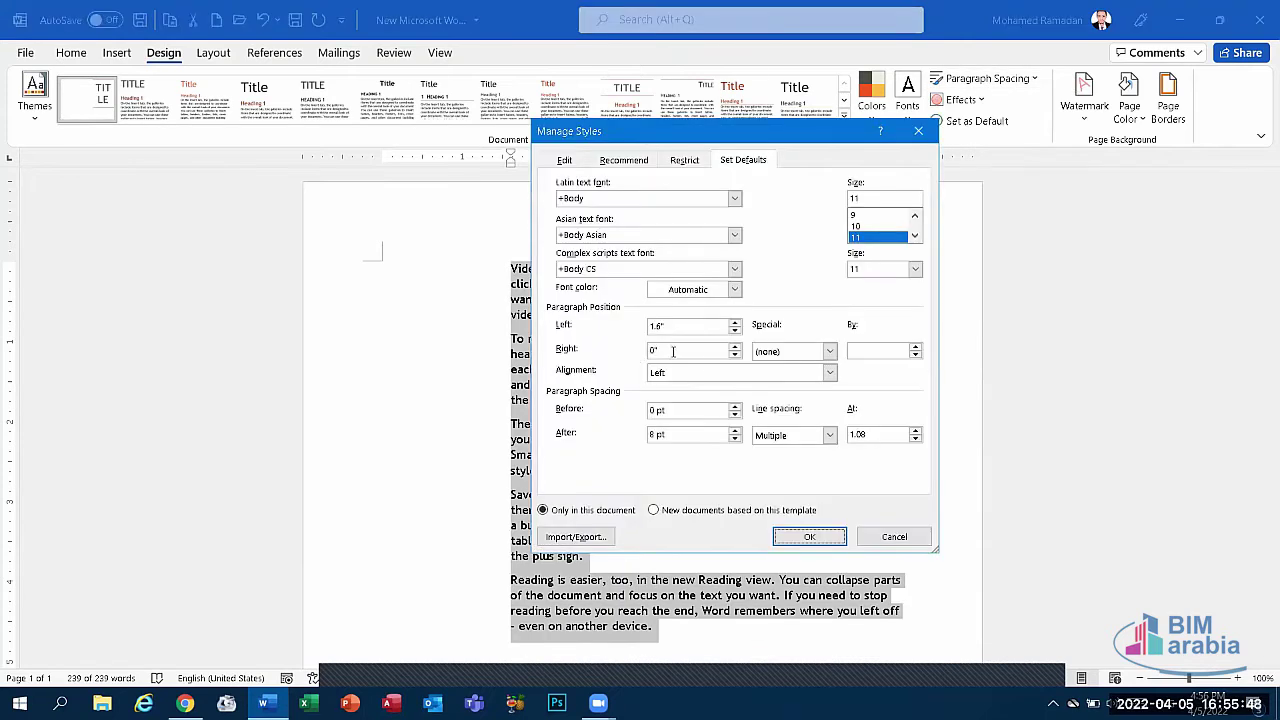
double_click(703, 356)
click(730, 428)
click(730, 428)
click(734, 428)
click(734, 428)
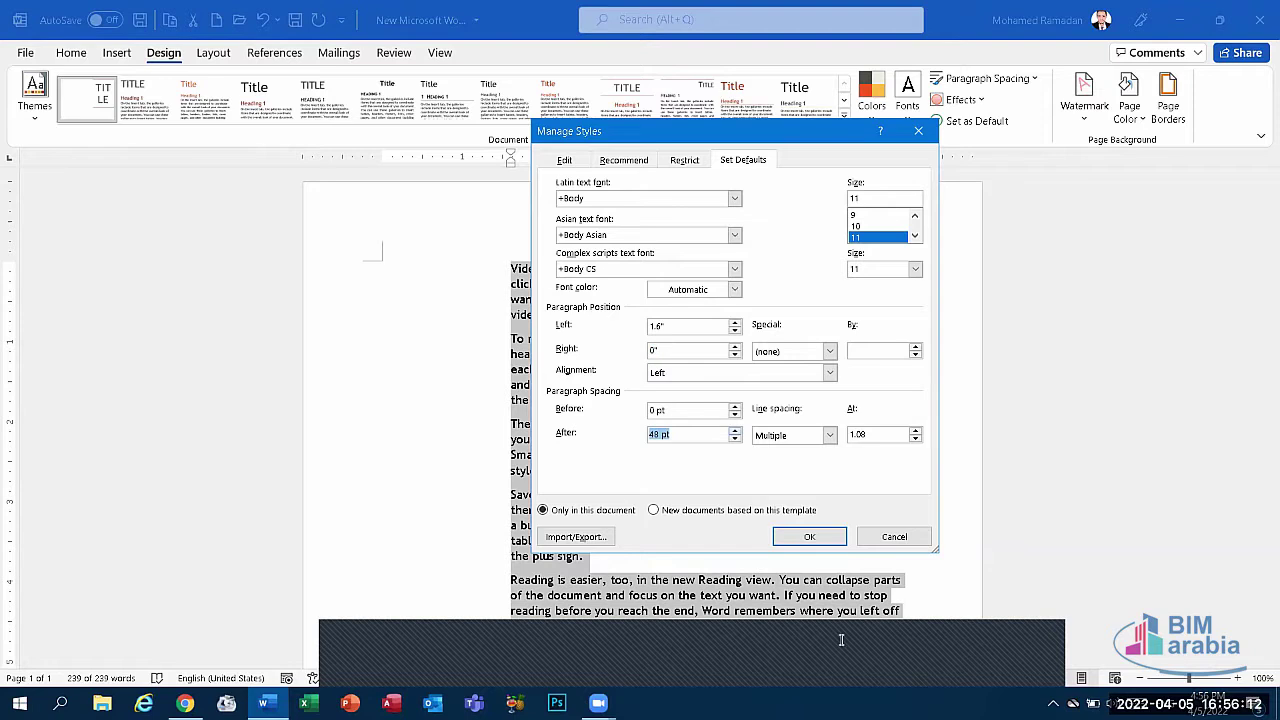
click(877, 541)
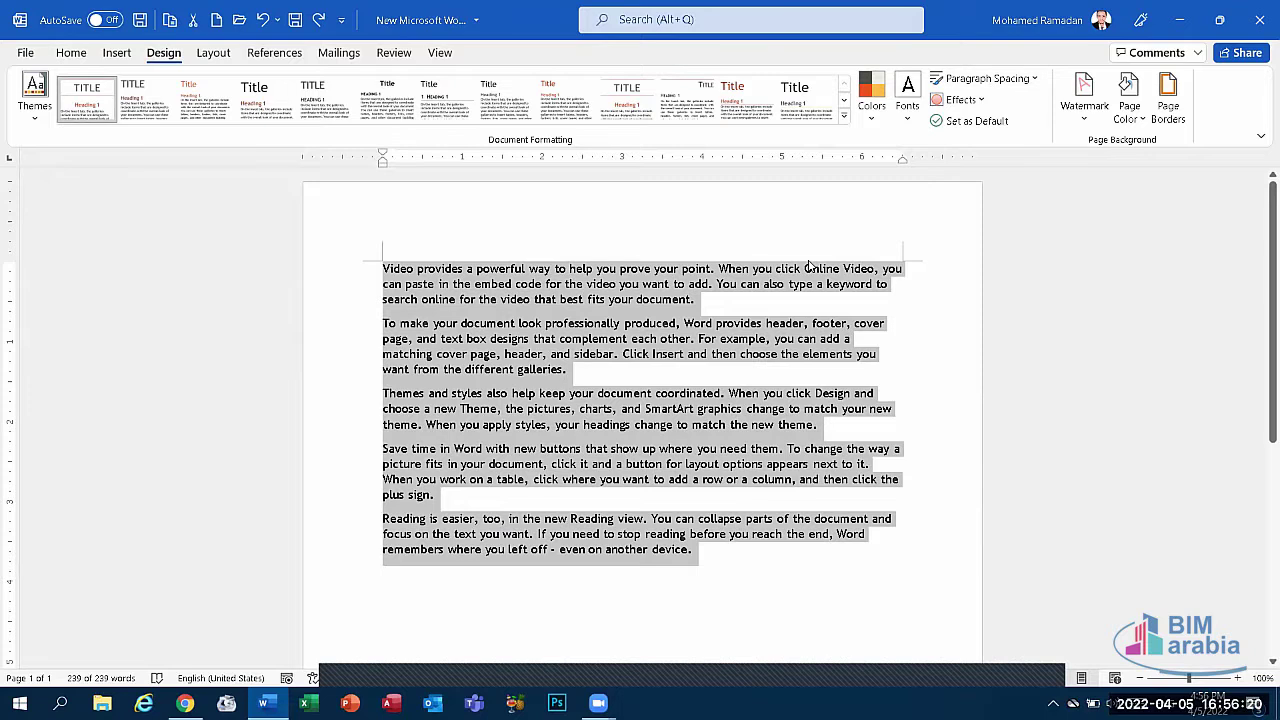
Step: Glance at the theme Effects gallery, then bring up the Insert Shapes gallery
click(960, 99)
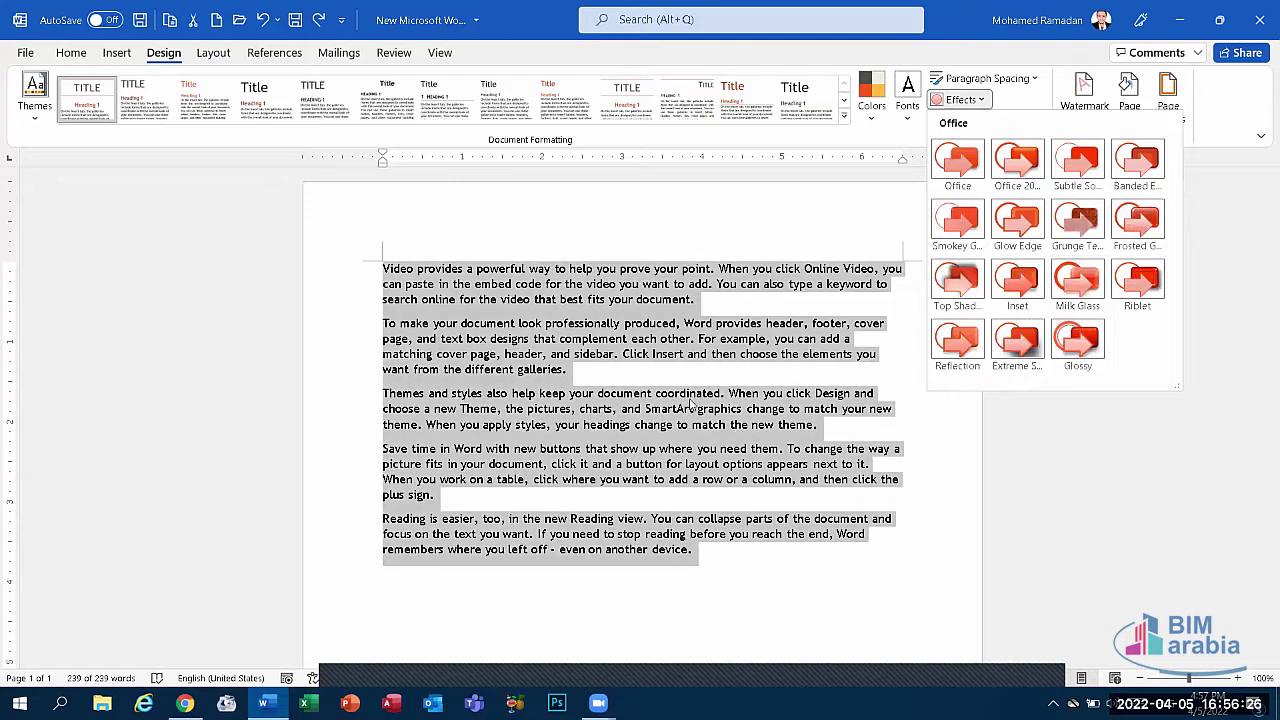
click(660, 370)
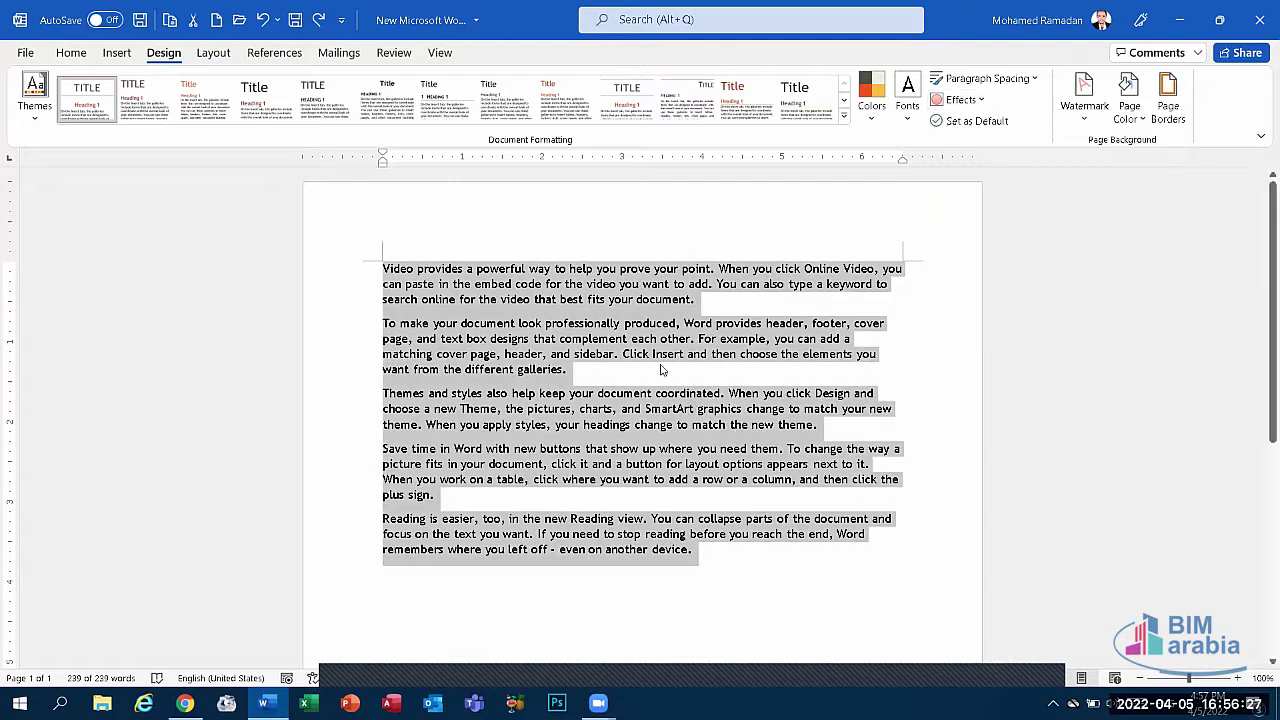
click(117, 55)
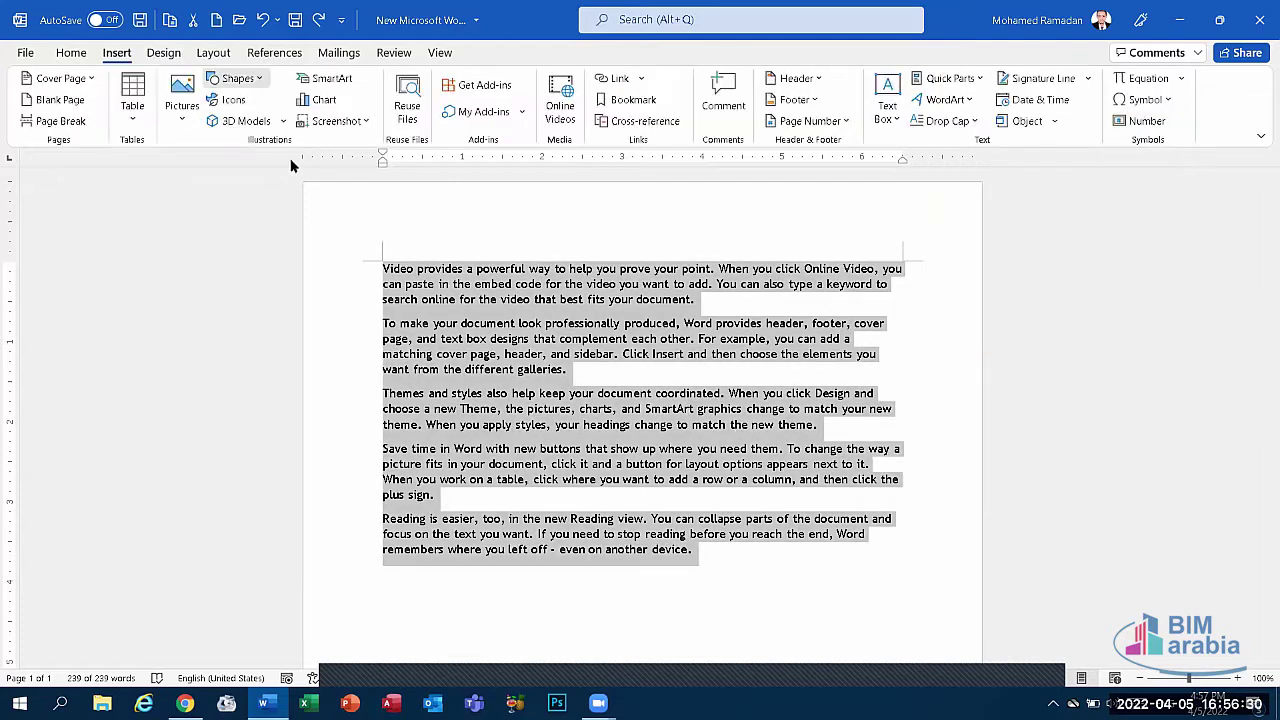
click(237, 78)
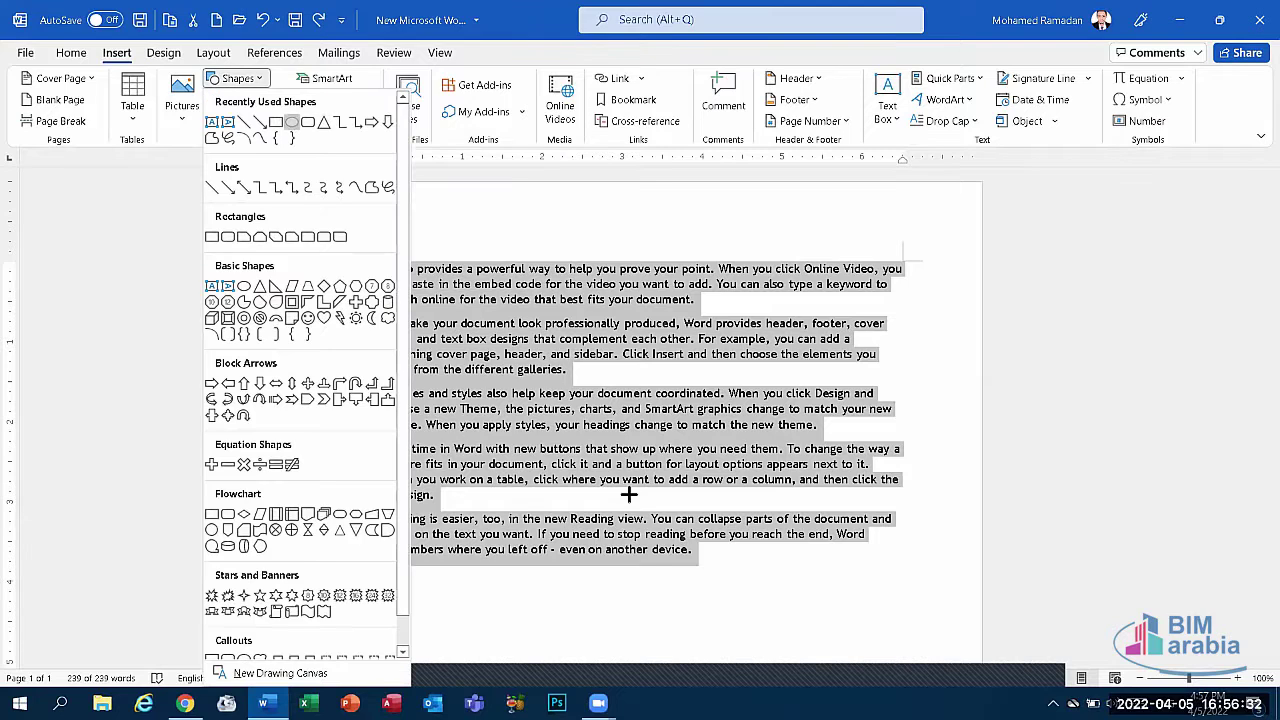
drag(383, 274, 785, 595)
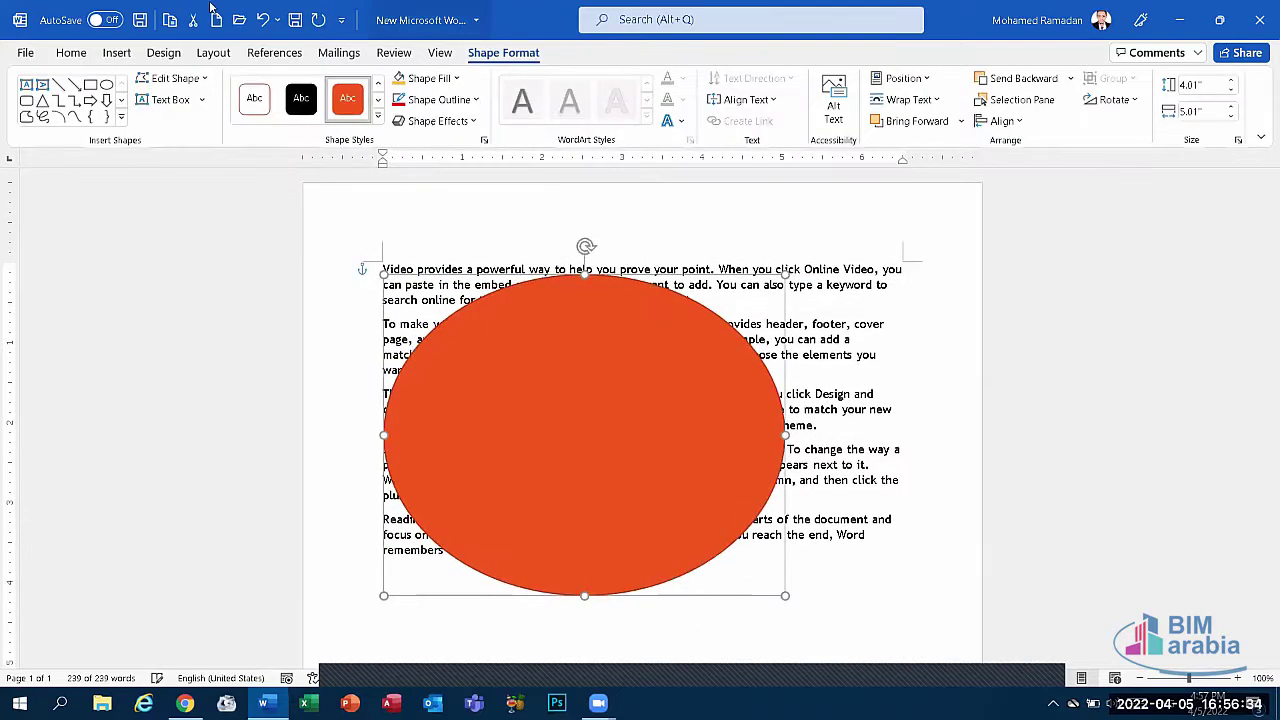
click(163, 53)
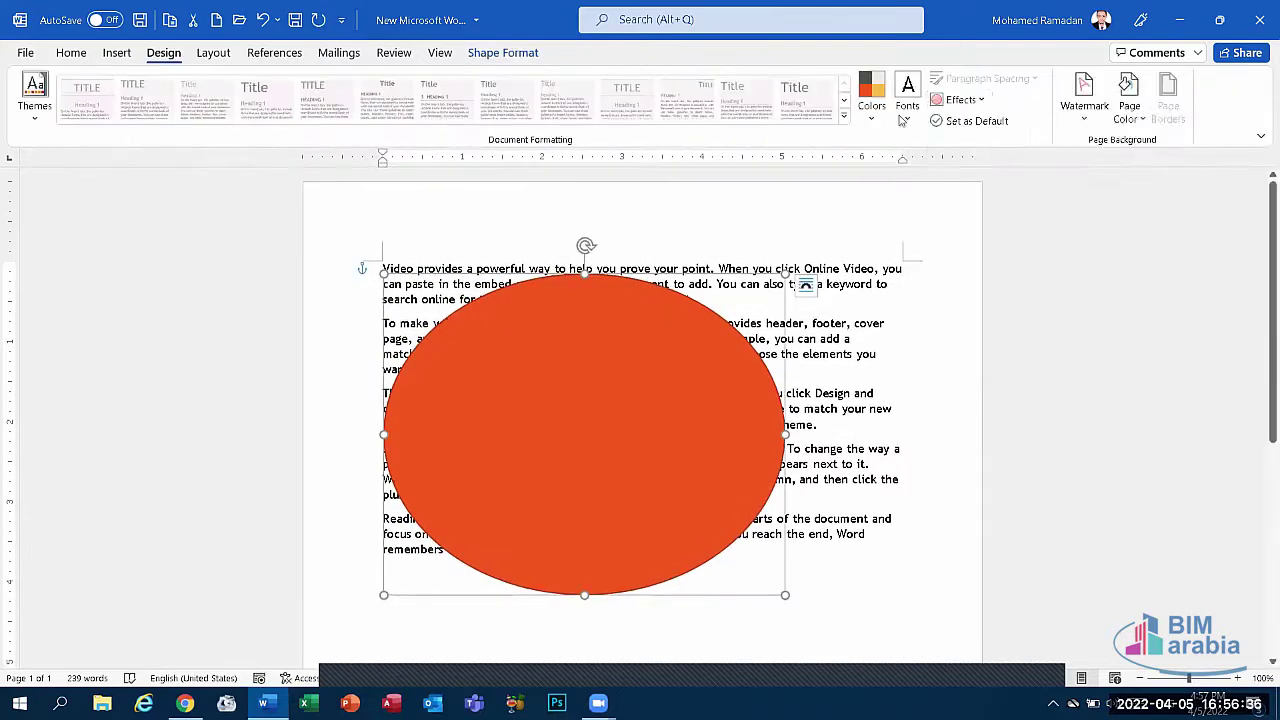
click(960, 99)
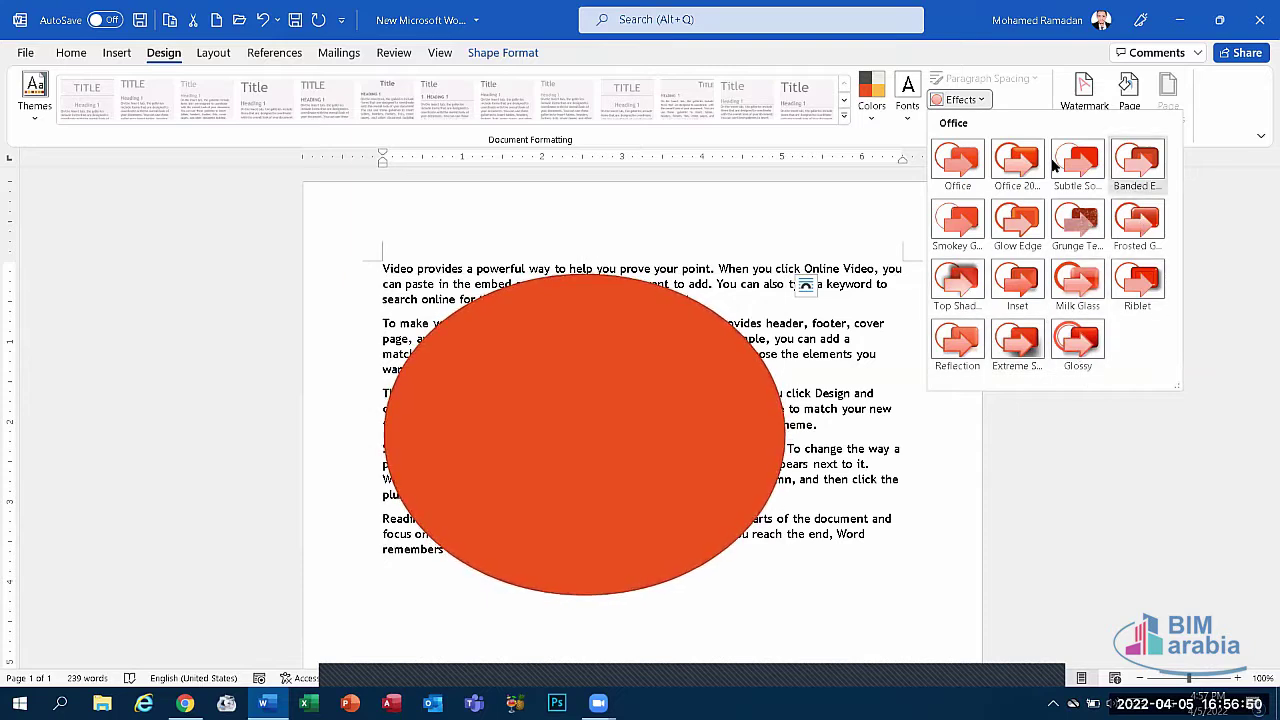
click(954, 106)
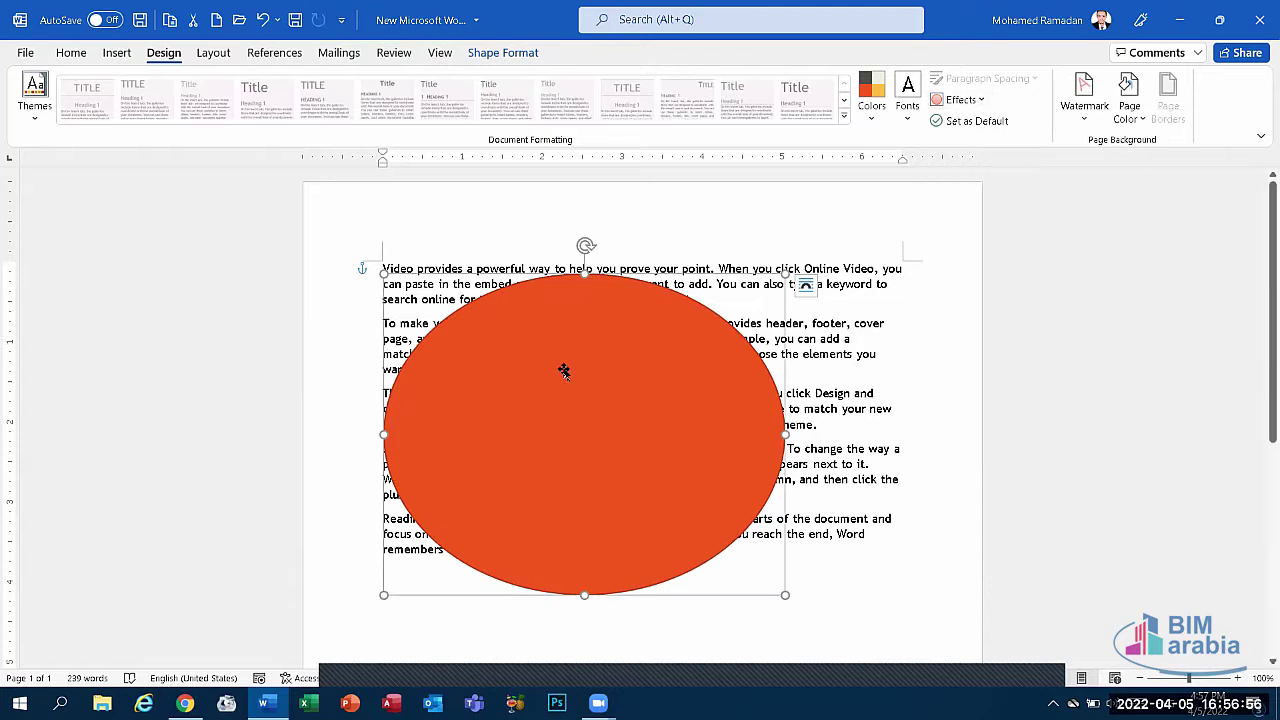
key(Delete)
Step: Draw a trial rectangle over the text and move it down and right
click(120, 55)
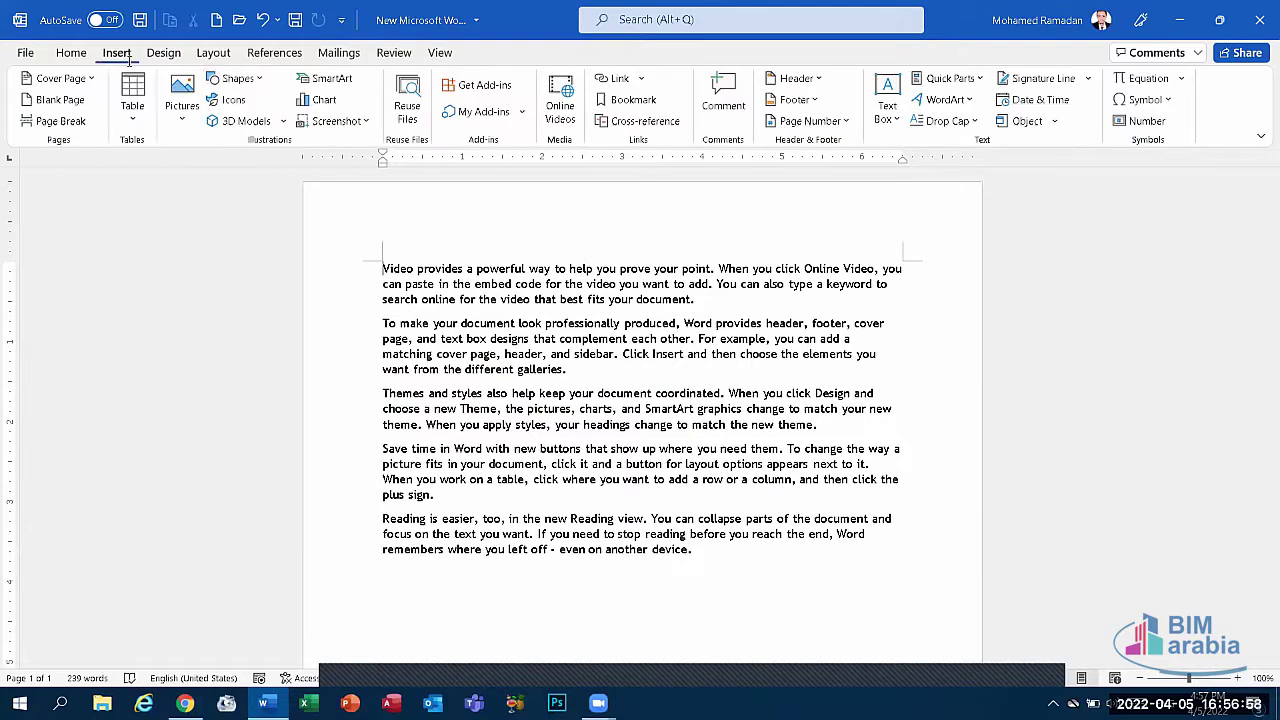
click(233, 79)
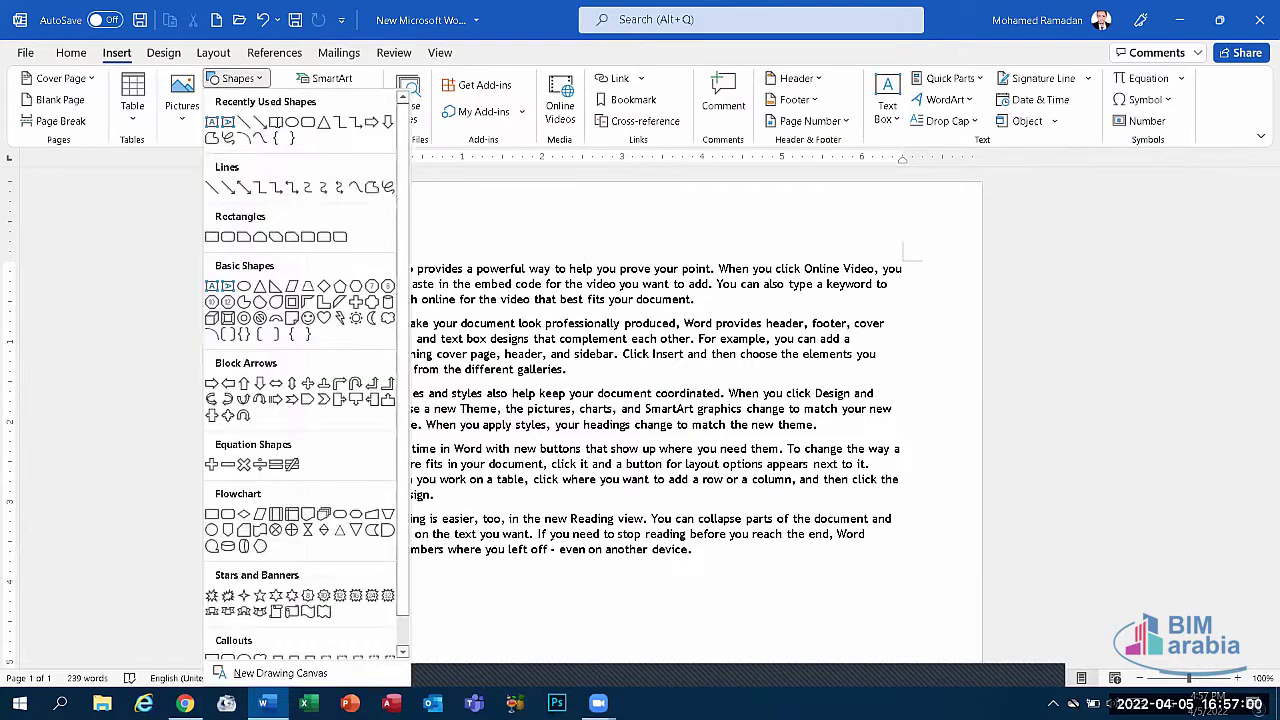
click(240, 118)
drag(394, 277, 780, 357)
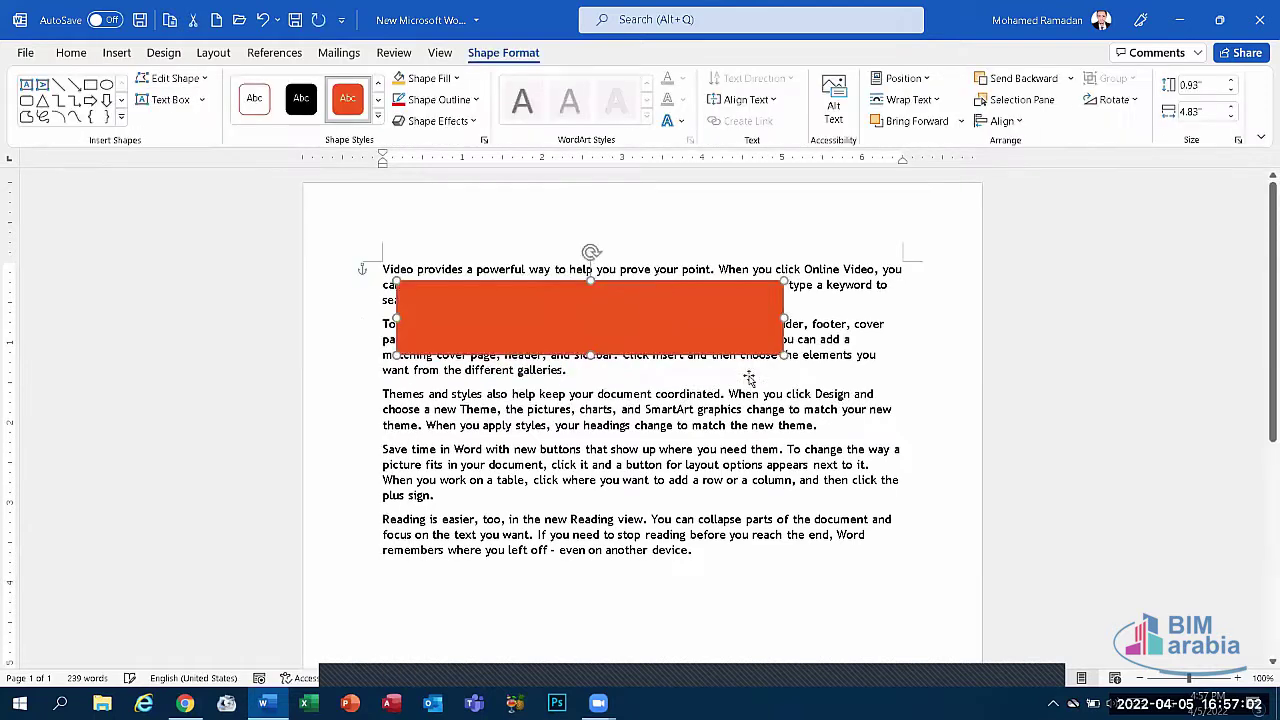
drag(651, 323, 751, 380)
Step: Preview the theme effects without applying one, then delete the trial rectangle
click(163, 53)
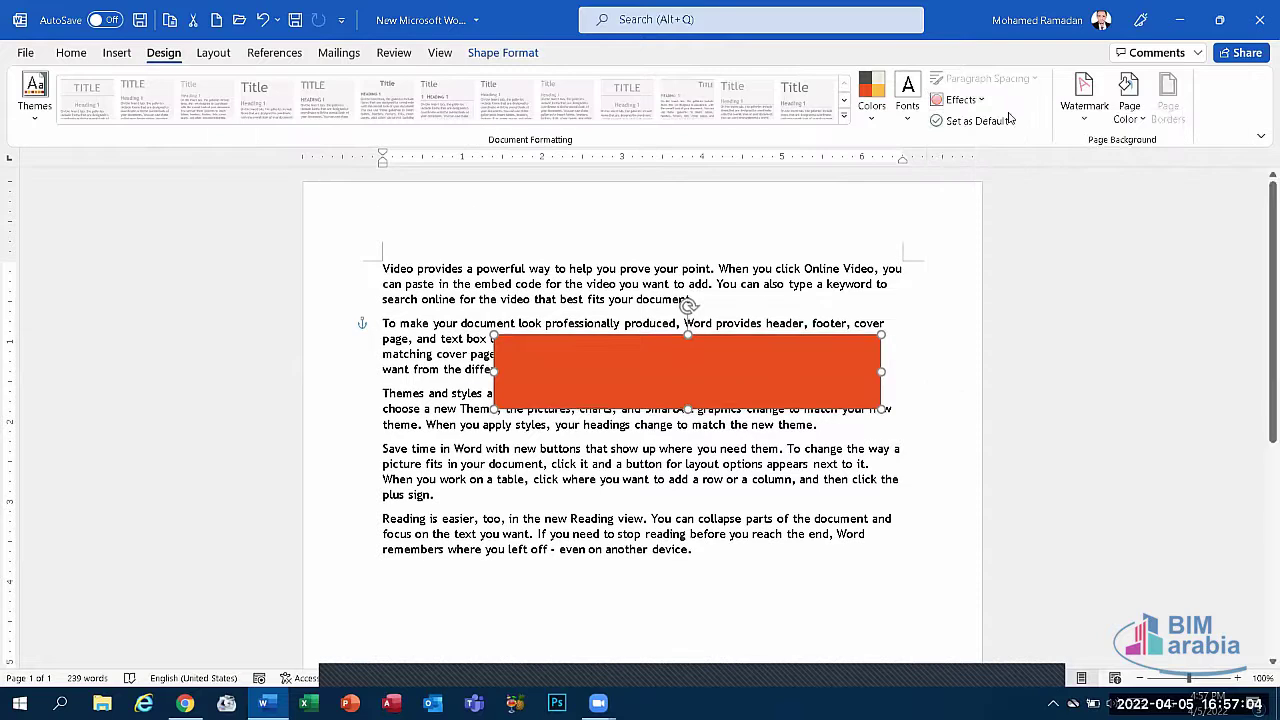
click(976, 101)
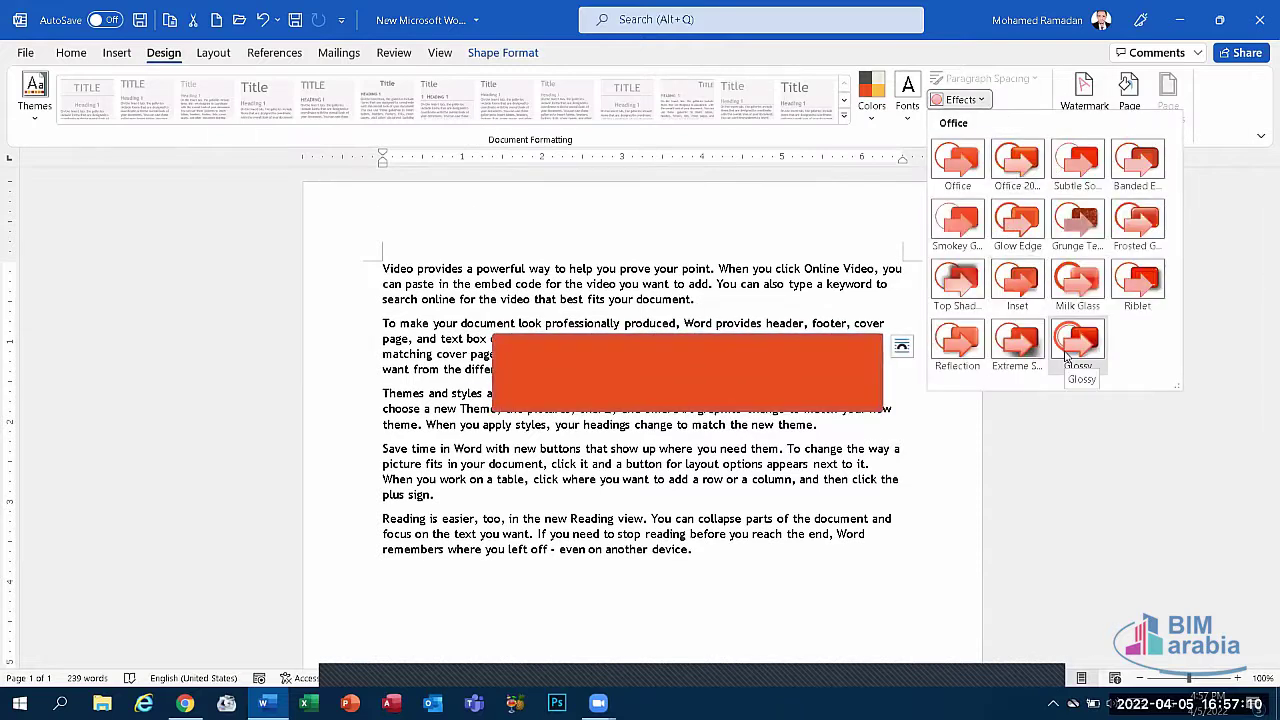
click(873, 360)
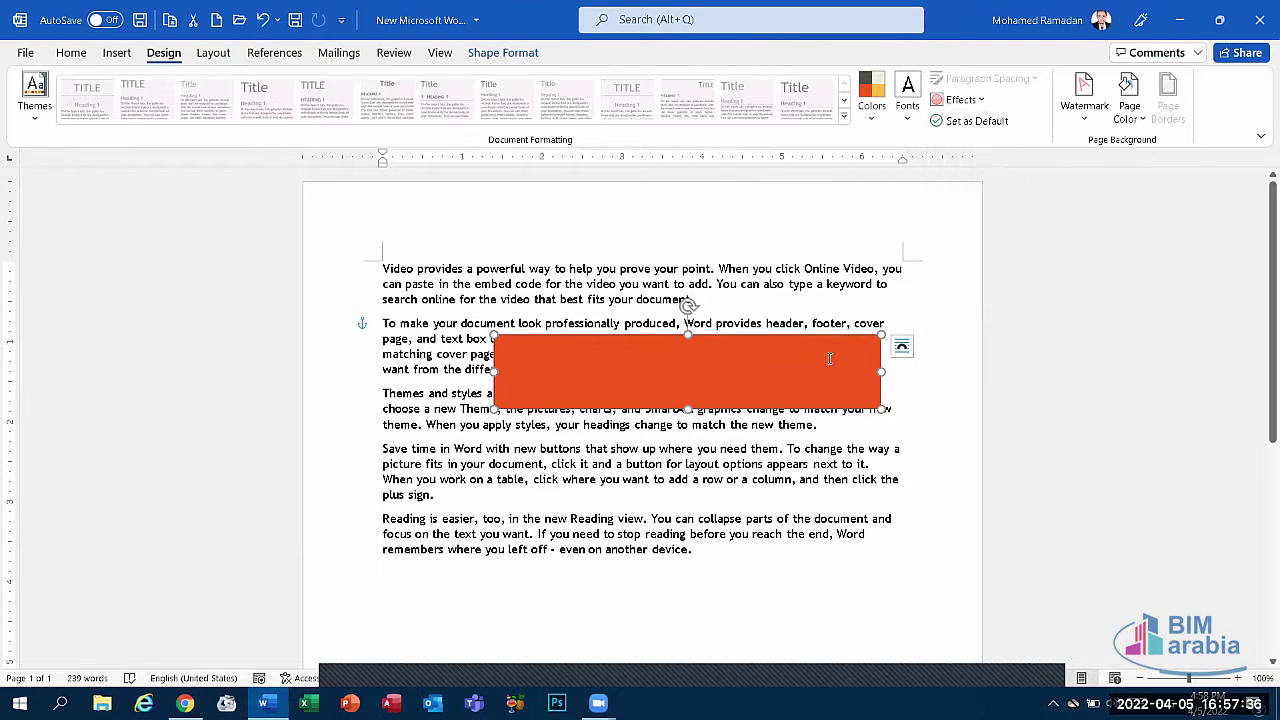
key(Delete)
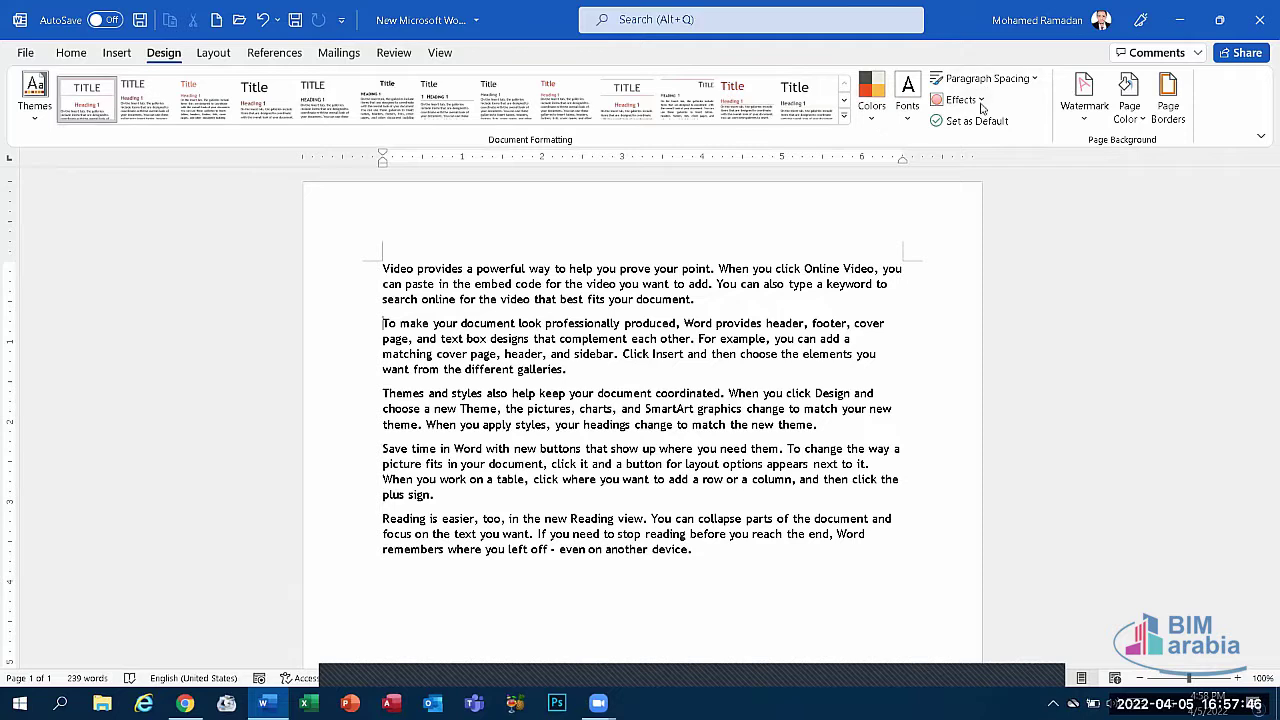
Step: Apply the Office theme colour palette and check the resulting font colour choices
click(868, 119)
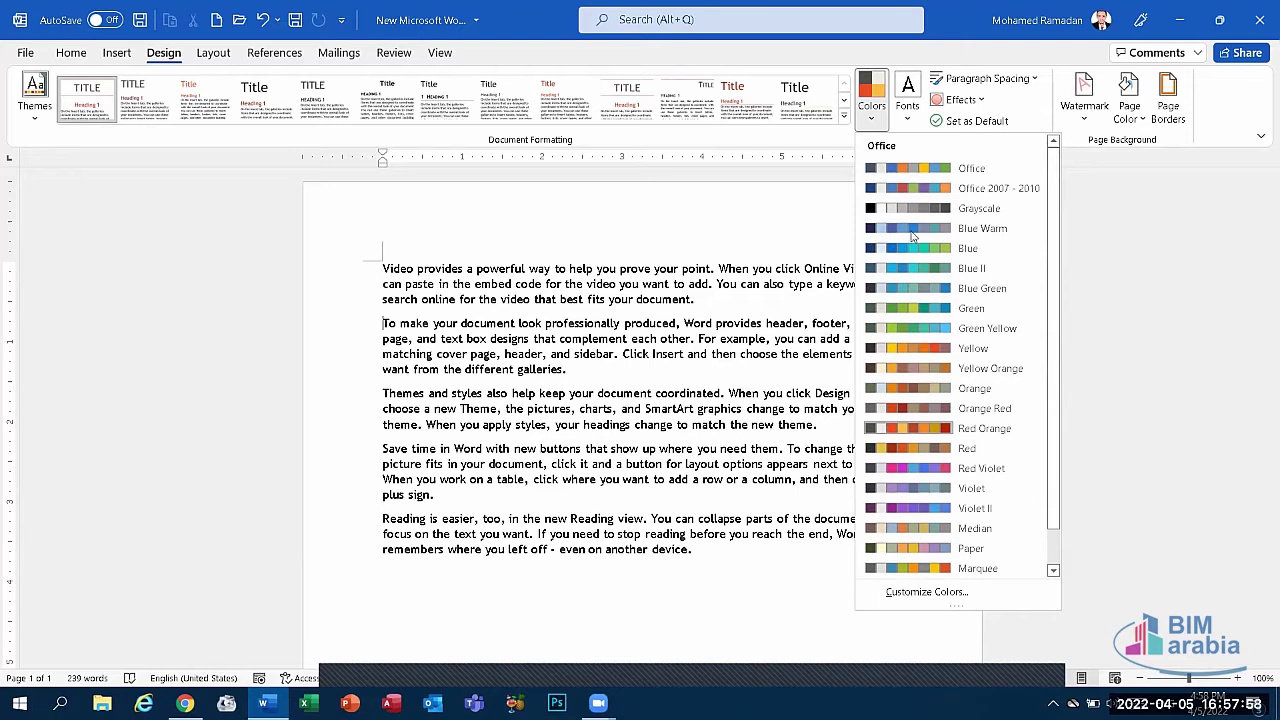
click(961, 175)
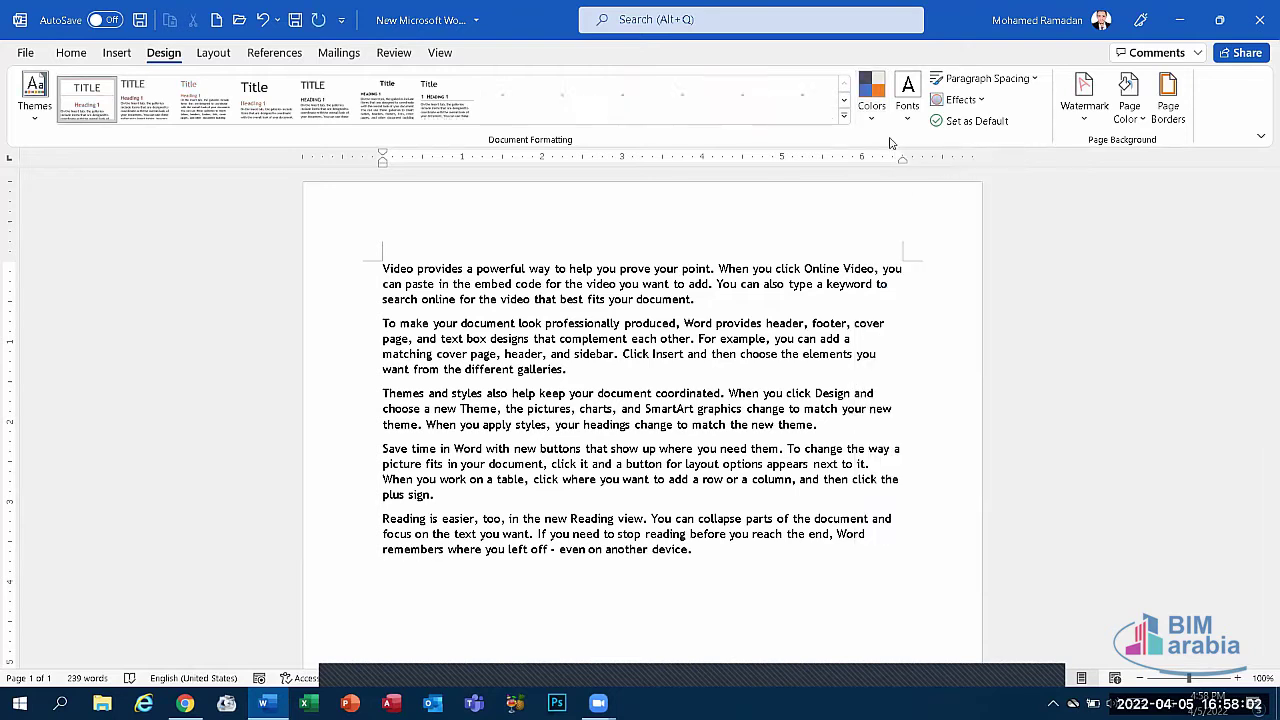
click(70, 55)
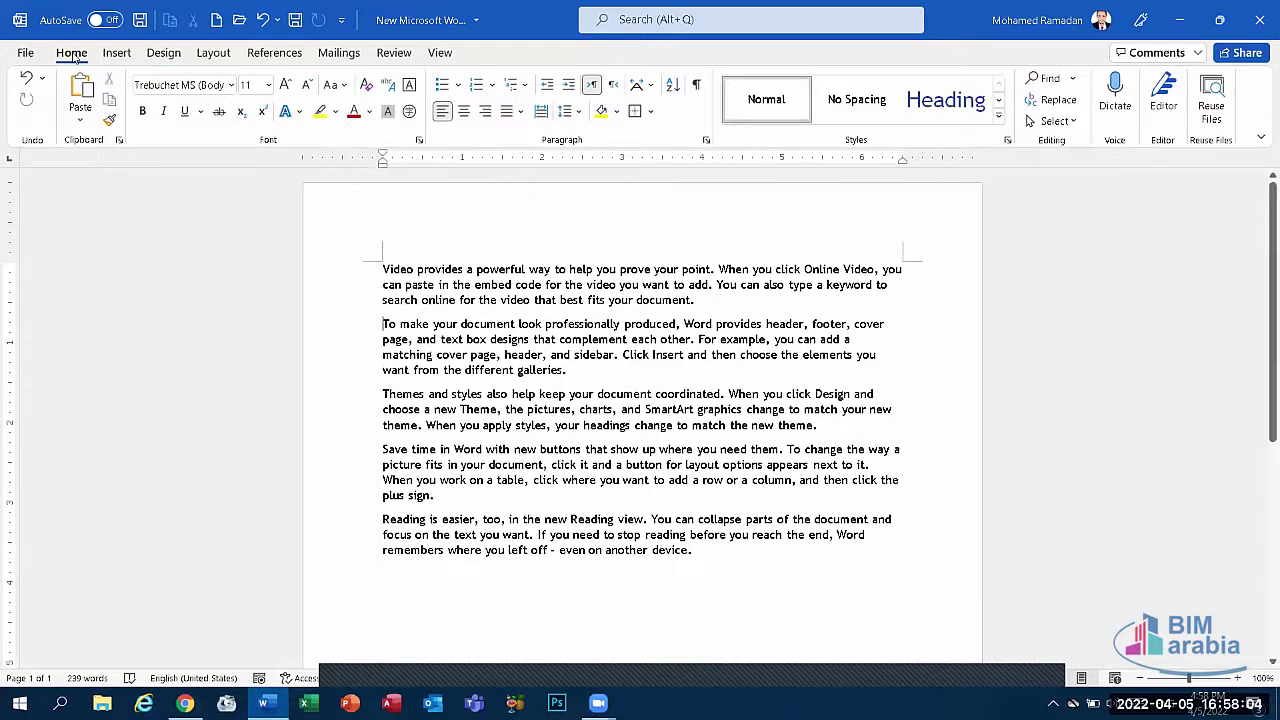
click(368, 112)
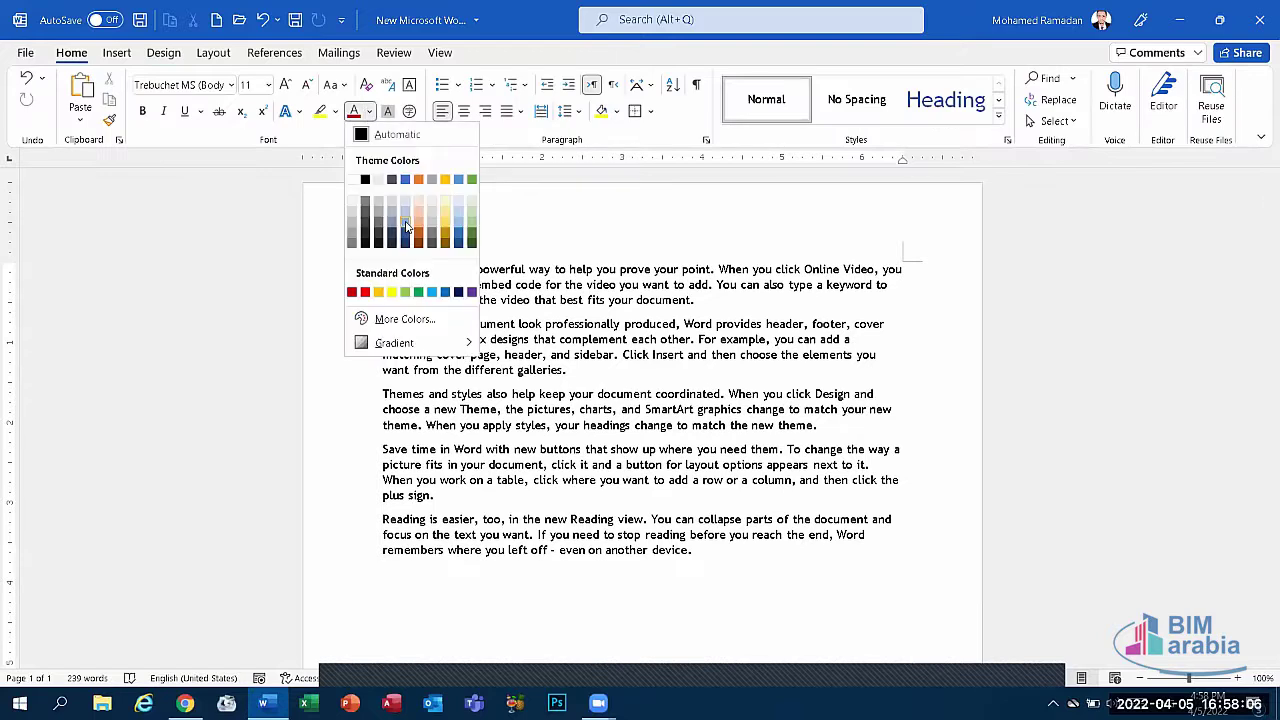
key(Escape)
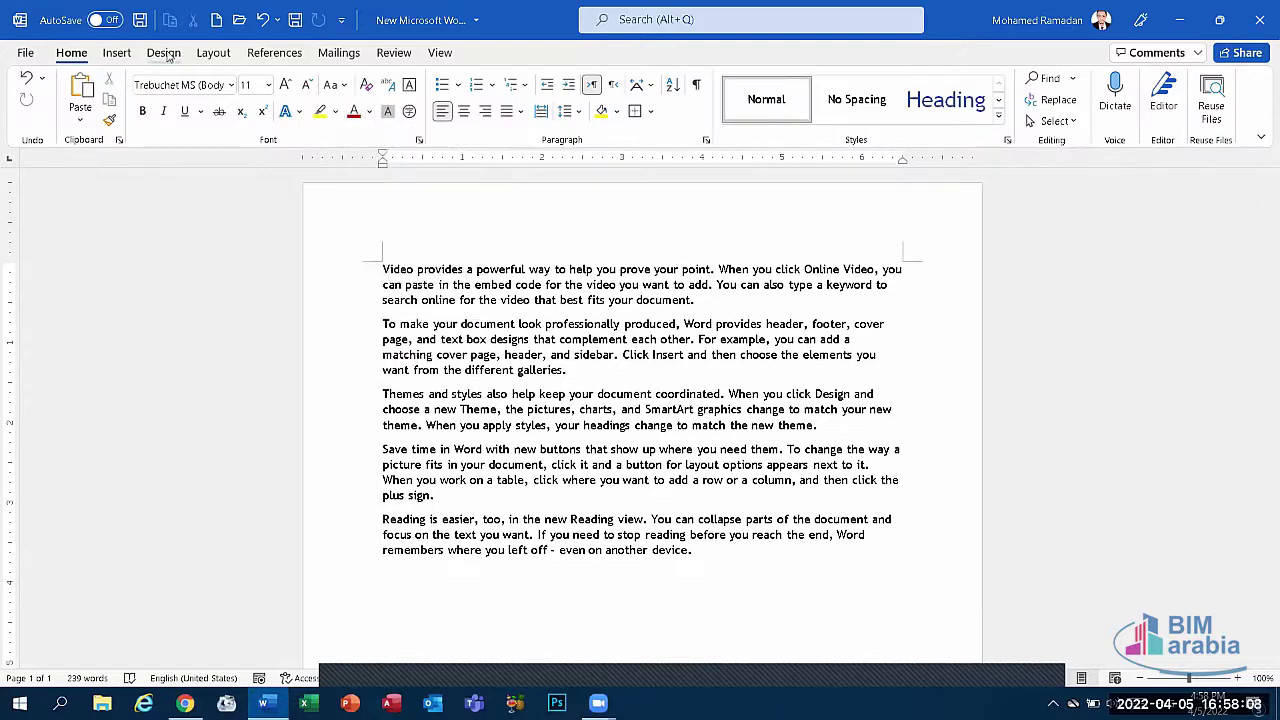
click(164, 53)
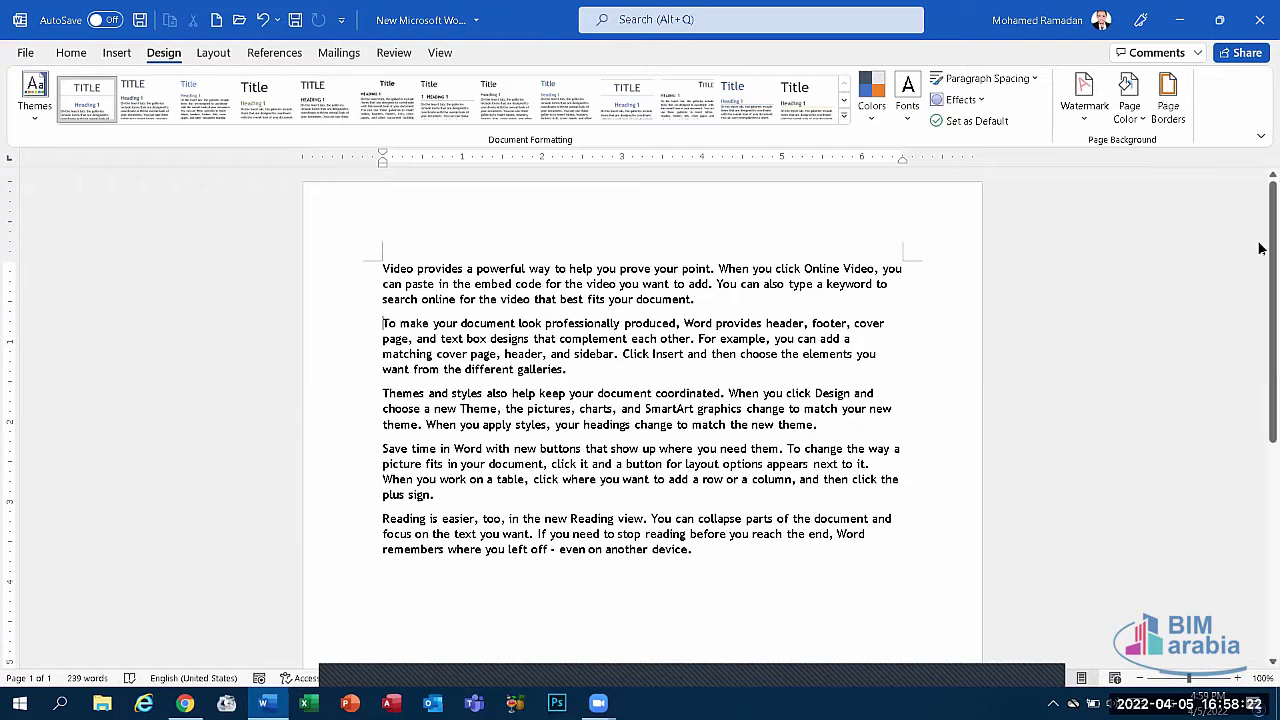
Step: Choose Custom Watermark from the Watermark menu to open the Printed Watermark dialog
click(1101, 121)
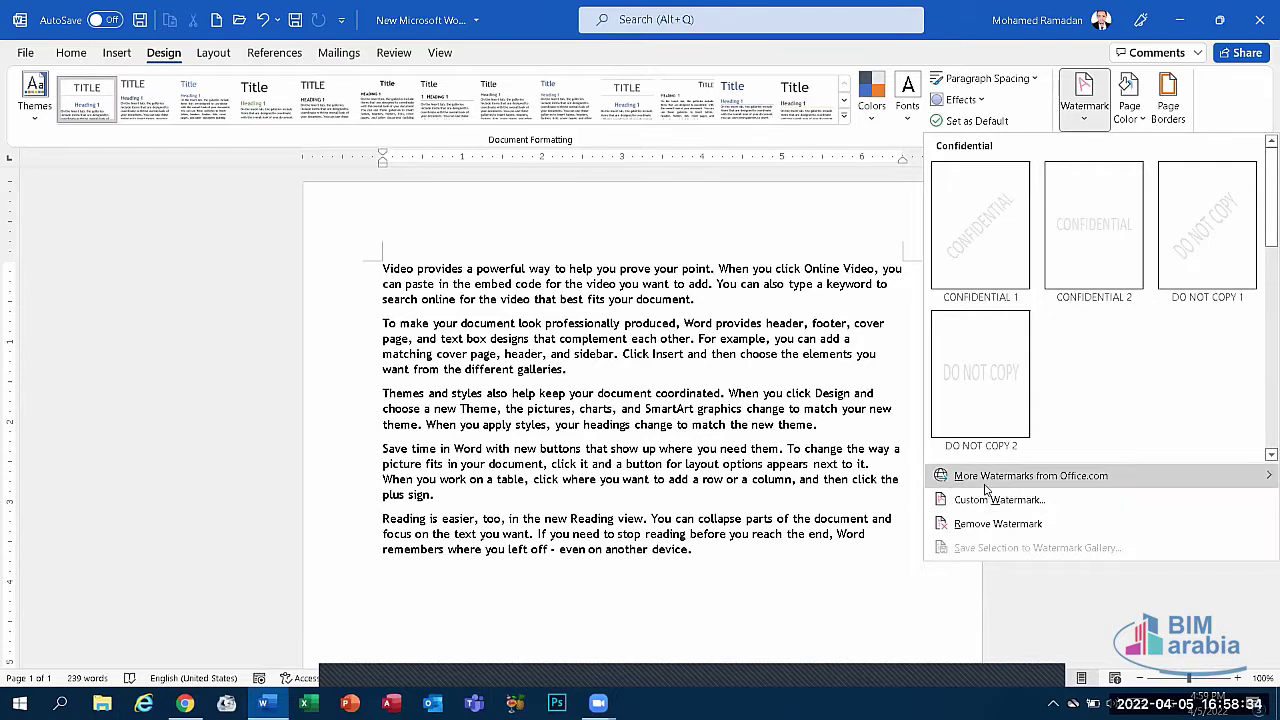
mouse_move(1001, 484)
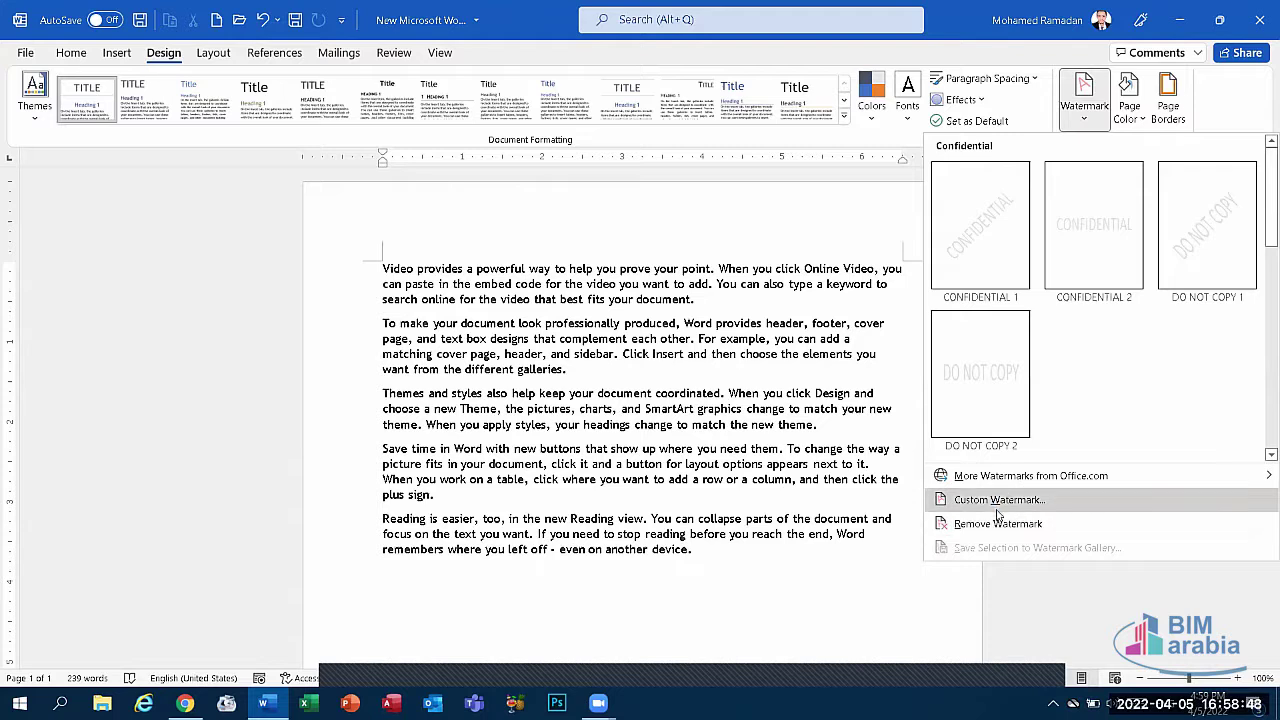
click(990, 500)
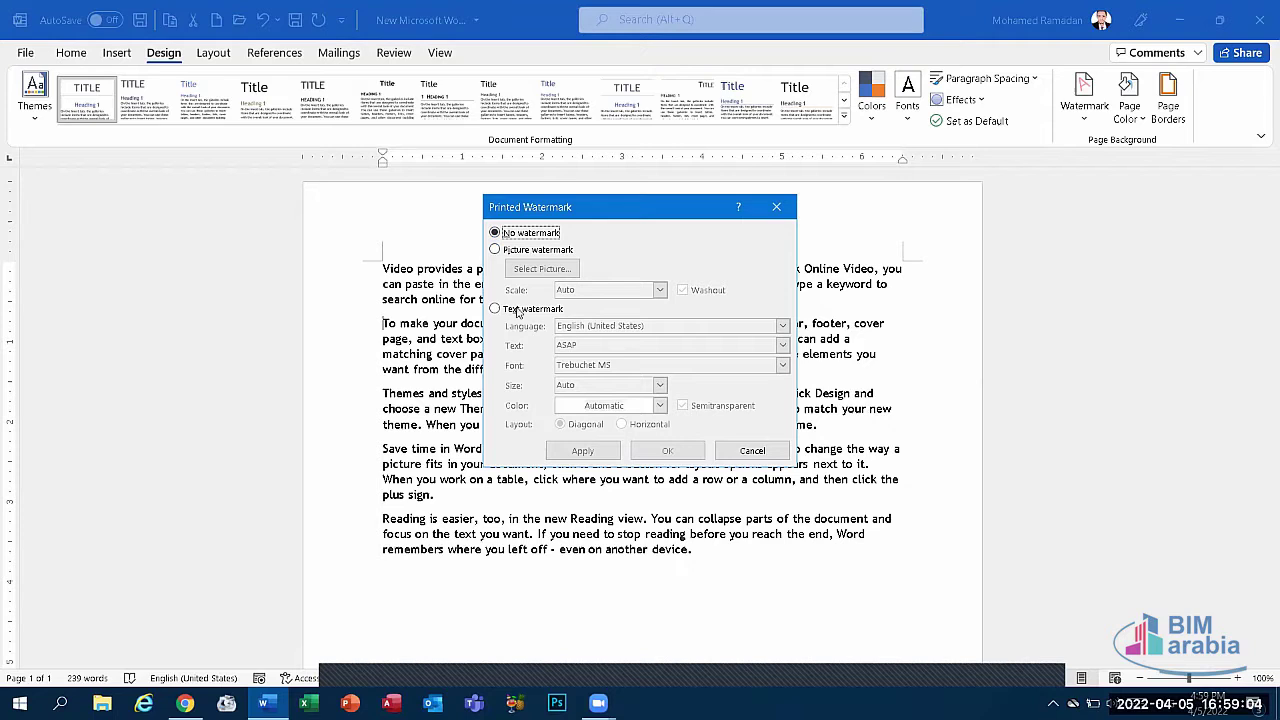
Step: Choose a picture watermark and insert 507.jpg from the Desktop as a washed-out image
click(530, 251)
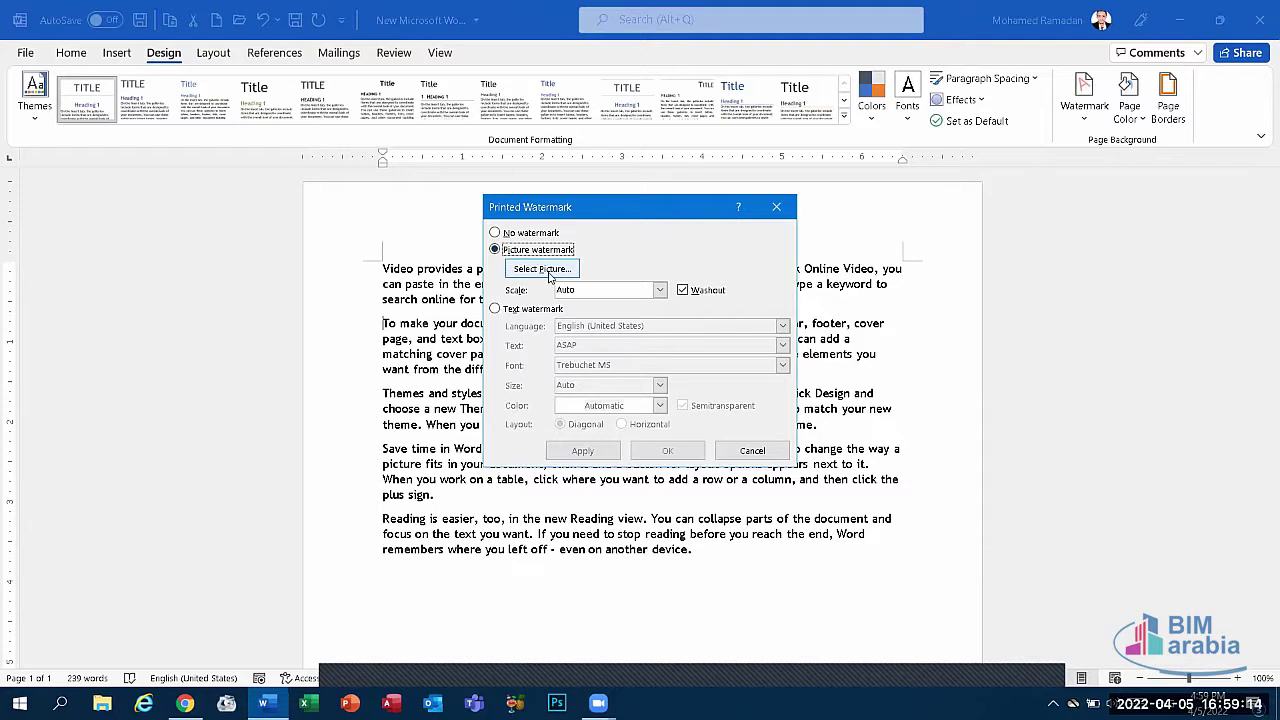
click(520, 274)
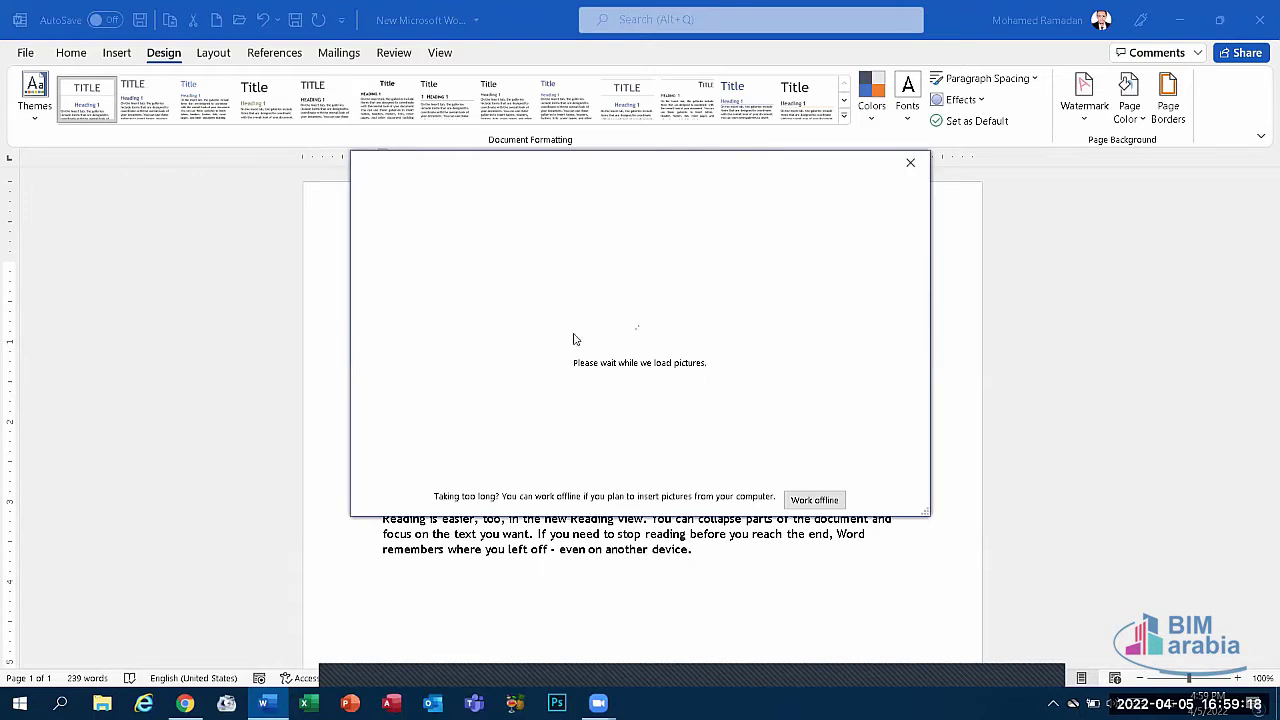
click(910, 162)
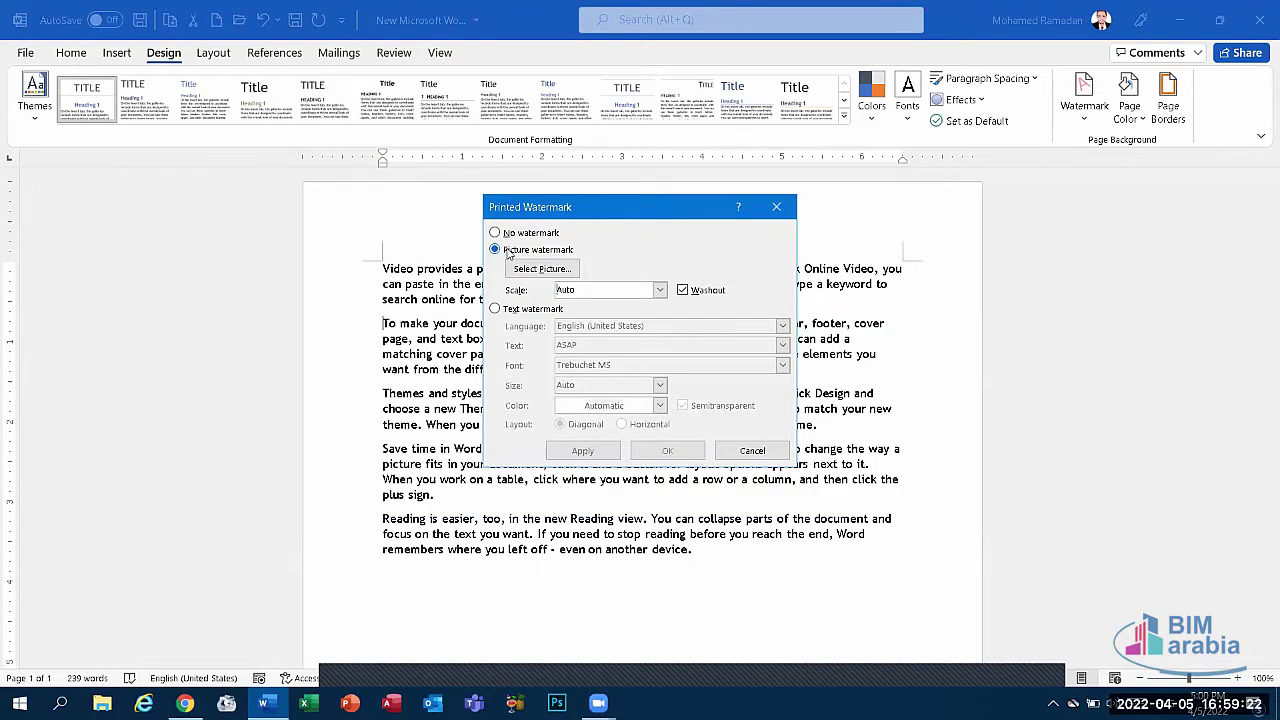
click(540, 269)
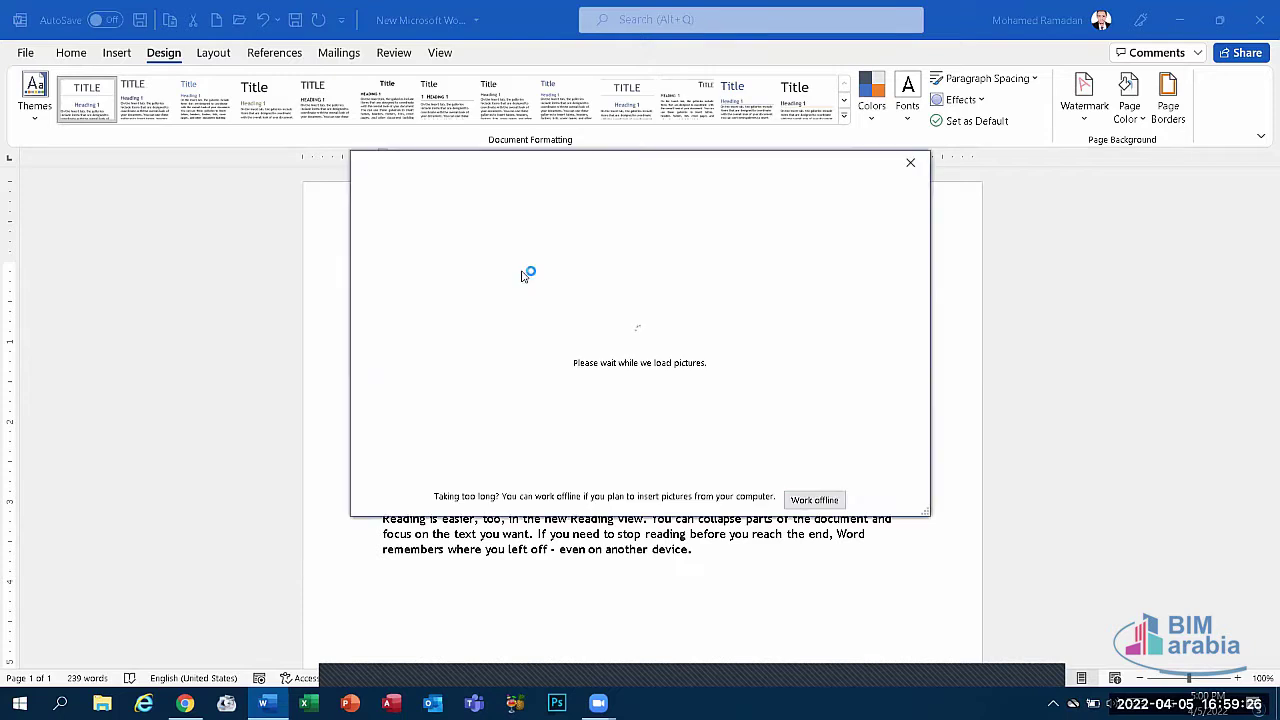
click(814, 499)
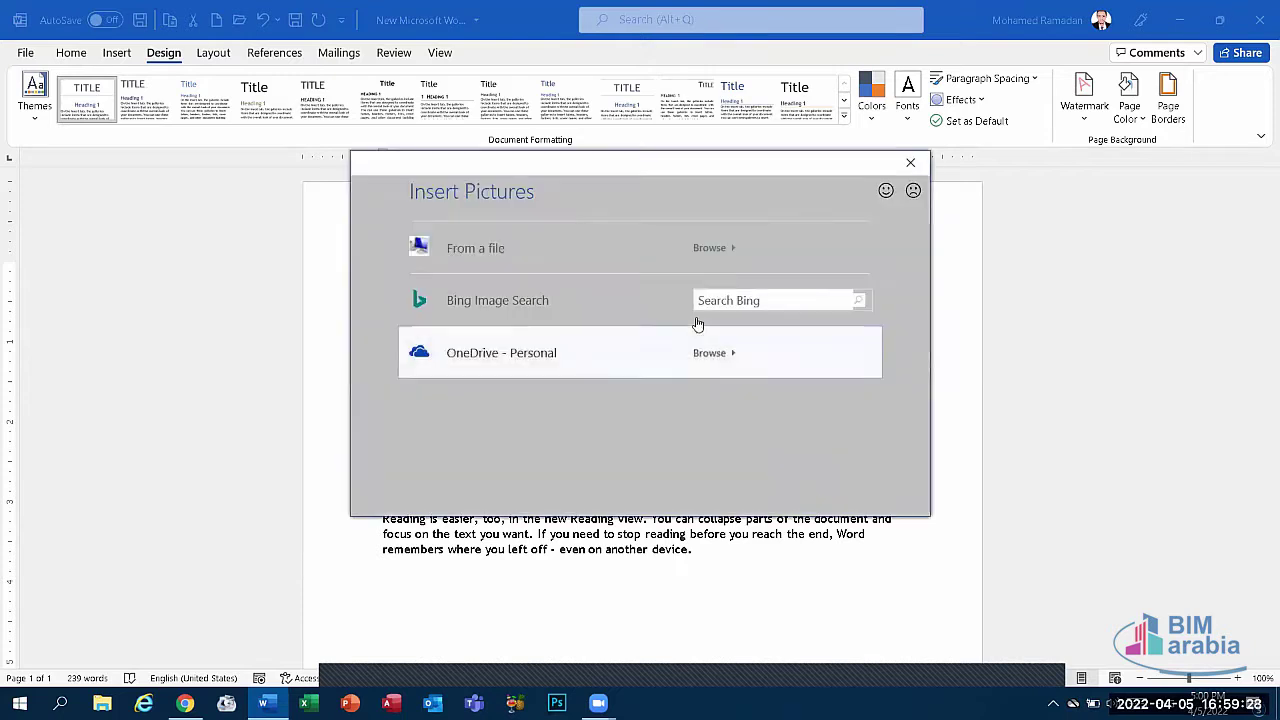
click(709, 248)
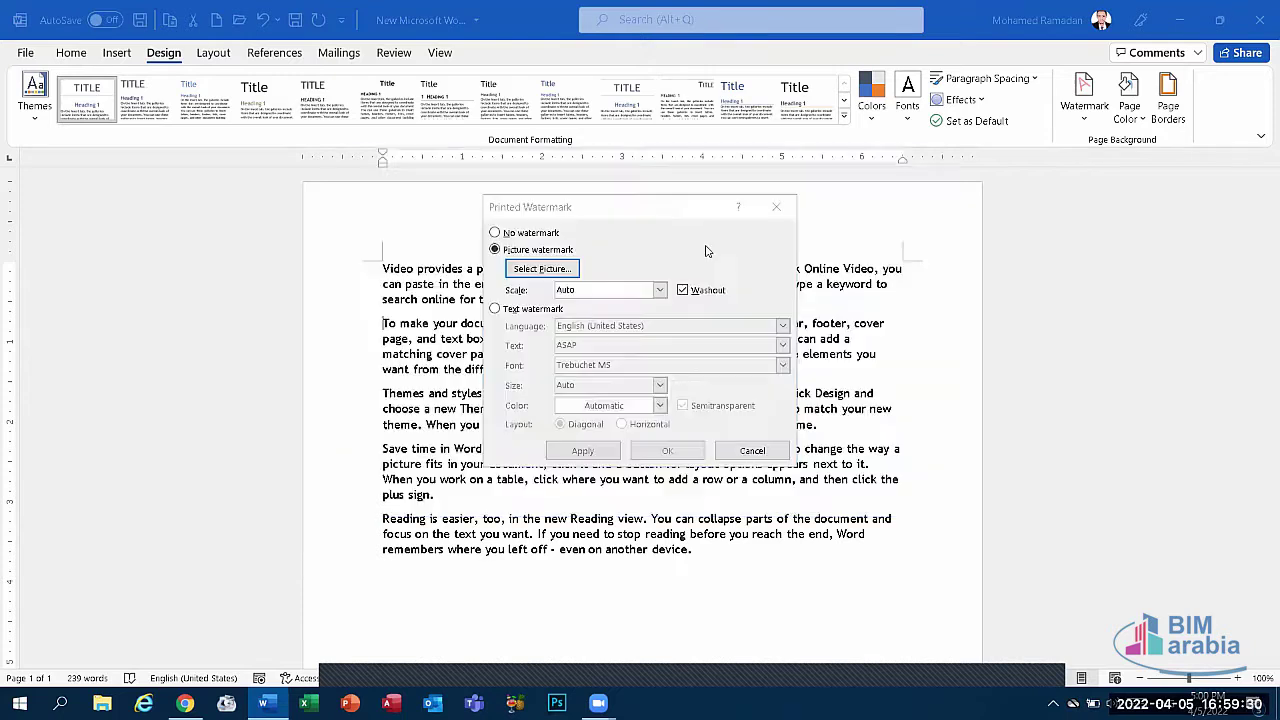
scroll(839, 378, down, 2)
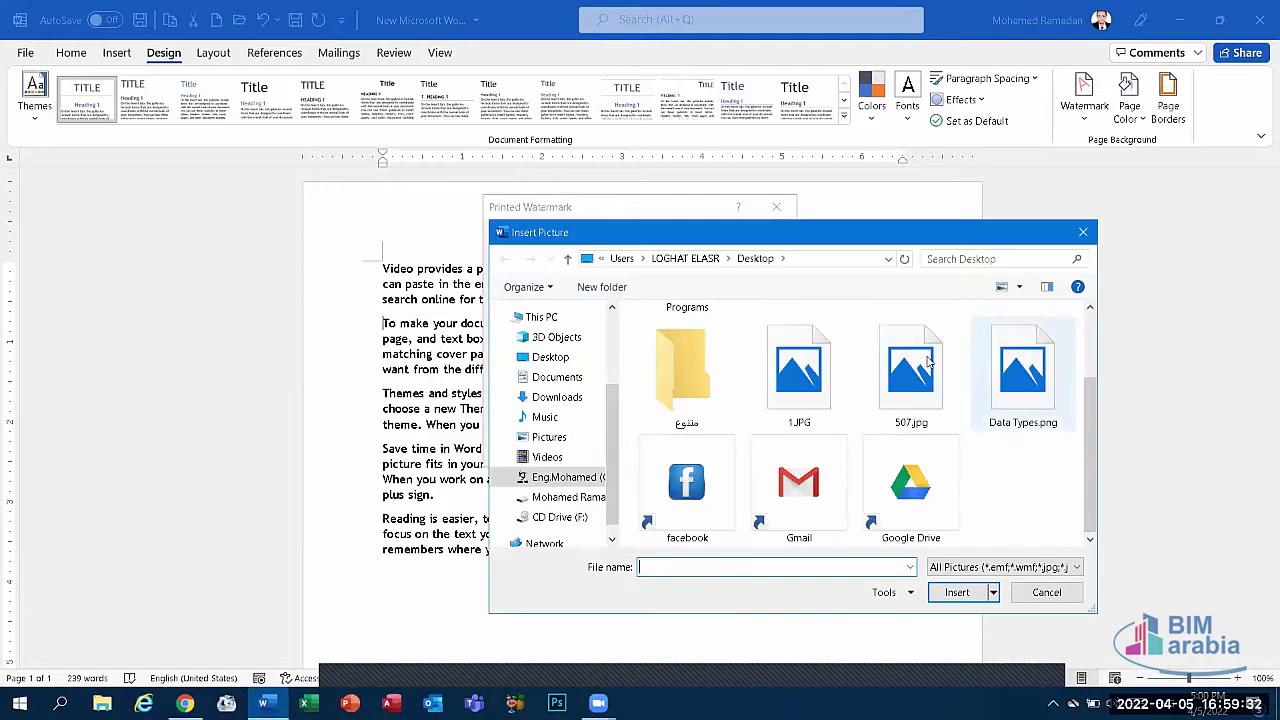
click(911, 370)
click(957, 592)
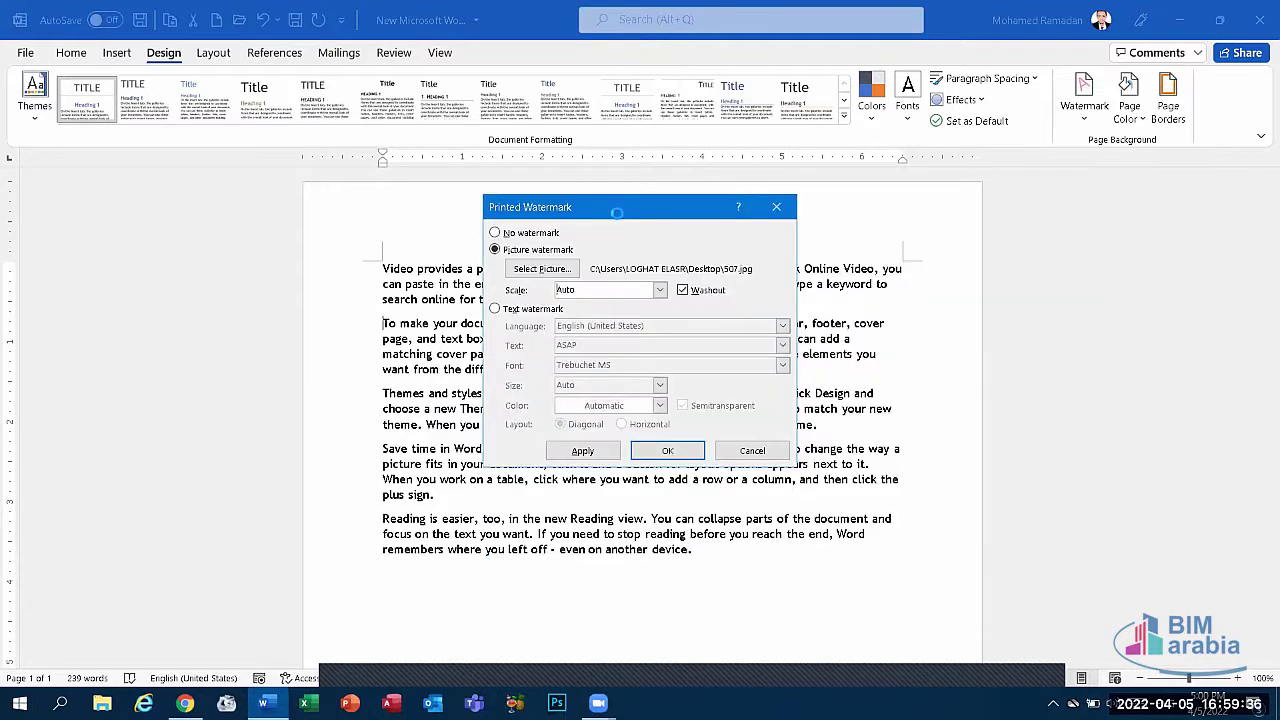
drag(617, 213, 1076, 186)
Step: Apply the 507.jpg watermark, then untick Washout and apply it again
click(1035, 425)
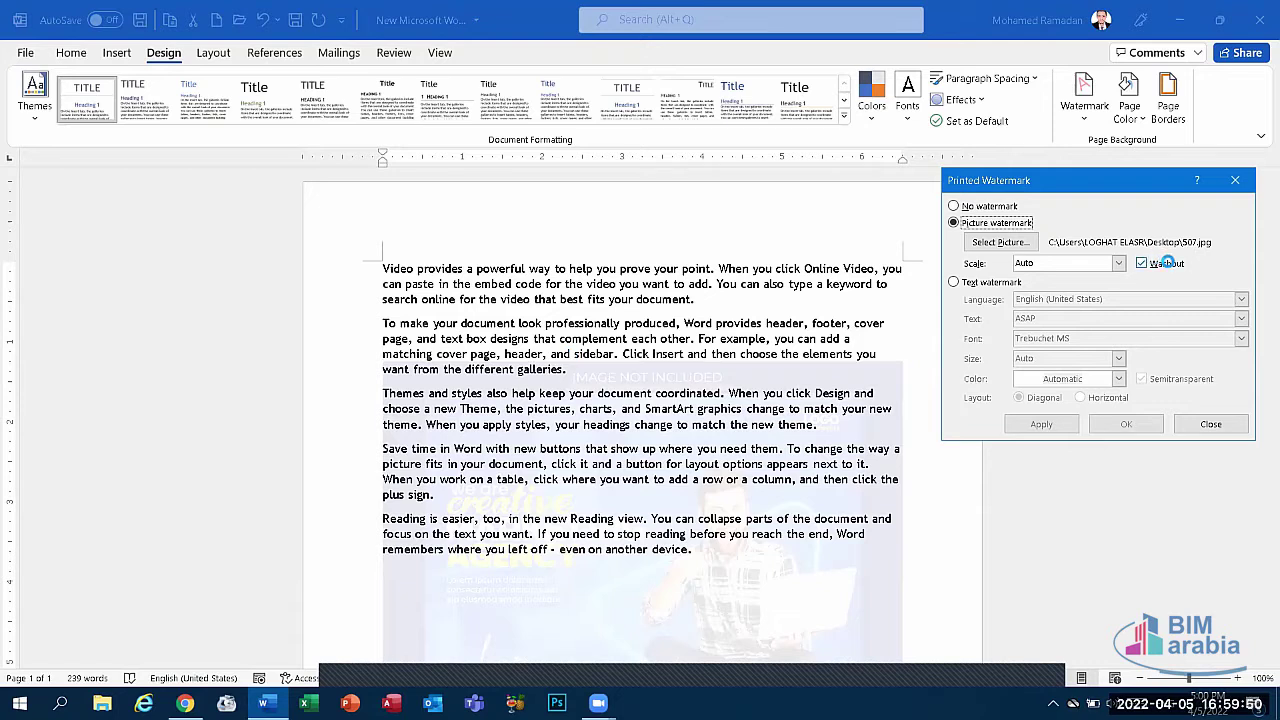
click(1167, 262)
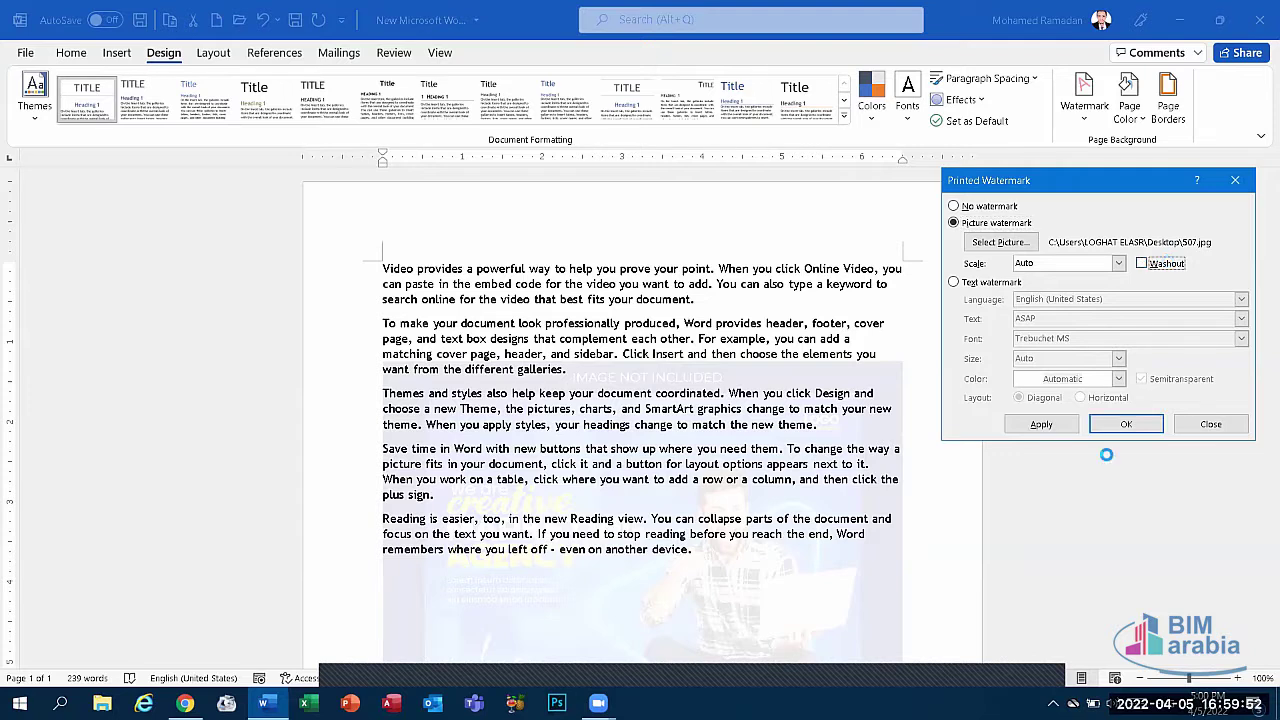
click(1040, 425)
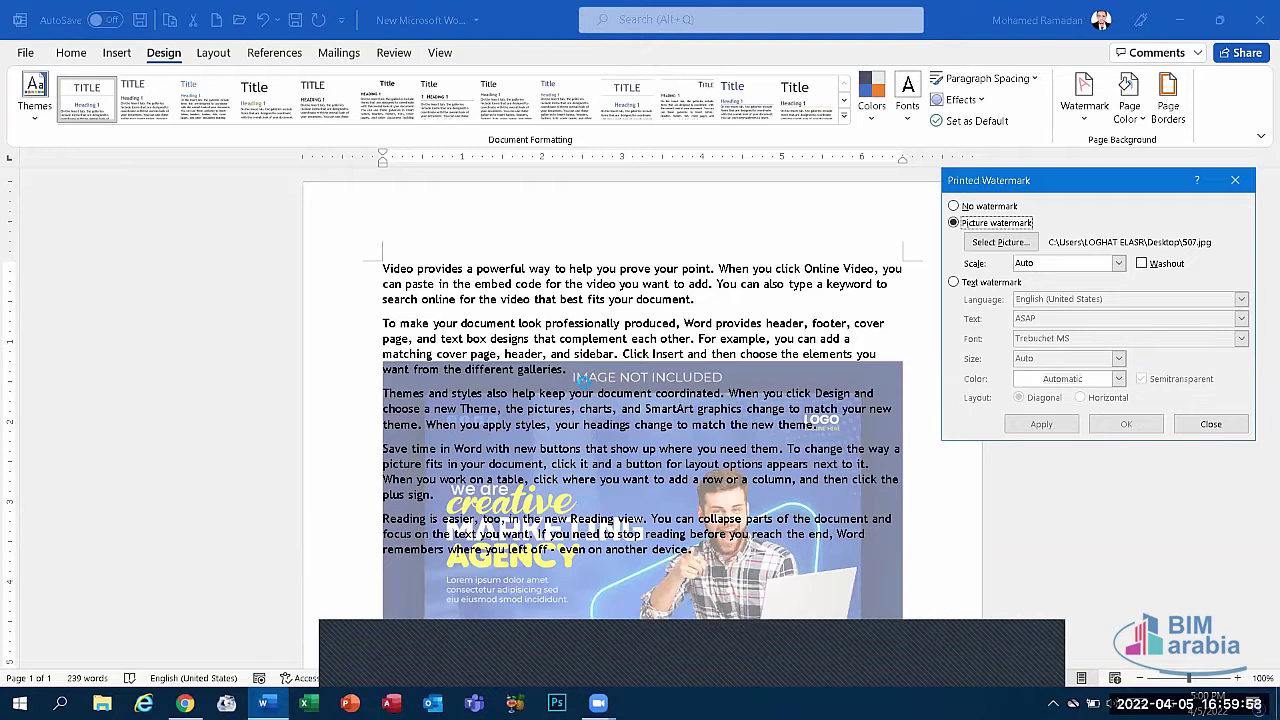
Step: Try watermark scales of 200%, 150% and 50%, then a custom 25%, applying each
click(1118, 263)
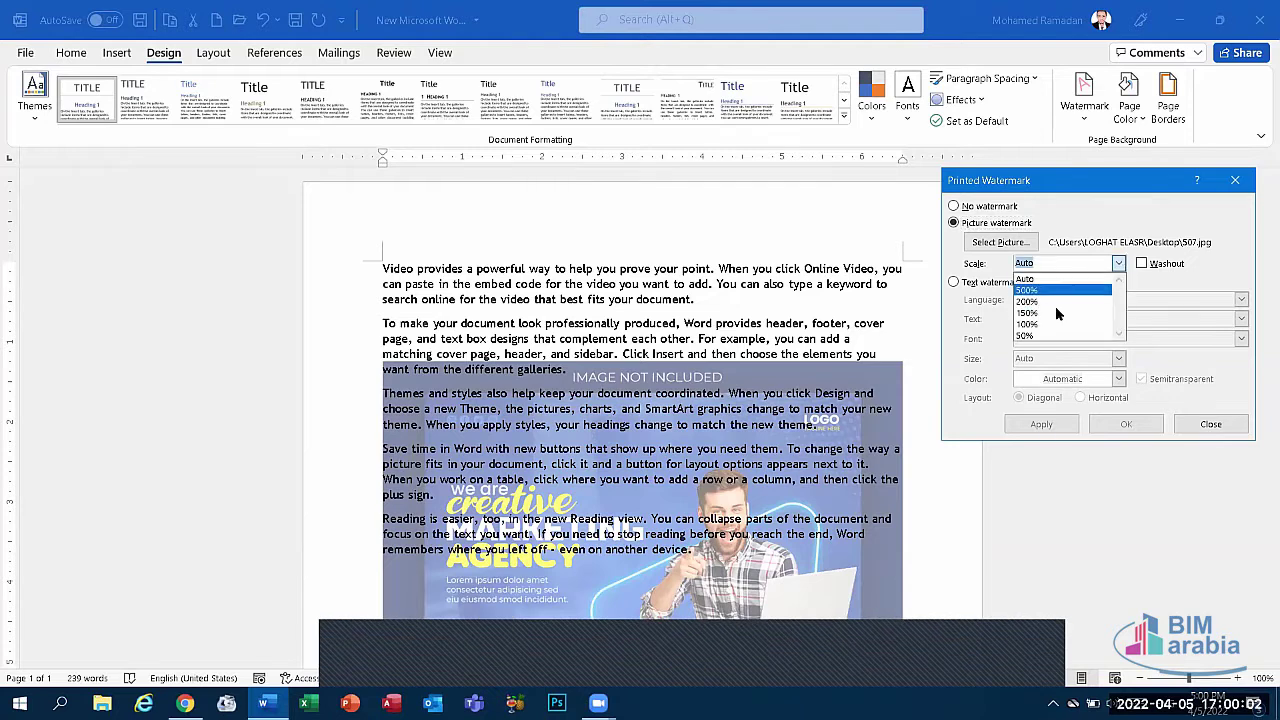
click(1027, 301)
click(1044, 428)
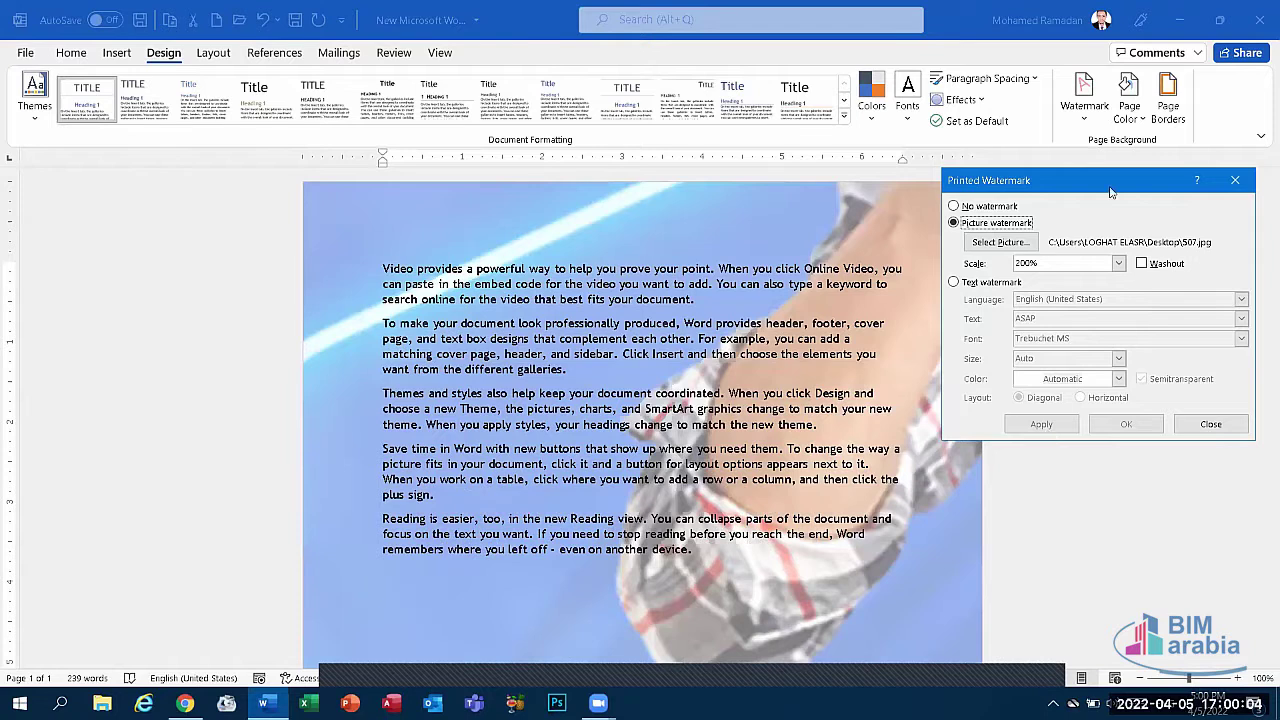
click(1118, 263)
click(1070, 316)
click(1040, 425)
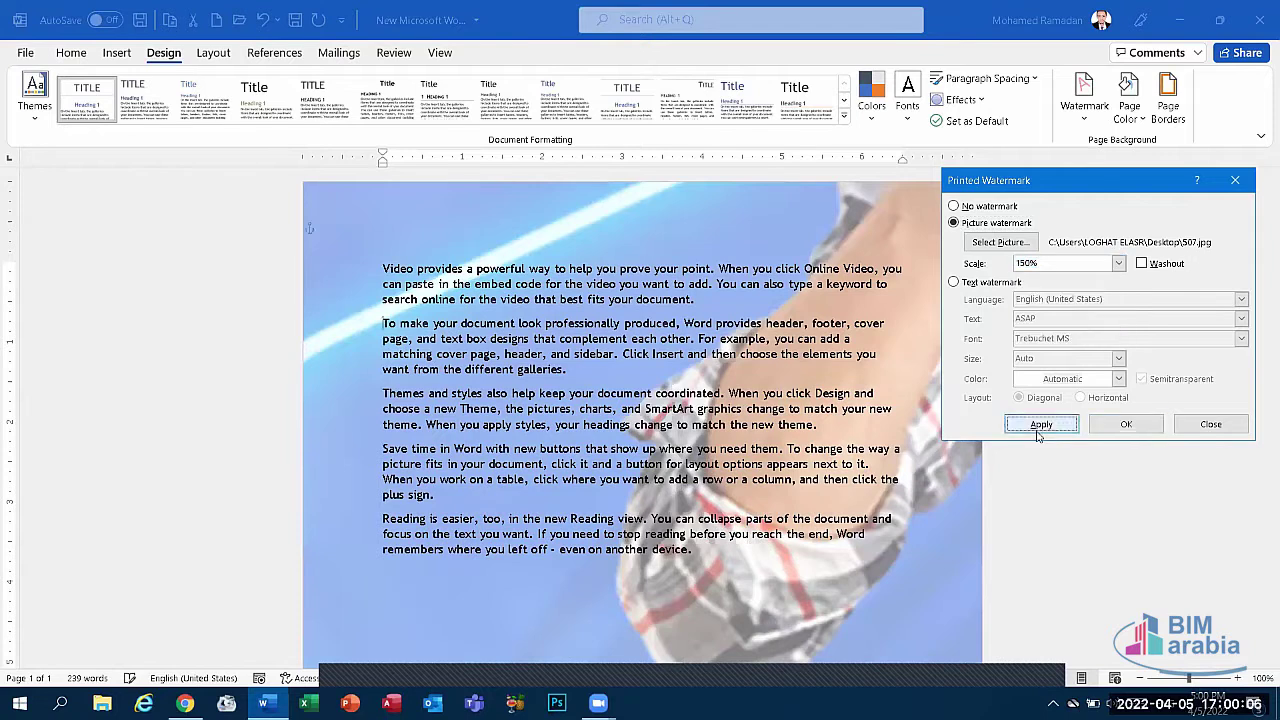
click(1118, 263)
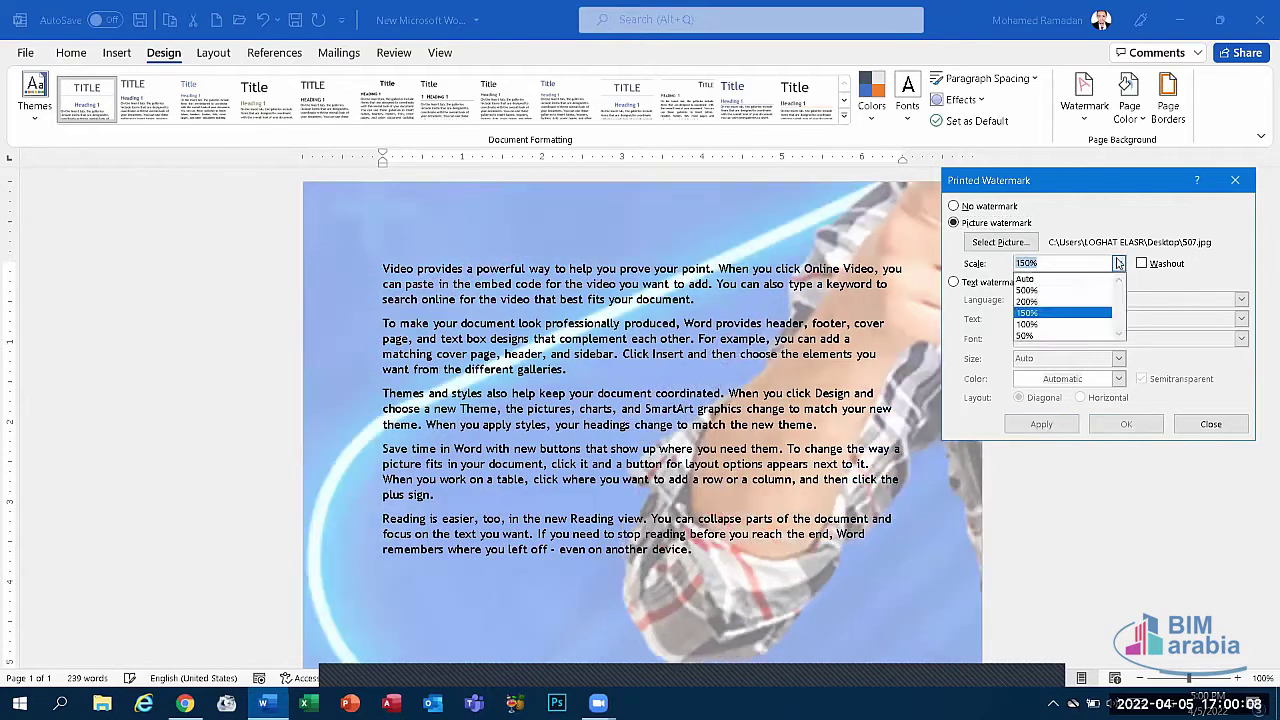
click(1068, 340)
click(1038, 424)
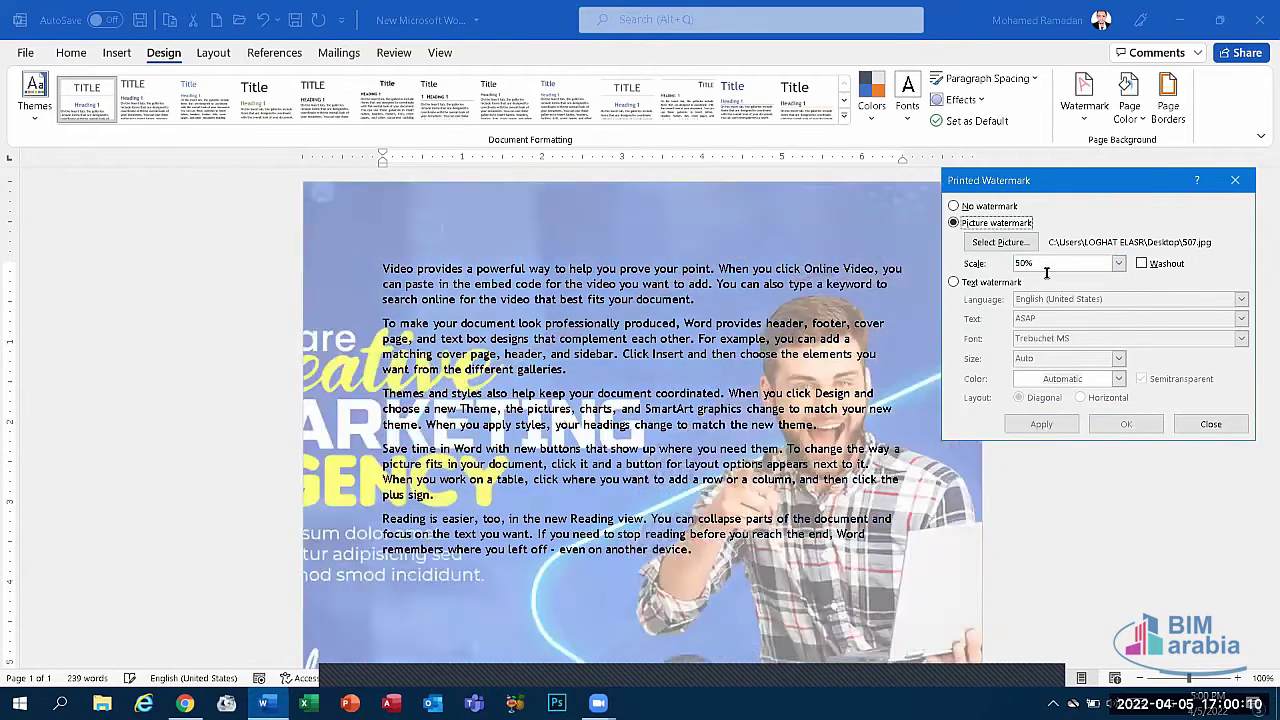
drag(1060, 263, 977, 265)
text(25)
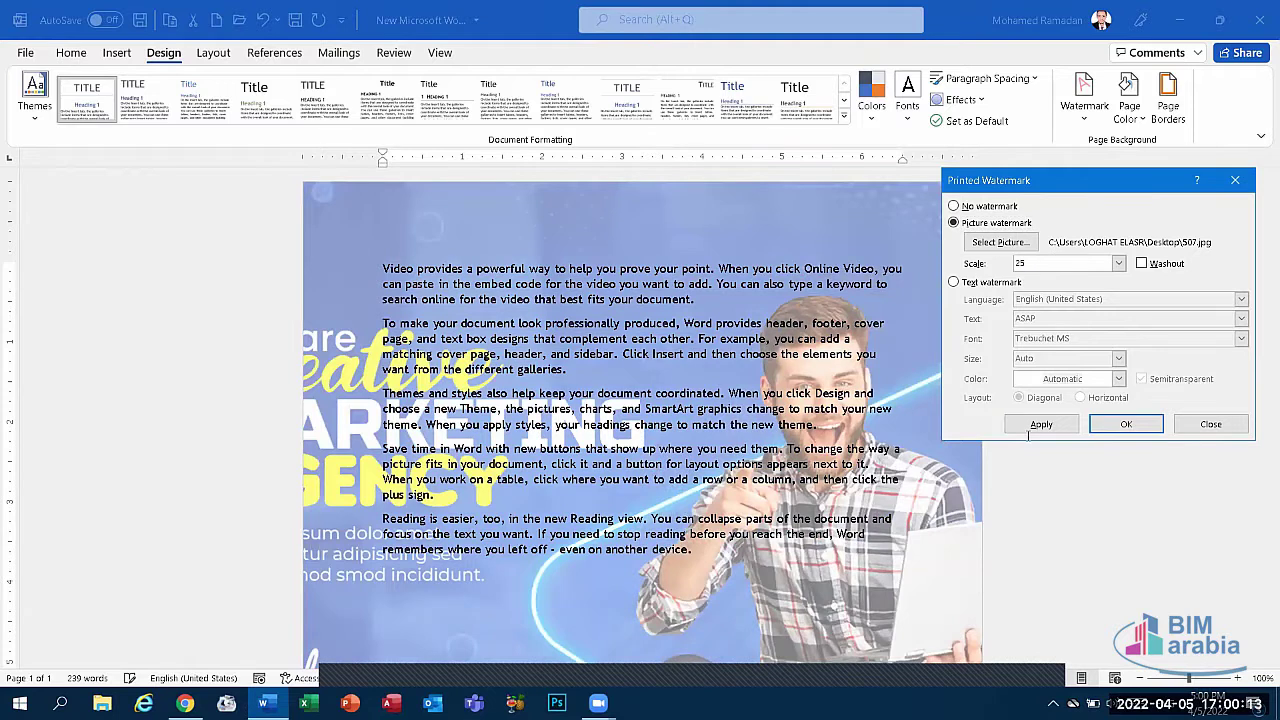
click(1054, 424)
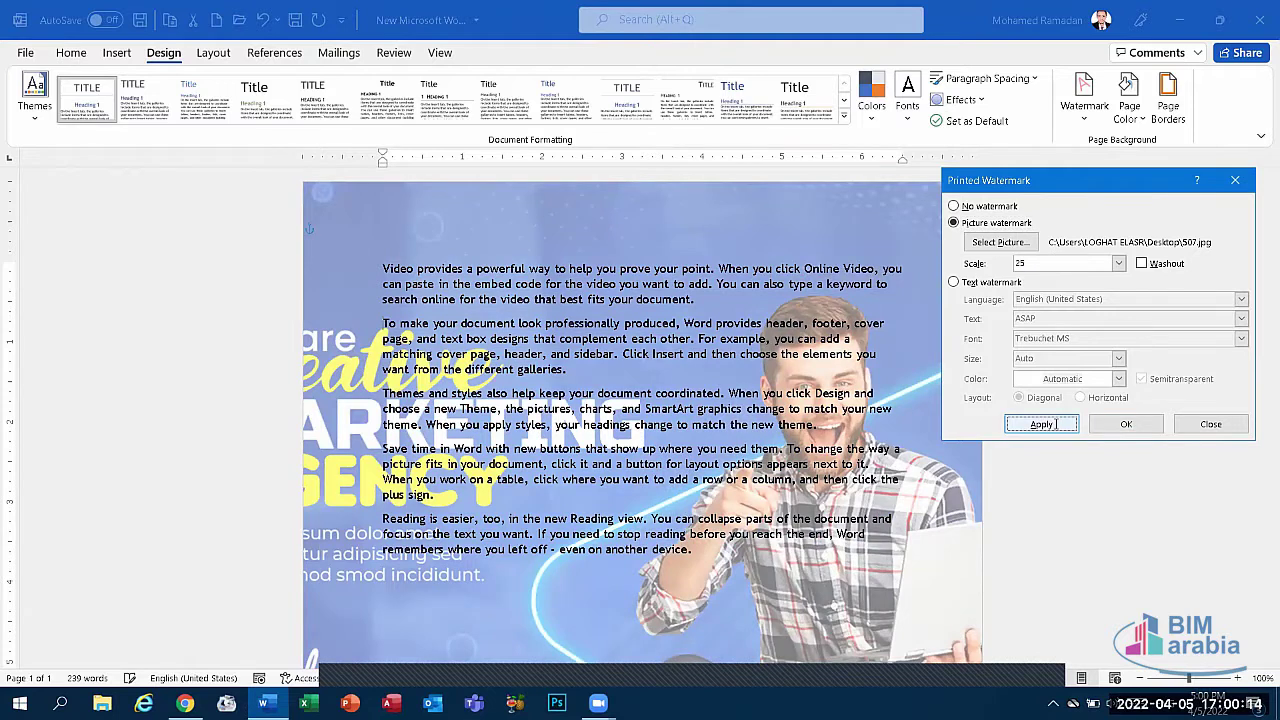
Step: Close Printed Watermark and remove the picture watermark from the page
click(1211, 422)
click(1084, 100)
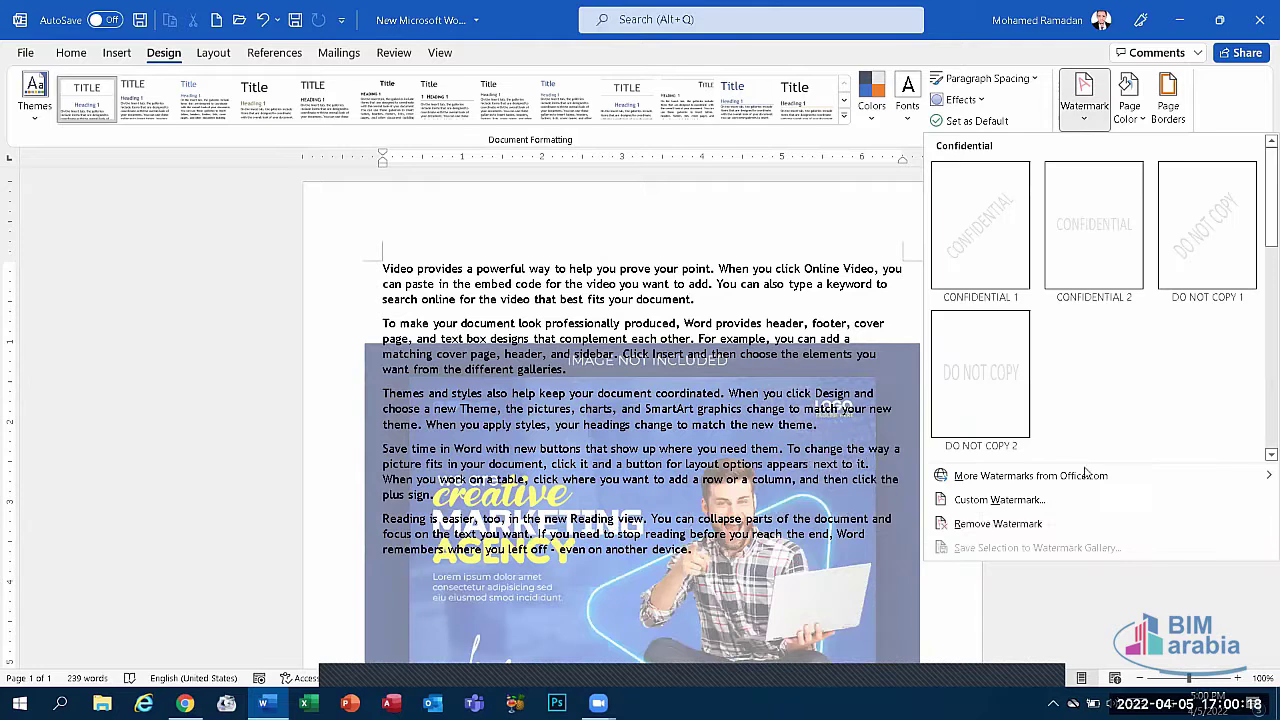
click(998, 523)
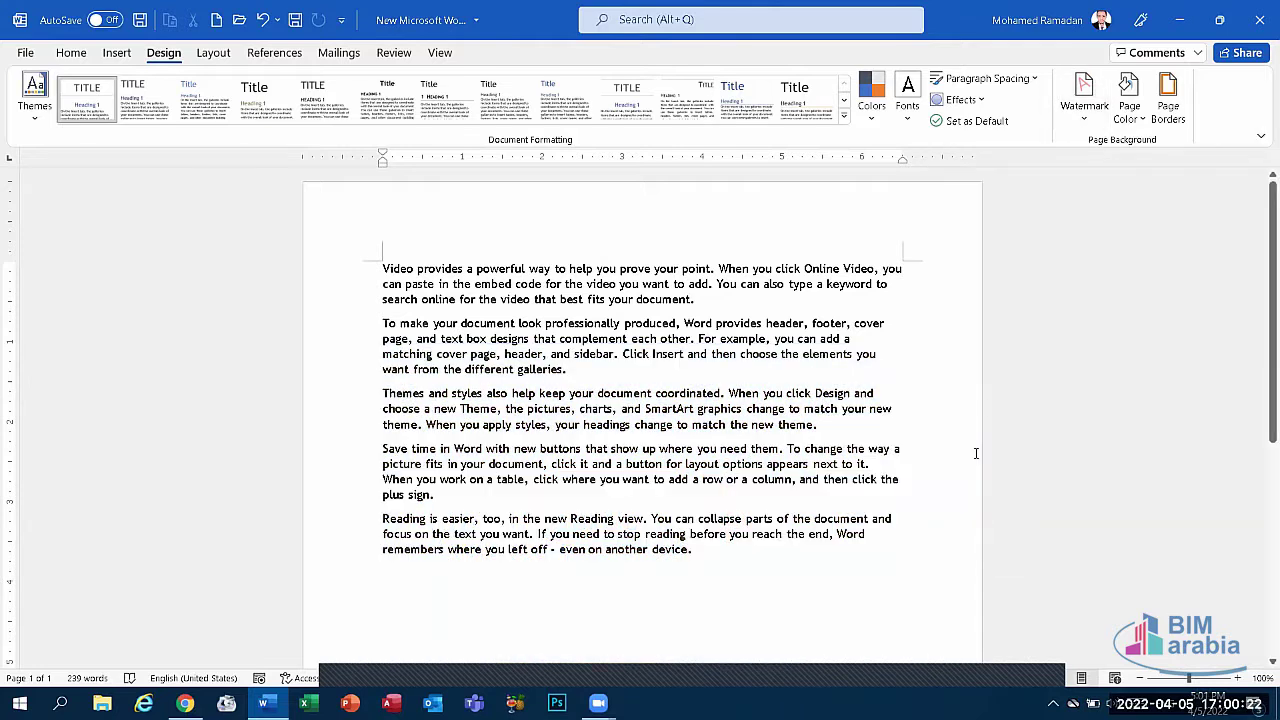
Step: Undo the last change and start a custom text watermark in English (United States)
key(ctrl+z)
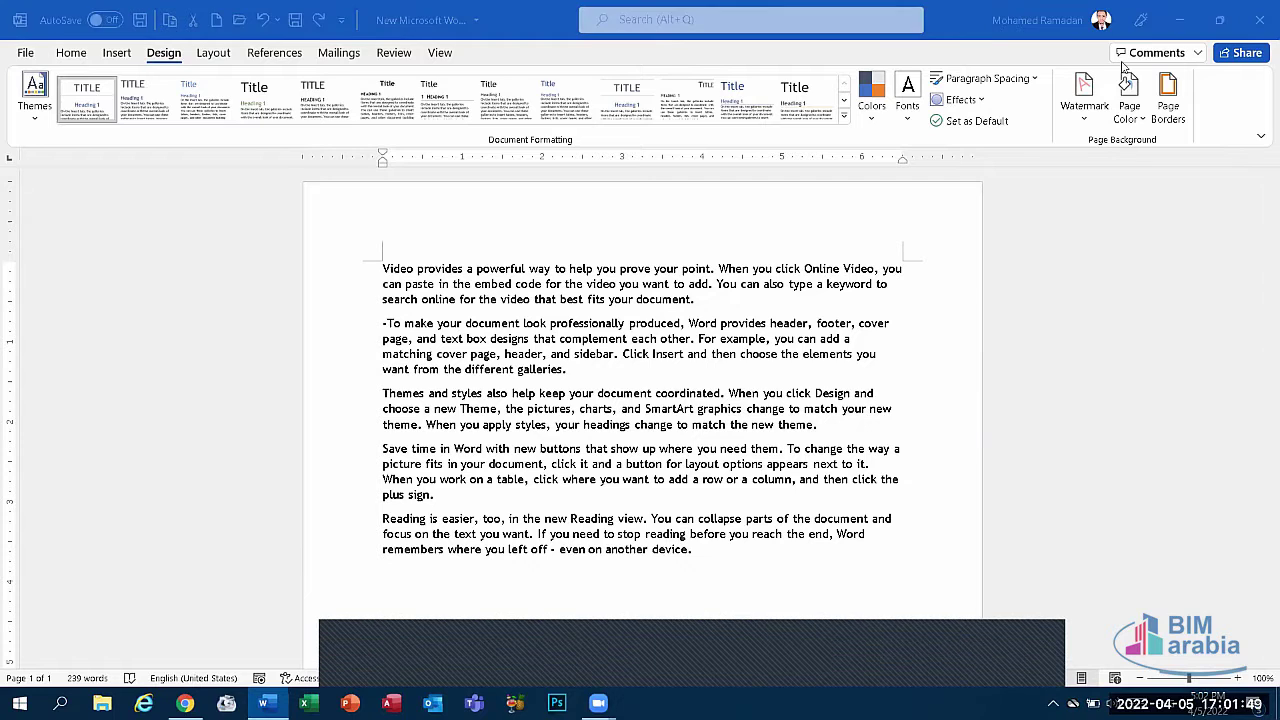
click(1083, 113)
click(1084, 112)
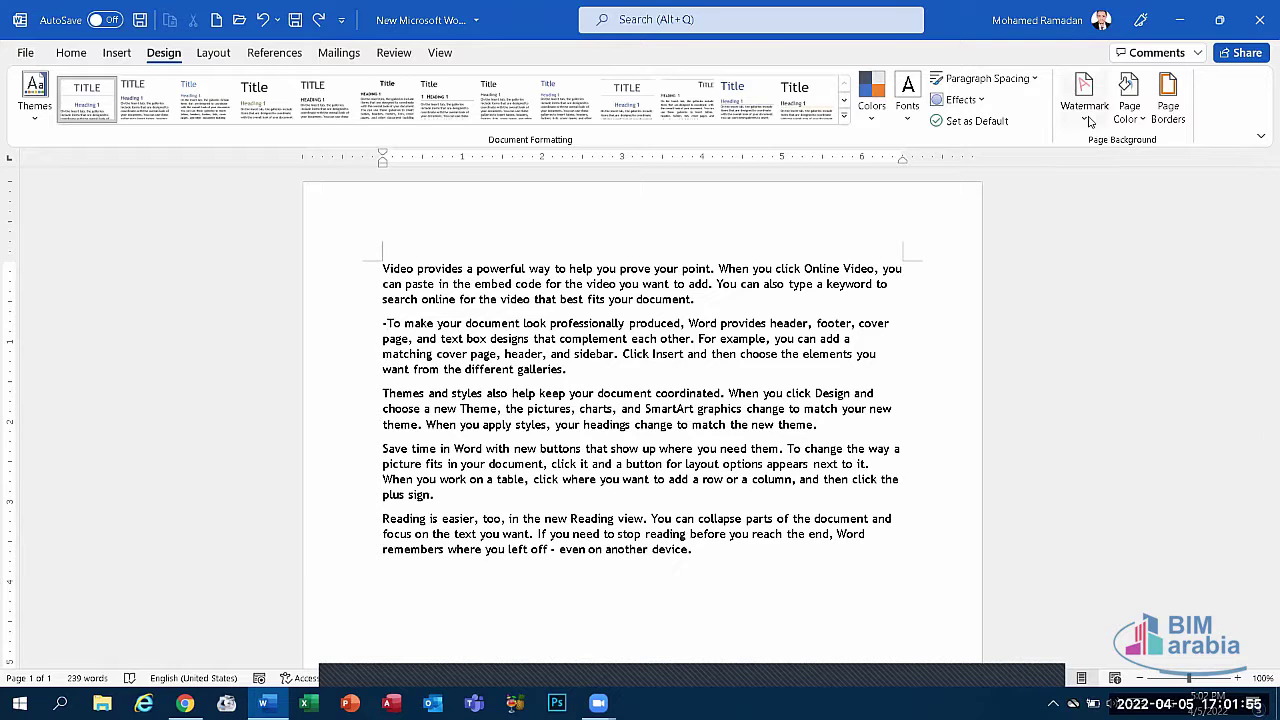
click(1084, 95)
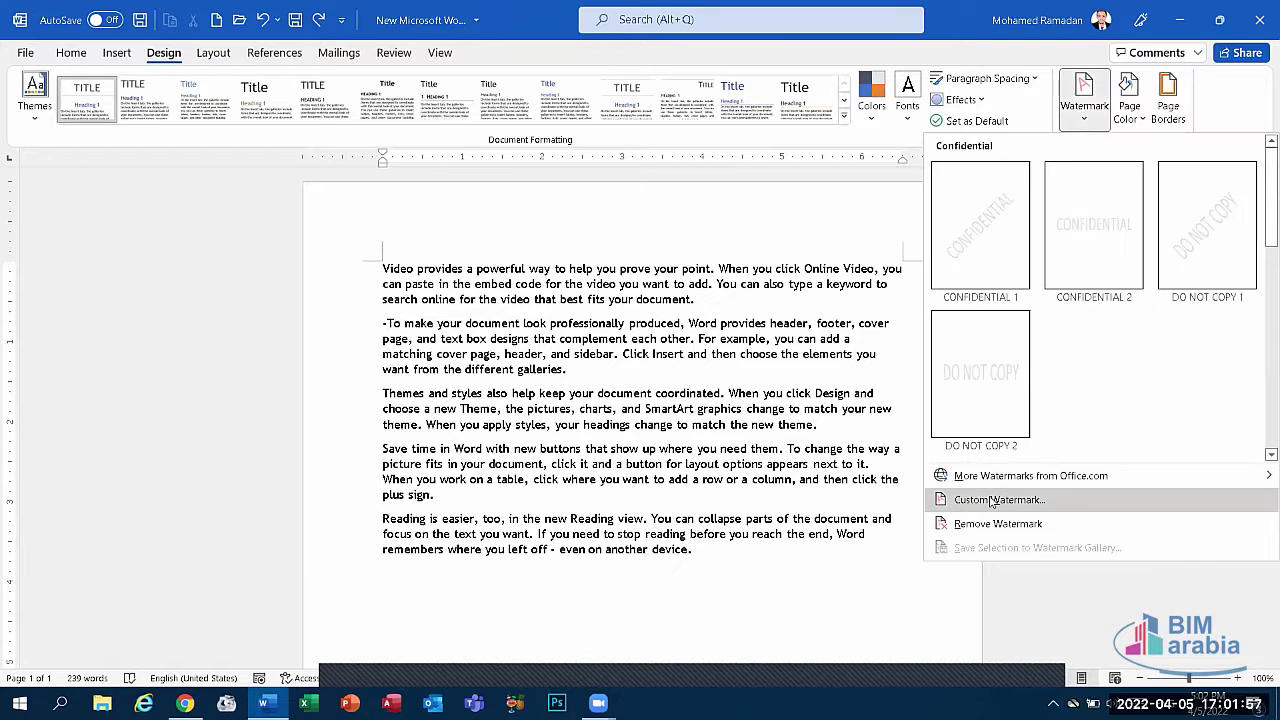
click(991, 500)
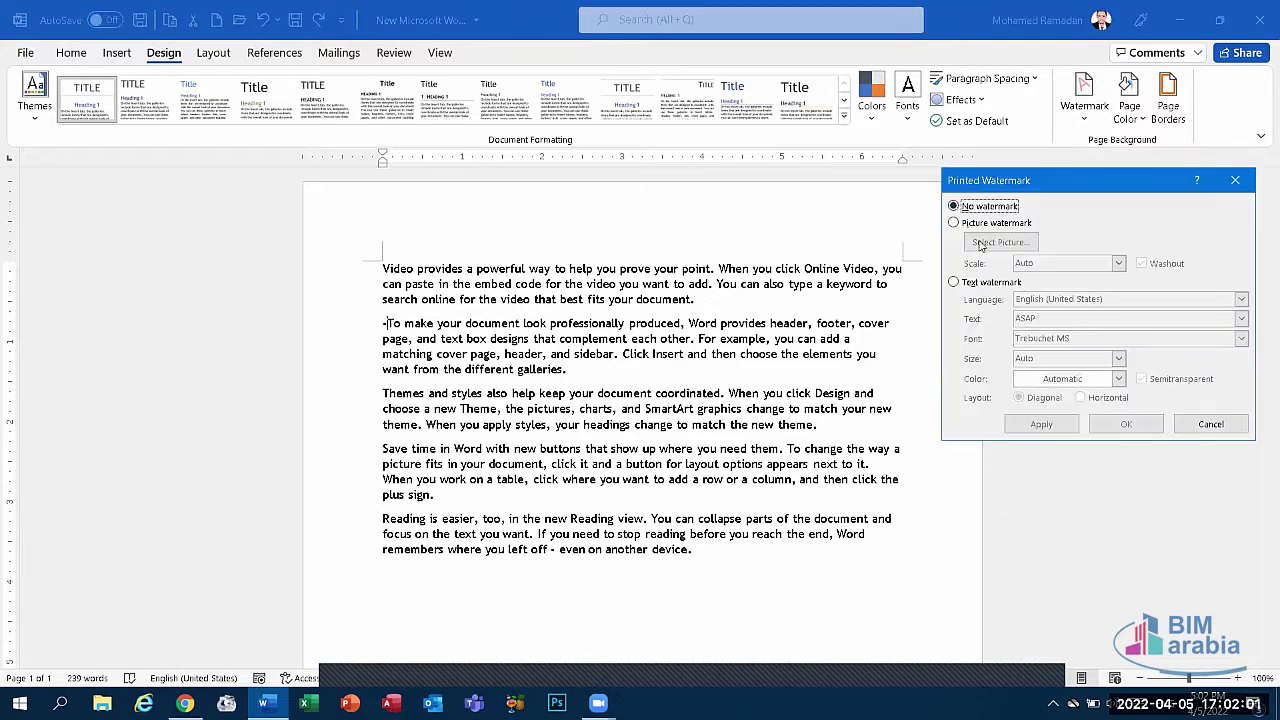
click(986, 286)
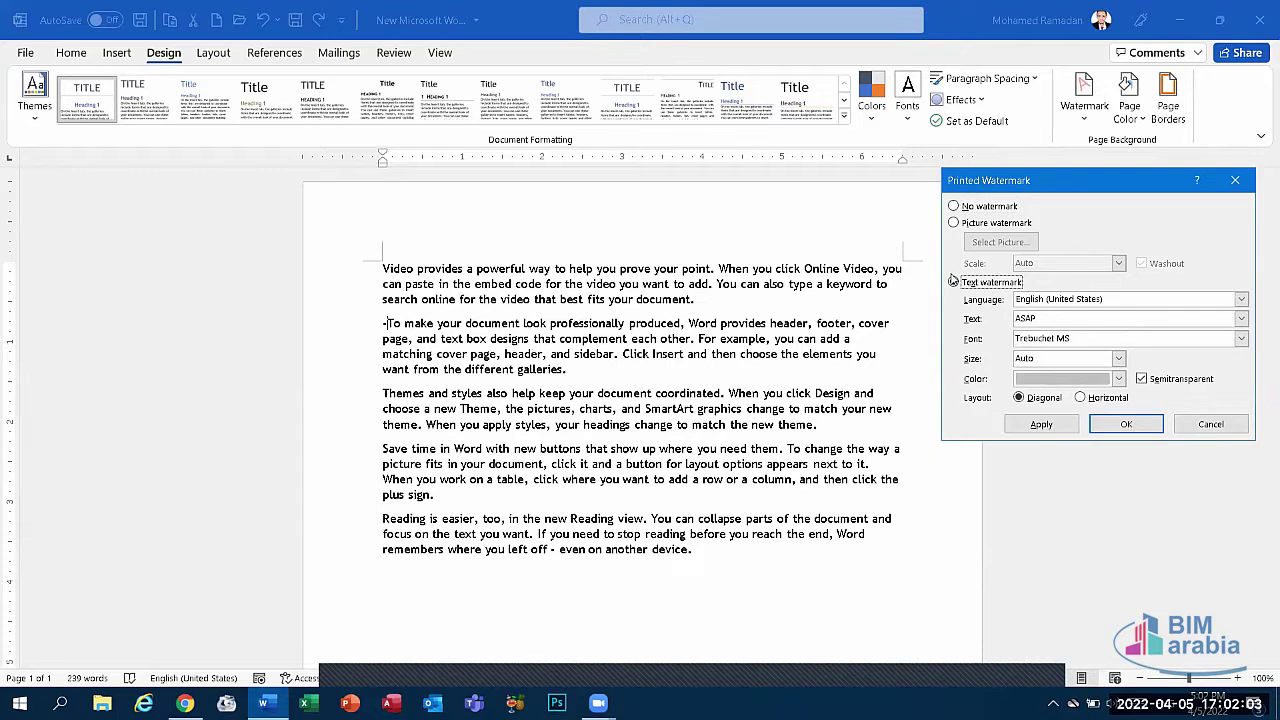
click(1033, 302)
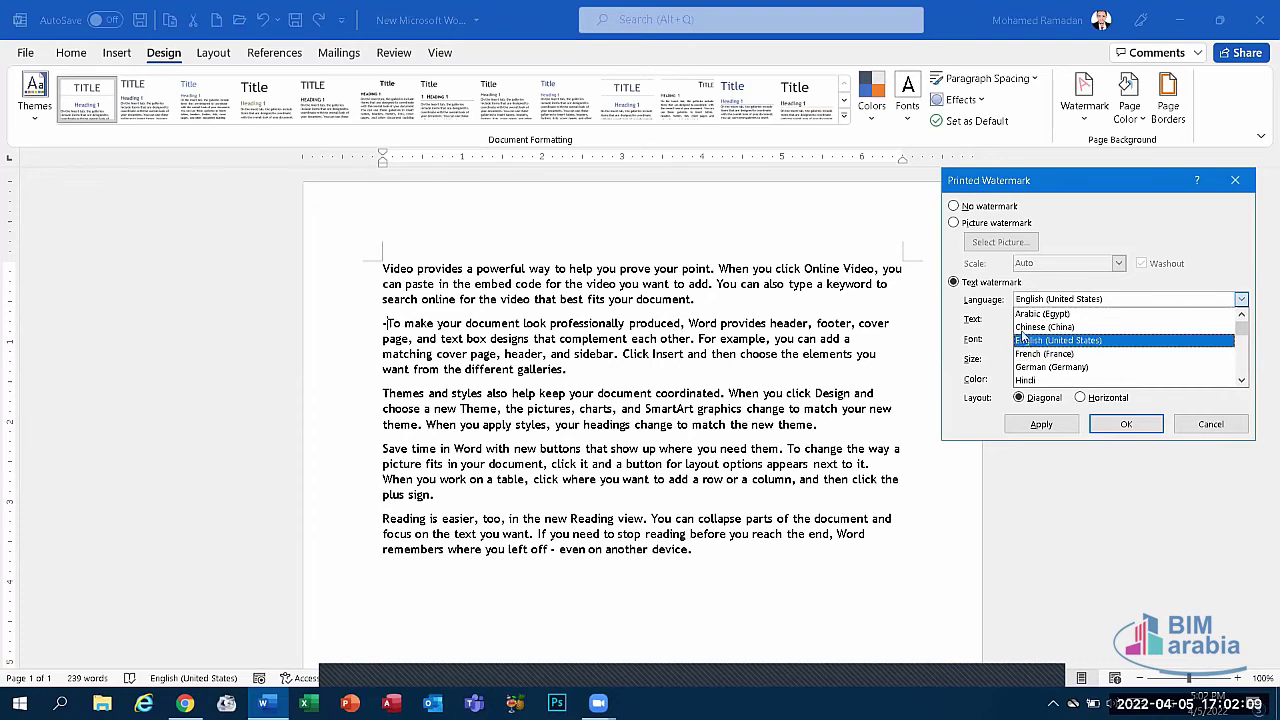
click(1040, 342)
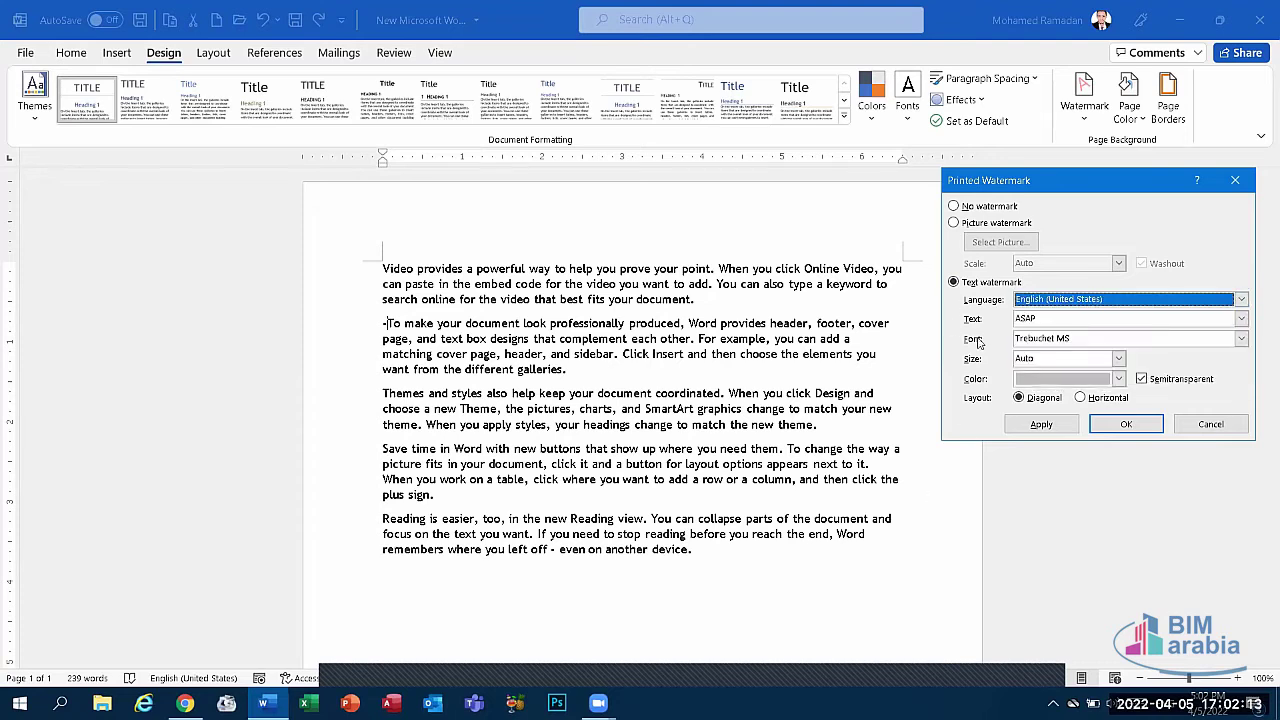
Step: Replace the default watermark text with the author's first name
click(1051, 320)
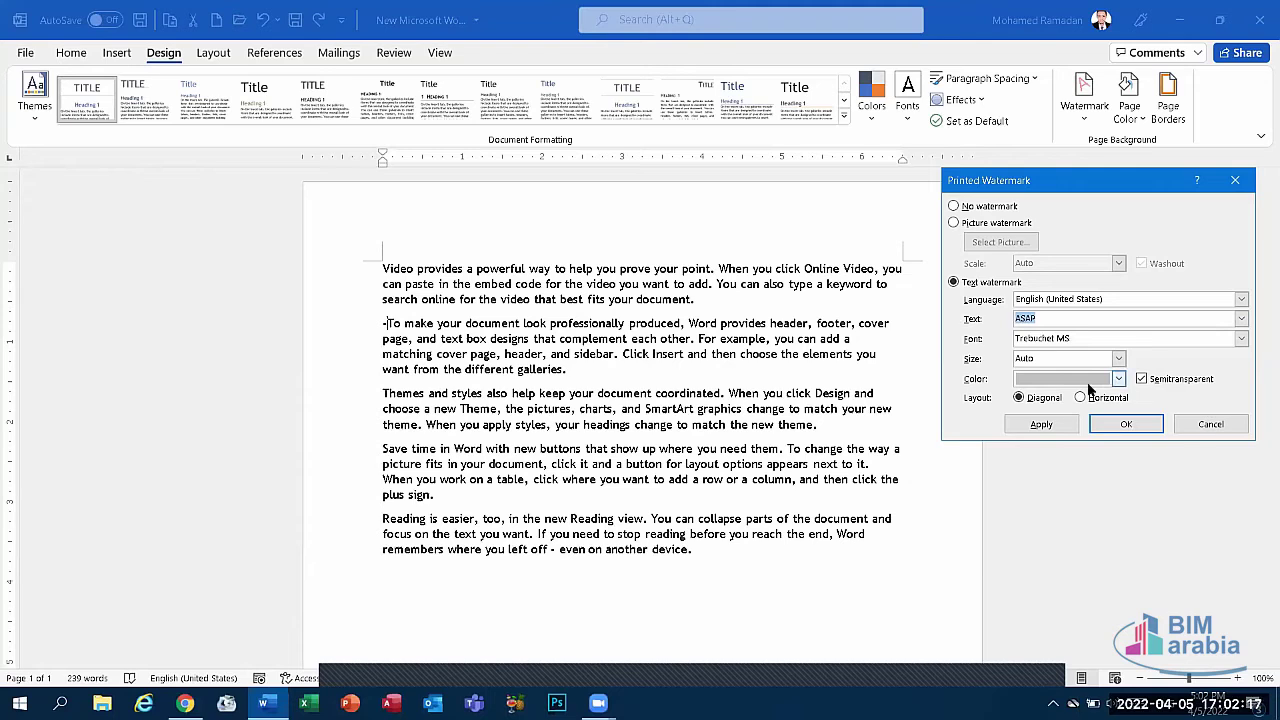
text(Moh)
text(am)
text(ed)
key(BackSpace)
click(1038, 303)
click(1040, 303)
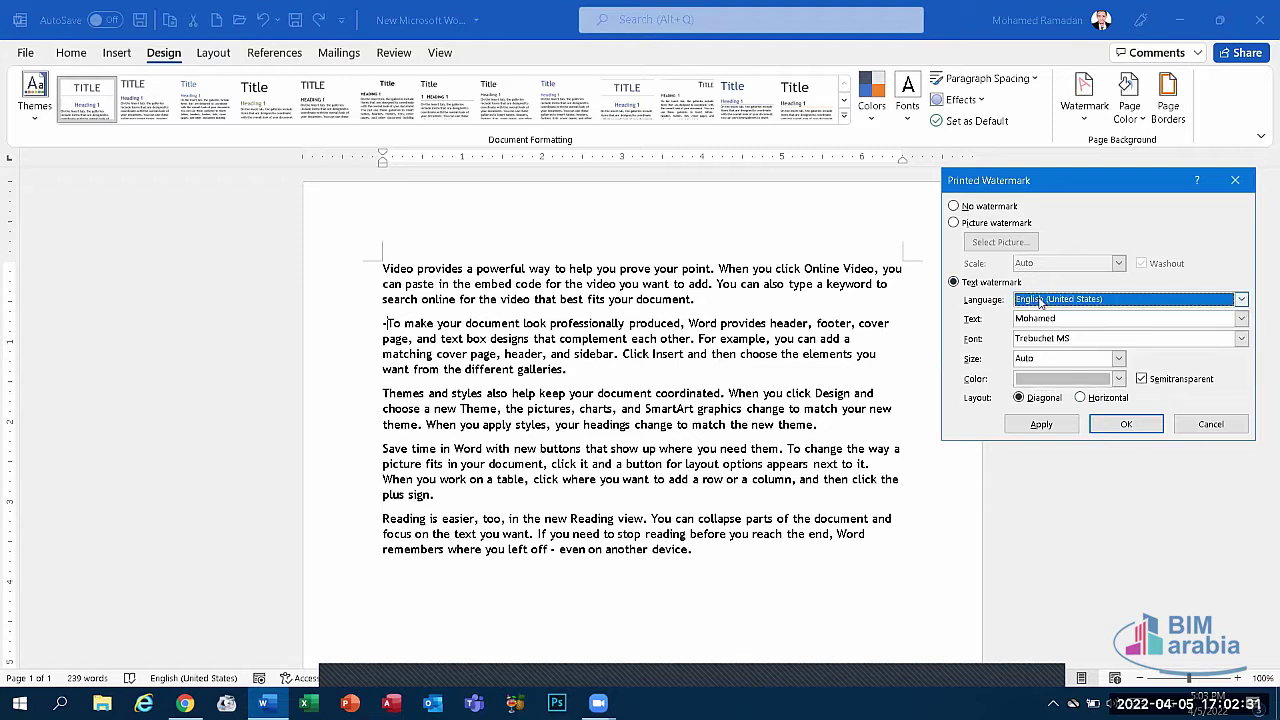
click(1010, 318)
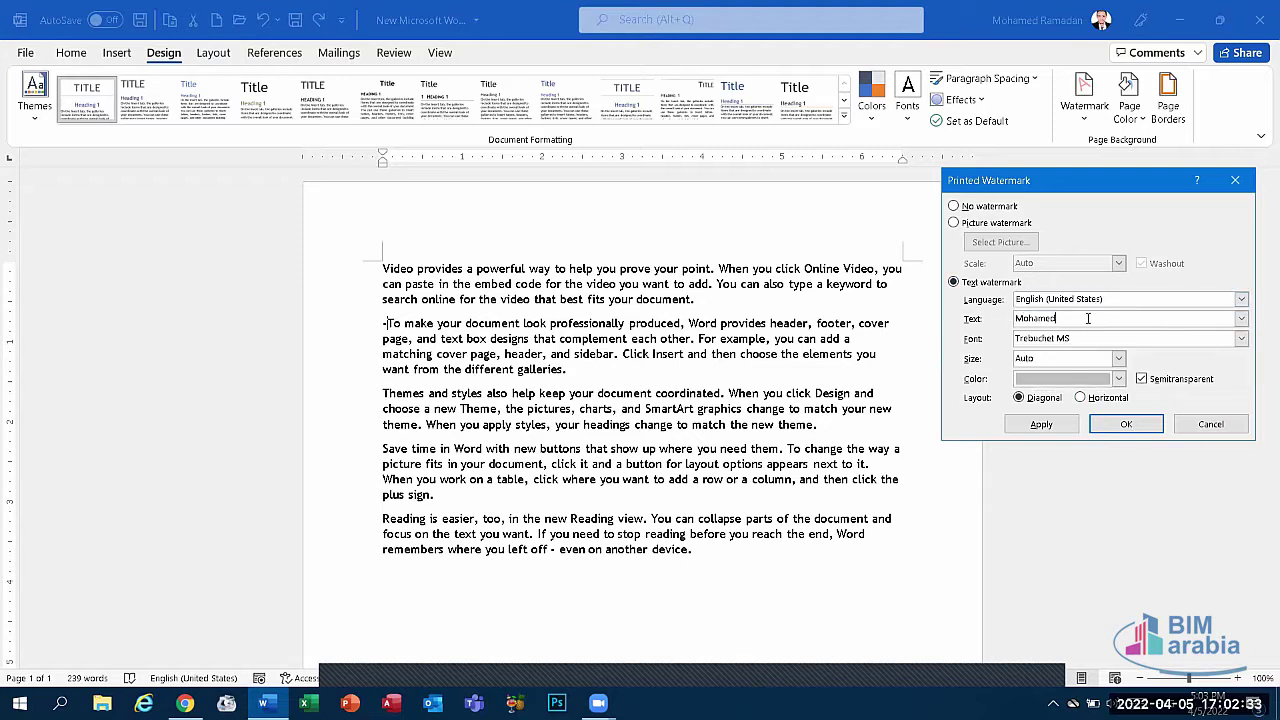
click(1104, 320)
Step: Set the watermark to Verdana, size 72, red, and apply it
click(1240, 338)
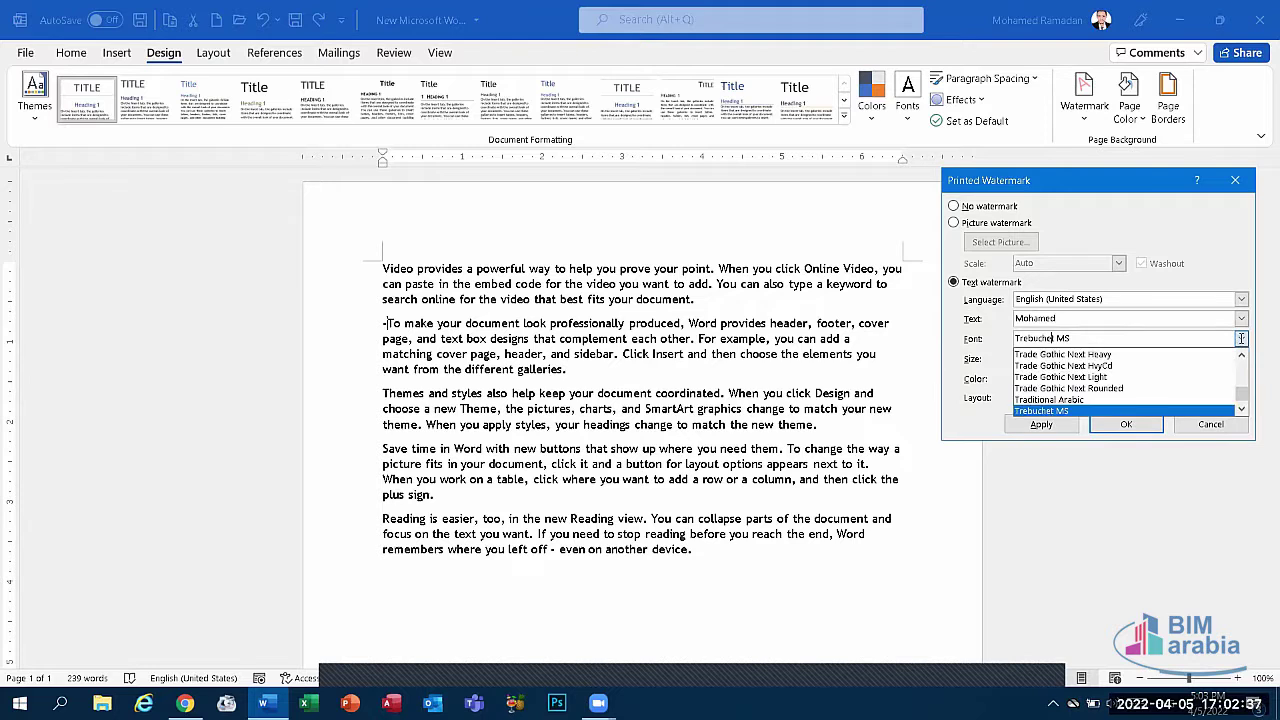
scroll(1088, 367, up, 5)
scroll(1088, 367, down, 3)
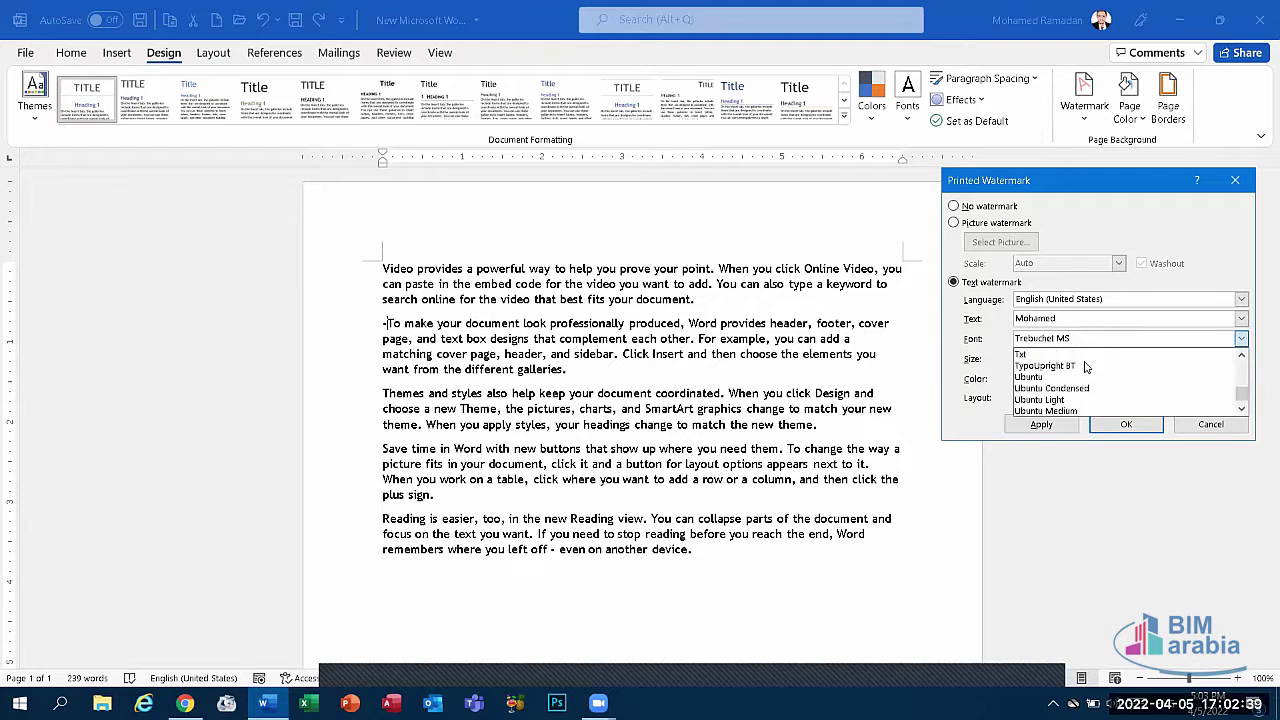
scroll(1060, 390, down, 3)
click(1052, 400)
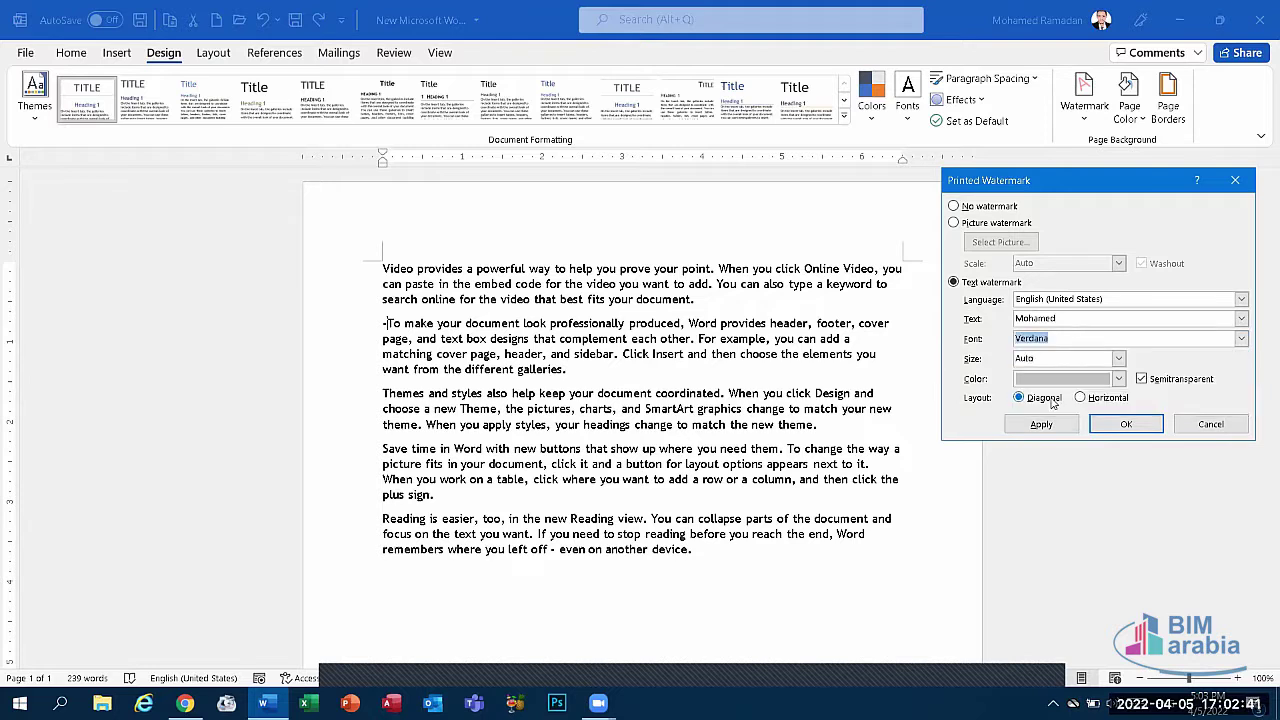
click(1119, 359)
scroll(1040, 405, down, 2)
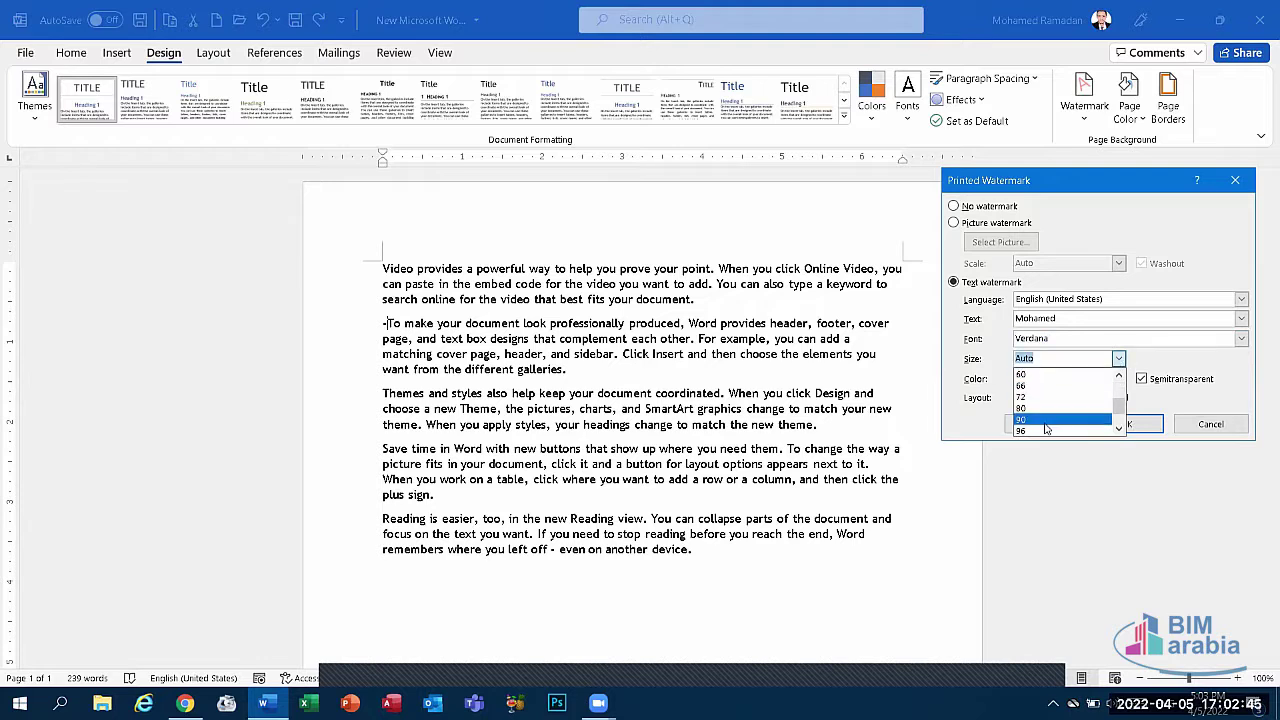
click(1035, 398)
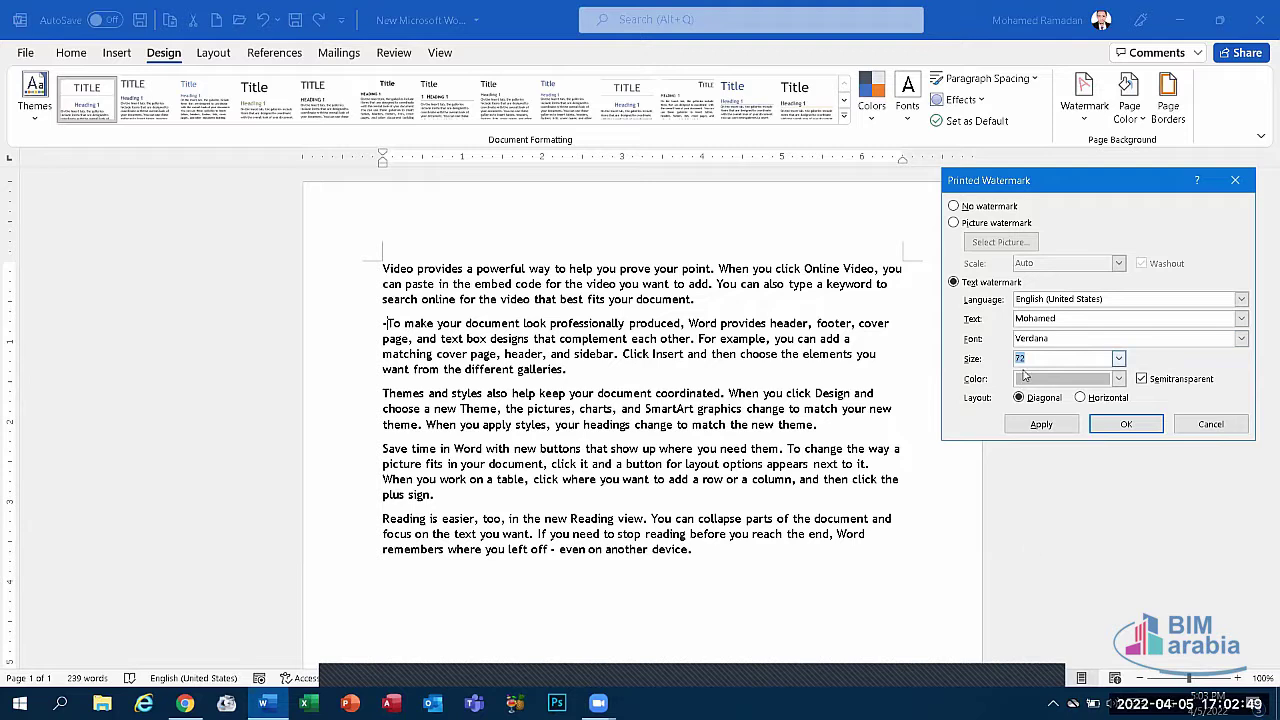
click(1118, 379)
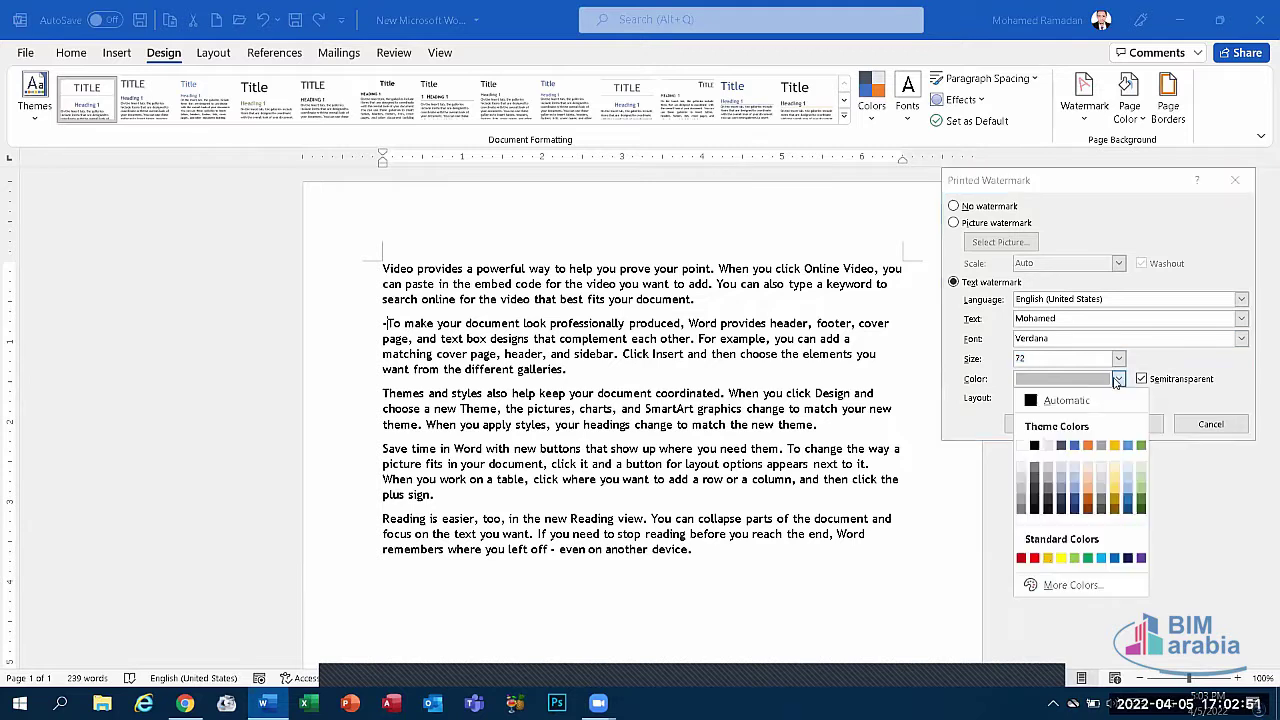
click(1022, 558)
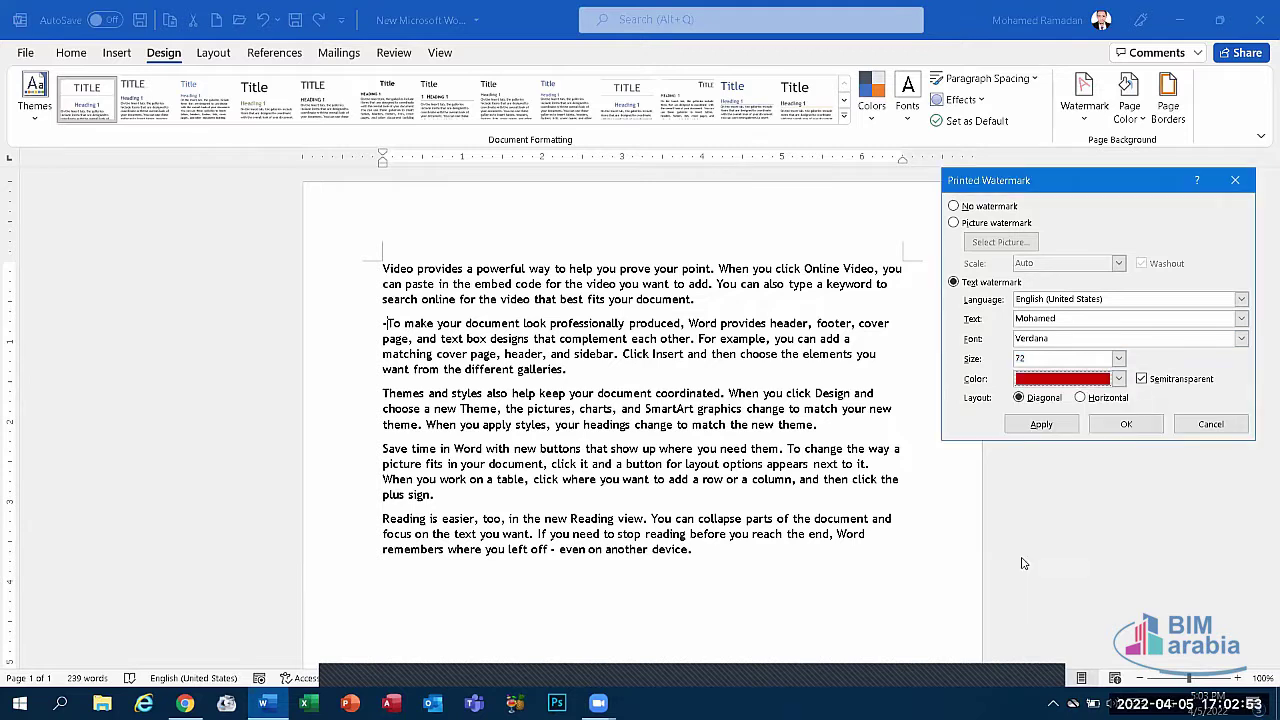
click(1038, 426)
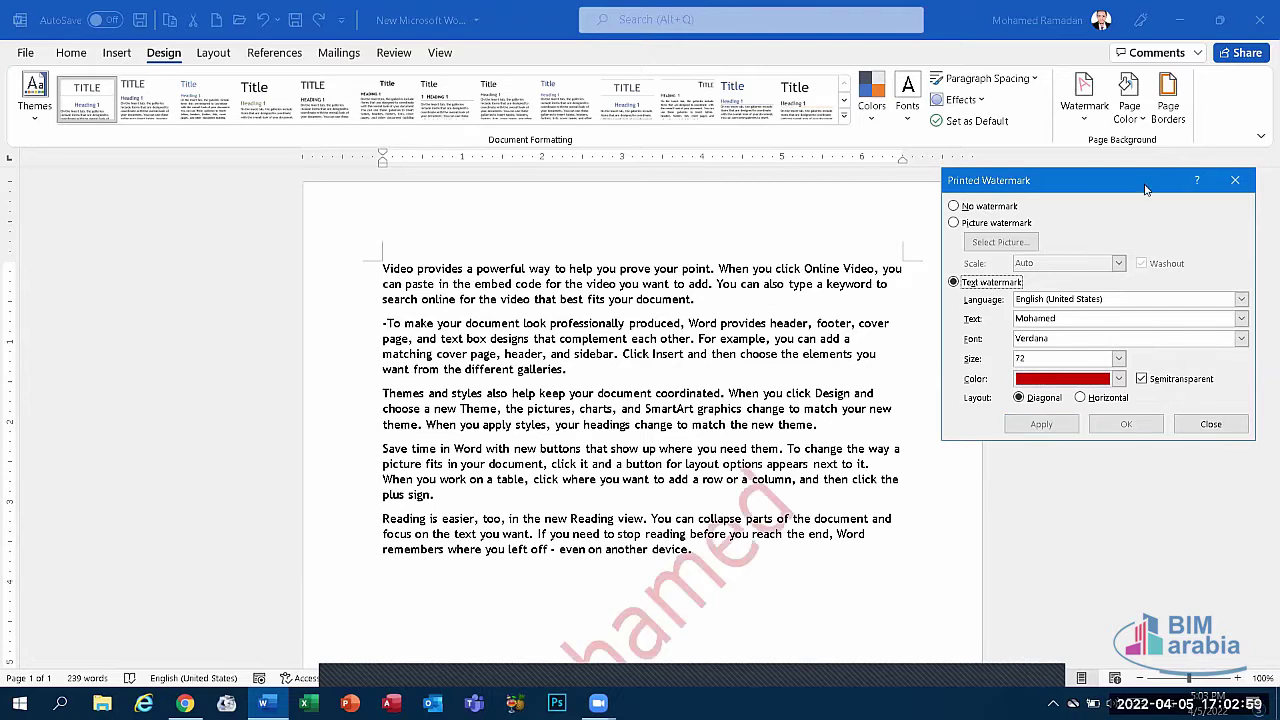
drag(1146, 189, 1150, 238)
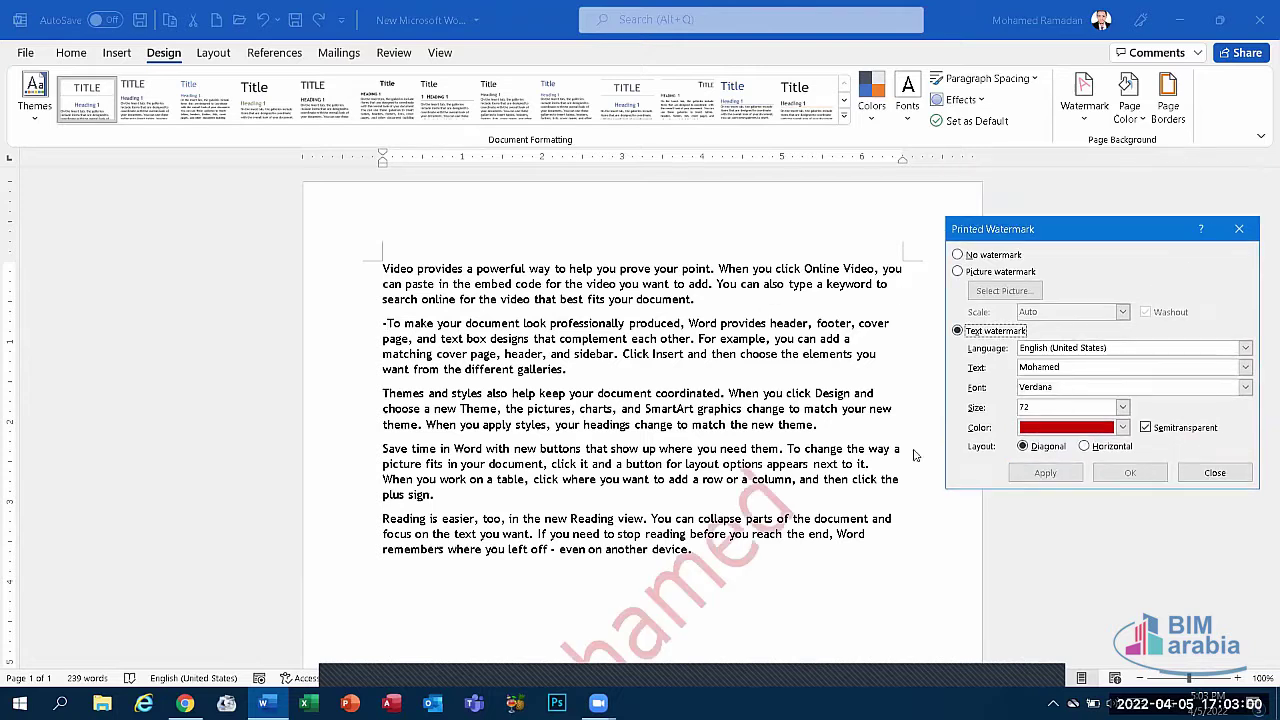
Step: Make the name watermark solid by turning off Semitransparent and applying
click(1239, 229)
scroll(1262, 326, down, 1)
scroll(1262, 326, down, 2)
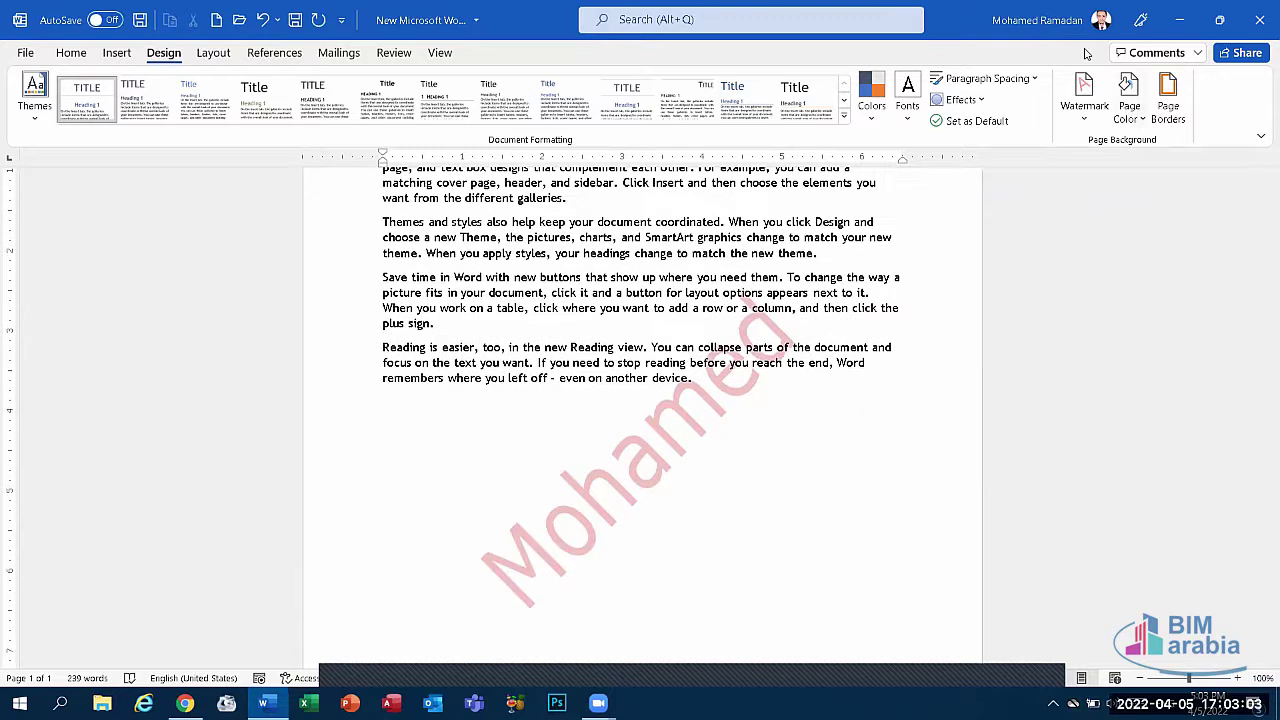
click(1085, 100)
click(995, 499)
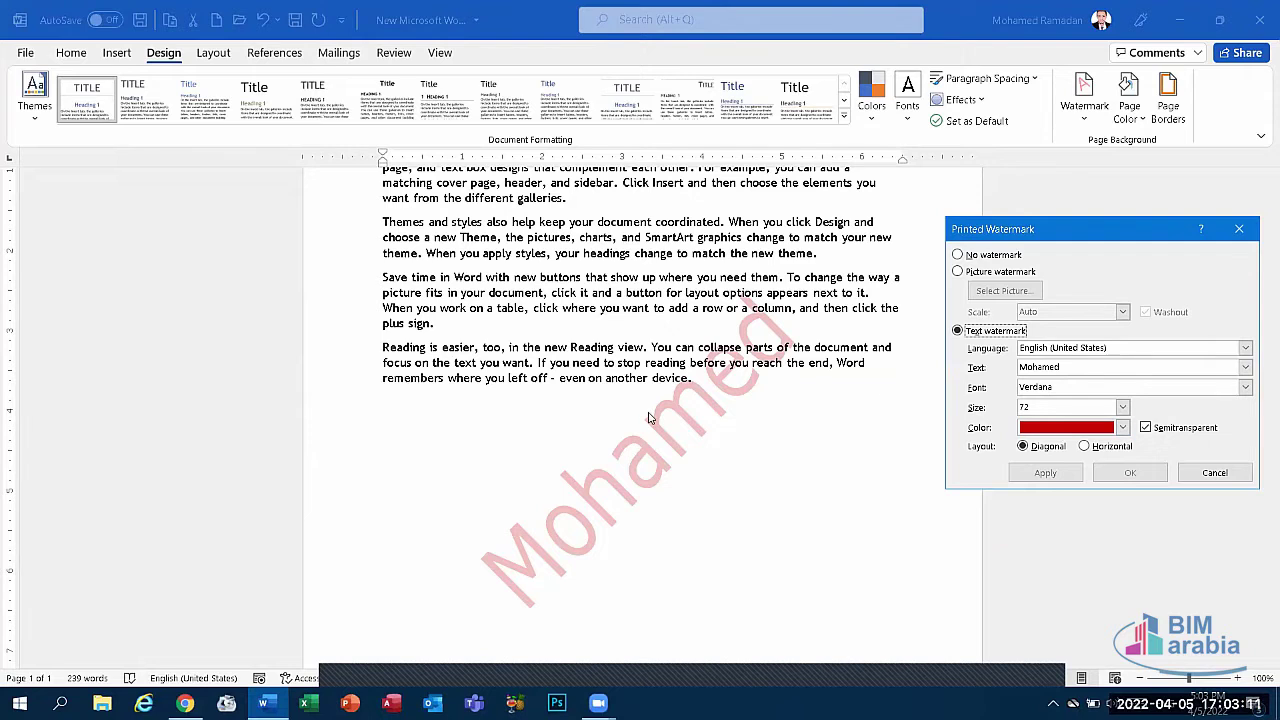
click(1158, 430)
click(1044, 476)
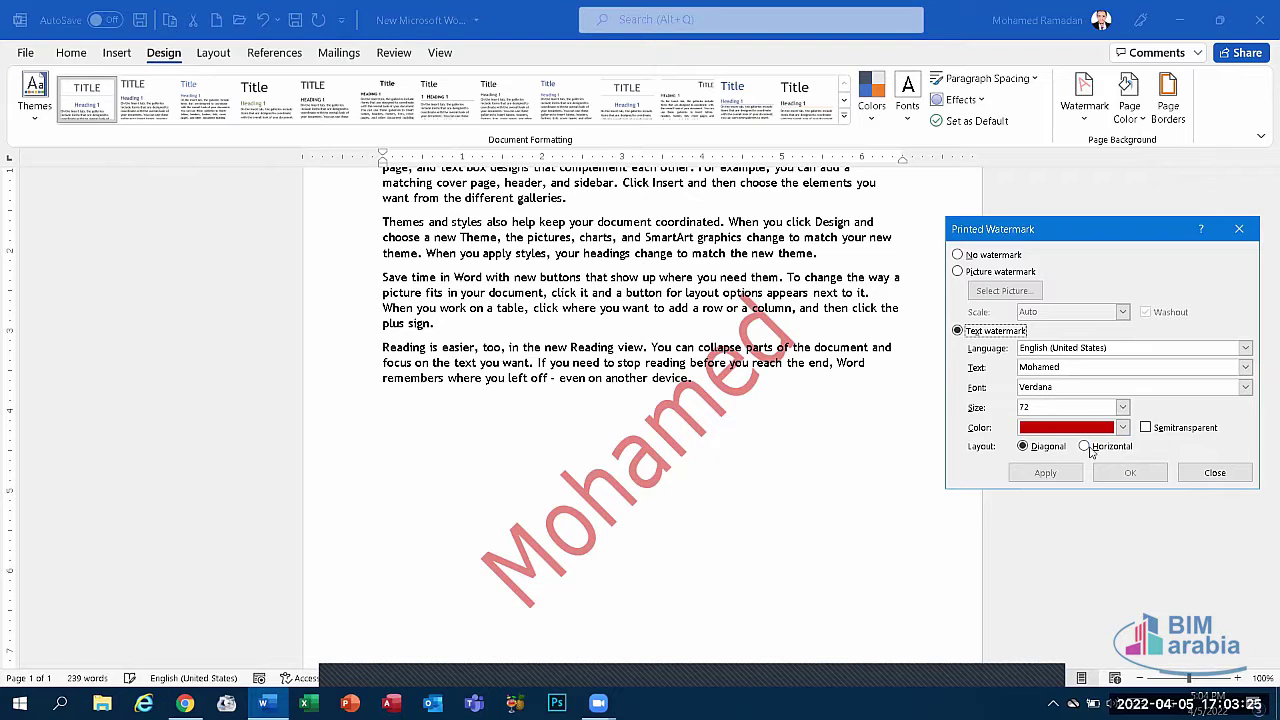
Step: Apply a Horizontal layout to the watermark and close the dialog
click(1086, 447)
click(1044, 473)
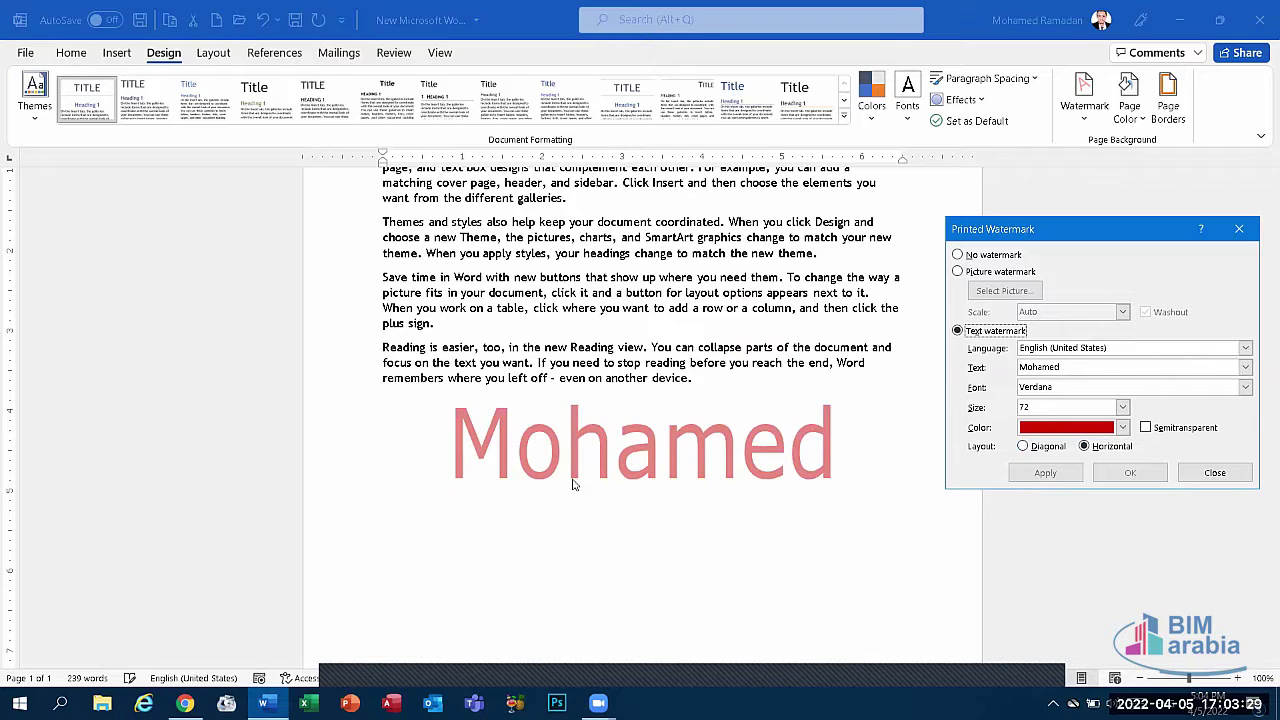
click(1212, 473)
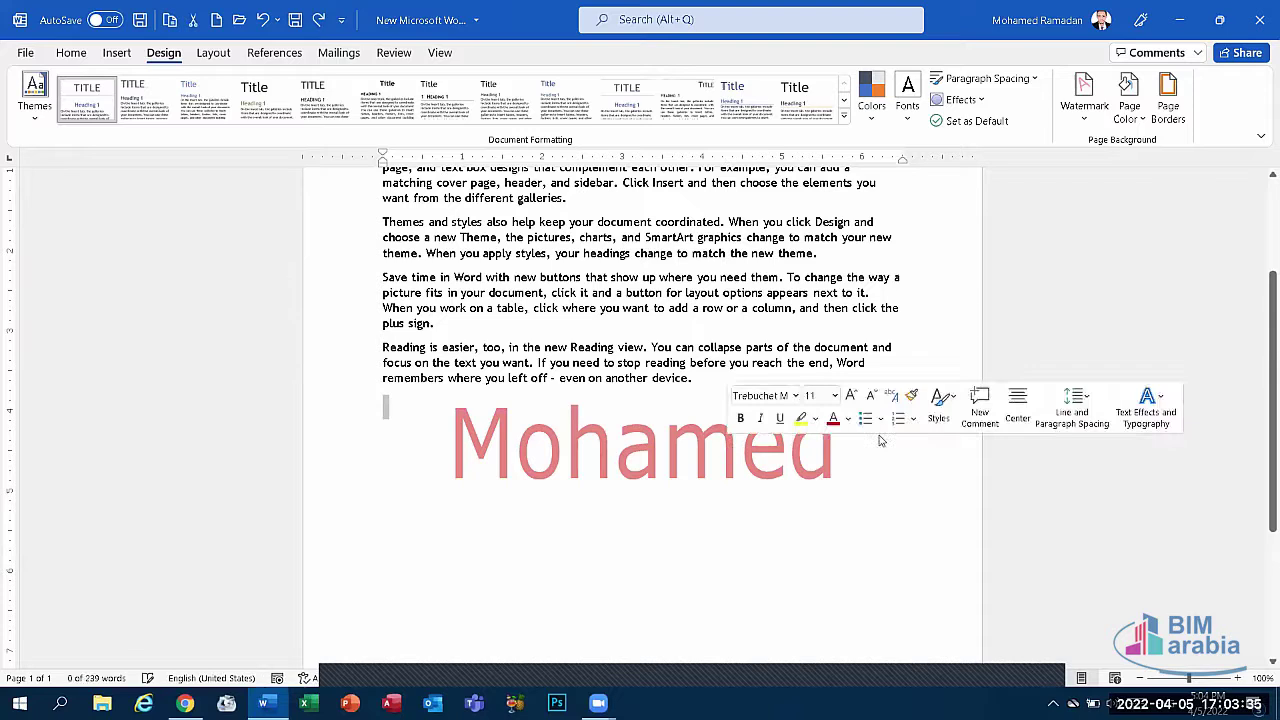
click(1073, 119)
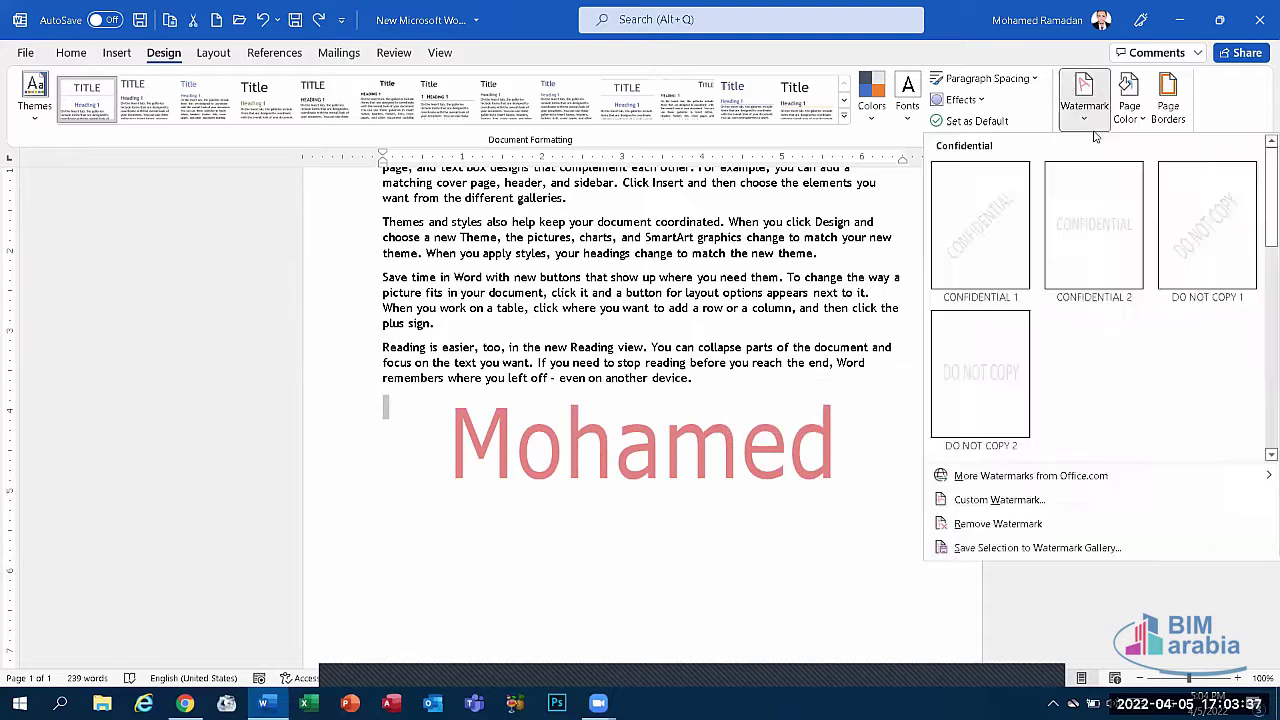
click(1035, 502)
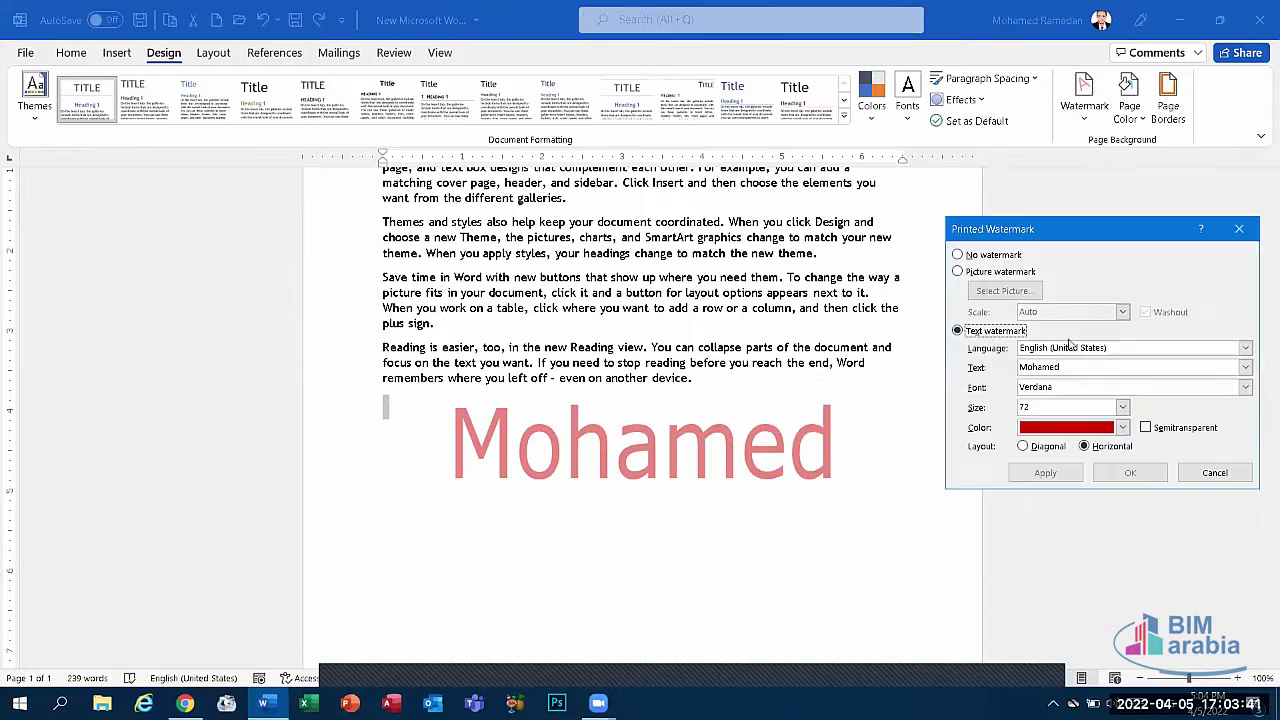
click(1131, 350)
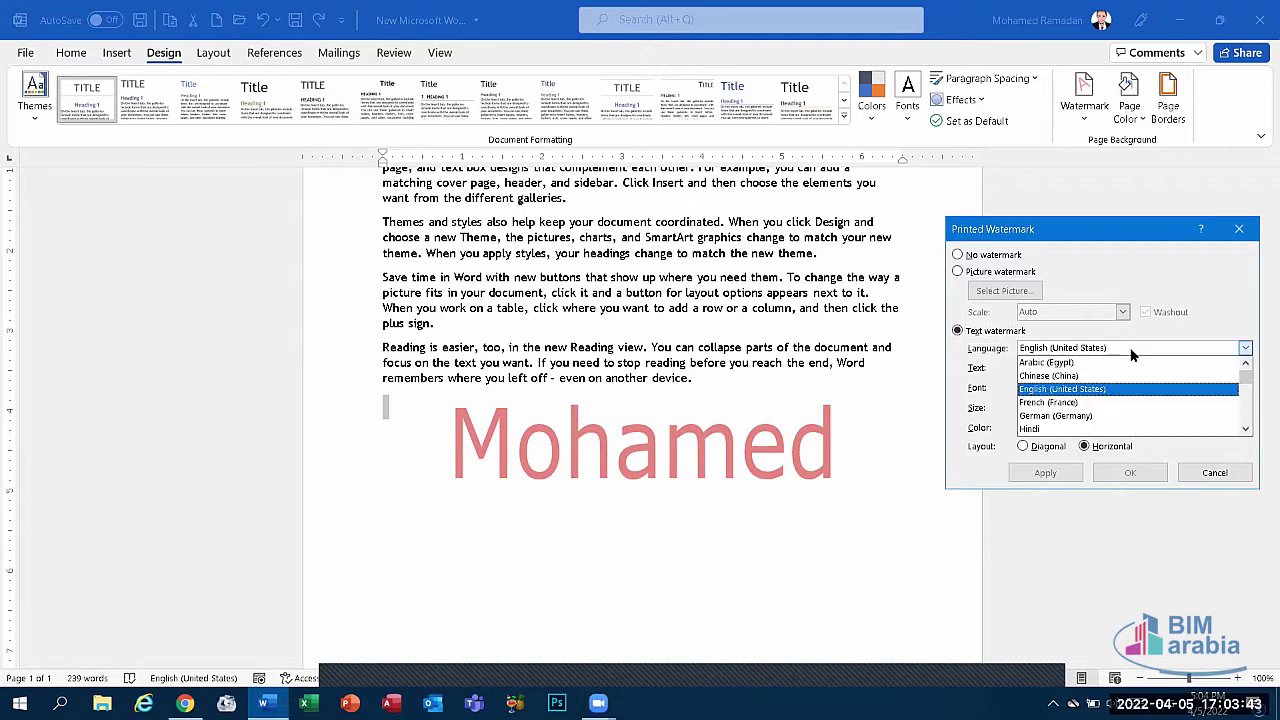
click(1095, 390)
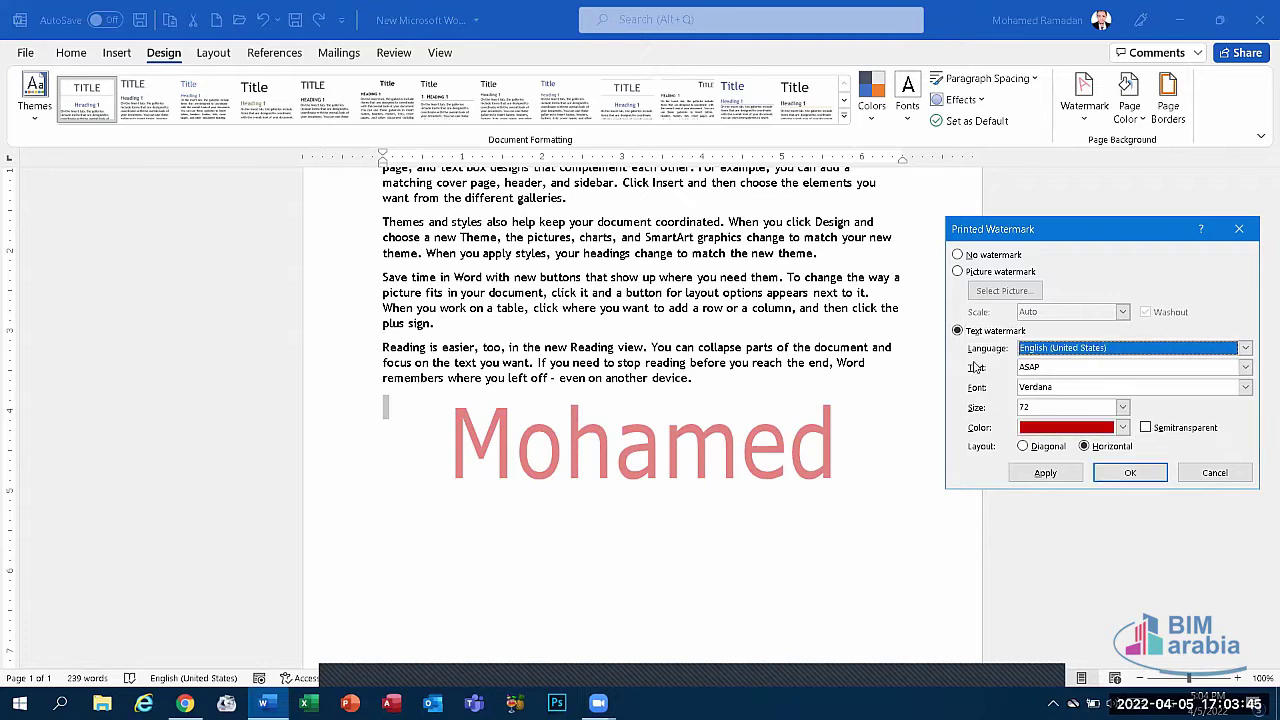
click(1053, 367)
drag(1053, 367, 983, 368)
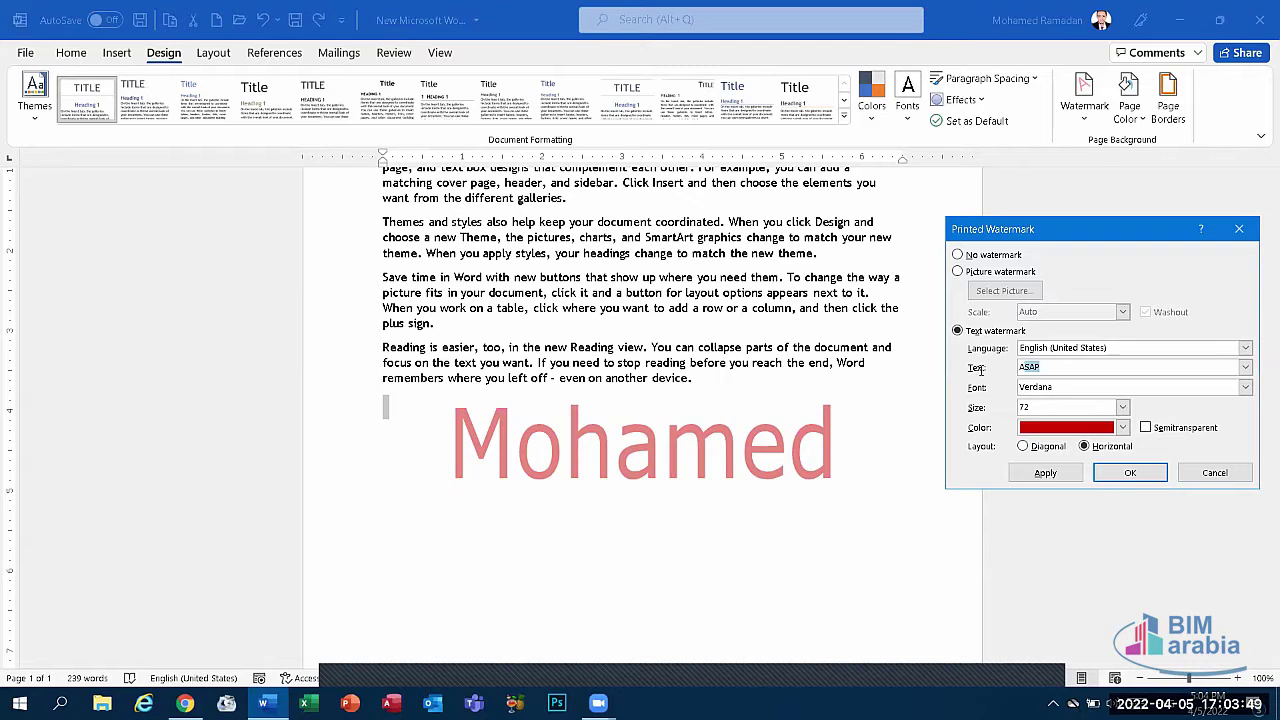
click(1023, 368)
click(1043, 449)
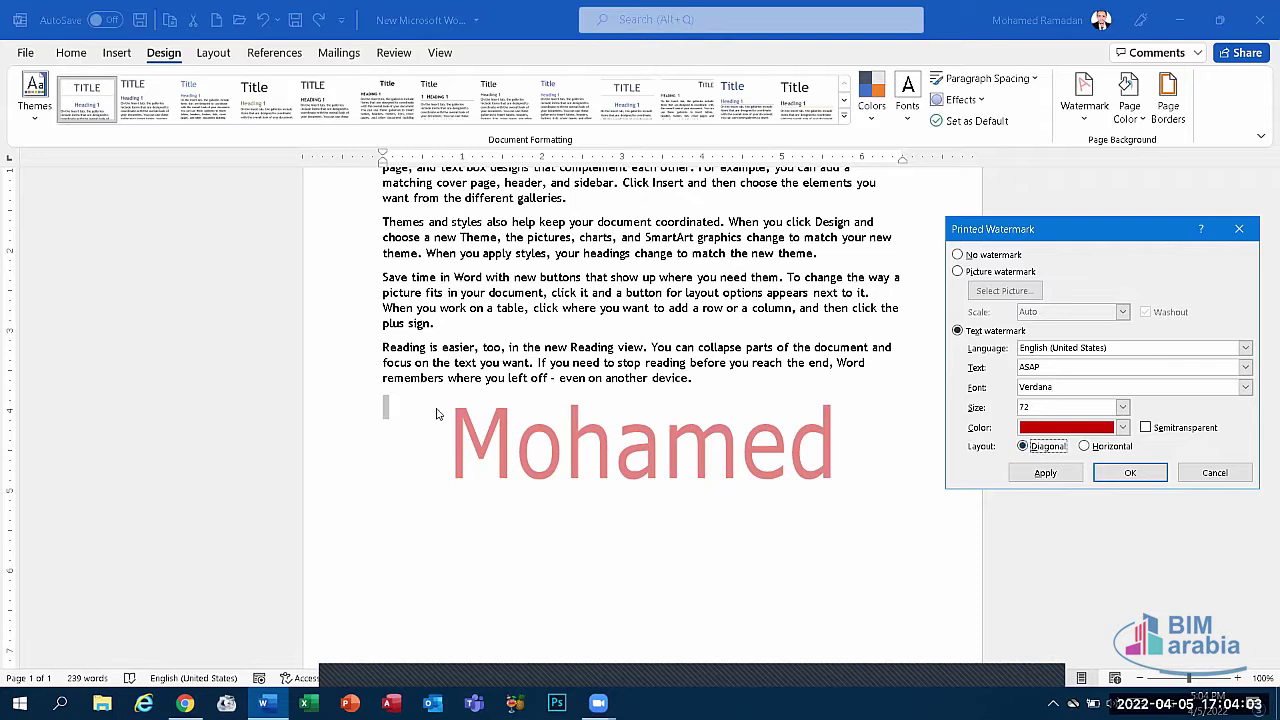
click(1163, 430)
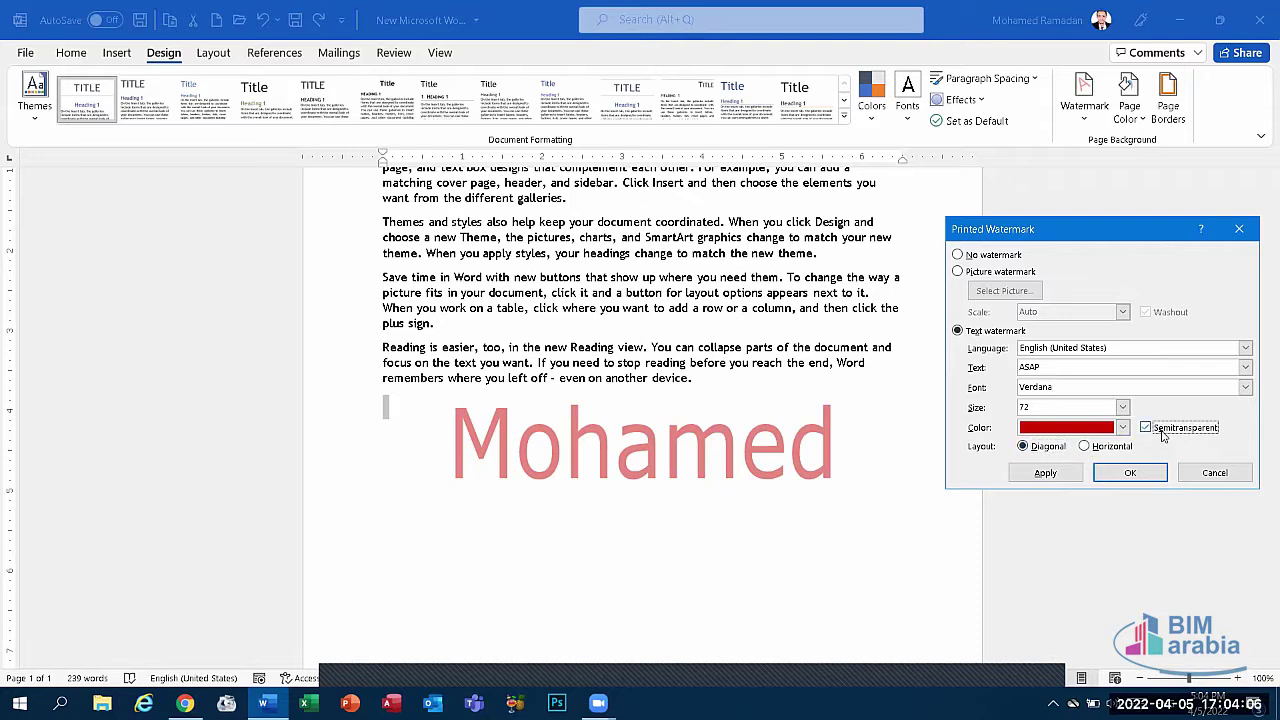
click(1045, 473)
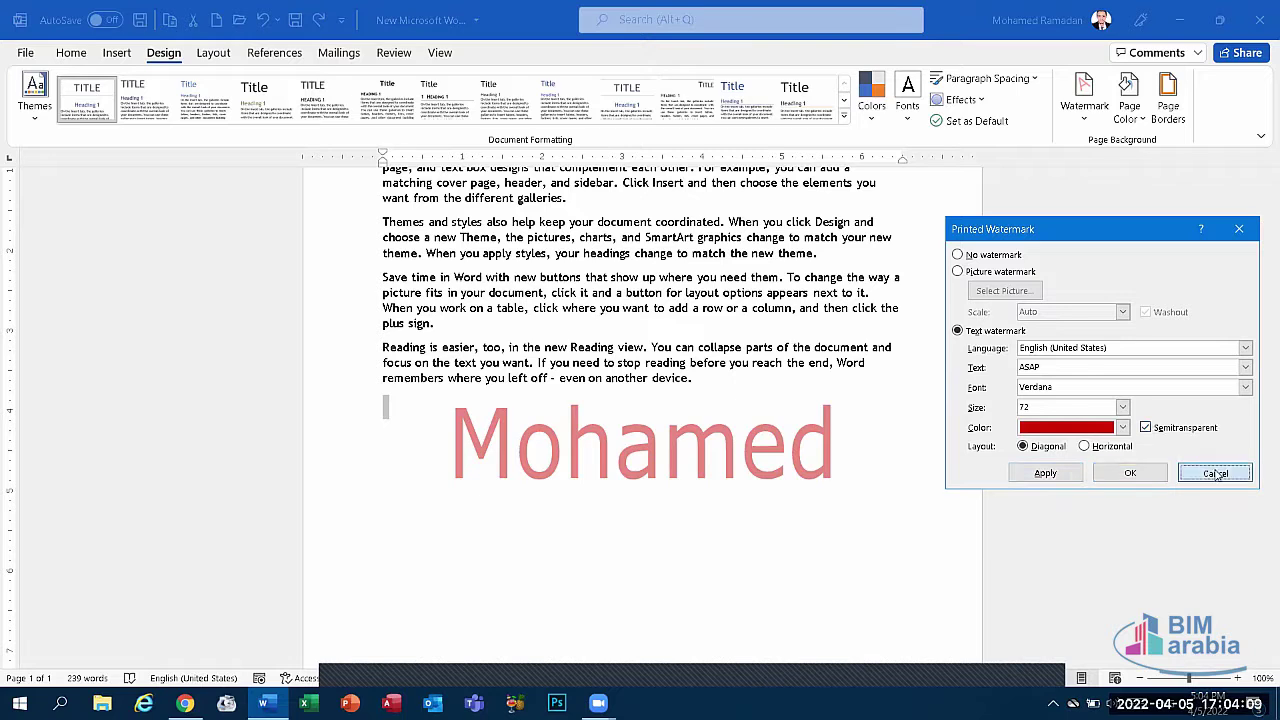
click(1210, 472)
click(1084, 100)
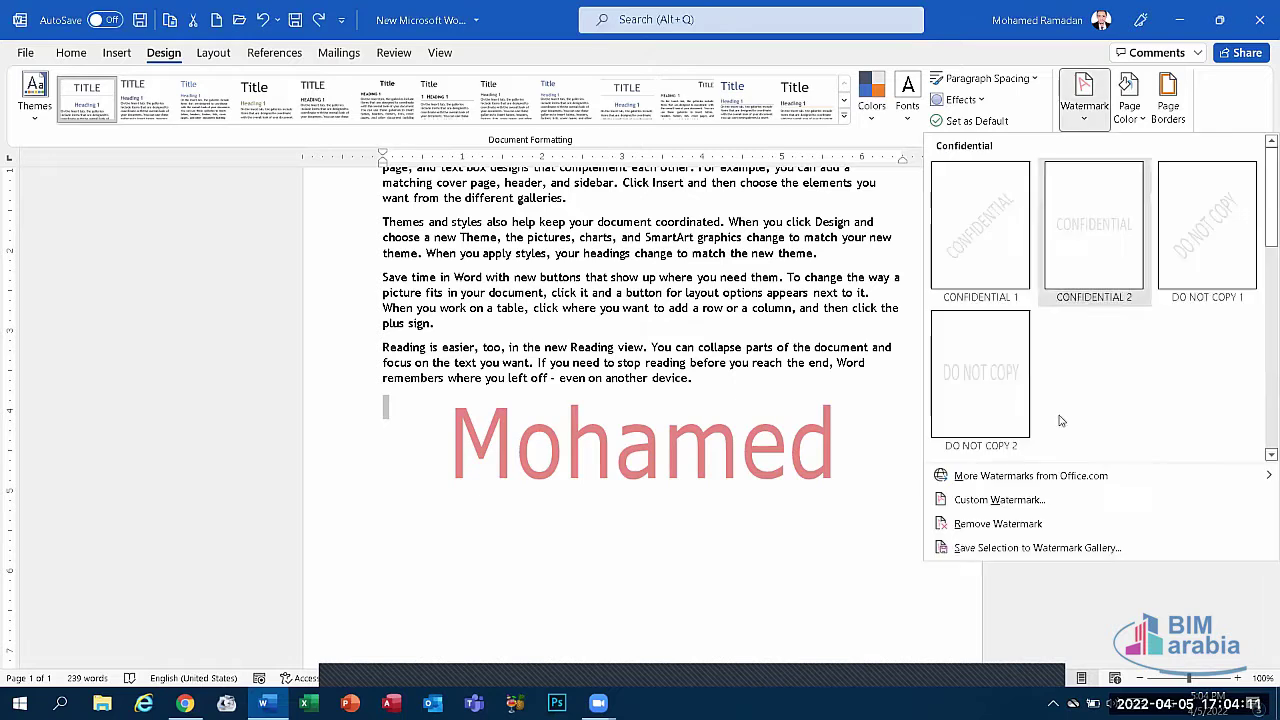
click(872, 495)
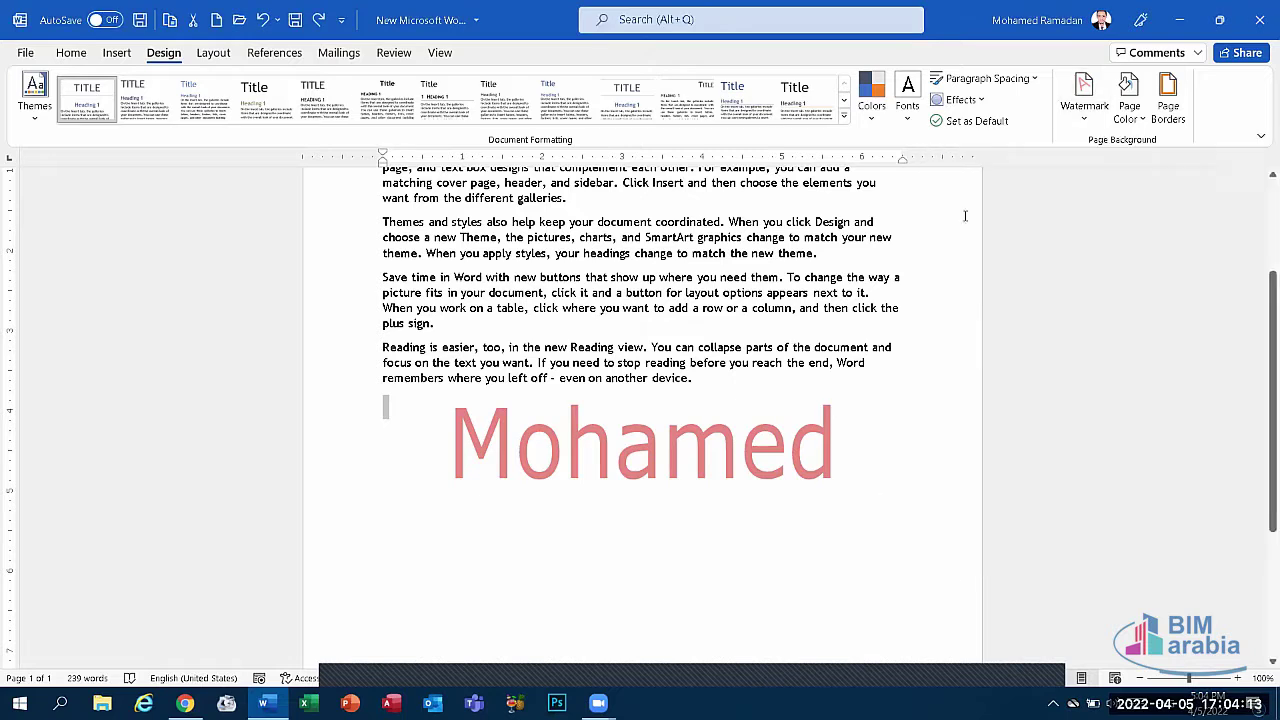
Step: Fill the page background with navy blue from the More Colors Standard palette
click(1129, 115)
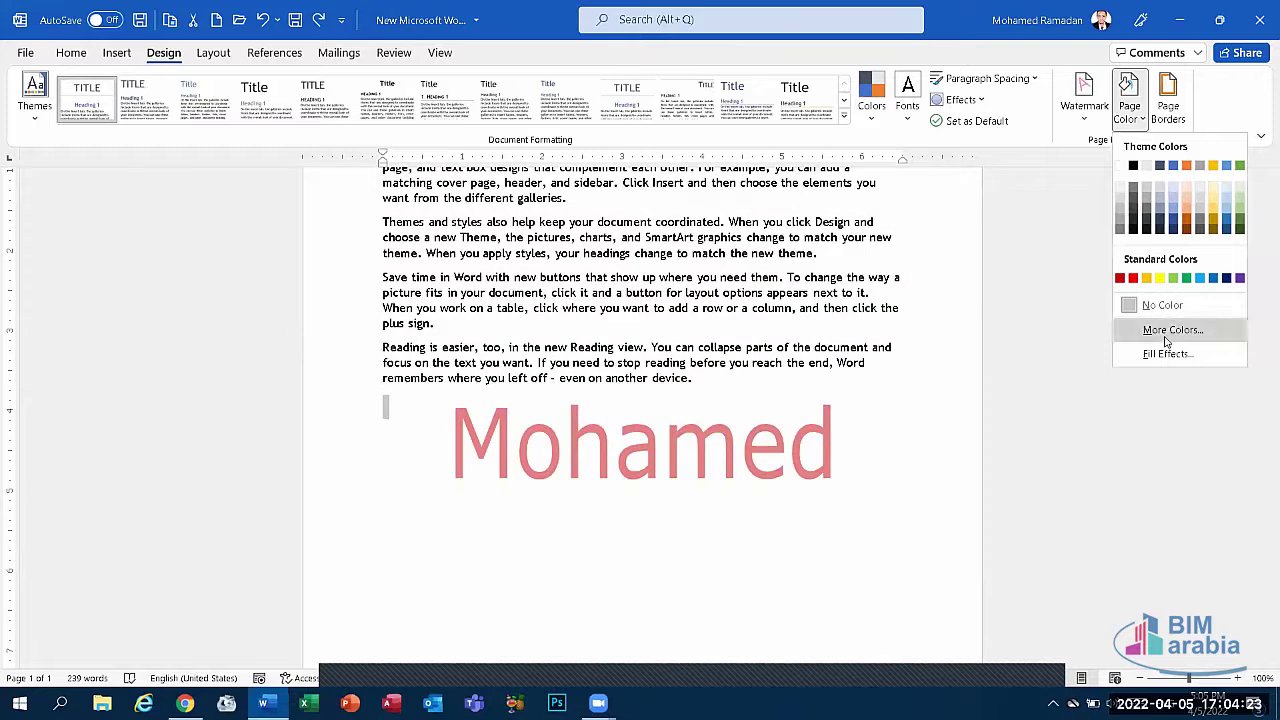
click(1164, 340)
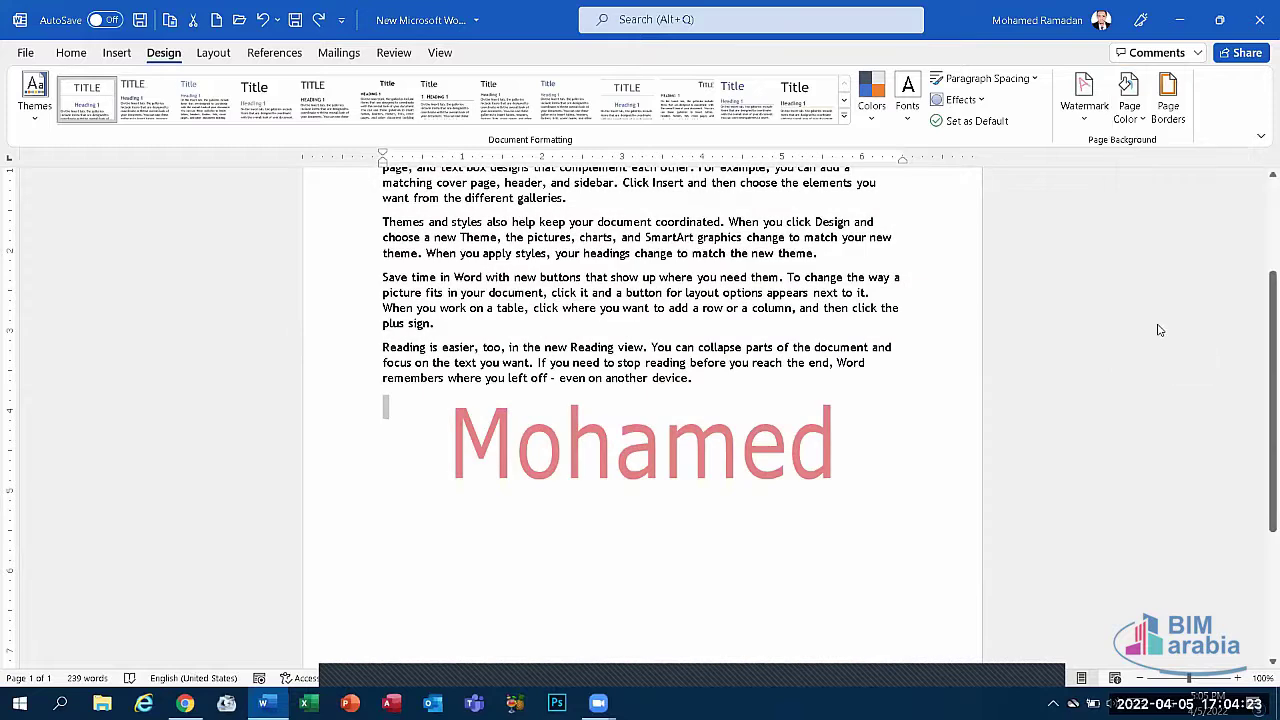
click(599, 343)
click(597, 269)
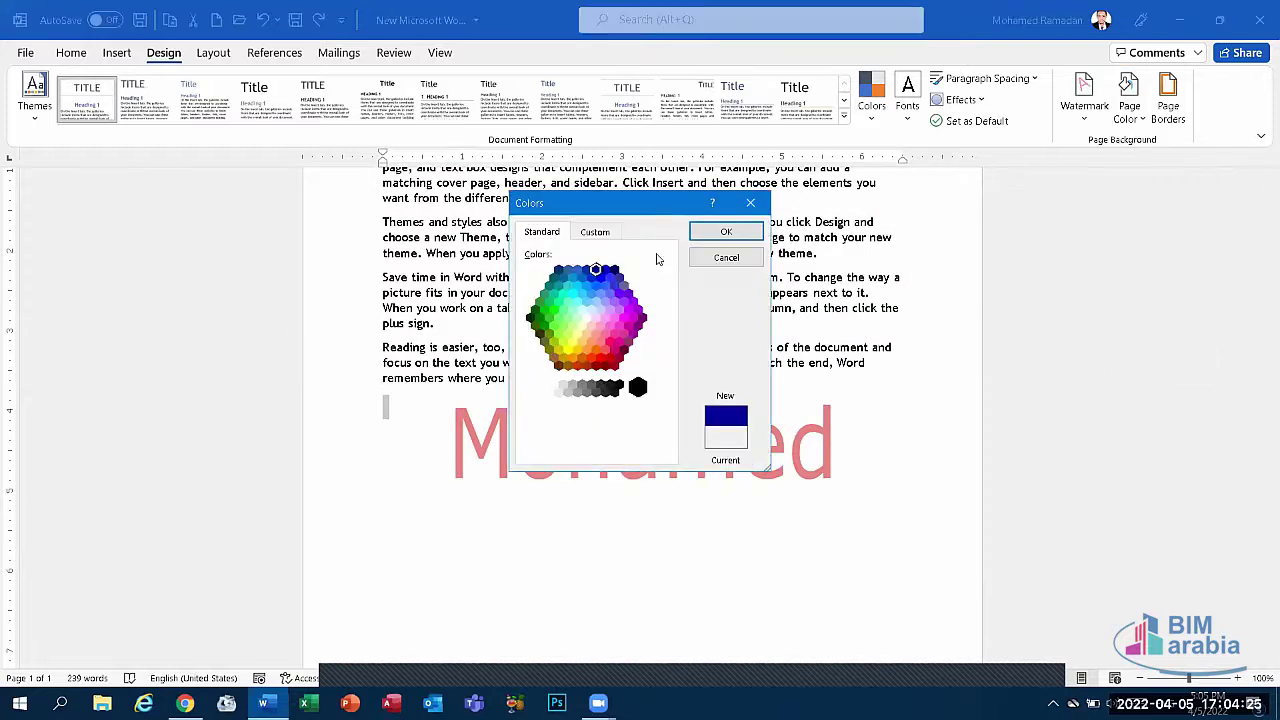
click(614, 270)
click(712, 236)
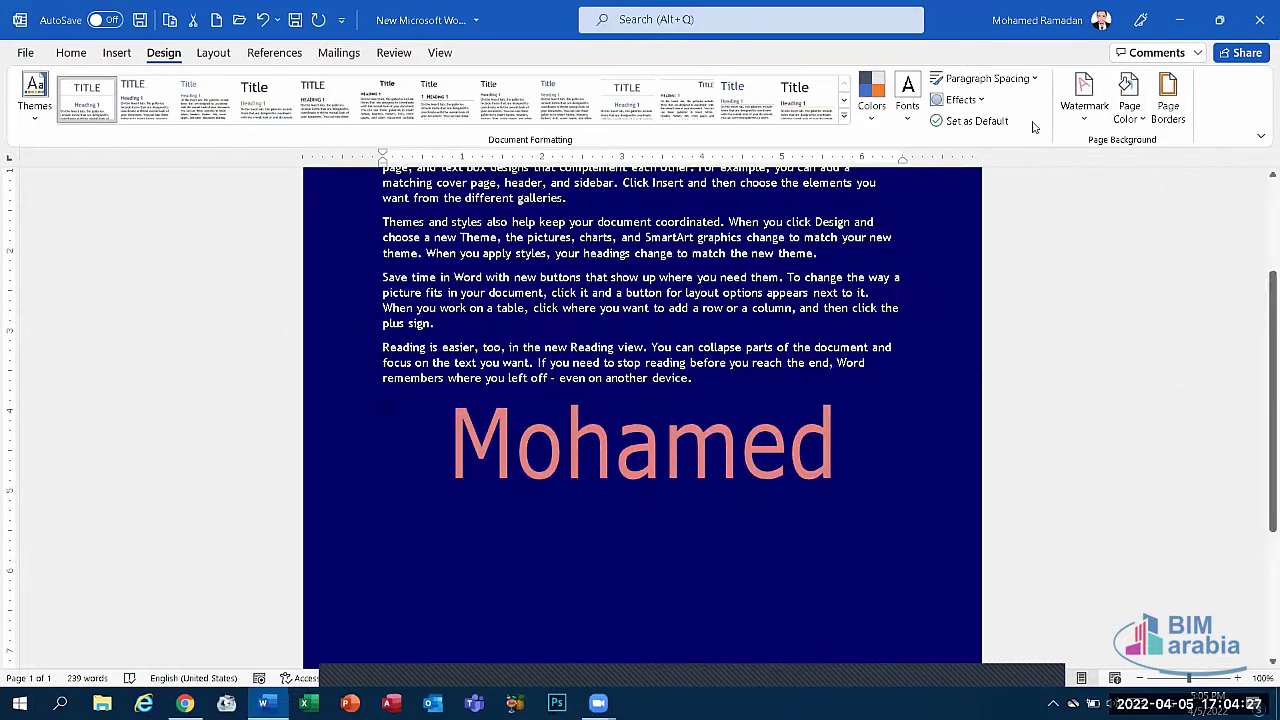
click(1145, 122)
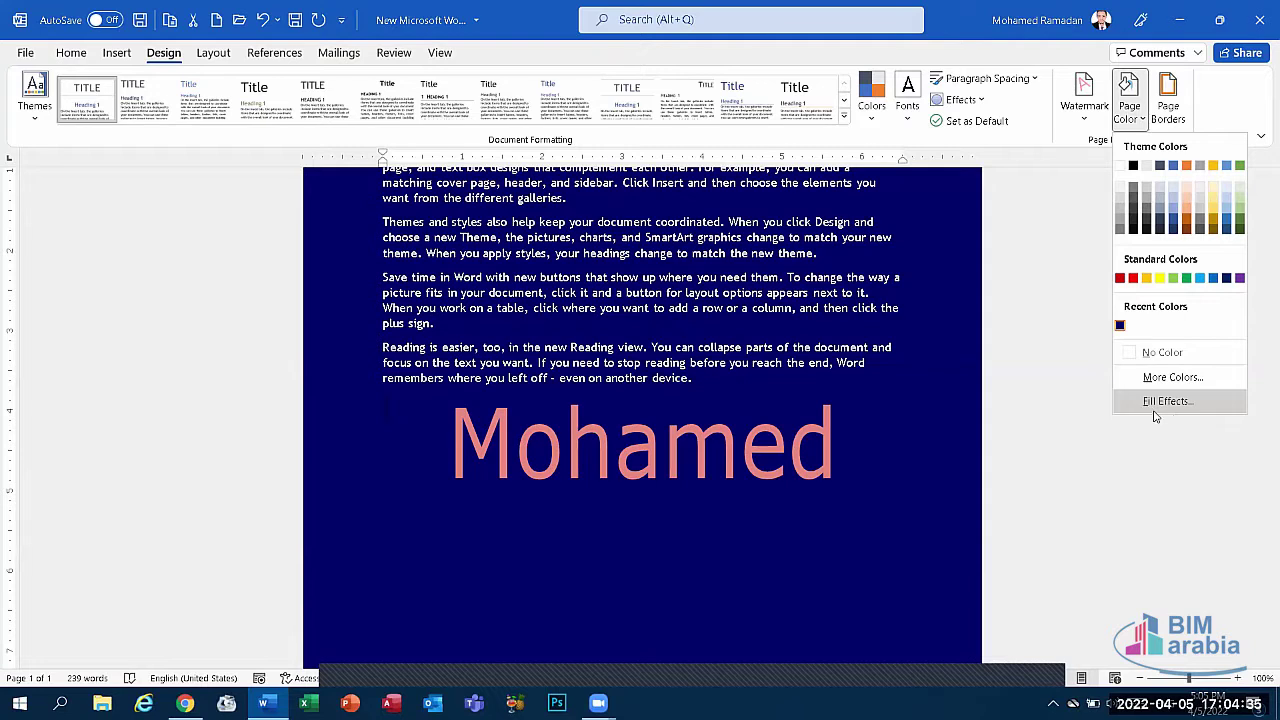
Step: Apply a one-colour gradient page background in a light cream colour
click(1155, 403)
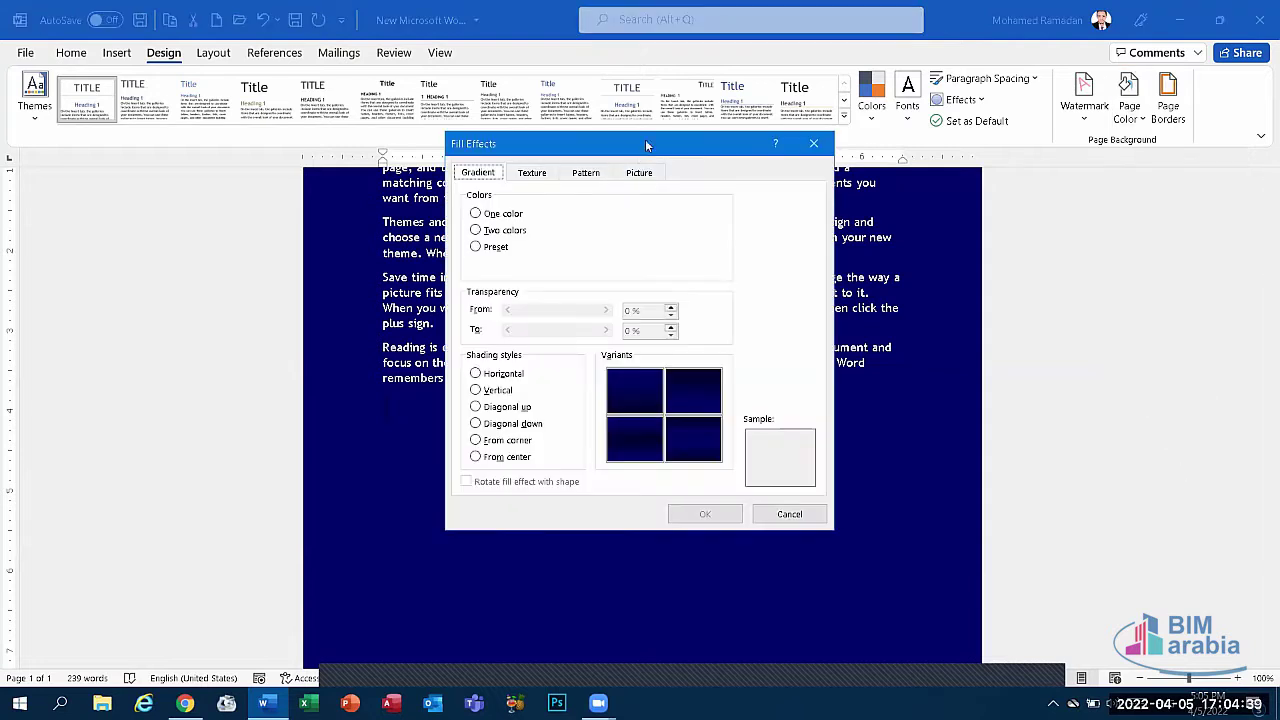
mouse_move(645, 145)
mouse_down()
mouse_move(1069, 83)
mouse_move(973, 132)
mouse_up()
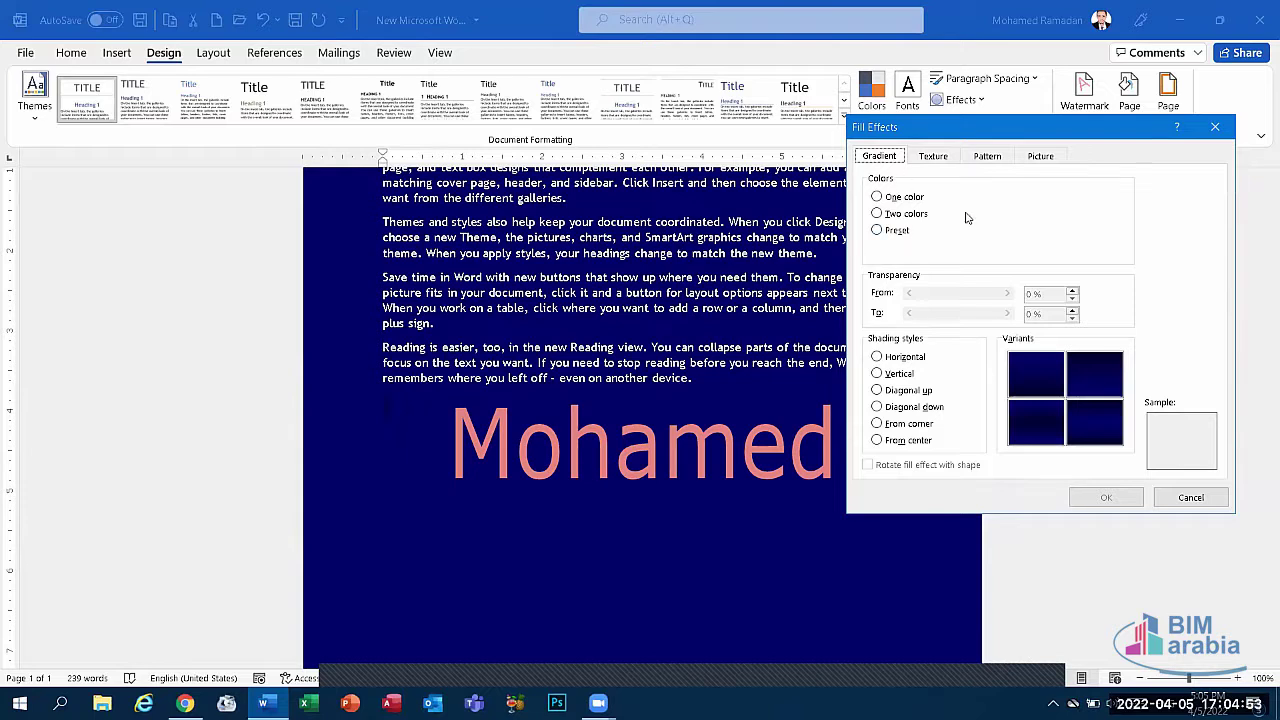
click(887, 199)
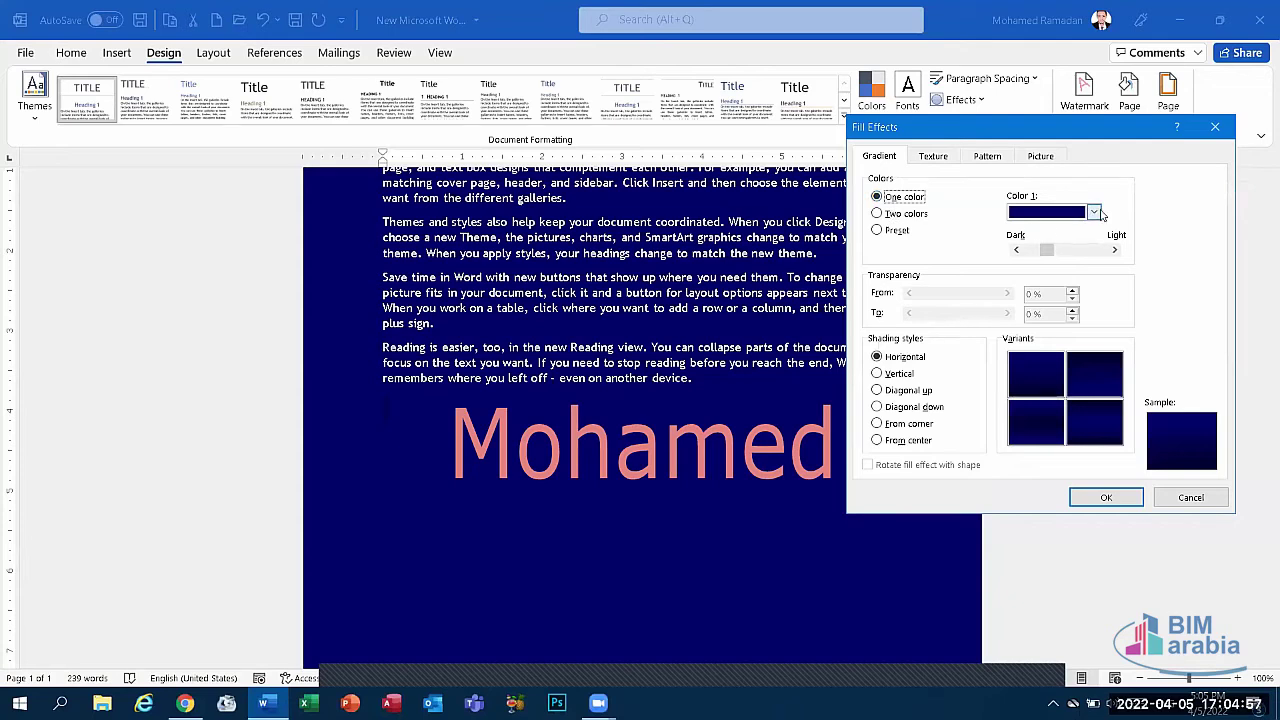
click(1094, 212)
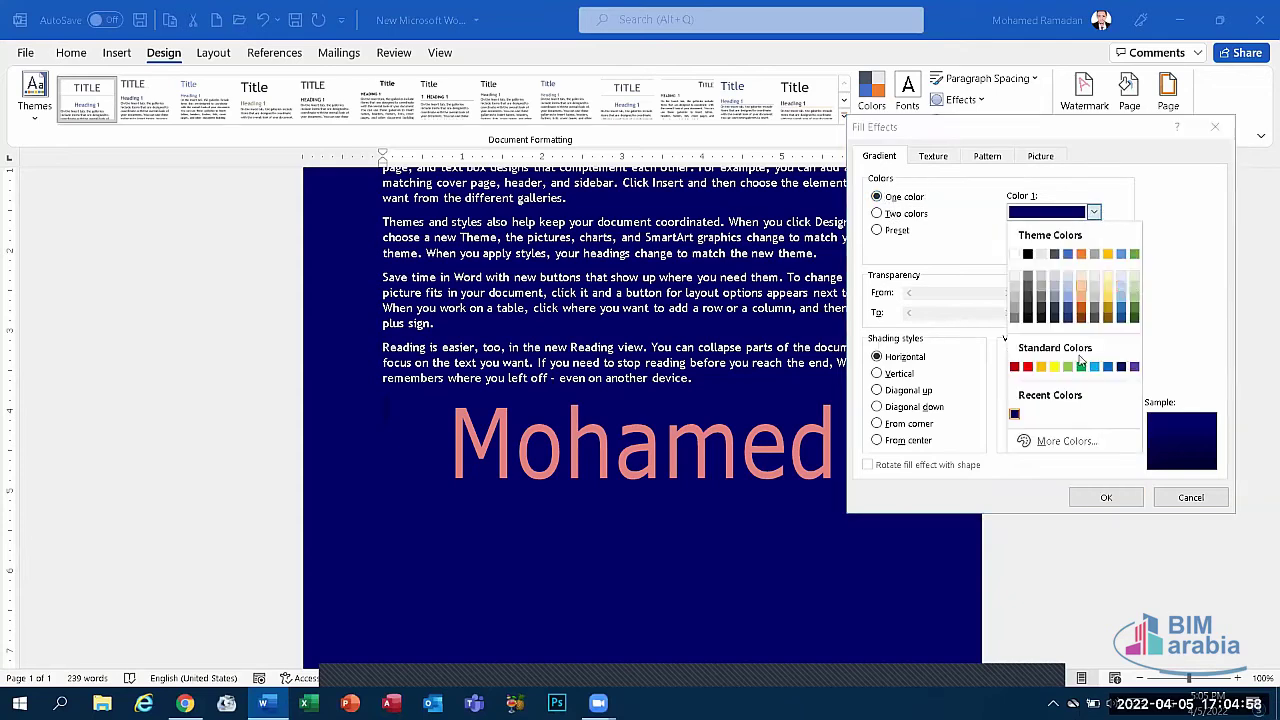
click(1108, 274)
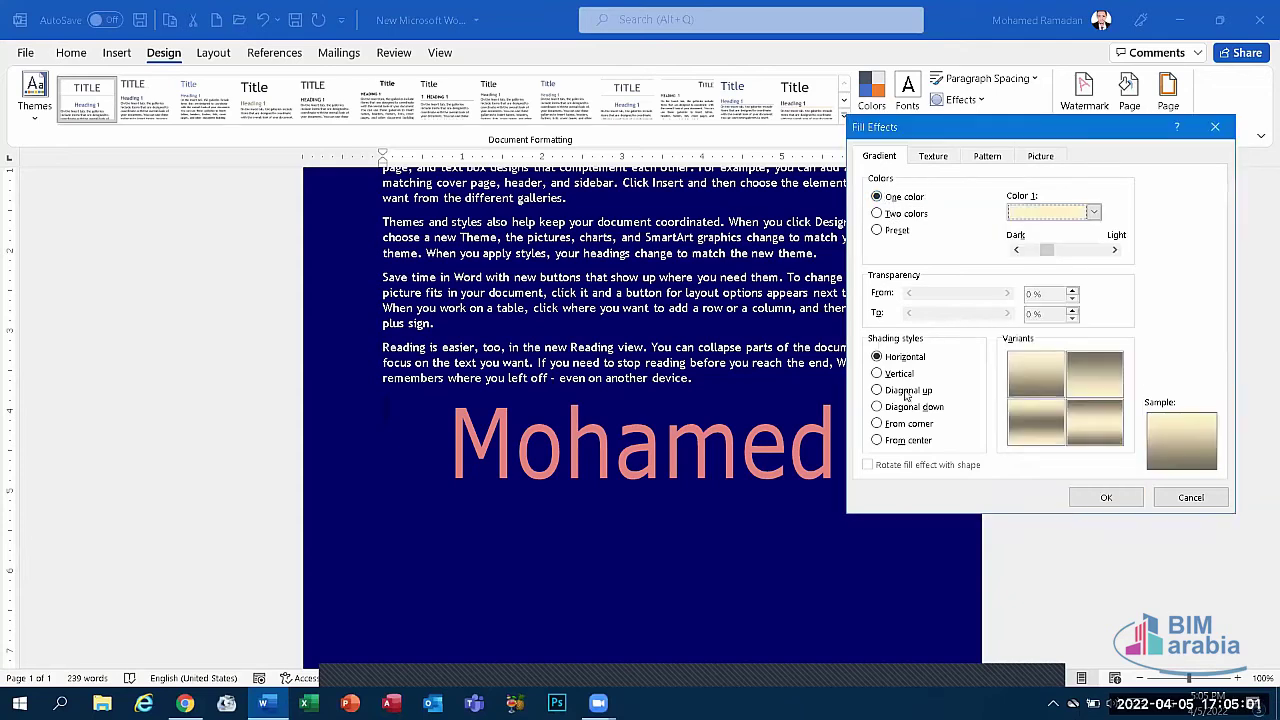
click(1112, 497)
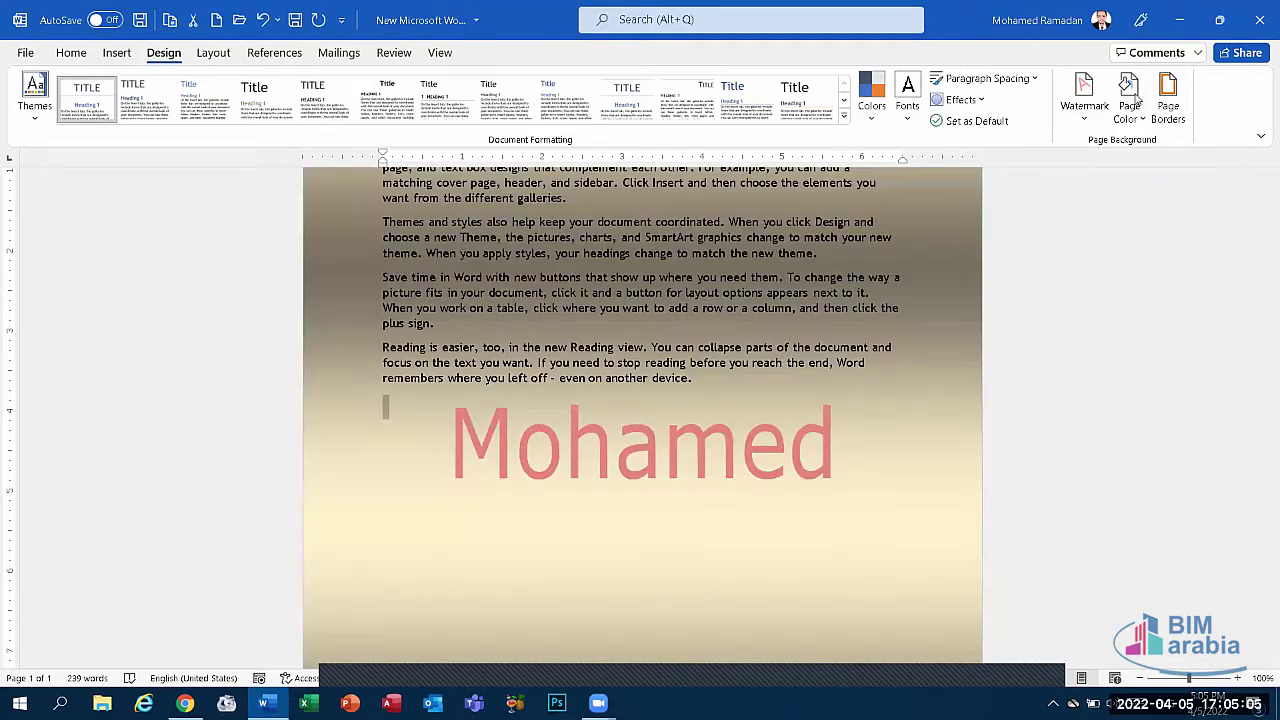
Step: Try the gradient shading styles and apply From center shading
click(1134, 98)
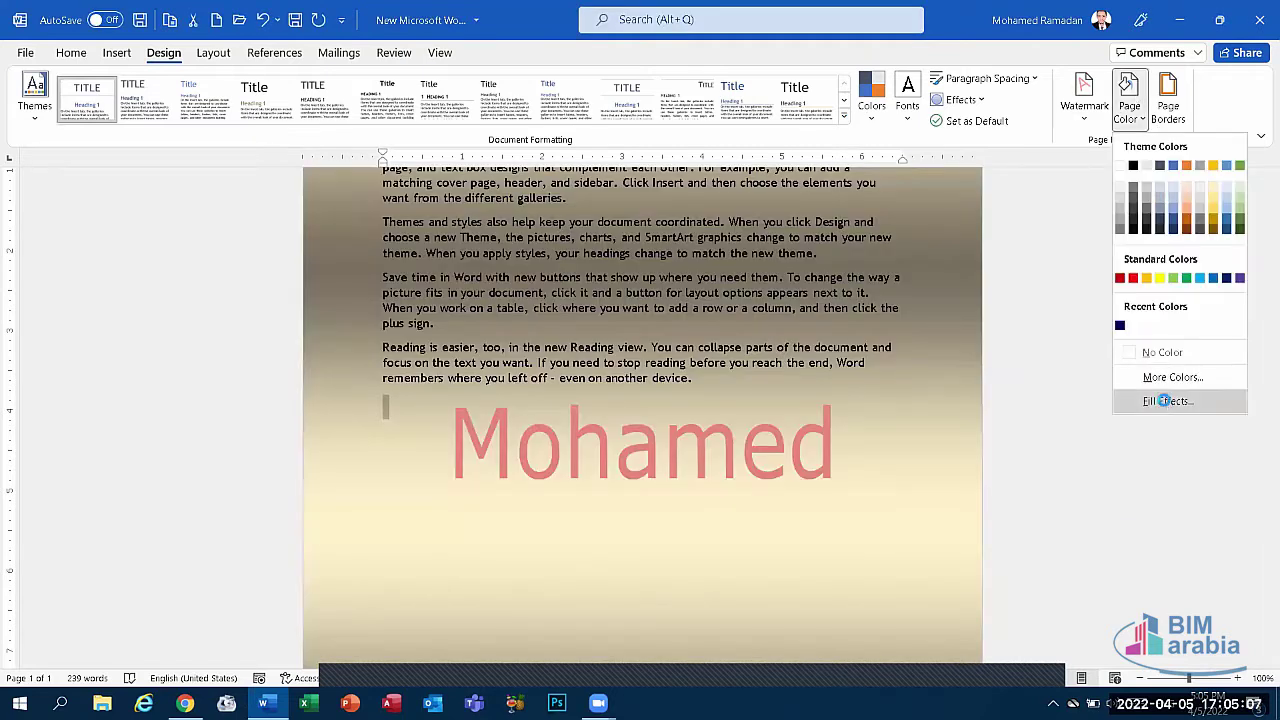
click(1165, 400)
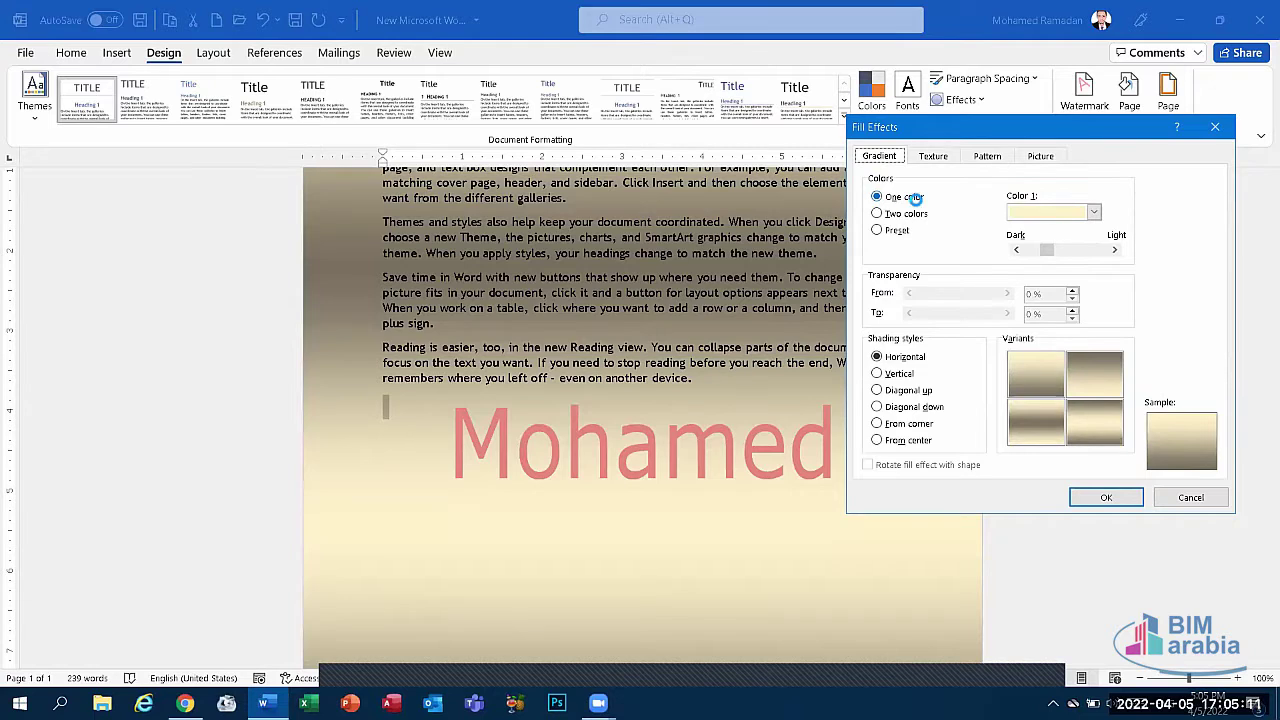
click(1043, 208)
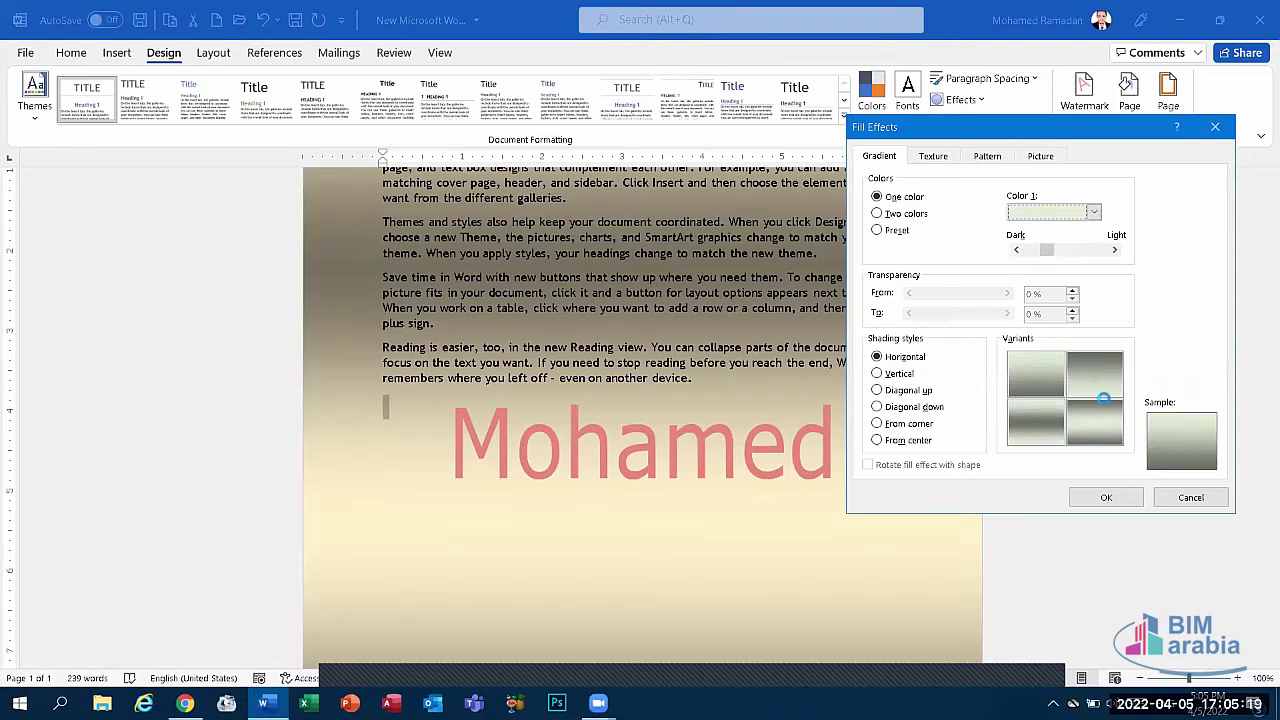
click(898, 373)
click(905, 390)
click(899, 407)
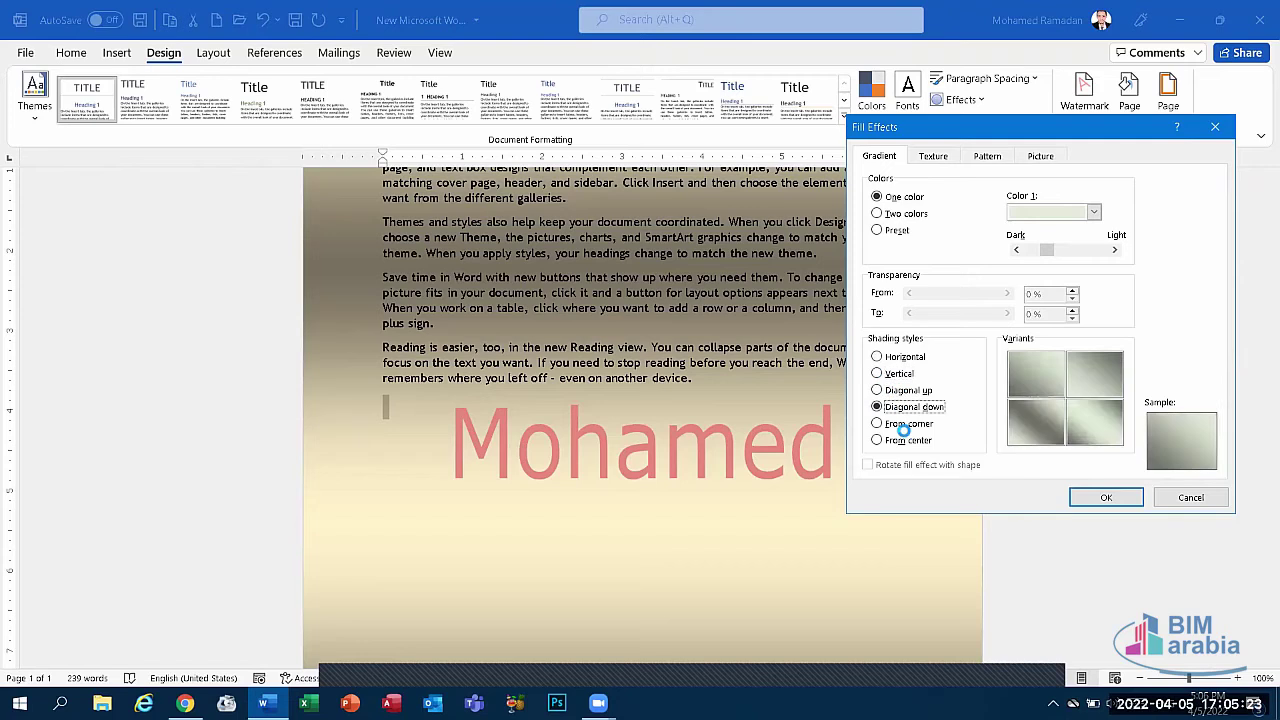
click(903, 424)
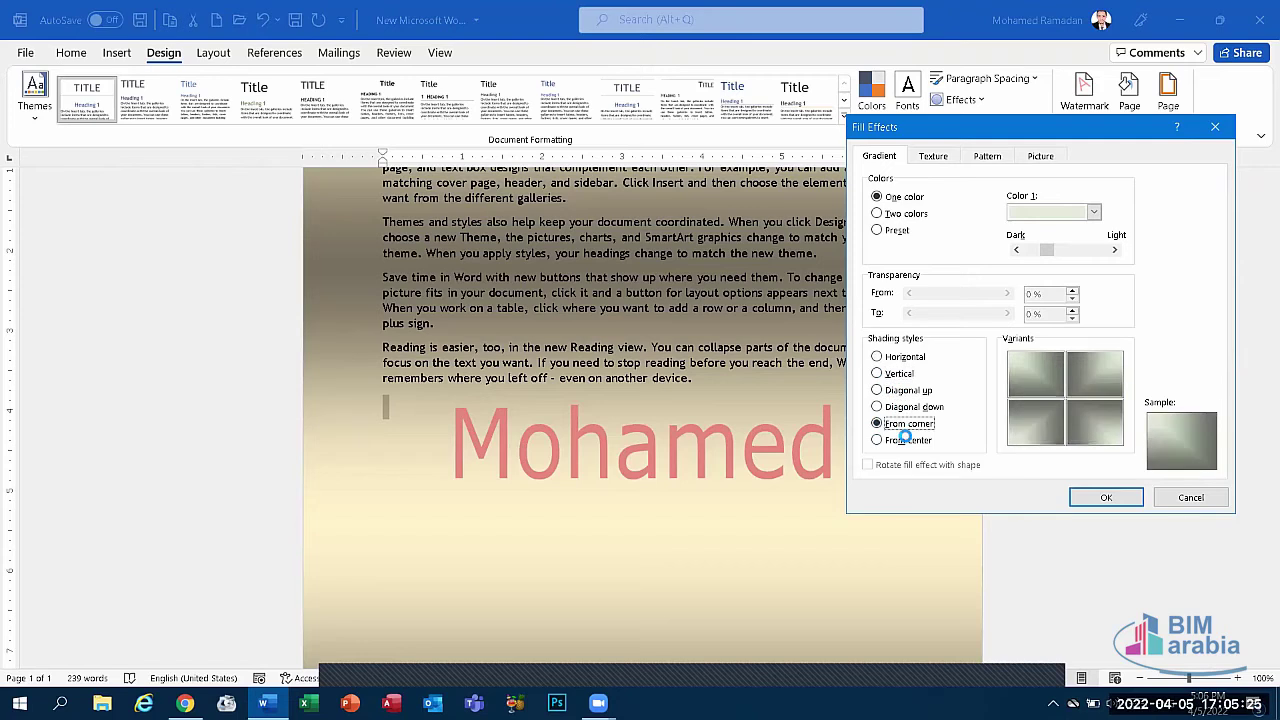
click(905, 438)
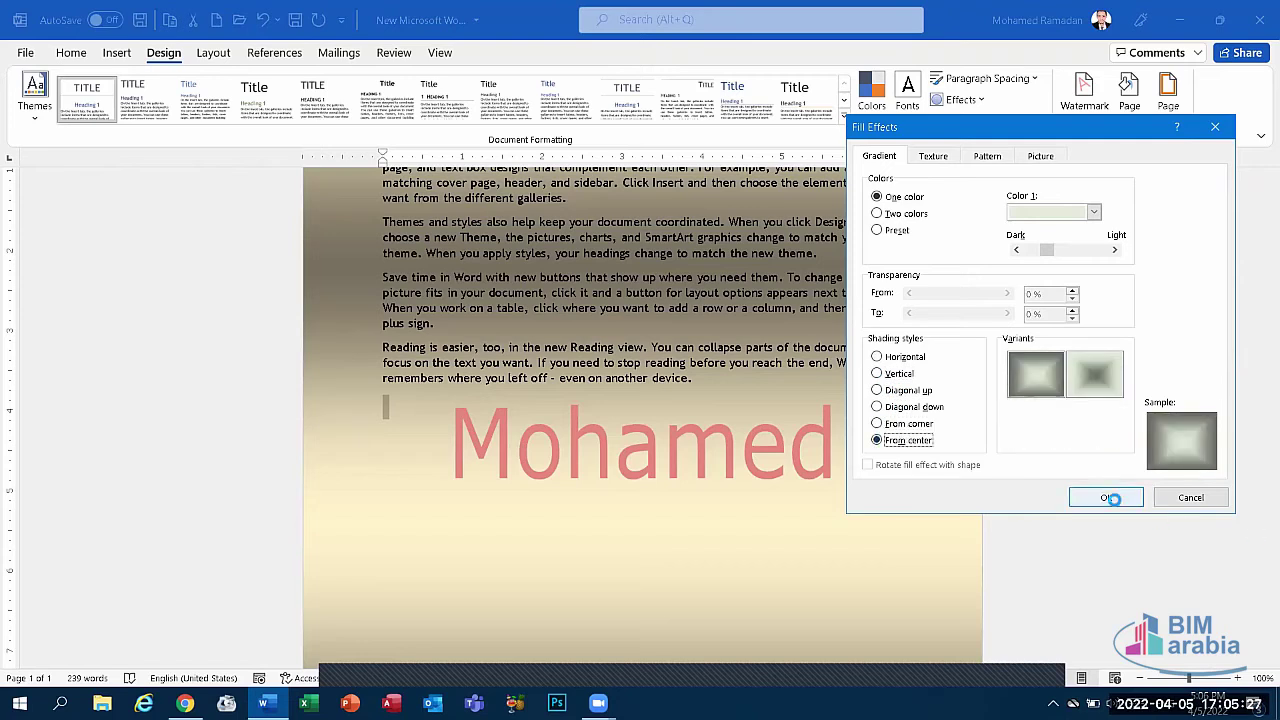
click(1108, 498)
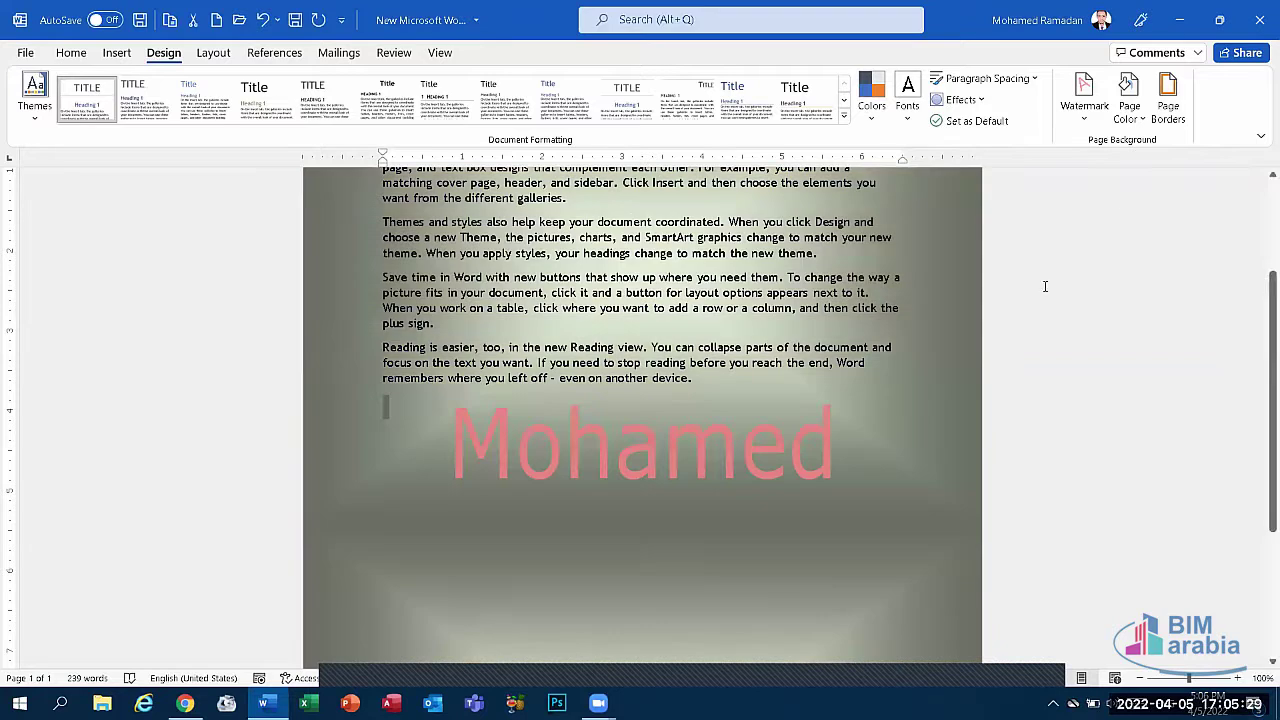
Step: Check Page Borders without changes, then return to Fill Effects
click(1165, 105)
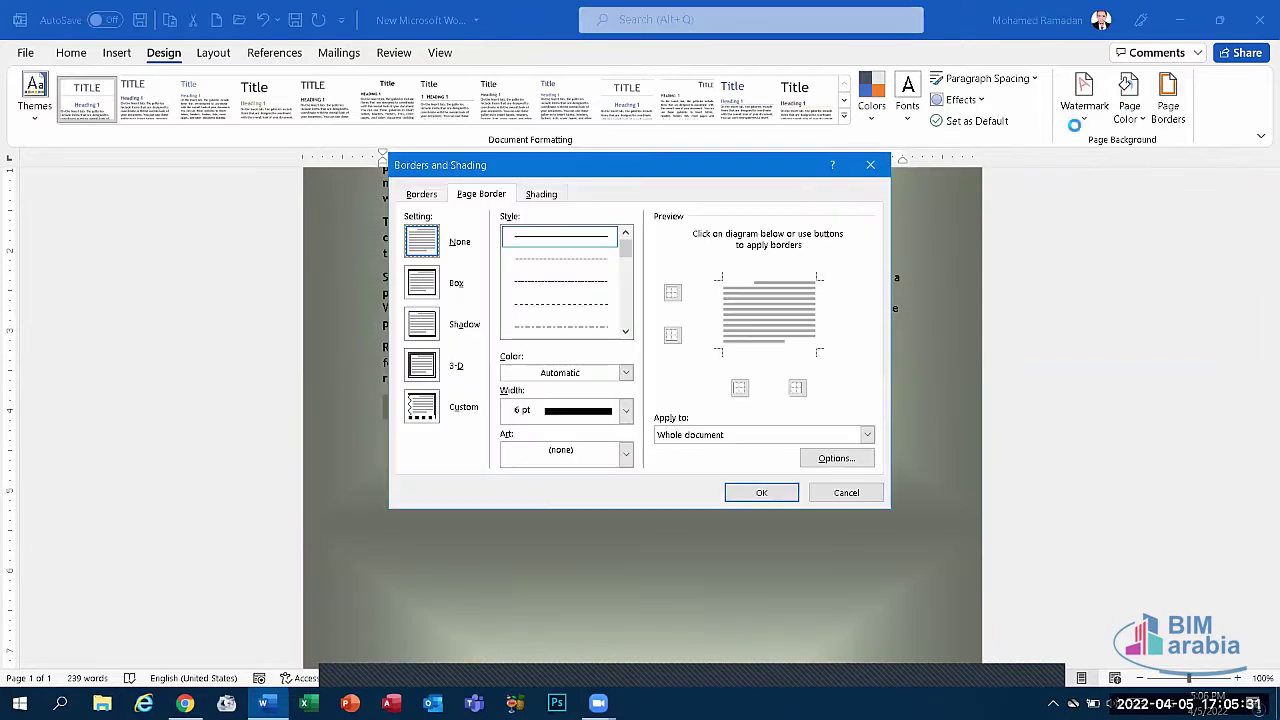
click(878, 165)
click(1129, 105)
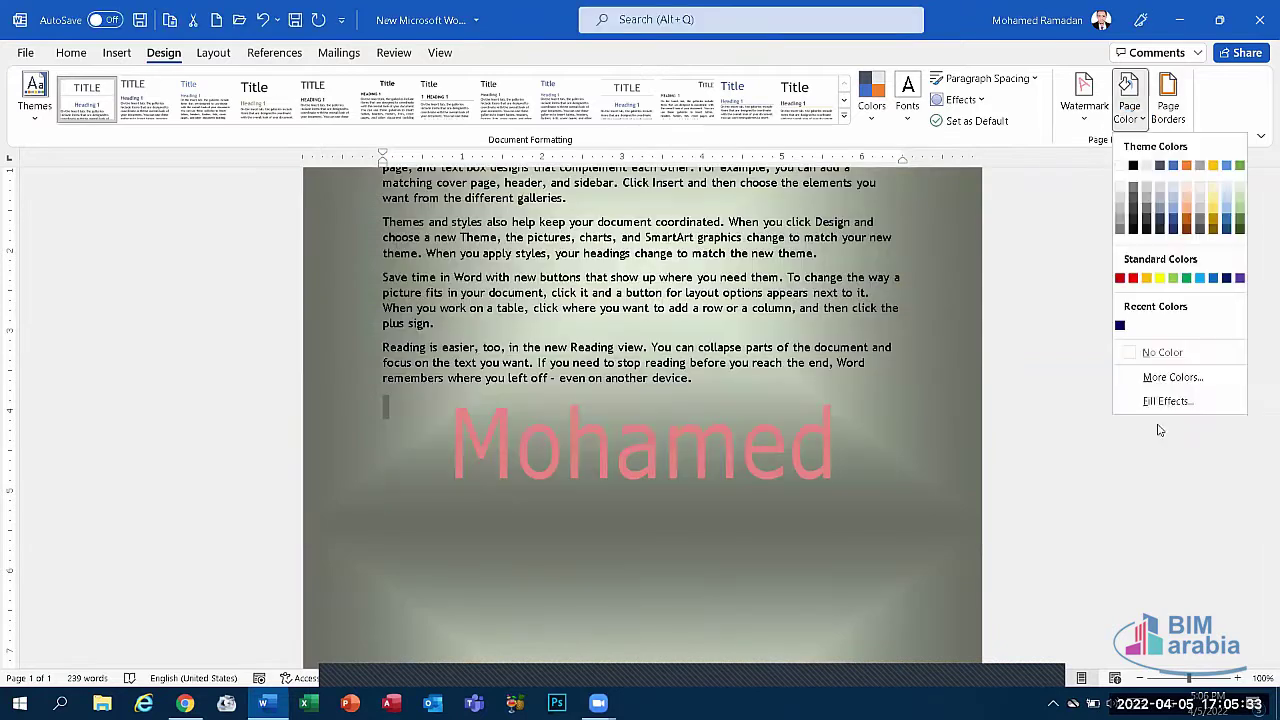
click(1145, 404)
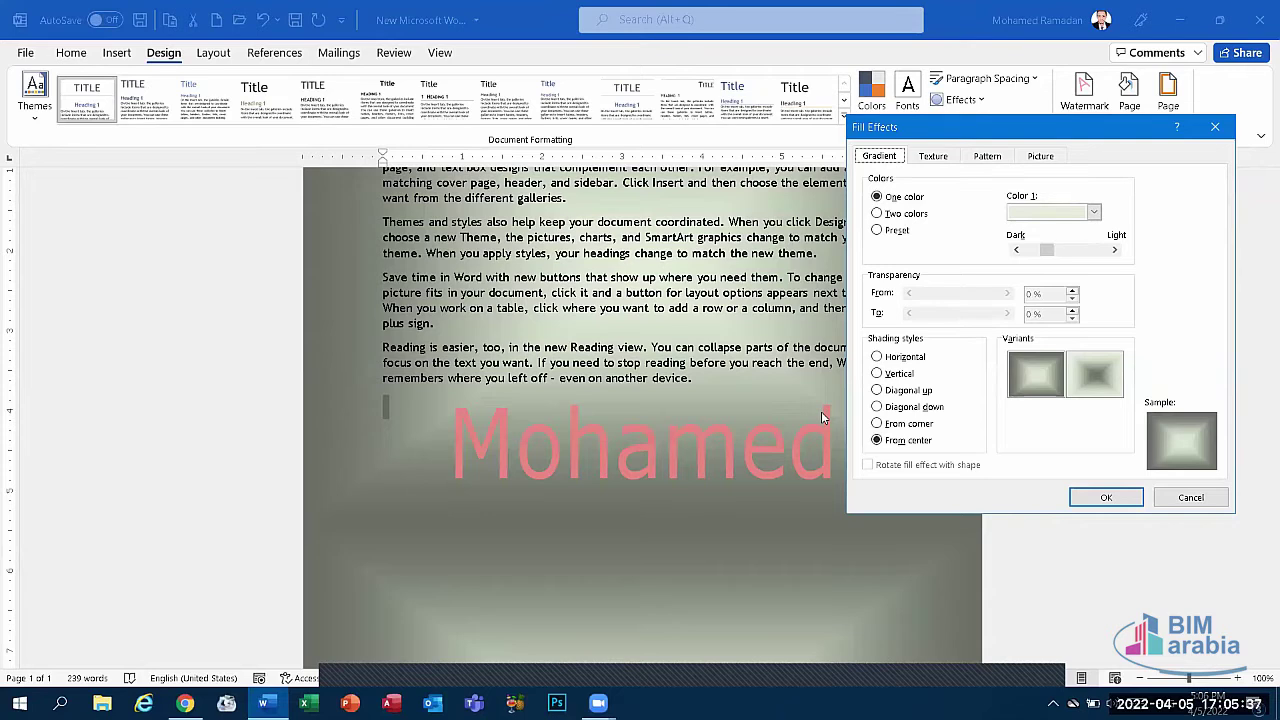
Step: Switch to a Two colors gradient with gold as Color 2 and apply it
click(890, 214)
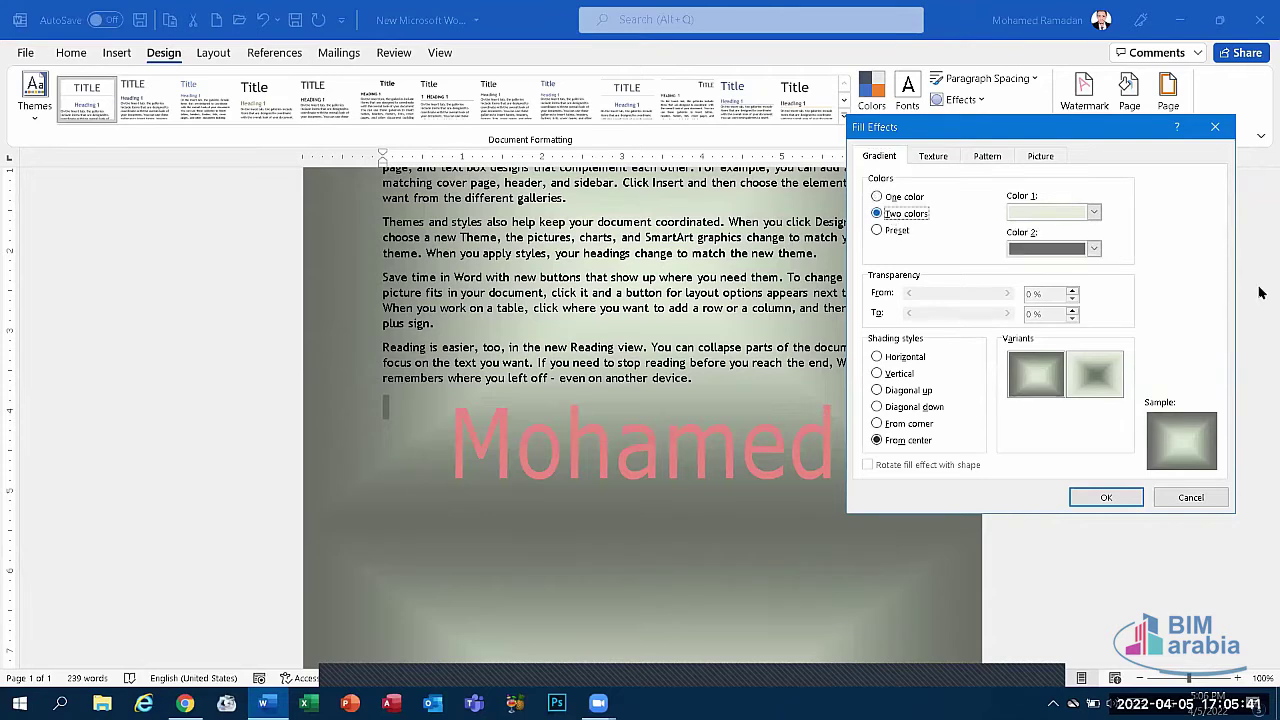
click(1094, 250)
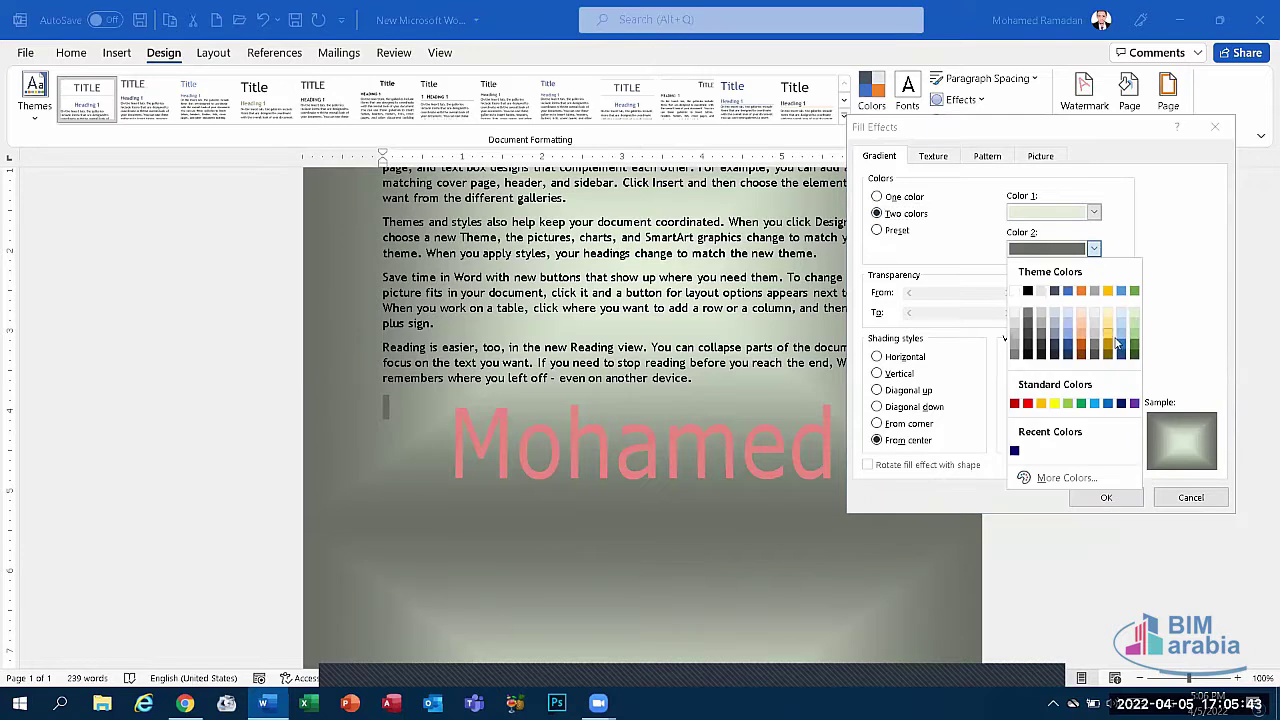
click(1112, 297)
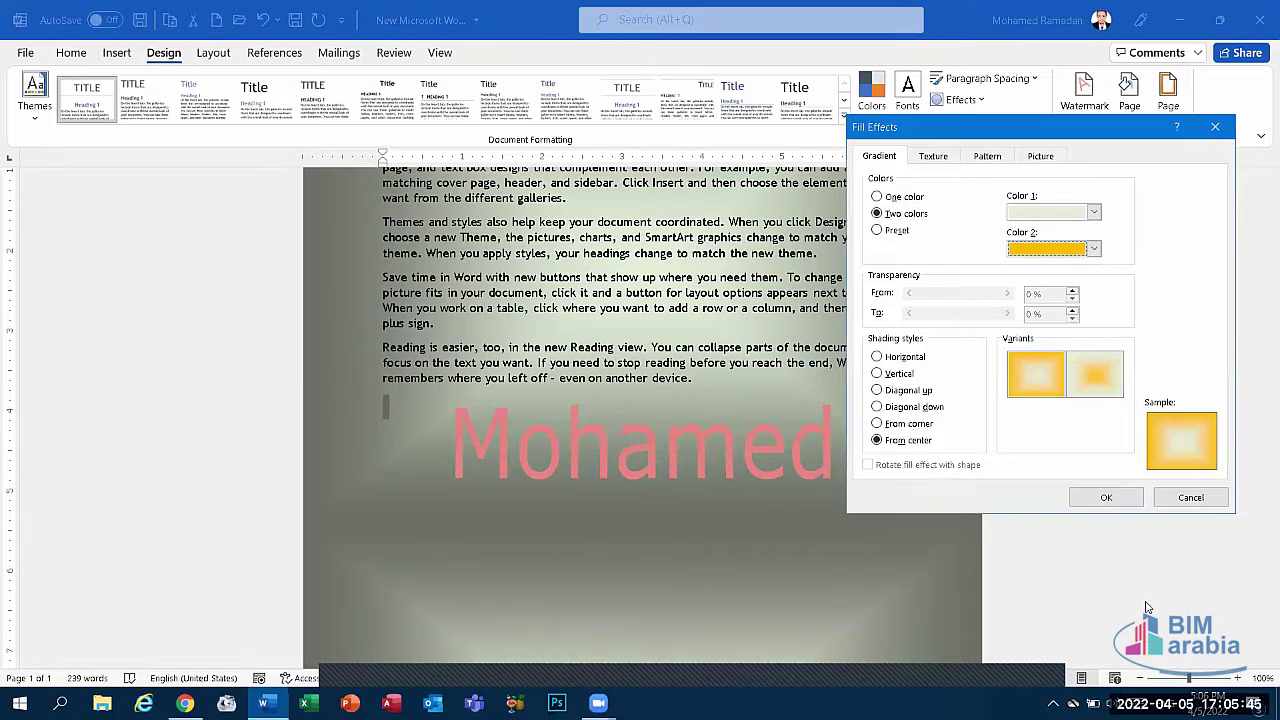
click(1100, 497)
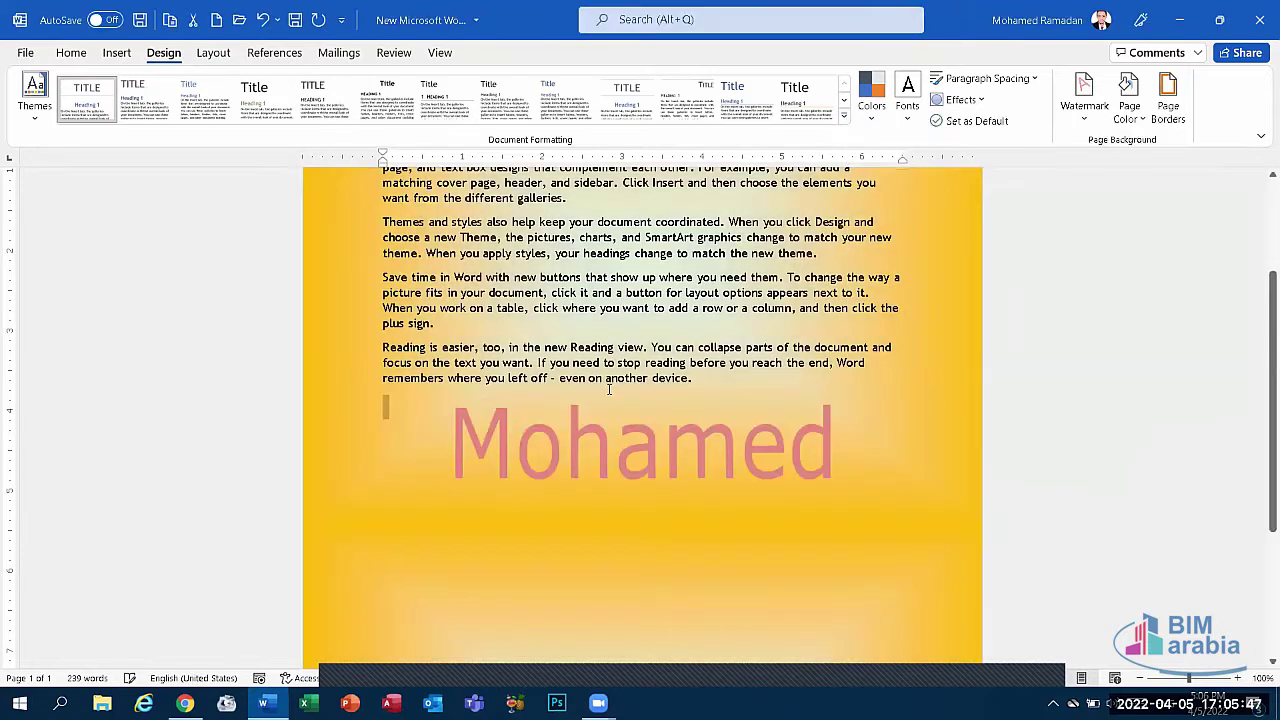
click(1130, 110)
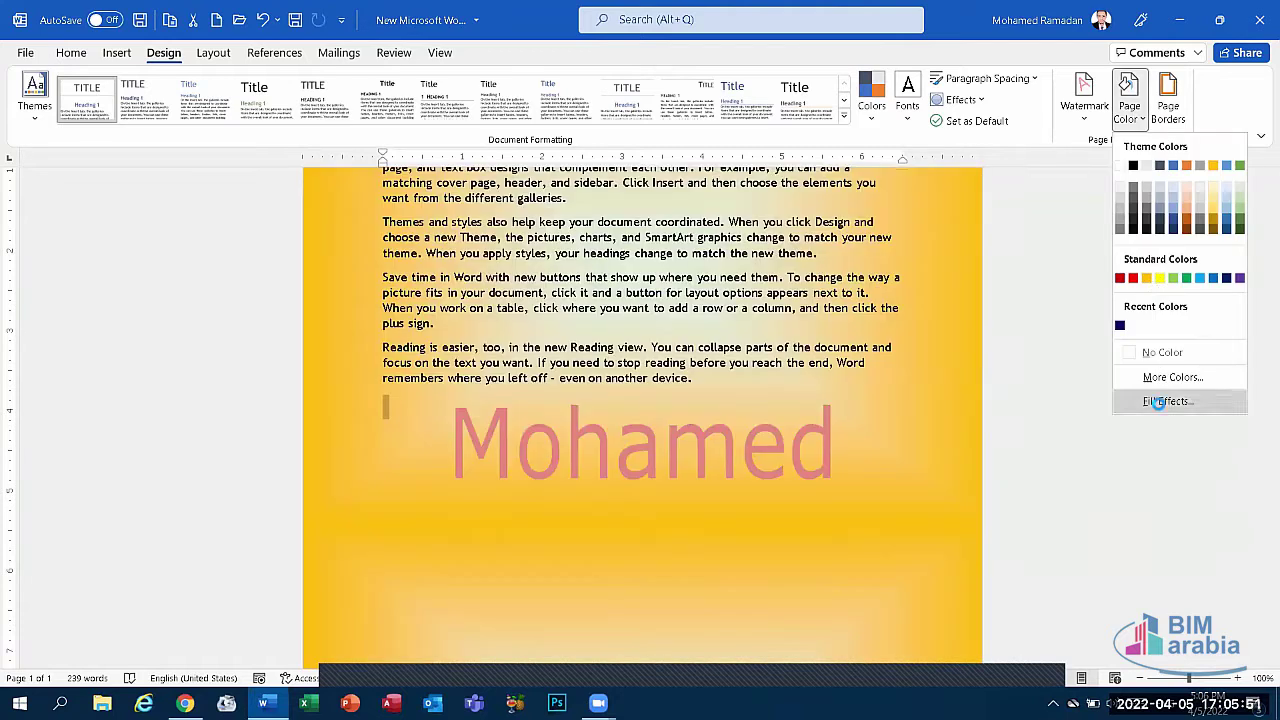
click(1165, 401)
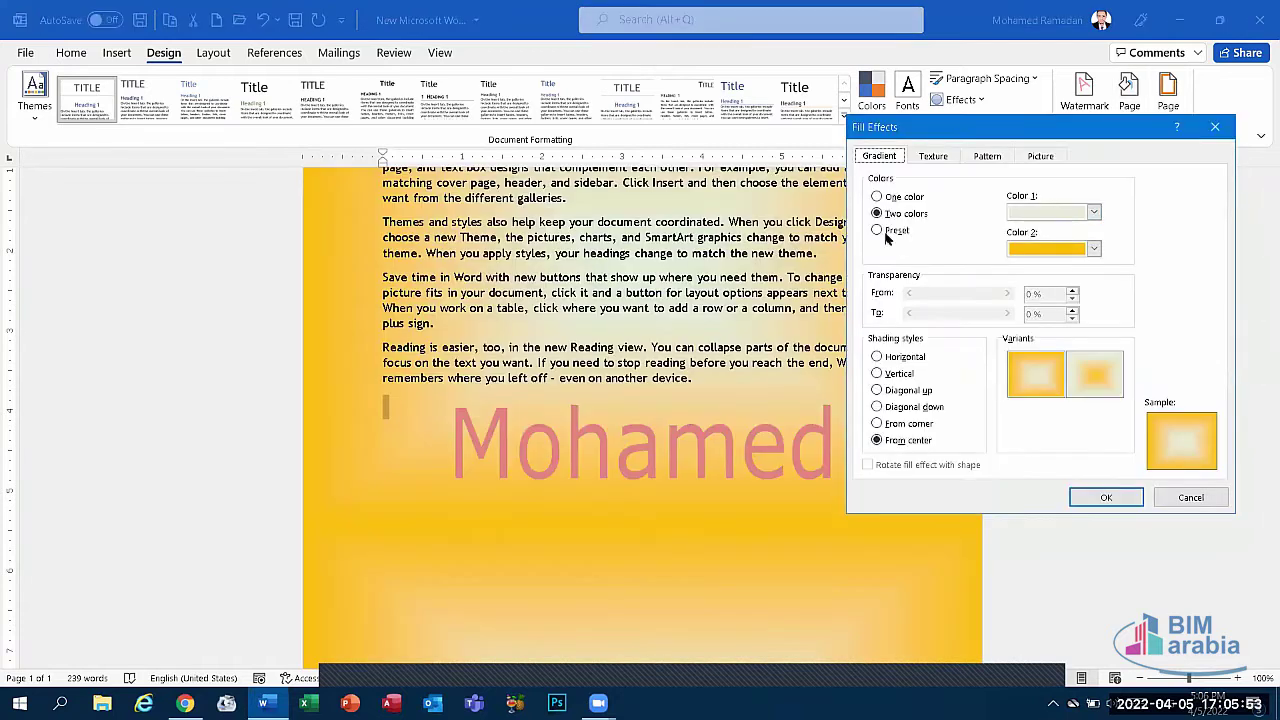
Step: Try the Daybreak, Peacock and Rainbow presets, then apply the Parchment preset gradient
click(886, 236)
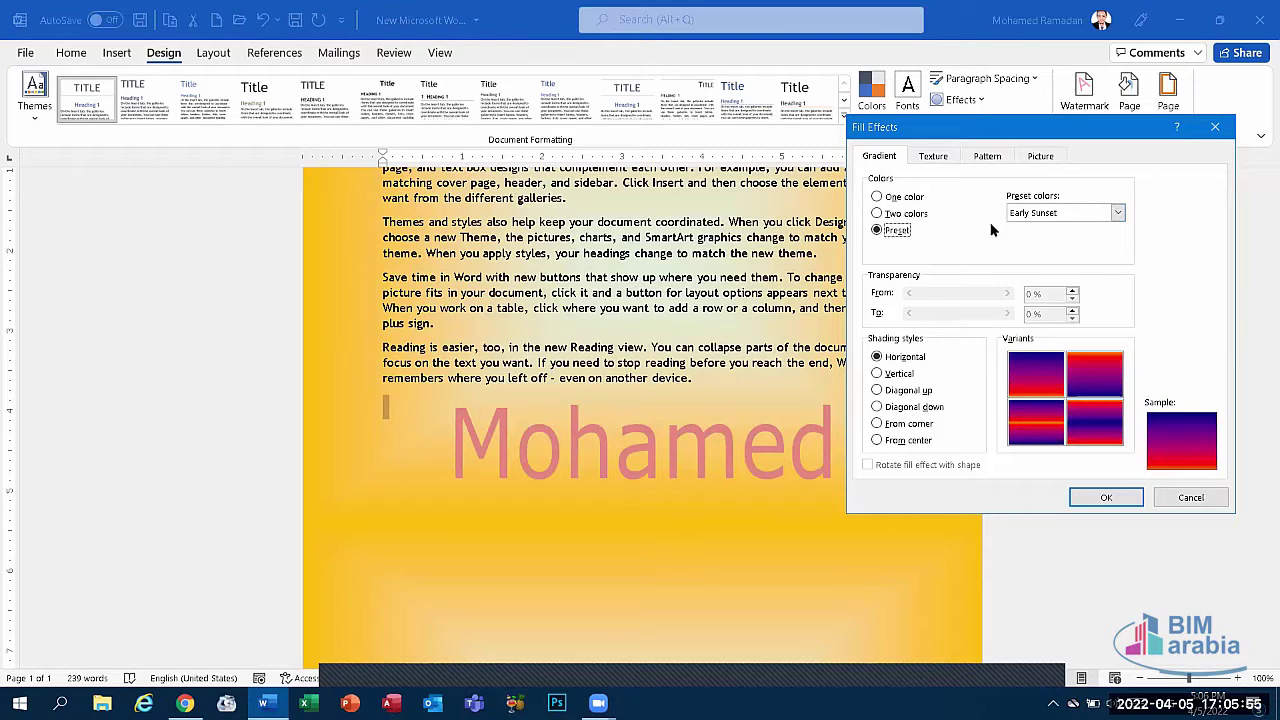
click(1083, 213)
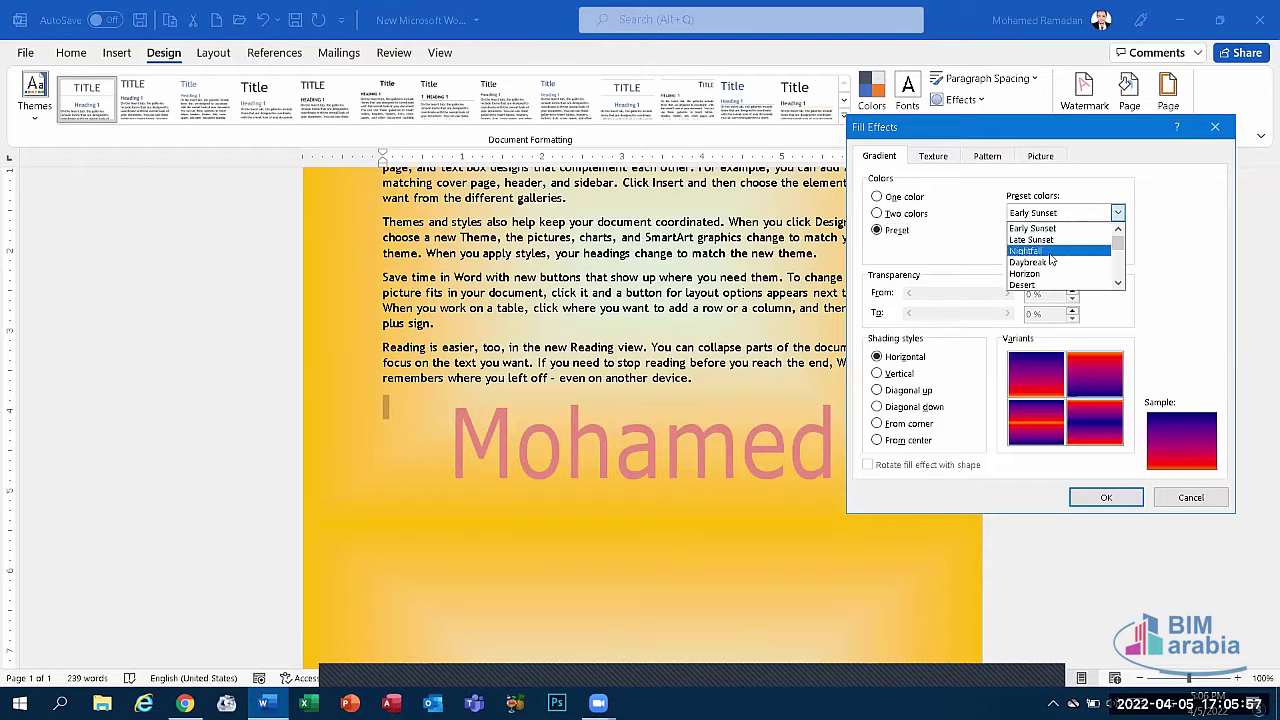
click(1052, 261)
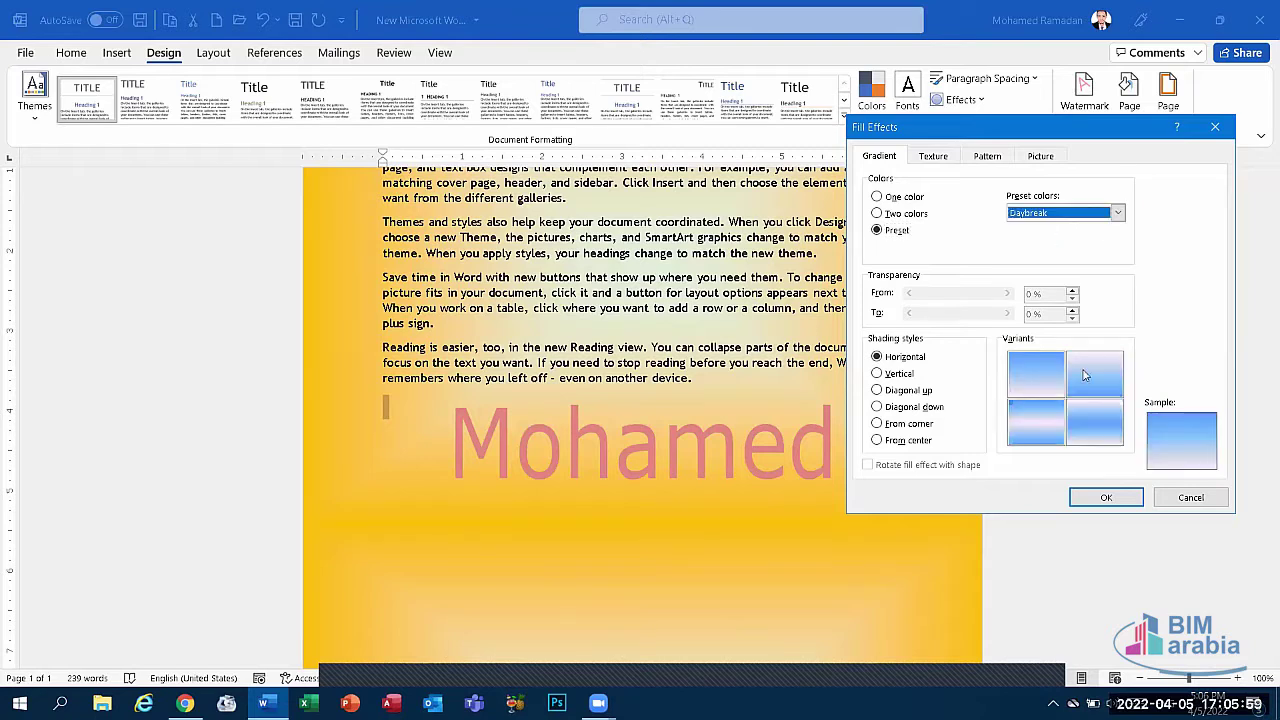
click(1118, 213)
click(1040, 266)
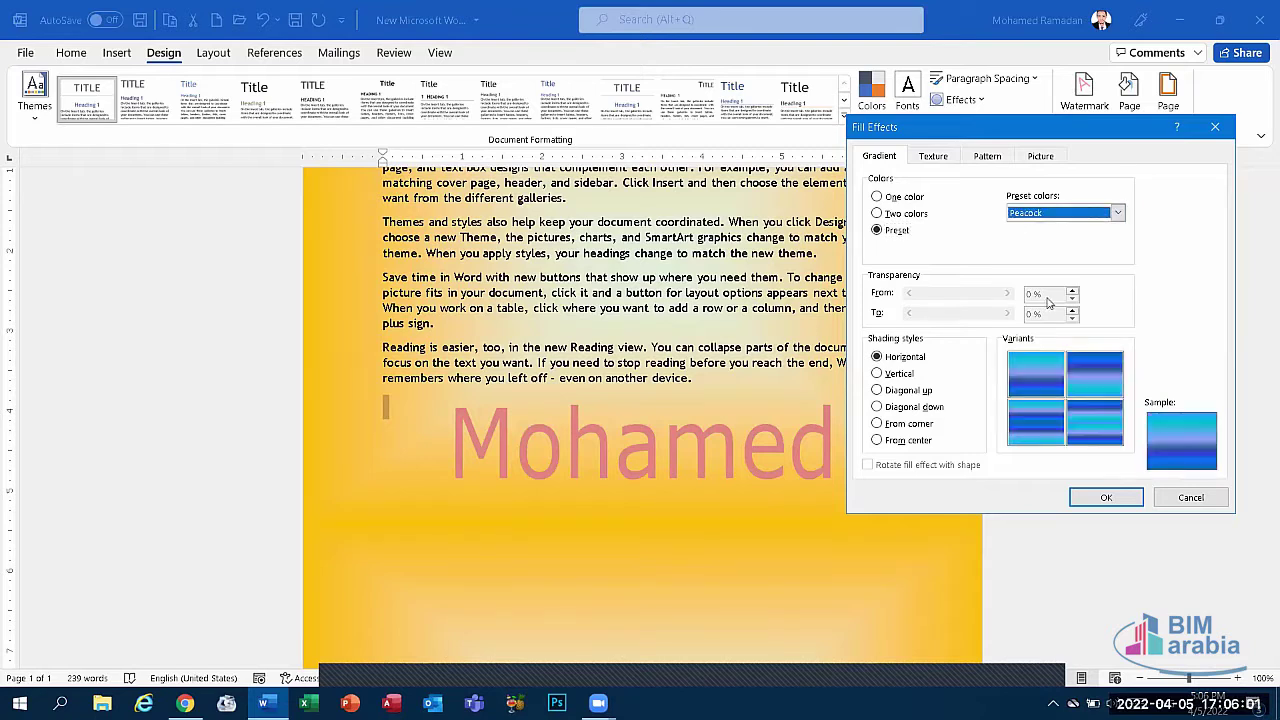
click(1118, 213)
click(1073, 281)
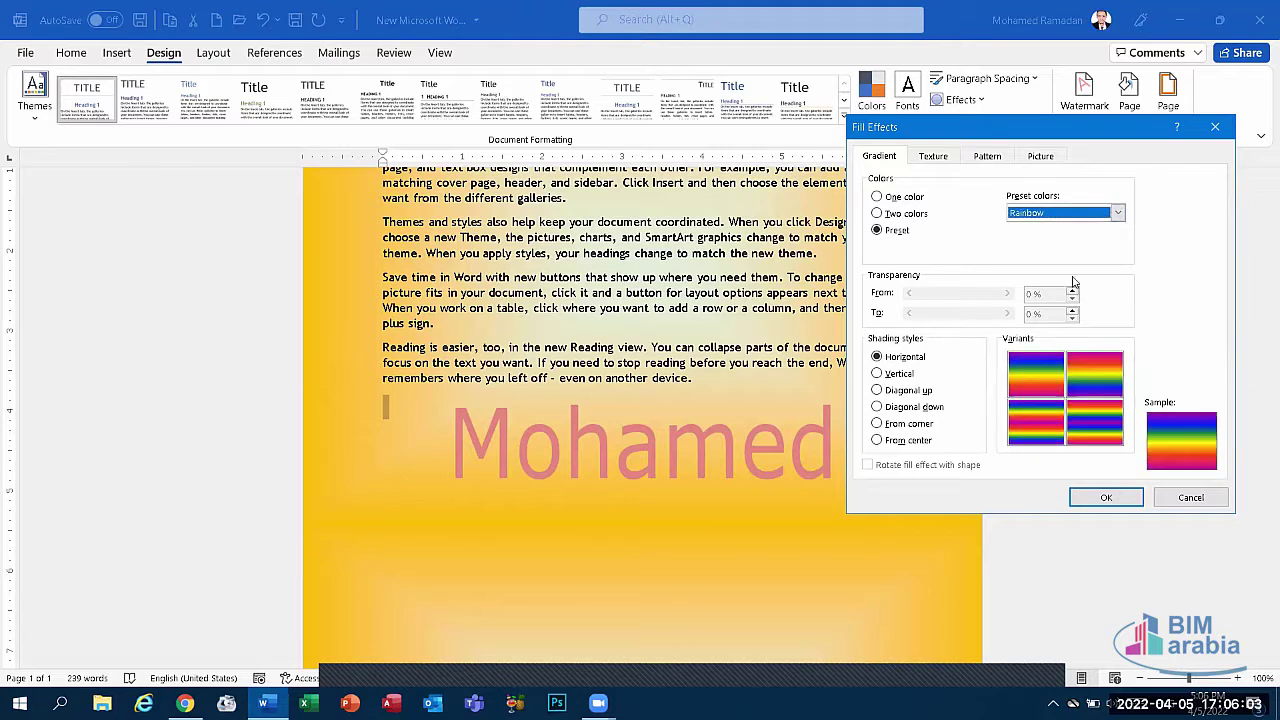
click(1116, 213)
click(1070, 250)
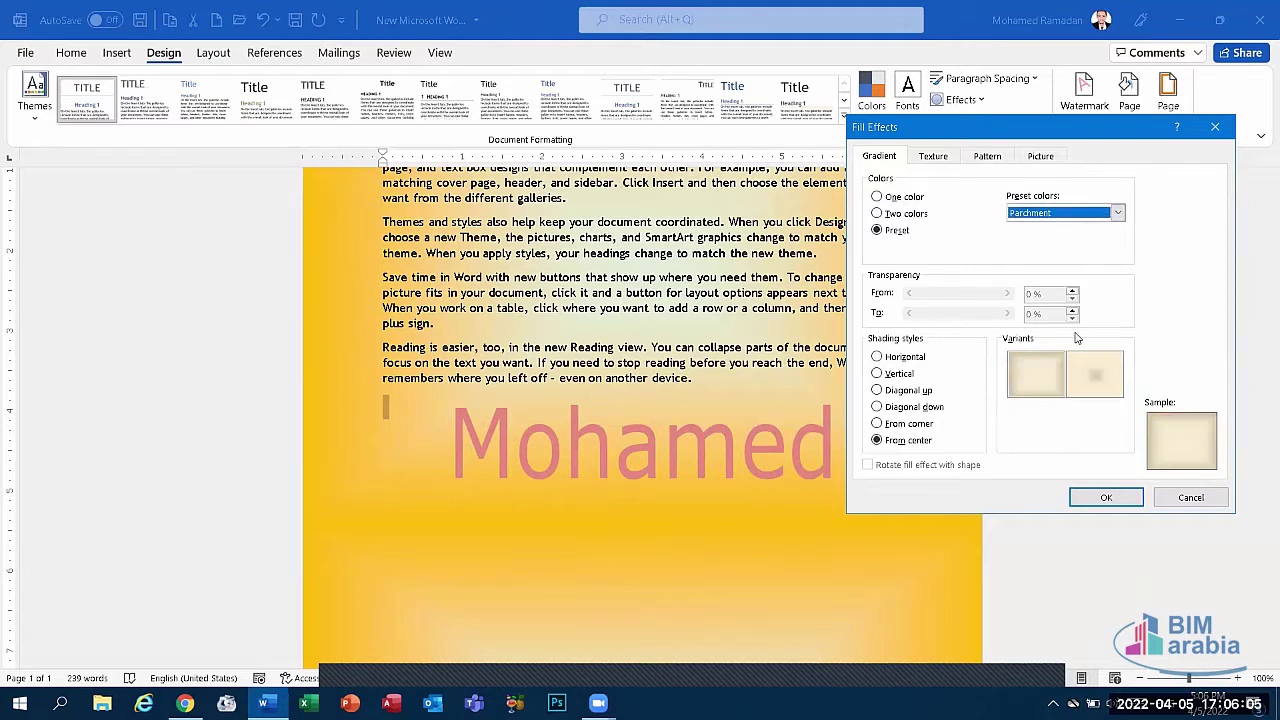
click(1106, 497)
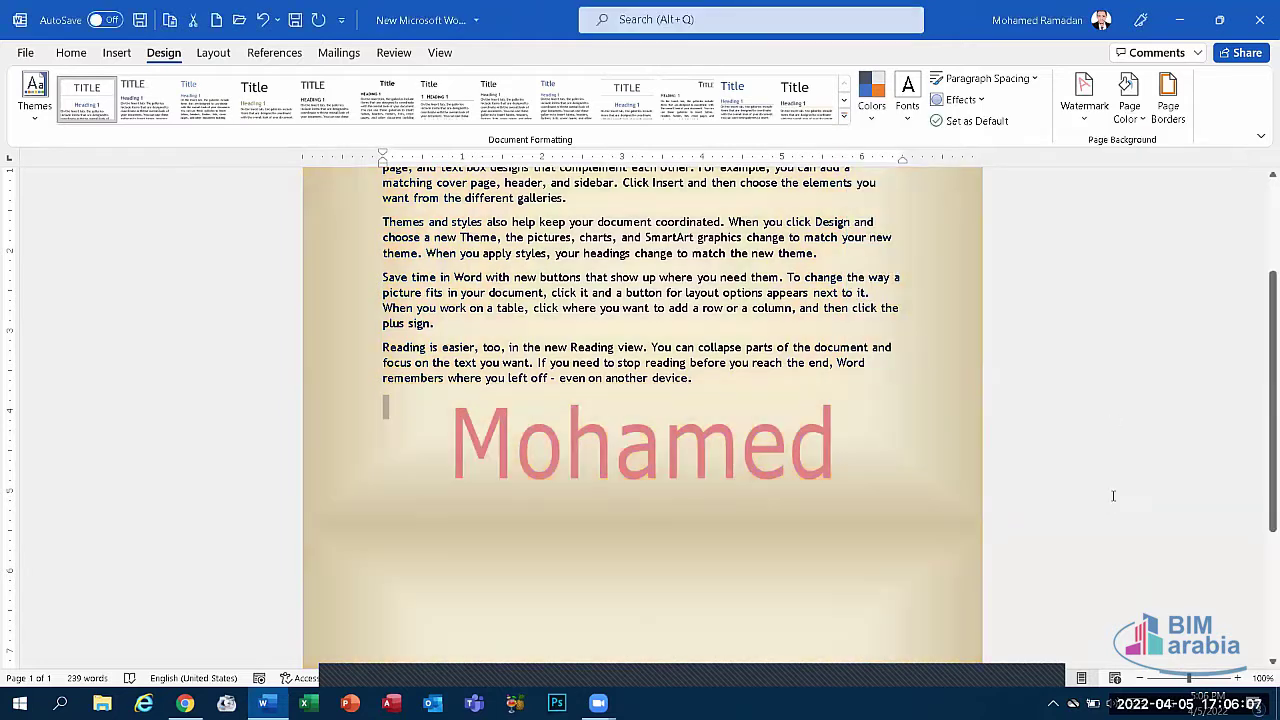
click(1150, 112)
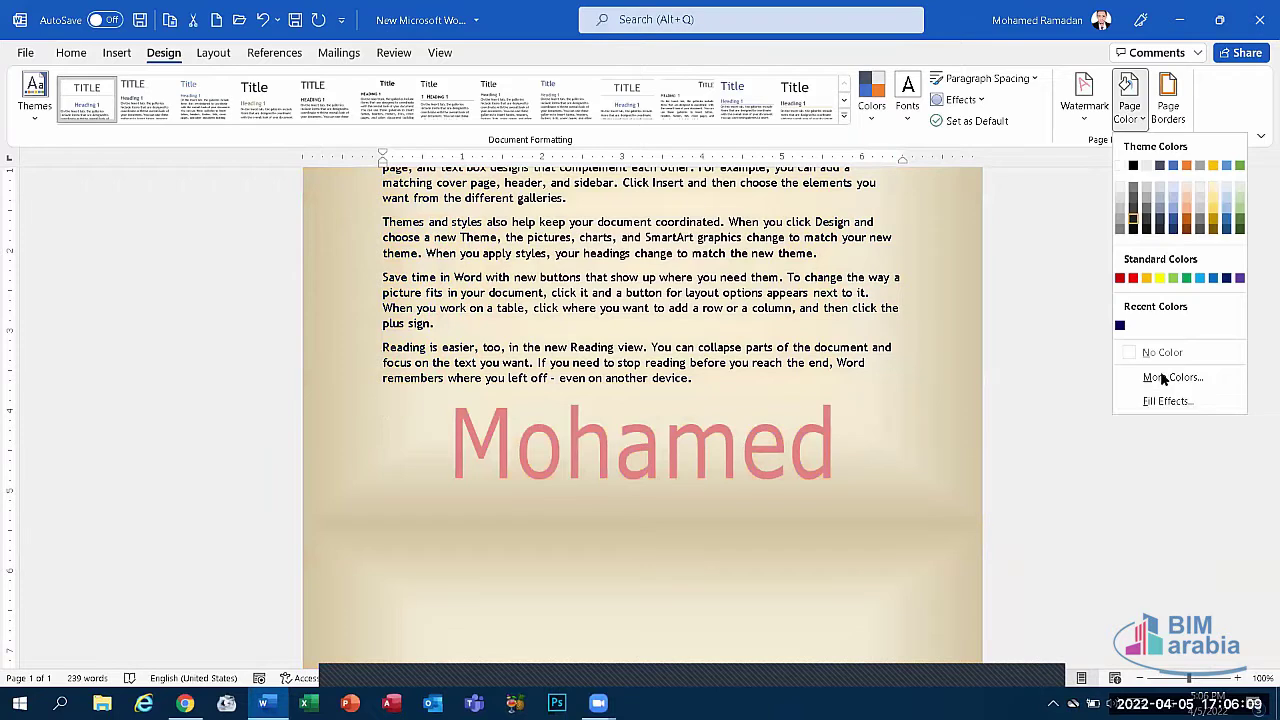
click(1166, 403)
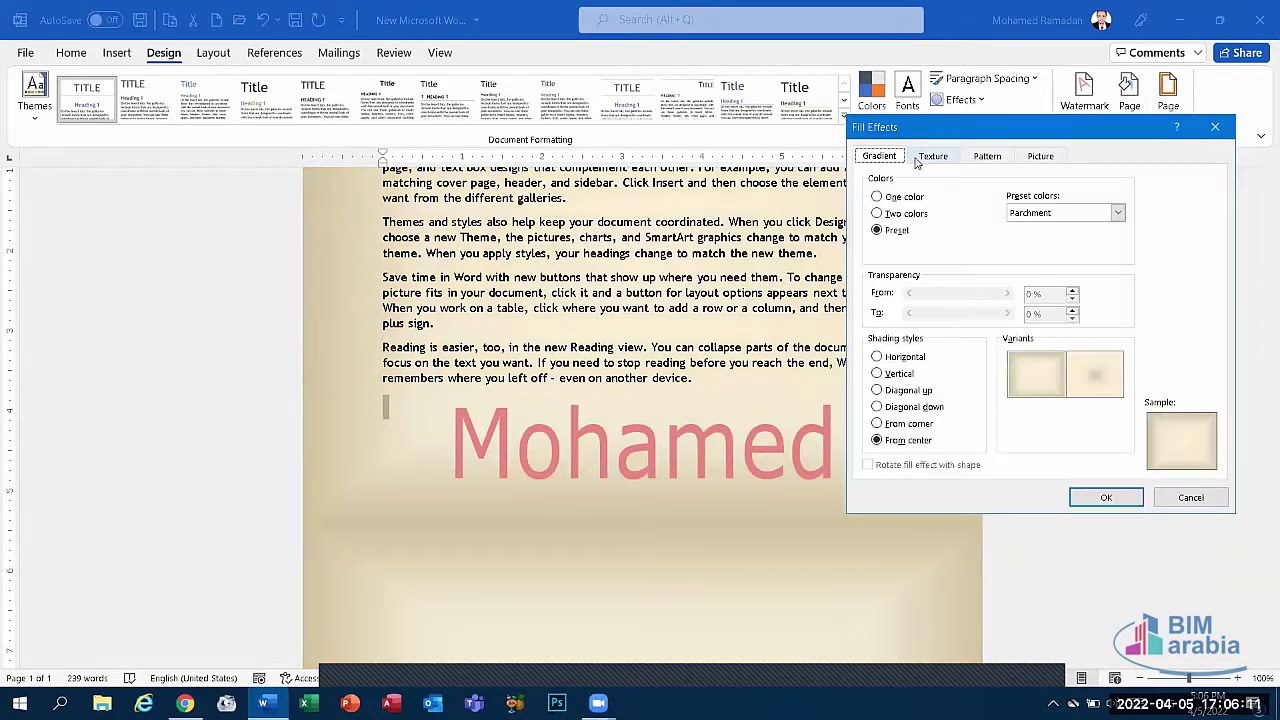
Step: Compare White marble and Granite textures, then apply Fish fossil to the page
click(930, 158)
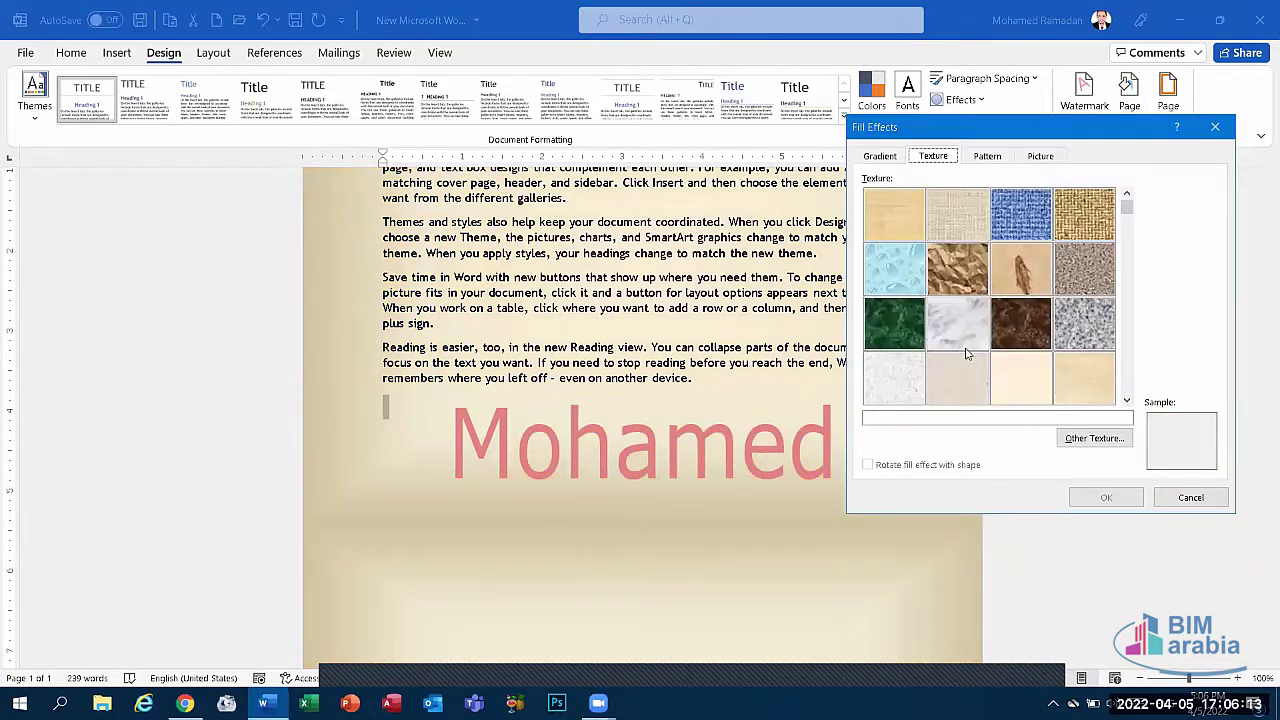
click(965, 345)
click(1064, 304)
click(1015, 252)
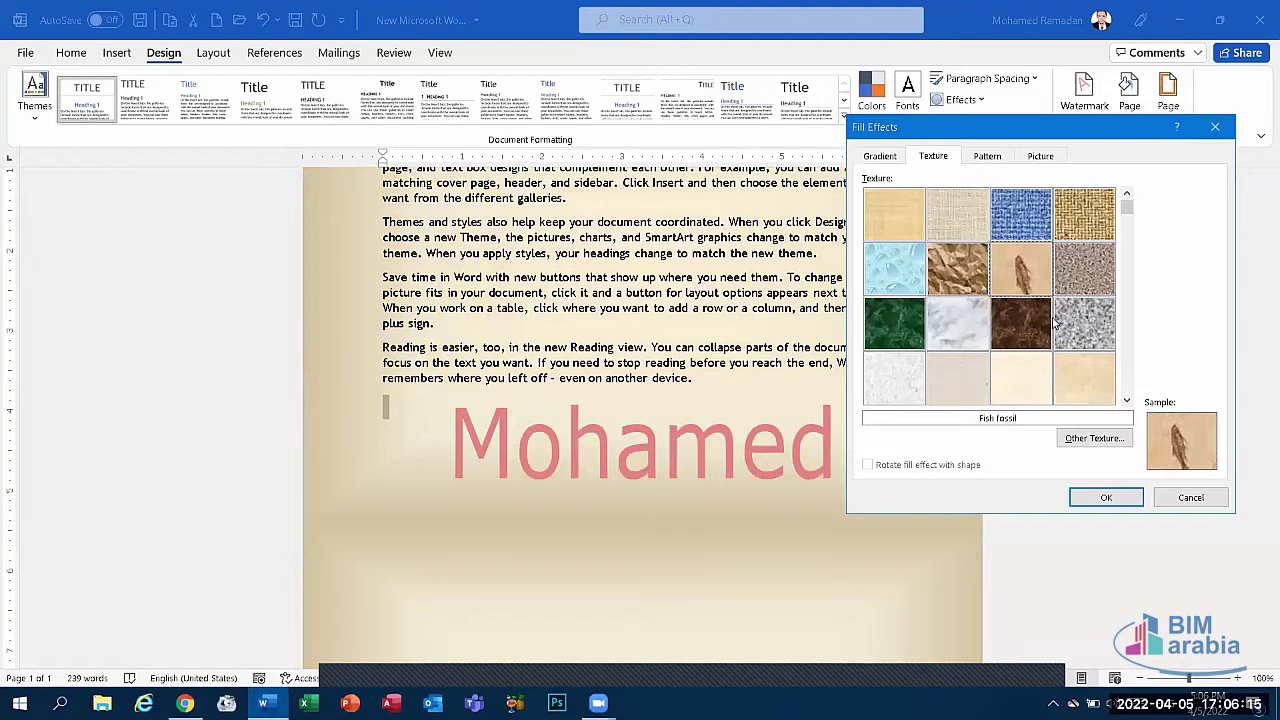
click(1104, 498)
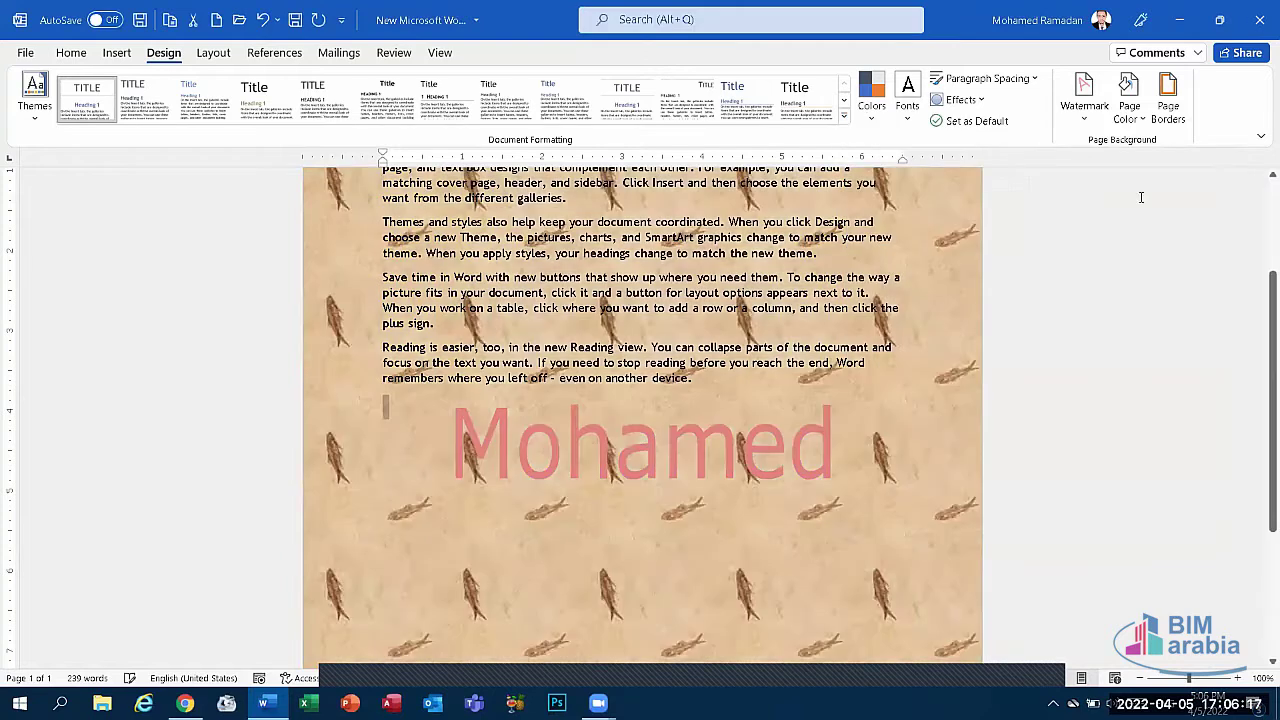
Step: Apply the Water droplets texture, then bring up the Pattern fill choices
click(1122, 110)
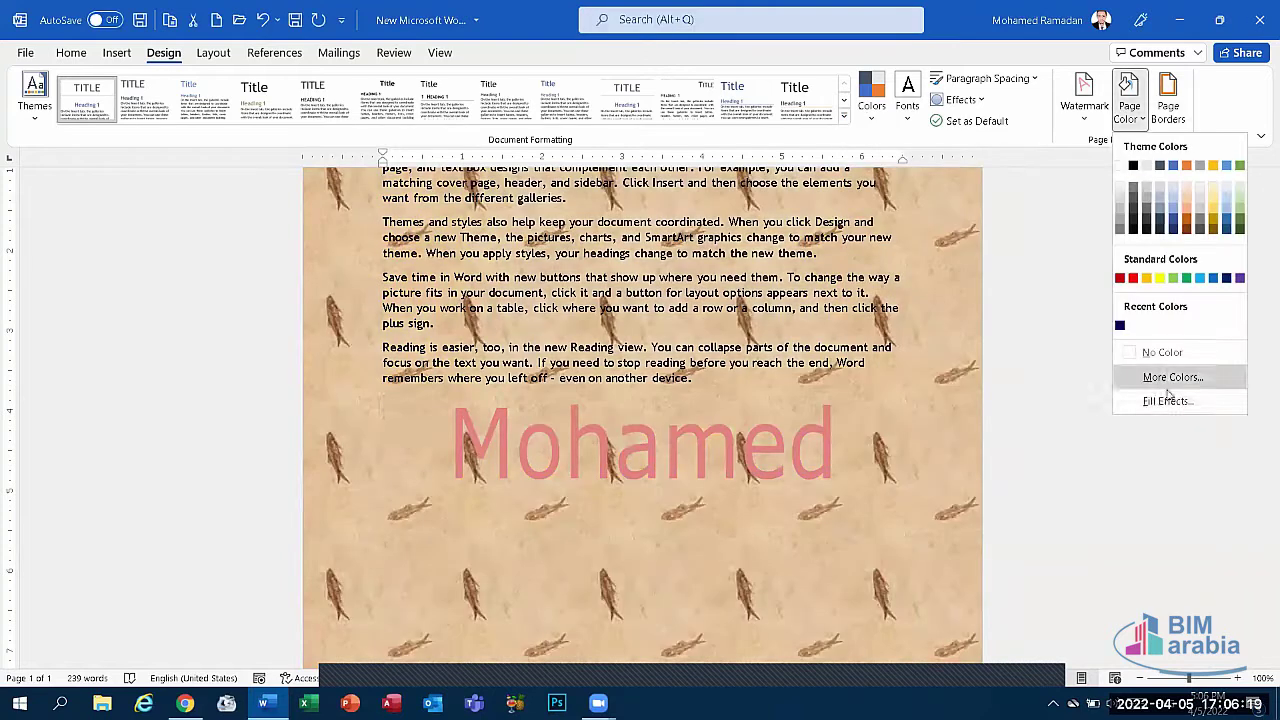
click(1160, 400)
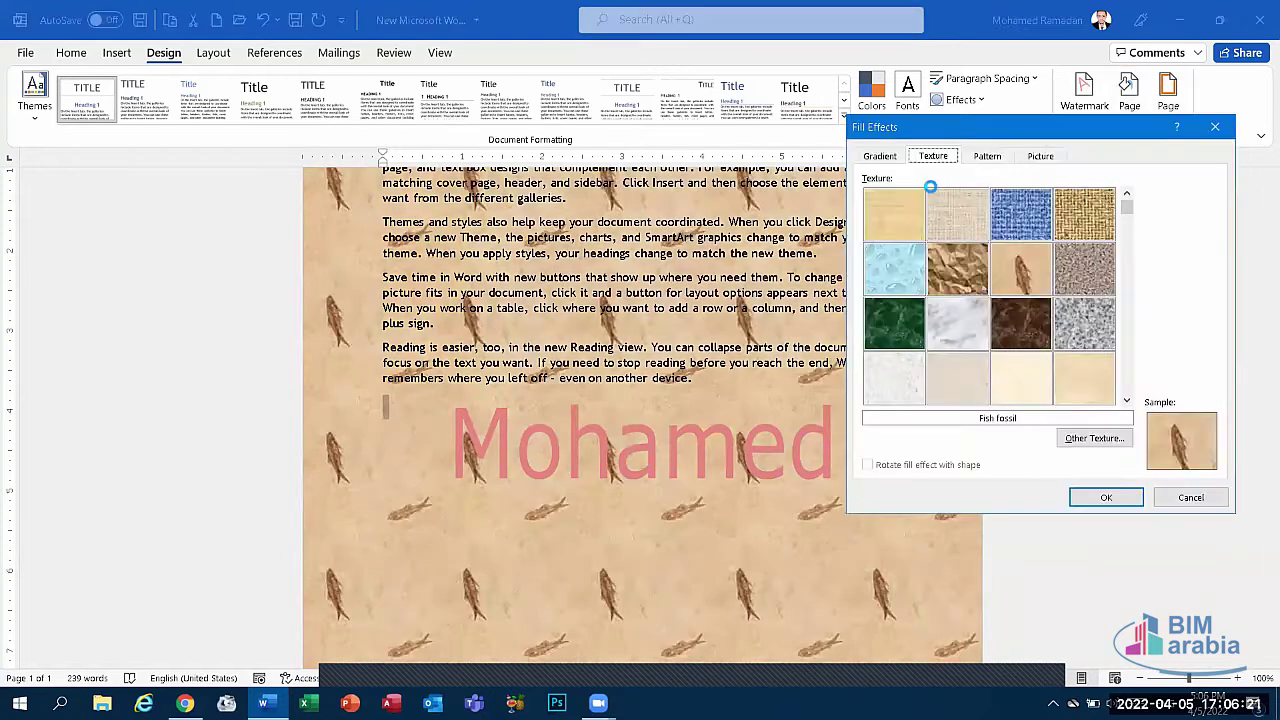
click(919, 261)
click(1106, 497)
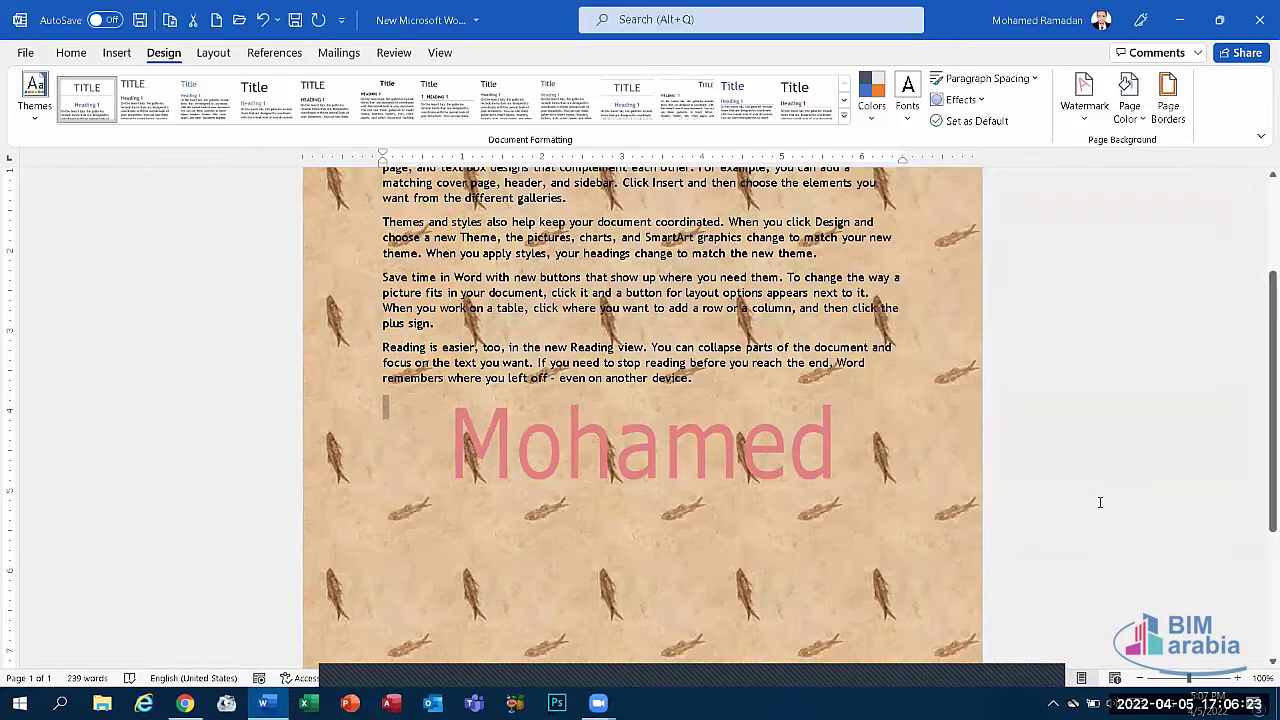
click(1131, 112)
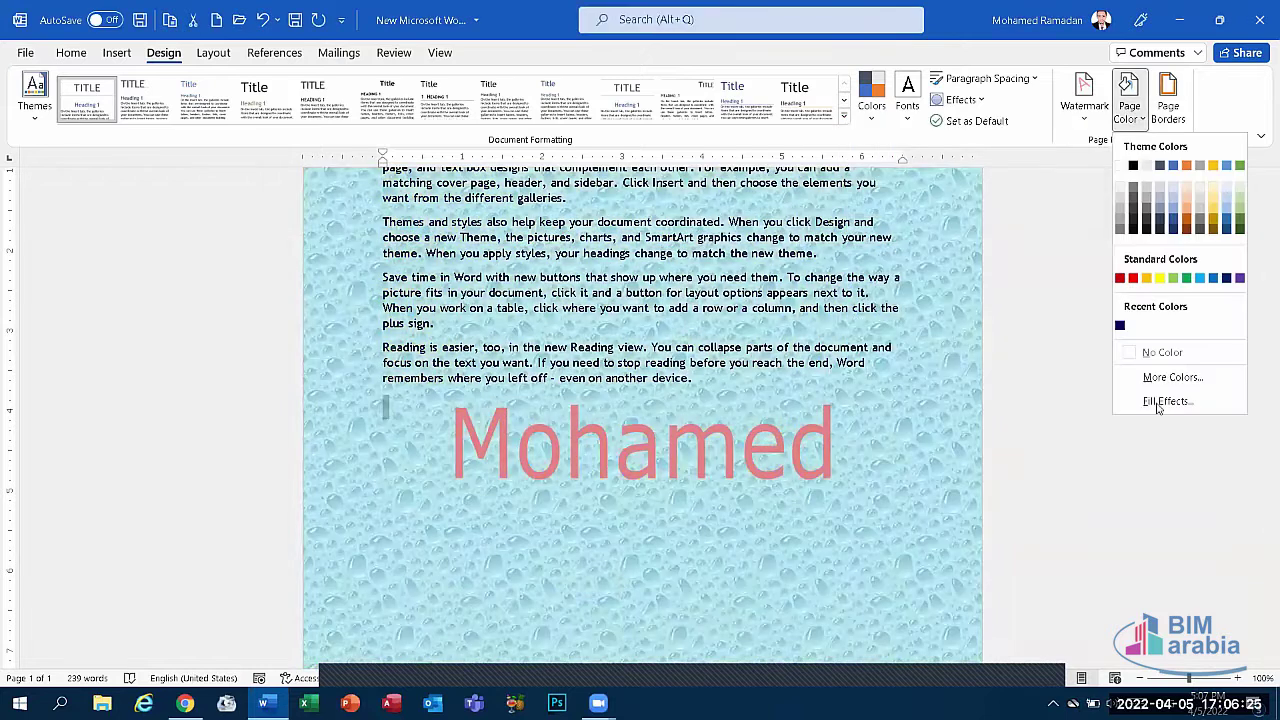
click(1160, 400)
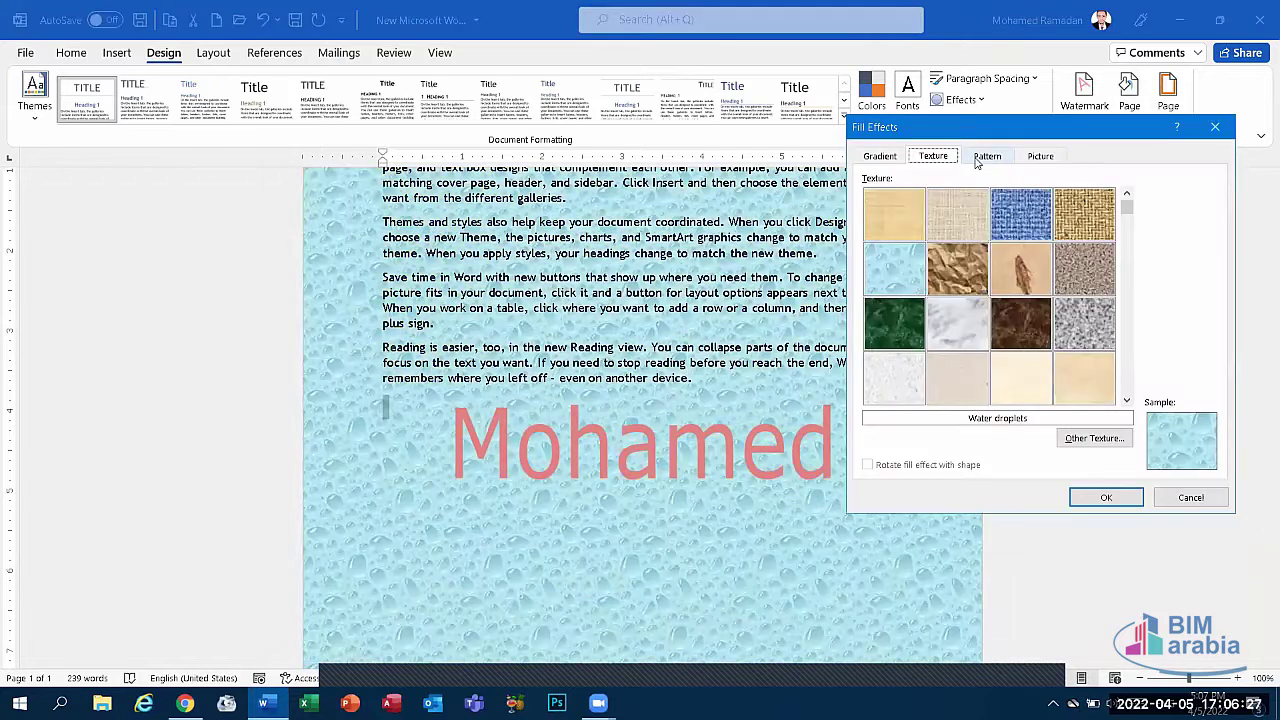
click(980, 158)
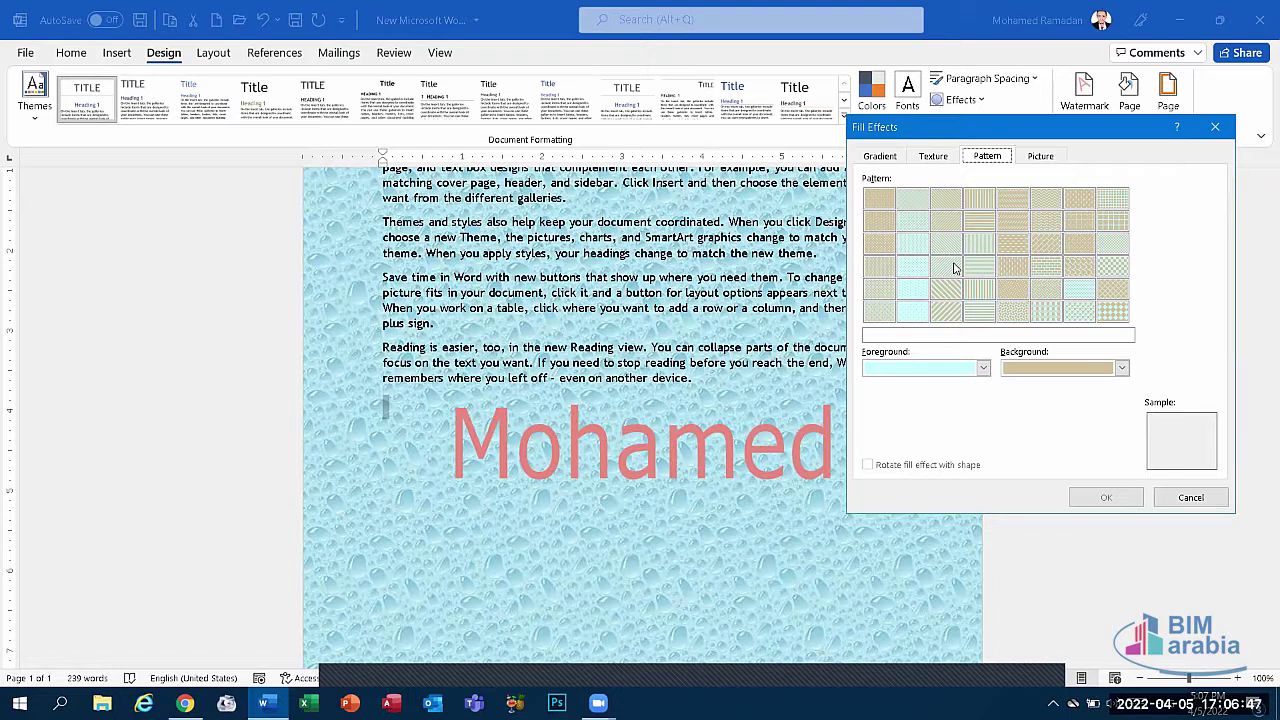
Step: Apply a pattern fill with red foreground and blue background
click(973, 370)
click(973, 370)
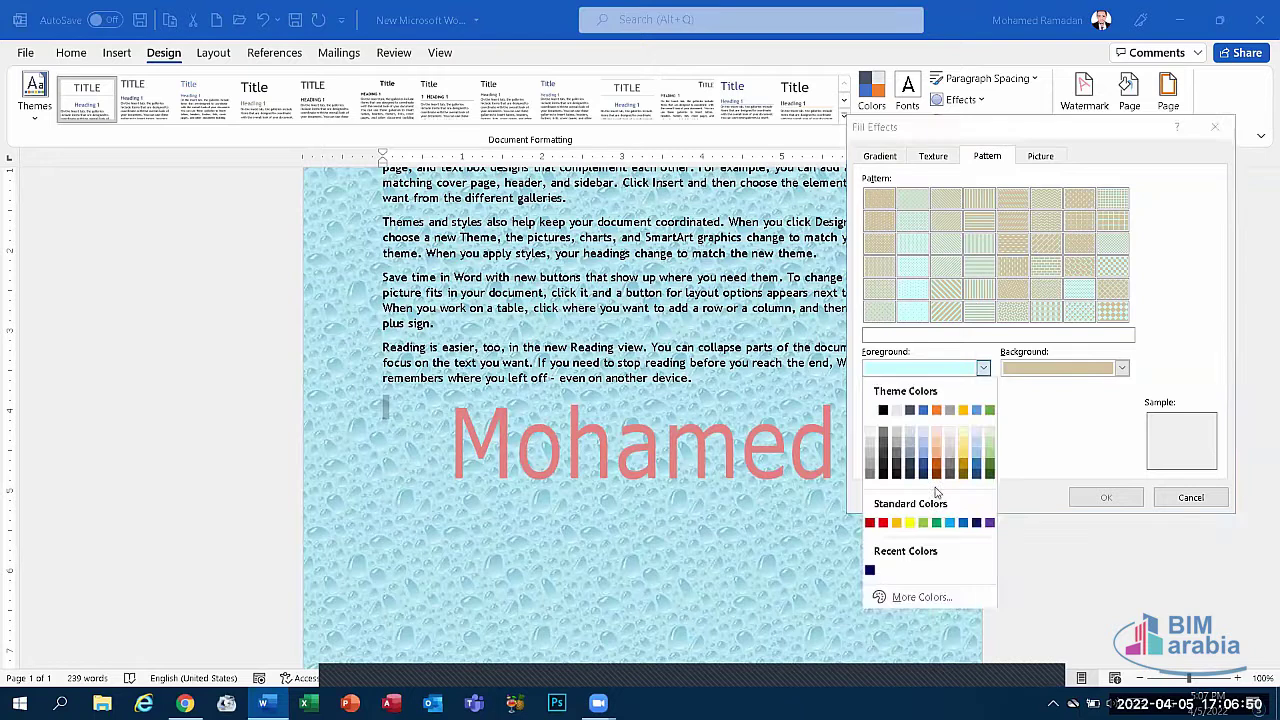
click(873, 523)
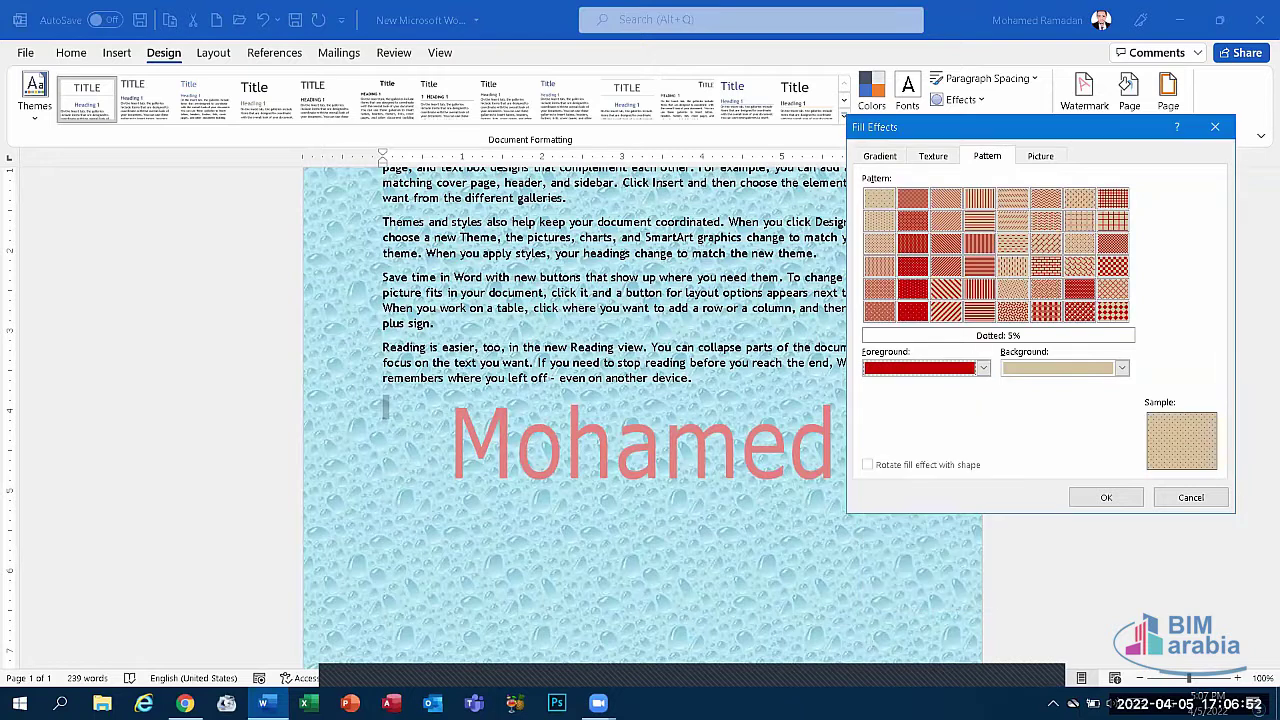
click(1120, 368)
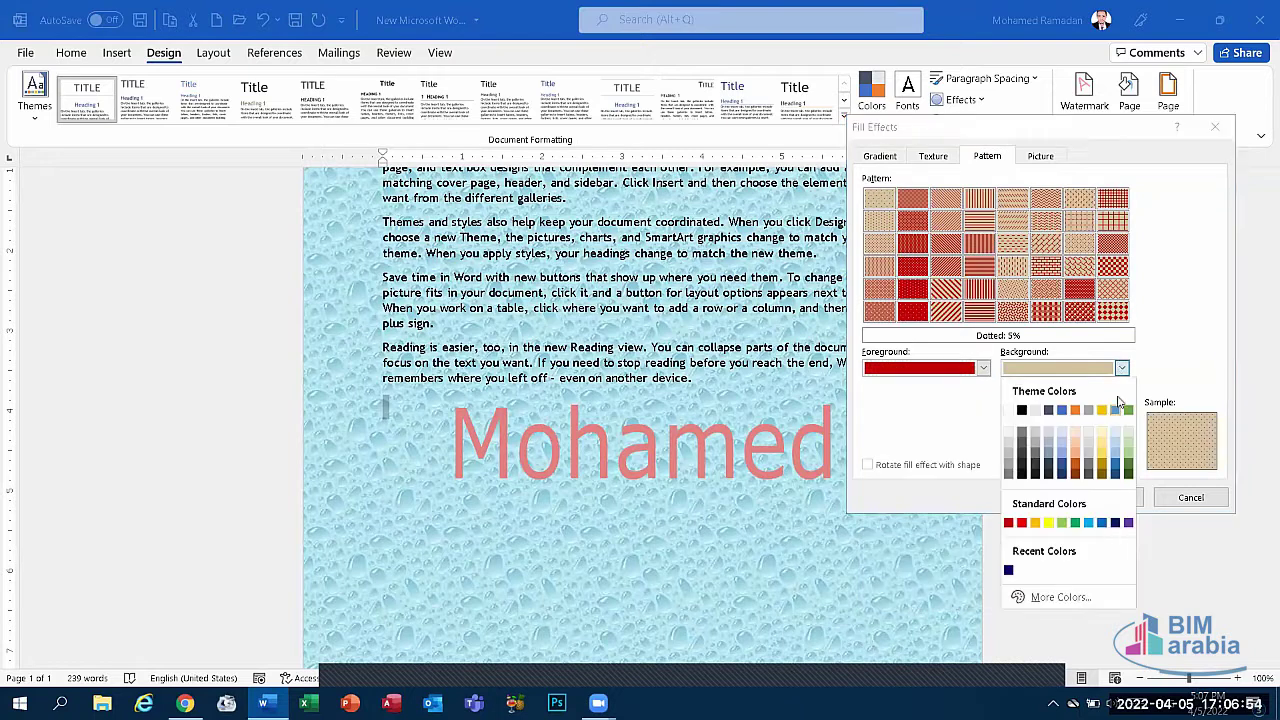
click(1102, 523)
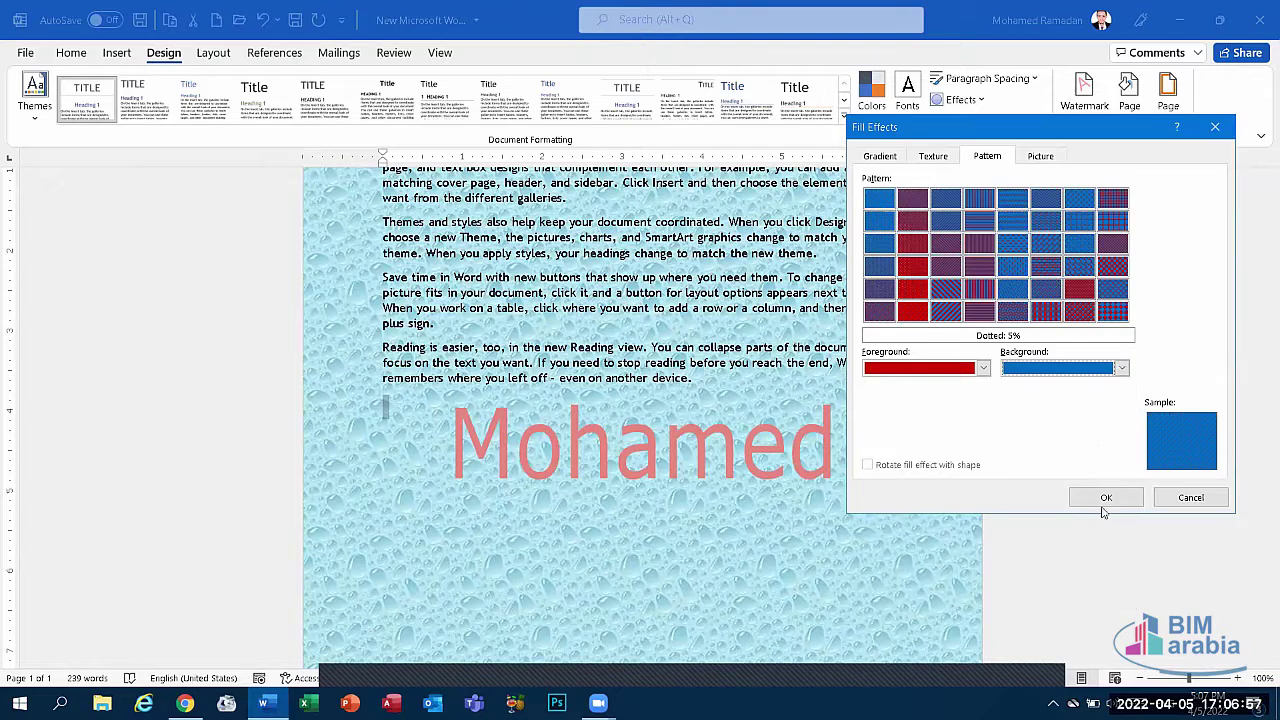
click(1104, 503)
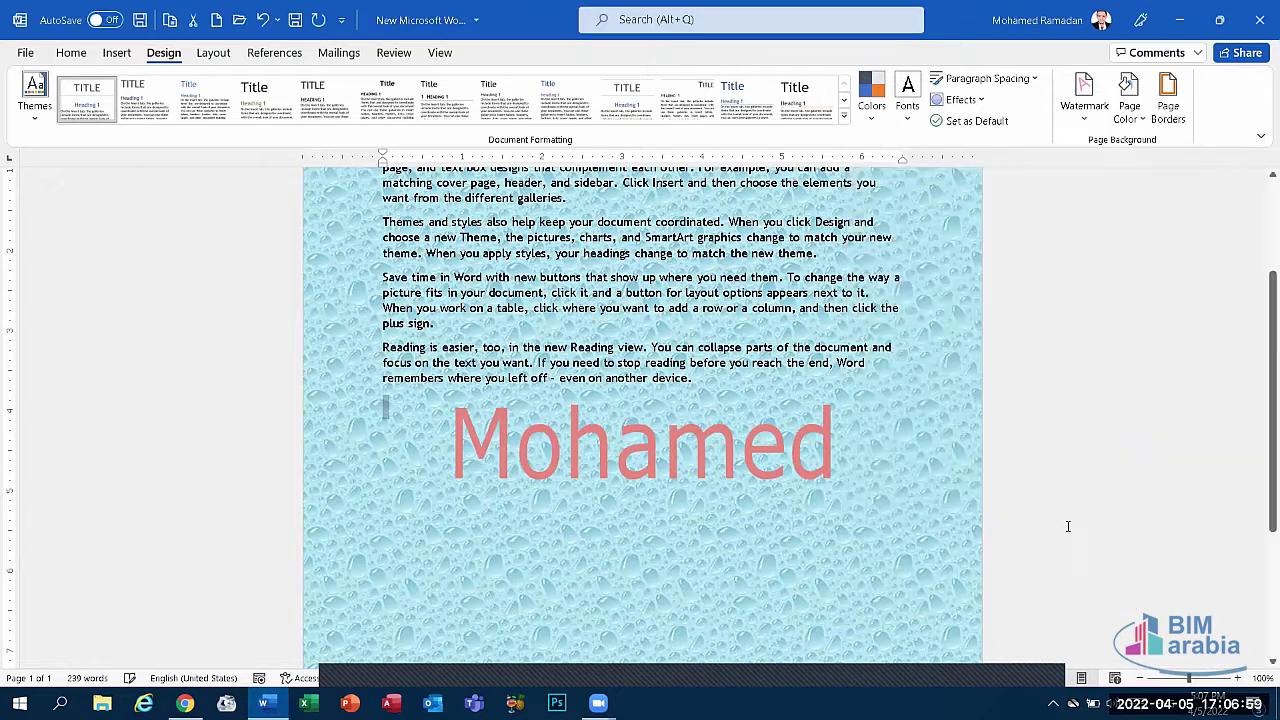
scroll(1202, 170, up, 3)
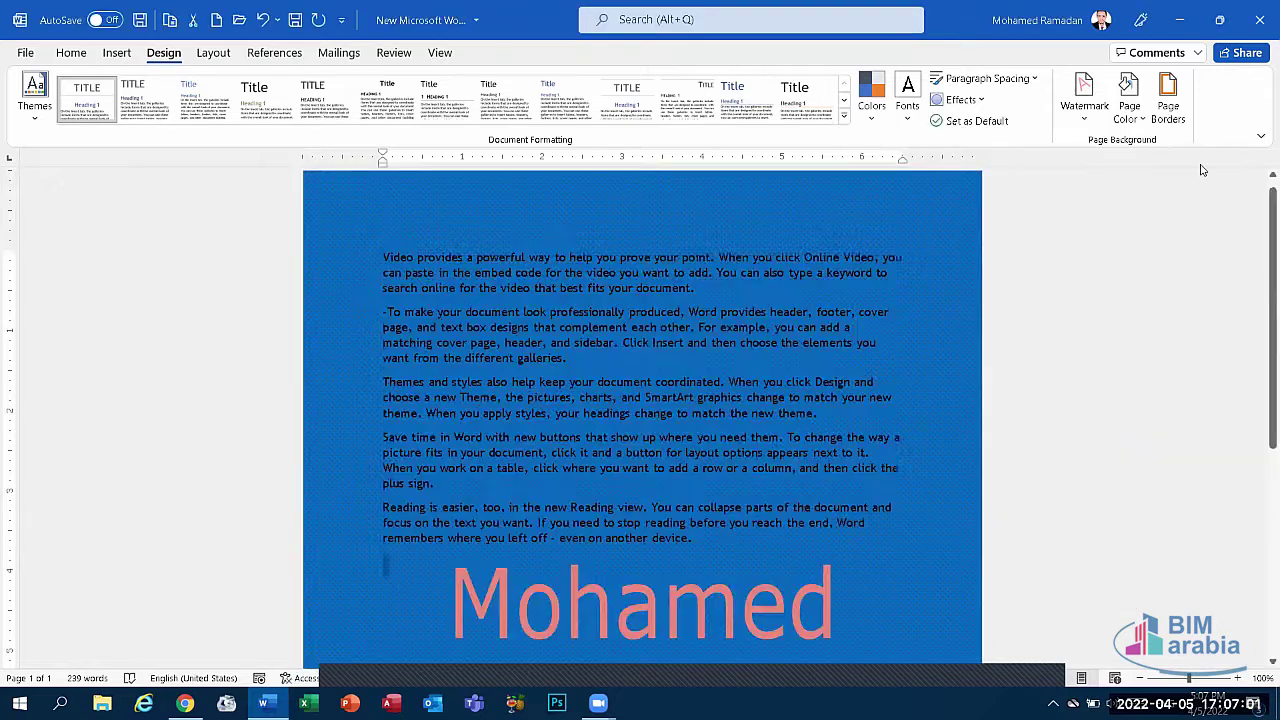
Step: Try several patterns and apply Diagonal stripes: Wide downward to the page
click(1129, 100)
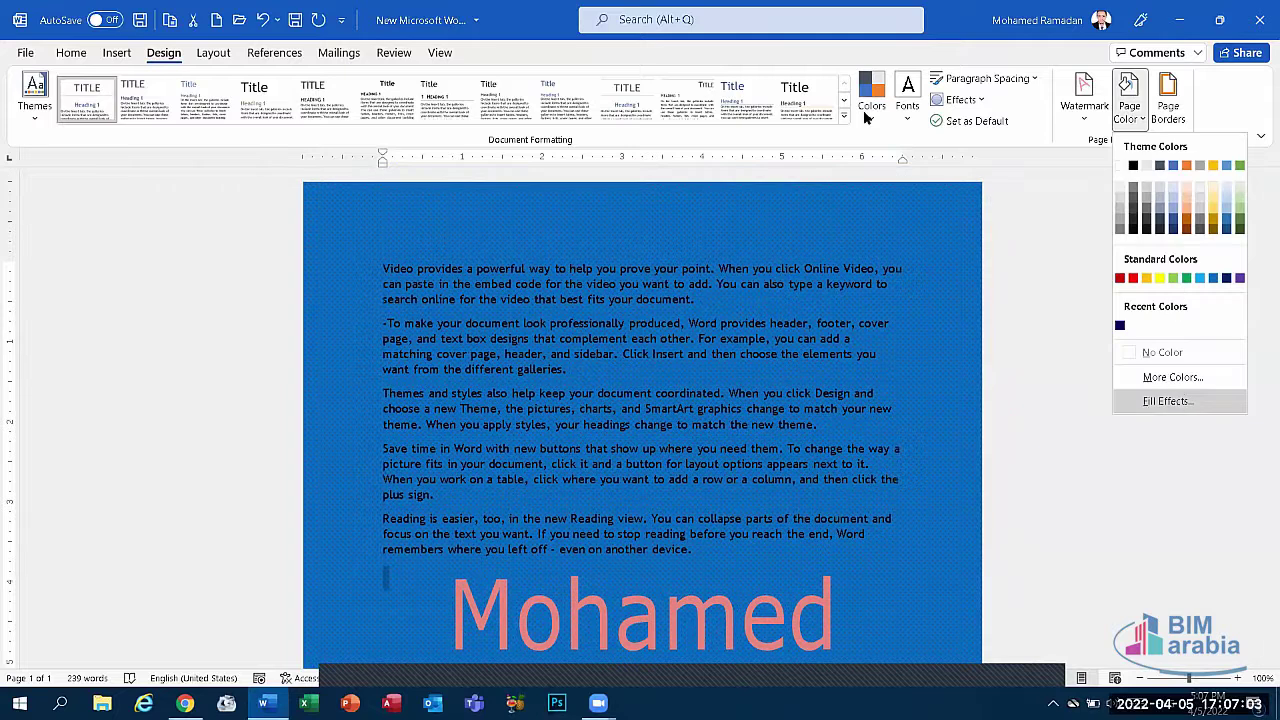
click(1168, 401)
click(946, 265)
click(912, 243)
click(932, 236)
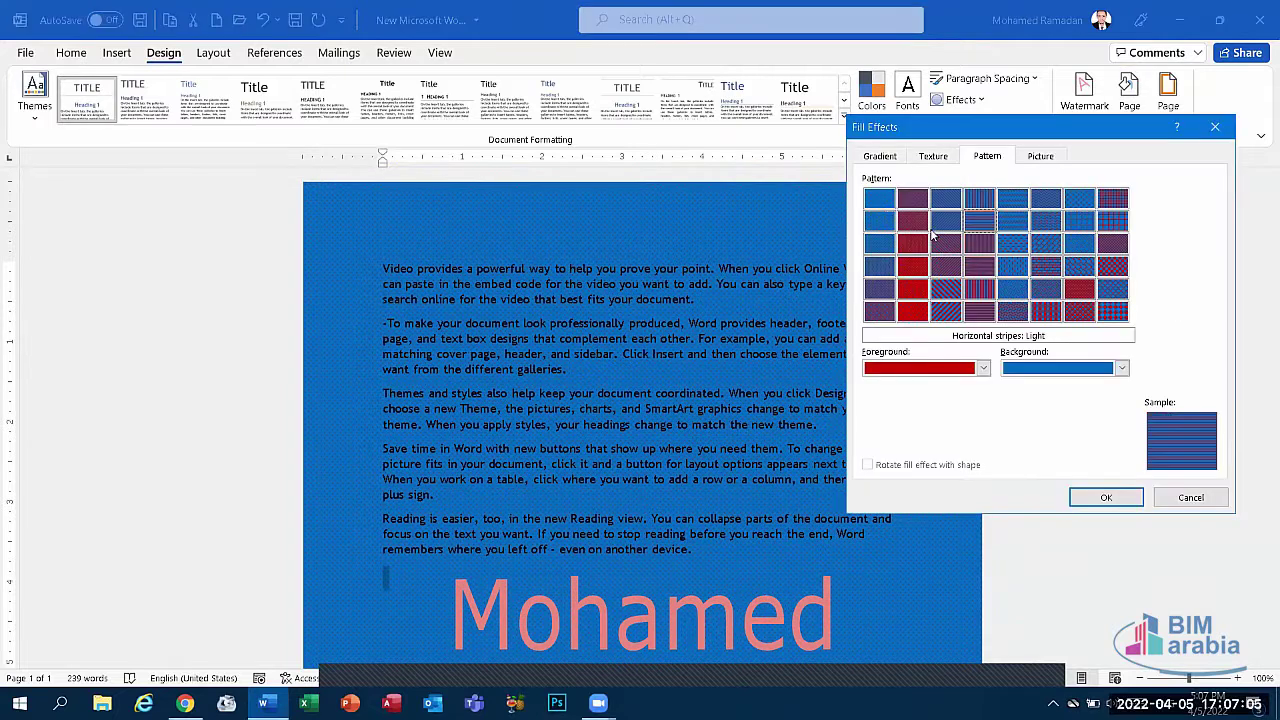
click(914, 246)
click(880, 246)
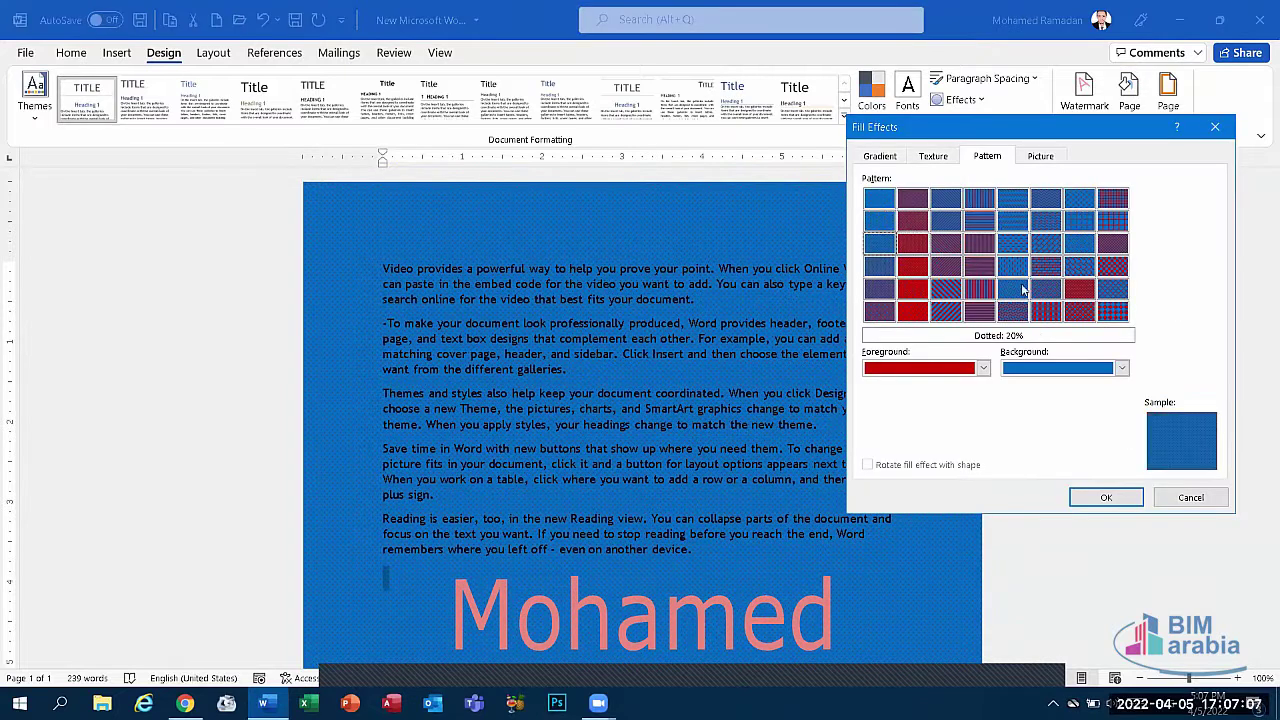
click(946, 288)
click(1107, 498)
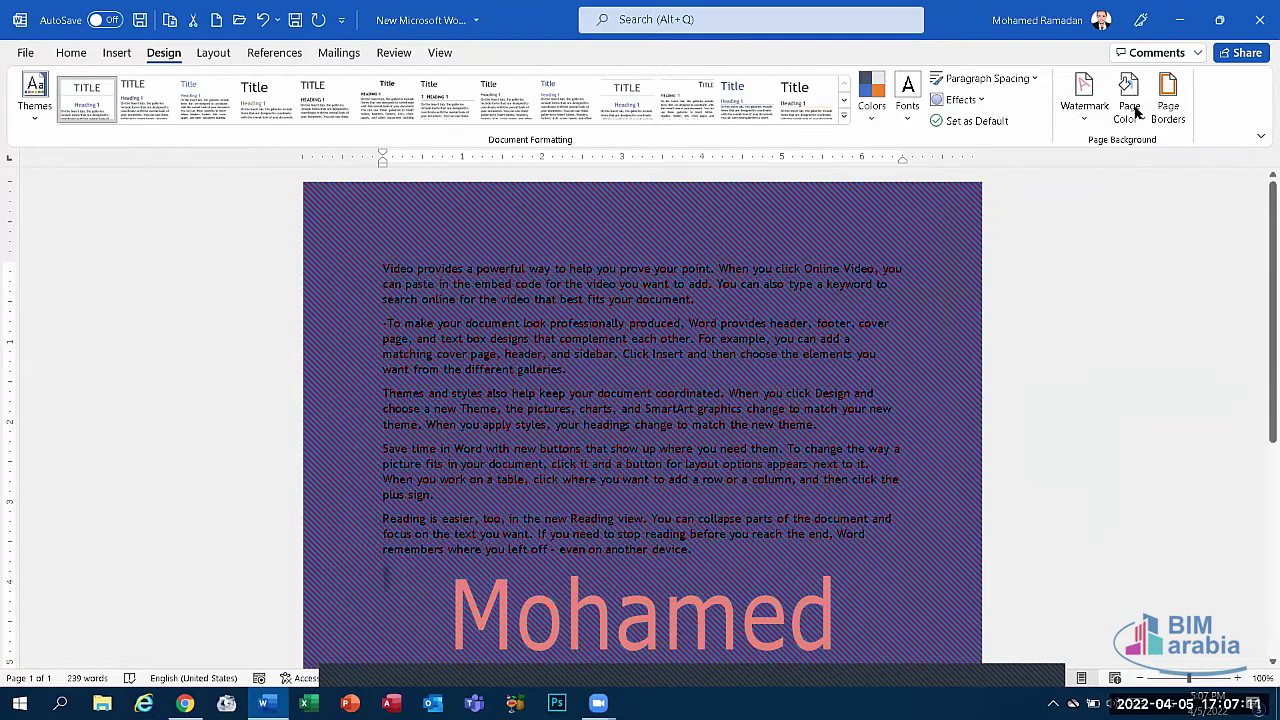
click(1135, 110)
click(1165, 401)
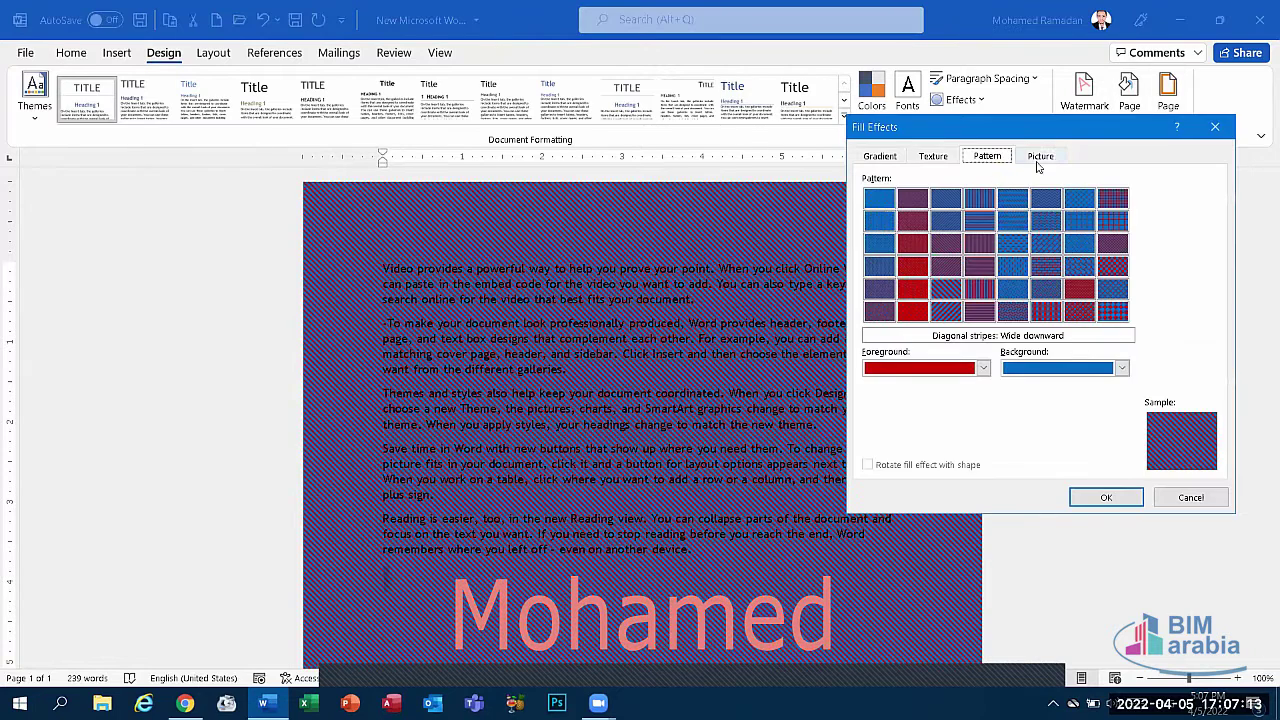
Step: In Fill Effects, insert 507.jpg from a file as the picture fill and apply it to the page
click(1042, 160)
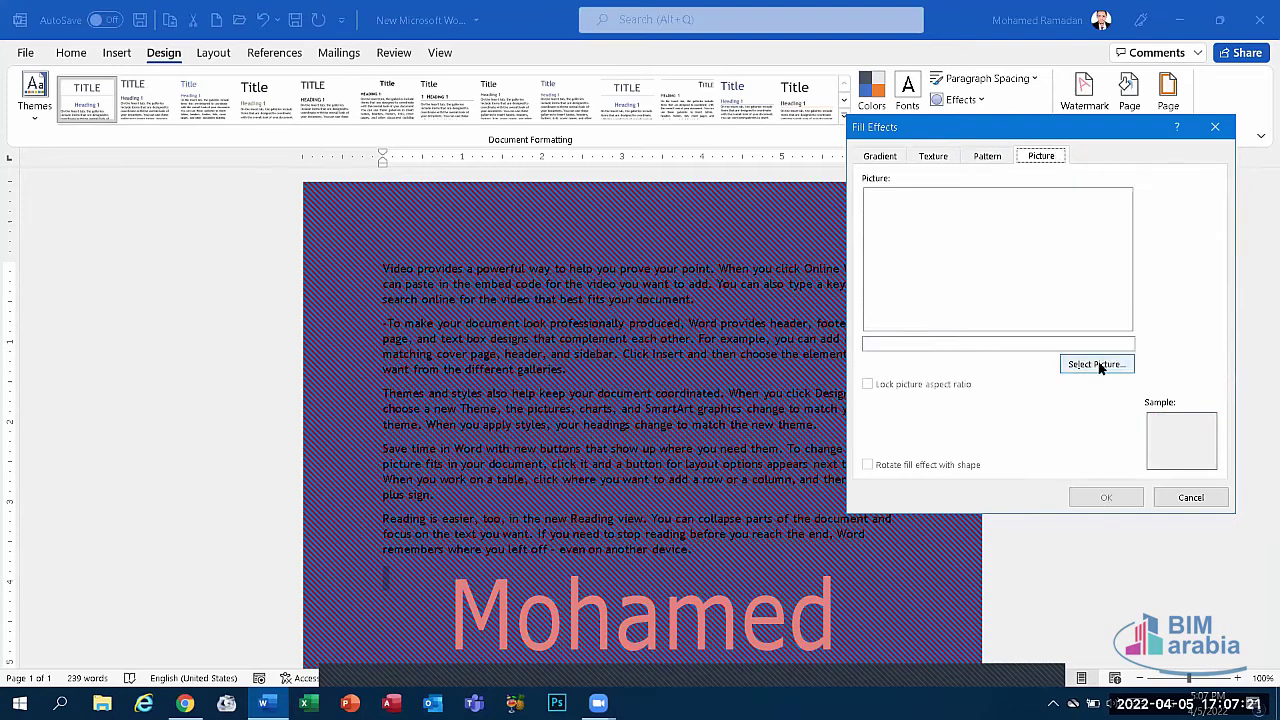
click(1098, 365)
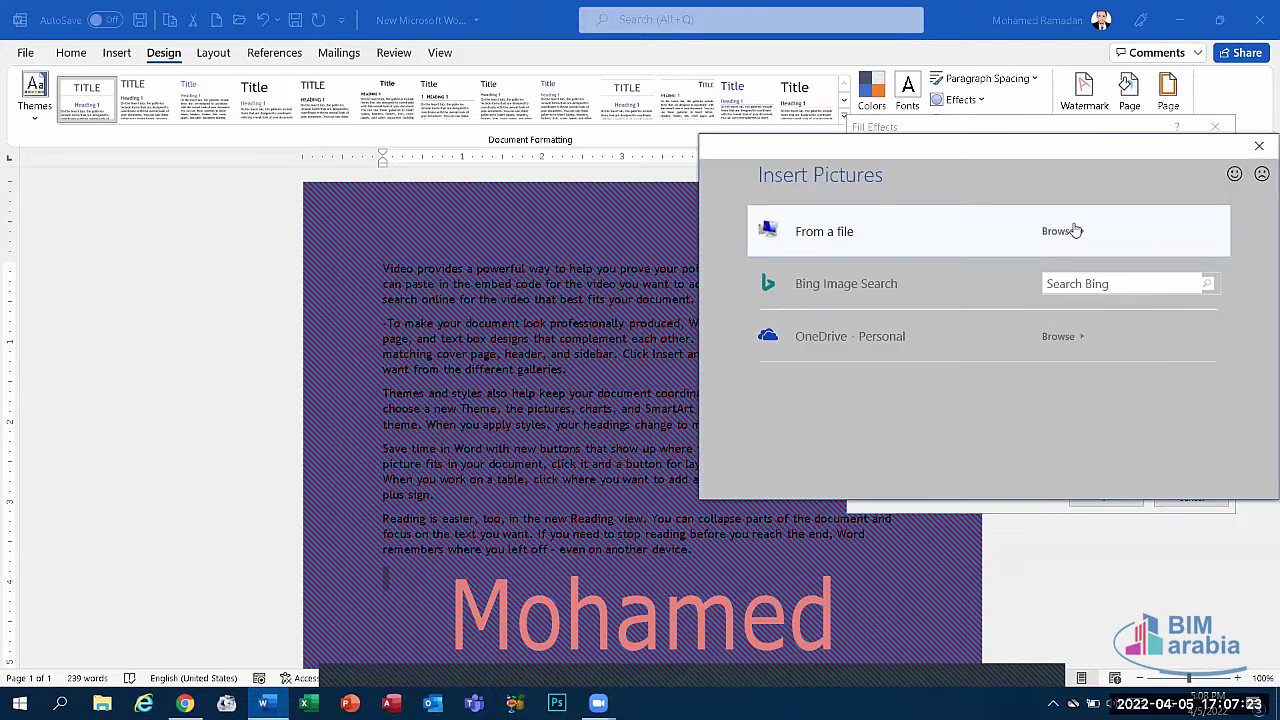
click(1074, 230)
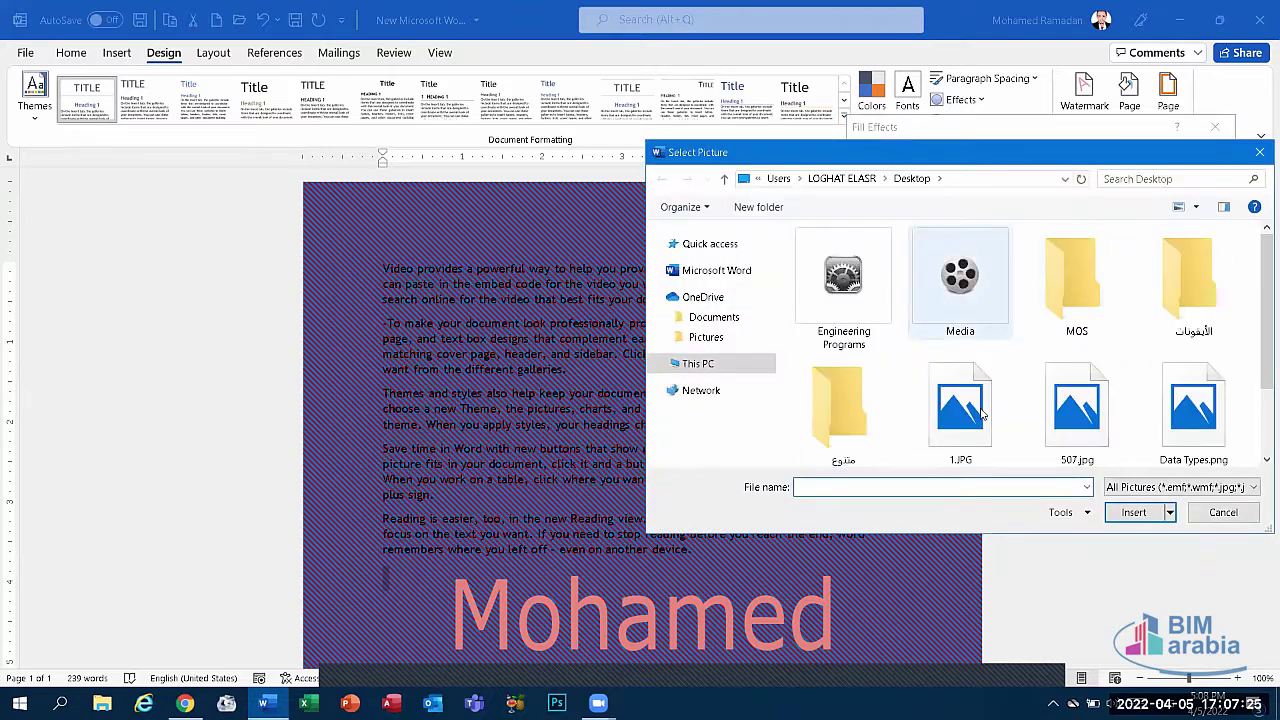
scroll(1165, 300, down, 3)
click(1077, 295)
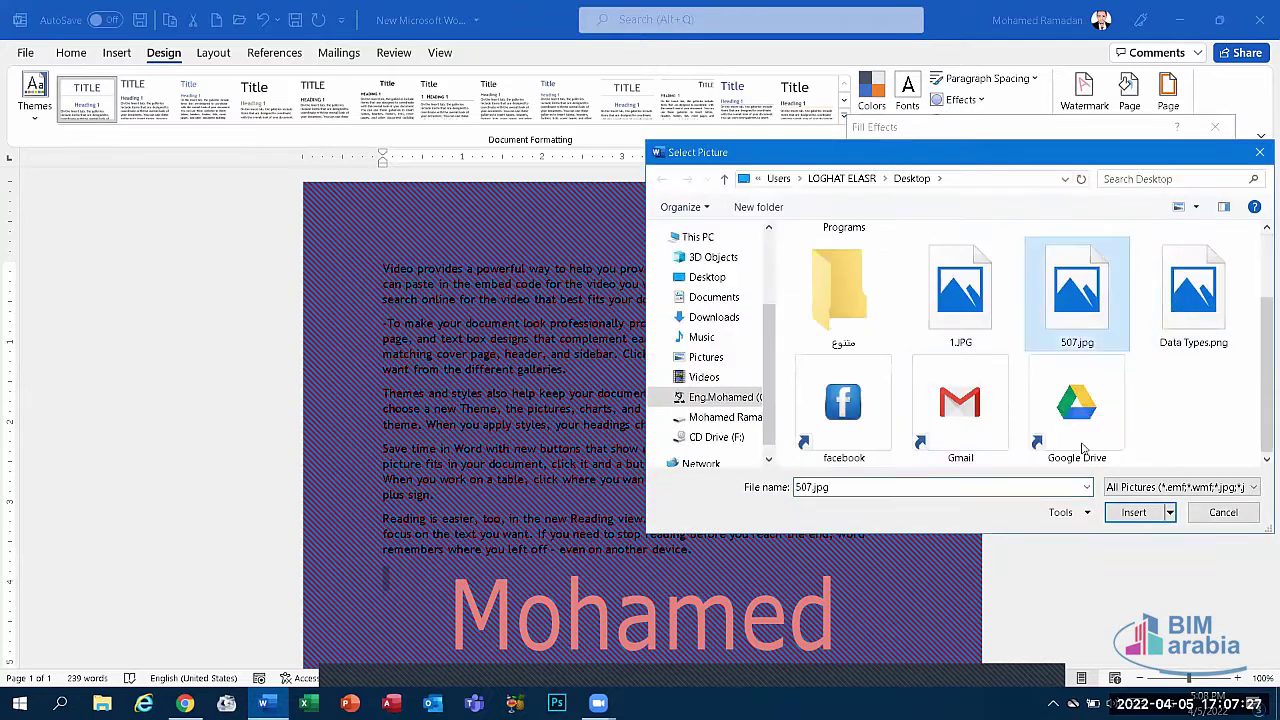
click(1127, 513)
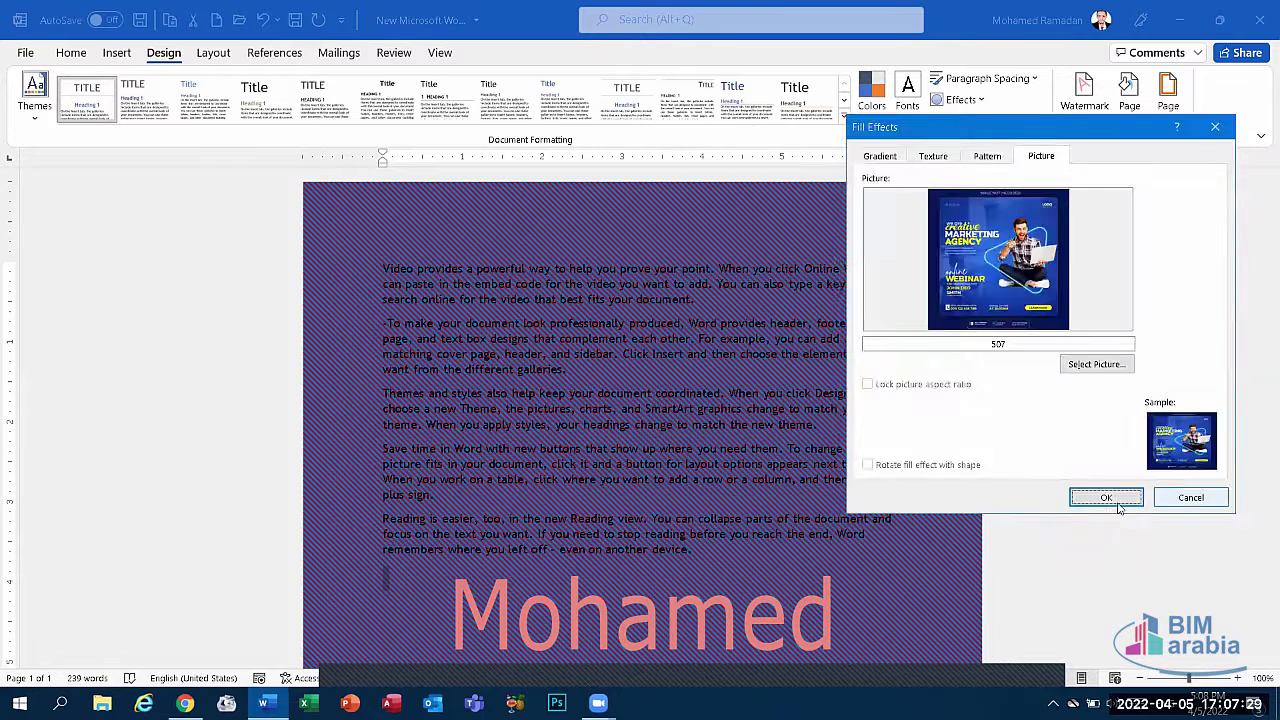
click(1119, 507)
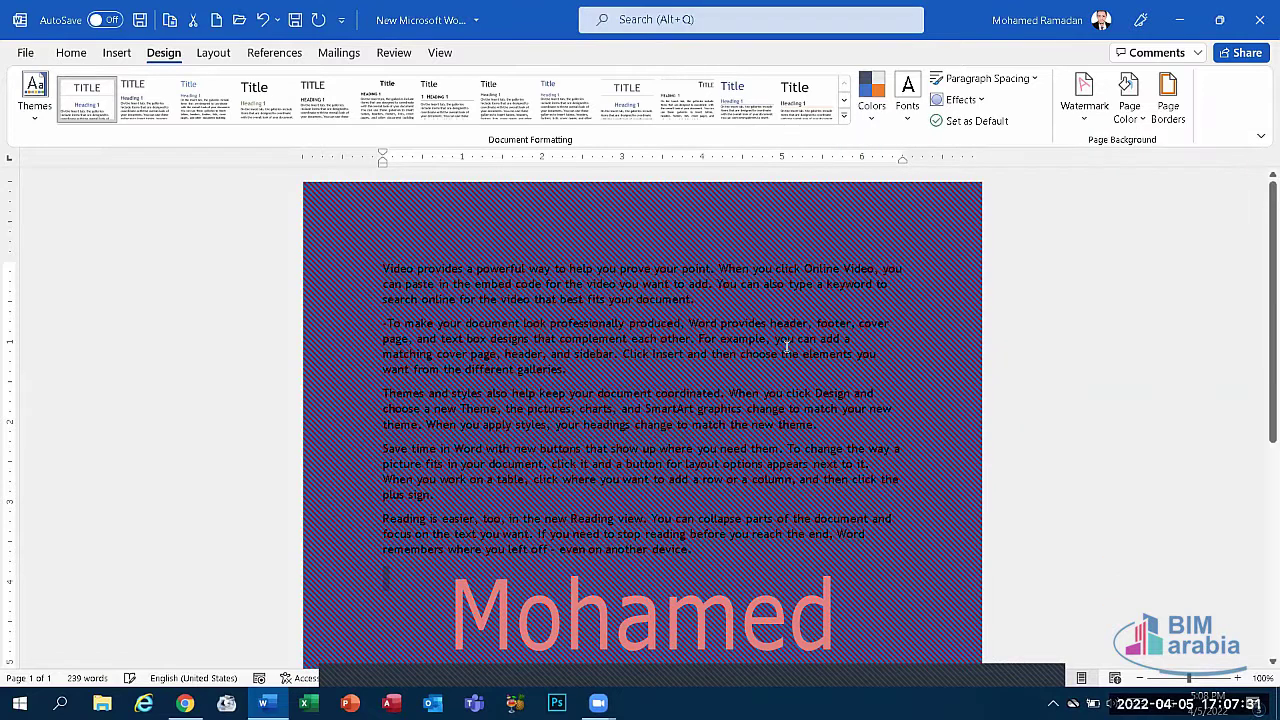
scroll(677, 278, down, 4)
scroll(677, 278, down, 5)
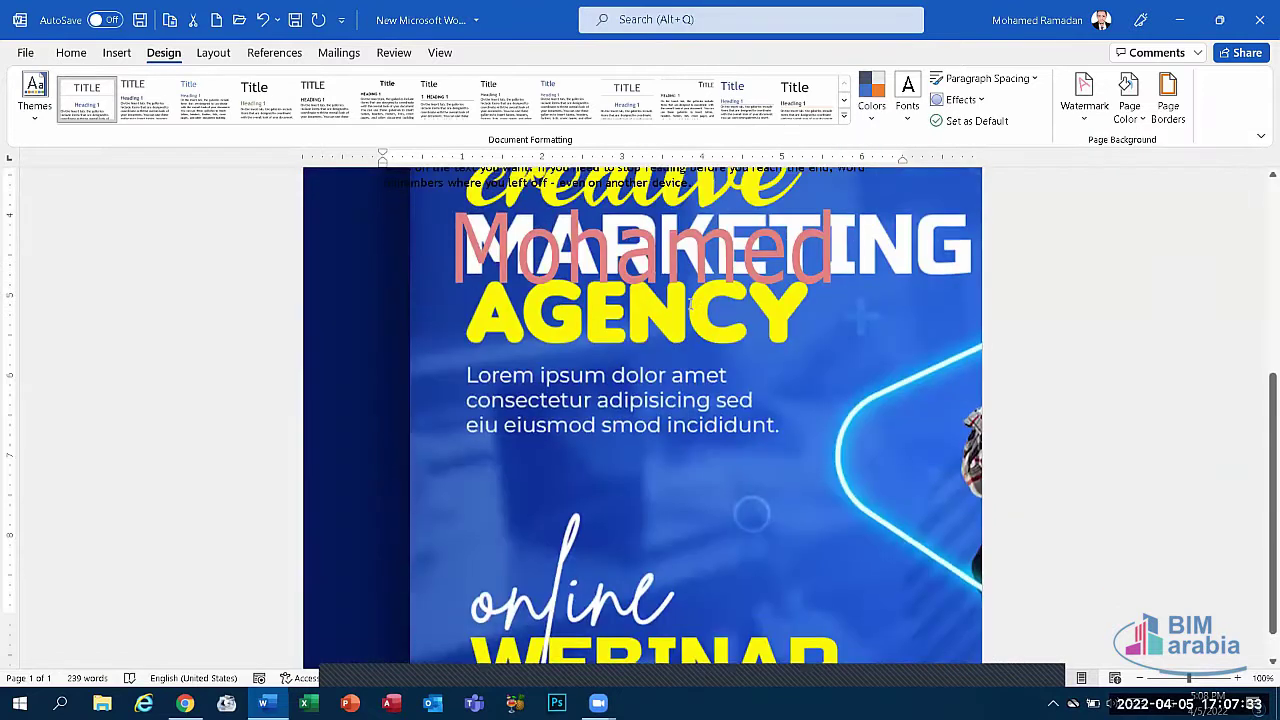
scroll(704, 299, up, 5)
scroll(1133, 291, up, 4)
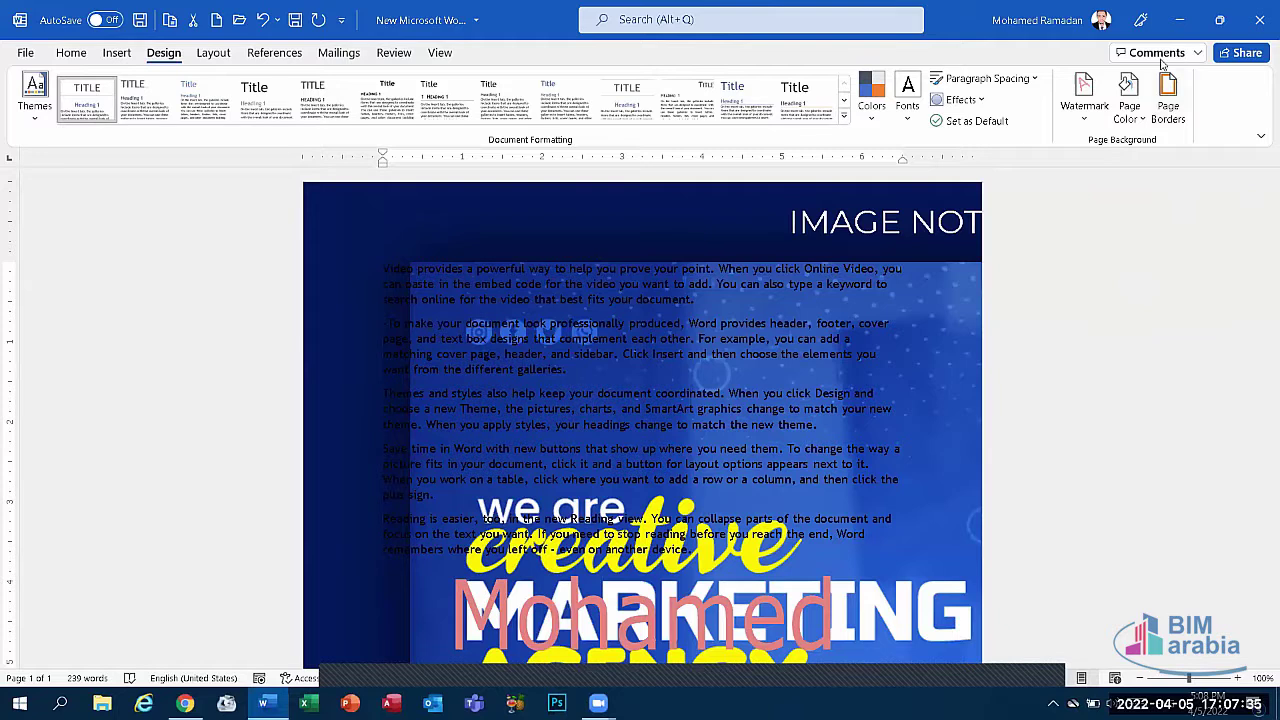
Step: Check the picture watermark option in Custom Watermark, then cancel without changes
click(1080, 118)
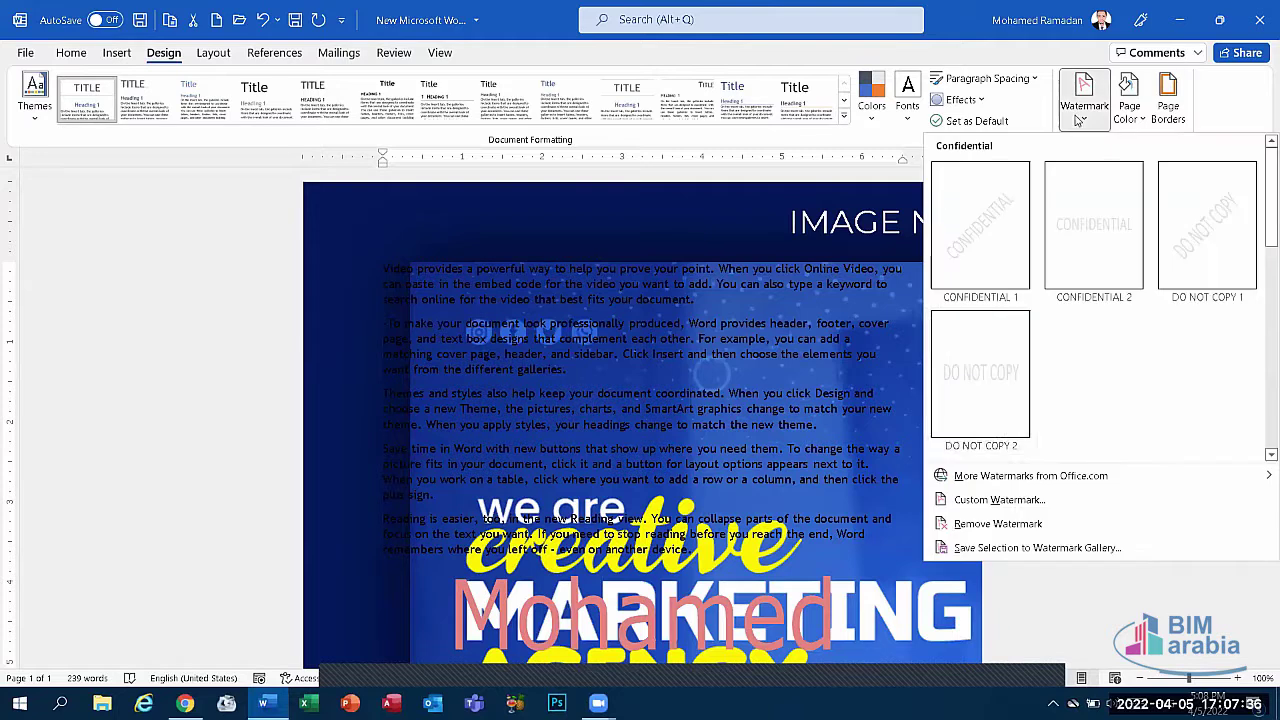
click(1008, 502)
click(995, 272)
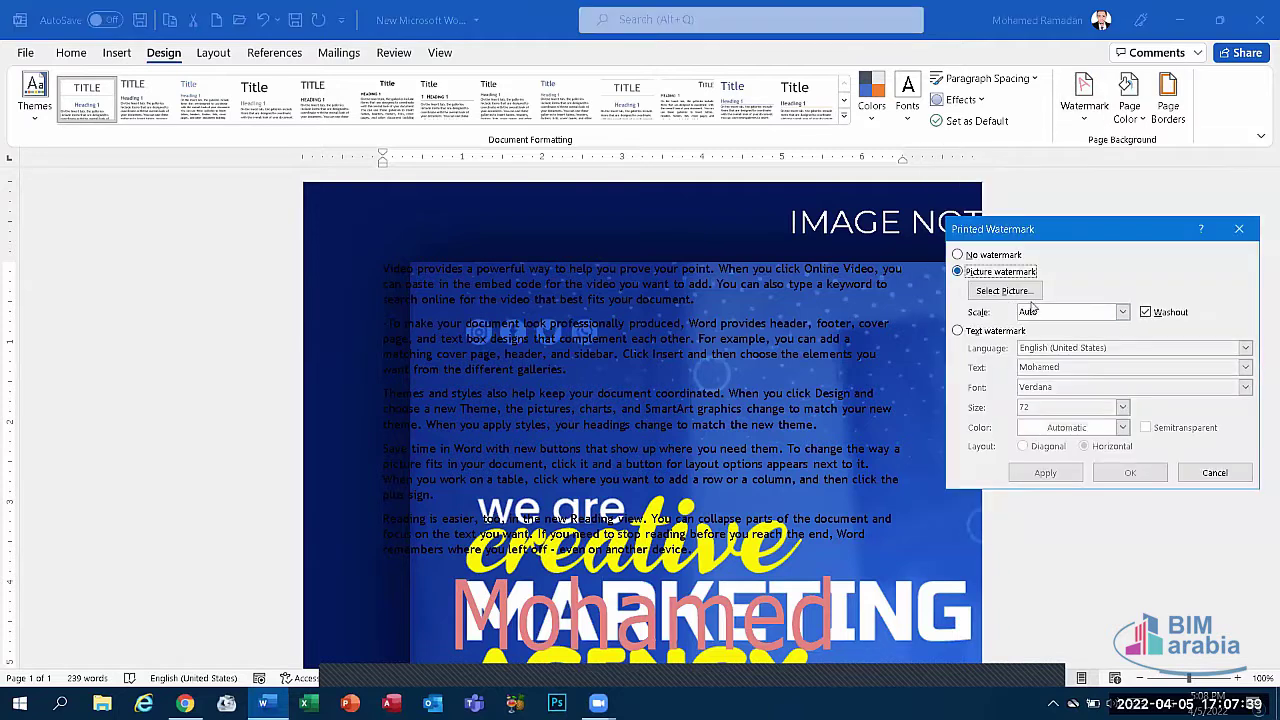
click(1215, 472)
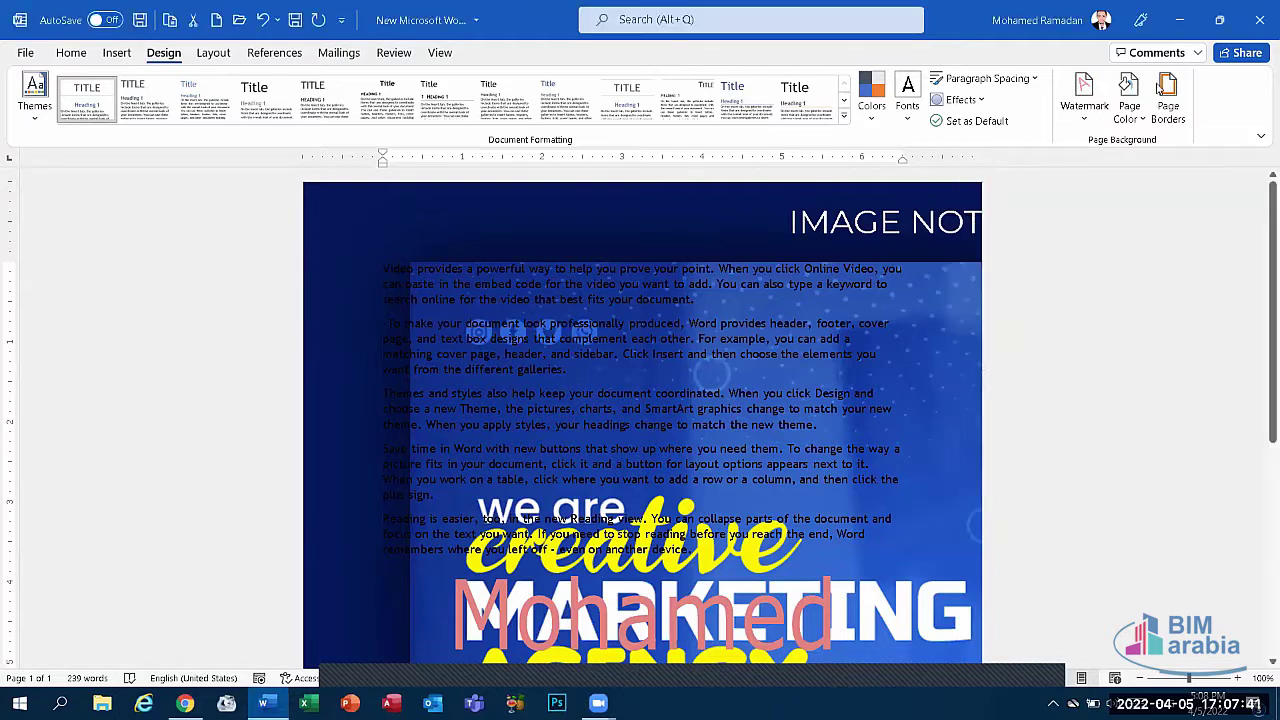
Step: Look through the Page Color fill effect tabs and close the dialog unchanged
click(1129, 105)
click(1163, 396)
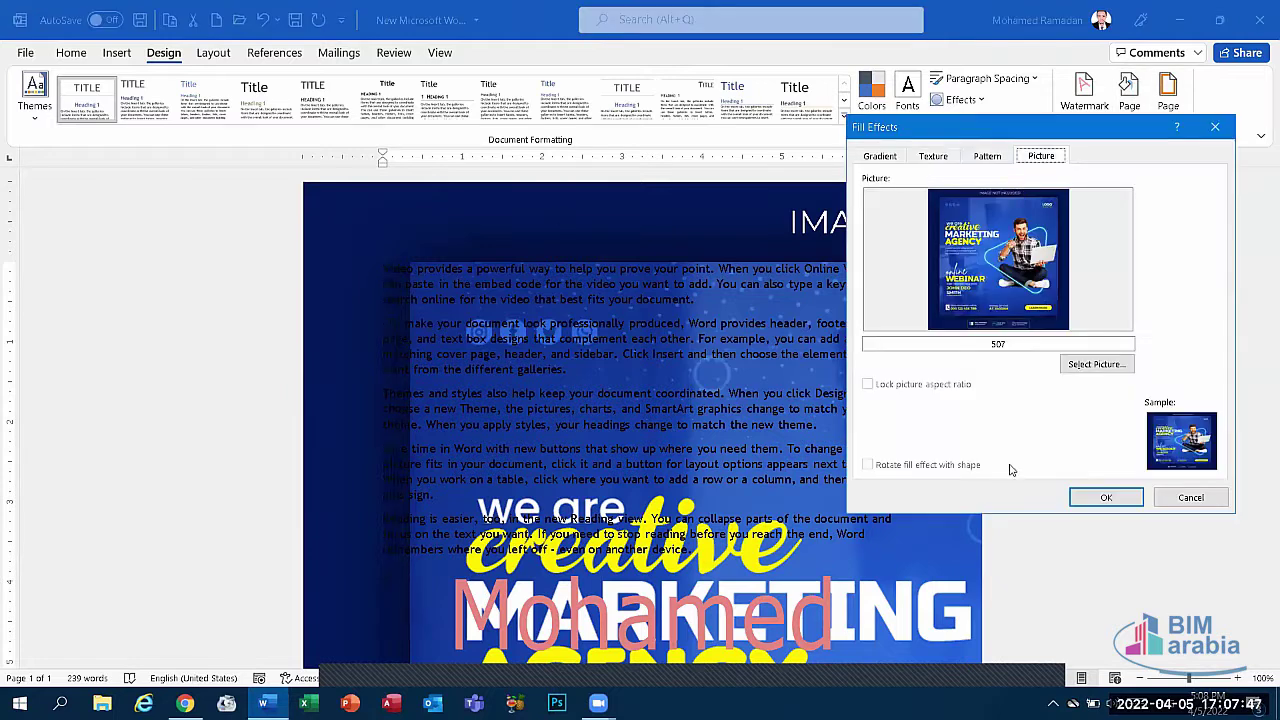
key(ctrl+Tab)
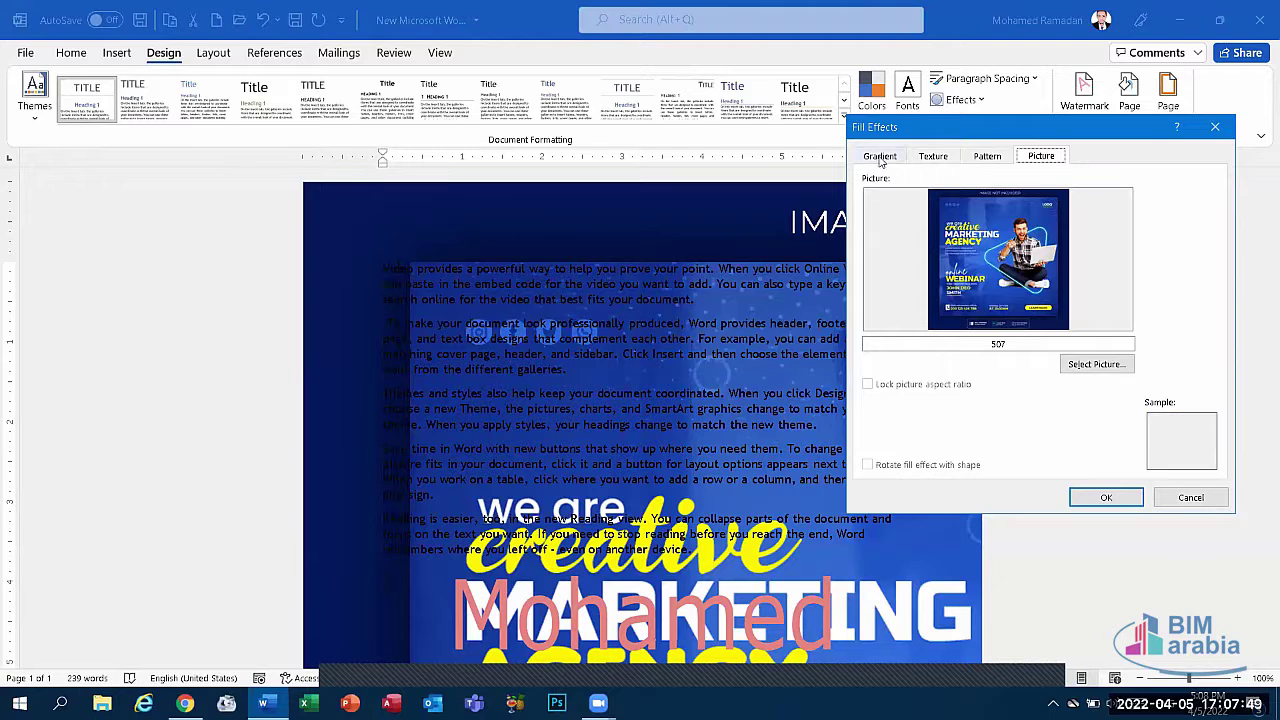
key(ctrl+Tab)
key(ctrl+Tab)
click(1036, 157)
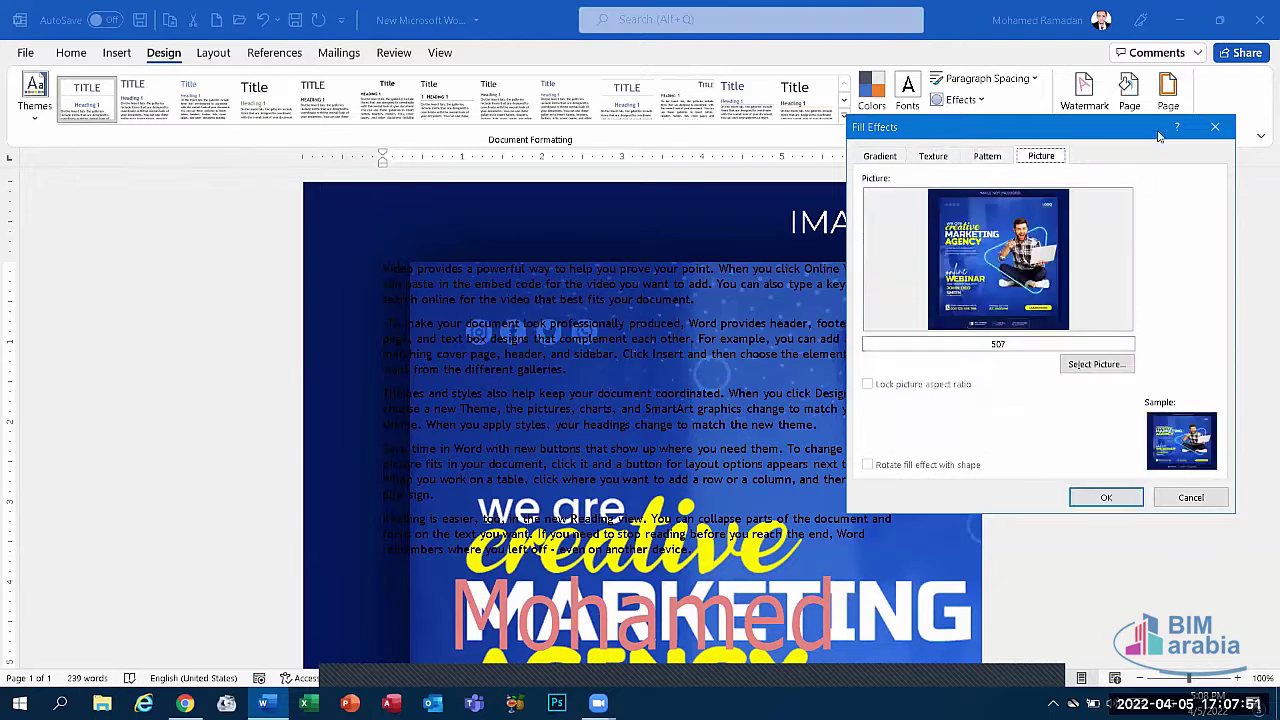
click(1214, 130)
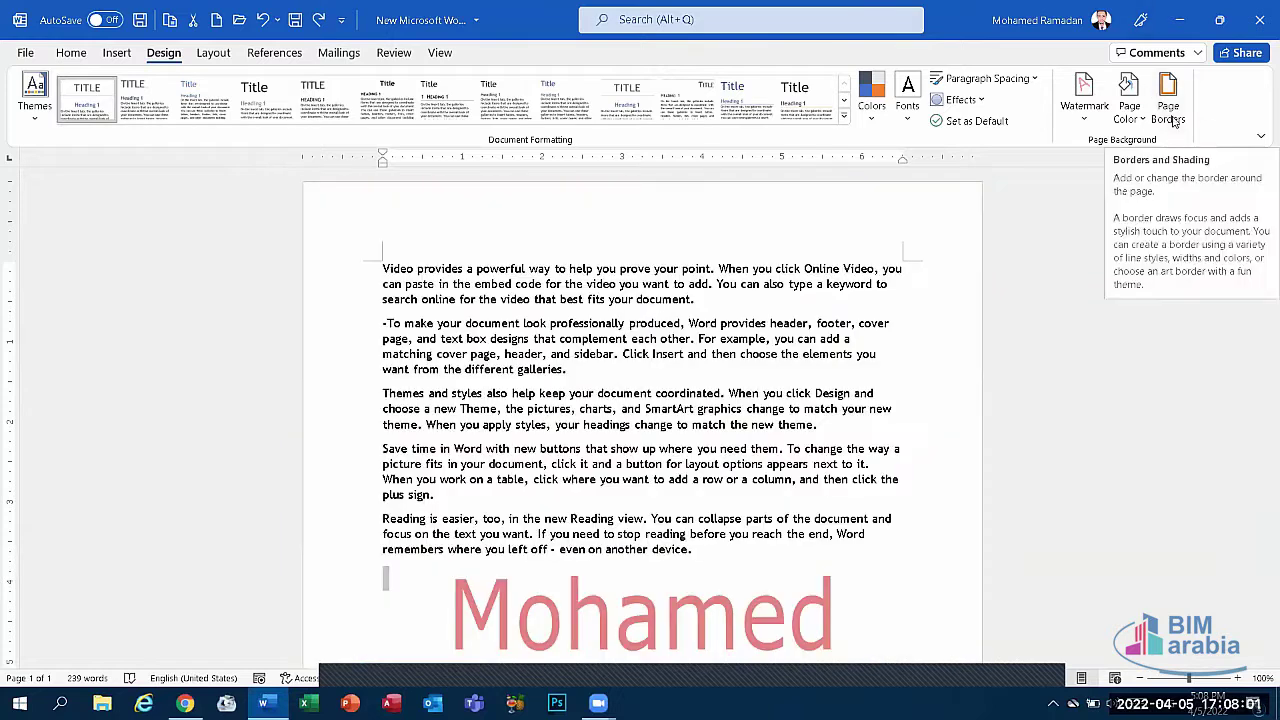
Step: Put a thick 6 pt black box border around the page
click(1168, 100)
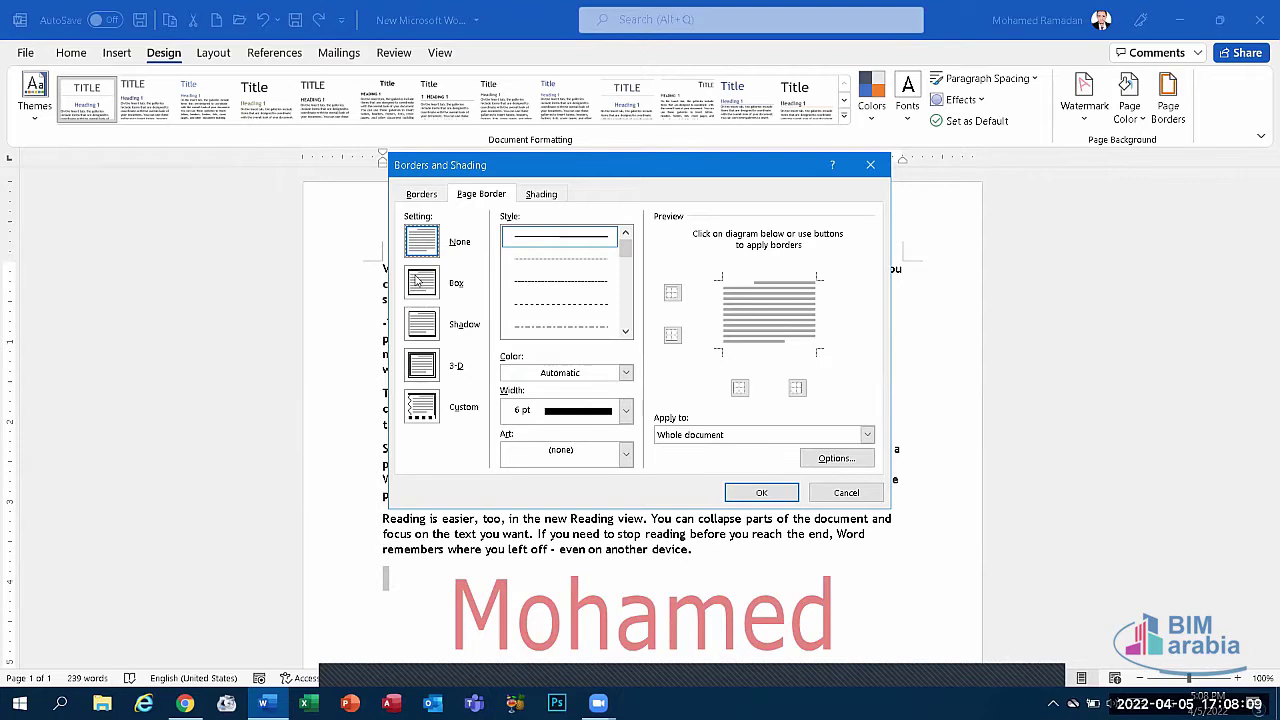
click(419, 281)
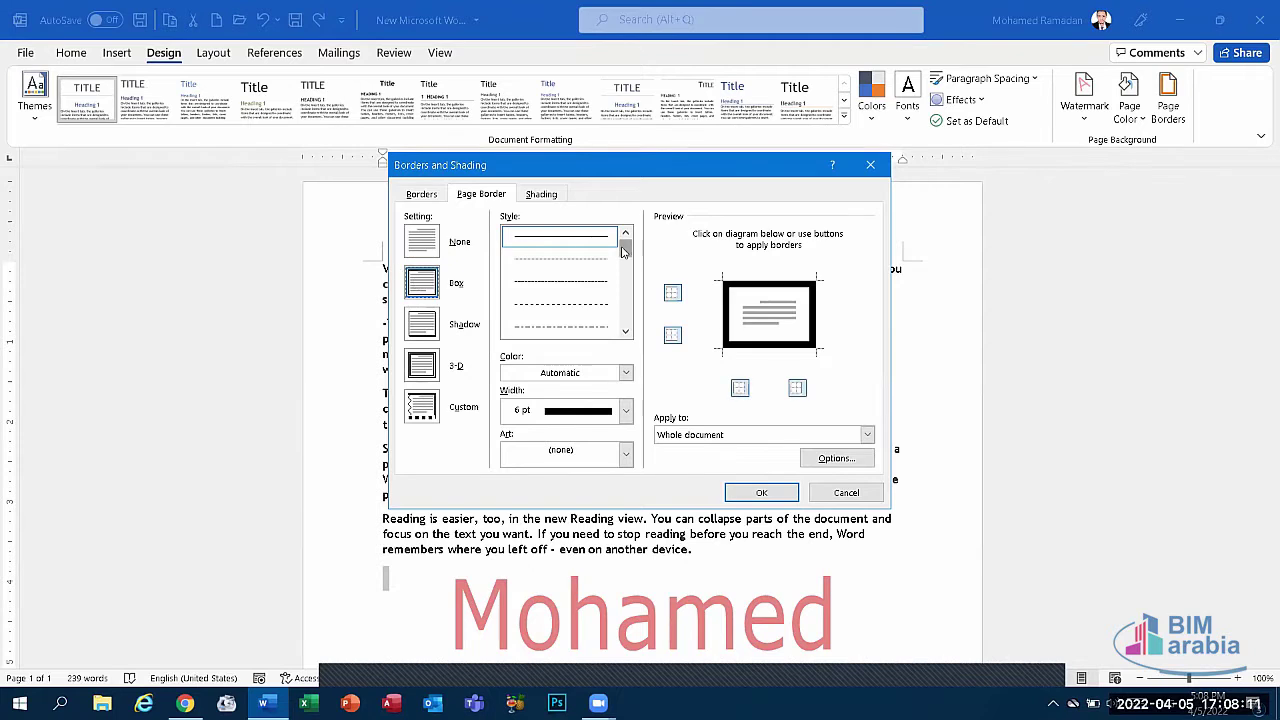
click(752, 492)
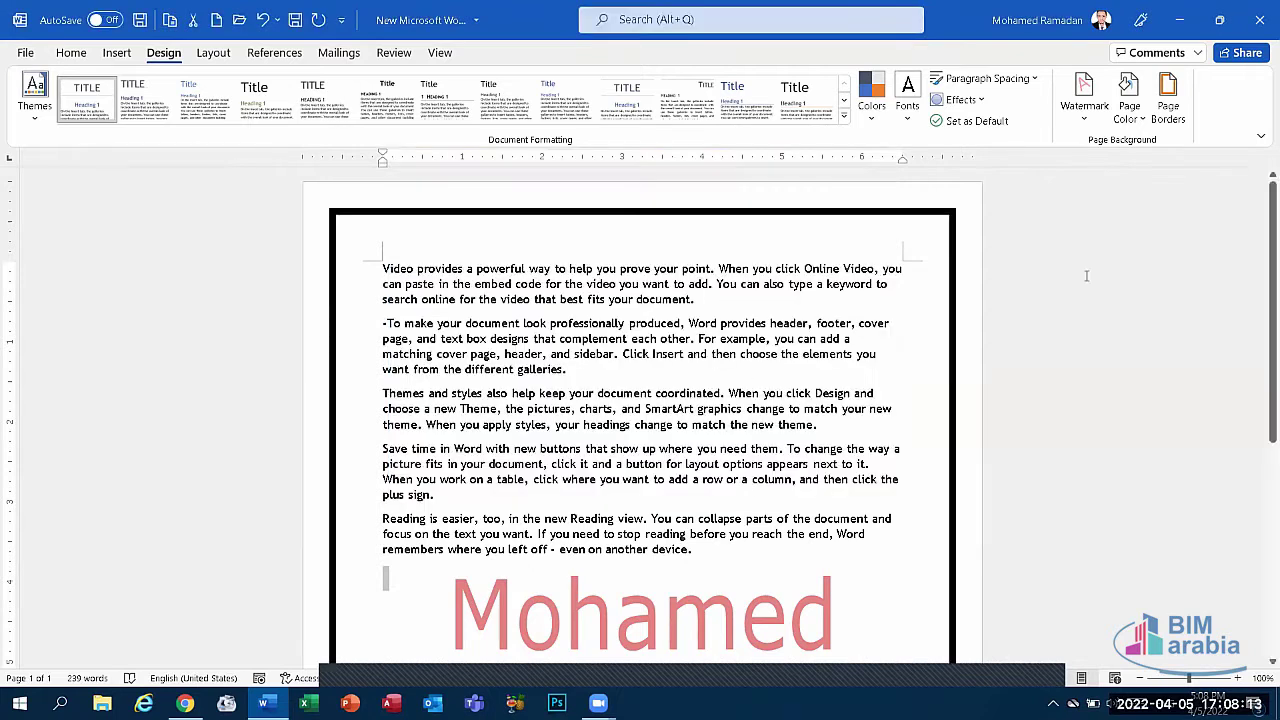
Step: Change the page border to a thin ½ pt dashed line style
click(1166, 92)
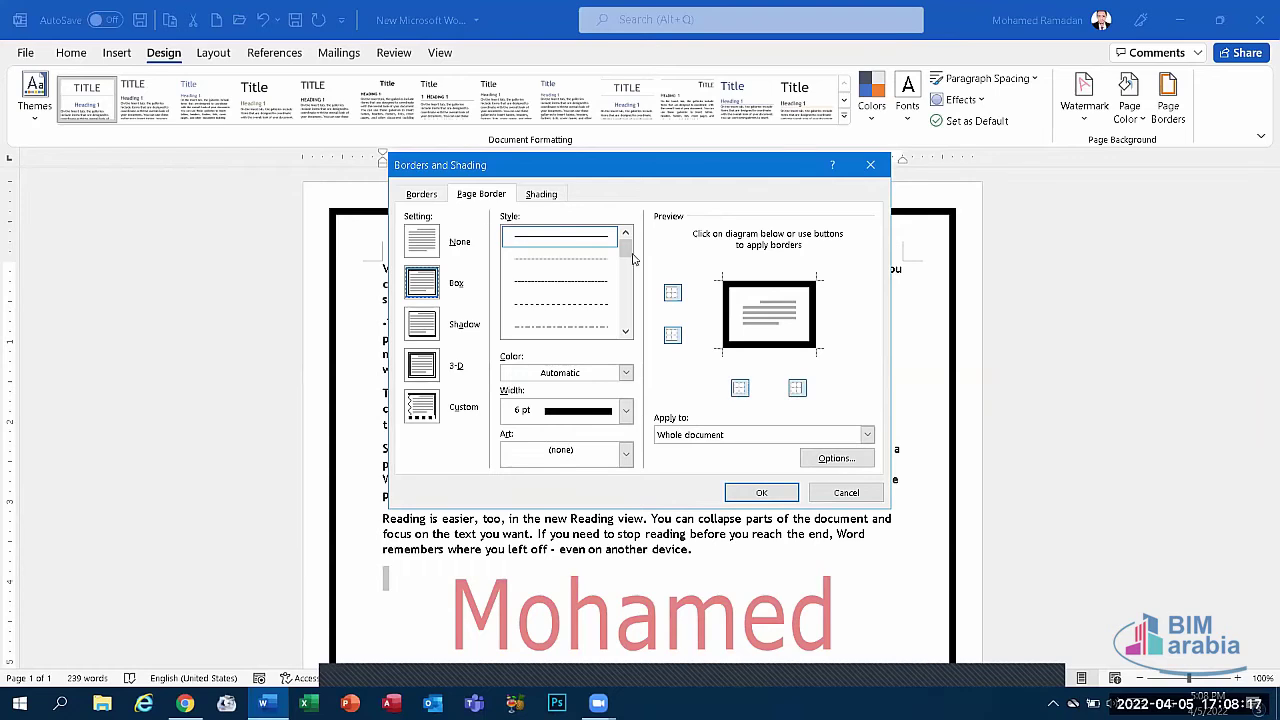
drag(626, 250, 629, 349)
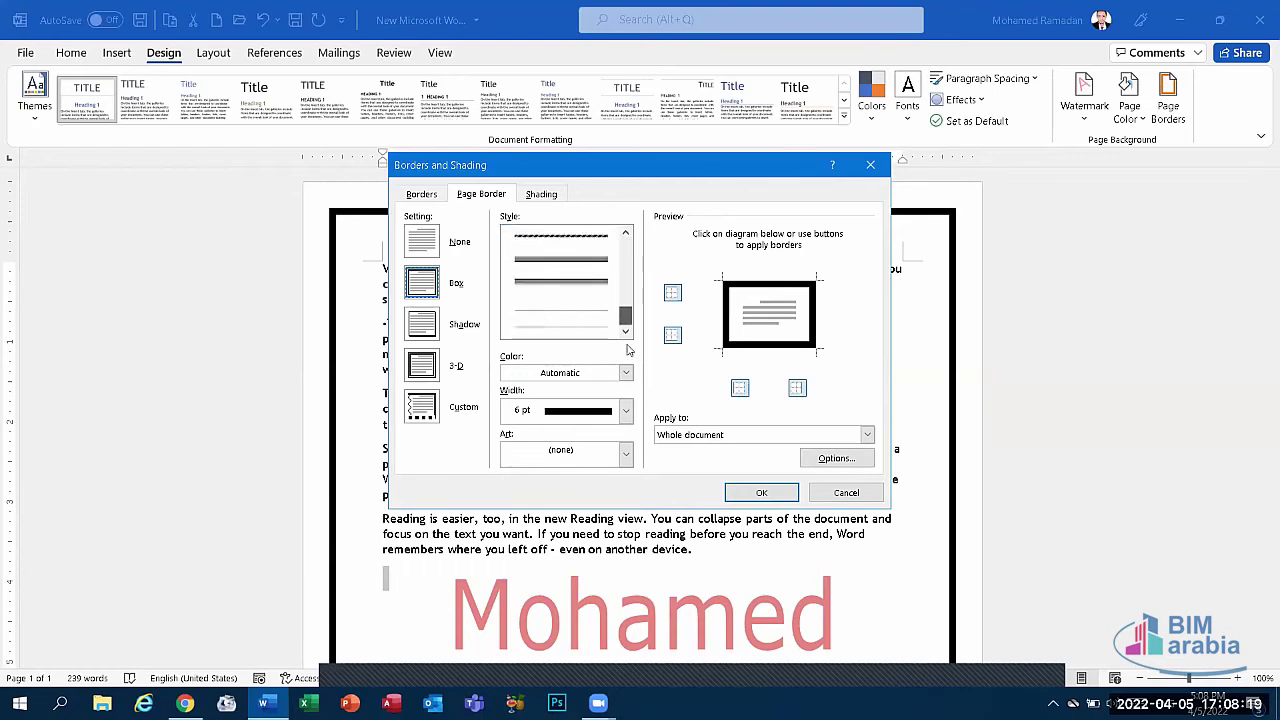
scroll(607, 287, up, 5)
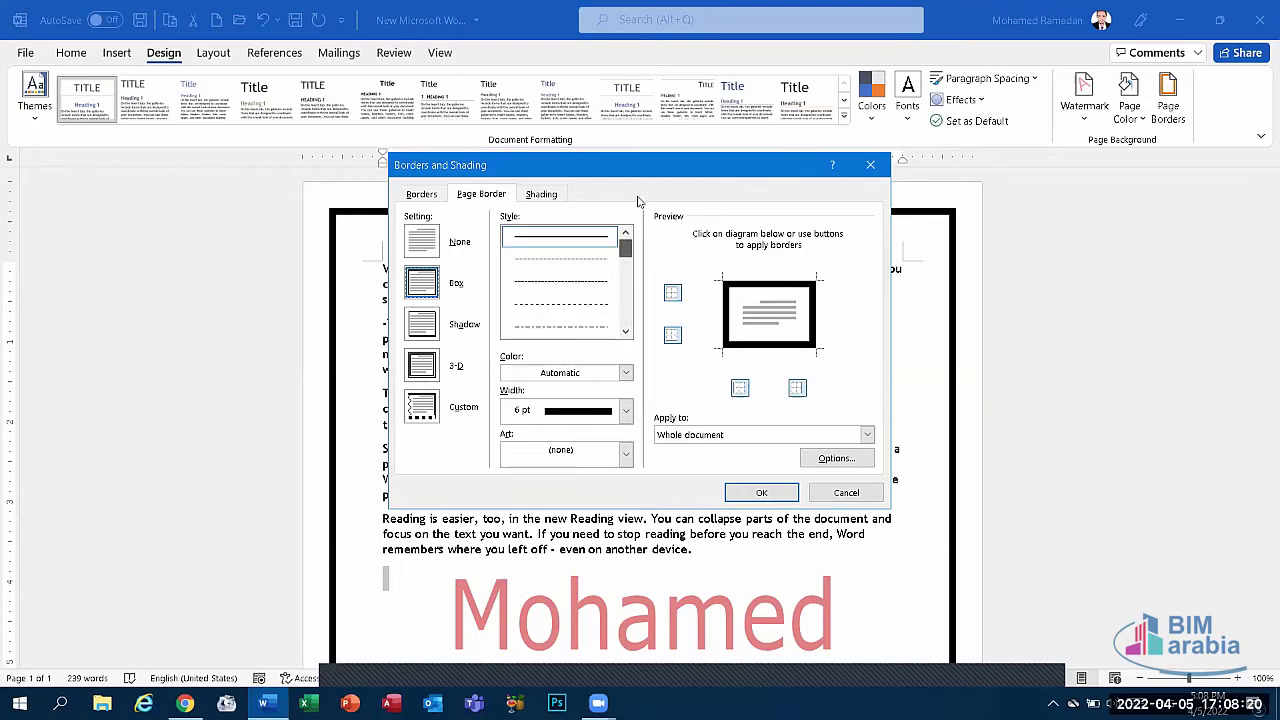
click(607, 282)
click(571, 325)
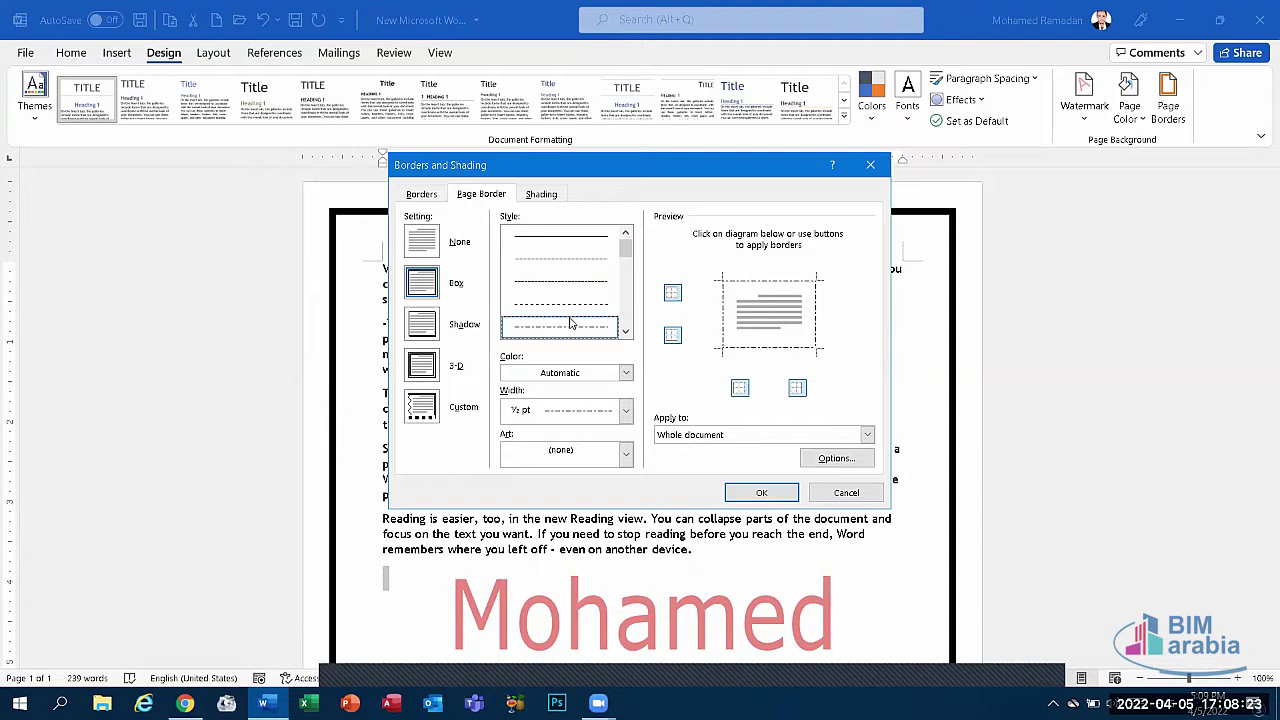
scroll(571, 325, down, 3)
click(761, 492)
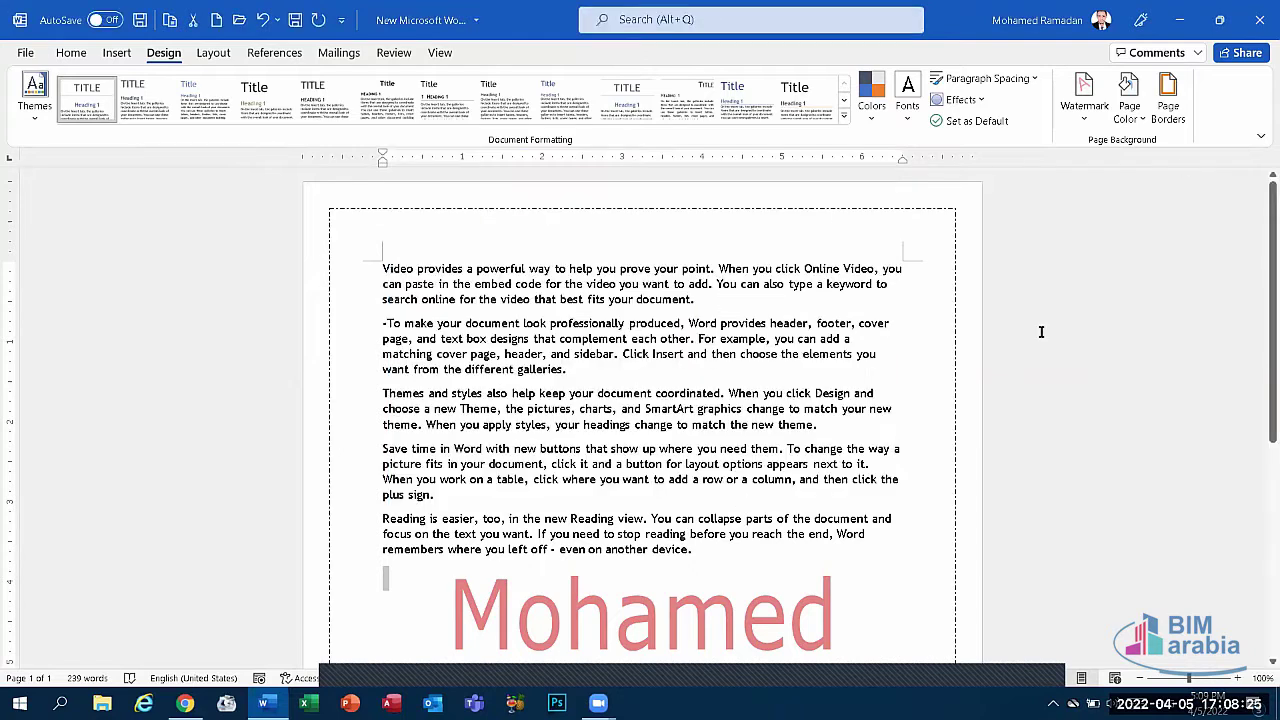
Step: Make the page border a red solid line
click(1180, 119)
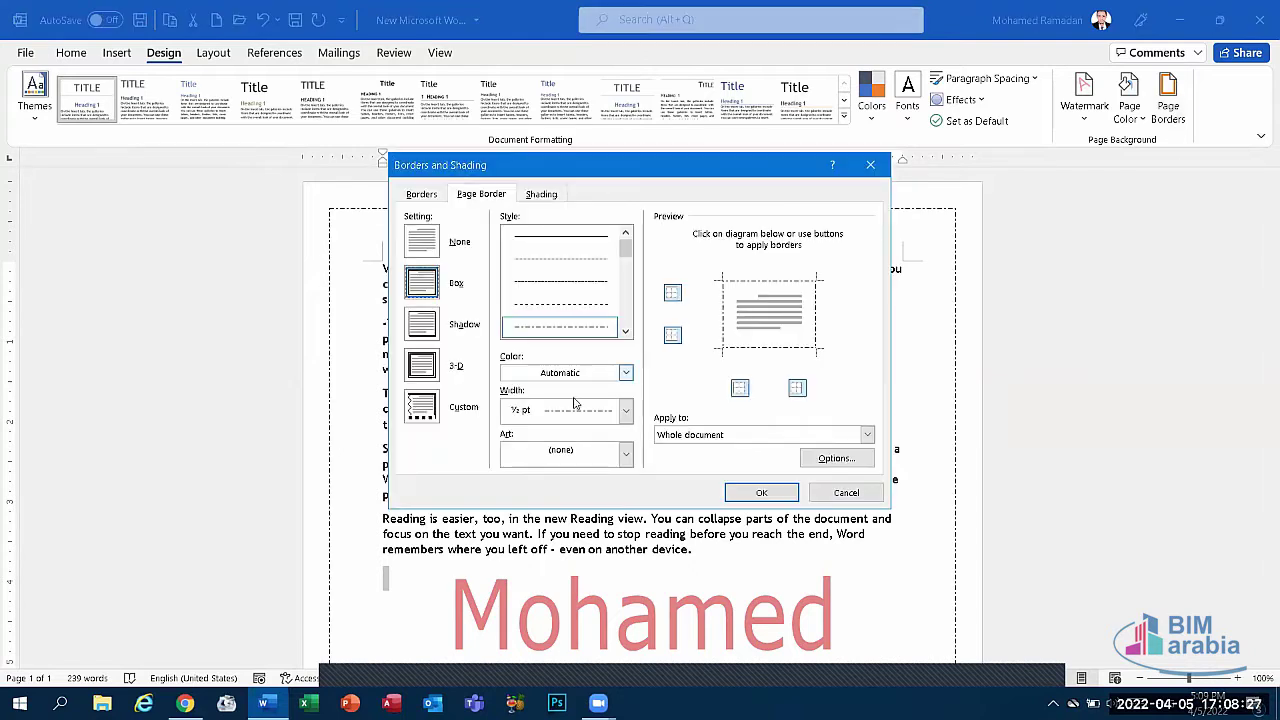
click(607, 373)
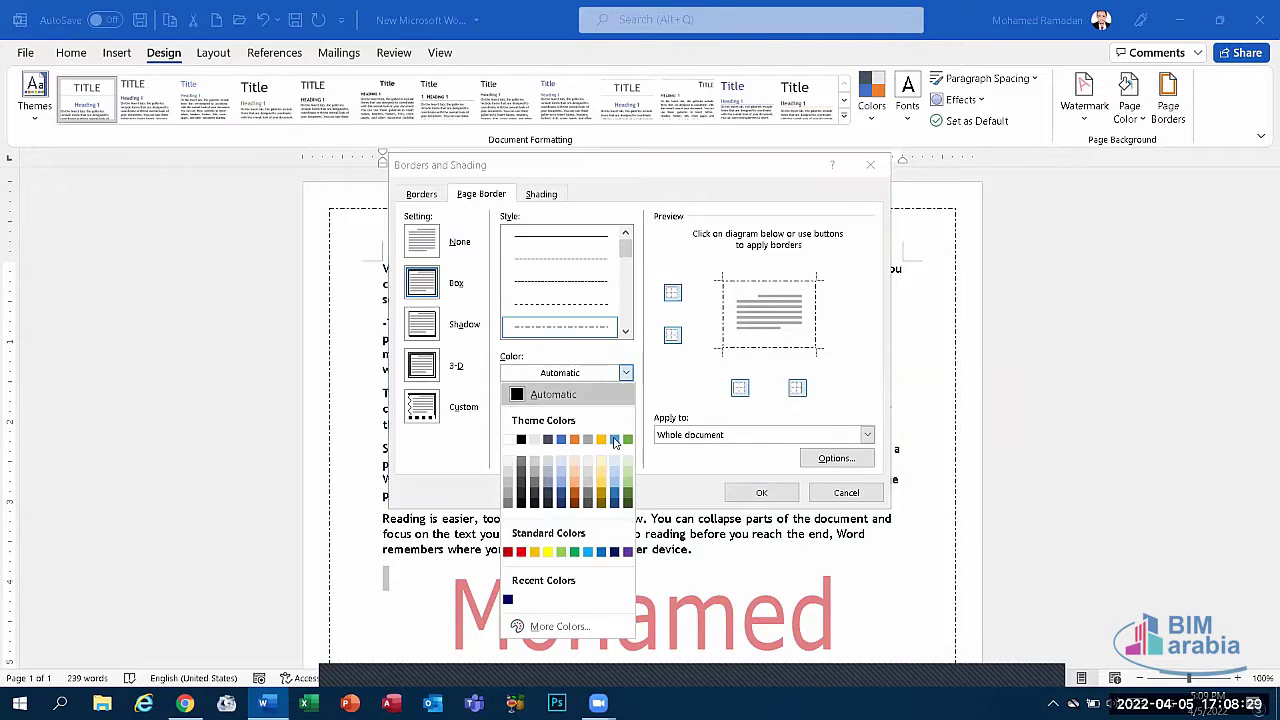
click(508, 553)
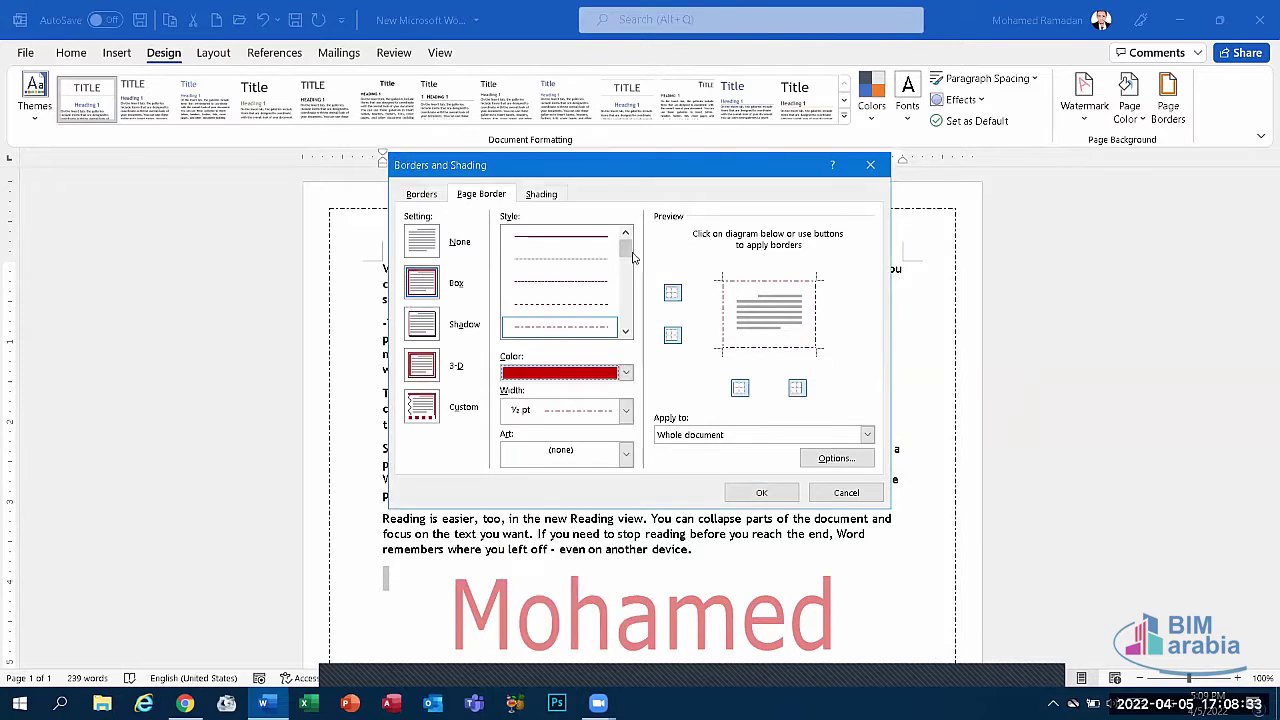
drag(626, 250, 629, 283)
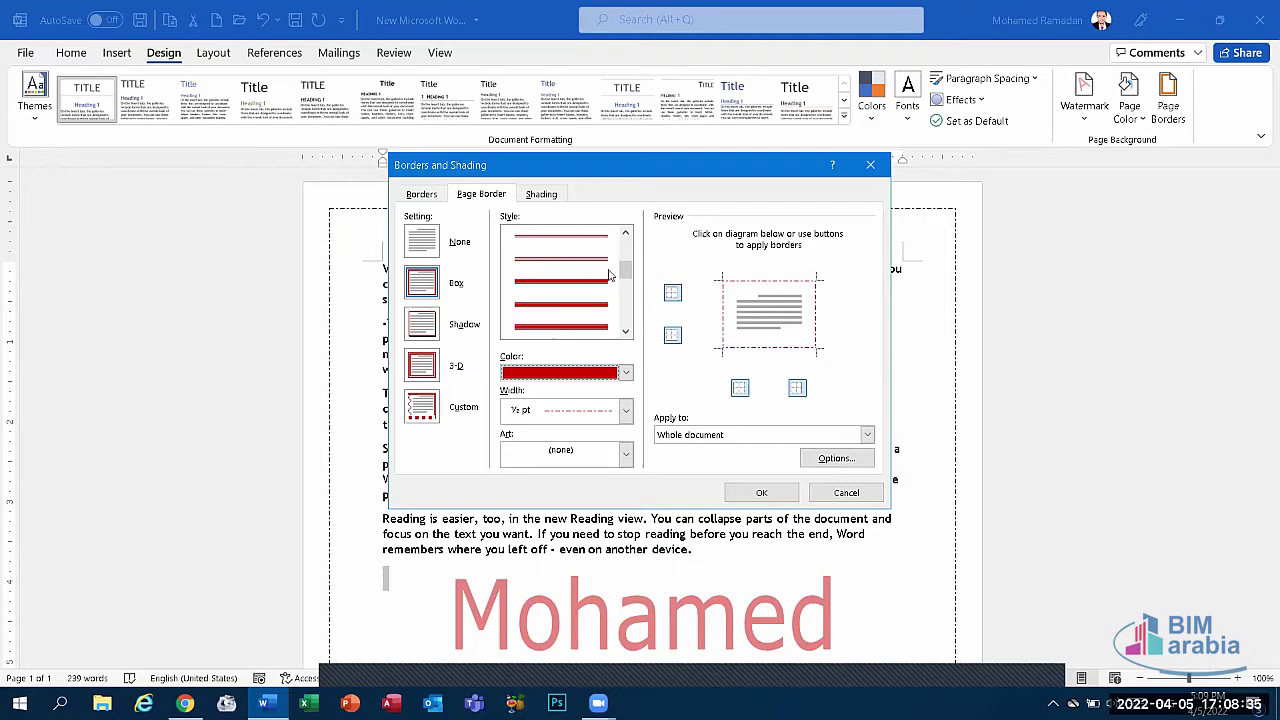
click(606, 284)
click(761, 492)
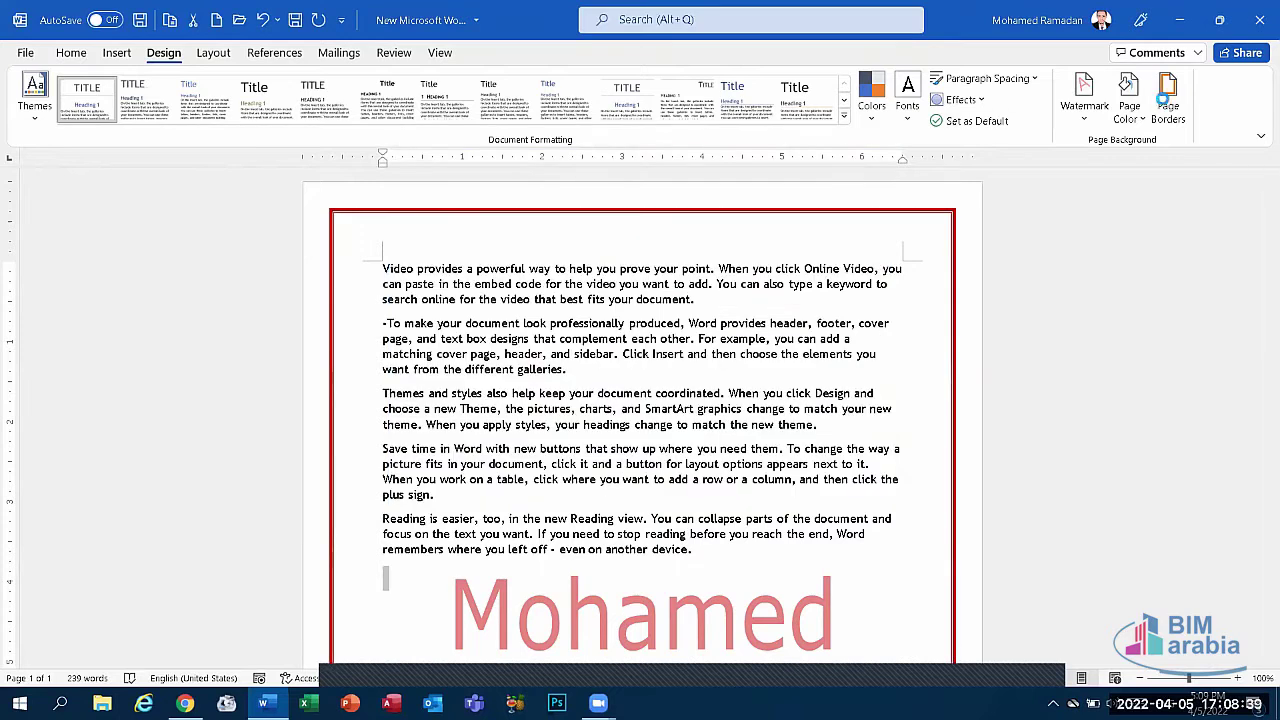
Step: Widen the red page border to 6 pt
click(1166, 102)
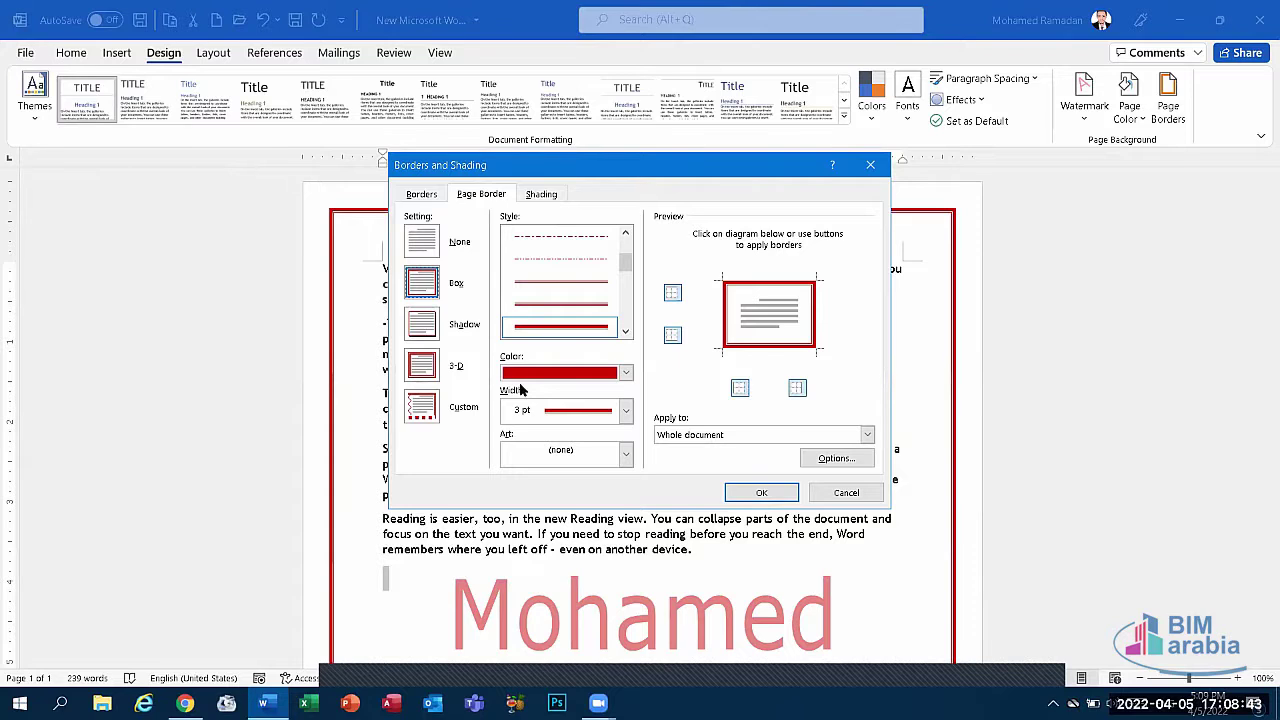
click(627, 411)
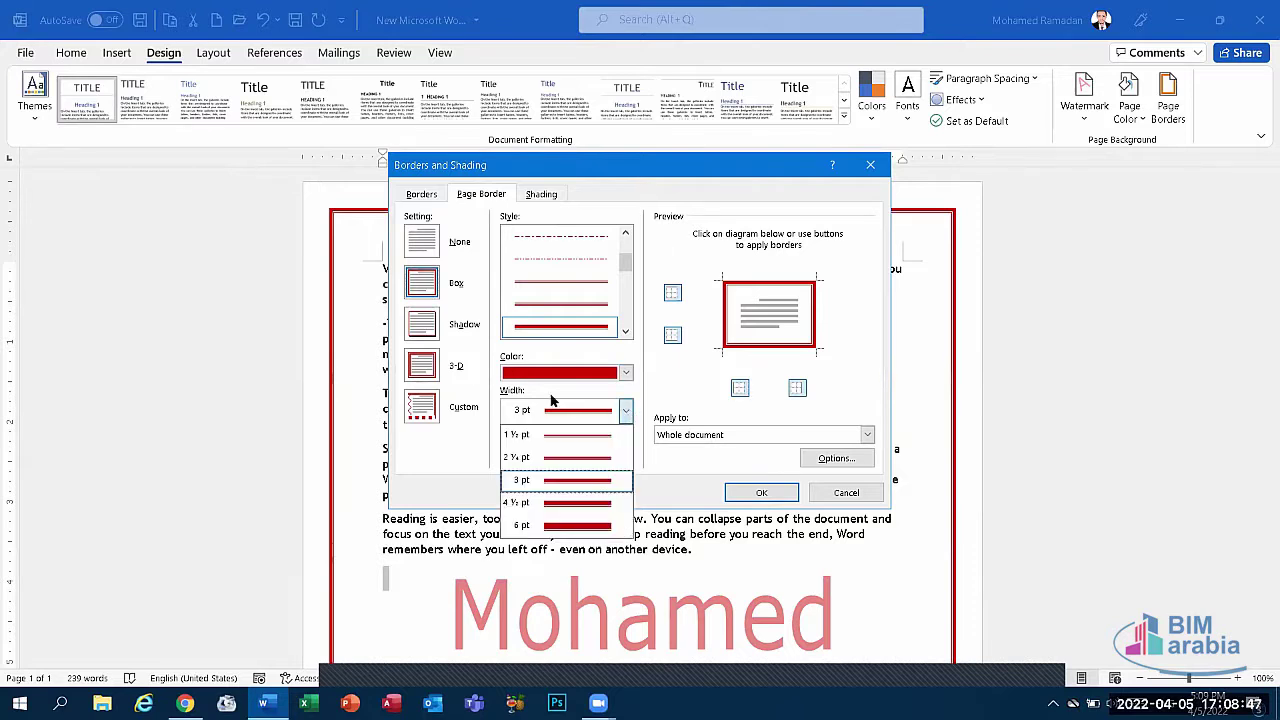
click(558, 530)
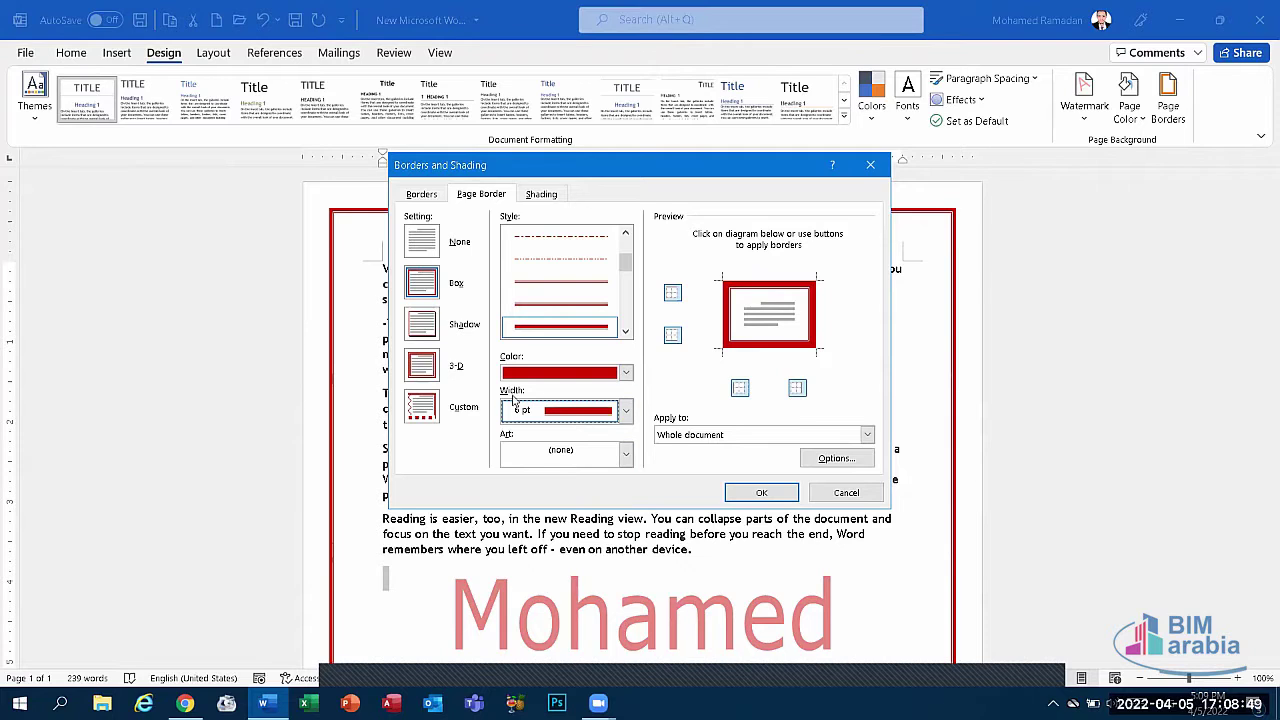
click(762, 493)
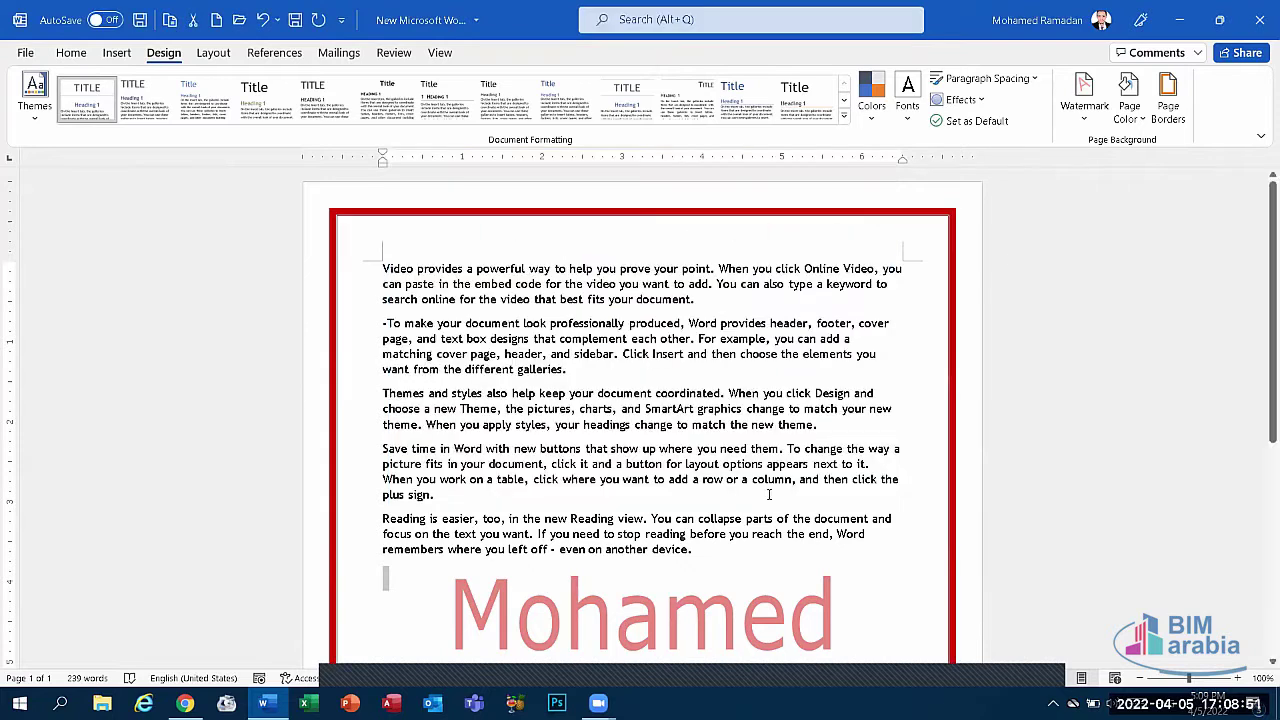
Step: Choose a black geometric pattern from the Art list for the page border
click(1180, 90)
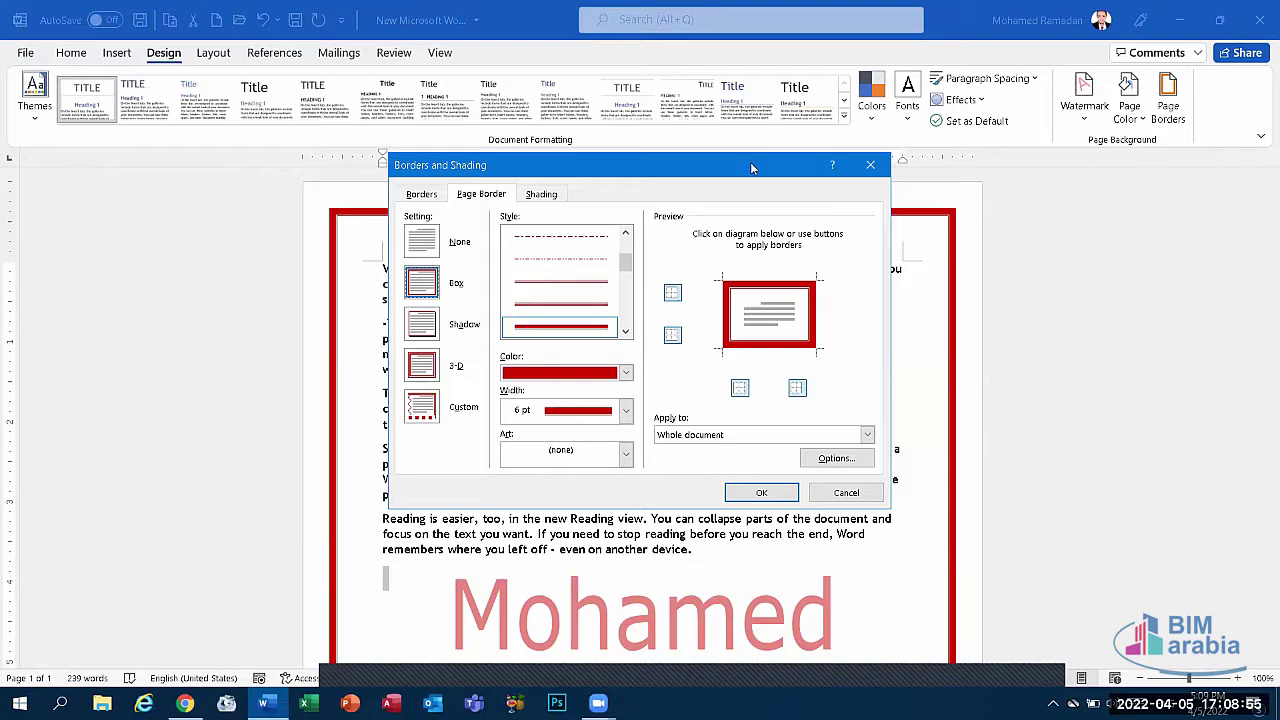
click(617, 456)
scroll(590, 527, down, 2)
scroll(590, 527, down, 2)
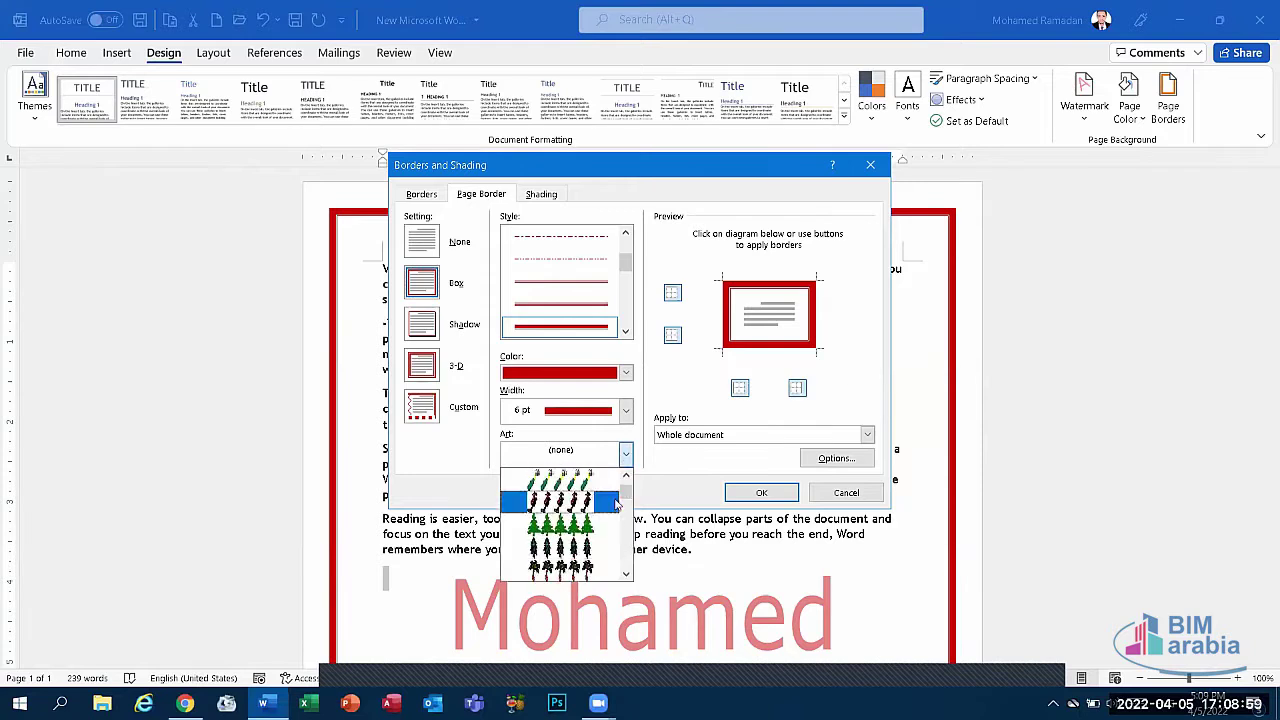
scroll(590, 527, down, 2)
scroll(590, 527, down, 2)
scroll(590, 527, down, 2)
scroll(590, 527, down, 2)
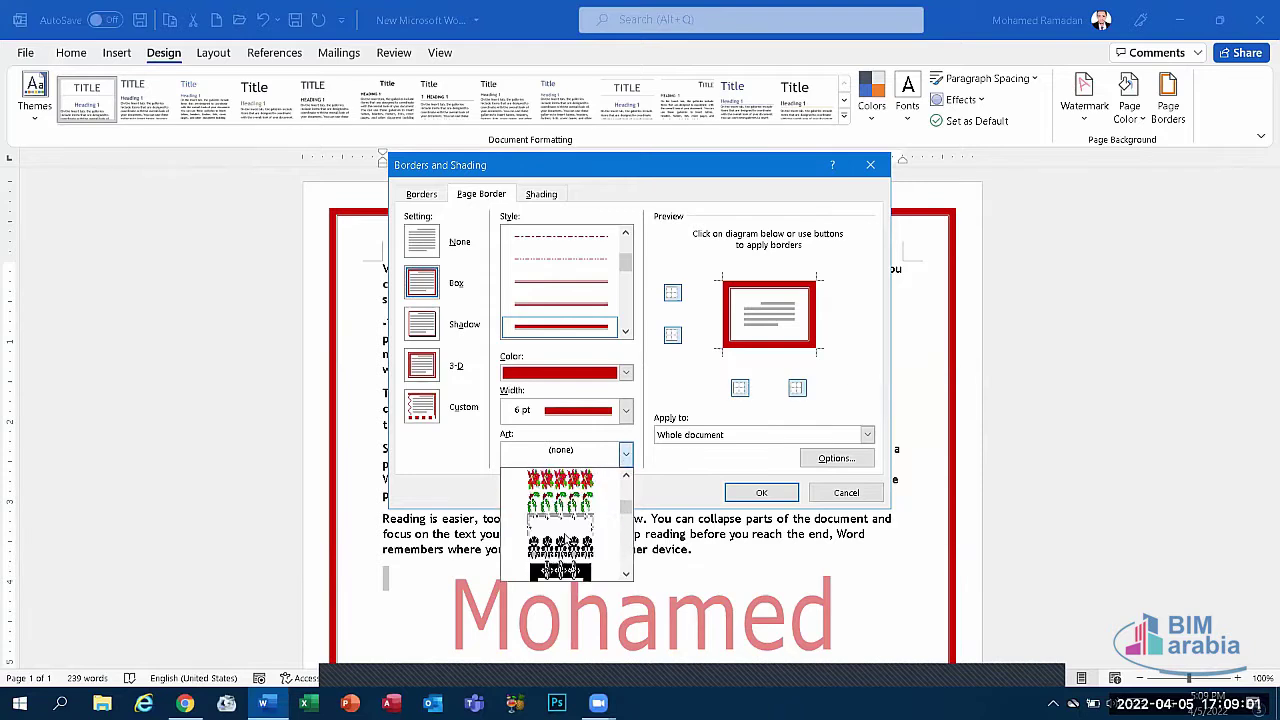
scroll(568, 526, down, 2)
scroll(568, 524, down, 2)
scroll(568, 526, down, 2)
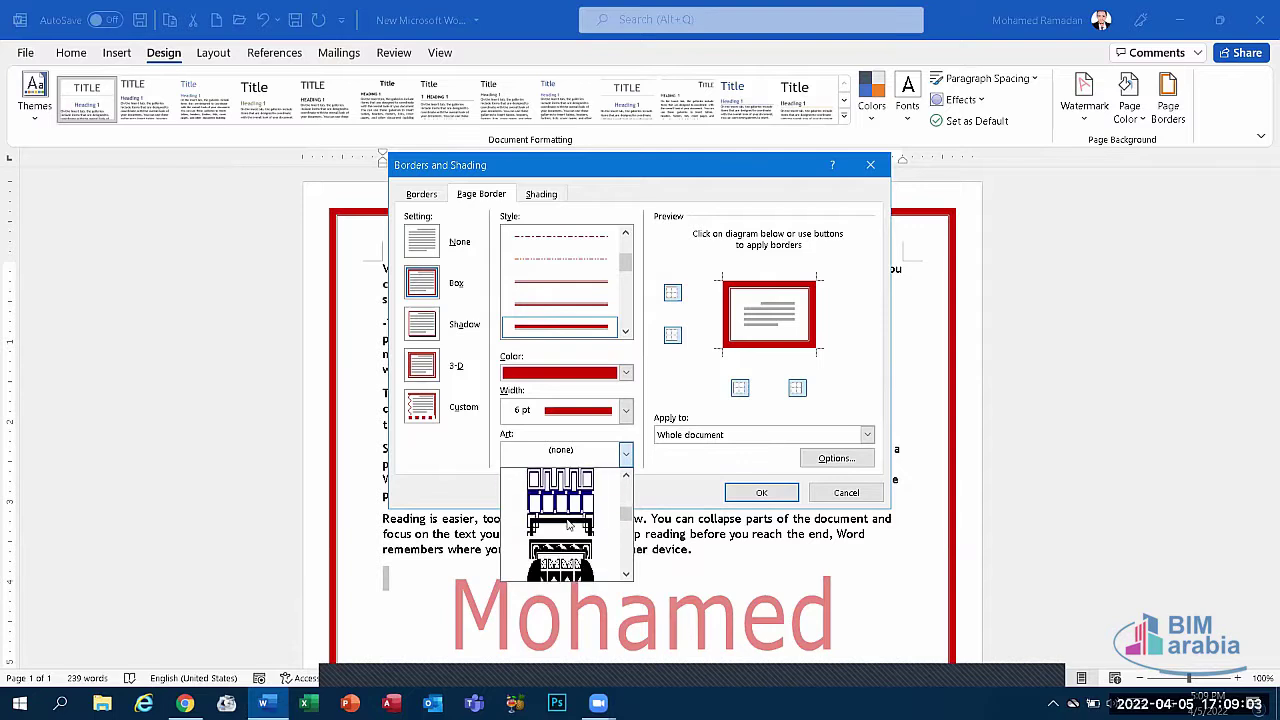
scroll(570, 530, down, 2)
click(572, 549)
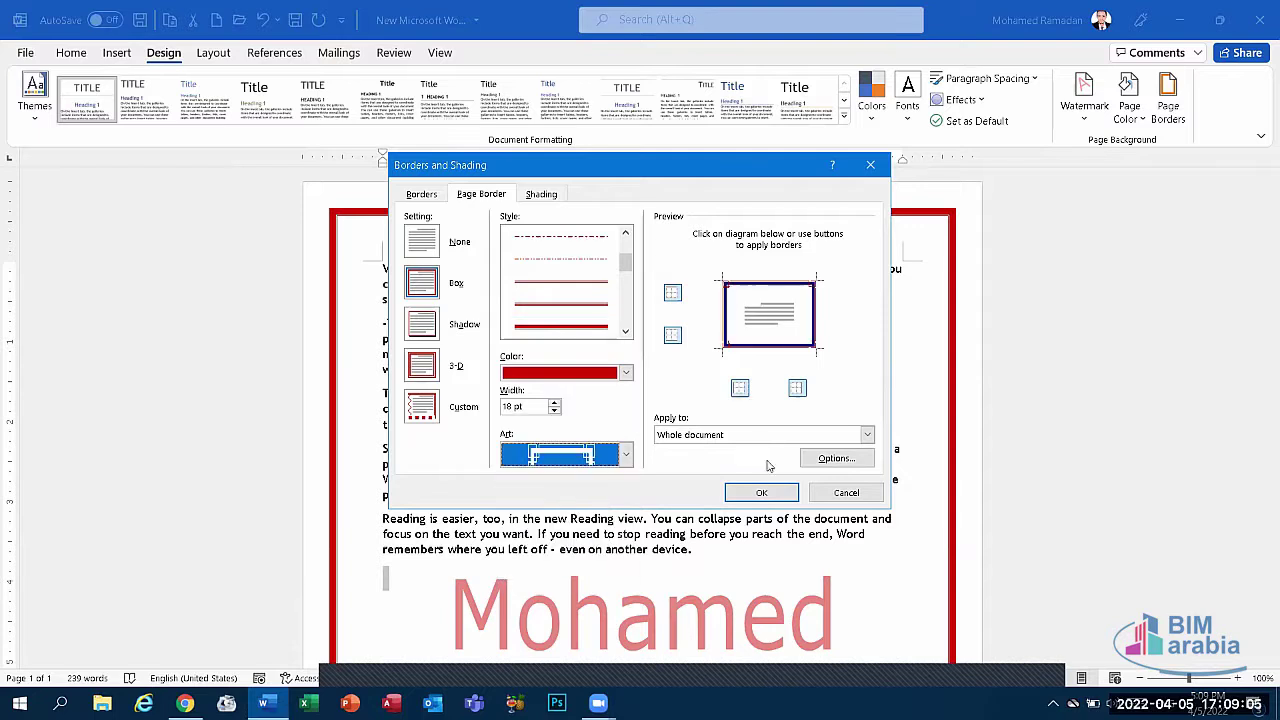
click(625, 453)
click(587, 510)
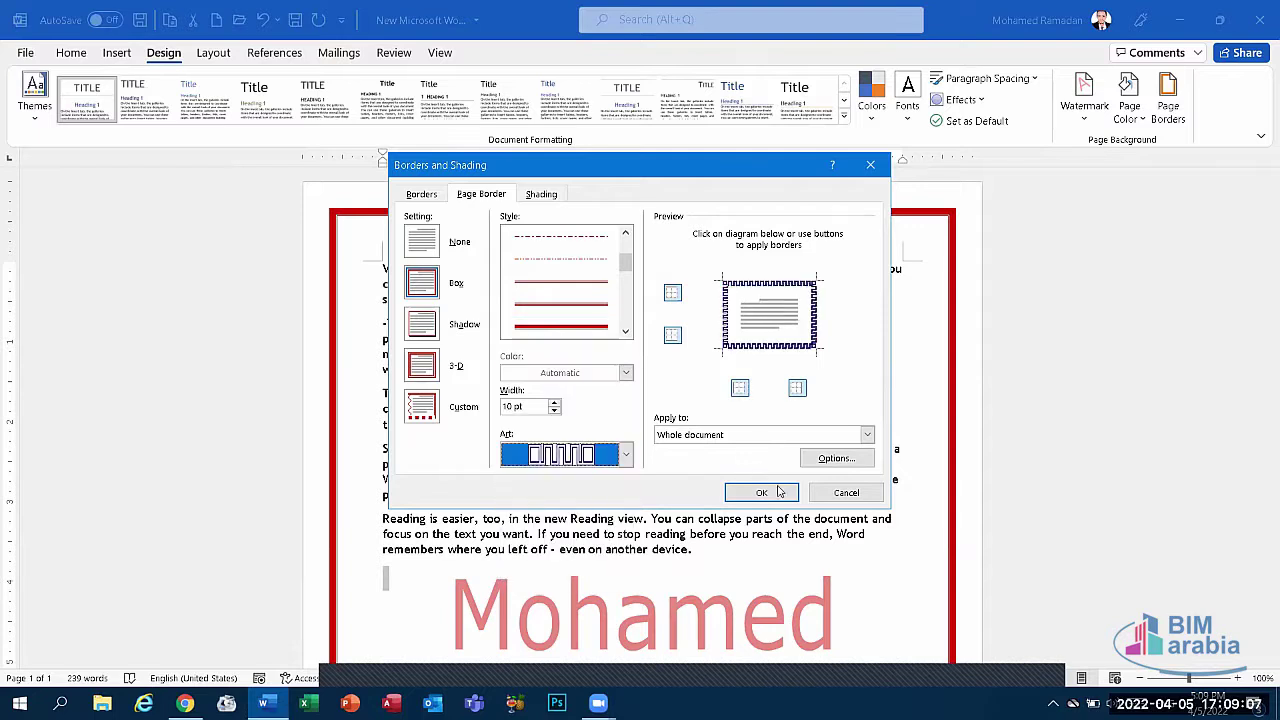
click(780, 492)
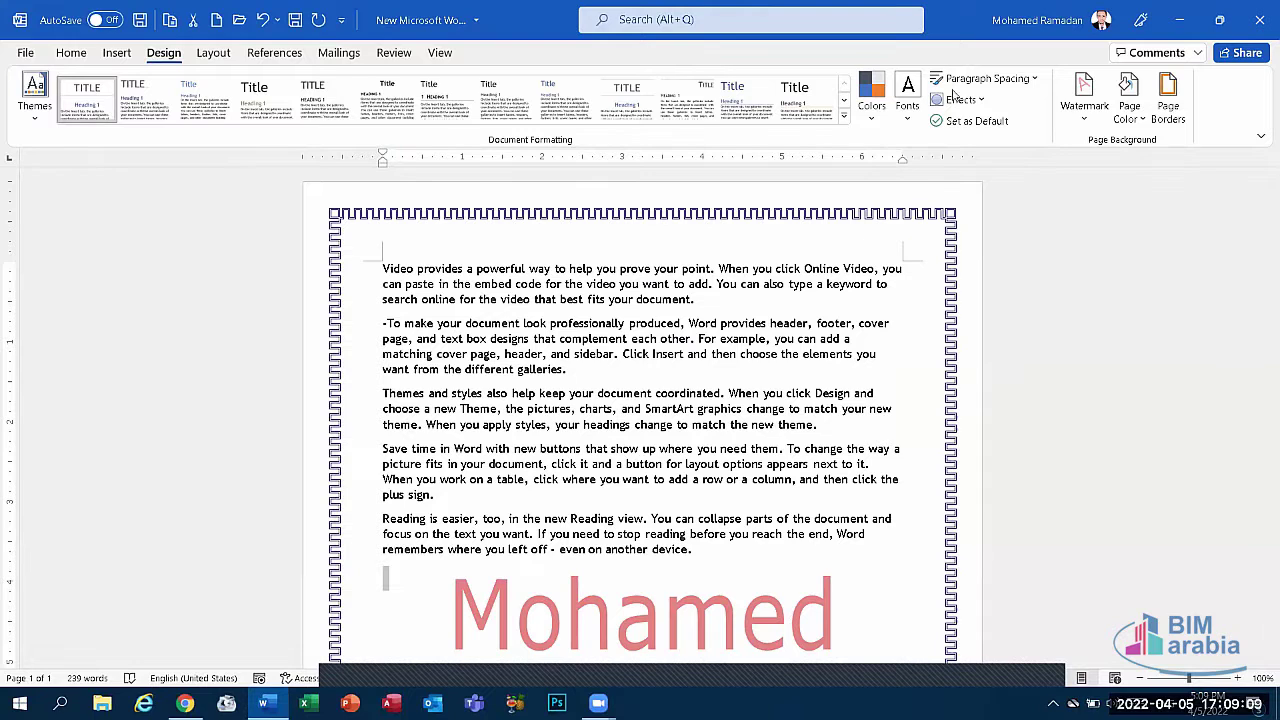
Step: Switch the page border setting through Shadow and 3-D, settling on Custom
click(1162, 92)
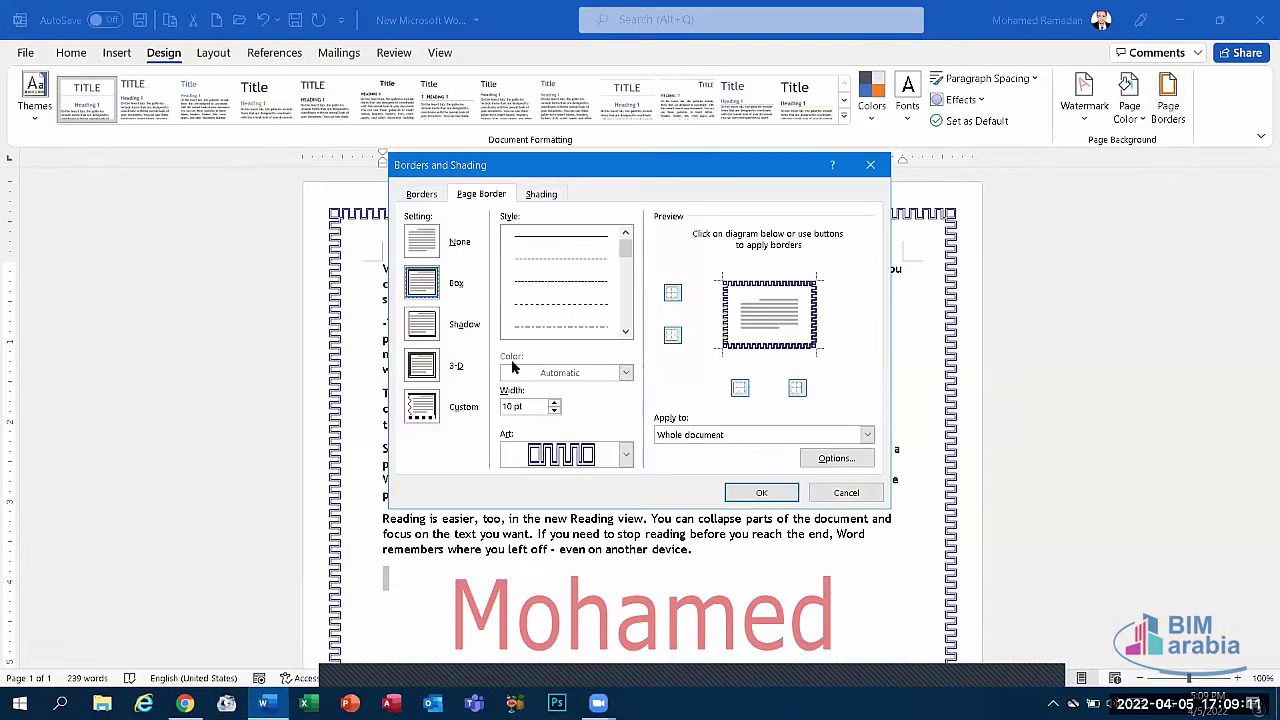
click(440, 325)
click(440, 366)
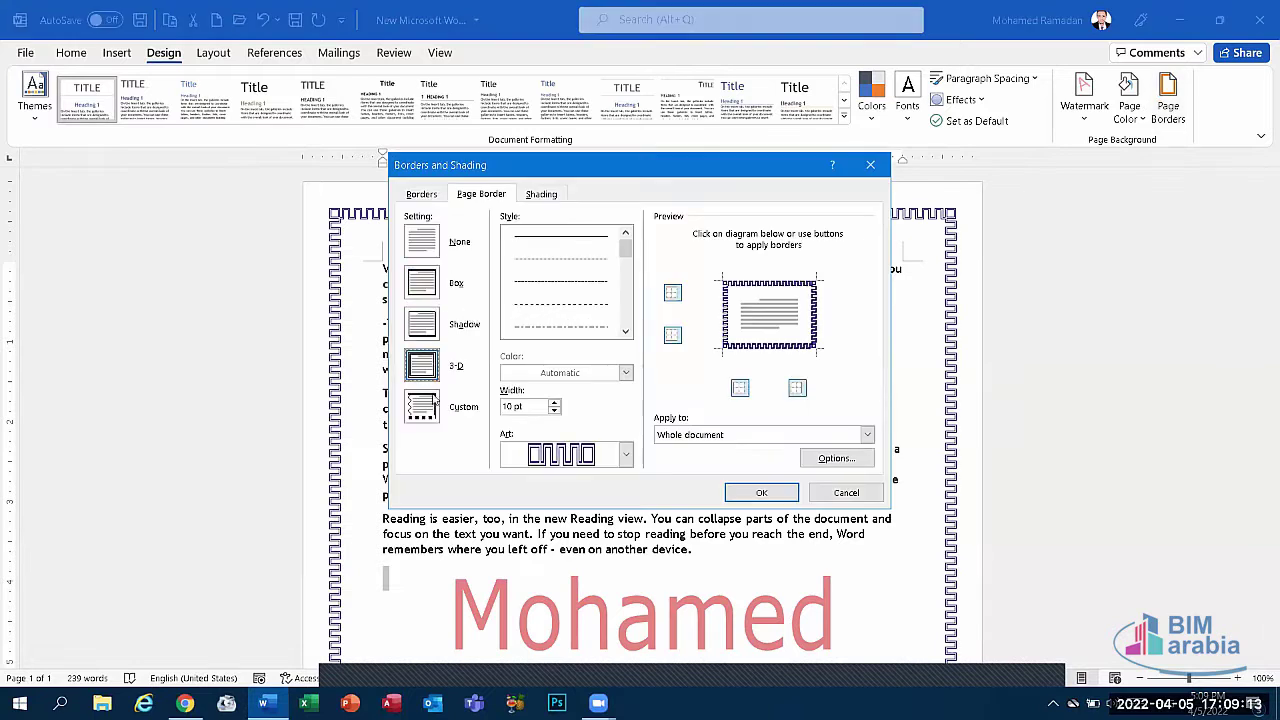
click(440, 406)
click(441, 330)
click(413, 366)
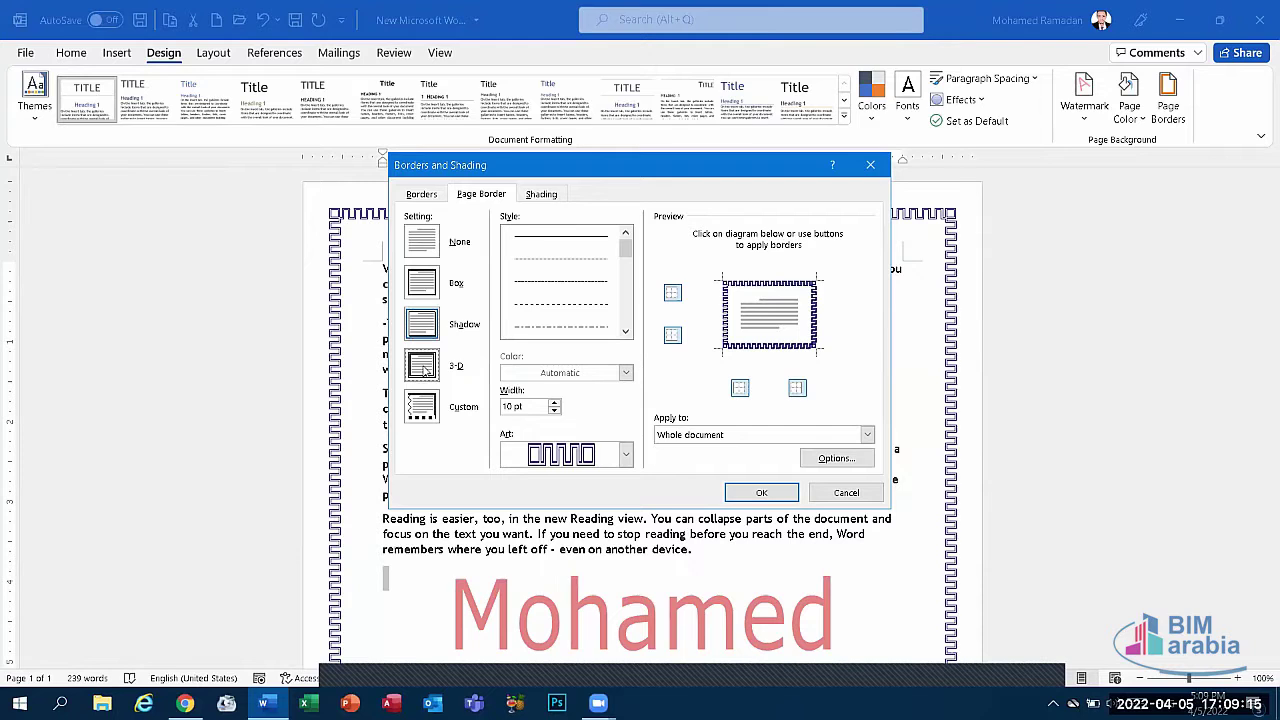
click(439, 425)
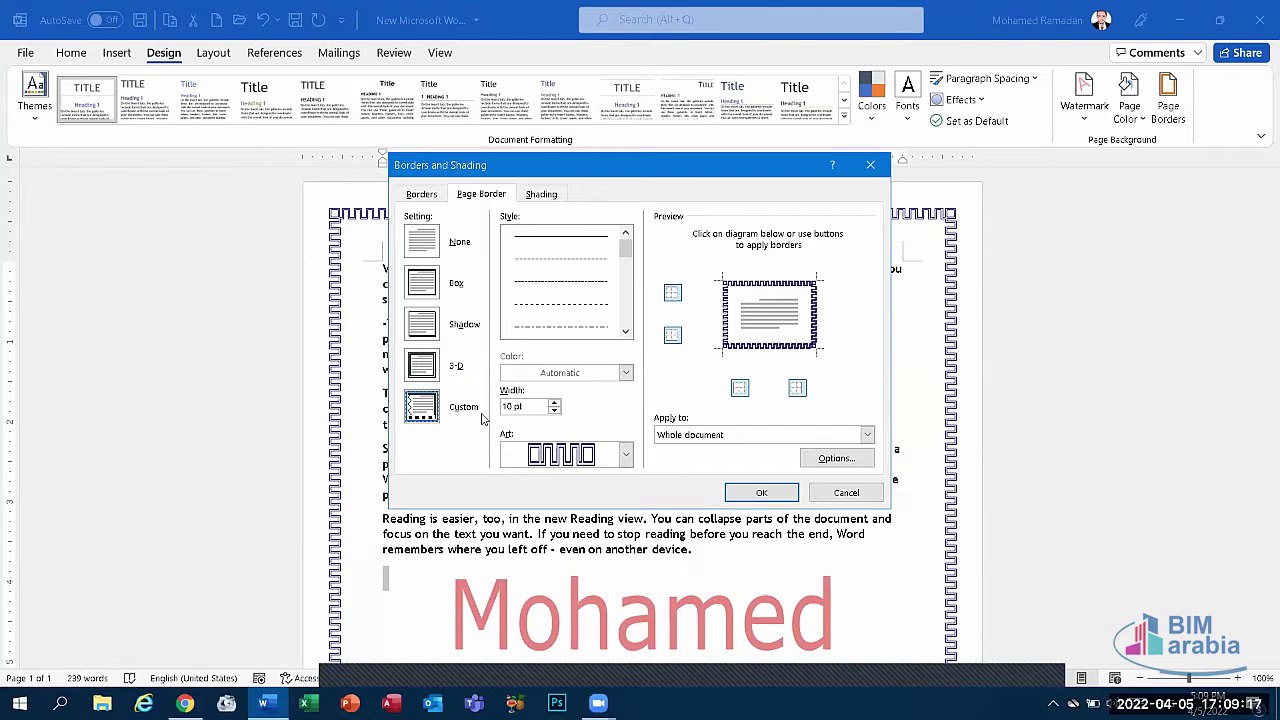
Step: Apply a finer, dotted Art design as the page border
click(554, 402)
click(625, 455)
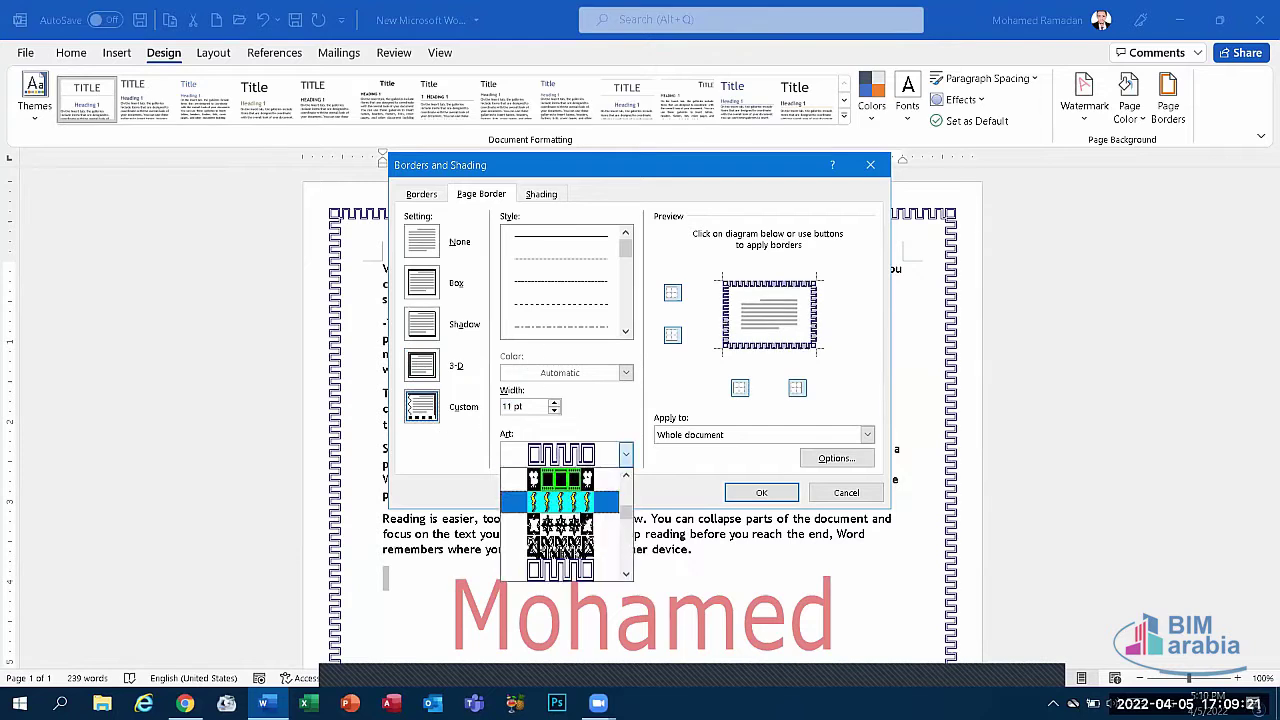
scroll(560, 520, down, 3)
click(585, 512)
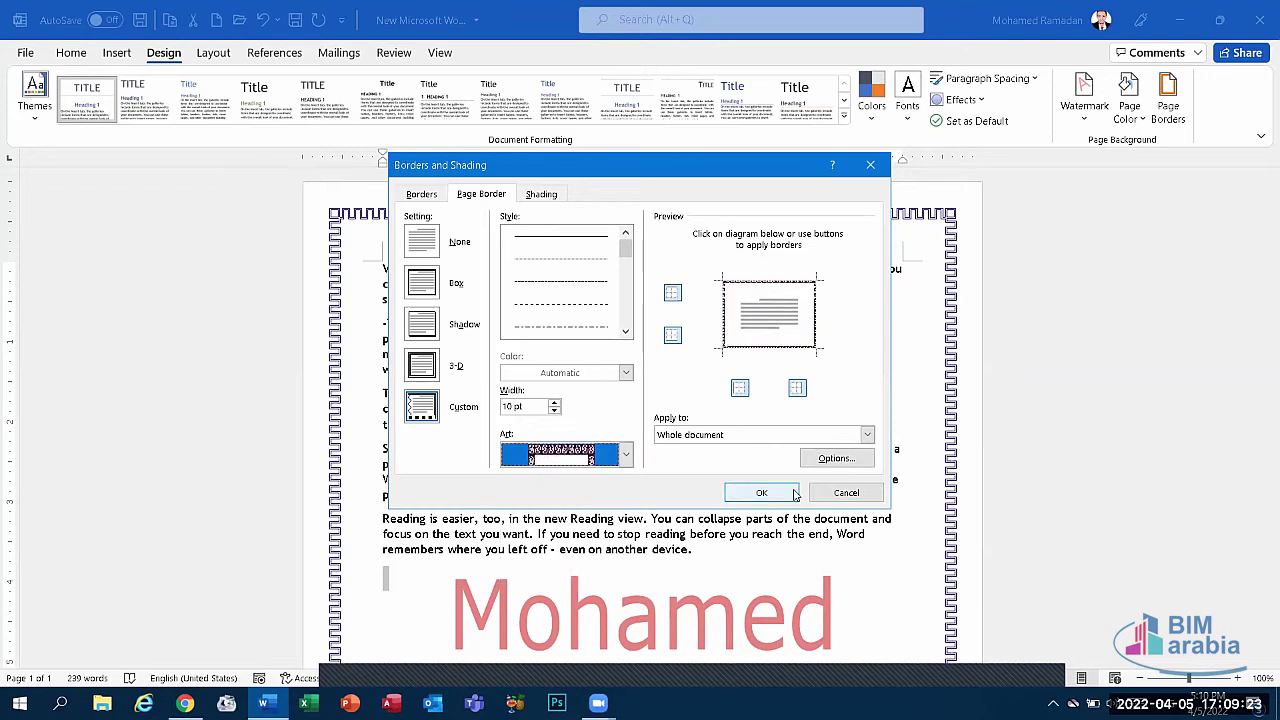
click(794, 493)
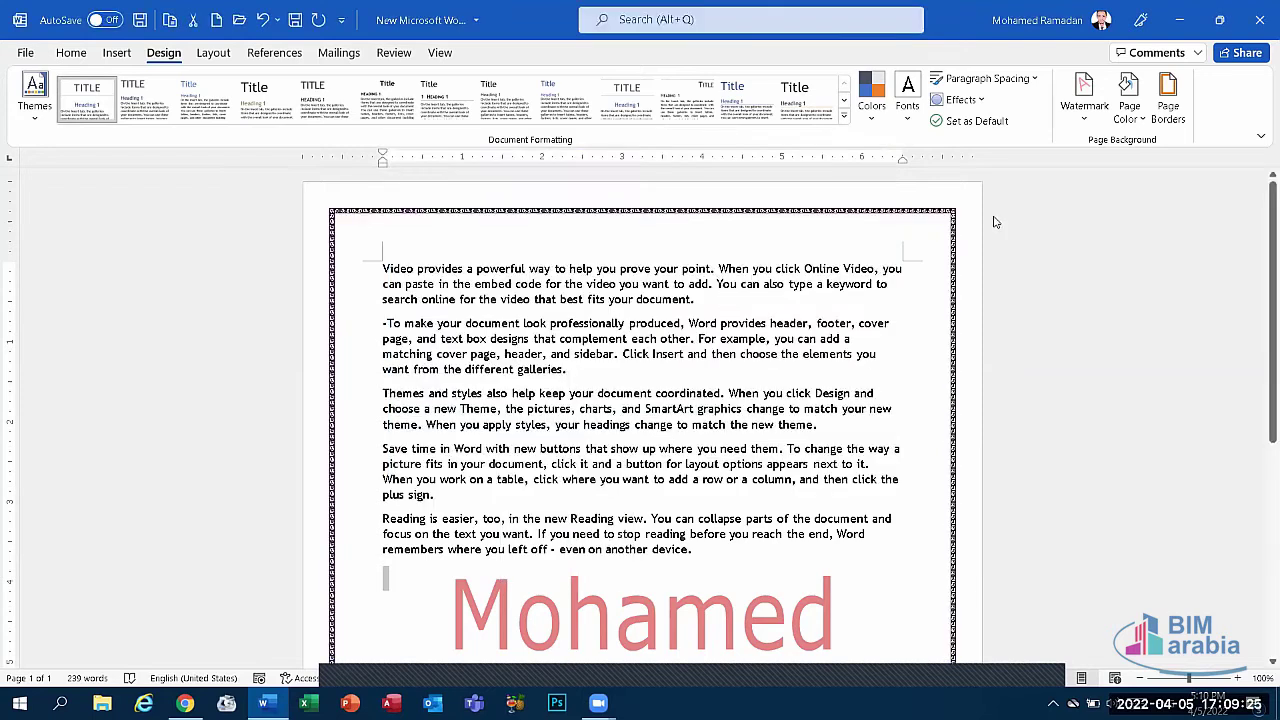
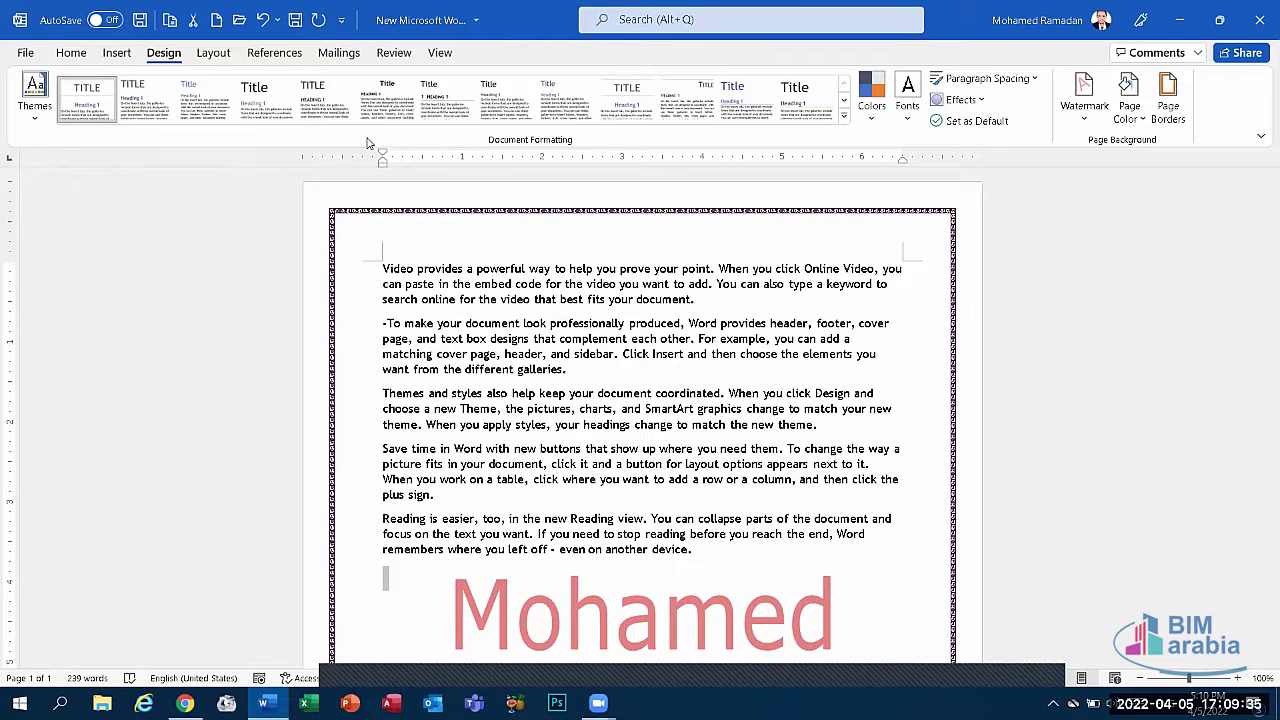
Step: Browse the Layout tab's Margins, Orientation and Size presets without changing the page setup
click(215, 53)
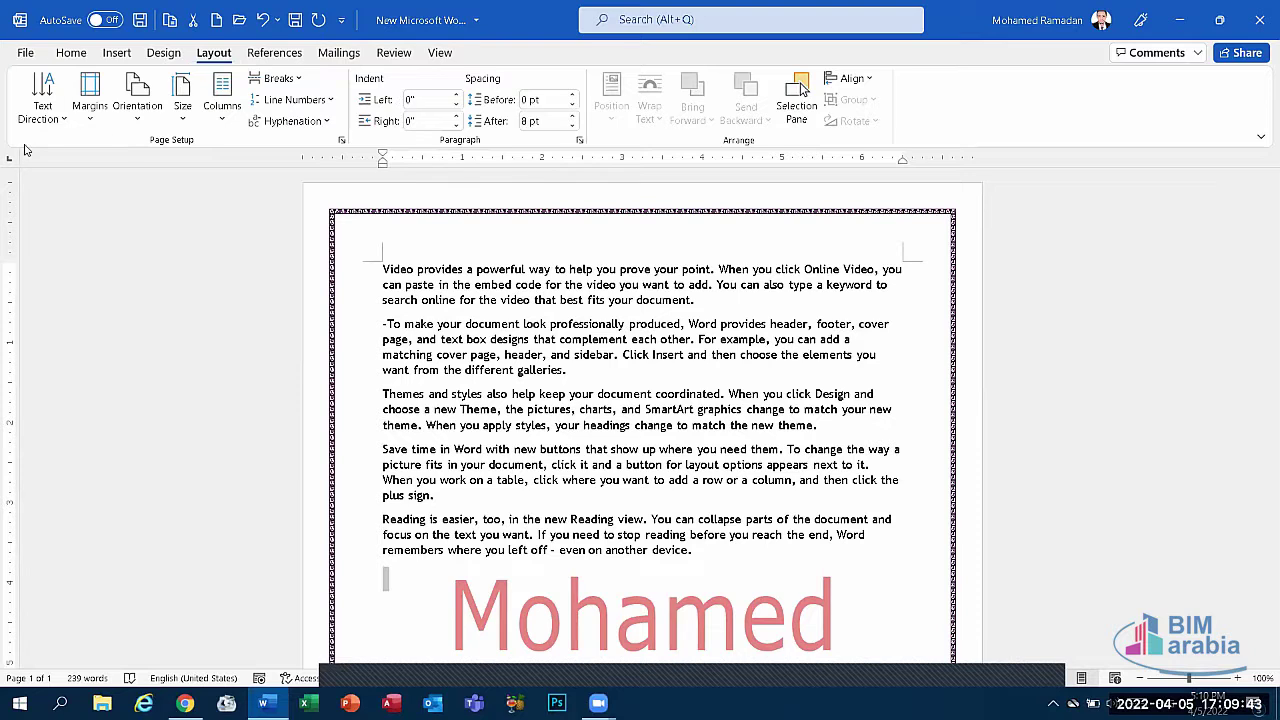
click(88, 117)
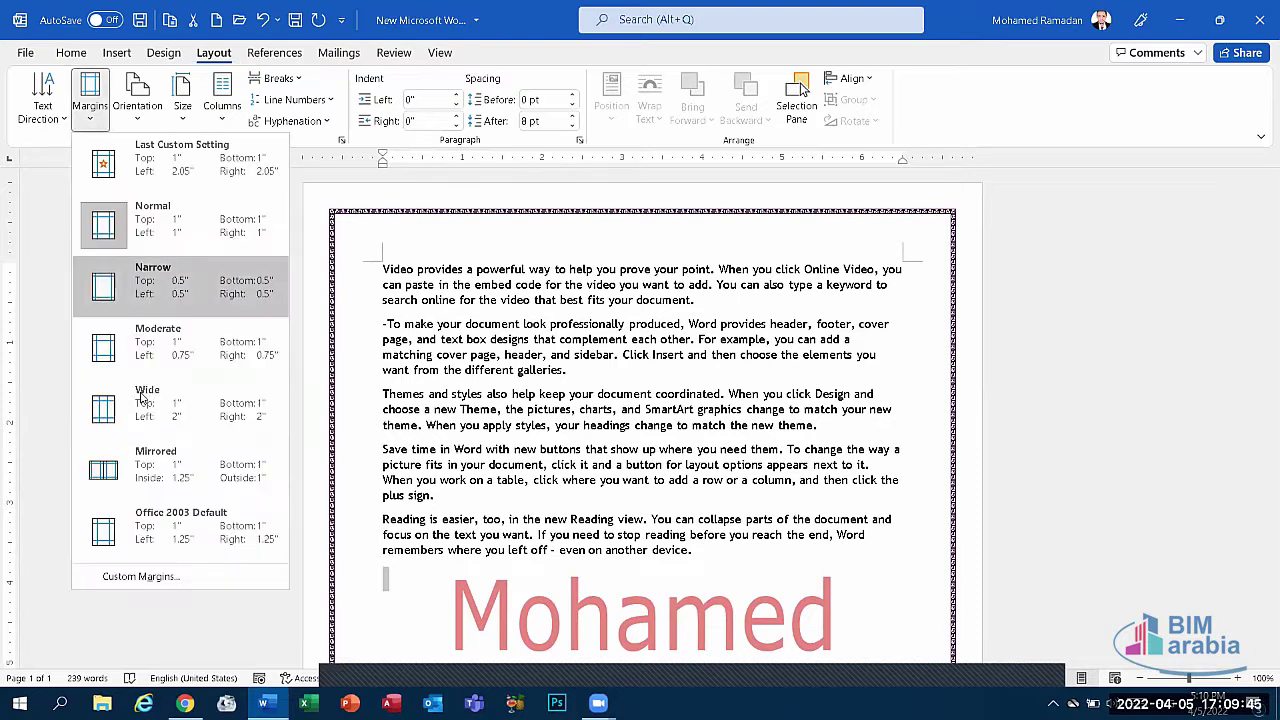
click(448, 373)
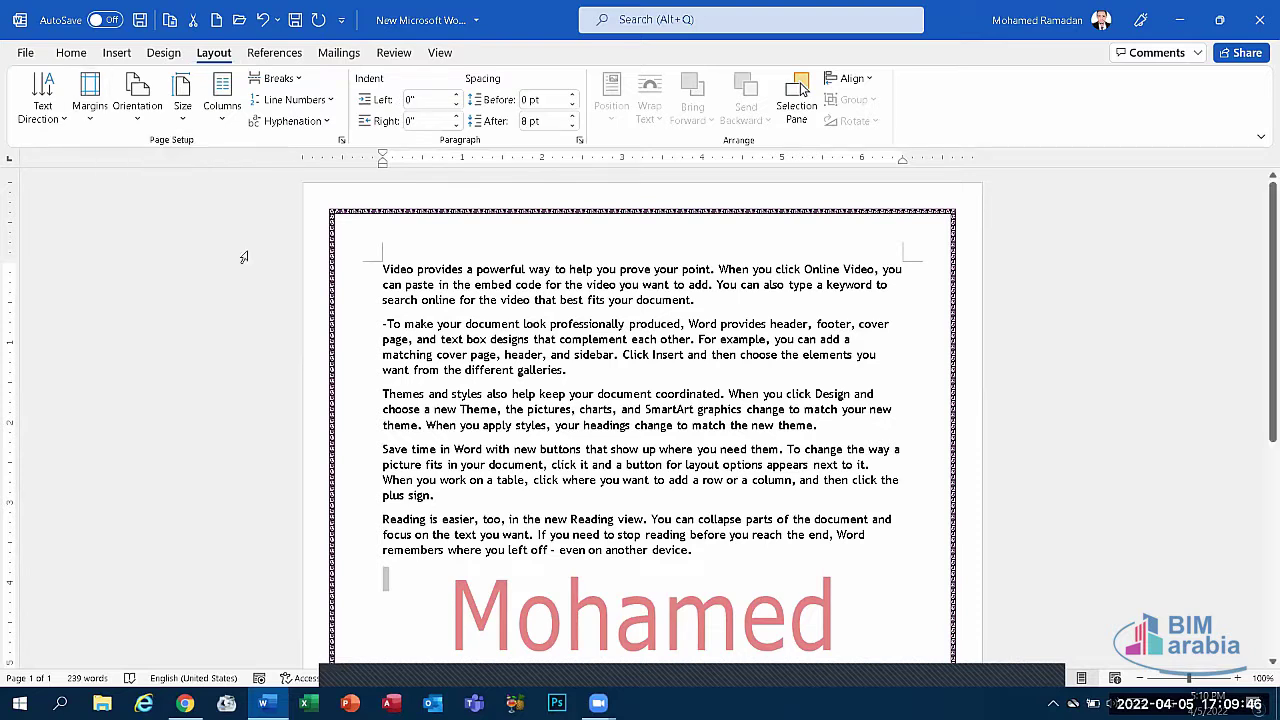
click(155, 121)
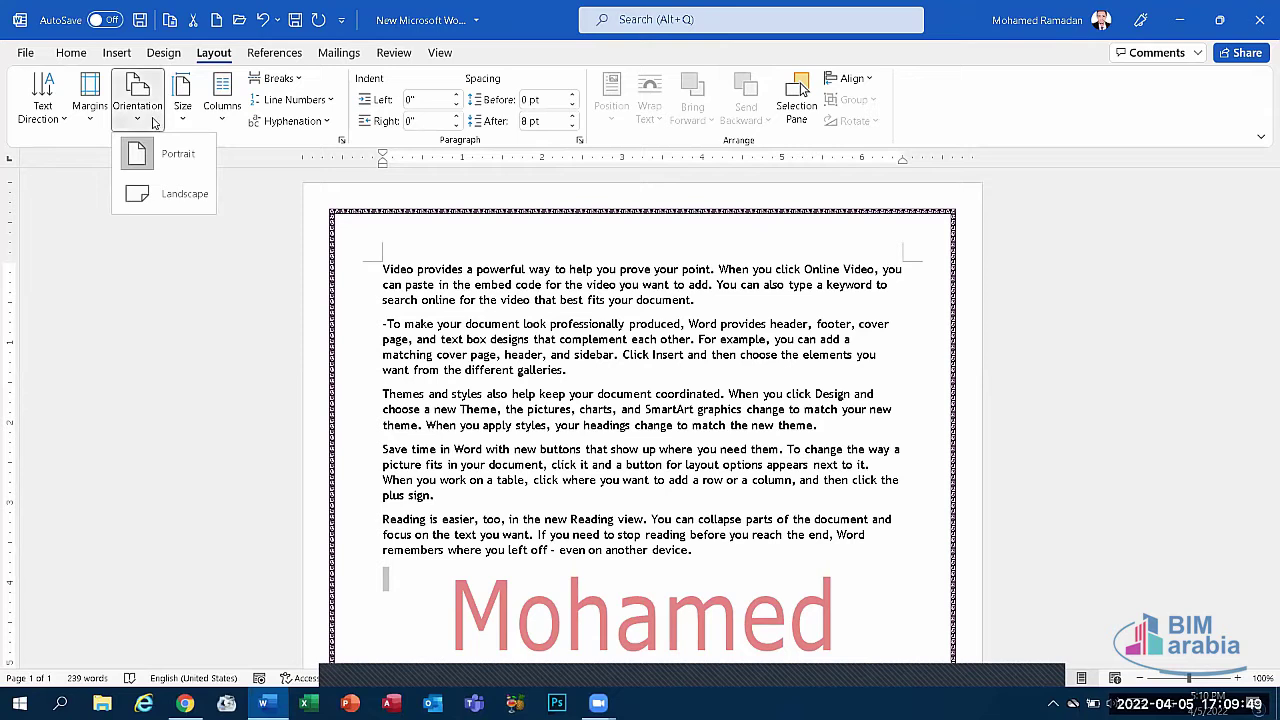
click(403, 309)
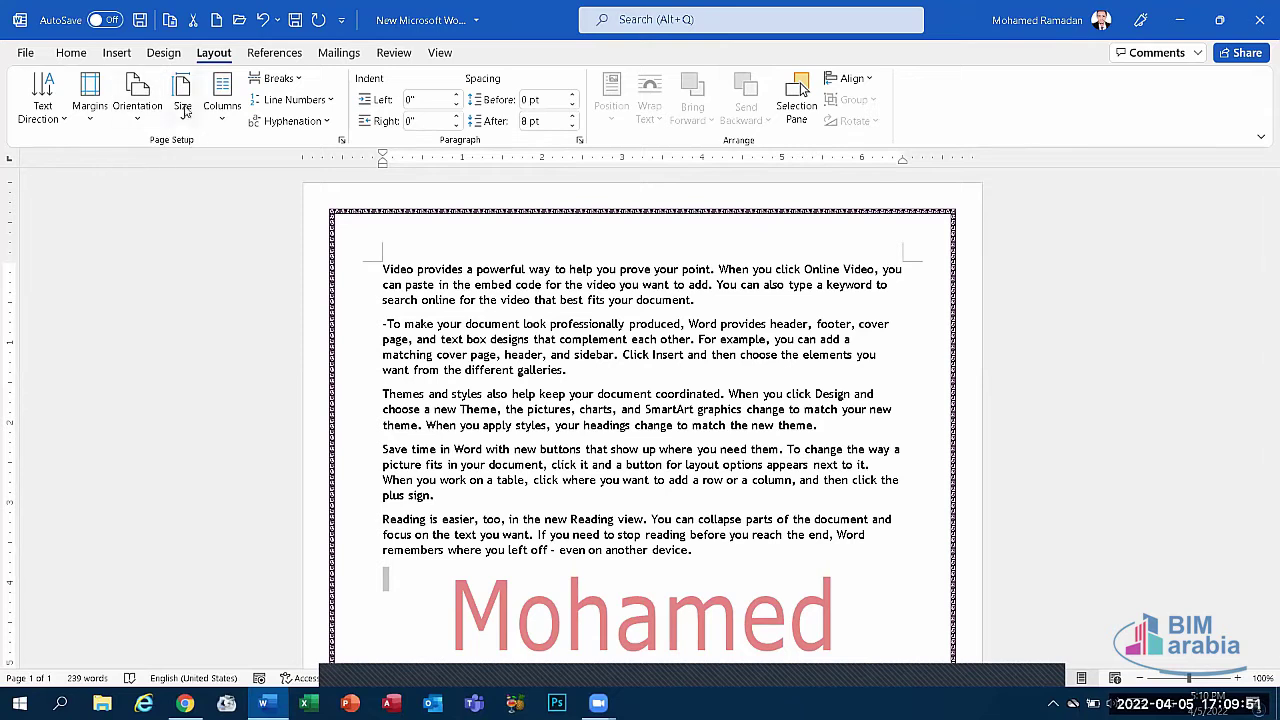
click(184, 111)
click(184, 111)
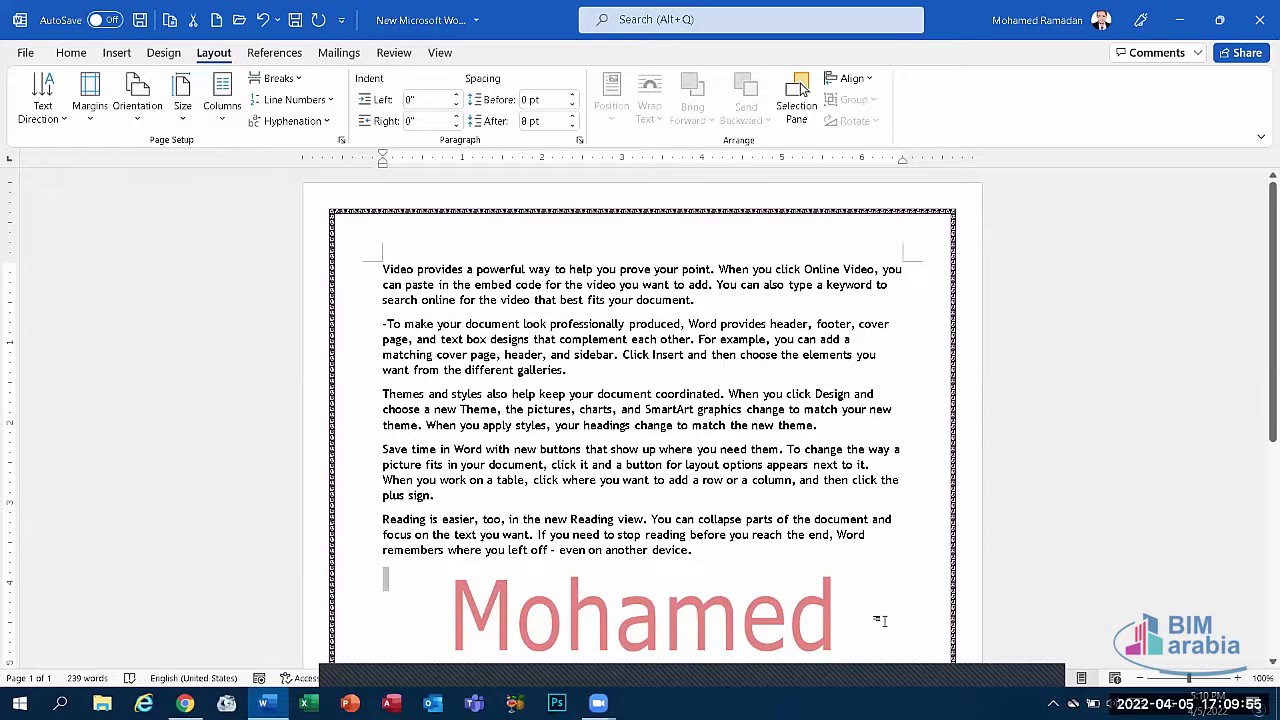
key(ctrl+a)
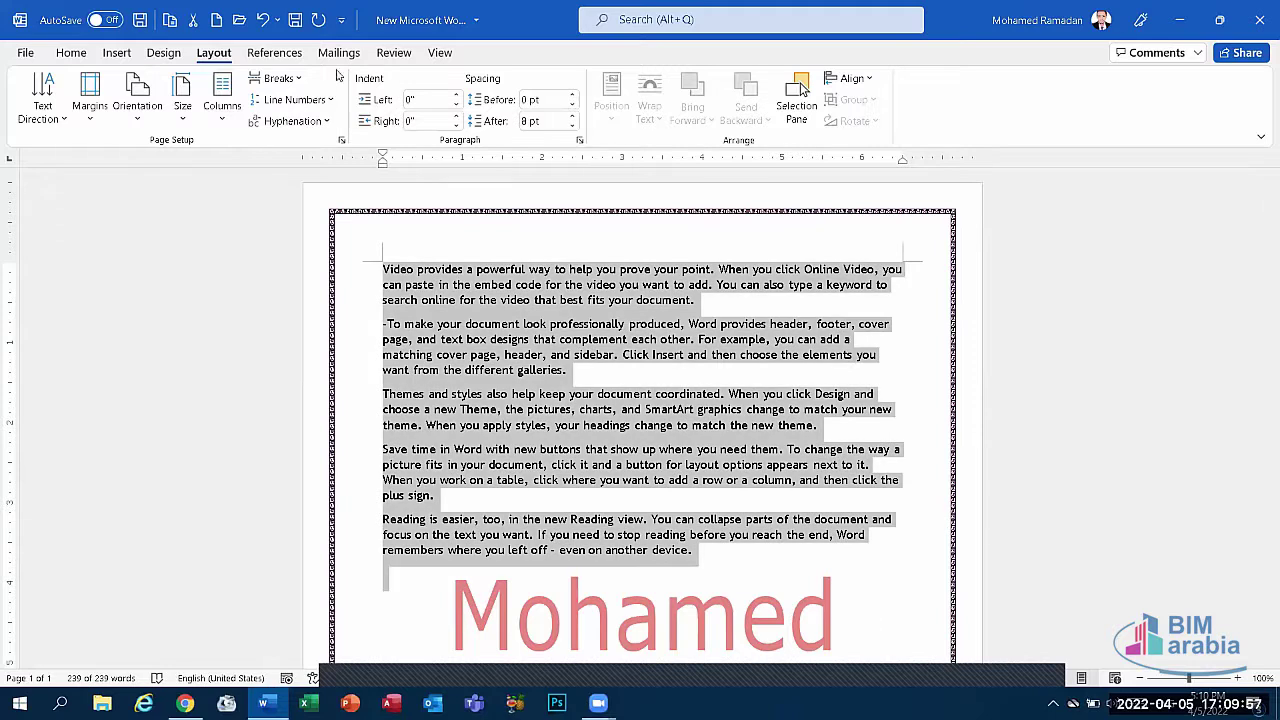
click(222, 115)
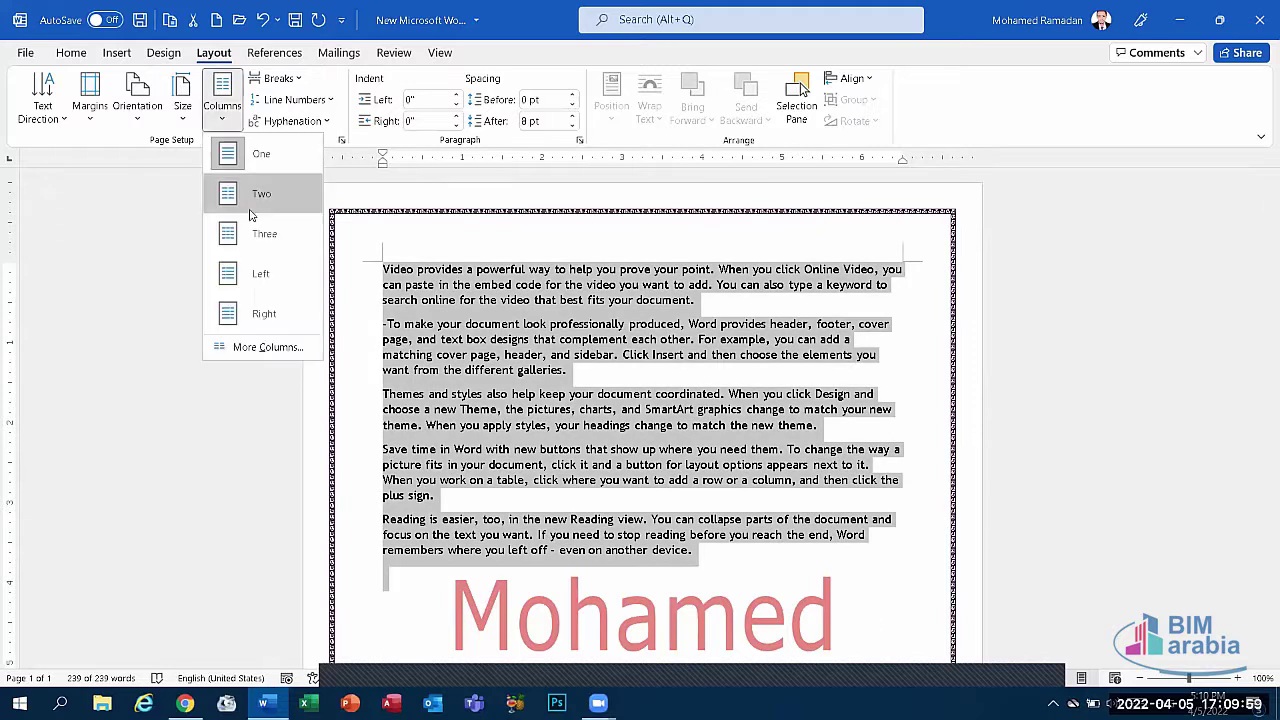
click(252, 205)
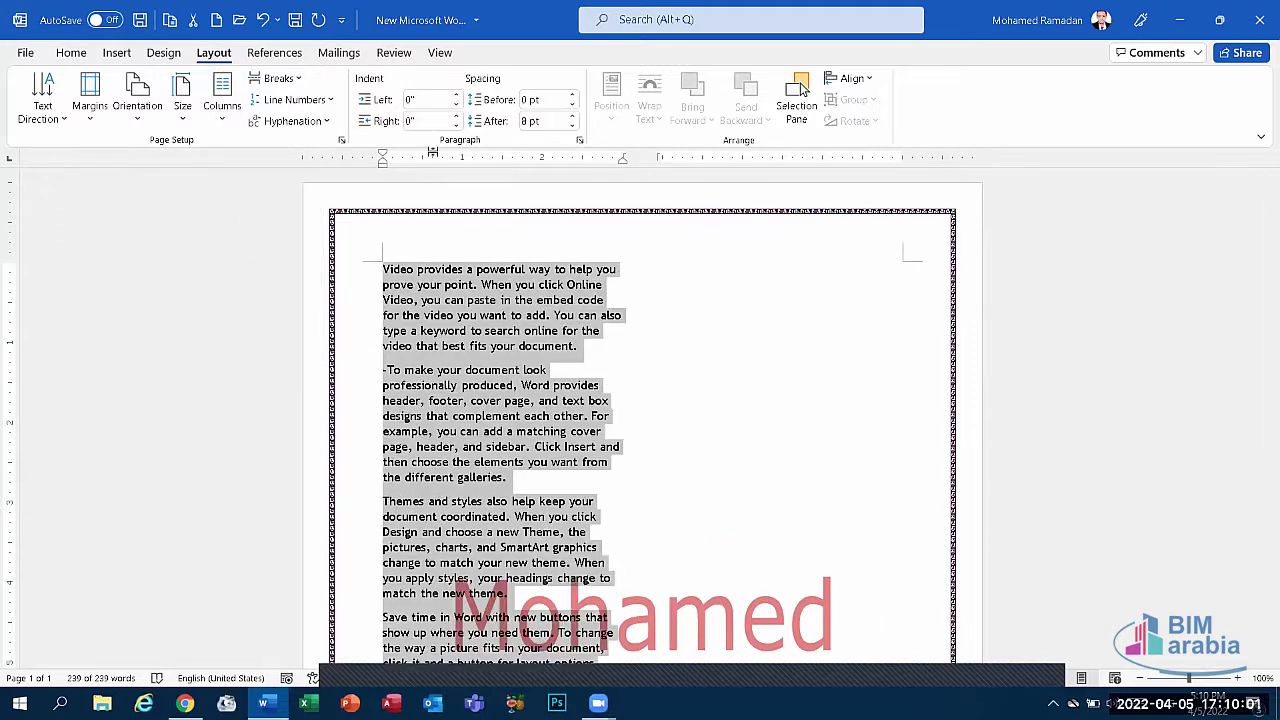
key(ctrl+z)
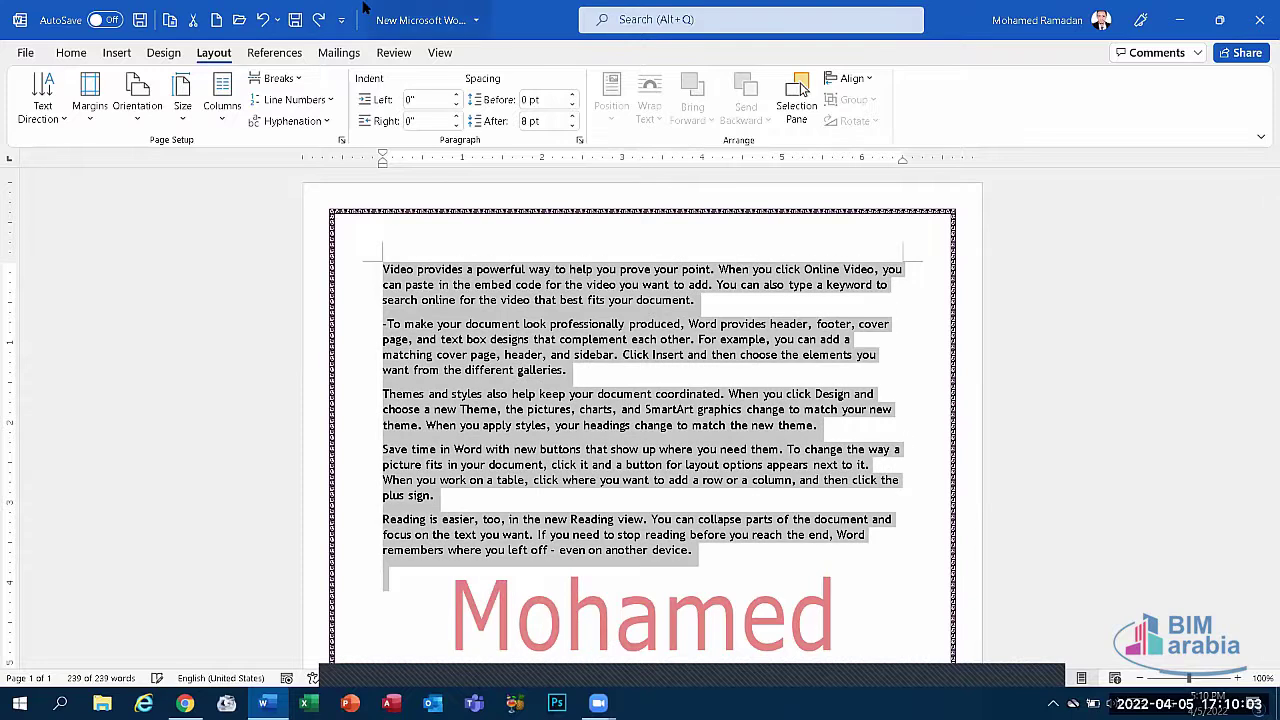
click(280, 78)
click(280, 78)
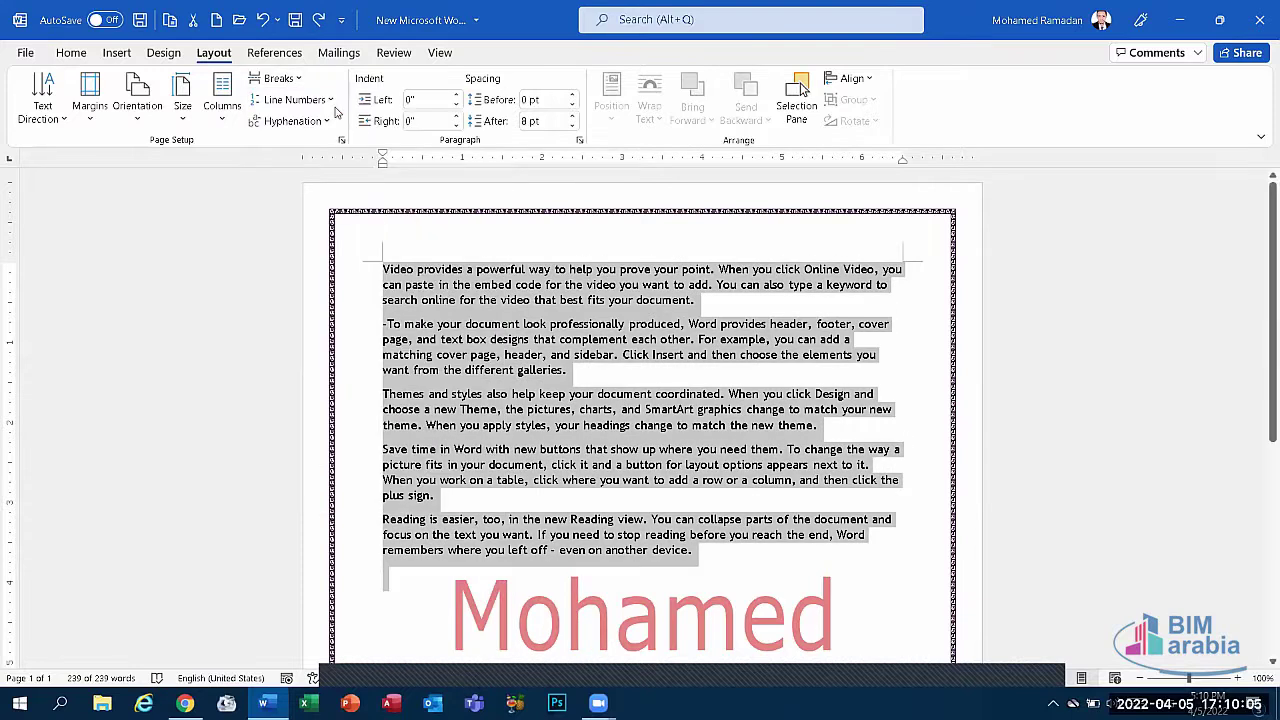
click(326, 102)
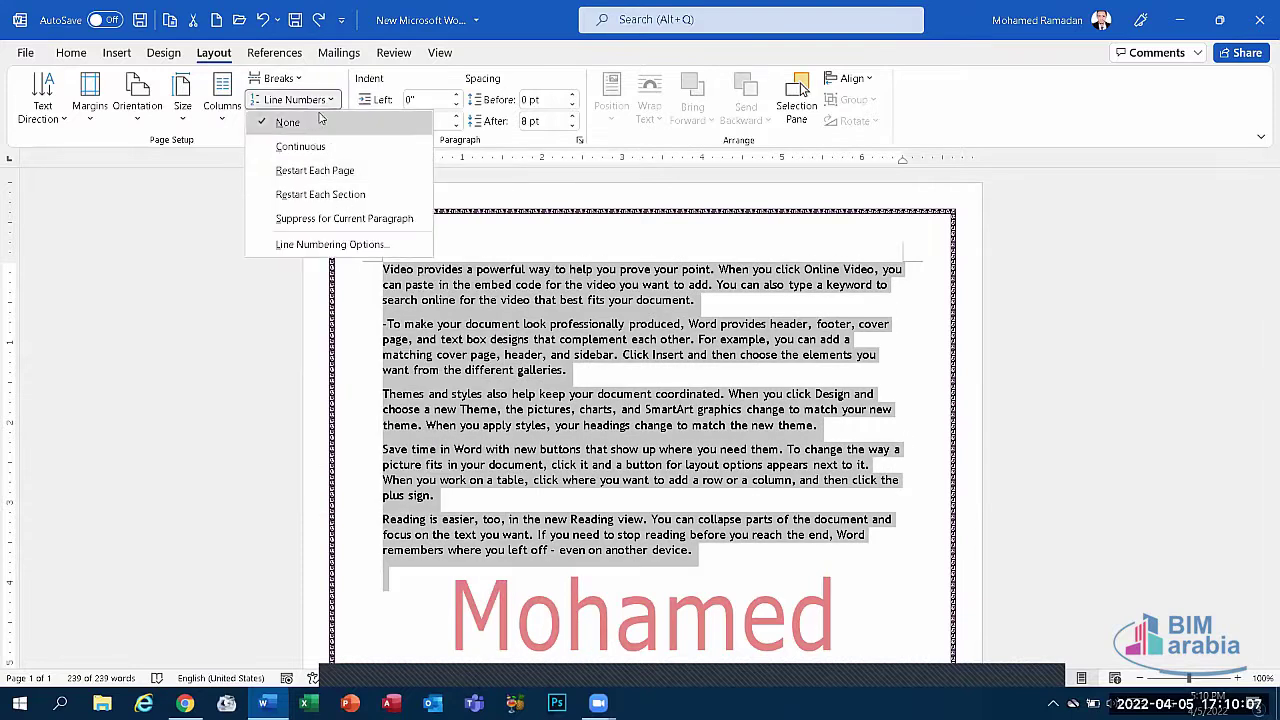
click(321, 102)
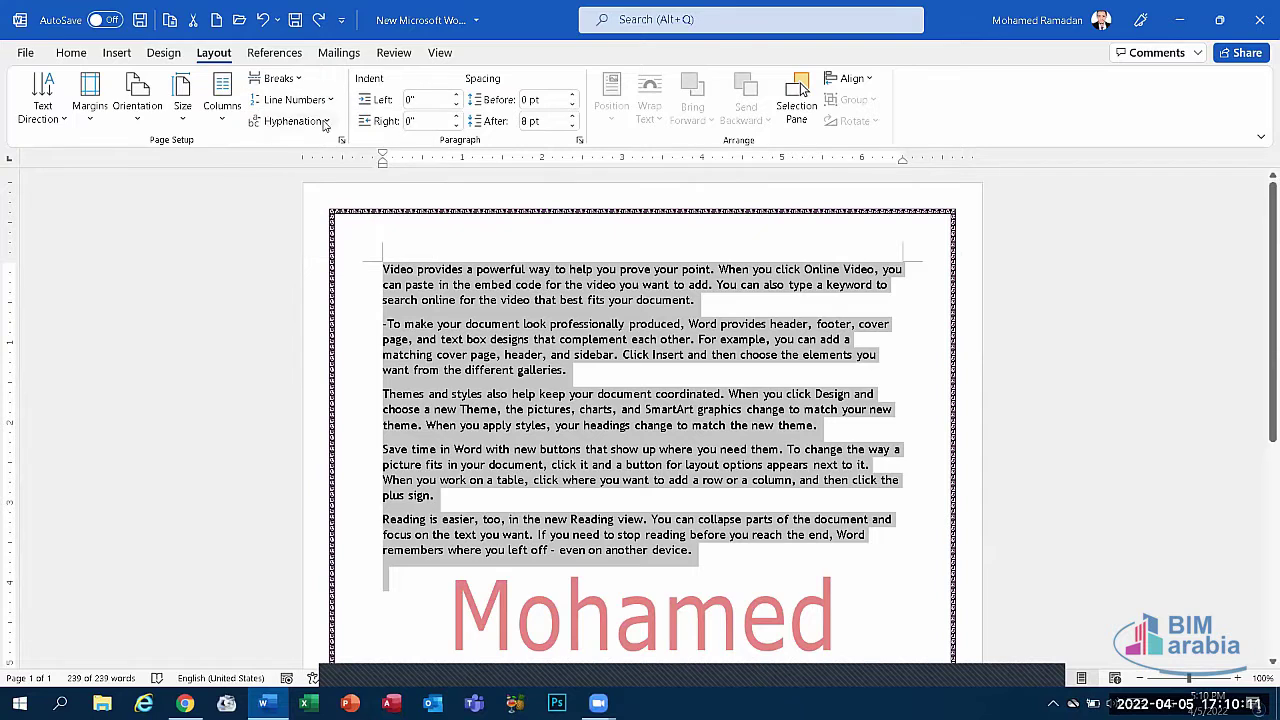
click(324, 124)
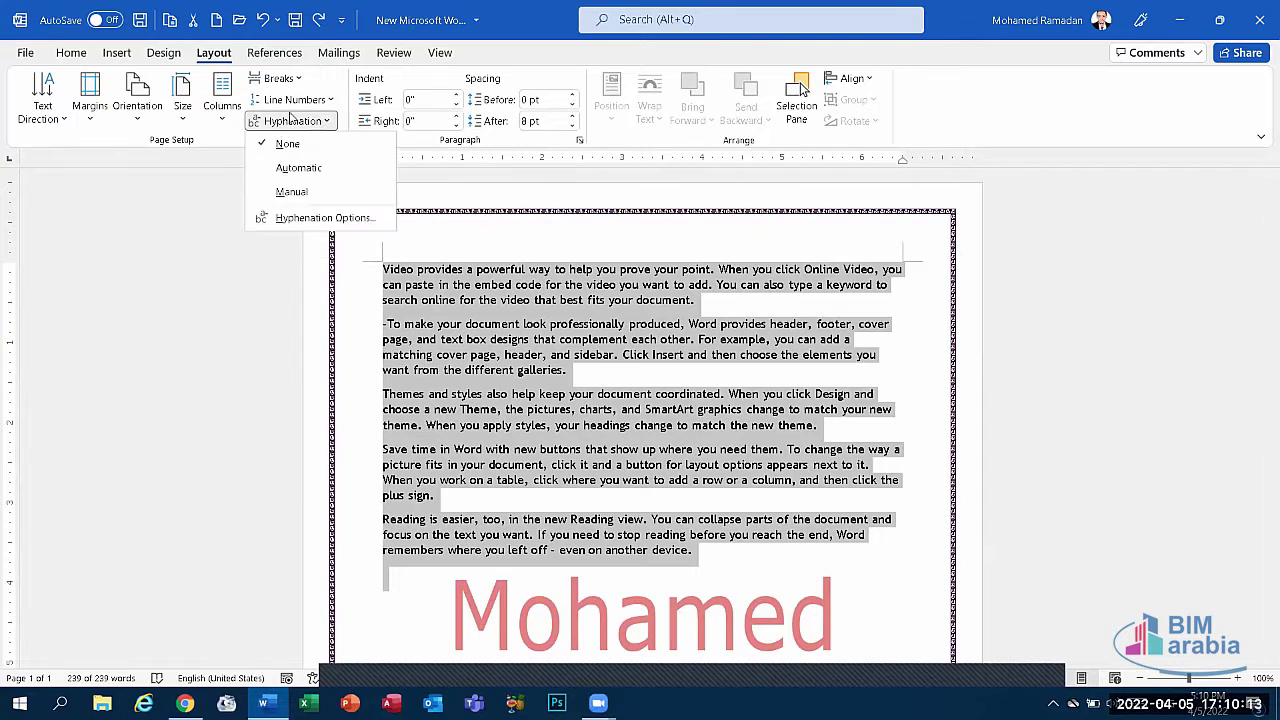
click(291, 118)
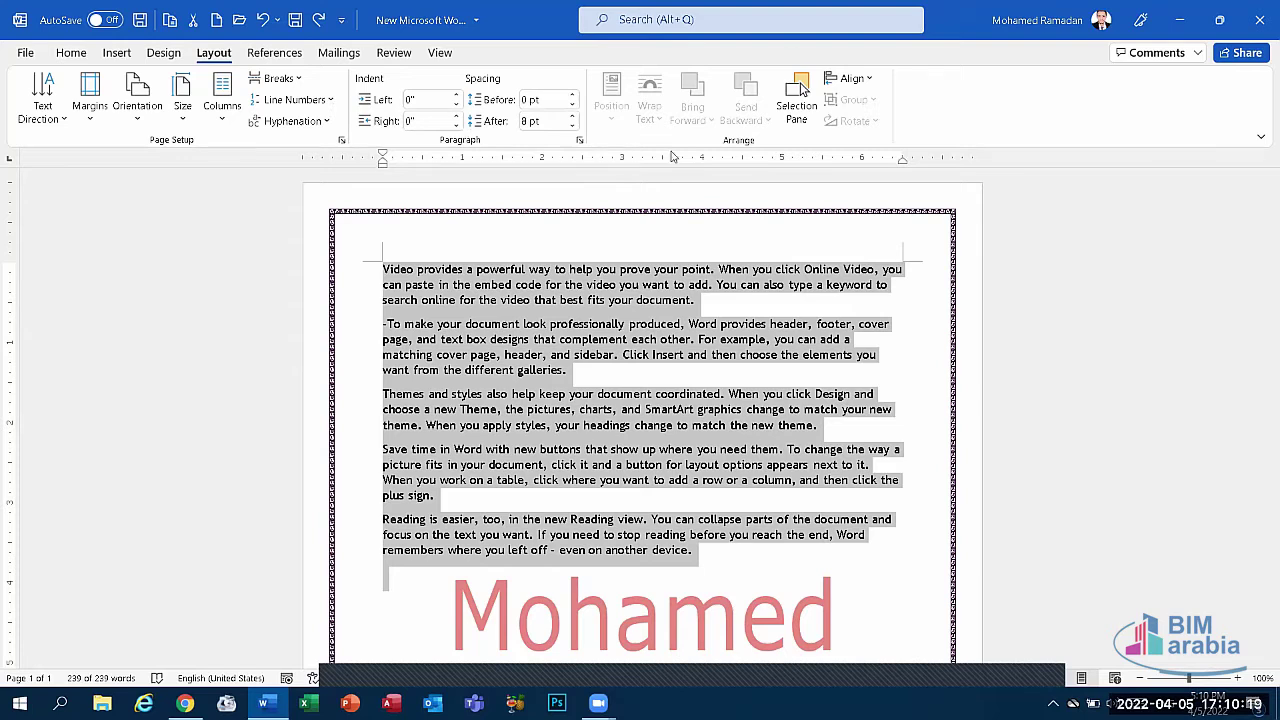
click(116, 53)
click(237, 79)
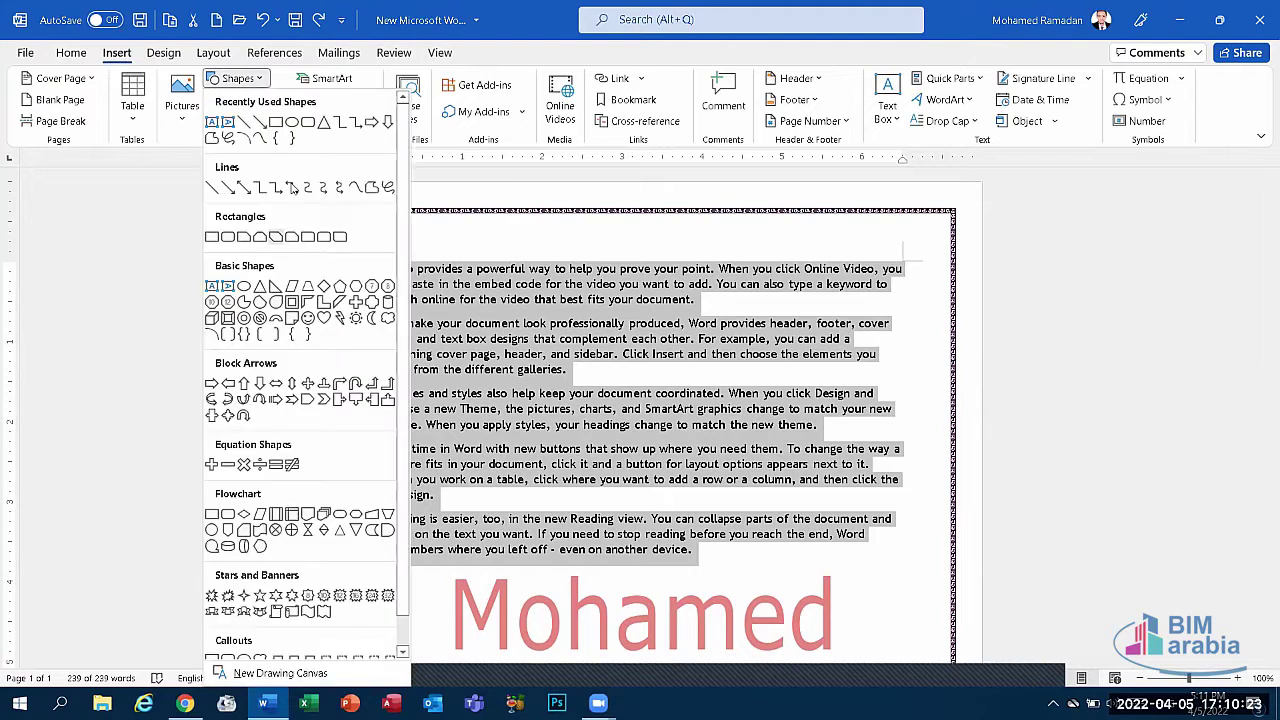
click(306, 122)
drag(492, 335, 783, 610)
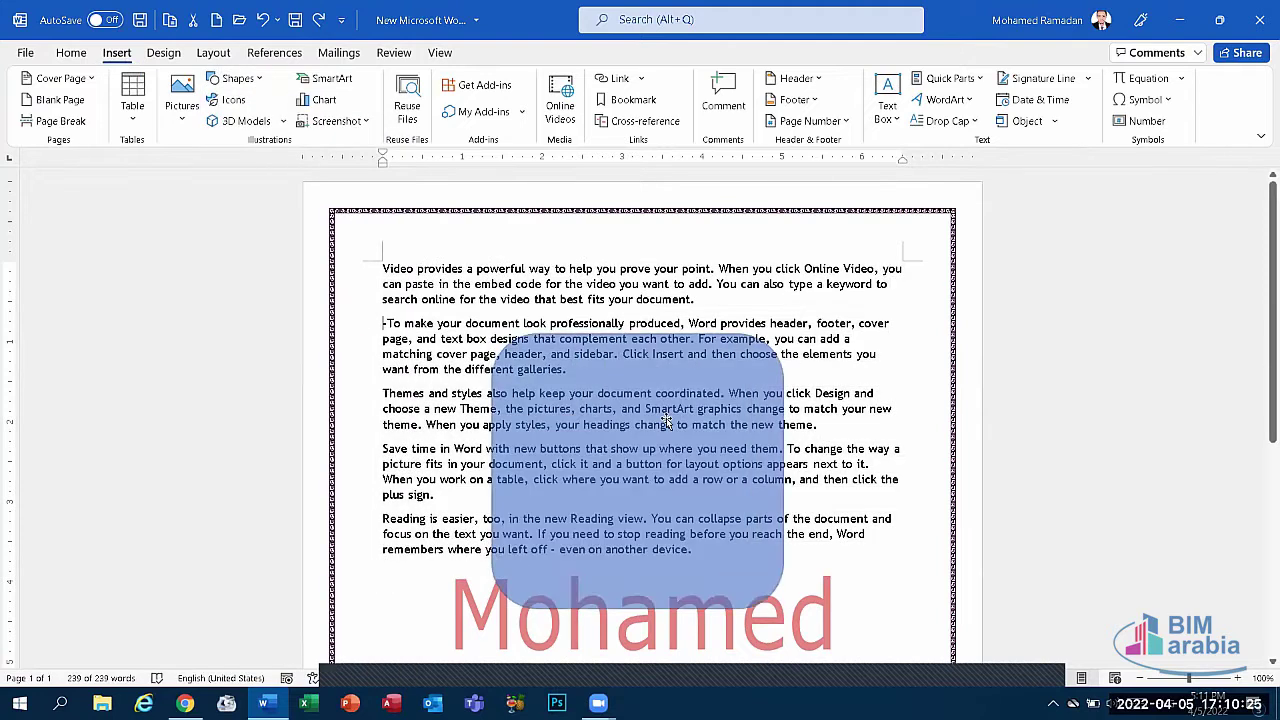
click(213, 53)
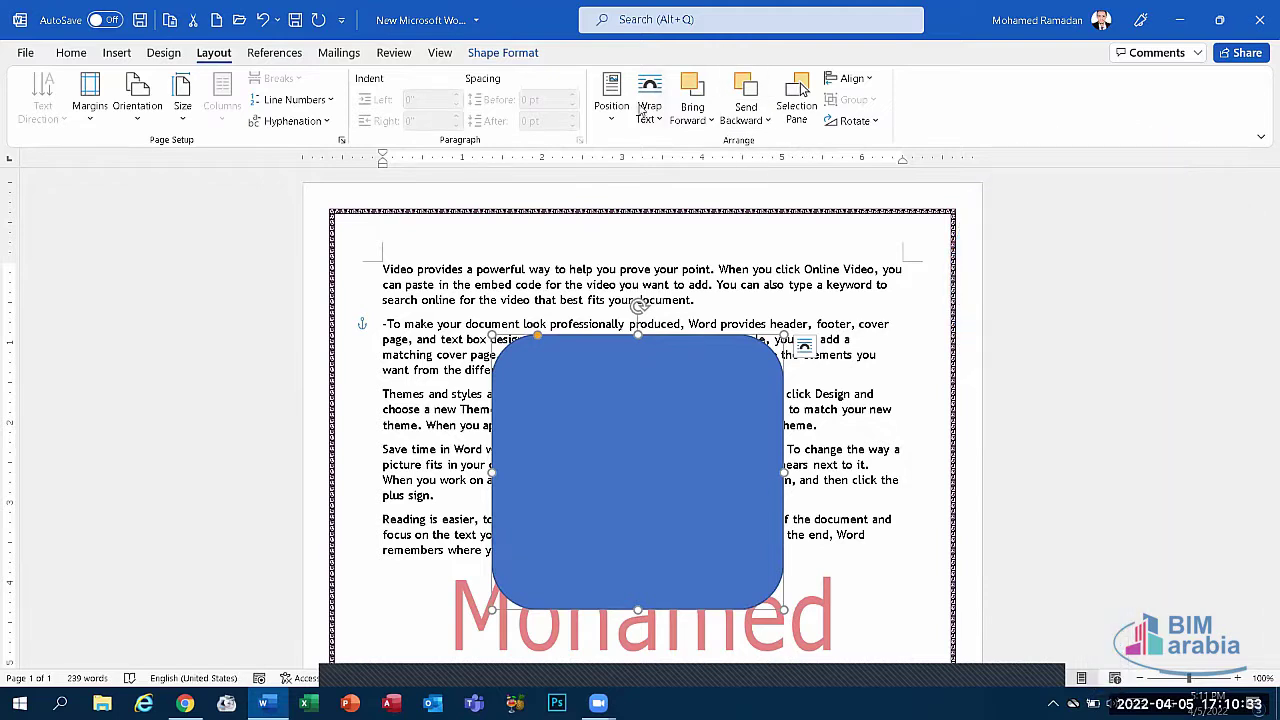
click(616, 115)
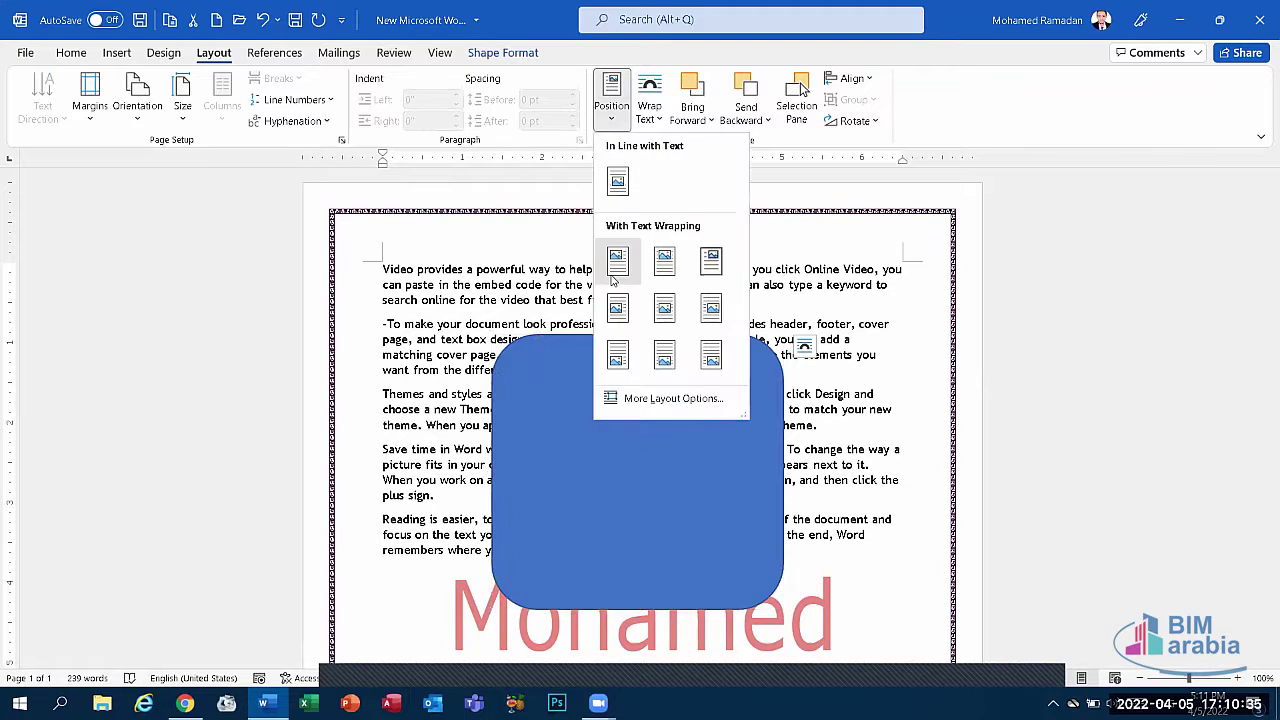
click(616, 272)
click(649, 108)
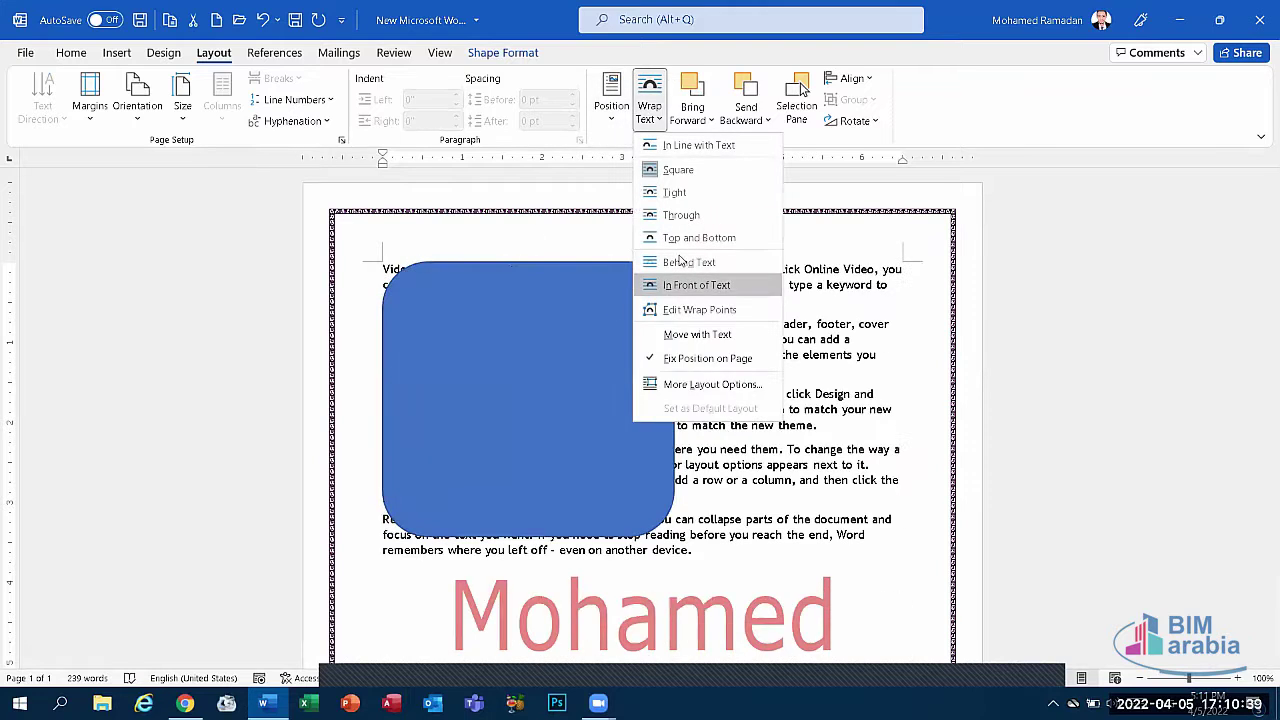
click(678, 169)
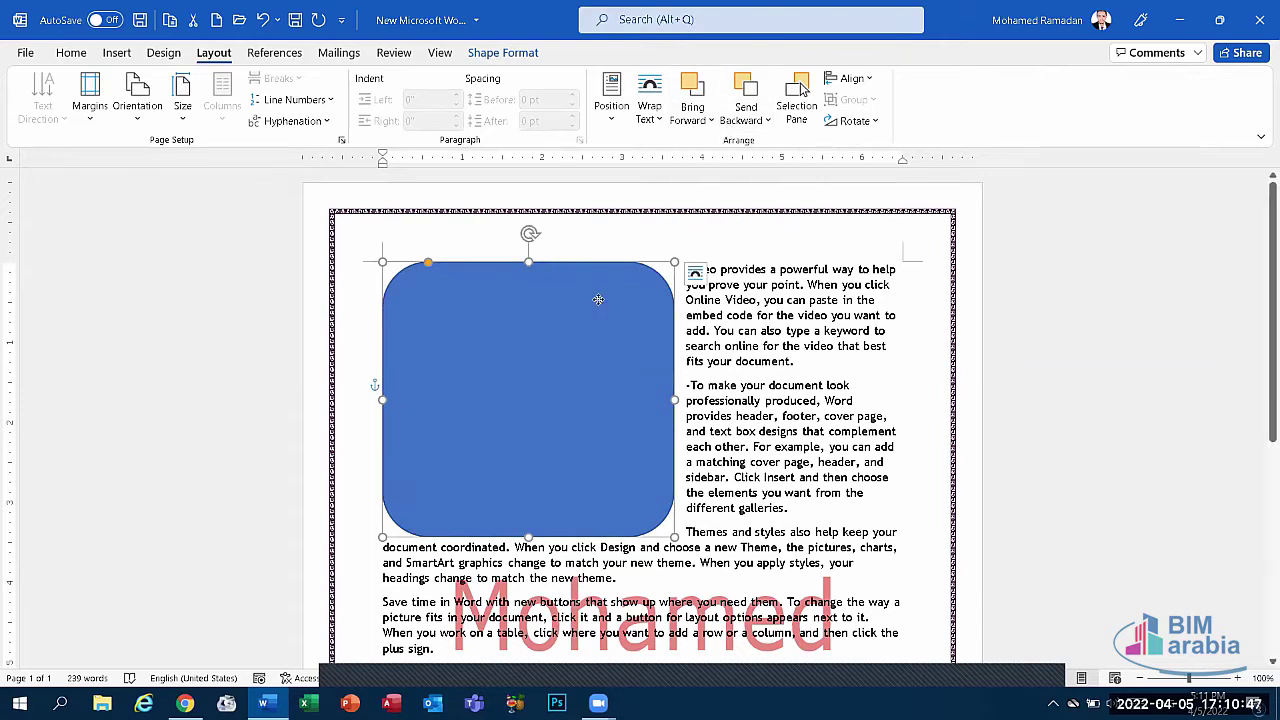
key(Delete)
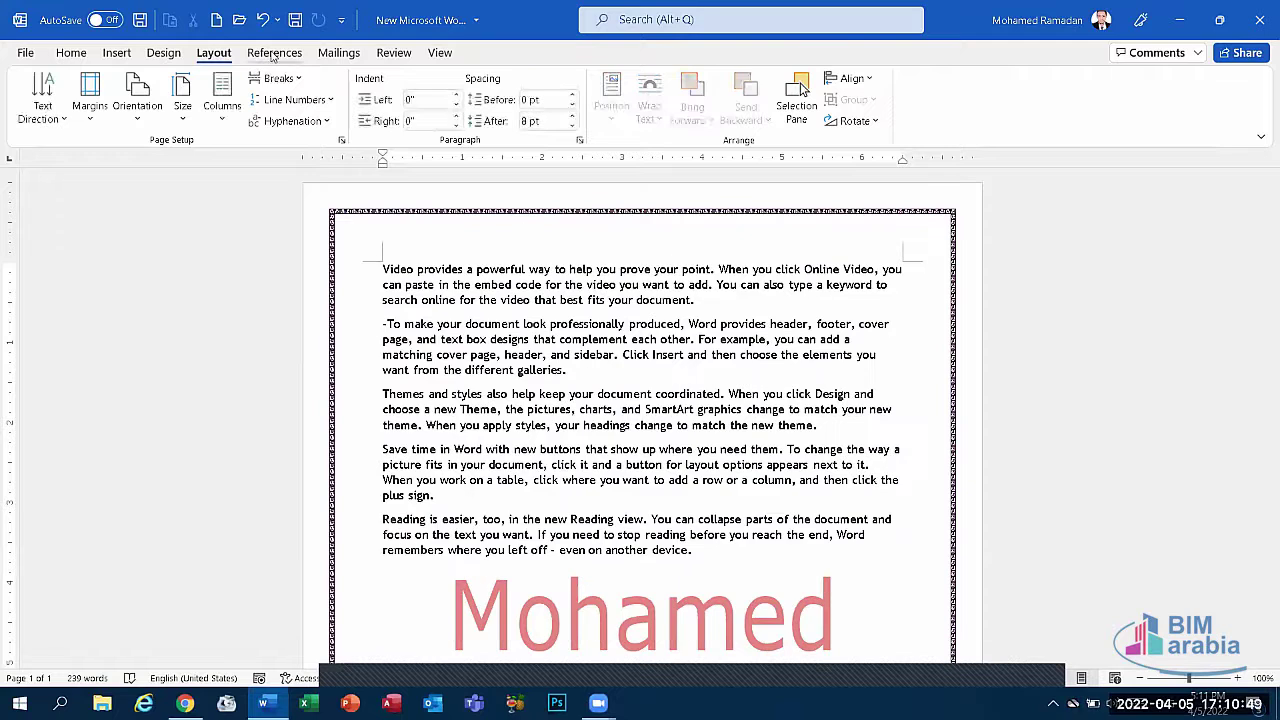
Step: Insert the automatic Contents table and look over the Add Text heading levels
click(273, 53)
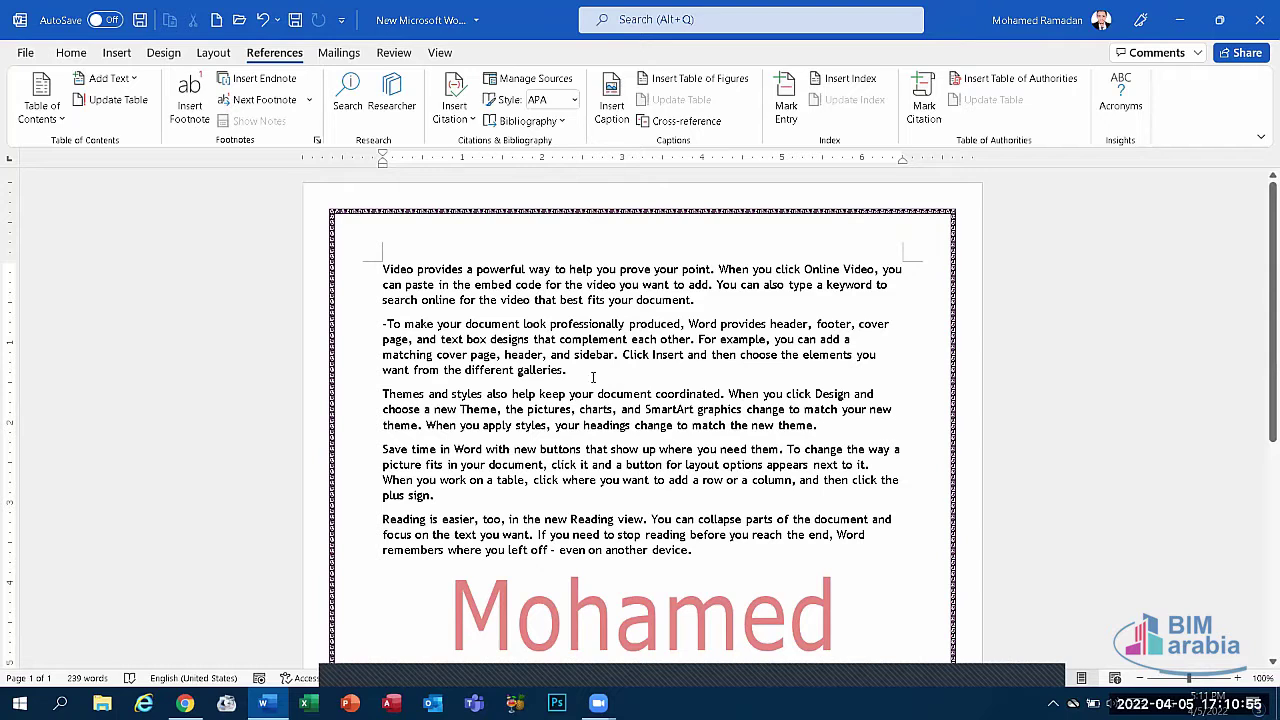
click(38, 112)
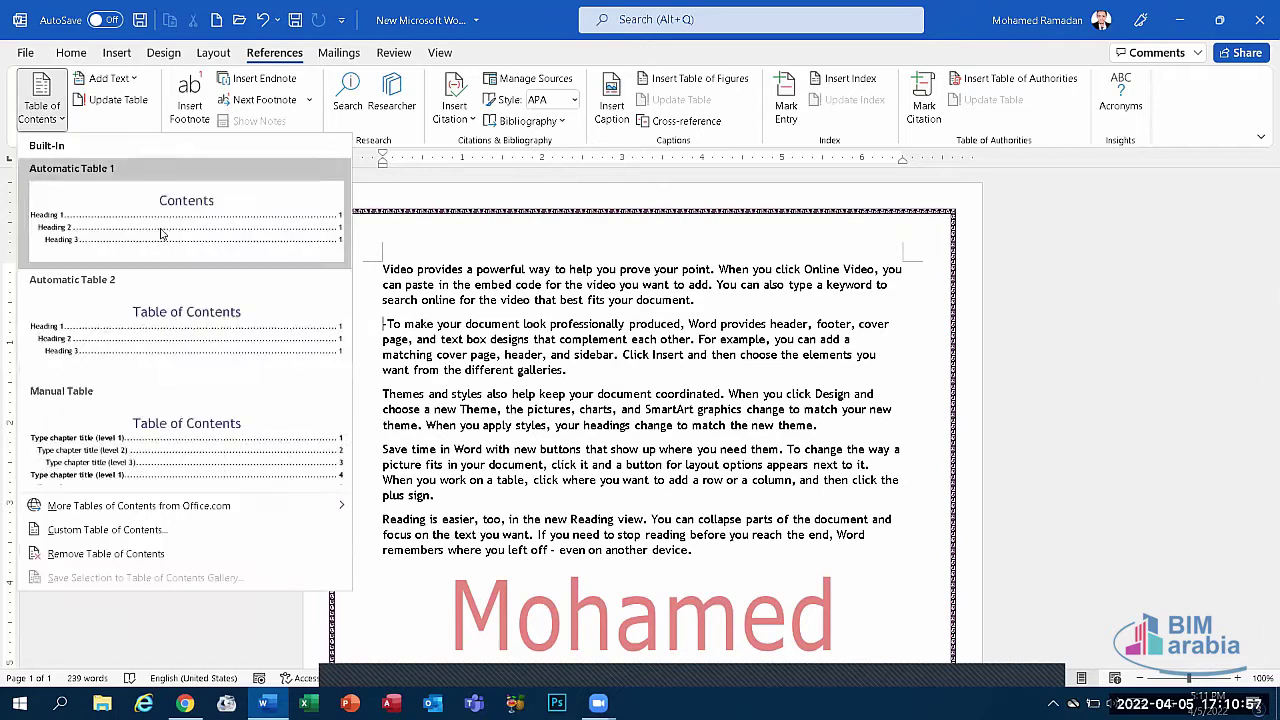
click(164, 235)
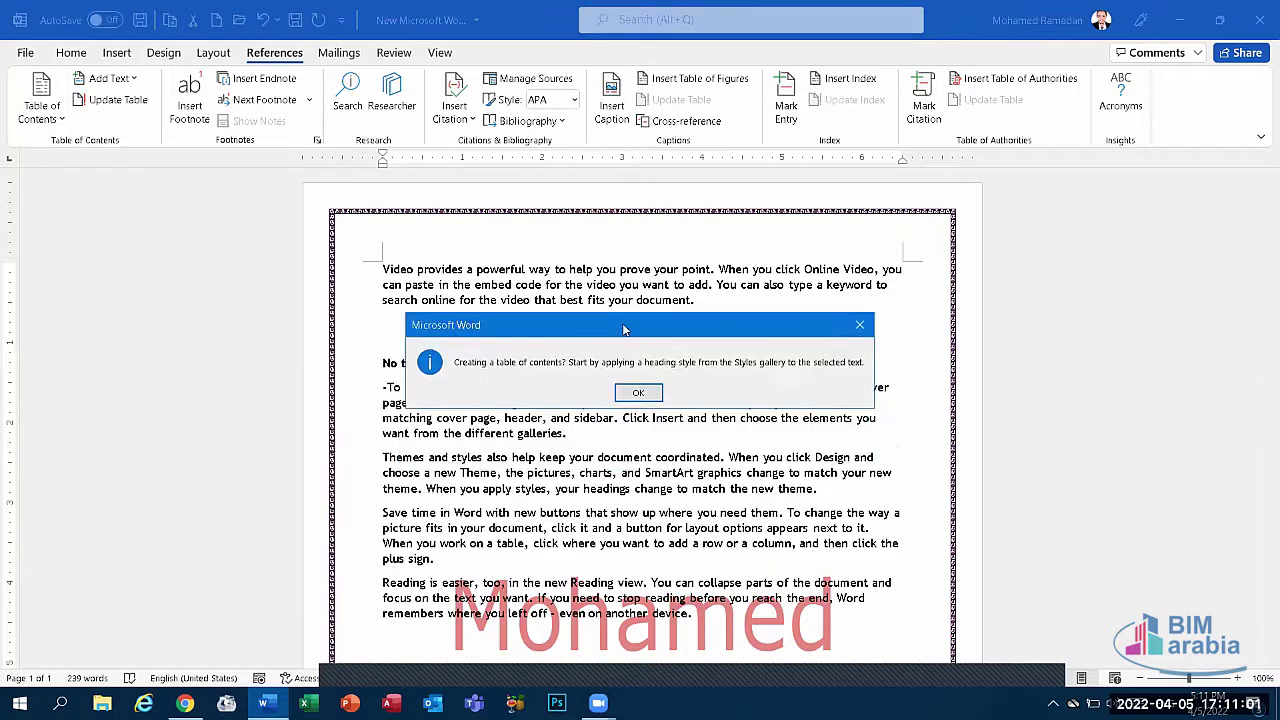
click(646, 398)
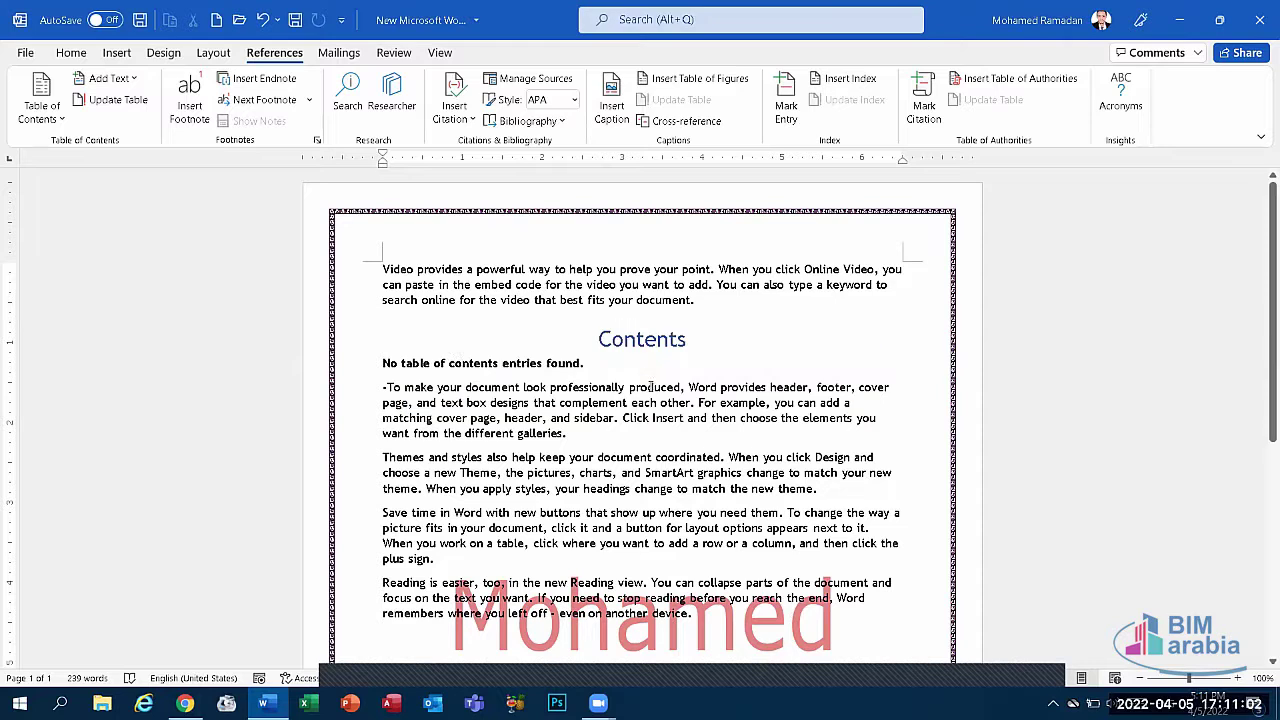
click(122, 82)
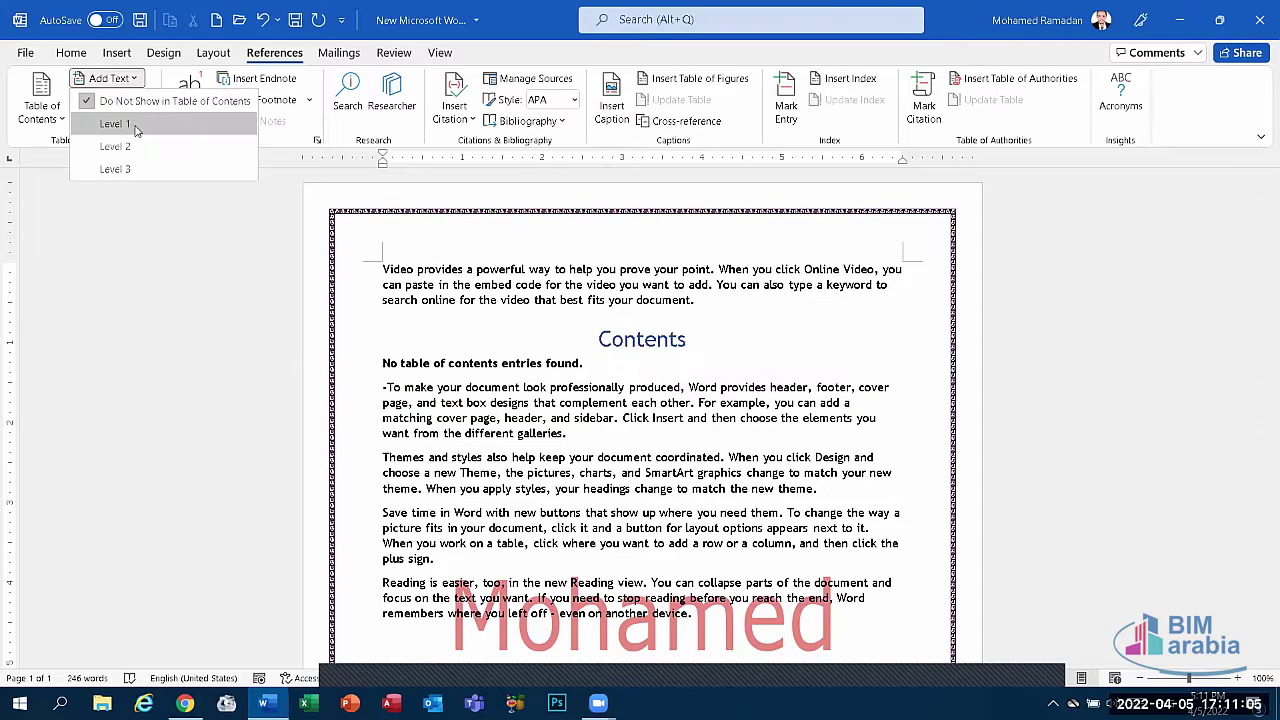
click(506, 287)
Step: Undo the recent edits so the blue rounded rectangle is removed and 239 words remain
scroll(600, 335, down, 7)
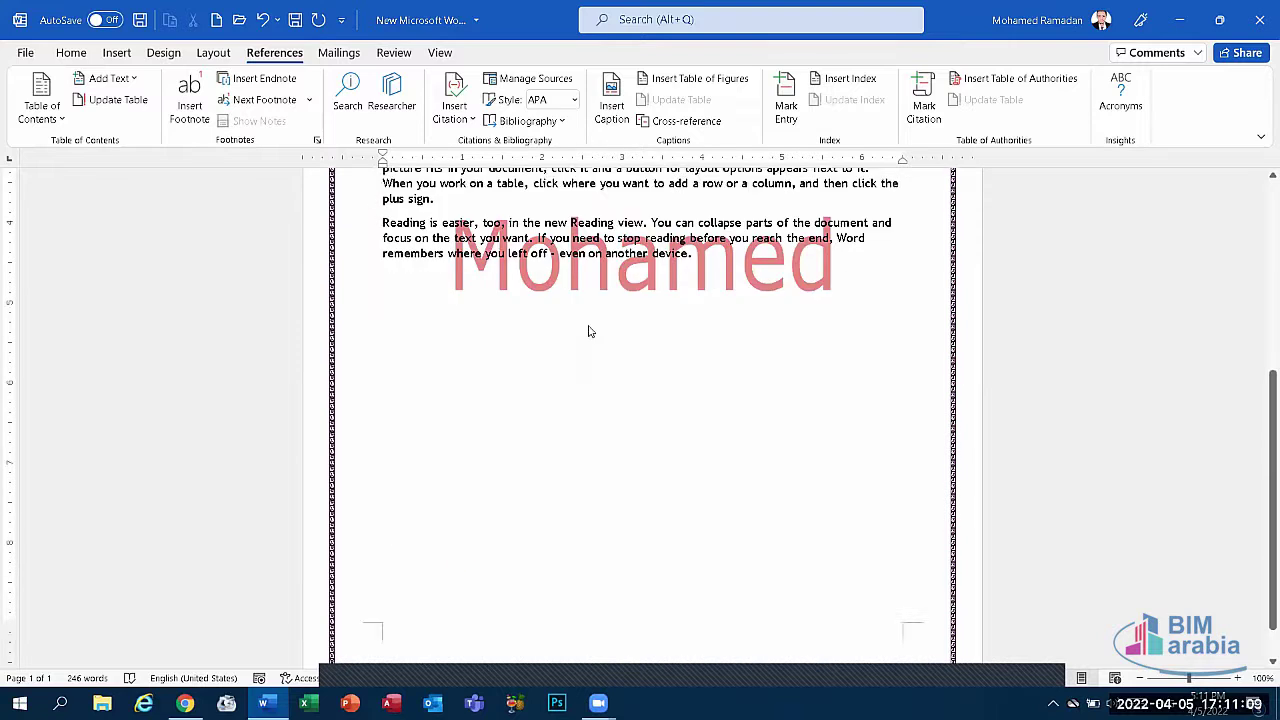
scroll(588, 331, up, 3)
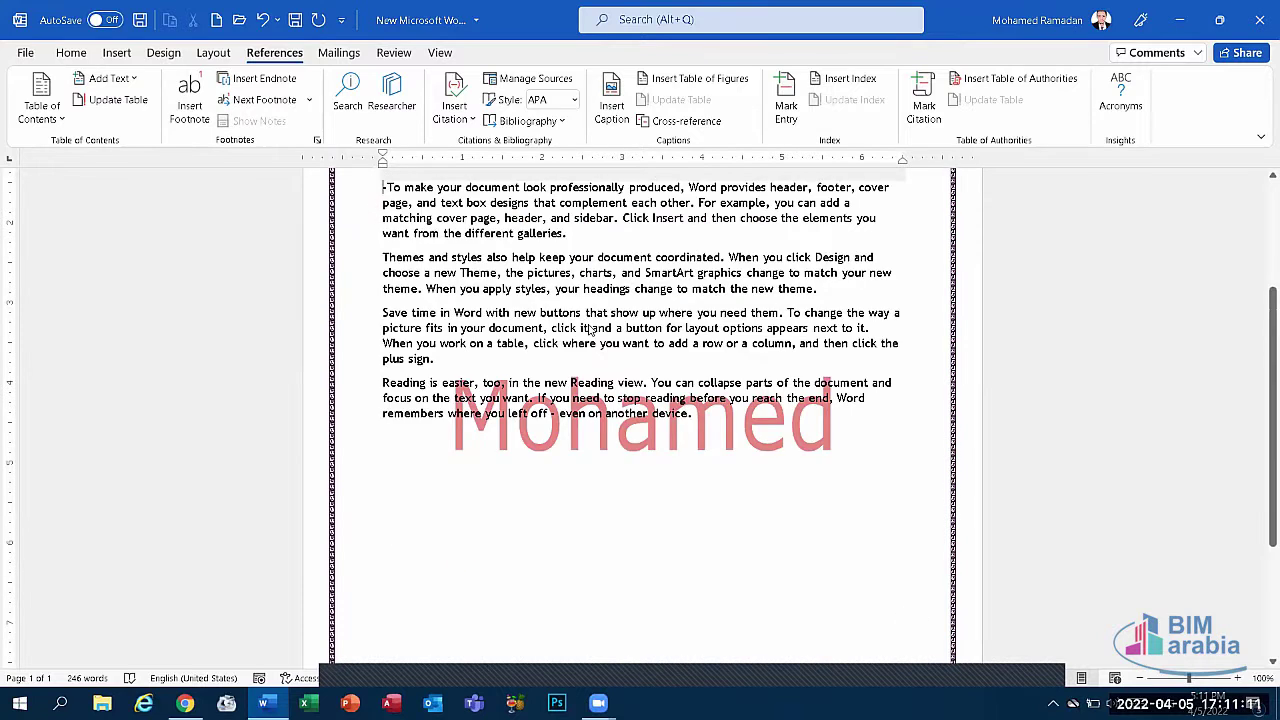
key(ctrl+z)
key(ctrl+z)
key(ctrl+z)
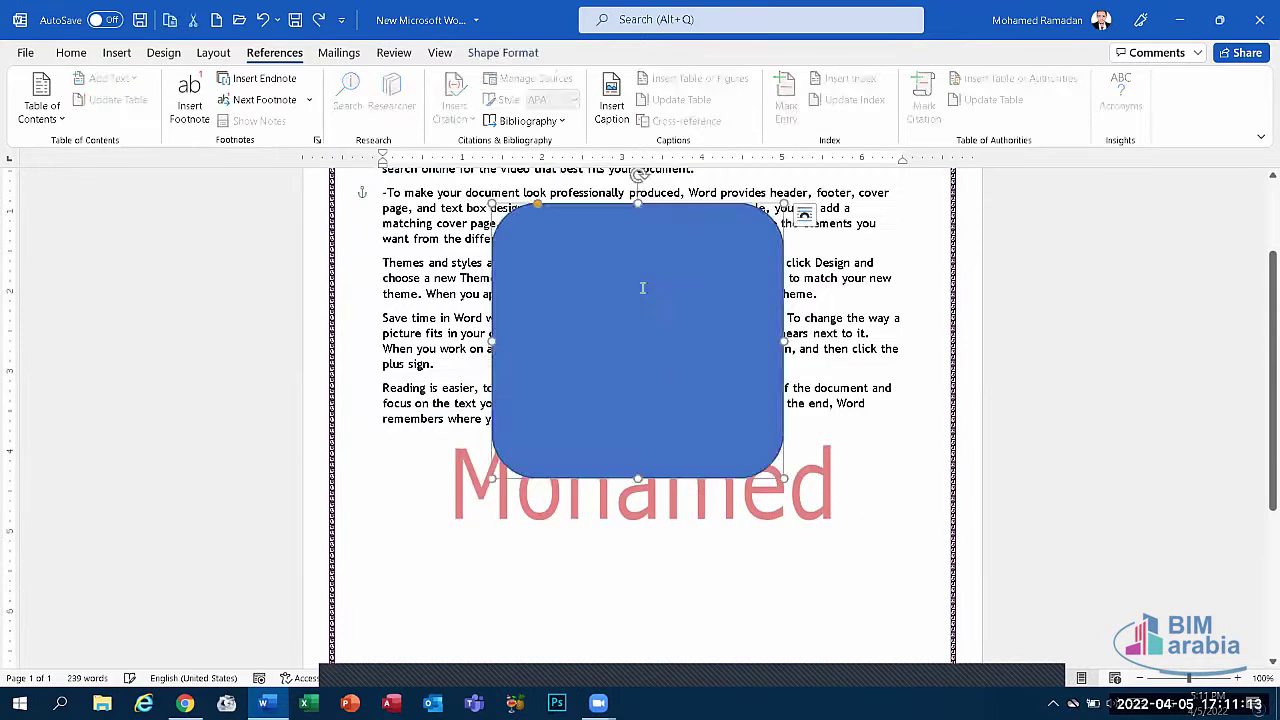
key(ctrl+z)
scroll(640, 258, up, 3)
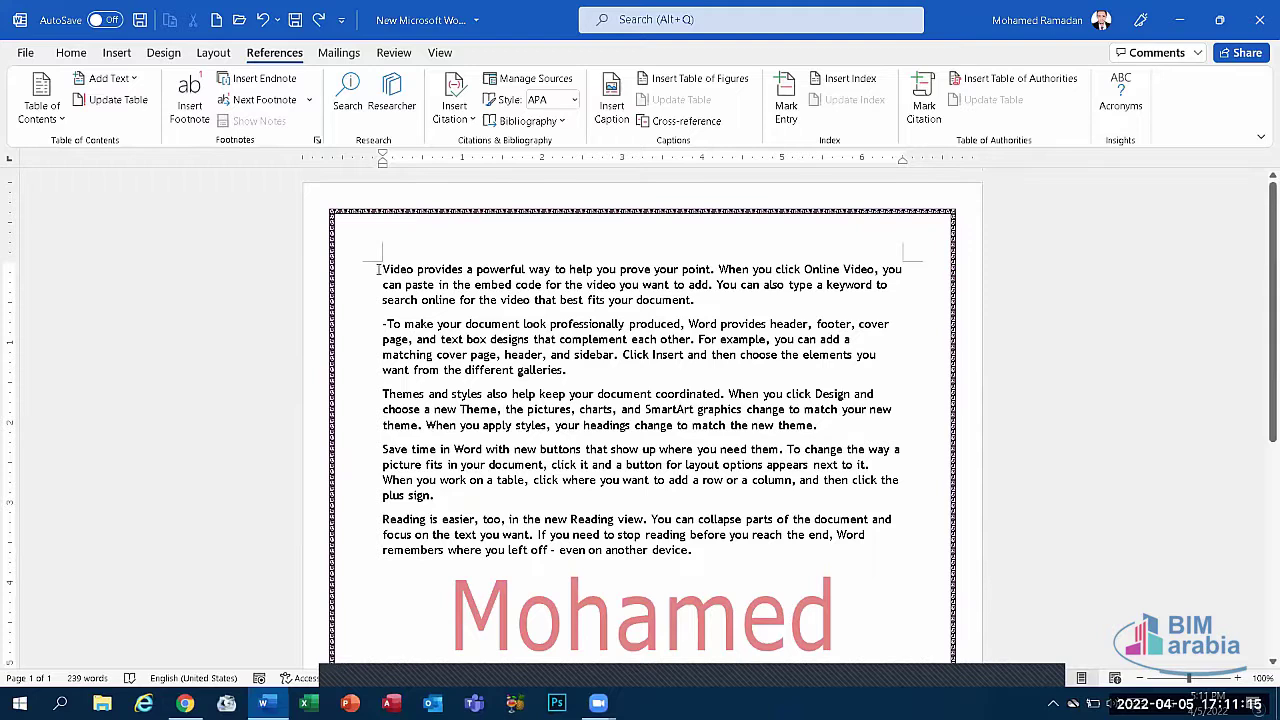
Step: Put Video on its own line and make it a Level 1 contents heading
drag(378, 269, 413, 266)
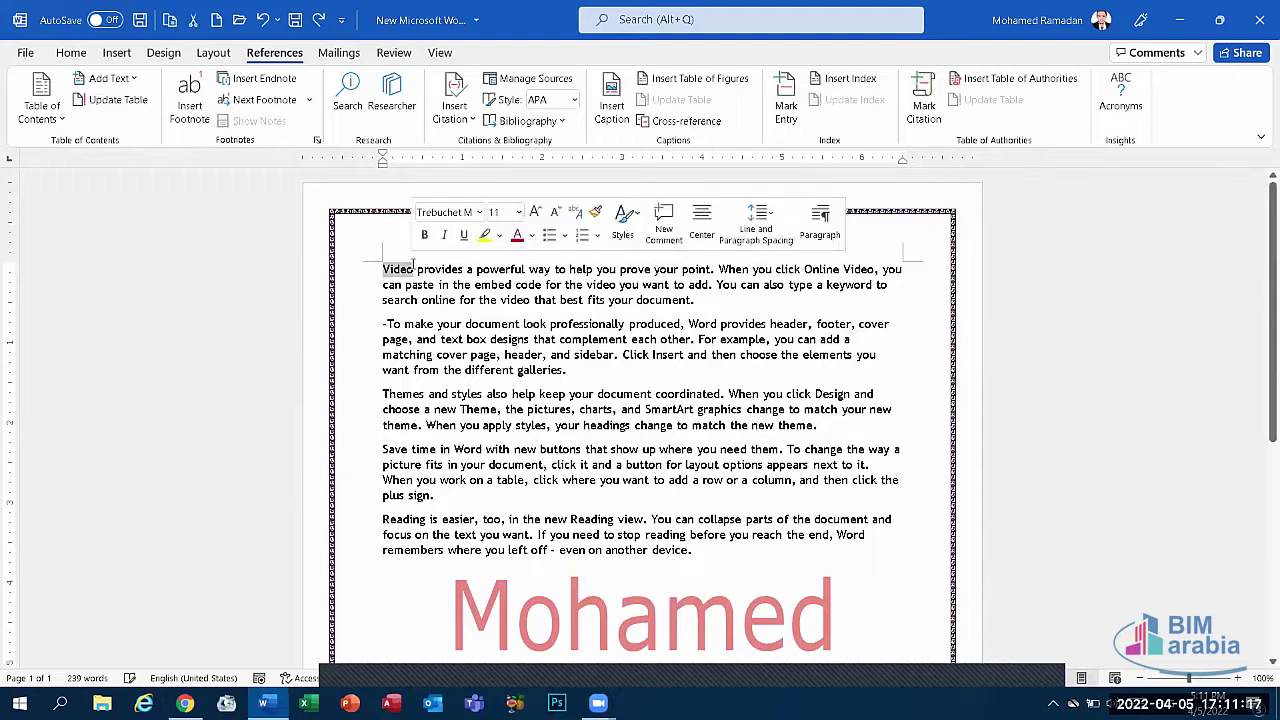
click(118, 80)
click(143, 123)
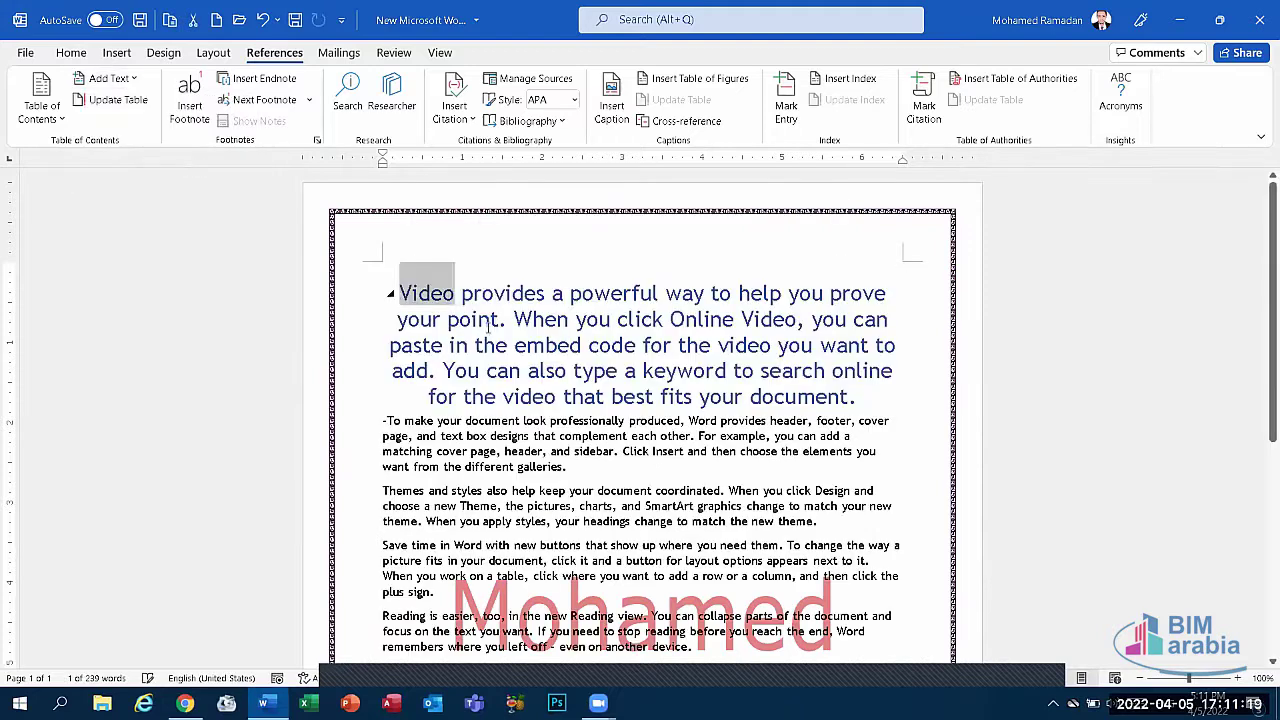
click(522, 374)
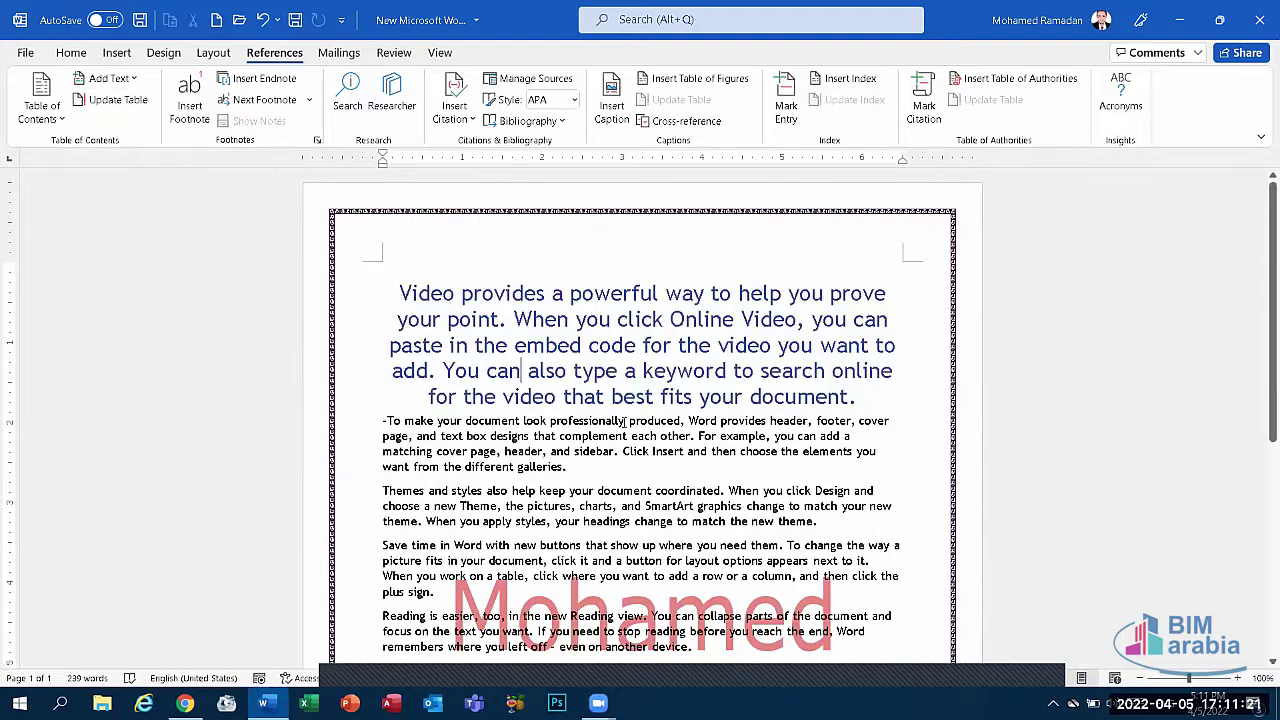
key(ctrl+z)
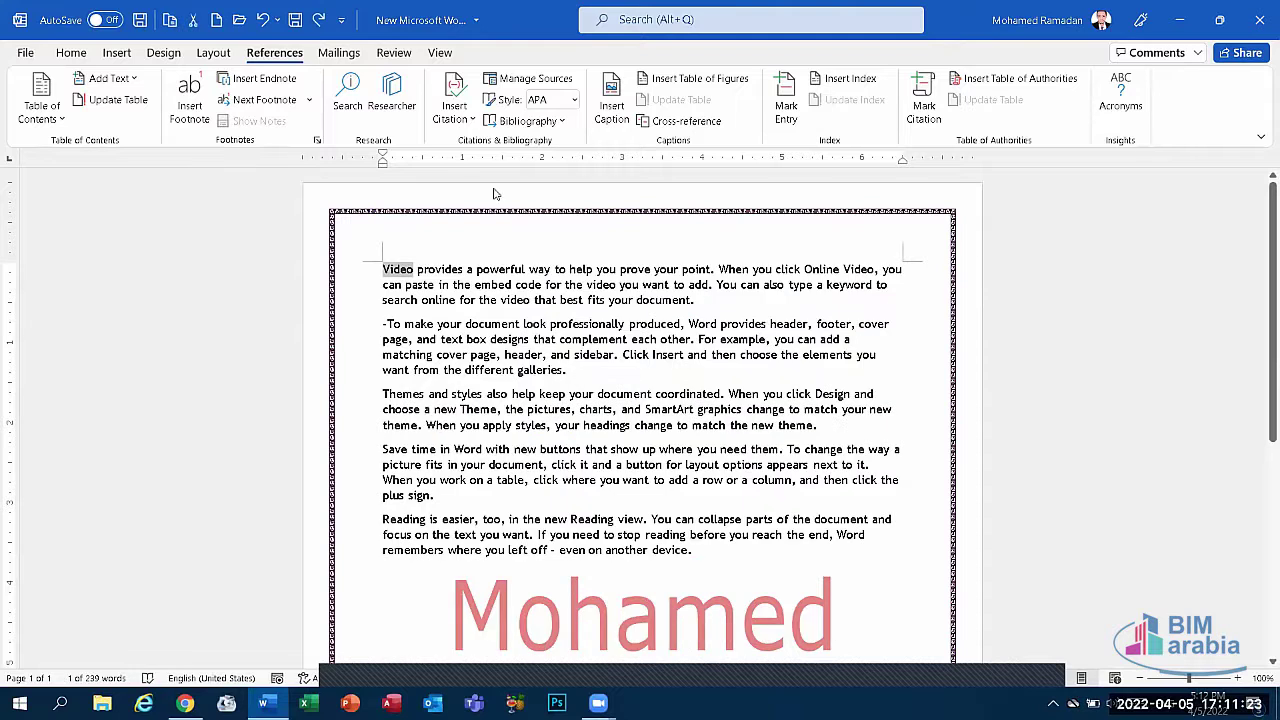
click(416, 268)
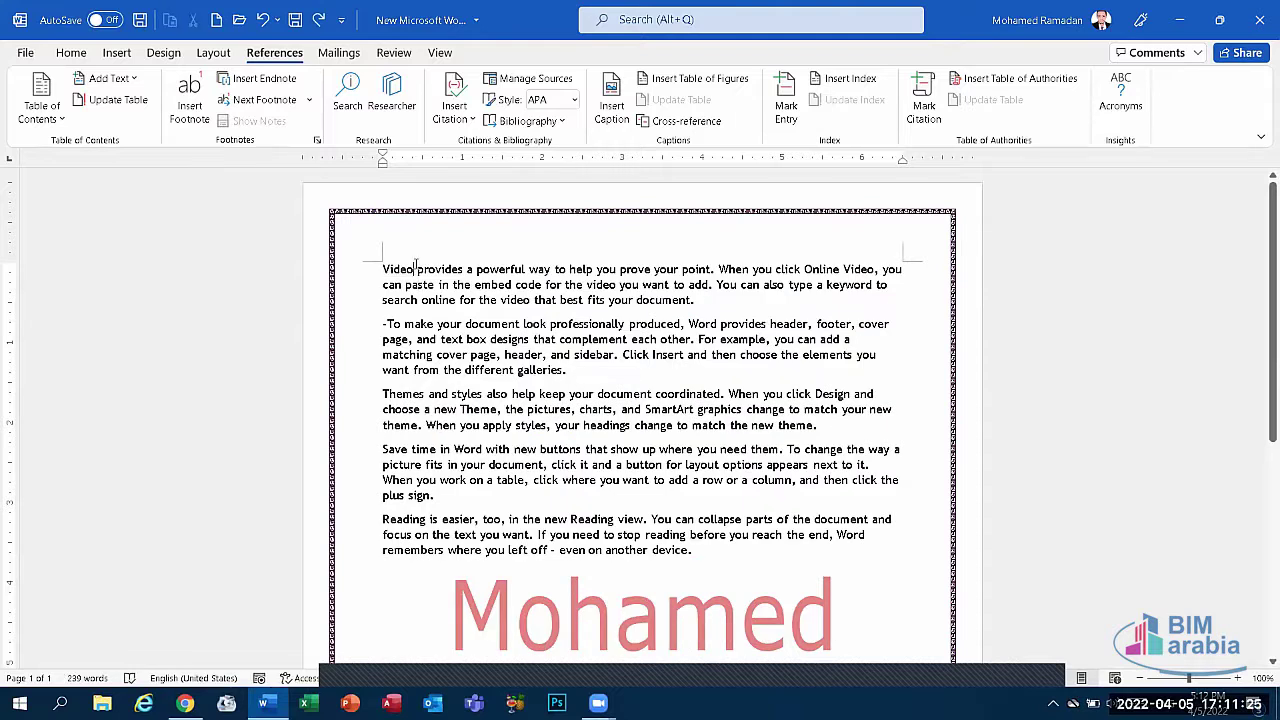
key(Return)
click(368, 263)
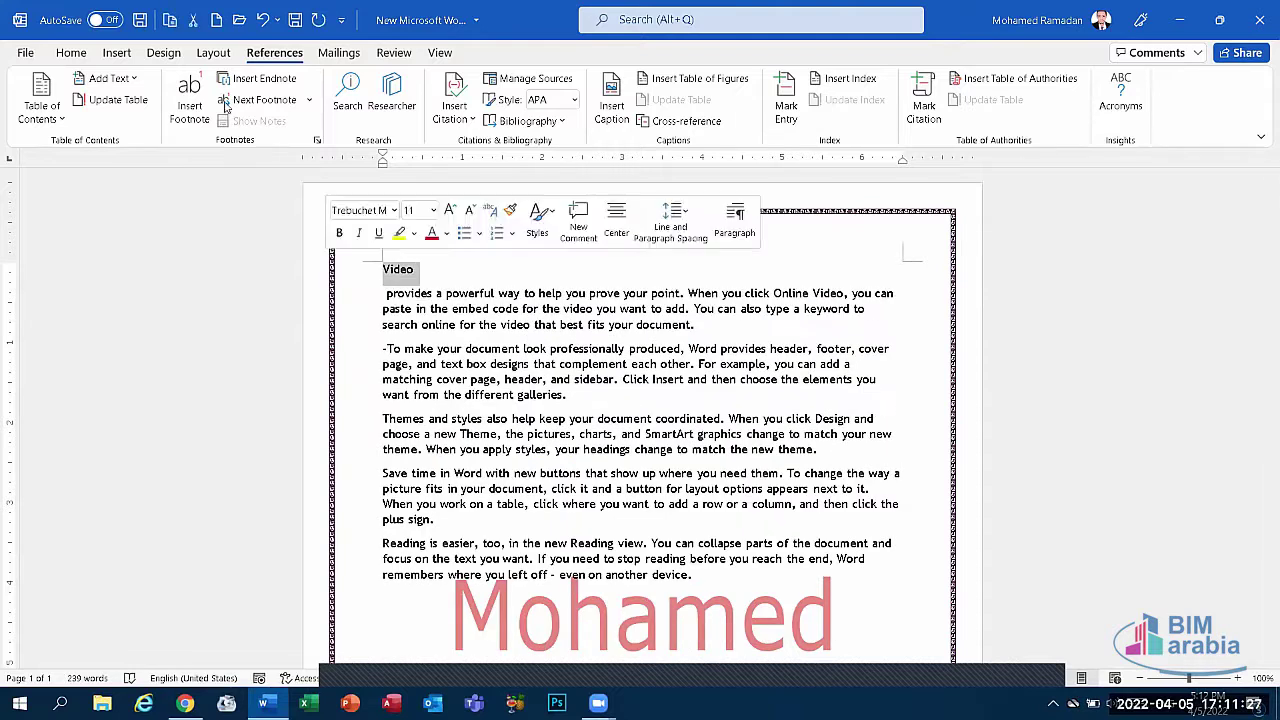
click(105, 78)
click(149, 124)
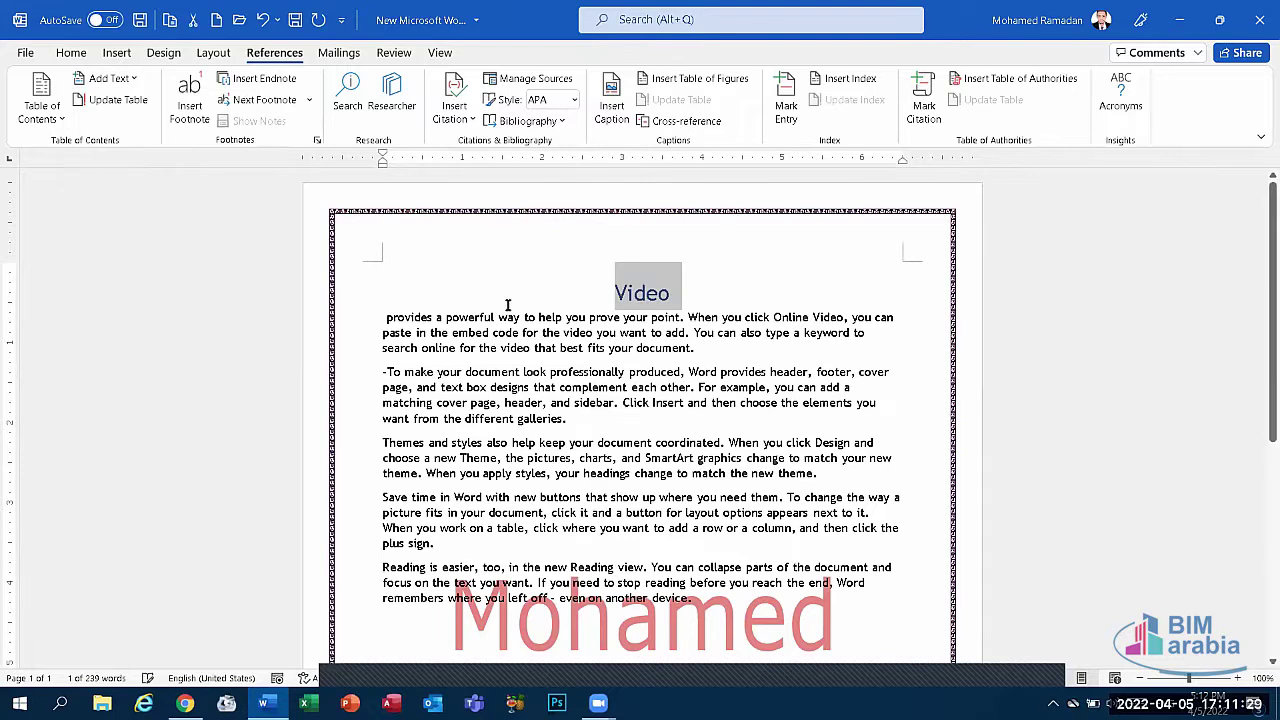
drag(719, 351, 636, 349)
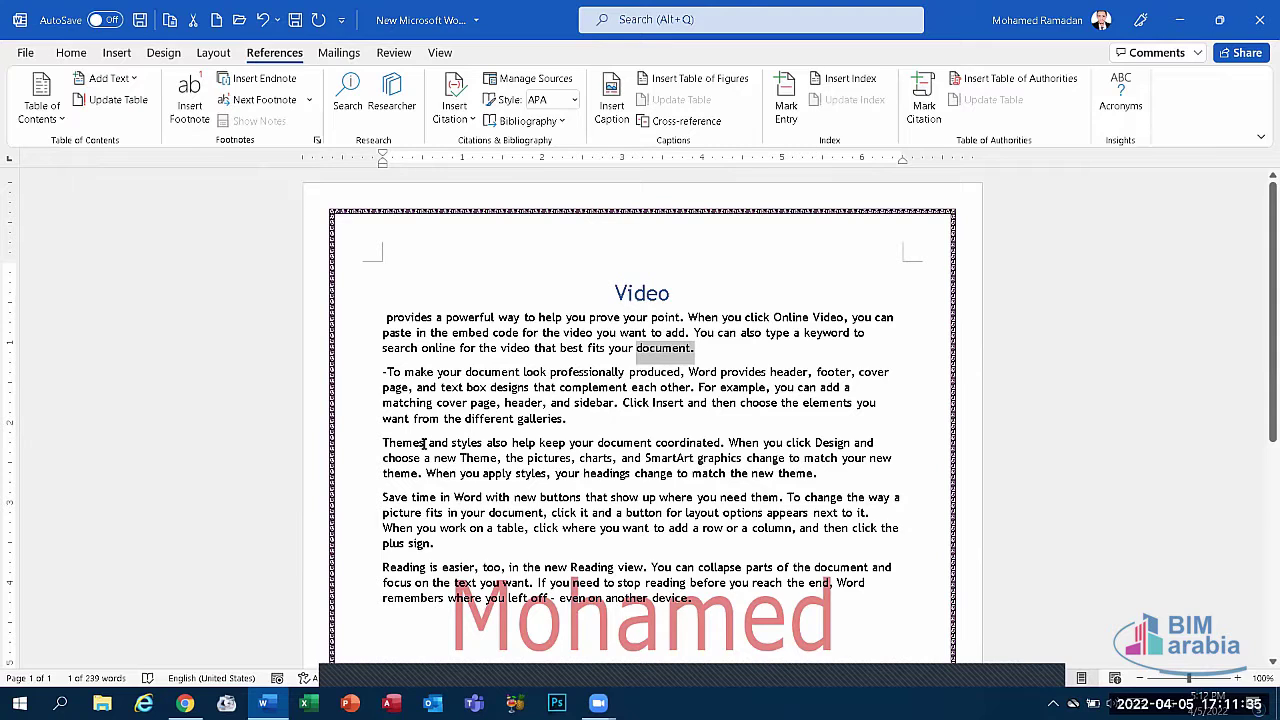
Step: Make Themes a Level 2 heading on its own line
double_click(424, 442)
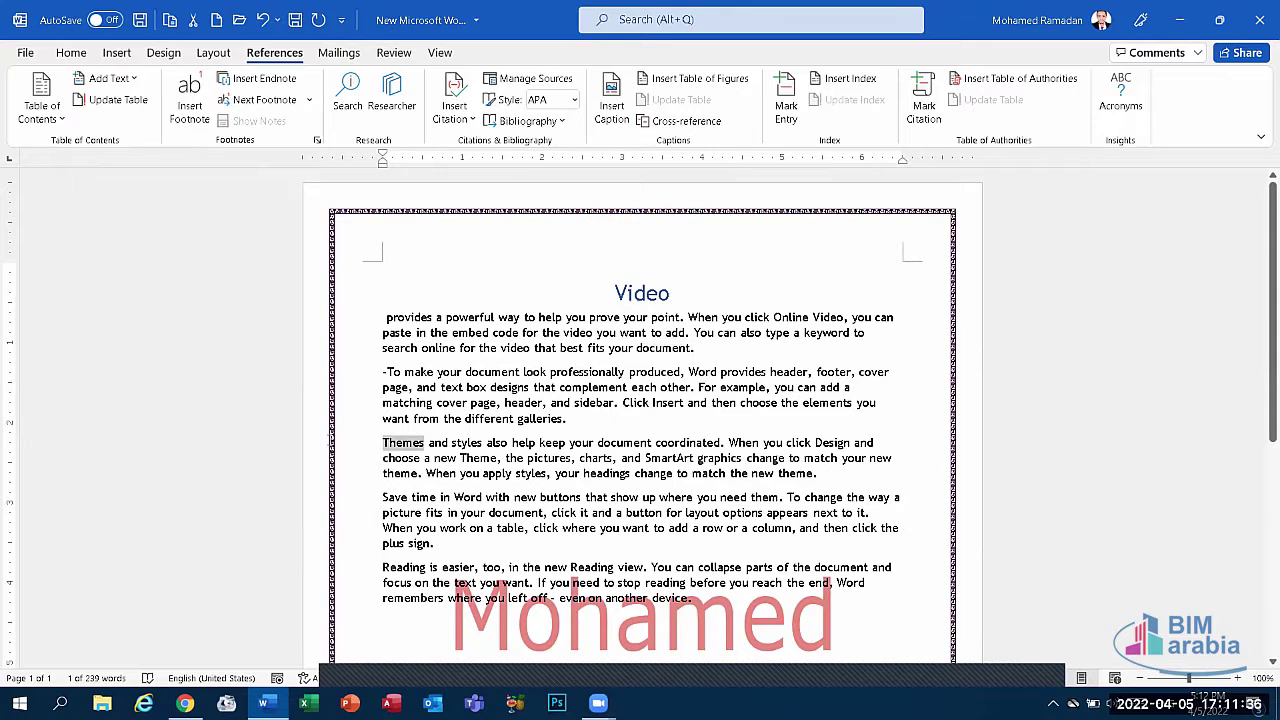
click(138, 80)
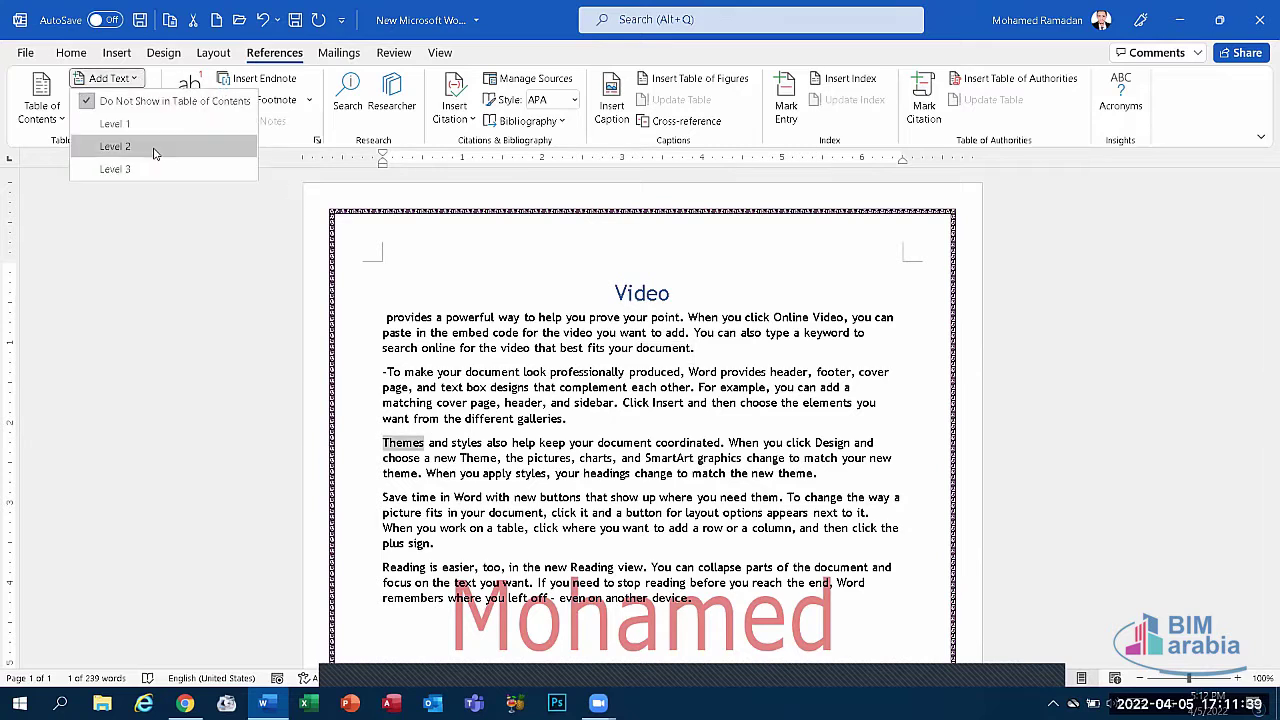
click(155, 148)
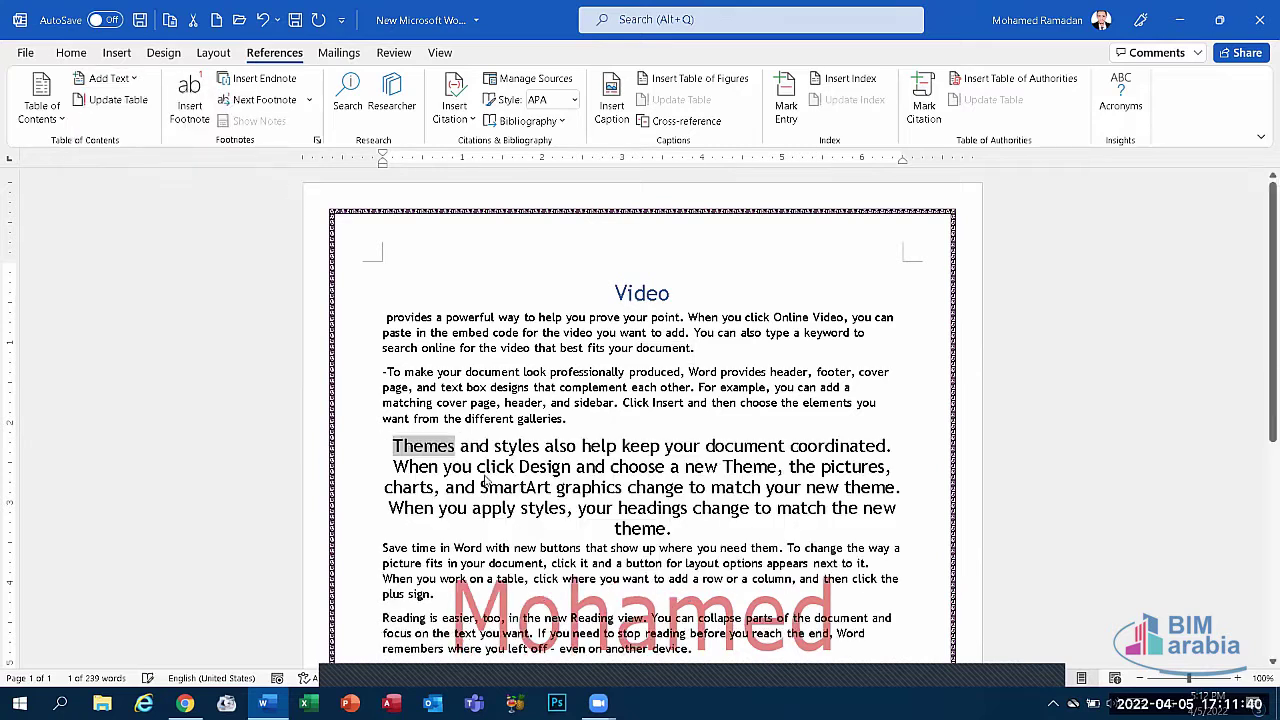
click(428, 450)
key(Return)
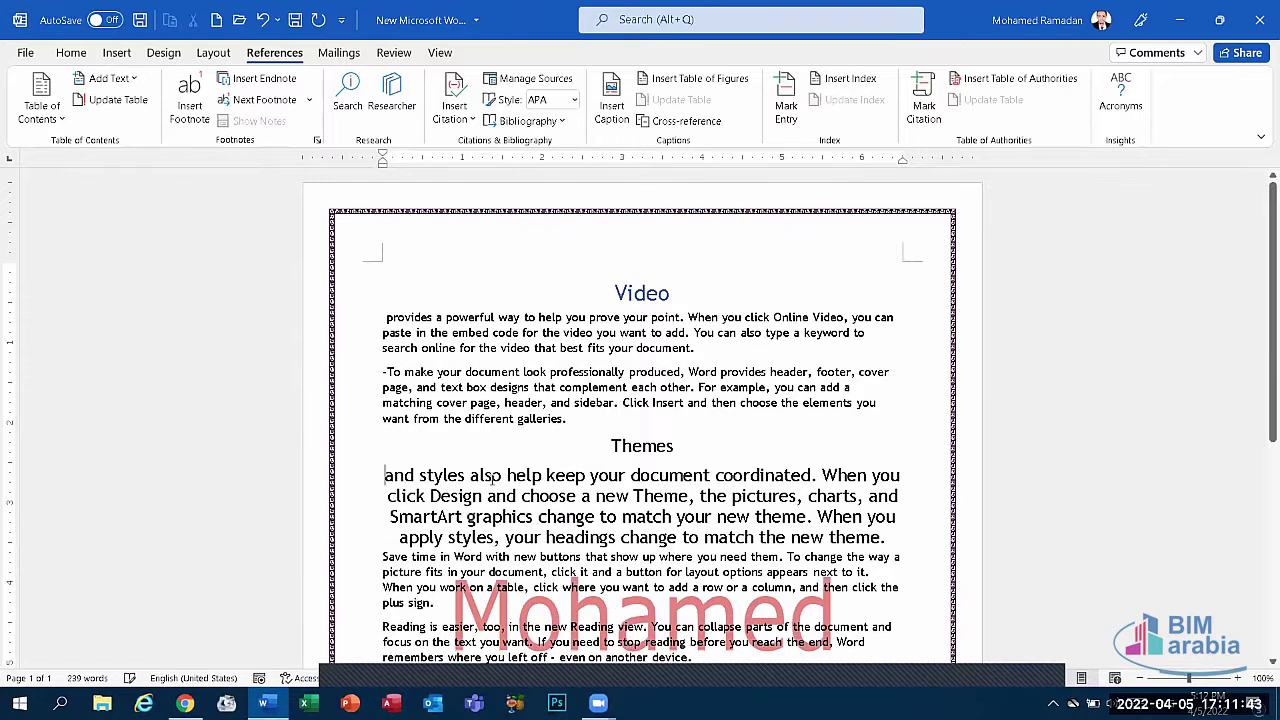
scroll(350, 540, down, 1)
scroll(398, 435, down, 2)
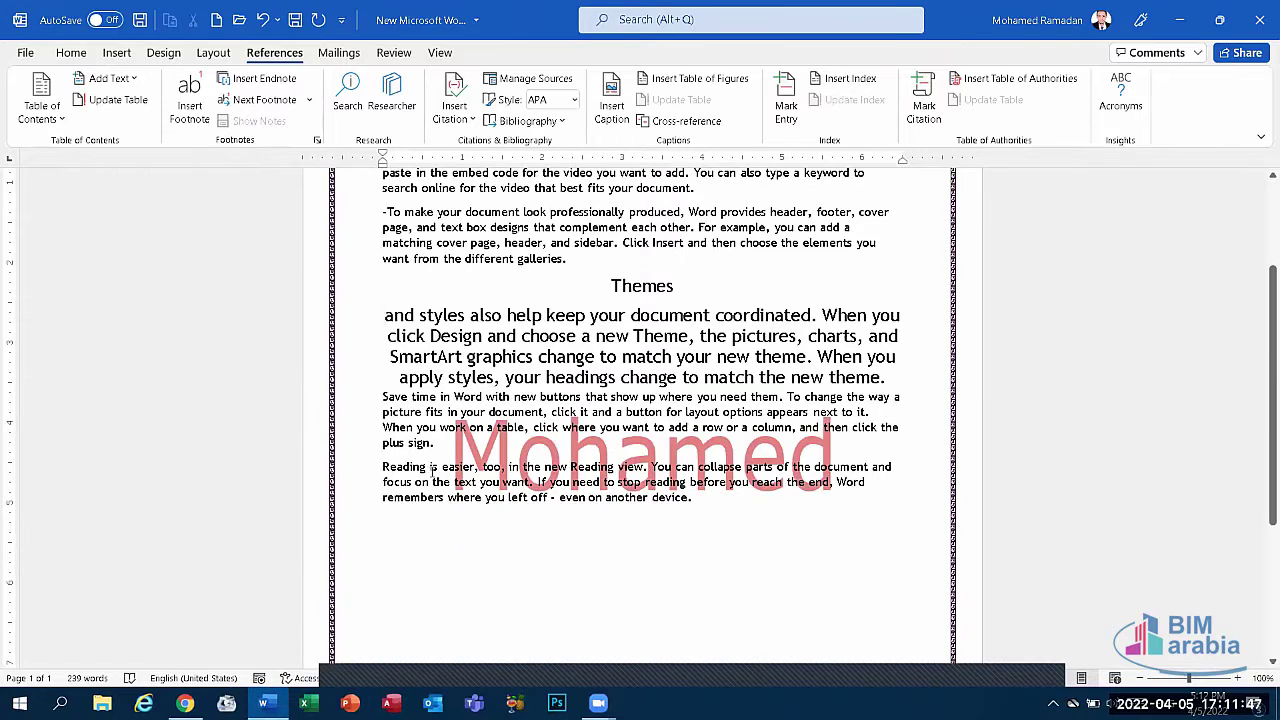
Step: Split Reading onto its own line and make it a Level 2 heading
key(Return)
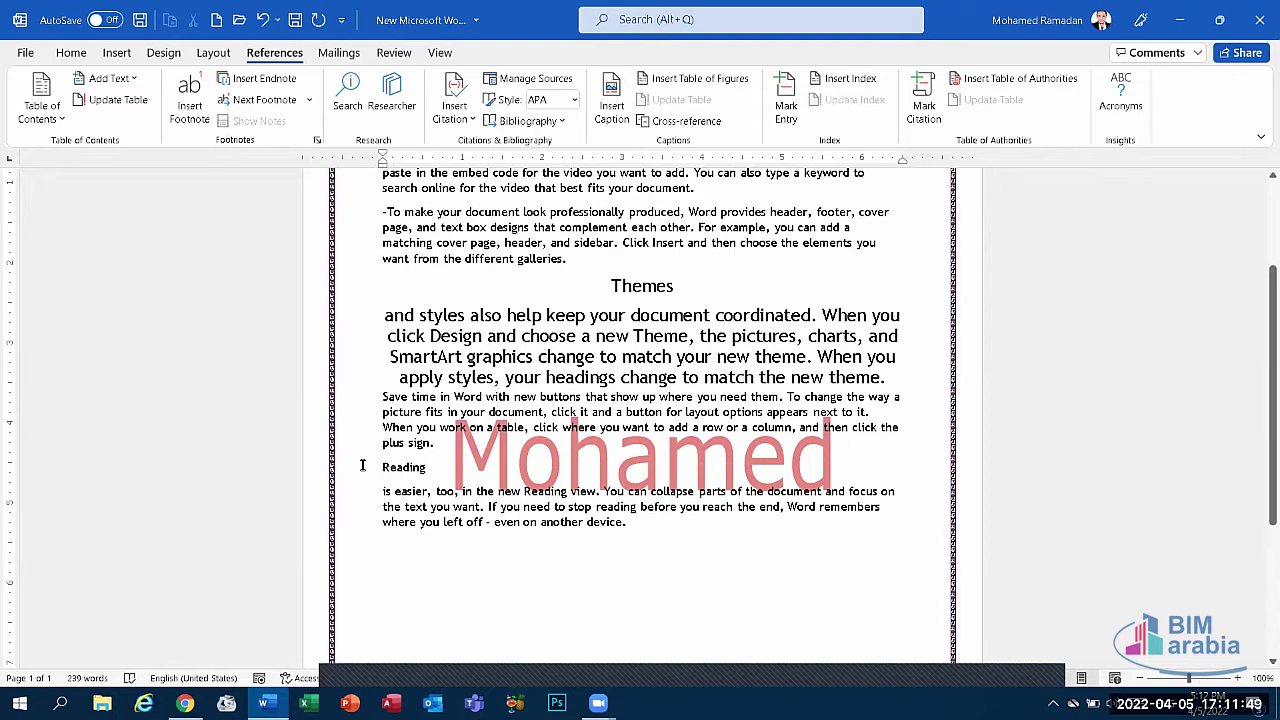
click(336, 468)
click(138, 81)
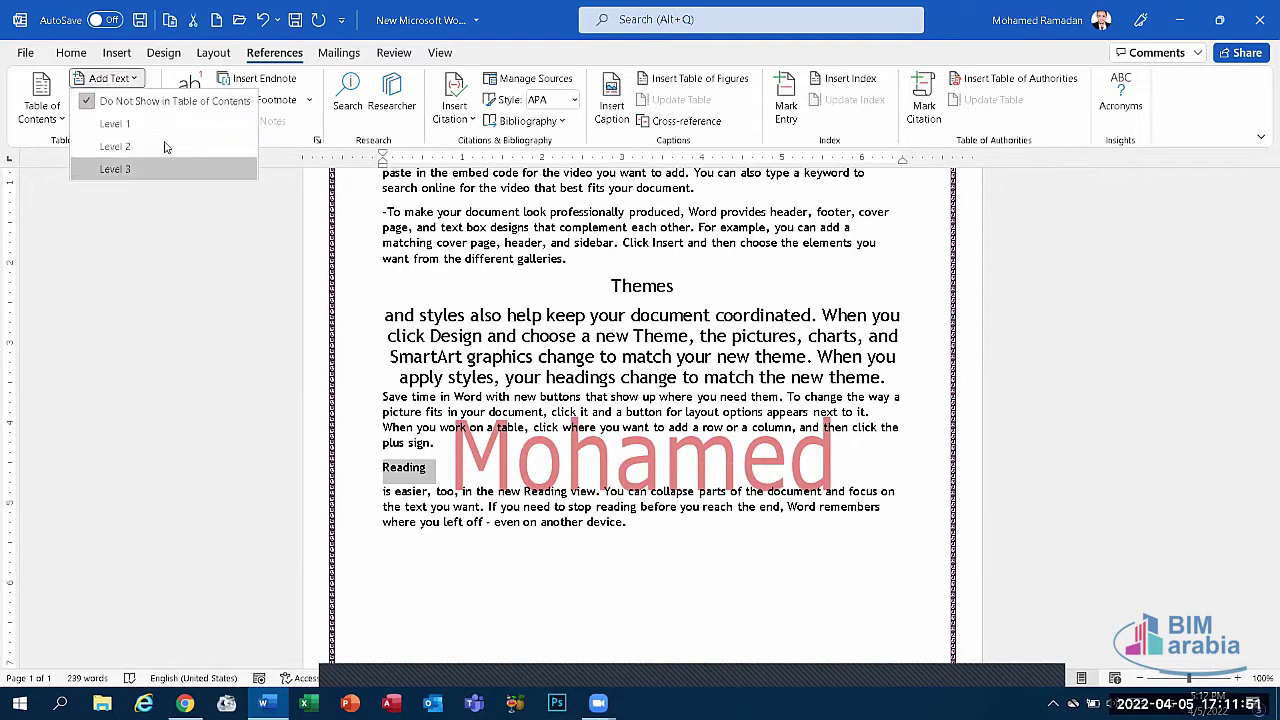
click(166, 147)
scroll(491, 406, down, 3)
Step: Add an automatic Contents table at the end and exclude the 'and styles' paragraph from it
click(590, 425)
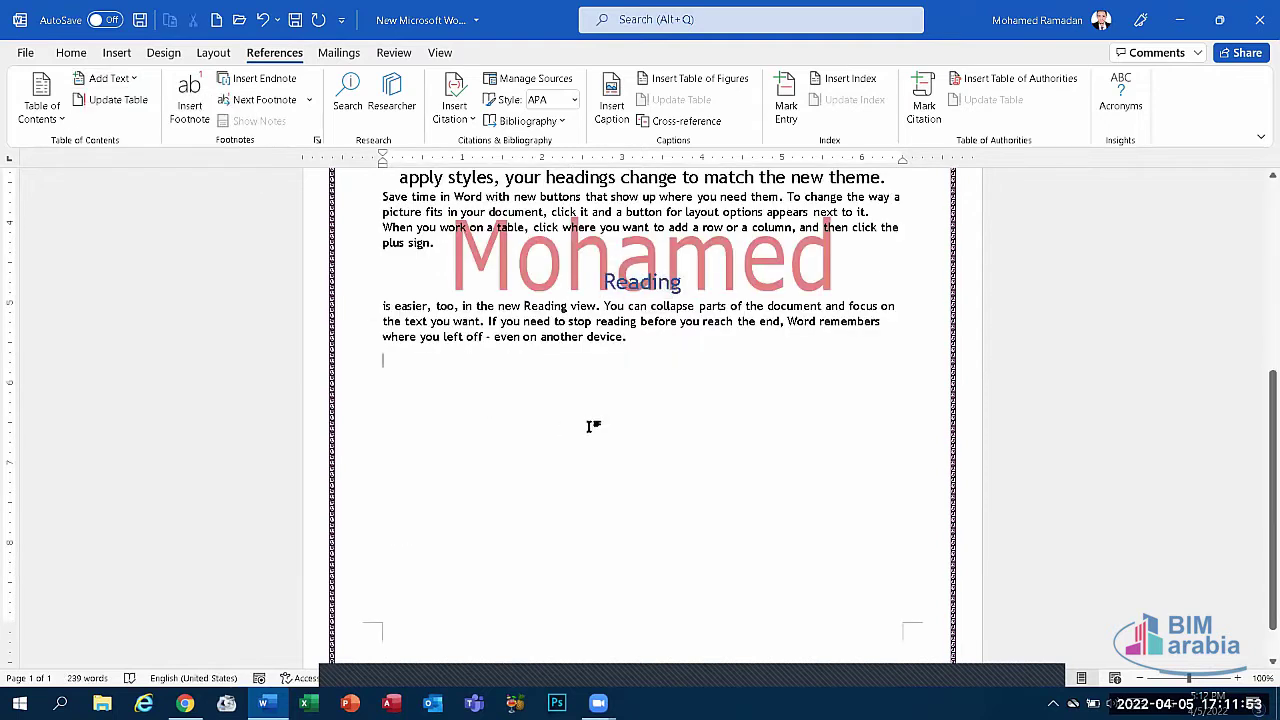
click(64, 112)
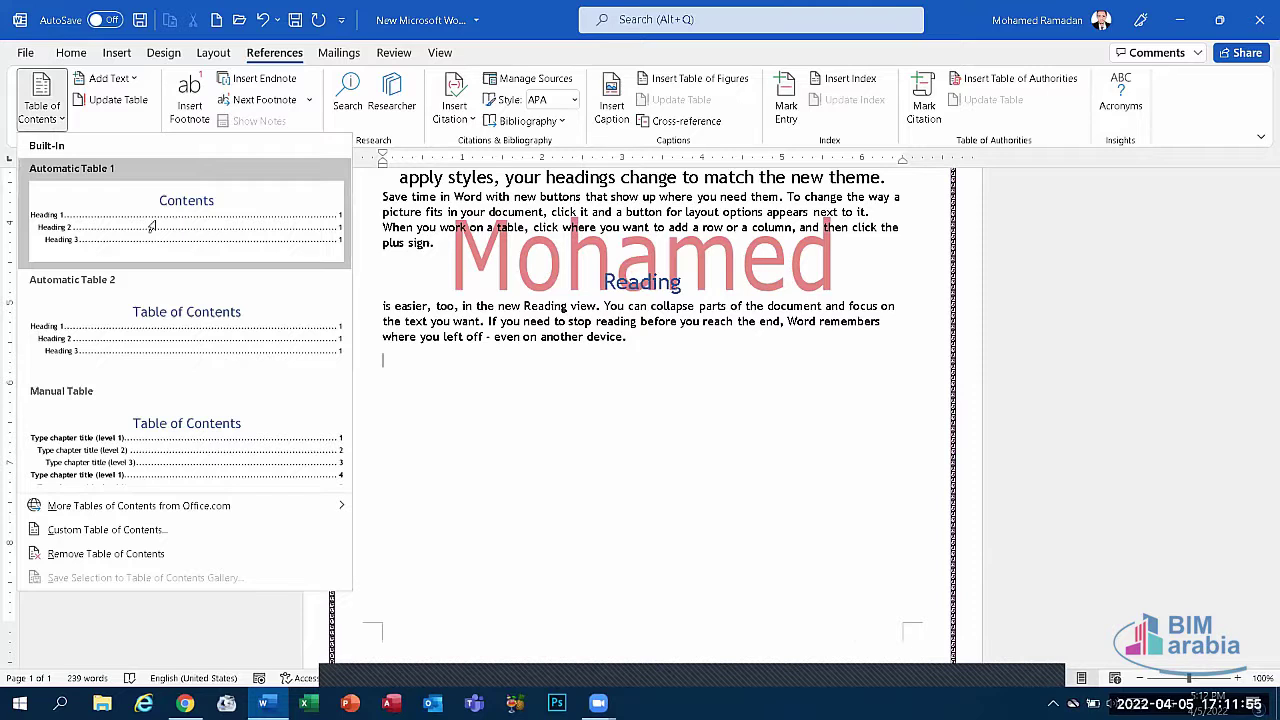
click(153, 236)
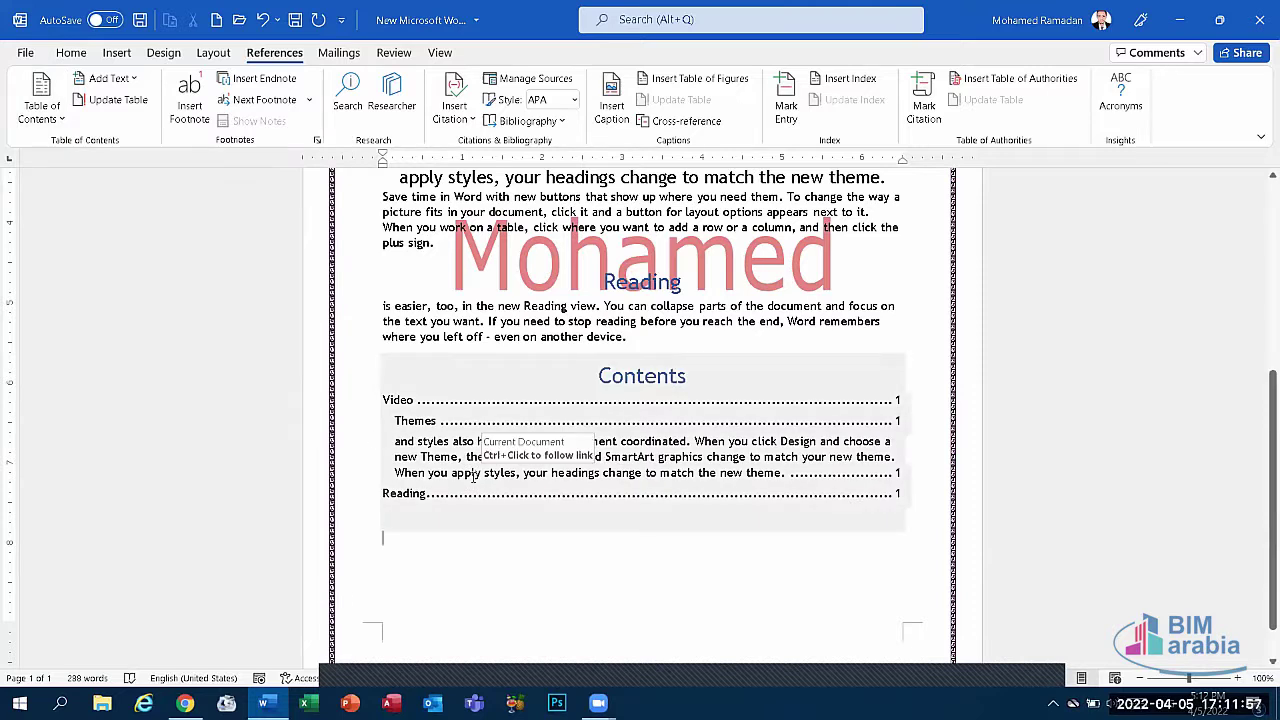
scroll(709, 375, up, 4)
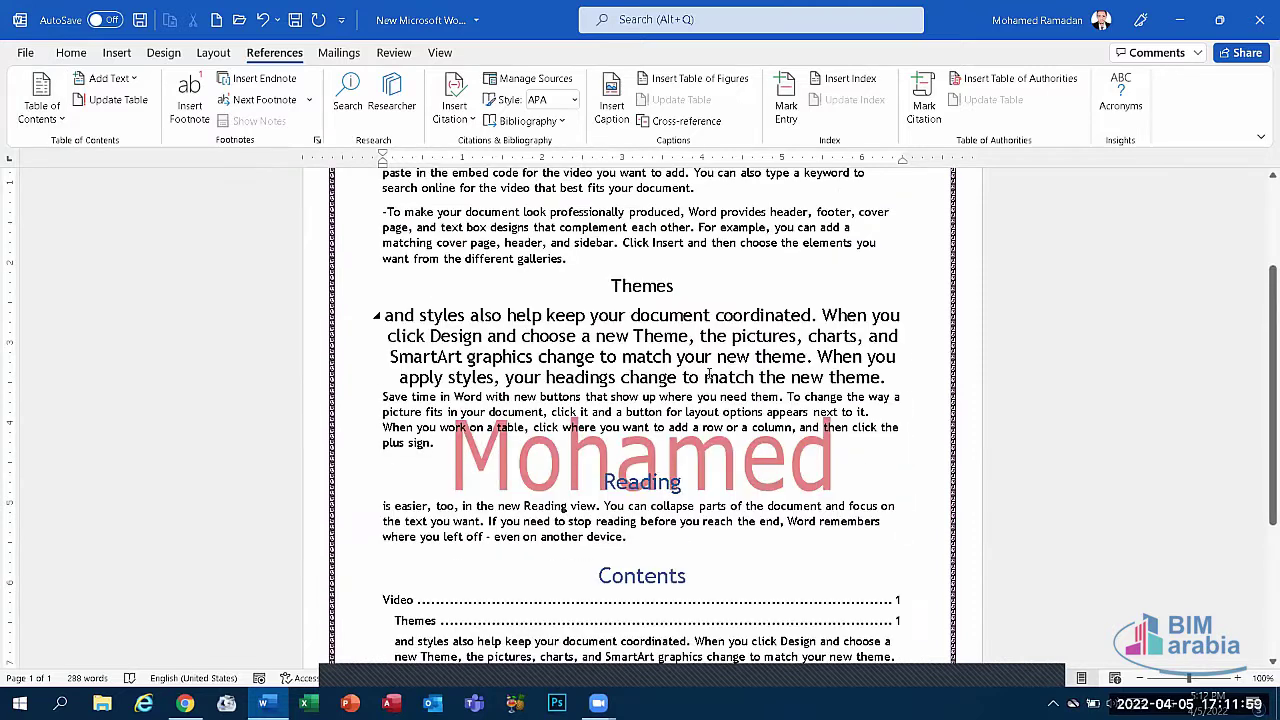
triple_click(733, 357)
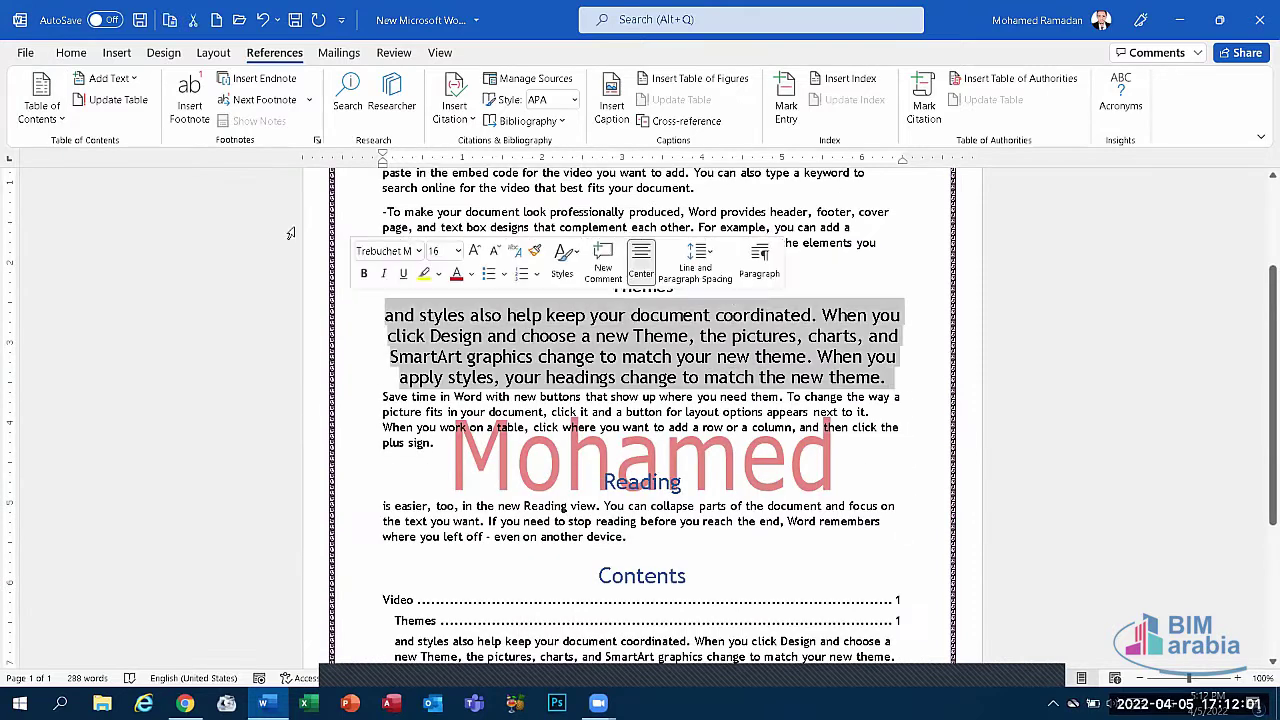
drag(886, 378, 628, 290)
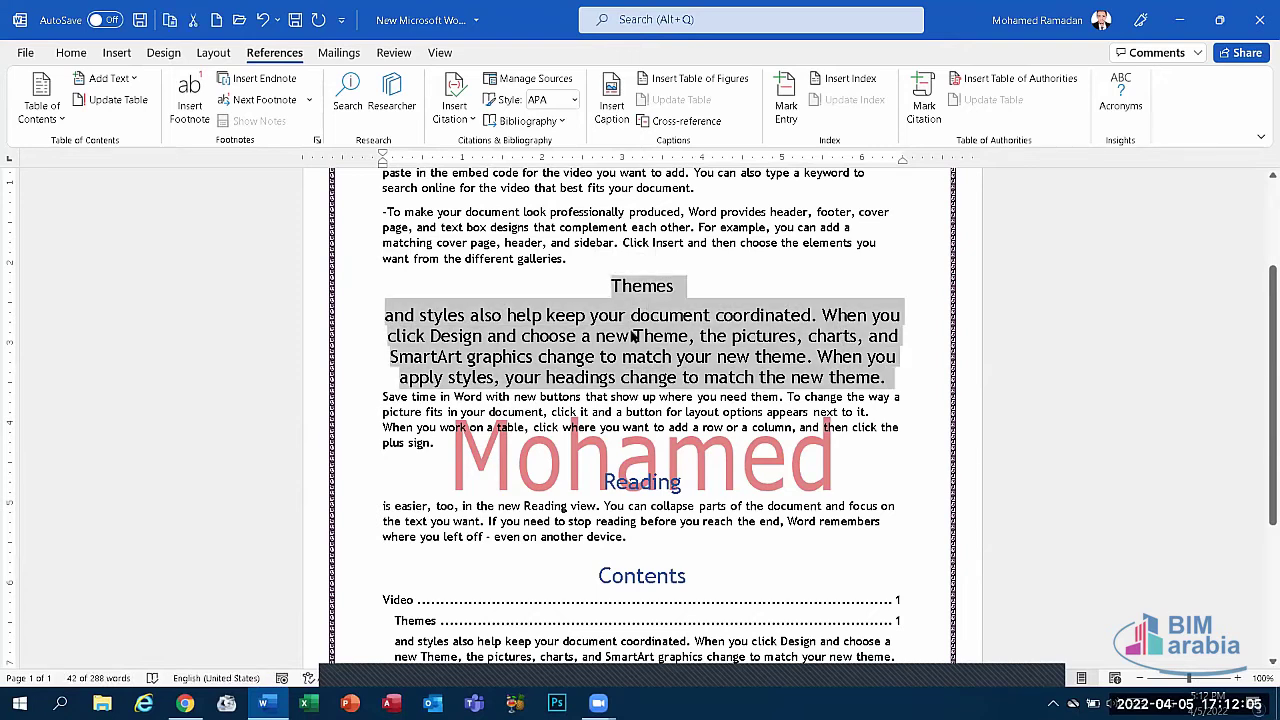
scroll(248, 300, down, 2)
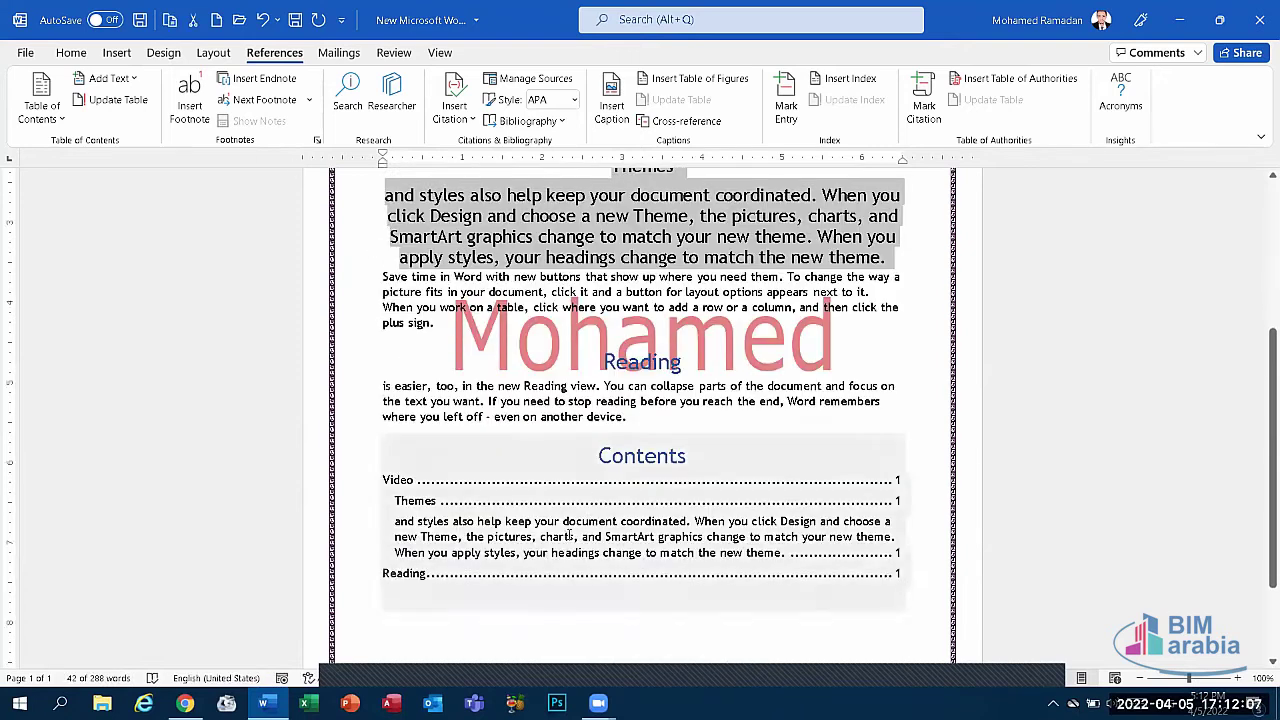
click(108, 78)
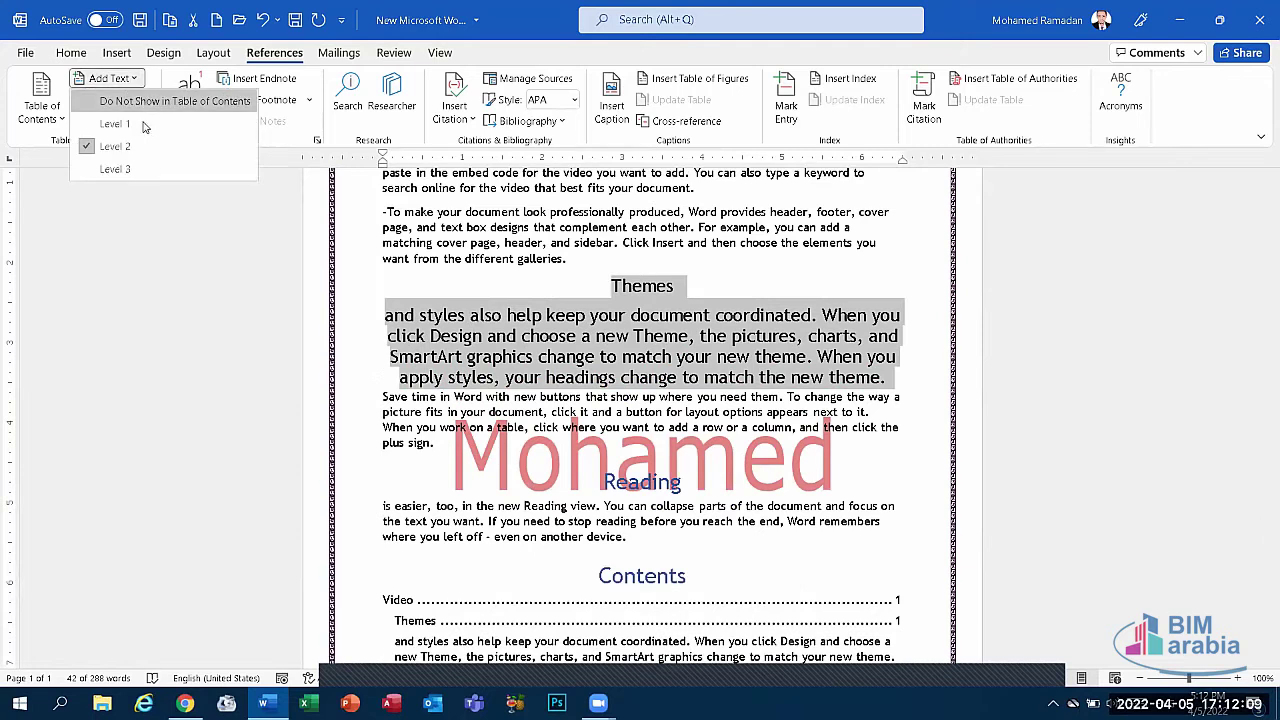
click(145, 104)
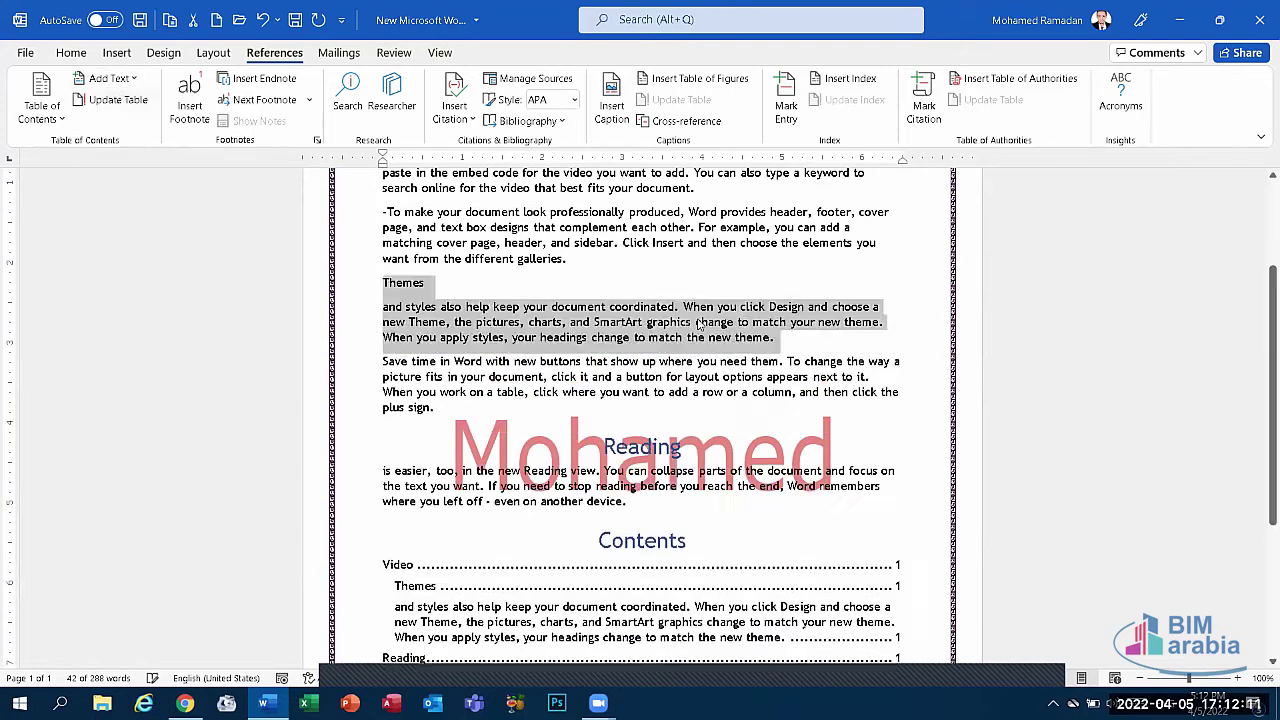
click(612, 307)
Step: Make Themes a Level 1 heading, rebuild the entire table, and jump to Themes
double_click(408, 285)
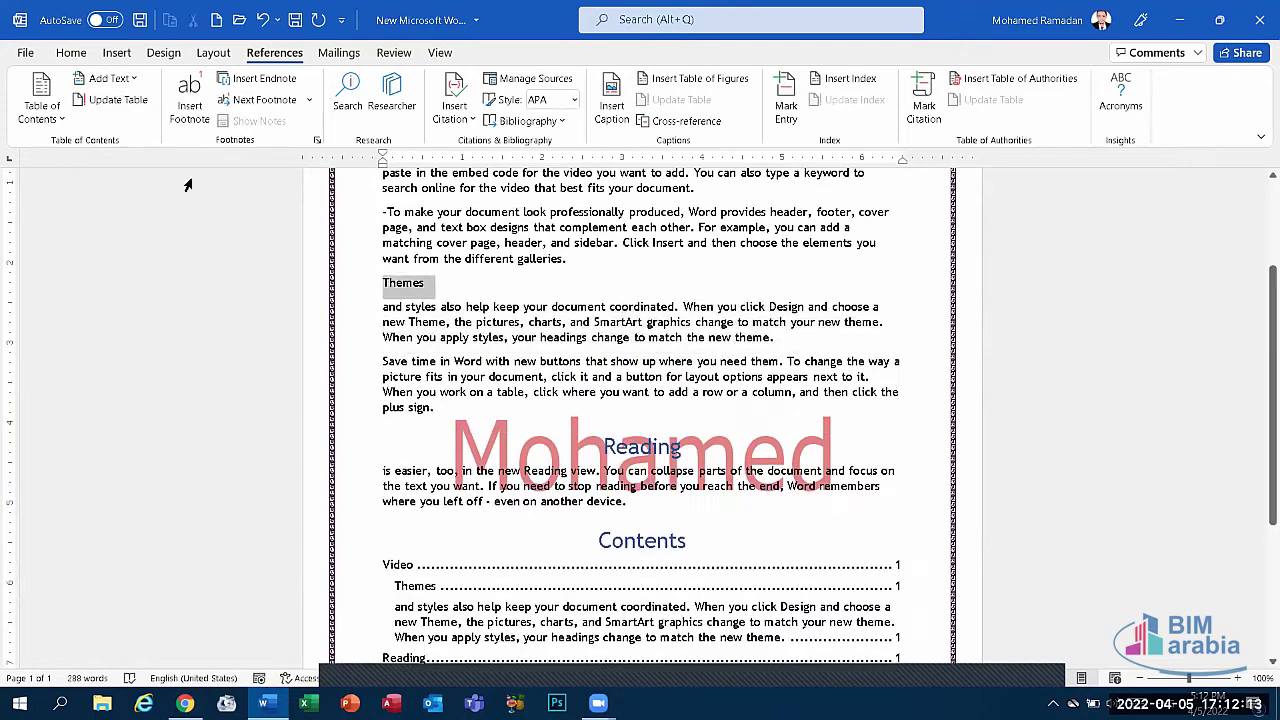
click(108, 80)
click(115, 123)
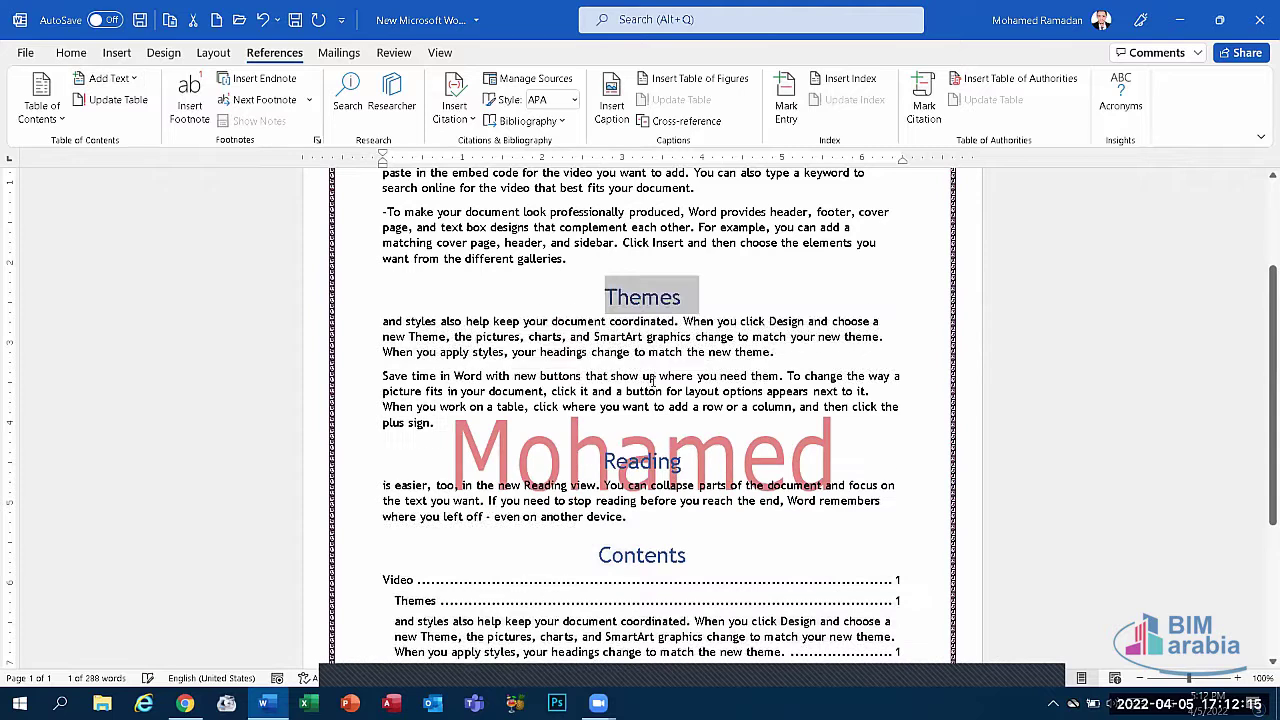
scroll(680, 437, down, 4)
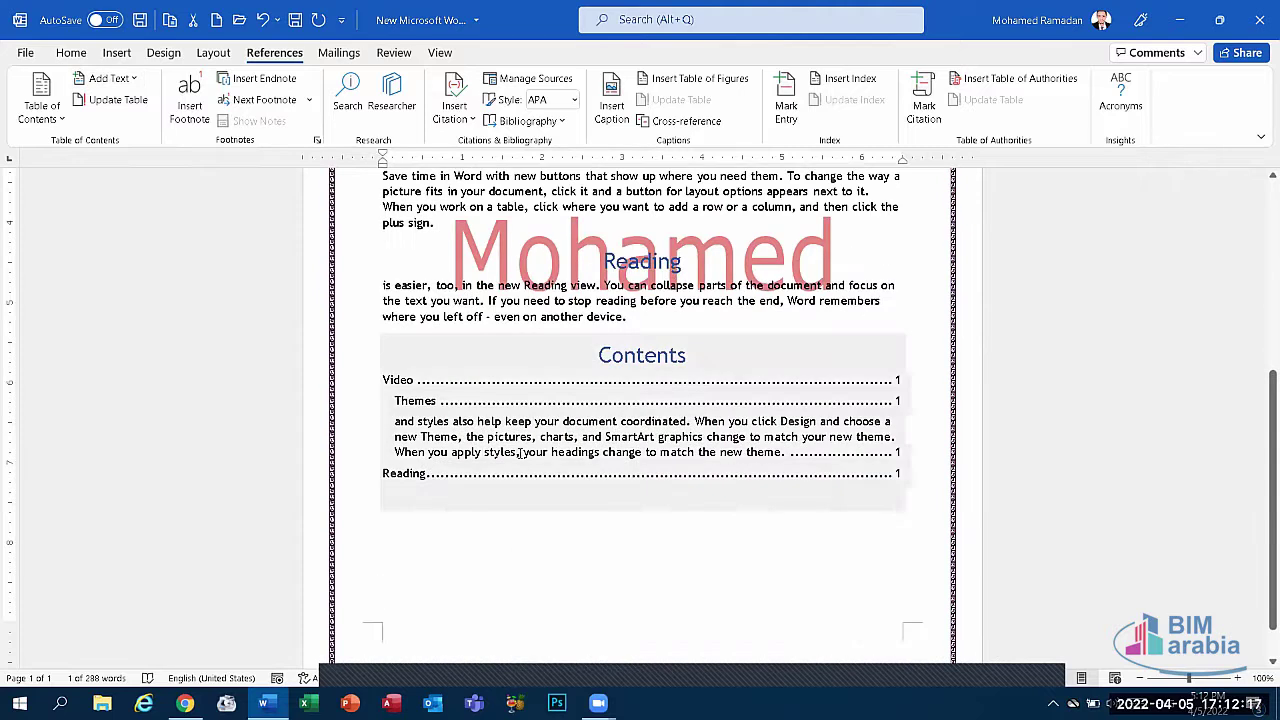
click(96, 100)
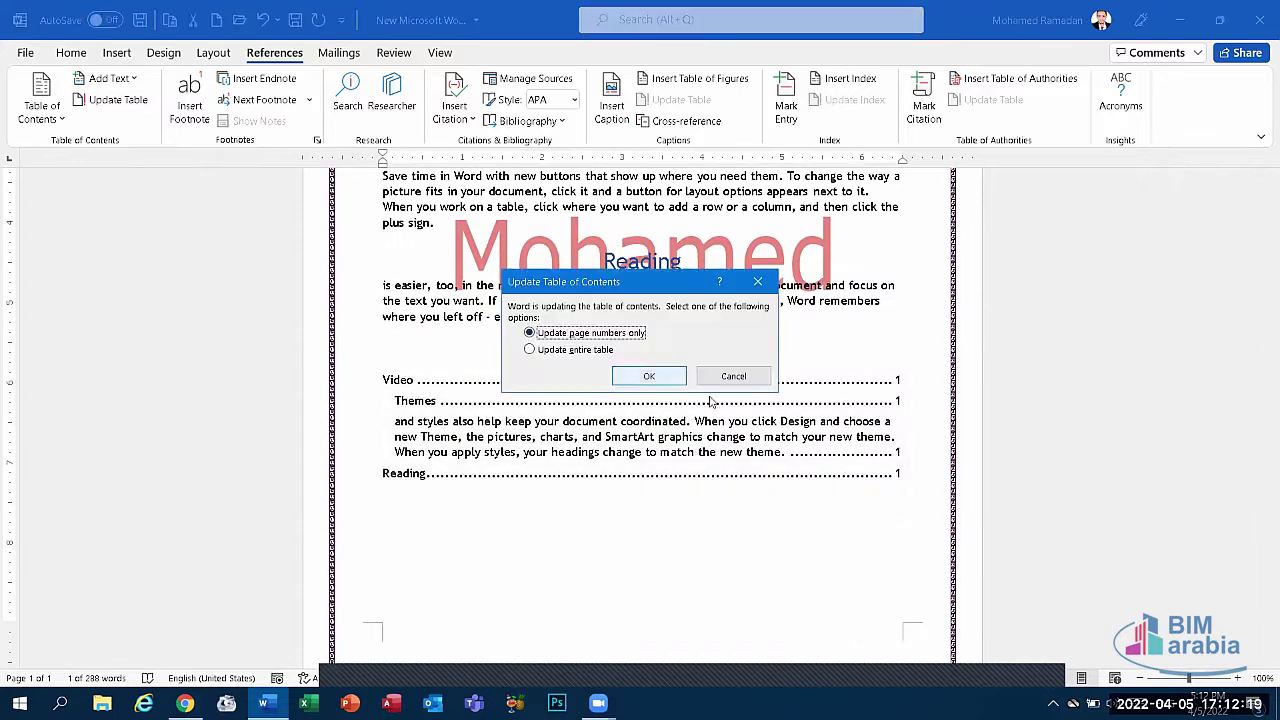
click(562, 353)
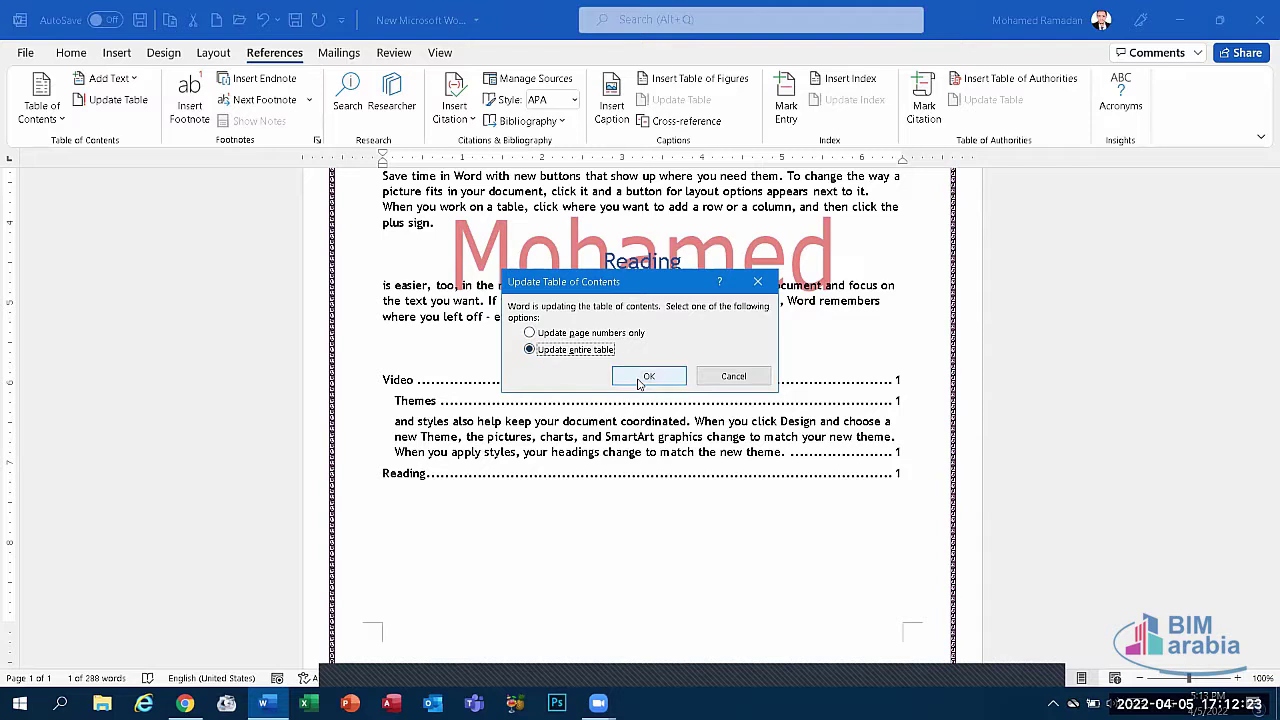
click(643, 378)
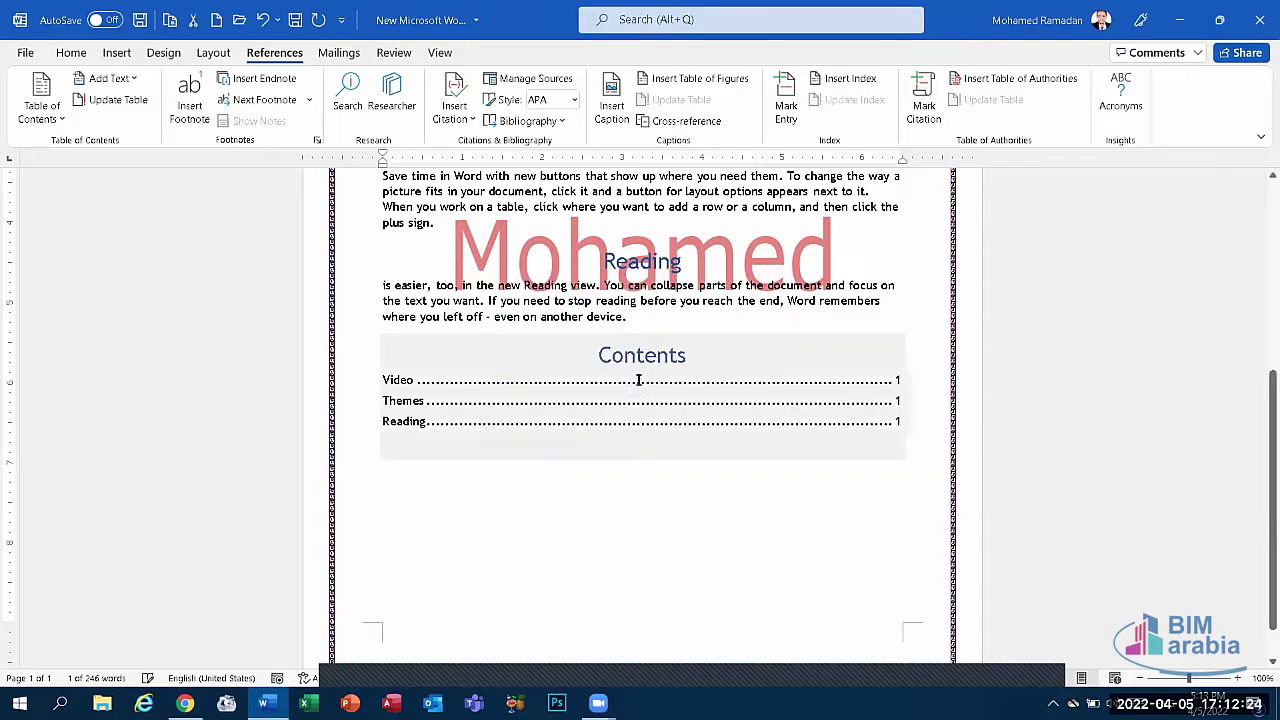
ctrl+click(479, 403)
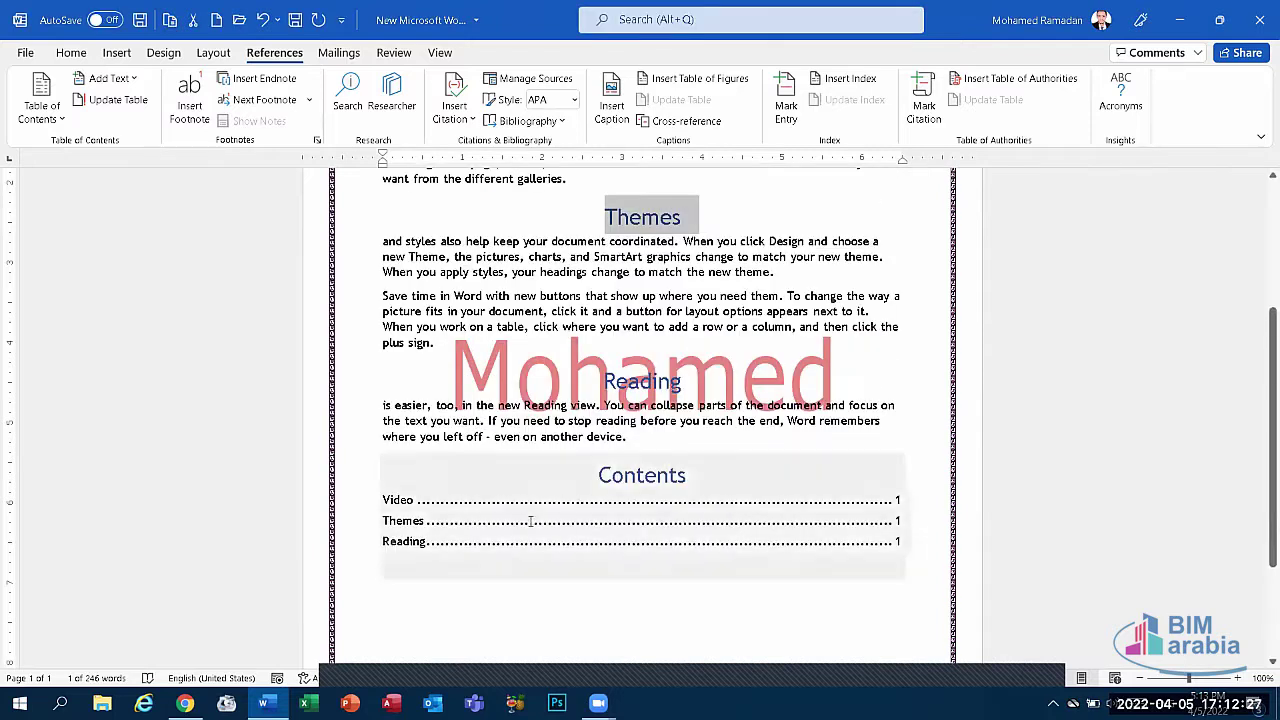
Step: Add footnote 1 after 'different galleries.' and insert a blank line below that paragraph
scroll(483, 477, down, 3)
scroll(483, 477, up, 5)
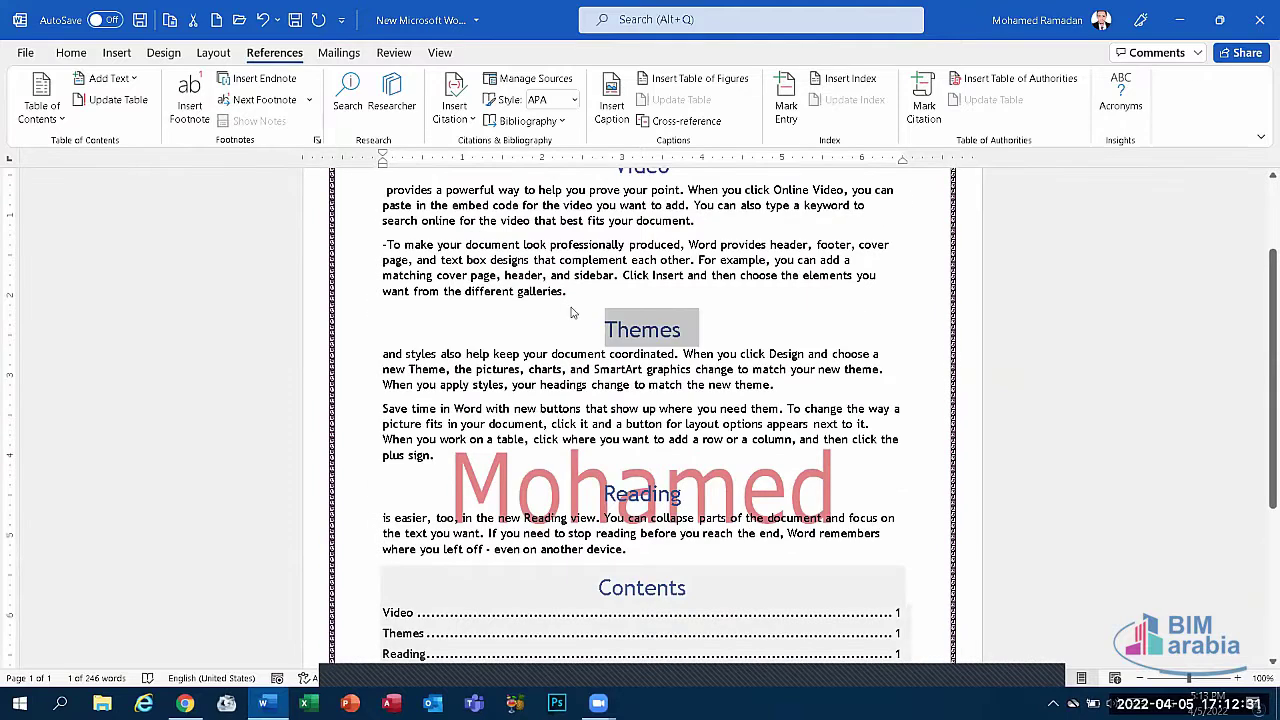
drag(569, 292, 518, 292)
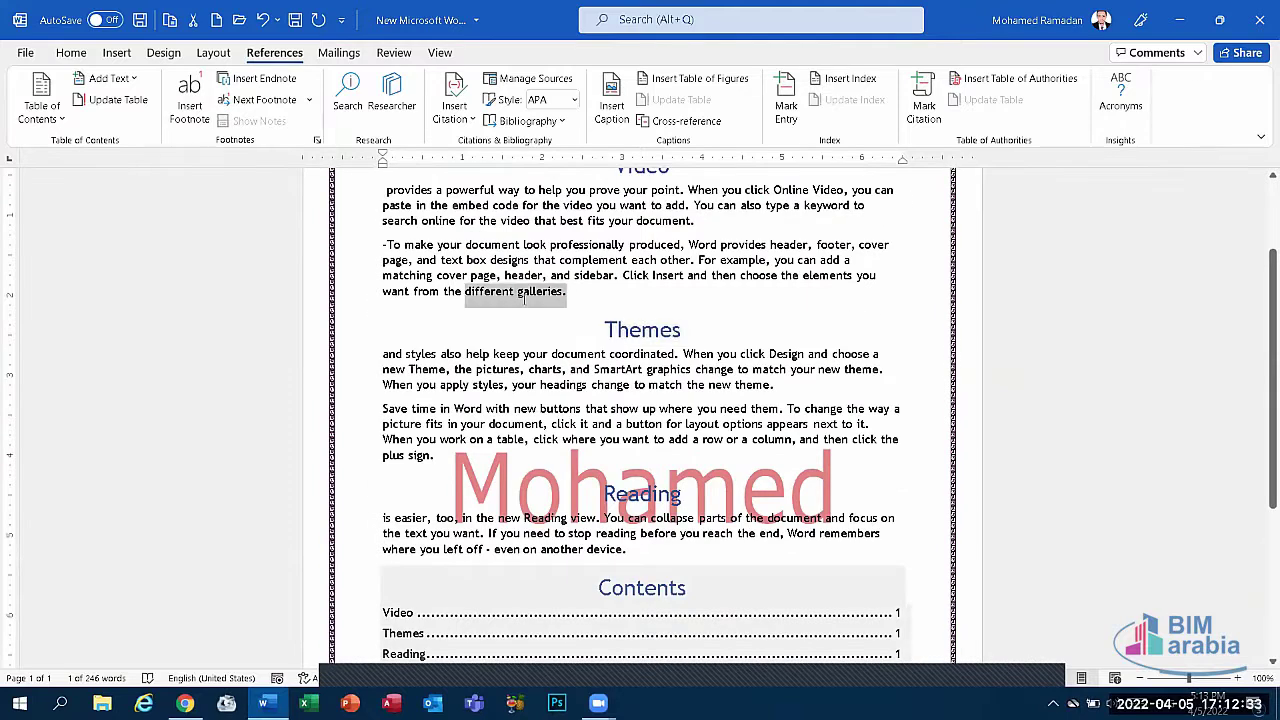
click(197, 107)
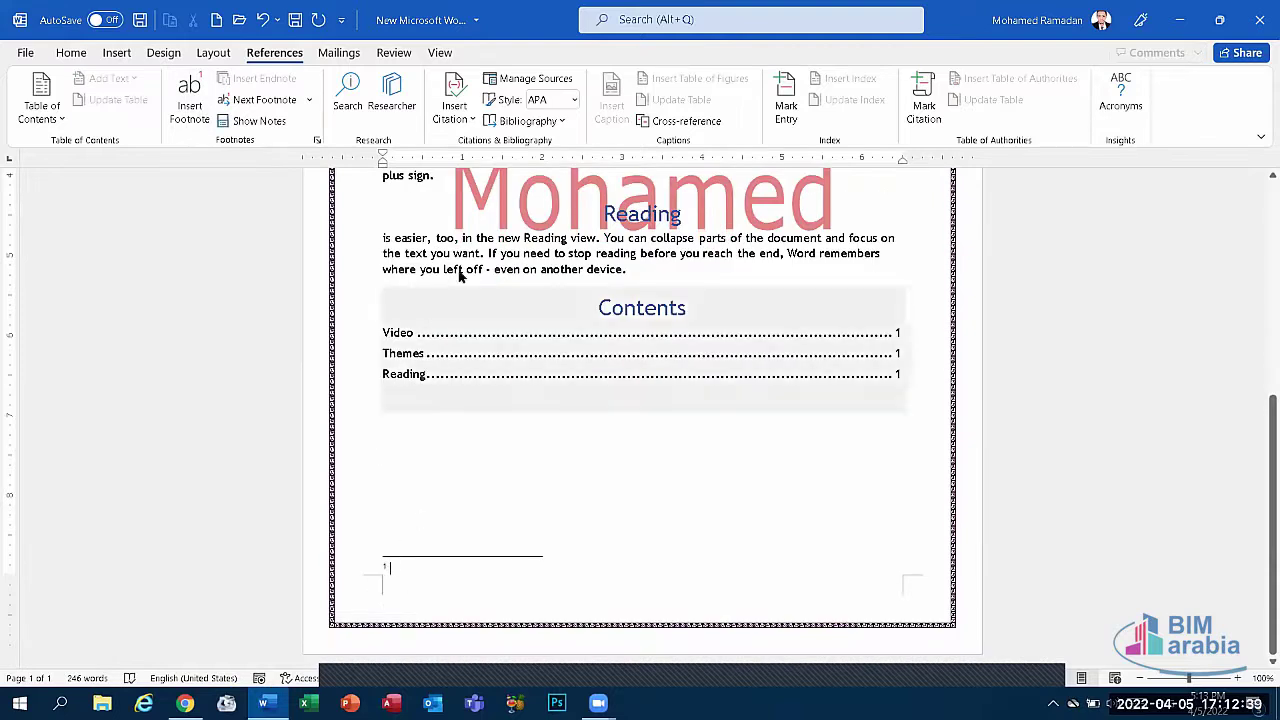
scroll(480, 400, up, 5)
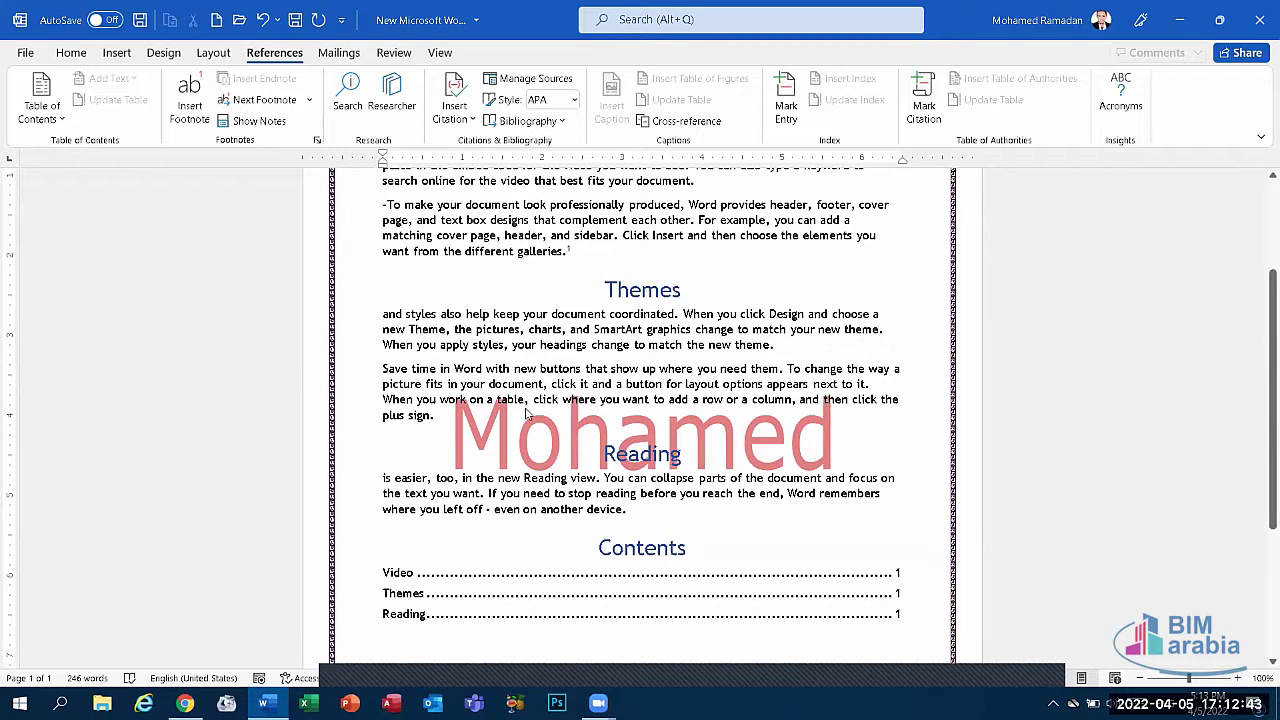
click(600, 250)
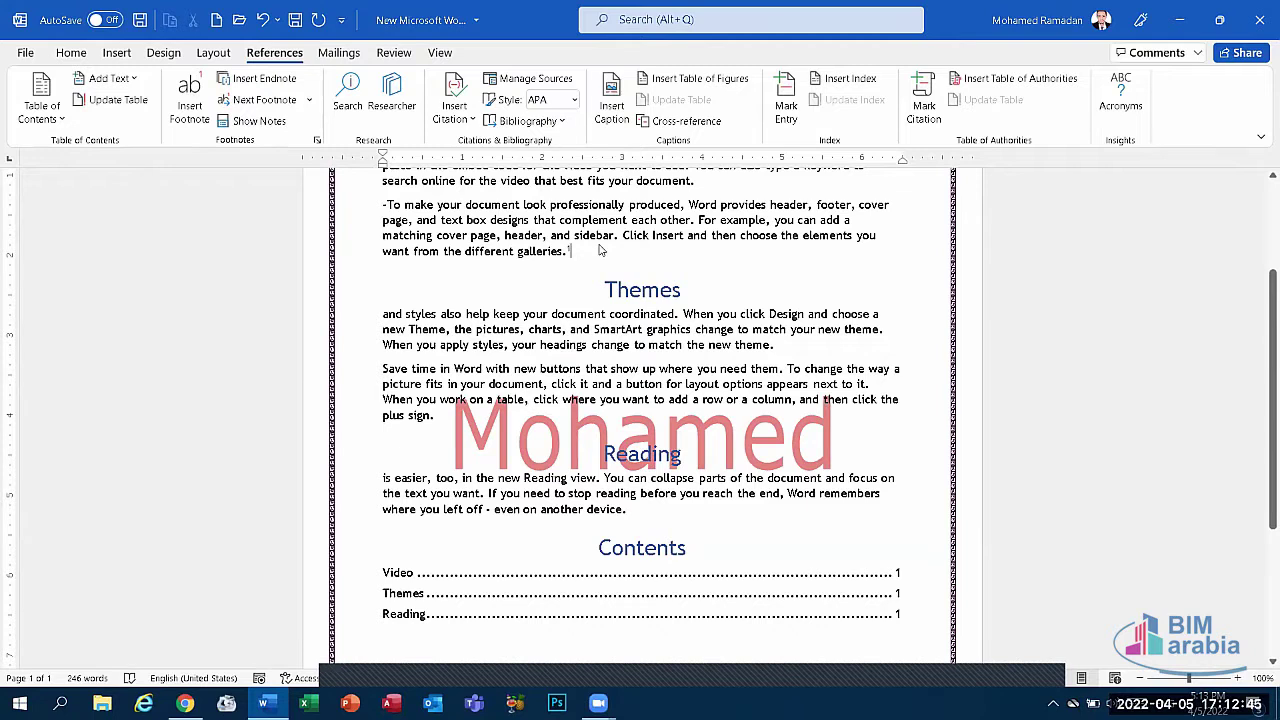
key(Return)
Step: Cancel a new citation source, then insert a Bibliography block above Themes
key(Return)
key(Return)
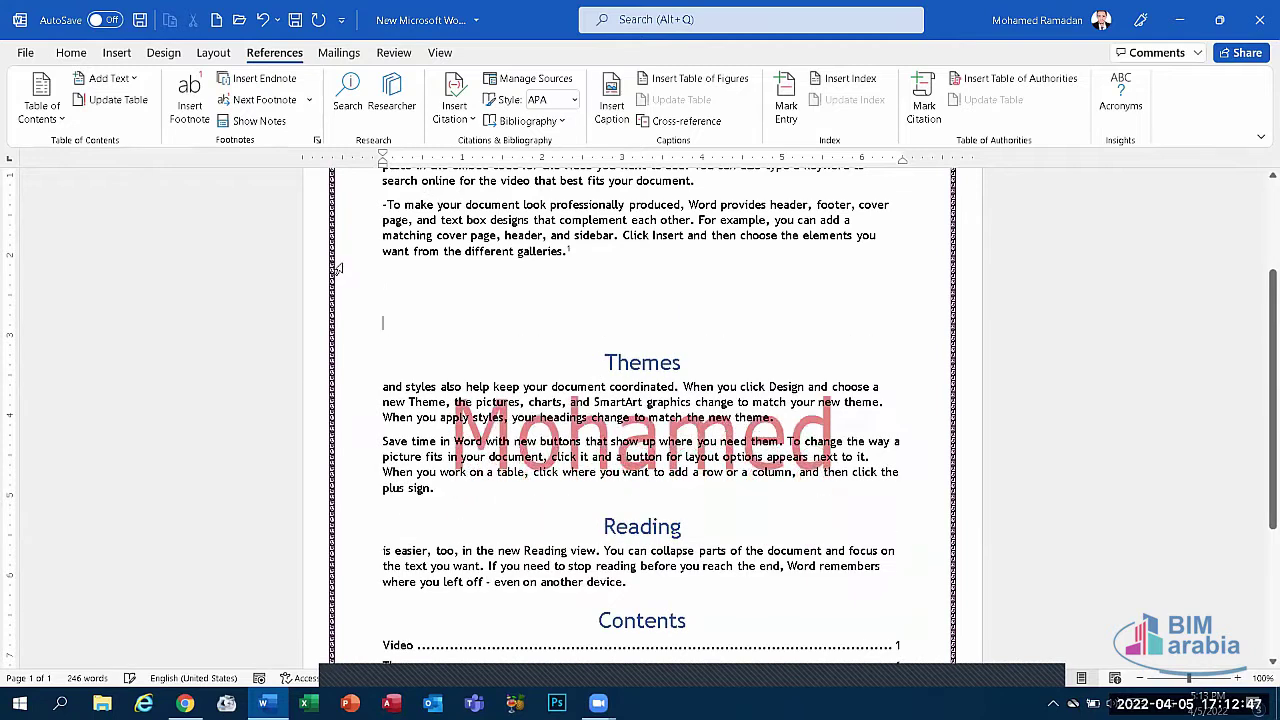
key(Return)
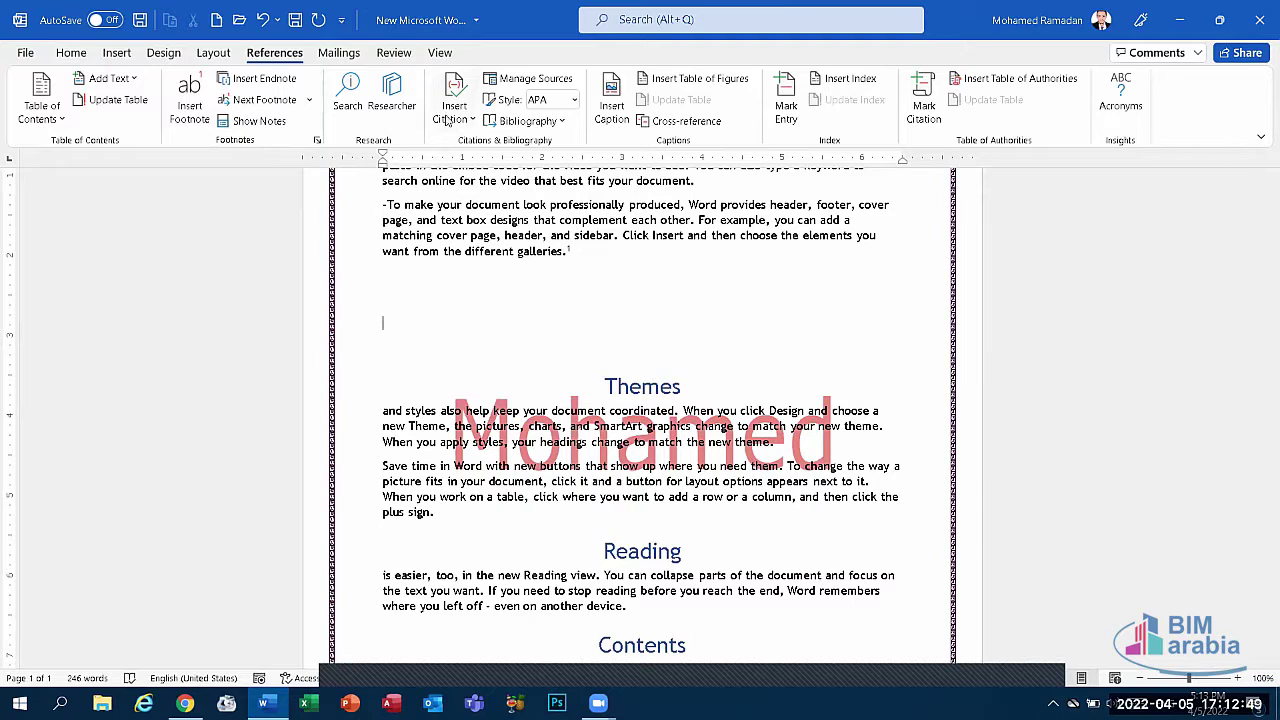
click(450, 118)
click(505, 147)
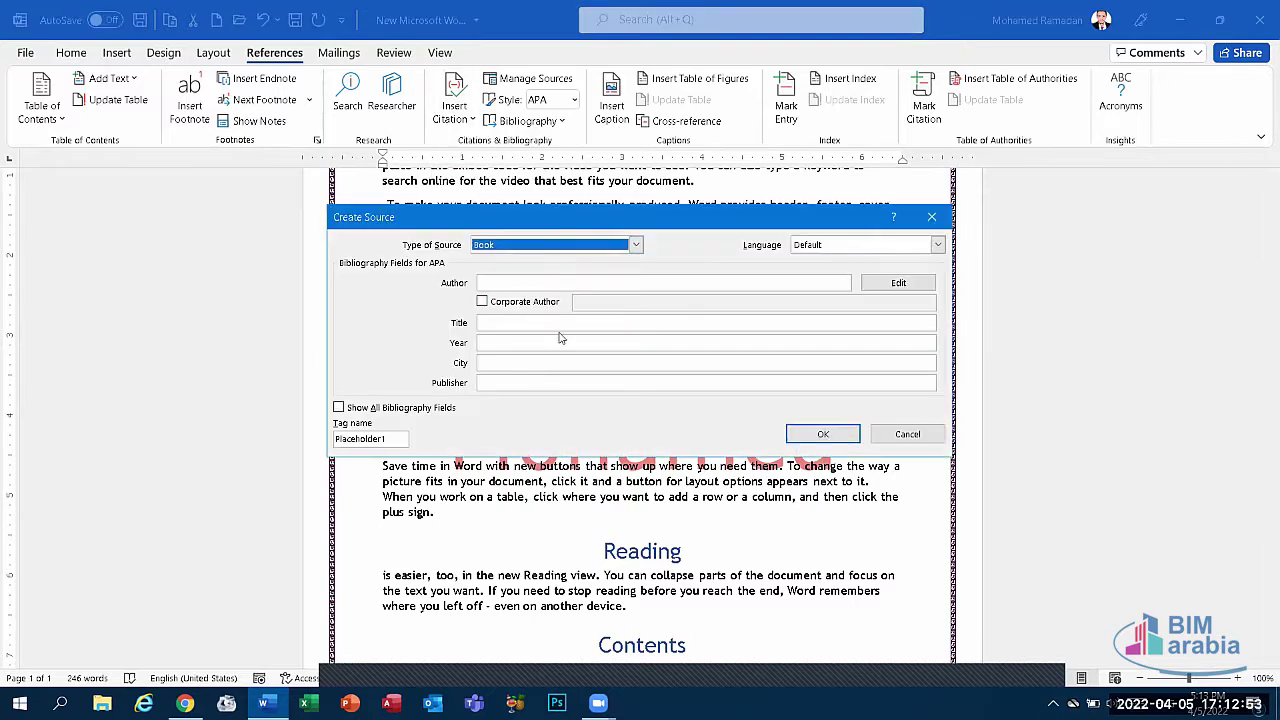
click(537, 280)
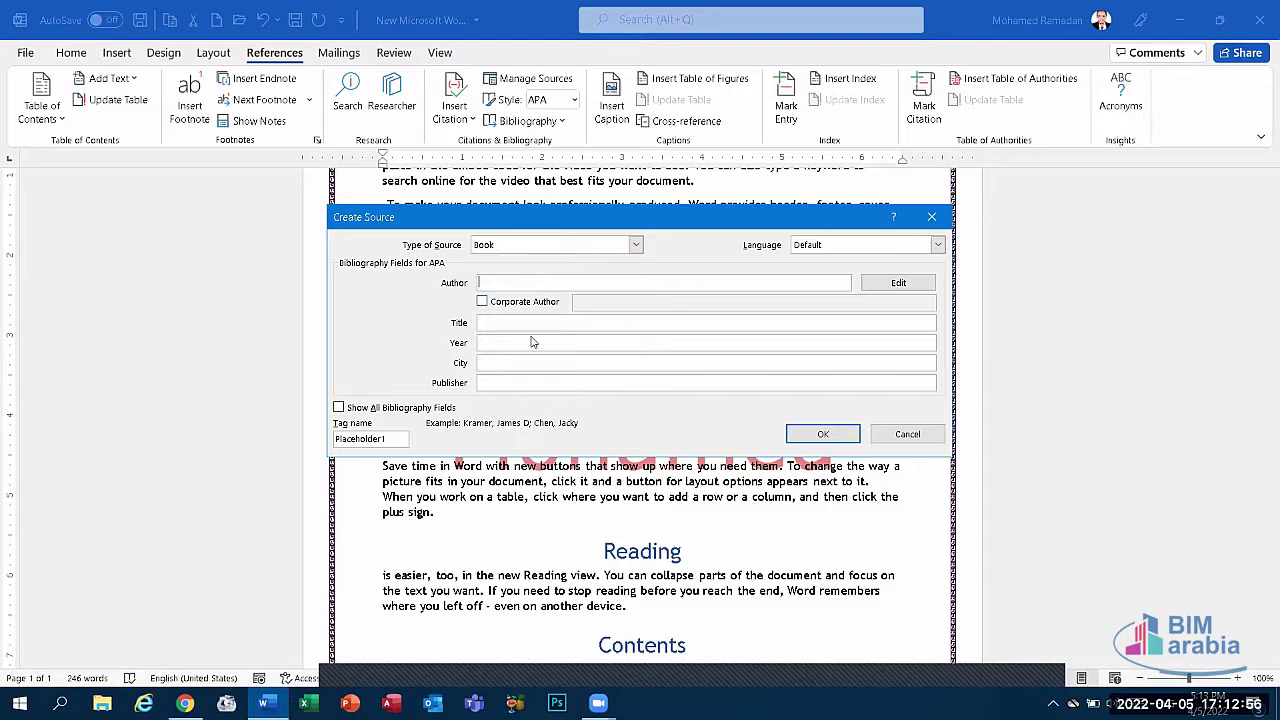
click(941, 225)
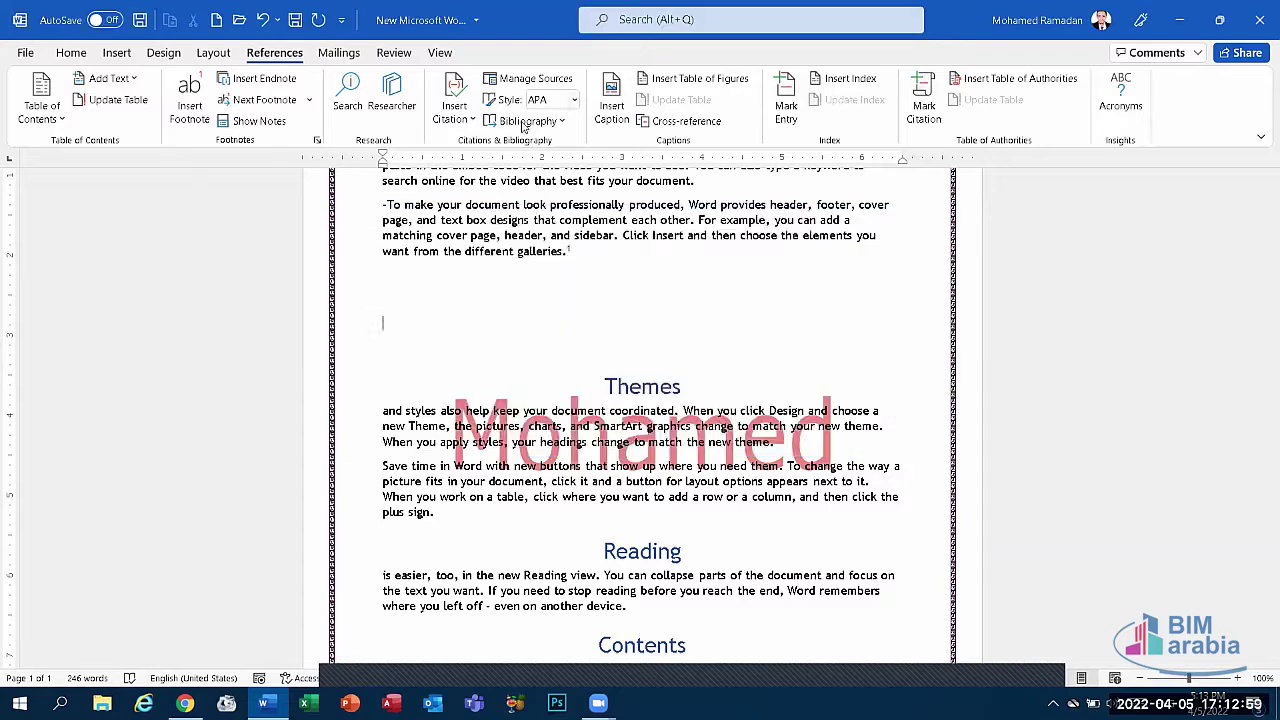
click(527, 120)
click(598, 215)
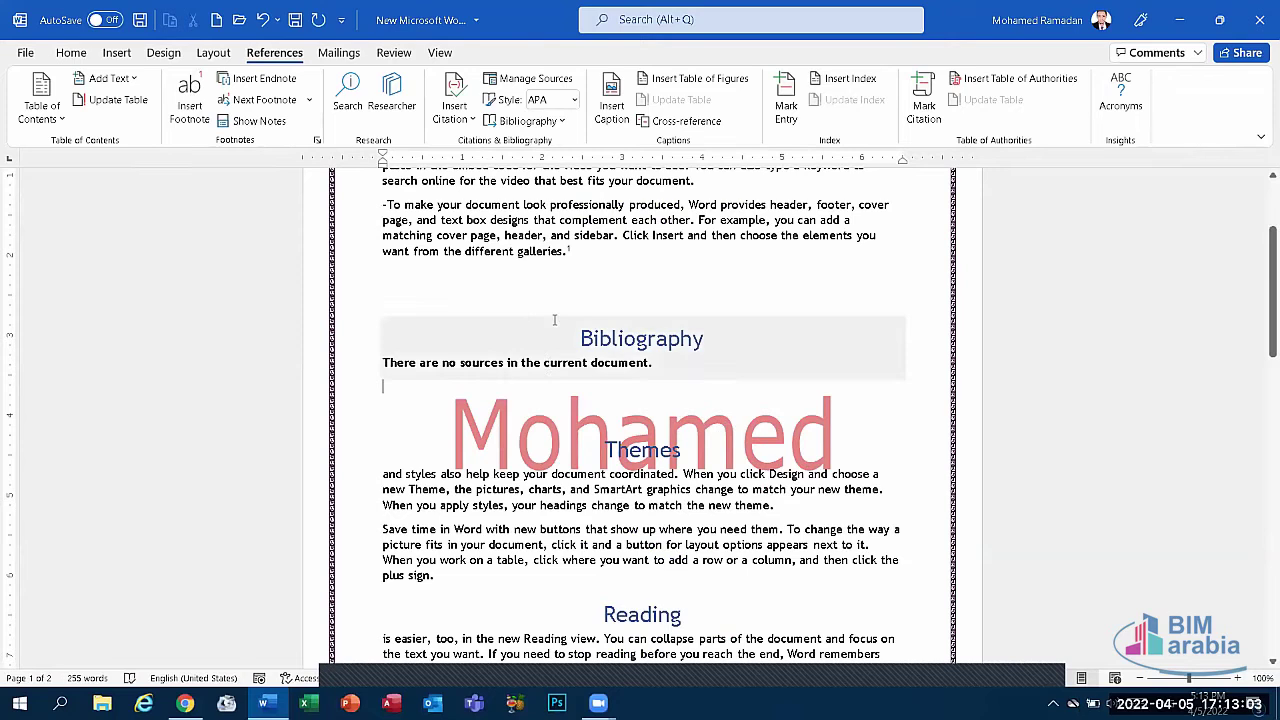
Step: Use mohamedalisr123.docx on the Desktop as the existing mail-merge recipient list
click(338, 56)
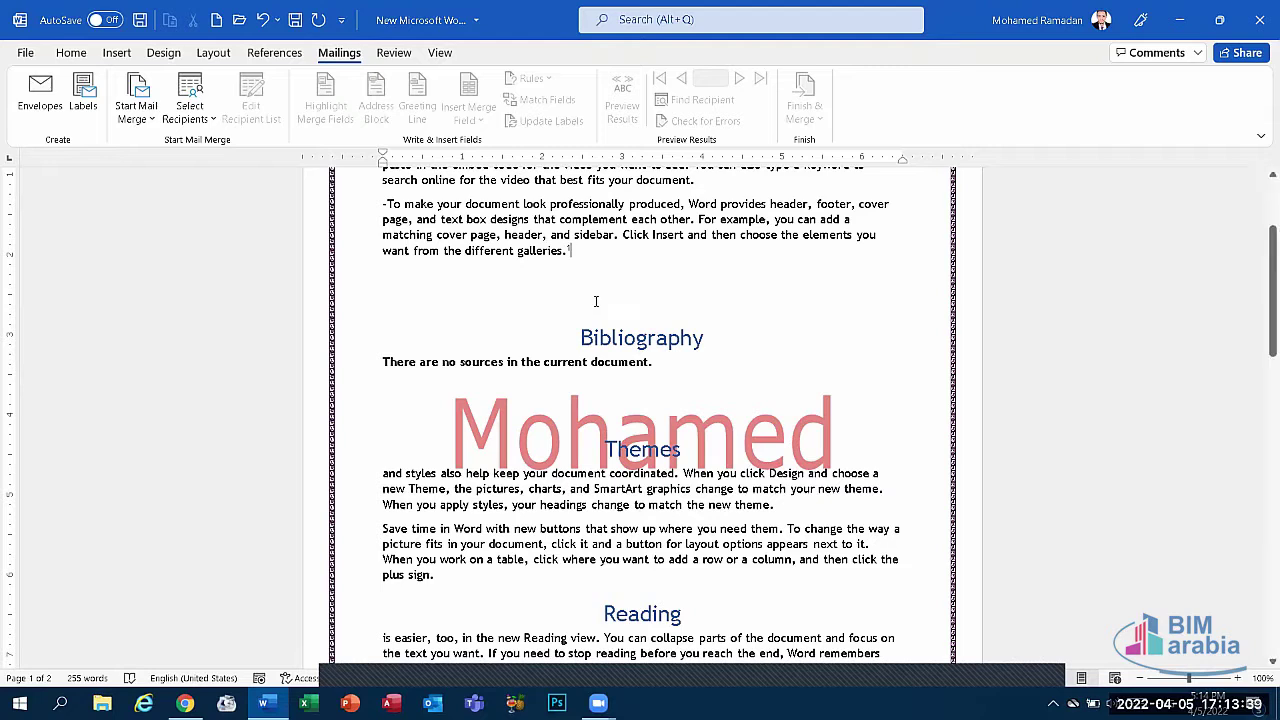
click(196, 119)
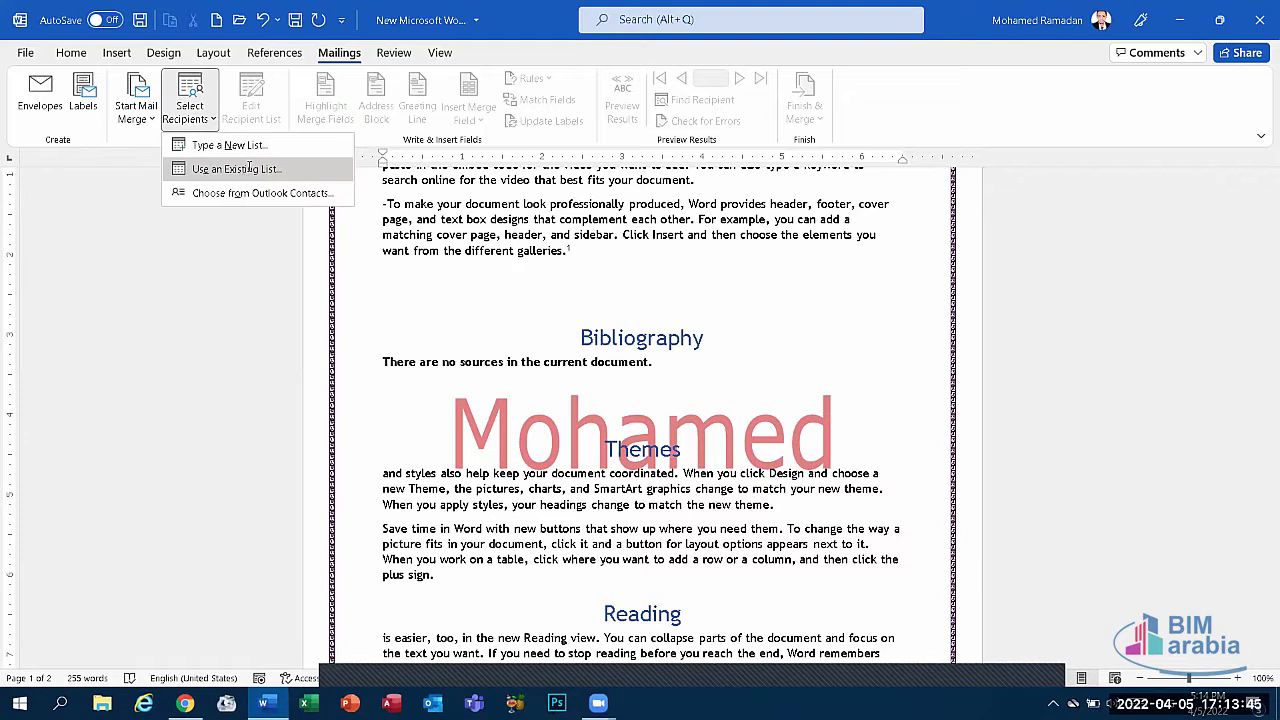
click(249, 168)
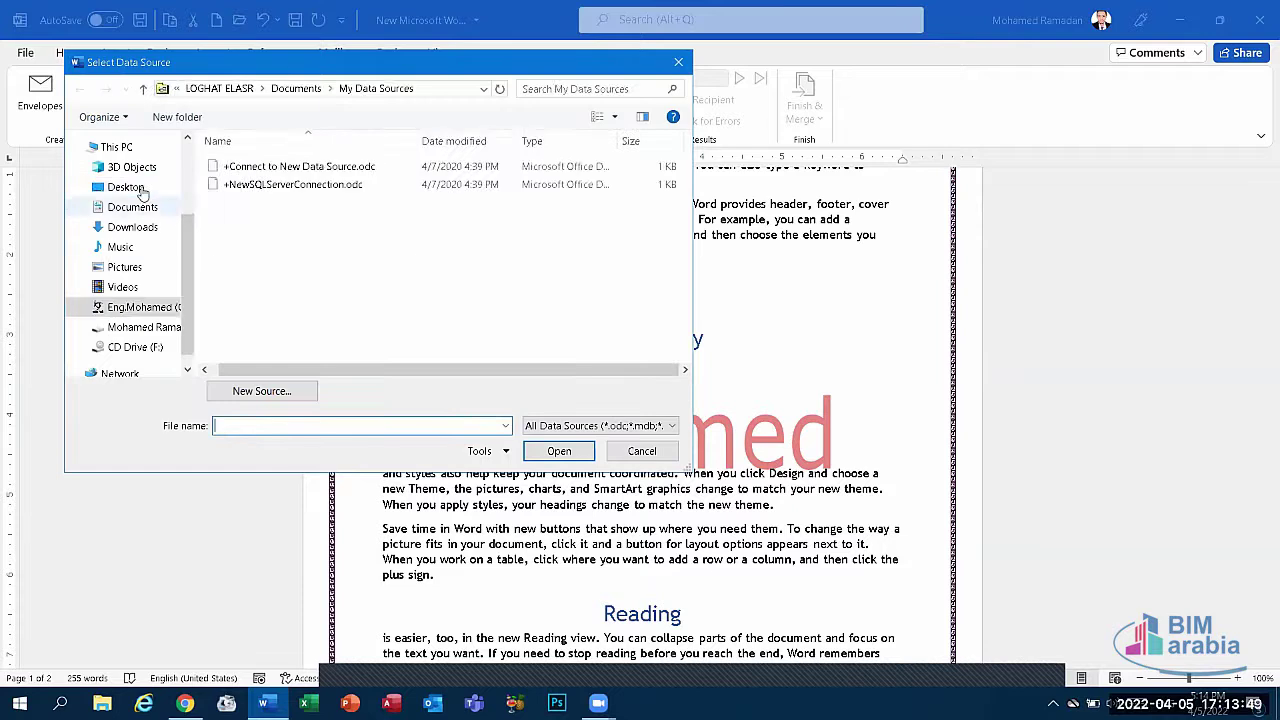
click(125, 187)
scroll(496, 271, down, 2)
click(560, 185)
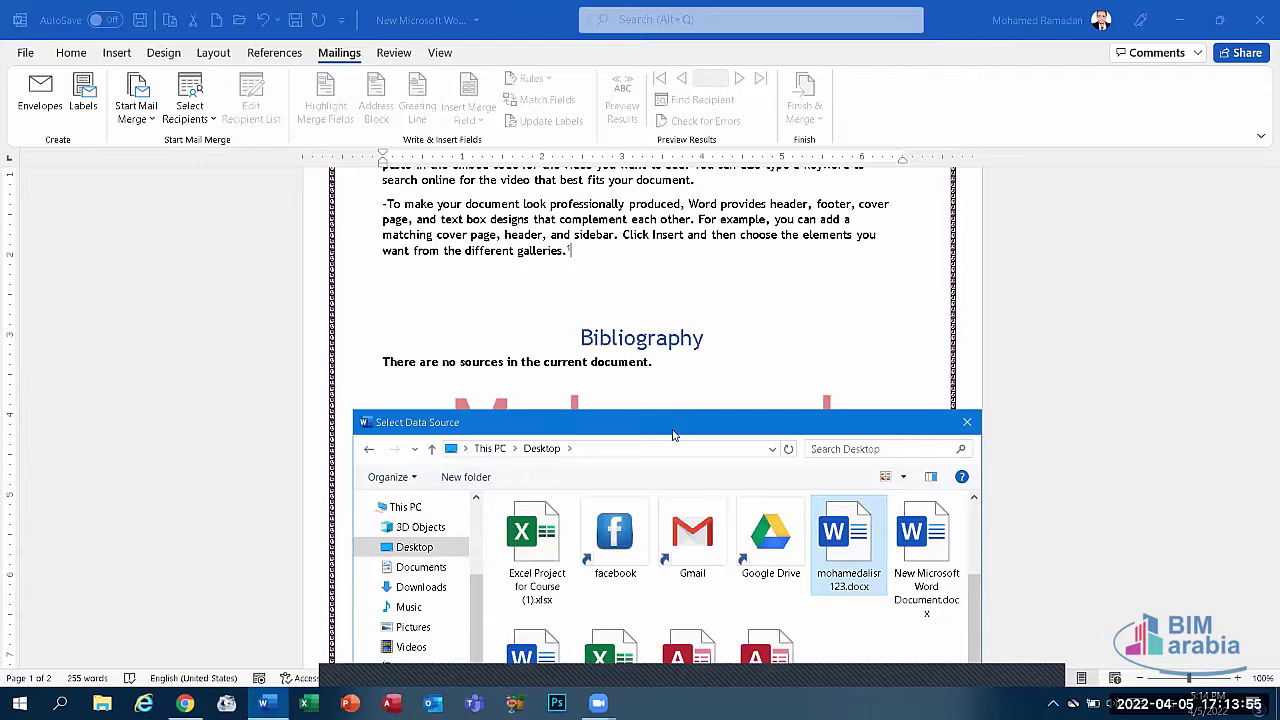
click(813, 501)
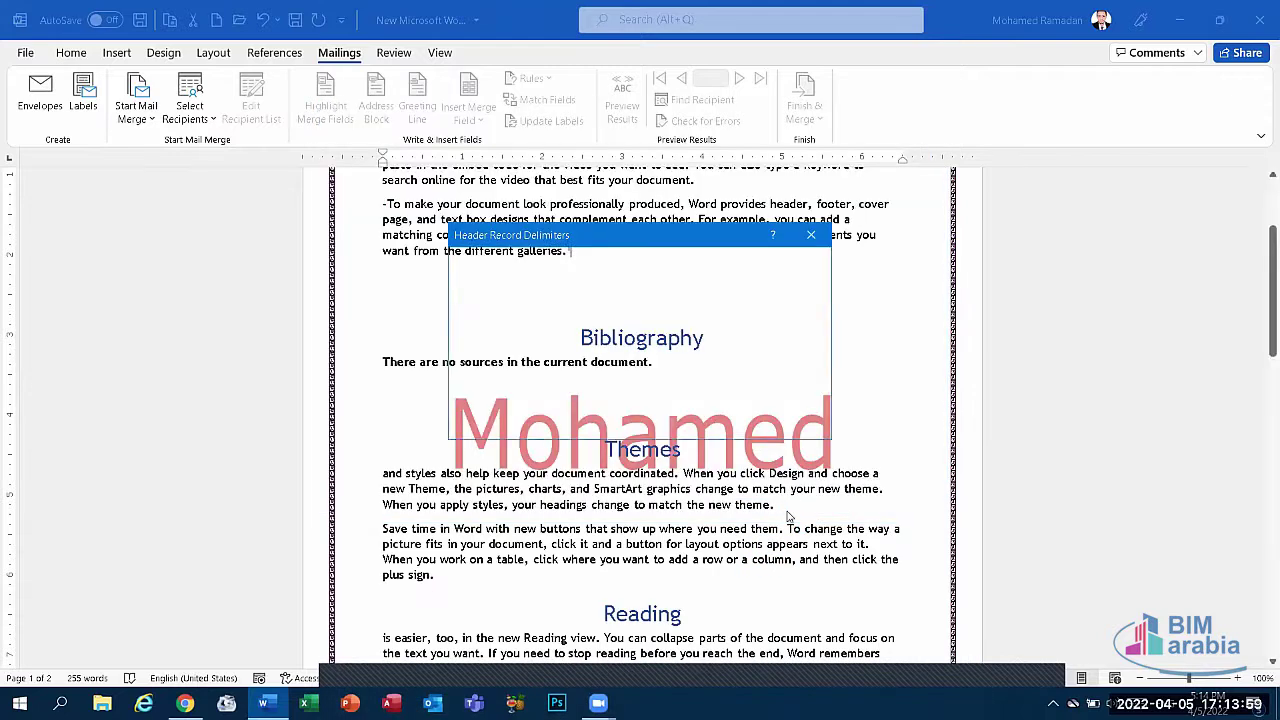
click(700, 424)
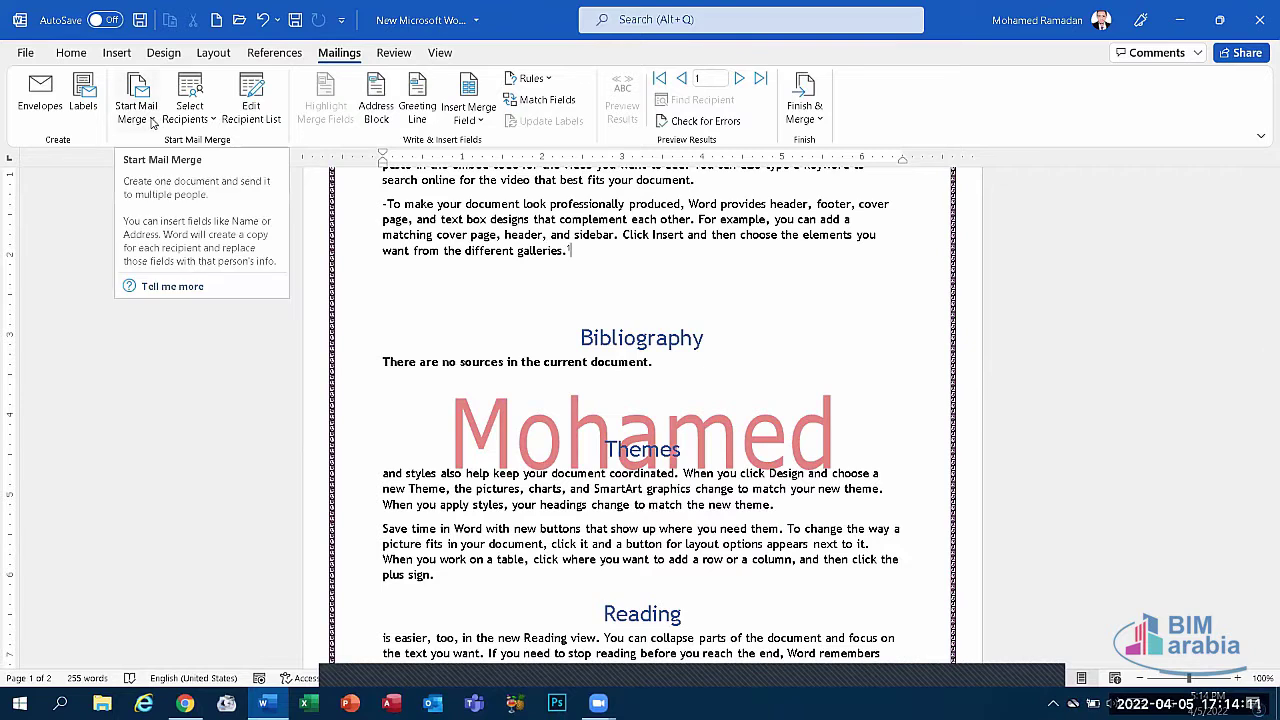
Step: Set the mail-merge document type to Letters and close the Selection pane
click(153, 121)
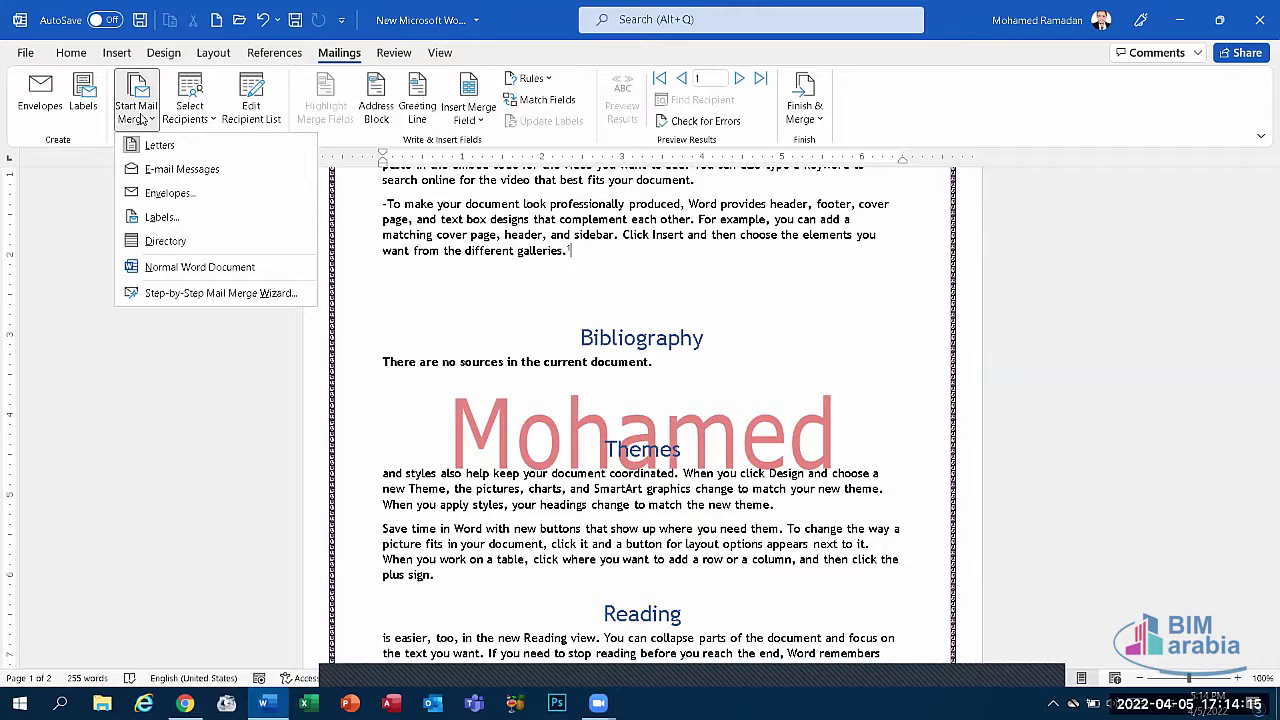
click(187, 150)
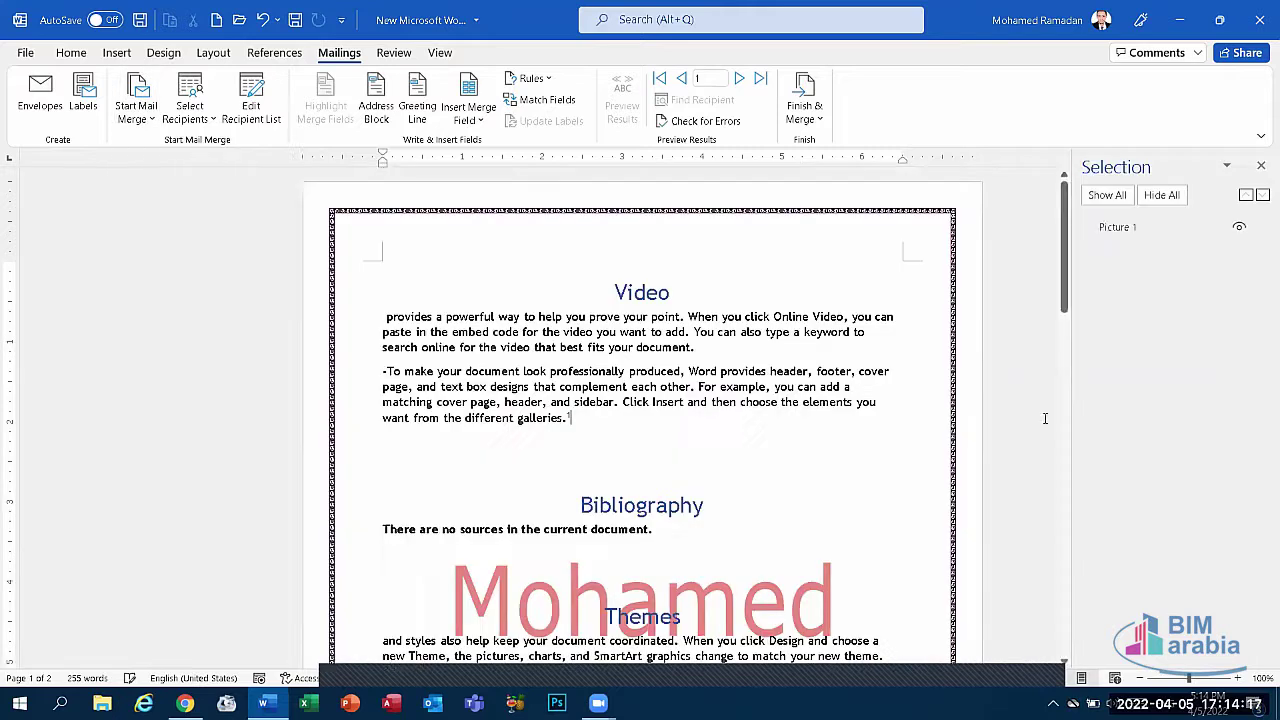
click(1260, 166)
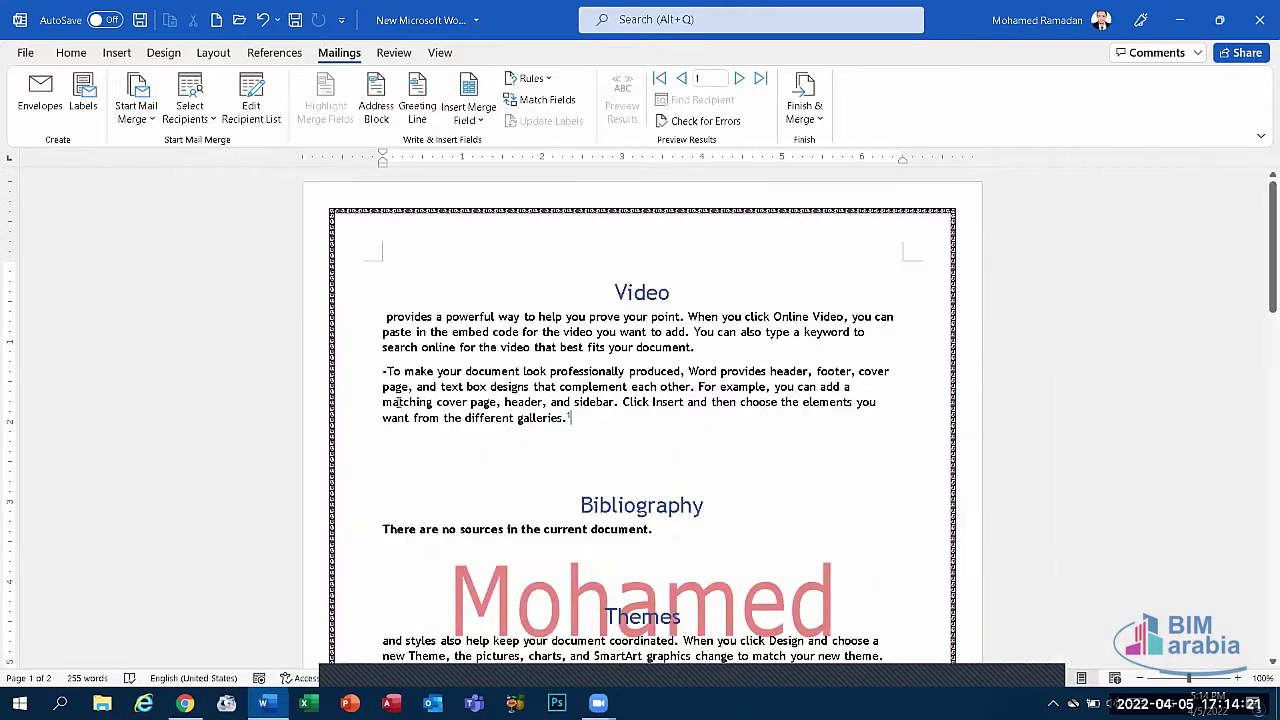
Step: Look up synonyms for the Video heading in the Thesaurus
click(404, 55)
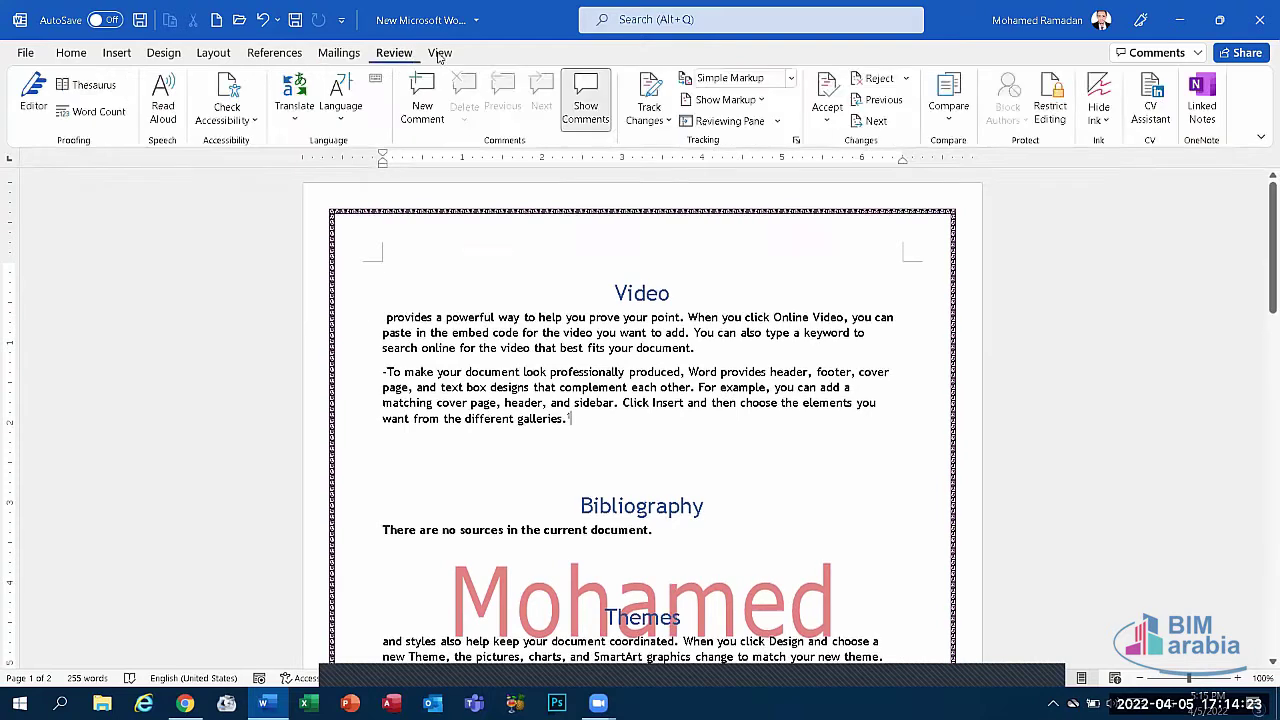
click(440, 55)
click(392, 54)
click(440, 55)
click(392, 55)
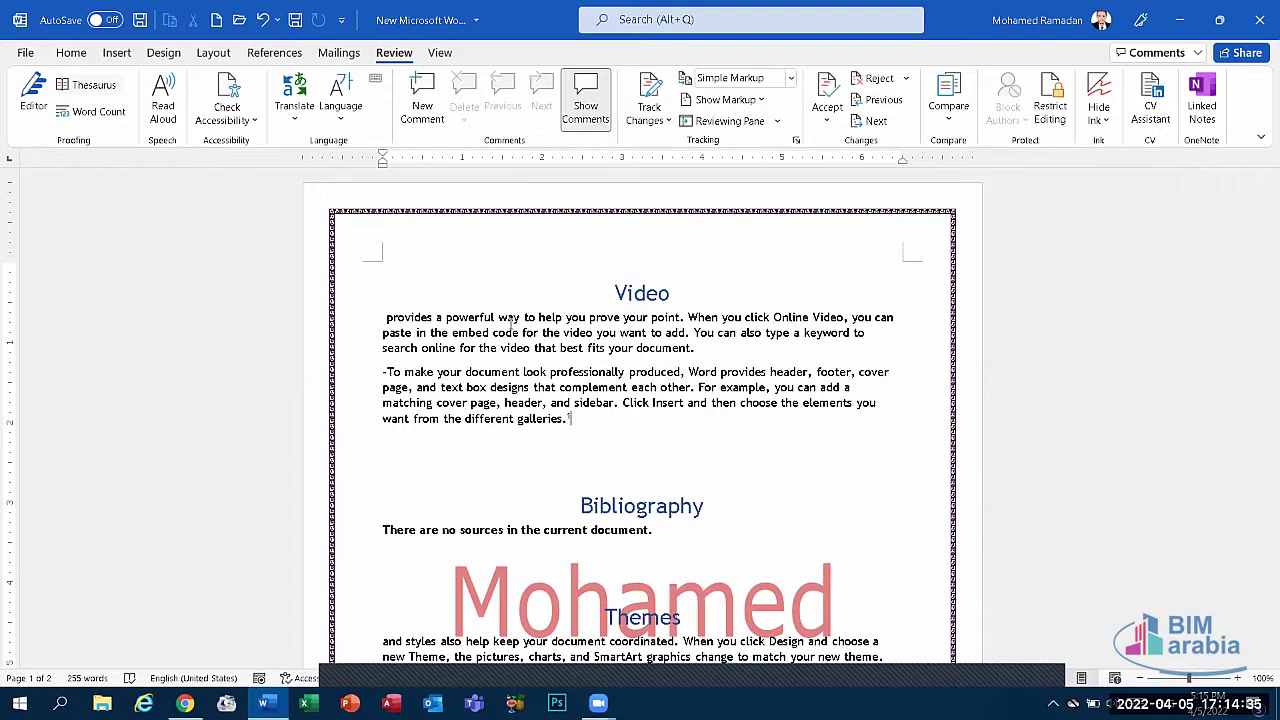
key(ctrl+Home)
key(End)
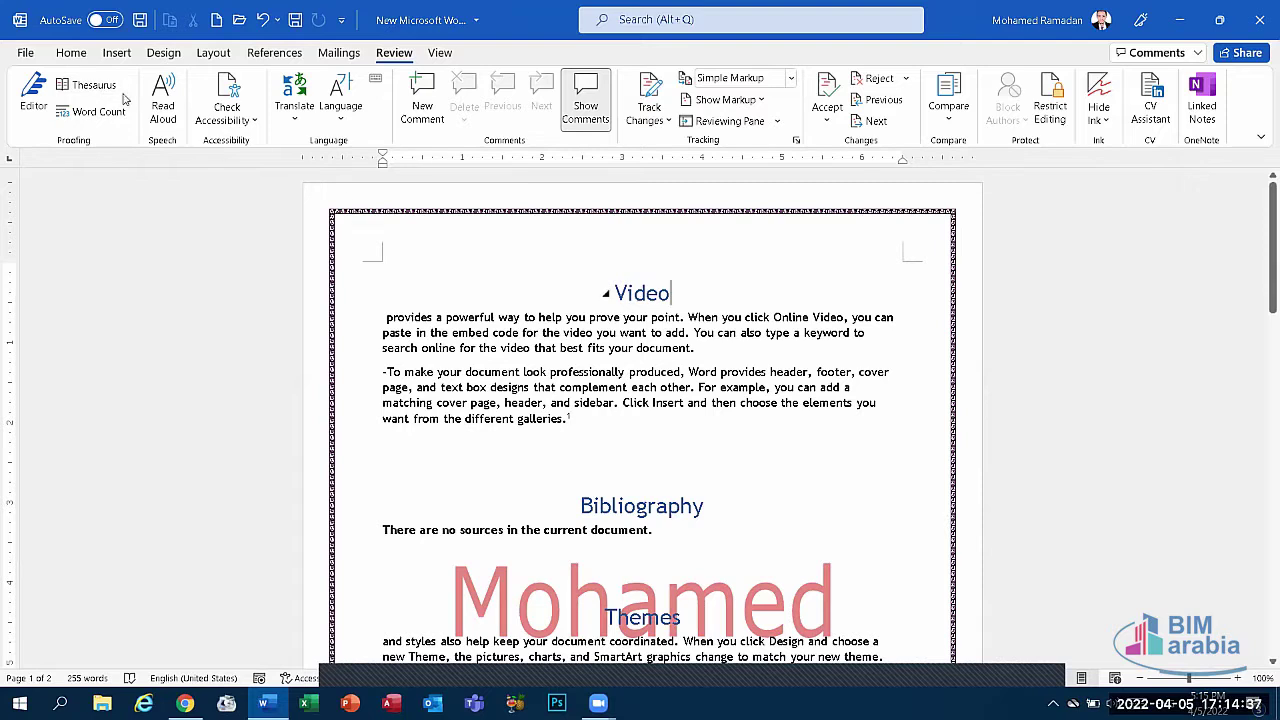
click(125, 97)
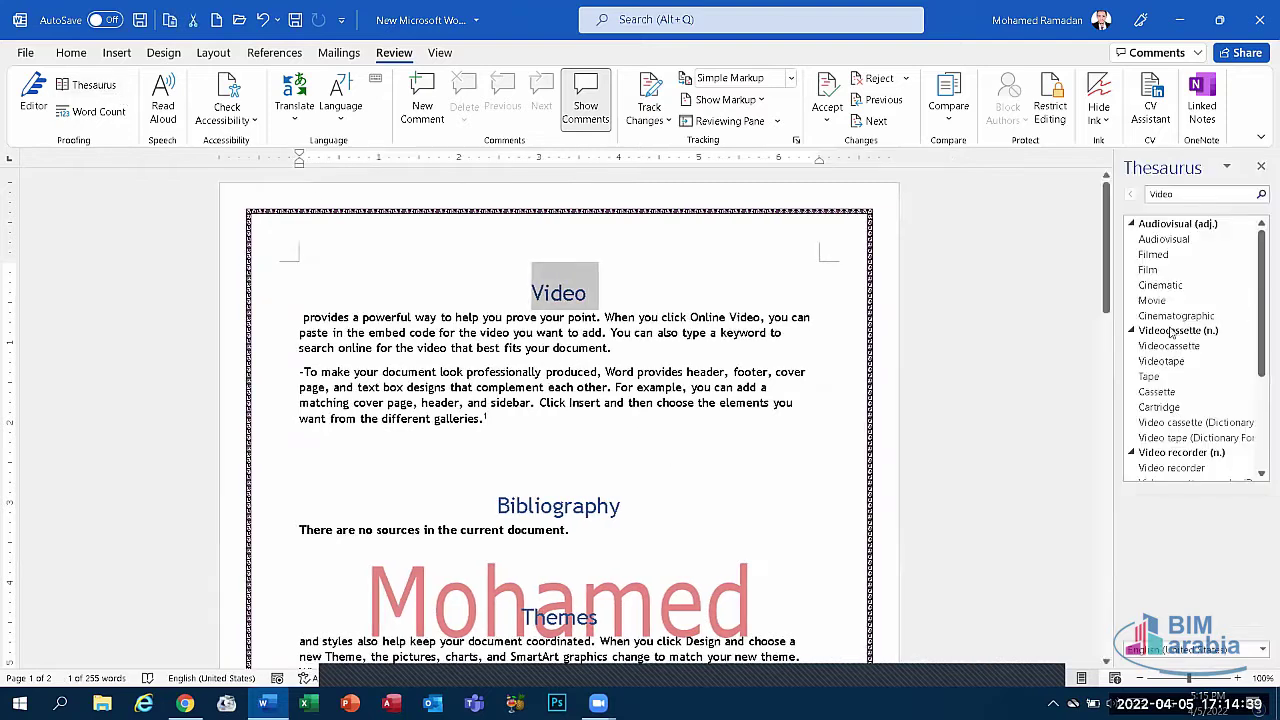
Step: Close the Thesaurus and check Word Count: 2 pages, 255 words, 14 paragraphs, 32 lines
click(1260, 168)
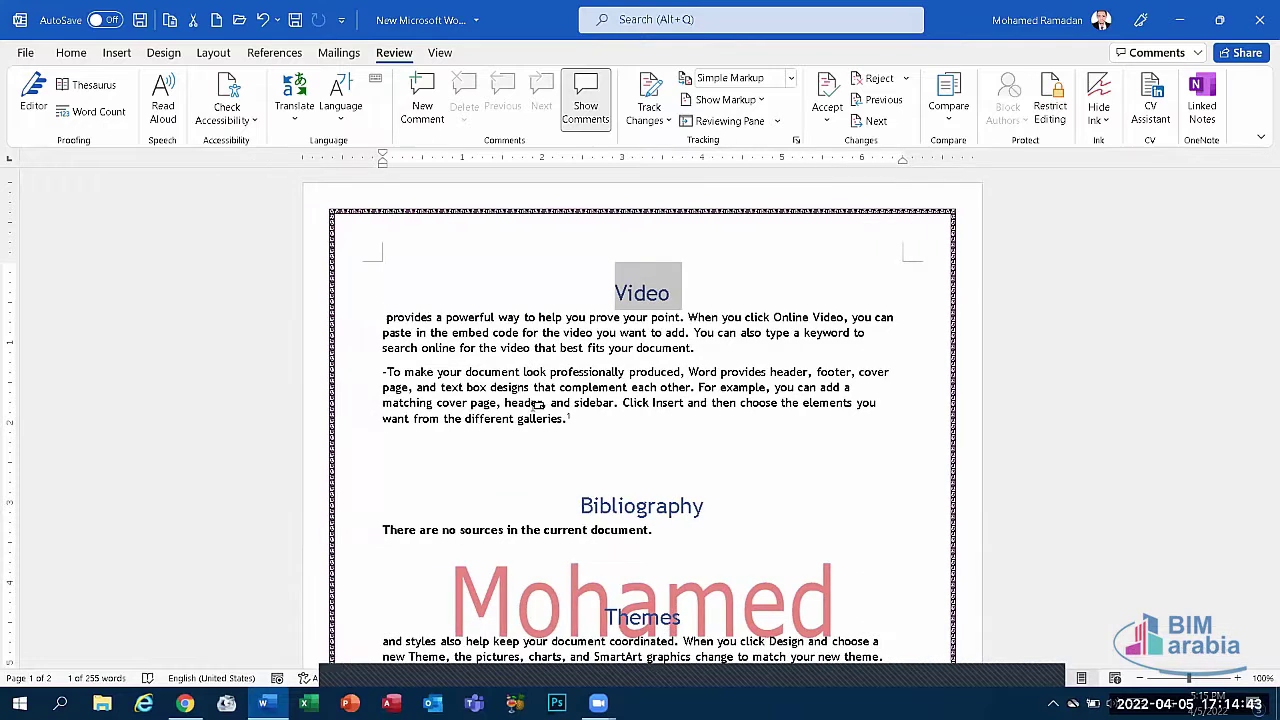
click(600, 402)
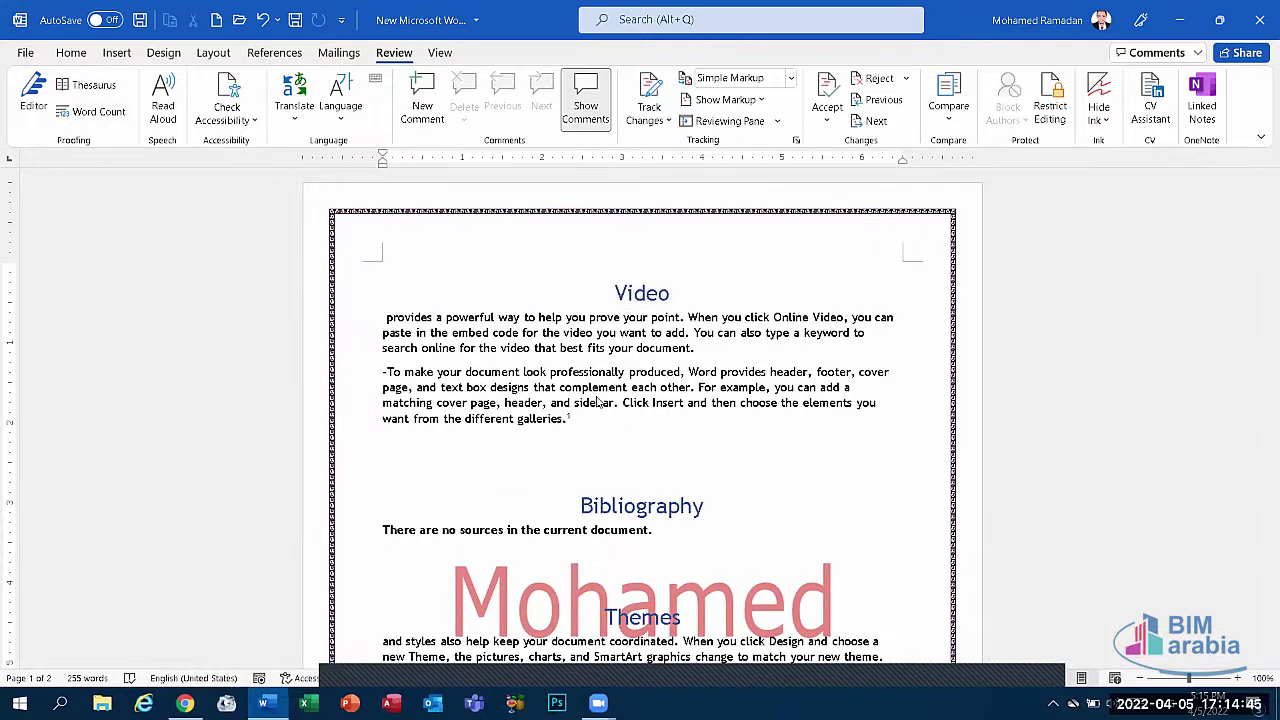
key(ctrl+shift+g)
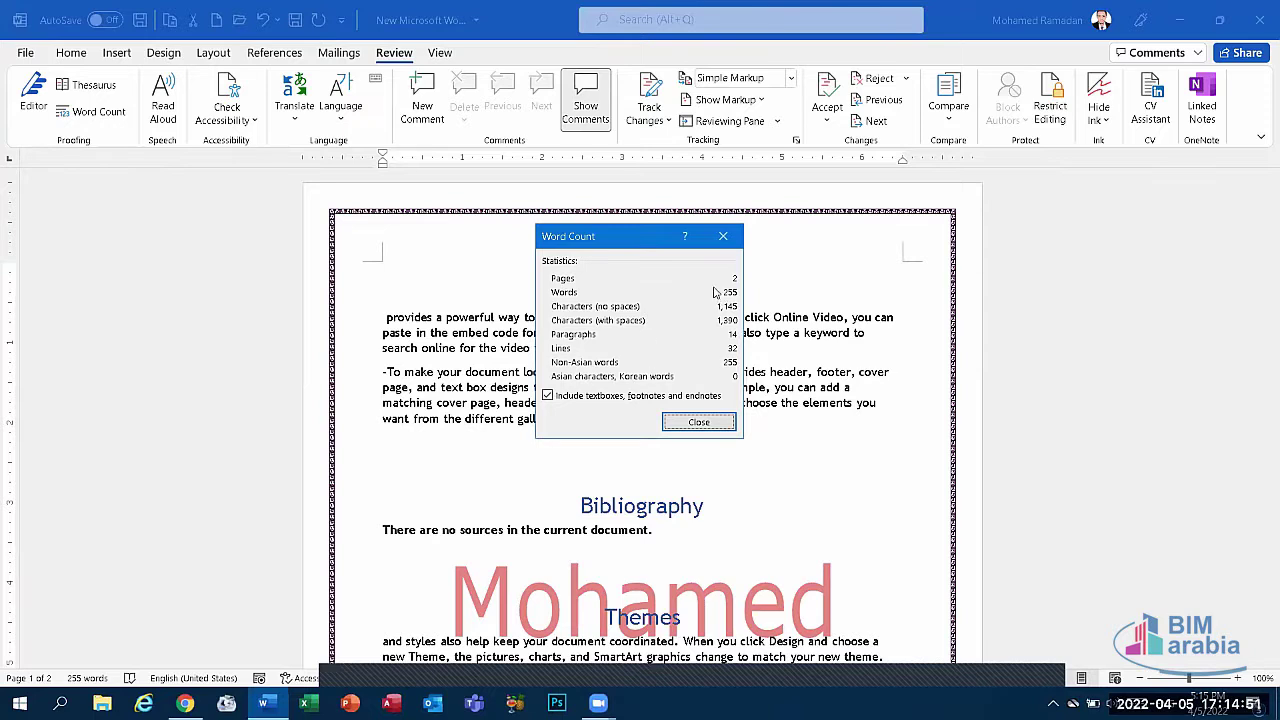
click(723, 240)
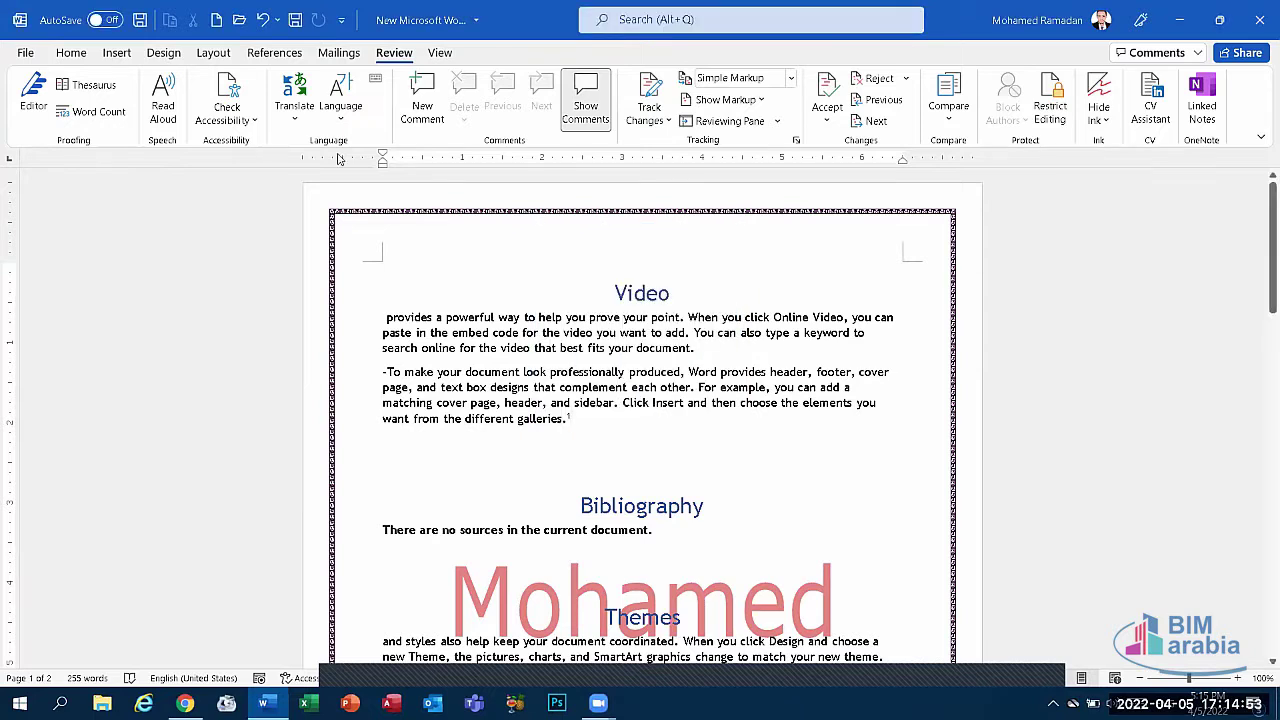
Step: Translate the whole document from English to Arabic with the Translator pane
click(305, 117)
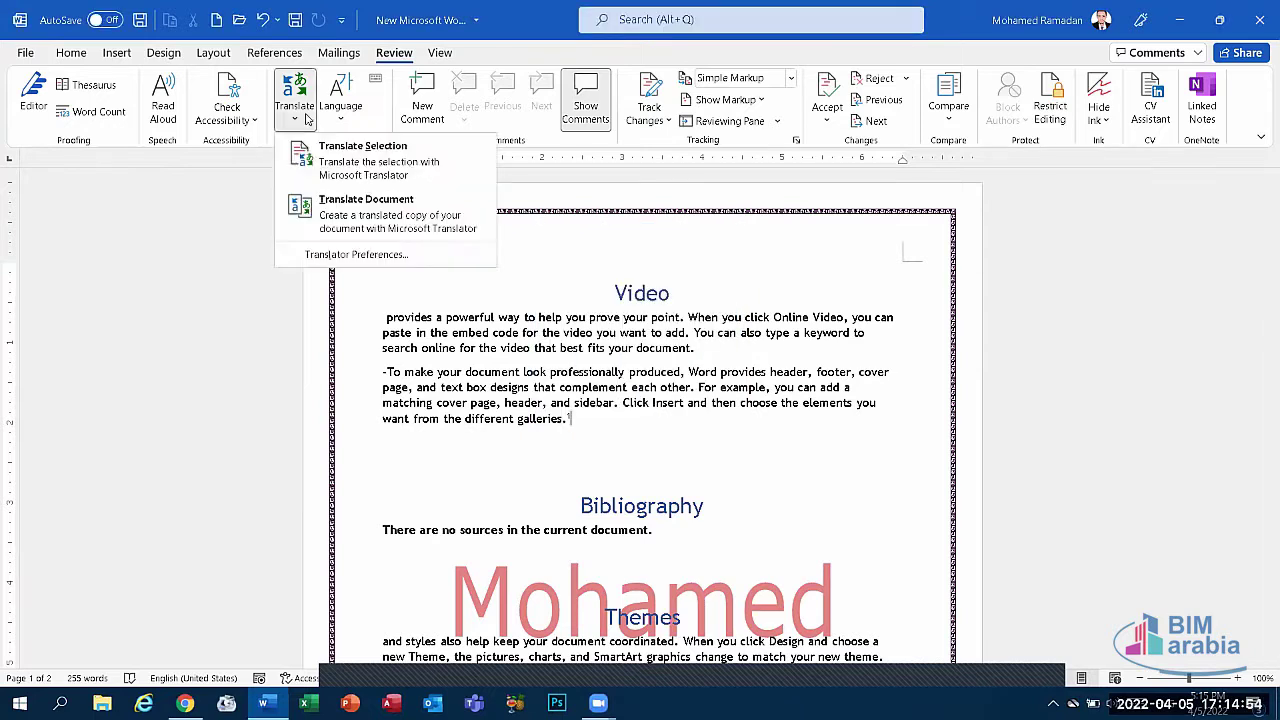
click(389, 217)
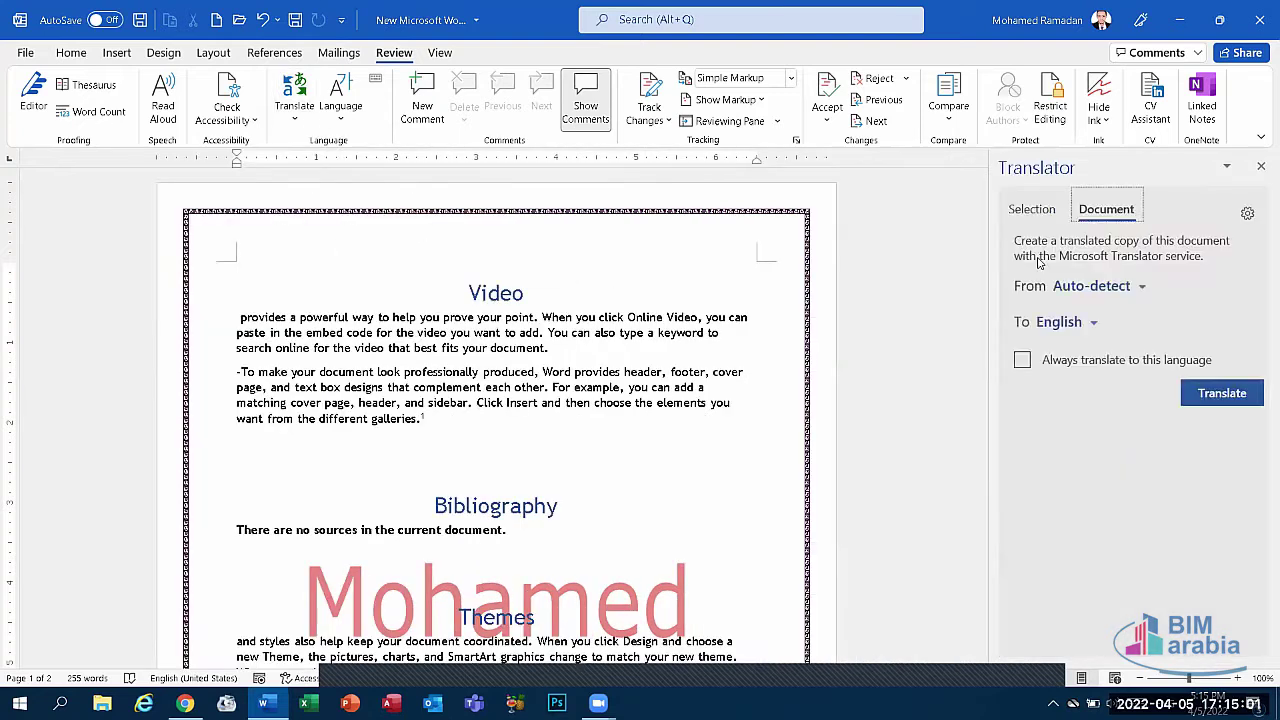
click(1138, 287)
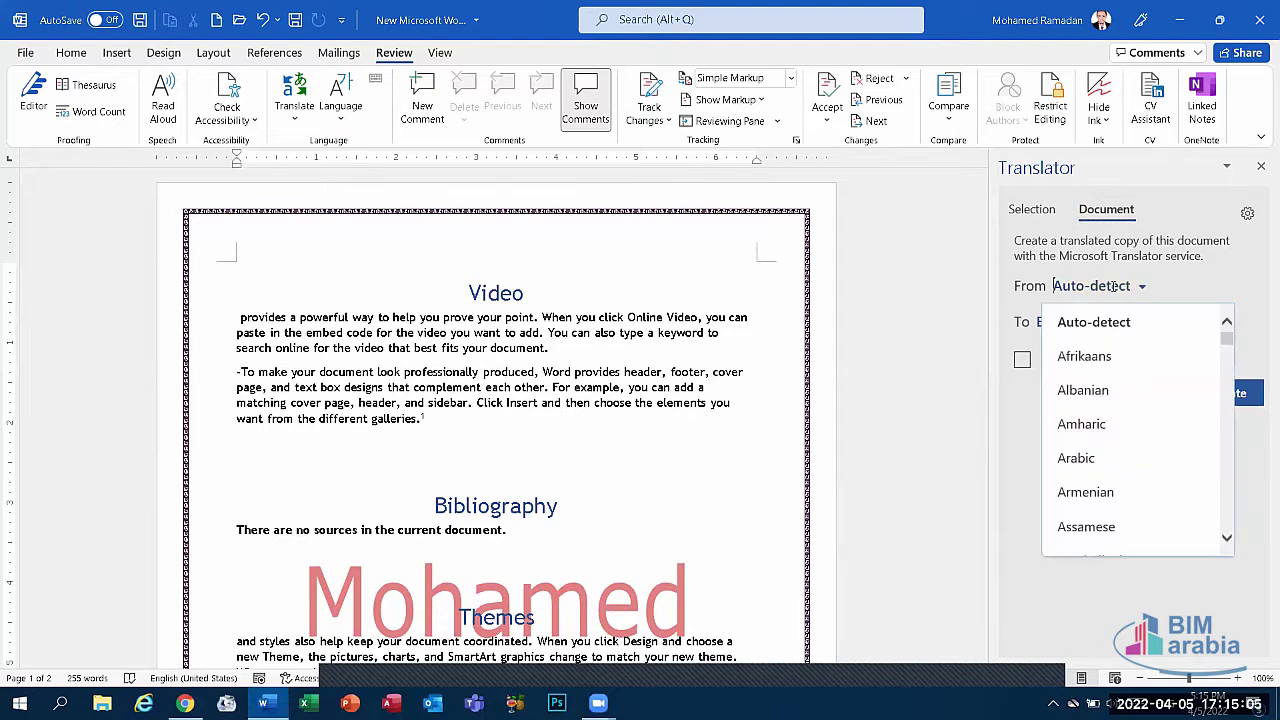
click(1130, 287)
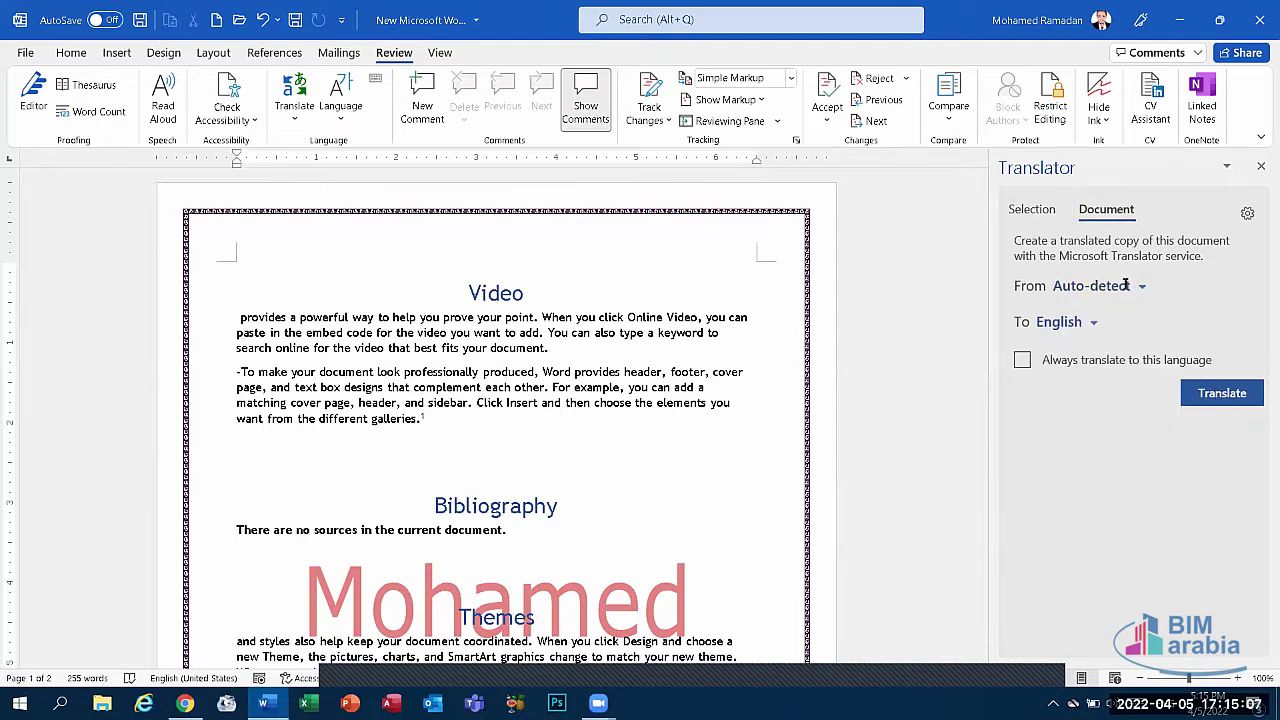
click(1113, 287)
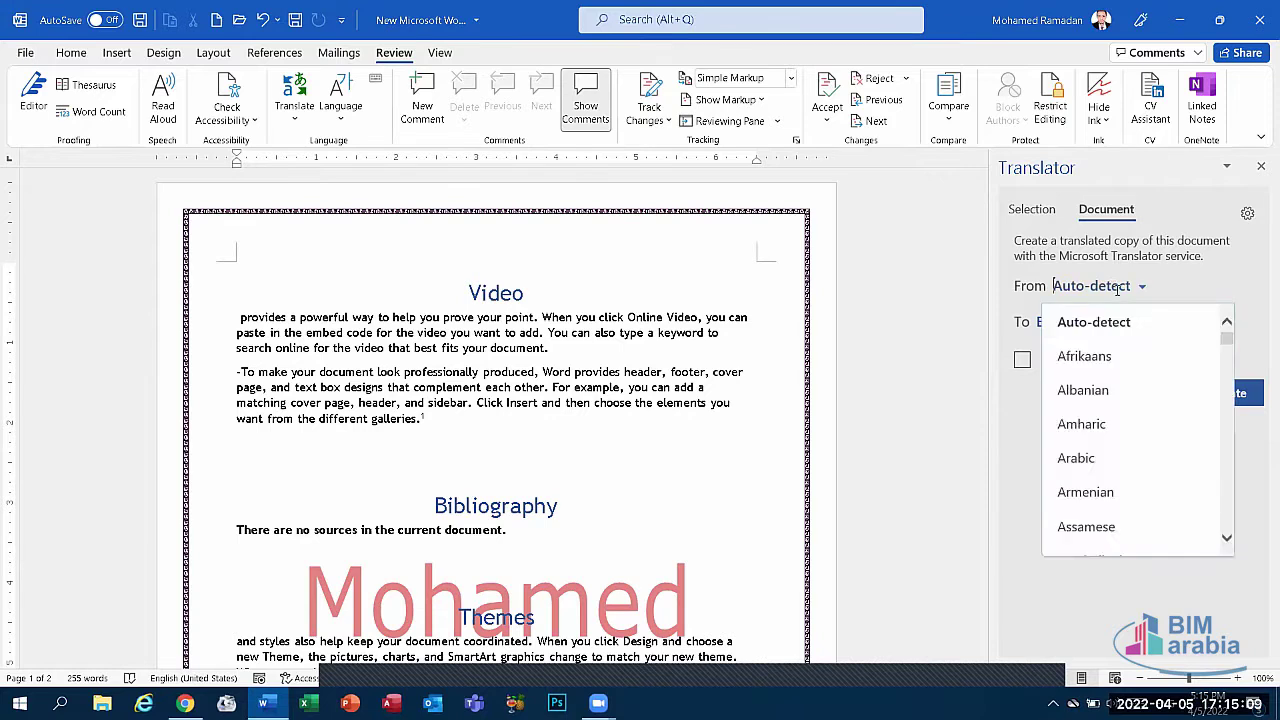
text(e)
click(1097, 323)
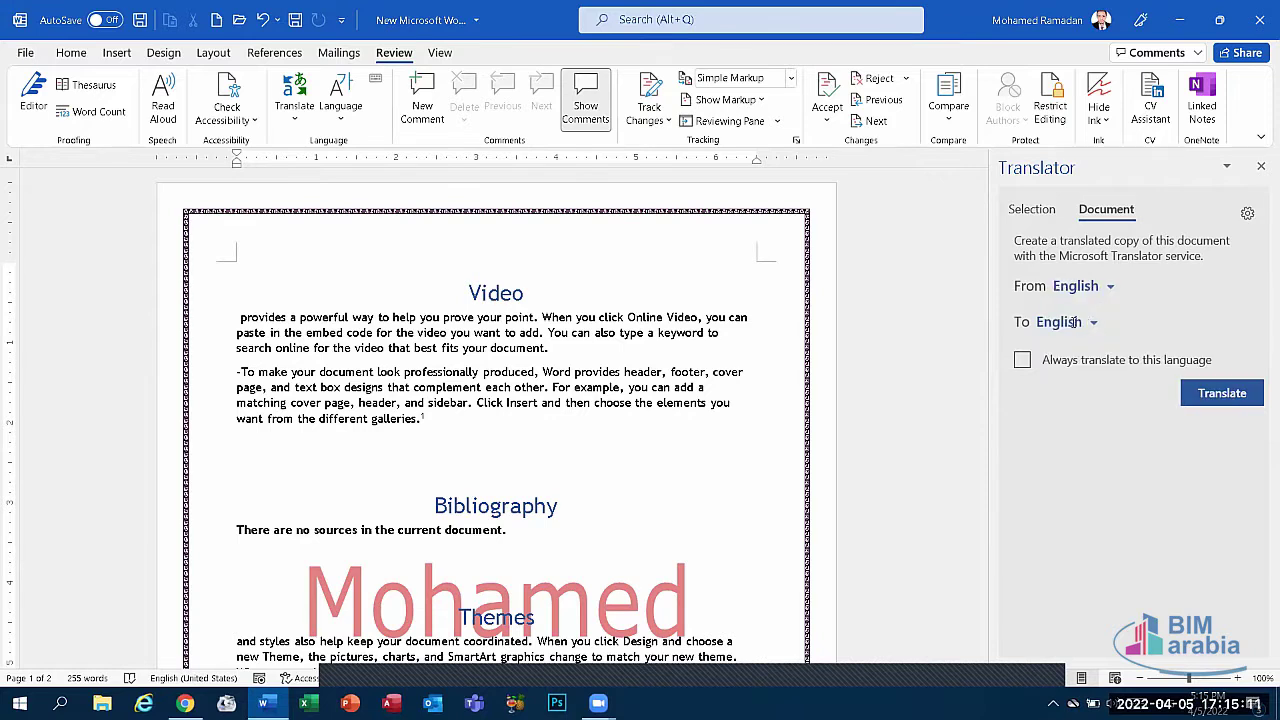
click(1087, 322)
click(1086, 322)
click(1089, 326)
text(ra)
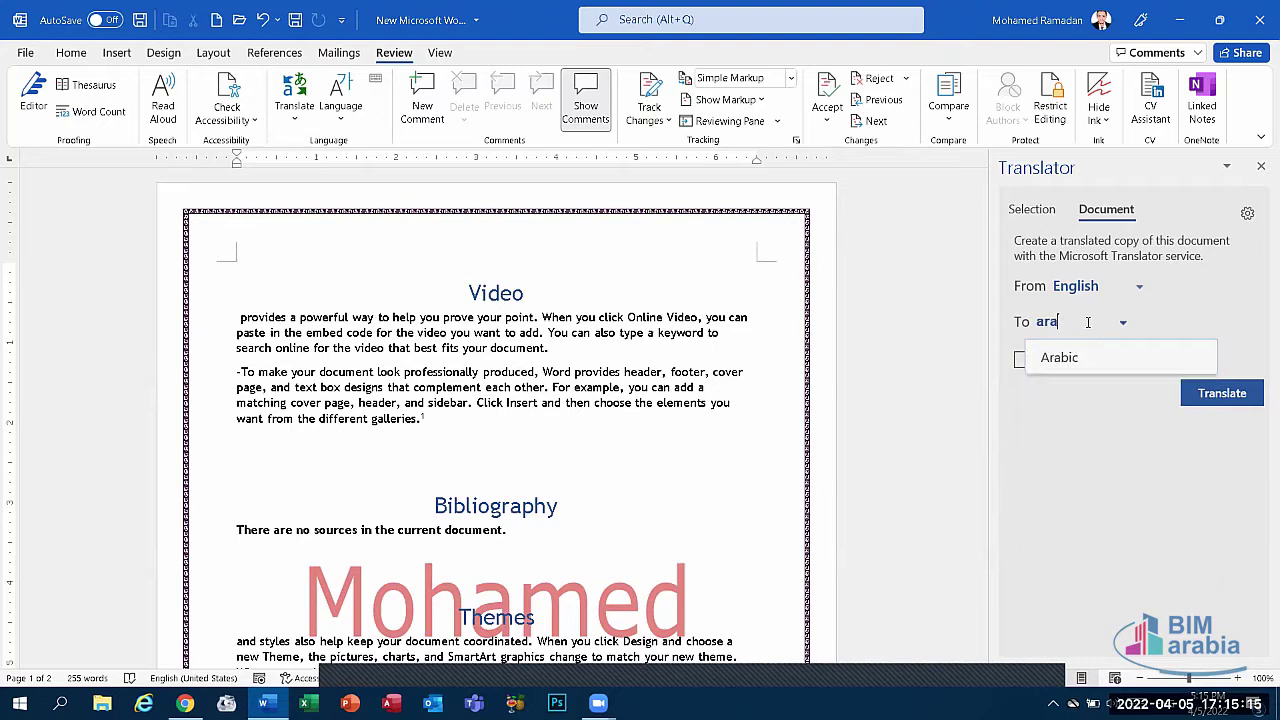
click(1070, 362)
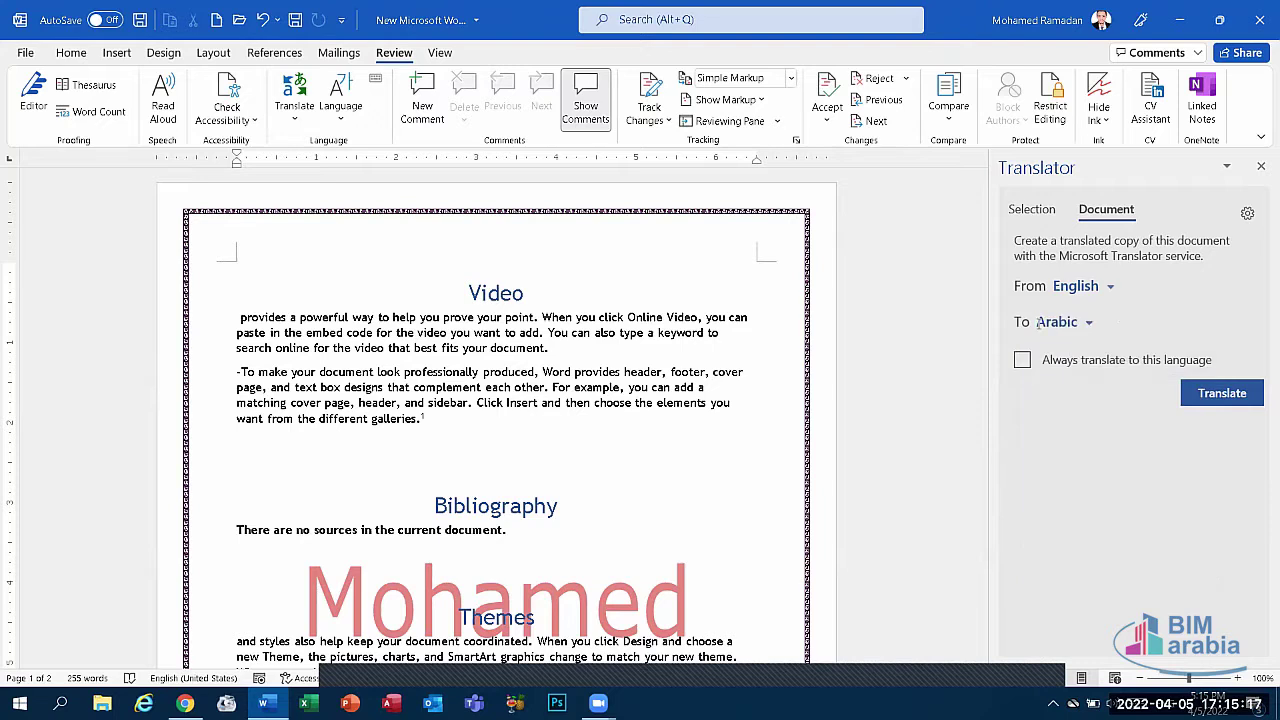
click(1211, 397)
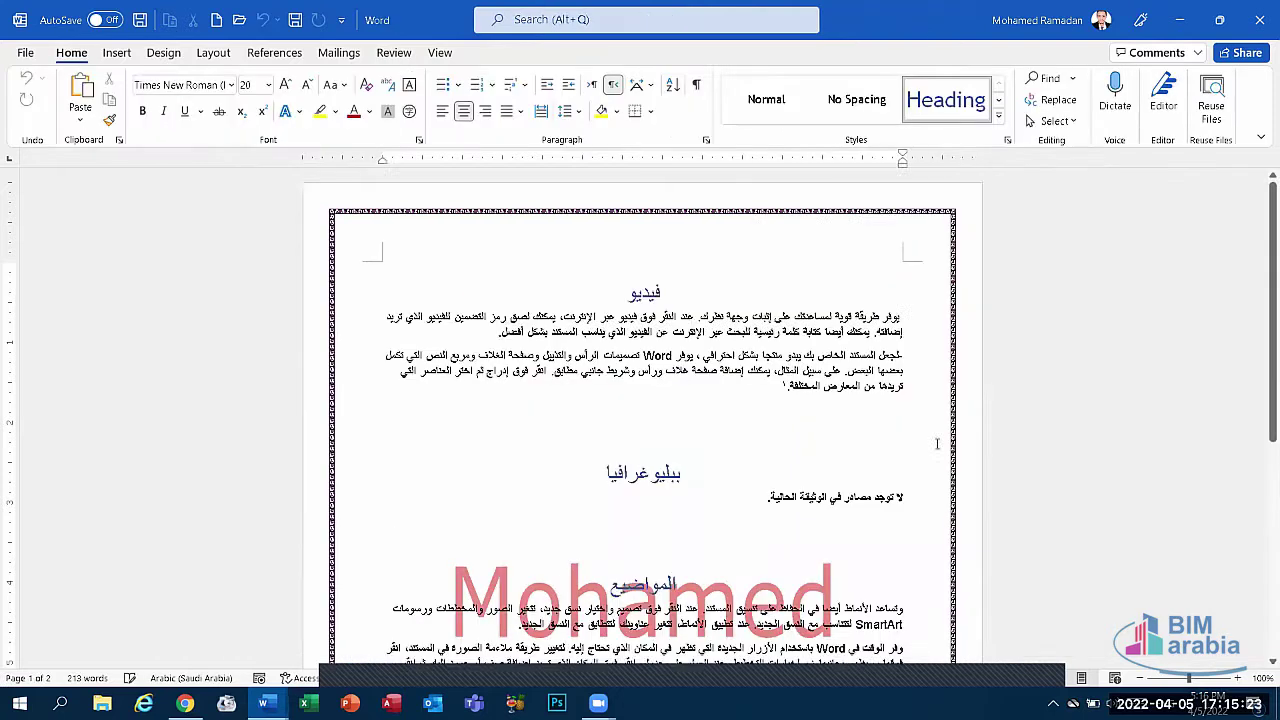
Step: Select the whole Arabic document and start a Review > Translate Document translation
scroll(937, 443, down, 6)
scroll(748, 370, up, 6)
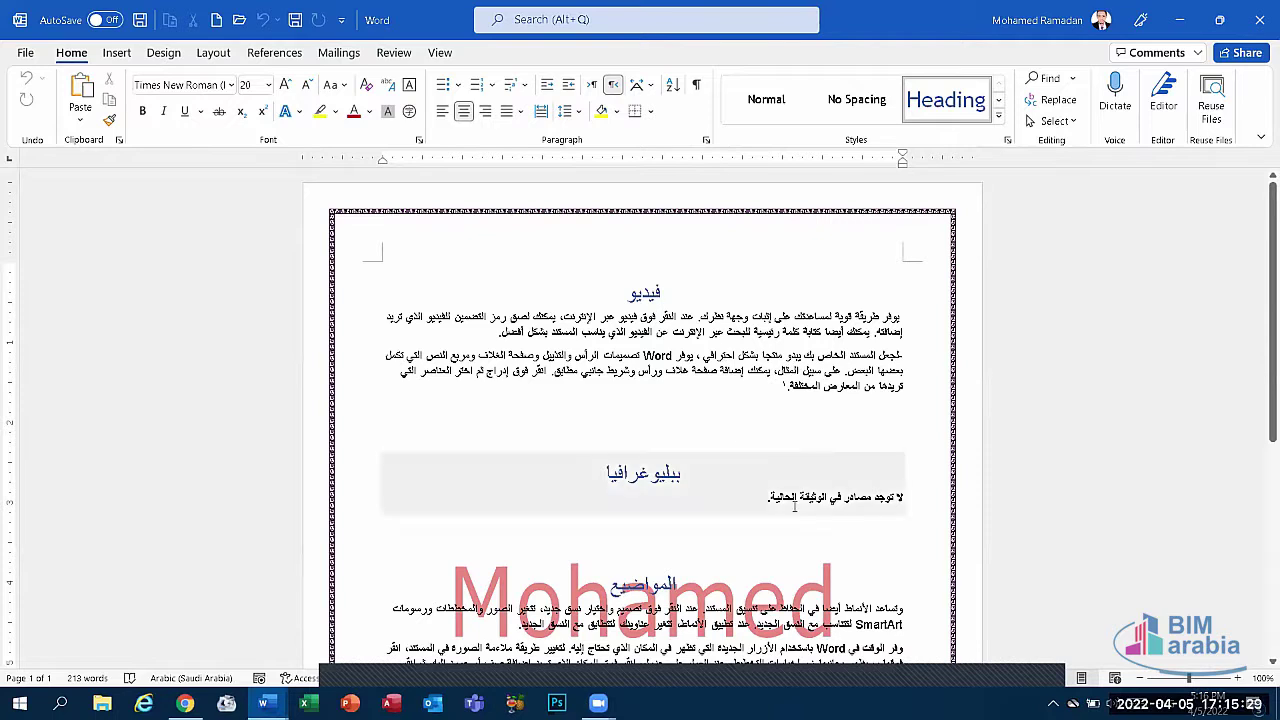
click(720, 396)
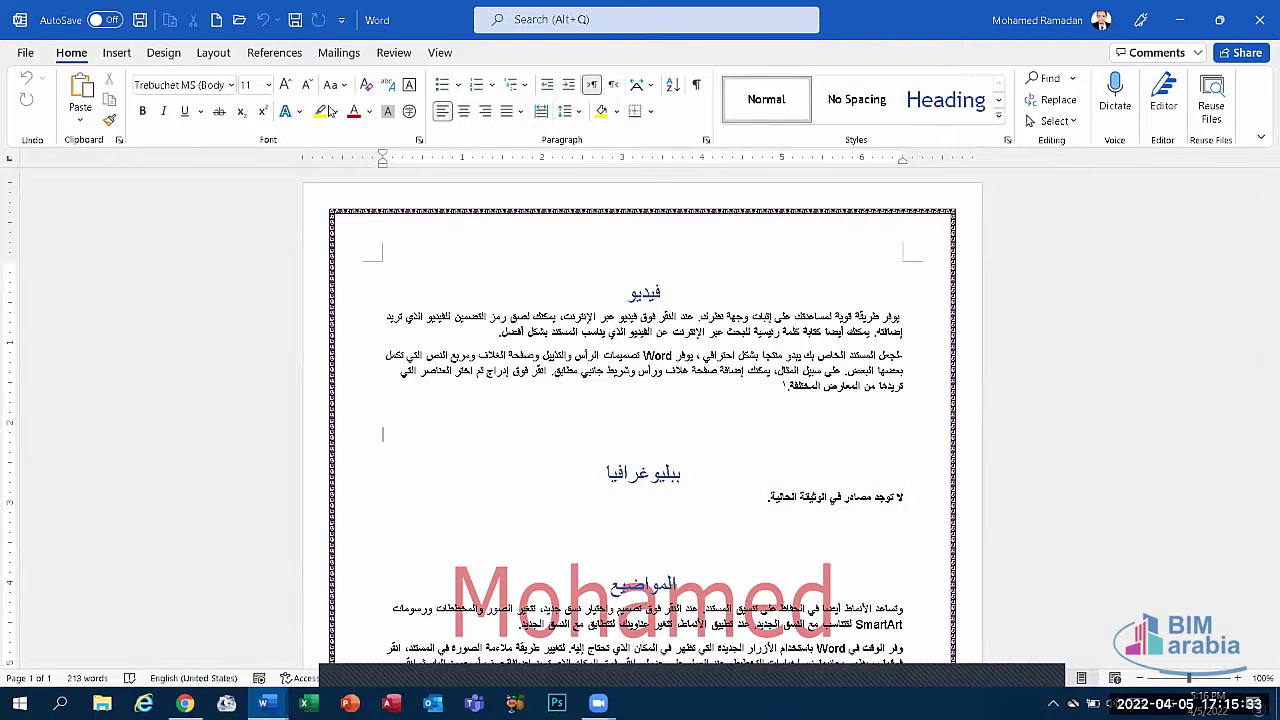
key(ctrl+a)
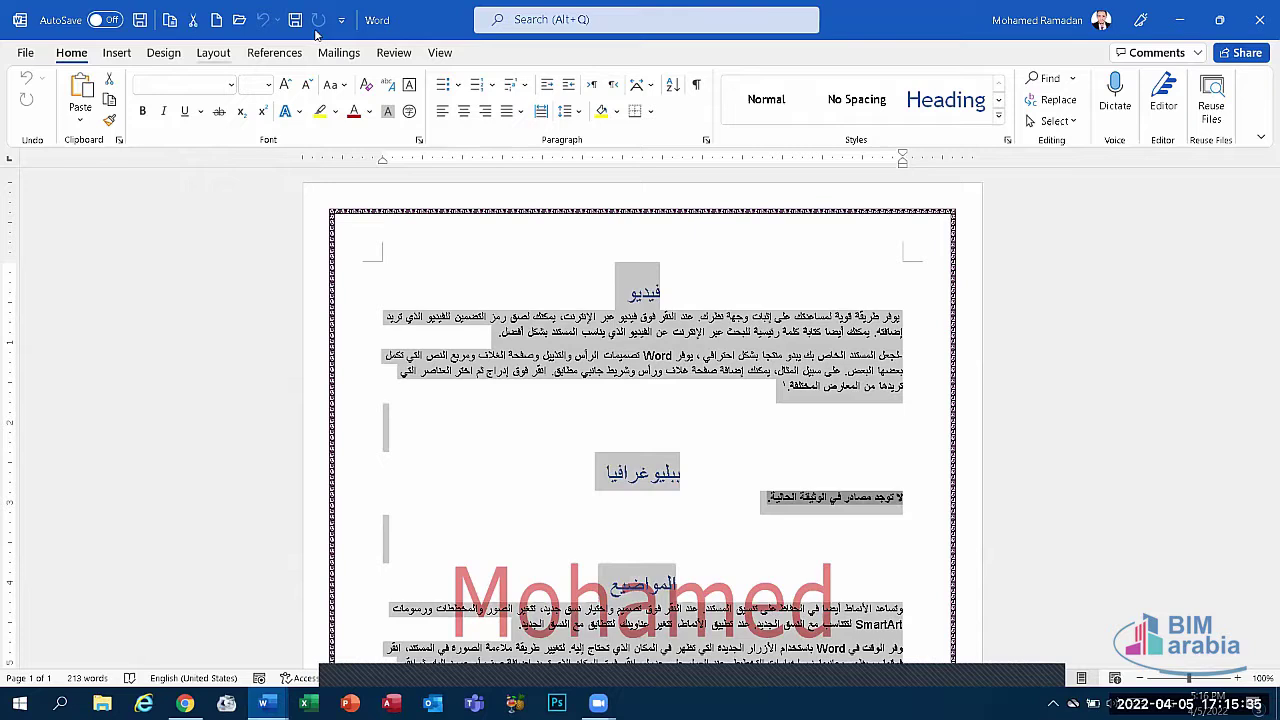
click(394, 53)
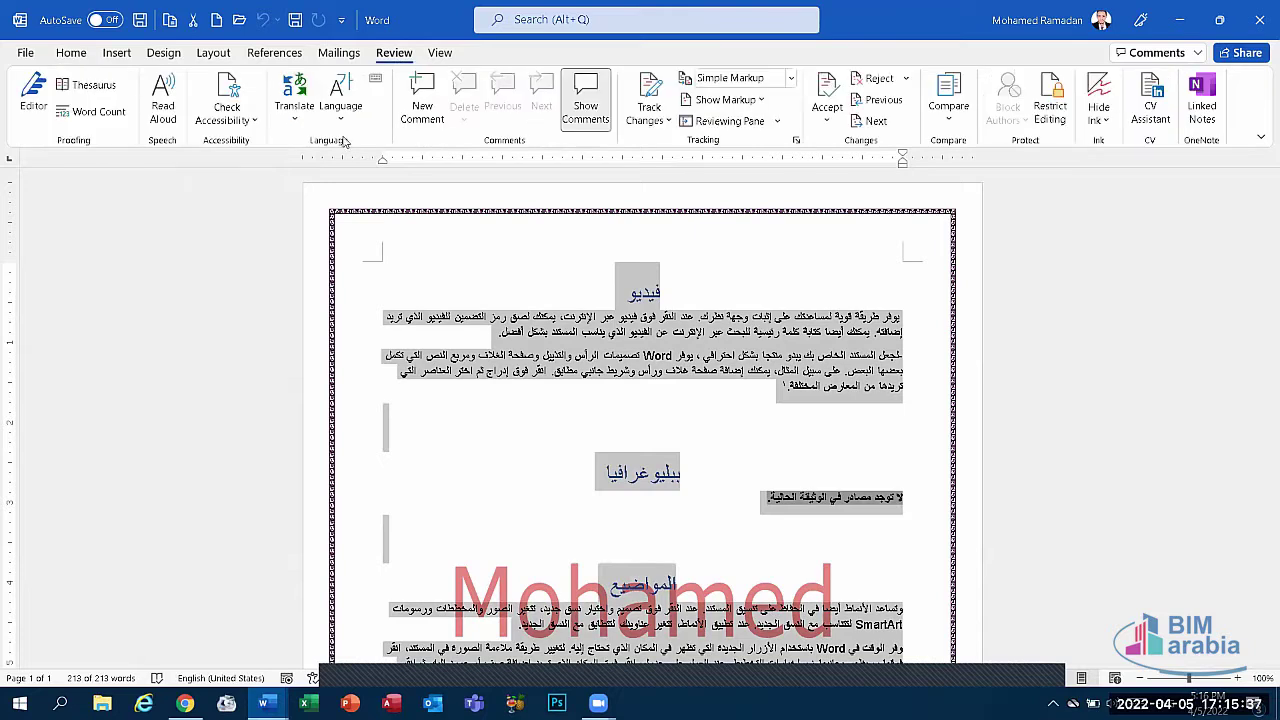
click(294, 100)
click(367, 199)
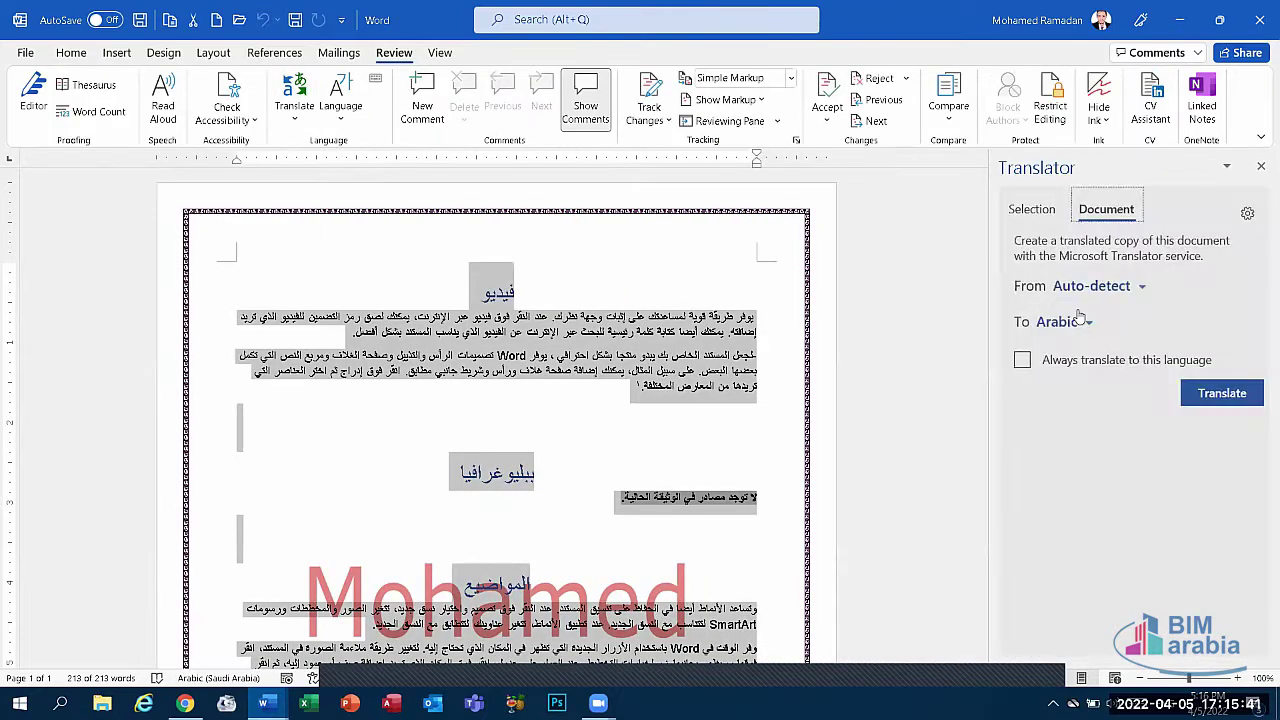
Step: Translate from Arabic to English, creating a new English document
click(1135, 288)
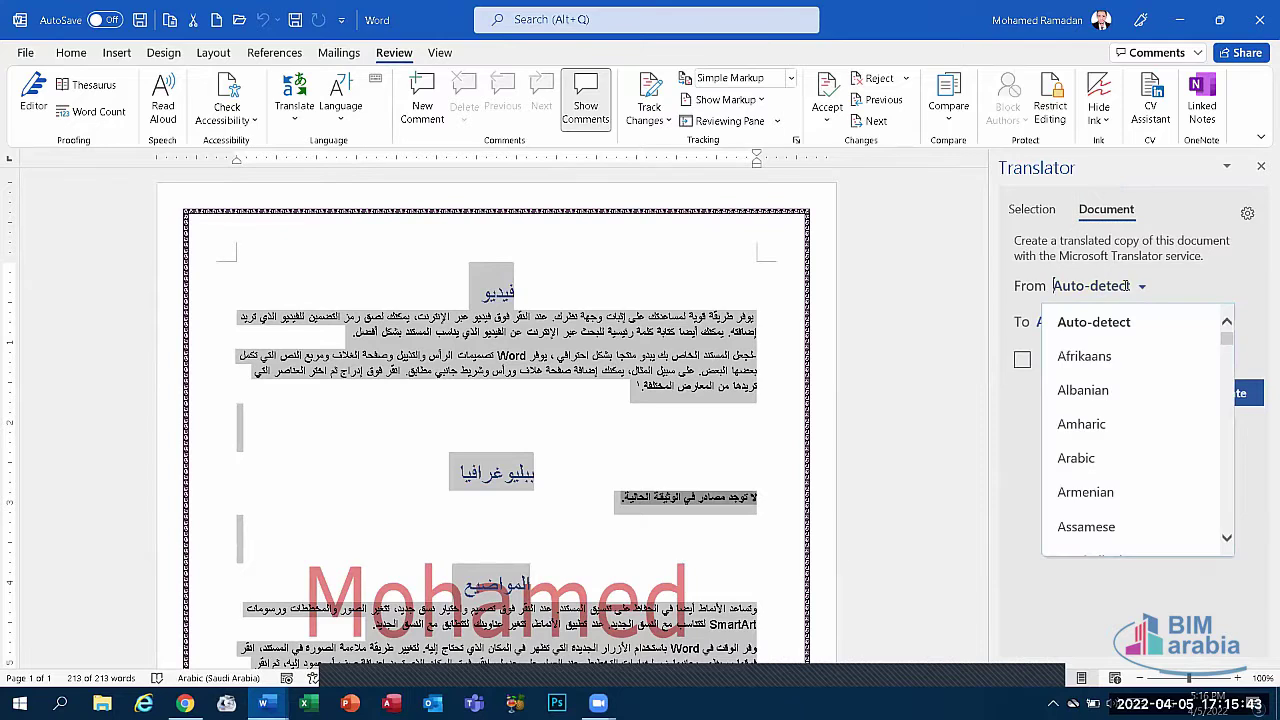
text(ara)
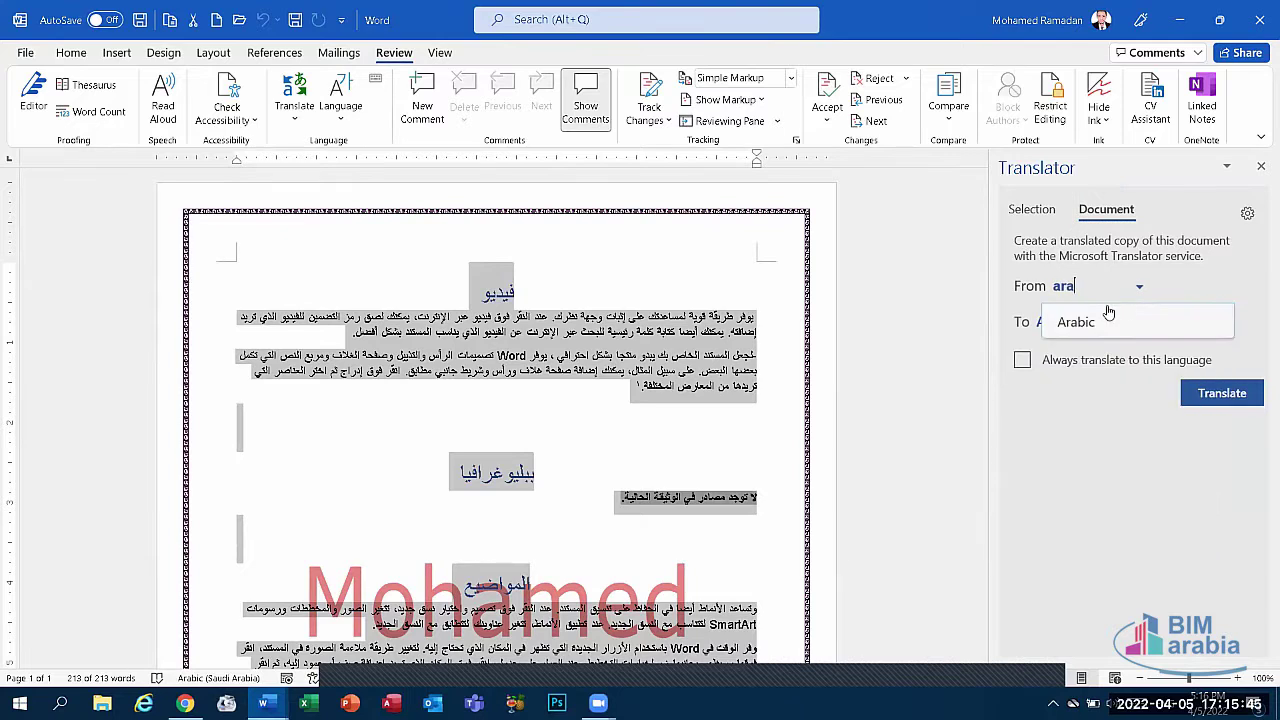
click(1083, 325)
click(1080, 325)
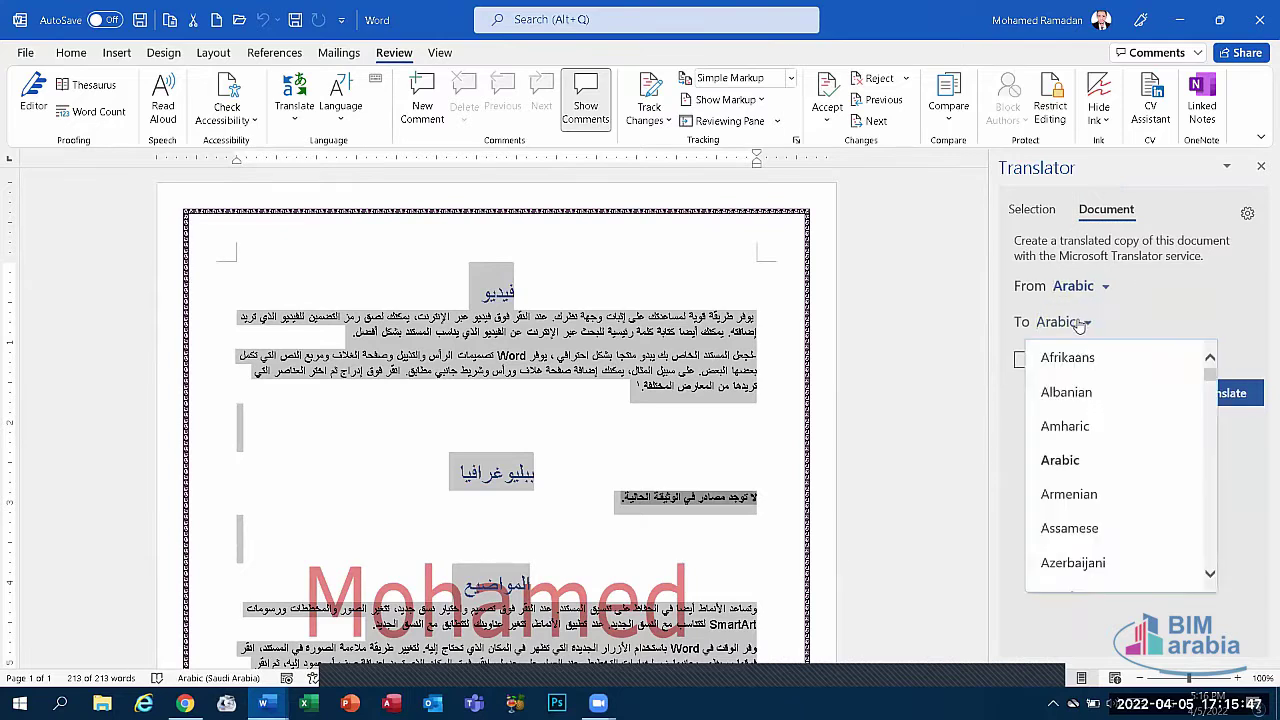
click(1080, 325)
click(1080, 325)
text(e)
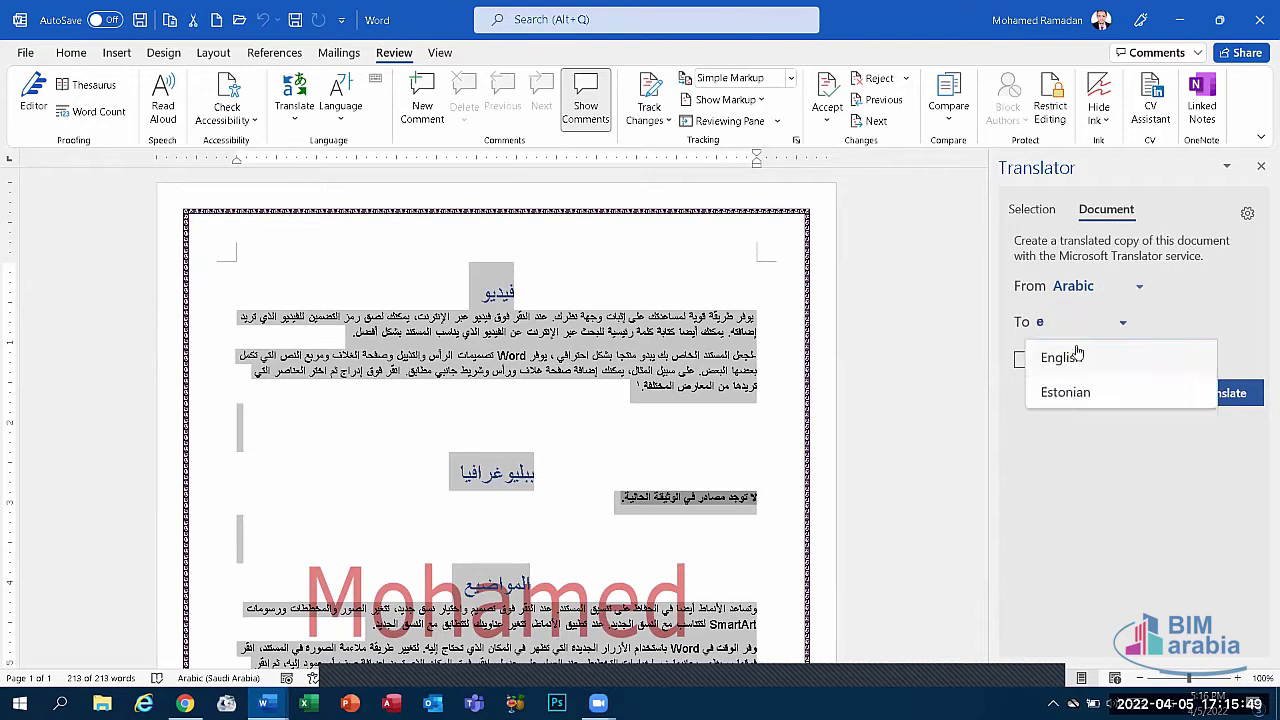
click(1080, 355)
click(1220, 394)
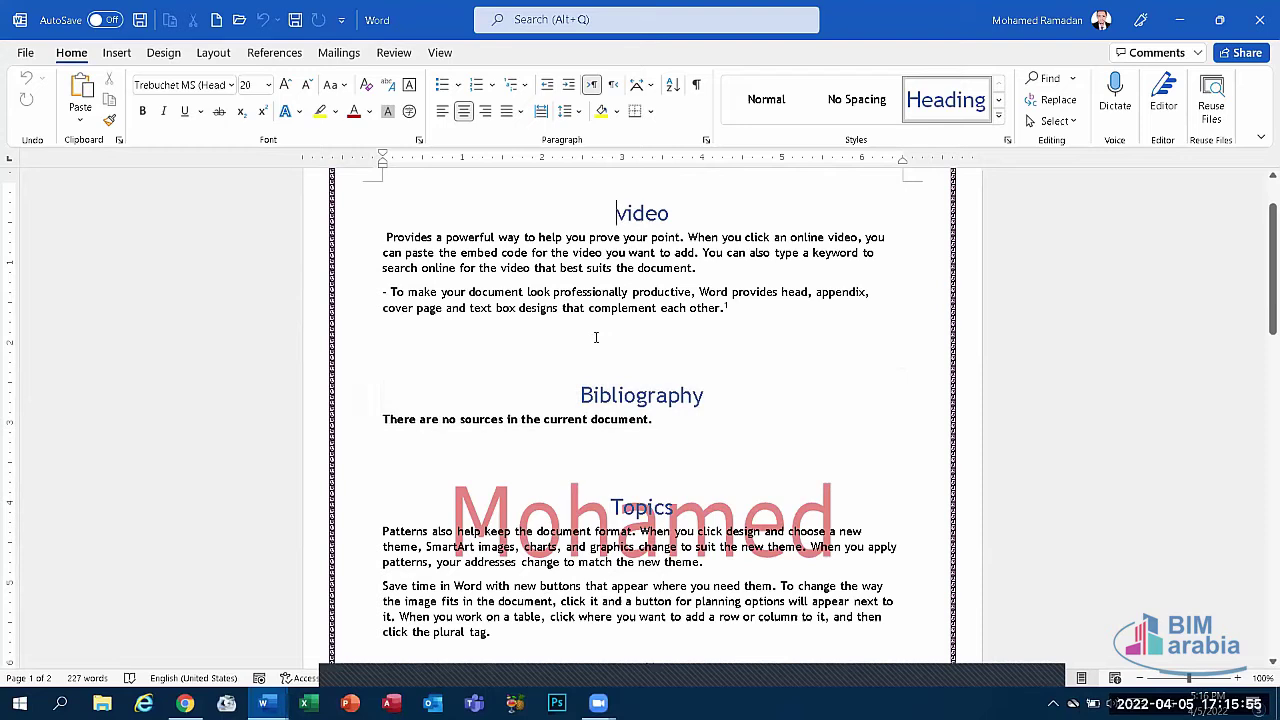
click(392, 53)
click(356, 120)
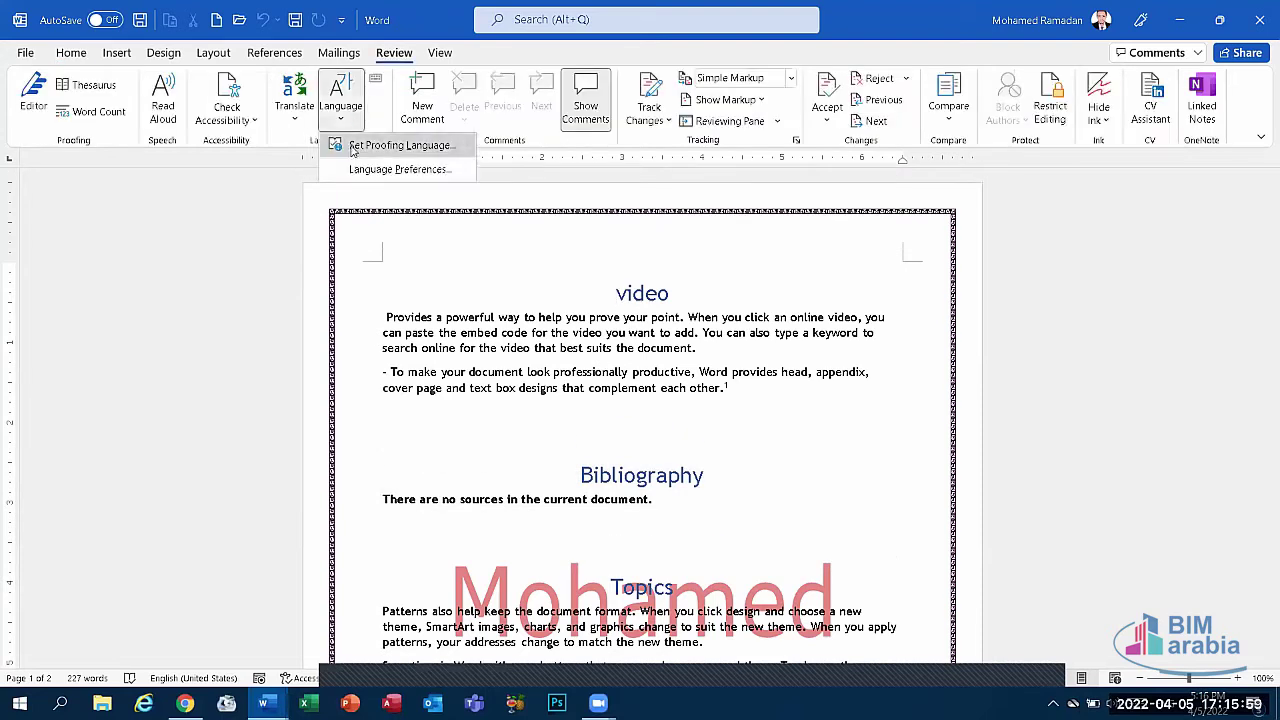
click(390, 170)
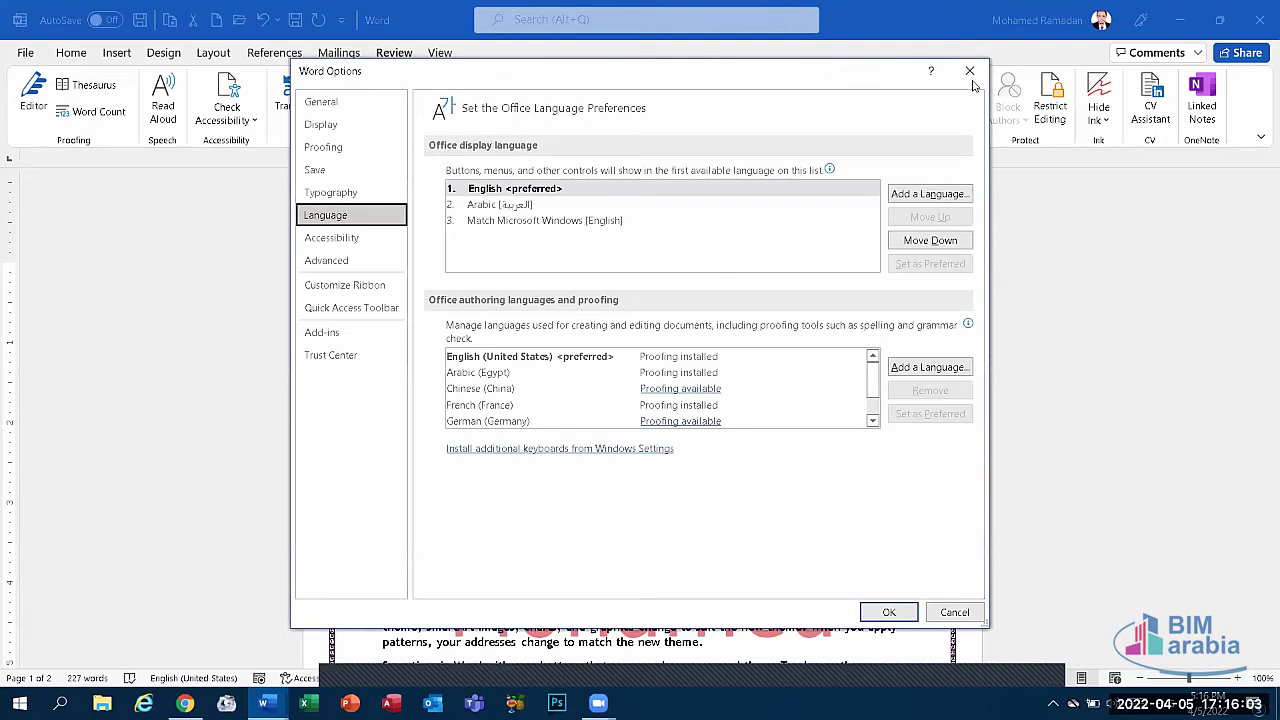
click(970, 72)
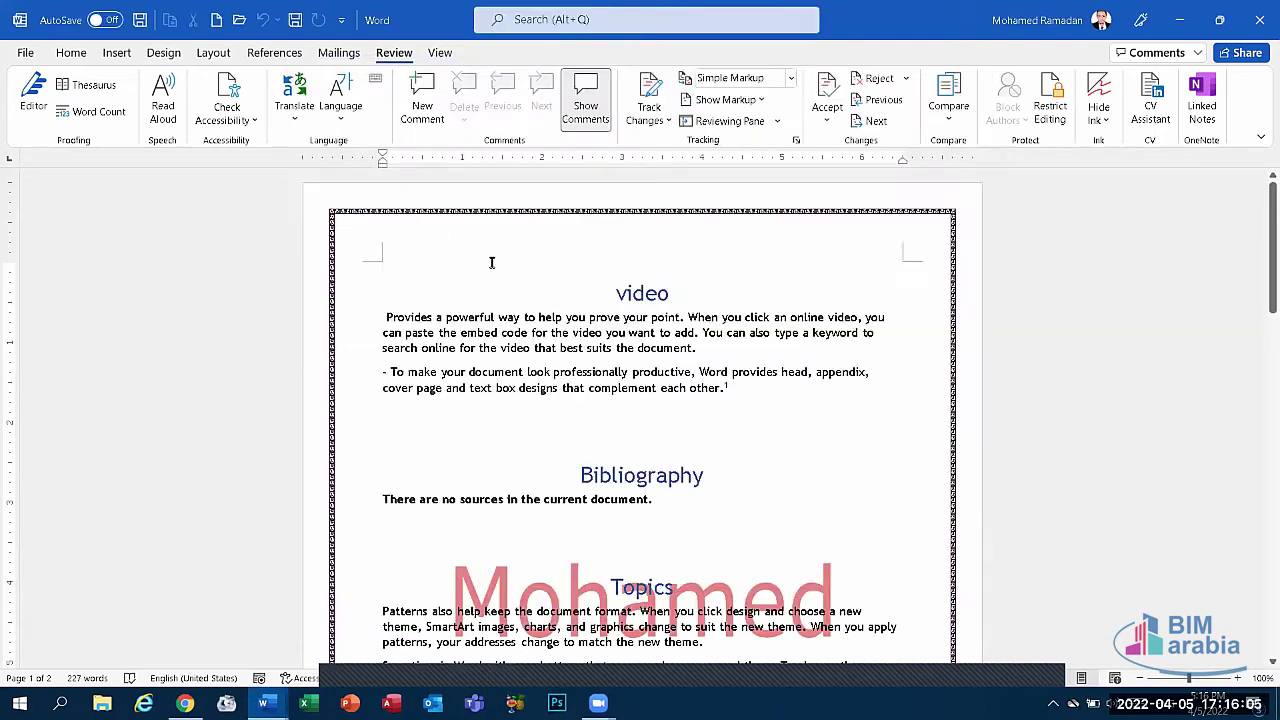
double_click(651, 286)
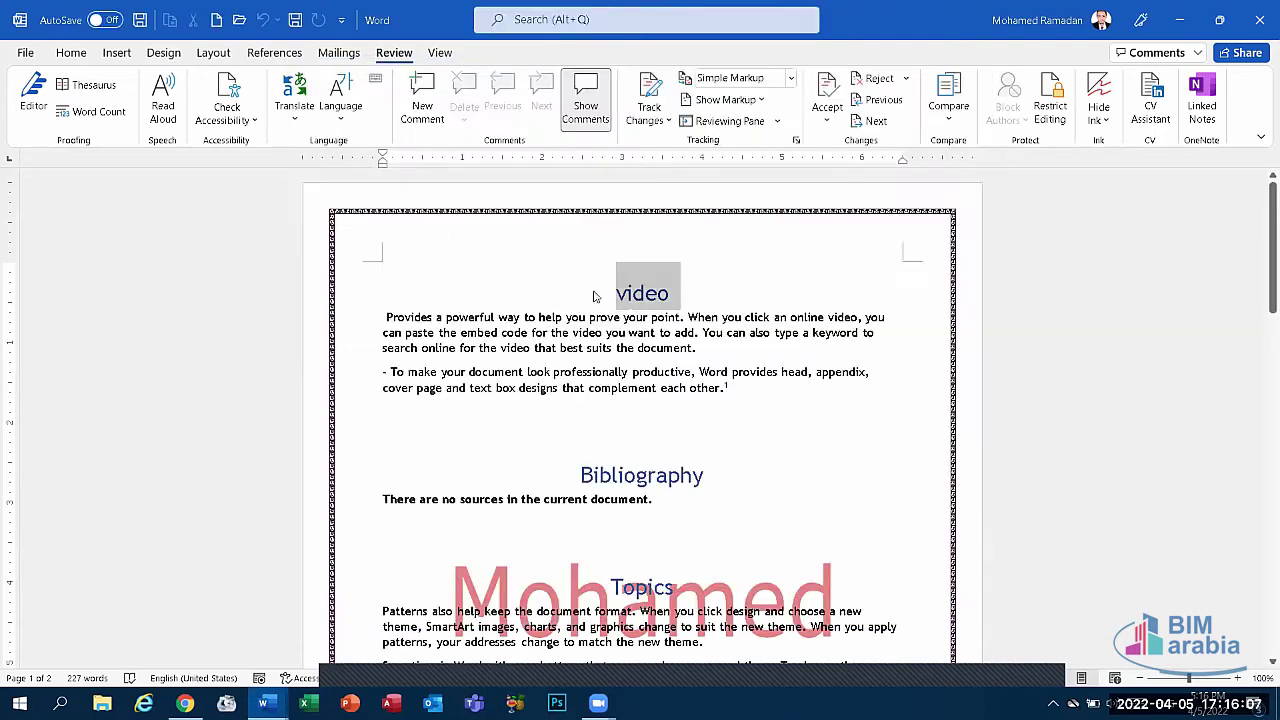
Step: Add comments on the video heading ('fuygyugh') and on the word 'document.' ('ouy')
click(425, 92)
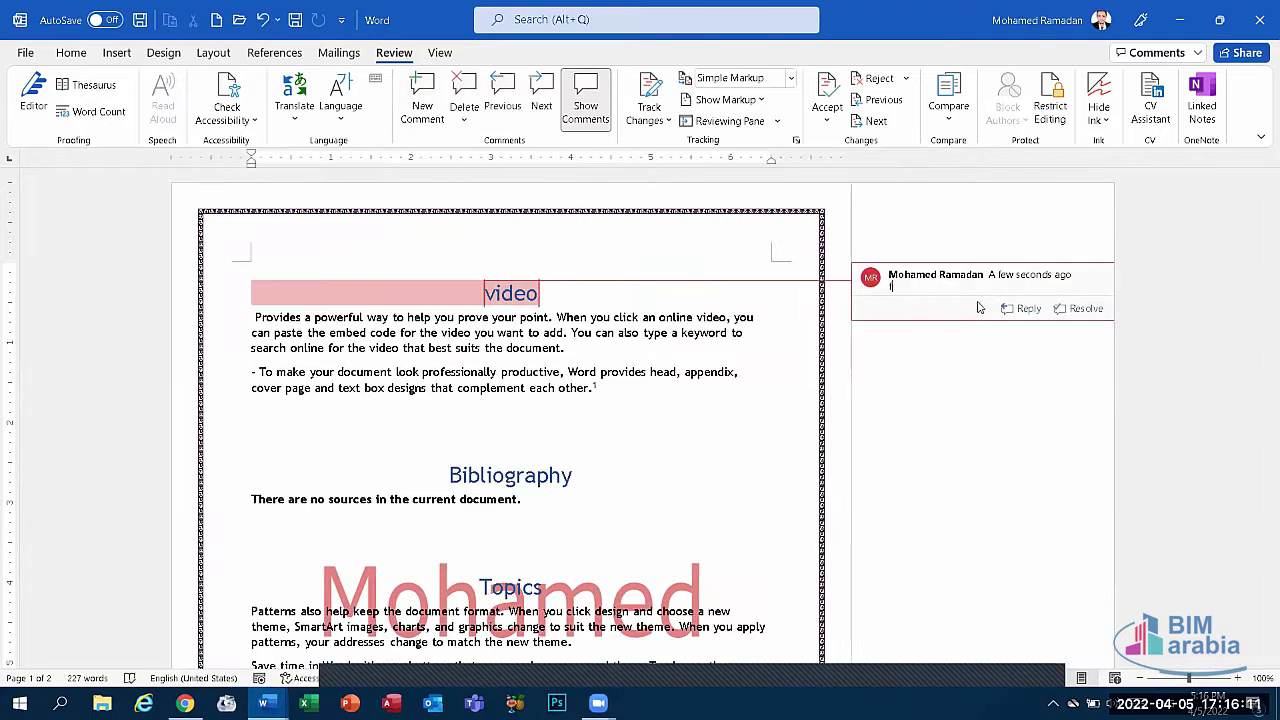
text(fuygyugh)
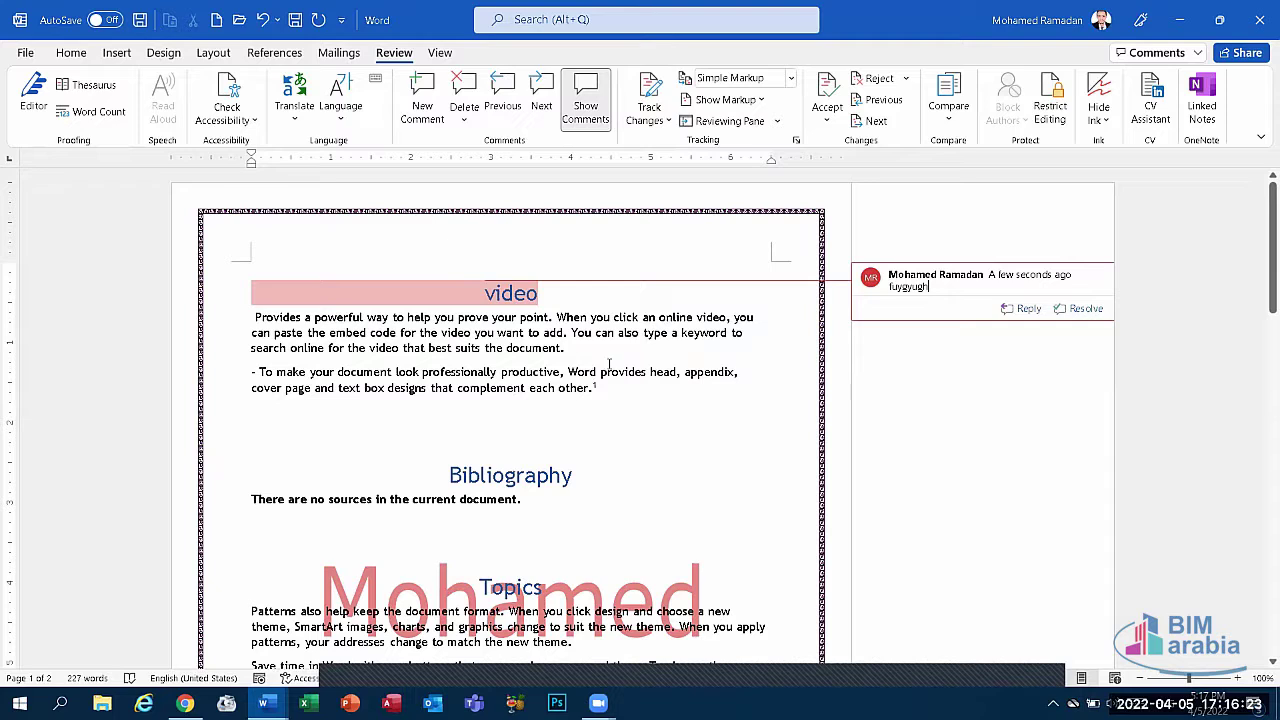
drag(540, 355, 507, 348)
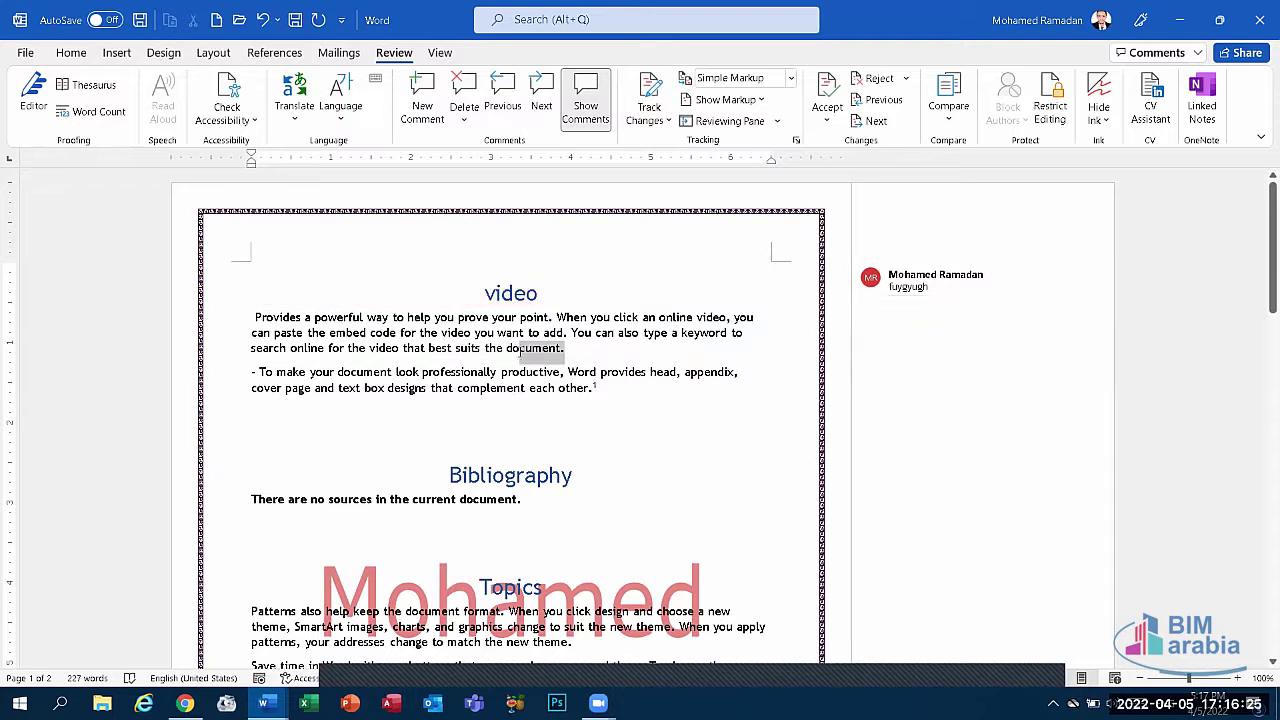
click(440, 92)
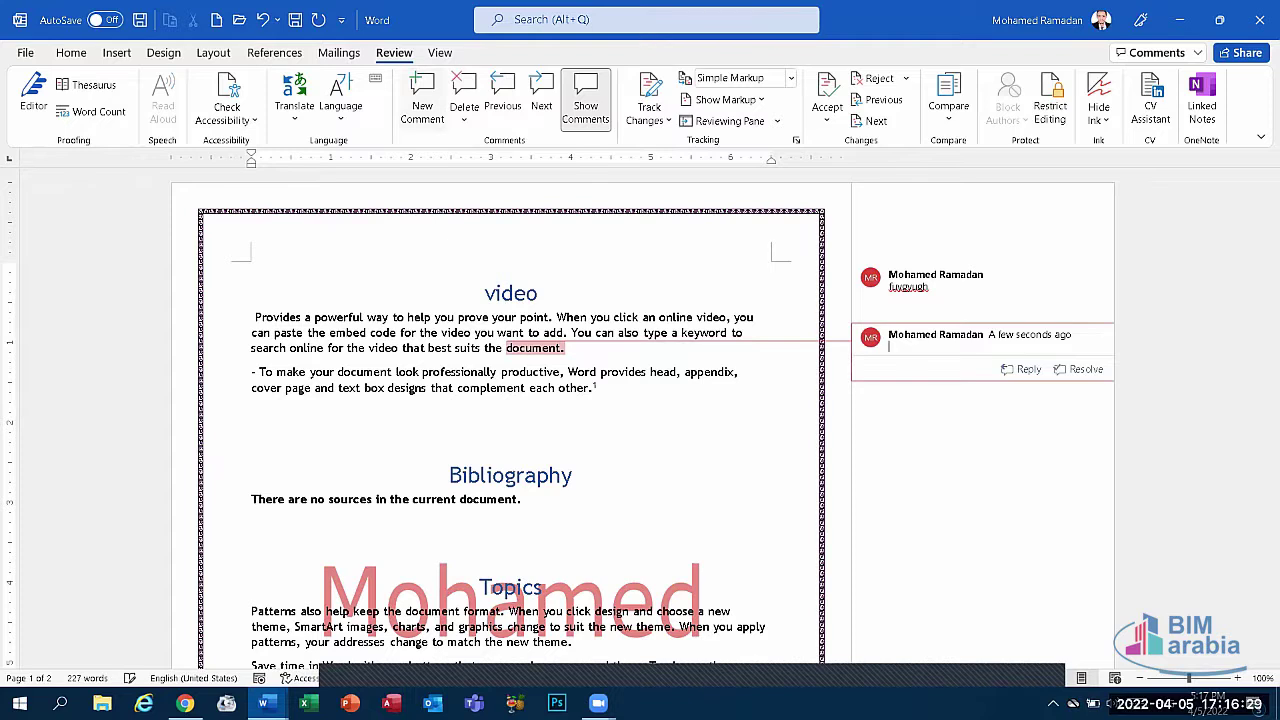
text(u9iuouy)
click(566, 389)
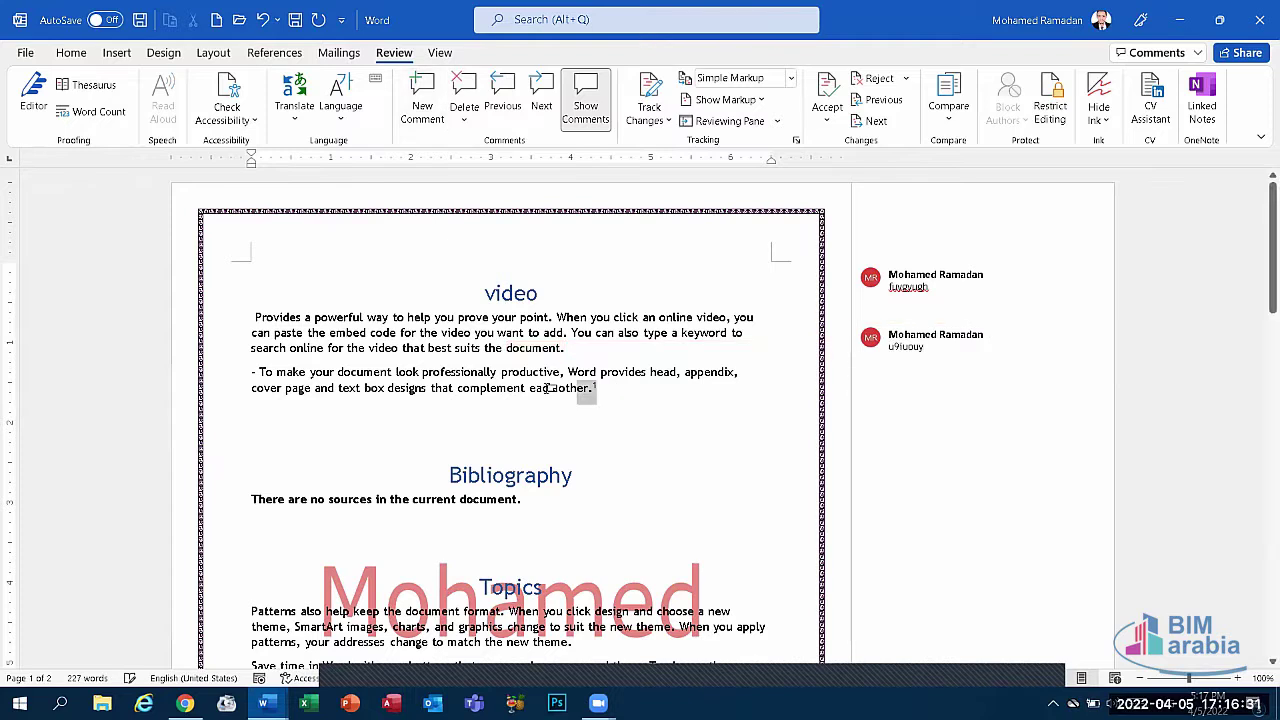
Step: Comment on the word 'other.' with '98y98y9uy89u89t78' using Ctrl+Alt+M
double_click(566, 389)
drag(566, 389, 565, 389)
key(ctrl+alt+m)
text(9)
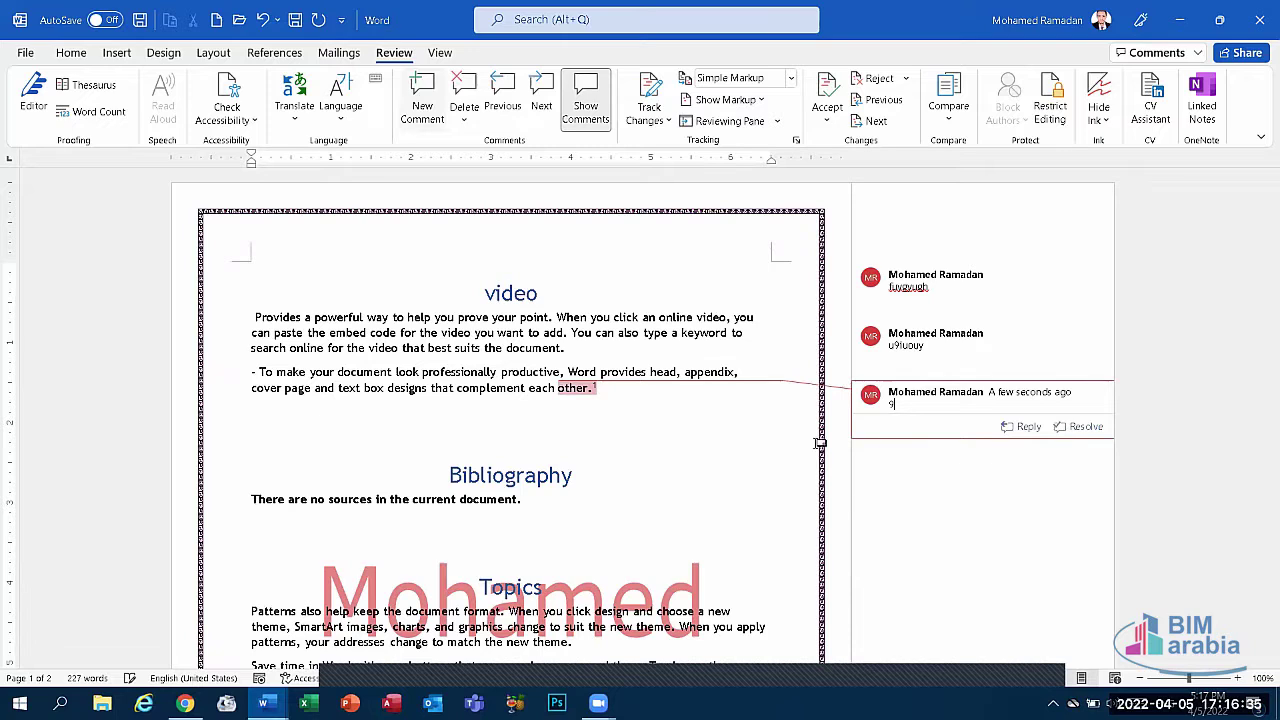
text(8y98y9uy89u89t78)
click(510, 485)
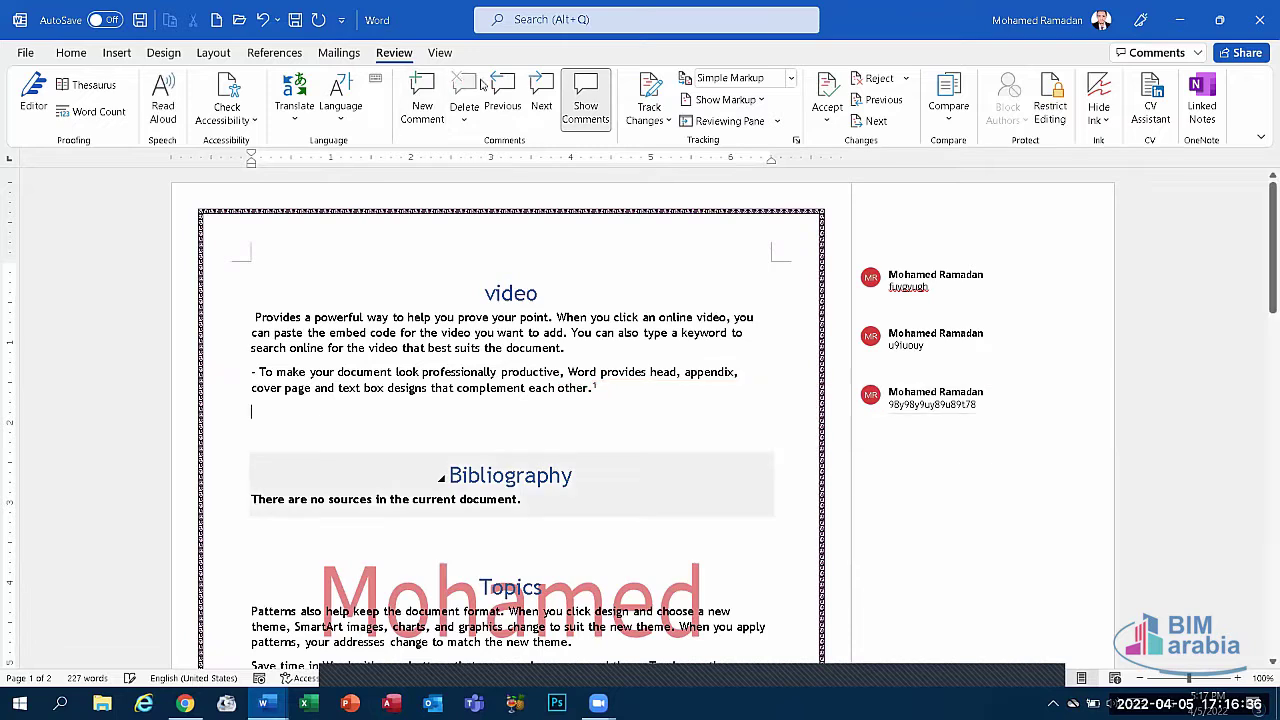
click(535, 100)
click(535, 100)
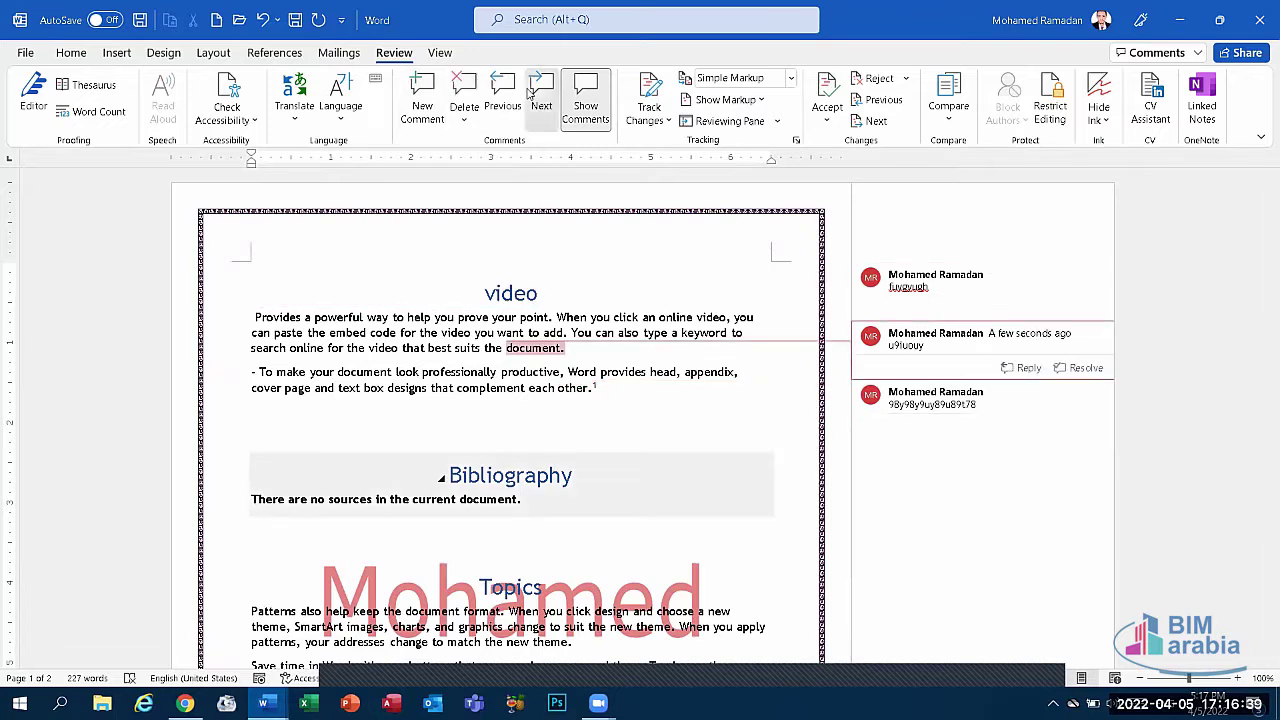
click(532, 93)
click(532, 93)
click(535, 93)
click(538, 93)
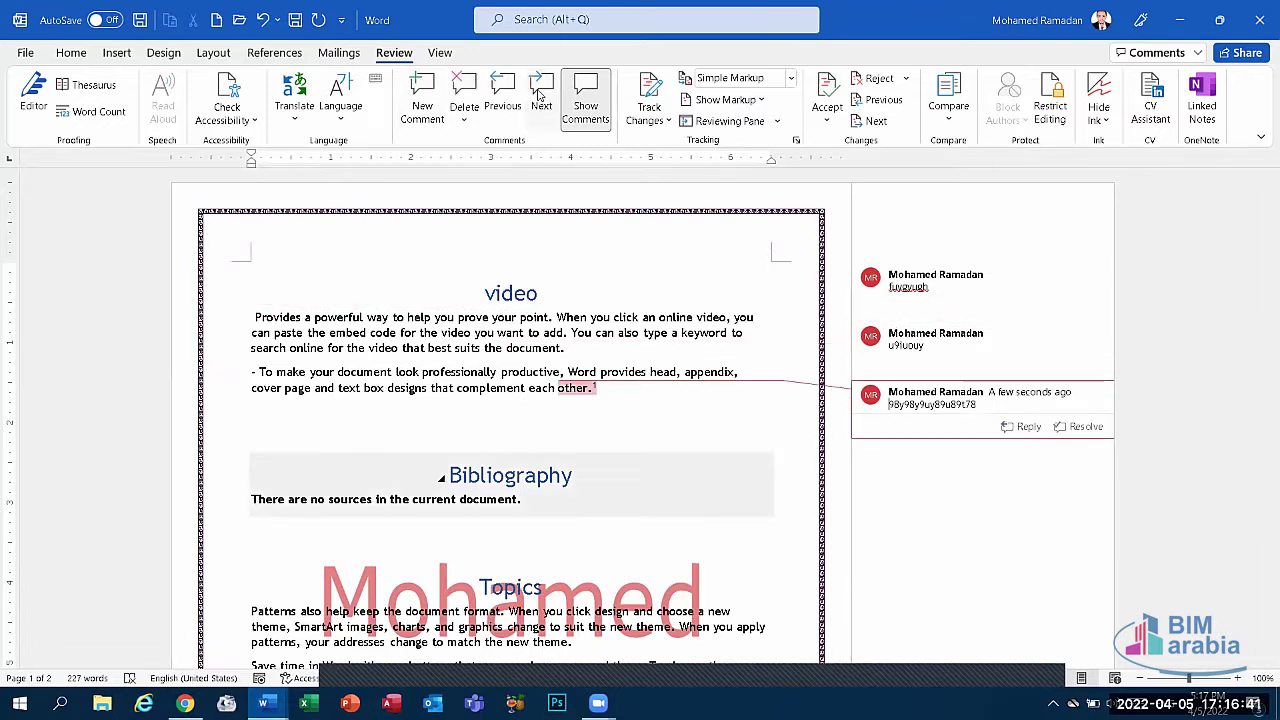
click(538, 93)
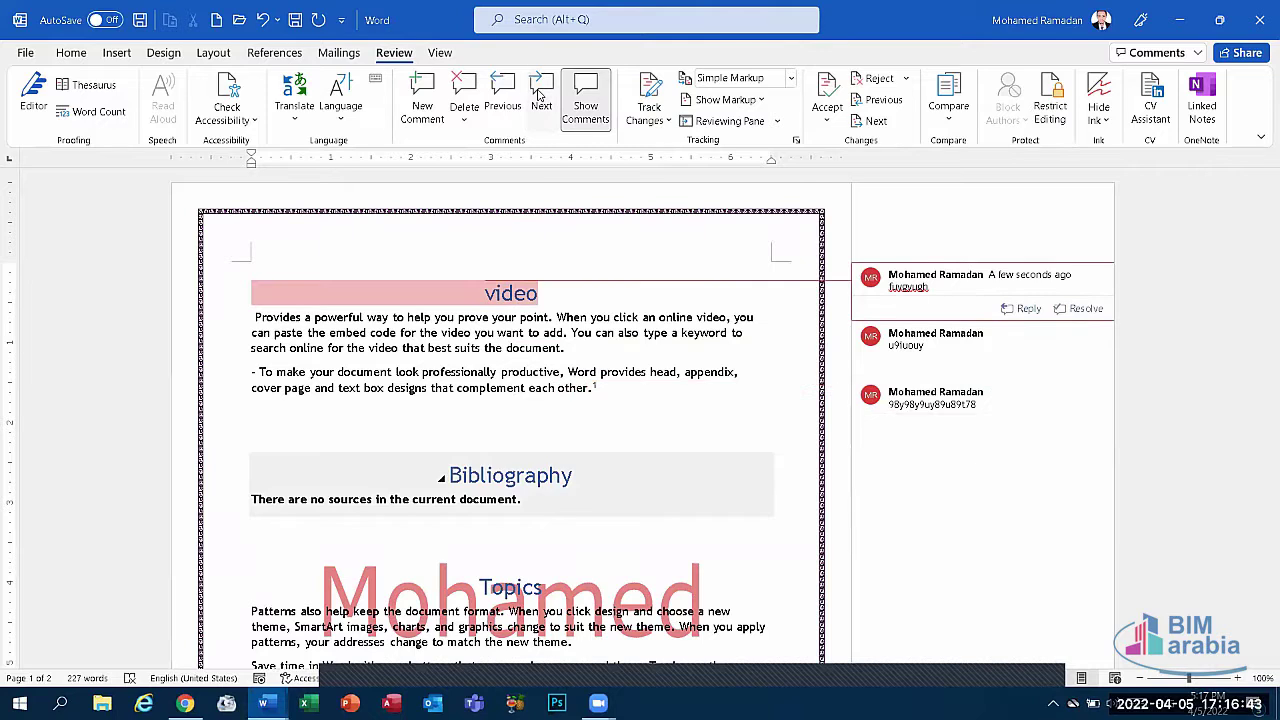
click(536, 93)
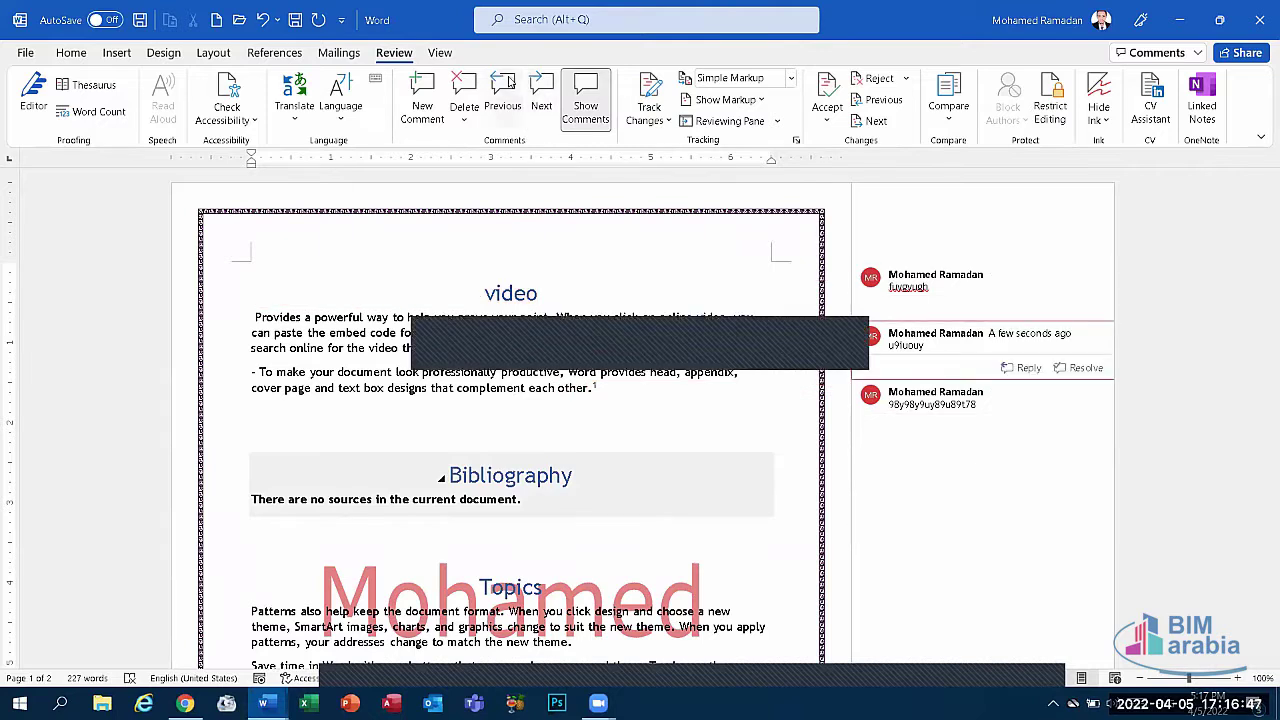
click(508, 82)
click(506, 90)
double_click(500, 100)
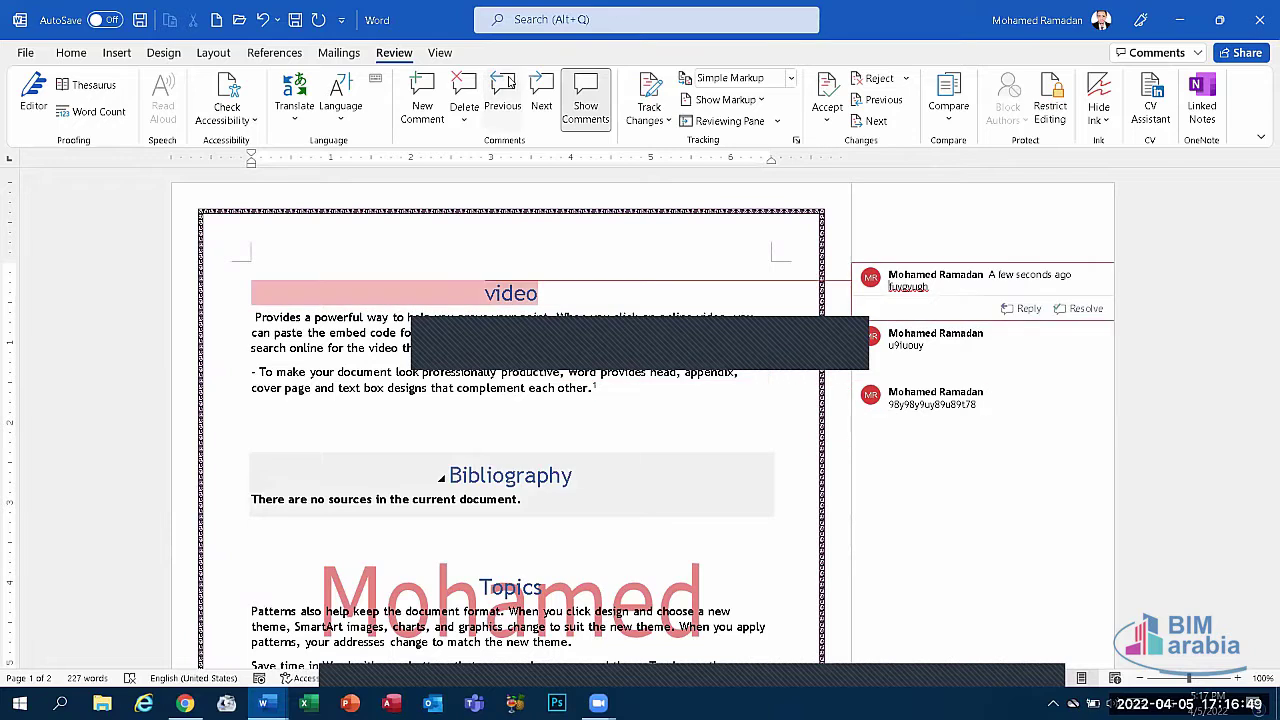
click(474, 118)
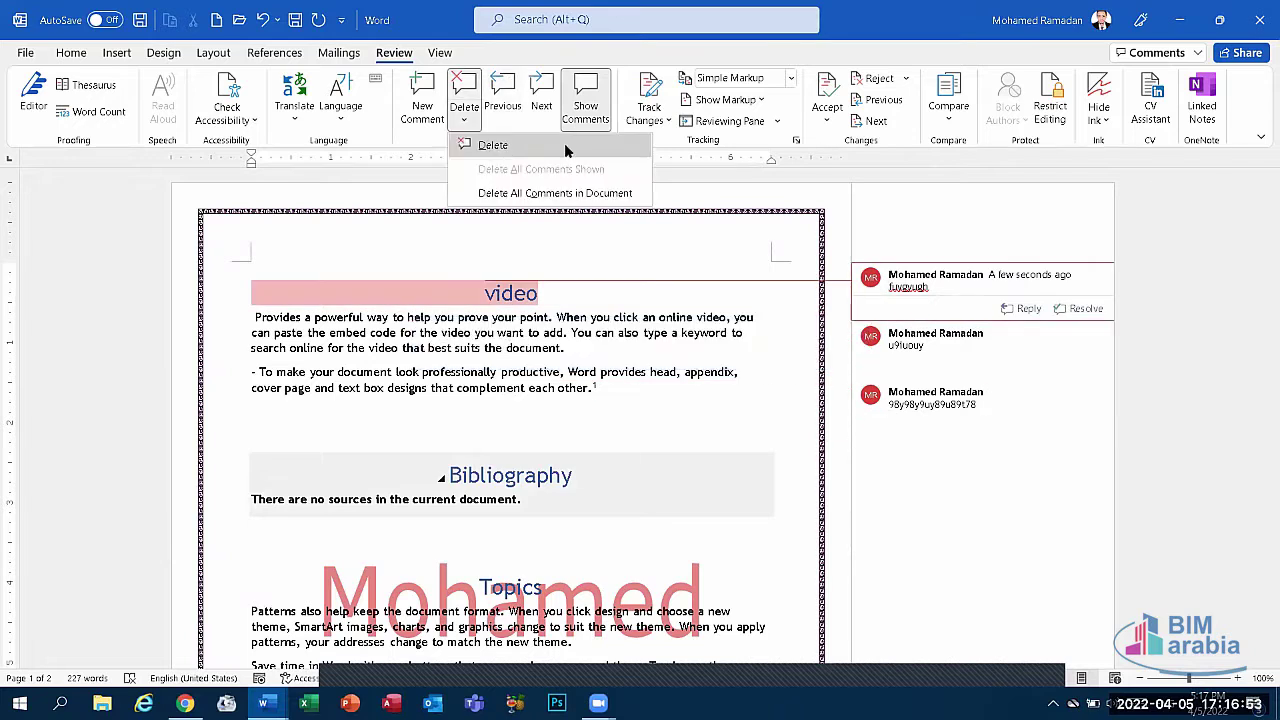
click(535, 280)
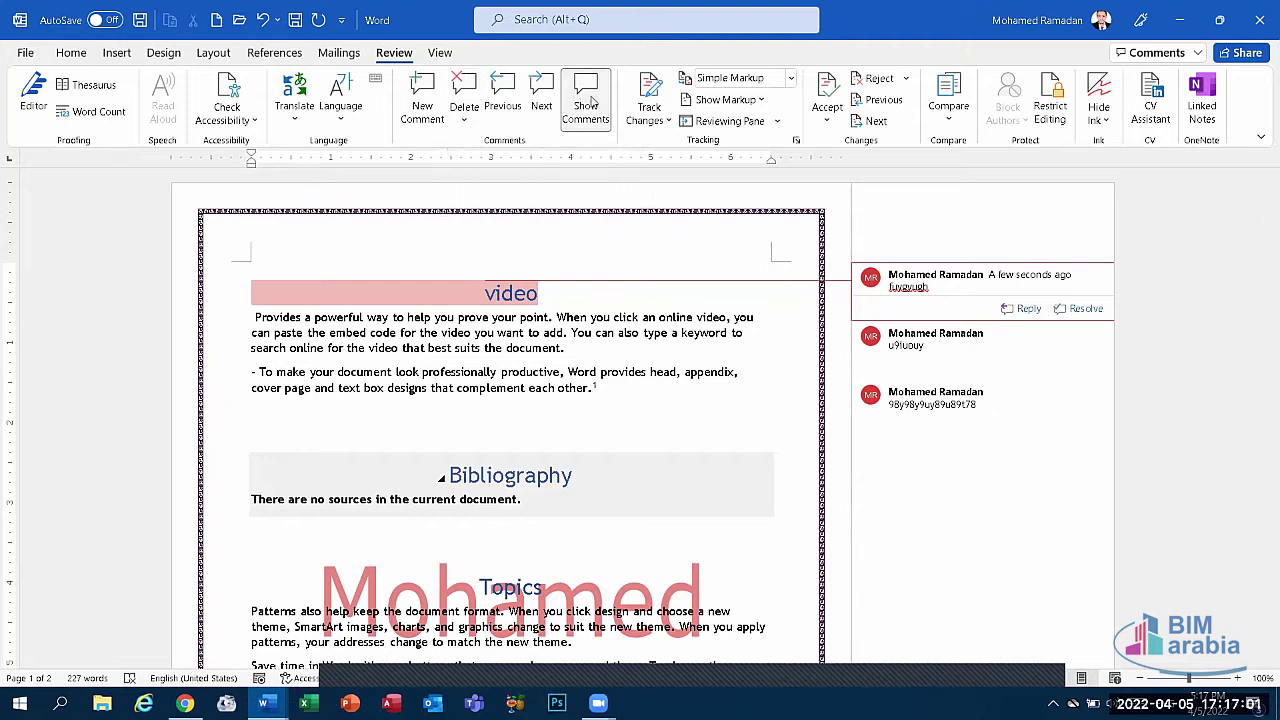
click(590, 104)
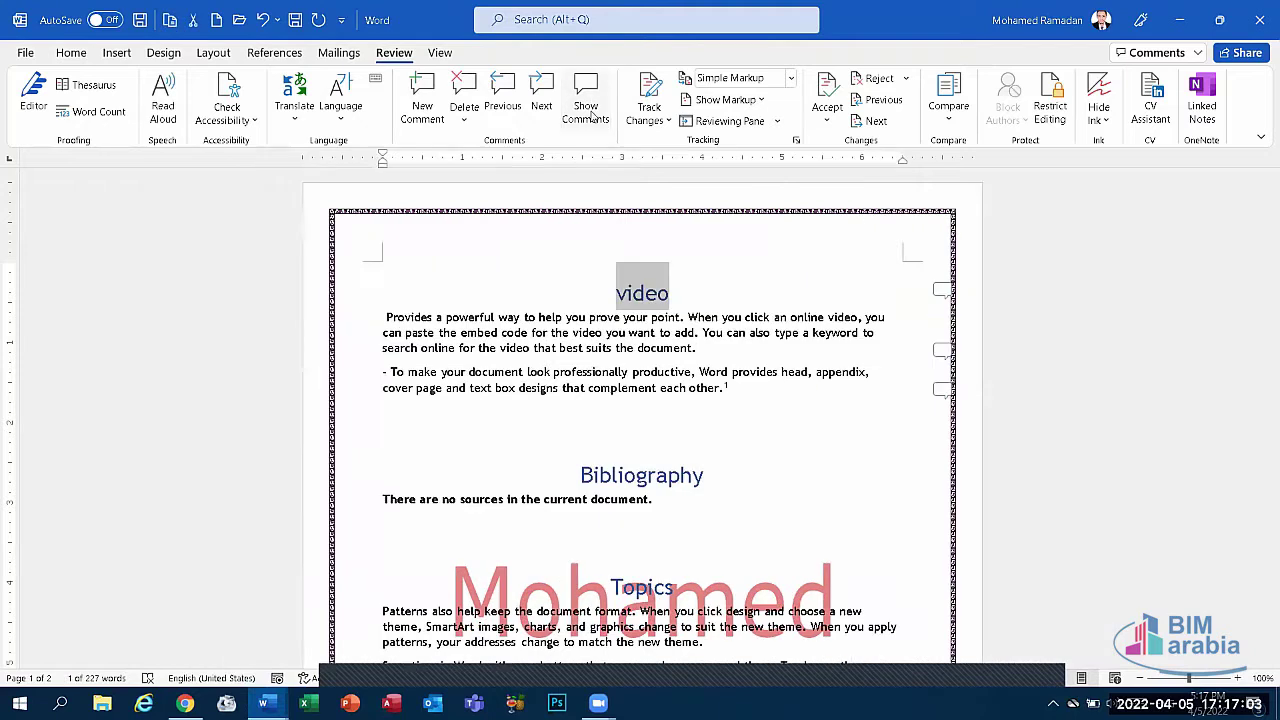
click(590, 110)
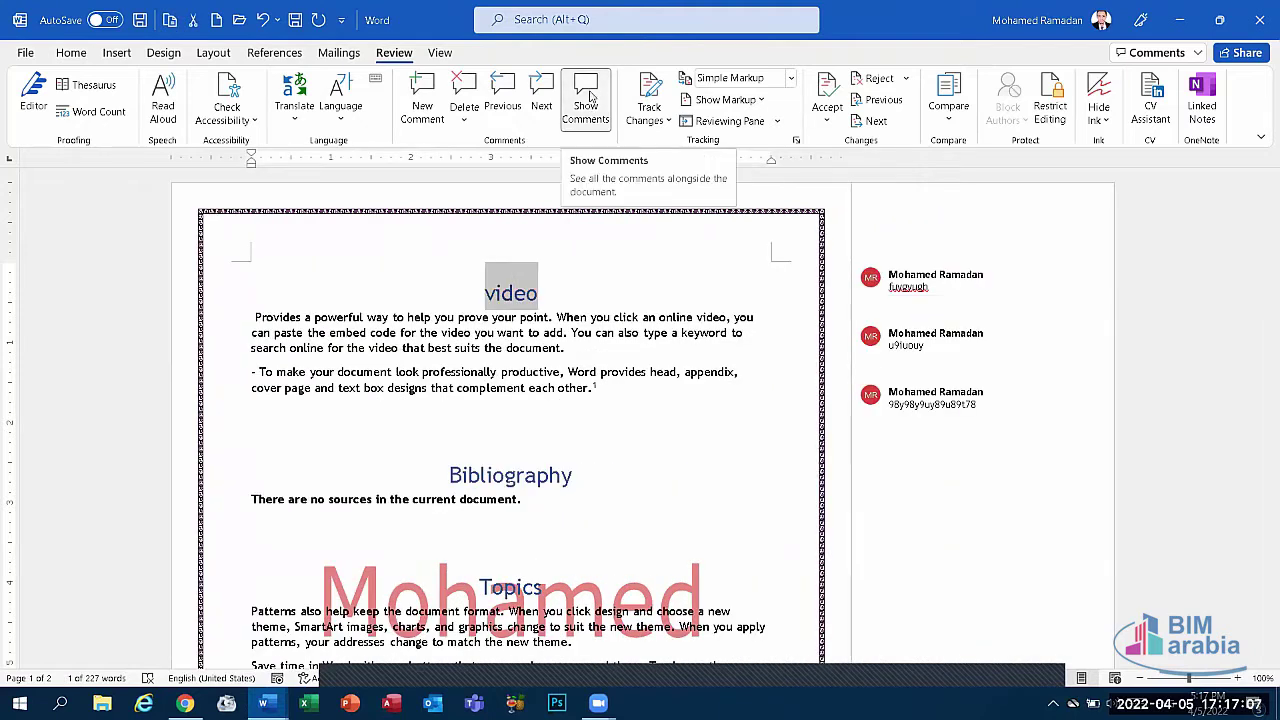
click(590, 95)
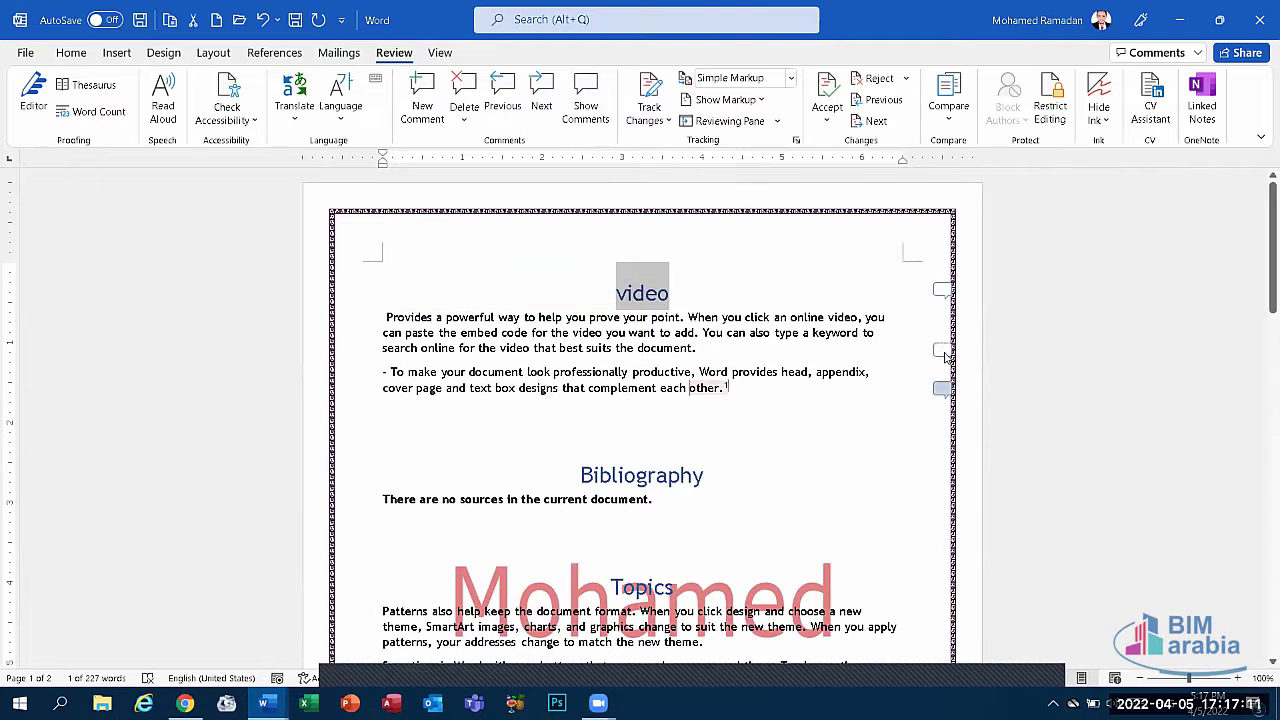
click(588, 95)
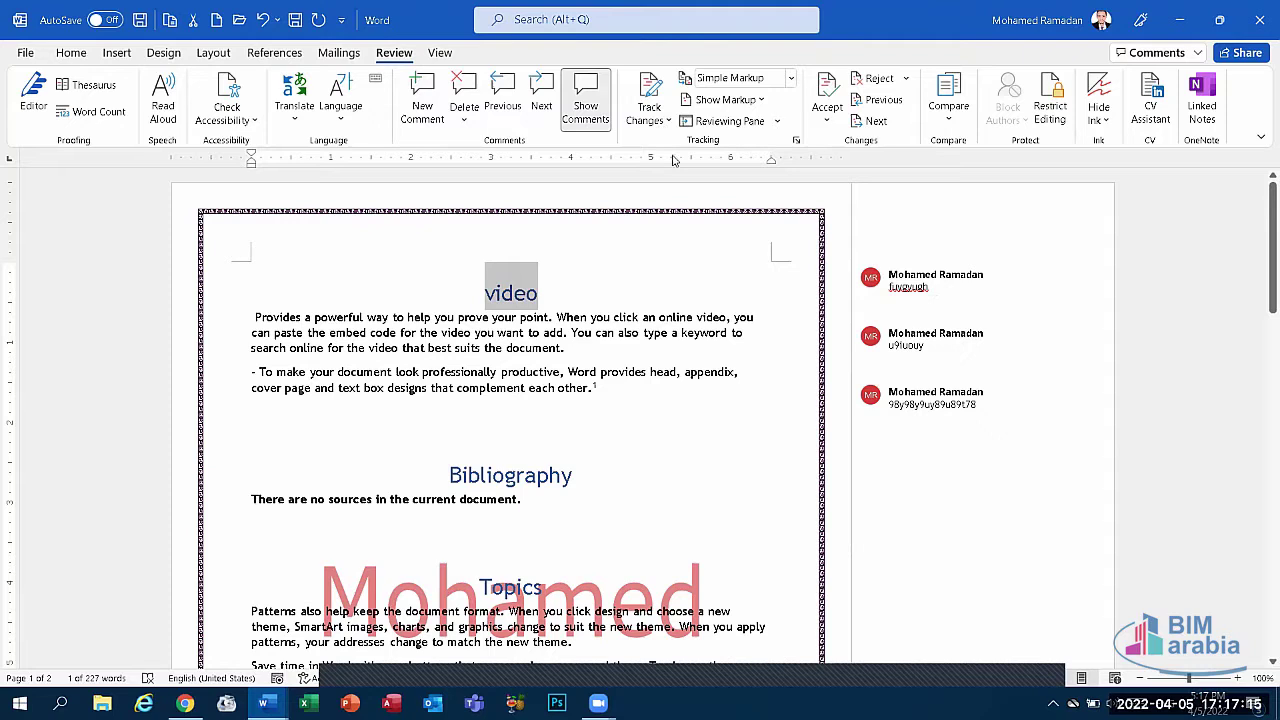
click(660, 120)
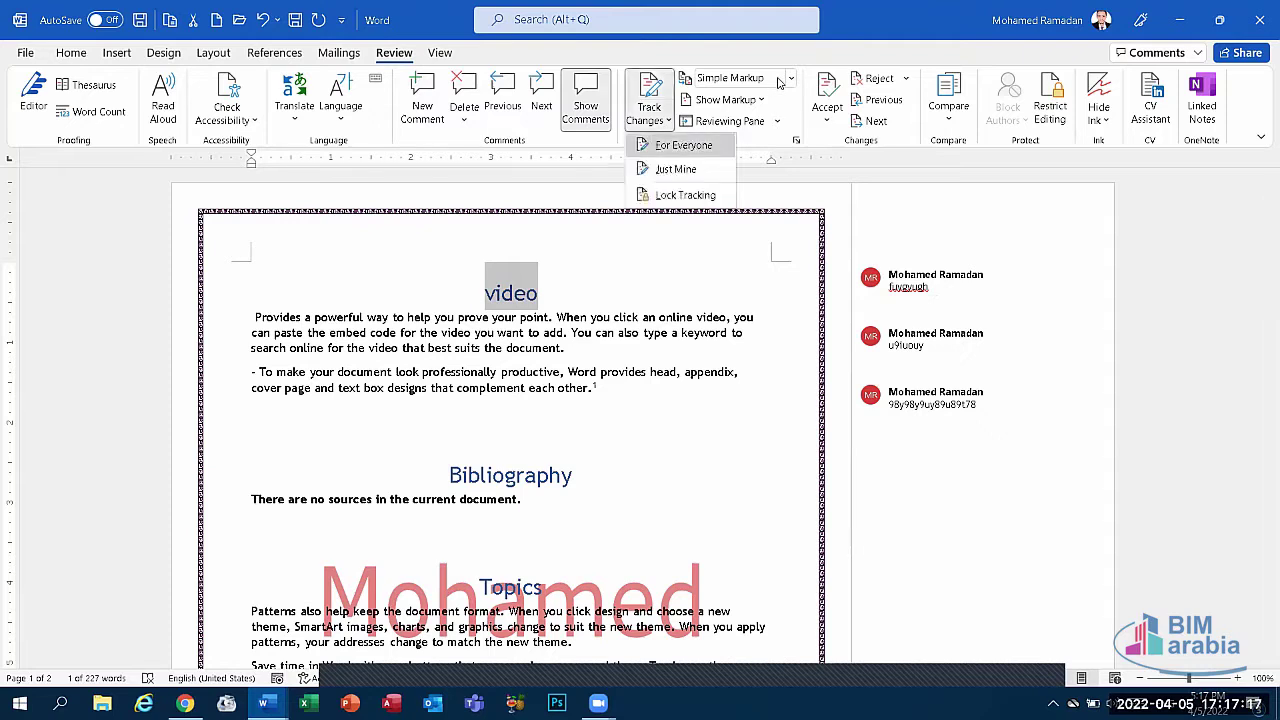
click(786, 80)
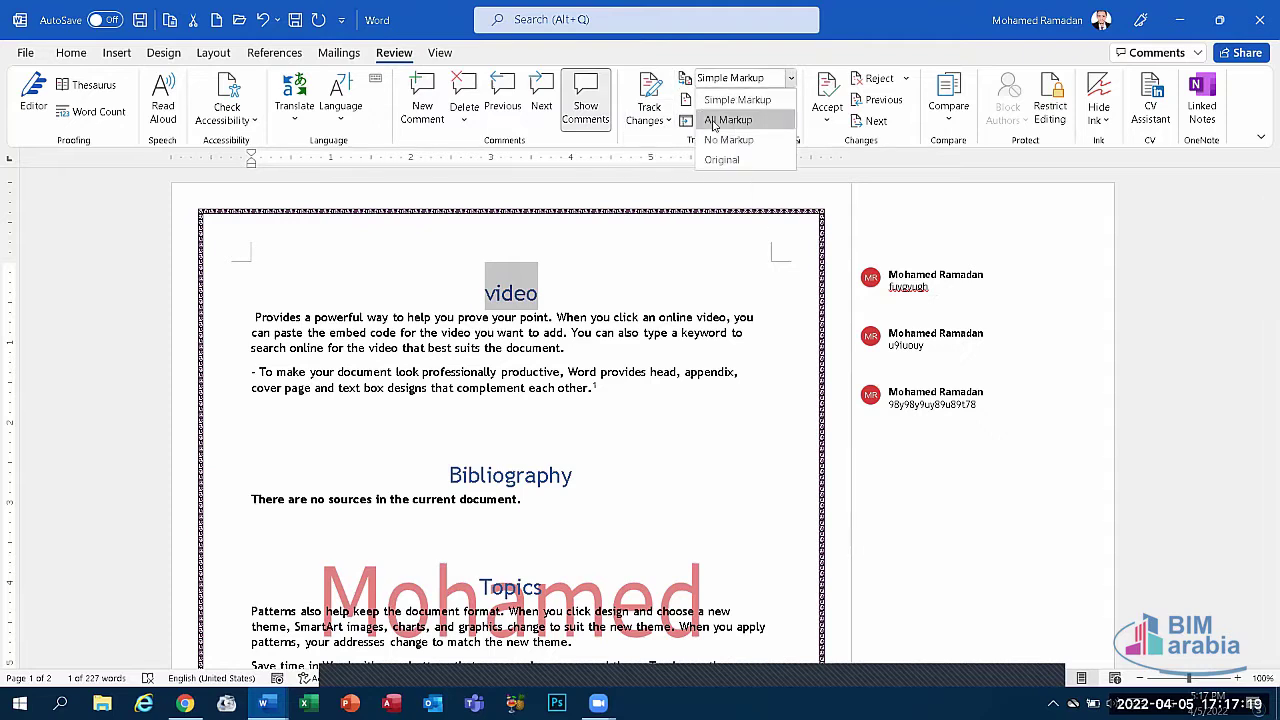
click(714, 122)
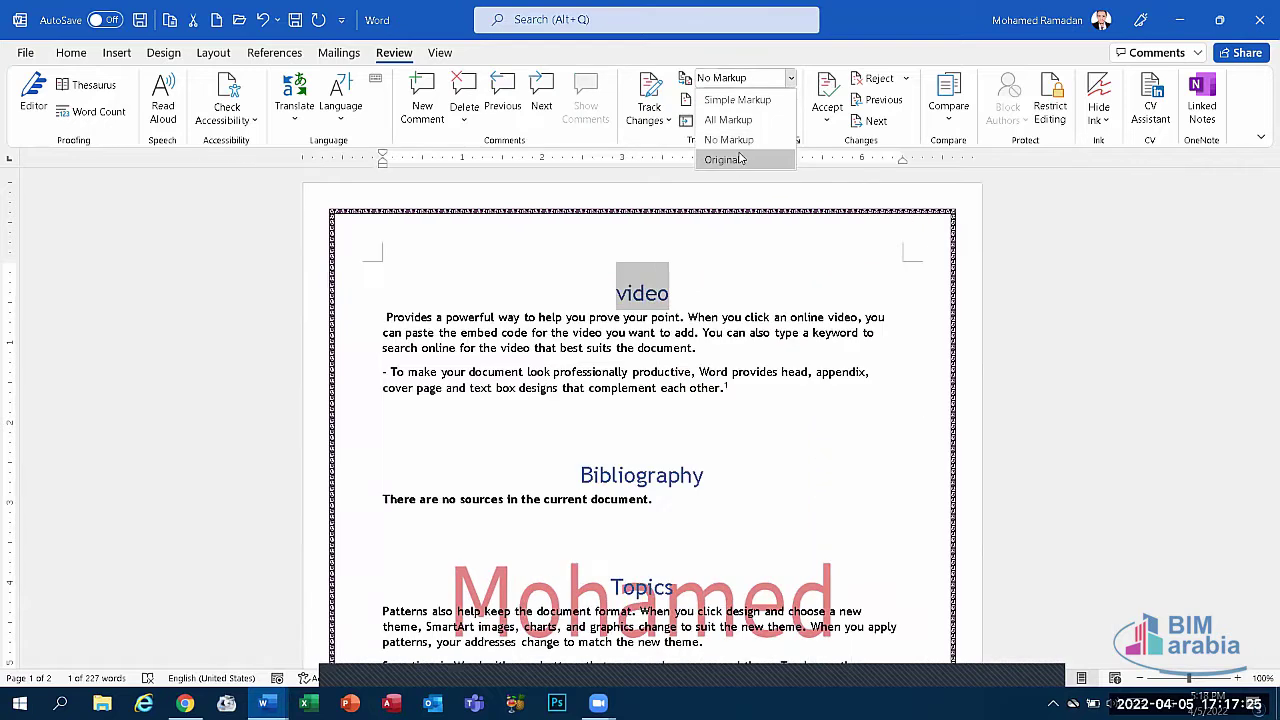
key(Return)
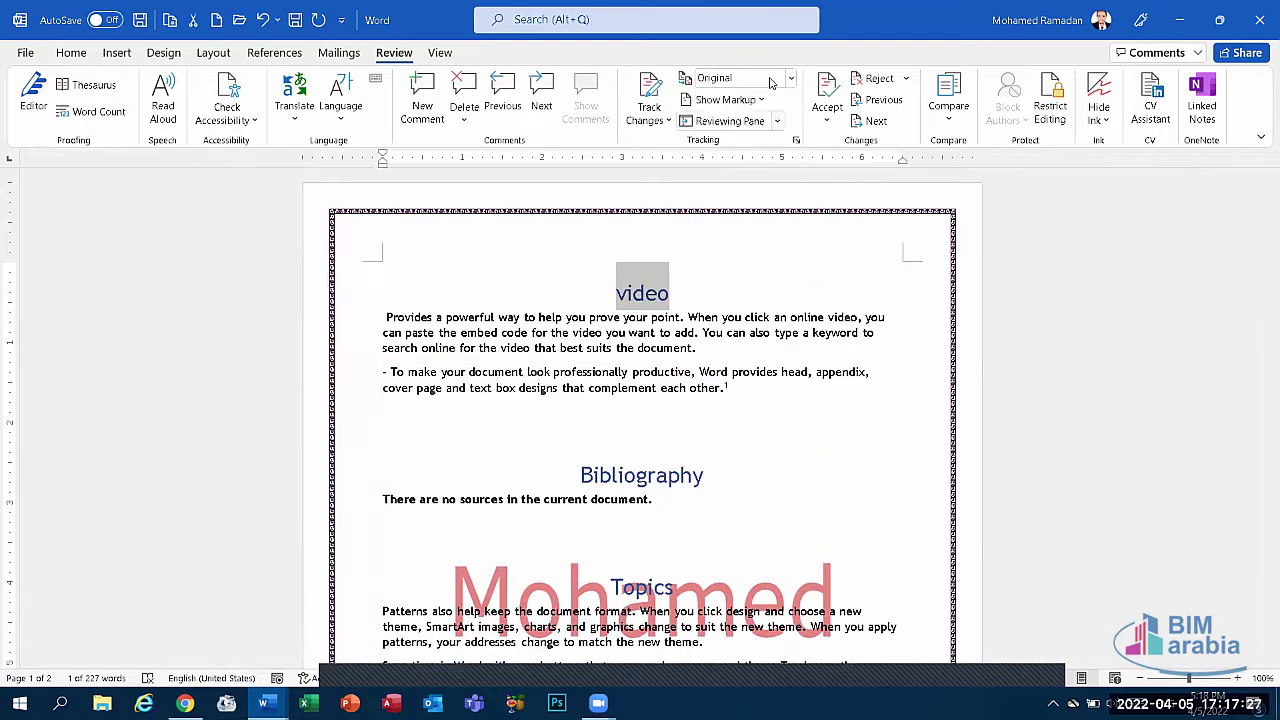
key(alt+Down)
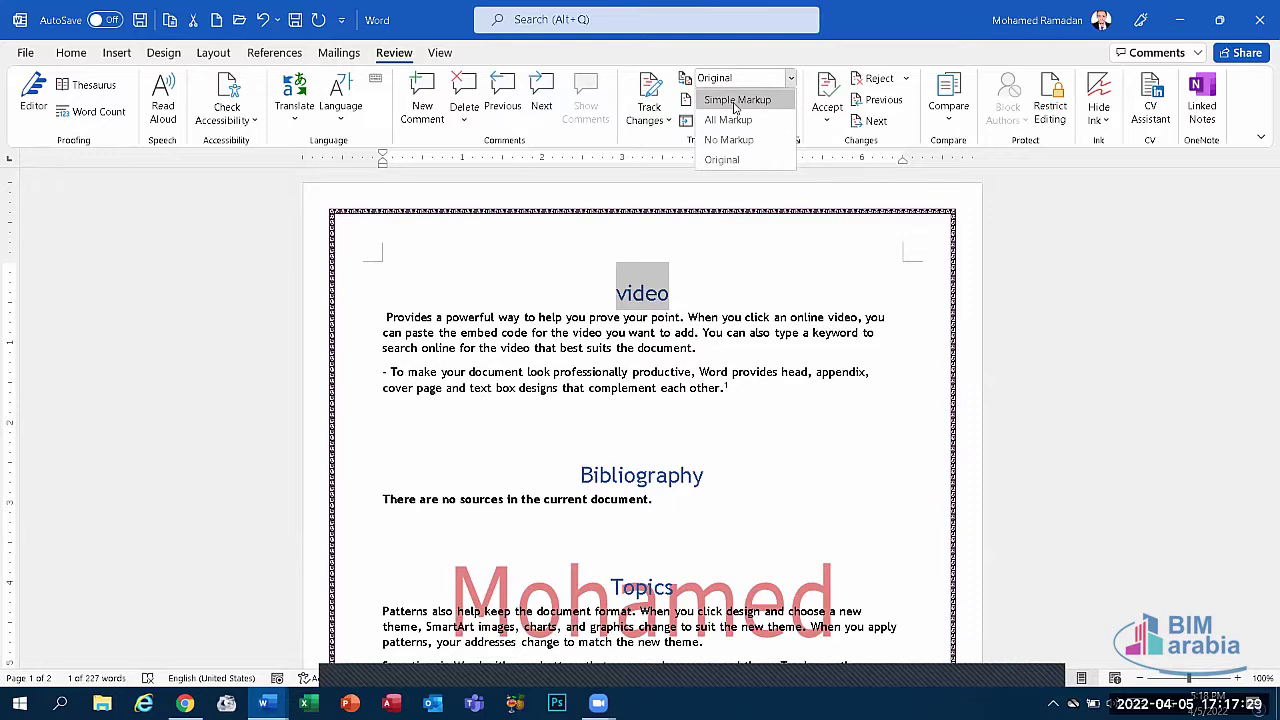
click(735, 101)
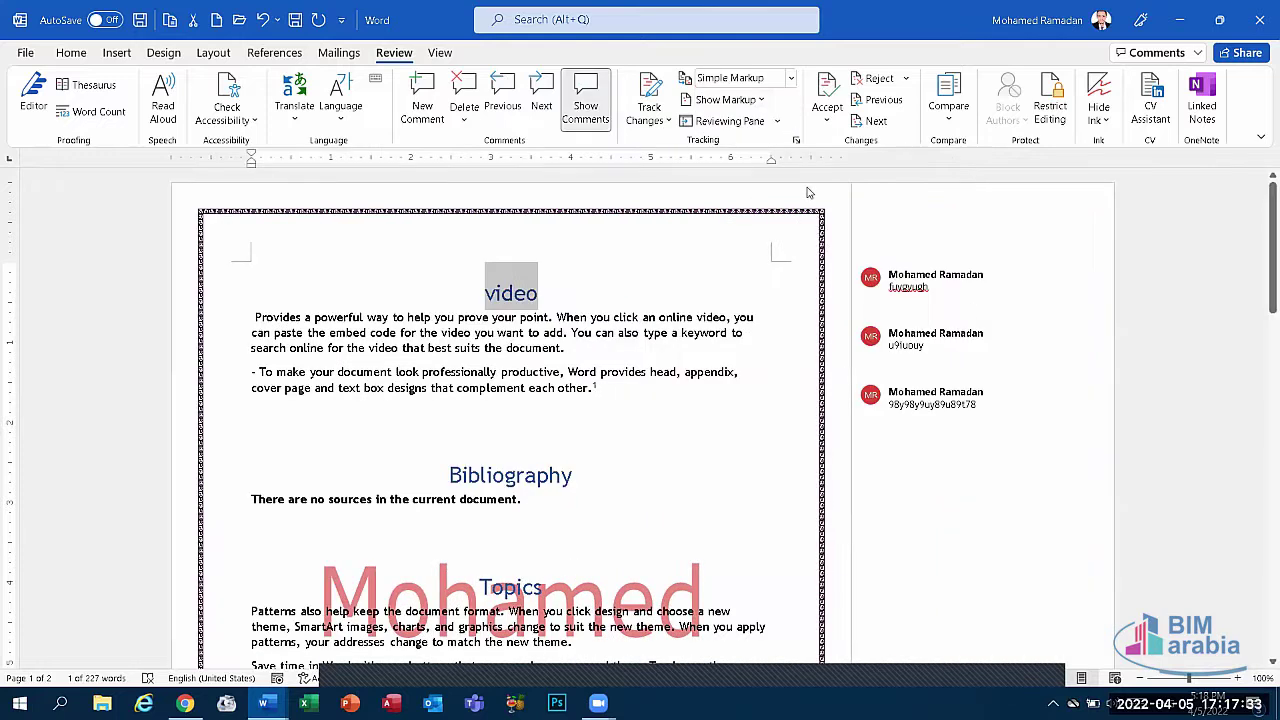
click(747, 103)
mouse_move(793, 204)
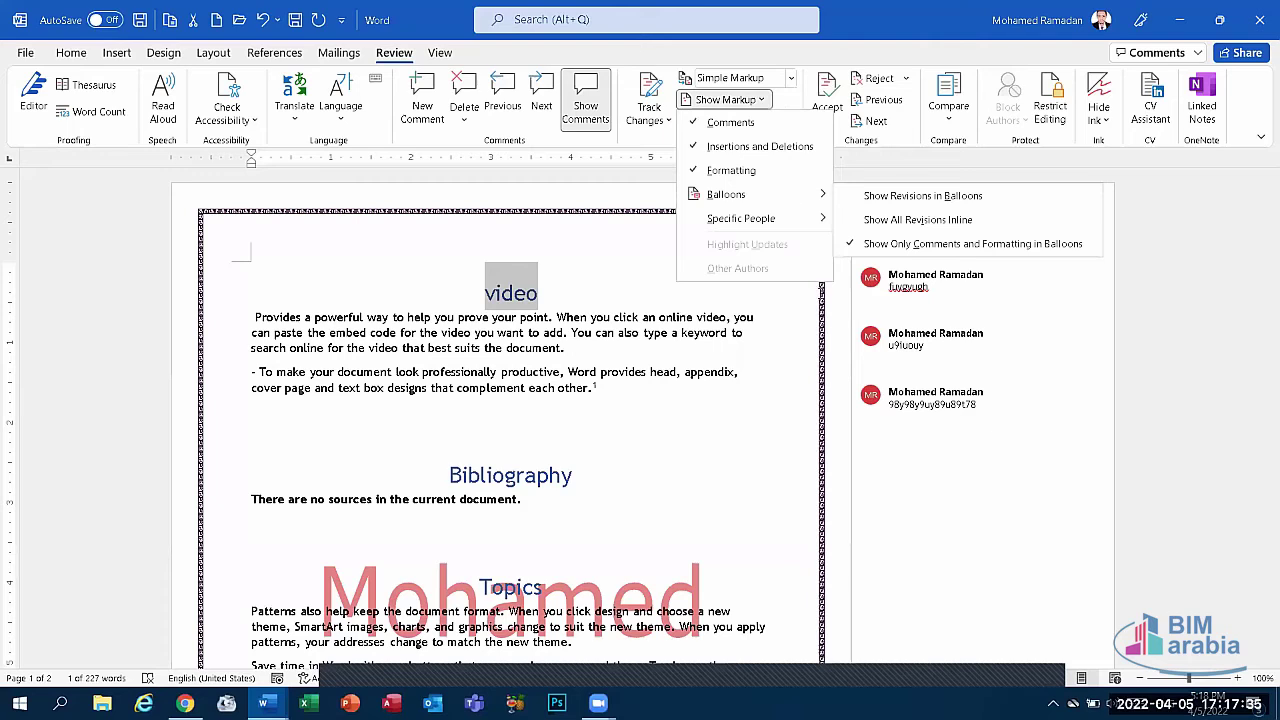
click(970, 243)
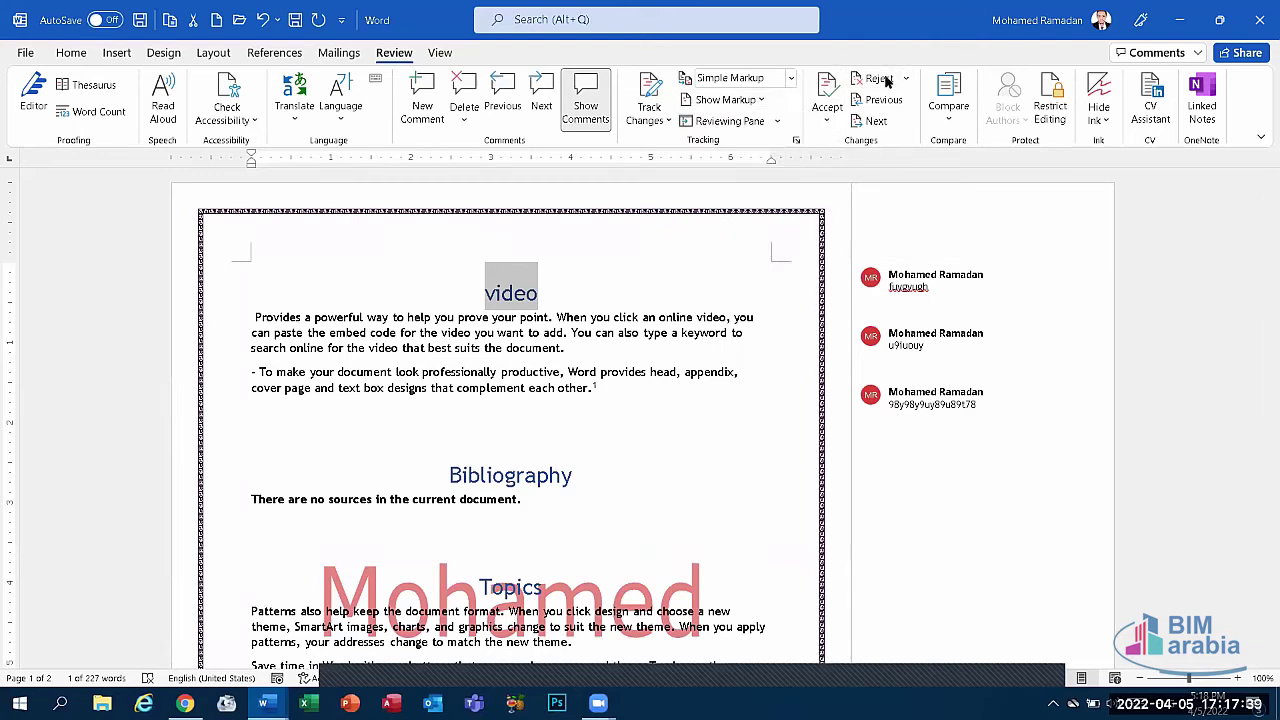
click(551, 301)
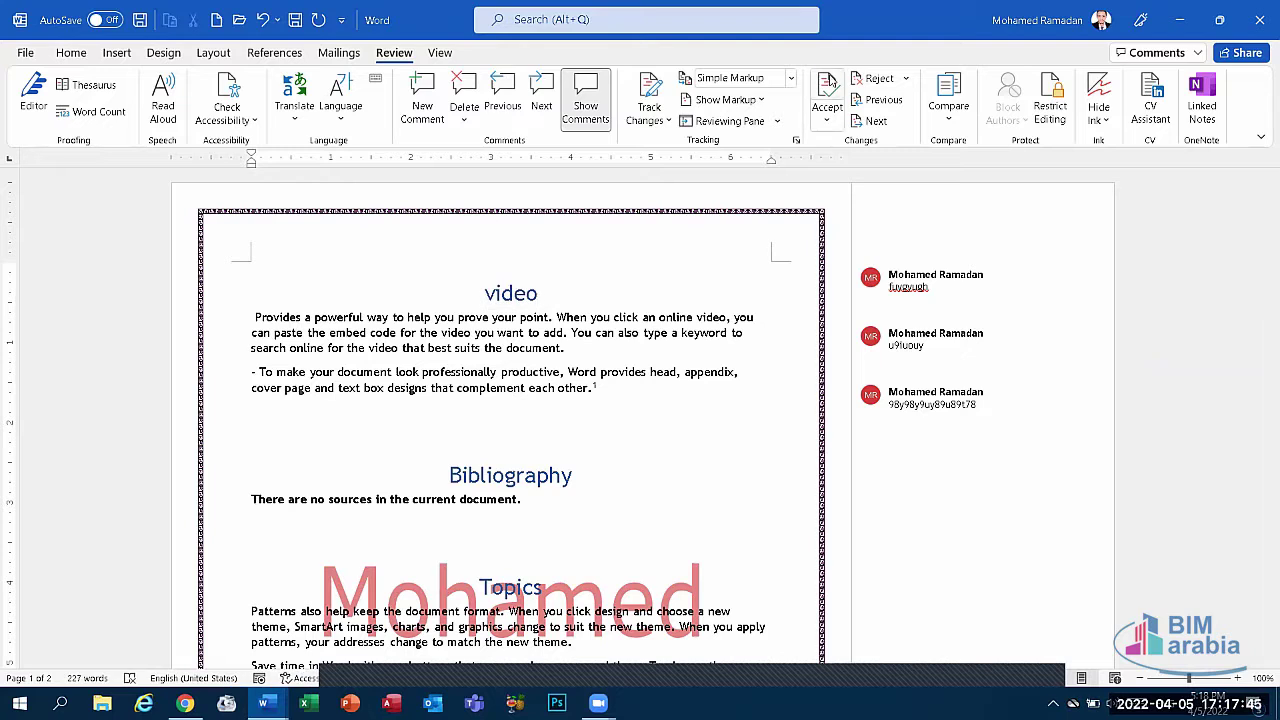
Step: Show All Markup with comment balloons, then bring up the View tab for Read Mode
click(827, 85)
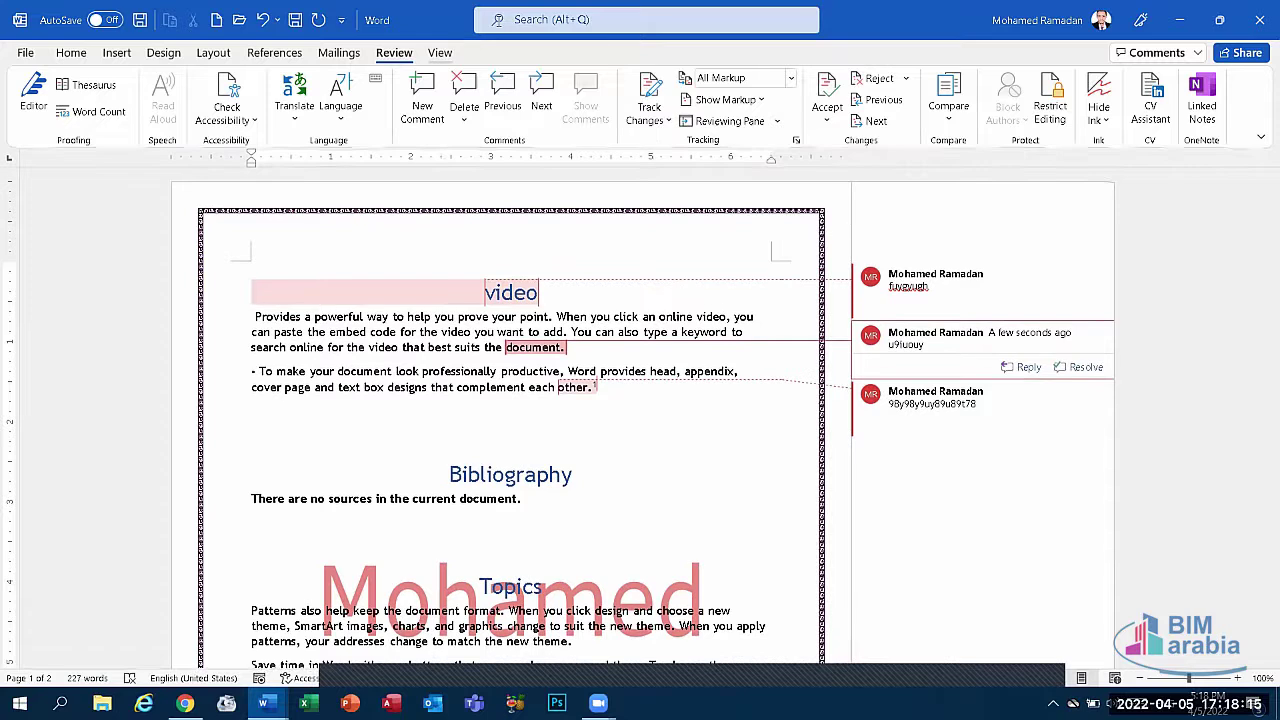
click(440, 53)
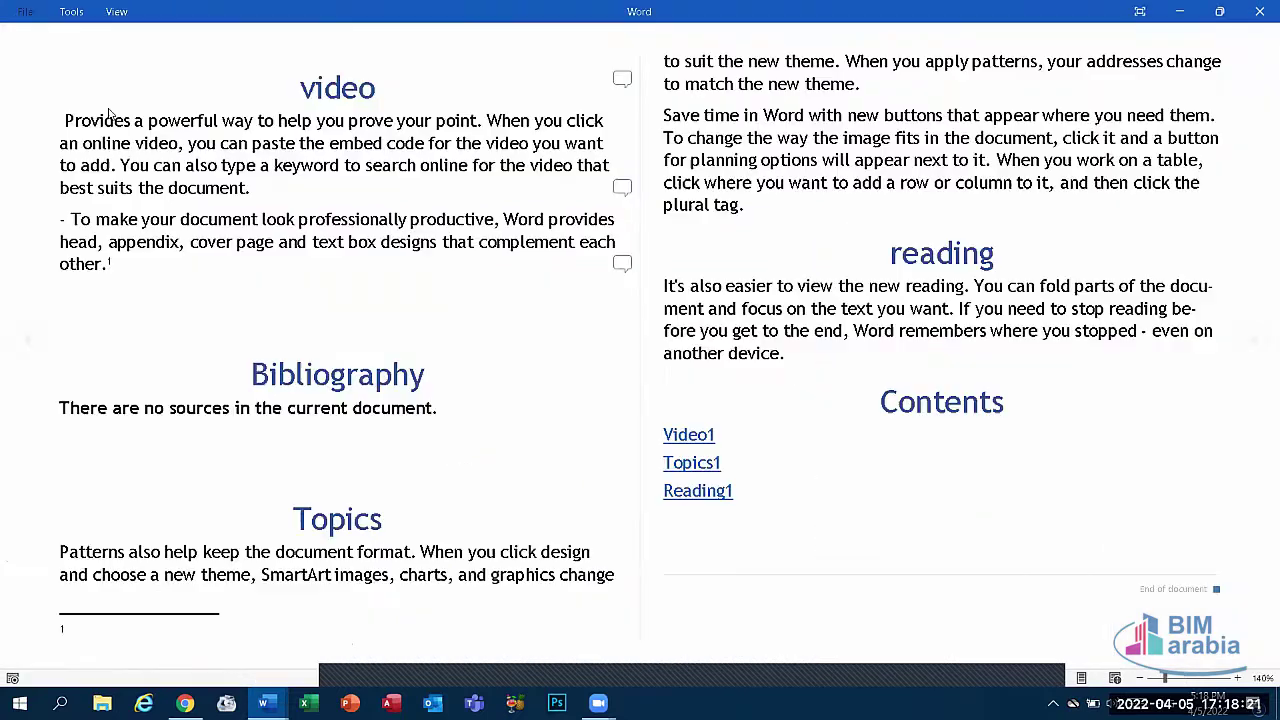
Step: Exit Read Mode, view the document as an Outline, then close back to Print Layout
key(Escape)
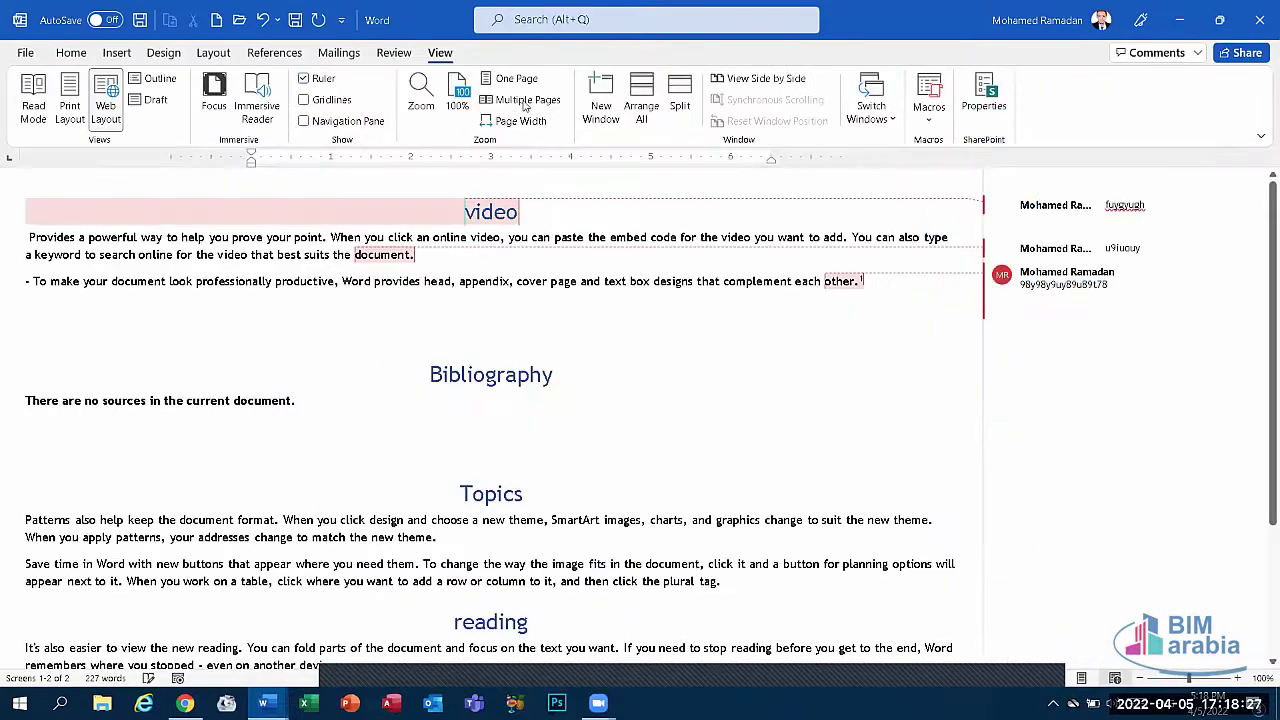
click(160, 78)
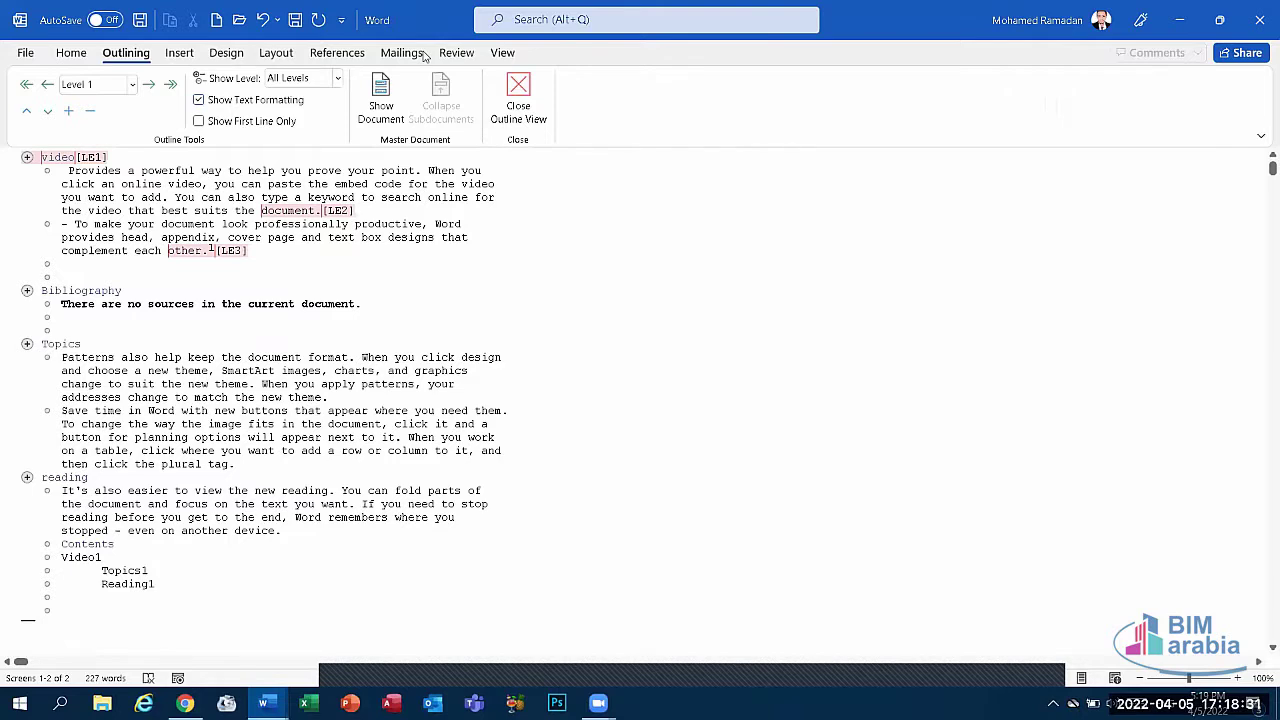
key(ctrl+alt+p)
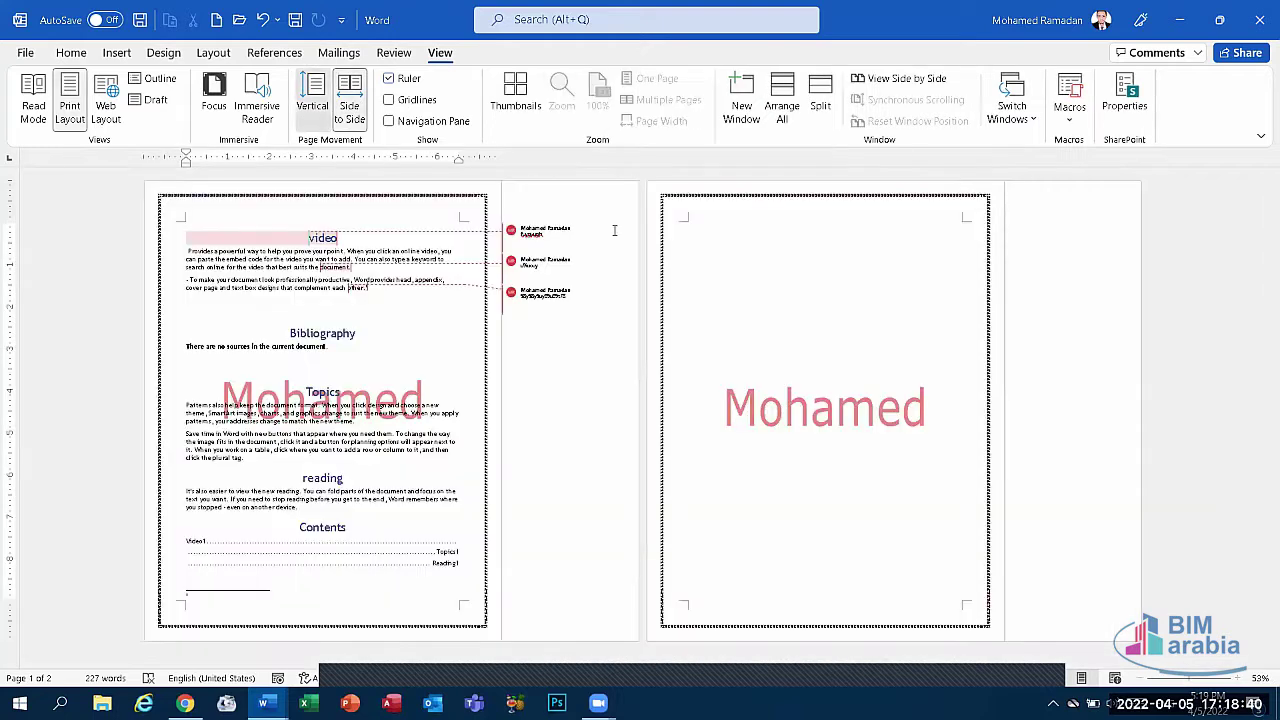
Step: Switch to Vertical page movement, toggle the rulers off and on, and gridlines on and off
click(614, 230)
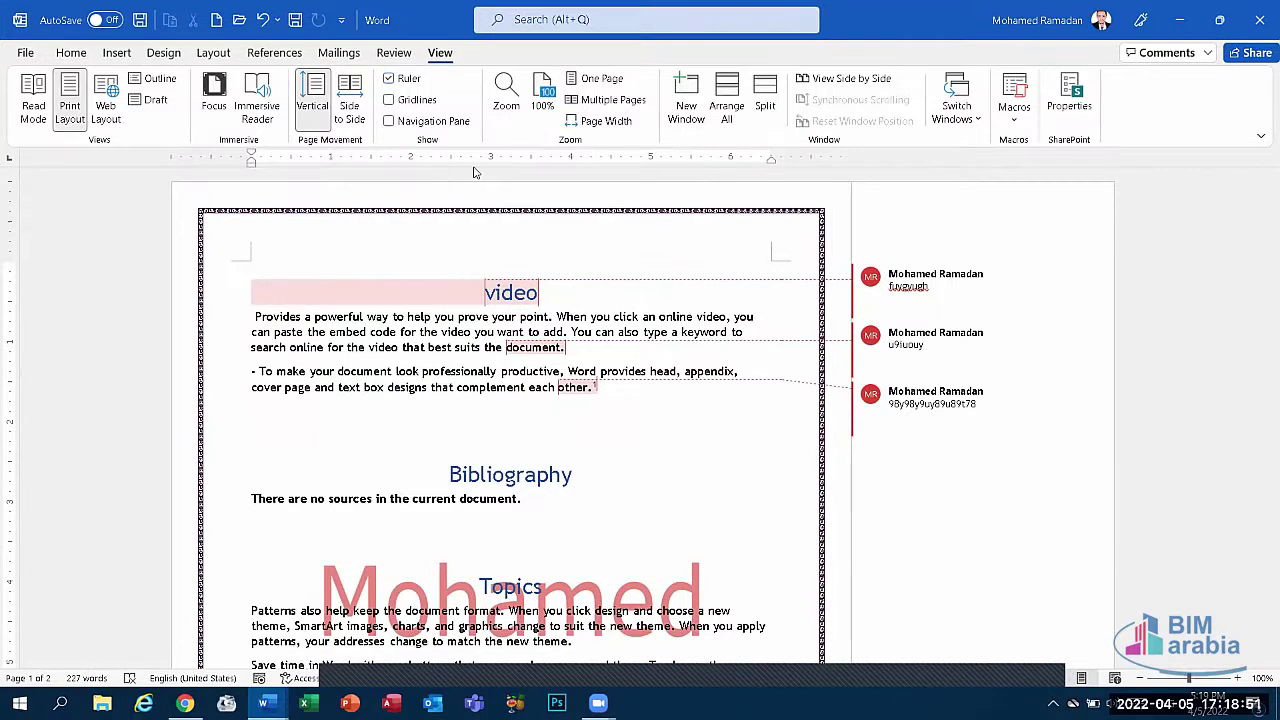
click(408, 85)
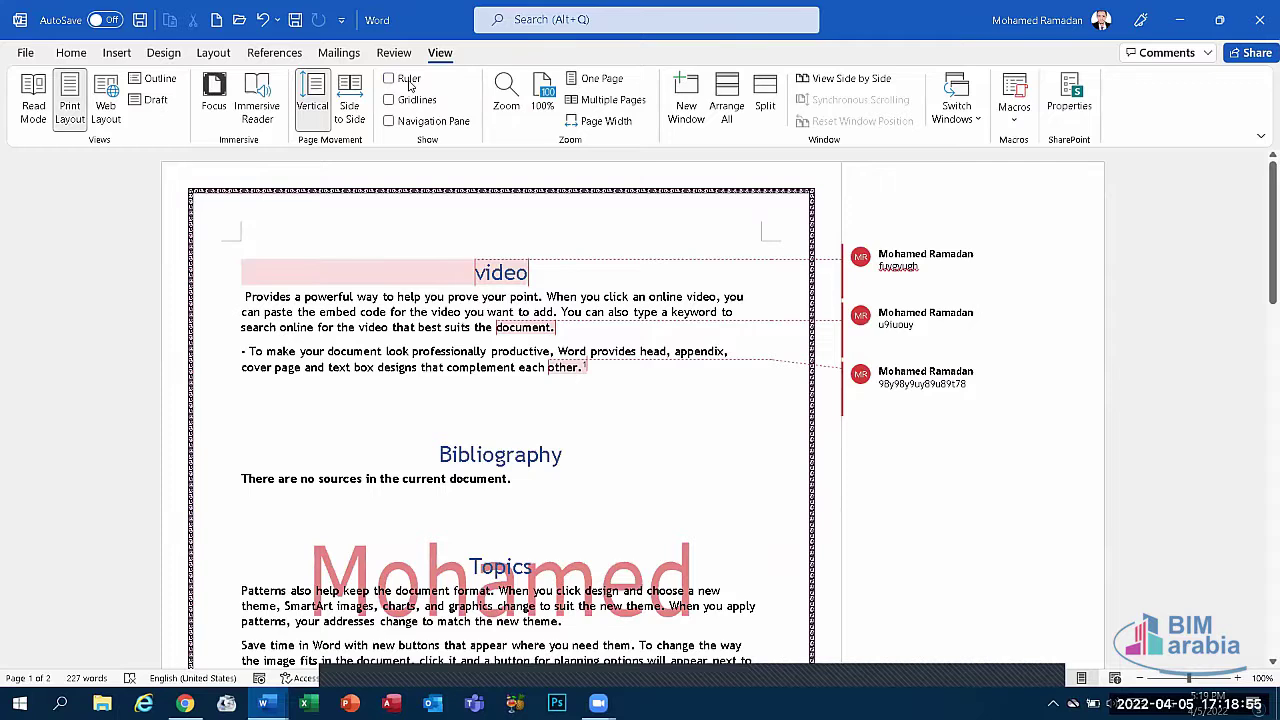
click(408, 84)
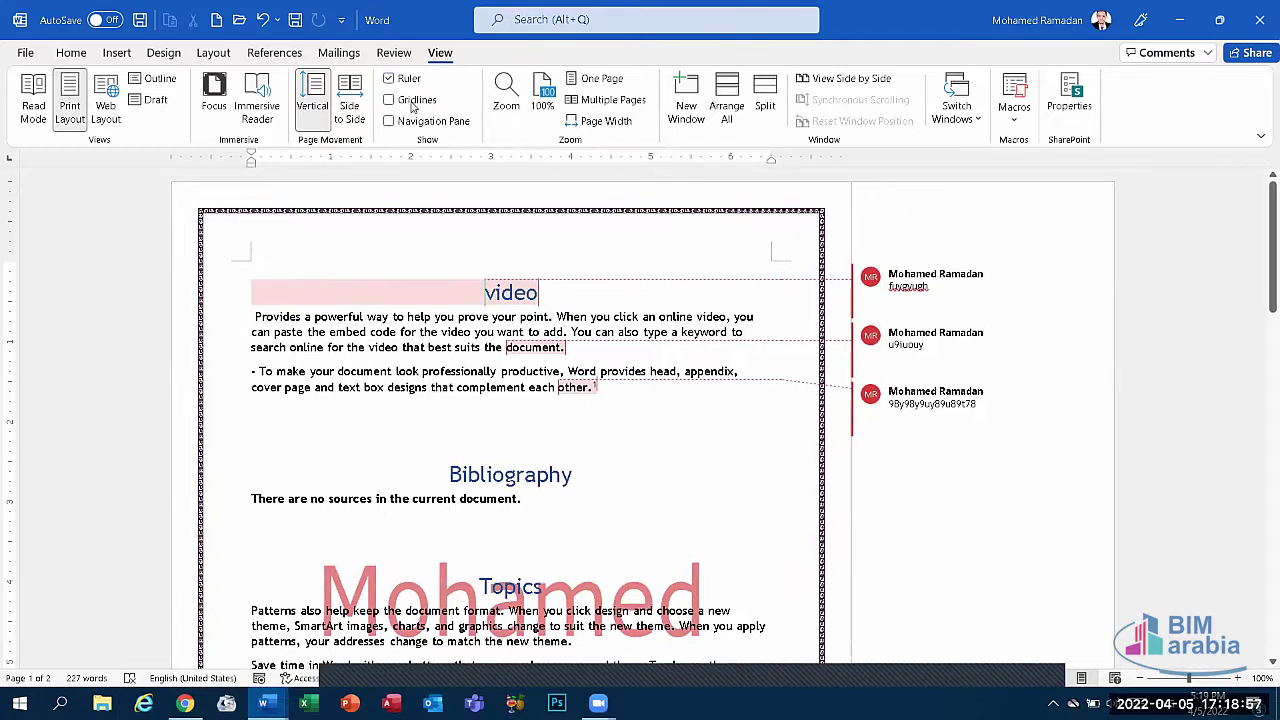
click(413, 104)
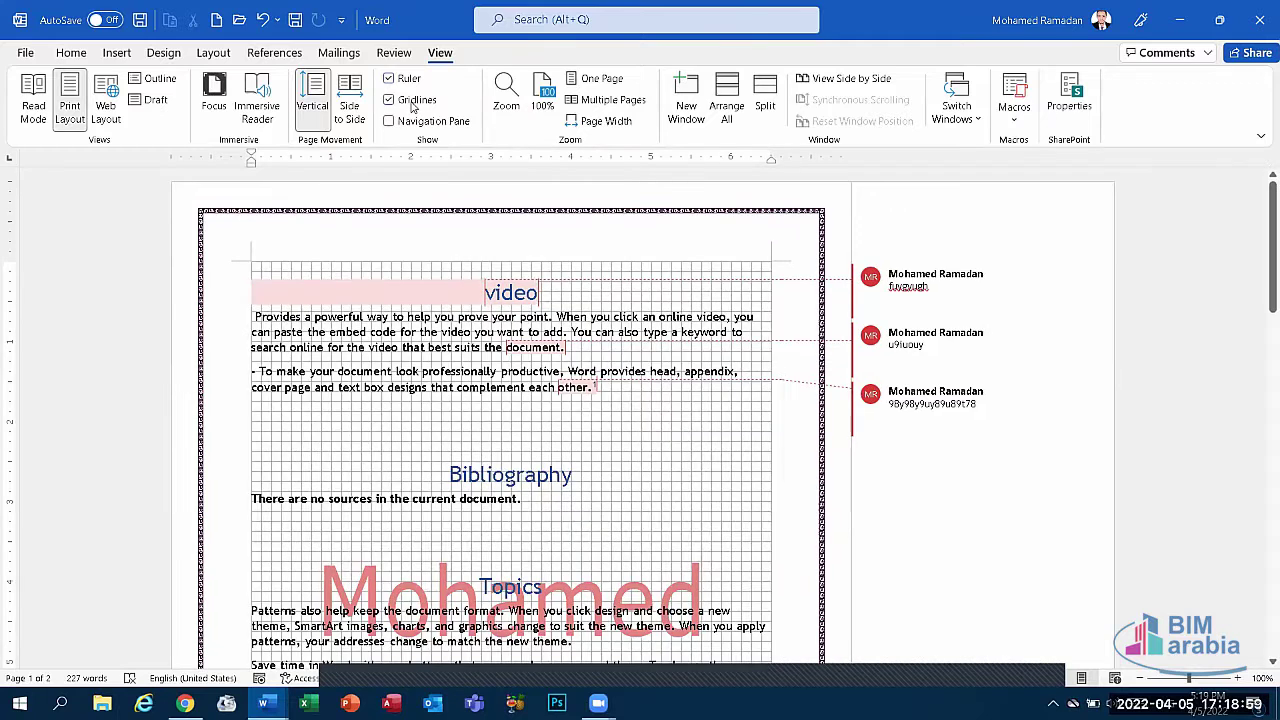
click(413, 104)
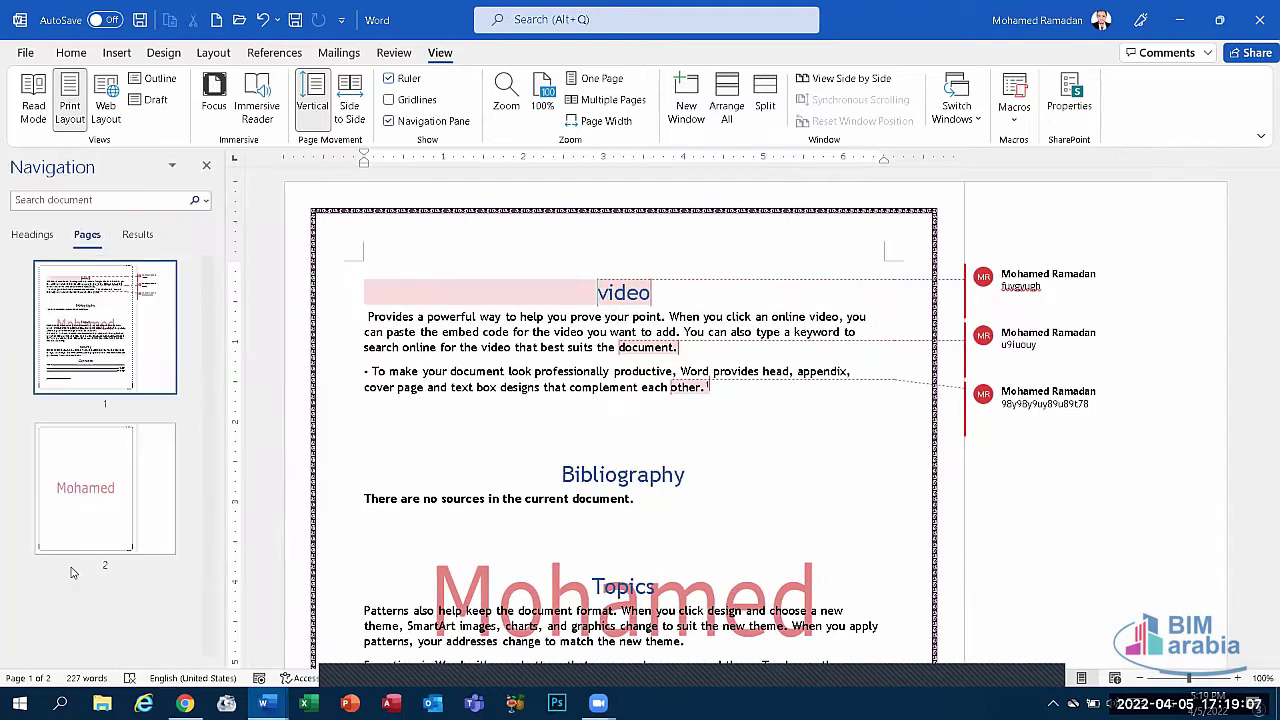
Step: Jump between pages 1 and 2 via thumbnails, view the Headings list, then close the Navigation Pane
click(97, 521)
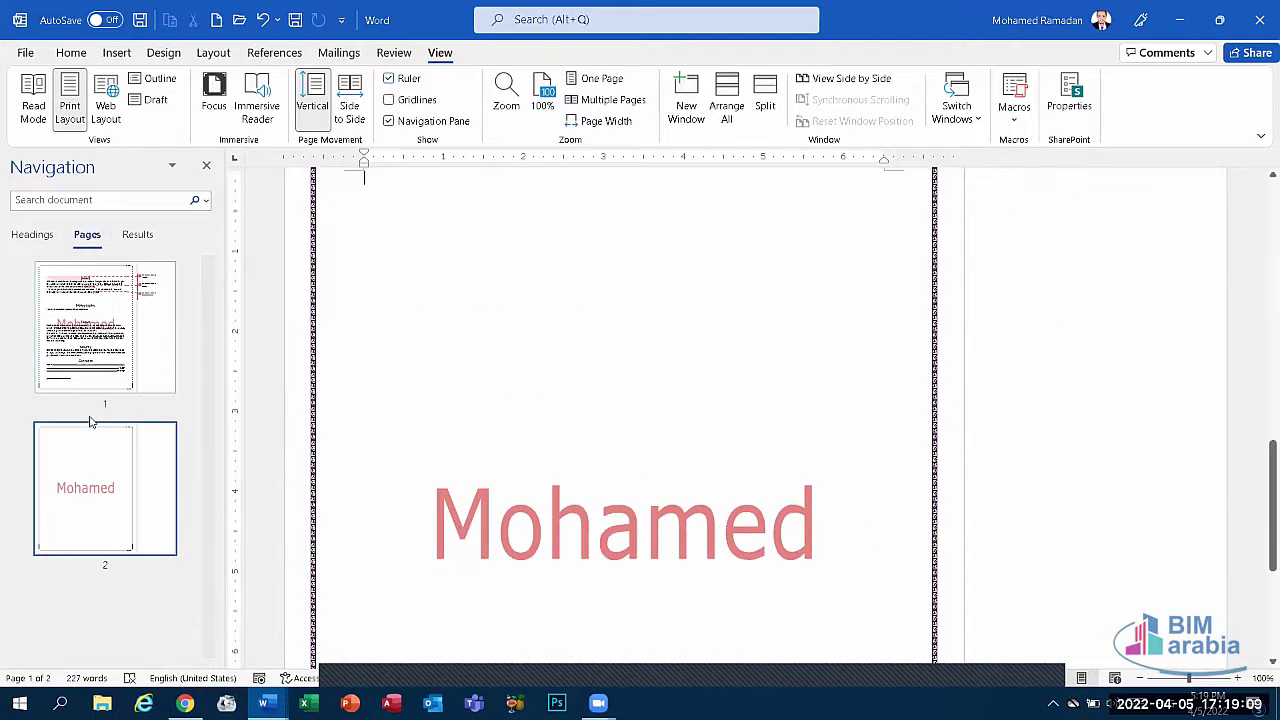
click(55, 272)
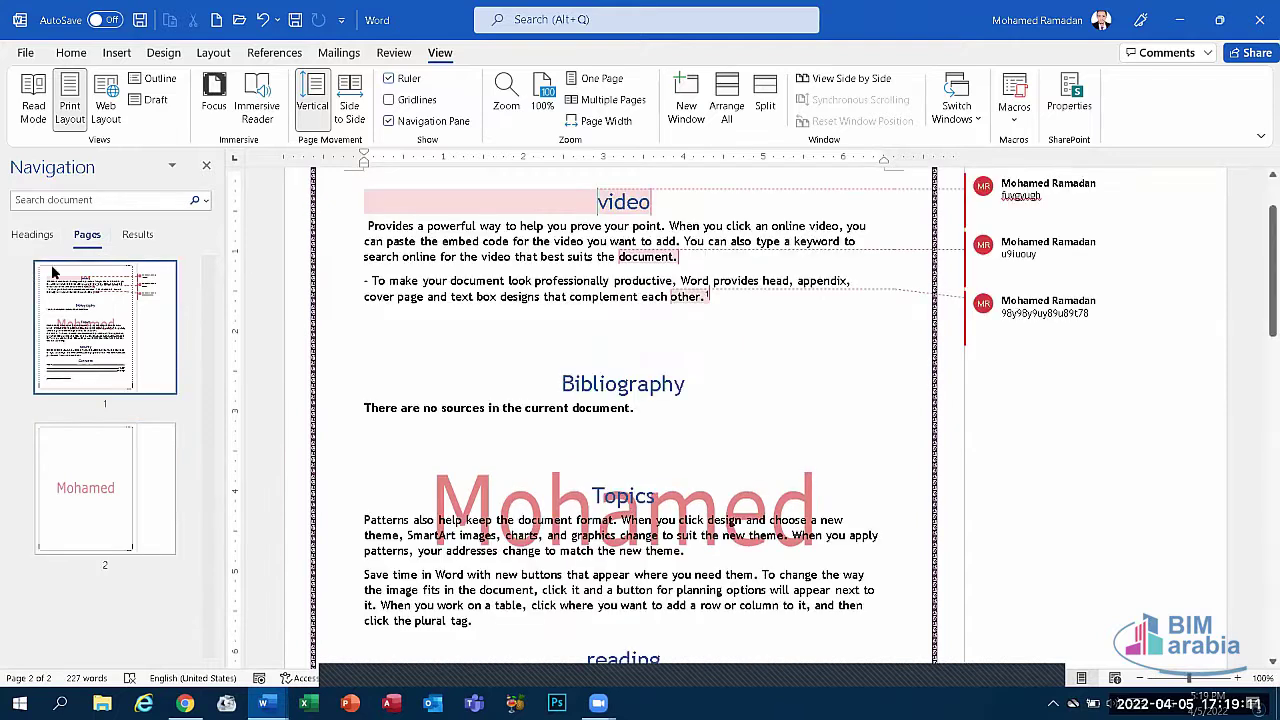
click(97, 488)
click(31, 234)
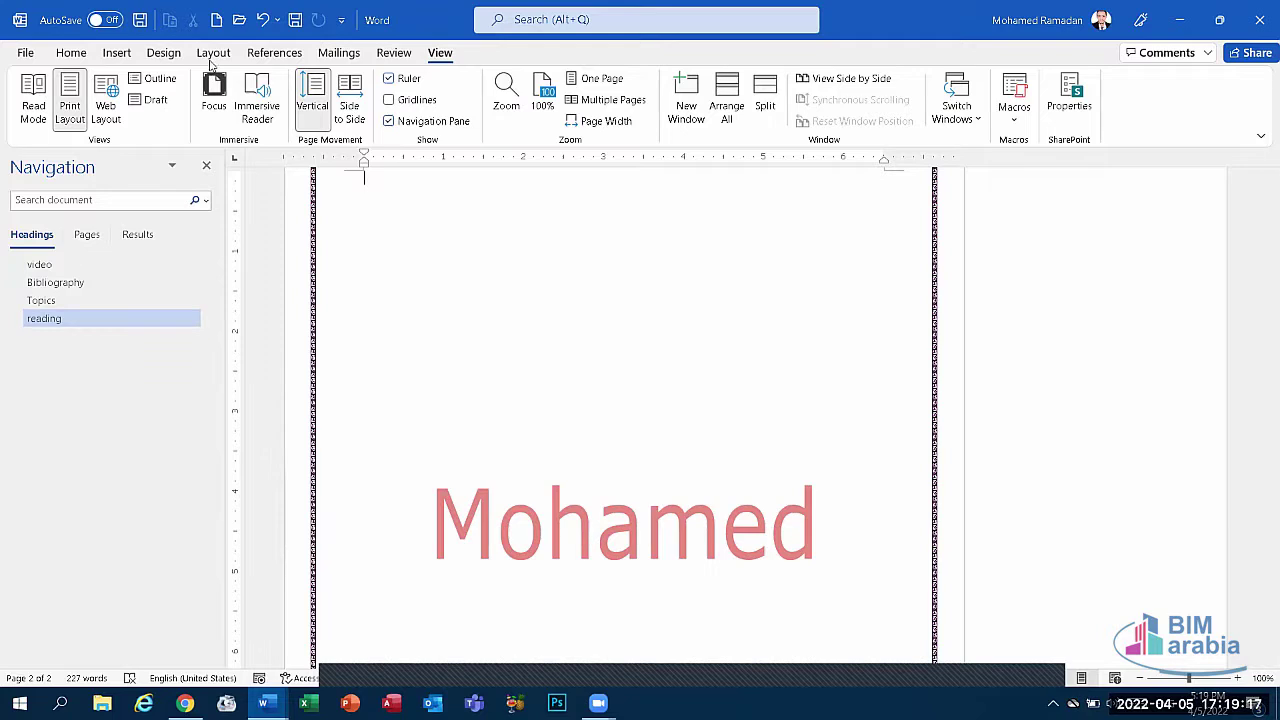
click(430, 122)
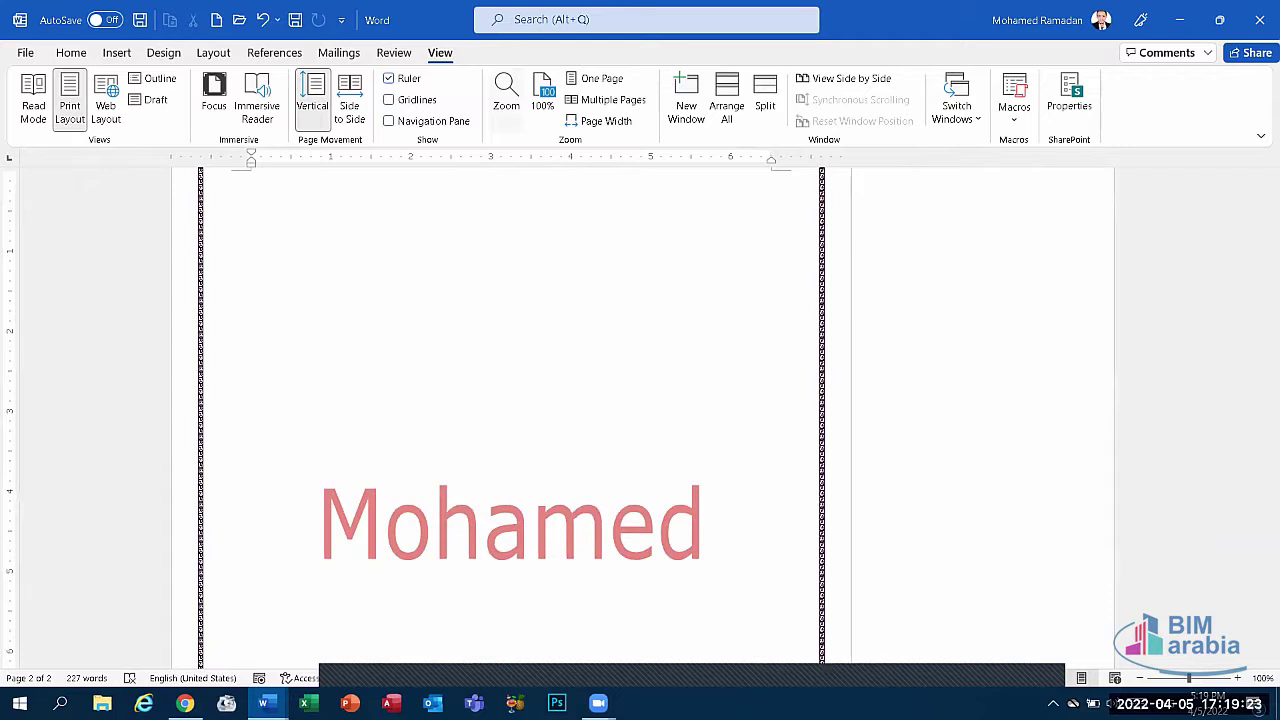
Step: Try the Zoom dialog, One Page, Multiple Pages and Page Width, then open a New Window
click(506, 95)
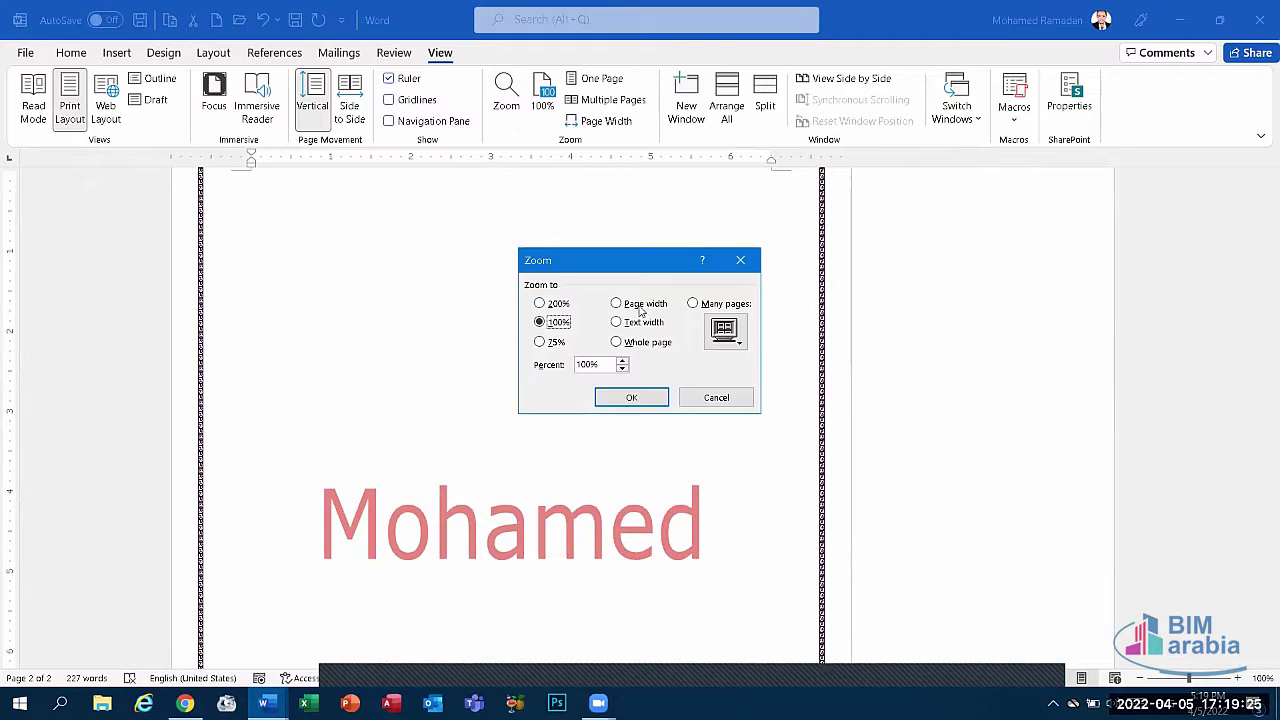
key(alt+t)
key(Escape)
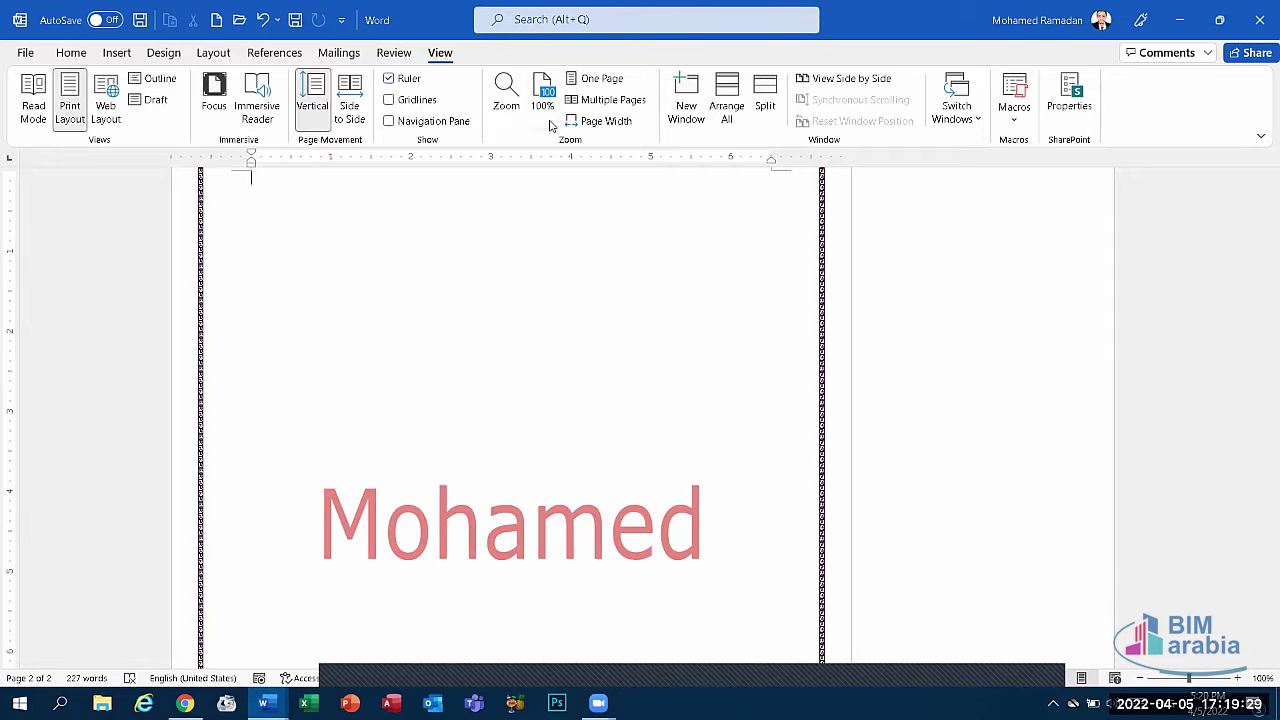
click(600, 78)
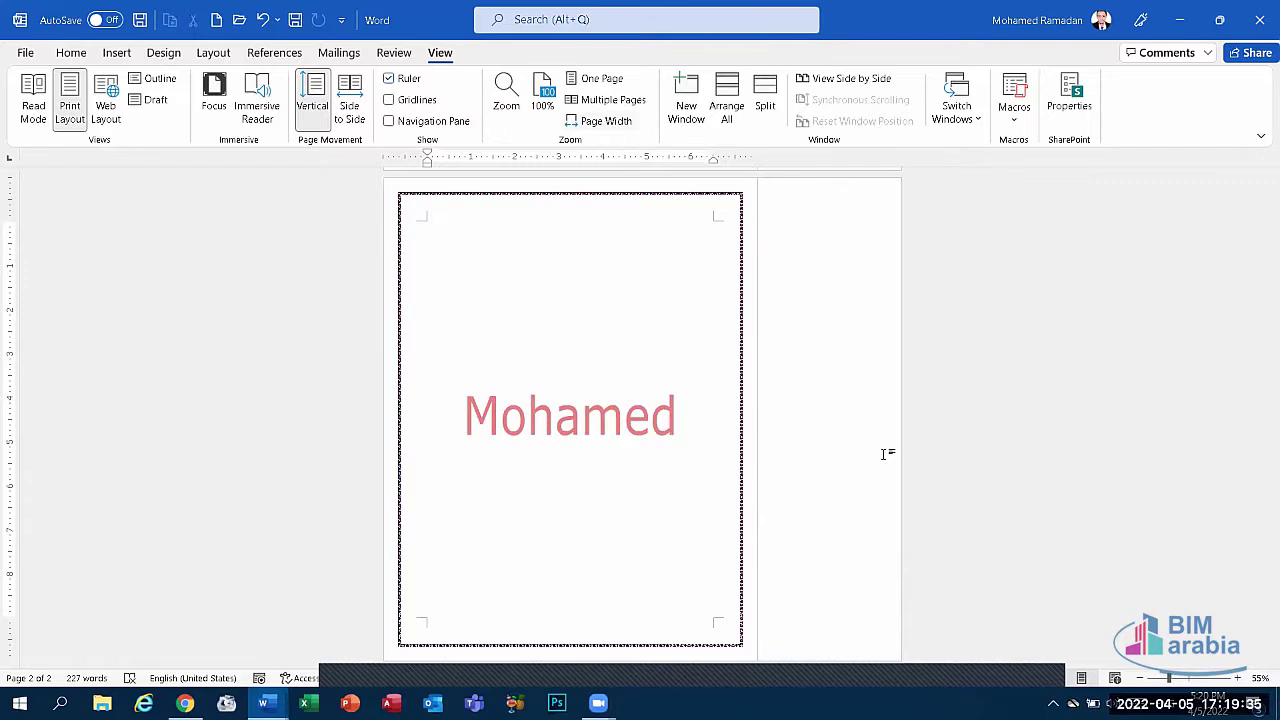
click(605, 99)
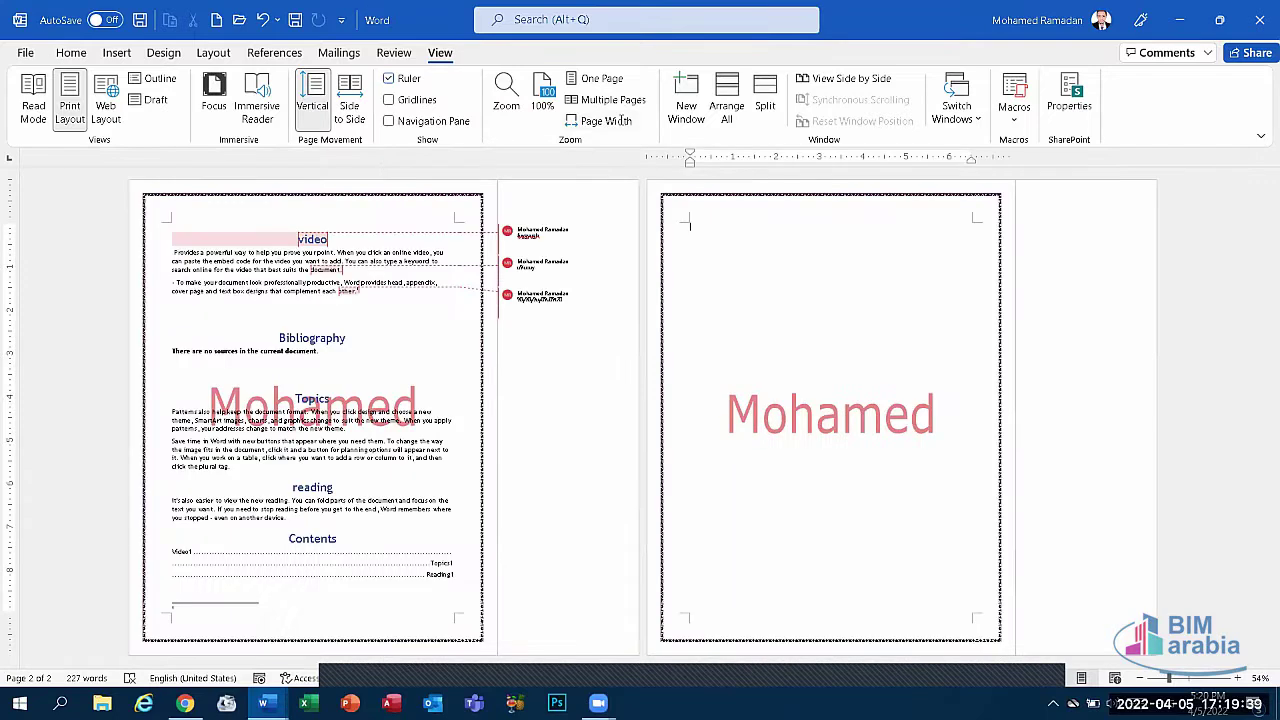
click(626, 120)
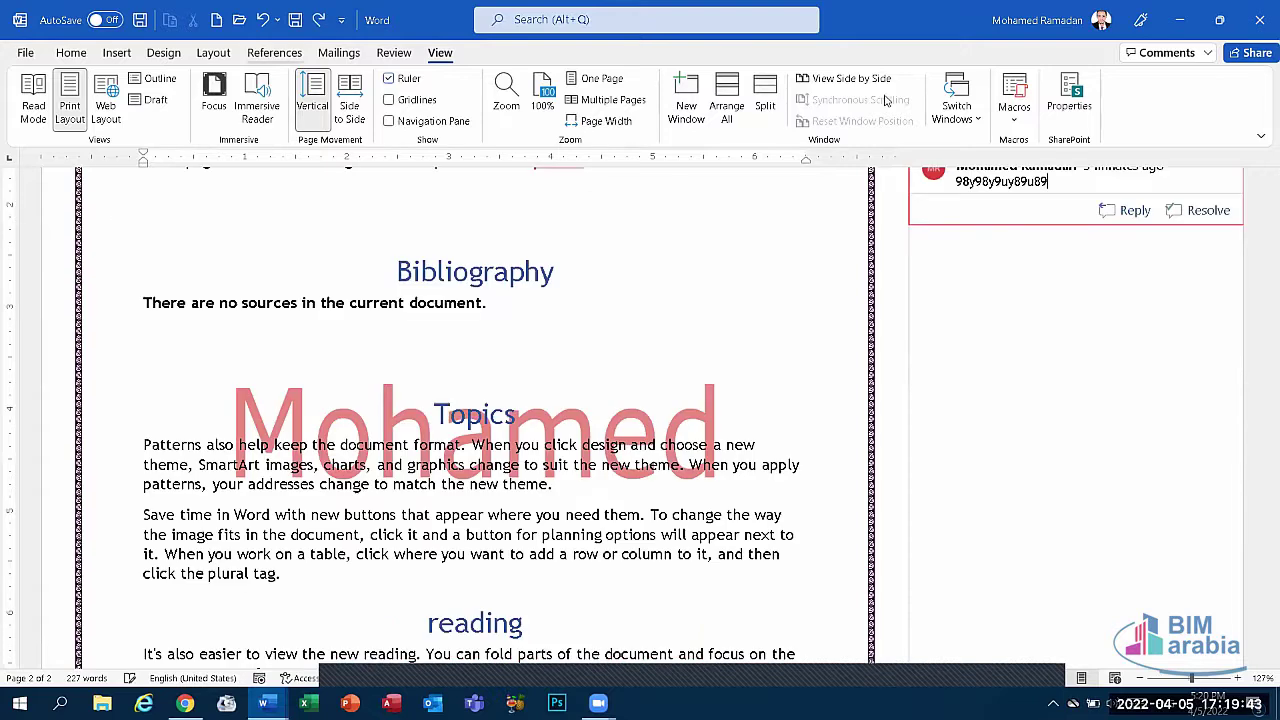
click(688, 100)
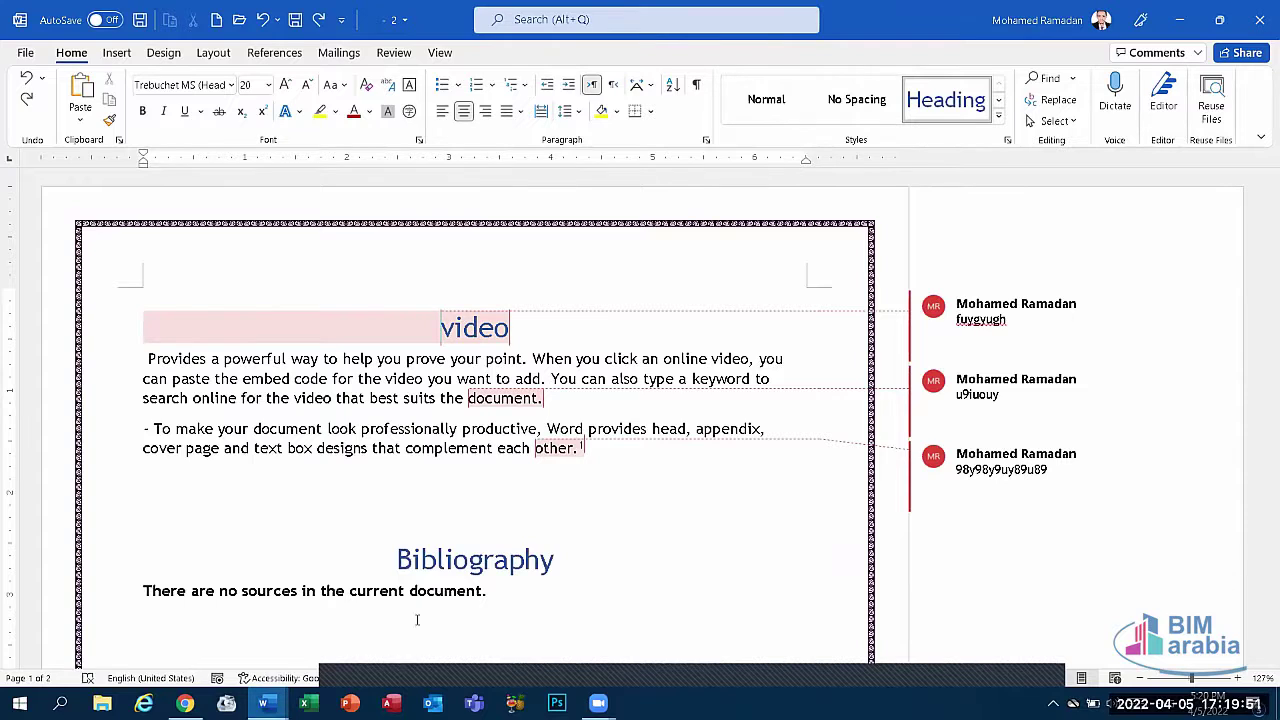
Step: Minimize and restore the translated document window, then list open windows via Switch Windows
click(263, 703)
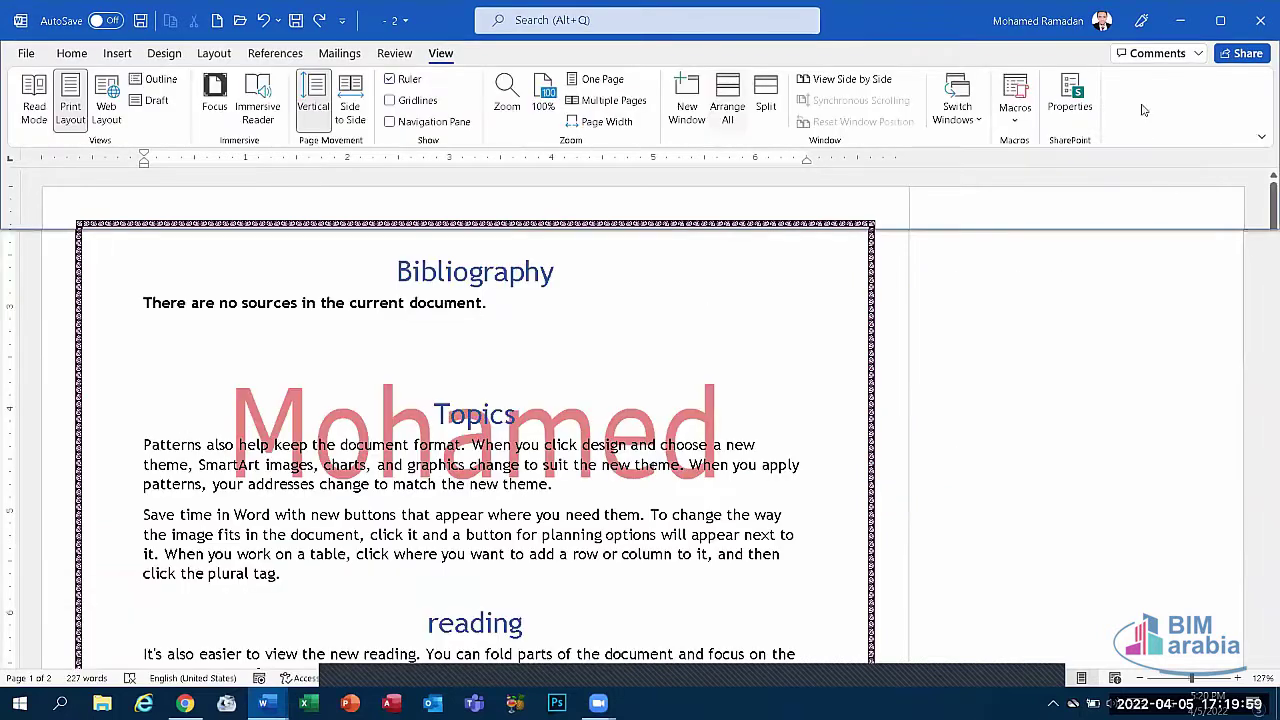
click(1177, 21)
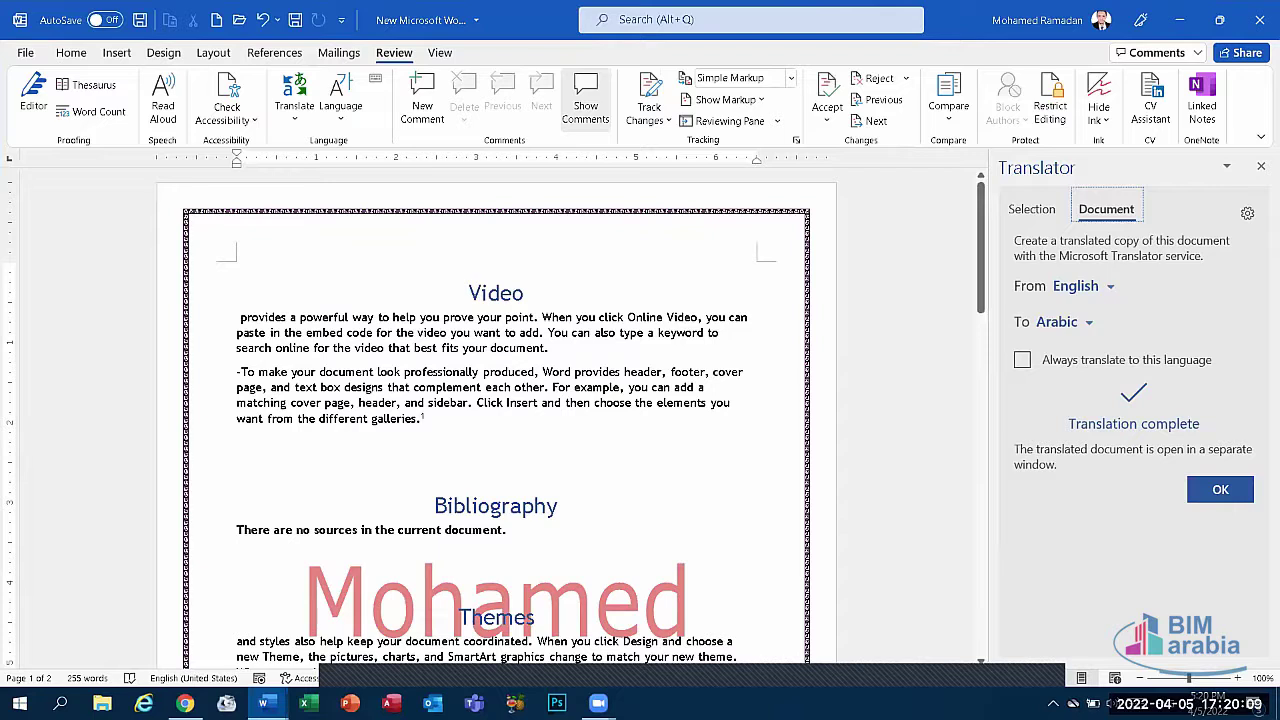
double_click(809, 34)
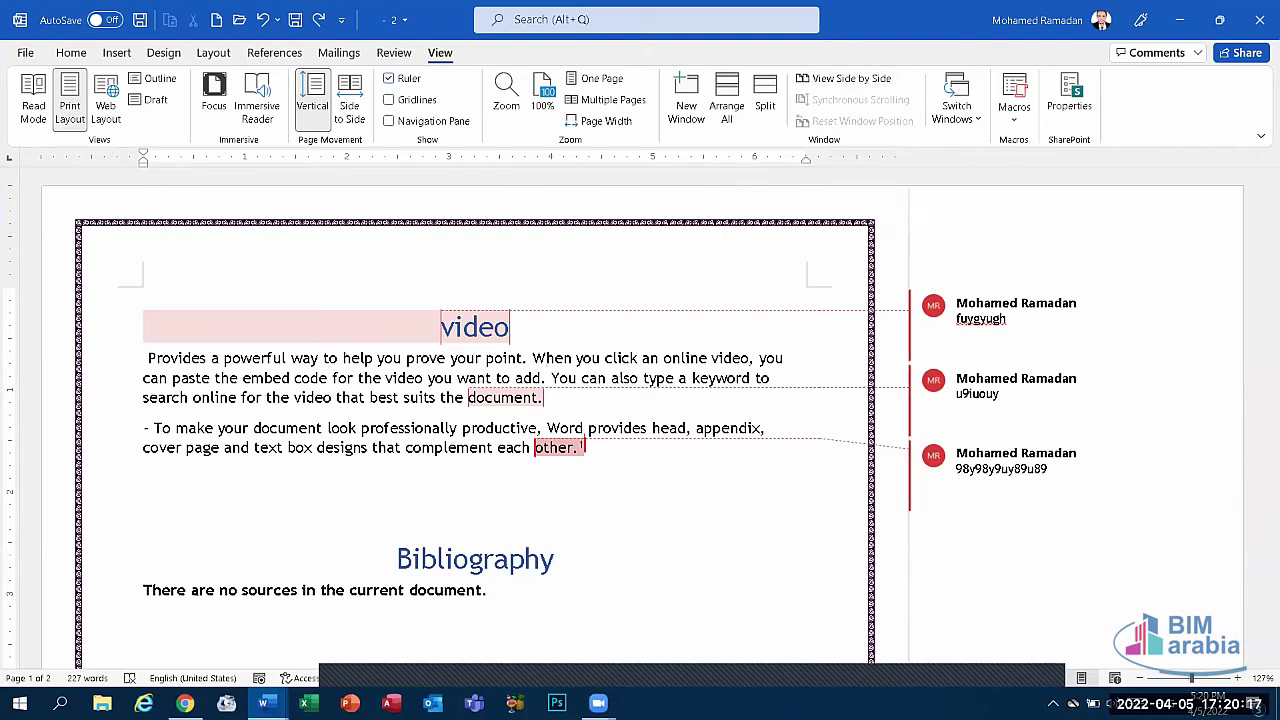
right_click(780, 703)
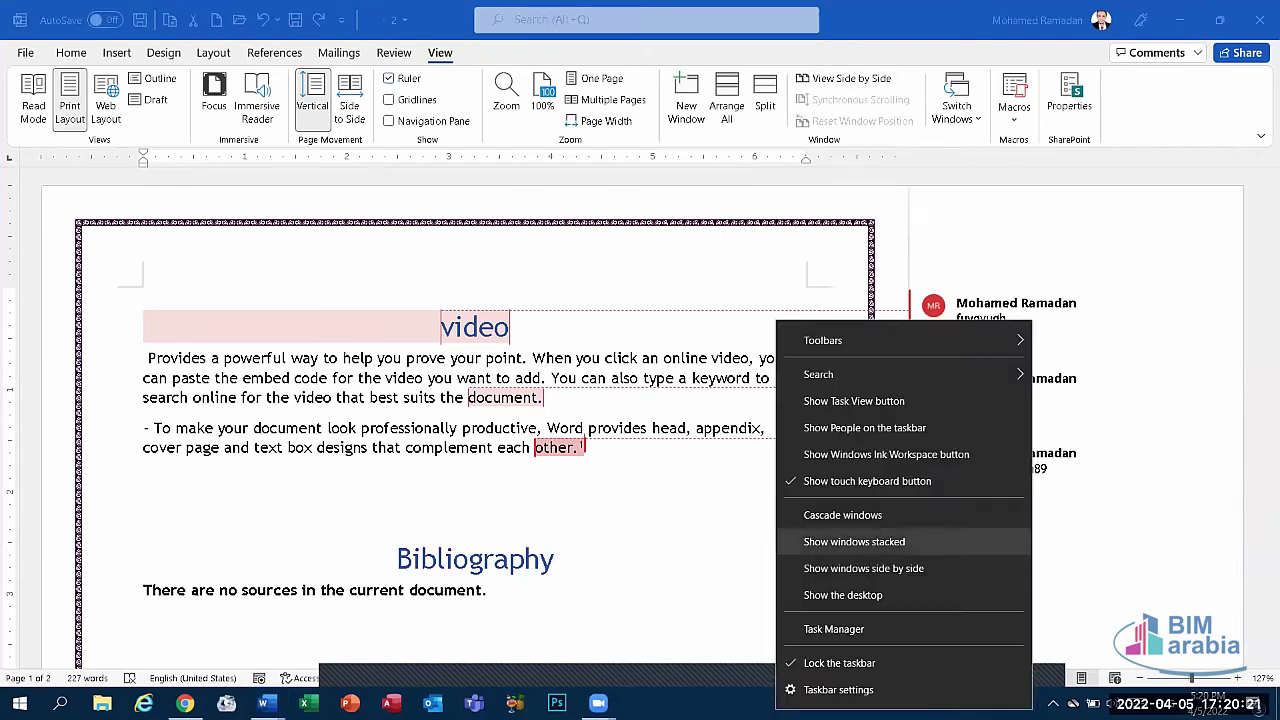
click(960, 118)
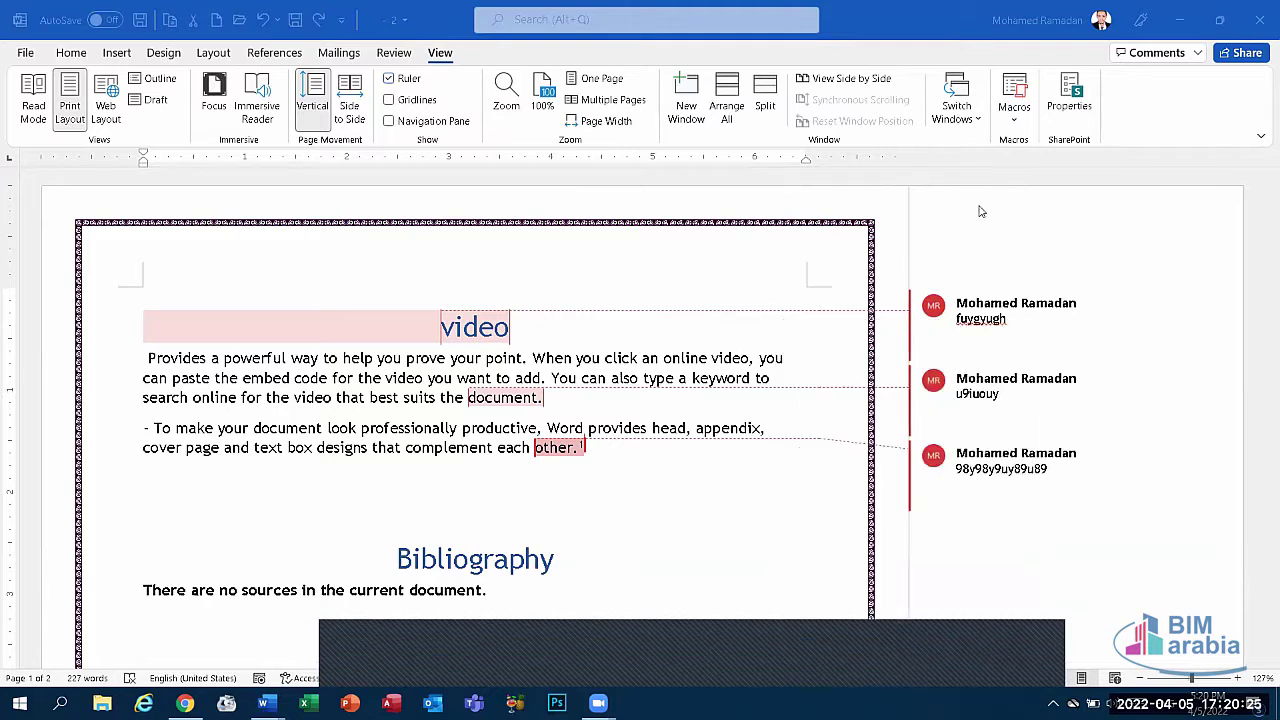
click(966, 120)
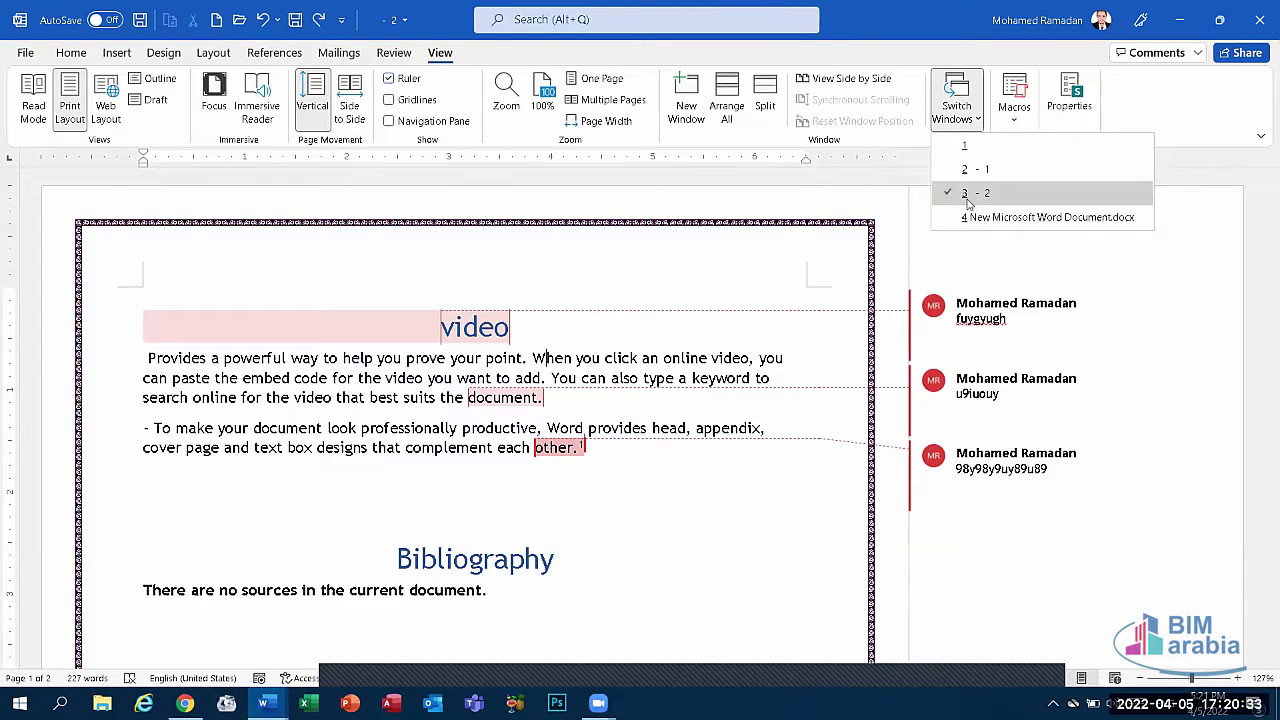
Step: Dismiss the Switch Windows list, returning to the video section with its three comments
click(606, 297)
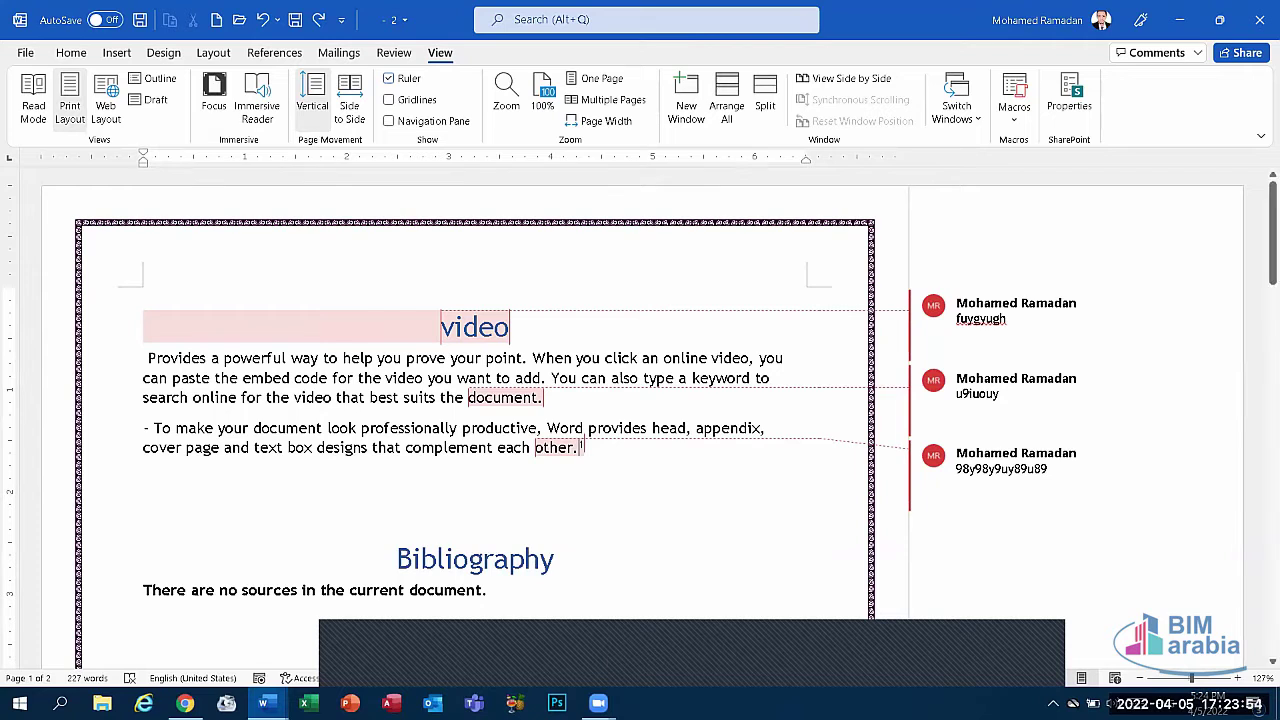
click(660, 688)
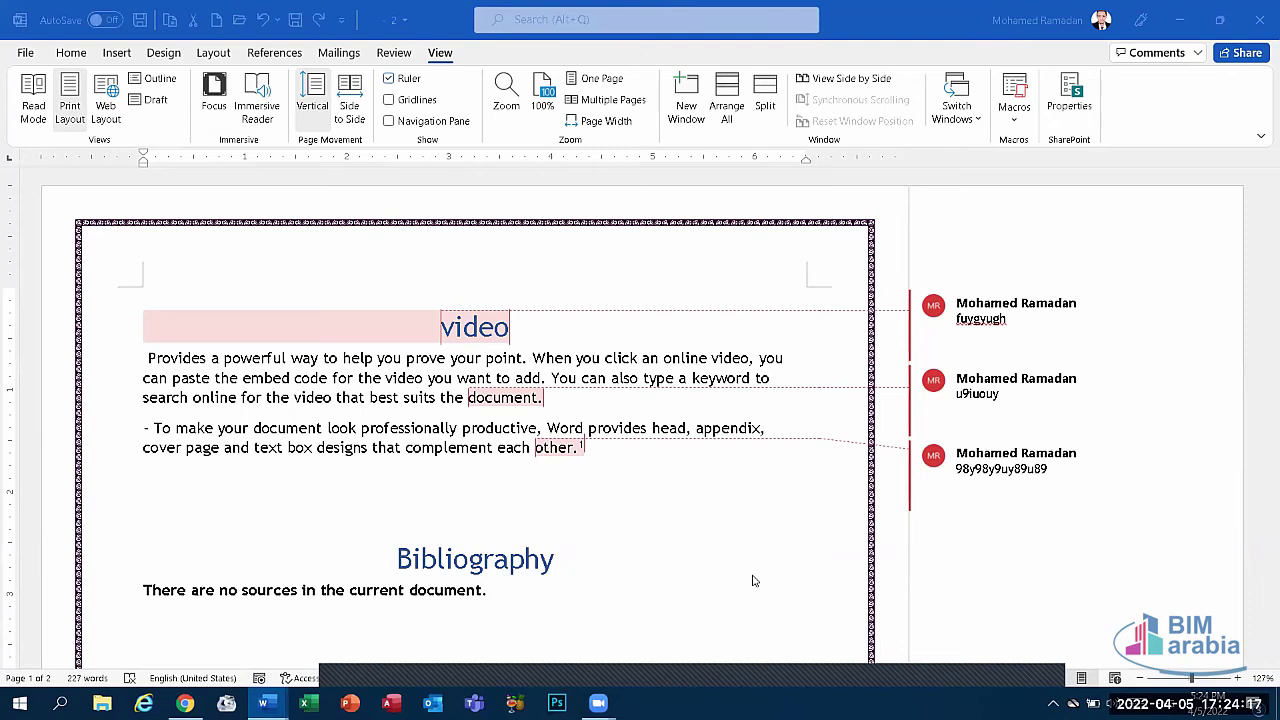